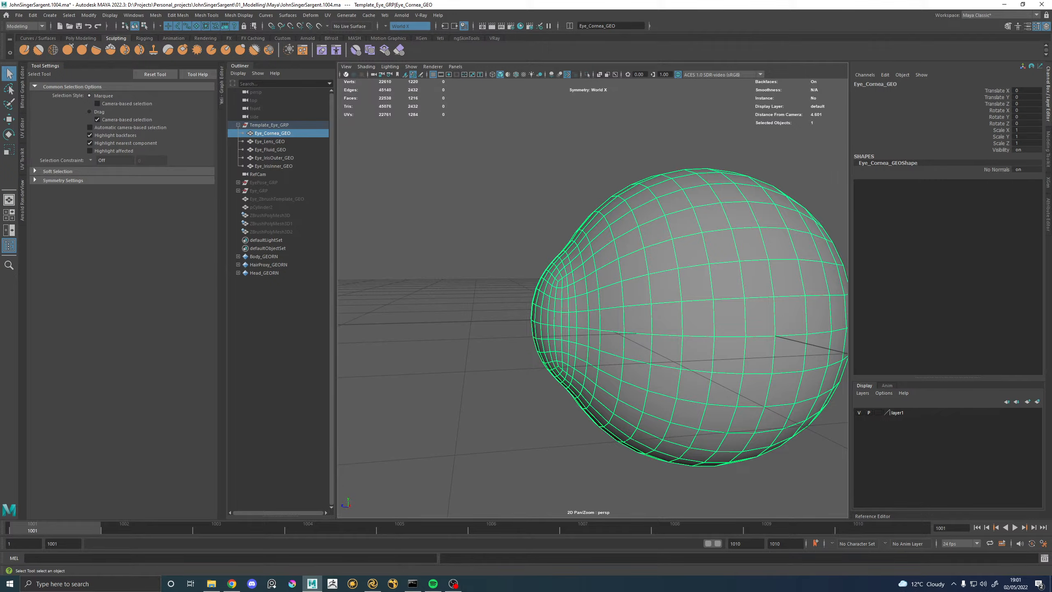
pyautogui.hotkey('alt', 'Tab')
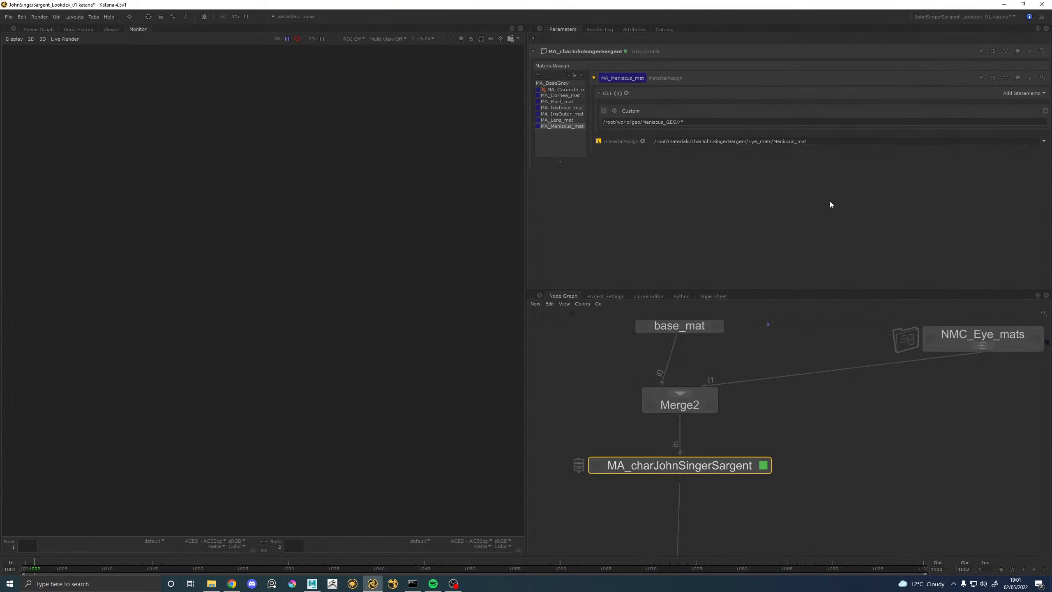
pyautogui.click(320, 587)
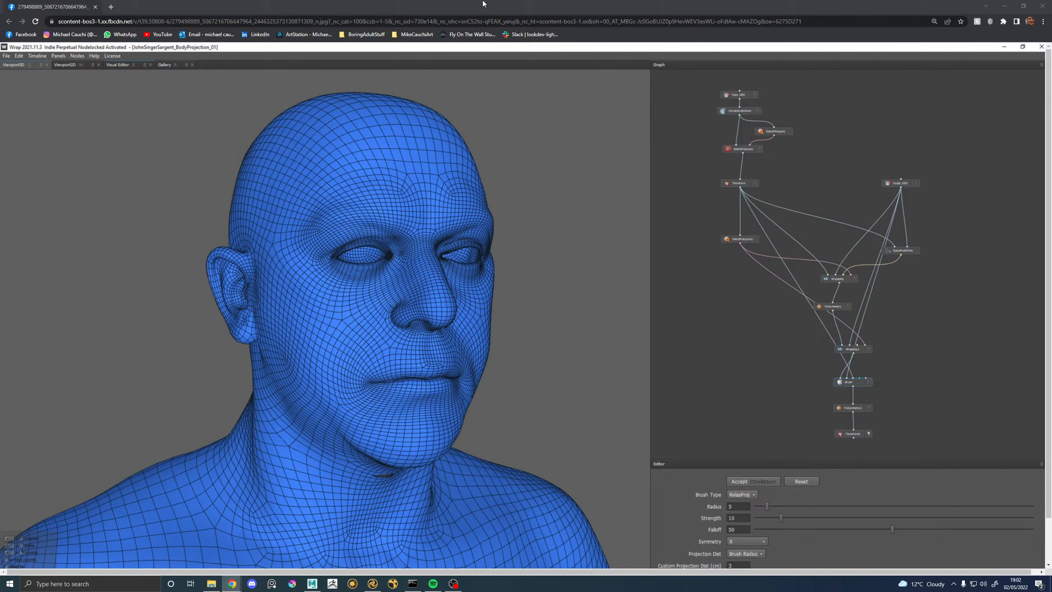
pyautogui.click(95, 6)
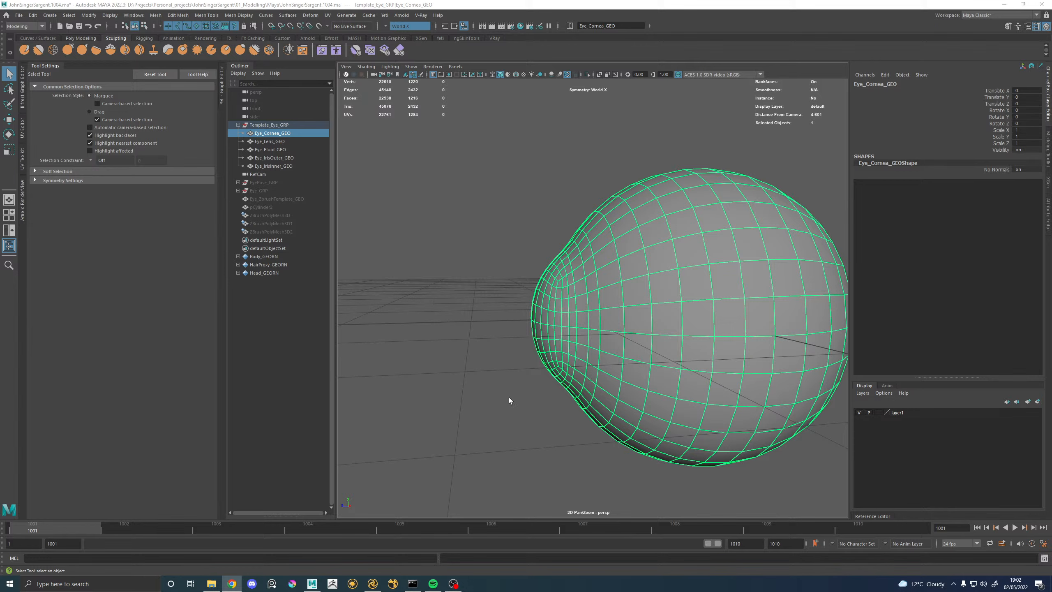
pyautogui.keyDown('alt'); pyautogui.moveTo(562, 273); pyautogui.dragTo(674, 294); pyautogui.keyUp('alt')
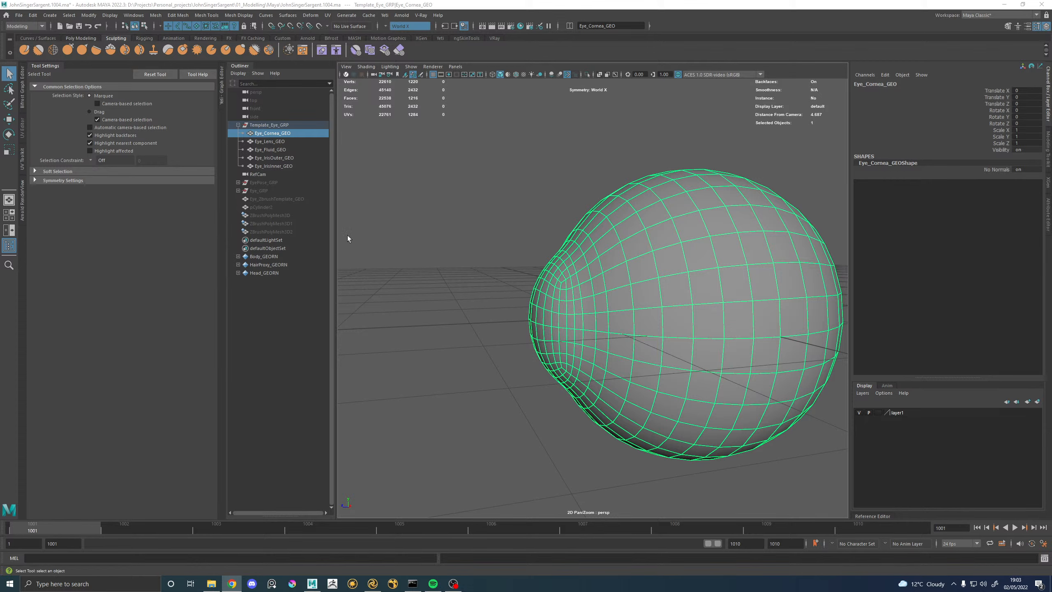
# Assign a new Blinn material to all five meshes in Template_Eye_GRP and raise its transparency to about half.
pyautogui.keyDown('alt'); pyautogui.moveTo(631, 398); pyautogui.dragTo(517, 307); pyautogui.keyUp('alt')
pyautogui.press('4')
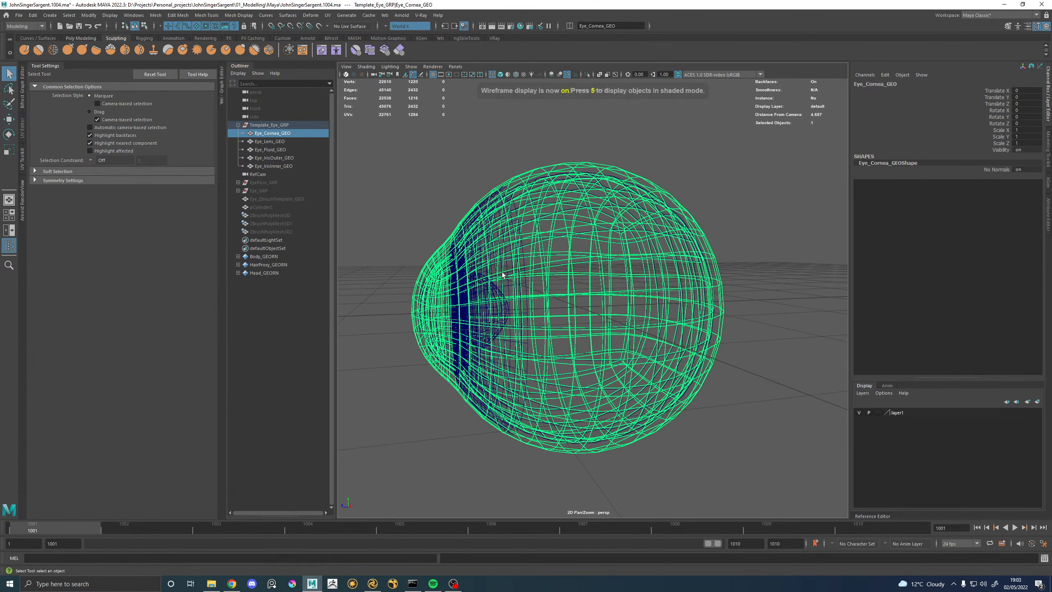
pyautogui.moveTo(476, 253)
pyautogui.keyDown('alt'); pyautogui.mouseDown(button='middle')
pyautogui.moveTo(522, 235)
pyautogui.moveTo(498, 218)
pyautogui.mouseUp(button='middle'); pyautogui.keyUp('alt')
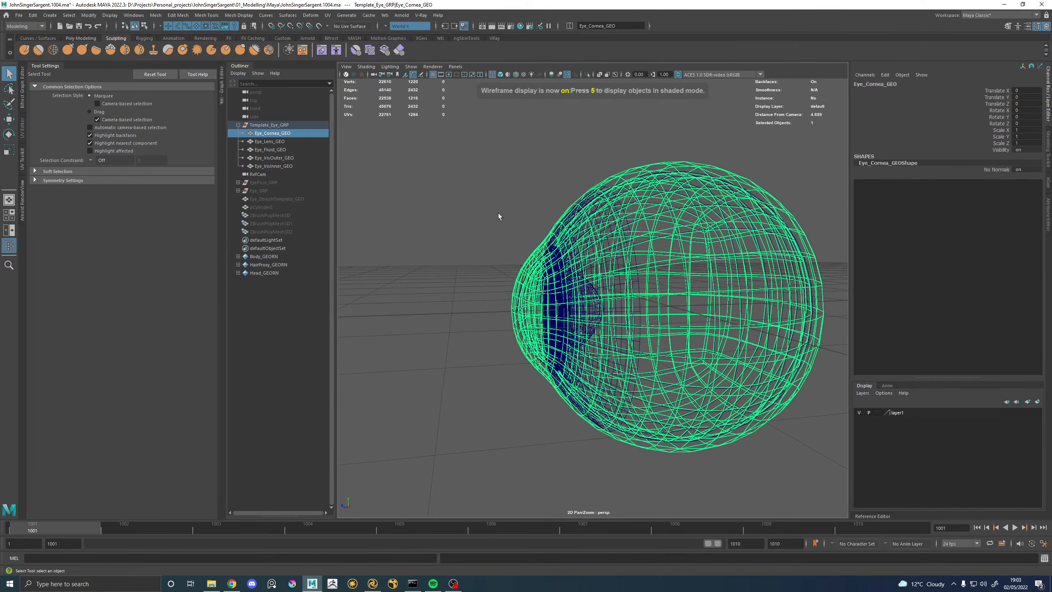
pyautogui.click(470, 162)
pyautogui.moveTo(445, 156); pyautogui.dragTo(795, 498)
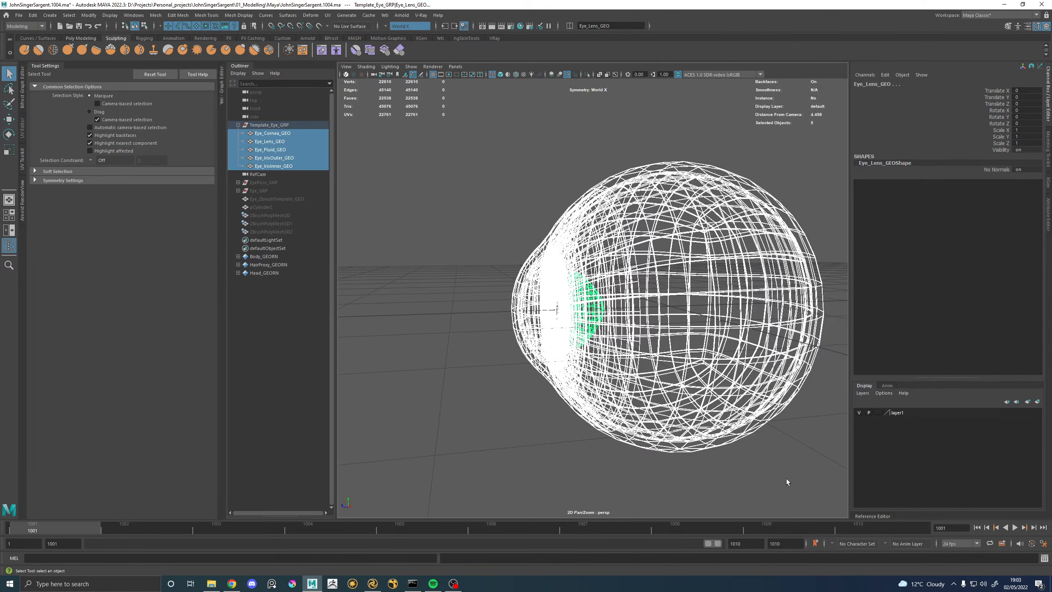
pyautogui.rightClick(661, 280)
pyautogui.moveTo(663, 274); pyautogui.dragTo(655, 484, button='right')
pyautogui.click(418, 244)
pyautogui.click(960, 81)
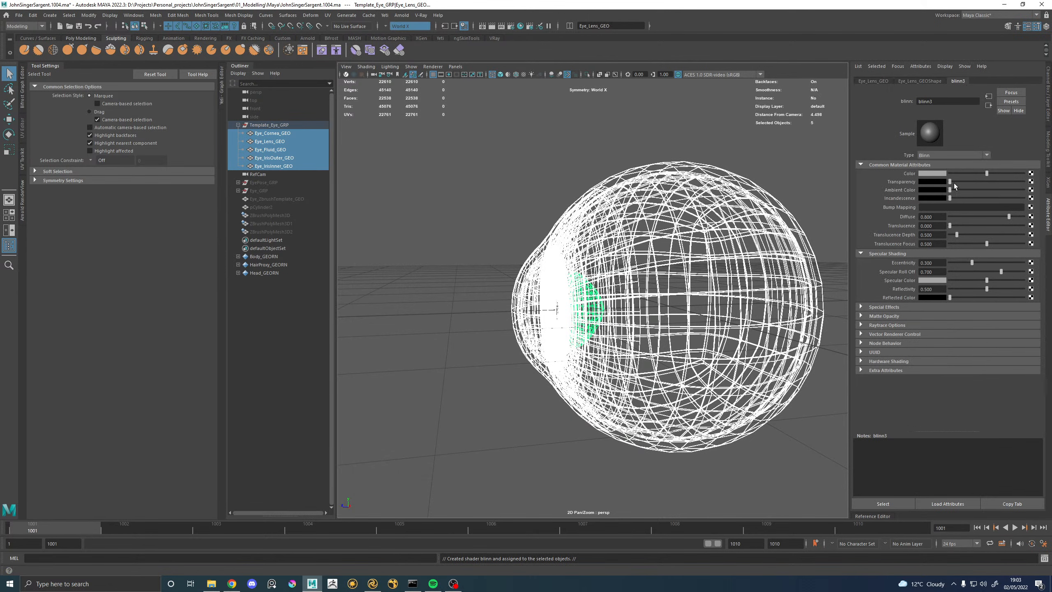
# Return to shaded display and choose the Depth Peeling transparency algorithm in the Hardware Renderer 2.0 settings.
pyautogui.click(650, 148)
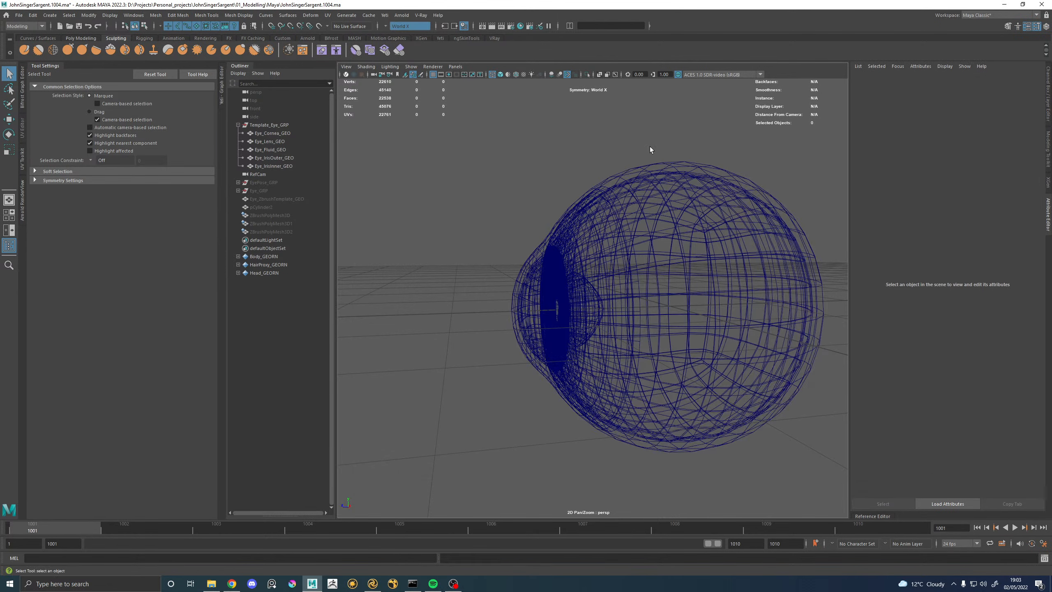
pyautogui.moveTo(649, 147)
pyautogui.keyDown('alt'); pyautogui.mouseDown()
pyautogui.moveTo(687, 211)
pyautogui.moveTo(594, 218)
pyautogui.mouseUp(); pyautogui.keyUp('alt')
pyautogui.press('5')
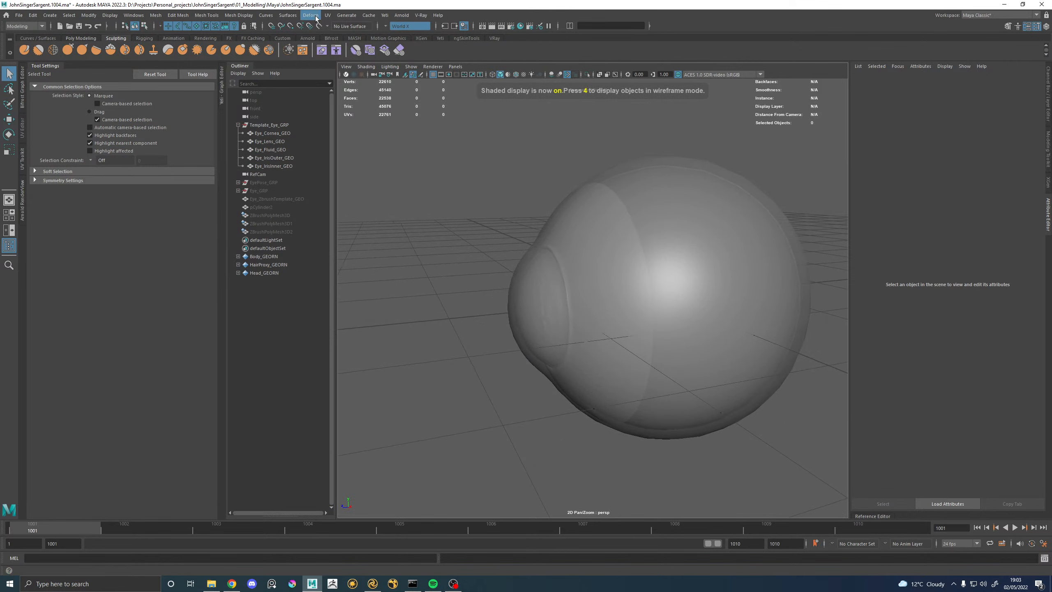
pyautogui.click(433, 66)
pyautogui.click(480, 82)
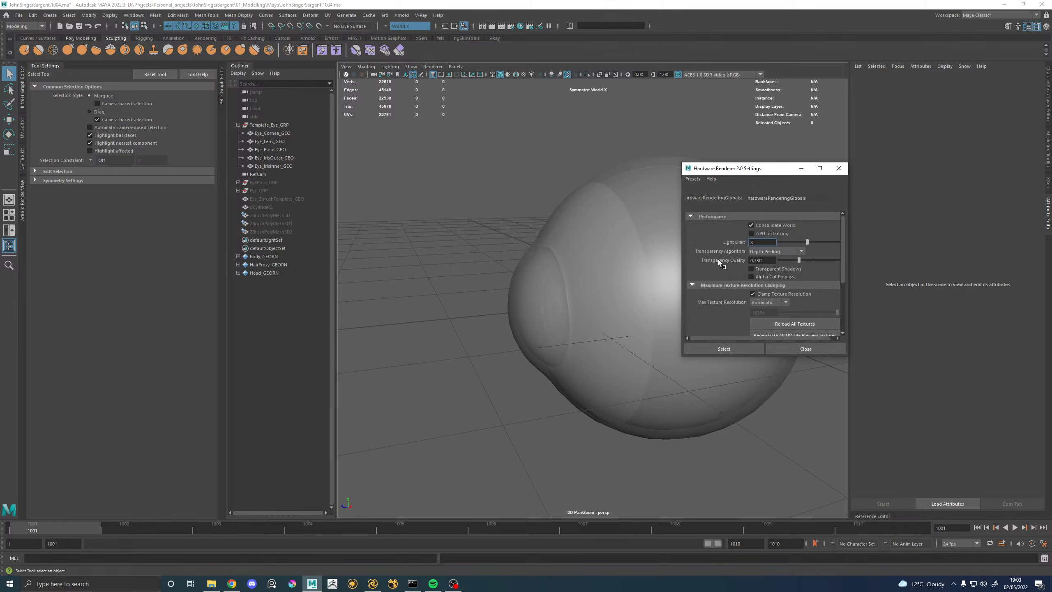
pyautogui.click(769, 252)
pyautogui.click(768, 285)
pyautogui.click(839, 168)
# Examine how the cornea, fluid, lens and iris meshes nest by selecting them in a close side view.
pyautogui.click(673, 253)
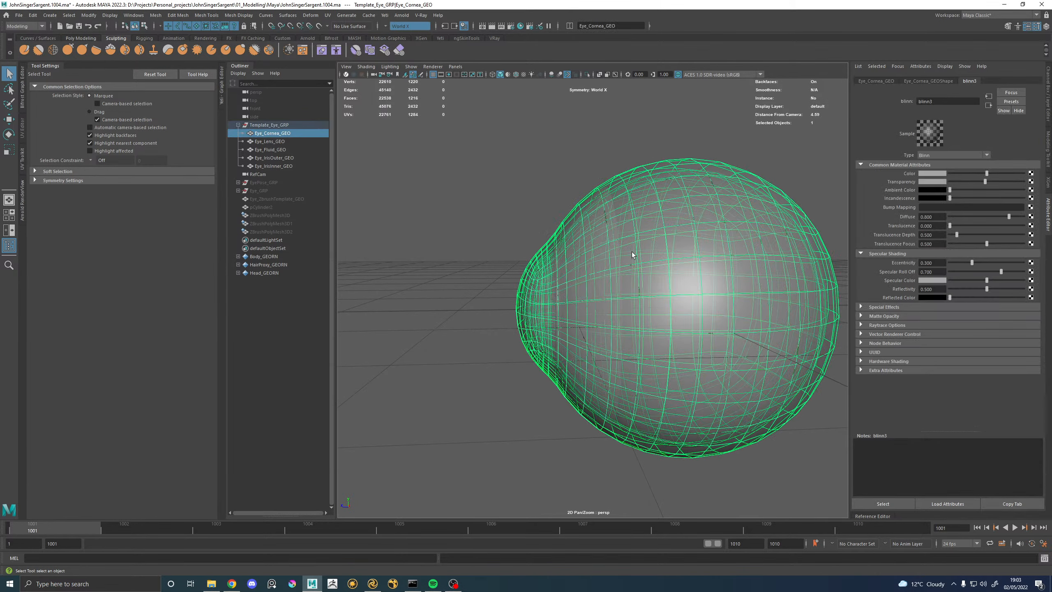
pyautogui.keyDown('shift'); pyautogui.moveTo(525, 161); pyautogui.dragTo(625, 380); pyautogui.keyUp('shift')
pyautogui.keyDown('alt'); pyautogui.moveTo(536, 317); pyautogui.dragTo(683, 310); pyautogui.keyUp('alt')
pyautogui.scroll(4, 604, 286)
pyautogui.keyDown('alt'); pyautogui.moveTo(604, 286); pyautogui.dragTo(631, 284); pyautogui.keyUp('alt')
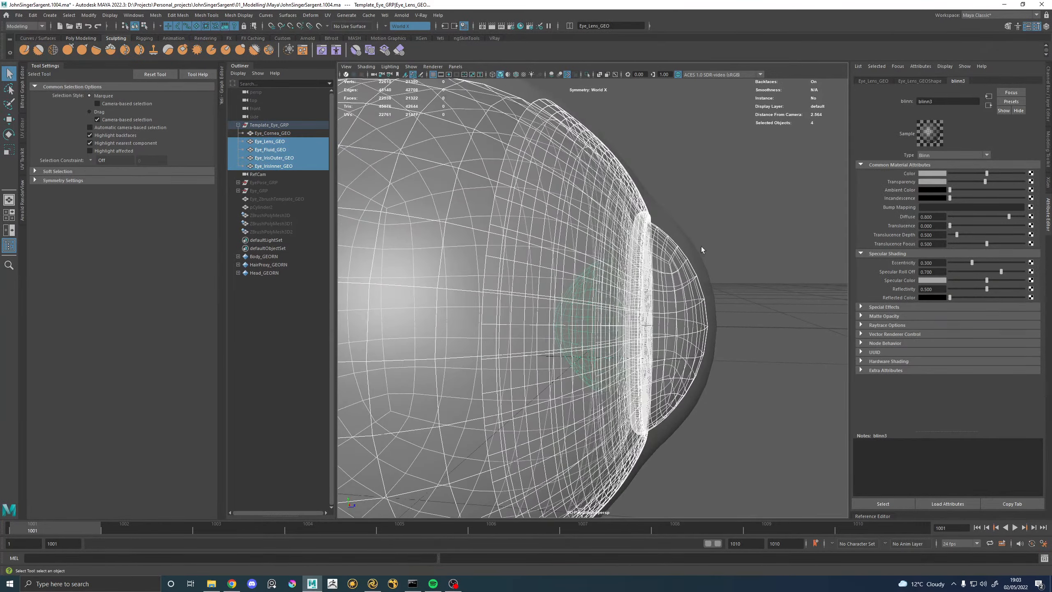
pyautogui.moveTo(688, 227); pyautogui.dragTo(663, 269)
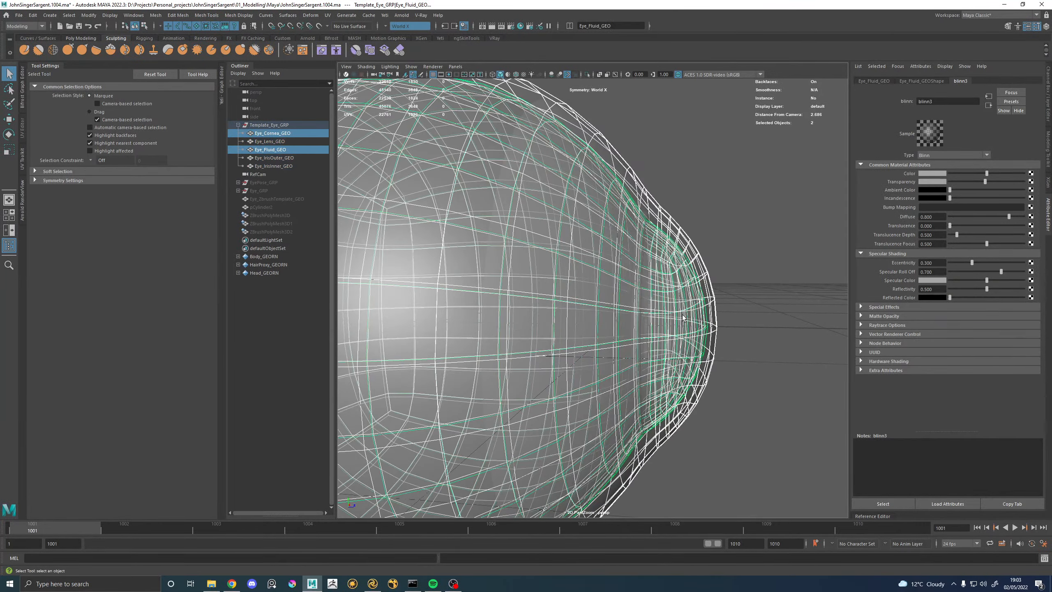
# Rename Eye_IrisOuter_GEO to Eye_IrisStroma_GEO.
pyautogui.doubleClick(281, 158)
pyautogui.moveTo(276, 159); pyautogui.dragTo(283, 160)
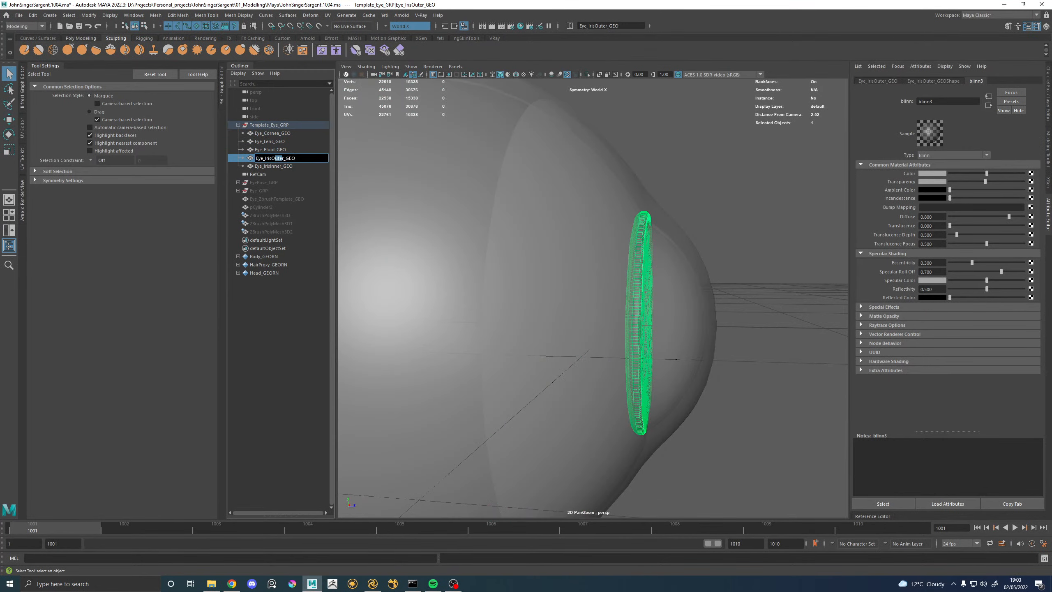
pyautogui.press('BackSpace')
pyautogui.press('BackSpace')
pyautogui.press('Delete')
pyautogui.write('Stroma')
pyautogui.press('Return')
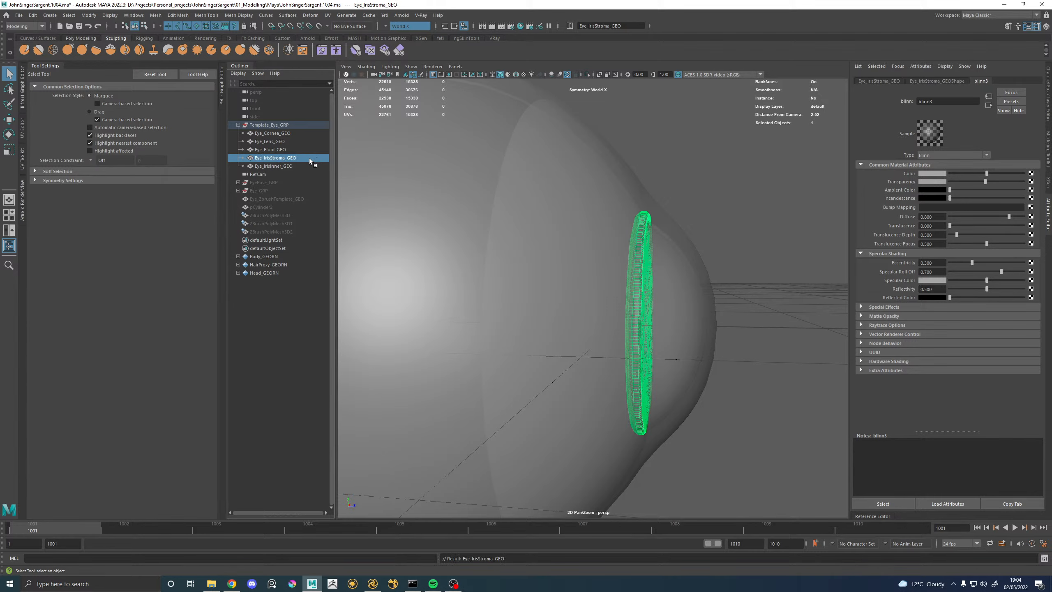
# Hide the lens, fluid, iris stroma and inner iris meshes, leaving only Eye_Cornea_GEO shown in the eye group.
pyautogui.keyDown('alt'); pyautogui.moveTo(669, 216); pyautogui.dragTo(560, 225); pyautogui.keyUp('alt')
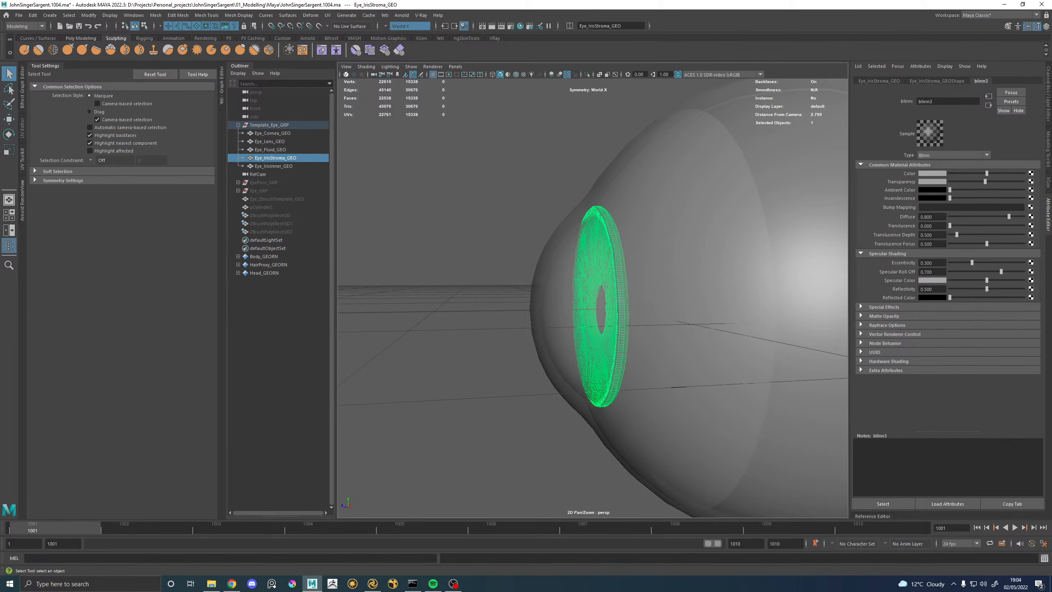
pyautogui.hotkey('alt', 'Tab')
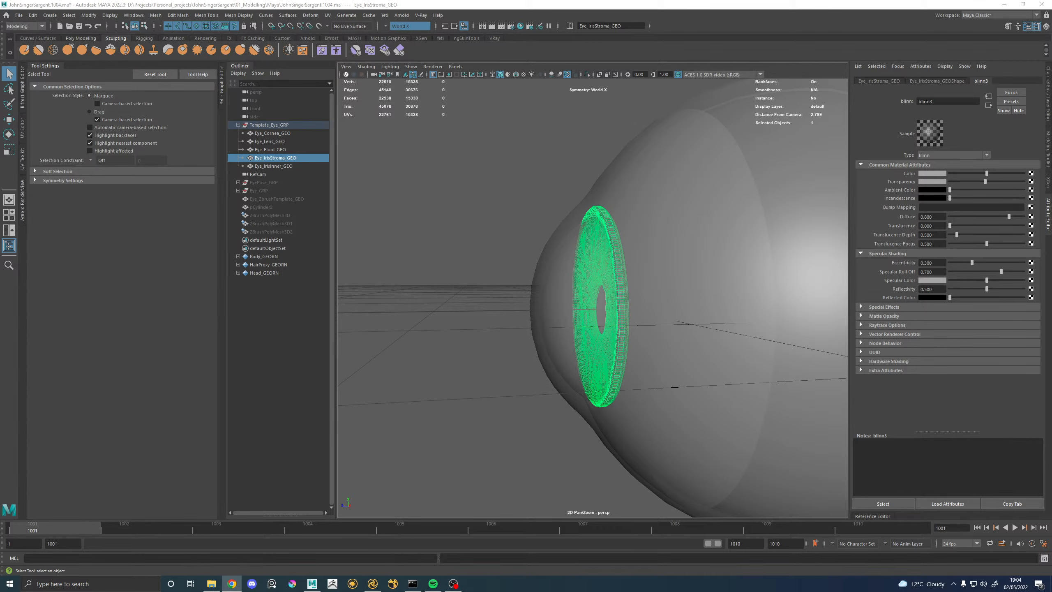
pyautogui.keyDown('alt'); pyautogui.moveTo(559, 266); pyautogui.dragTo(714, 271); pyautogui.keyUp('alt')
pyautogui.click(615, 224)
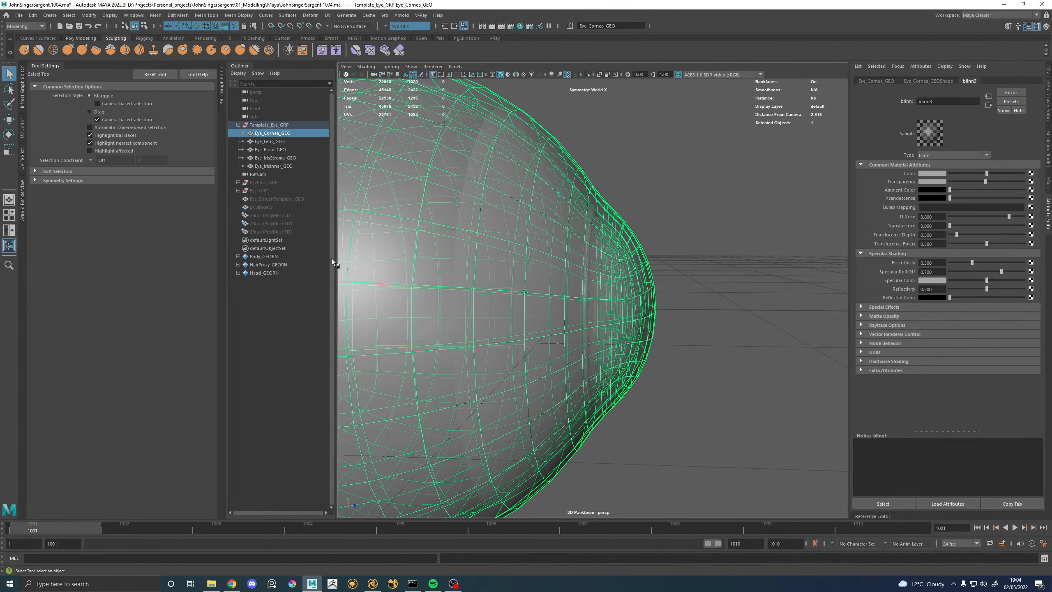
pyautogui.click(270, 142)
pyautogui.keyDown('shift'); pyautogui.click(276, 149); pyautogui.keyUp('shift')
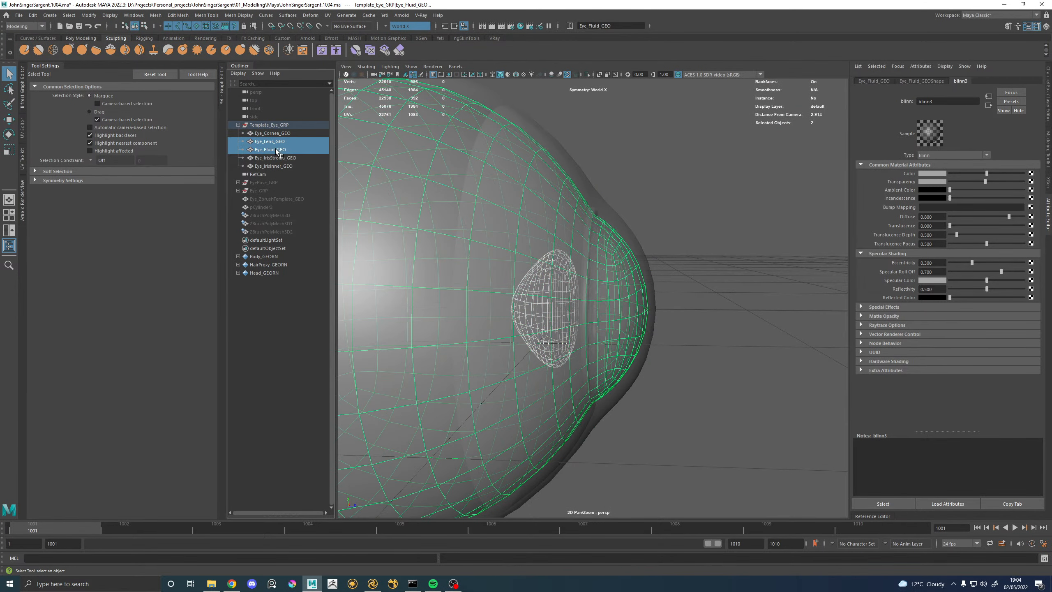
pyautogui.keyDown('shift'); pyautogui.click(275, 157); pyautogui.keyUp('shift')
pyautogui.keyDown('shift'); pyautogui.click(278, 166); pyautogui.keyUp('shift')
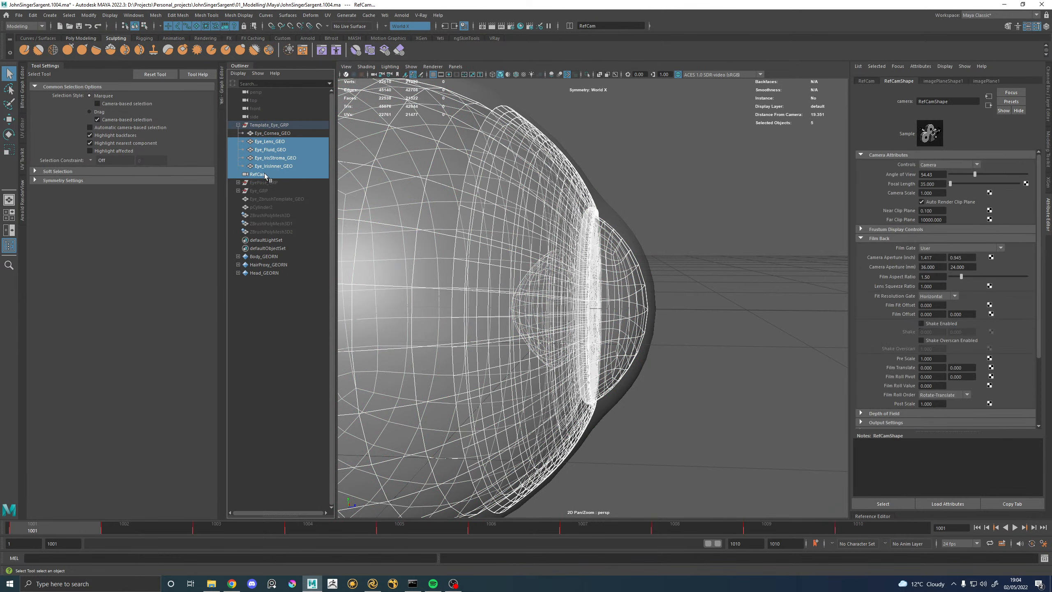
pyautogui.press('h')
pyautogui.keyDown('alt'); pyautogui.moveTo(704, 256); pyautogui.dragTo(646, 219); pyautogui.keyUp('alt')
pyautogui.click(640, 269)
pyautogui.click(679, 229)
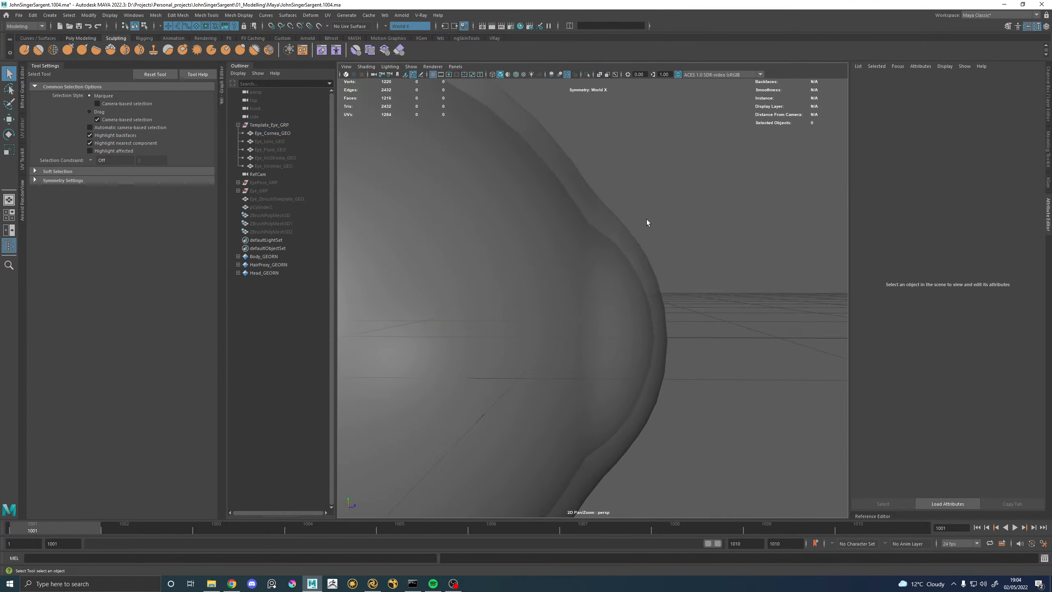
# Preview the cornea mesh smoothed to check its surface, and return it to unsmoothed display.
pyautogui.click(624, 233)
pyautogui.press('3')
pyautogui.click(727, 251)
pyautogui.keyDown('alt'); pyautogui.moveTo(730, 258); pyautogui.dragTo(625, 273); pyautogui.keyUp('alt')
pyautogui.click(599, 247)
pyautogui.press('1')
# Select the edge loop around the corneal bulge and apply Edit Edge Flow to it.
pyautogui.keyDown('alt'); pyautogui.moveTo(597, 251); pyautogui.dragTo(579, 283, button='right'); pyautogui.keyUp('alt')
pyautogui.keyDown('alt'); pyautogui.moveTo(578, 283); pyautogui.dragTo(669, 275); pyautogui.keyUp('alt')
pyautogui.moveTo(690, 208); pyautogui.dragTo(681, 219, button='right')
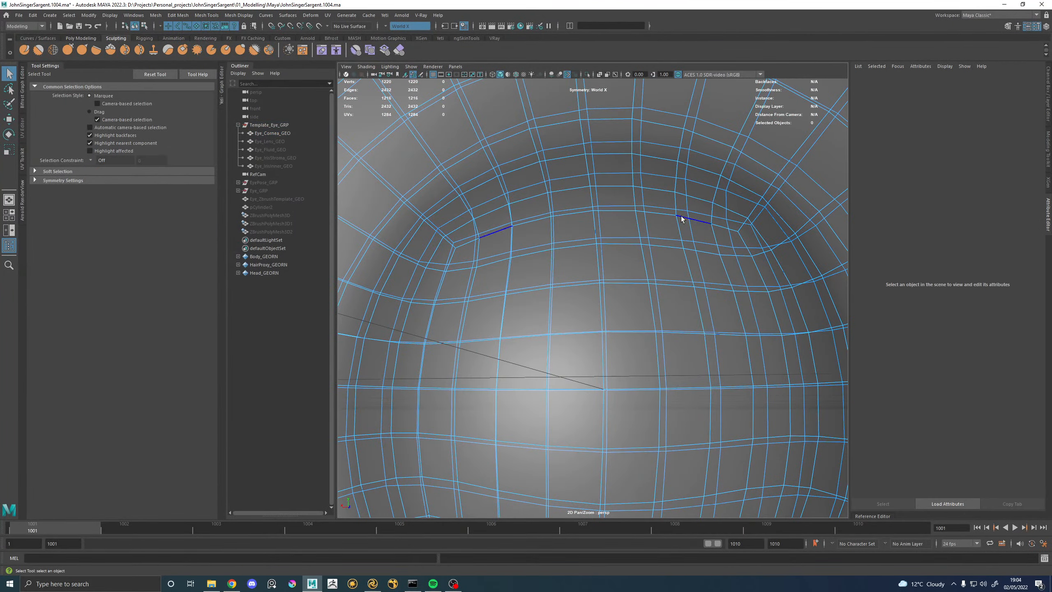
pyautogui.doubleClick(684, 218)
pyautogui.keyDown('shift'); pyautogui.doubleClick(757, 264); pyautogui.keyUp('shift')
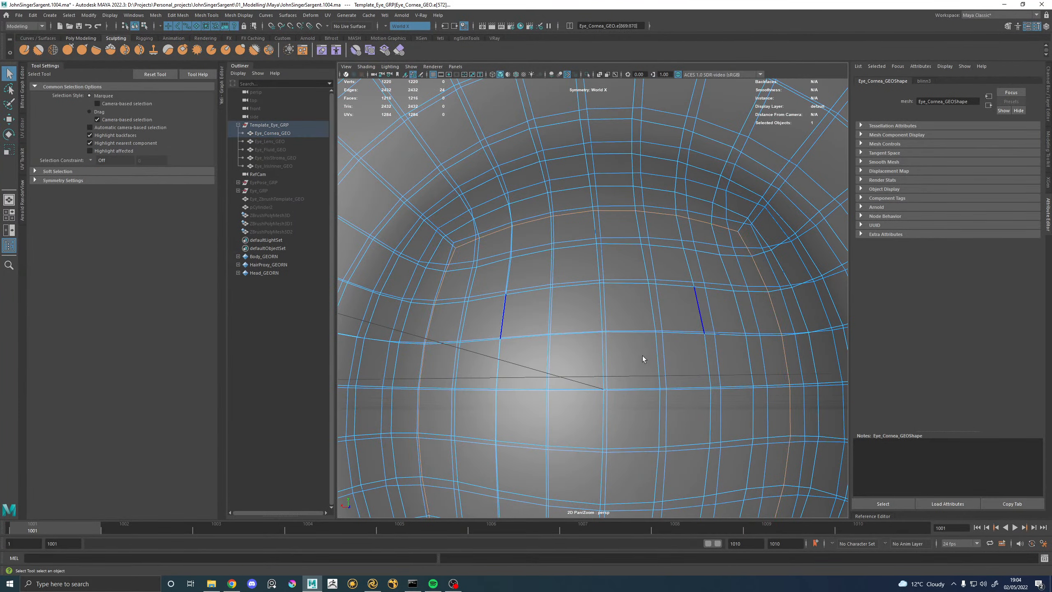
pyautogui.keyDown('alt'); pyautogui.moveTo(643, 355); pyautogui.dragTo(592, 265); pyautogui.keyUp('alt')
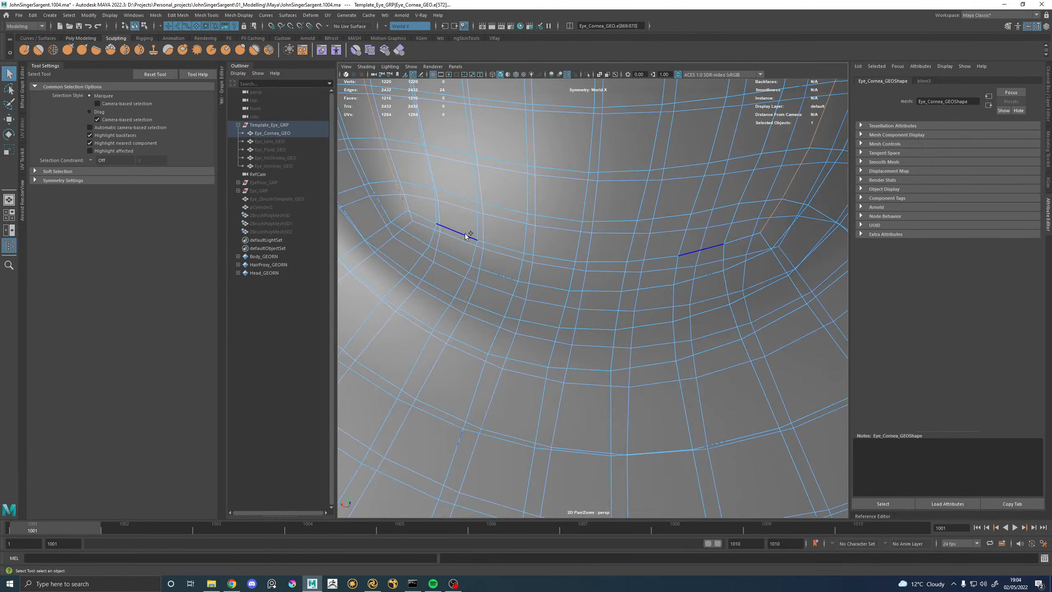
pyautogui.keyDown('shift'); pyautogui.moveTo(466, 234); pyautogui.dragTo(449, 316, button='right'); pyautogui.keyUp('shift')
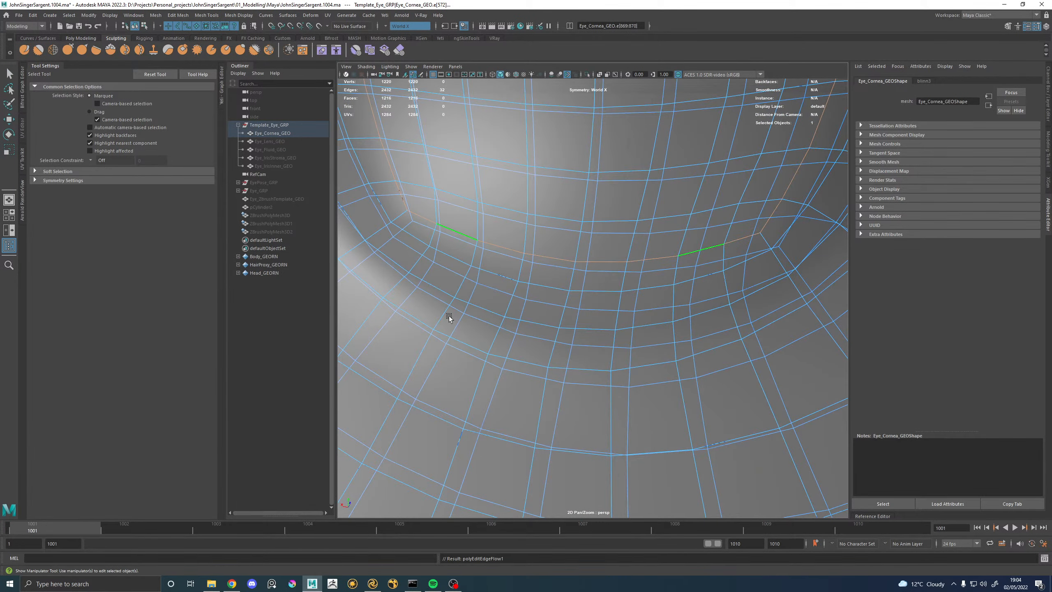
# Select the edge loops crossing the front of the cornea and apply Edit Edge Flow to them.
pyautogui.keyDown('alt'); pyautogui.moveTo(516, 211); pyautogui.dragTo(539, 309); pyautogui.keyUp('alt')
pyautogui.doubleClick(515, 183)
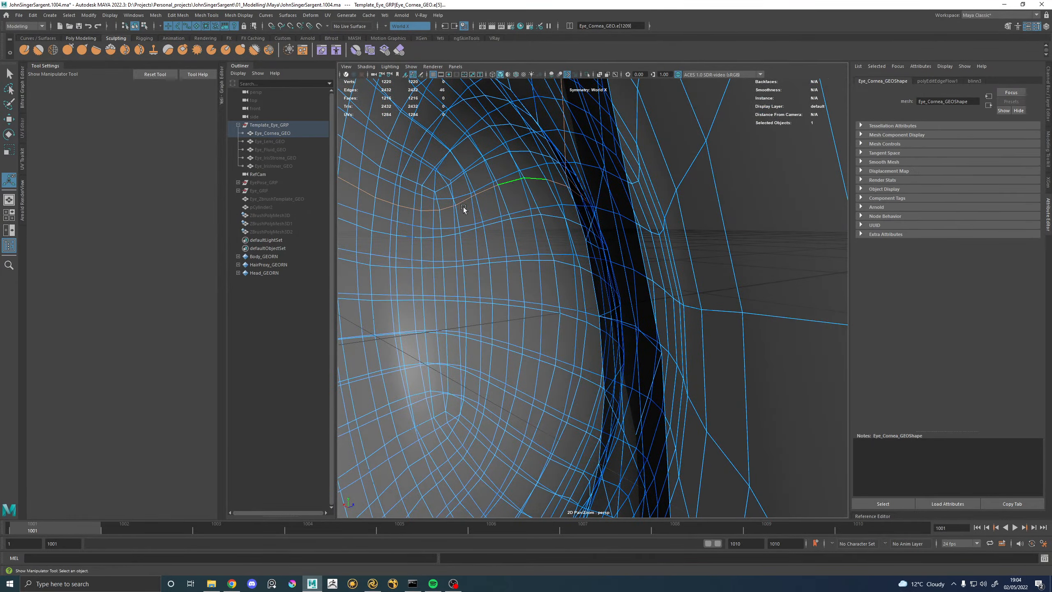
pyautogui.keyDown('alt'); pyautogui.moveTo(463, 207); pyautogui.dragTo(491, 204); pyautogui.keyUp('alt')
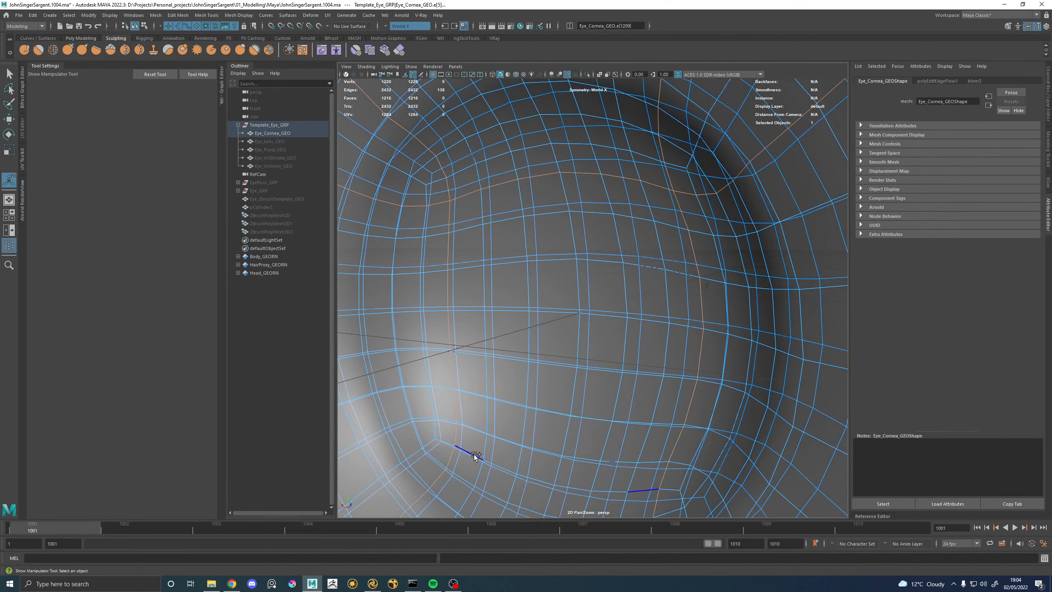
pyautogui.hotkey('ctrl', 'z')
pyautogui.hotkey('ctrl', 'z')
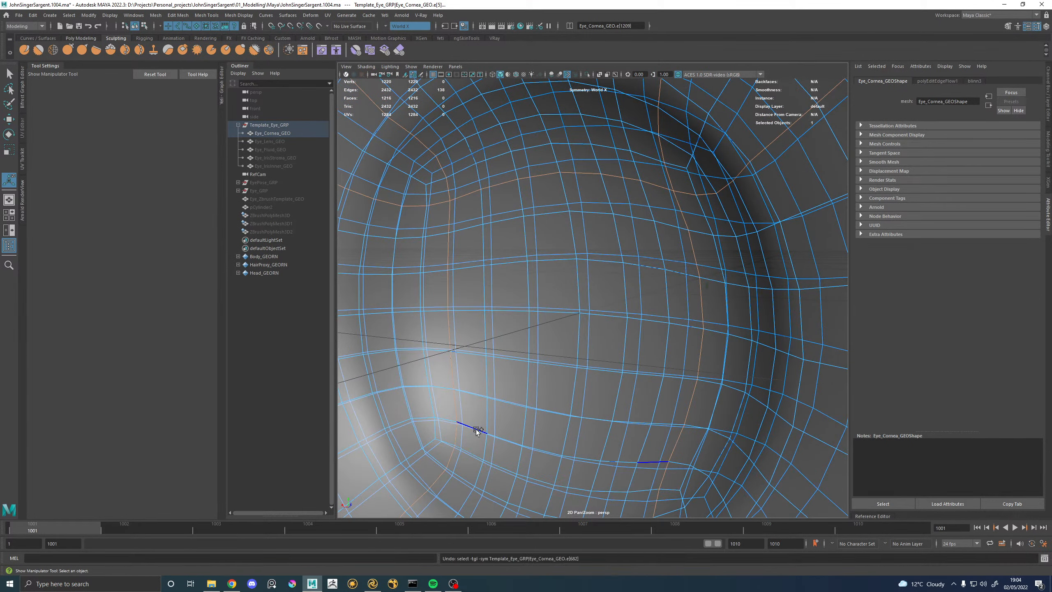
pyautogui.keyDown('alt'); pyautogui.moveTo(599, 424); pyautogui.dragTo(519, 398); pyautogui.keyUp('alt')
pyautogui.press('g')
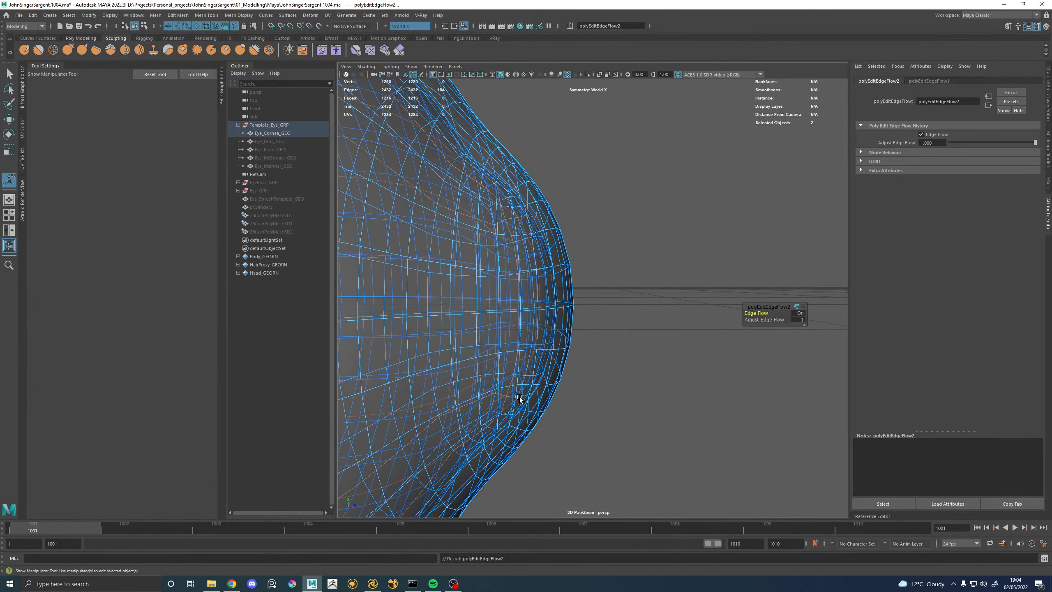
# Select another edge loop on the corneal bulge and repeat Edit Edge Flow on it.
pyautogui.keyDown('alt'); pyautogui.moveTo(484, 192); pyautogui.dragTo(591, 209); pyautogui.keyUp('alt')
pyautogui.click(535, 189)
pyautogui.doubleClick(515, 223)
pyautogui.moveTo(613, 245)
pyautogui.keyDown('alt'); pyautogui.mouseDown()
pyautogui.moveTo(588, 231)
pyautogui.moveTo(527, 260)
pyautogui.moveTo(430, 256)
pyautogui.moveTo(609, 249)
pyautogui.mouseUp(); pyautogui.keyUp('alt')
pyautogui.doubleClick(503, 180)
pyautogui.press('g')
# Return to object mode and examine the cornea's smoothed profile from several angles.
pyautogui.moveTo(609, 249); pyautogui.dragTo(632, 137, button='right')
pyautogui.keyDown('alt'); pyautogui.moveTo(543, 219); pyautogui.dragTo(525, 246); pyautogui.keyUp('alt')
pyautogui.moveTo(700, 252)
pyautogui.keyDown('alt'); pyautogui.mouseDown()
pyautogui.moveTo(569, 249)
pyautogui.moveTo(717, 244)
pyautogui.mouseUp(); pyautogui.keyUp('alt')
pyautogui.keyDown('alt'); pyautogui.moveTo(716, 244); pyautogui.dragTo(594, 256, button='right'); pyautogui.keyUp('alt')
pyautogui.hotkey('alt', 'd')
pyautogui.keyDown('alt'); pyautogui.moveTo(559, 254); pyautogui.dragTo(623, 251); pyautogui.keyUp('alt')
pyautogui.keyDown('alt'); pyautogui.moveTo(540, 254); pyautogui.dragTo(601, 327, button='right'); pyautogui.keyUp('alt')
pyautogui.click(584, 233)
pyautogui.keyDown('alt'); pyautogui.moveTo(622, 229); pyautogui.dragTo(539, 238, button='right'); pyautogui.keyUp('alt')
pyautogui.keyDown('alt'); pyautogui.moveTo(539, 237); pyautogui.dragTo(618, 248, button='middle'); pyautogui.keyUp('alt')
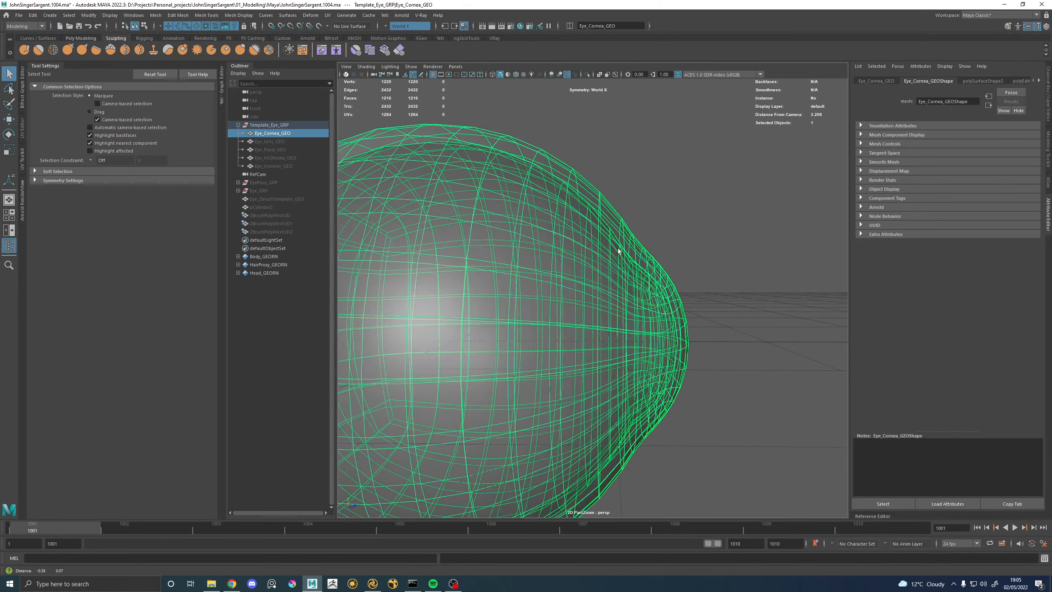
pyautogui.keyDown('alt'); pyautogui.moveTo(618, 248); pyautogui.dragTo(617, 291, button='right'); pyautogui.keyUp('alt')
pyautogui.click(686, 287)
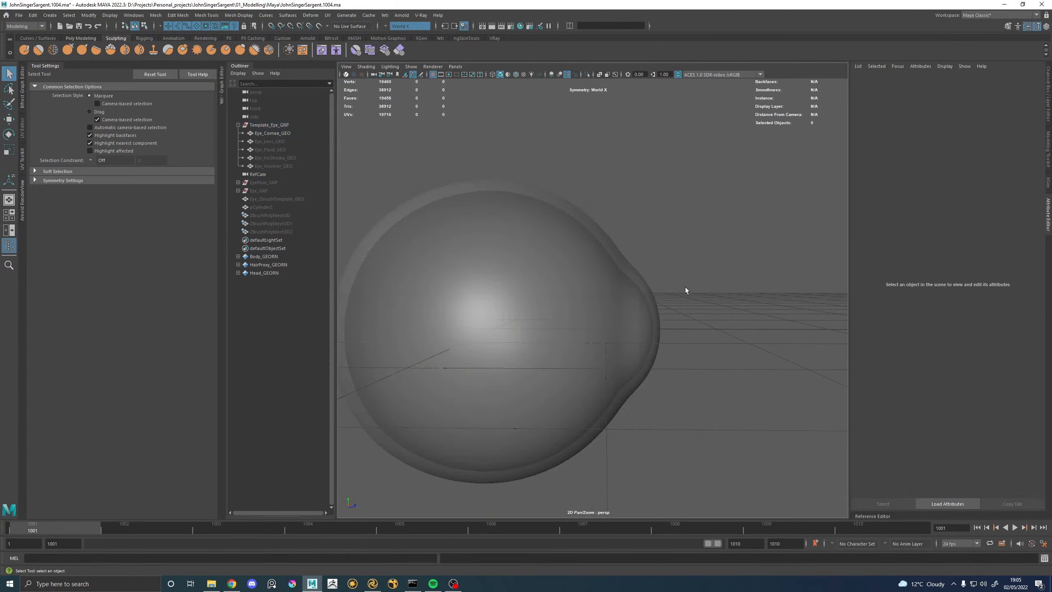
# Apply Edit Edge Flow to the edge loop at the base of the corneal bulge and bevel it with a 0.27 fraction.
pyautogui.scroll(3, 625, 252)
pyautogui.click(624, 250)
pyautogui.moveTo(625, 250)
pyautogui.keyDown('alt'); pyautogui.mouseDown()
pyautogui.moveTo(621, 234)
pyautogui.moveTo(626, 248)
pyautogui.mouseUp(); pyautogui.keyUp('alt')
pyautogui.moveTo(614, 159); pyautogui.dragTo(611, 139, button='right')
pyautogui.keyDown('alt'); pyautogui.moveTo(590, 202); pyautogui.dragTo(582, 183); pyautogui.keyUp('alt')
pyautogui.keyDown('shift'); pyautogui.moveTo(645, 142); pyautogui.dragTo(633, 222, button='right'); pyautogui.keyUp('shift')
pyautogui.keyDown('alt'); pyautogui.moveTo(633, 197); pyautogui.dragTo(599, 182); pyautogui.keyUp('alt')
pyautogui.keyDown('shift'); pyautogui.moveTo(608, 165); pyautogui.dragTo(648, 165, button='right'); pyautogui.keyUp('shift')
pyautogui.moveTo(648, 165); pyautogui.dragTo(631, 164)
pyautogui.press('q')
# Apply Edit Edge Flow to the loop beside the new bevel, return to object mode and check the cornea's profile.
pyautogui.click(570, 176)
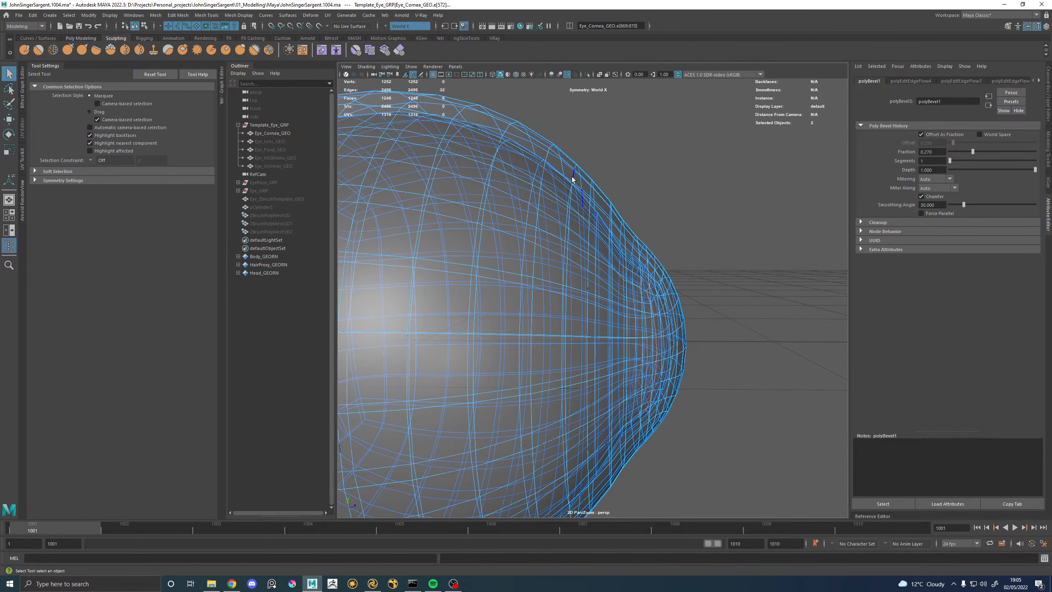
pyautogui.click(590, 190)
pyautogui.keyDown('shift'); pyautogui.moveTo(661, 159); pyautogui.dragTo(653, 242, button='right'); pyautogui.keyUp('shift')
pyautogui.keyDown('alt'); pyautogui.moveTo(577, 245); pyautogui.dragTo(470, 244); pyautogui.keyUp('alt')
pyautogui.press('q')
pyautogui.press('F8')
pyautogui.click(701, 133)
pyautogui.scroll(-4, 674, 172)
pyautogui.keyDown('alt'); pyautogui.moveTo(568, 213); pyautogui.dragTo(681, 214); pyautogui.keyUp('alt')
pyautogui.scroll(4, 578, 246)
# Apply Edit Edge Flow to another edge loop on the slope behind the corneal bulge.
pyautogui.click(579, 247)
pyautogui.moveTo(564, 178); pyautogui.dragTo(559, 176, button='right')
pyautogui.keyDown('shift'); pyautogui.moveTo(620, 151); pyautogui.dragTo(616, 222, button='right'); pyautogui.keyUp('shift')
pyautogui.keyDown('alt'); pyautogui.moveTo(601, 222); pyautogui.dragTo(601, 226); pyautogui.keyUp('alt')
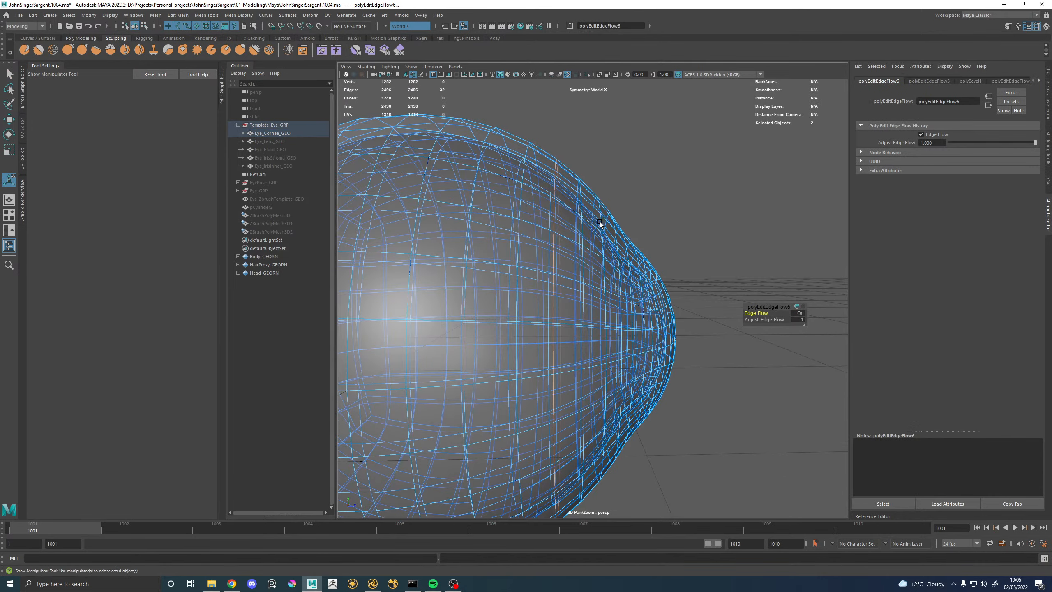
# Select the neighbouring edge loop, return to object mode and examine the cornea's overall silhouette.
pyautogui.press('w')
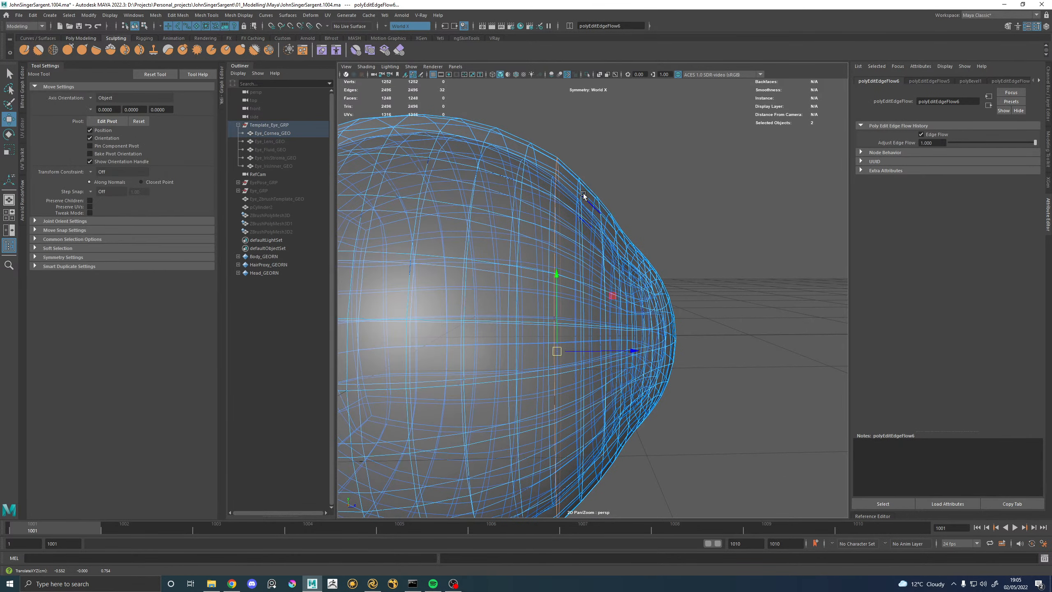
pyautogui.doubleClick(583, 193)
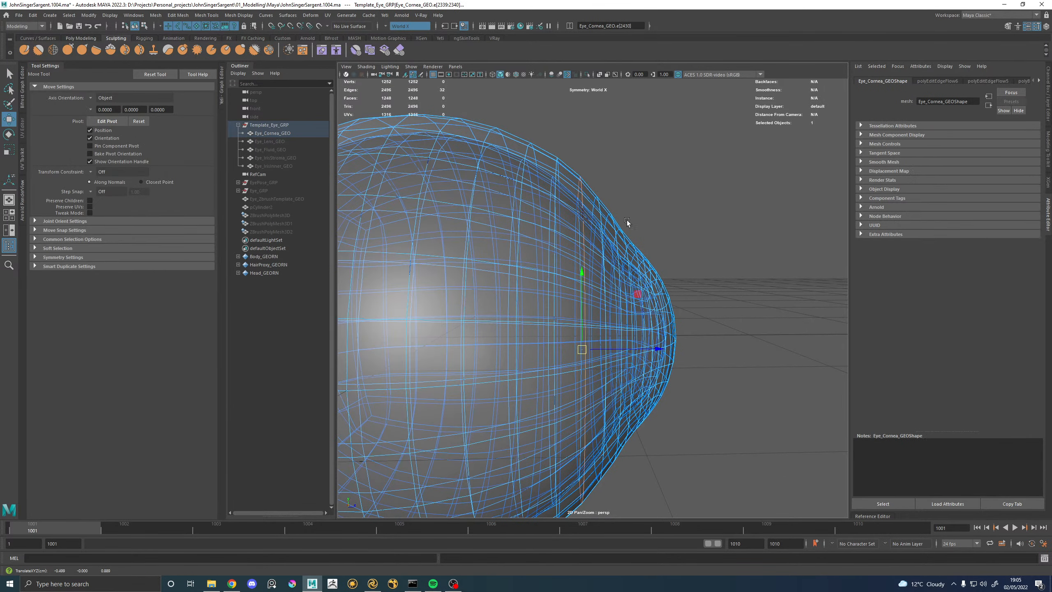
pyautogui.keyDown('alt'); pyautogui.moveTo(626, 220); pyautogui.dragTo(570, 234); pyautogui.keyUp('alt')
pyautogui.click(642, 168)
pyautogui.keyDown('alt'); pyautogui.moveTo(642, 168); pyautogui.dragTo(602, 223, button='right'); pyautogui.keyUp('alt')
pyautogui.keyDown('alt'); pyautogui.moveTo(602, 223); pyautogui.dragTo(630, 237); pyautogui.keyUp('alt')
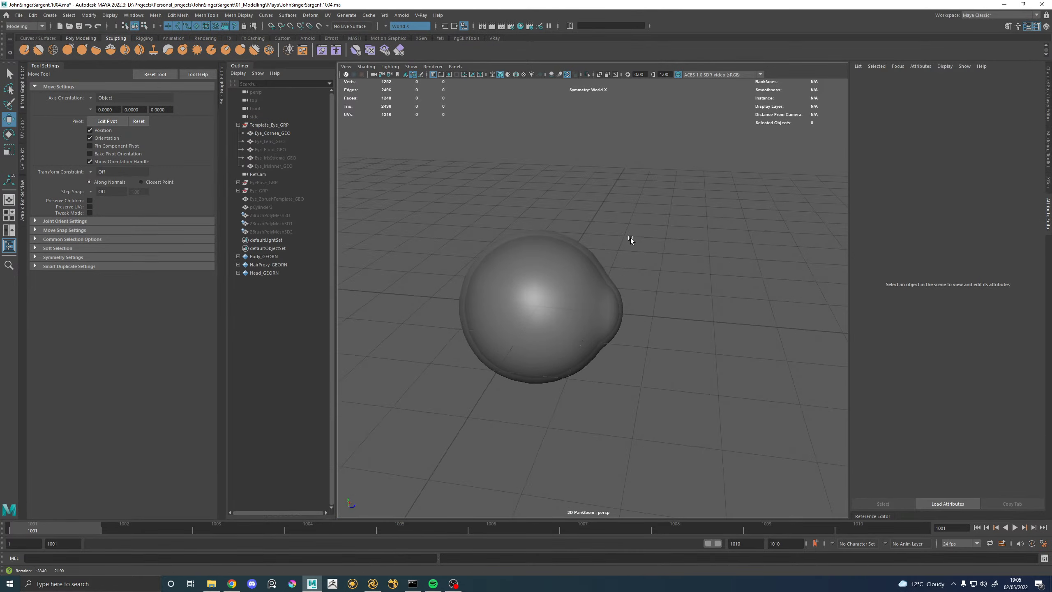
# Hide Eye_Cornea_GEO and show Eye_Lens_GEO on its own to examine the lens shape from the side.
pyautogui.click(561, 284)
pyautogui.keyDown('alt'); pyautogui.moveTo(560, 284); pyautogui.dragTo(556, 272); pyautogui.keyUp('alt')
pyautogui.keyDown('alt'); pyautogui.moveTo(556, 271); pyautogui.dragTo(602, 302, button='right'); pyautogui.keyUp('alt')
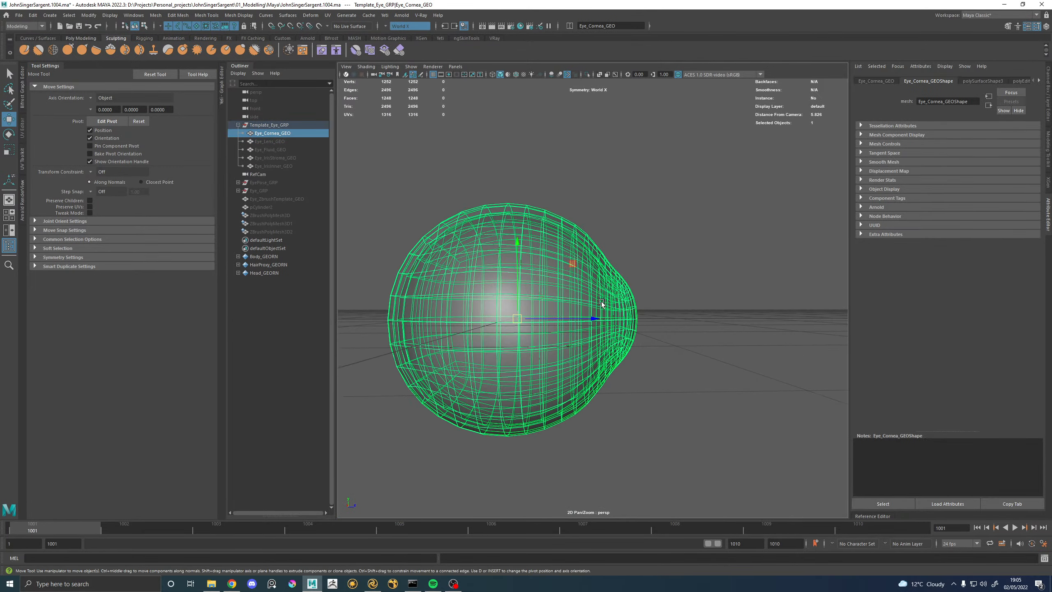
pyautogui.press('h')
pyautogui.click(280, 141)
pyautogui.press('h')
pyautogui.click(646, 314)
pyautogui.keyDown('alt'); pyautogui.moveTo(646, 298); pyautogui.dragTo(649, 283, button='middle'); pyautogui.keyUp('alt')
pyautogui.keyDown('alt'); pyautogui.moveTo(649, 284); pyautogui.dragTo(702, 358, button='right'); pyautogui.keyUp('alt')
pyautogui.keyDown('alt'); pyautogui.moveTo(702, 358); pyautogui.dragTo(674, 294); pyautogui.keyUp('alt')
pyautogui.click(589, 251)
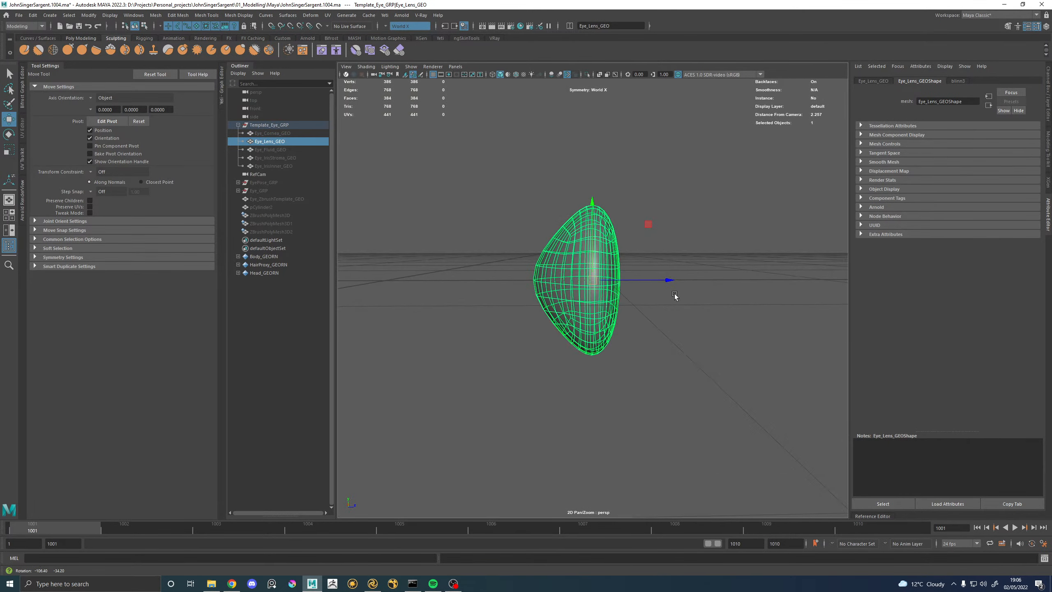
# Hide Eye_Lens_GEO and show Eye_Fluid_GEO together with Eye_Cornea_GEO.
pyautogui.click(282, 141)
pyautogui.press('h')
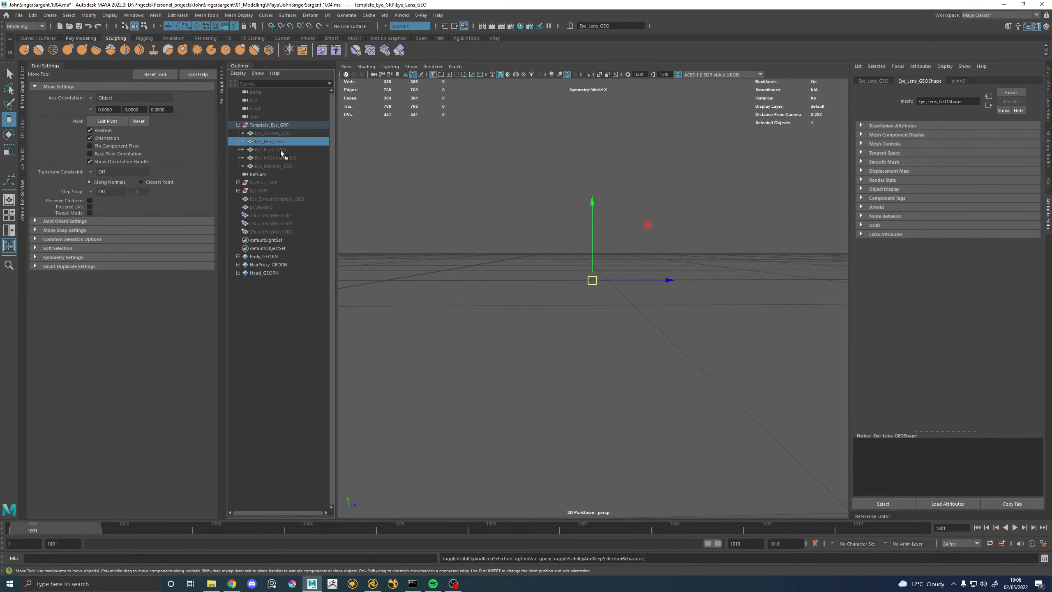
pyautogui.click(280, 150)
pyautogui.press('h')
pyautogui.click(286, 134)
pyautogui.press('h')
# Compare the fluid mesh with the cornea surface around the corneal bulge.
pyautogui.keyDown('alt'); pyautogui.moveTo(663, 194); pyautogui.dragTo(608, 258, button='middle'); pyautogui.keyUp('alt')
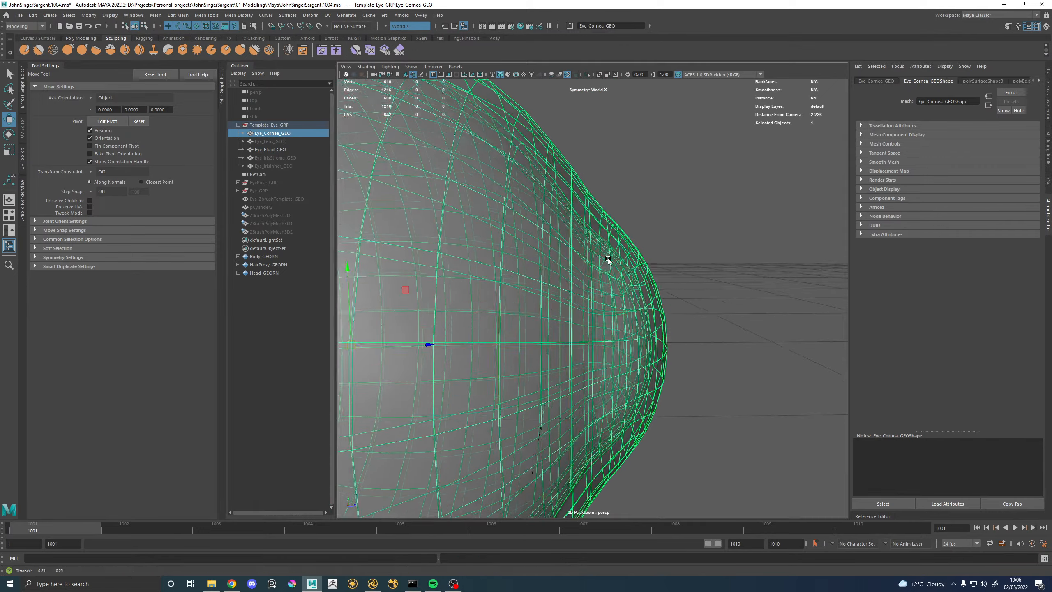
pyautogui.keyDown('alt'); pyautogui.moveTo(608, 258); pyautogui.dragTo(636, 283, button='right'); pyautogui.keyUp('alt')
pyautogui.keyDown('alt'); pyautogui.moveTo(587, 227); pyautogui.dragTo(601, 273, button='middle'); pyautogui.keyUp('alt')
pyautogui.click(272, 150)
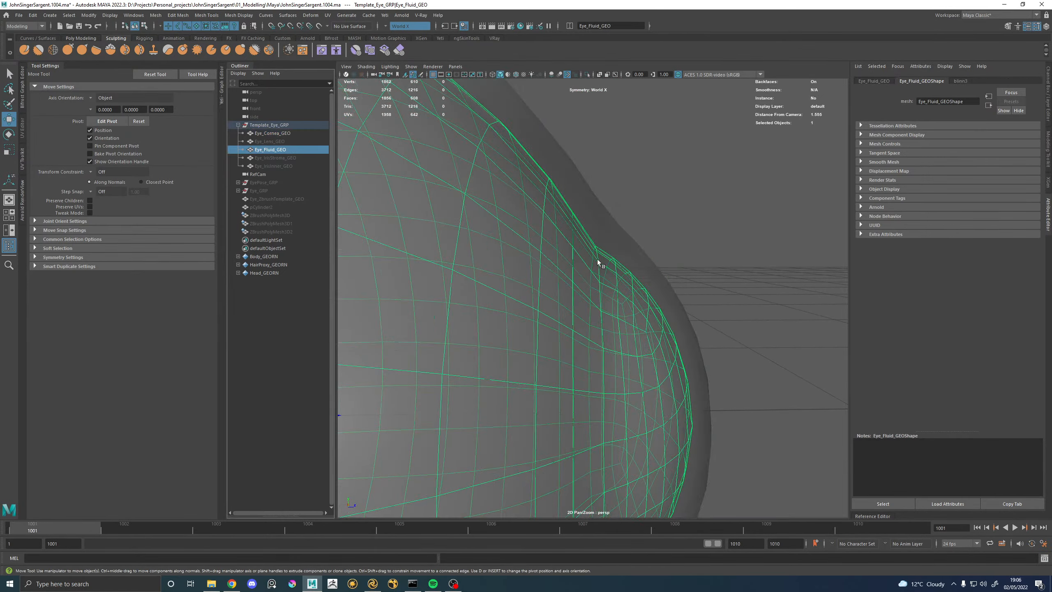
pyautogui.keyDown('alt'); pyautogui.moveTo(672, 277); pyautogui.dragTo(623, 255); pyautogui.keyUp('alt')
pyautogui.keyDown('shift'); pyautogui.click(636, 250); pyautogui.keyUp('shift')
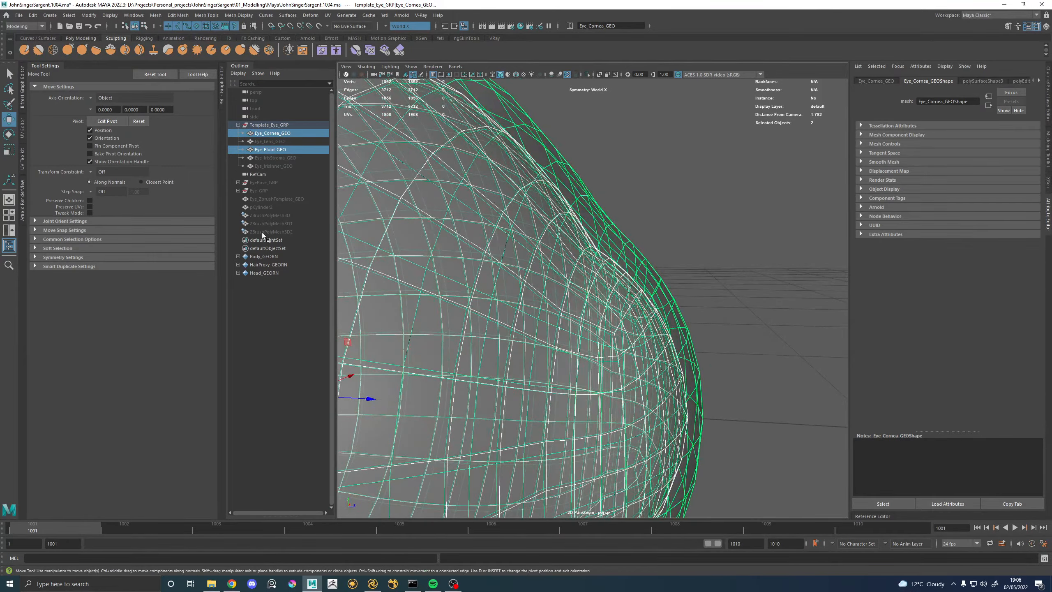
pyautogui.click(275, 149)
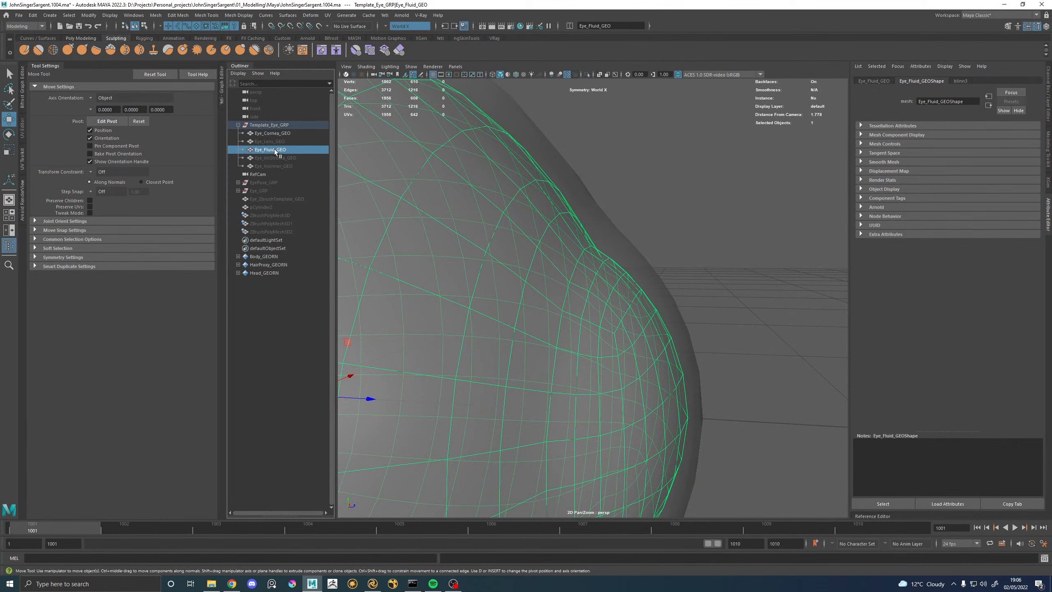
# Hide Eye_Fluid_GEO, show Eye_IrisInner_GEO and examine how it sits inside the cornea.
pyautogui.press('h')
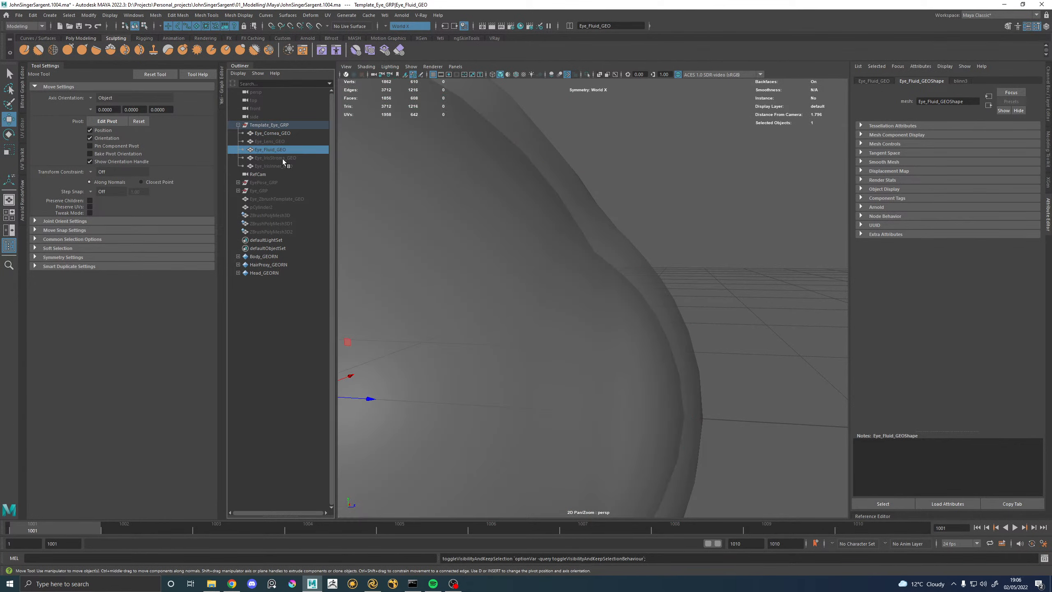
pyautogui.click(280, 165)
pyautogui.press('h')
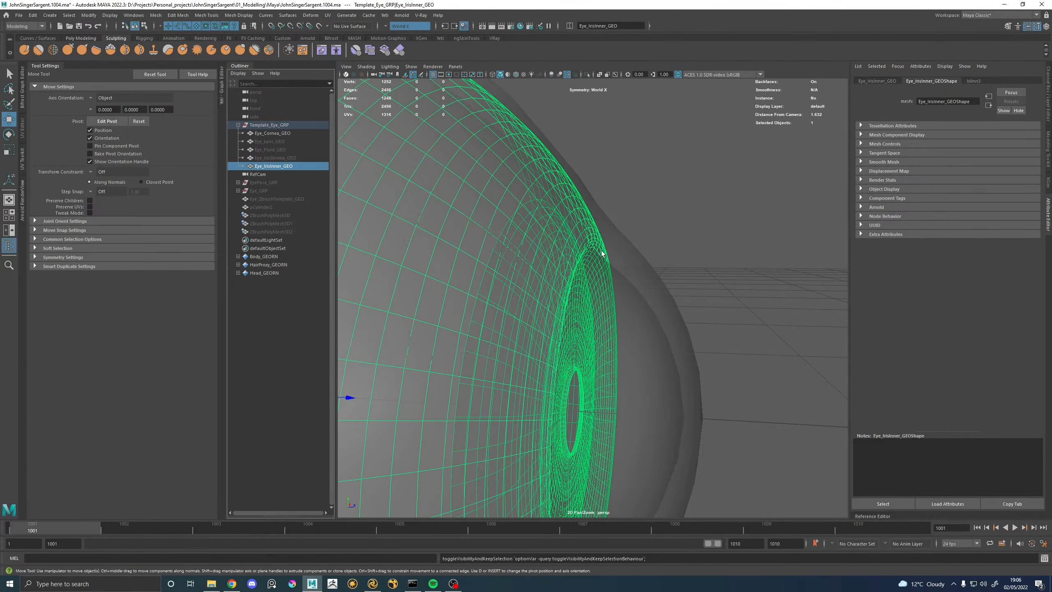
pyautogui.keyDown('alt'); pyautogui.moveTo(602, 250); pyautogui.dragTo(429, 247); pyautogui.keyUp('alt')
pyautogui.keyDown('alt'); pyautogui.moveTo(502, 245); pyautogui.dragTo(672, 309, button='right'); pyautogui.keyUp('alt')
pyautogui.keyDown('alt'); pyautogui.moveTo(568, 282); pyautogui.dragTo(745, 284); pyautogui.keyUp('alt')
pyautogui.keyDown('alt'); pyautogui.moveTo(691, 275); pyautogui.dragTo(585, 259, button='right'); pyautogui.keyUp('alt')
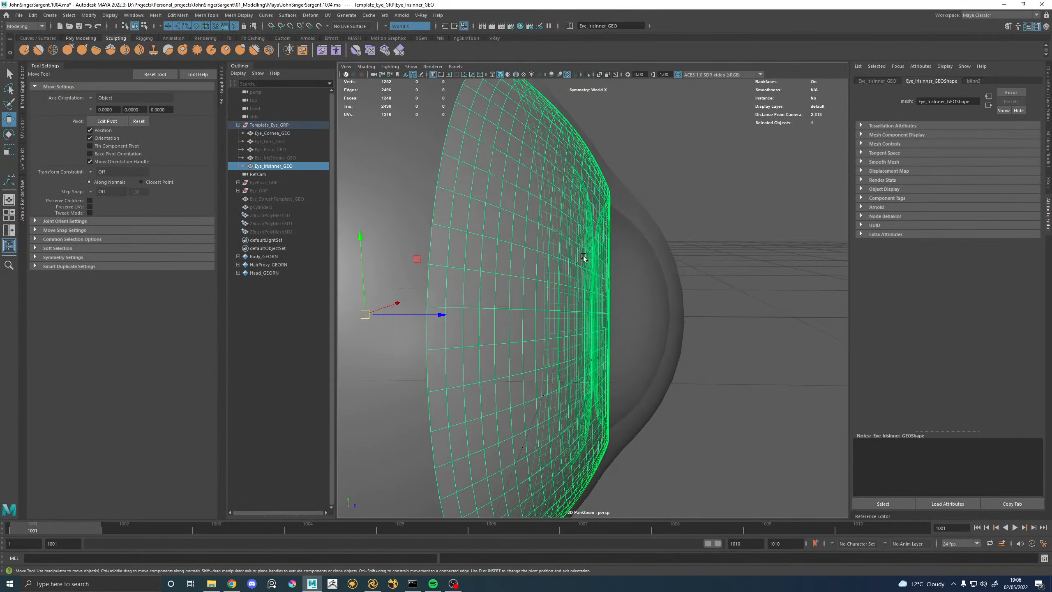
pyautogui.keyDown('alt'); pyautogui.moveTo(584, 255); pyautogui.dragTo(608, 241); pyautogui.keyUp('alt')
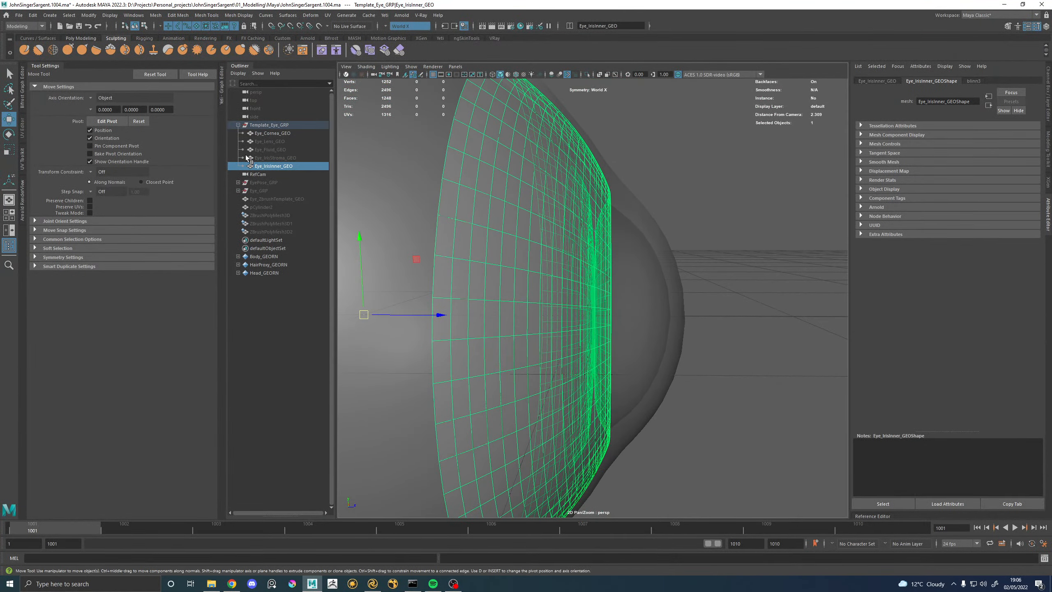
# Show Eye_IrisStroma_GEO alongside Eye_IrisInner_GEO and check both against the cornea.
pyautogui.keyDown('ctrl'); pyautogui.click(285, 158); pyautogui.keyUp('ctrl')
pyautogui.keyDown('alt'); pyautogui.moveTo(526, 258); pyautogui.dragTo(618, 277); pyautogui.keyUp('alt')
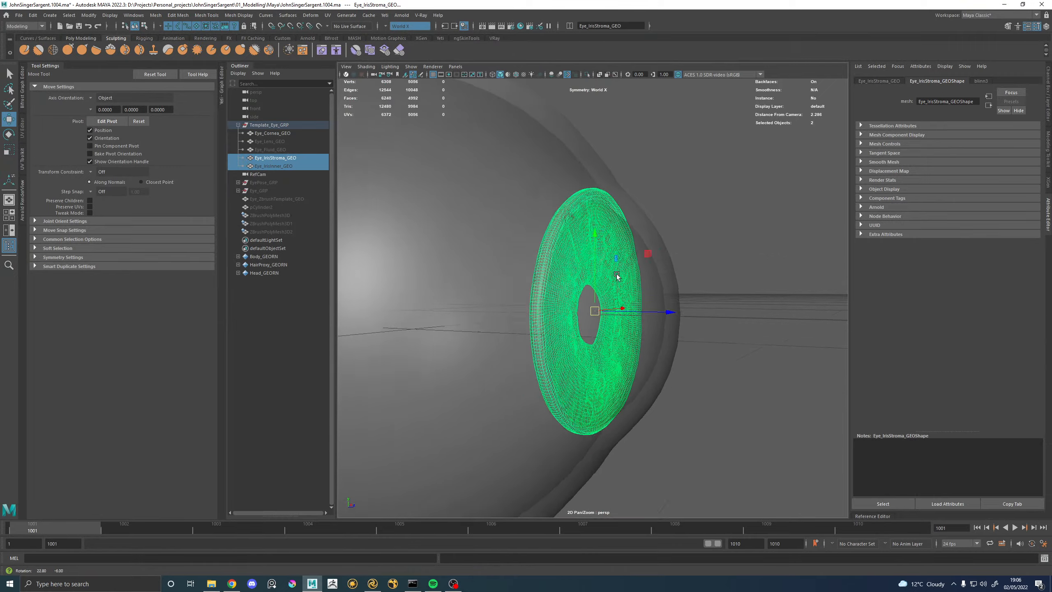
pyautogui.click(278, 166)
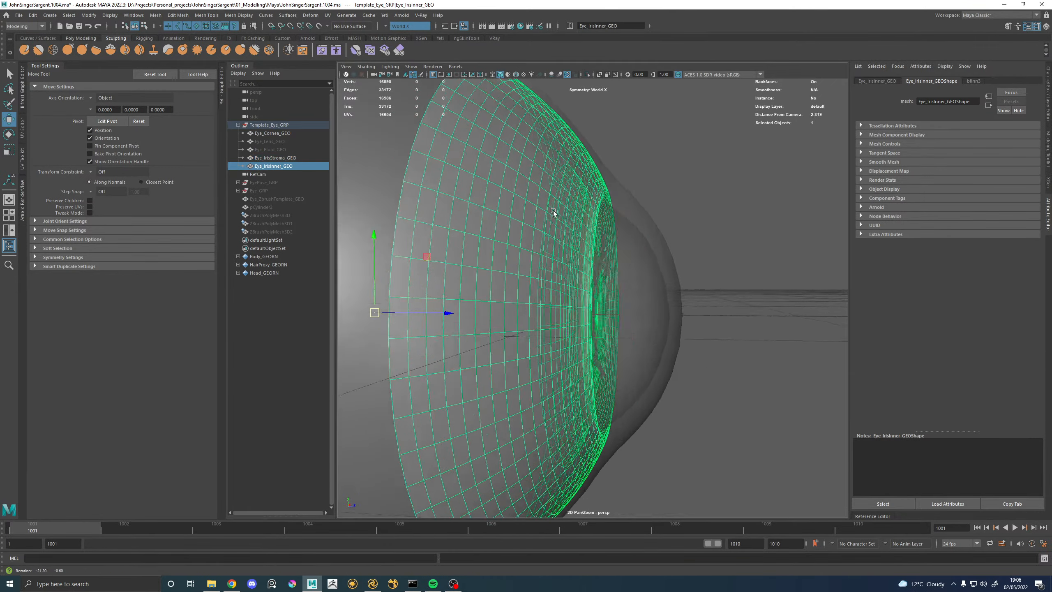
pyautogui.keyDown('alt'); pyautogui.moveTo(554, 210); pyautogui.dragTo(584, 237); pyautogui.keyUp('alt')
pyautogui.keyDown('shift'); pyautogui.click(583, 242); pyautogui.keyUp('shift')
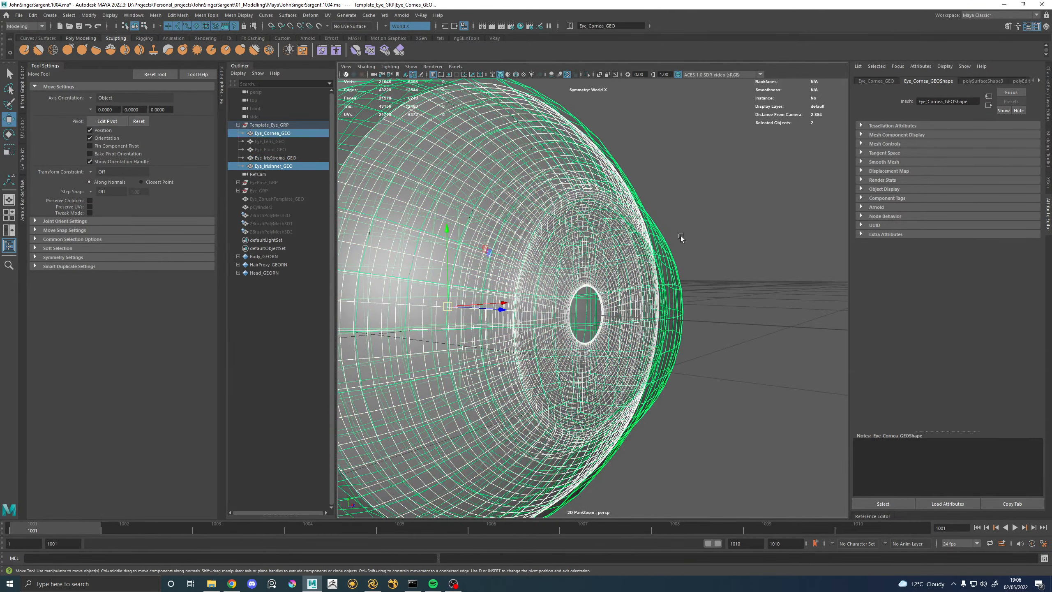
pyautogui.keyDown('shift'); pyautogui.click(683, 278); pyautogui.keyUp('shift')
pyautogui.moveTo(684, 280)
pyautogui.keyDown('alt'); pyautogui.mouseDown()
pyautogui.moveTo(703, 277)
pyautogui.moveTo(668, 270)
pyautogui.mouseUp(); pyautogui.keyUp('alt')
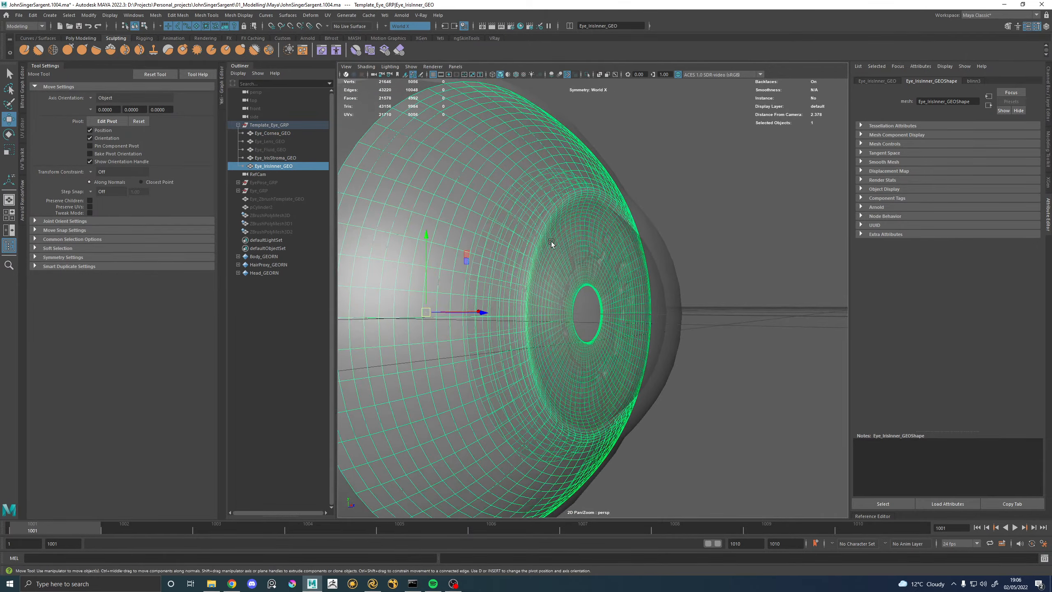
# Select both iris meshes and examine how the stroma fits against the inner iris in side view.
pyautogui.moveTo(554, 243); pyautogui.dragTo(594, 281)
pyautogui.keyDown('ctrl'); pyautogui.moveTo(668, 286); pyautogui.dragTo(669, 287); pyautogui.keyUp('ctrl')
pyautogui.keyDown('alt'); pyautogui.moveTo(669, 287); pyautogui.dragTo(685, 286); pyautogui.keyUp('alt')
pyautogui.scroll(5, 609, 253)
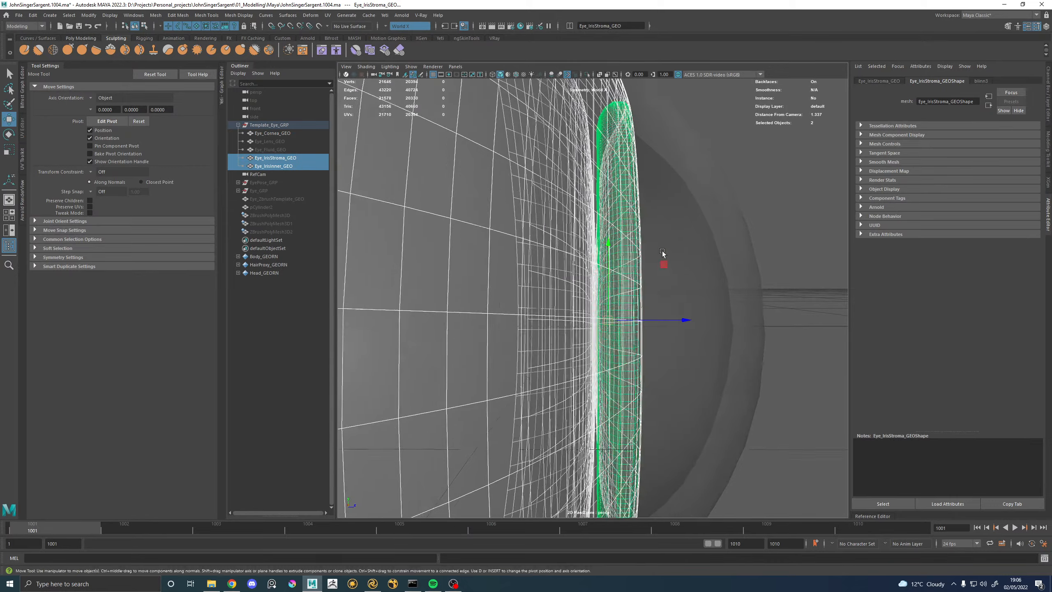
pyautogui.scroll(1, 604, 258)
pyautogui.keyDown('alt'); pyautogui.moveTo(725, 268); pyautogui.dragTo(566, 284, button='right'); pyautogui.keyUp('alt')
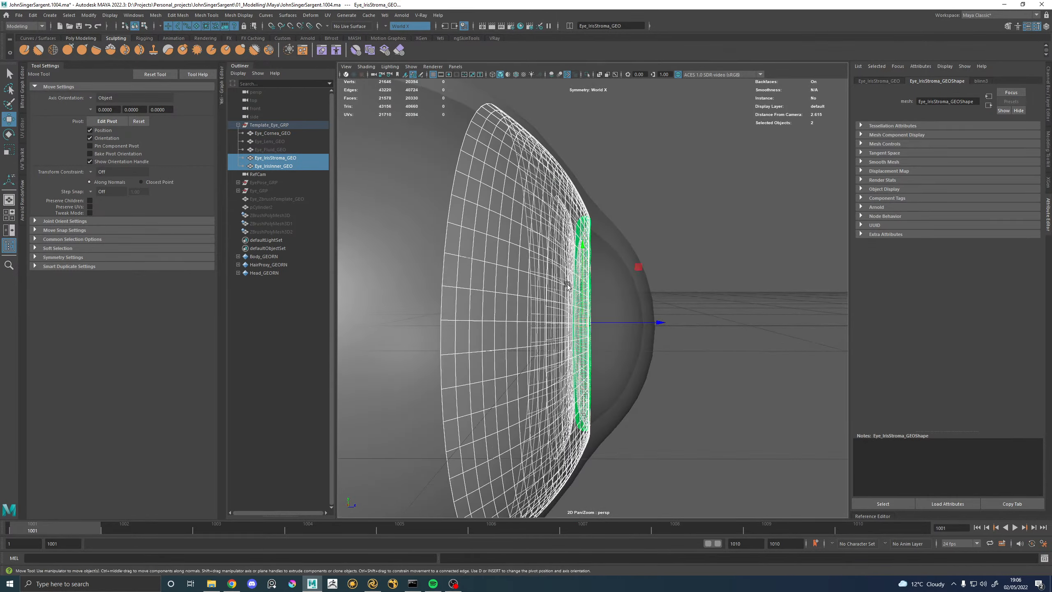
pyautogui.keyDown('alt'); pyautogui.moveTo(622, 291); pyautogui.dragTo(567, 303); pyautogui.keyUp('alt')
# Hide Eye_IrisStroma_GEO and isolate Eye_IrisInner_GEO in the shaded viewport.
pyautogui.keyDown('ctrl'); pyautogui.click(286, 165); pyautogui.keyUp('ctrl')
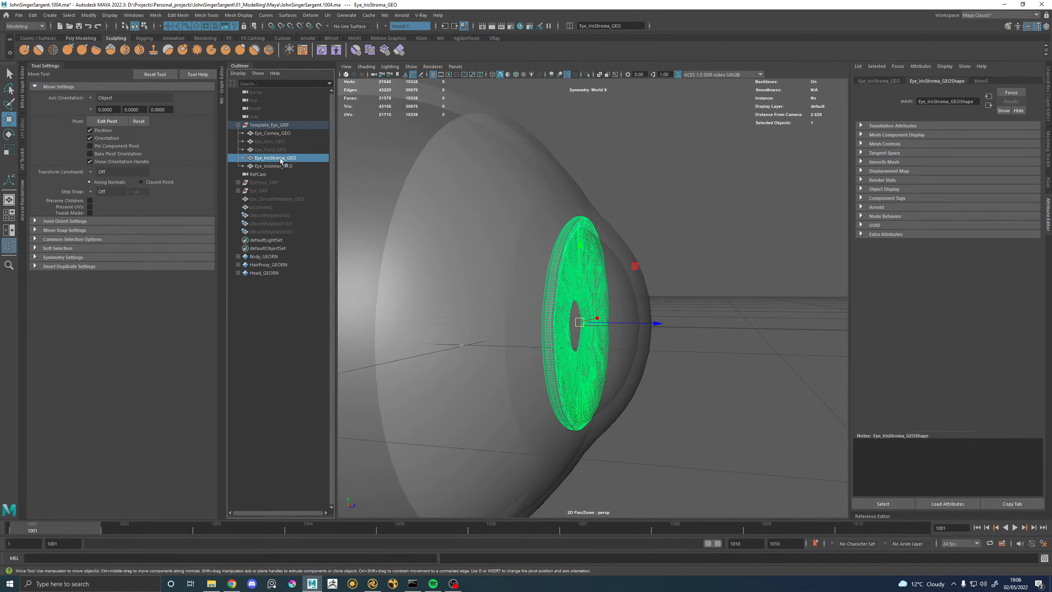
pyautogui.scroll(6, 564, 254)
pyautogui.press('Right')
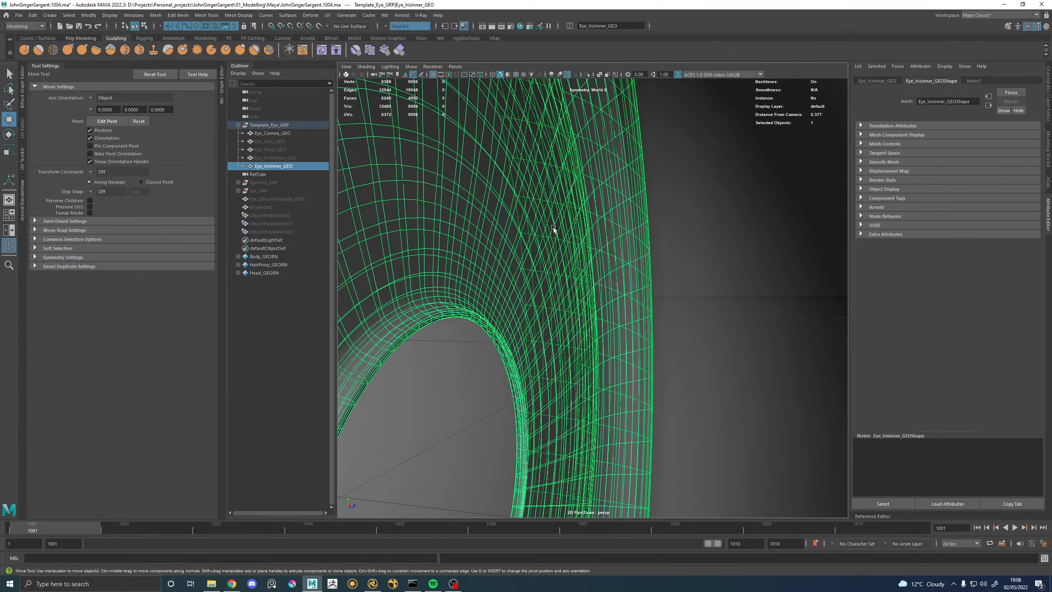
pyautogui.press('5')
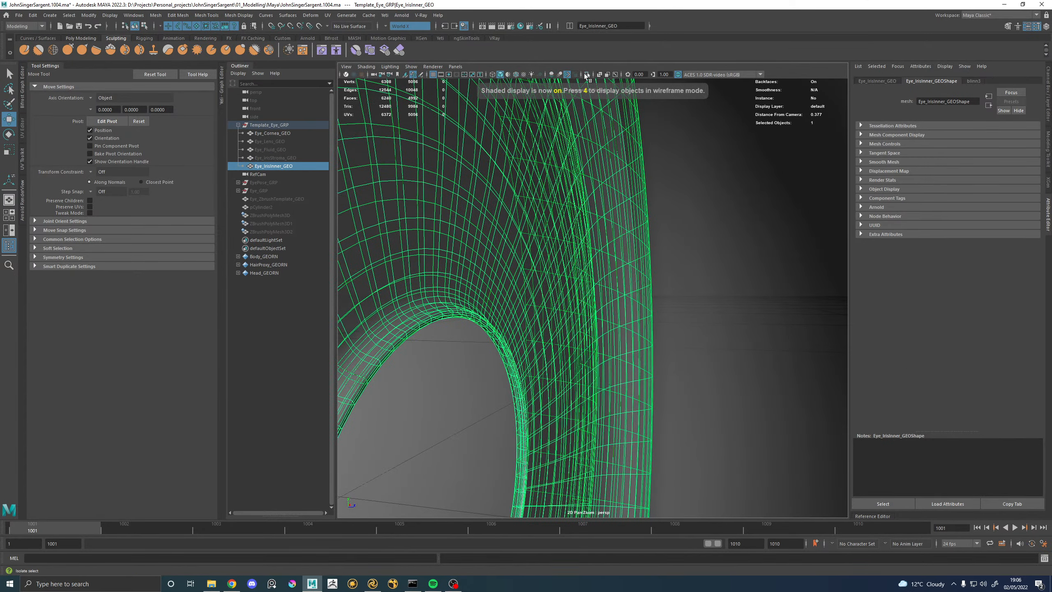
pyautogui.click(587, 75)
pyautogui.keyDown('alt'); pyautogui.moveTo(641, 141); pyautogui.dragTo(566, 270, button='right'); pyautogui.keyUp('alt')
pyautogui.keyDown('alt'); pyautogui.moveTo(566, 270); pyautogui.dragTo(480, 270); pyautogui.keyUp('alt')
pyautogui.click(712, 191)
pyautogui.click(622, 253)
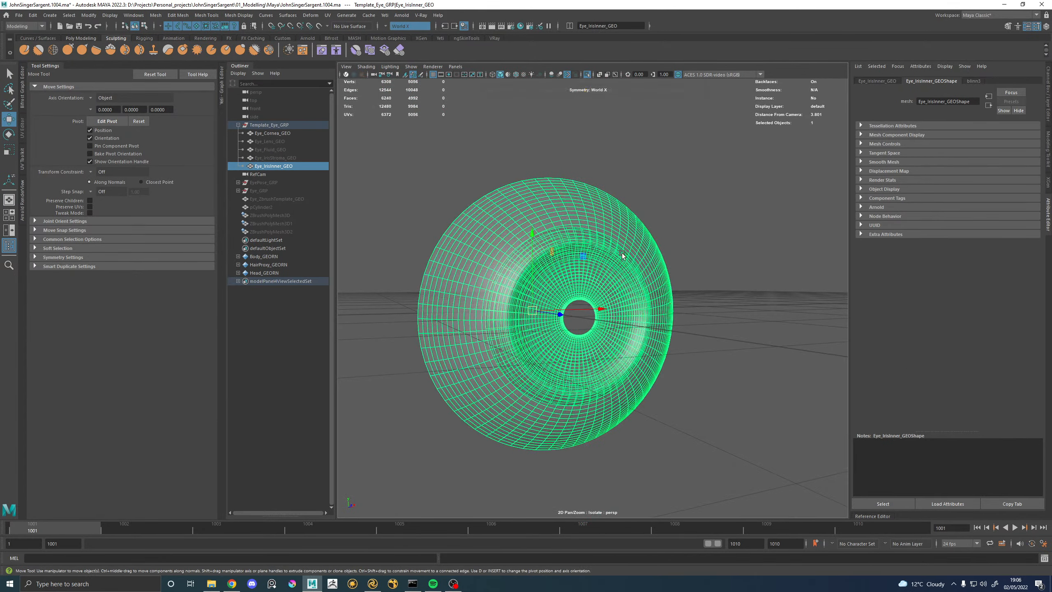
# Remove all transparency from the inner iris's blinn3 material and check the mesh as a solid surface.
pyautogui.click(972, 81)
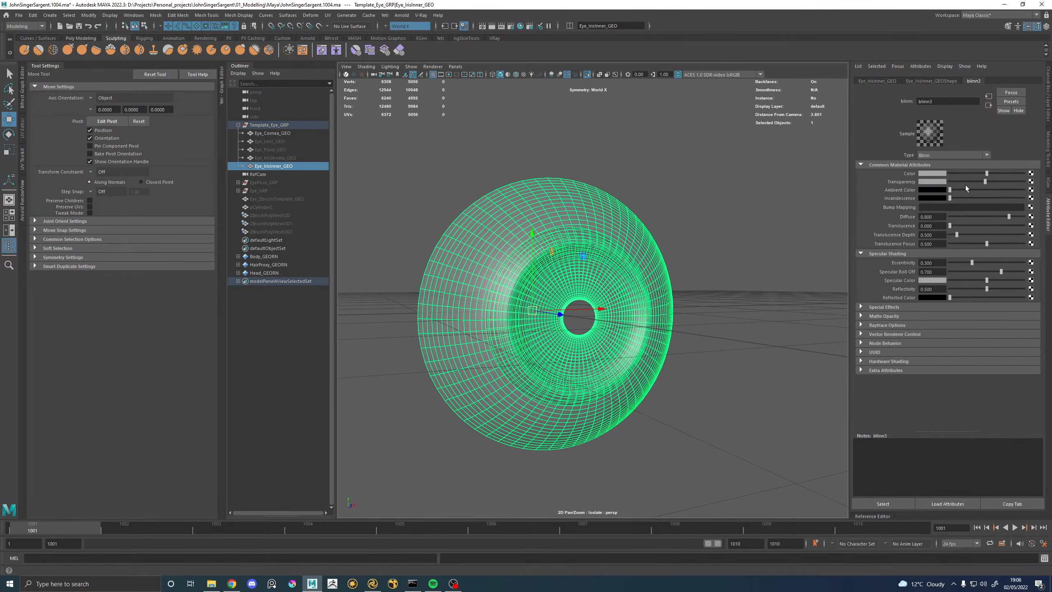
pyautogui.moveTo(969, 181); pyautogui.dragTo(944, 181)
pyautogui.click(667, 209)
pyautogui.keyDown('alt'); pyautogui.moveTo(512, 270); pyautogui.dragTo(487, 218); pyautogui.keyUp('alt')
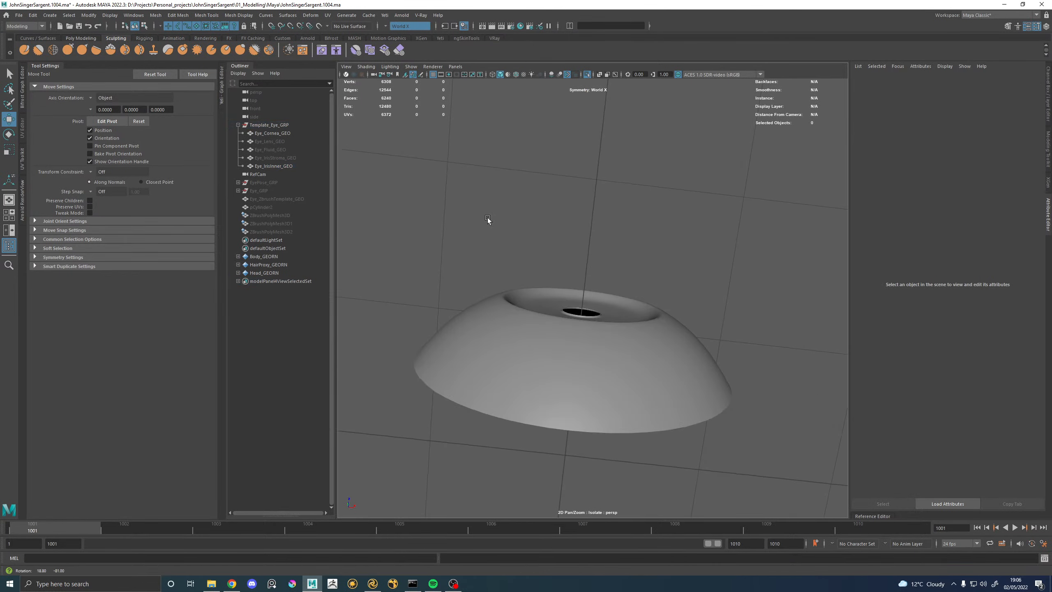
pyautogui.keyDown('alt'); pyautogui.moveTo(481, 287); pyautogui.dragTo(573, 319, button='right'); pyautogui.keyUp('alt')
# Switch the inner iris mesh to face selection and select the face loop along the pupil opening's rim.
pyautogui.click(573, 318)
pyautogui.keyDown('alt'); pyautogui.moveTo(509, 283); pyautogui.dragTo(529, 210); pyautogui.keyUp('alt')
pyautogui.moveTo(528, 210); pyautogui.dragTo(530, 234, button='right')
pyautogui.keyDown('alt'); pyautogui.moveTo(551, 312); pyautogui.dragTo(557, 277); pyautogui.keyUp('alt')
pyautogui.keyDown('alt'); pyautogui.moveTo(557, 277); pyautogui.dragTo(728, 322, button='right'); pyautogui.keyUp('alt')
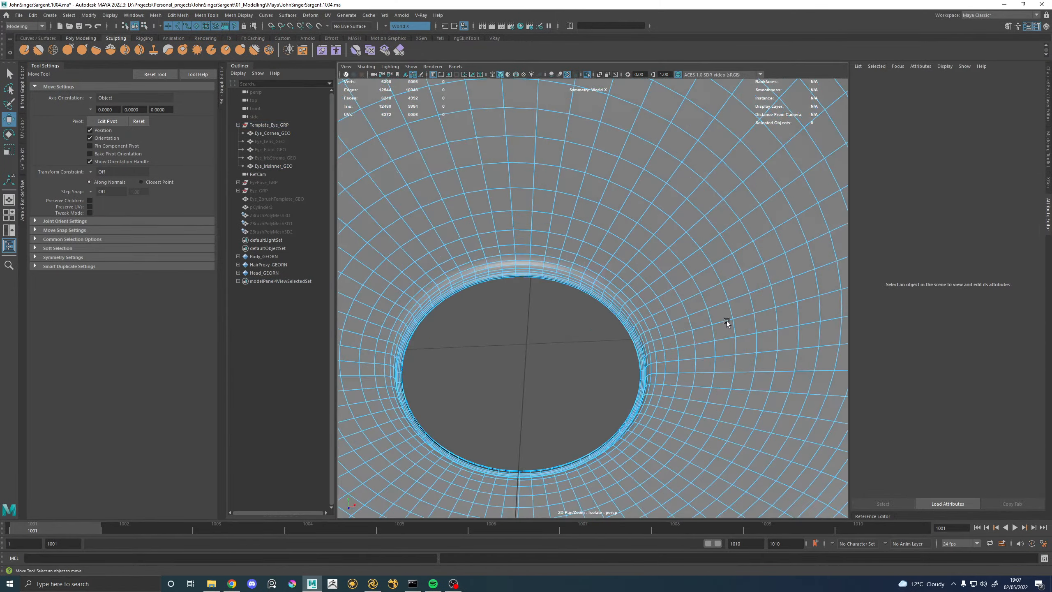
pyautogui.click(535, 262)
pyautogui.press('q')
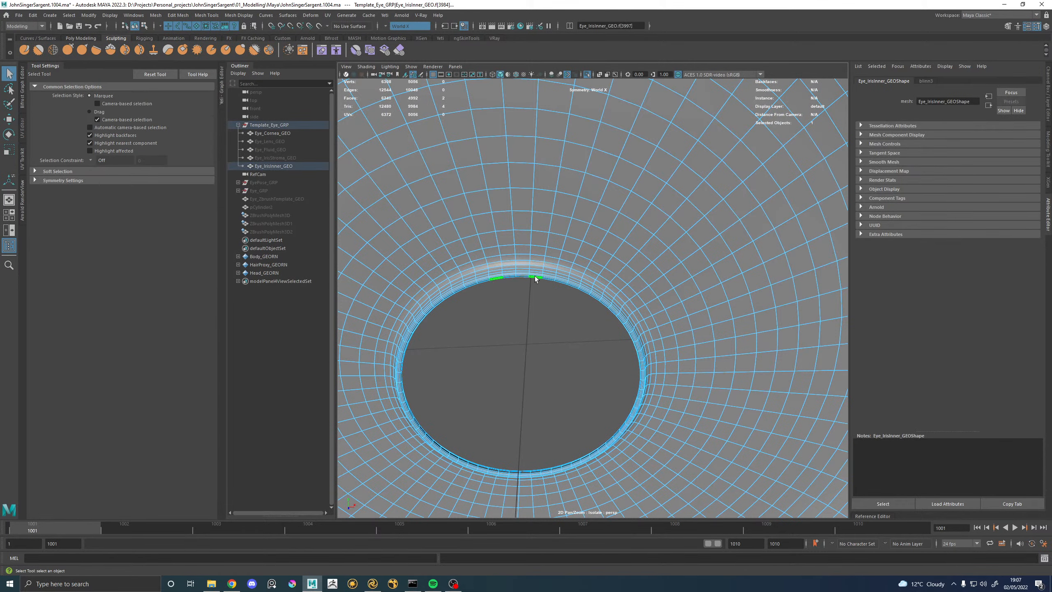
# Grow the face selection one step around the pupil rim and check its extent up close.
pyautogui.keyDown('alt'); pyautogui.moveTo(692, 268); pyautogui.dragTo(592, 195, button='right'); pyautogui.keyUp('alt')
pyautogui.keyDown('alt'); pyautogui.moveTo(592, 195); pyautogui.dragTo(580, 151); pyautogui.keyUp('alt')
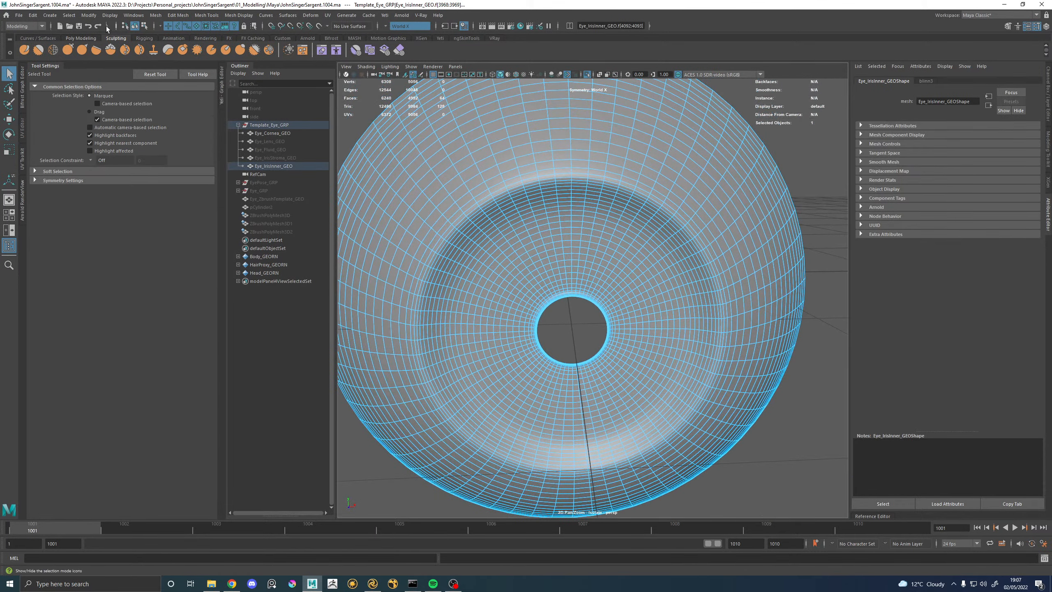
pyautogui.click(67, 15)
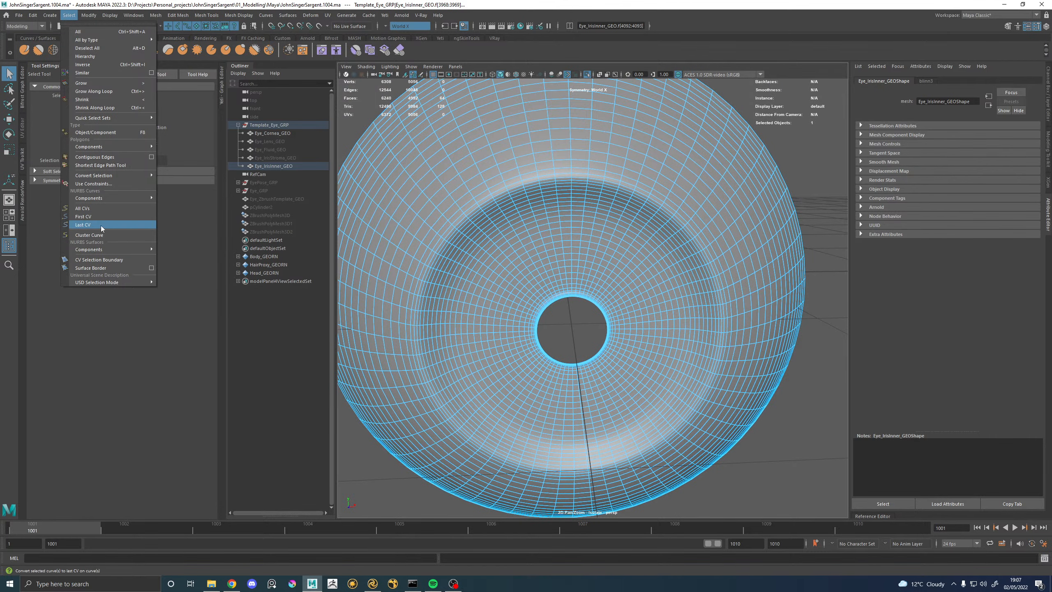
pyautogui.click(100, 84)
pyautogui.moveTo(605, 286)
pyautogui.keyDown('alt'); pyautogui.mouseDown()
pyautogui.moveTo(536, 287)
pyautogui.moveTo(612, 285)
pyautogui.mouseUp(); pyautogui.keyUp('alt')
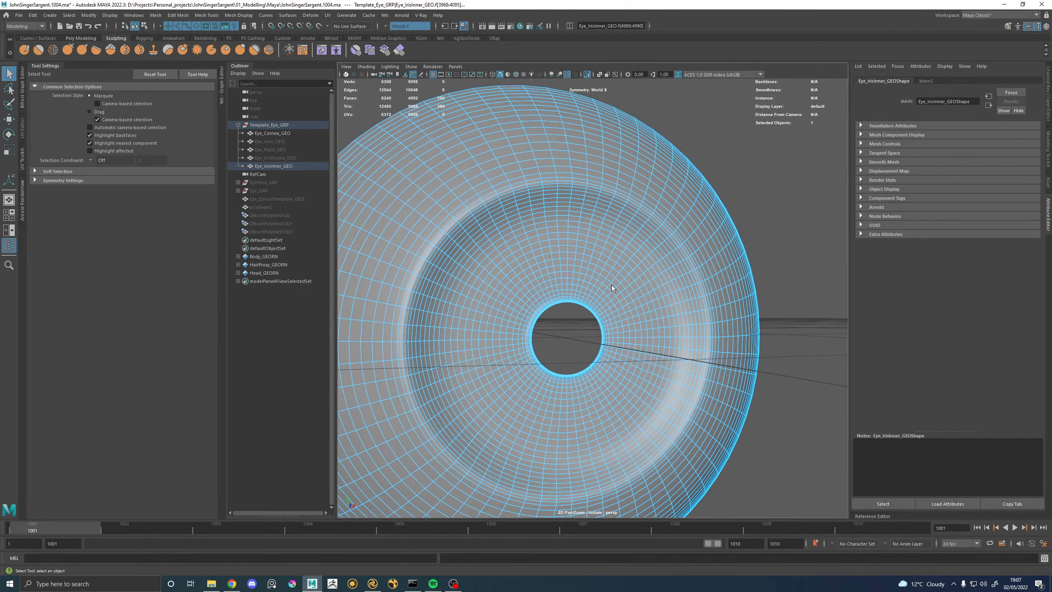
pyautogui.keyDown('alt'); pyautogui.moveTo(525, 291); pyautogui.dragTo(554, 326, button='right'); pyautogui.keyUp('alt')
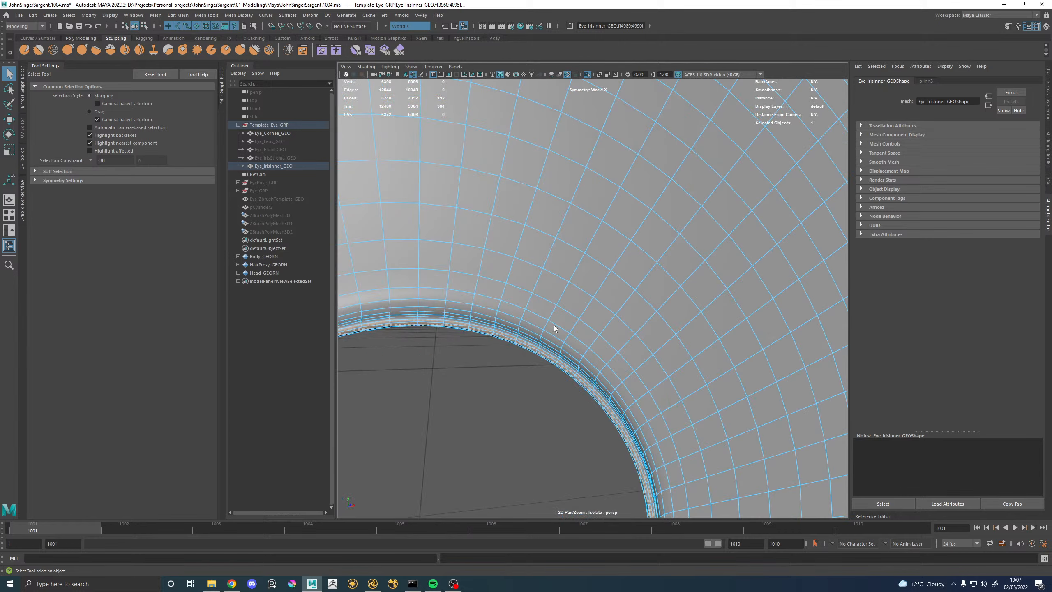
pyautogui.keyDown('alt'); pyautogui.moveTo(485, 350); pyautogui.dragTo(529, 326, button='middle'); pyautogui.keyUp('alt')
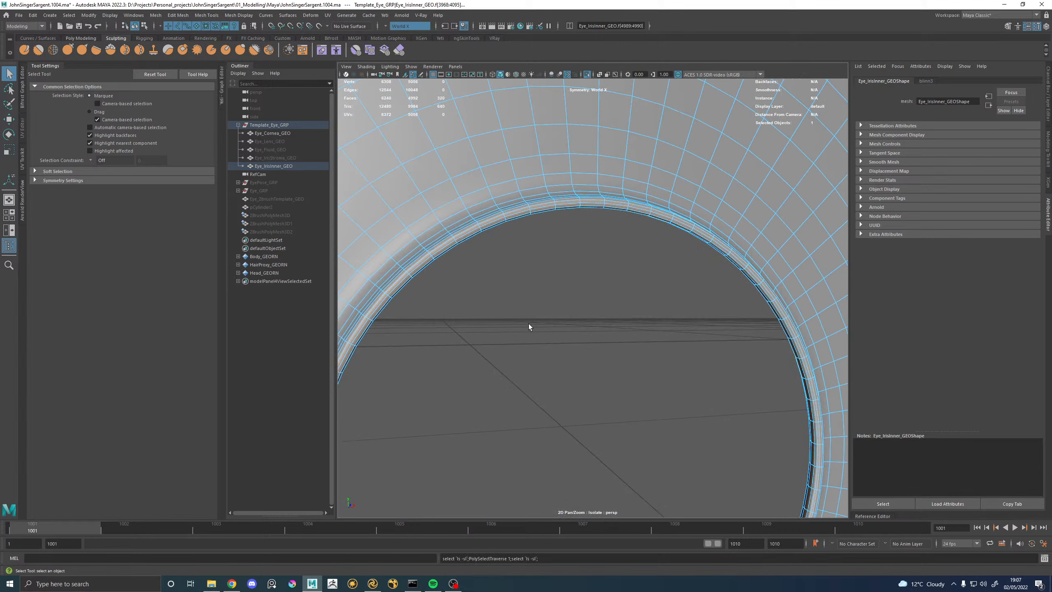
# Grow the inner iris face selection outward from the pupil rim until it covers the whole recessed iris disc.
pyautogui.hotkey('shift', '.')
pyautogui.hotkey('shift', '.')
pyautogui.hotkey('shift', '.')
pyautogui.hotkey('shift', '.')
pyautogui.hotkey('shift', '.')
pyautogui.hotkey('shift', '.')
pyautogui.hotkey('shift', '.')
pyautogui.hotkey('shift', '.')
pyautogui.hotkey('shift', '.')
pyautogui.hotkey('shift', '.')
pyautogui.hotkey('shift', '.')
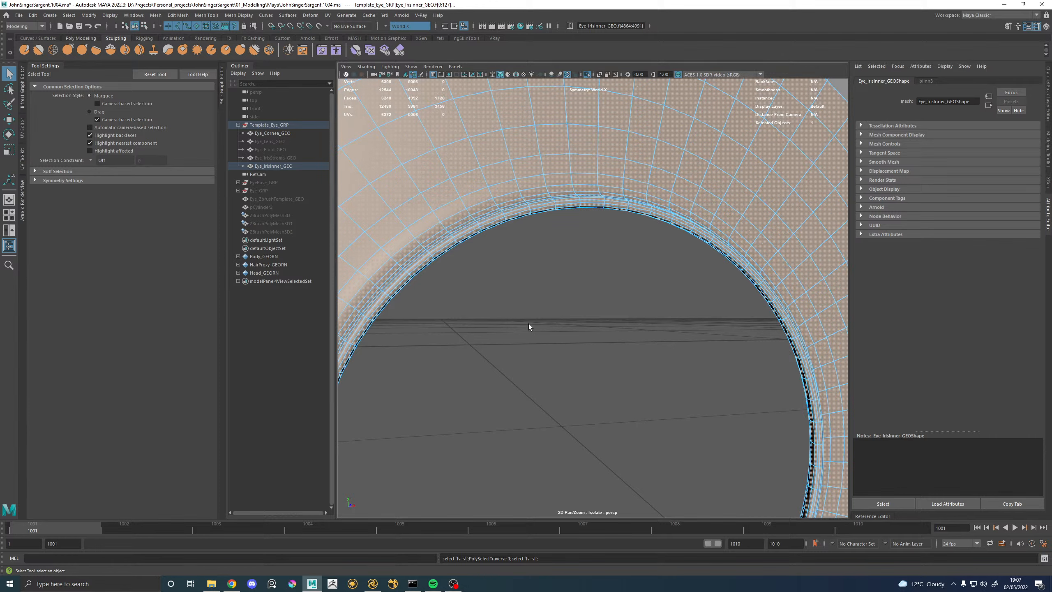
pyautogui.press('f')
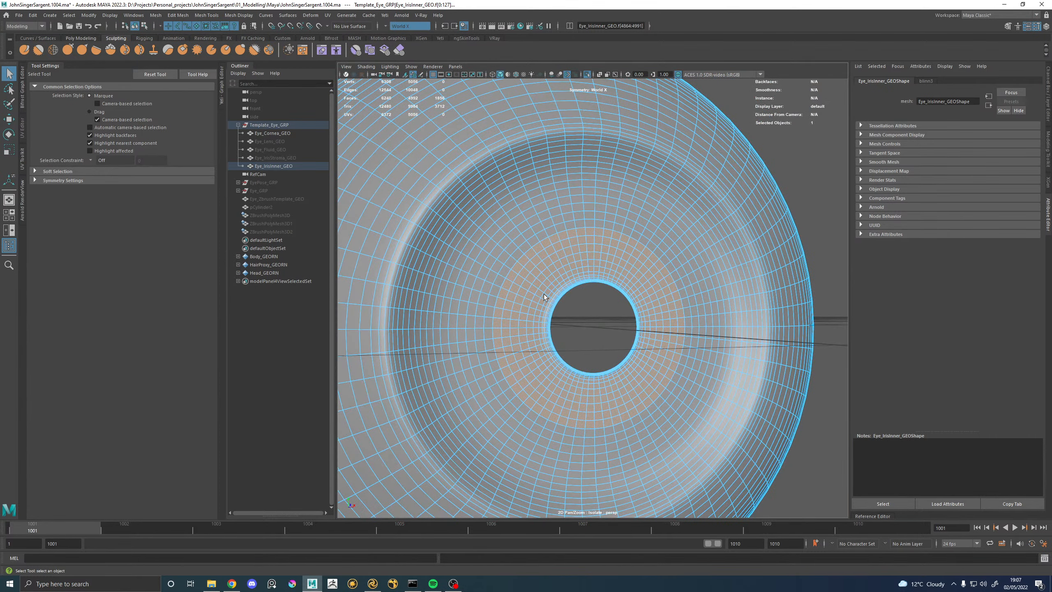
pyautogui.hotkey('shift', '.')
pyautogui.hotkey('shift', '.')
pyautogui.hotkey('shift', '.')
pyautogui.hotkey('shift', '.')
pyautogui.hotkey('shift', '.')
pyautogui.hotkey('shift', '.')
pyautogui.hotkey('shift', '.')
pyautogui.hotkey('shift', '.')
pyautogui.hotkey('shift', '.')
pyautogui.hotkey('shift', '.')
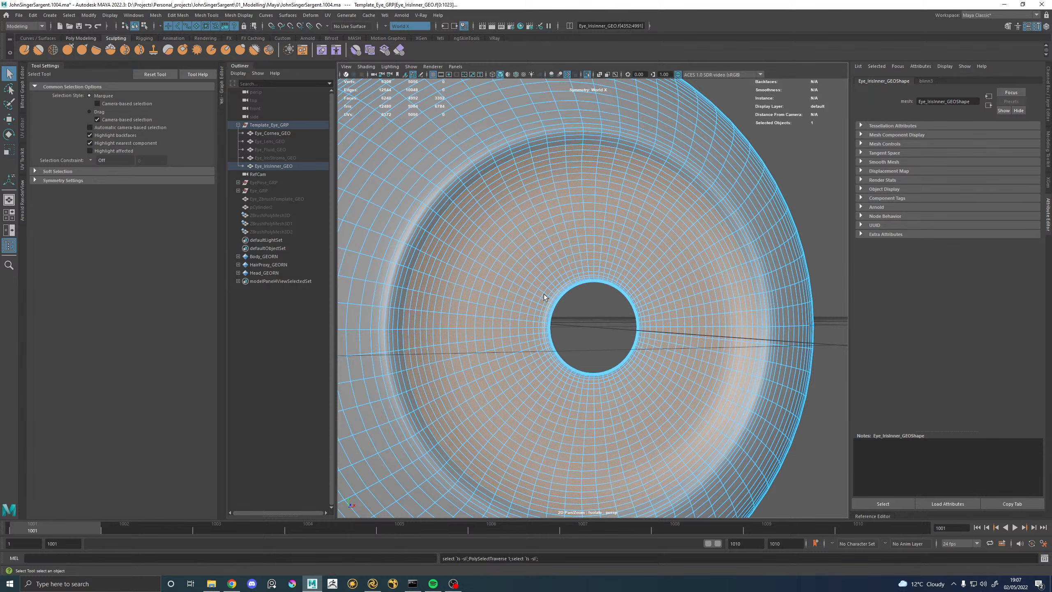
# Shrink the face selection away from the steep outer wall so it covers only the flat part of the inner iris.
pyautogui.keyDown('alt'); pyautogui.moveTo(520, 219); pyautogui.dragTo(579, 217); pyautogui.keyUp('alt')
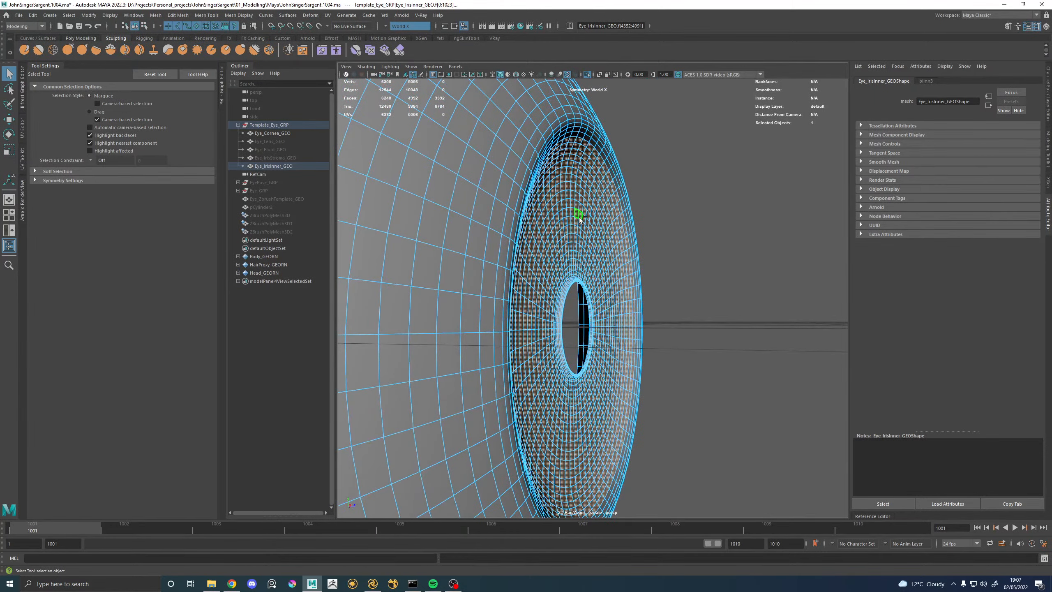
pyautogui.hotkey('shift', ',')
pyautogui.hotkey('shift', ',')
pyautogui.hotkey('shift', ',')
pyautogui.hotkey('shift', ',')
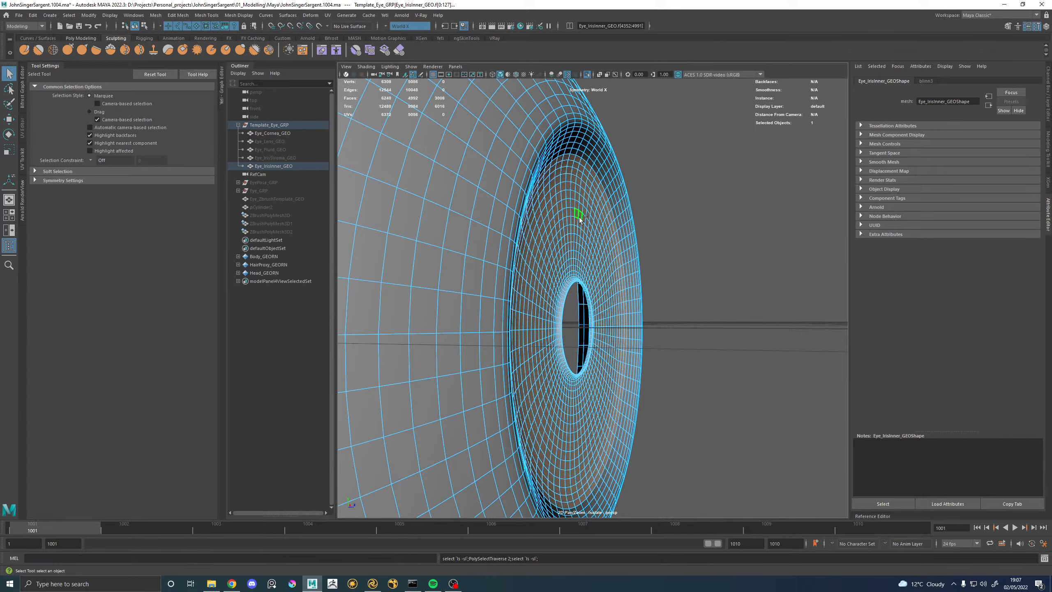
pyautogui.moveTo(554, 145)
pyautogui.keyDown('alt'); pyautogui.mouseDown()
pyautogui.moveTo(604, 143)
pyautogui.moveTo(535, 146)
pyautogui.mouseUp(); pyautogui.keyUp('alt')
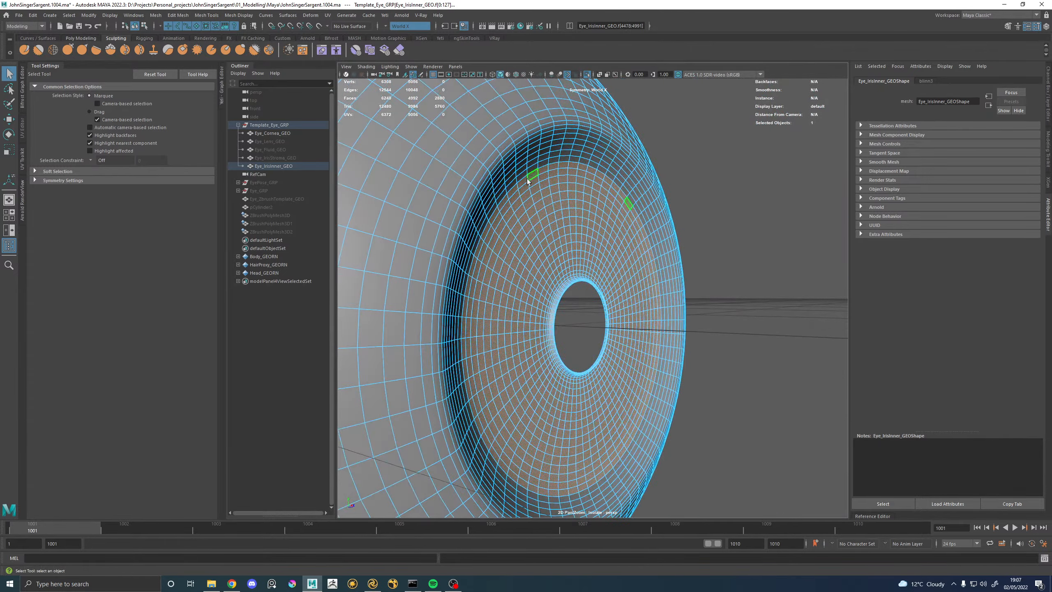
# Move the selected inner iris faces backward along the Z axis with soft selection and return to object selection.
pyautogui.press('b')
pyautogui.keyDown('alt'); pyautogui.moveTo(556, 183); pyautogui.dragTo(607, 287); pyautogui.keyUp('alt')
pyautogui.press('w')
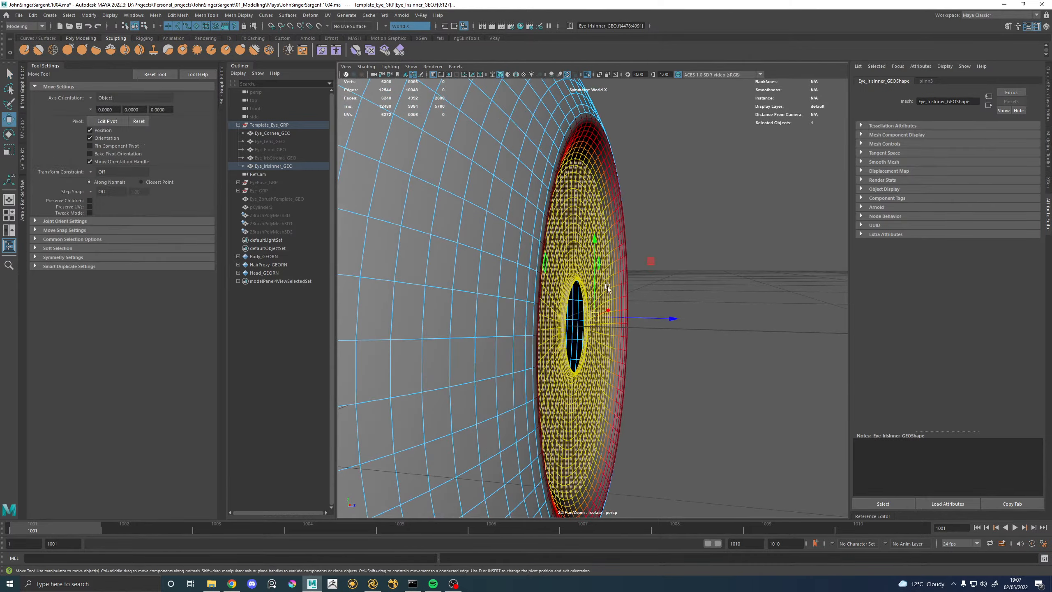
pyautogui.moveTo(659, 317); pyautogui.dragTo(452, 321)
pyautogui.moveTo(451, 322); pyautogui.dragTo(551, 255, button='right')
pyautogui.scroll(-2, 551, 253)
pyautogui.keyDown('alt'); pyautogui.moveTo(510, 265); pyautogui.dragTo(663, 311); pyautogui.keyUp('alt')
pyautogui.scroll(5, 652, 306)
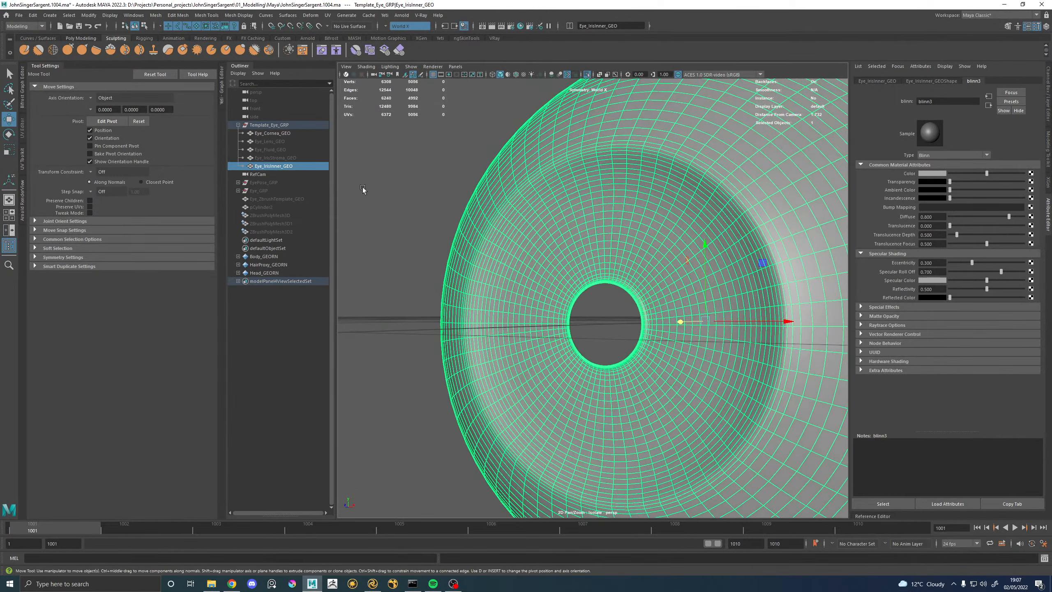
# Bring Eye_IrisStroma_GEO back into view outside isolation and hide Eye_Cornea_GEO.
pyautogui.click(282, 159)
pyautogui.keyDown('alt'); pyautogui.moveTo(582, 250); pyautogui.dragTo(543, 244); pyautogui.keyUp('alt')
pyautogui.click(357, 166)
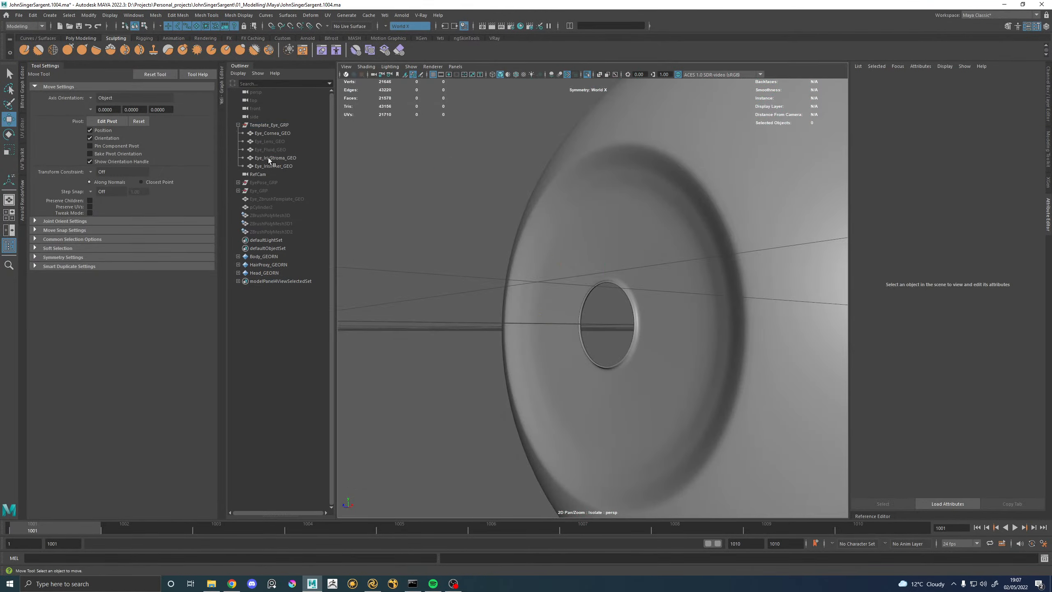
pyautogui.click(587, 75)
pyautogui.click(499, 243)
pyautogui.press('h')
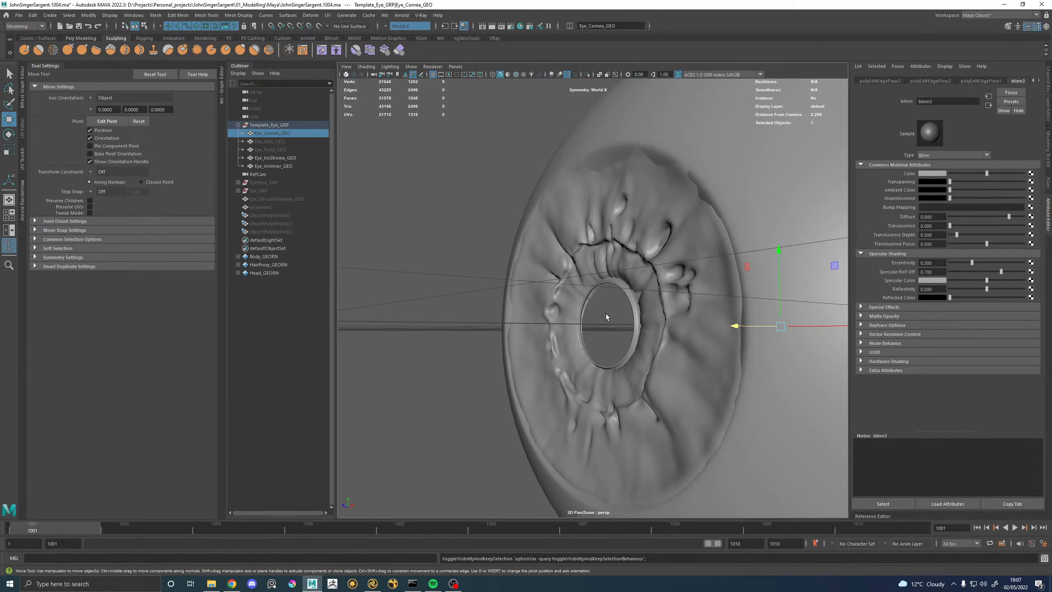
# Switch Eye_IrisStroma_GEO to face selection and bring its pupil opening into close view.
pyautogui.keyDown('alt'); pyautogui.moveTo(607, 315); pyautogui.dragTo(582, 321); pyautogui.keyUp('alt')
pyautogui.click(641, 261)
pyautogui.keyDown('alt'); pyautogui.moveTo(640, 261); pyautogui.dragTo(543, 231); pyautogui.keyUp('alt')
pyautogui.scroll(3, 562, 272)
pyautogui.rightClick(553, 208)
pyautogui.moveTo(549, 234); pyautogui.dragTo(548, 235, button='right')
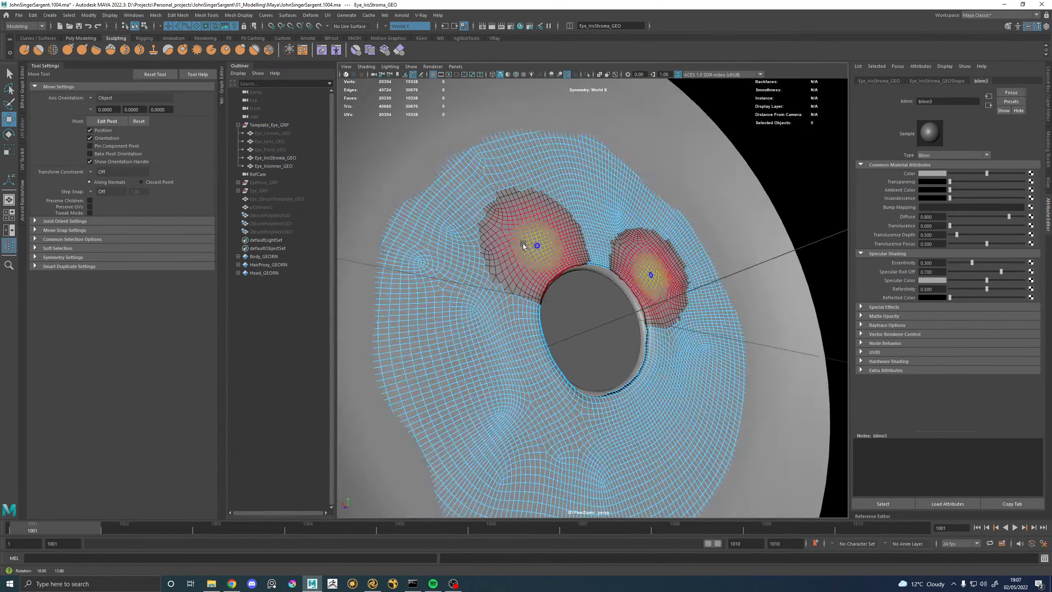
pyautogui.keyDown('alt'); pyautogui.moveTo(529, 245); pyautogui.dragTo(499, 262); pyautogui.keyUp('alt')
pyautogui.keyDown('alt'); pyautogui.moveTo(498, 262); pyautogui.dragTo(505, 319, button='right'); pyautogui.keyUp('alt')
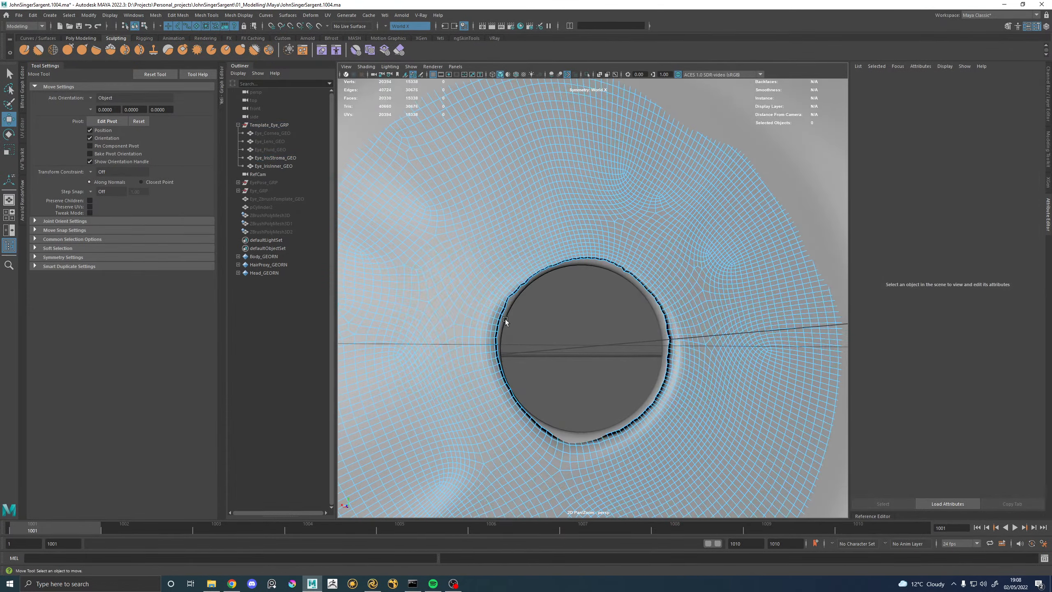
# Try to select a loop of faces around the pupil opening on the iris stroma.
pyautogui.click(472, 331)
pyautogui.press('q')
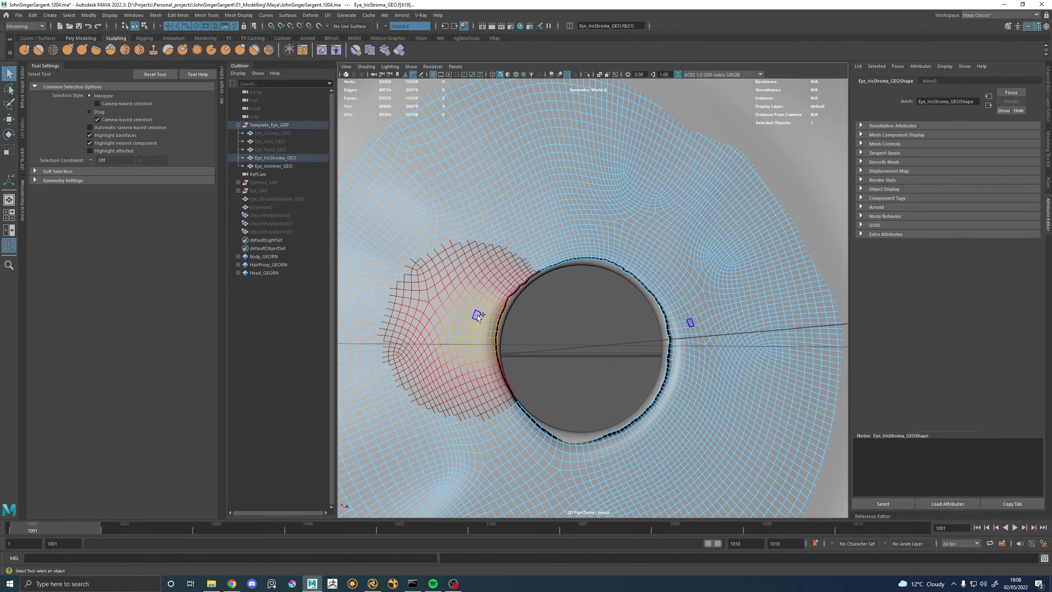
pyautogui.doubleClick(477, 315)
pyautogui.scroll(-5, 520, 321)
pyautogui.scroll(5, 560, 340)
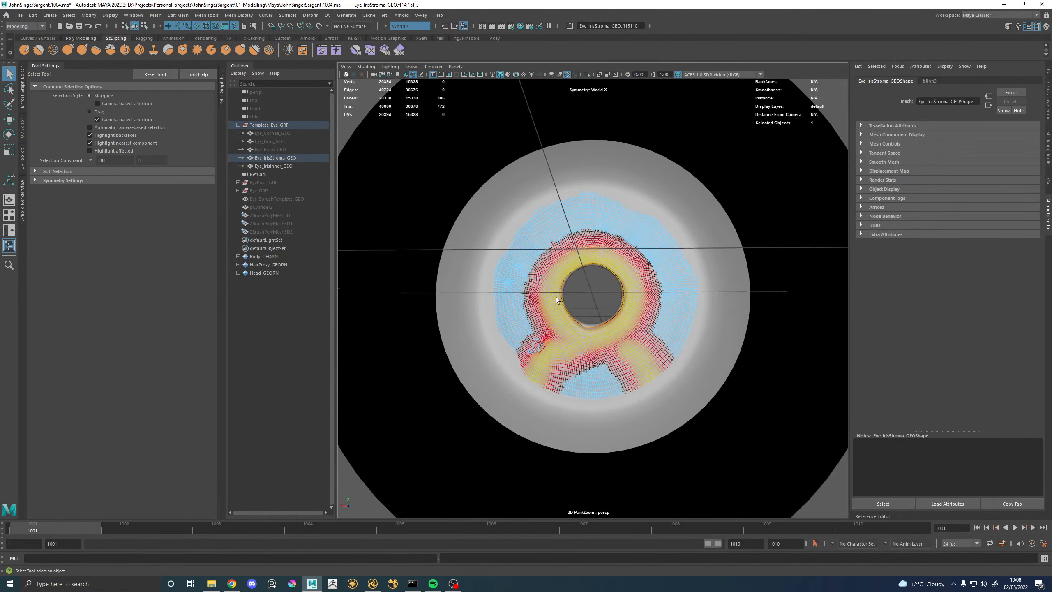
pyautogui.moveTo(585, 328)
pyautogui.keyDown('alt'); pyautogui.mouseDown()
pyautogui.moveTo(592, 409)
pyautogui.moveTo(592, 347)
pyautogui.moveTo(580, 330)
pyautogui.mouseUp(); pyautogui.keyUp('alt')
# Isolate Eye_IrisStroma_GEO and select all the faces on its back side with soft selection turned off.
pyautogui.press('b')
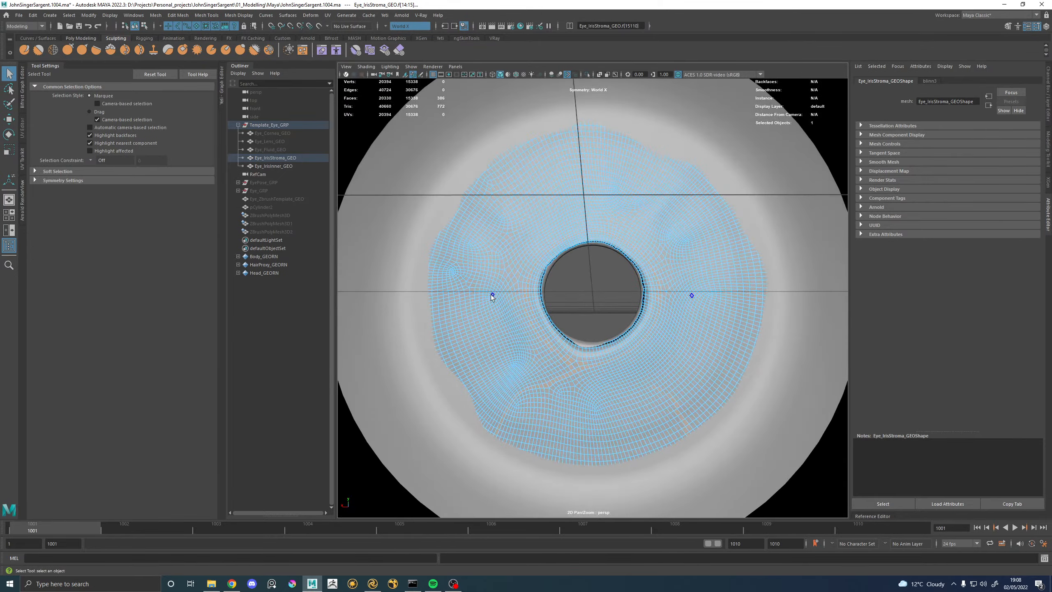
pyautogui.scroll(-5, 629, 259)
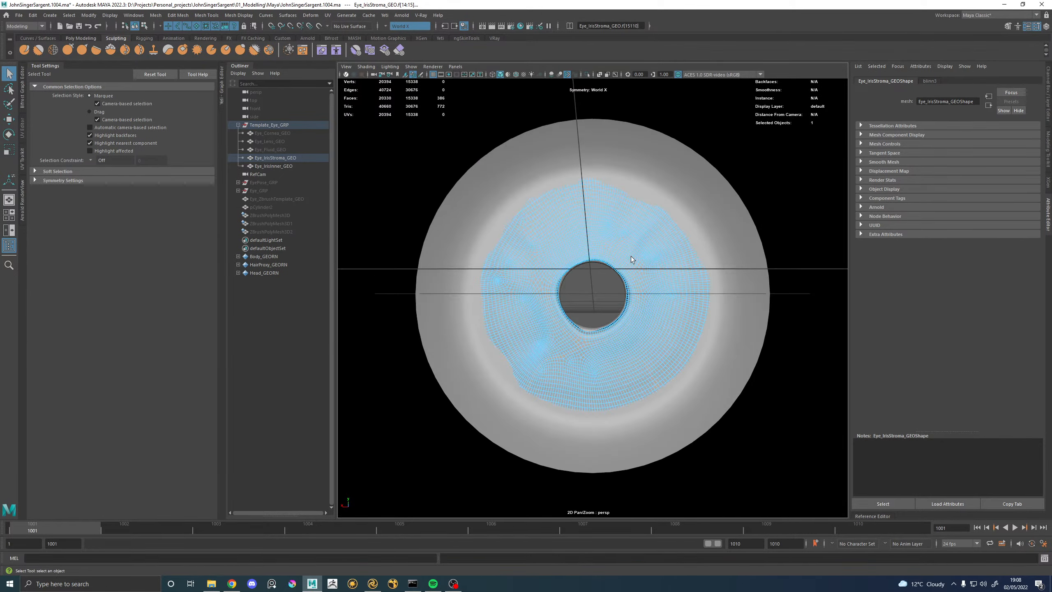
pyautogui.moveTo(630, 258)
pyautogui.keyDown('alt'); pyautogui.mouseDown()
pyautogui.moveTo(628, 276)
pyautogui.moveTo(616, 275)
pyautogui.mouseUp(); pyautogui.keyUp('alt')
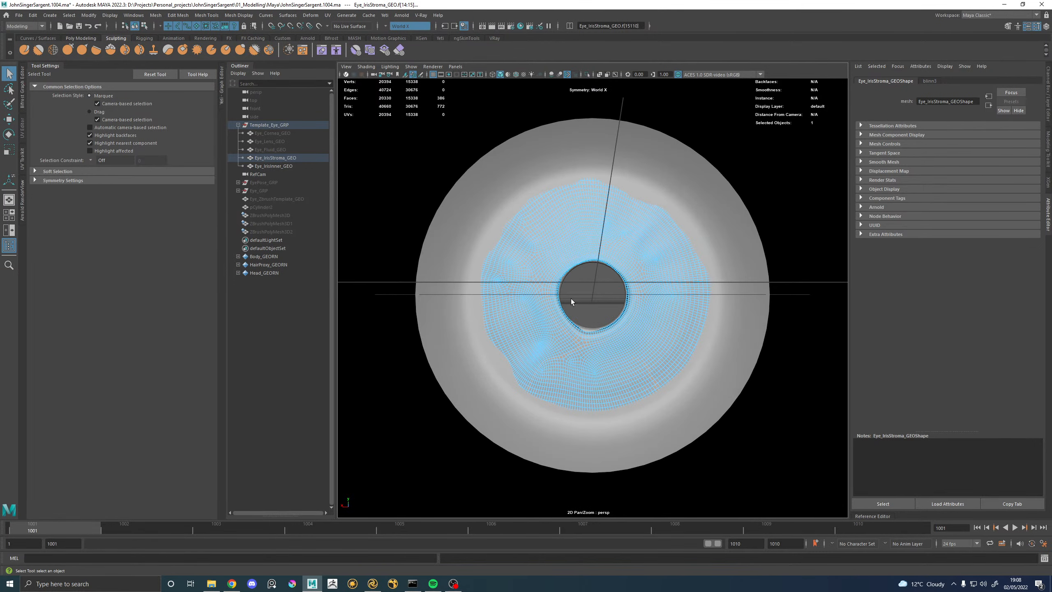
pyautogui.press('F8')
pyautogui.click(588, 74)
pyautogui.moveTo(679, 125); pyautogui.dragTo(678, 149, button='right')
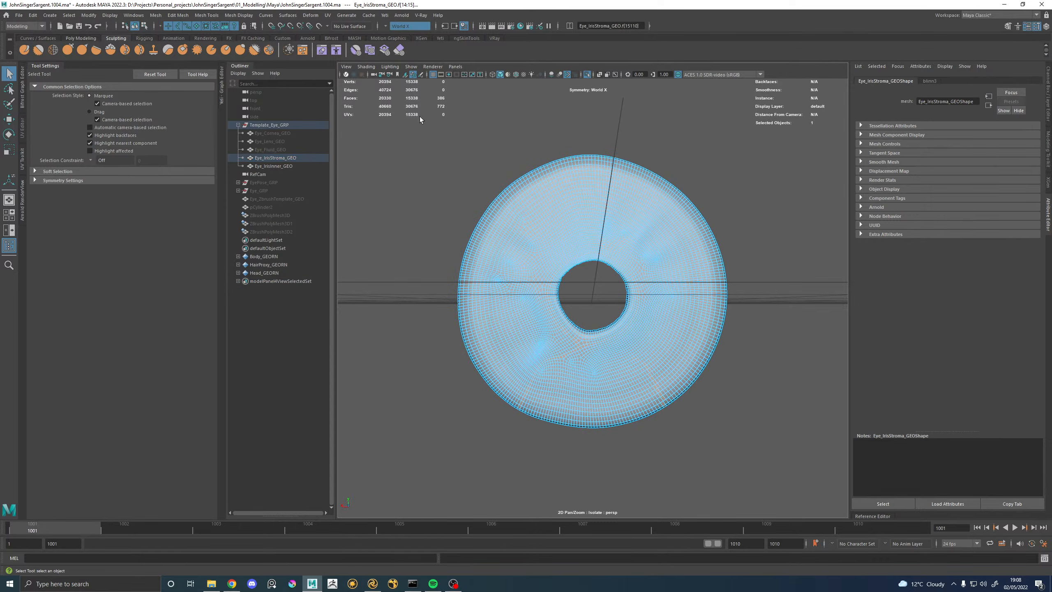
pyautogui.moveTo(421, 119); pyautogui.dragTo(664, 389)
pyautogui.scroll(6, 575, 370)
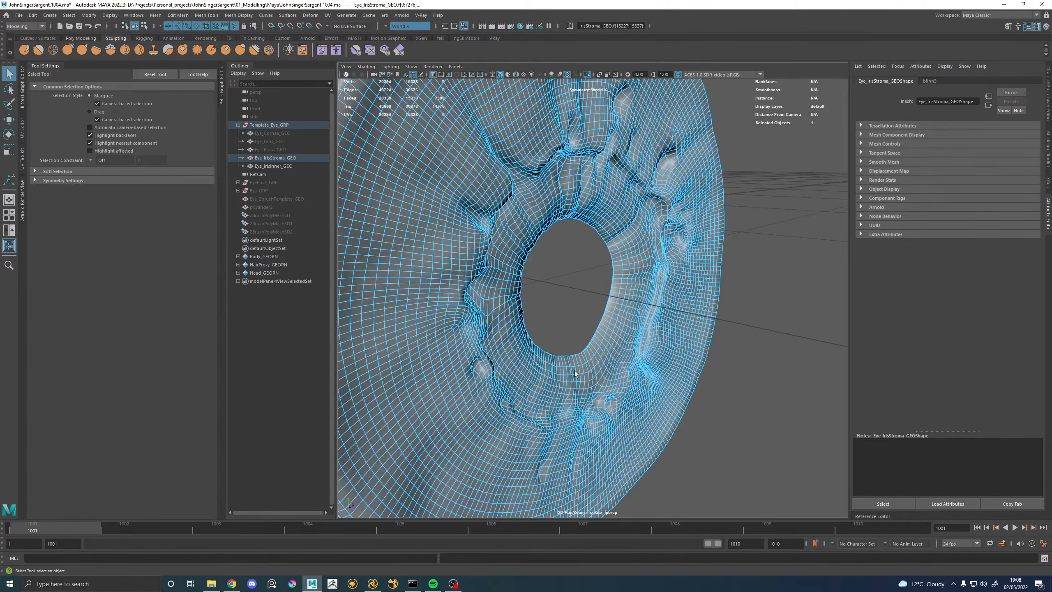
# Check the stroma's back-face selection from the side and deselect the face loop inside the pupil rim.
pyautogui.press('4')
pyautogui.scroll(-5, 575, 370)
pyautogui.moveTo(575, 371)
pyautogui.keyDown('alt'); pyautogui.mouseDown()
pyautogui.moveTo(472, 368)
pyautogui.moveTo(503, 366)
pyautogui.moveTo(485, 367)
pyautogui.mouseUp(); pyautogui.keyUp('alt')
pyautogui.keyDown('alt'); pyautogui.moveTo(485, 367); pyautogui.dragTo(723, 420, button='right'); pyautogui.keyUp('alt')
pyautogui.press('5')
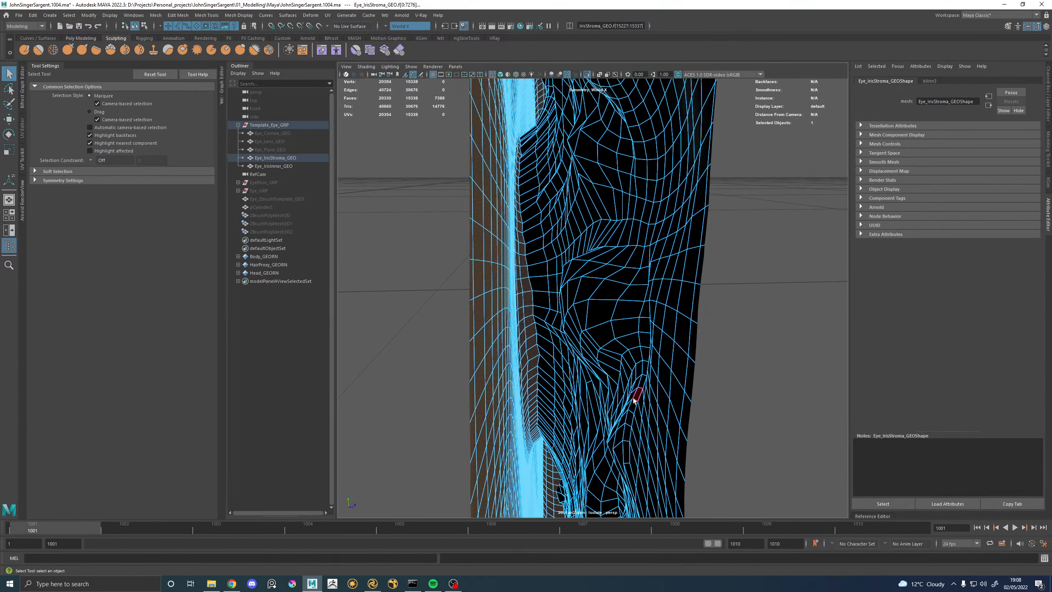
pyautogui.moveTo(584, 394)
pyautogui.keyDown('alt'); pyautogui.mouseDown()
pyautogui.moveTo(500, 345)
pyautogui.moveTo(498, 367)
pyautogui.mouseUp(); pyautogui.keyUp('alt')
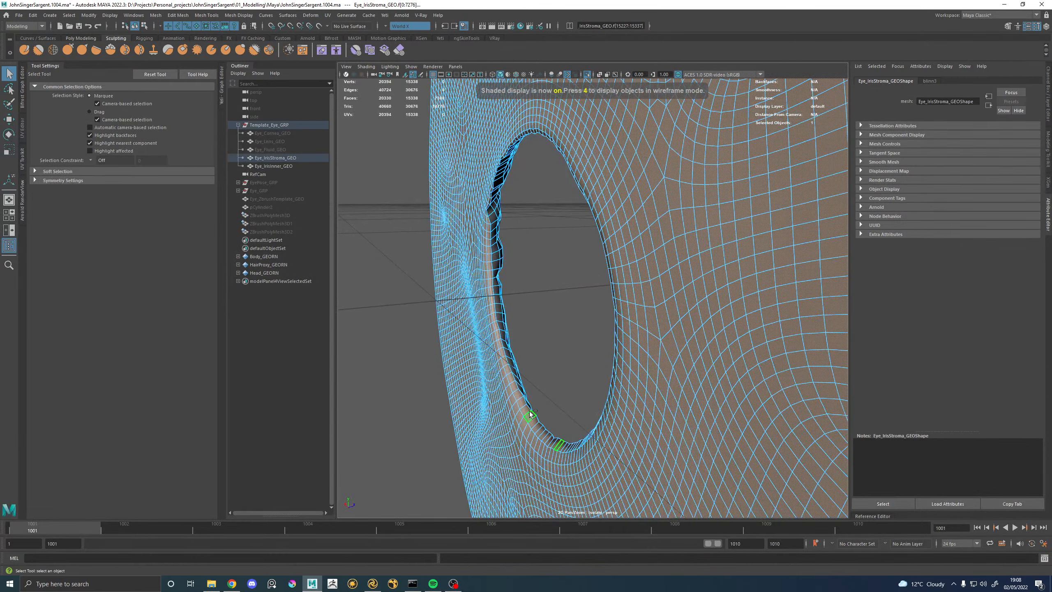
pyautogui.moveTo(524, 410)
pyautogui.keyDown('alt'); pyautogui.mouseDown()
pyautogui.moveTo(508, 399)
pyautogui.moveTo(541, 402)
pyautogui.mouseUp(); pyautogui.keyUp('alt')
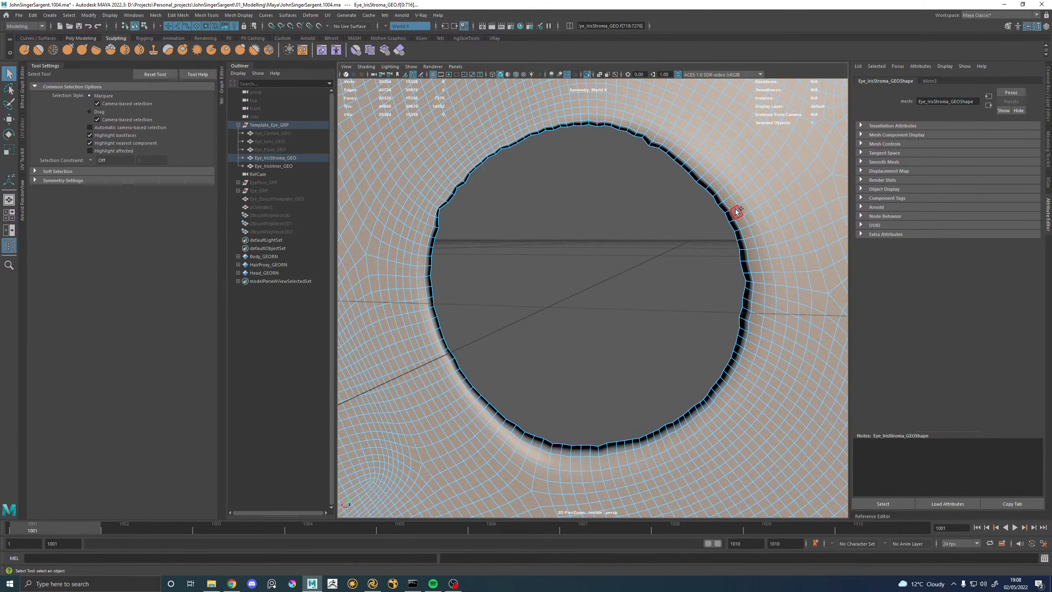
pyautogui.keyDown('alt'); pyautogui.moveTo(771, 240); pyautogui.dragTo(710, 238, button='right'); pyautogui.keyUp('alt')
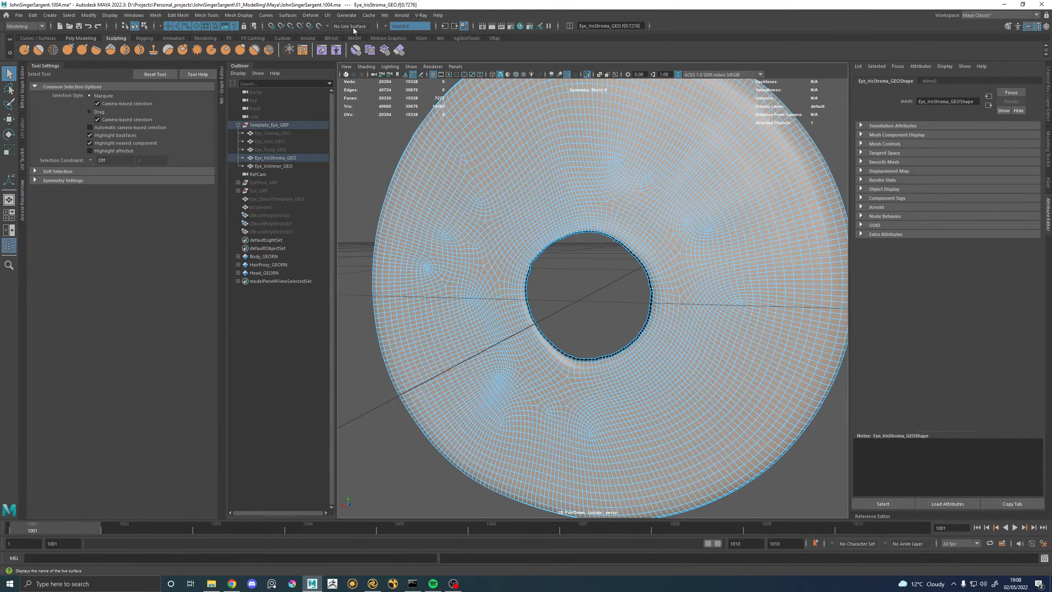
# Turn off symmetry and deselect the face loops along the stroma's outer edge.
pyautogui.click(386, 26)
pyautogui.click(412, 38)
pyautogui.keyDown('alt'); pyautogui.moveTo(502, 136); pyautogui.dragTo(597, 270); pyautogui.keyUp('alt')
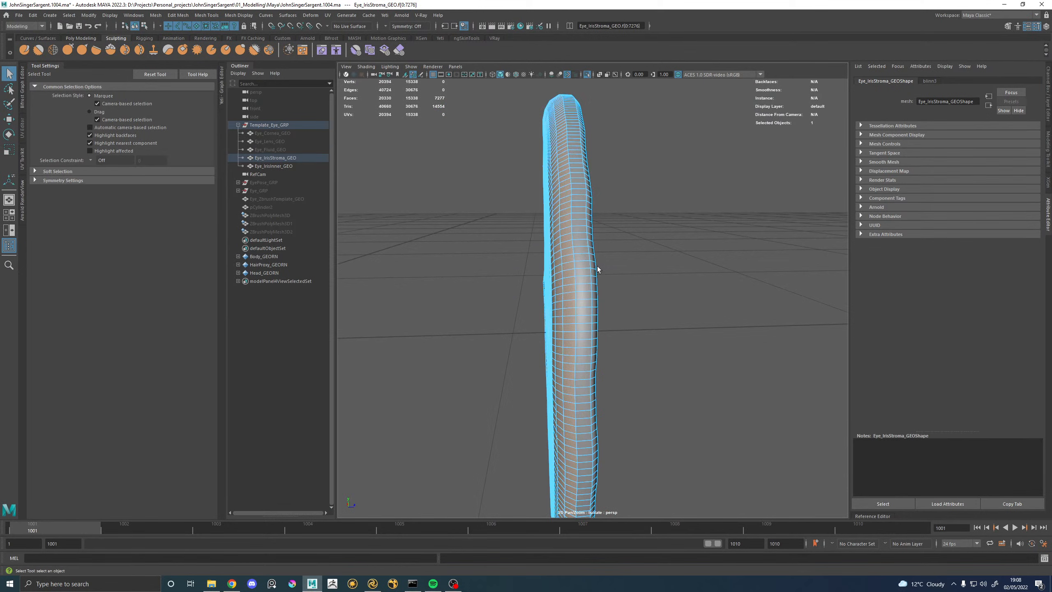
pyautogui.keyDown('ctrl'); pyautogui.click(567, 169); pyautogui.keyUp('ctrl')
pyautogui.keyDown('ctrl'); pyautogui.doubleClick(566, 170); pyautogui.keyUp('ctrl')
pyautogui.keyDown('alt'); pyautogui.moveTo(546, 186); pyautogui.dragTo(562, 192); pyautogui.keyUp('alt')
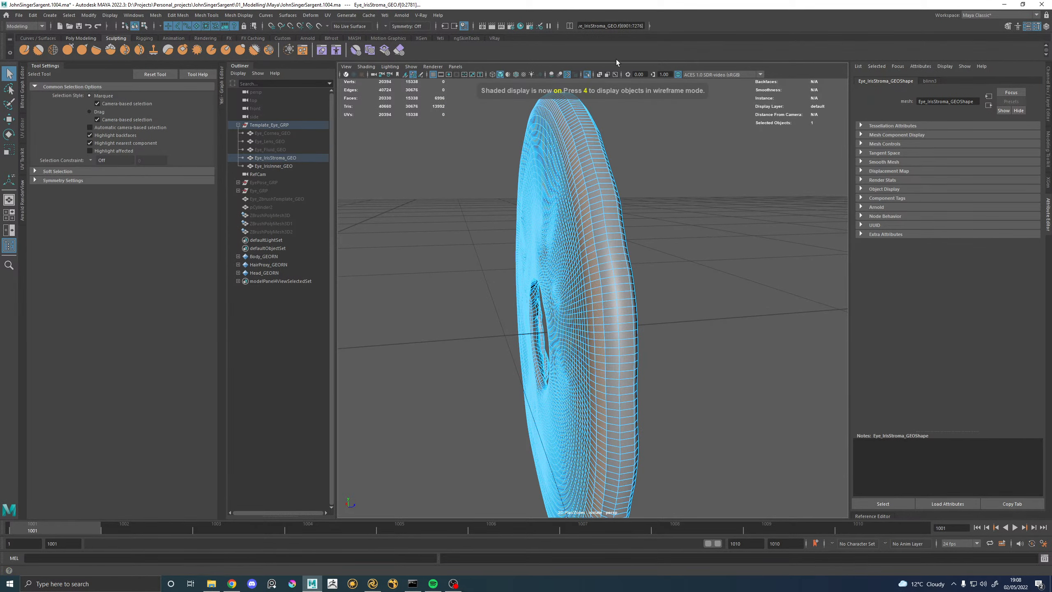
# Leave isolation and adjust the soft-selection falloff radius for the stroma's selected back faces.
pyautogui.click(588, 75)
pyautogui.keyDown('alt'); pyautogui.moveTo(520, 255); pyautogui.dragTo(580, 248); pyautogui.keyUp('alt')
pyautogui.press('b')
pyautogui.moveTo(525, 272); pyautogui.dragTo(556, 276)
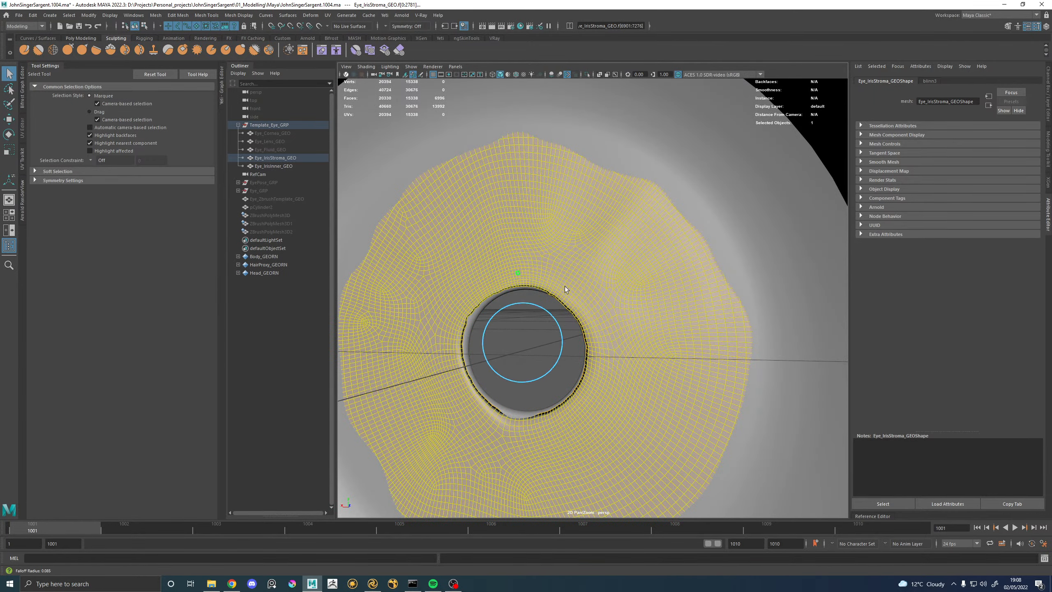
pyautogui.keyDown('alt'); pyautogui.moveTo(622, 275); pyautogui.dragTo(490, 266); pyautogui.keyUp('alt')
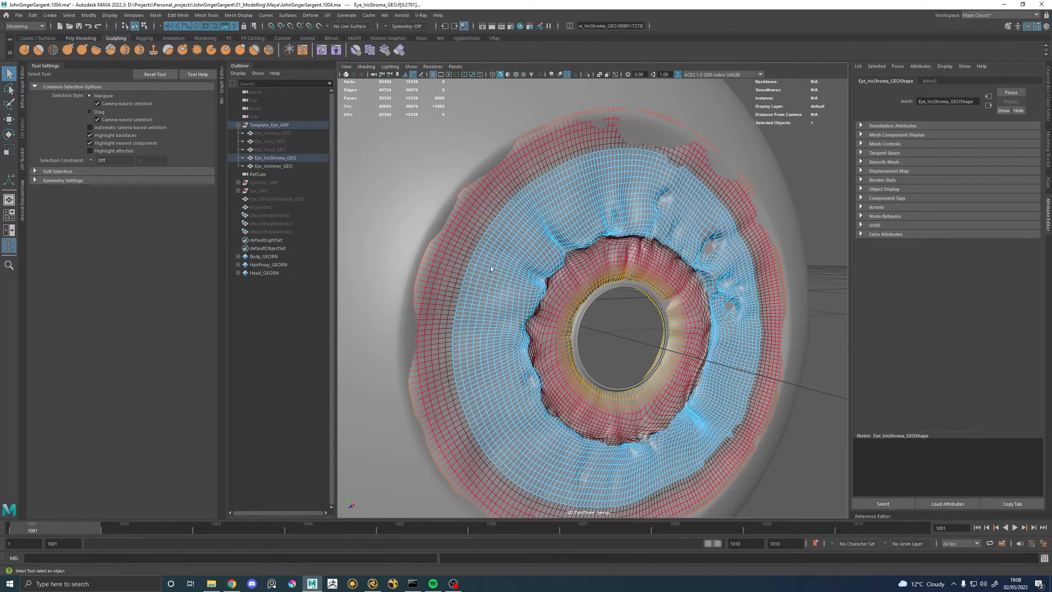
pyautogui.press('b')
pyautogui.moveTo(594, 252); pyautogui.dragTo(653, 252)
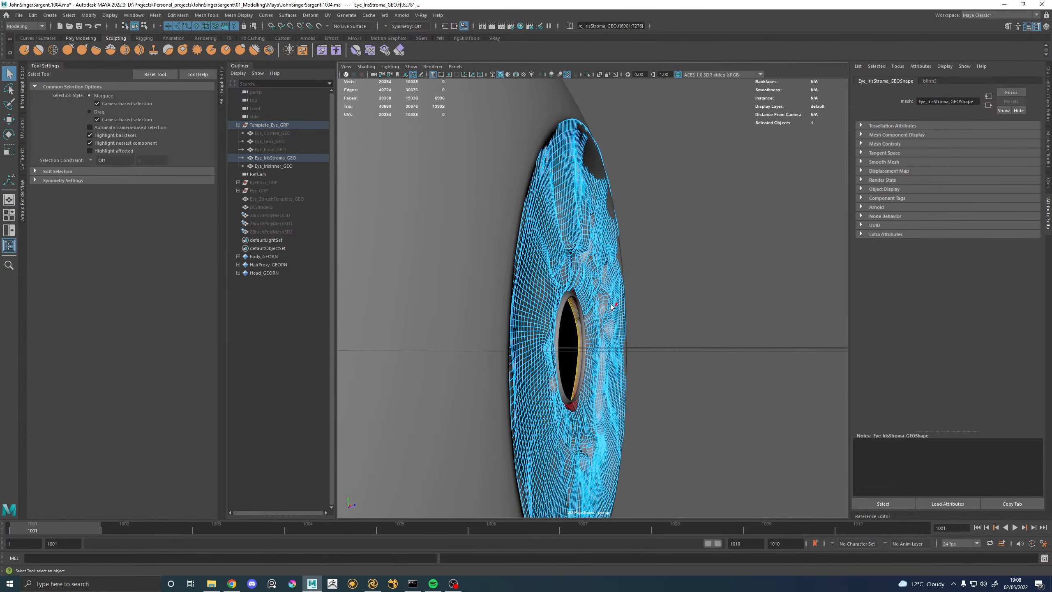
# Move the stroma's selected back faces along the depth axis with a readjusted falloff and check the fit around the pupil.
pyautogui.keyDown('alt'); pyautogui.moveTo(611, 306); pyautogui.dragTo(601, 304); pyautogui.keyUp('alt')
pyautogui.press('w')
pyautogui.moveTo(641, 337); pyautogui.dragTo(633, 336)
pyautogui.press('4')
pyautogui.hotkey('ctrl', 'z')
pyautogui.press('b')
pyautogui.moveTo(614, 313); pyautogui.dragTo(639, 335)
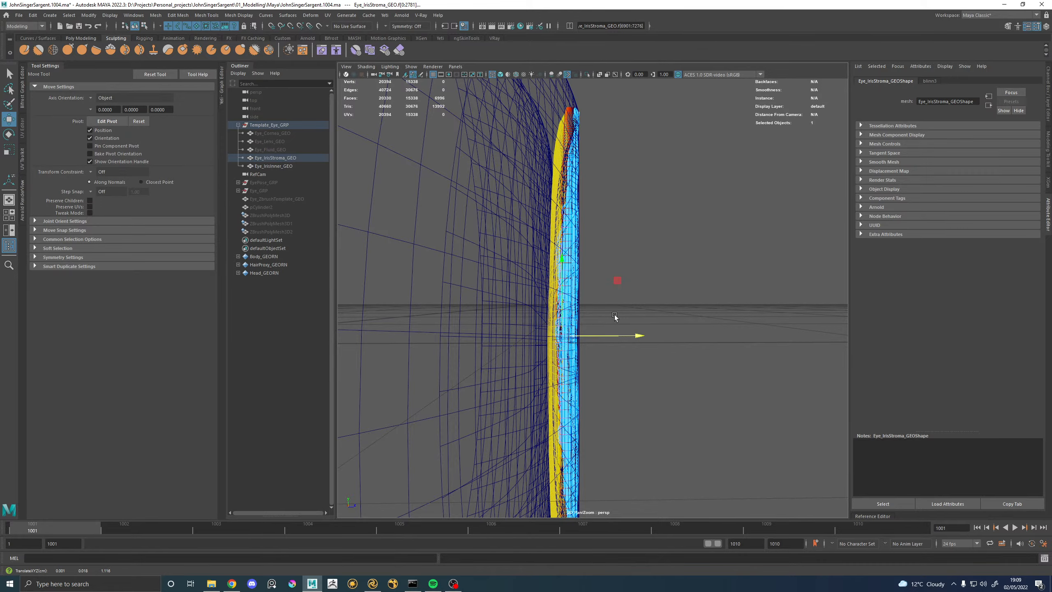
pyautogui.press('5')
pyautogui.moveTo(560, 310)
pyautogui.keyDown('alt'); pyautogui.mouseDown()
pyautogui.moveTo(611, 307)
pyautogui.moveTo(414, 311)
pyautogui.mouseUp(); pyautogui.keyUp('alt')
pyautogui.press('f')
pyautogui.keyDown('alt'); pyautogui.moveTo(770, 317); pyautogui.dragTo(731, 312); pyautogui.keyUp('alt')
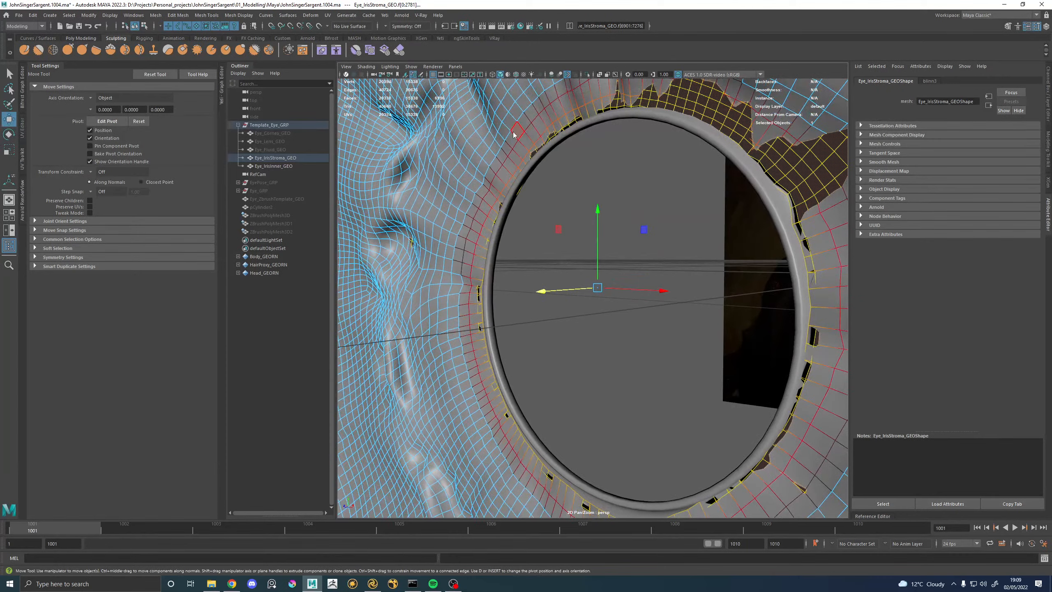
# Add the face loop inside the stroma's pupil rim to the back-face selection and check it up close.
pyautogui.moveTo(514, 134); pyautogui.dragTo(514, 152, button='right')
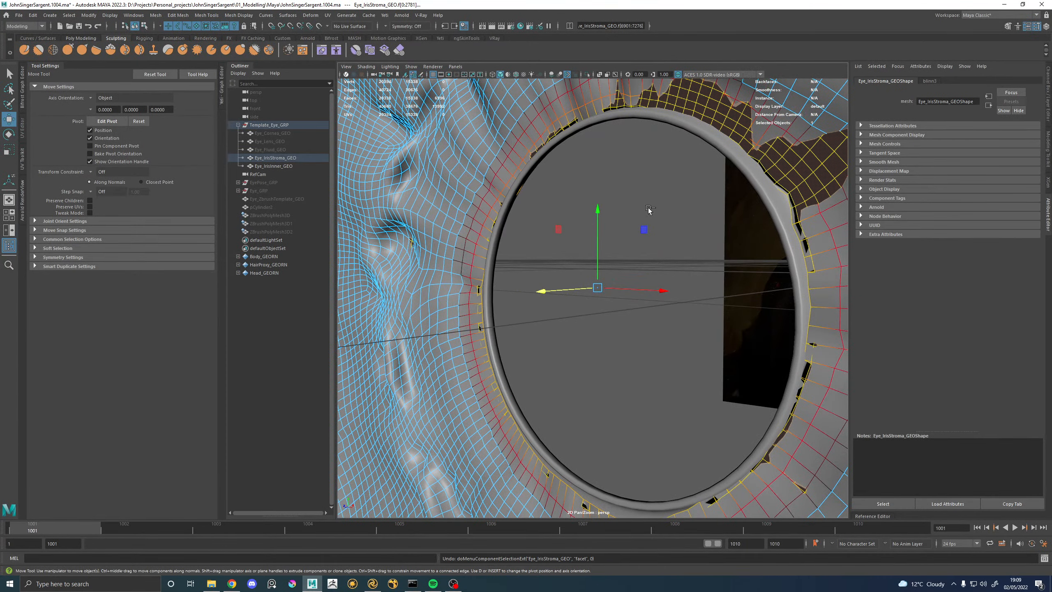
pyautogui.keyDown('alt'); pyautogui.moveTo(649, 211); pyautogui.dragTo(684, 191); pyautogui.keyUp('alt')
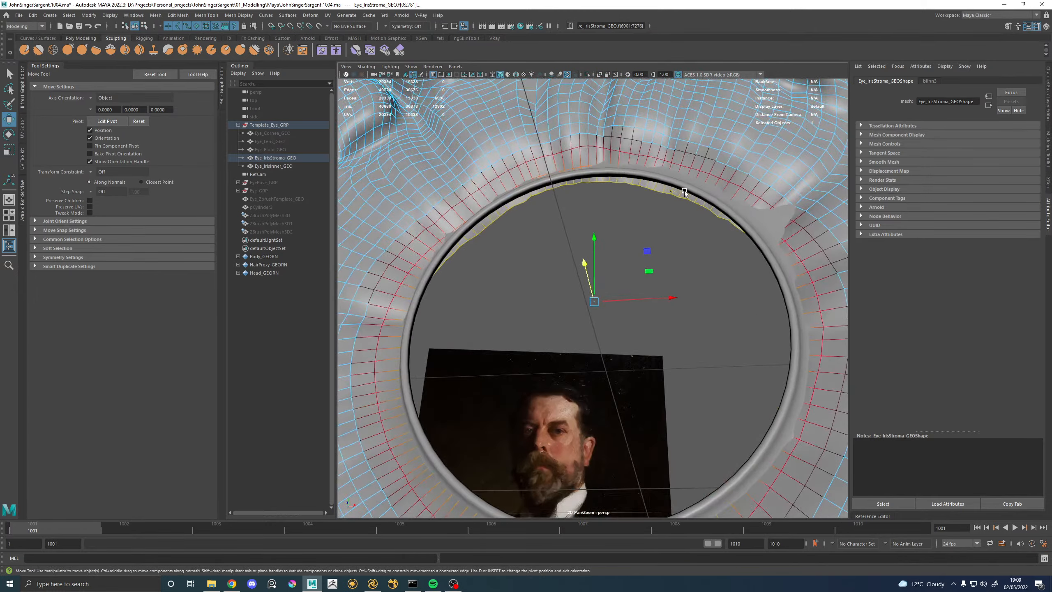
pyautogui.keyDown('shift'); pyautogui.click(618, 180); pyautogui.keyUp('shift')
pyautogui.moveTo(681, 139); pyautogui.dragTo(681, 137, button='right')
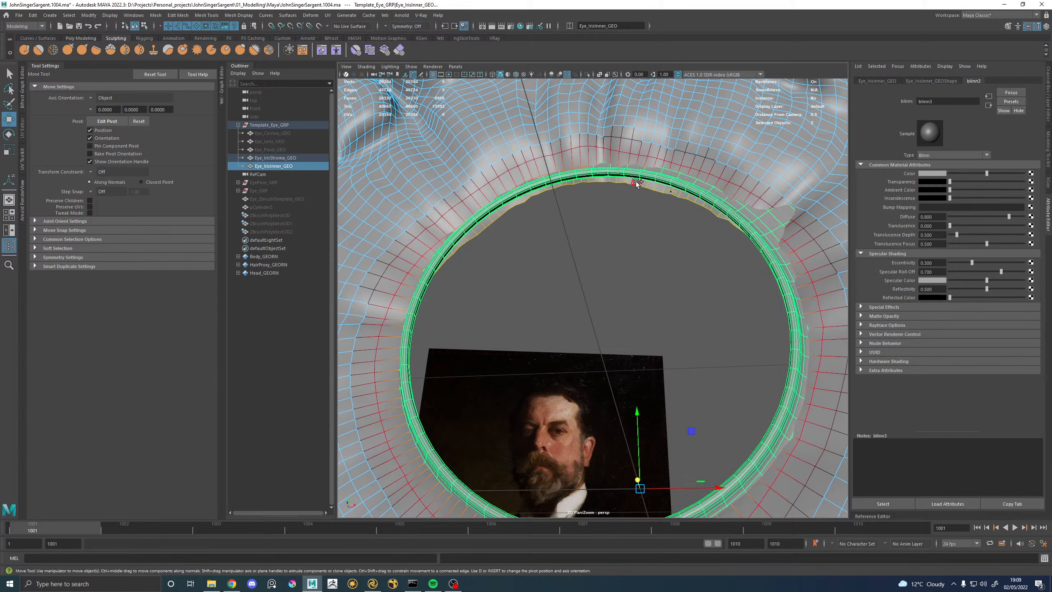
pyautogui.keyDown('shift'); pyautogui.click(637, 182); pyautogui.keyUp('shift')
pyautogui.keyDown('shift'); pyautogui.doubleClick(643, 182); pyautogui.keyUp('shift')
pyautogui.keyDown('alt'); pyautogui.moveTo(644, 181); pyautogui.dragTo(641, 198); pyautogui.keyUp('alt')
pyautogui.scroll(7, 571, 237)
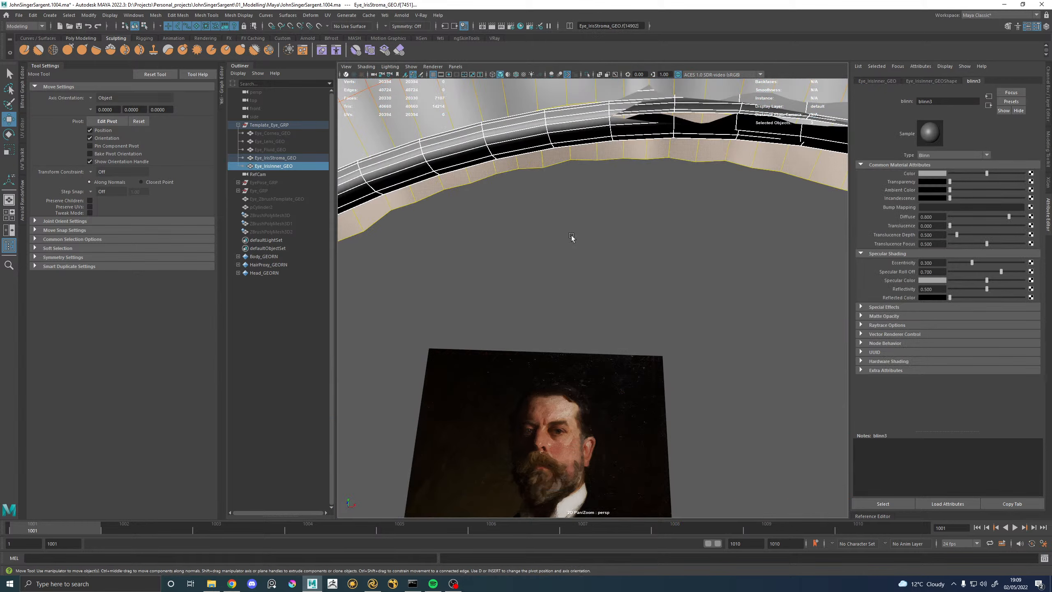
pyautogui.scroll(-6, 572, 237)
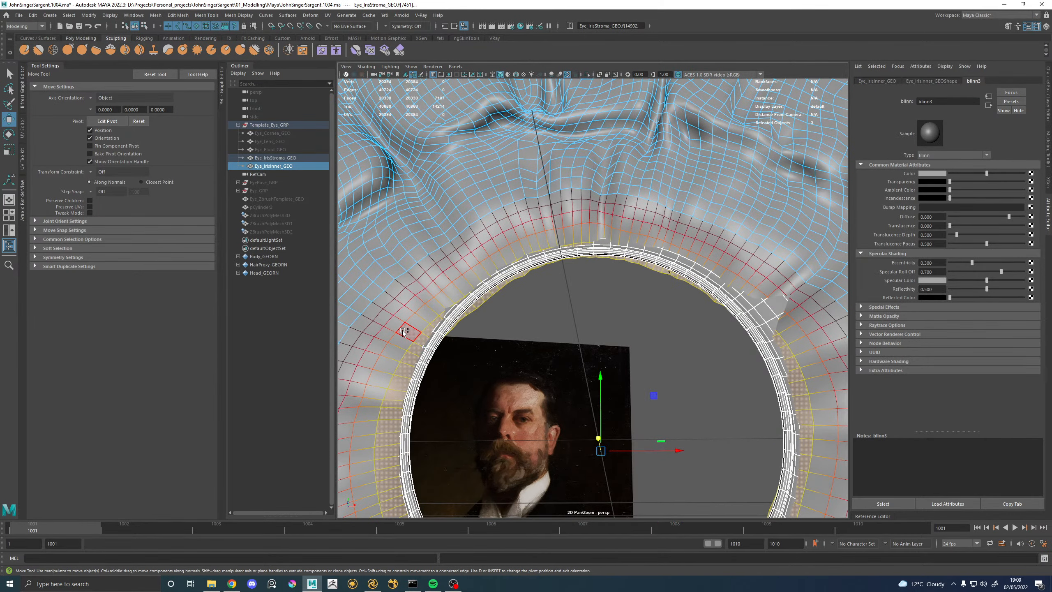
# Add another face loop around the pupil to the stroma's back-face selection and check it from the side.
pyautogui.keyDown('shift'); pyautogui.click(404, 331); pyautogui.keyUp('shift')
pyautogui.keyDown('shift'); pyautogui.doubleClick(418, 323); pyautogui.keyUp('shift')
pyautogui.scroll(-5, 646, 305)
pyautogui.keyDown('alt'); pyautogui.moveTo(615, 308); pyautogui.dragTo(526, 319); pyautogui.keyUp('alt')
pyautogui.scroll(8, 526, 319)
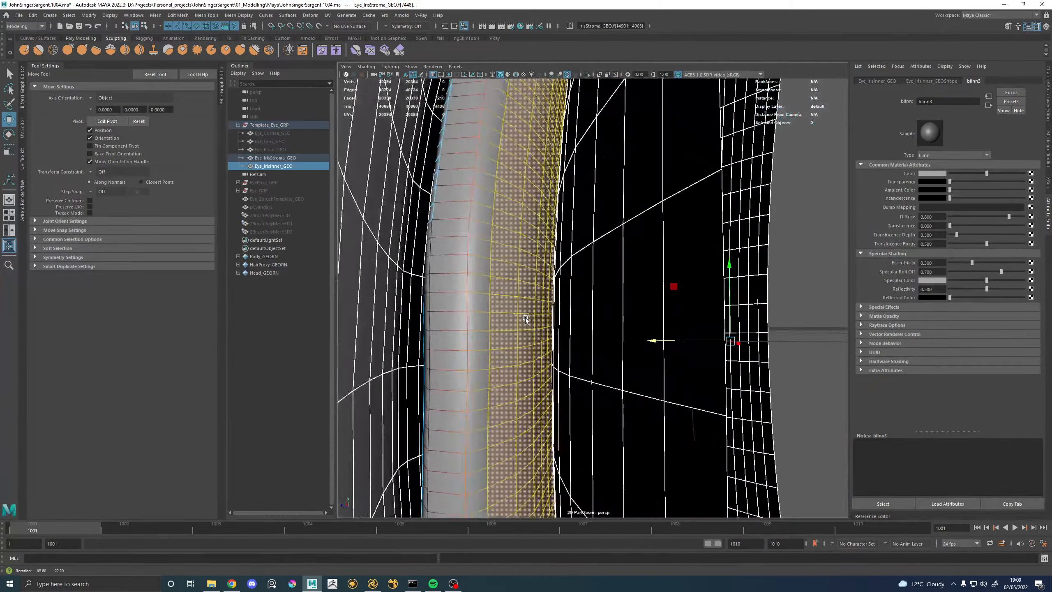
# Remove the inner iris from the selection, move only the stroma's pupil-rim faces along the depth axis and check the fit.
pyautogui.scroll(-3, 525, 319)
pyautogui.moveTo(652, 341); pyautogui.dragTo(650, 341)
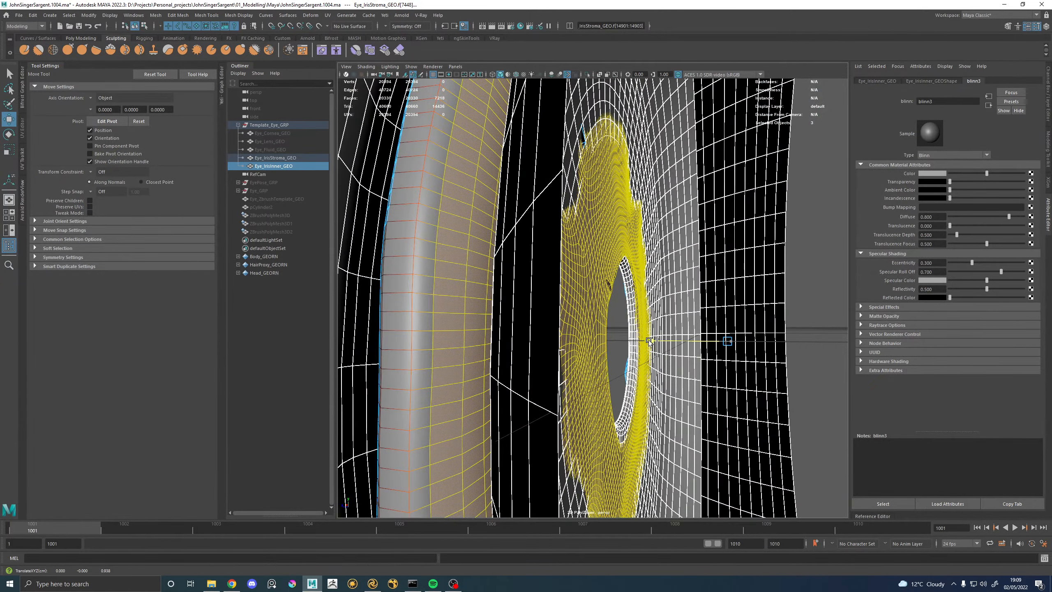
pyautogui.hotkey('ctrl', 'z')
pyautogui.keyDown('ctrl'); pyautogui.click(779, 231); pyautogui.keyUp('ctrl')
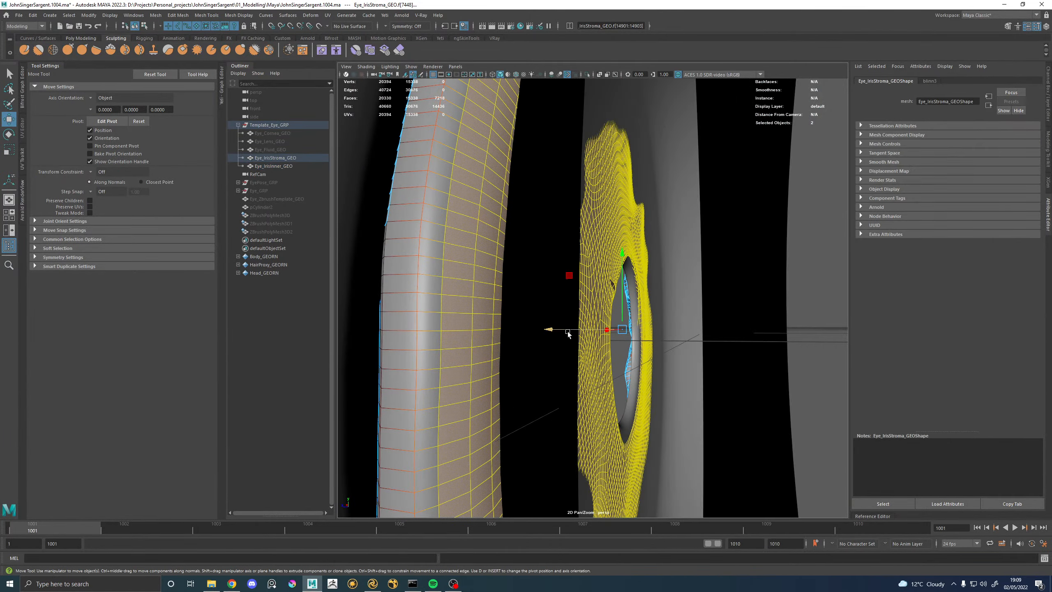
pyautogui.moveTo(567, 332); pyautogui.dragTo(622, 324)
pyautogui.press('F8')
pyautogui.keyDown('alt'); pyautogui.moveTo(570, 228); pyautogui.dragTo(488, 227, button='right'); pyautogui.keyUp('alt')
pyautogui.click(489, 227)
pyautogui.keyDown('alt'); pyautogui.moveTo(489, 287); pyautogui.dragTo(538, 292); pyautogui.keyUp('alt')
pyautogui.keyDown('alt'); pyautogui.moveTo(614, 307); pyautogui.dragTo(717, 310, button='right'); pyautogui.keyUp('alt')
# Select faces at the stroma's upper outer edge with soft selection and nudge them to fit the inner iris.
pyautogui.click(624, 176)
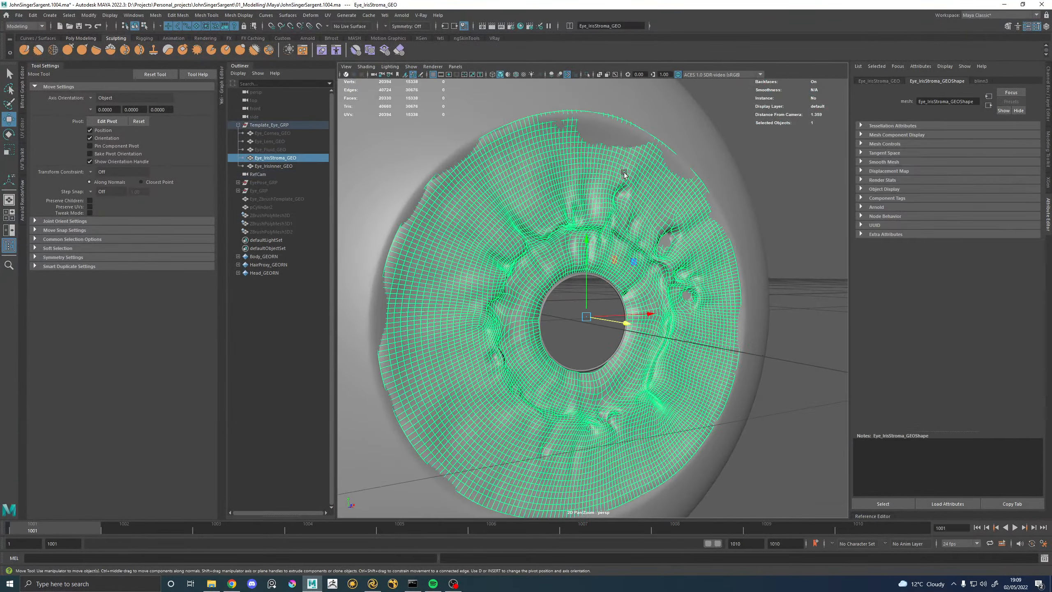
pyautogui.keyDown('alt'); pyautogui.moveTo(623, 176); pyautogui.dragTo(630, 226, button='middle'); pyautogui.keyUp('alt')
pyautogui.moveTo(786, 174); pyautogui.dragTo(784, 197, button='right')
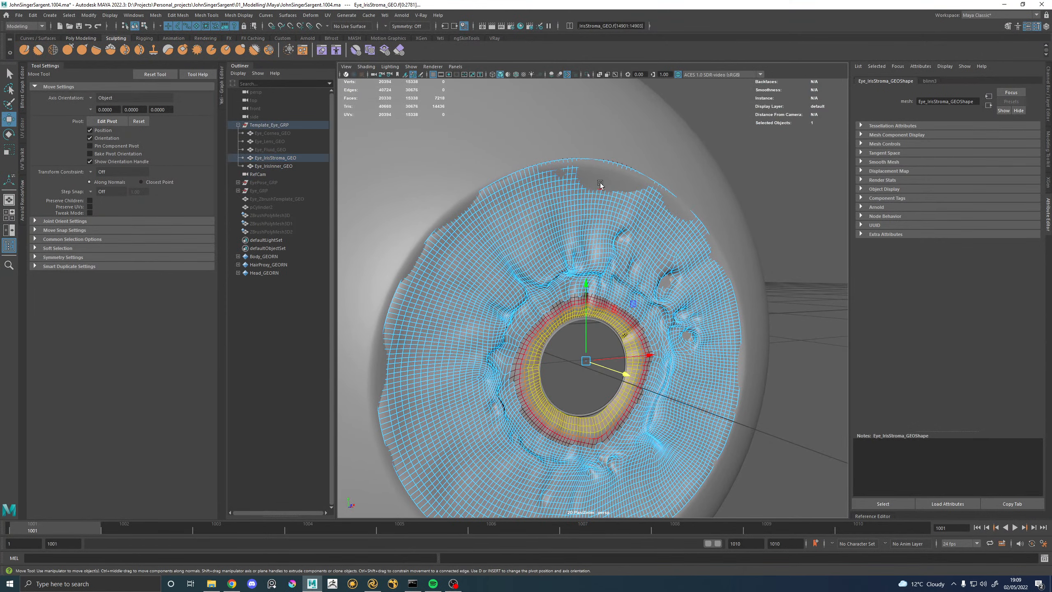
pyautogui.keyDown('alt'); pyautogui.moveTo(610, 180); pyautogui.dragTo(709, 207); pyautogui.keyUp('alt')
pyautogui.press('b')
pyautogui.keyDown('alt'); pyautogui.moveTo(622, 215); pyautogui.dragTo(624, 190); pyautogui.keyUp('alt')
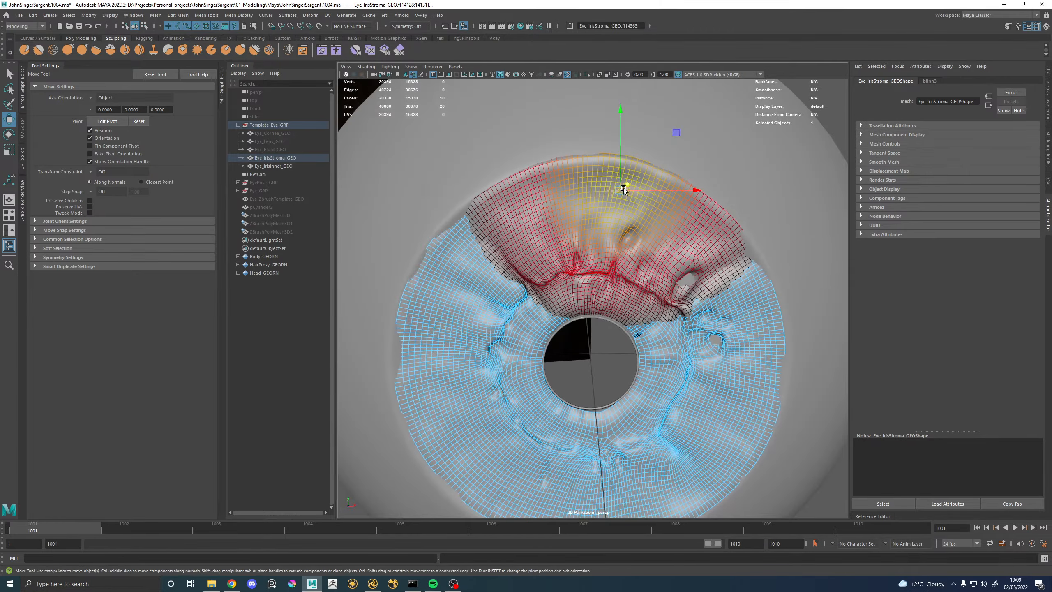
pyautogui.moveTo(674, 131); pyautogui.dragTo(673, 133)
pyautogui.keyDown('alt'); pyautogui.moveTo(641, 206); pyautogui.dragTo(678, 155); pyautogui.keyUp('alt')
# Examine how the stroma's outer edge and pupil rim meet the inner iris from several angles.
pyautogui.press('F8')
pyautogui.click(739, 177)
pyautogui.keyDown('alt'); pyautogui.moveTo(738, 177); pyautogui.dragTo(629, 291, button='right'); pyautogui.keyUp('alt')
pyautogui.keyDown('alt'); pyautogui.moveTo(628, 292); pyautogui.dragTo(600, 269); pyautogui.keyUp('alt')
pyautogui.keyDown('alt'); pyautogui.moveTo(600, 269); pyautogui.dragTo(705, 277, button='right'); pyautogui.keyUp('alt')
pyautogui.keyDown('alt'); pyautogui.moveTo(706, 277); pyautogui.dragTo(565, 415); pyautogui.keyUp('alt')
pyautogui.click(594, 251)
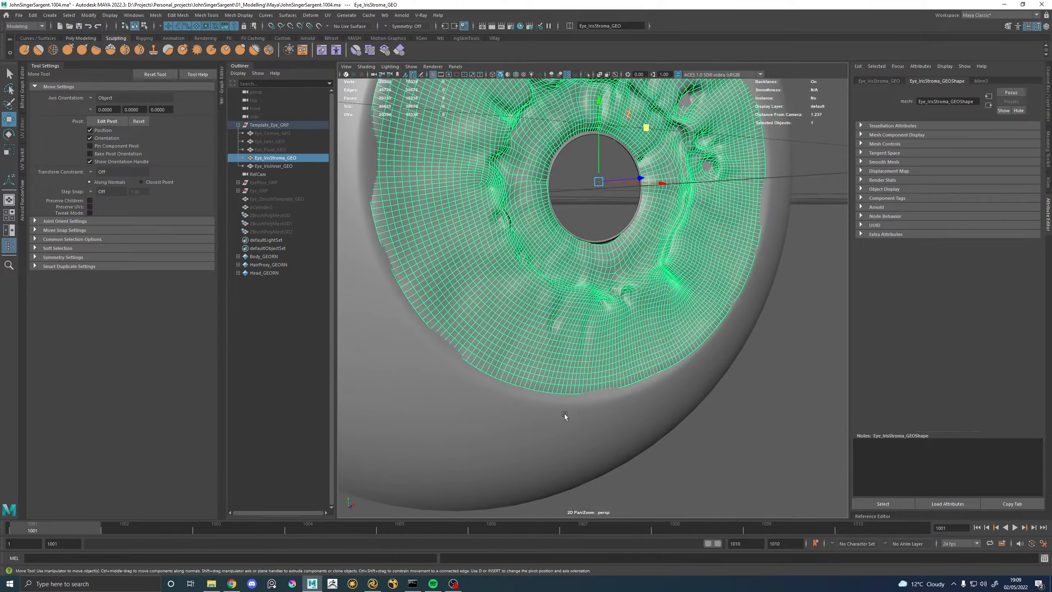
pyautogui.keyDown('alt'); pyautogui.moveTo(681, 263); pyautogui.dragTo(553, 426); pyautogui.keyUp('alt')
pyautogui.click(653, 263)
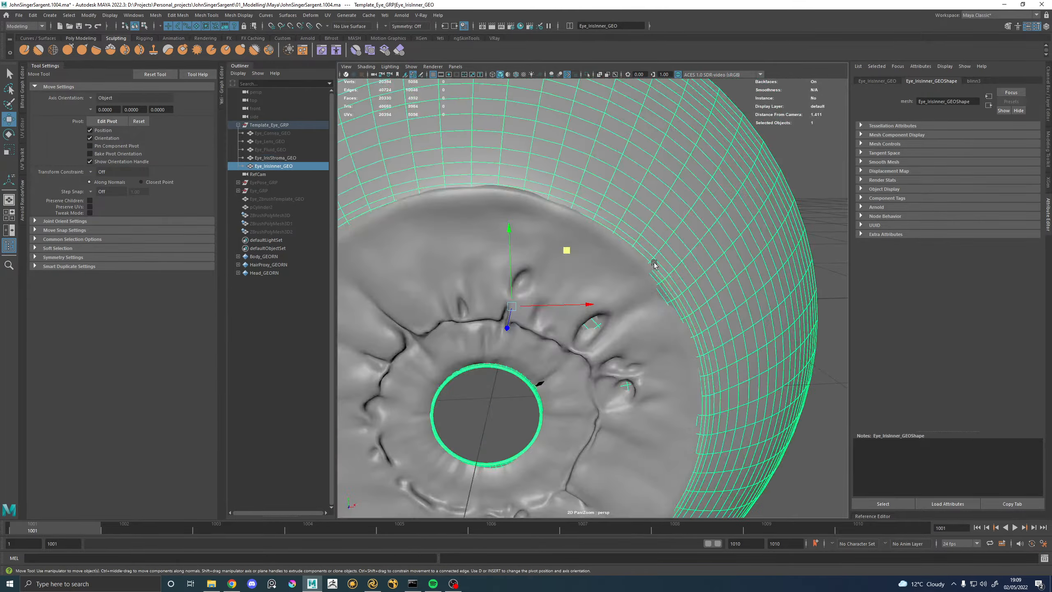
pyautogui.keyDown('alt'); pyautogui.moveTo(653, 263); pyautogui.dragTo(685, 303); pyautogui.keyUp('alt')
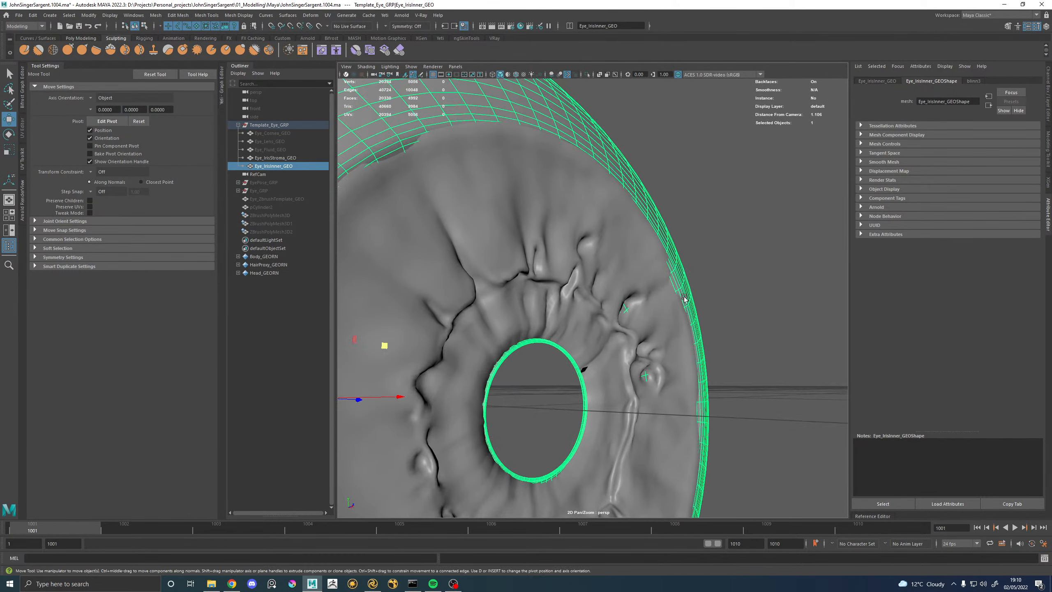
pyautogui.keyDown('alt'); pyautogui.moveTo(550, 339); pyautogui.dragTo(603, 290); pyautogui.keyUp('alt')
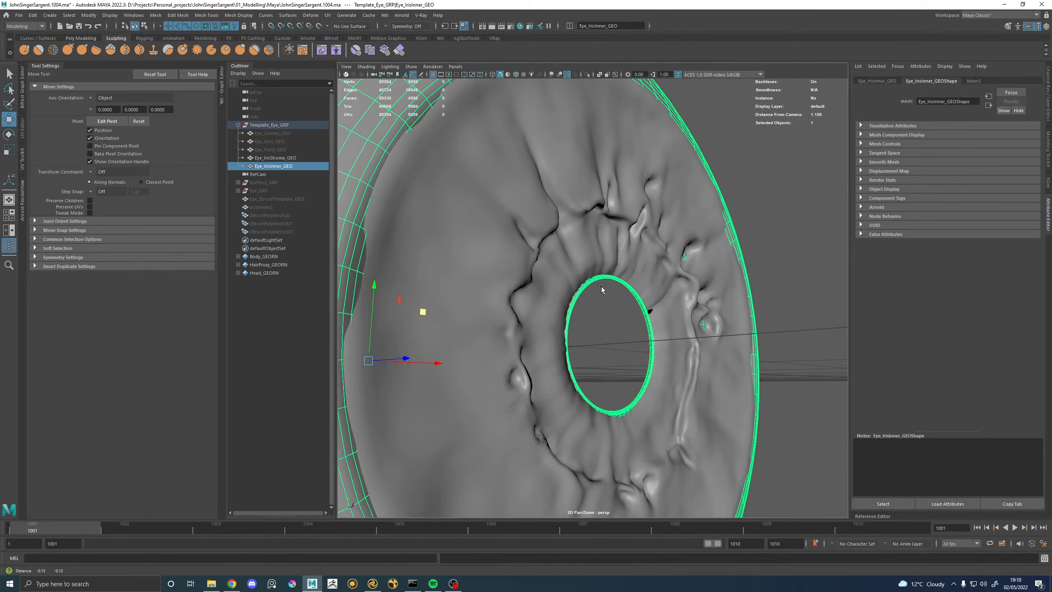
# Select the face loop along the inner iris's pupil rim and adjust its soft-selection falloff radius.
pyautogui.keyDown('alt'); pyautogui.moveTo(602, 290); pyautogui.dragTo(775, 371, button='right'); pyautogui.keyUp('alt')
pyautogui.keyDown('alt'); pyautogui.moveTo(776, 371); pyautogui.dragTo(710, 355); pyautogui.keyUp('alt')
pyautogui.keyDown('alt'); pyautogui.moveTo(710, 355); pyautogui.dragTo(538, 319, button='right'); pyautogui.keyUp('alt')
pyautogui.keyDown('alt'); pyautogui.moveTo(538, 319); pyautogui.dragTo(625, 298, button='middle'); pyautogui.keyUp('alt')
pyautogui.moveTo(669, 241); pyautogui.dragTo(669, 265, button='right')
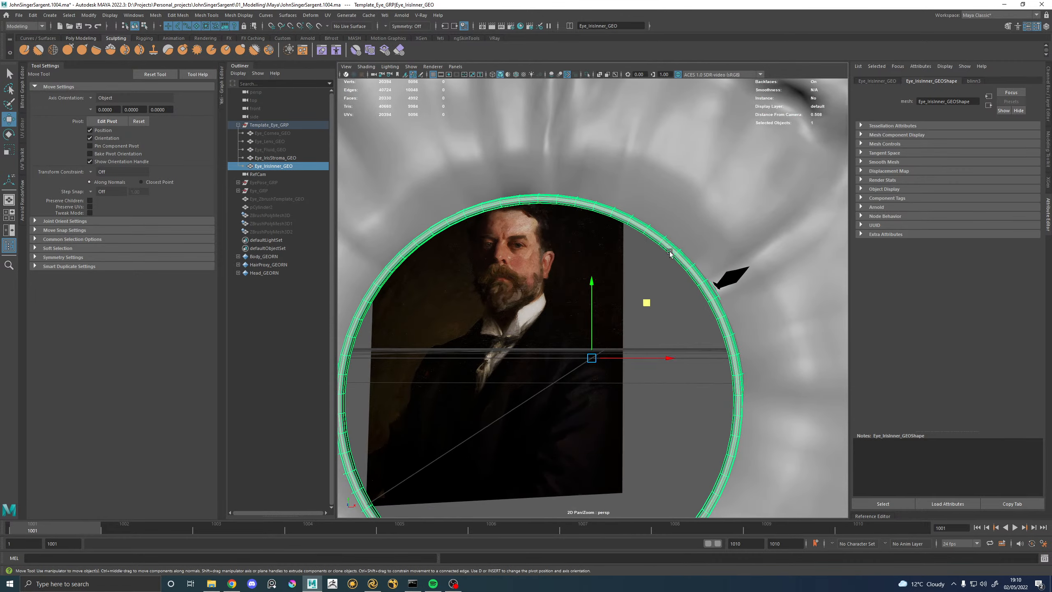
pyautogui.keyDown('alt'); pyautogui.moveTo(669, 251); pyautogui.dragTo(717, 202); pyautogui.keyUp('alt')
pyautogui.keyDown('alt'); pyautogui.moveTo(717, 202); pyautogui.dragTo(679, 241, button='right'); pyautogui.keyUp('alt')
pyautogui.keyDown('alt'); pyautogui.moveTo(679, 242); pyautogui.dragTo(660, 250); pyautogui.keyUp('alt')
pyautogui.keyDown('alt'); pyautogui.moveTo(661, 251); pyautogui.dragTo(628, 225, button='right'); pyautogui.keyUp('alt')
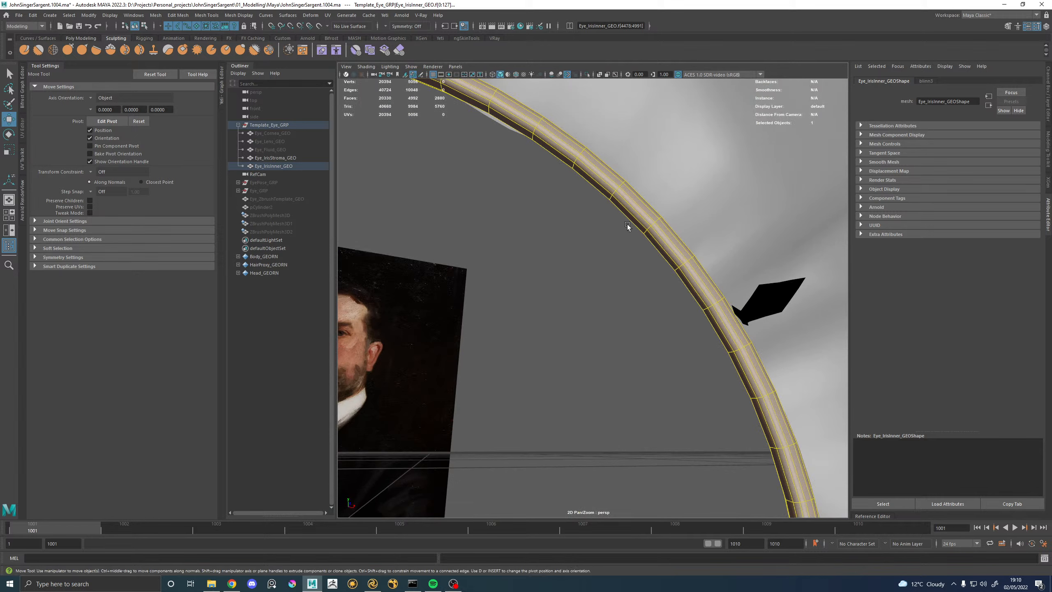
pyautogui.doubleClick(624, 212)
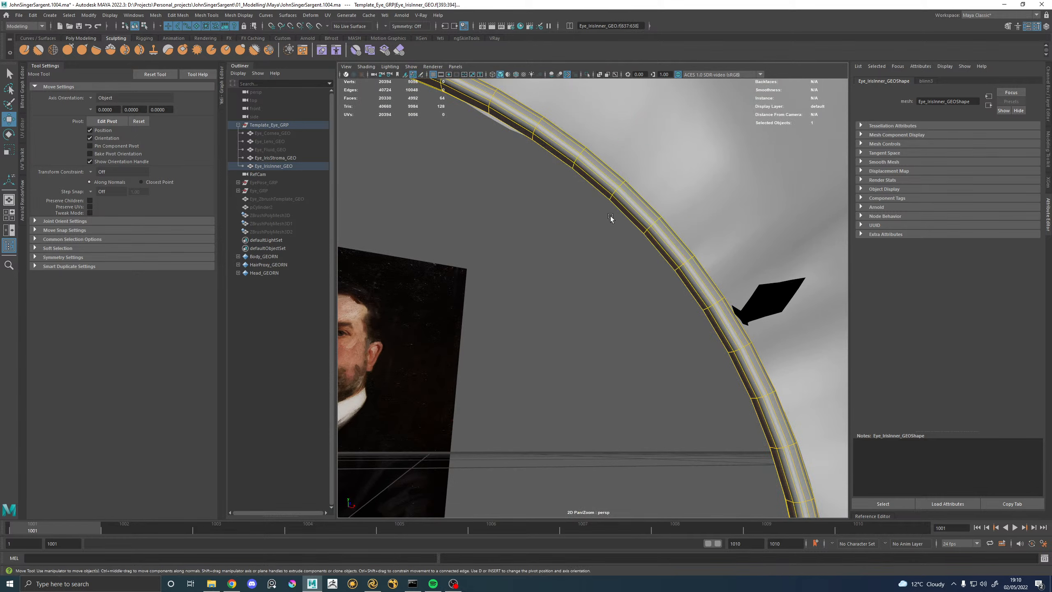
pyautogui.press('b')
pyautogui.moveTo(612, 217); pyautogui.dragTo(645, 225)
# Try to scale the inner iris's pupil-rim face loop within the pupil plane.
pyautogui.keyDown('alt'); pyautogui.moveTo(644, 225); pyautogui.dragTo(601, 284, button='right'); pyautogui.keyUp('alt')
pyautogui.keyDown('alt'); pyautogui.moveTo(601, 284); pyautogui.dragTo(573, 334); pyautogui.keyUp('alt')
pyautogui.keyDown('alt'); pyautogui.moveTo(573, 334); pyautogui.dragTo(603, 349, button='right'); pyautogui.keyUp('alt')
pyautogui.keyDown('alt'); pyautogui.moveTo(604, 349); pyautogui.dragTo(627, 289, button='middle'); pyautogui.keyUp('alt')
pyautogui.press('r')
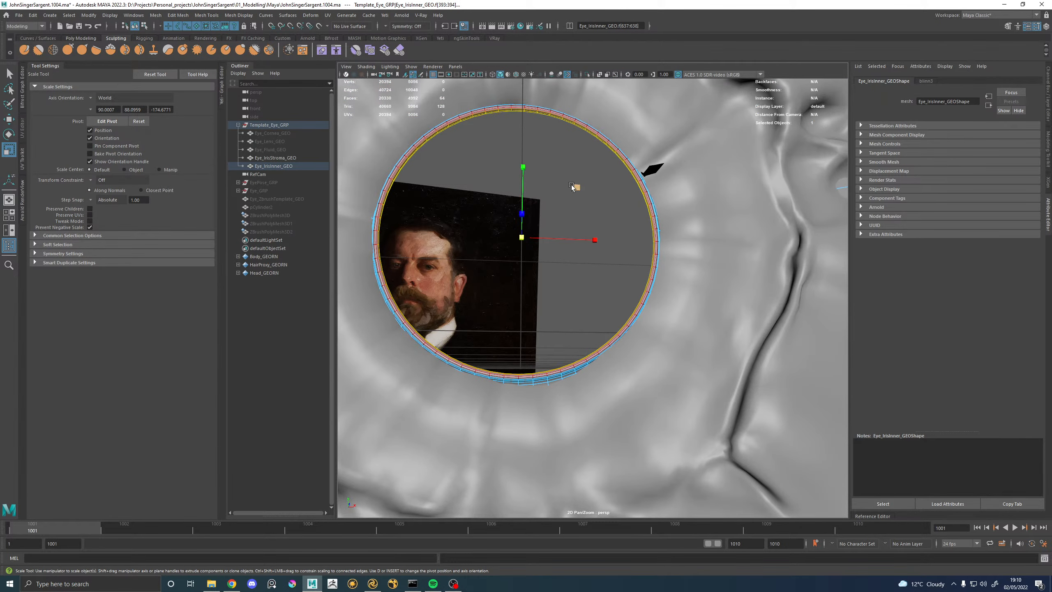
pyautogui.moveTo(571, 184); pyautogui.dragTo(574, 192)
pyautogui.hotkey('ctrl', 'z')
pyautogui.keyDown('alt'); pyautogui.moveTo(575, 192); pyautogui.dragTo(602, 230, button='right'); pyautogui.keyUp('alt')
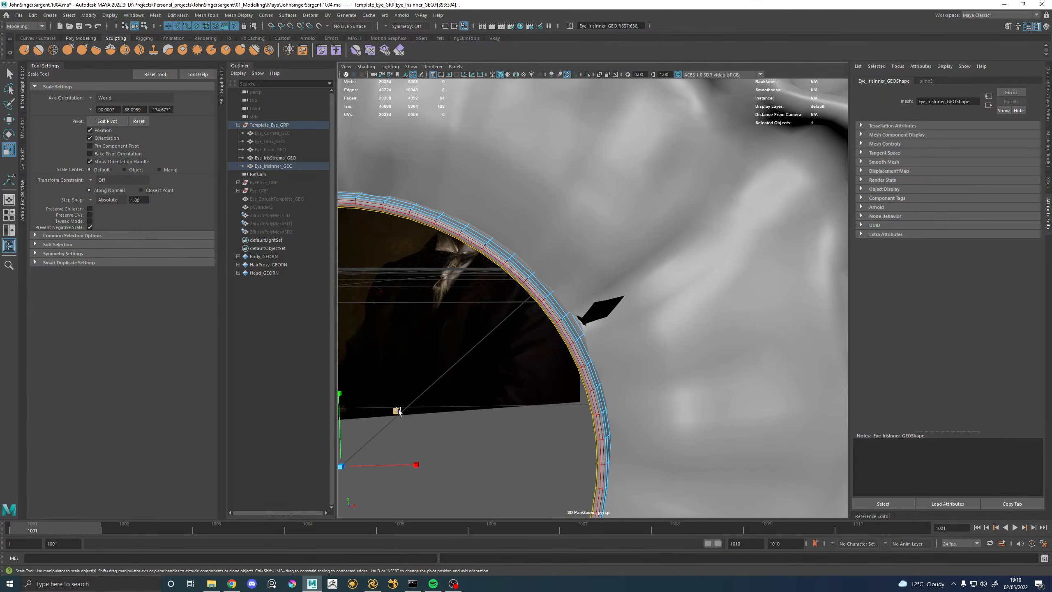
pyautogui.moveTo(398, 411); pyautogui.dragTo(399, 411)
pyautogui.hotkey('ctrl', 'z')
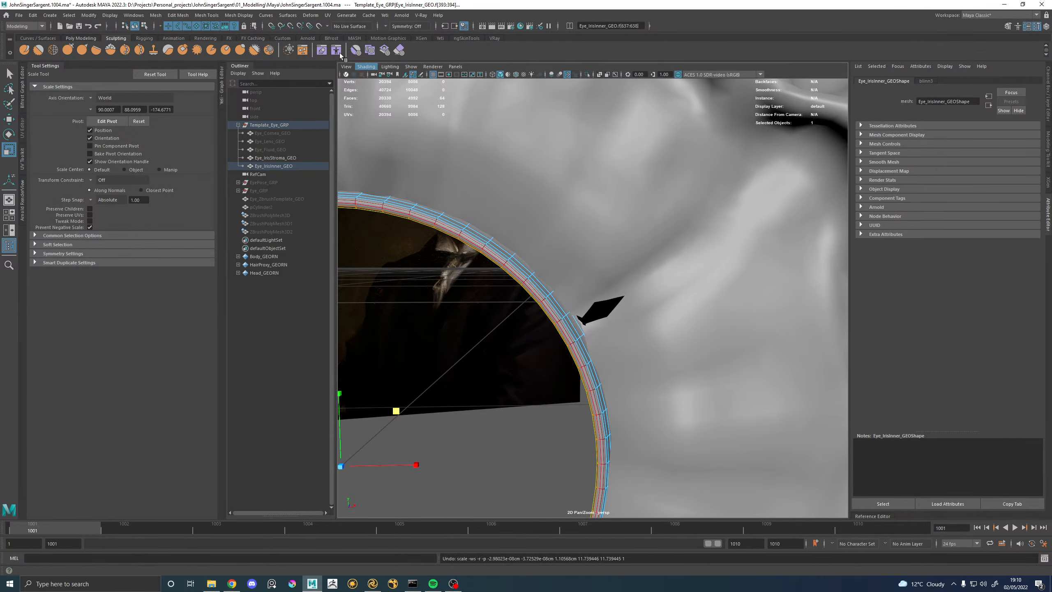
pyautogui.keyDown('alt'); pyautogui.moveTo(512, 277); pyautogui.dragTo(542, 275, button='middle'); pyautogui.keyUp('alt')
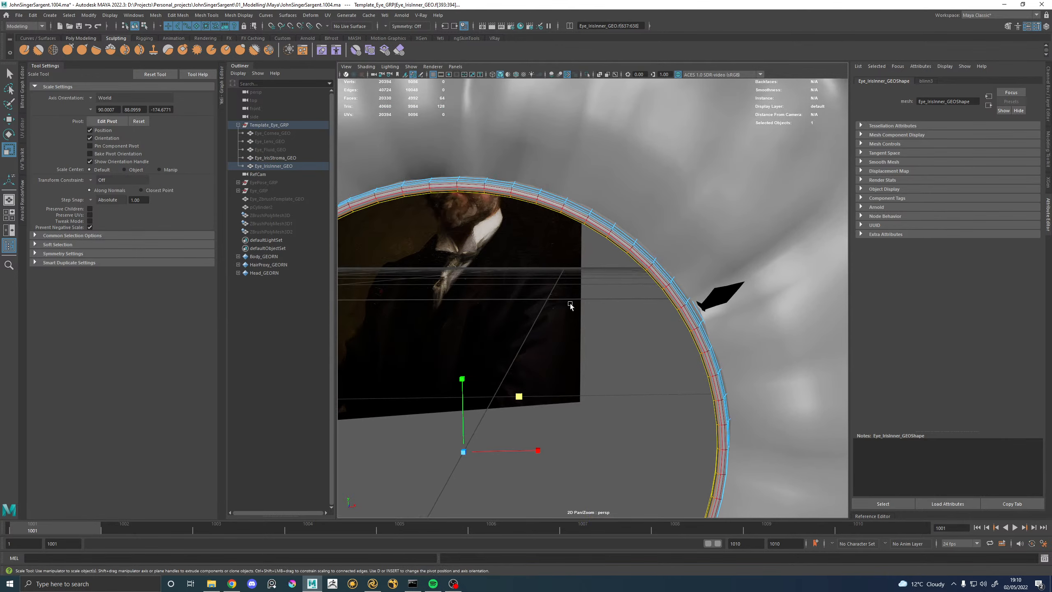
# Try to move the inner iris's pupil-rim face loop.
pyautogui.press('w')
pyautogui.click(587, 340)
pyautogui.hotkey('ctrl', 'z')
pyautogui.keyDown('alt'); pyautogui.moveTo(545, 367); pyautogui.dragTo(511, 344); pyautogui.keyUp('alt')
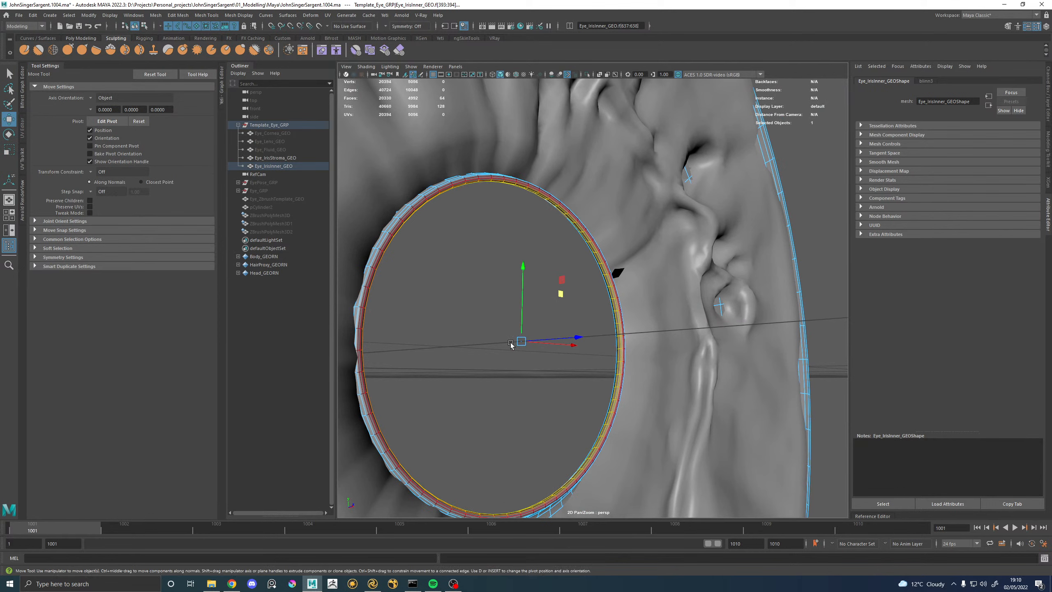
pyautogui.moveTo(560, 295); pyautogui.dragTo(561, 295)
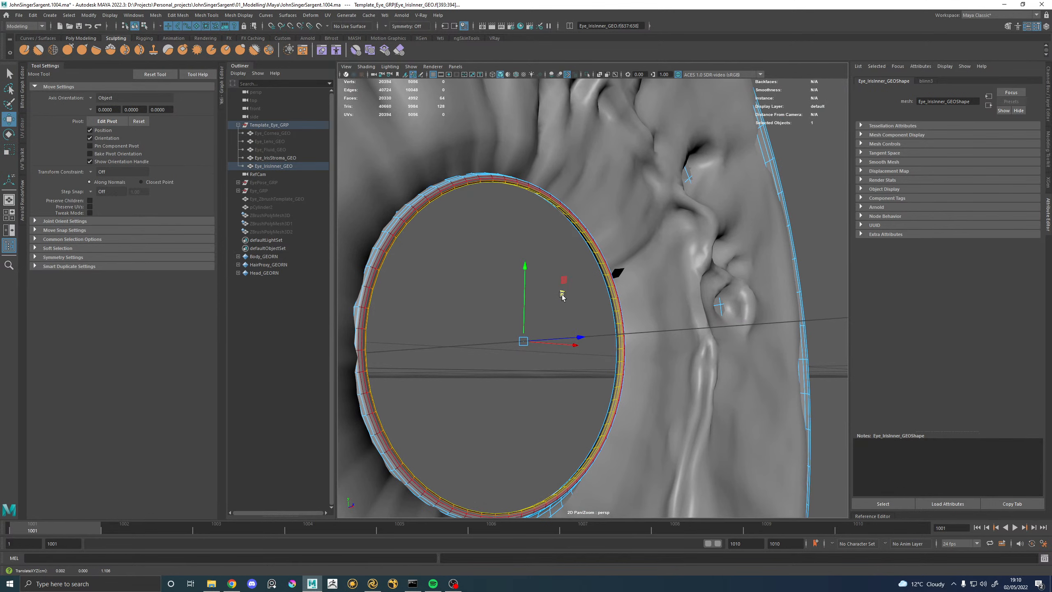
pyautogui.hotkey('ctrl', 'z')
# Set the Scale tool's axis orientation to Object and slightly scale the inner iris's pupil-rim faces.
pyautogui.press('r')
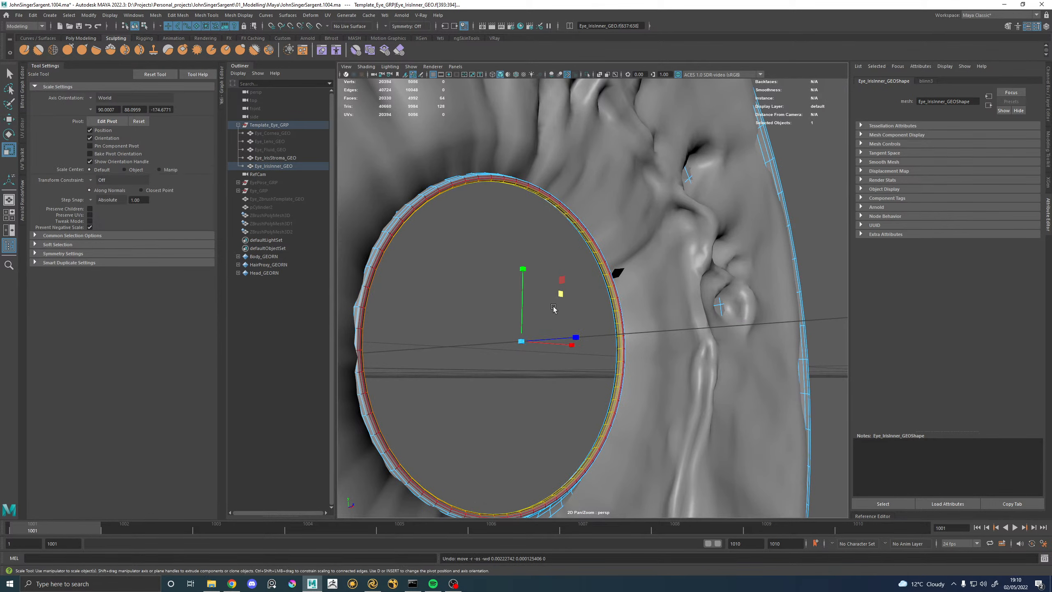
pyautogui.moveTo(645, 193); pyautogui.dragTo(626, 209)
pyautogui.hotkey('ctrl', 'z')
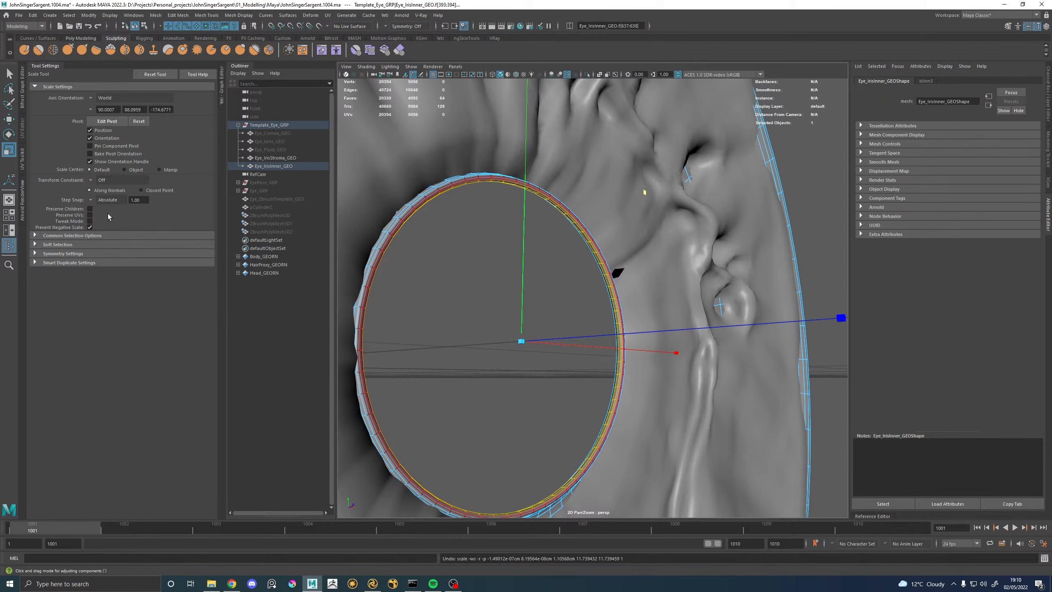
pyautogui.keyDown('alt'); pyautogui.moveTo(578, 315); pyautogui.dragTo(564, 272); pyautogui.keyUp('alt')
pyautogui.moveTo(633, 164); pyautogui.dragTo(636, 164)
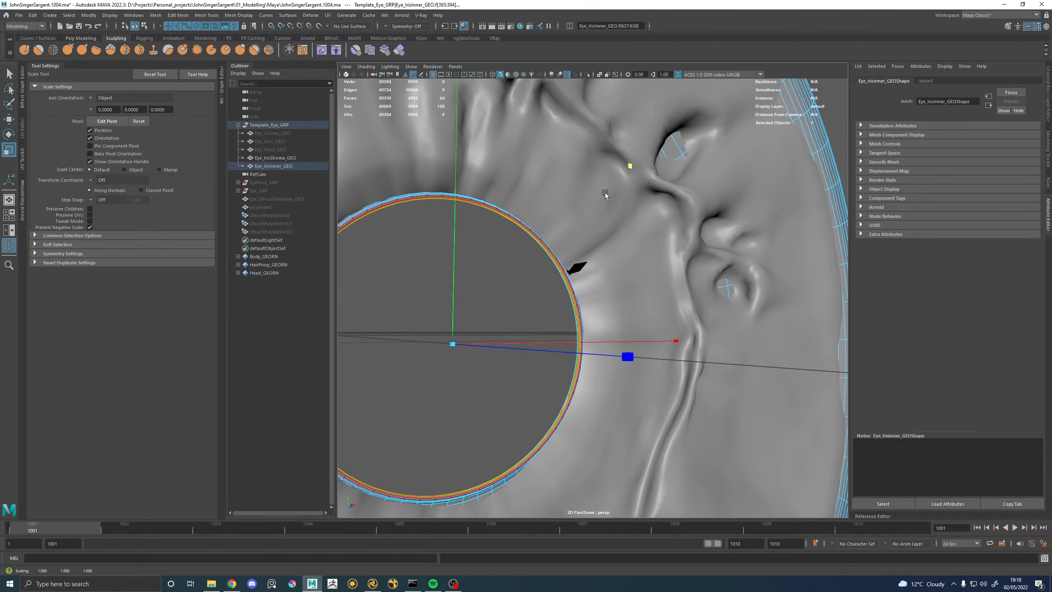
pyautogui.moveTo(536, 233); pyautogui.dragTo(572, 203, button='right')
# Examine the dark gap in the stroma beside the pupil rim up close.
pyautogui.scroll(-10, 572, 232)
pyautogui.click(729, 277)
pyautogui.keyDown('alt'); pyautogui.moveTo(684, 277); pyautogui.dragTo(564, 312); pyautogui.keyUp('alt')
pyautogui.scroll(10, 564, 312)
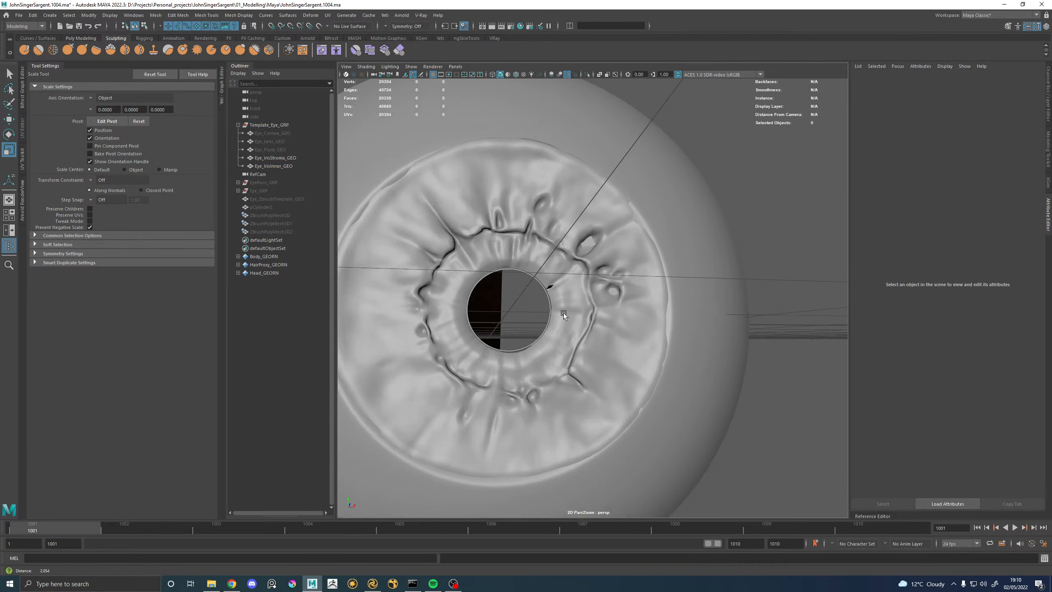
pyautogui.click(407, 228)
pyautogui.keyDown('alt'); pyautogui.moveTo(407, 229); pyautogui.dragTo(466, 203); pyautogui.keyUp('alt')
pyautogui.keyDown('alt'); pyautogui.moveTo(466, 203); pyautogui.dragTo(513, 209, button='right'); pyautogui.keyUp('alt')
pyautogui.keyDown('alt'); pyautogui.moveTo(601, 178); pyautogui.dragTo(562, 204, button='middle'); pyautogui.keyUp('alt')
pyautogui.moveTo(583, 192); pyautogui.dragTo(544, 192, button='right')
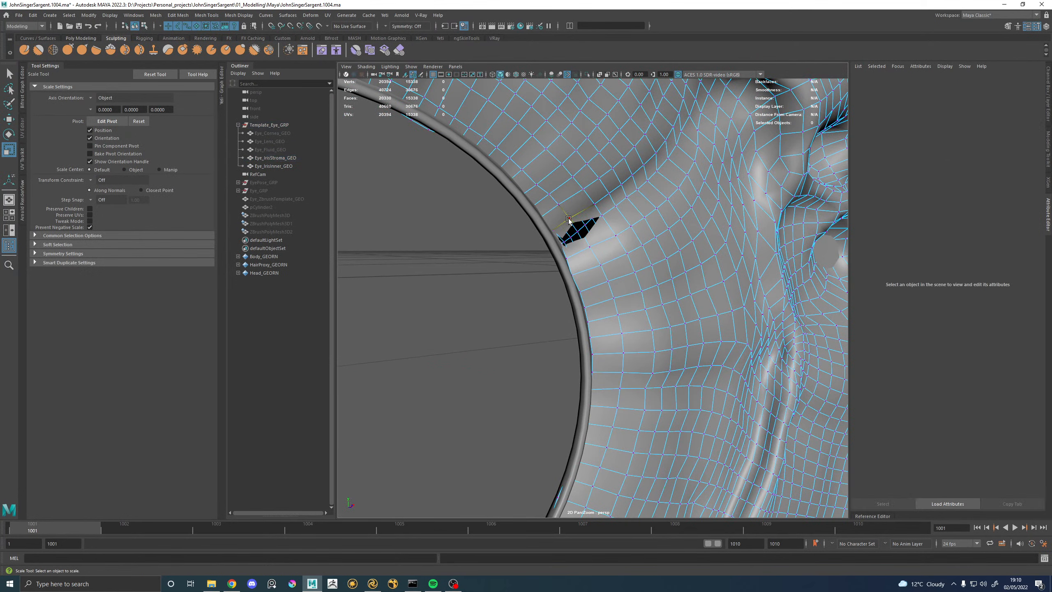
pyautogui.click(572, 231)
pyautogui.keyDown('alt'); pyautogui.moveTo(542, 253); pyautogui.dragTo(477, 268); pyautogui.keyUp('alt')
# Isolate the stroma and adjust the vertex bordering the dark gap beside the pupil rim.
pyautogui.moveTo(479, 265); pyautogui.dragTo(536, 179, button='right')
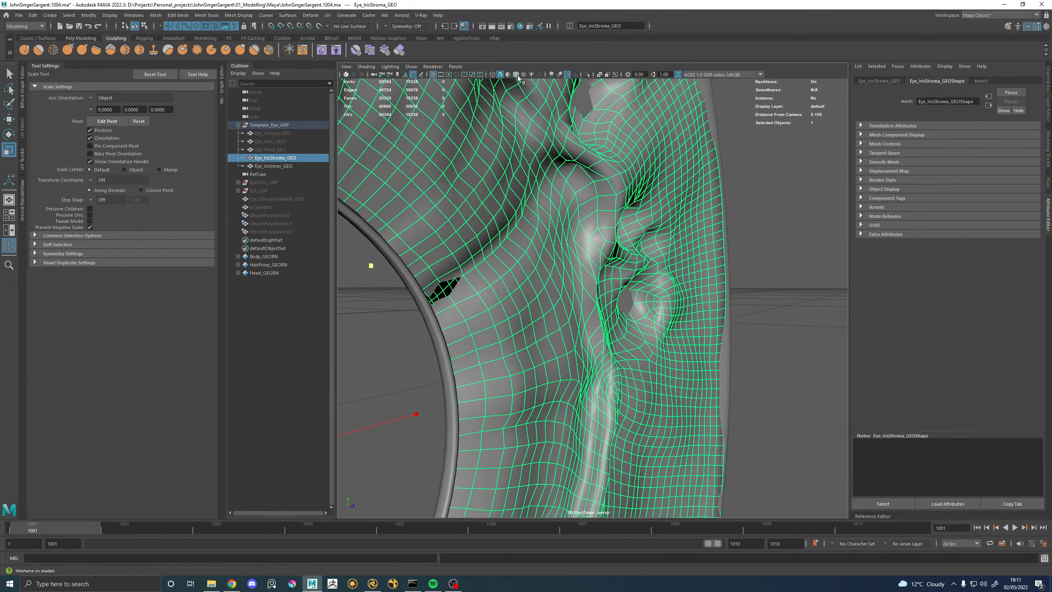
pyautogui.click(586, 75)
pyautogui.keyDown('alt'); pyautogui.moveTo(499, 188); pyautogui.dragTo(538, 207); pyautogui.keyUp('alt')
pyautogui.keyDown('alt'); pyautogui.moveTo(538, 207); pyautogui.dragTo(584, 214, button='right'); pyautogui.keyUp('alt')
pyautogui.keyDown('alt'); pyautogui.moveTo(514, 242); pyautogui.dragTo(647, 235); pyautogui.keyUp('alt')
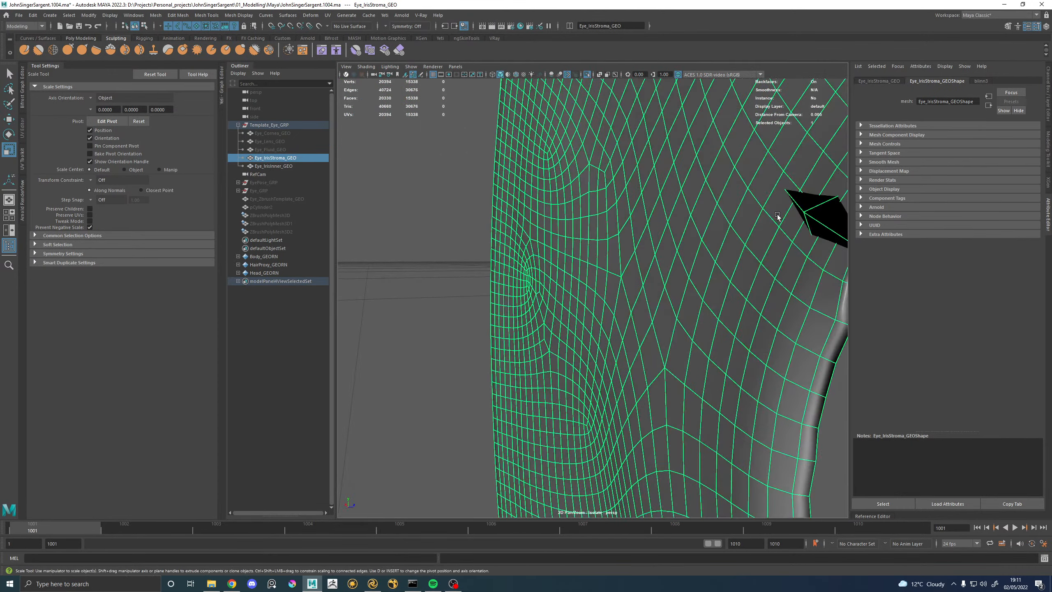
pyautogui.moveTo(798, 212); pyautogui.dragTo(767, 212, button='right')
pyautogui.press('w')
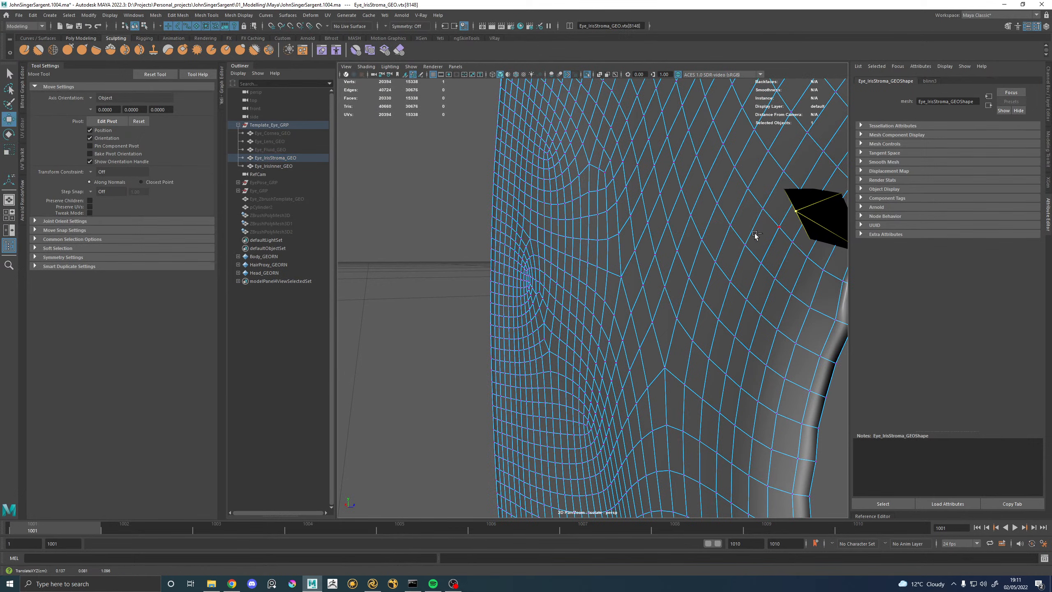
pyautogui.click(786, 235)
pyautogui.keyDown('alt'); pyautogui.moveTo(753, 241); pyautogui.dragTo(491, 246); pyautogui.keyUp('alt')
# Select the neighbouring face loops around the stroma's pupil rim and move them slightly along the depth axis.
pyautogui.moveTo(508, 209); pyautogui.dragTo(505, 229, button='right')
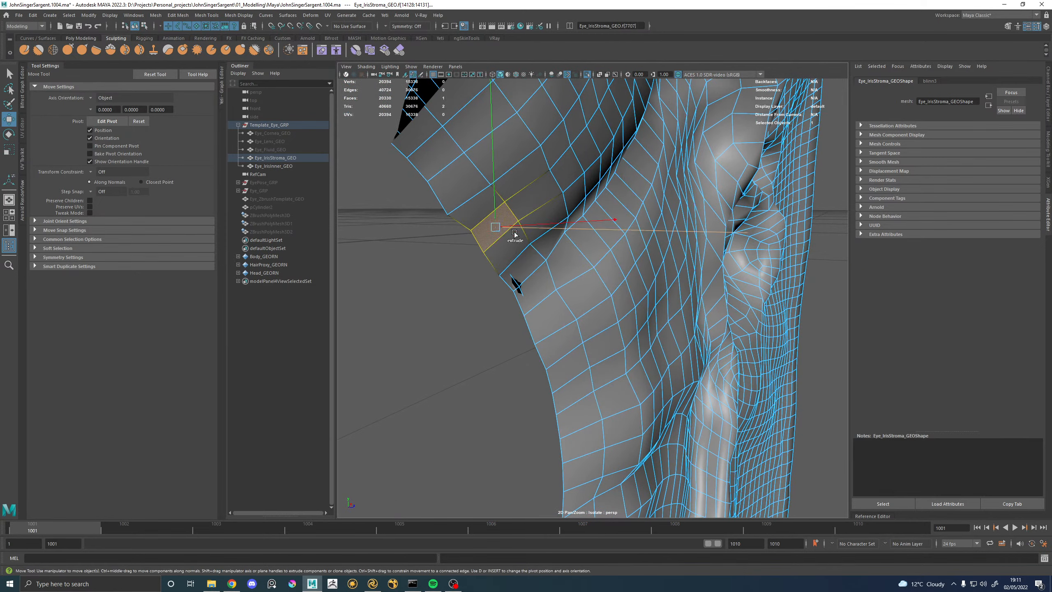
pyautogui.keyDown('shift'); pyautogui.doubleClick(516, 235); pyautogui.keyUp('shift')
pyautogui.keyDown('shift'); pyautogui.click(555, 242); pyautogui.keyUp('shift')
pyautogui.keyDown('shift'); pyautogui.doubleClick(557, 253); pyautogui.keyUp('shift')
pyautogui.scroll(-2, 697, 292)
pyautogui.keyDown('alt'); pyautogui.moveTo(697, 291); pyautogui.dragTo(611, 324, button='right'); pyautogui.keyUp('alt')
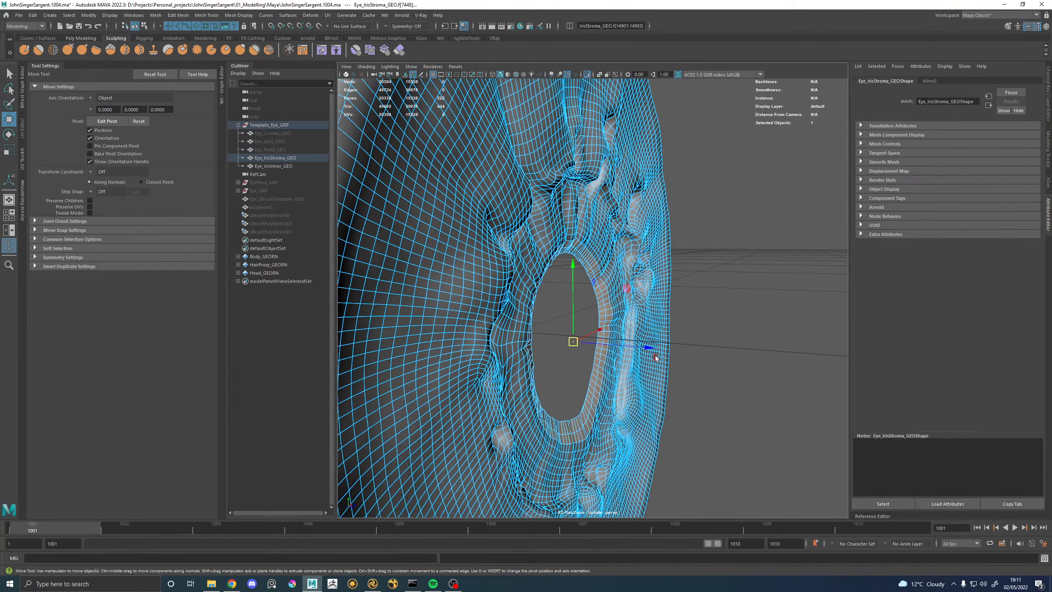
pyautogui.moveTo(650, 348); pyautogui.dragTo(643, 347)
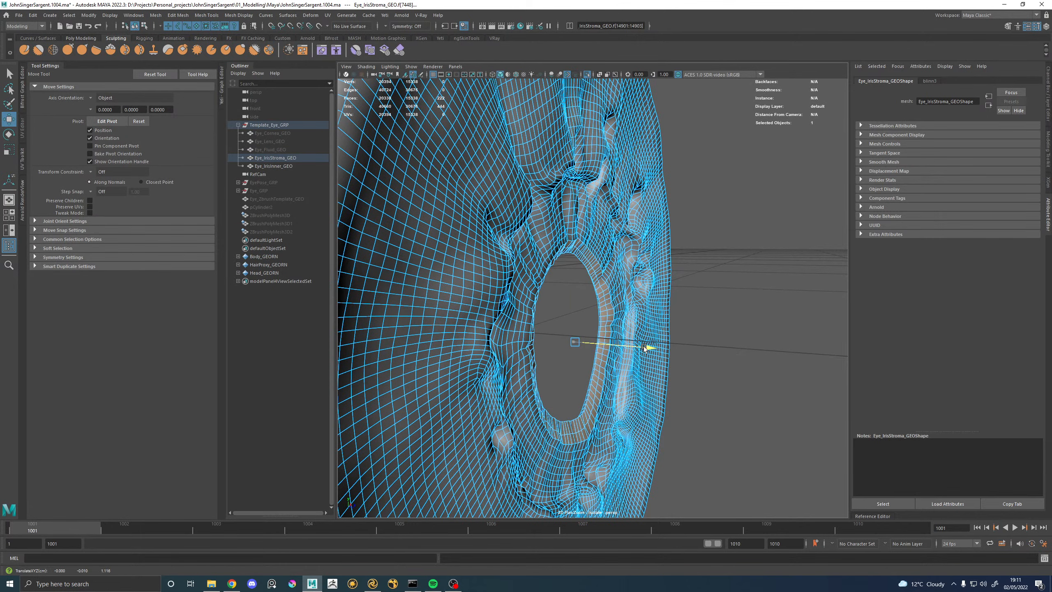
# Select the edge loop around the stroma's pupil rim and apply Edit Edge Flow to it.
pyautogui.keyDown('alt'); pyautogui.moveTo(560, 309); pyautogui.dragTo(608, 302); pyautogui.keyUp('alt')
pyautogui.keyDown('alt'); pyautogui.moveTo(609, 302); pyautogui.dragTo(767, 315, button='right'); pyautogui.keyUp('alt')
pyautogui.keyDown('alt'); pyautogui.moveTo(779, 278); pyautogui.dragTo(714, 276, button='middle'); pyautogui.keyUp('alt')
pyautogui.moveTo(551, 229); pyautogui.dragTo(551, 207, button='right')
pyautogui.doubleClick(568, 227)
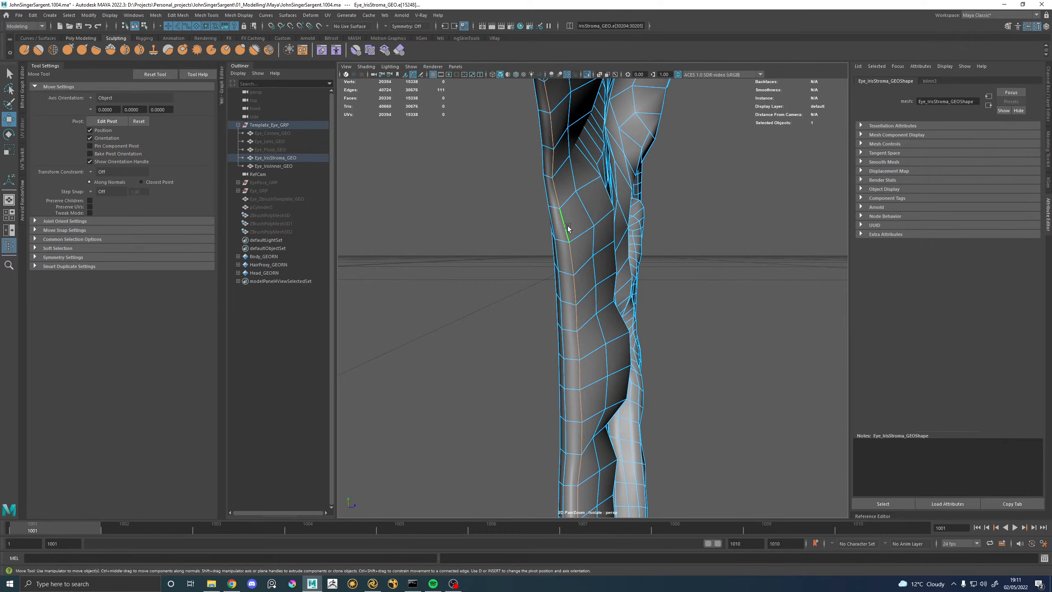
pyautogui.keyDown('shift'); pyautogui.moveTo(713, 257); pyautogui.dragTo(704, 336, button='right'); pyautogui.keyUp('shift')
# Move the stroma's pupil-rim edge loop slightly along the depth axis and check the rim's shape.
pyautogui.keyDown('alt'); pyautogui.moveTo(696, 326); pyautogui.dragTo(640, 333); pyautogui.keyUp('alt')
pyautogui.keyDown('alt'); pyautogui.moveTo(639, 332); pyautogui.dragTo(601, 328, button='right'); pyautogui.keyUp('alt')
pyautogui.keyDown('alt'); pyautogui.moveTo(601, 328); pyautogui.dragTo(579, 323); pyautogui.keyUp('alt')
pyautogui.press('w')
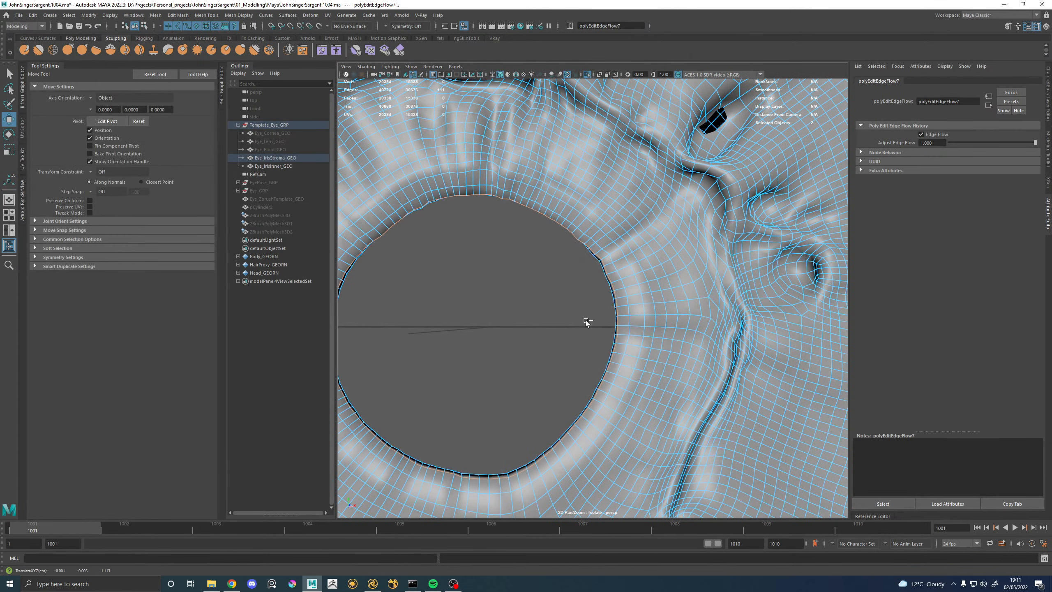
pyautogui.keyDown('alt'); pyautogui.moveTo(595, 313); pyautogui.dragTo(671, 309); pyautogui.keyUp('alt')
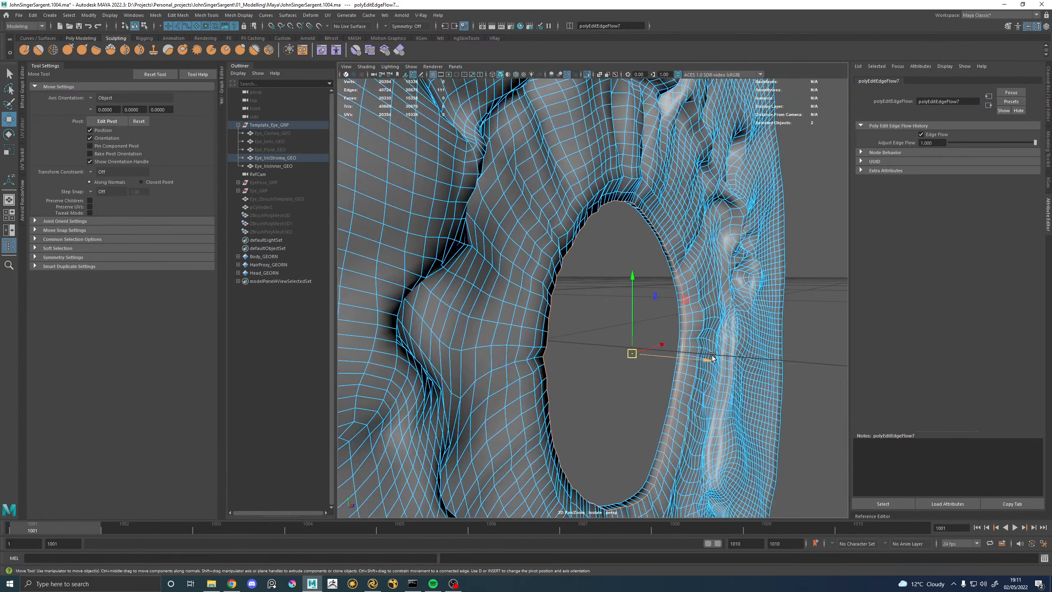
pyautogui.moveTo(711, 358); pyautogui.dragTo(708, 358)
pyautogui.moveTo(678, 256); pyautogui.dragTo(725, 191, button='right')
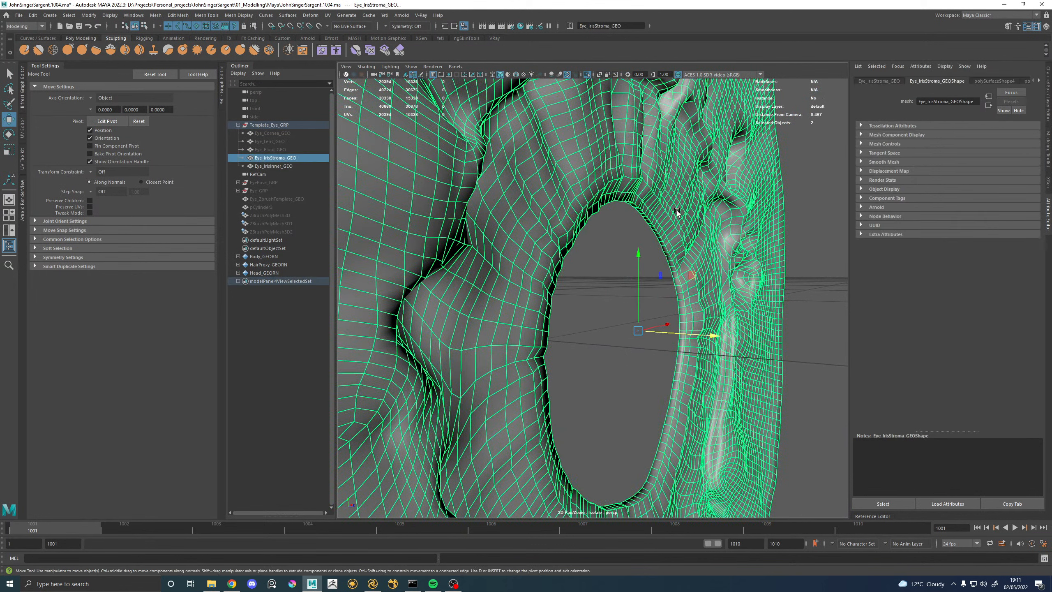
pyautogui.moveTo(664, 225); pyautogui.dragTo(662, 179, button='right')
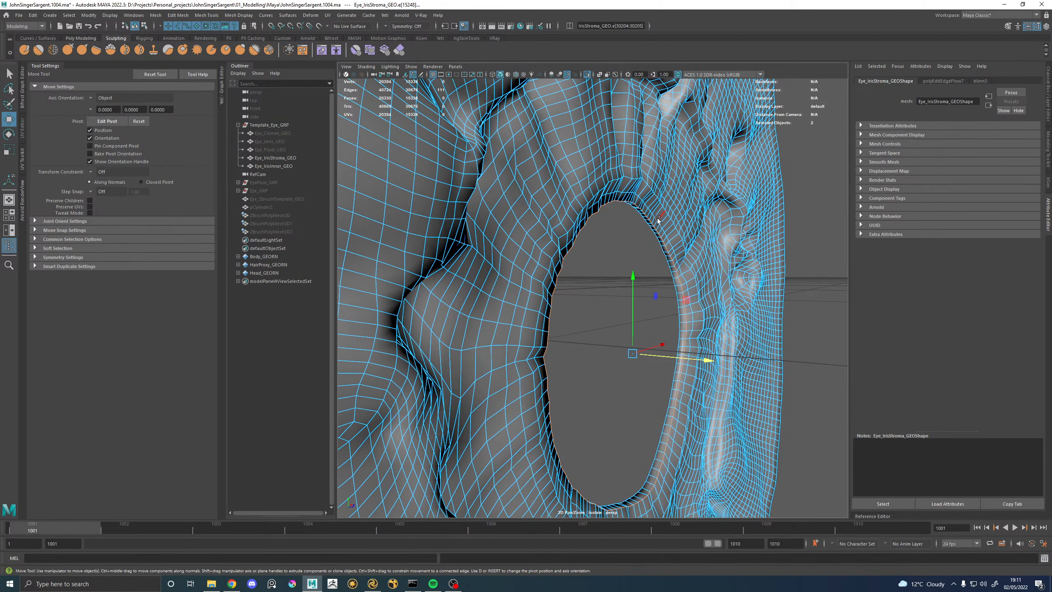
# Apply Edit Edge Flow again to the stroma's pupil-rim edge loop and return to whole-object selection.
pyautogui.keyDown('shift'); pyautogui.rightClick(813, 247); pyautogui.keyUp('shift')
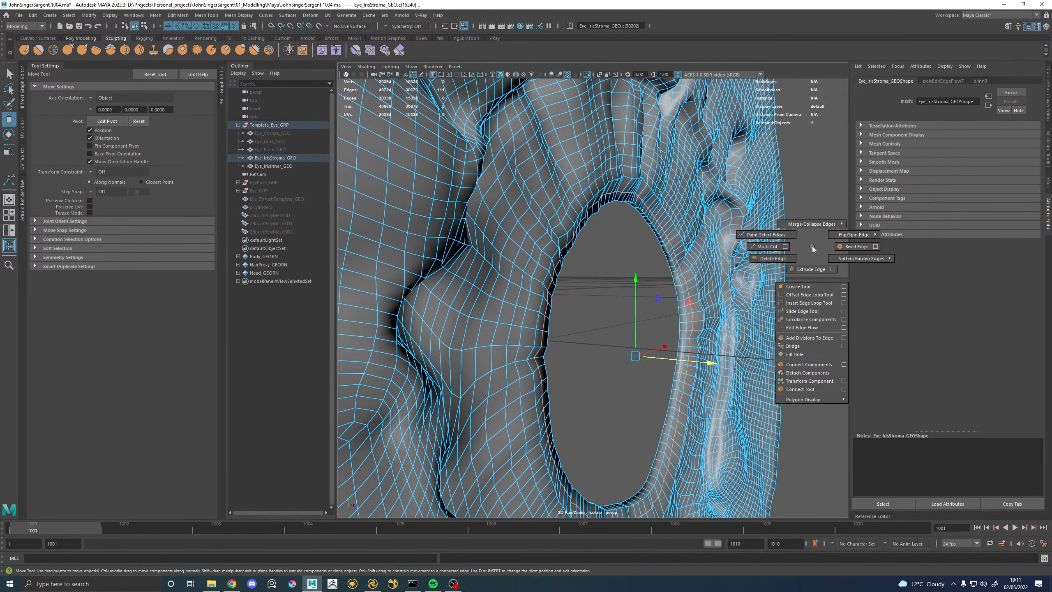
pyautogui.click(801, 328)
pyautogui.keyDown('alt'); pyautogui.moveTo(663, 217); pyautogui.dragTo(604, 214); pyautogui.keyUp('alt')
pyautogui.moveTo(605, 213); pyautogui.dragTo(644, 172, button='right')
pyautogui.press('q')
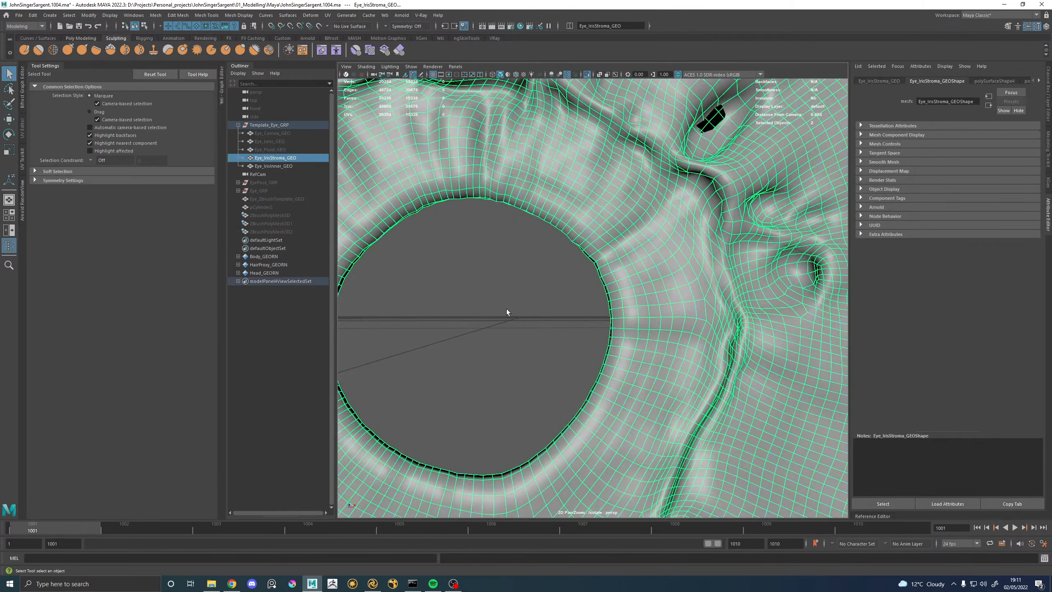
pyautogui.click(505, 309)
pyautogui.scroll(-6, 569, 348)
pyautogui.moveTo(570, 349)
pyautogui.keyDown('alt'); pyautogui.mouseDown()
pyautogui.moveTo(539, 353)
pyautogui.moveTo(573, 344)
pyautogui.moveTo(555, 354)
pyautogui.moveTo(564, 352)
pyautogui.mouseUp(); pyautogui.keyUp('alt')
pyautogui.keyDown('alt'); pyautogui.moveTo(563, 353); pyautogui.dragTo(600, 361, button='middle'); pyautogui.keyUp('alt')
pyautogui.click(617, 238)
# Try to close the dark hole in the stroma's recess by moving its vertices with soft selection.
pyautogui.scroll(10, 630, 268)
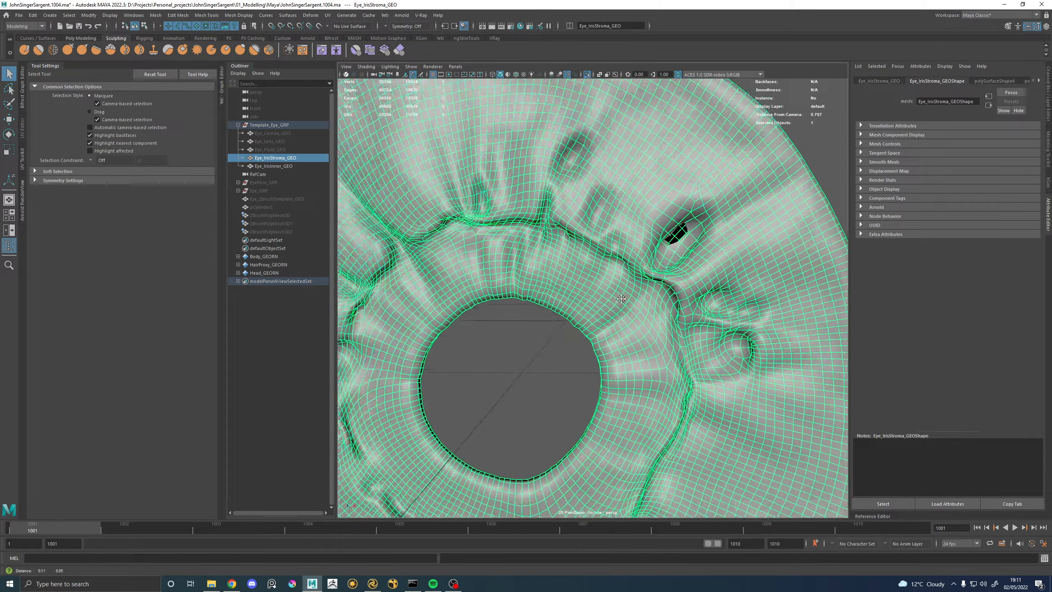
pyautogui.scroll(-5, 632, 253)
pyautogui.scroll(7, 633, 242)
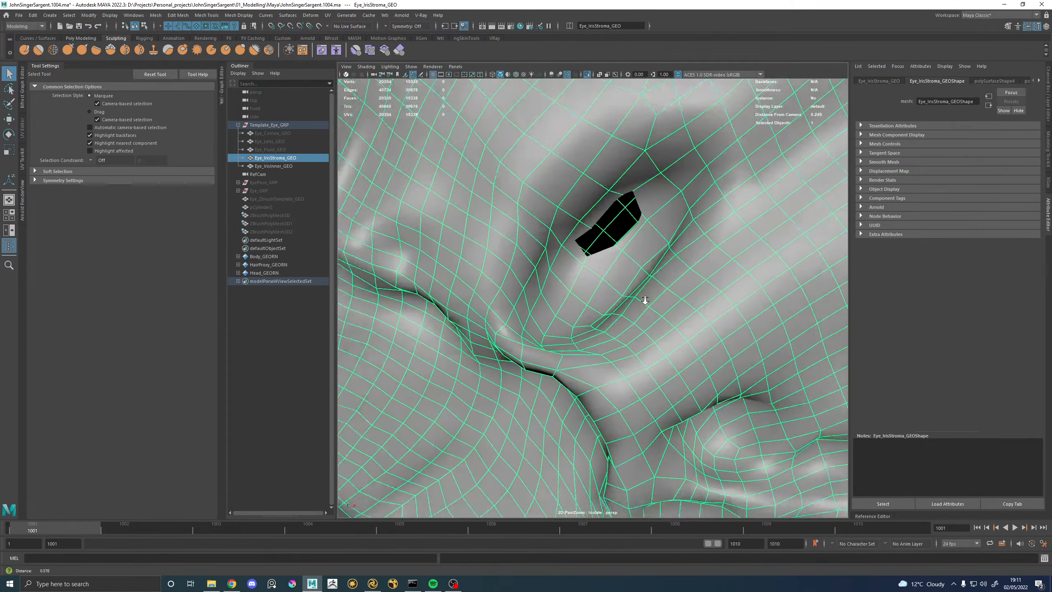
pyautogui.rightClick(636, 240)
pyautogui.click(609, 243)
pyautogui.click(605, 224)
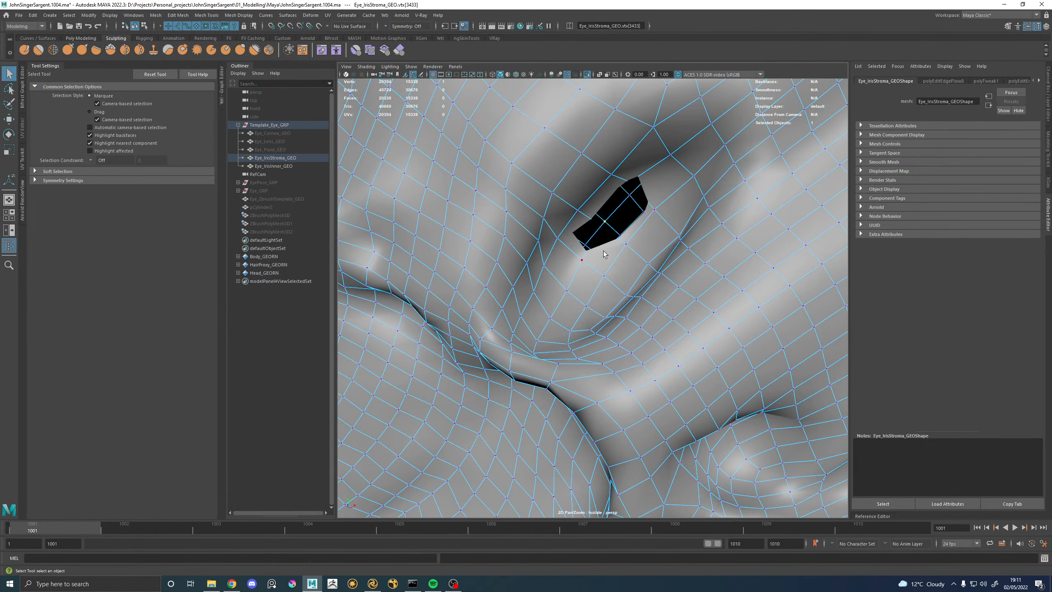
pyautogui.press('w')
pyautogui.moveTo(667, 260); pyautogui.dragTo(656, 259, button='middle')
pyautogui.press('b')
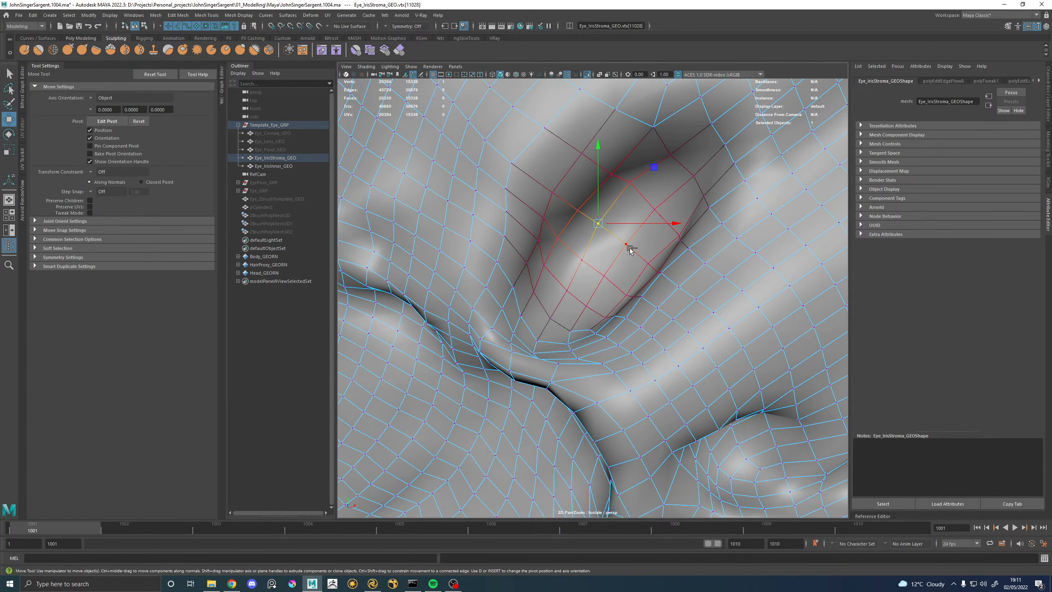
pyautogui.click(621, 254)
pyautogui.keyDown('alt'); pyautogui.moveTo(621, 252); pyautogui.dragTo(621, 285); pyautogui.keyUp('alt')
pyautogui.moveTo(591, 244); pyautogui.dragTo(595, 243)
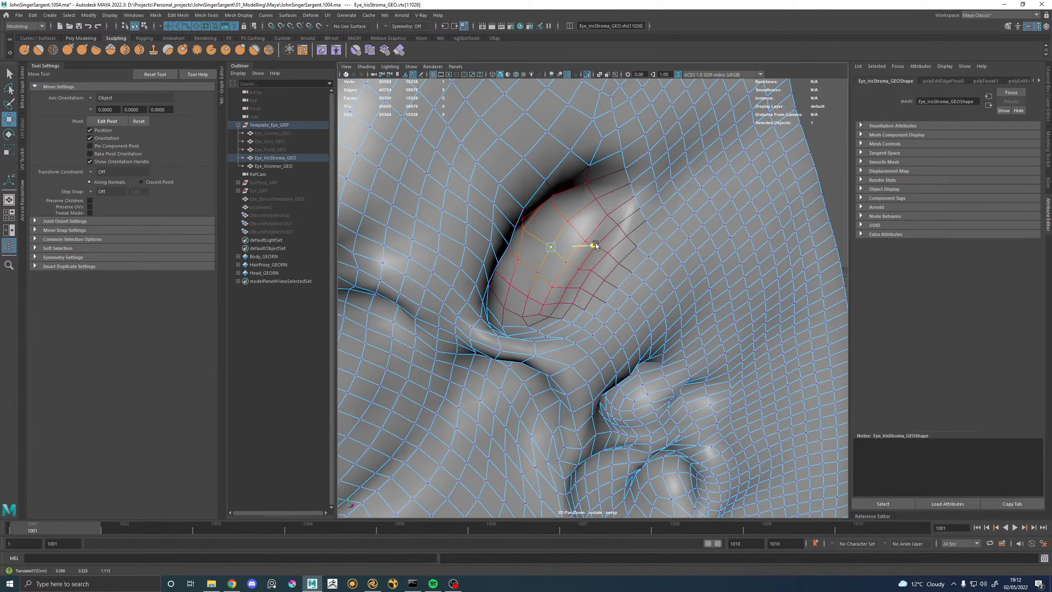
# Return to whole-object selection and examine the stroma's surface from the front and back.
pyautogui.moveTo(533, 280); pyautogui.dragTo(578, 239, button='right')
pyautogui.scroll(-8, 579, 239)
pyautogui.keyDown('alt'); pyautogui.moveTo(616, 303); pyautogui.dragTo(672, 309); pyautogui.keyUp('alt')
pyautogui.click(489, 348)
pyautogui.press('f')
pyautogui.click(694, 215)
pyautogui.keyDown('alt'); pyautogui.moveTo(694, 216); pyautogui.dragTo(662, 269, button='middle'); pyautogui.keyUp('alt')
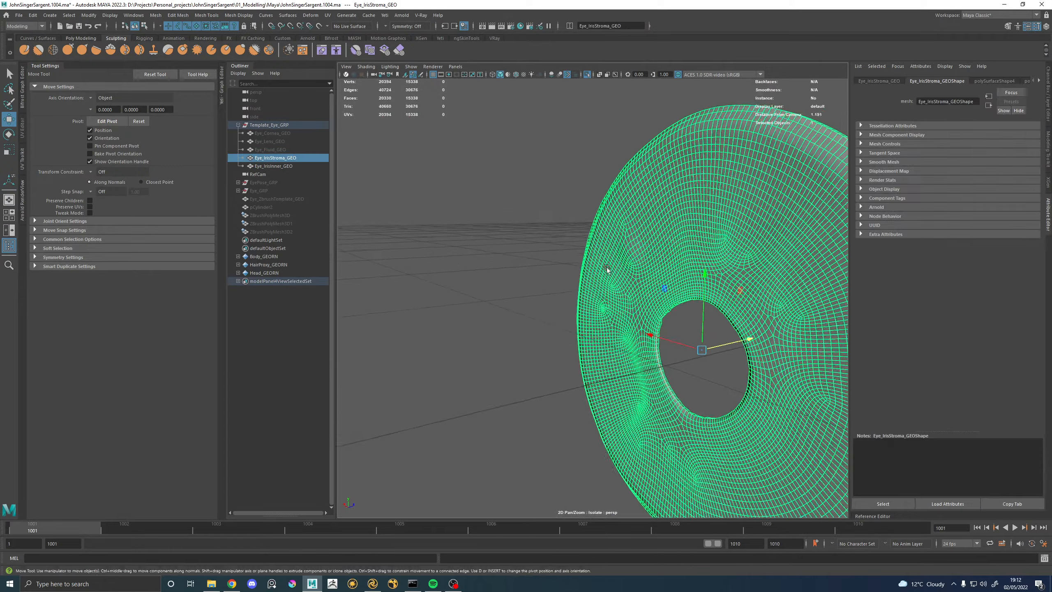
pyautogui.keyDown('alt'); pyautogui.moveTo(662, 269); pyautogui.dragTo(696, 298, button='right'); pyautogui.keyUp('alt')
pyautogui.keyDown('alt'); pyautogui.moveTo(696, 299); pyautogui.dragTo(618, 312); pyautogui.keyUp('alt')
# Undo the vertex moves made at the hole in the stroma's recess.
pyautogui.hotkey('ctrl', 'z')
pyautogui.hotkey('ctrl', 'z')
pyautogui.hotkey('ctrl', 'z')
pyautogui.hotkey('ctrl', 'z')
pyautogui.hotkey('ctrl', 'z')
pyautogui.hotkey('ctrl', 'z')
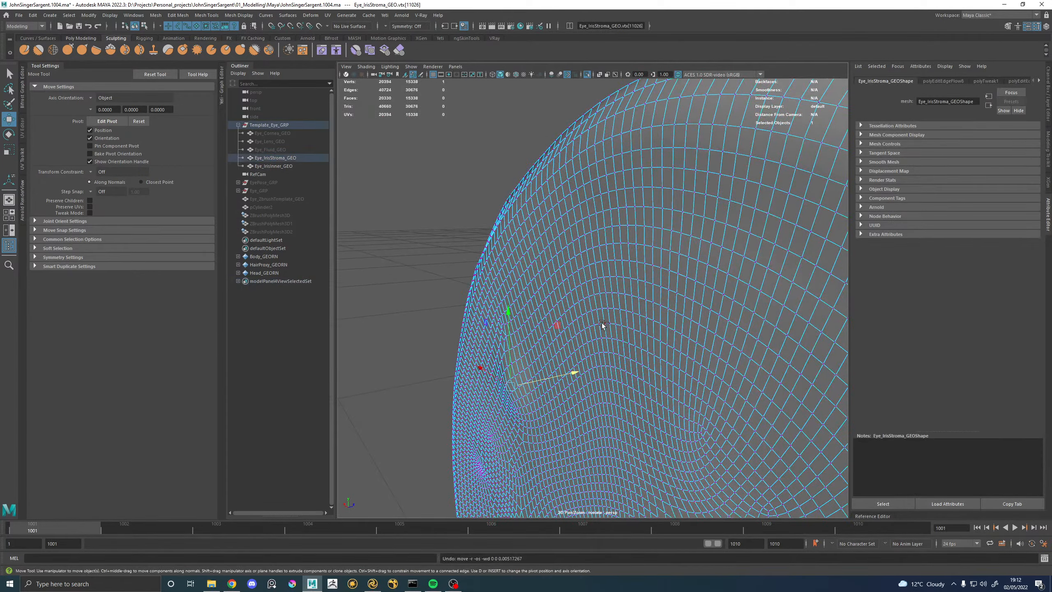
# Adjust the edge at the dark hole on the back of the stroma to close it, then return to whole-object selection.
pyautogui.keyDown('alt'); pyautogui.moveTo(531, 375); pyautogui.dragTo(584, 304, button='middle'); pyautogui.keyUp('alt')
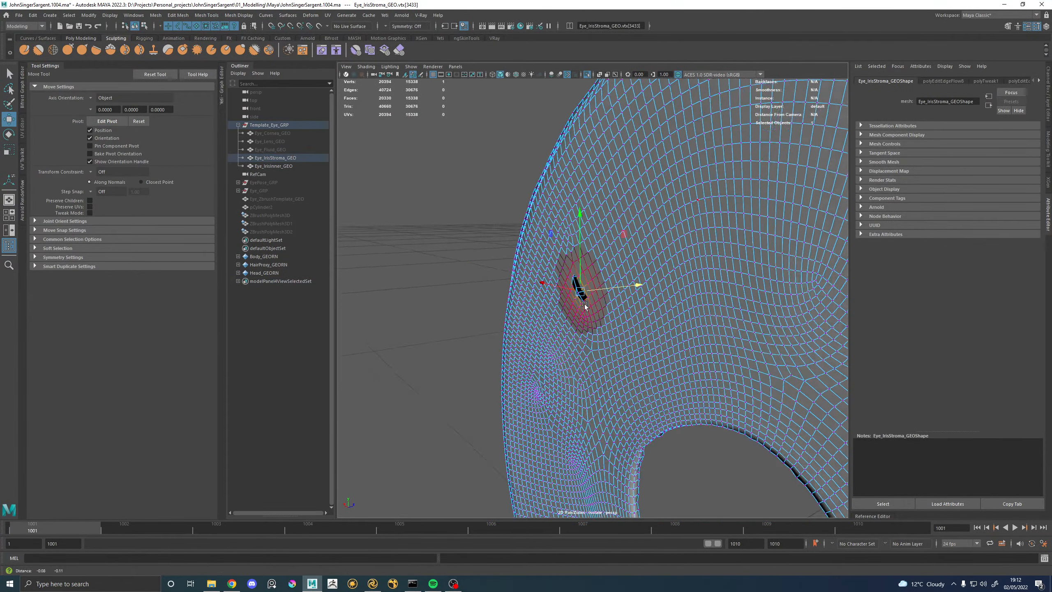
pyautogui.keyDown('alt'); pyautogui.moveTo(584, 304); pyautogui.dragTo(656, 362, button='right'); pyautogui.keyUp('alt')
pyautogui.moveTo(568, 193); pyautogui.dragTo(568, 171, button='right')
pyautogui.click(568, 172)
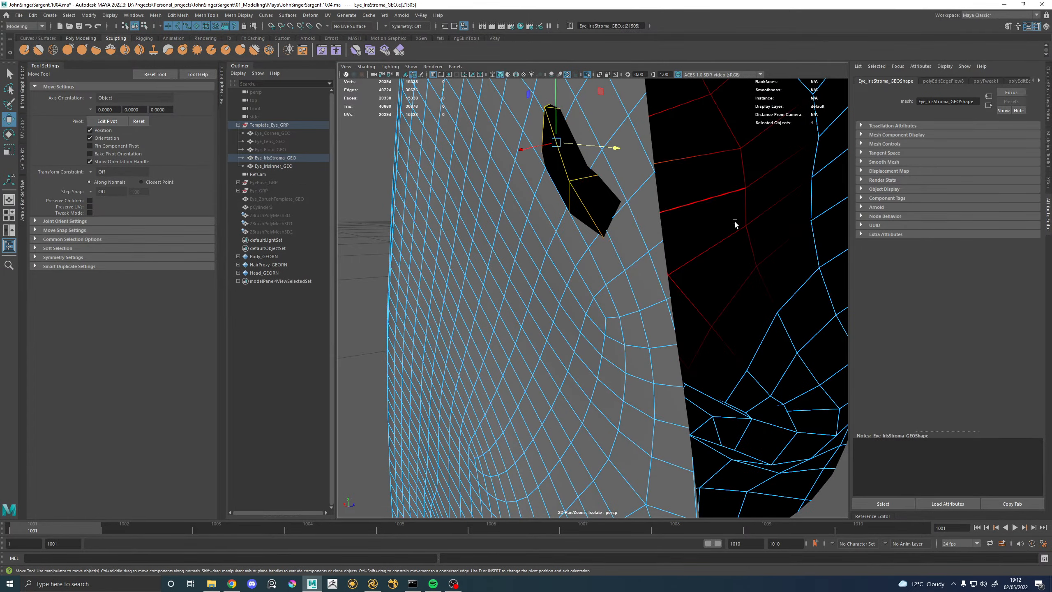
pyautogui.keyDown('alt'); pyautogui.moveTo(735, 222); pyautogui.dragTo(689, 222, button='right'); pyautogui.keyUp('alt')
pyautogui.keyDown('alt'); pyautogui.moveTo(689, 223); pyautogui.dragTo(606, 258); pyautogui.keyUp('alt')
pyautogui.keyDown('alt'); pyautogui.moveTo(606, 258); pyautogui.dragTo(728, 307, button='right'); pyautogui.keyUp('alt')
pyautogui.keyDown('alt'); pyautogui.moveTo(727, 306); pyautogui.dragTo(555, 296, button='middle'); pyautogui.keyUp('alt')
pyautogui.keyDown('alt'); pyautogui.moveTo(555, 296); pyautogui.dragTo(579, 319, button='right'); pyautogui.keyUp('alt')
pyautogui.keyDown('alt'); pyautogui.moveTo(578, 319); pyautogui.dragTo(512, 292); pyautogui.keyUp('alt')
pyautogui.moveTo(512, 292); pyautogui.dragTo(559, 249, button='right')
# Deselect the stroma and turn off isolation to compare its pupil rim with the inner iris ring.
pyautogui.keyDown('alt'); pyautogui.moveTo(713, 228); pyautogui.dragTo(653, 227, button='right'); pyautogui.keyUp('alt')
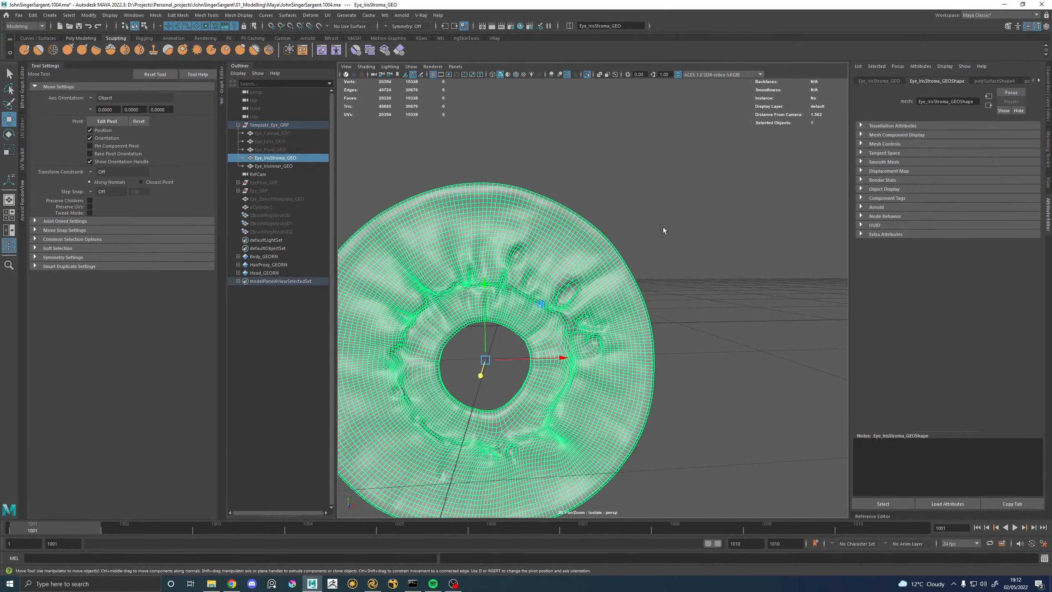
pyautogui.click(653, 227)
pyautogui.keyDown('alt'); pyautogui.moveTo(593, 301); pyautogui.dragTo(582, 299); pyautogui.keyUp('alt')
pyautogui.keyDown('alt'); pyautogui.moveTo(470, 366); pyautogui.dragTo(644, 280); pyautogui.keyUp('alt')
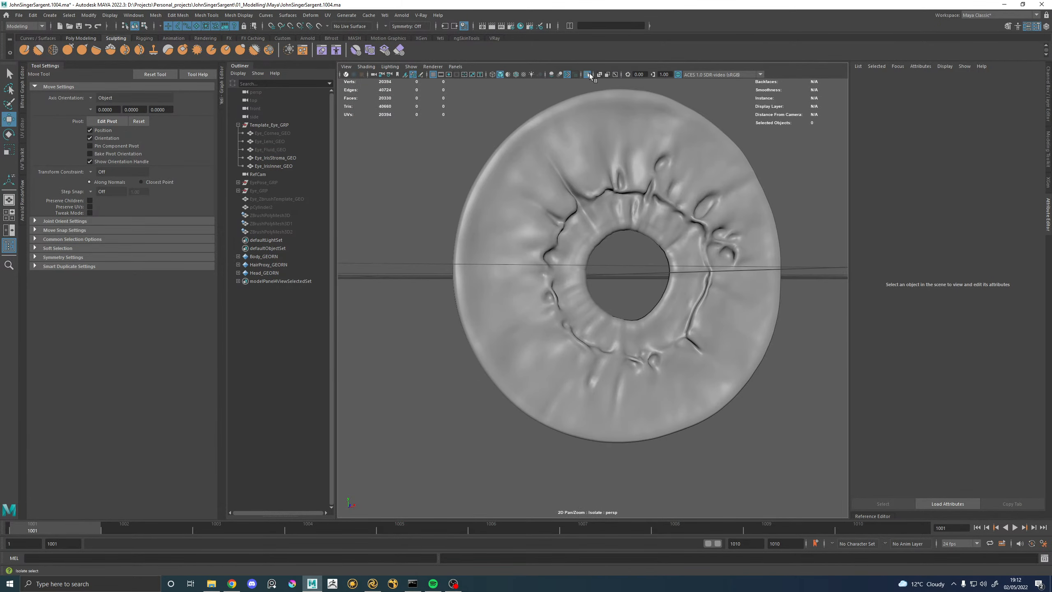
pyautogui.click(589, 73)
pyautogui.keyDown('alt'); pyautogui.moveTo(740, 248); pyautogui.dragTo(712, 253); pyautogui.keyUp('alt')
pyautogui.keyDown('alt'); pyautogui.moveTo(596, 214); pyautogui.dragTo(574, 233, button='middle'); pyautogui.keyUp('alt')
pyautogui.keyDown('alt'); pyautogui.moveTo(574, 234); pyautogui.dragTo(696, 207, button='right'); pyautogui.keyUp('alt')
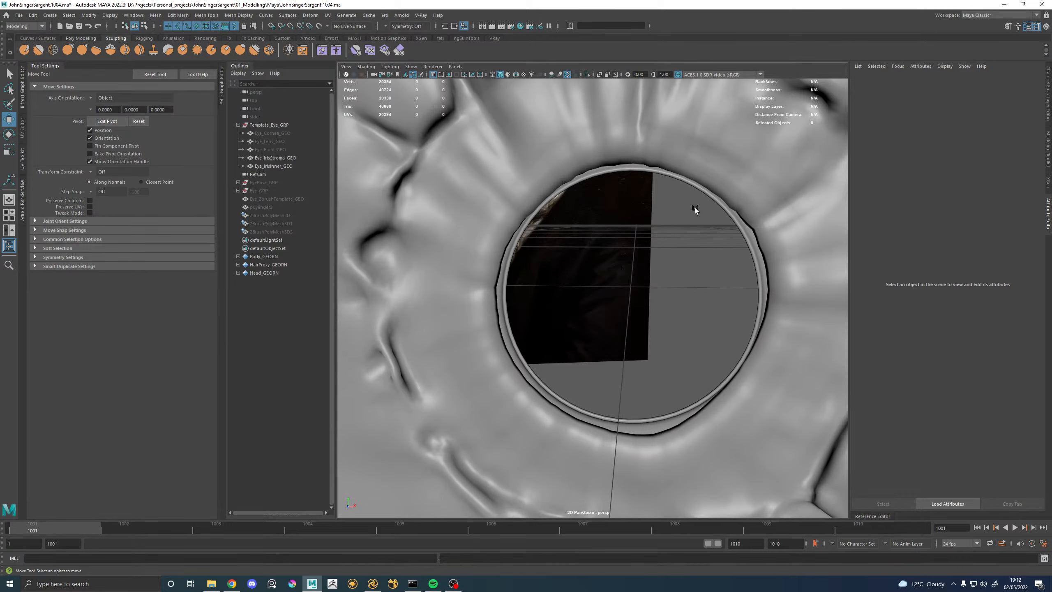
pyautogui.keyDown('alt'); pyautogui.moveTo(696, 207); pyautogui.dragTo(605, 163); pyautogui.keyUp('alt')
# Select the faces along the stroma's upper pupil rim, widen the soft-selection falloff and move them against the inner iris ring.
pyautogui.click(604, 163)
pyautogui.moveTo(596, 152); pyautogui.dragTo(597, 172, button='right')
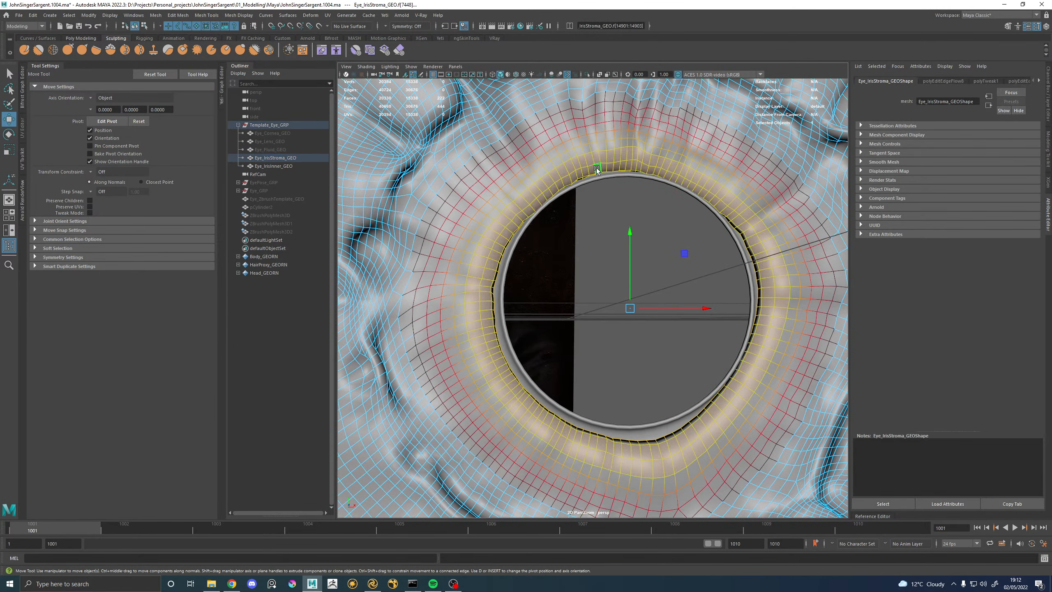
pyautogui.click(605, 173)
pyautogui.press('q')
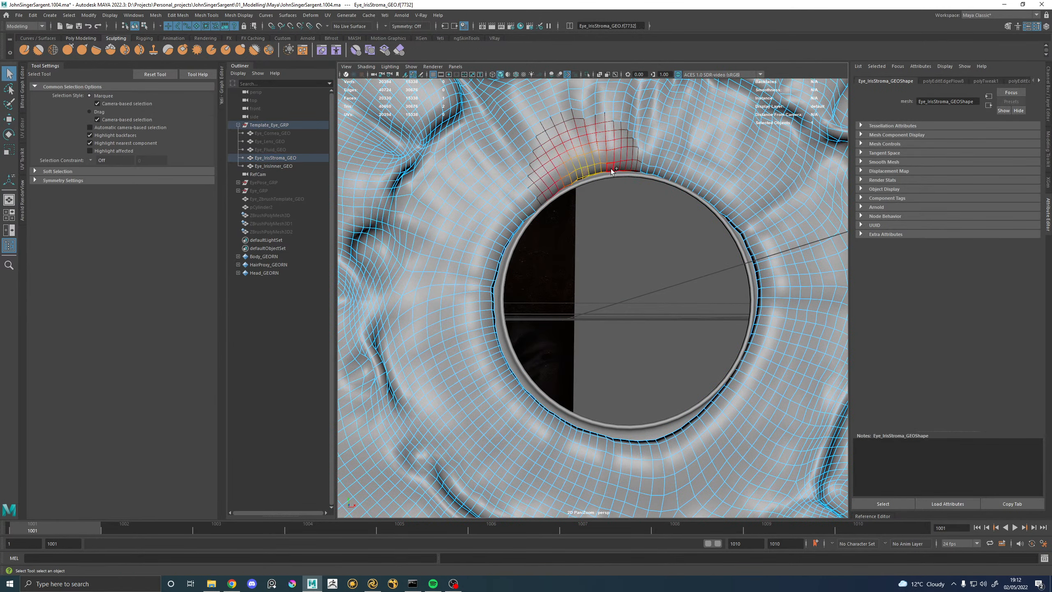
pyautogui.keyDown('shift'); pyautogui.click(621, 167); pyautogui.keyUp('shift')
pyautogui.press('b')
pyautogui.moveTo(605, 176); pyautogui.dragTo(665, 253)
pyautogui.press('w')
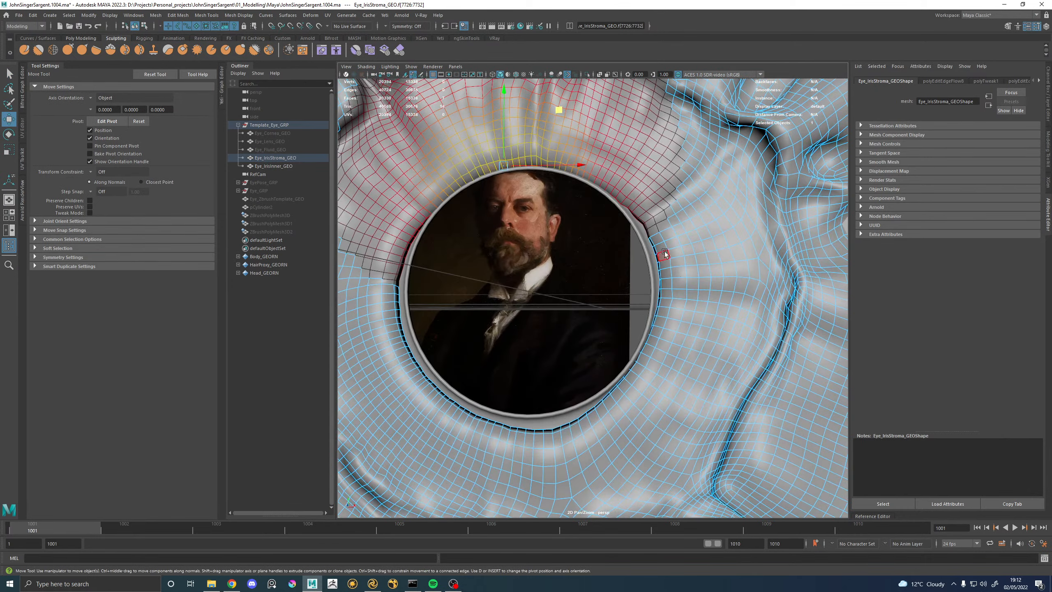
# Select the faces on the right side of the stroma's pupil rim and move them inward to the inner iris ring.
pyautogui.click(662, 254)
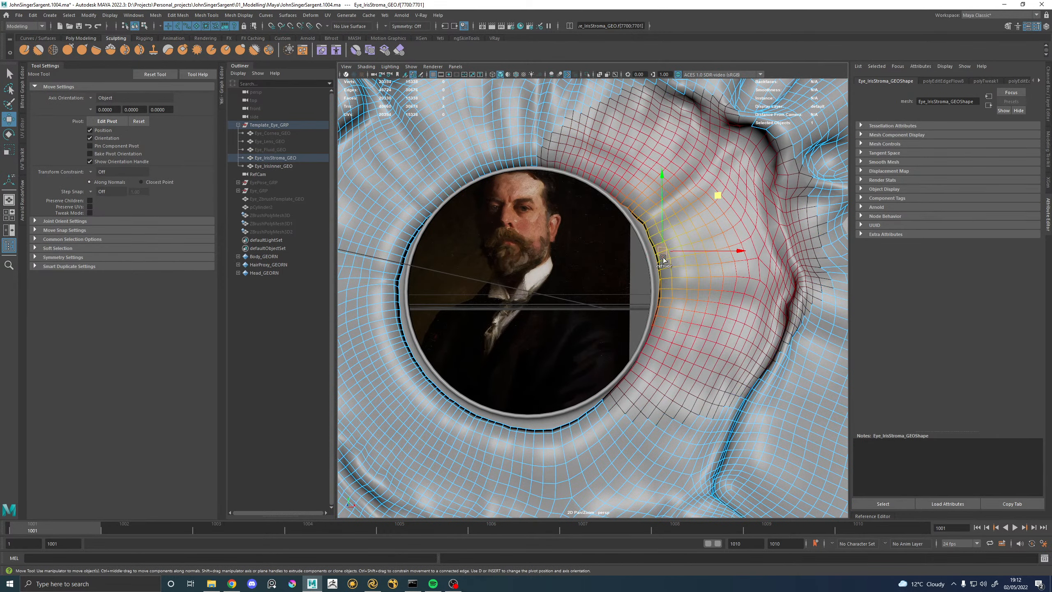
pyautogui.click(666, 264)
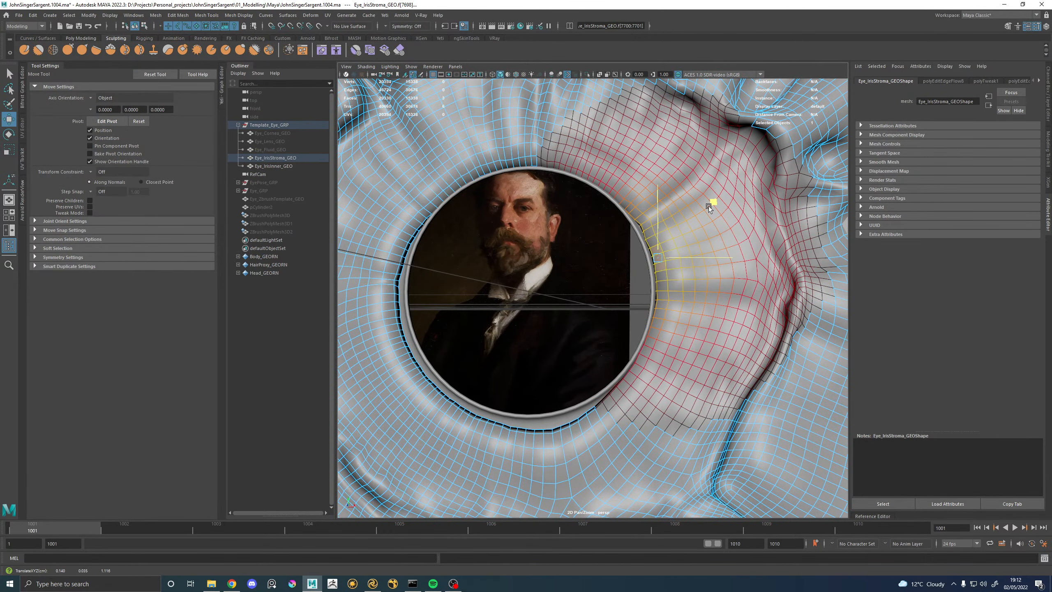
pyautogui.keyDown('alt'); pyautogui.moveTo(641, 306); pyautogui.dragTo(651, 289); pyautogui.keyUp('alt')
# Select the faces on the lower side of the stroma's pupil rim and move them up toward the inner iris ring.
pyautogui.click(614, 325)
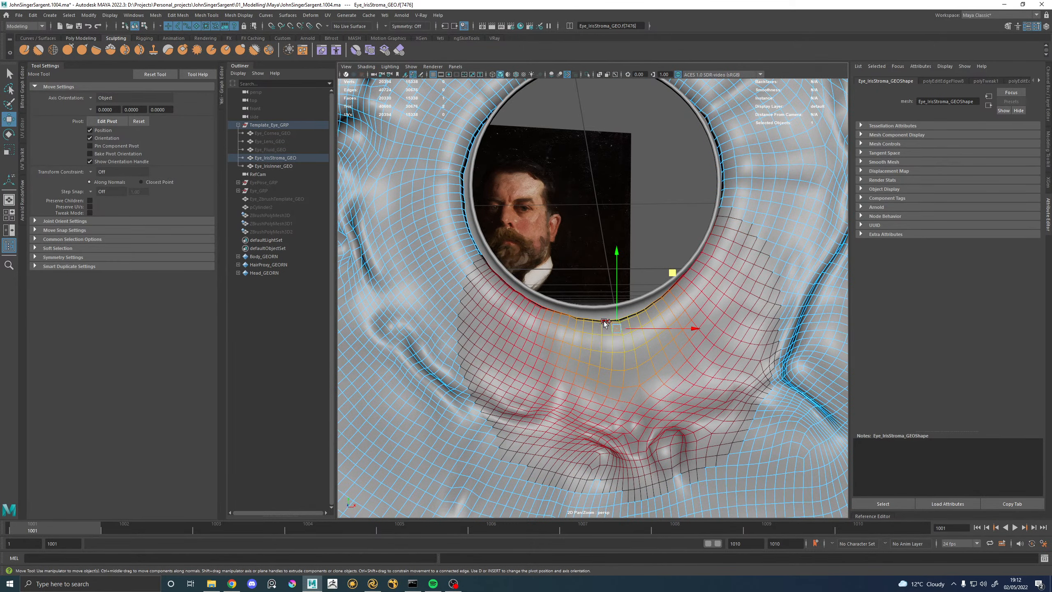
pyautogui.keyDown('shift'); pyautogui.click(599, 328); pyautogui.keyUp('shift')
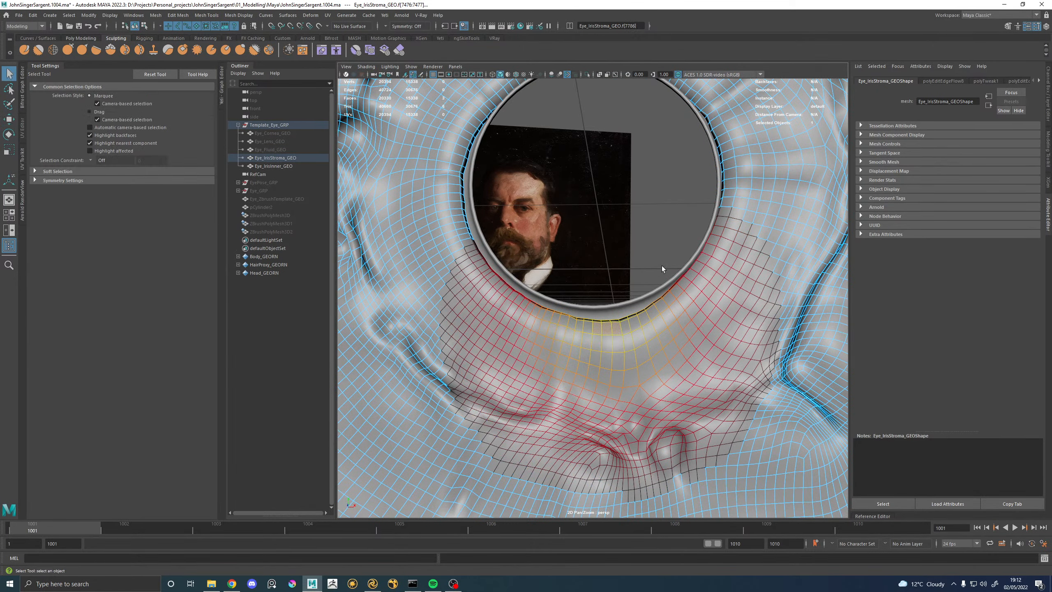
pyautogui.moveTo(665, 275); pyautogui.dragTo(664, 267)
pyautogui.keyDown('alt'); pyautogui.moveTo(598, 294); pyautogui.dragTo(656, 345, button='middle'); pyautogui.keyUp('alt')
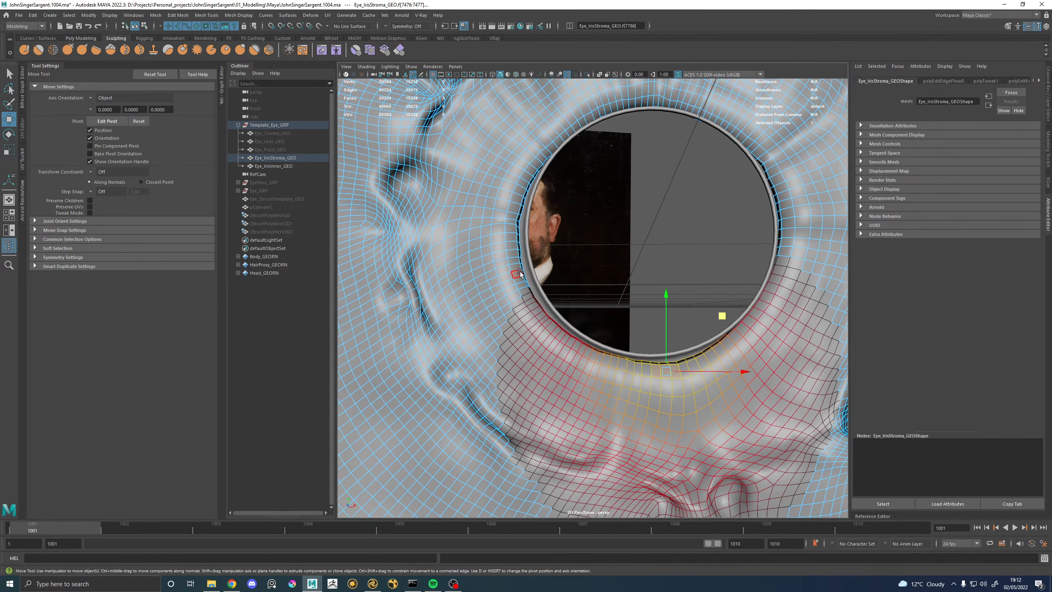
# Select the faces on the left side of the stroma's pupil rim and shift them slightly toward the inner iris ring.
pyautogui.click(520, 273)
pyautogui.press('q')
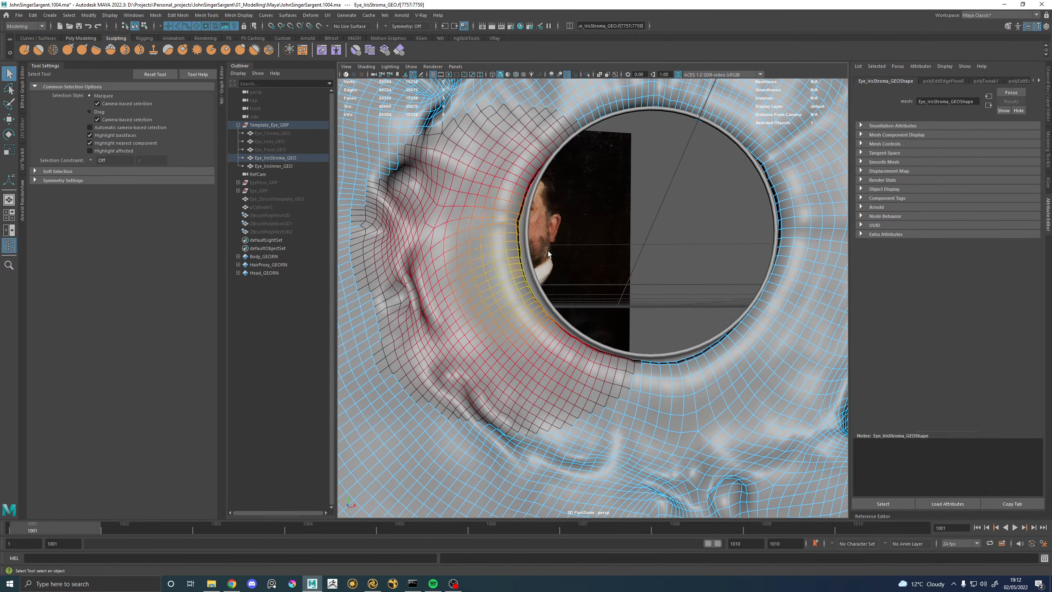
pyautogui.press('w')
pyautogui.moveTo(571, 209); pyautogui.dragTo(574, 209, button='middle')
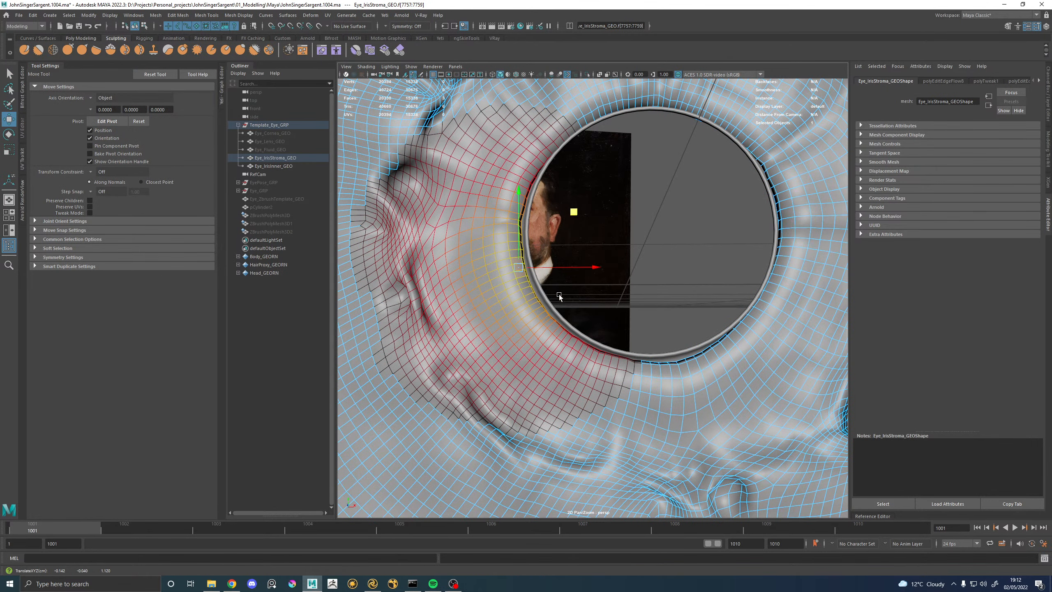
# Select a face on the left side of the inner iris ring and move it outward toward the stroma's rim.
pyautogui.click(551, 301)
pyautogui.rightClick(586, 265)
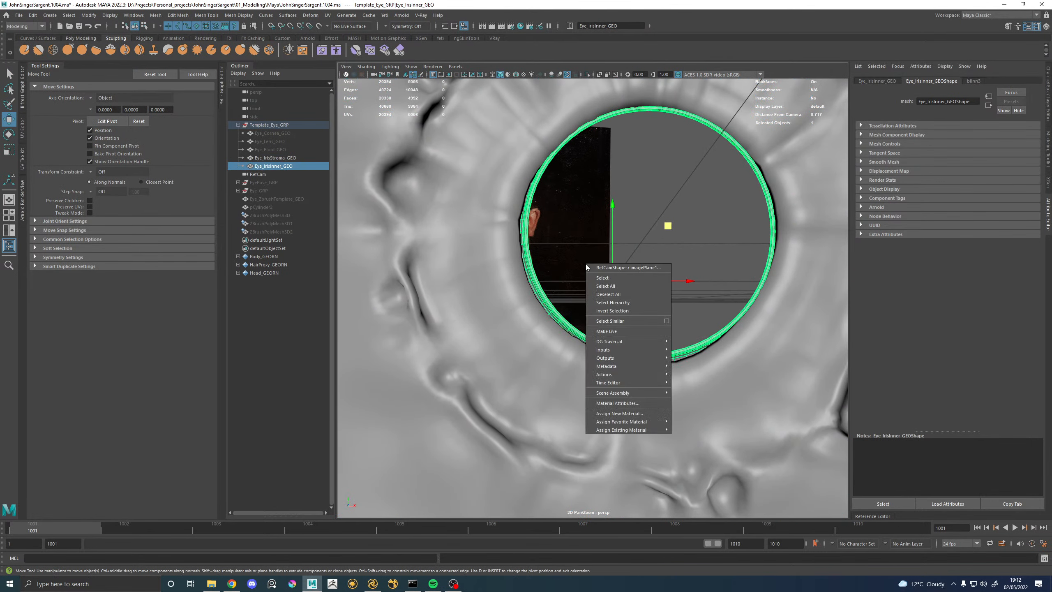
pyautogui.moveTo(598, 278); pyautogui.dragTo(533, 294, button='right')
pyautogui.press('q')
pyautogui.press('w')
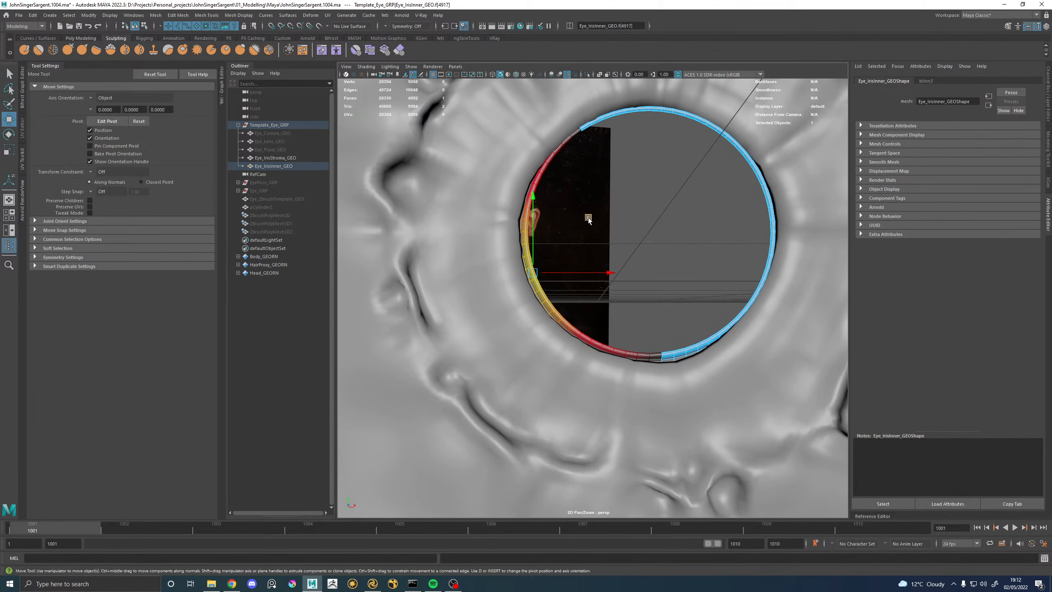
pyautogui.moveTo(589, 219); pyautogui.dragTo(585, 223, button='middle')
# Move the lower face of the inner iris ring slightly downward to meet the stroma's rim.
pyautogui.click(672, 352)
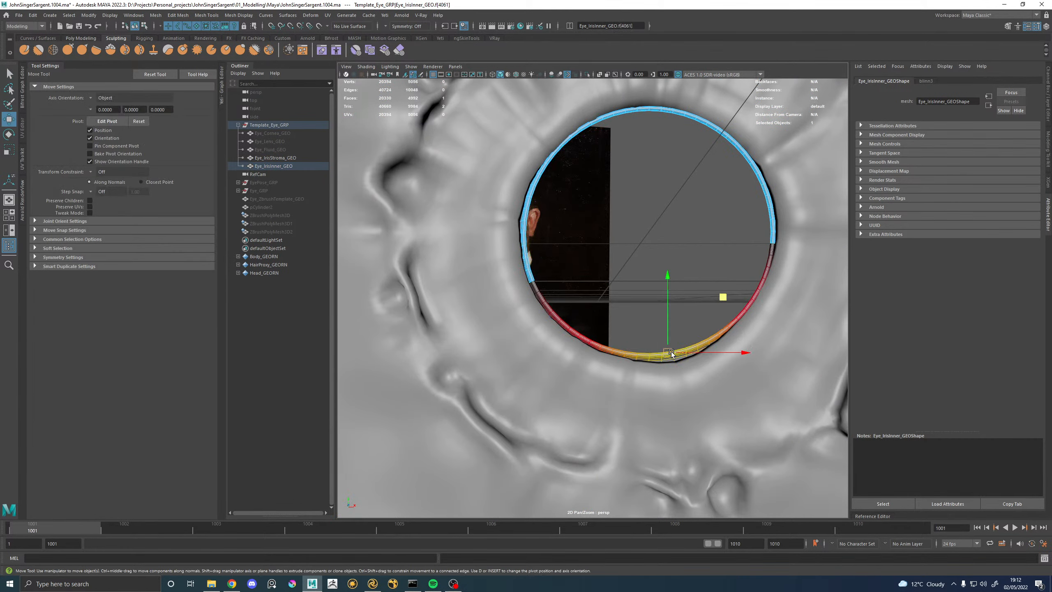
pyautogui.moveTo(720, 294); pyautogui.dragTo(722, 303)
pyautogui.keyDown('alt'); pyautogui.moveTo(712, 235); pyautogui.dragTo(686, 291, button='middle'); pyautogui.keyUp('alt')
# Move the upper-right and lower-right faces of the inner iris ring to follow the stroma's rim.
pyautogui.click(685, 292)
pyautogui.press('q')
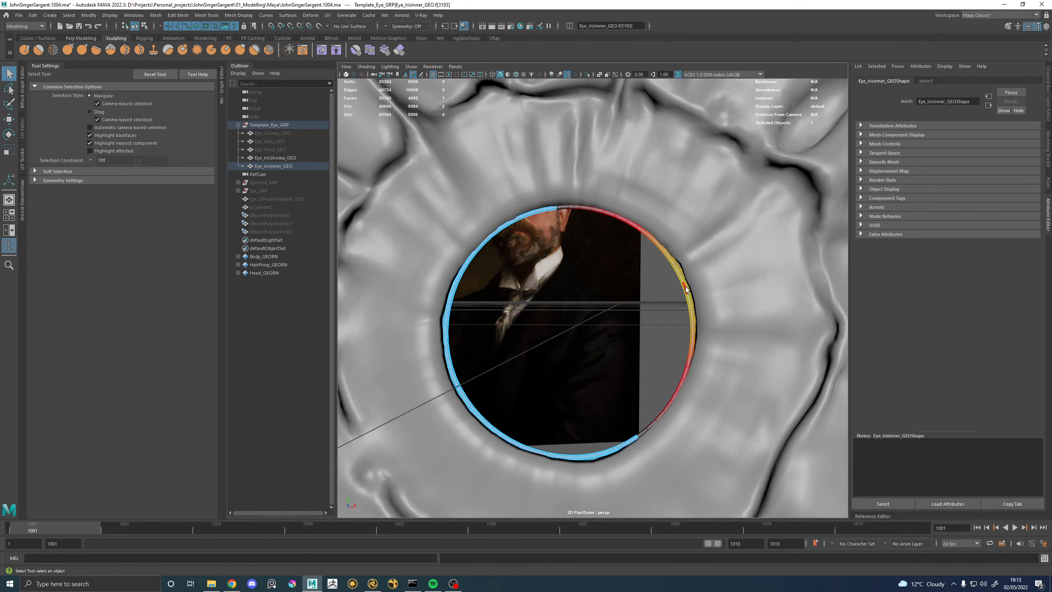
pyautogui.press('w')
pyautogui.click(671, 287)
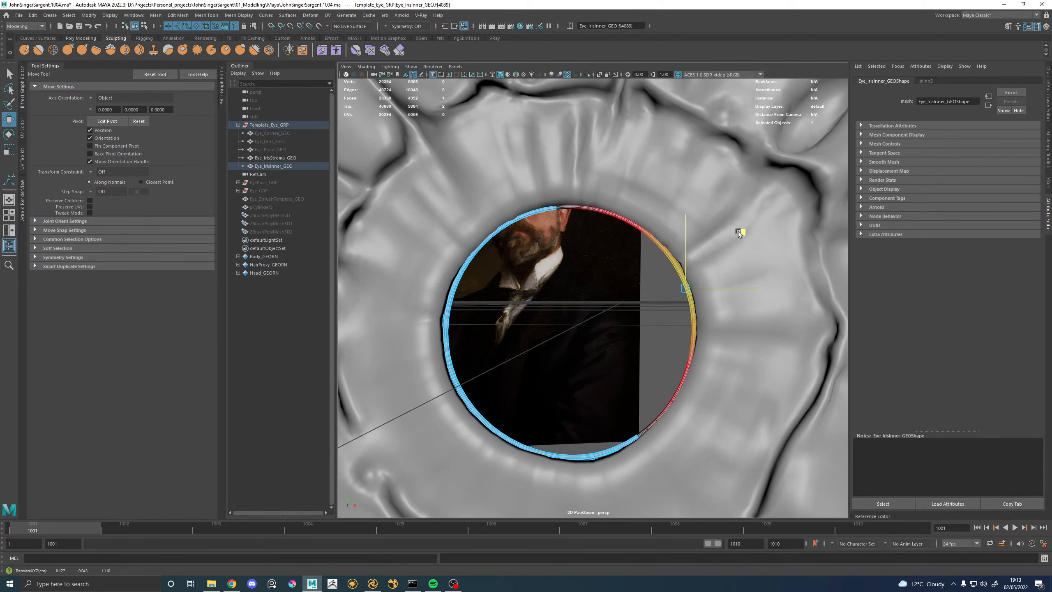
pyautogui.keyDown('alt'); pyautogui.moveTo(670, 287); pyautogui.dragTo(660, 395); pyautogui.keyUp('alt')
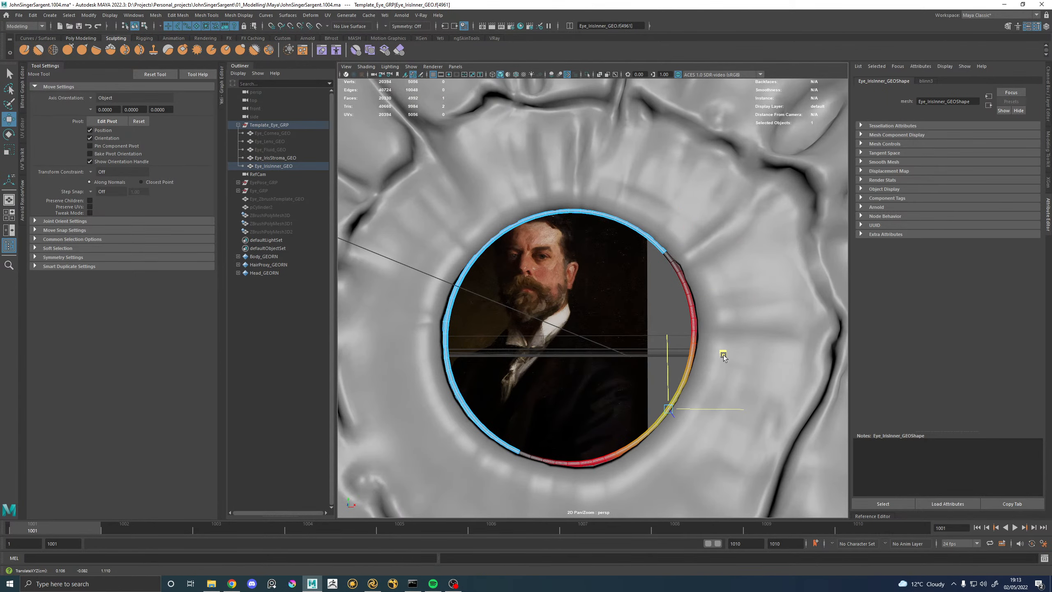
# Adjust the left and upper faces of the inner iris ring to fit the stroma's rim, then deselect the ring.
pyautogui.moveTo(728, 359)
pyautogui.keyDown('alt'); pyautogui.mouseDown(button='right')
pyautogui.moveTo(531, 347)
pyautogui.moveTo(640, 365)
pyautogui.mouseUp(button='right'); pyautogui.keyUp('alt')
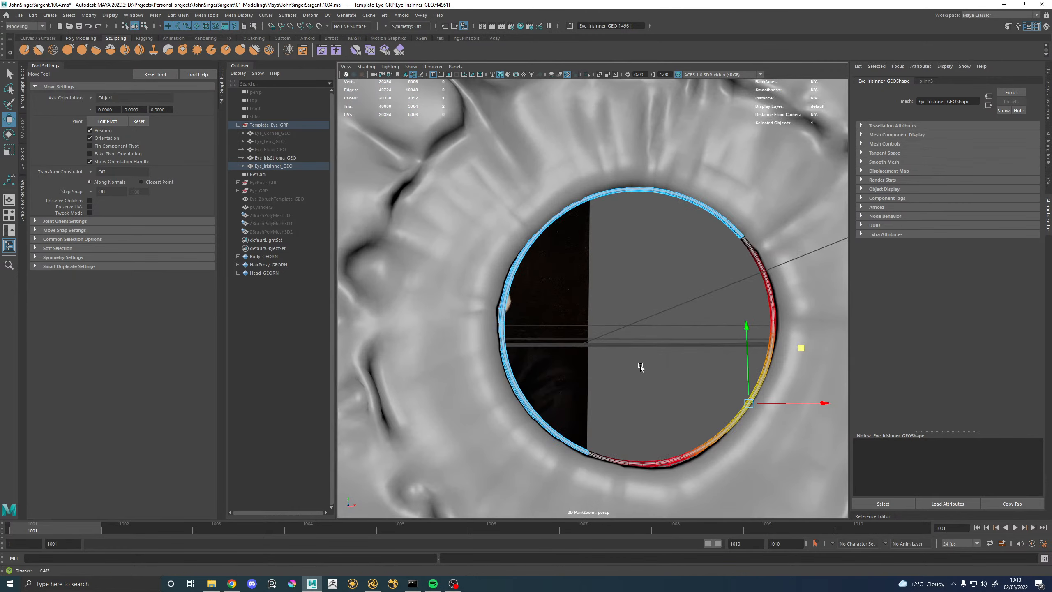
pyautogui.click(503, 307)
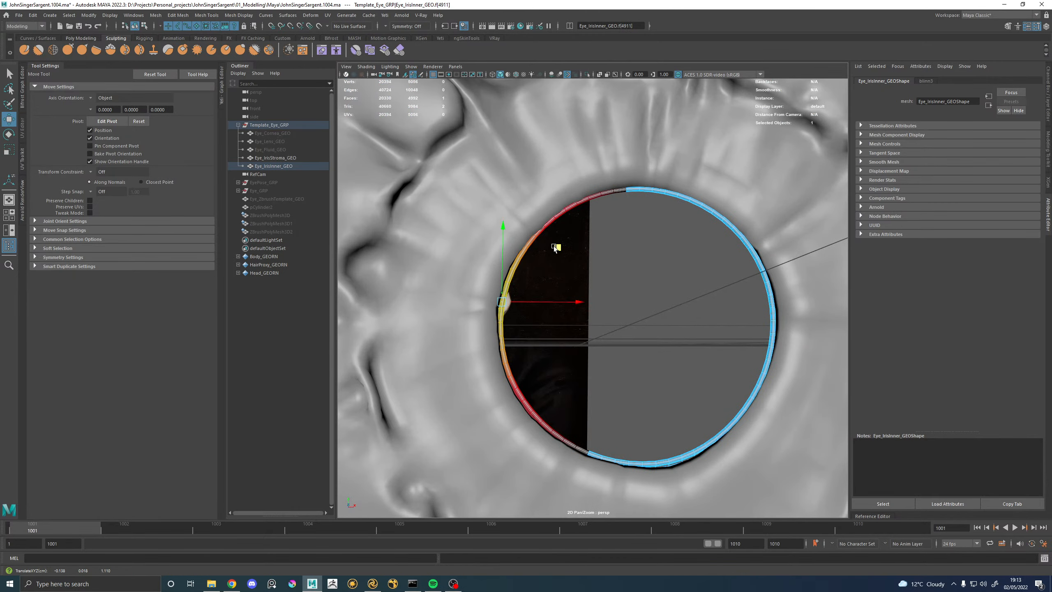
pyautogui.click(572, 213)
pyautogui.moveTo(615, 165); pyautogui.dragTo(614, 175, button='middle')
pyautogui.moveTo(636, 178); pyautogui.dragTo(639, 176, button='right')
pyautogui.click(640, 296)
# Select another face on the inner iris ring's lower side and move it to close the remaining gap to the stroma.
pyautogui.keyDown('alt'); pyautogui.moveTo(639, 296); pyautogui.dragTo(648, 346, button='right'); pyautogui.keyUp('alt')
pyautogui.keyDown('alt'); pyautogui.moveTo(648, 345); pyautogui.dragTo(651, 348); pyautogui.keyUp('alt')
pyautogui.keyDown('alt'); pyautogui.moveTo(651, 348); pyautogui.dragTo(820, 448, button='right'); pyautogui.keyUp('alt')
pyautogui.keyDown('alt'); pyautogui.moveTo(638, 396); pyautogui.dragTo(610, 367, button='middle'); pyautogui.keyUp('alt')
pyautogui.keyDown('alt'); pyautogui.moveTo(610, 366); pyautogui.dragTo(648, 413, button='right'); pyautogui.keyUp('alt')
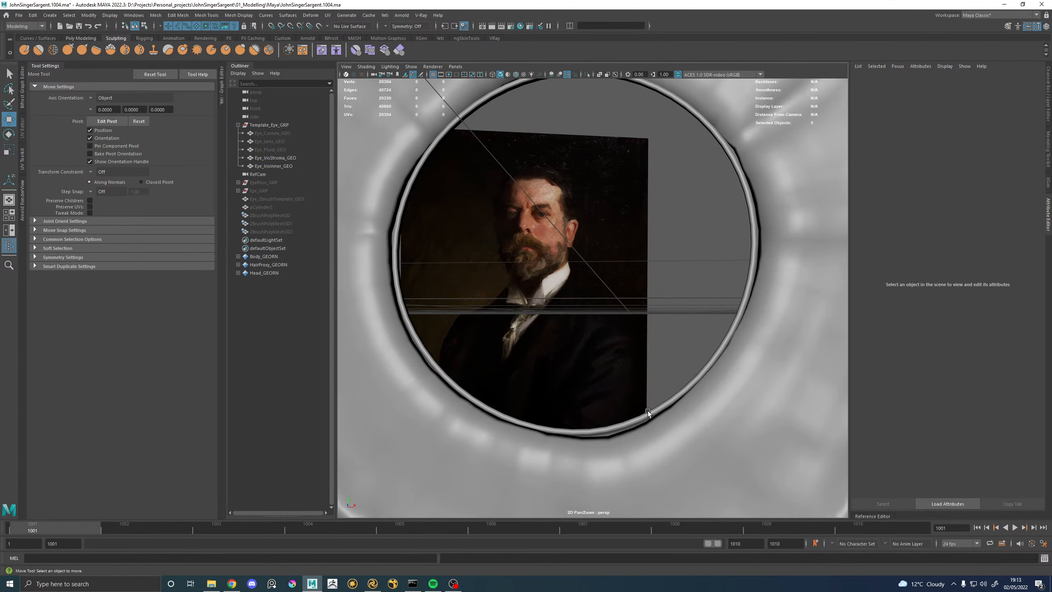
pyautogui.keyDown('alt'); pyautogui.moveTo(648, 413); pyautogui.dragTo(661, 351, button='middle'); pyautogui.keyUp('alt')
pyautogui.click(656, 301)
pyautogui.moveTo(656, 302); pyautogui.dragTo(656, 323, button='right')
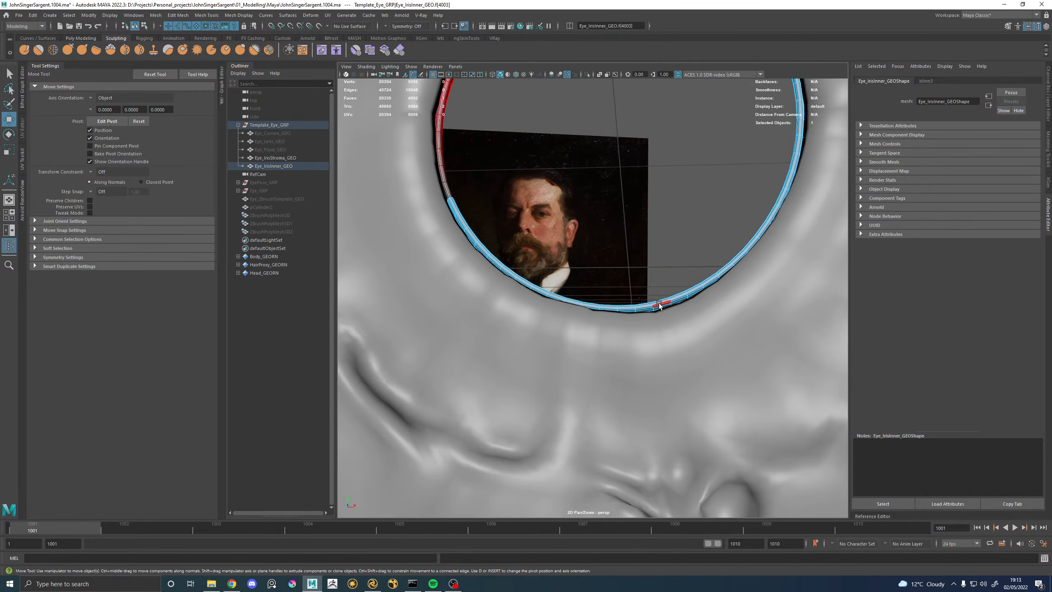
pyautogui.click(661, 303)
pyautogui.moveTo(707, 253); pyautogui.dragTo(722, 254)
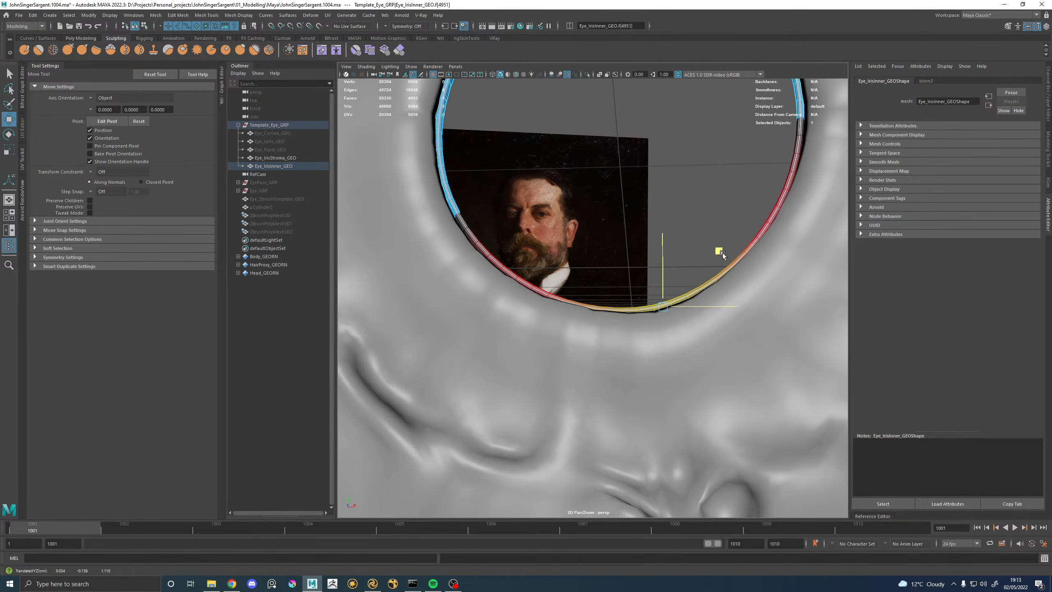
# Undo the last face move on the inner iris ring and adjust its bottom face instead with a smaller soft selection radius.
pyautogui.hotkey('ctrl', 'z')
pyautogui.moveTo(617, 269); pyautogui.dragTo(746, 274)
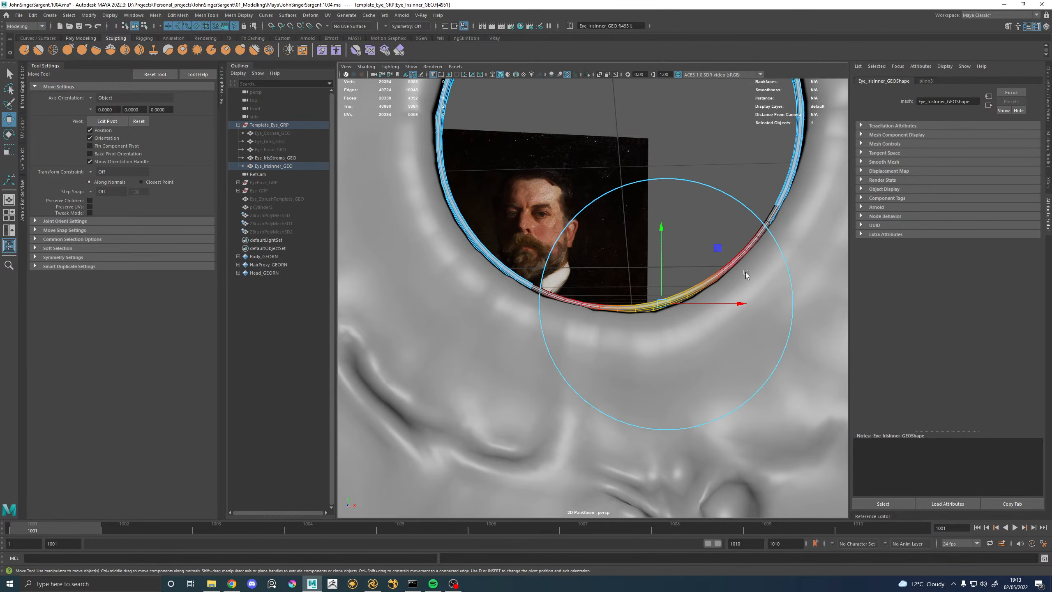
pyautogui.click(605, 308)
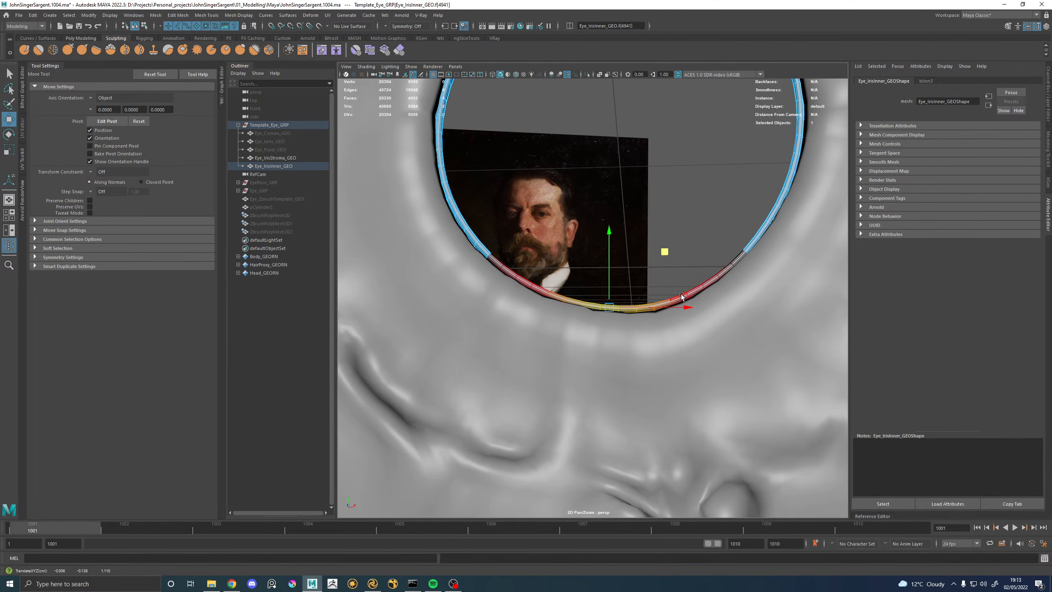
pyautogui.press('F8')
pyautogui.click(719, 242)
# Inspect the stroma's outer border by selecting its face loop, then return to object mode.
pyautogui.moveTo(719, 241)
pyautogui.keyDown('alt'); pyautogui.mouseDown()
pyautogui.moveTo(676, 262)
pyautogui.moveTo(648, 298)
pyautogui.moveTo(637, 291)
pyautogui.moveTo(592, 308)
pyautogui.moveTo(612, 255)
pyautogui.moveTo(550, 327)
pyautogui.moveTo(659, 326)
pyautogui.moveTo(579, 266)
pyautogui.mouseUp(); pyautogui.keyUp('alt')
pyautogui.scroll(5, 562, 319)
pyautogui.click(549, 324)
pyautogui.scroll(3, 580, 265)
pyautogui.moveTo(630, 223); pyautogui.dragTo(630, 247, button='right')
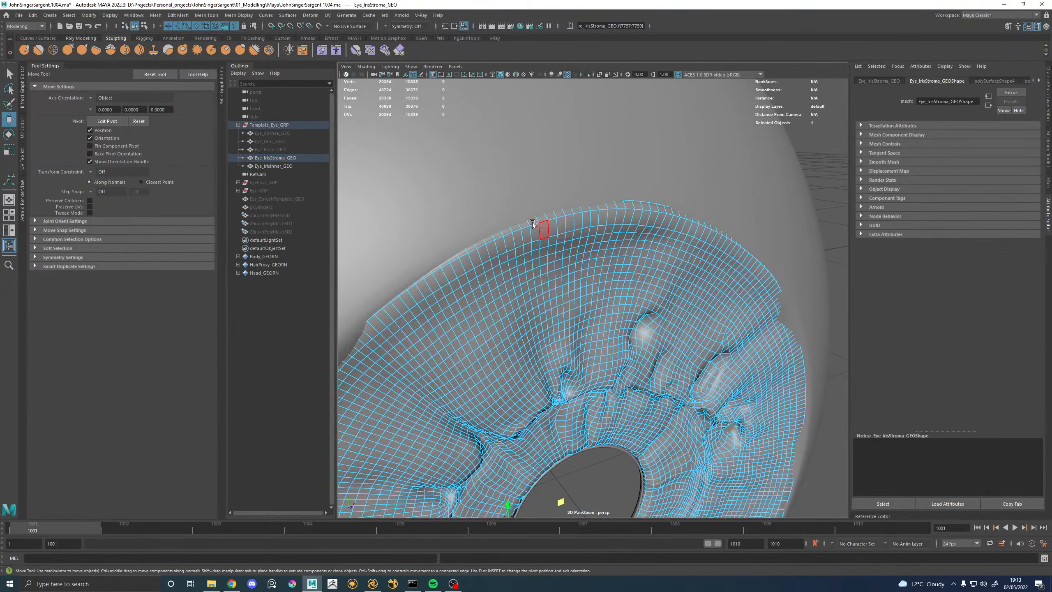
pyautogui.click(528, 230)
pyautogui.keyDown('shift'); pyautogui.doubleClick(654, 216); pyautogui.keyUp('shift')
pyautogui.keyDown('alt'); pyautogui.moveTo(655, 218); pyautogui.dragTo(636, 260); pyautogui.keyUp('alt')
pyautogui.press('F8')
pyautogui.scroll(-7, 663, 279)
# Show the hidden cornea Eye_Cornea_GEO again around the iris layers.
pyautogui.click(707, 308)
pyautogui.keyDown('alt'); pyautogui.moveTo(604, 336); pyautogui.dragTo(611, 293); pyautogui.keyUp('alt')
pyautogui.click(611, 293)
pyautogui.click(740, 204)
pyautogui.click(490, 209)
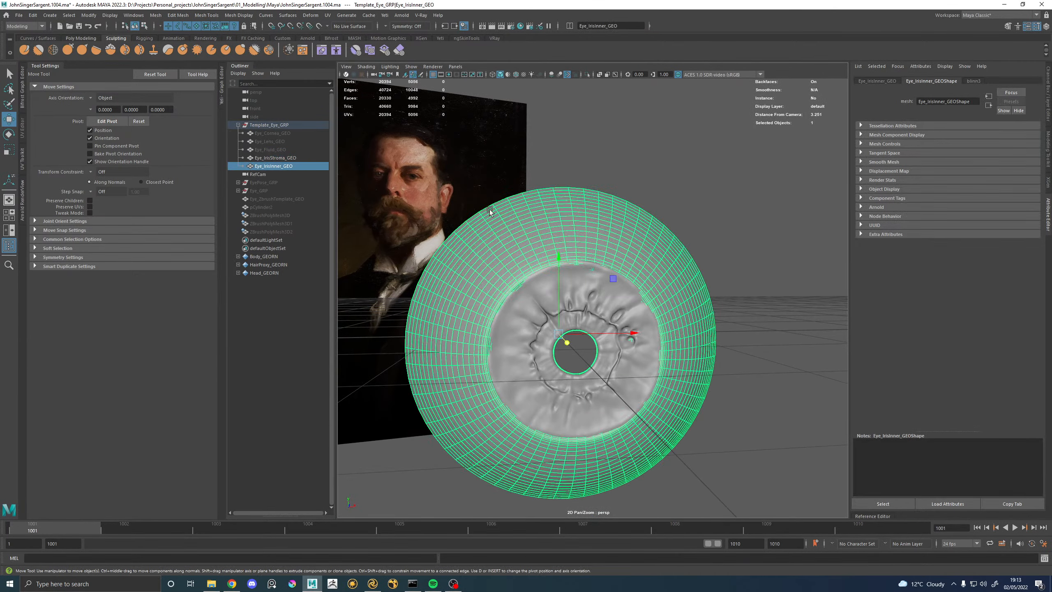
pyautogui.click(272, 133)
pyautogui.press('h')
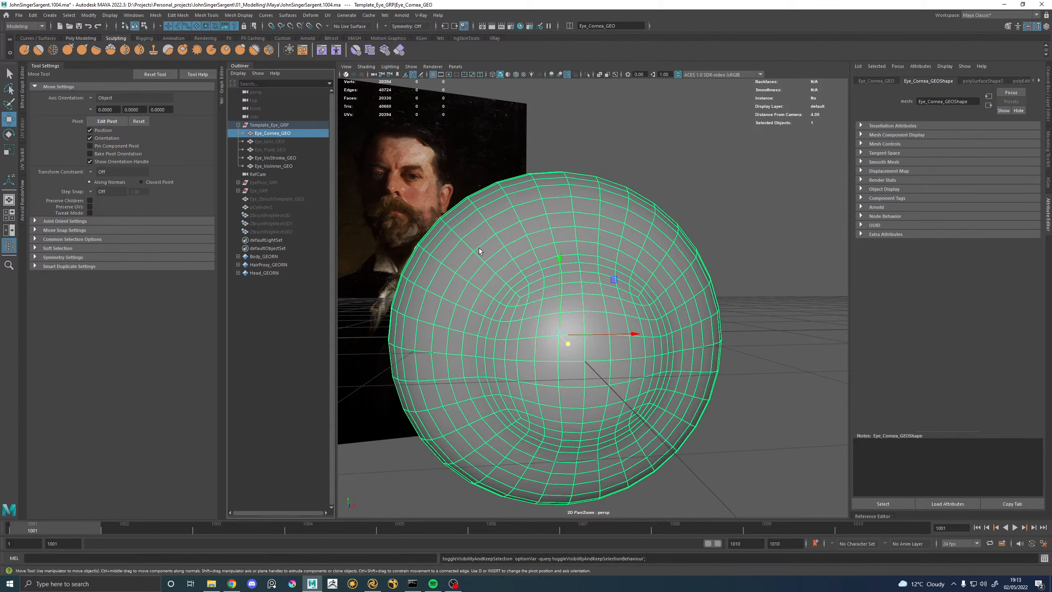
# Display the eye in wireframe and hide the stroma to compare the inner iris's outline with the cornea.
pyautogui.keyDown('alt'); pyautogui.moveTo(531, 304); pyautogui.dragTo(585, 288, button='right'); pyautogui.keyUp('alt')
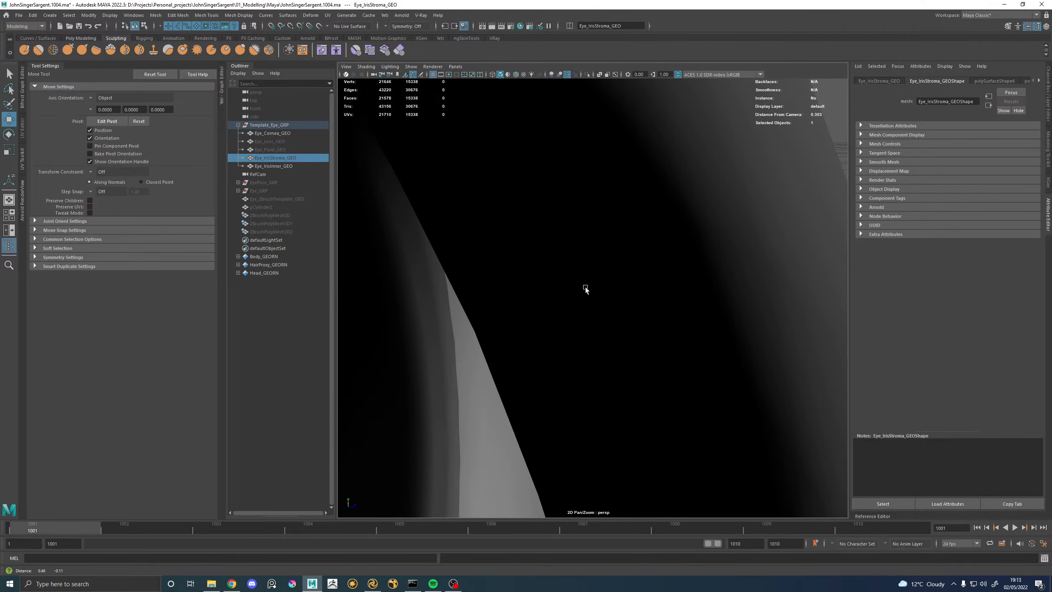
pyautogui.keyDown('alt'); pyautogui.moveTo(707, 312); pyautogui.dragTo(620, 298, button='right'); pyautogui.keyUp('alt')
pyautogui.keyDown('alt'); pyautogui.moveTo(580, 310); pyautogui.dragTo(596, 252); pyautogui.keyUp('alt')
pyautogui.press('4')
pyautogui.hotkey('ctrl', 'h')
pyautogui.click(512, 295)
pyautogui.keyDown('alt'); pyautogui.moveTo(597, 252); pyautogui.dragTo(586, 250, button='right'); pyautogui.keyUp('alt')
pyautogui.scroll(-5, 504, 260)
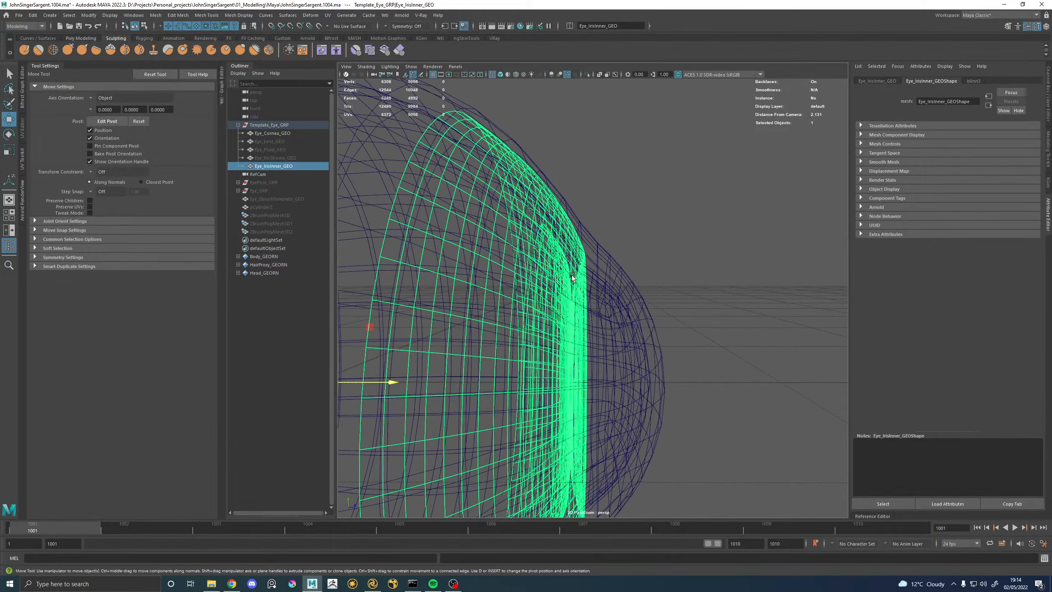
# Restore the stroma's visibility and keep both Eye_IrisStroma_GEO and Eye_IrisInner_GEO shown and selected.
pyautogui.keyDown('ctrl'); pyautogui.click(275, 158); pyautogui.keyUp('ctrl')
pyautogui.press('h')
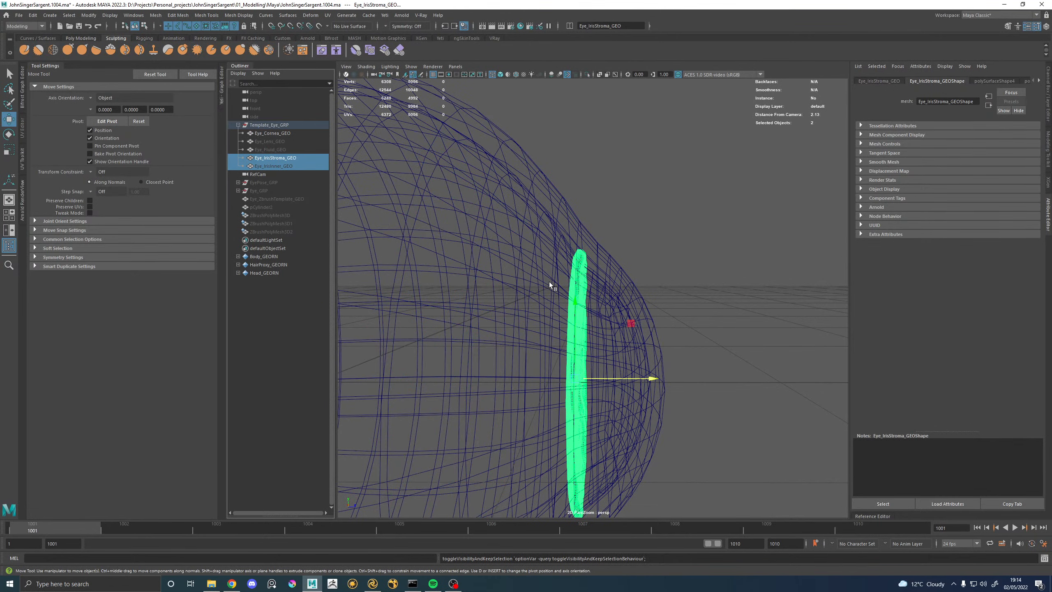
pyautogui.press('h')
pyautogui.hotkey('shift', 'h')
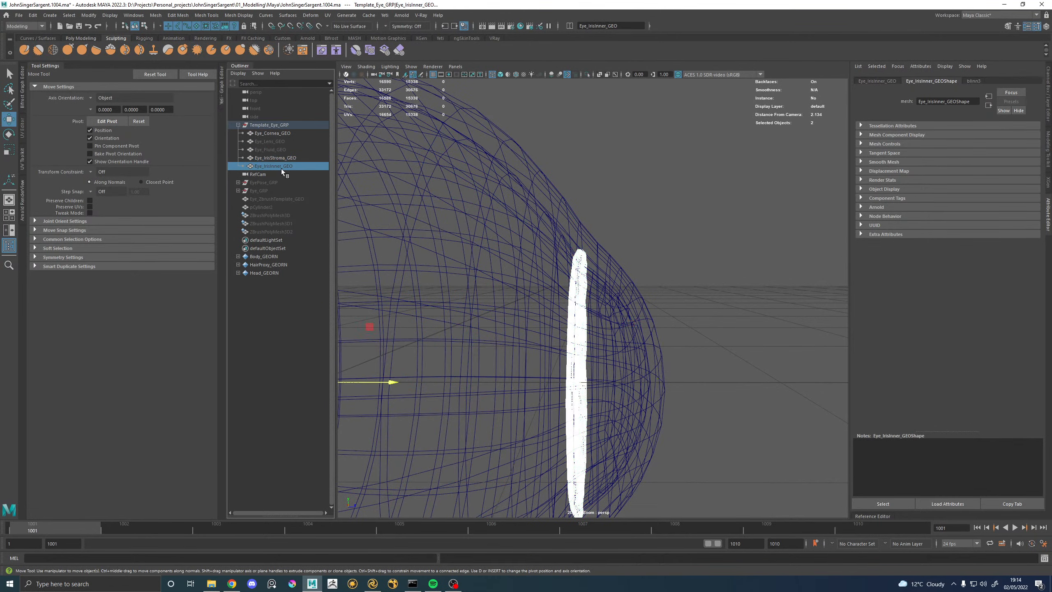
# Move the stroma and inner iris together along the eye's axis to fit them against the cornea, then deselect them.
pyautogui.keyDown('alt'); pyautogui.moveTo(675, 291); pyautogui.dragTo(688, 293); pyautogui.keyUp('alt')
pyautogui.keyDown('alt'); pyautogui.moveTo(688, 293); pyautogui.dragTo(667, 371, button='right'); pyautogui.keyUp('alt')
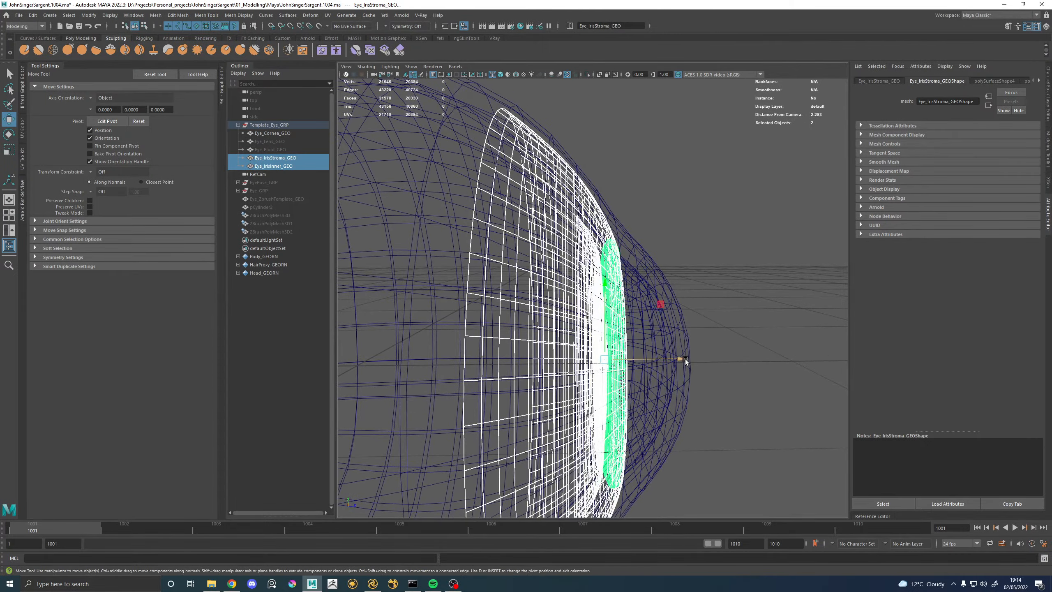
pyautogui.moveTo(686, 359); pyautogui.dragTo(794, 268)
pyautogui.click(794, 268)
# Examine in wireframe how closely the iris layers sit beneath the cornea's edge.
pyautogui.keyDown('alt'); pyautogui.moveTo(676, 314); pyautogui.dragTo(603, 191); pyautogui.keyUp('alt')
pyautogui.click(605, 184)
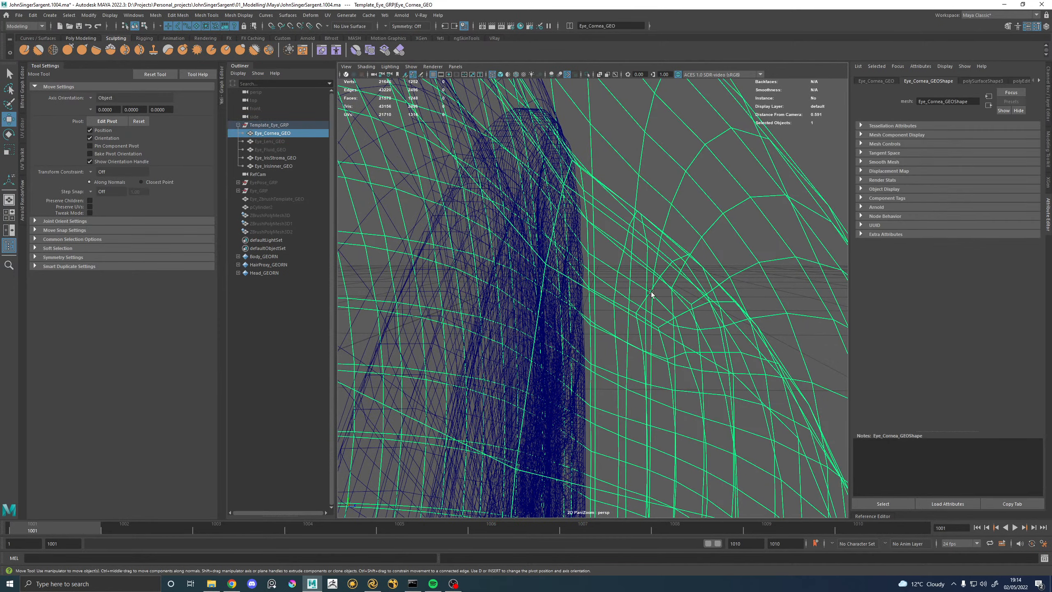
pyautogui.keyDown('alt'); pyautogui.moveTo(641, 253); pyautogui.dragTo(612, 308); pyautogui.keyUp('alt')
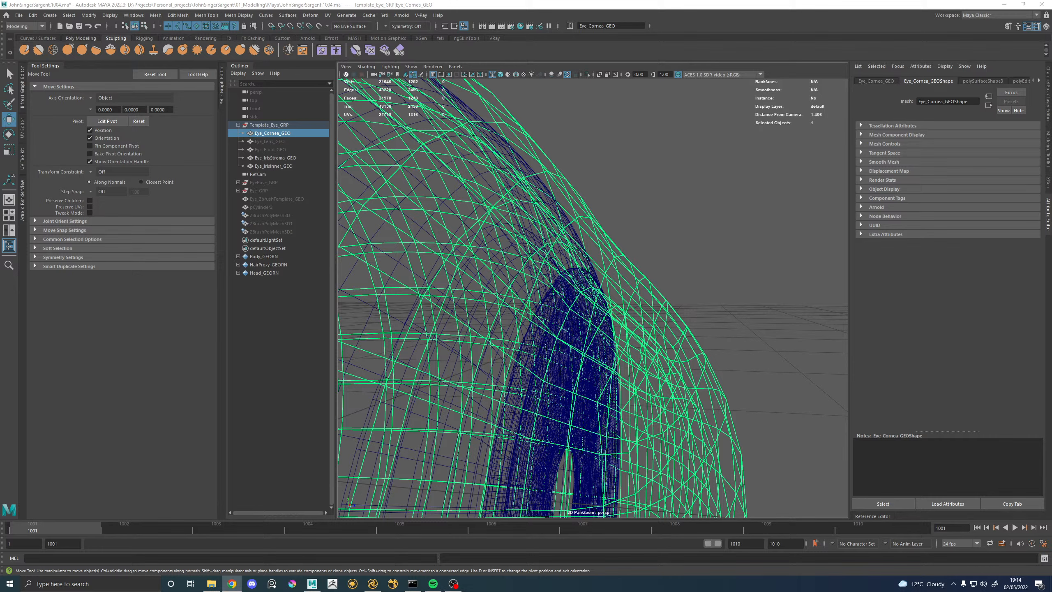
pyautogui.keyDown('alt'); pyautogui.moveTo(619, 240); pyautogui.dragTo(602, 272); pyautogui.keyUp('alt')
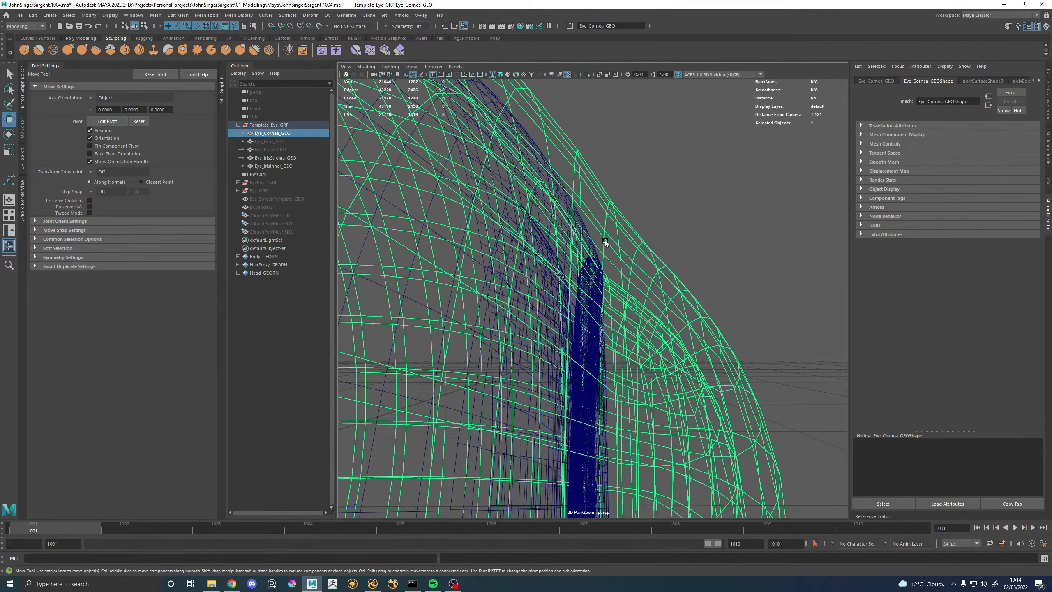
pyautogui.keyDown('alt'); pyautogui.moveTo(609, 246); pyautogui.dragTo(575, 251); pyautogui.keyUp('alt')
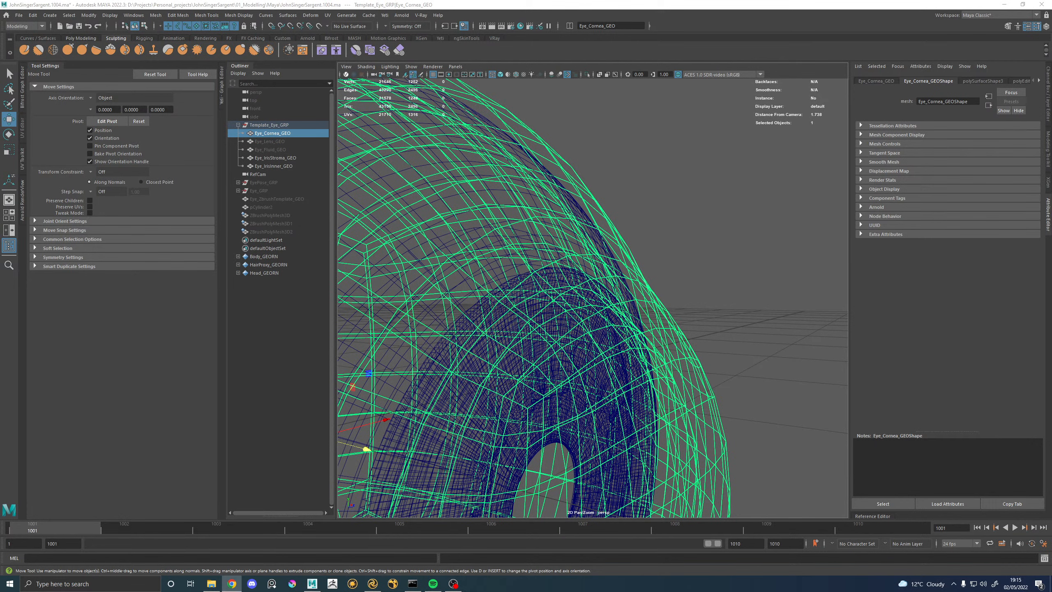
# Switch to the browser, study the enlarged eye anatomy diagram around the iris and cornea, and close its page.
pyautogui.click(232, 584)
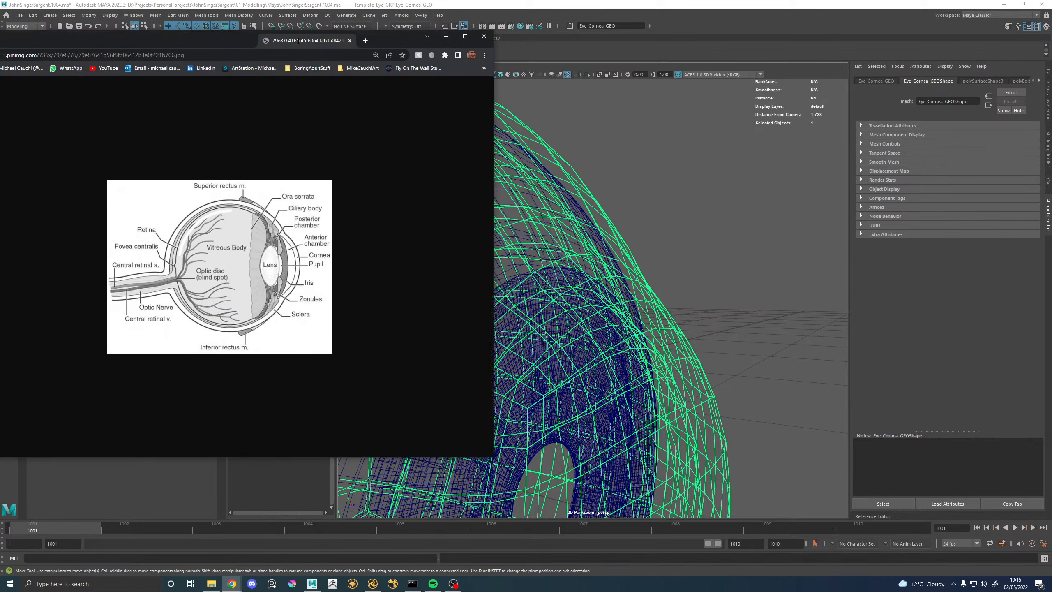
pyautogui.keyDown('ctrl'); pyautogui.scroll(8, 580, 284); pyautogui.keyUp('ctrl')
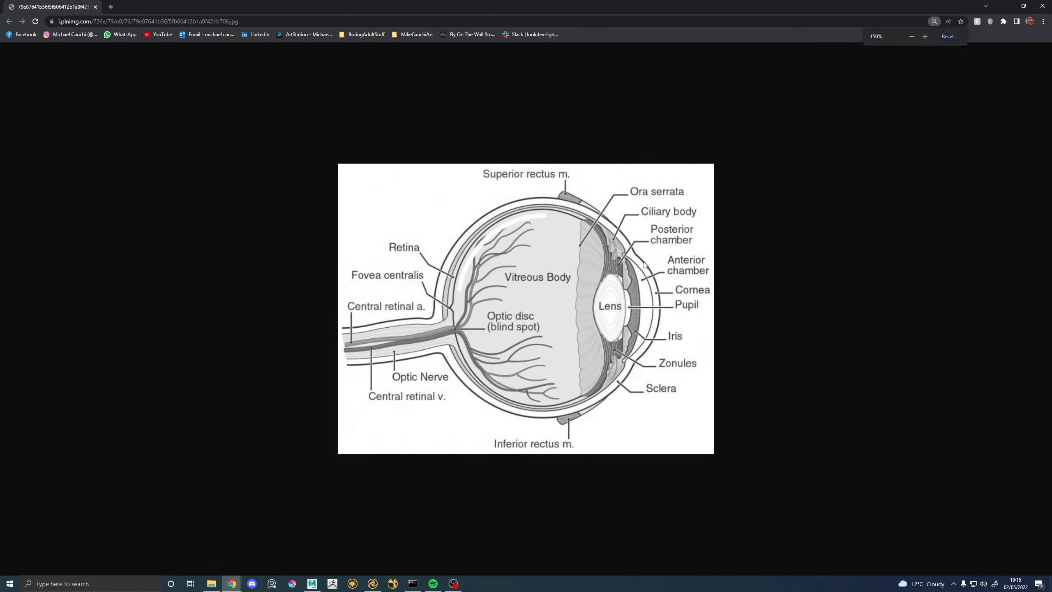
pyautogui.scroll(-2, 743, 279)
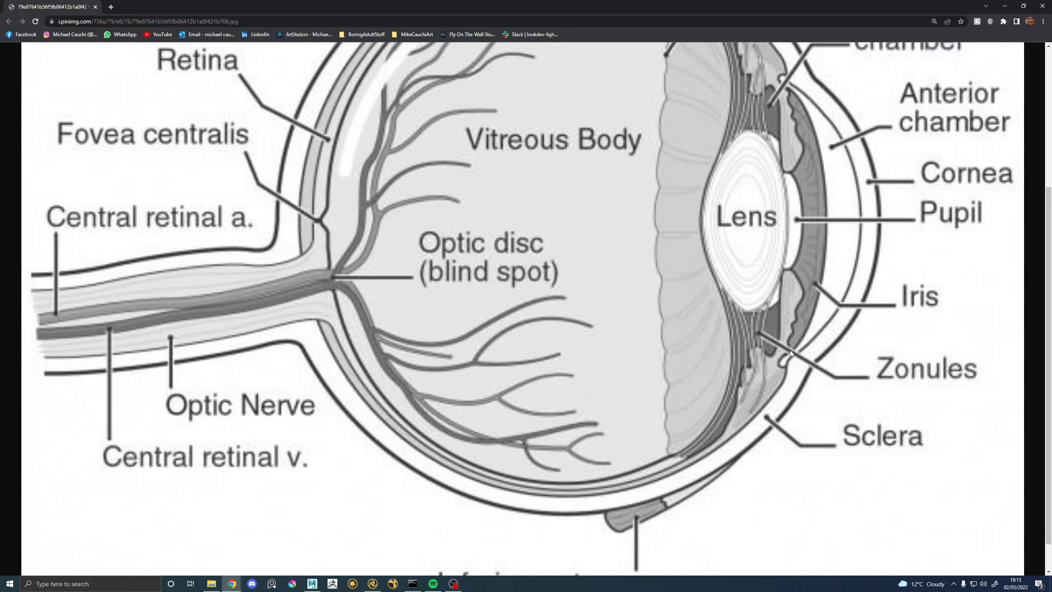
pyautogui.click(95, 7)
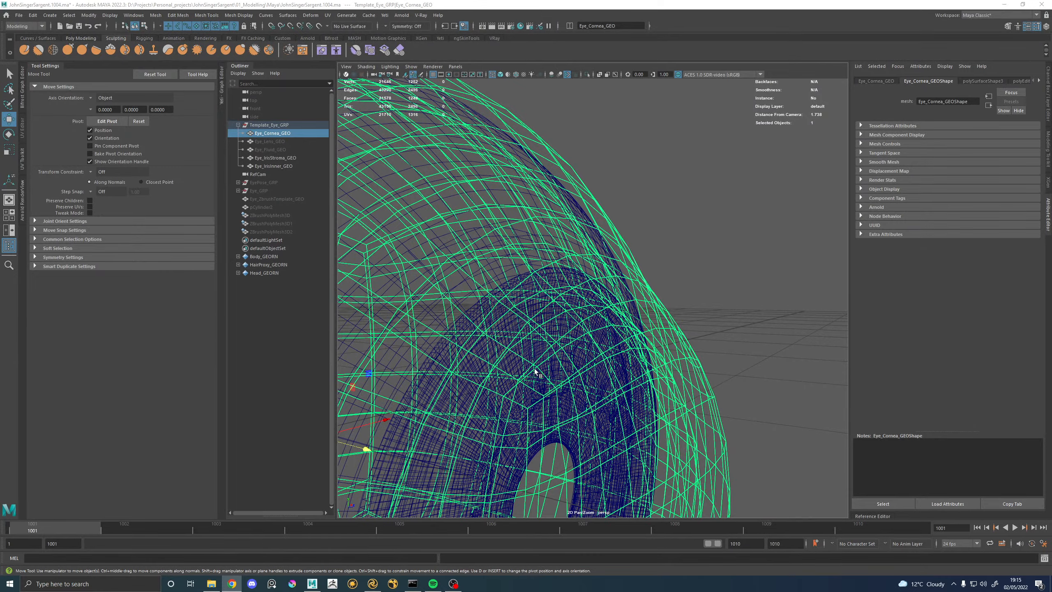
# Hide the stroma to leave only the inner iris and cornea in wireframe.
pyautogui.moveTo(571, 355)
pyautogui.keyDown('alt'); pyautogui.mouseDown()
pyautogui.moveTo(557, 344)
pyautogui.moveTo(583, 341)
pyautogui.moveTo(575, 336)
pyautogui.mouseUp(); pyautogui.keyUp('alt')
pyautogui.keyDown('alt'); pyautogui.moveTo(575, 336); pyautogui.dragTo(686, 343, button='right'); pyautogui.keyUp('alt')
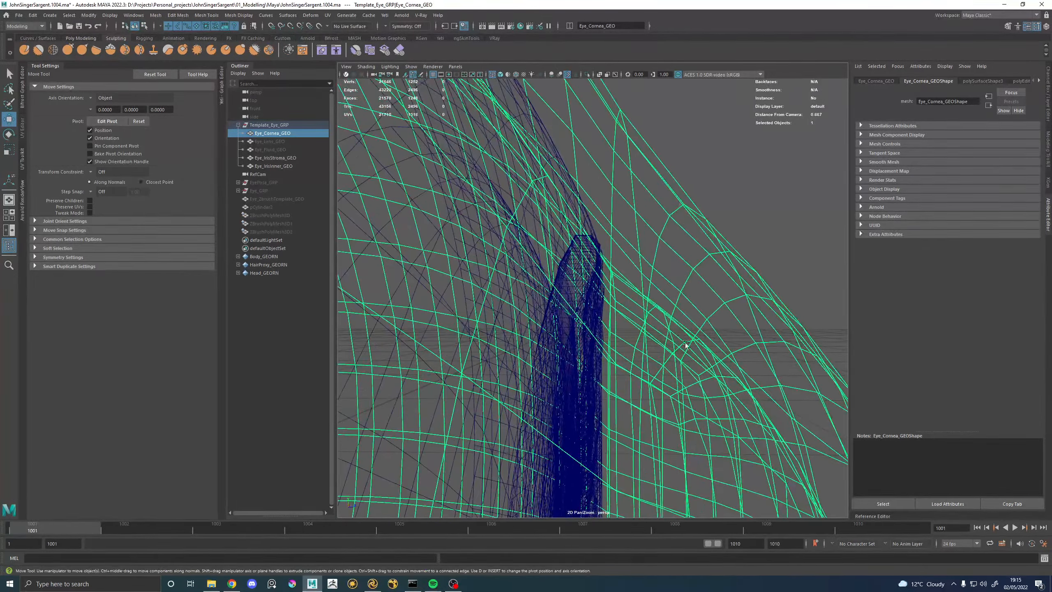
pyautogui.keyDown('alt'); pyautogui.moveTo(640, 304); pyautogui.dragTo(603, 309); pyautogui.keyUp('alt')
pyautogui.keyDown('alt'); pyautogui.moveTo(604, 309); pyautogui.dragTo(592, 306, button='right'); pyautogui.keyUp('alt')
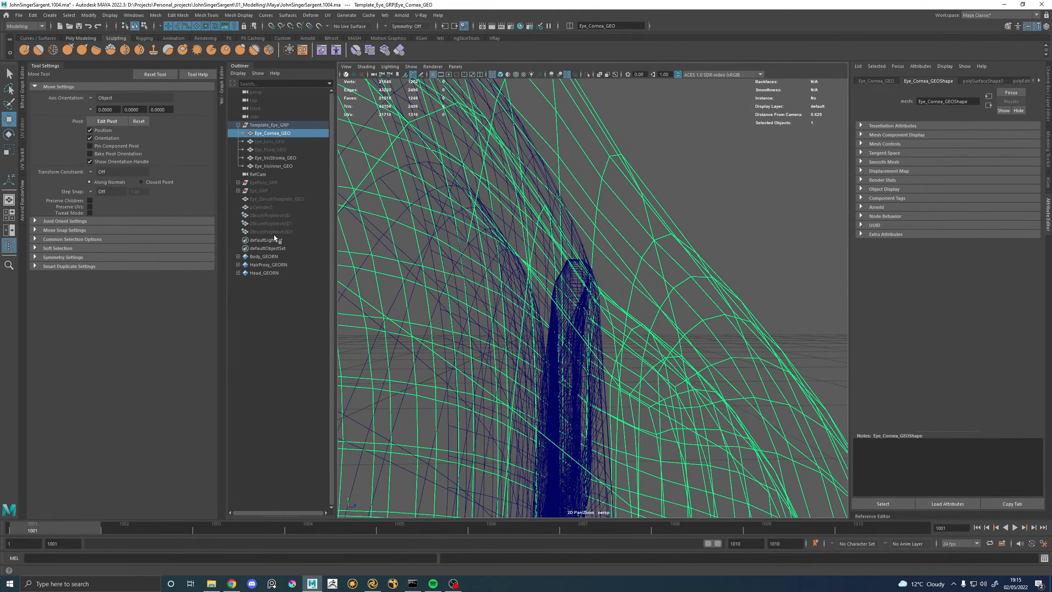
pyautogui.click(274, 157)
pyautogui.press('f')
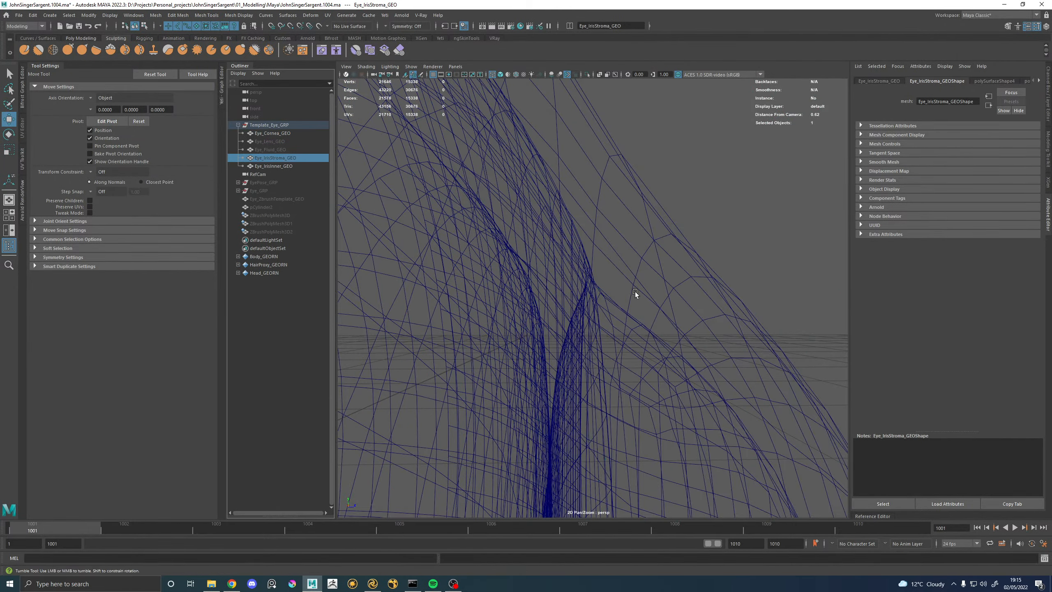
# Select the edge loop along the inner iris's front rim in shaded display.
pyautogui.scroll(3, 618, 287)
pyautogui.click(599, 280)
pyautogui.keyDown('alt'); pyautogui.moveTo(654, 279); pyautogui.dragTo(559, 311); pyautogui.keyUp('alt')
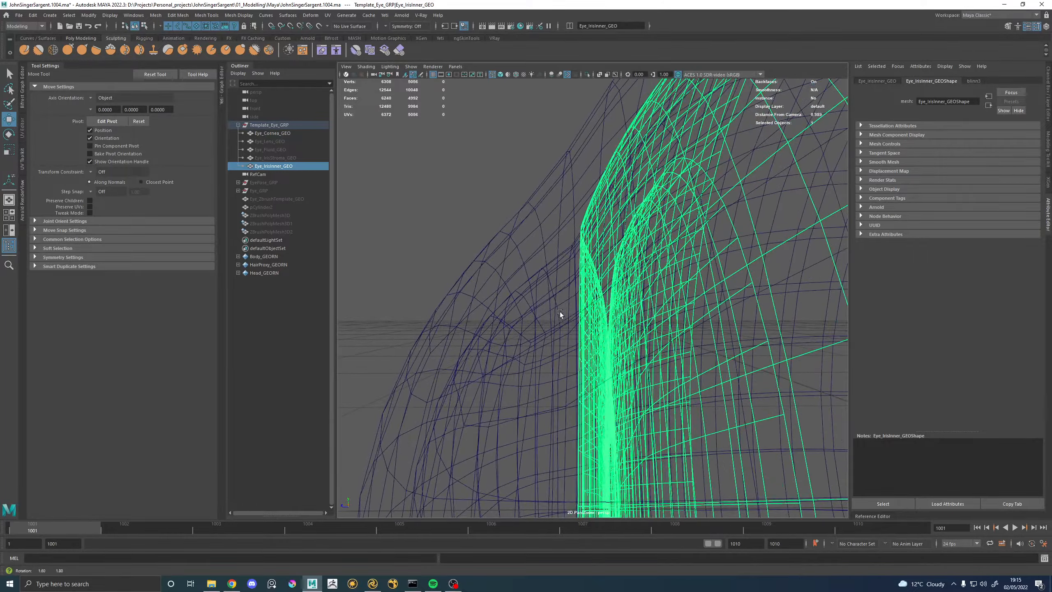
pyautogui.moveTo(562, 241)
pyautogui.keyDown('alt'); pyautogui.mouseDown()
pyautogui.moveTo(584, 243)
pyautogui.moveTo(579, 260)
pyautogui.moveTo(682, 306)
pyautogui.moveTo(618, 313)
pyautogui.moveTo(512, 218)
pyautogui.mouseUp(); pyautogui.keyUp('alt')
pyautogui.press('5')
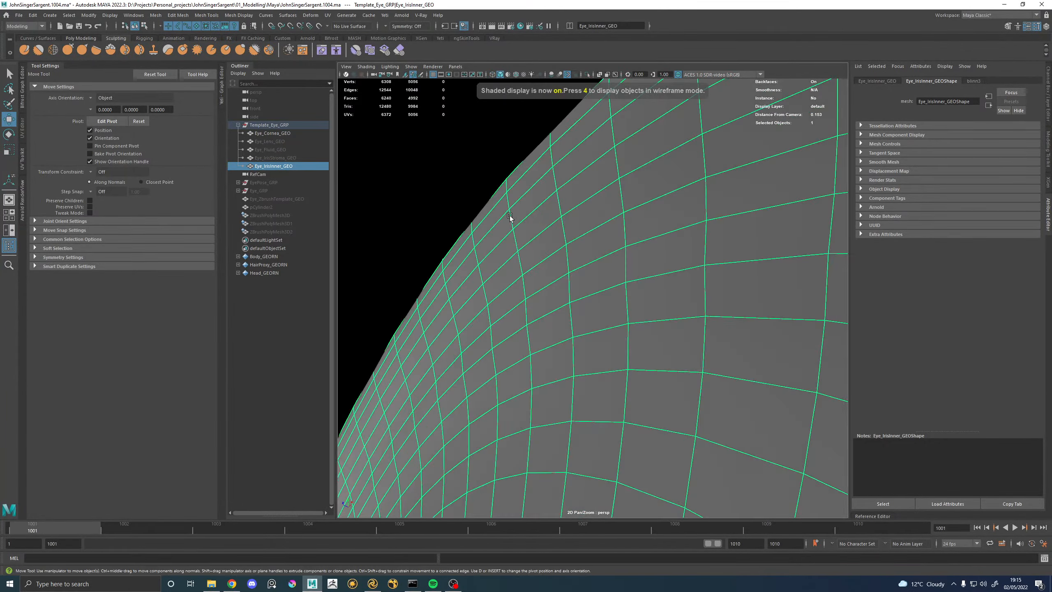
pyautogui.rightClick(507, 226)
pyautogui.click(507, 202)
pyautogui.doubleClick(497, 218)
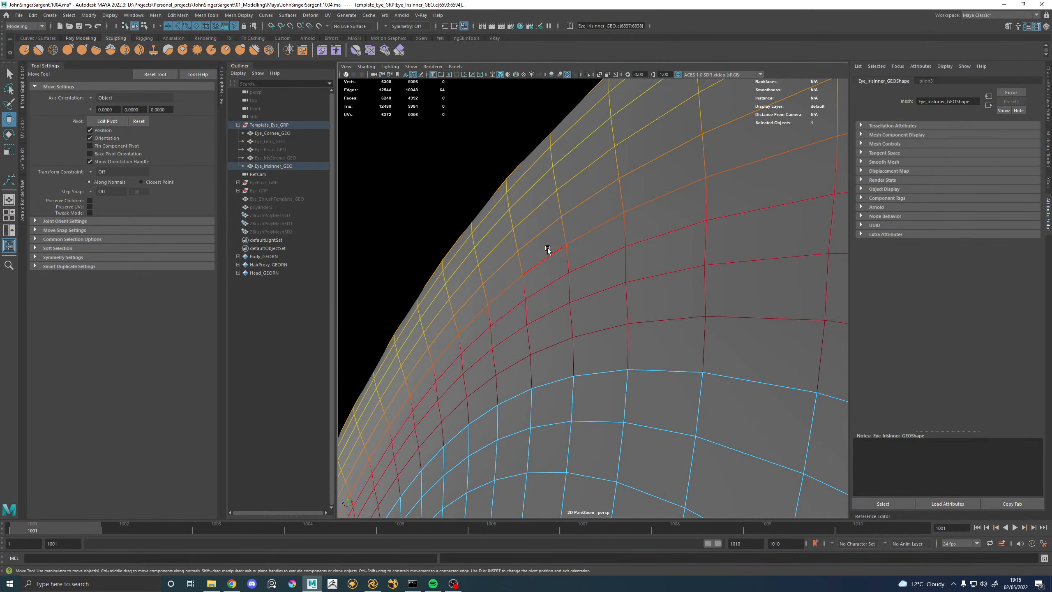
# Check the inner iris's rim loops against the cornea in wireframe and smooth preview, then return to the unsmoothed shaded mesh.
pyautogui.keyDown('alt'); pyautogui.moveTo(548, 251); pyautogui.dragTo(517, 267); pyautogui.keyUp('alt')
pyautogui.keyDown('alt'); pyautogui.moveTo(655, 256); pyautogui.dragTo(533, 265, button='right'); pyautogui.keyUp('alt')
pyautogui.moveTo(533, 265)
pyautogui.keyDown('alt'); pyautogui.mouseDown()
pyautogui.moveTo(538, 282)
pyautogui.moveTo(578, 288)
pyautogui.moveTo(572, 279)
pyautogui.moveTo(575, 292)
pyautogui.mouseUp(); pyautogui.keyUp('alt')
pyautogui.press('4')
pyautogui.moveTo(531, 407)
pyautogui.keyDown('alt'); pyautogui.mouseDown()
pyautogui.moveTo(538, 398)
pyautogui.moveTo(508, 408)
pyautogui.moveTo(547, 360)
pyautogui.mouseUp(); pyautogui.keyUp('alt')
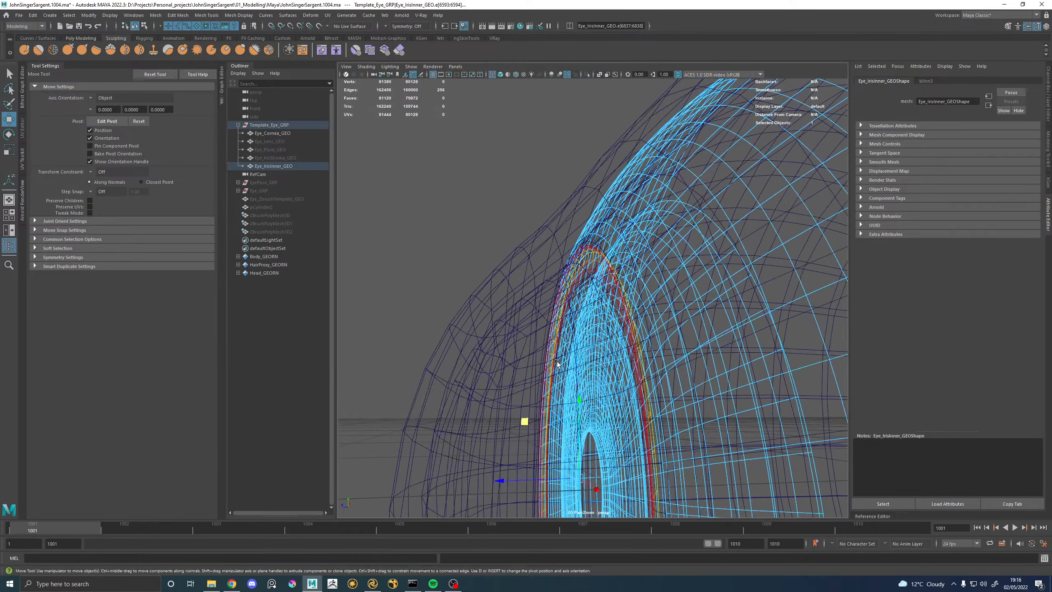
pyautogui.press('5')
pyautogui.keyDown('alt'); pyautogui.moveTo(547, 359); pyautogui.dragTo(799, 363, button='right'); pyautogui.keyUp('alt')
pyautogui.keyDown('alt'); pyautogui.moveTo(799, 363); pyautogui.dragTo(585, 253); pyautogui.keyUp('alt')
pyautogui.doubleClick(588, 245)
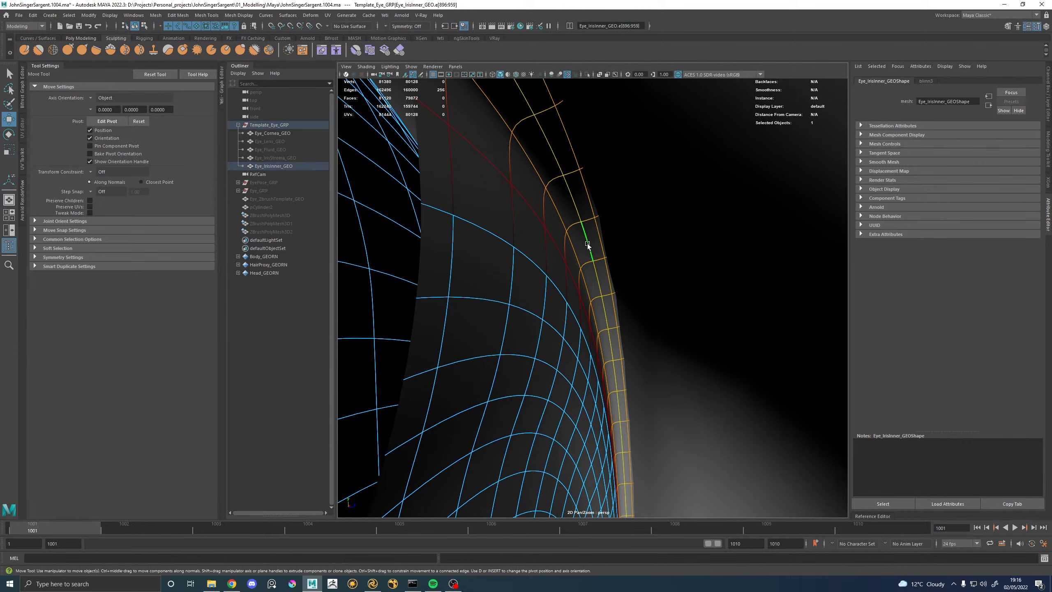
pyautogui.press('1')
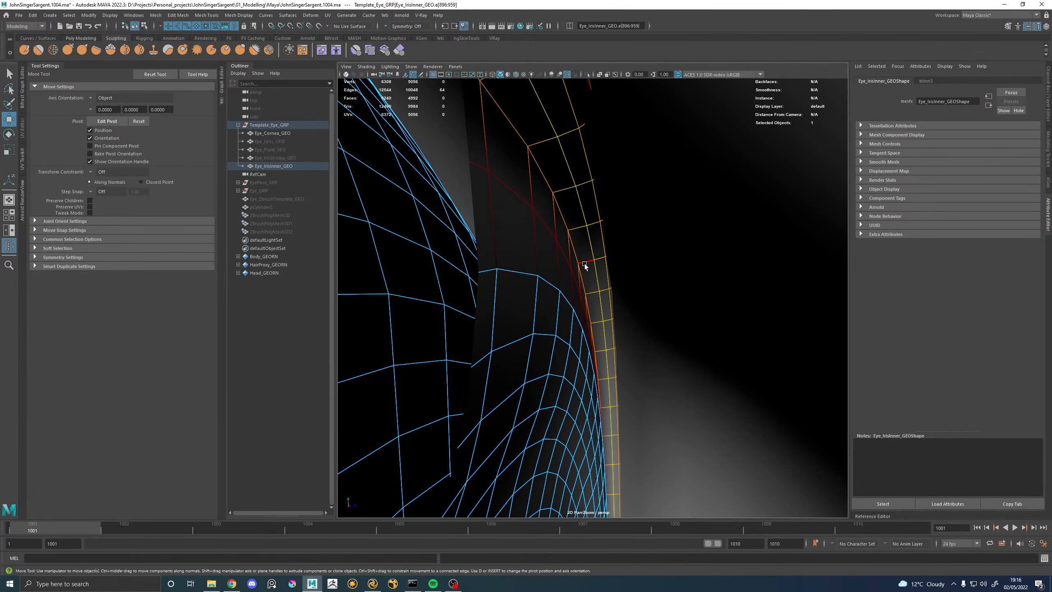
# Reduce the soft selection radius so that it affects only the edge loop on the inner iris's rim.
pyautogui.press('b')
pyautogui.moveTo(593, 260); pyautogui.dragTo(571, 260, button='middle')
pyautogui.moveTo(573, 260)
pyautogui.keyDown('alt'); pyautogui.mouseDown()
pyautogui.moveTo(602, 278)
pyautogui.moveTo(587, 286)
pyautogui.moveTo(584, 261)
pyautogui.moveTo(547, 224)
pyautogui.moveTo(569, 287)
pyautogui.moveTo(544, 283)
pyautogui.mouseUp(); pyautogui.keyUp('alt')
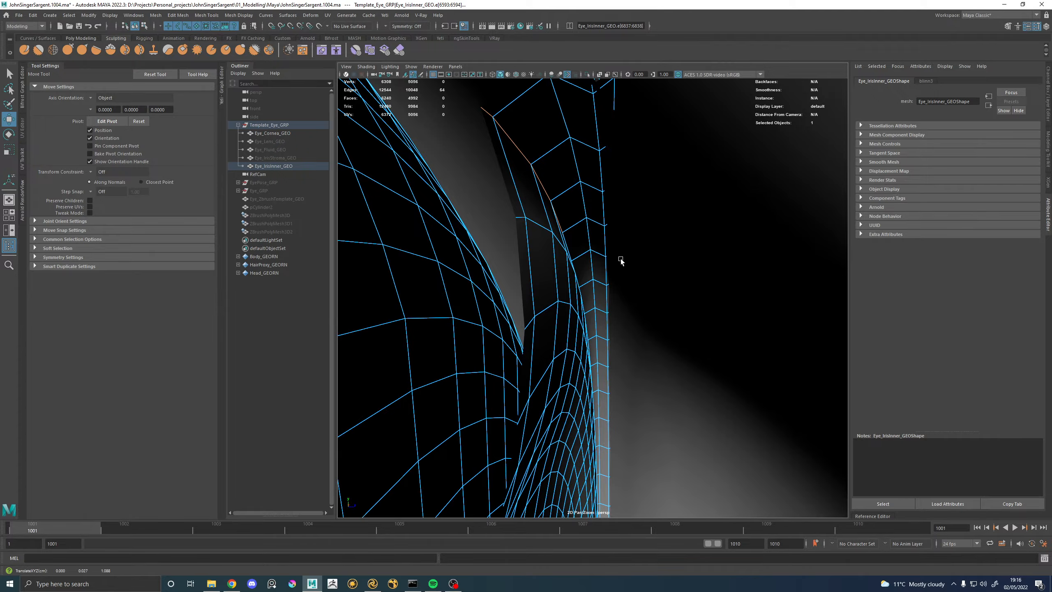
pyautogui.press('r')
# Bevel the inner iris's rim edge loop with one segment and a fraction of 0.44.
pyautogui.keyDown('alt'); pyautogui.moveTo(654, 282); pyautogui.dragTo(599, 275); pyautogui.keyUp('alt')
pyautogui.press('4')
pyautogui.keyDown('alt'); pyautogui.moveTo(577, 236); pyautogui.dragTo(571, 277, button='middle'); pyautogui.keyUp('alt')
pyautogui.moveTo(571, 278)
pyautogui.keyDown('alt'); pyautogui.mouseDown(button='right')
pyautogui.moveTo(677, 315)
pyautogui.moveTo(651, 334)
pyautogui.mouseUp(button='right'); pyautogui.keyUp('alt')
pyautogui.press('5')
pyautogui.keyDown('alt'); pyautogui.moveTo(651, 335); pyautogui.dragTo(535, 235); pyautogui.keyUp('alt')
pyautogui.keyDown('shift'); pyautogui.moveTo(537, 217); pyautogui.dragTo(574, 216, button='right'); pyautogui.keyUp('shift')
pyautogui.moveTo(524, 217); pyautogui.dragTo(523, 217, button='middle')
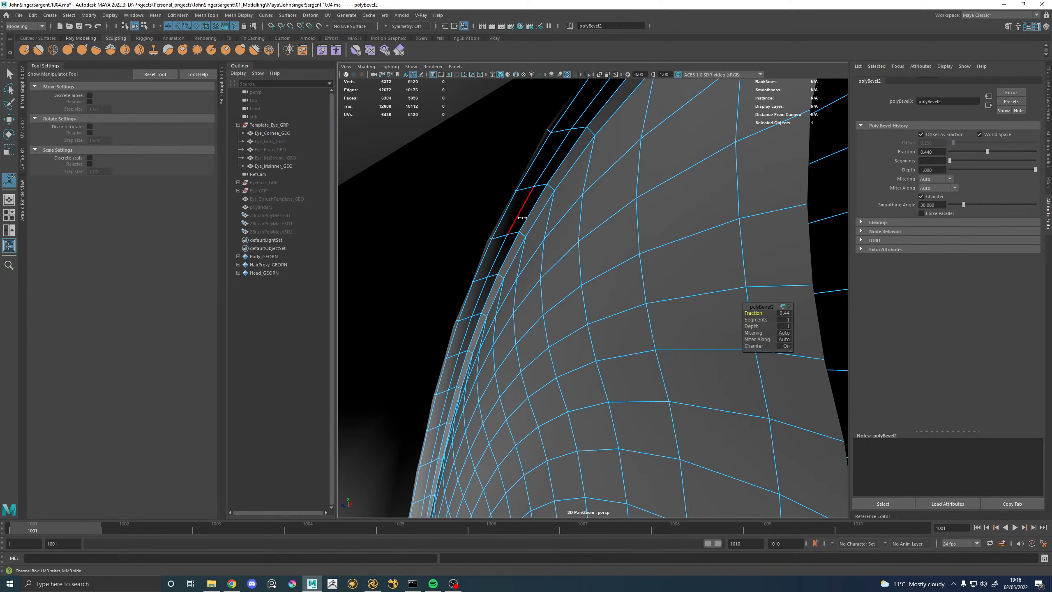
# Apply Edit Edge Flow to both beveled edge loops on the inner iris's rim and return to object mode.
pyautogui.doubleClick(529, 223)
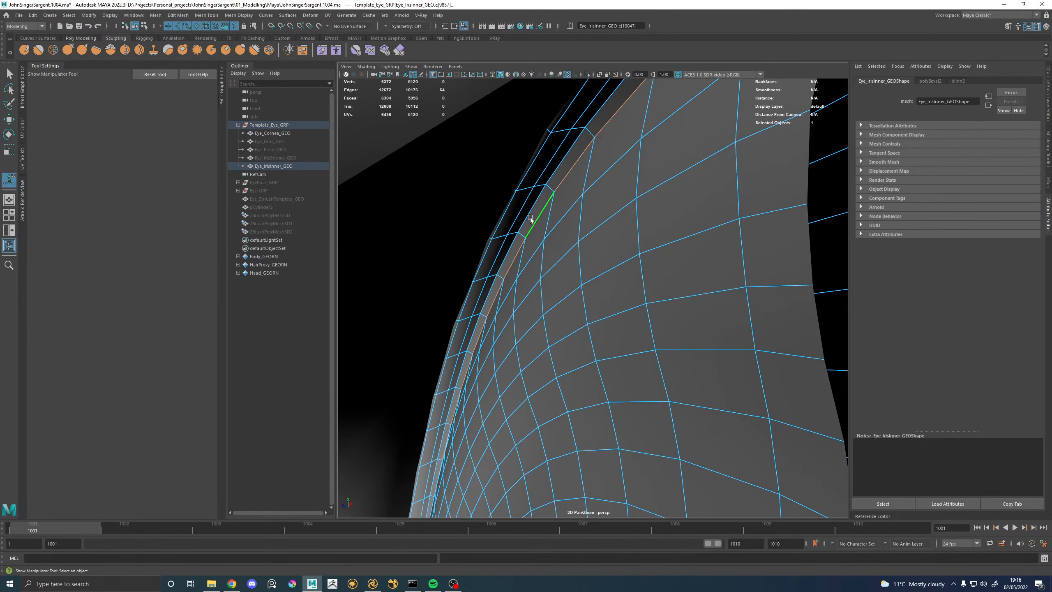
pyautogui.keyDown('shift'); pyautogui.moveTo(531, 217); pyautogui.dragTo(532, 220, button='right'); pyautogui.keyUp('shift')
pyautogui.keyDown('shift'); pyautogui.moveTo(519, 307); pyautogui.dragTo(521, 299, button='right'); pyautogui.keyUp('shift')
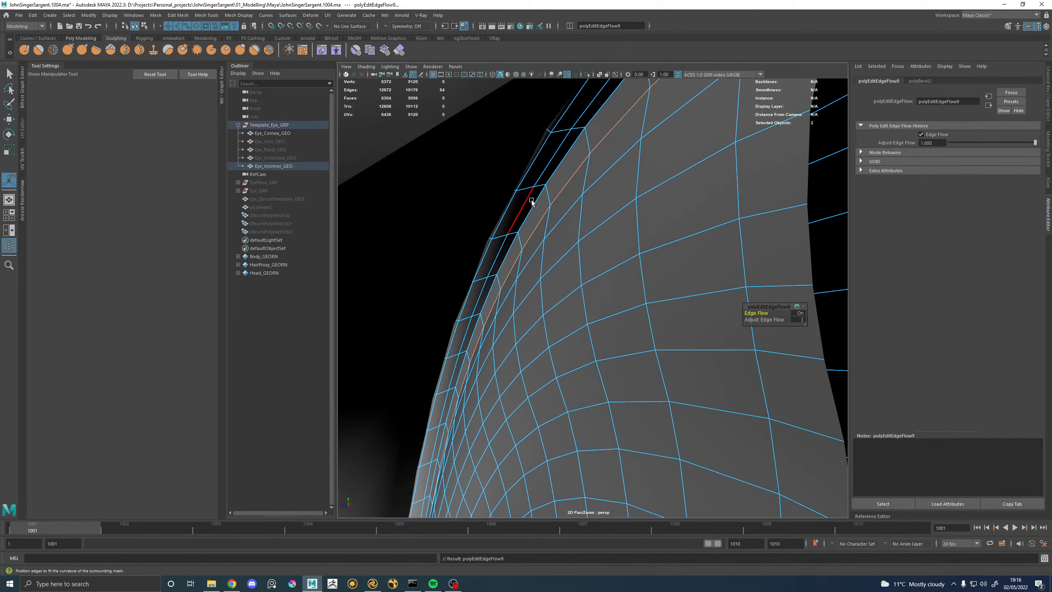
pyautogui.doubleClick(552, 180)
pyautogui.press('g')
pyautogui.keyDown('alt'); pyautogui.moveTo(508, 228); pyautogui.dragTo(574, 209); pyautogui.keyUp('alt')
pyautogui.moveTo(586, 285); pyautogui.dragTo(638, 207, button='right')
pyautogui.press('q')
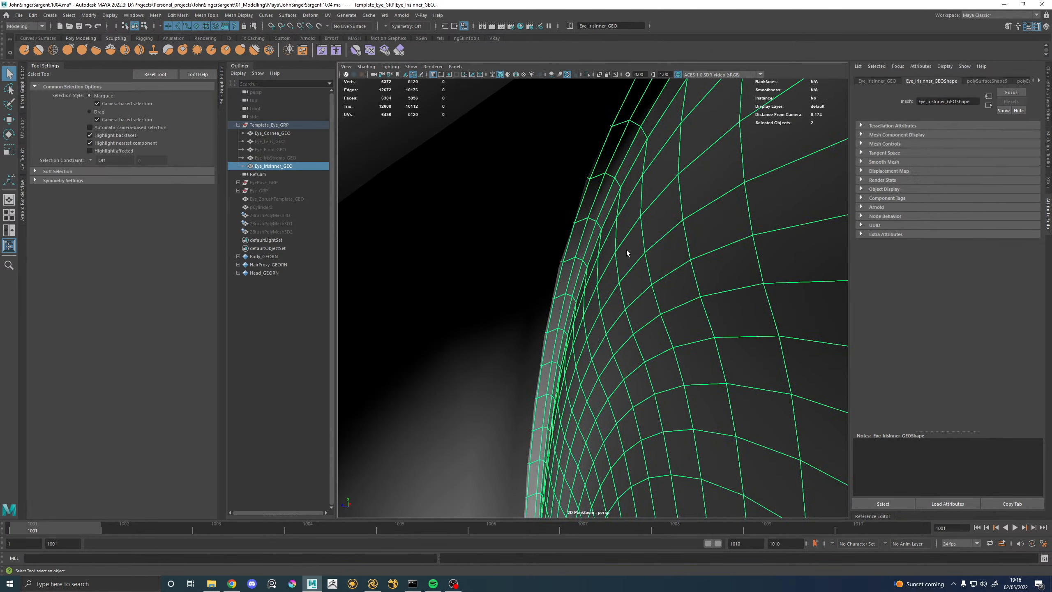
# Inspect the inner iris's beveled rim in wireframe and shaded display.
pyautogui.keyDown('alt'); pyautogui.moveTo(626, 250); pyautogui.dragTo(577, 265, button='right'); pyautogui.keyUp('alt')
pyautogui.press('4')
pyautogui.keyDown('alt'); pyautogui.moveTo(571, 270); pyautogui.dragTo(767, 265); pyautogui.keyUp('alt')
pyautogui.keyDown('alt'); pyautogui.moveTo(665, 253); pyautogui.dragTo(659, 253, button='middle'); pyautogui.keyUp('alt')
pyautogui.scroll(5, 601, 281)
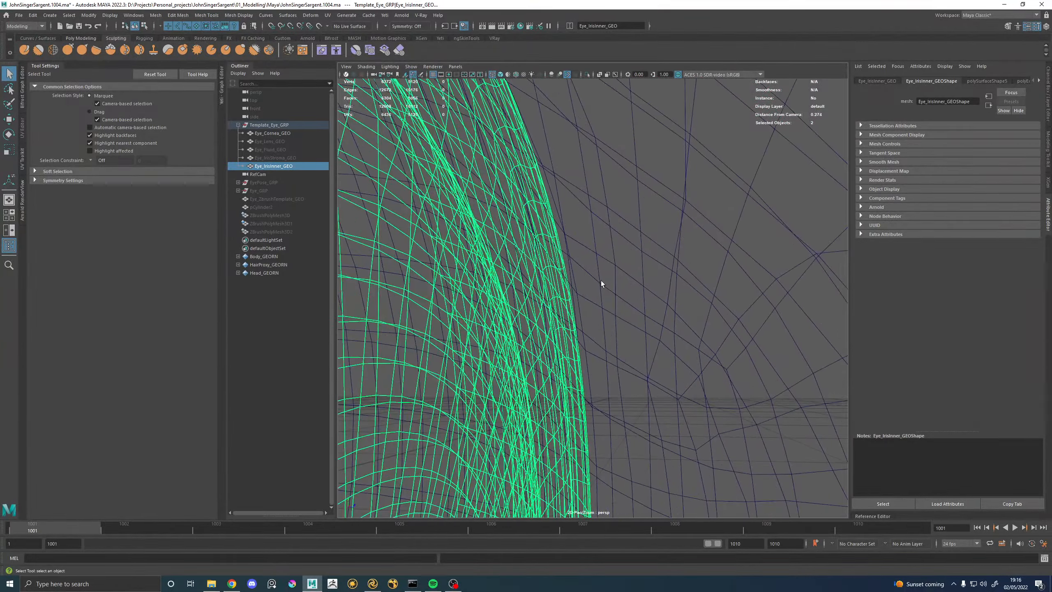
pyautogui.press('5')
pyautogui.scroll(6, 562, 315)
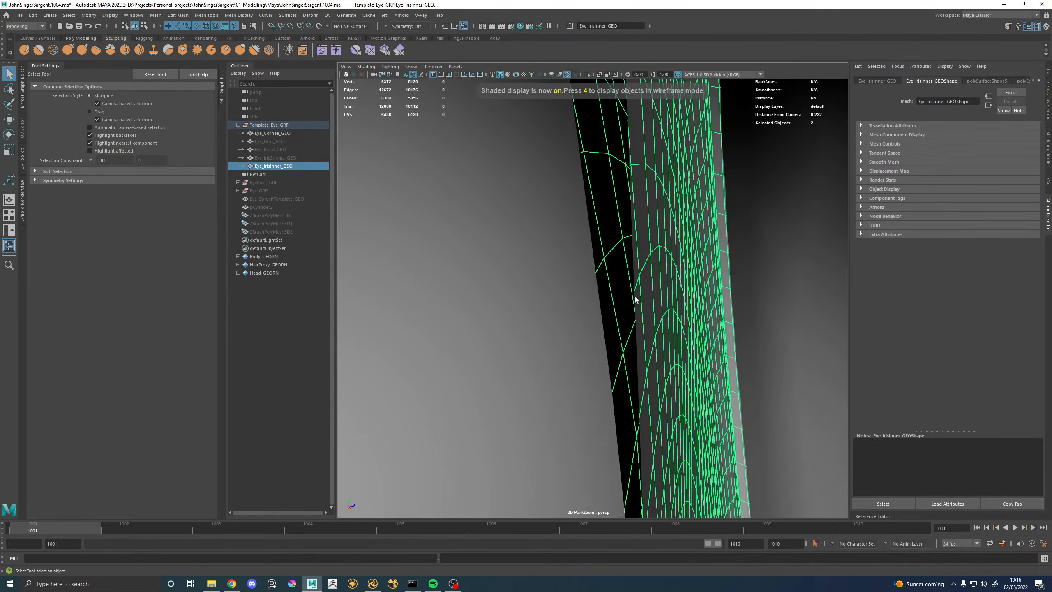
pyautogui.scroll(5, 551, 303)
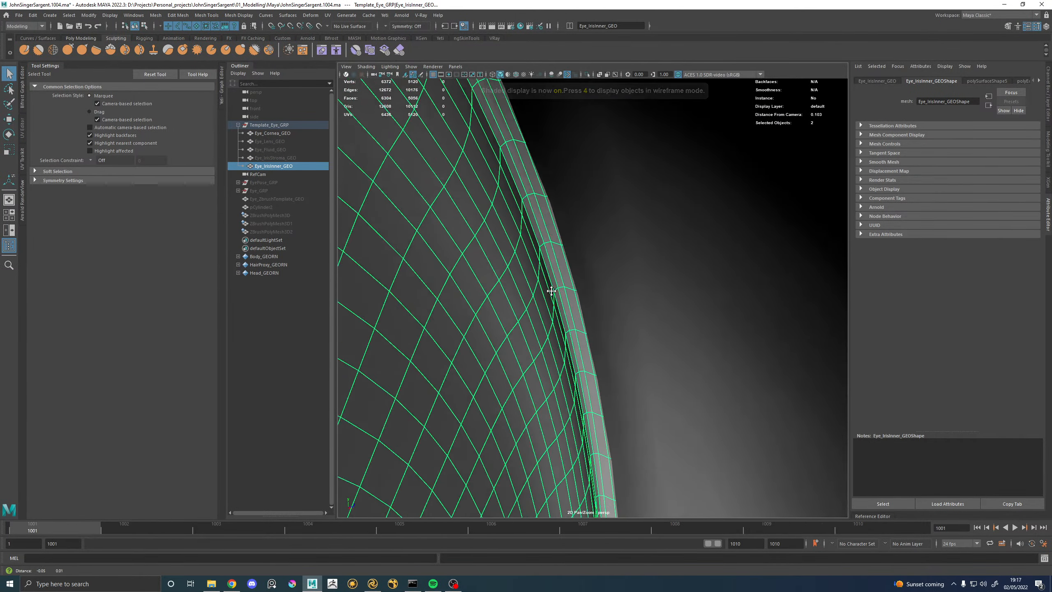
# Examine the inner iris's beveled rim up close against the cornea, and isolate and frame the inner iris.
pyautogui.keyDown('alt'); pyautogui.moveTo(553, 289); pyautogui.dragTo(586, 214, button='middle'); pyautogui.keyUp('alt')
pyautogui.keyDown('alt'); pyautogui.moveTo(590, 243); pyautogui.dragTo(596, 260); pyautogui.keyUp('alt')
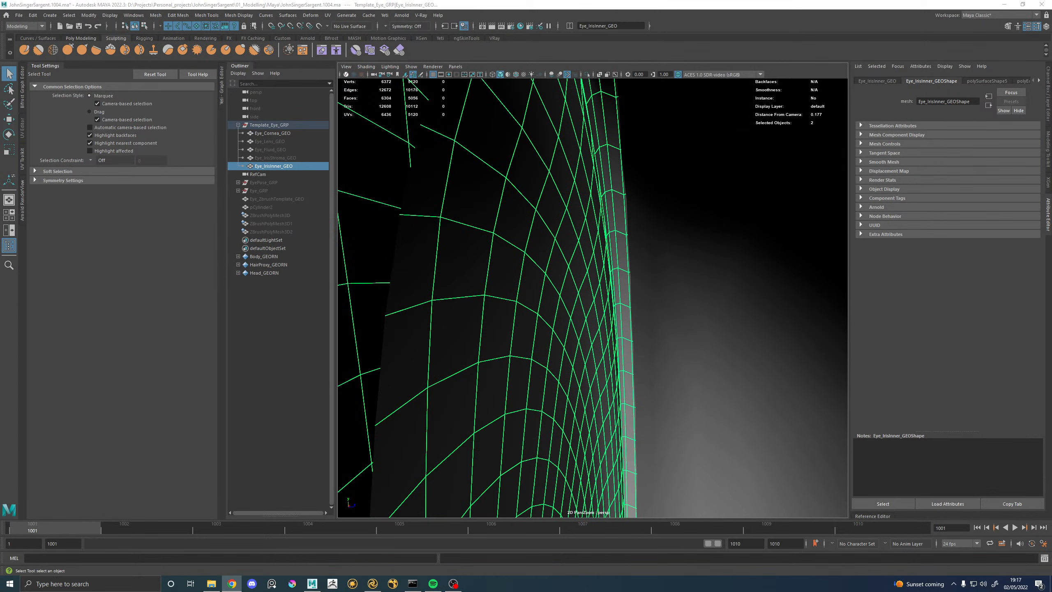
pyautogui.scroll(-3, 404, 358)
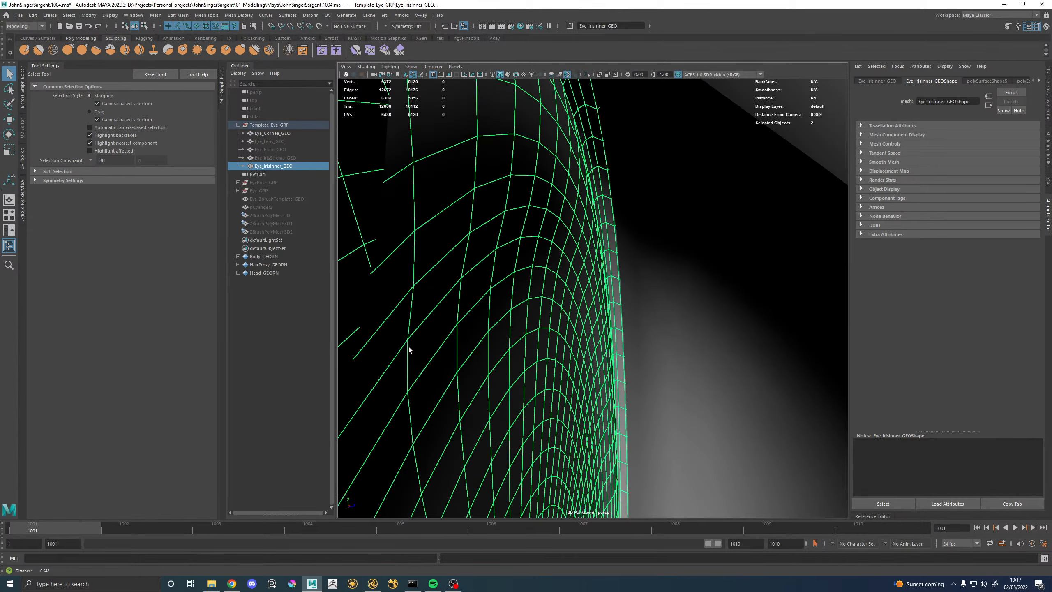
pyautogui.keyDown('alt'); pyautogui.moveTo(570, 395); pyautogui.dragTo(560, 353, button='right'); pyautogui.keyUp('alt')
pyautogui.keyDown('alt'); pyautogui.moveTo(555, 353); pyautogui.dragTo(554, 295, button='middle'); pyautogui.keyUp('alt')
pyautogui.moveTo(554, 295)
pyautogui.keyDown('alt'); pyautogui.mouseDown()
pyautogui.moveTo(582, 329)
pyautogui.moveTo(617, 311)
pyautogui.moveTo(565, 305)
pyautogui.mouseUp(); pyautogui.keyUp('alt')
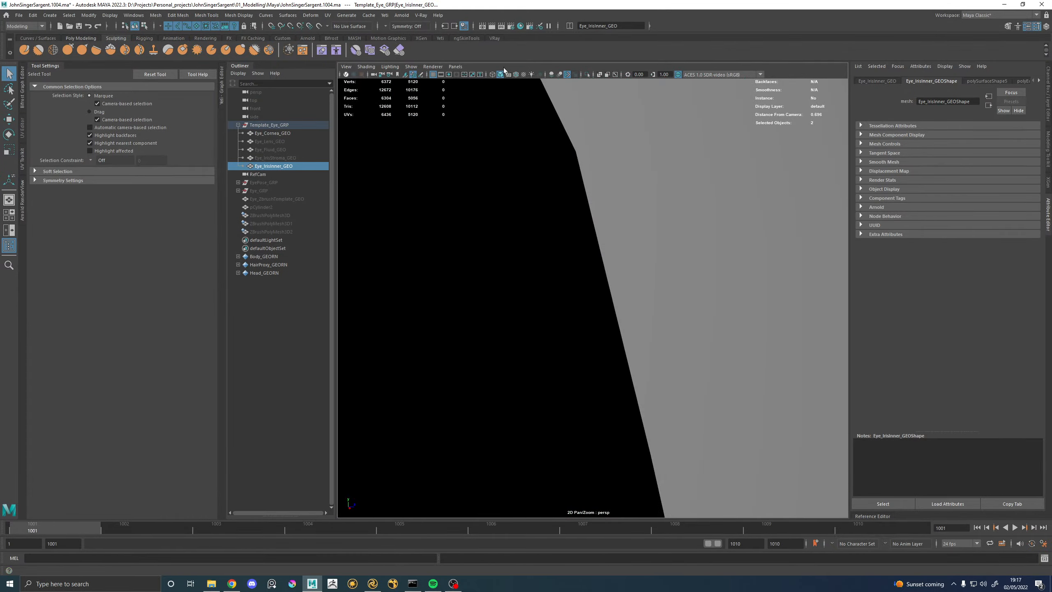
pyautogui.click(588, 74)
pyautogui.press('f')
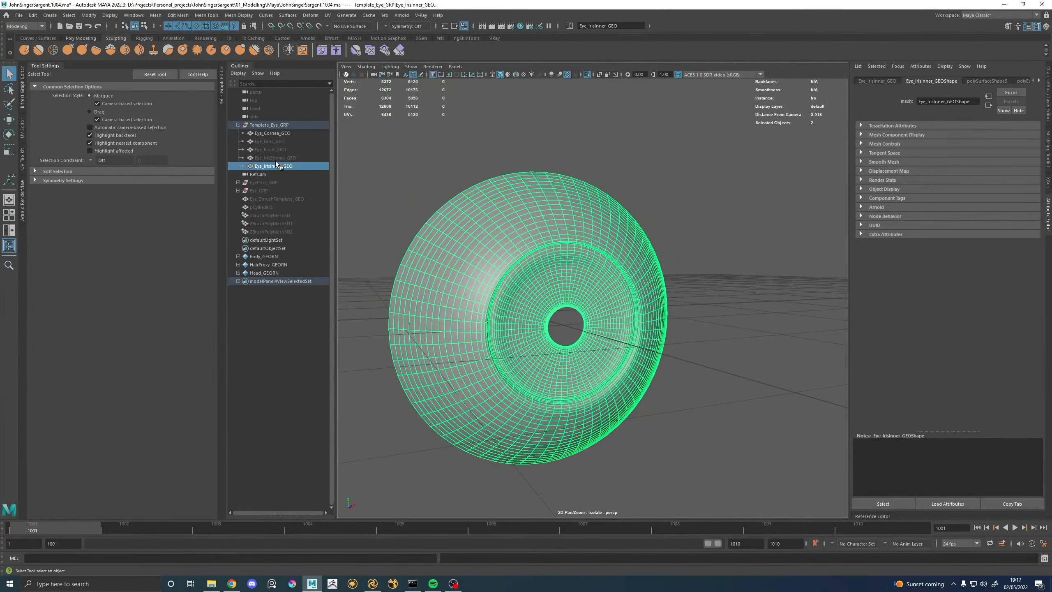
# Unhide the iris stroma and isolate it together with the inner iris.
pyautogui.press('Up')
pyautogui.press('h')
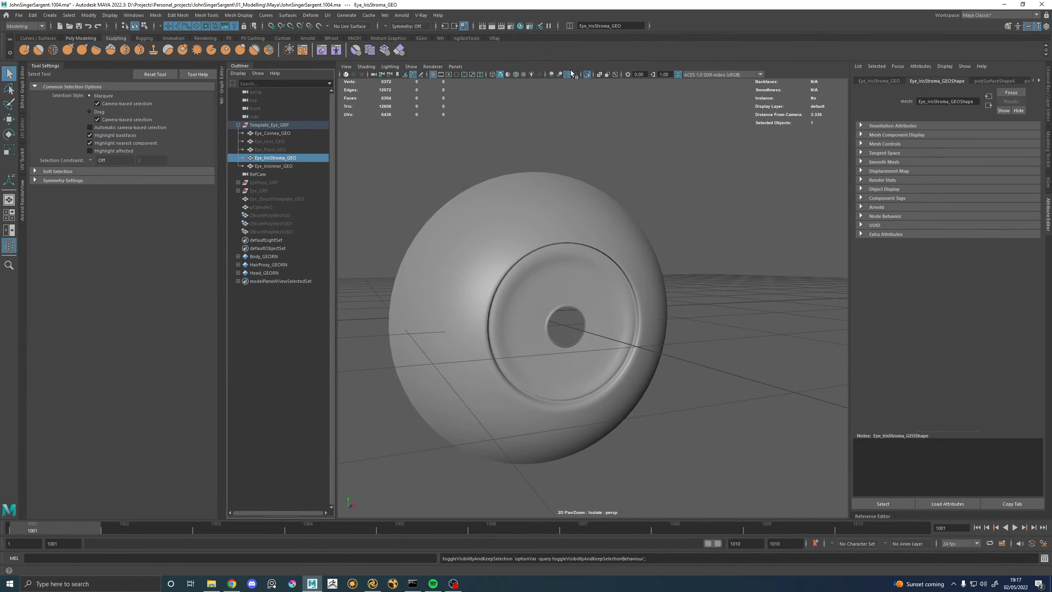
pyautogui.click(588, 74)
pyautogui.keyDown('shift'); pyautogui.click(273, 166); pyautogui.keyUp('shift')
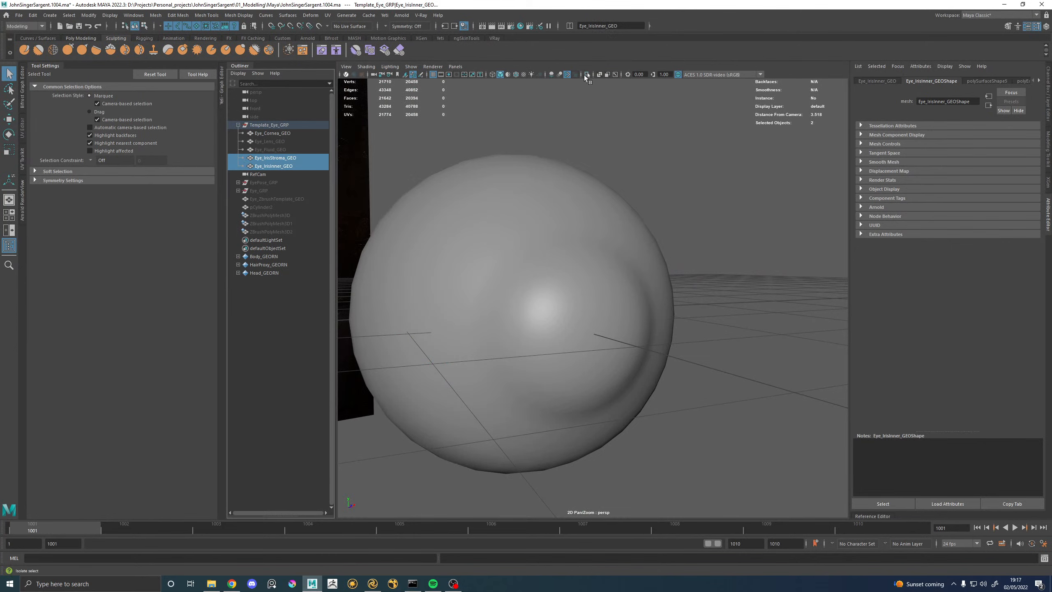
pyautogui.click(587, 74)
pyautogui.click(716, 258)
# Select the iris stroma and the inner iris and duplicate both meshes.
pyautogui.keyDown('alt'); pyautogui.moveTo(452, 296); pyautogui.dragTo(543, 303); pyautogui.keyUp('alt')
pyautogui.keyDown('alt'); pyautogui.moveTo(543, 303); pyautogui.dragTo(614, 319, button='right'); pyautogui.keyUp('alt')
pyautogui.keyDown('alt'); pyautogui.moveTo(614, 319); pyautogui.dragTo(558, 291); pyautogui.keyUp('alt')
pyautogui.click(557, 292)
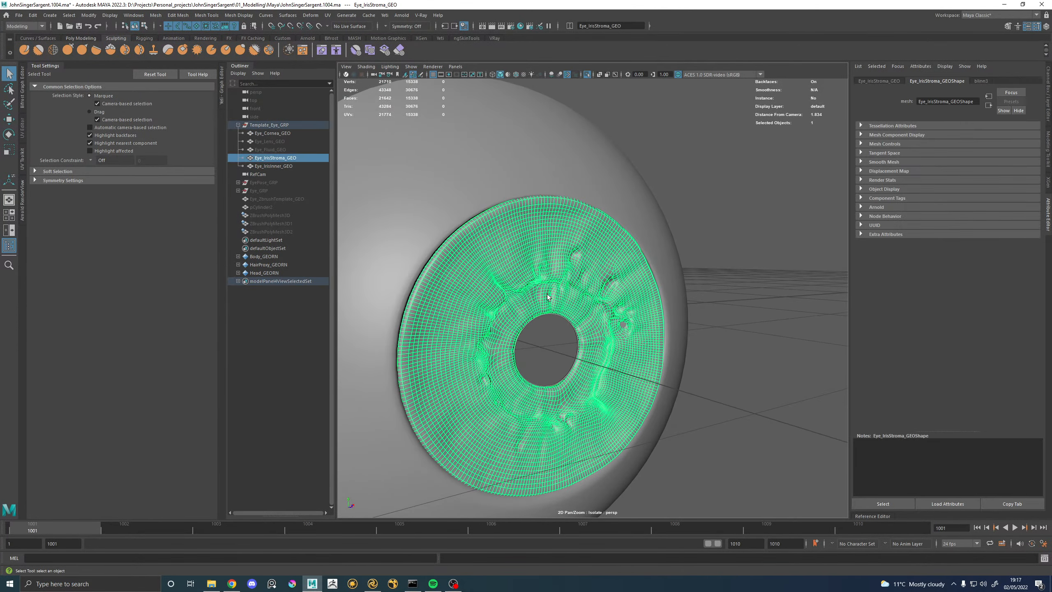
pyautogui.keyDown('shift'); pyautogui.click(533, 150); pyautogui.keyUp('shift')
pyautogui.keyDown('alt'); pyautogui.moveTo(536, 154); pyautogui.dragTo(762, 239); pyautogui.keyUp('alt')
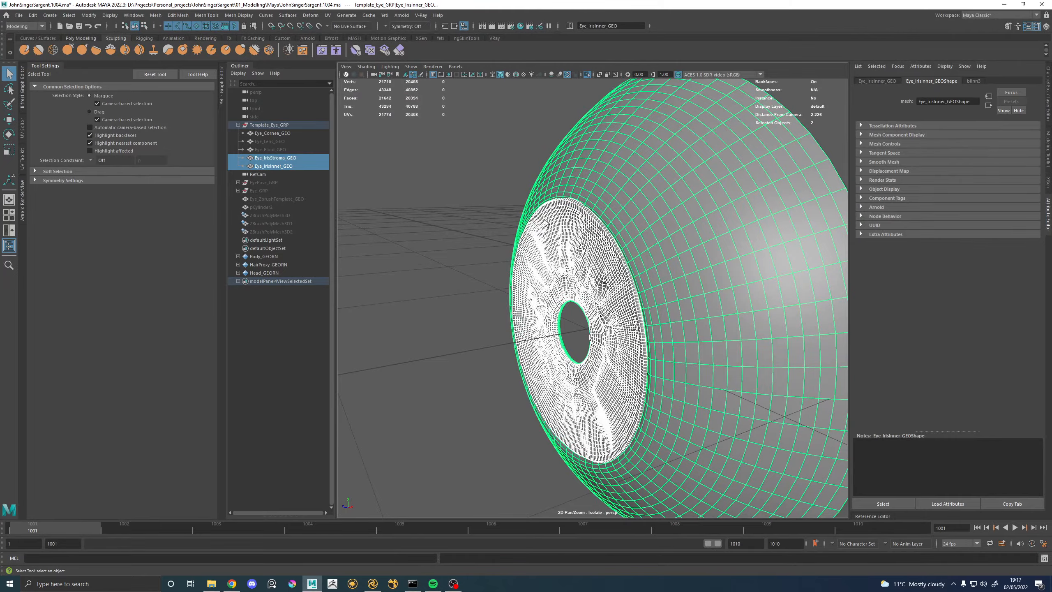
pyautogui.keyDown('alt'); pyautogui.moveTo(447, 257); pyautogui.dragTo(522, 254); pyautogui.keyUp('alt')
pyautogui.hotkey('ctrl', 'd')
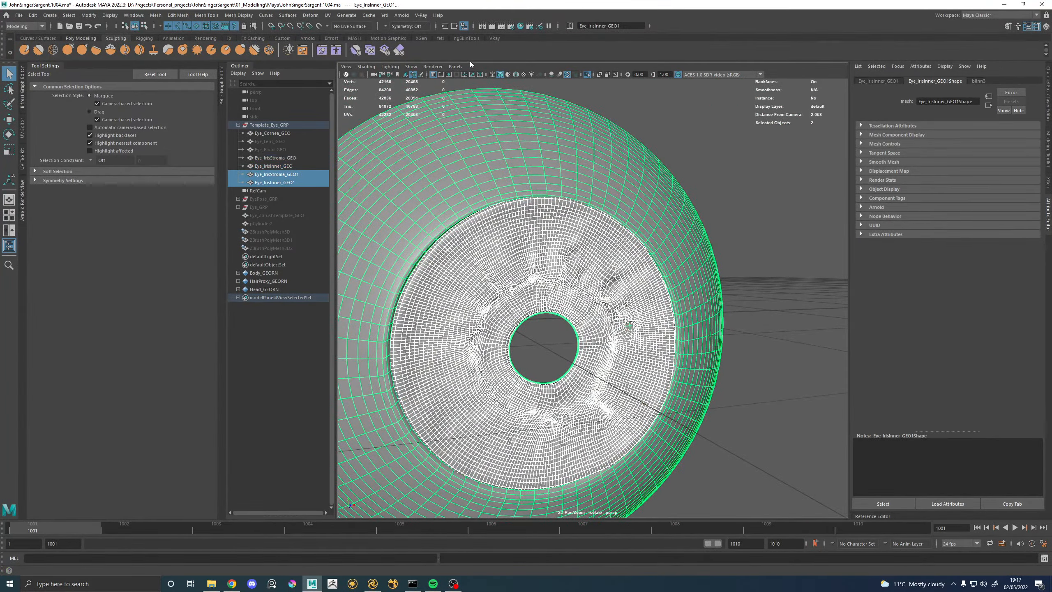
# Isolate the duplicated stroma and inner iris and combine them into a single mesh.
pyautogui.click(588, 75)
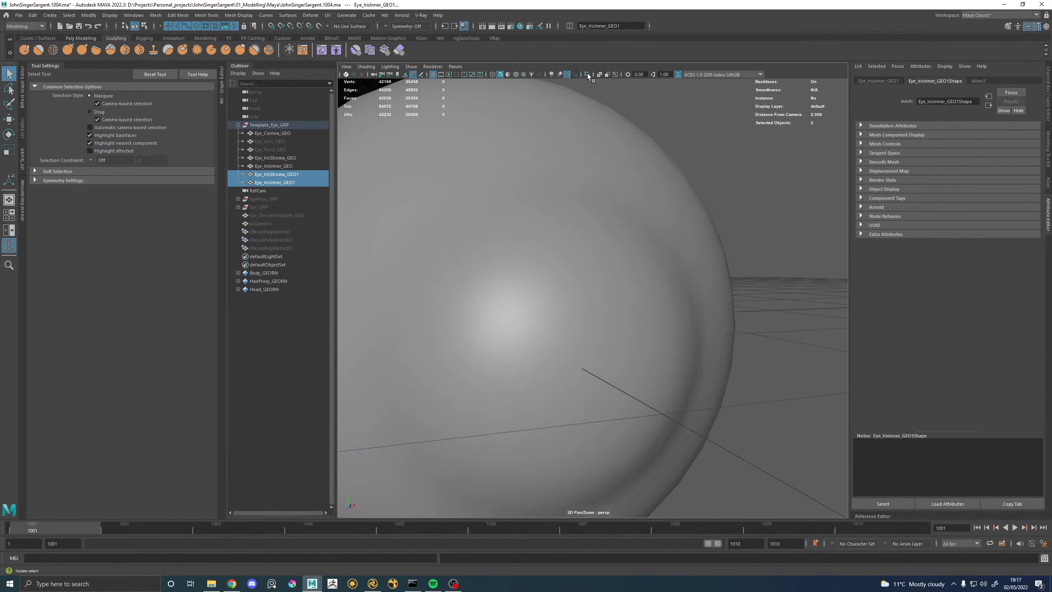
pyautogui.click(587, 74)
pyautogui.keyDown('shift'); pyautogui.moveTo(768, 169); pyautogui.dragTo(743, 344, button='right'); pyautogui.keyUp('shift')
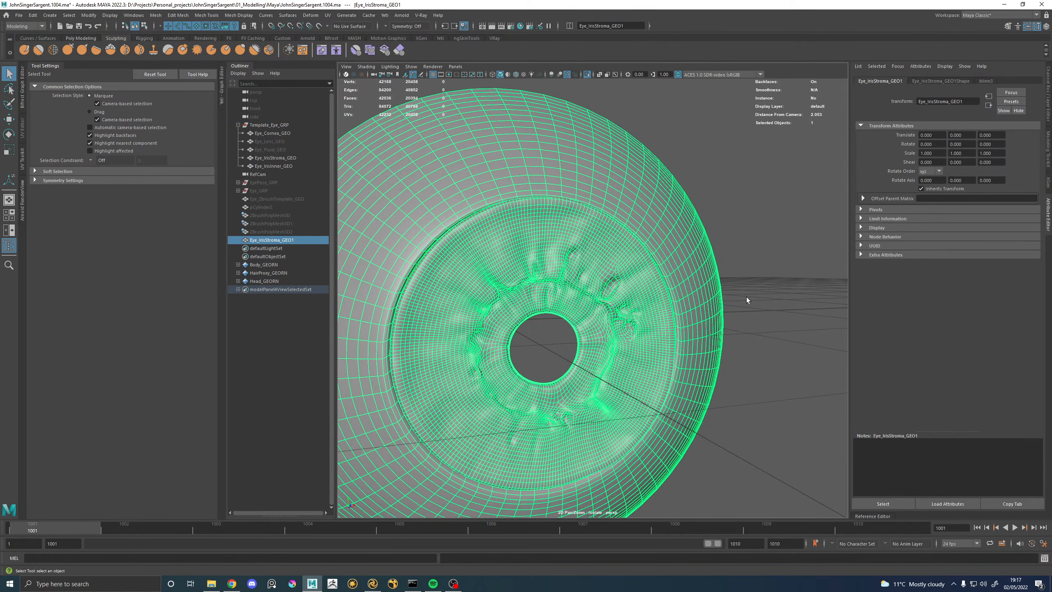
pyautogui.keyDown('alt'); pyautogui.moveTo(747, 297); pyautogui.dragTo(649, 303); pyautogui.keyUp('alt')
pyautogui.keyDown('alt'); pyautogui.moveTo(648, 303); pyautogui.dragTo(577, 245, button='right'); pyautogui.keyUp('alt')
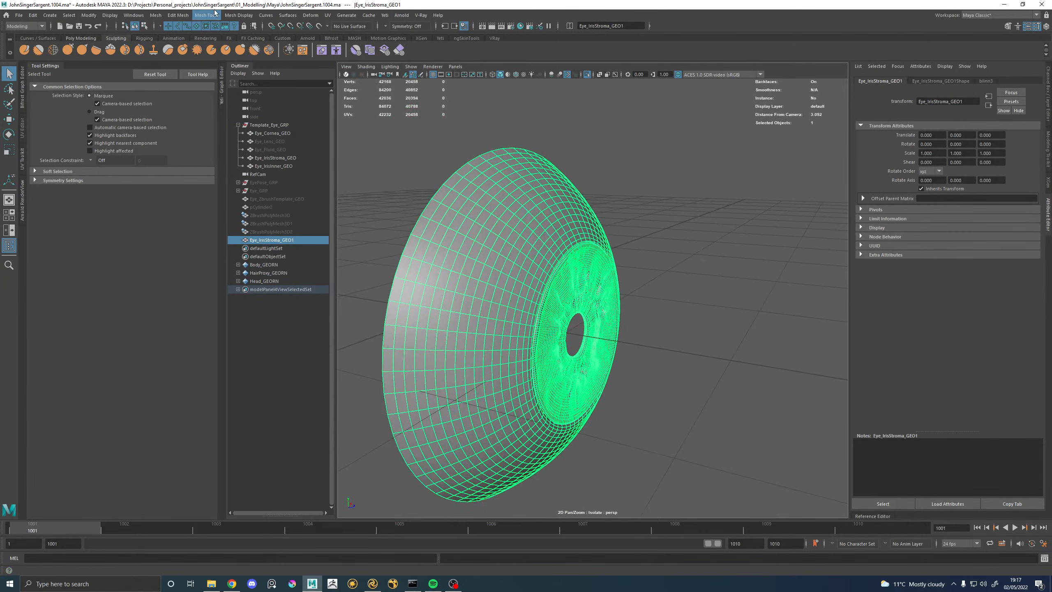
# Add a Sculpt deformer to the combined iris mesh and move its sculptor sphere forward, out in front of the iris.
pyautogui.click(355, 18)
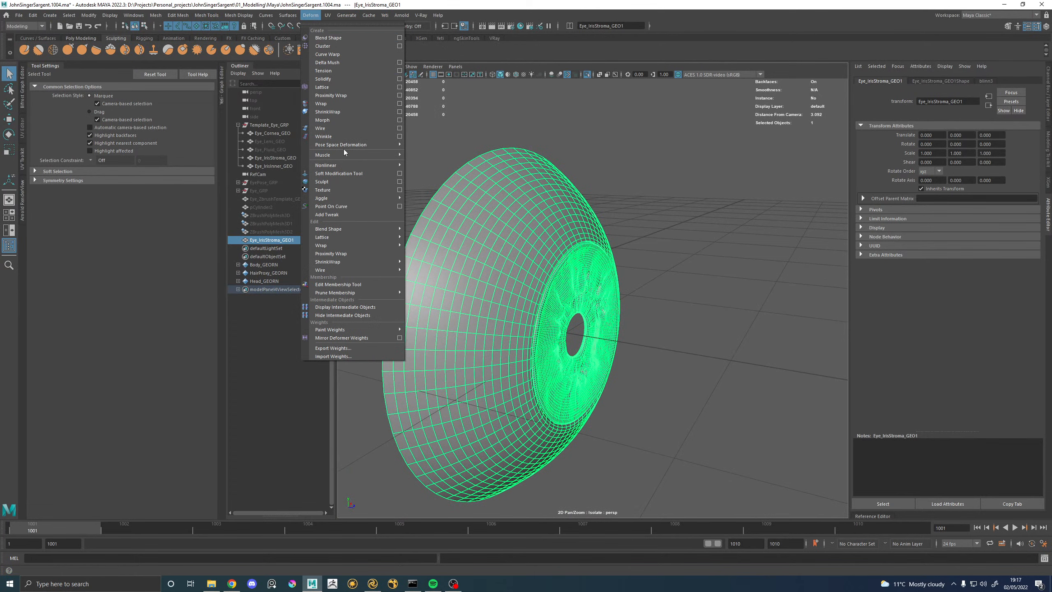
pyautogui.click(336, 181)
pyautogui.moveTo(601, 365)
pyautogui.keyDown('alt'); pyautogui.mouseDown()
pyautogui.moveTo(591, 362)
pyautogui.moveTo(689, 347)
pyautogui.mouseUp(); pyautogui.keyUp('alt')
pyautogui.press('w')
pyautogui.moveTo(606, 335)
pyautogui.mouseDown()
pyautogui.moveTo(615, 336)
pyautogui.moveTo(600, 346)
pyautogui.moveTo(745, 351)
pyautogui.mouseUp()
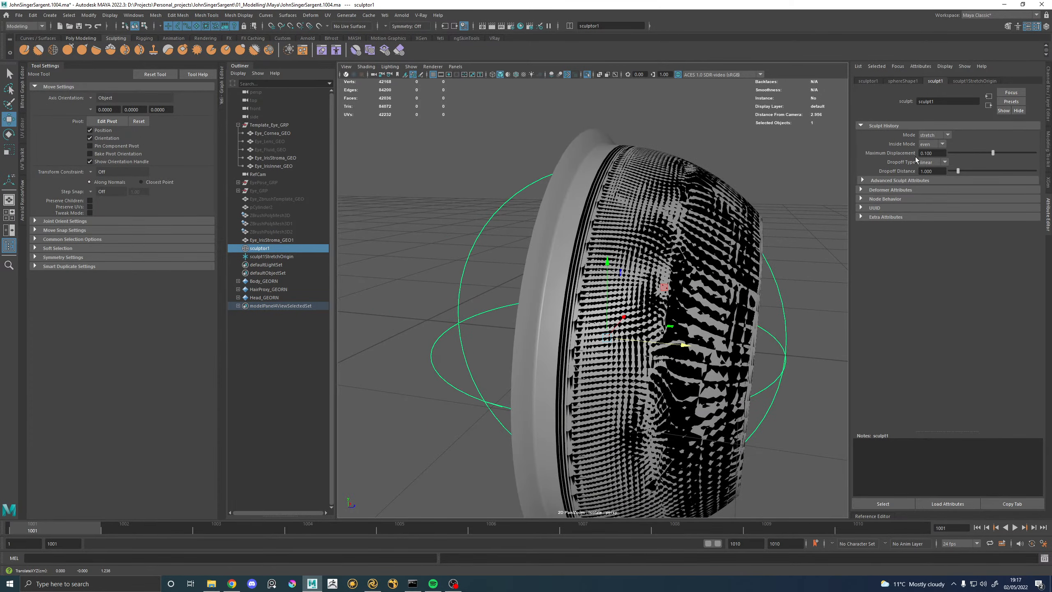
# Set the sculpt deformer's mode to project and move the sculptor back inside the eye.
pyautogui.click(935, 136)
pyautogui.click(932, 152)
pyautogui.moveTo(624, 340)
pyautogui.mouseDown()
pyautogui.moveTo(646, 341)
pyautogui.moveTo(538, 334)
pyautogui.moveTo(554, 344)
pyautogui.mouseUp()
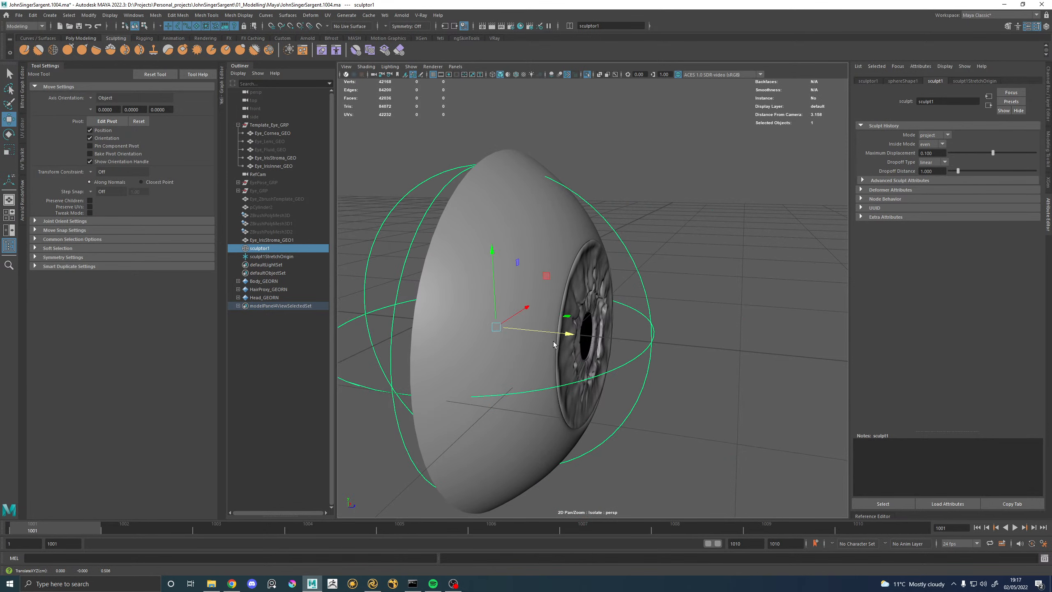
# Scale the sculptor uniformly down to about 0.44 and set the sculpt deformer's maximum displacement to 0.
pyautogui.press('r')
pyautogui.moveTo(496, 327); pyautogui.dragTo(341, 334)
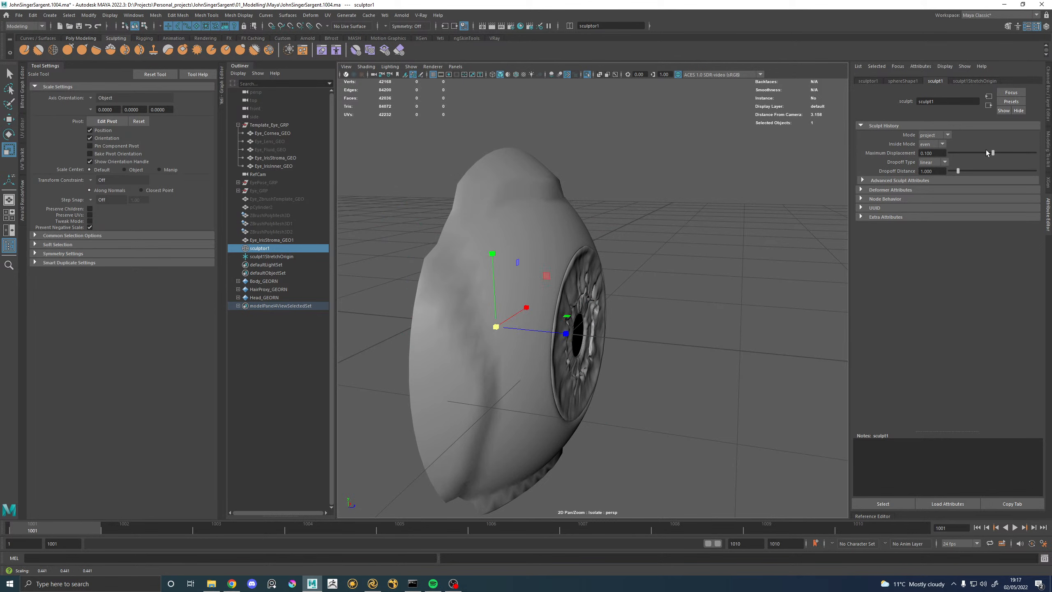
pyautogui.write('0')
pyautogui.press('Return')
# Move the sculptor forward into the iris and try a negative maximum displacement.
pyautogui.press('w')
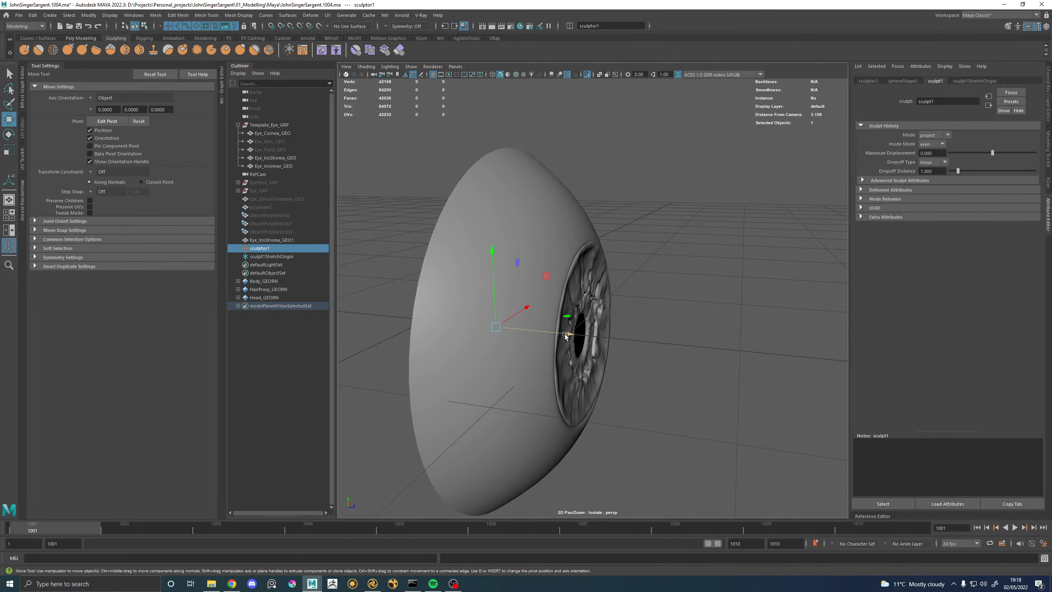
pyautogui.moveTo(567, 335); pyautogui.dragTo(619, 340)
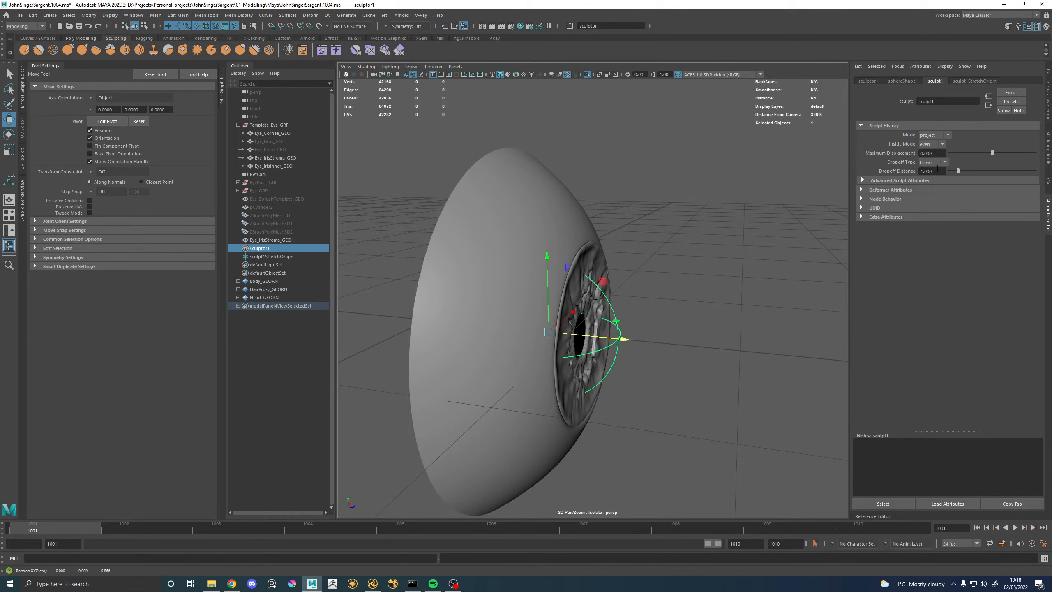
pyautogui.moveTo(994, 153); pyautogui.dragTo(989, 153)
pyautogui.hotkey('ctrl', 'z')
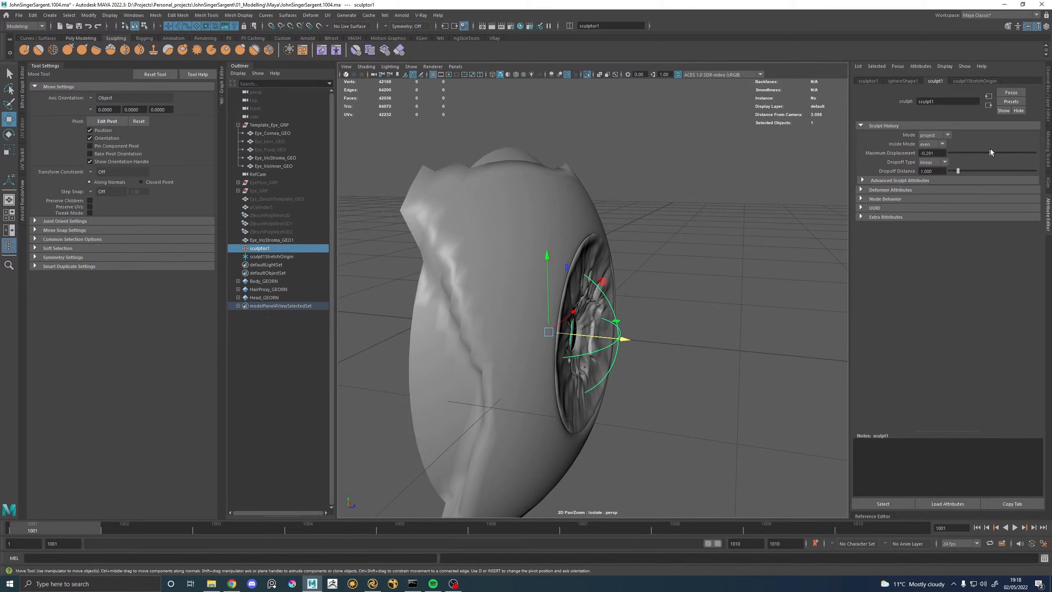
# Try stretch mode with a negative maximum displacement, revert the displacement, and push the sculptor forward through the iris.
pyautogui.click(928, 160)
pyautogui.moveTo(993, 152)
pyautogui.mouseDown()
pyautogui.moveTo(975, 151)
pyautogui.moveTo(989, 151)
pyautogui.mouseUp()
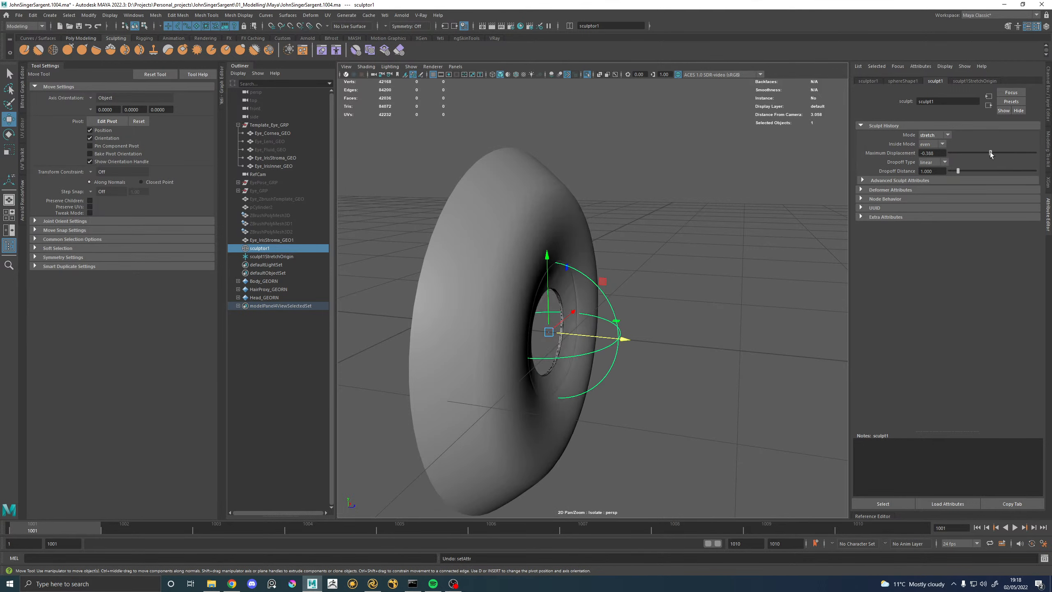
pyautogui.hotkey('ctrl', 'z')
pyautogui.moveTo(628, 341)
pyautogui.mouseDown()
pyautogui.moveTo(585, 340)
pyautogui.moveTo(745, 337)
pyautogui.mouseUp()
# Try the flip mode on the sculpt deformer and move the sculptor back behind the iris.
pyautogui.click(935, 135)
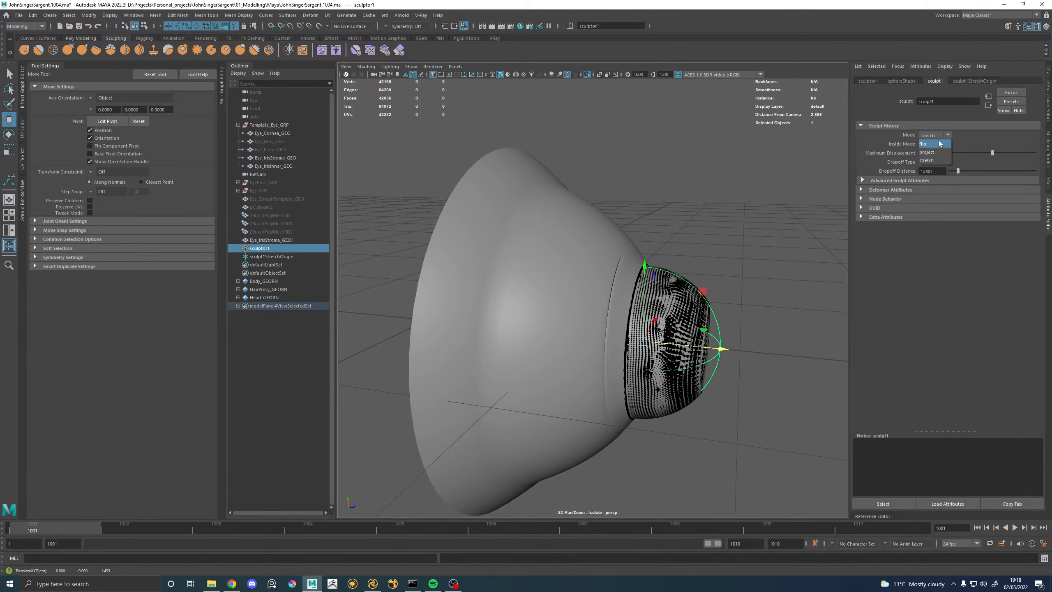
pyautogui.click(930, 142)
pyautogui.moveTo(726, 350); pyautogui.dragTo(572, 344)
pyautogui.keyDown('alt'); pyautogui.moveTo(572, 344); pyautogui.dragTo(670, 349, button='right'); pyautogui.keyUp('alt')
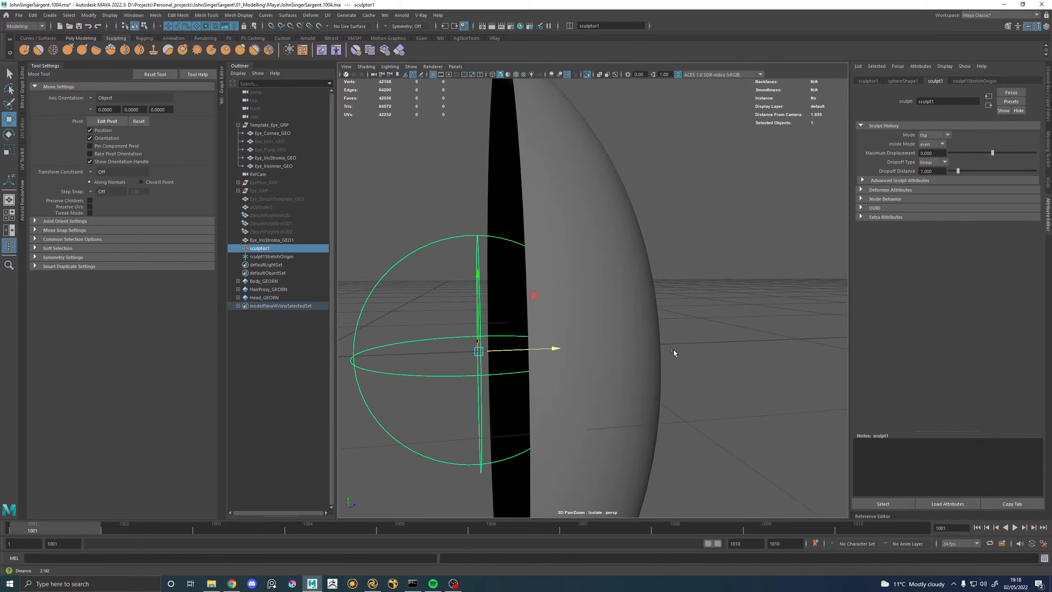
pyautogui.keyDown('alt'); pyautogui.moveTo(586, 357); pyautogui.dragTo(609, 360); pyautogui.keyUp('alt')
# Scale the sculptor uniformly up to about 0.73 so that it reaches the iris.
pyautogui.press('r')
pyautogui.moveTo(489, 354); pyautogui.dragTo(638, 367)
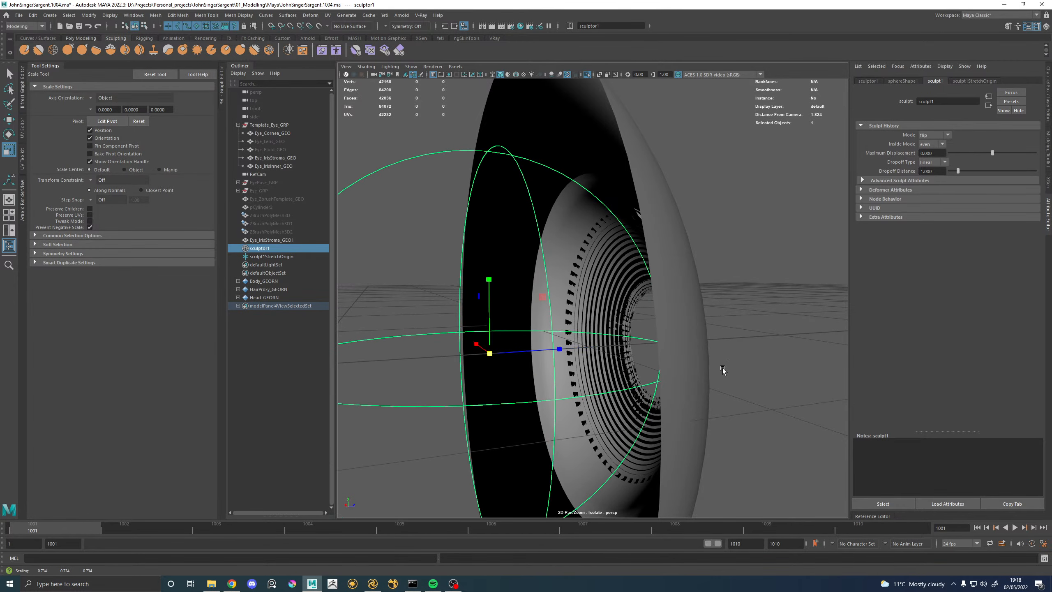
pyautogui.keyDown('alt'); pyautogui.moveTo(724, 372); pyautogui.dragTo(694, 365); pyautogui.keyUp('alt')
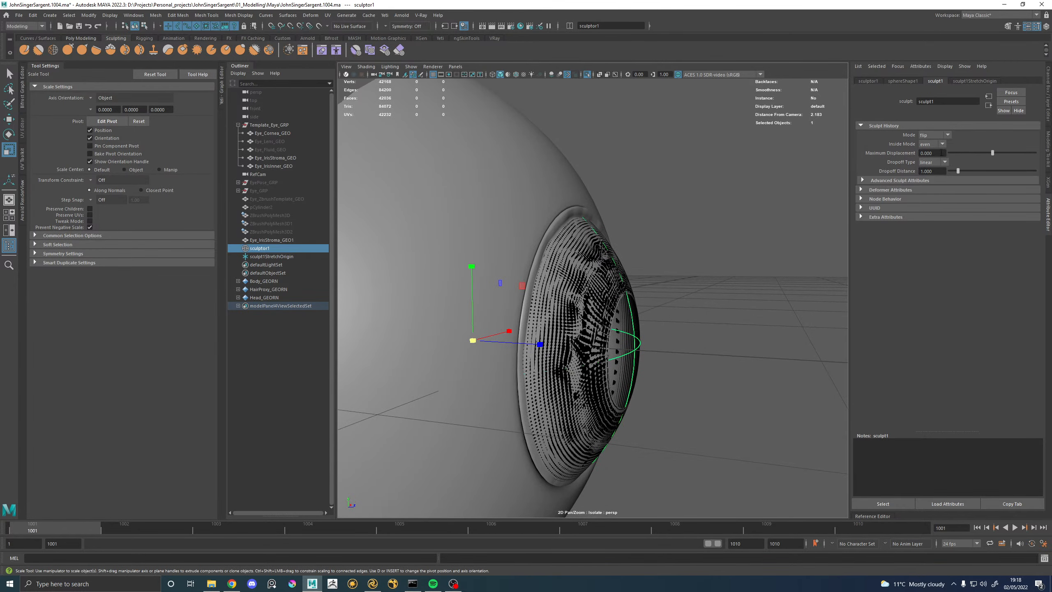
# Try a maximum displacement of 0.1 on the sculpt deformer and undo it.
pyautogui.write('0.1')
pyautogui.press('Return')
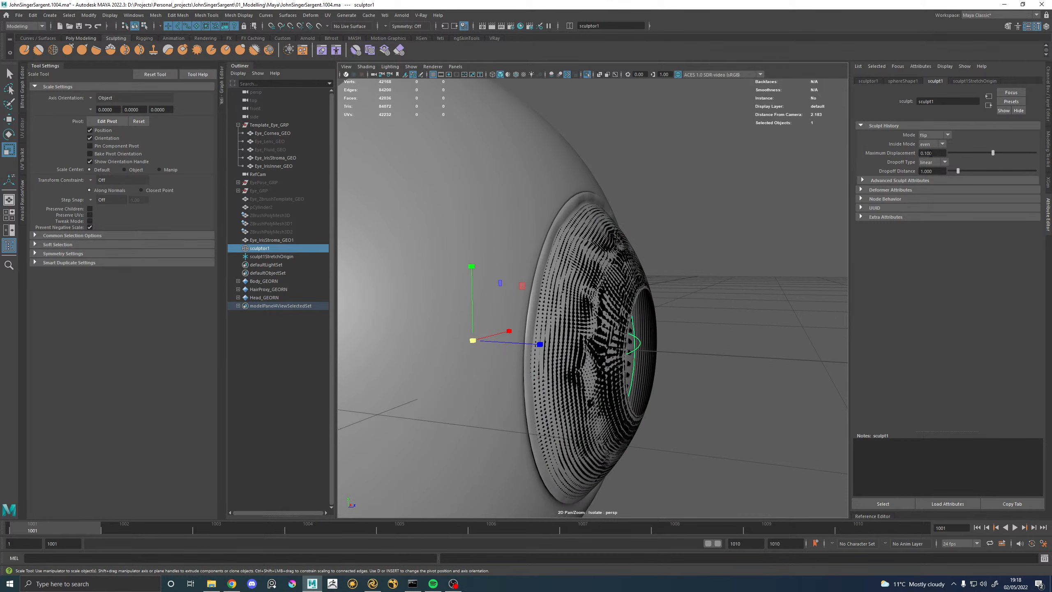
pyautogui.hotkey('ctrl', 'z')
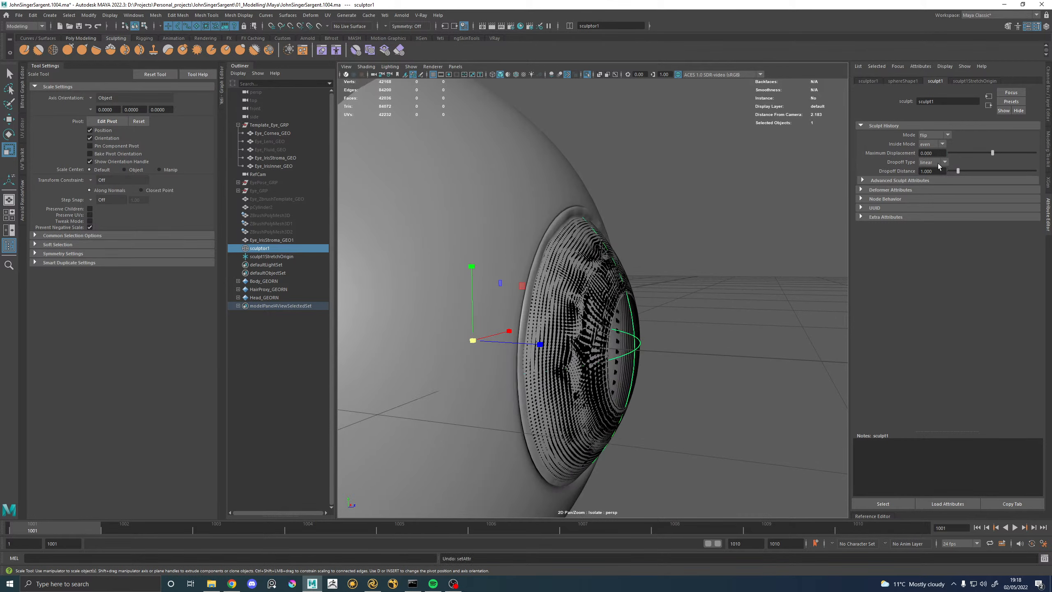
# Reduce the sculpt deformer's dropoff distance to 0.
pyautogui.click(939, 164)
pyautogui.moveTo(961, 171); pyautogui.dragTo(949, 170)
pyautogui.moveTo(551, 332)
pyautogui.keyDown('alt'); pyautogui.mouseDown()
pyautogui.moveTo(592, 326)
pyautogui.moveTo(484, 342)
pyautogui.moveTo(497, 342)
pyautogui.mouseUp(); pyautogui.keyUp('alt')
# Move the sculptor slightly forward into the iris and set the sculpt mode to project.
pyautogui.press('w')
pyautogui.keyDown('alt'); pyautogui.moveTo(638, 319); pyautogui.dragTo(559, 325); pyautogui.keyUp('alt')
pyautogui.keyDown('alt'); pyautogui.moveTo(559, 325); pyautogui.dragTo(663, 350, button='right'); pyautogui.keyUp('alt')
pyautogui.keyDown('alt'); pyautogui.moveTo(663, 350); pyautogui.dragTo(718, 312, button='middle'); pyautogui.keyUp('alt')
pyautogui.keyDown('alt'); pyautogui.moveTo(718, 311); pyautogui.dragTo(558, 341, button='right'); pyautogui.keyUp('alt')
pyautogui.moveTo(525, 313); pyautogui.dragTo(550, 312)
pyautogui.click(928, 138)
pyautogui.click(931, 153)
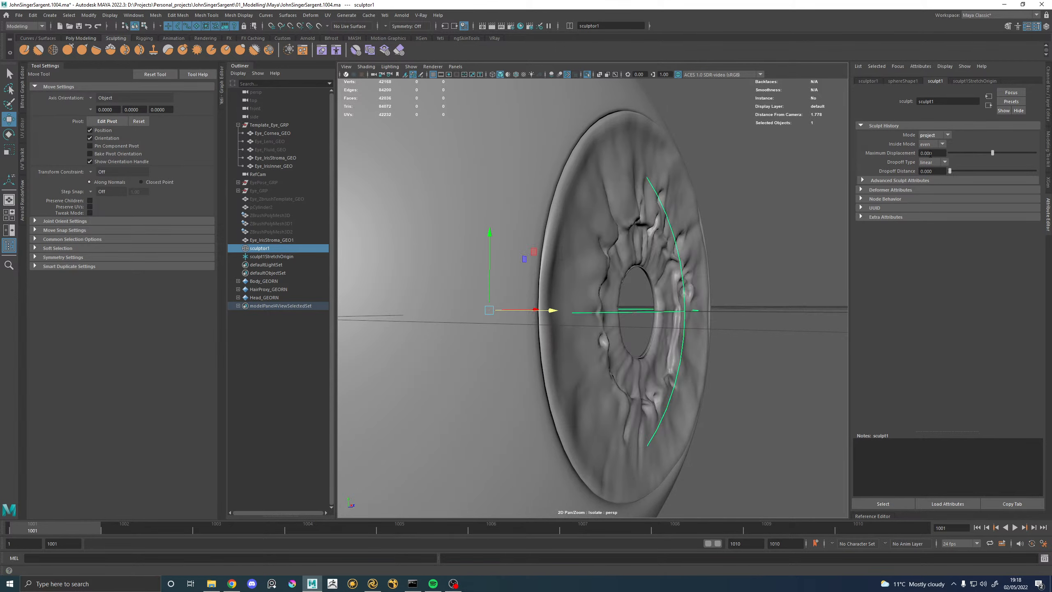
# Switch the sculpt deformer's inside mode to ring and raise its maximum displacement above zero.
pyautogui.click(931, 145)
pyautogui.click(928, 154)
pyautogui.moveTo(655, 318)
pyautogui.keyDown('alt'); pyautogui.mouseDown()
pyautogui.moveTo(572, 341)
pyautogui.moveTo(541, 309)
pyautogui.moveTo(554, 308)
pyautogui.mouseUp(); pyautogui.keyUp('alt')
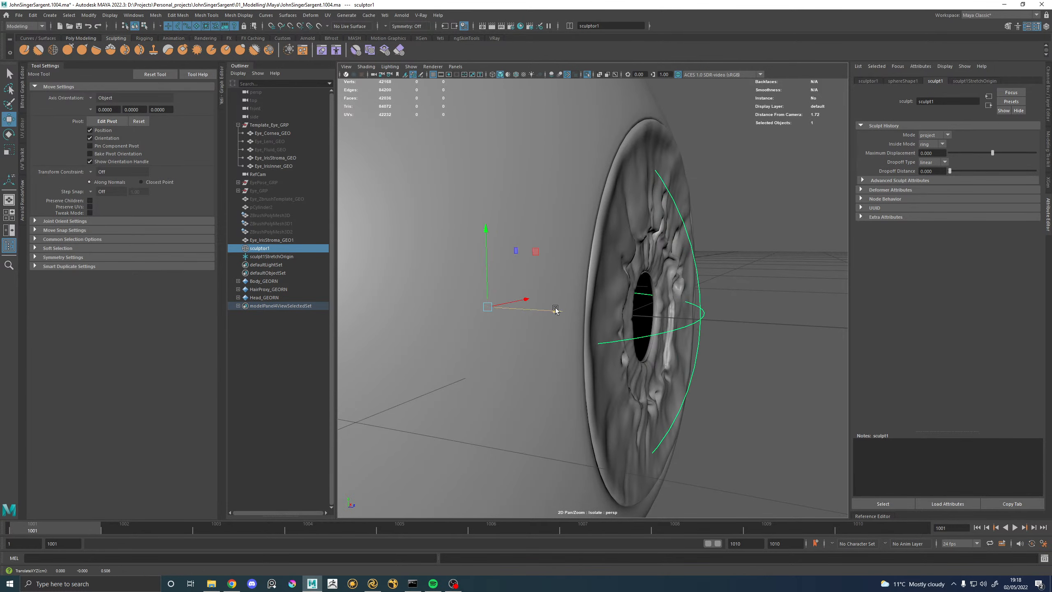
pyautogui.moveTo(993, 152)
pyautogui.mouseDown()
pyautogui.moveTo(981, 154)
pyautogui.moveTo(995, 156)
pyautogui.mouseUp()
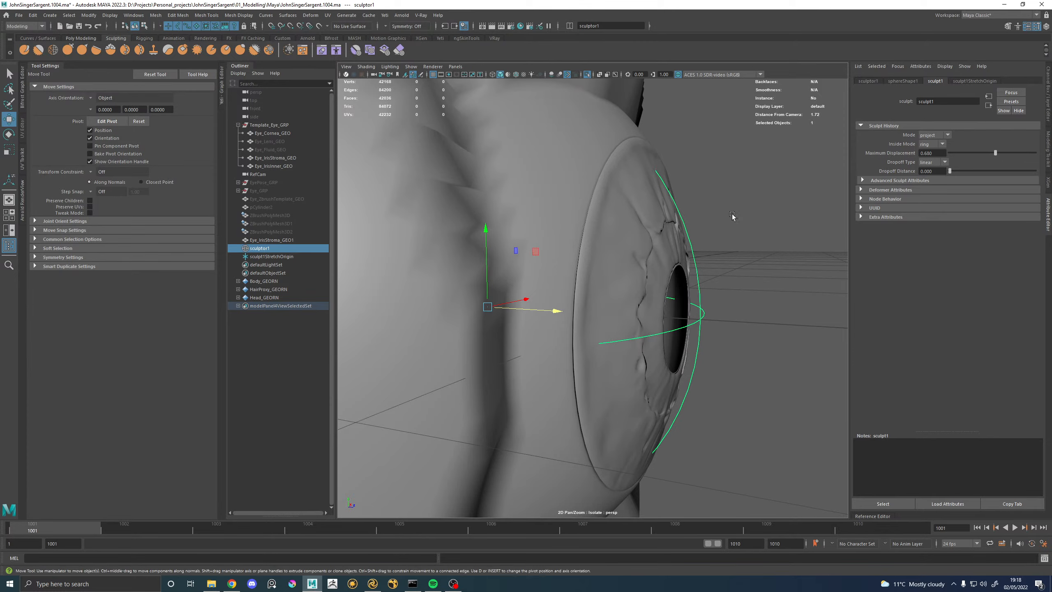
pyautogui.keyDown('alt'); pyautogui.moveTo(733, 216); pyautogui.dragTo(660, 224, button='right'); pyautogui.keyUp('alt')
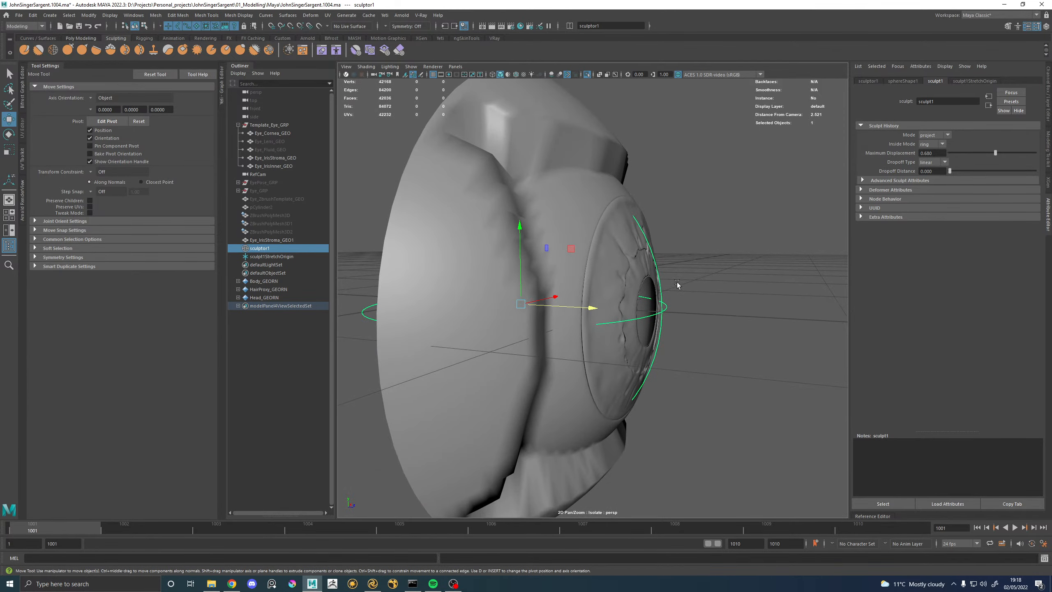
# Move the sculptor slightly backward and check the projected iris surface around the pupil.
pyautogui.keyDown('alt'); pyautogui.moveTo(678, 285); pyautogui.dragTo(666, 290); pyautogui.keyUp('alt')
pyautogui.moveTo(593, 307)
pyautogui.mouseDown()
pyautogui.moveTo(557, 307)
pyautogui.moveTo(668, 309)
pyautogui.moveTo(547, 307)
pyautogui.moveTo(584, 309)
pyautogui.mouseUp()
pyautogui.keyDown('alt'); pyautogui.moveTo(758, 299); pyautogui.dragTo(720, 269); pyautogui.keyUp('alt')
pyautogui.keyDown('alt'); pyautogui.moveTo(719, 269); pyautogui.dragTo(803, 296, button='right'); pyautogui.keyUp('alt')
pyautogui.keyDown('alt'); pyautogui.moveTo(803, 296); pyautogui.dragTo(719, 220, button='middle'); pyautogui.keyUp('alt')
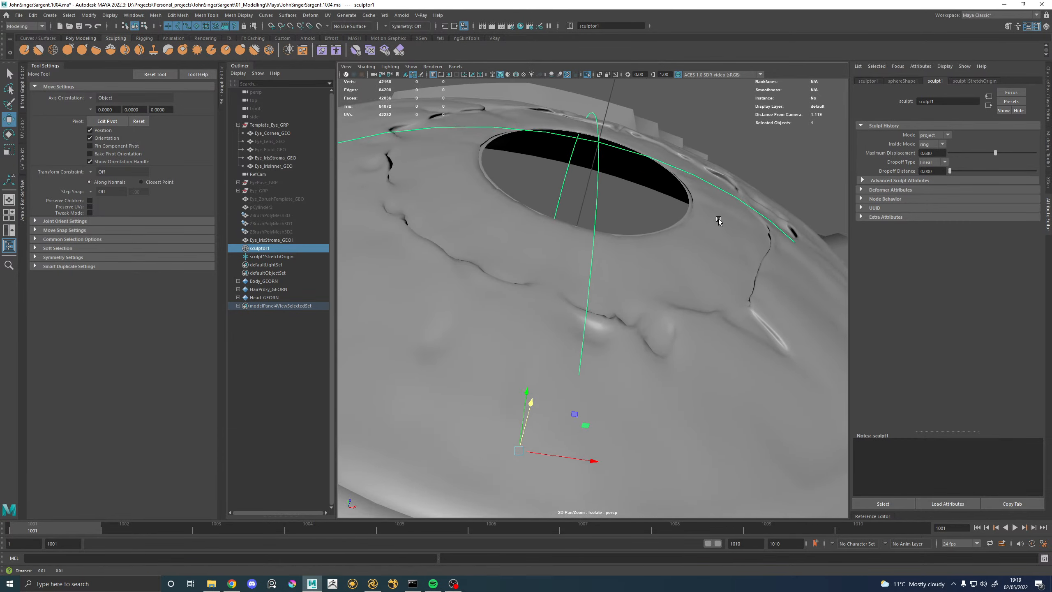
# Pull the sculptor out behind the eye and push it forward into the iris again.
pyautogui.moveTo(719, 220)
pyautogui.keyDown('alt'); pyautogui.mouseDown()
pyautogui.moveTo(677, 259)
pyautogui.moveTo(747, 301)
pyautogui.moveTo(799, 296)
pyautogui.moveTo(472, 306)
pyautogui.moveTo(702, 296)
pyautogui.moveTo(569, 290)
pyautogui.moveTo(604, 309)
pyautogui.moveTo(811, 302)
pyautogui.mouseUp(); pyautogui.keyUp('alt')
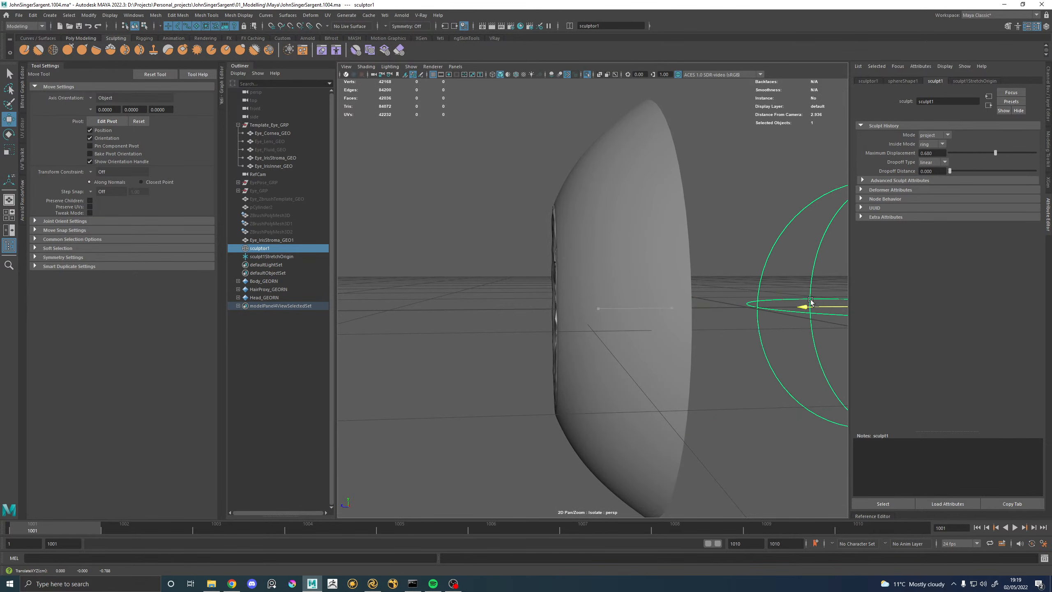
pyautogui.keyDown('alt'); pyautogui.moveTo(551, 296); pyautogui.dragTo(725, 313); pyautogui.keyUp('alt')
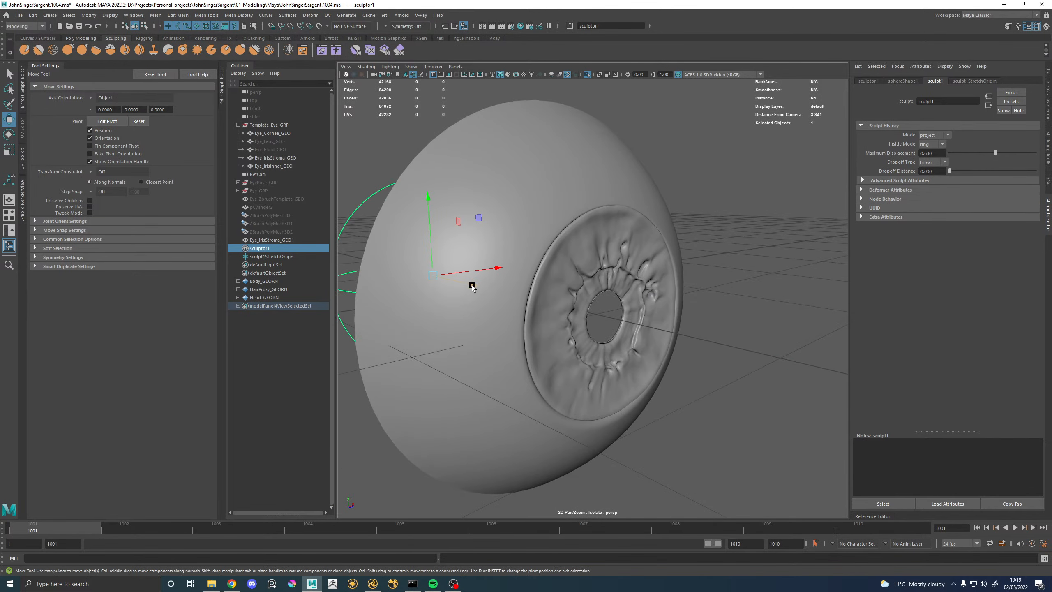
pyautogui.moveTo(472, 286); pyautogui.dragTo(596, 329)
pyautogui.moveTo(583, 259)
pyautogui.keyDown('alt'); pyautogui.mouseDown()
pyautogui.moveTo(617, 259)
pyautogui.moveTo(598, 263)
pyautogui.mouseUp(); pyautogui.keyUp('alt')
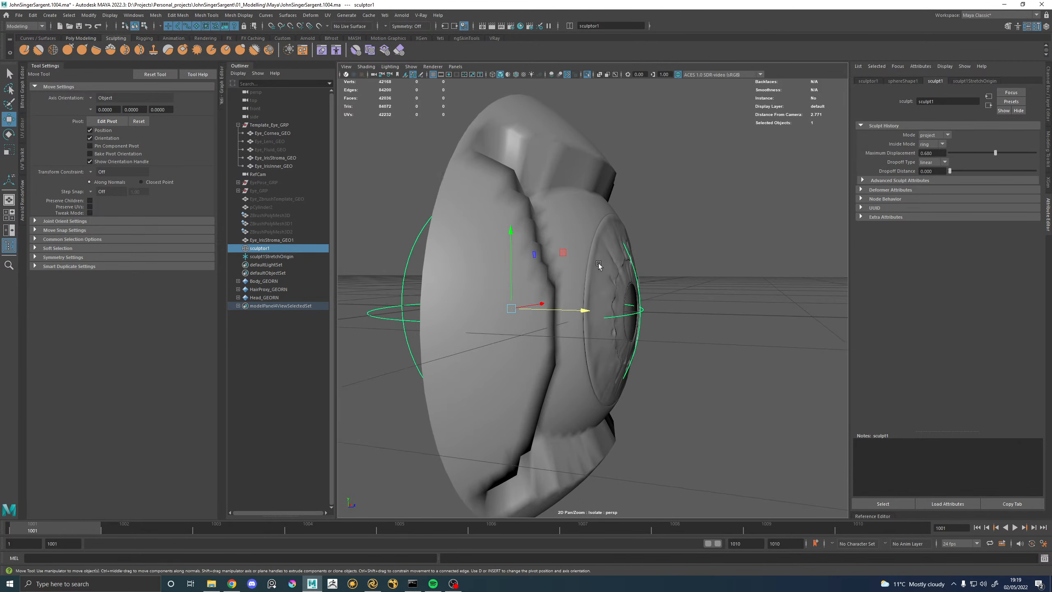
# Undo a trial maximum displacement change, set the inside mode to even and expand the advanced sculpt attributes.
pyautogui.moveTo(991, 151)
pyautogui.mouseDown()
pyautogui.moveTo(1001, 158)
pyautogui.moveTo(991, 158)
pyautogui.mouseUp()
pyautogui.hotkey('ctrl', 'z')
pyautogui.click(933, 145)
pyautogui.click(901, 181)
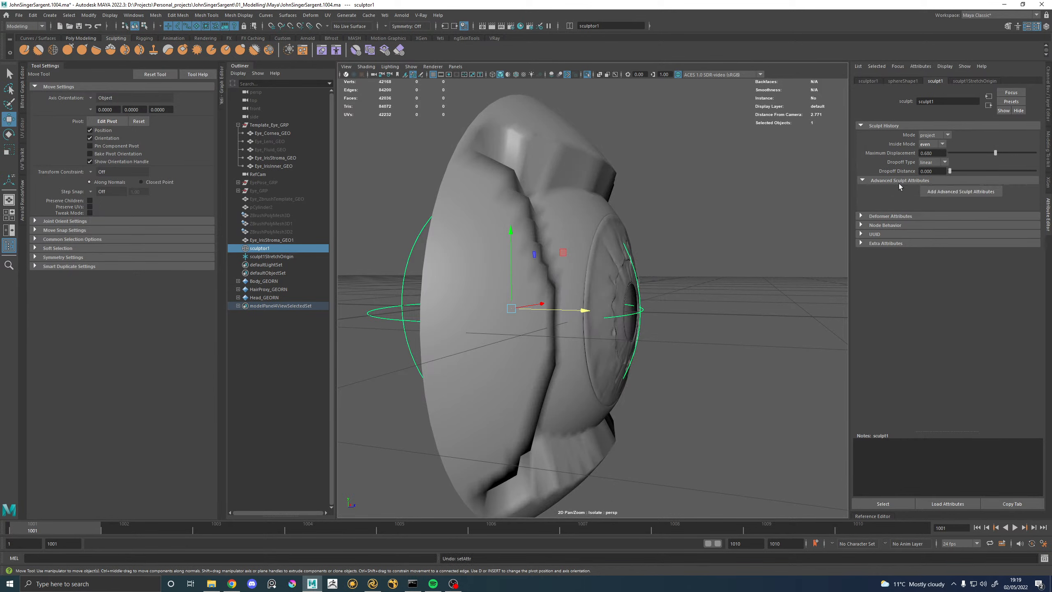
# Switch the sculpt deformer's mode to stretch, set its maximum displacement to -0.388 and pull the sculptor forward out of the iris.
pyautogui.click(927, 161)
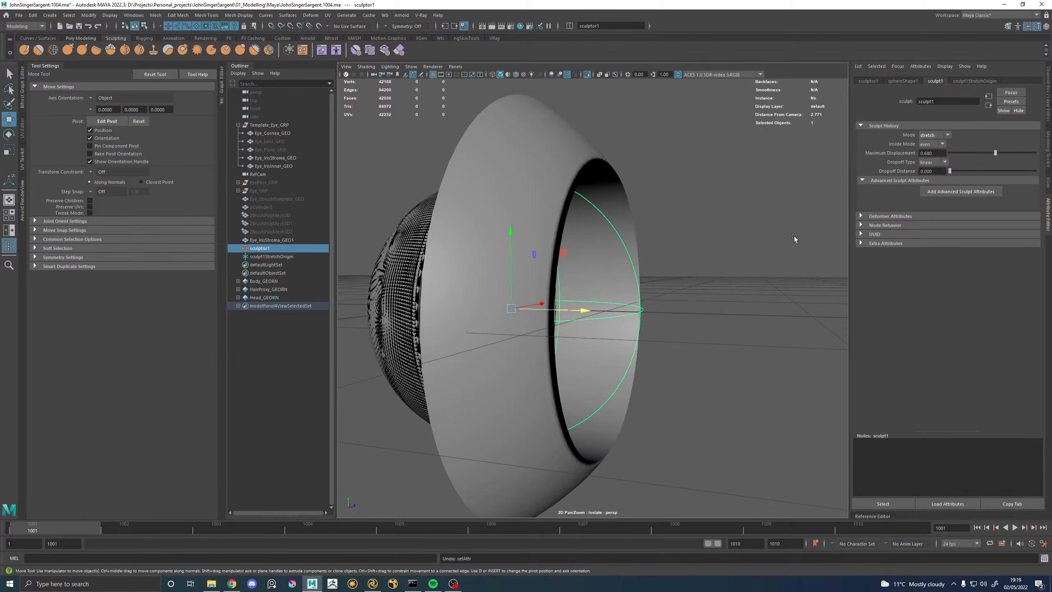
pyautogui.moveTo(980, 154); pyautogui.dragTo(975, 152)
pyautogui.moveTo(584, 314)
pyautogui.mouseDown()
pyautogui.moveTo(833, 306)
pyautogui.moveTo(636, 302)
pyautogui.moveTo(675, 308)
pyautogui.mouseUp()
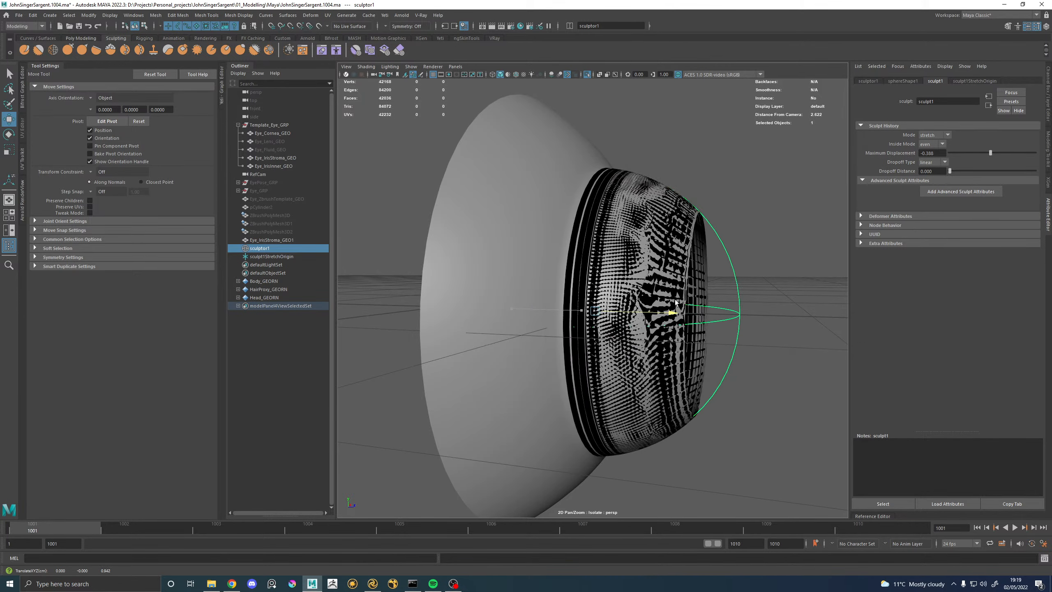
# Try the sculpt deformer's flip mode with a dropoff distance of 0.243 and reposition the sculptor around the iris.
pyautogui.click(932, 144)
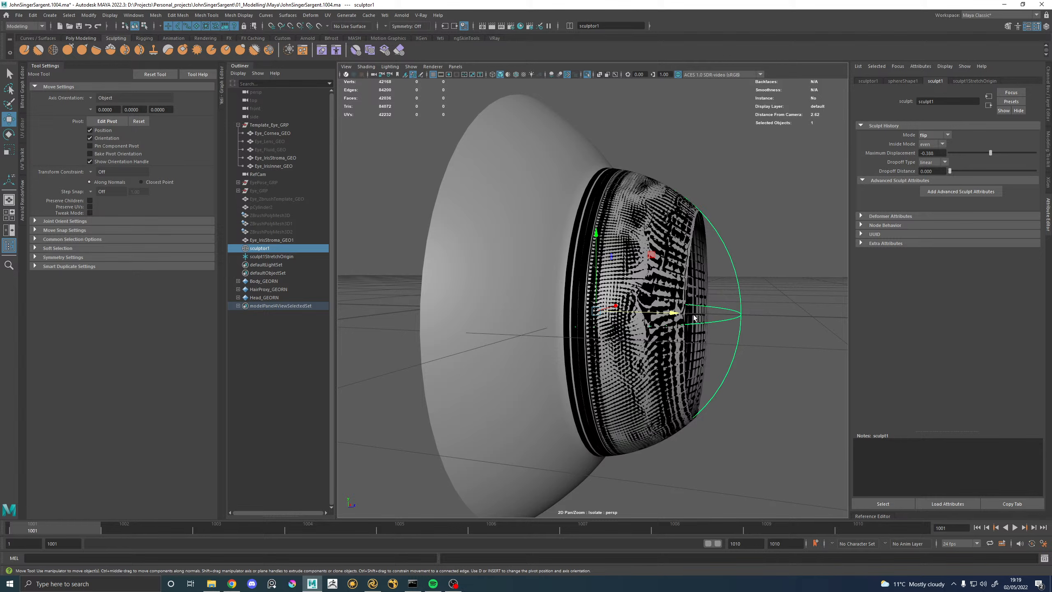
pyautogui.moveTo(695, 317); pyautogui.dragTo(575, 321)
pyautogui.moveTo(951, 171); pyautogui.dragTo(953, 171)
pyautogui.moveTo(670, 251)
pyautogui.keyDown('alt'); pyautogui.mouseDown()
pyautogui.moveTo(631, 252)
pyautogui.moveTo(588, 315)
pyautogui.moveTo(697, 382)
pyautogui.mouseUp(); pyautogui.keyUp('alt')
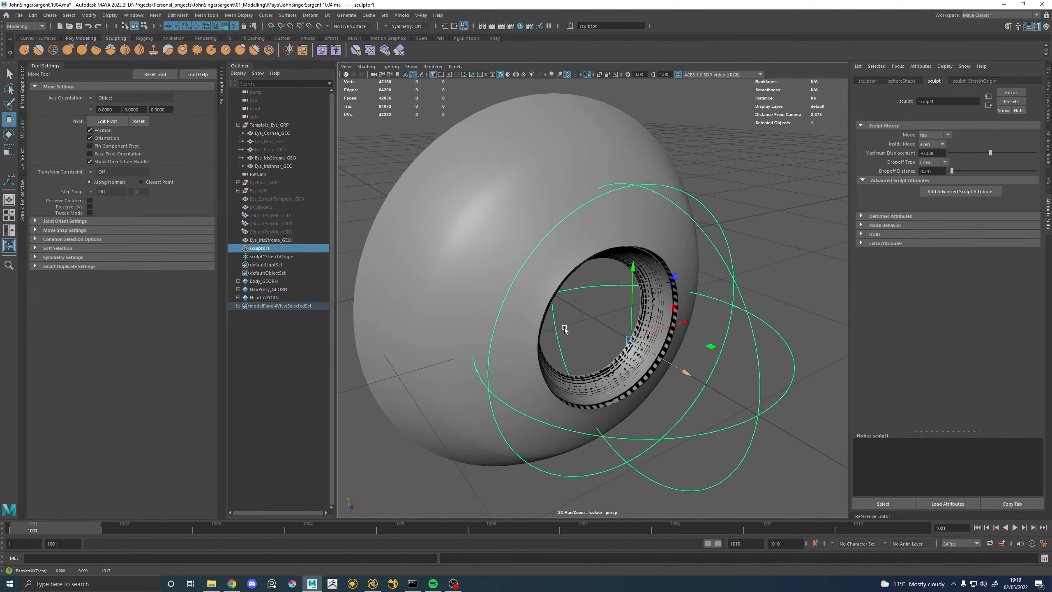
pyautogui.keyDown('alt'); pyautogui.moveTo(566, 330); pyautogui.dragTo(567, 314); pyautogui.keyUp('alt')
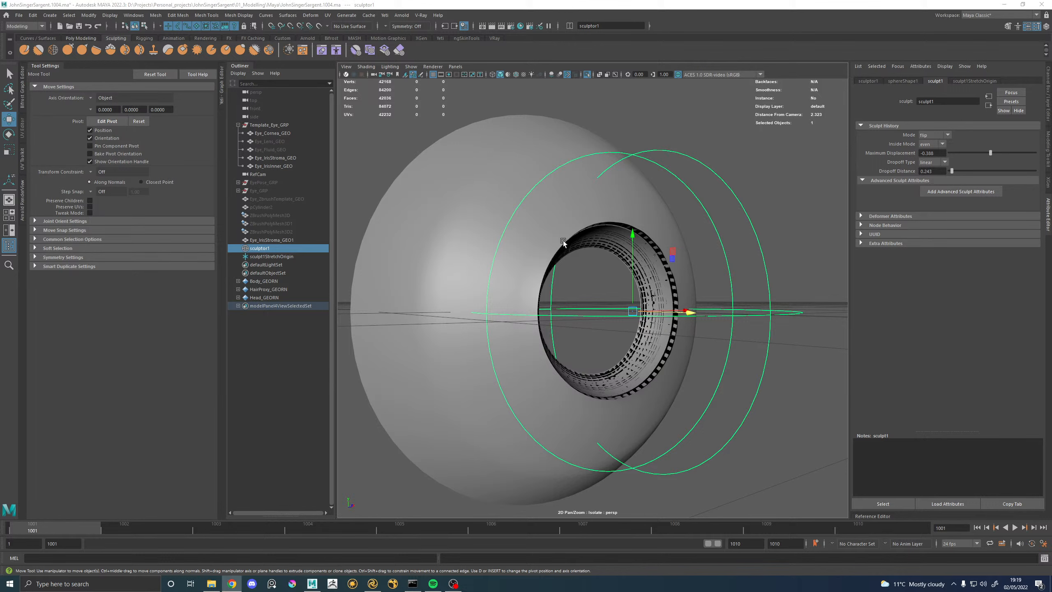
# Delete the sculptor to remove its deformation from the combined iris mesh.
pyautogui.press('Delete')
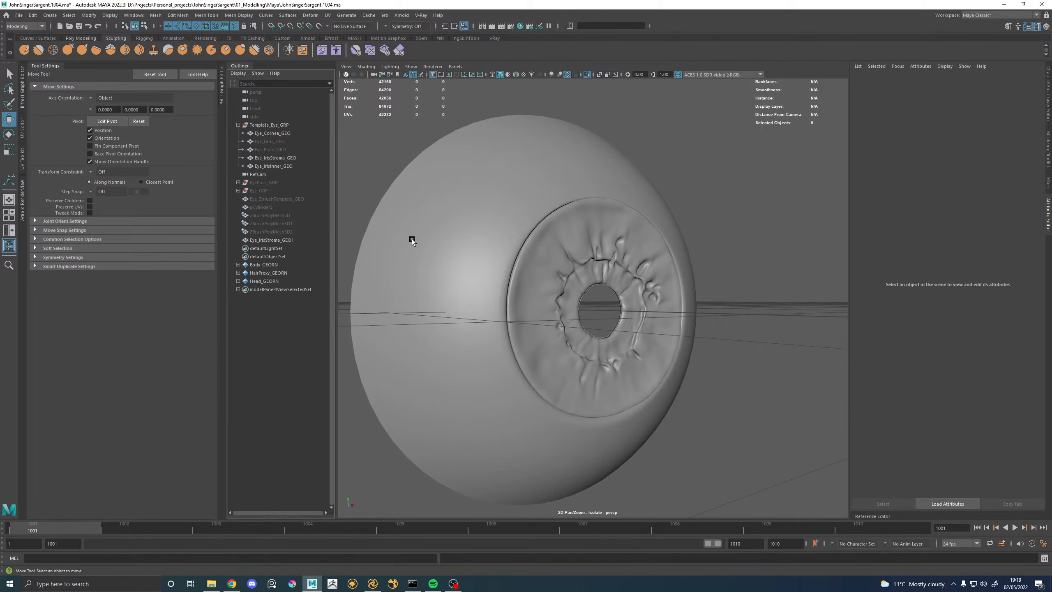
pyautogui.click(483, 211)
pyautogui.moveTo(439, 223)
pyautogui.keyDown('alt'); pyautogui.mouseDown()
pyautogui.moveTo(481, 233)
pyautogui.moveTo(473, 232)
pyautogui.mouseUp(); pyautogui.keyUp('alt')
# Duplicate the Eye_IrisInner_GEO mesh.
pyautogui.click(281, 166)
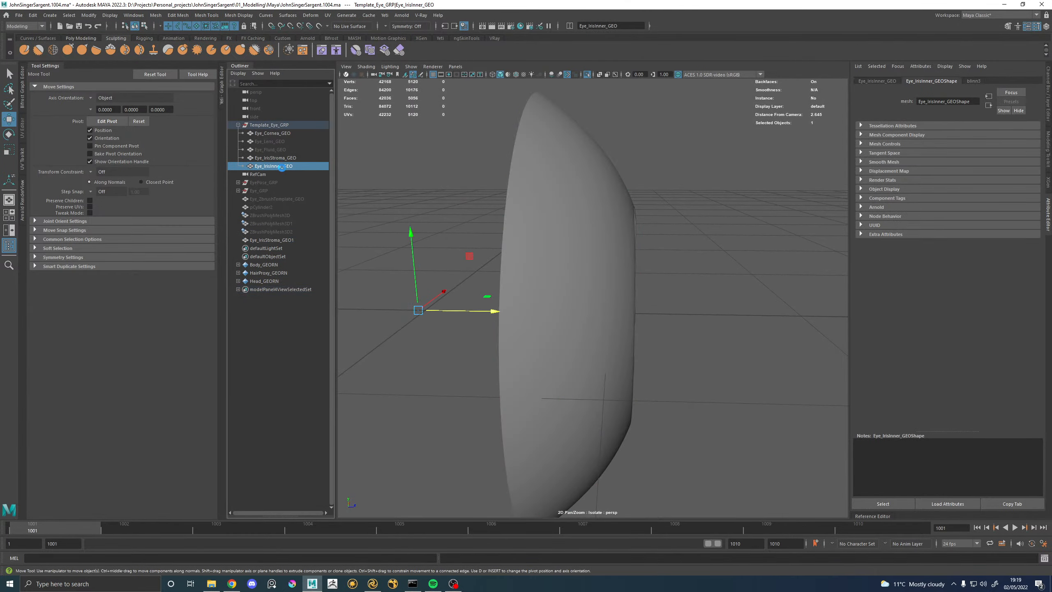
pyautogui.hotkey('ctrl', 'd')
pyautogui.keyDown('alt'); pyautogui.moveTo(641, 223); pyautogui.dragTo(603, 227); pyautogui.keyUp('alt')
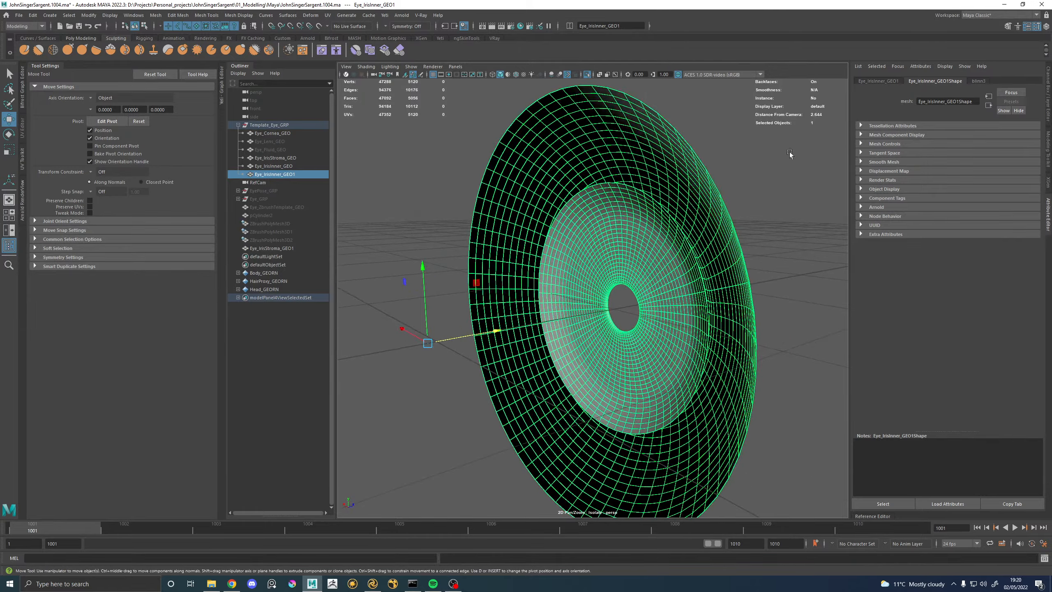
# Delete a face loop at the duplicate's pupil rim and the back layer of faces it separates.
pyautogui.moveTo(754, 150); pyautogui.dragTo(753, 177, button='right')
pyautogui.keyDown('alt'); pyautogui.moveTo(609, 245); pyautogui.dragTo(739, 278, button='right'); pyautogui.keyUp('alt')
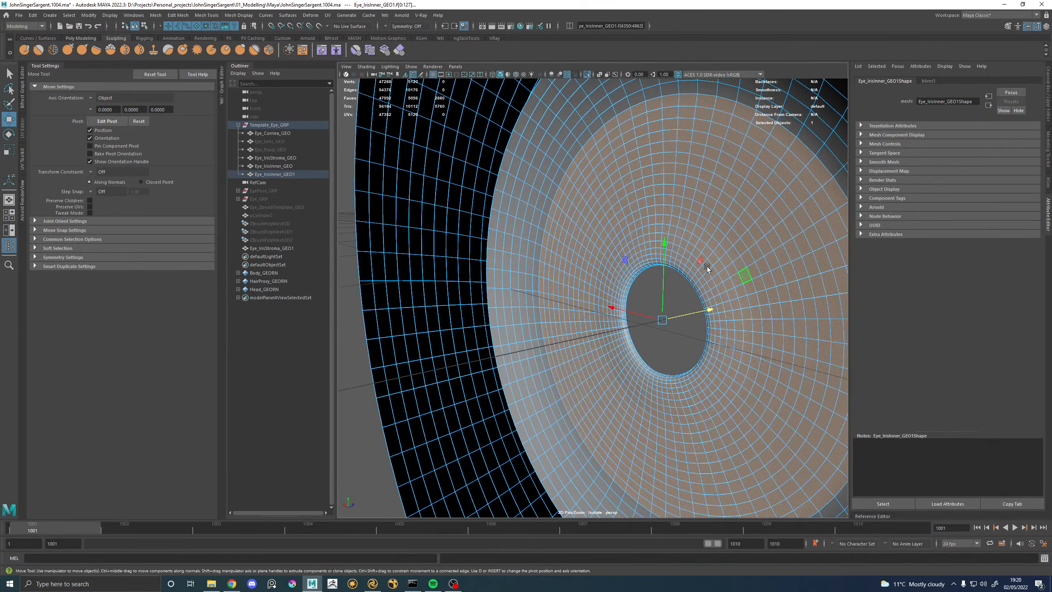
pyautogui.moveTo(718, 242)
pyautogui.keyDown('alt'); pyautogui.mouseDown()
pyautogui.moveTo(697, 224)
pyautogui.moveTo(646, 231)
pyautogui.moveTo(646, 188)
pyautogui.moveTo(667, 224)
pyautogui.moveTo(704, 238)
pyautogui.moveTo(577, 258)
pyautogui.mouseUp(); pyautogui.keyUp('alt')
pyautogui.keyDown('alt'); pyautogui.moveTo(577, 258); pyautogui.dragTo(712, 296, button='right'); pyautogui.keyUp('alt')
pyautogui.keyDown('alt'); pyautogui.moveTo(712, 296); pyautogui.dragTo(565, 272); pyautogui.keyUp('alt')
pyautogui.click(376, 203)
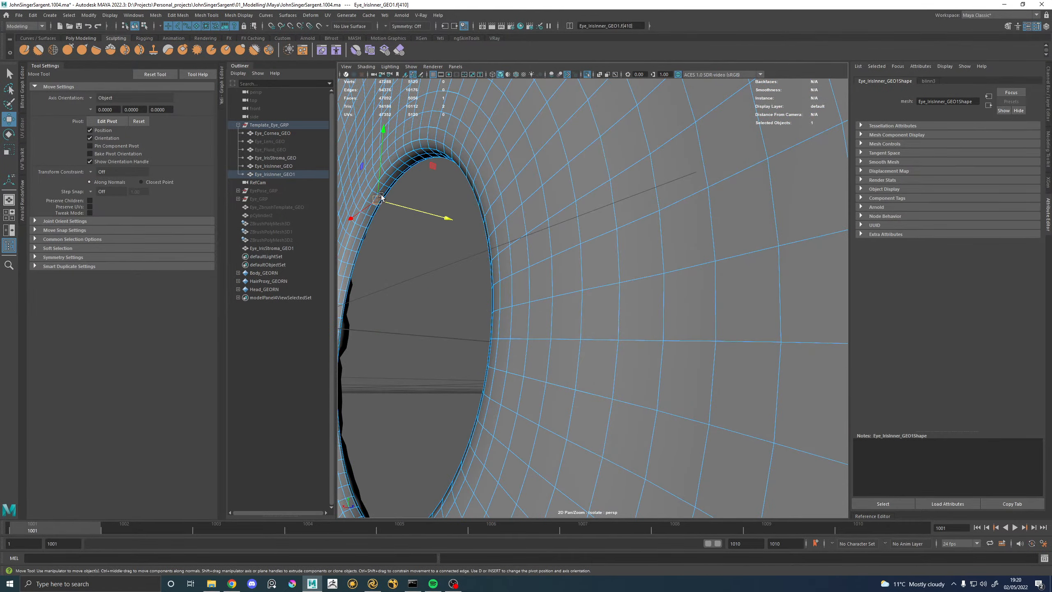
pyautogui.press('q')
pyautogui.doubleClick(384, 189)
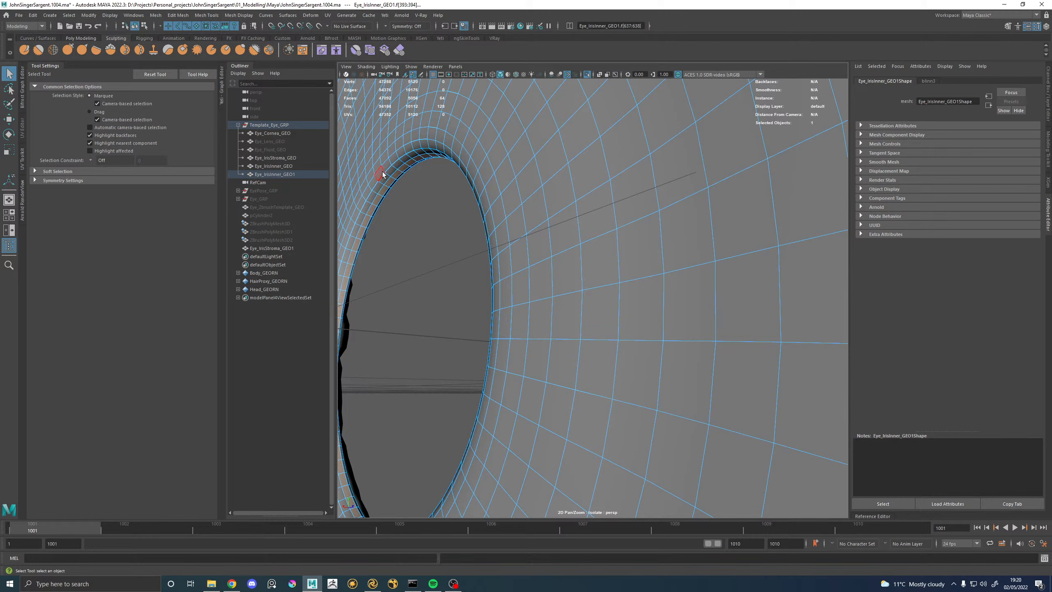
pyautogui.press('Delete')
pyautogui.doubleClick(375, 153)
pyautogui.press('Delete')
pyautogui.scroll(-8, 421, 187)
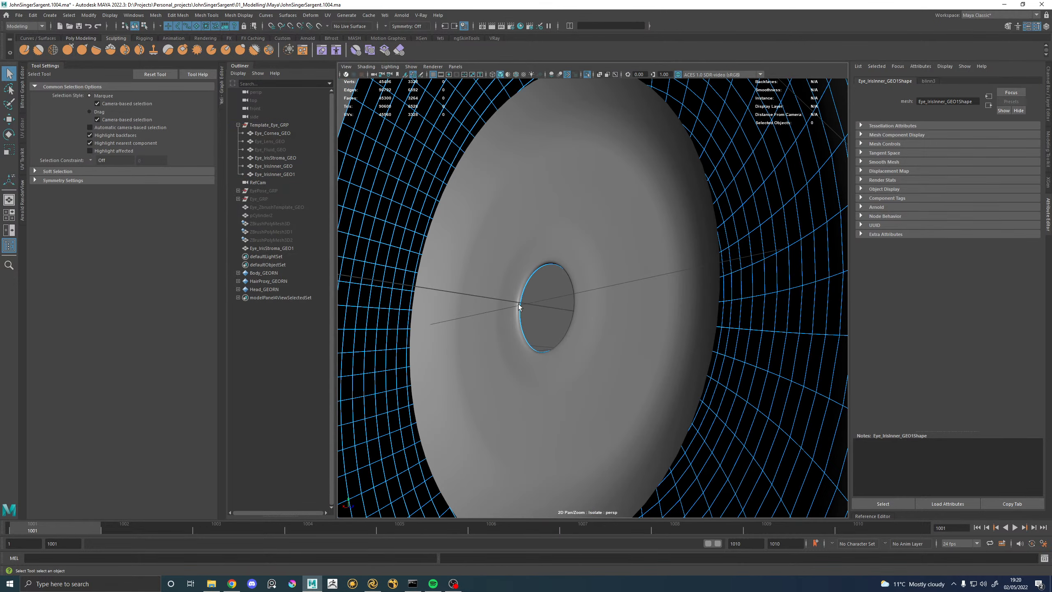
# Move the duplicated inner iris out of Template_Eye_GRP in the scene hierarchy.
pyautogui.click(525, 315)
pyautogui.keyDown('alt'); pyautogui.moveTo(526, 316); pyautogui.dragTo(580, 289); pyautogui.keyUp('alt')
pyautogui.keyDown('alt'); pyautogui.moveTo(580, 289); pyautogui.dragTo(507, 275, button='right'); pyautogui.keyUp('alt')
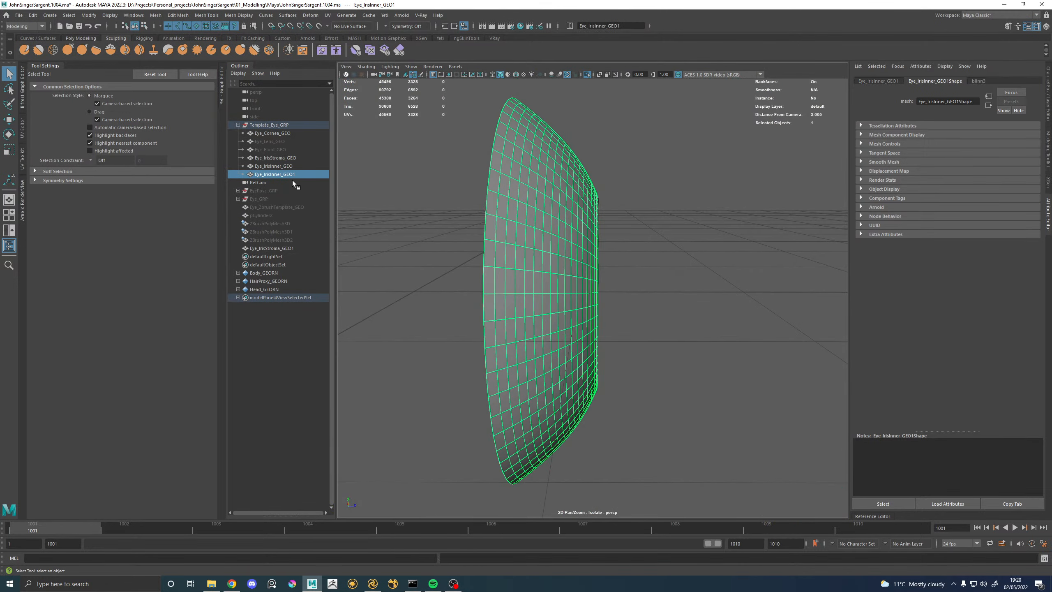
pyautogui.moveTo(293, 181); pyautogui.dragTo(280, 245)
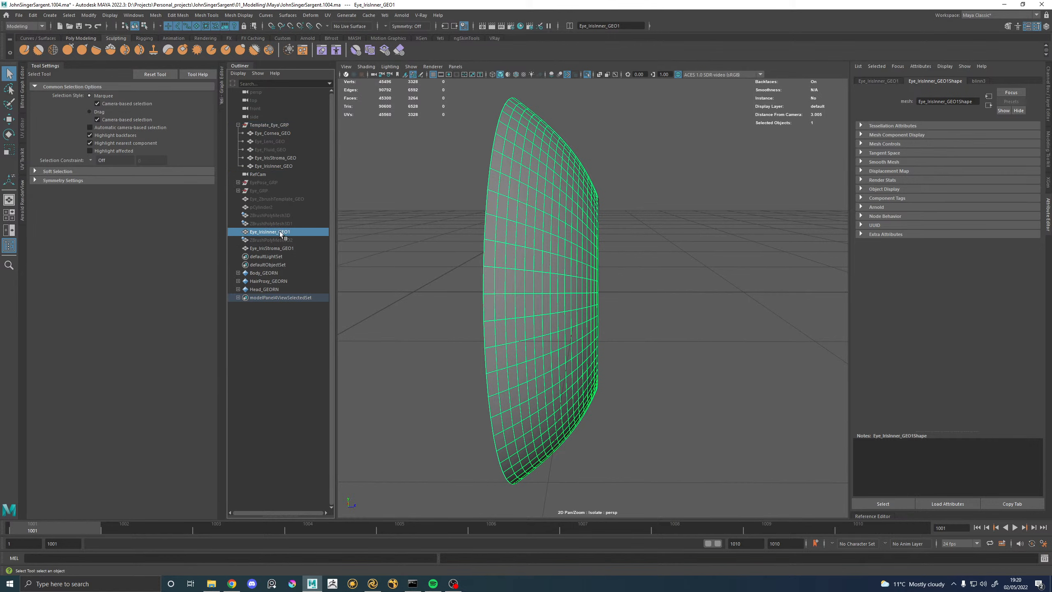
# Isolate Eye_IrisInner_GEO1 and Eye_IrisStroma_GEO1 together in the viewport.
pyautogui.keyDown('ctrl'); pyautogui.click(283, 249); pyautogui.keyUp('ctrl')
pyautogui.click(587, 75)
pyautogui.click(723, 215)
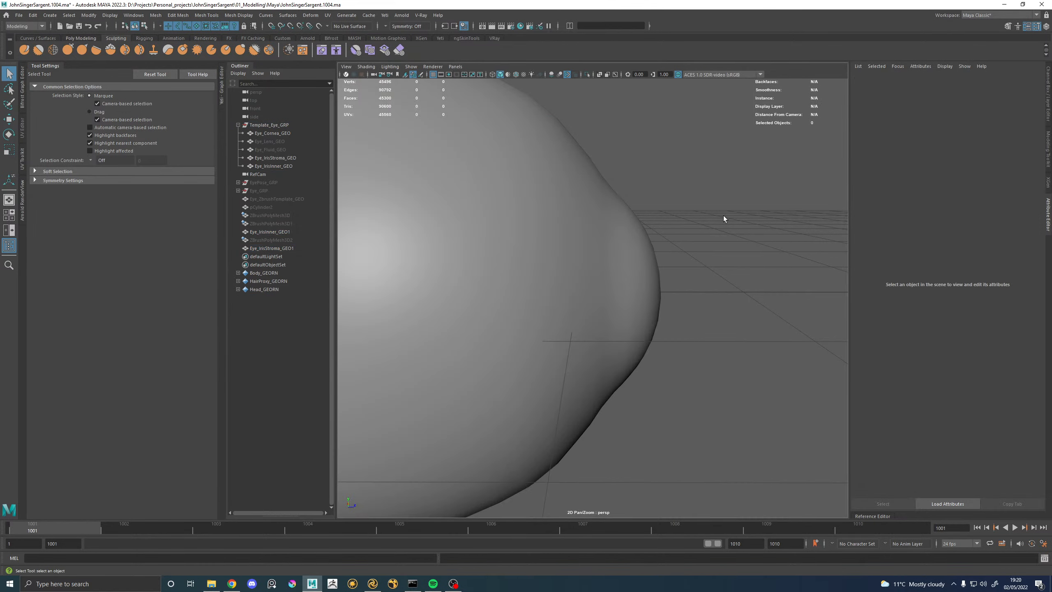
pyautogui.click(274, 232)
pyautogui.keyDown('ctrl'); pyautogui.click(280, 248); pyautogui.keyUp('ctrl')
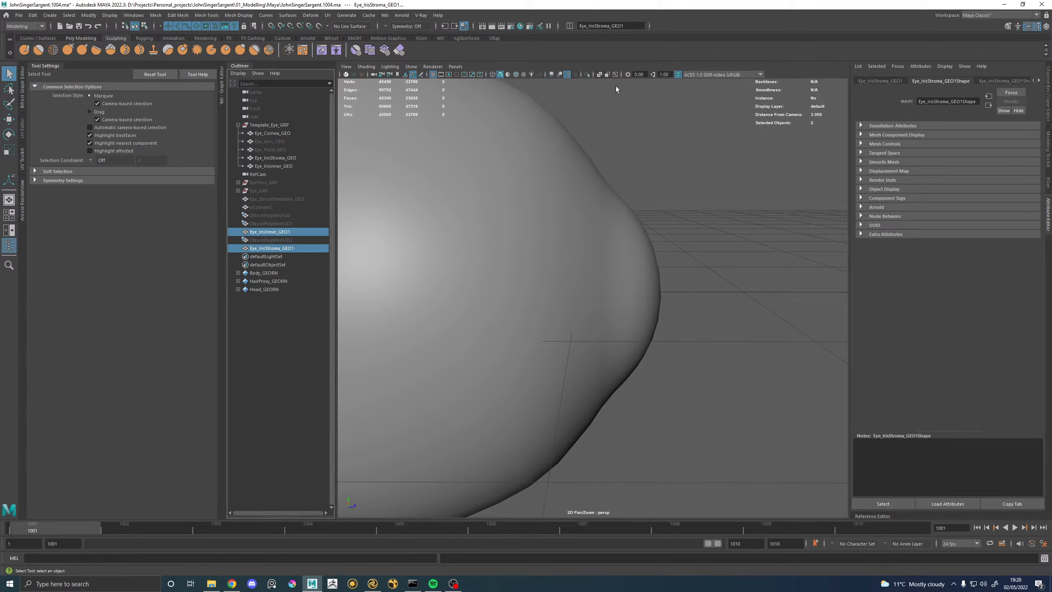
pyautogui.click(587, 75)
pyautogui.keyDown('alt'); pyautogui.moveTo(662, 234); pyautogui.dragTo(729, 217); pyautogui.keyUp('alt')
pyautogui.click(729, 216)
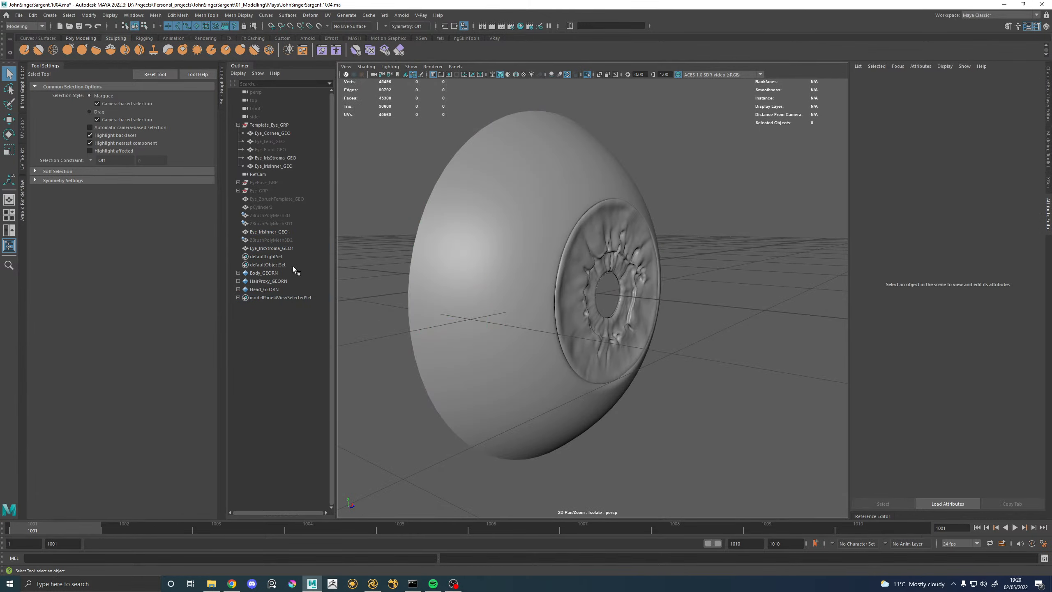
# Isolate only Eye_IrisInner_GEO1 to inspect the wireframe around its pupil.
pyautogui.click(287, 232)
pyautogui.keyDown('alt'); pyautogui.moveTo(449, 250); pyautogui.dragTo(539, 251); pyautogui.keyUp('alt')
pyautogui.moveTo(655, 239)
pyautogui.keyDown('alt'); pyautogui.mouseDown()
pyautogui.moveTo(537, 232)
pyautogui.moveTo(655, 239)
pyautogui.moveTo(530, 138)
pyautogui.mouseUp(); pyautogui.keyUp('alt')
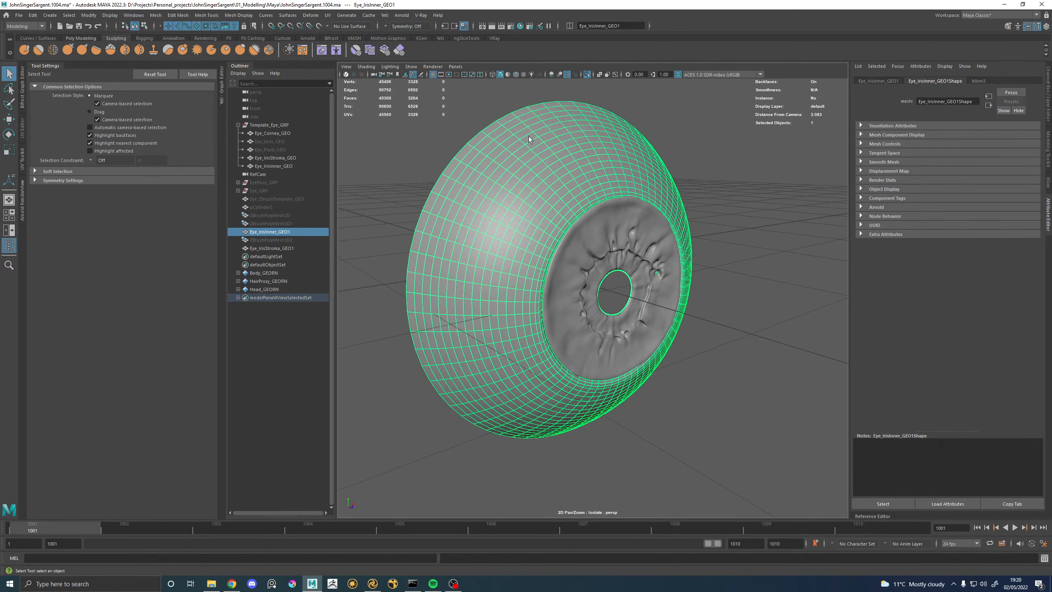
pyautogui.click(587, 74)
pyautogui.click(588, 75)
pyautogui.keyDown('alt'); pyautogui.moveTo(714, 186); pyautogui.dragTo(755, 188); pyautogui.keyUp('alt')
pyautogui.scroll(6, 755, 187)
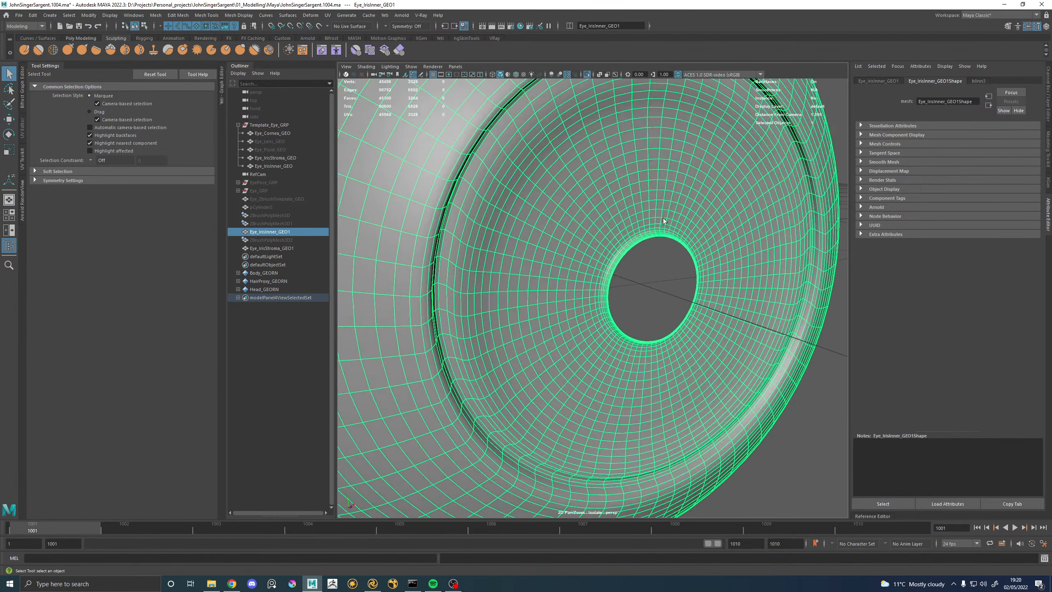
# Delete a series of concentric edge loops across the iris surface of Eye_IrisInner_GEO1.
pyautogui.keyDown('alt'); pyautogui.moveTo(596, 207); pyautogui.dragTo(545, 198); pyautogui.keyUp('alt')
pyautogui.moveTo(545, 198); pyautogui.dragTo(549, 169, button='right')
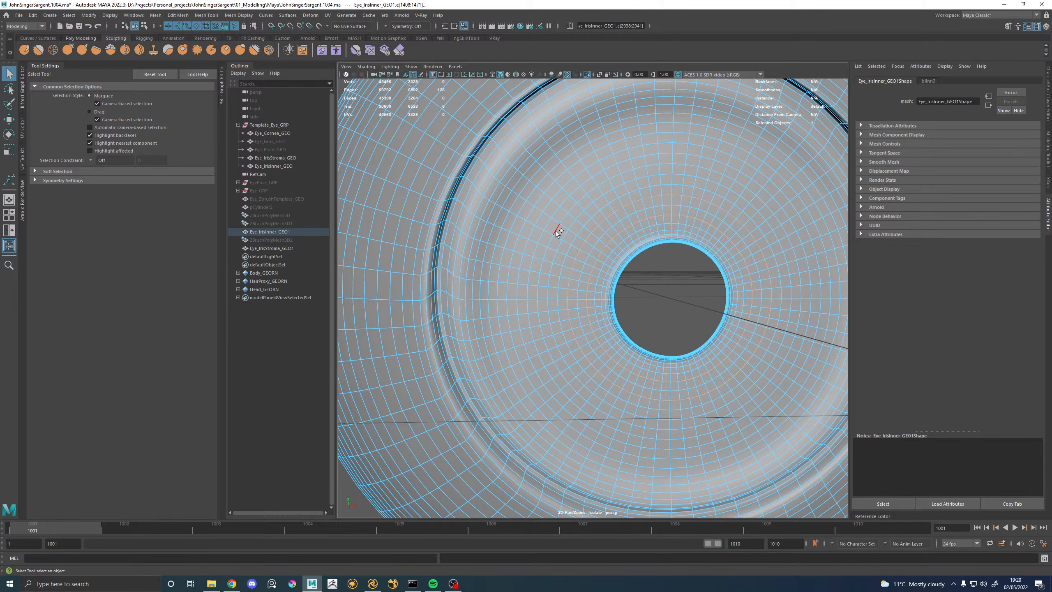
pyautogui.keyDown('shift'); pyautogui.doubleClick(544, 224); pyautogui.keyUp('shift')
pyautogui.keyDown('shift'); pyautogui.doubleClick(530, 213); pyautogui.keyUp('shift')
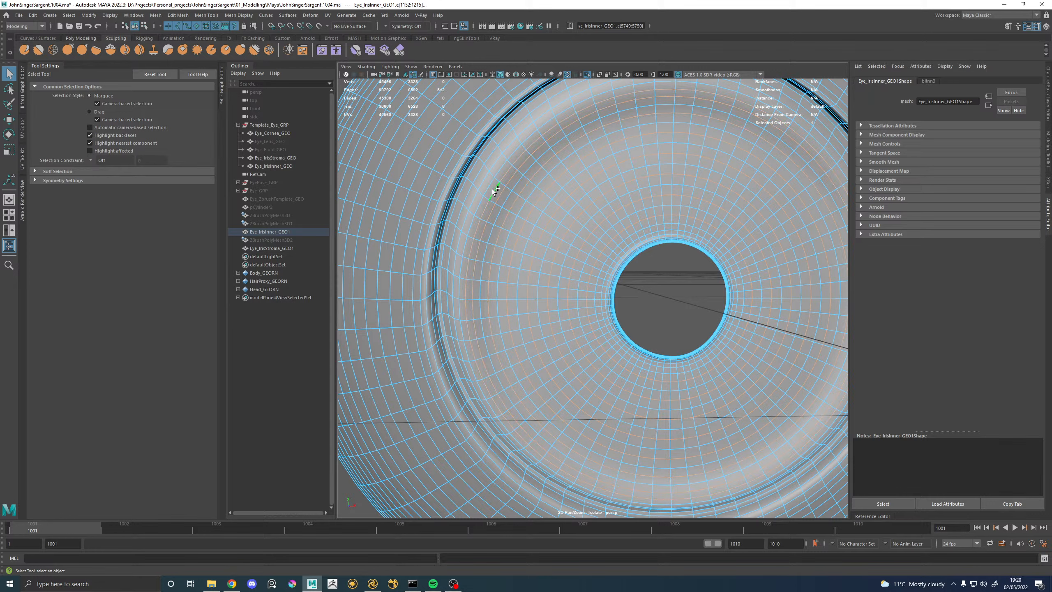
pyautogui.press('Delete')
# Delete the remaining surplus edge loops close to the iris's outer rim.
pyautogui.keyDown('alt'); pyautogui.moveTo(575, 198); pyautogui.dragTo(519, 196); pyautogui.keyUp('alt')
pyautogui.click(518, 174)
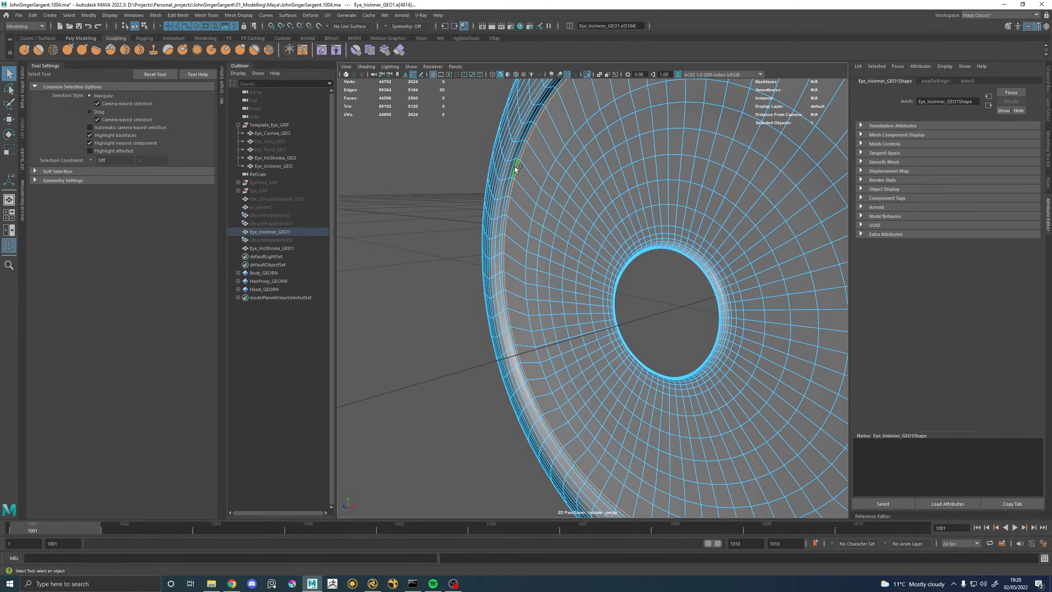
pyautogui.press('Delete')
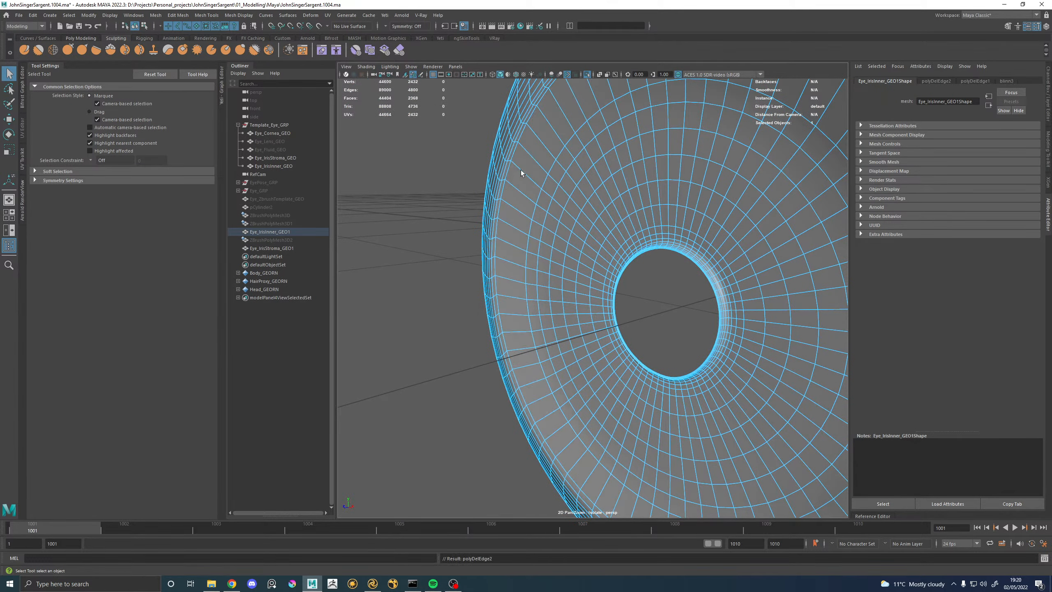
pyautogui.doubleClick(508, 172)
pyautogui.press('Delete')
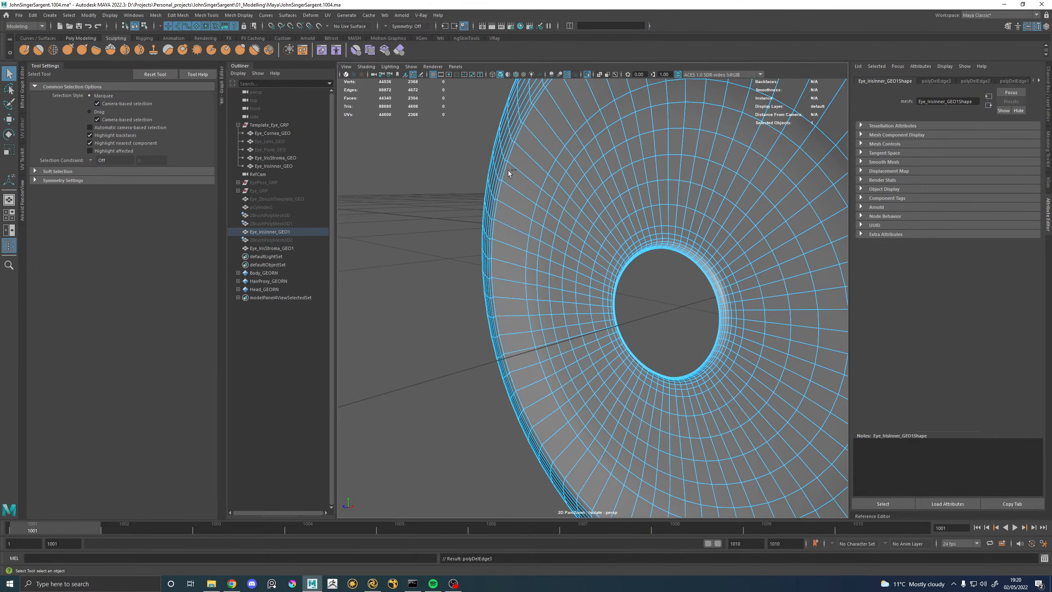
# Insert a new edge loop around the iris between the pupil and the outer rim with the Multi-Cut tool.
pyautogui.keyDown('alt'); pyautogui.moveTo(511, 152); pyautogui.dragTo(567, 209); pyautogui.keyUp('alt')
pyautogui.keyDown('shift'); pyautogui.rightClick(567, 210); pyautogui.keyUp('shift')
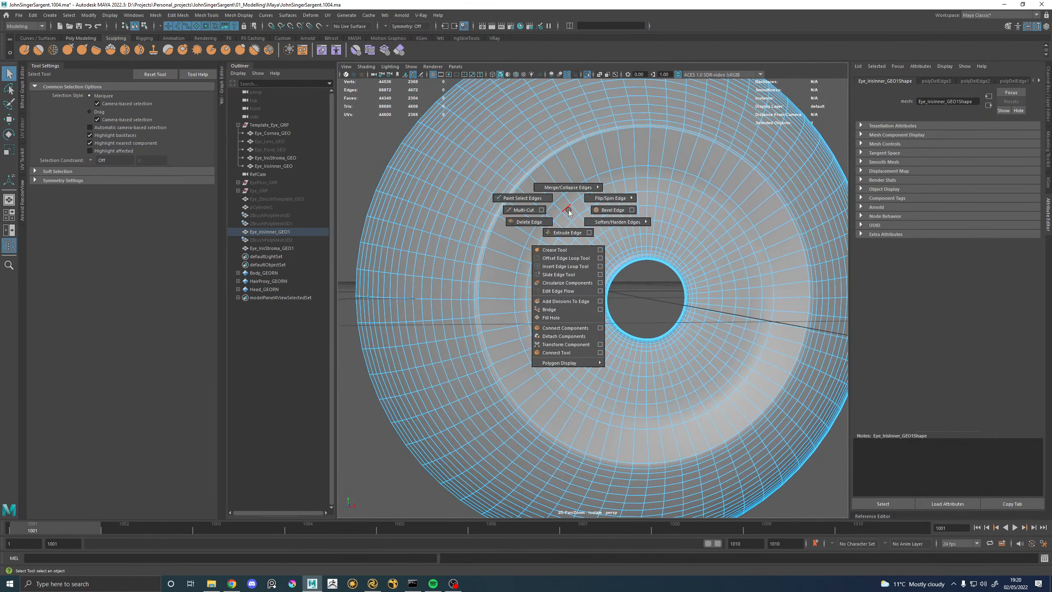
pyautogui.keyDown('shift'); pyautogui.moveTo(515, 211); pyautogui.dragTo(518, 211, button='right'); pyautogui.keyUp('shift')
pyautogui.keyDown('ctrl'); pyautogui.click(524, 207); pyautogui.keyUp('ctrl')
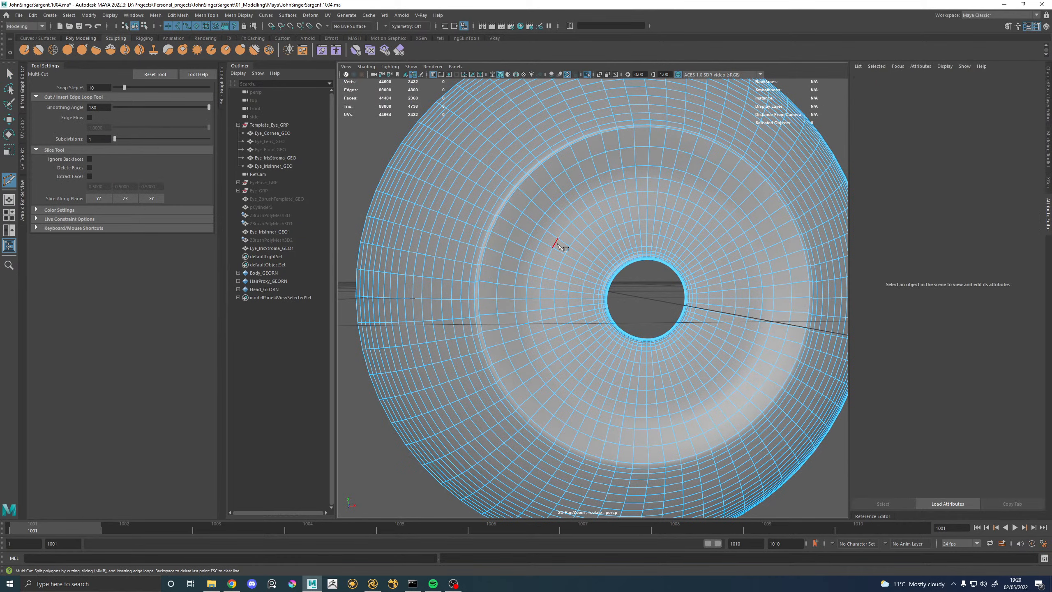
# Apply Edit Edge Flow to the inserted iris edge loop and return to object mode.
pyautogui.keyDown('alt'); pyautogui.moveTo(557, 244); pyautogui.dragTo(572, 203); pyautogui.keyUp('alt')
pyautogui.press('w')
pyautogui.moveTo(526, 246); pyautogui.dragTo(529, 328, button='right')
pyautogui.doubleClick(535, 245)
pyautogui.keyDown('alt'); pyautogui.moveTo(531, 321); pyautogui.dragTo(592, 347); pyautogui.keyUp('alt')
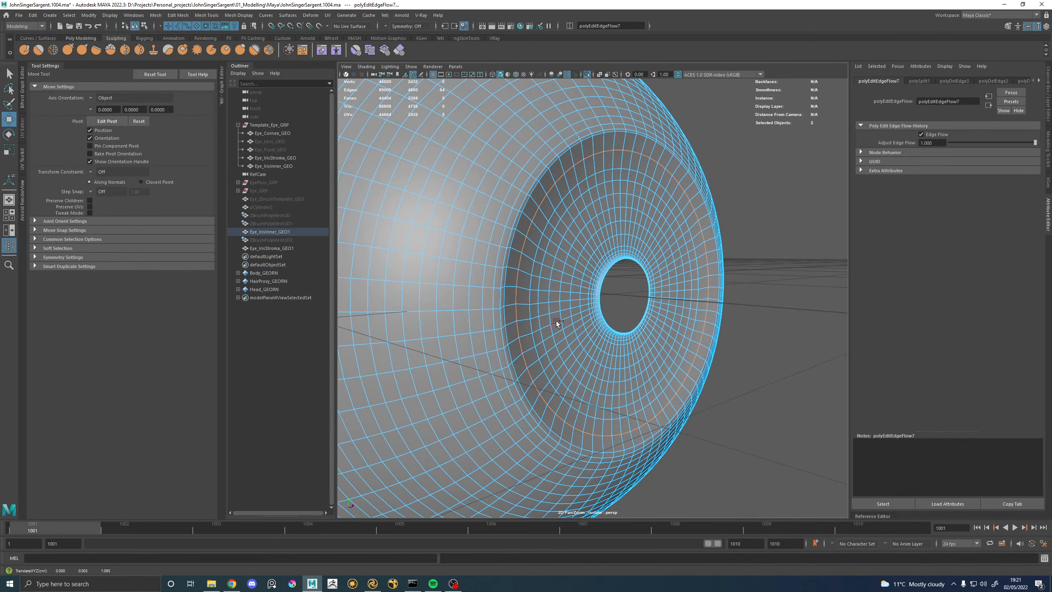
pyautogui.press('F8')
pyautogui.click(741, 215)
# Isolate the simplified inner iris together with Eye_IrisStroma_GEO1.
pyautogui.keyDown('alt'); pyautogui.moveTo(742, 216); pyautogui.dragTo(619, 289); pyautogui.keyUp('alt')
pyautogui.click(622, 250)
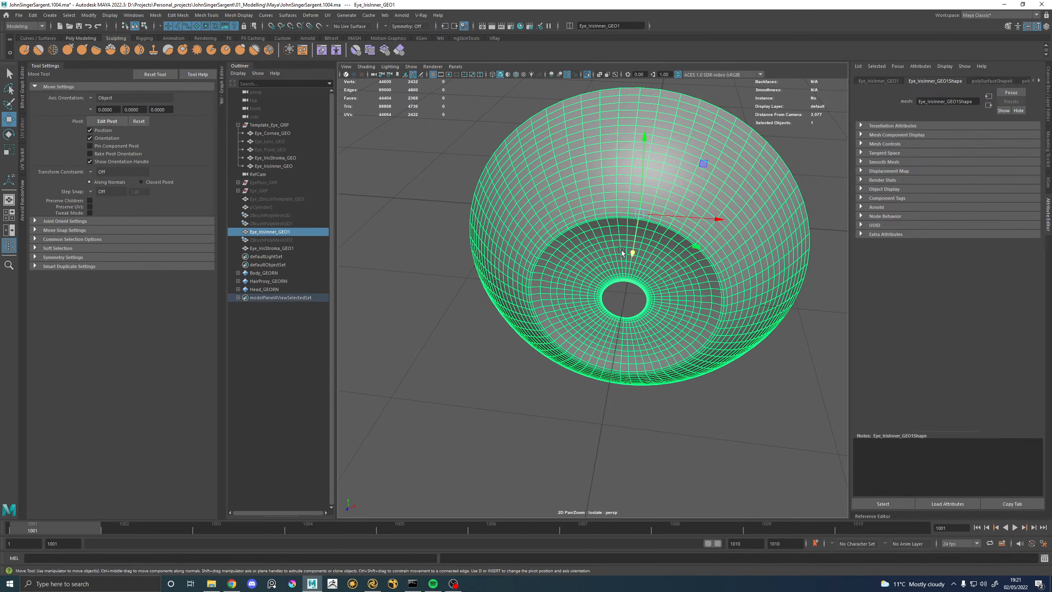
pyautogui.click(587, 75)
pyautogui.keyDown('ctrl'); pyautogui.click(288, 247); pyautogui.keyUp('ctrl')
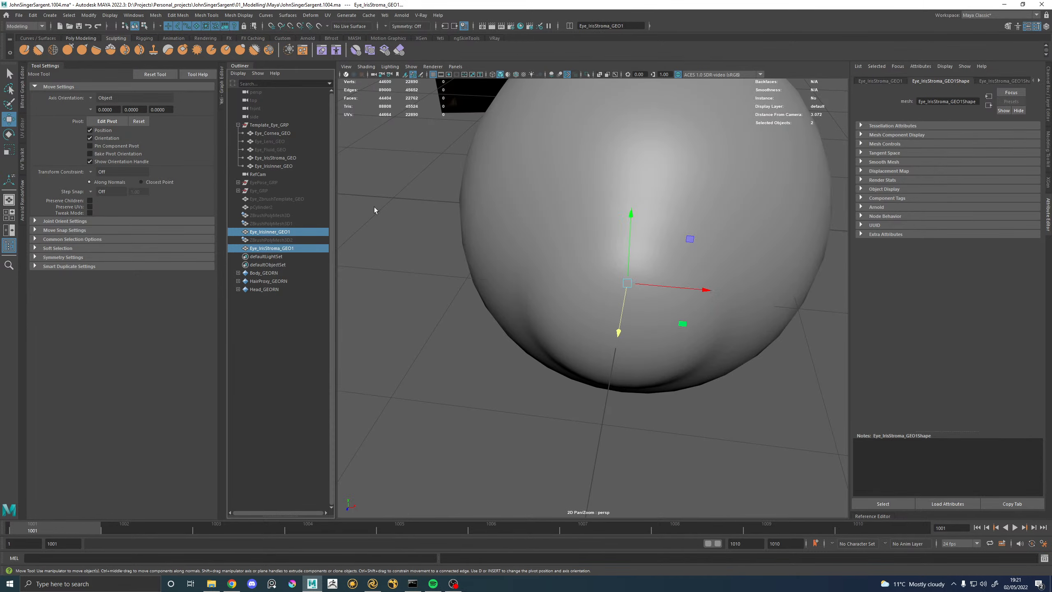
pyautogui.click(587, 75)
pyautogui.keyDown('alt'); pyautogui.moveTo(403, 311); pyautogui.dragTo(413, 289); pyautogui.keyUp('alt')
# Create a Wrap deformer on Eye_IrisStroma_GEO1 with Eye_IrisInner_GEO1 as its influence.
pyautogui.click(562, 287)
pyautogui.keyDown('alt'); pyautogui.moveTo(427, 289); pyautogui.dragTo(600, 290); pyautogui.keyUp('alt')
pyautogui.keyDown('ctrl'); pyautogui.click(277, 233); pyautogui.keyUp('ctrl')
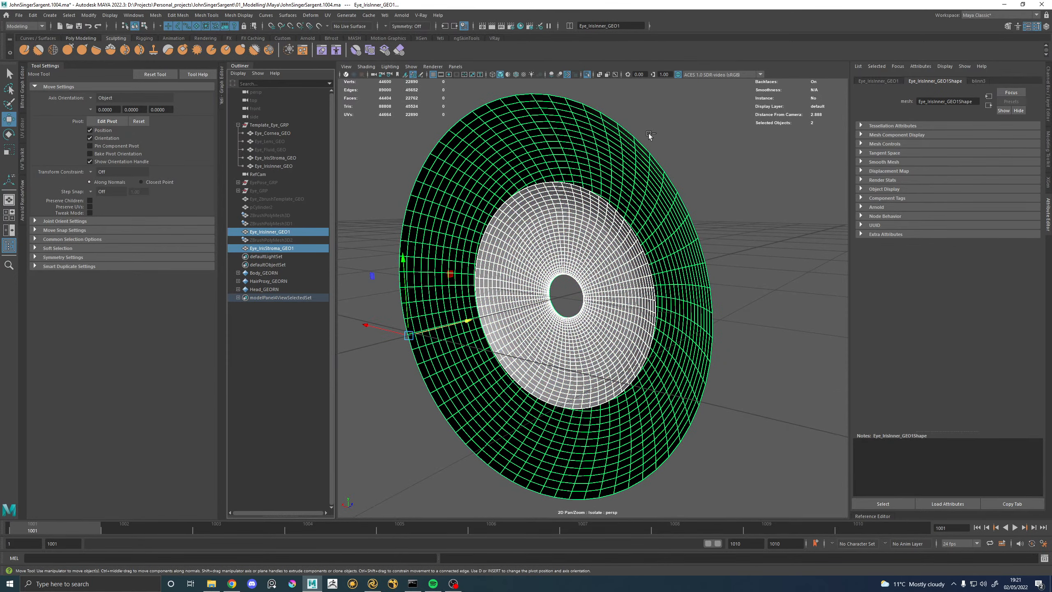
pyautogui.click(311, 15)
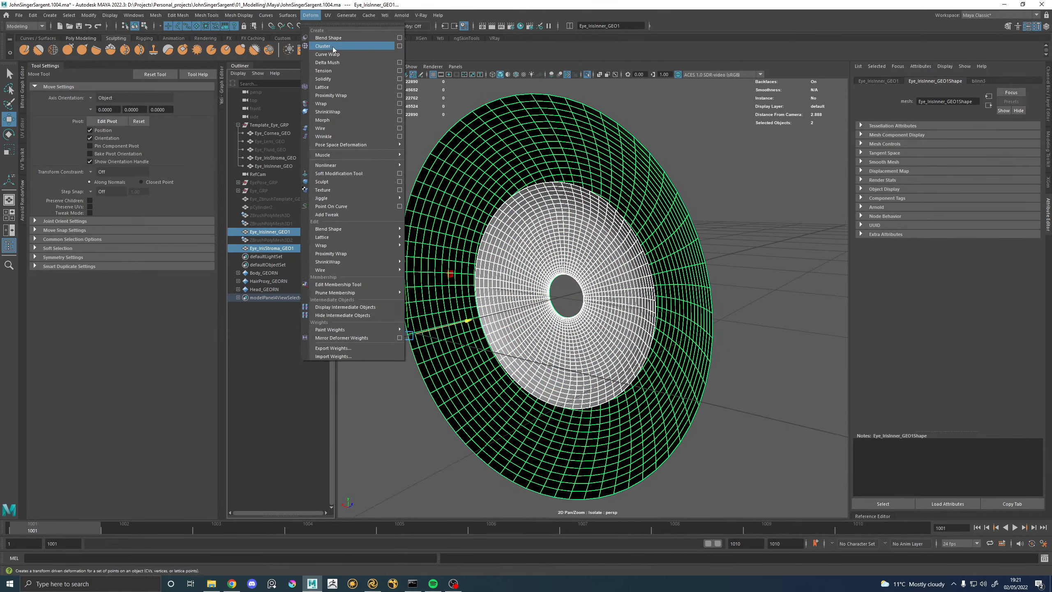
pyautogui.click(330, 104)
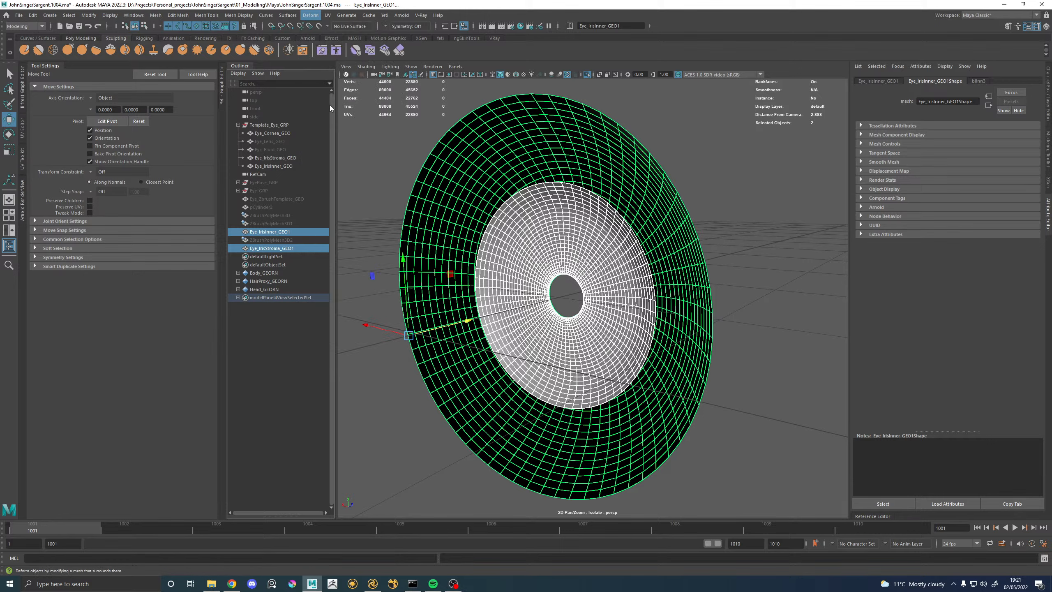
# Put Eye_IrisInner_GEO1 in face selection with soft selection on and show the pupil area in wireframe.
pyautogui.click(557, 272)
pyautogui.keyDown('alt'); pyautogui.moveTo(558, 272); pyautogui.dragTo(392, 273); pyautogui.keyUp('alt')
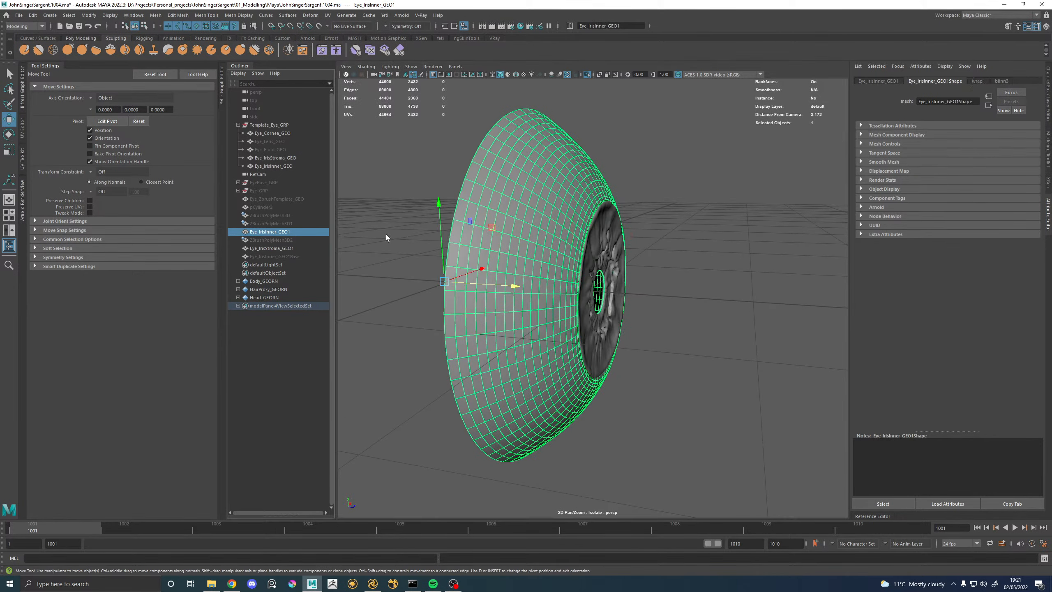
pyautogui.keyDown('alt'); pyautogui.moveTo(387, 235); pyautogui.dragTo(697, 219); pyautogui.keyUp('alt')
pyautogui.moveTo(697, 219); pyautogui.dragTo(626, 249, button='right')
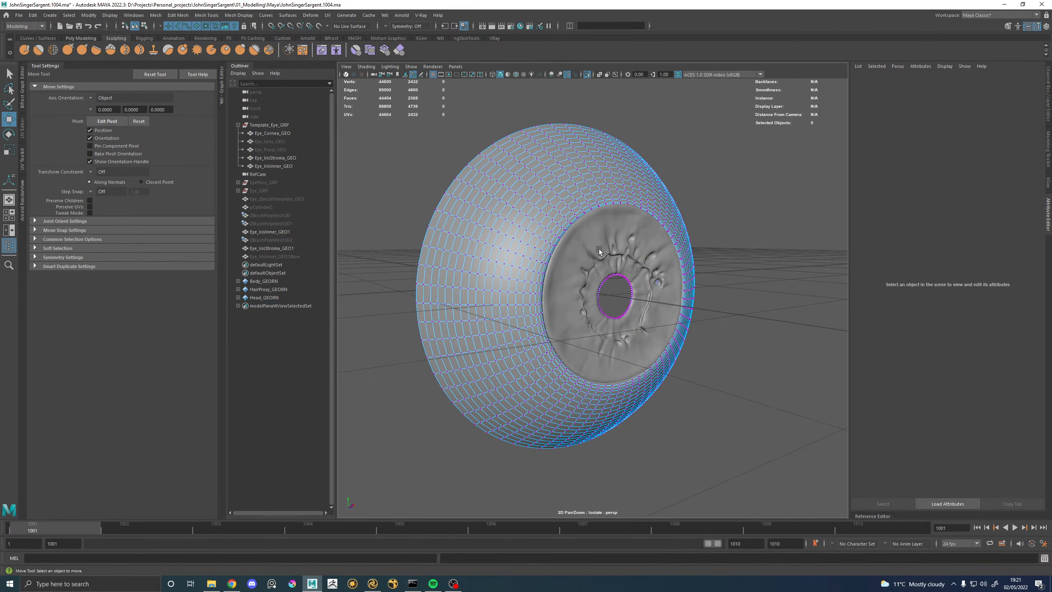
pyautogui.click(598, 248)
pyautogui.keyDown('alt'); pyautogui.moveTo(706, 238); pyautogui.dragTo(606, 261); pyautogui.keyUp('alt')
pyautogui.press('b')
pyautogui.keyDown('alt'); pyautogui.moveTo(607, 261); pyautogui.dragTo(775, 323, button='right'); pyautogui.keyUp('alt')
pyautogui.keyDown('alt'); pyautogui.moveTo(609, 256); pyautogui.dragTo(576, 274); pyautogui.keyUp('alt')
pyautogui.press('4')
pyautogui.moveTo(570, 274)
pyautogui.keyDown('alt'); pyautogui.mouseDown(button='right')
pyautogui.moveTo(612, 251)
pyautogui.moveTo(572, 252)
pyautogui.moveTo(573, 274)
pyautogui.mouseUp(button='right'); pyautogui.keyUp('alt')
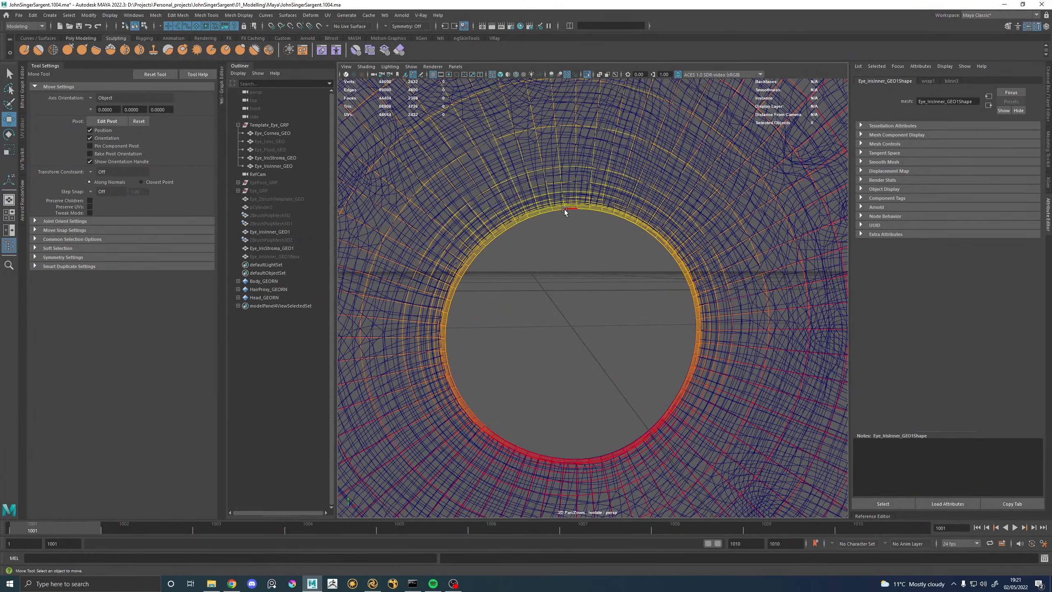
# Select the innermost face loop around the pupil on Eye_IrisInner_GEO1 and return to shaded display.
pyautogui.click(564, 208)
pyautogui.press('q')
pyautogui.keyDown('alt'); pyautogui.moveTo(510, 208); pyautogui.dragTo(520, 266, button='middle'); pyautogui.keyUp('alt')
pyautogui.moveTo(520, 265)
pyautogui.keyDown('alt'); pyautogui.mouseDown(button='right')
pyautogui.moveTo(545, 267)
pyautogui.moveTo(535, 265)
pyautogui.mouseUp(button='right'); pyautogui.keyUp('alt')
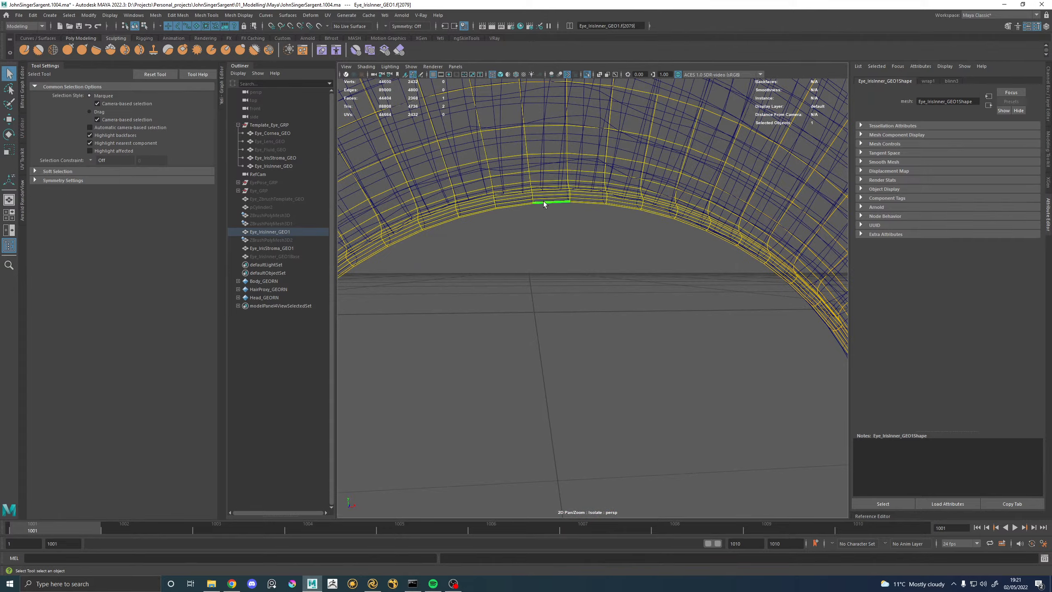
pyautogui.keyDown('shift'); pyautogui.doubleClick(575, 199); pyautogui.keyUp('shift')
pyautogui.keyDown('alt'); pyautogui.moveTo(760, 222); pyautogui.dragTo(568, 249, button='right'); pyautogui.keyUp('alt')
pyautogui.keyDown('alt'); pyautogui.moveTo(566, 255); pyautogui.dragTo(633, 280); pyautogui.keyUp('alt')
pyautogui.press('5')
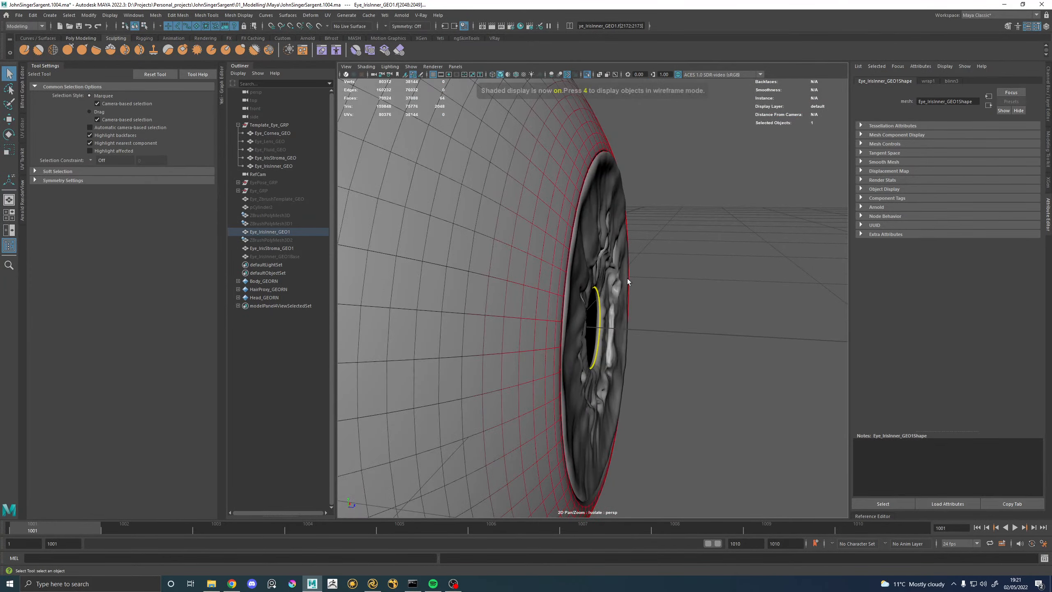
# Try pulling the pupil face loop forward along the eye's axis with soft selection to deform the wrapped stroma.
pyautogui.press('w')
pyautogui.moveTo(648, 332); pyautogui.dragTo(773, 321)
pyautogui.hotkey('ctrl', 'z')
pyautogui.press('b')
pyautogui.moveTo(673, 333); pyautogui.dragTo(700, 332)
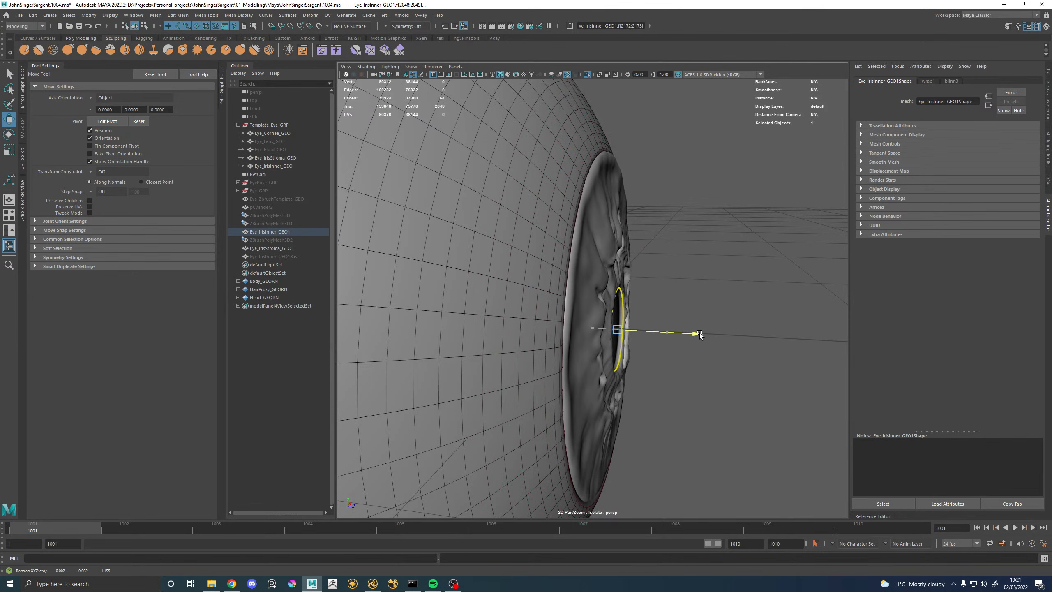
pyautogui.keyDown('alt'); pyautogui.moveTo(771, 340); pyautogui.dragTo(531, 238); pyautogui.keyUp('alt')
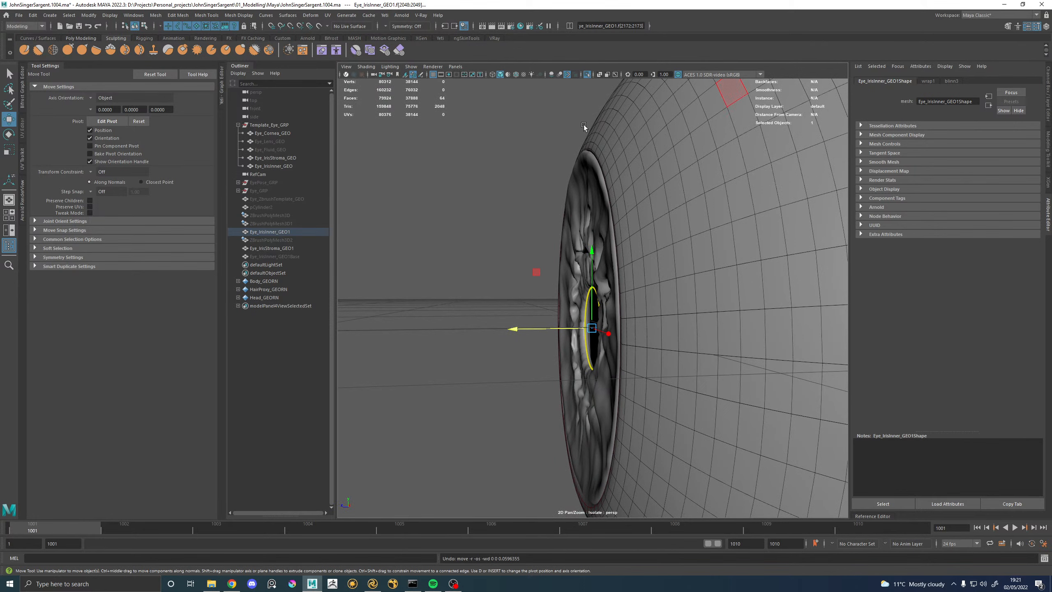
# Set the soft selection falloff to a smooth curve with a 0.41 radius and try moving the pupil loop along the eye's axis.
pyautogui.click(46, 248)
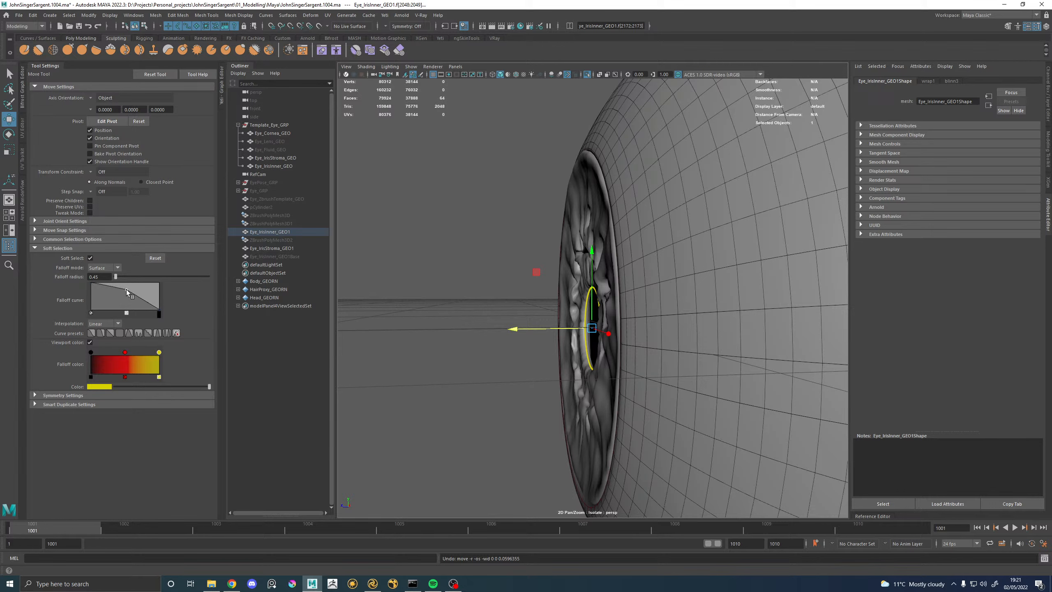
pyautogui.click(104, 334)
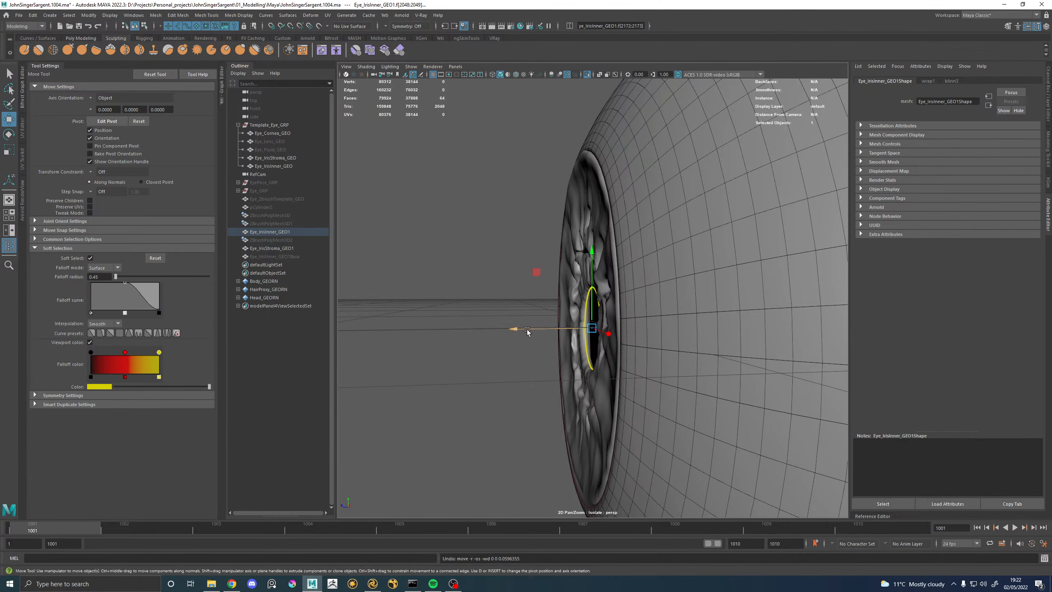
pyautogui.moveTo(528, 330); pyautogui.dragTo(794, 302)
pyautogui.press('4')
pyautogui.press('b')
pyautogui.moveTo(671, 330)
pyautogui.mouseDown()
pyautogui.moveTo(537, 317)
pyautogui.moveTo(555, 305)
pyautogui.moveTo(542, 289)
pyautogui.moveTo(402, 334)
pyautogui.moveTo(525, 293)
pyautogui.moveTo(482, 301)
pyautogui.moveTo(654, 282)
pyautogui.moveTo(649, 261)
pyautogui.moveTo(761, 313)
pyautogui.moveTo(787, 311)
pyautogui.mouseUp()
pyautogui.press('5')
# Turn off Auto Weight Threshold on the wrap1 deformer, try moving the pupil loop, and undo the move.
pyautogui.click(930, 81)
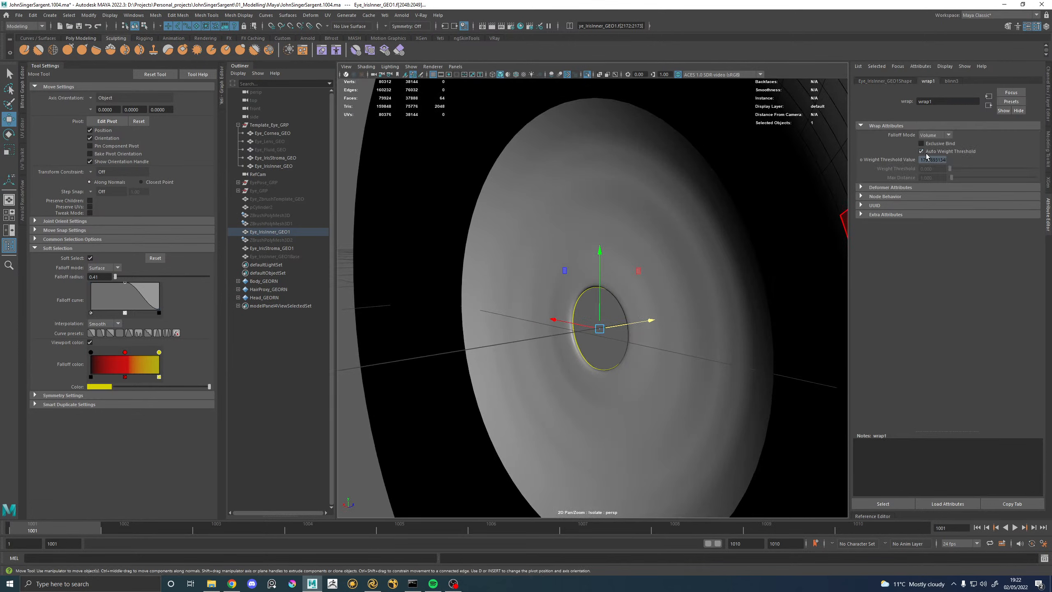
pyautogui.keyDown('alt'); pyautogui.moveTo(634, 257); pyautogui.dragTo(713, 253); pyautogui.keyUp('alt')
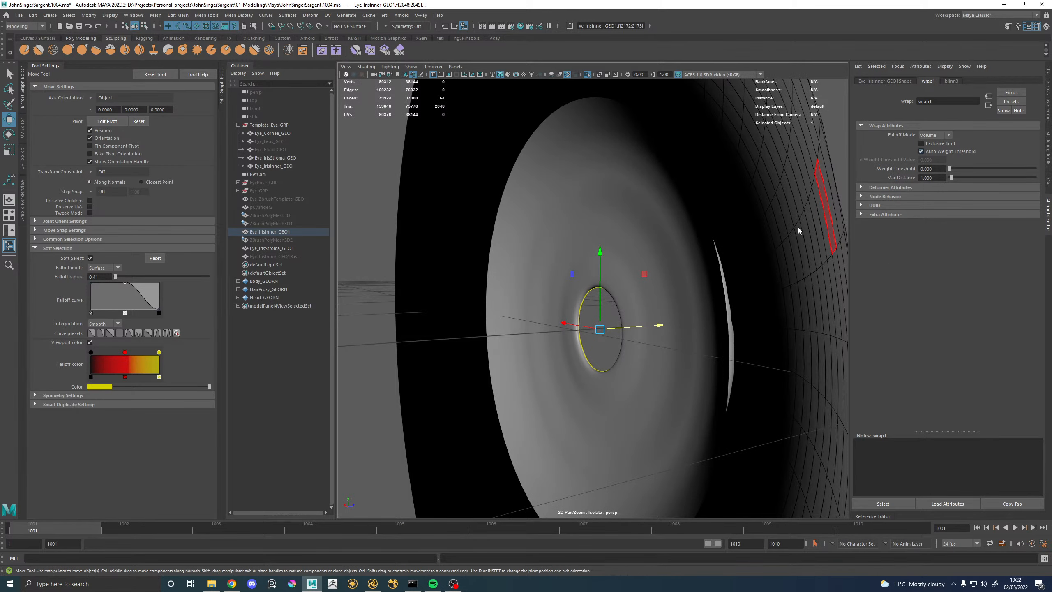
pyautogui.moveTo(668, 274)
pyautogui.keyDown('alt'); pyautogui.mouseDown()
pyautogui.moveTo(648, 281)
pyautogui.moveTo(676, 275)
pyautogui.mouseUp(); pyautogui.keyUp('alt')
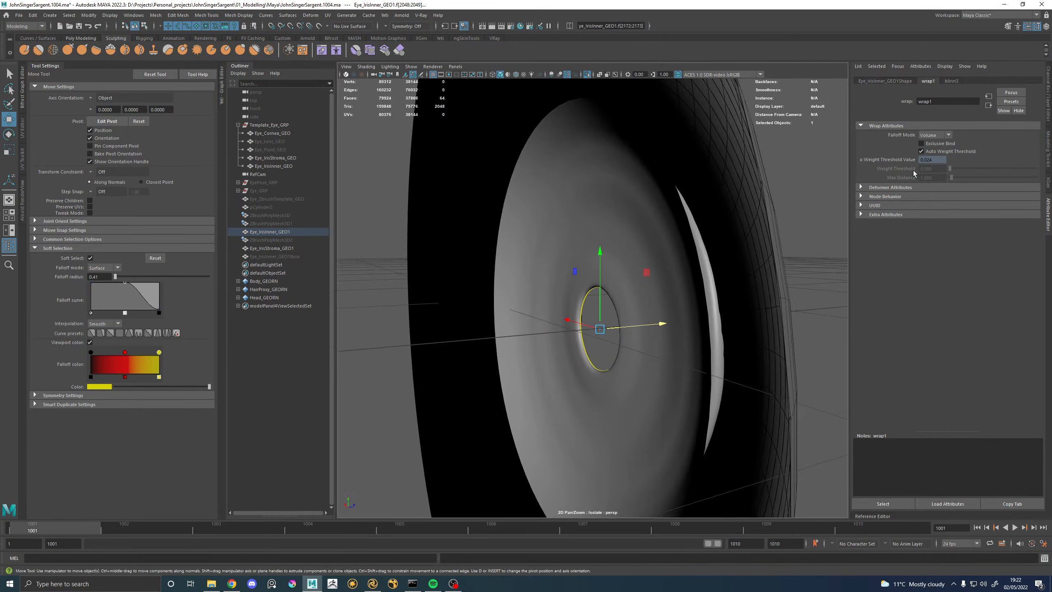
pyautogui.click(870, 187)
pyautogui.click(871, 188)
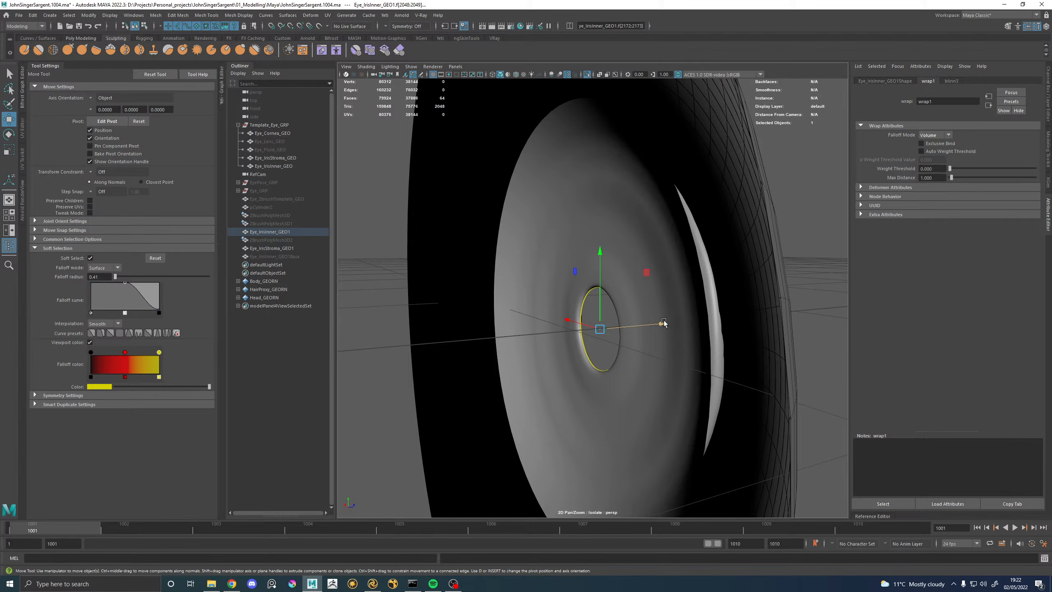
pyautogui.moveTo(661, 324); pyautogui.dragTo(661, 324)
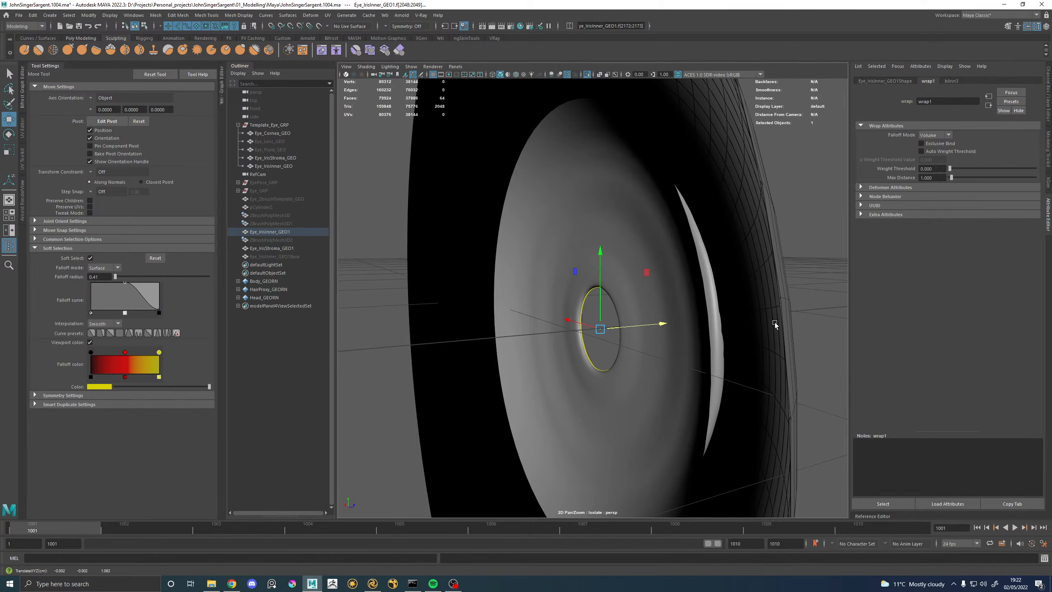
pyautogui.moveTo(775, 322)
pyautogui.keyDown('alt'); pyautogui.mouseDown()
pyautogui.moveTo(707, 320)
pyautogui.moveTo(684, 335)
pyautogui.moveTo(658, 309)
pyautogui.moveTo(489, 331)
pyautogui.moveTo(636, 318)
pyautogui.mouseUp(); pyautogui.keyUp('alt')
pyautogui.hotkey('ctrl', 'z')
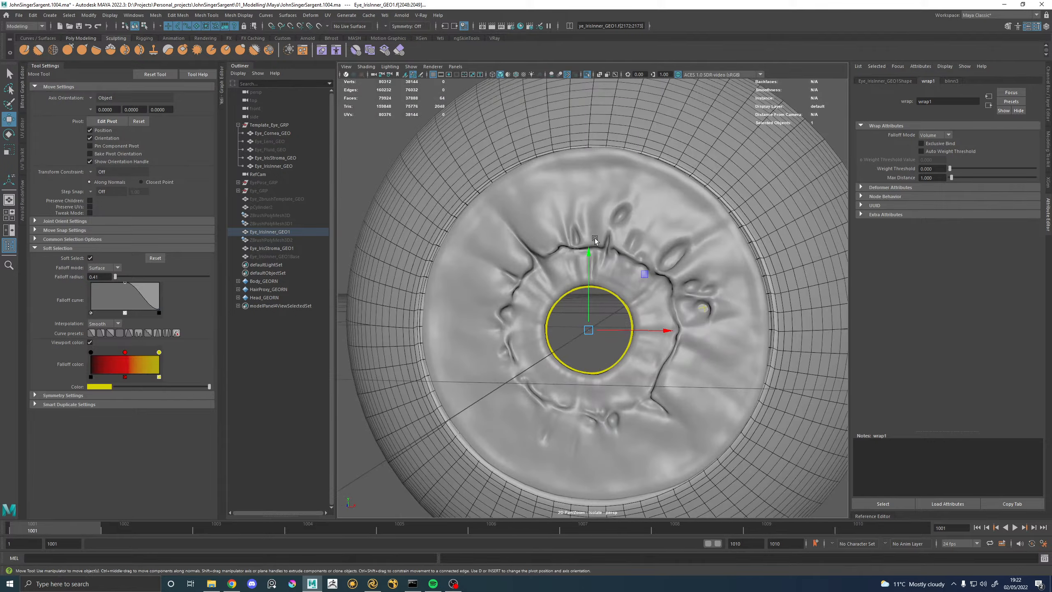
# Return to object mode and delete the wrap cage Eye_IrisInner_GEO1.
pyautogui.moveTo(596, 239); pyautogui.dragTo(642, 204, button='right')
pyautogui.click(642, 204)
pyautogui.keyDown('alt'); pyautogui.moveTo(642, 204); pyautogui.dragTo(760, 231); pyautogui.keyUp('alt')
pyautogui.click(281, 232)
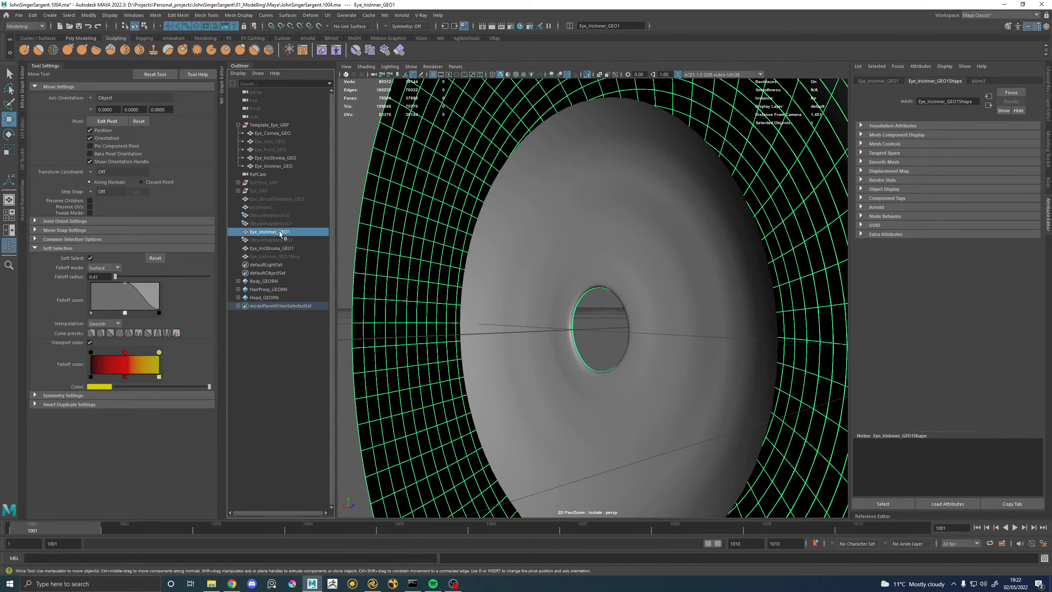
pyautogui.press('Delete')
pyautogui.keyDown('alt'); pyautogui.moveTo(550, 275); pyautogui.dragTo(647, 311); pyautogui.keyUp('alt')
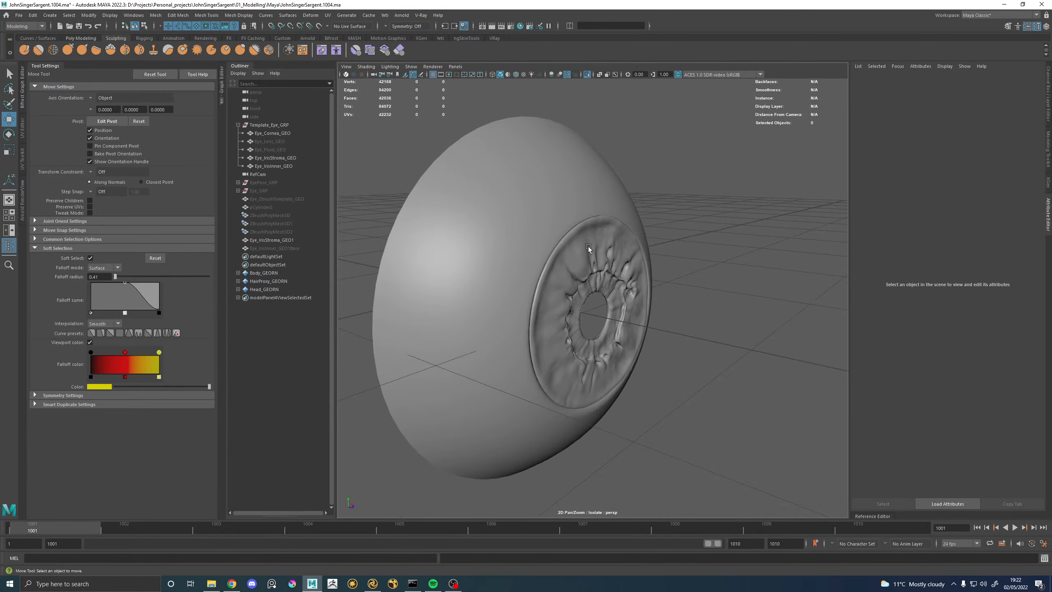
# Delete the detailed iris shell in Eye_IrisStroma_GEO1 and remove the whole duplicated object.
pyautogui.keyDown('alt'); pyautogui.moveTo(397, 214); pyautogui.dragTo(579, 269); pyautogui.keyUp('alt')
pyautogui.moveTo(587, 220); pyautogui.dragTo(583, 240, button='right')
pyautogui.doubleClick(582, 231)
pyautogui.press('Delete')
pyautogui.keyDown('alt'); pyautogui.moveTo(567, 263); pyautogui.dragTo(424, 272); pyautogui.keyUp('alt')
pyautogui.click(424, 272)
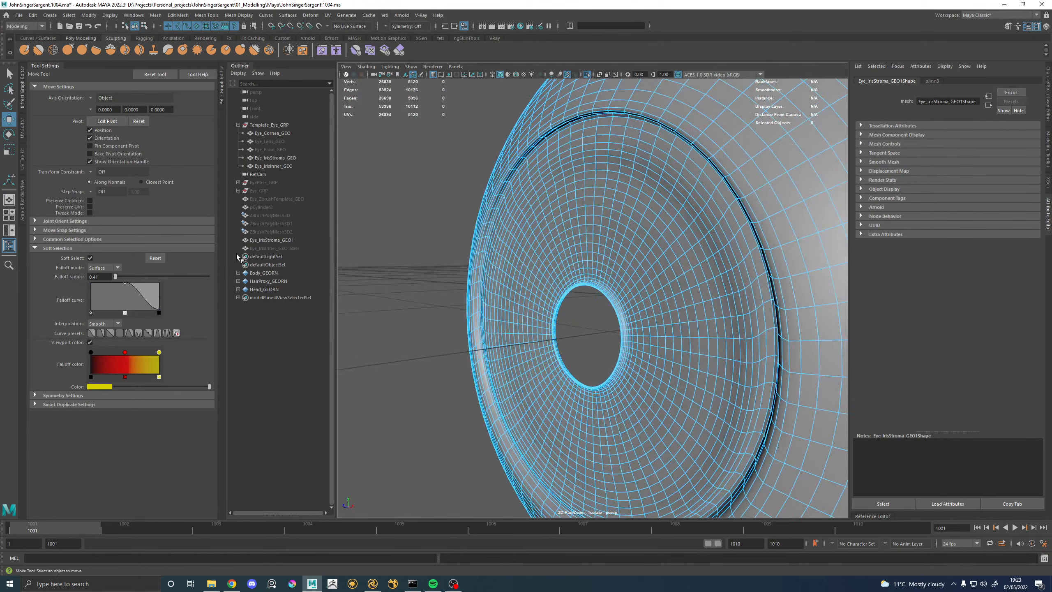
pyautogui.click(272, 240)
pyautogui.press('Delete')
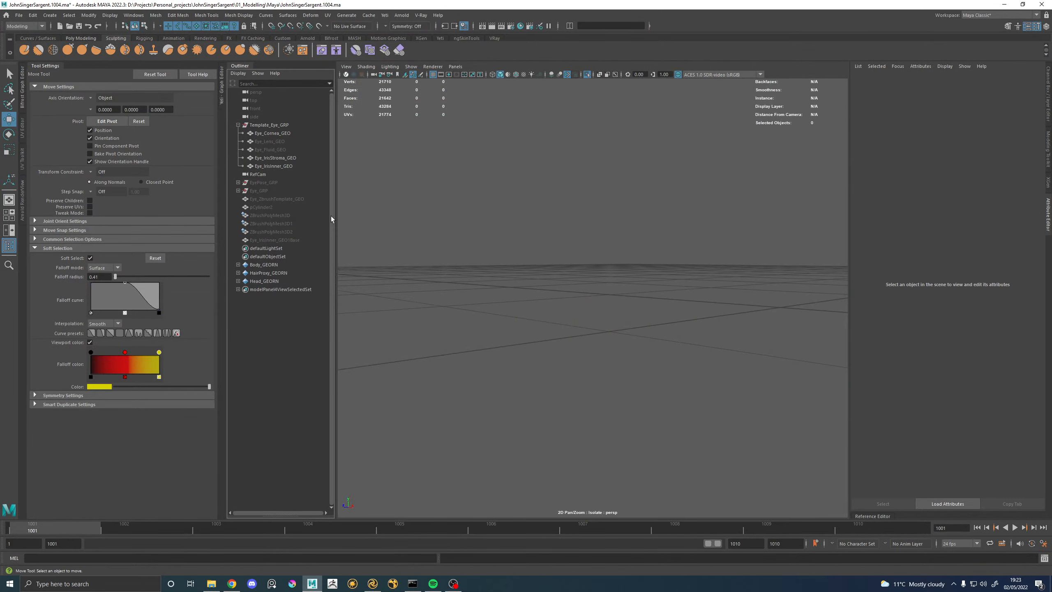
# Leave the isolated view, unhide Eye_Fluid_GEO and hide the cornea covering it.
pyautogui.click(288, 159)
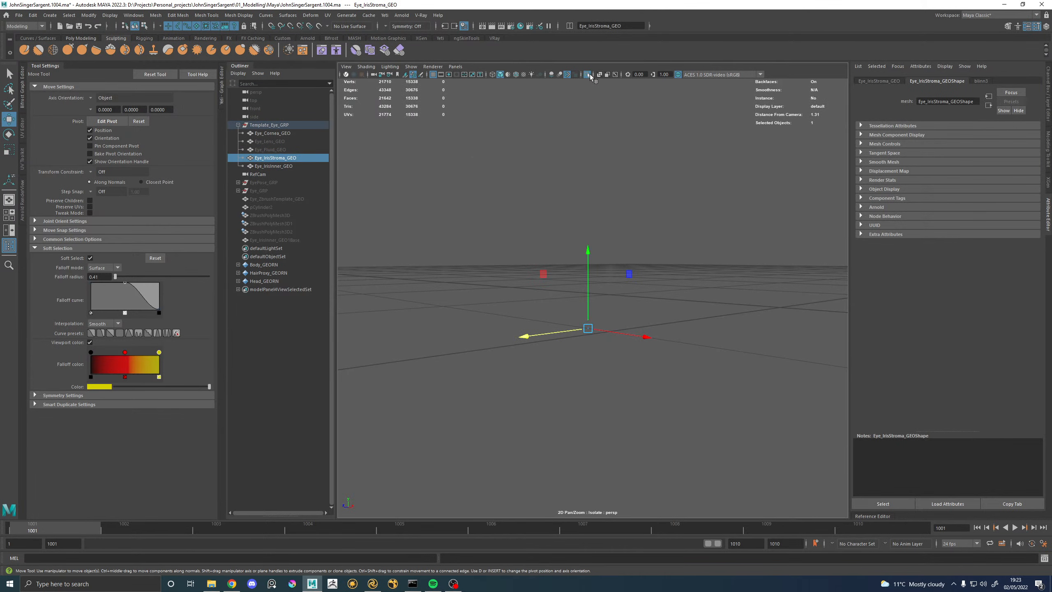
pyautogui.click(589, 75)
pyautogui.keyDown('alt'); pyautogui.moveTo(356, 161); pyautogui.dragTo(437, 166); pyautogui.keyUp('alt')
pyautogui.keyDown('alt'); pyautogui.moveTo(436, 166); pyautogui.dragTo(464, 169, button='middle'); pyautogui.keyUp('alt')
pyautogui.click(287, 149)
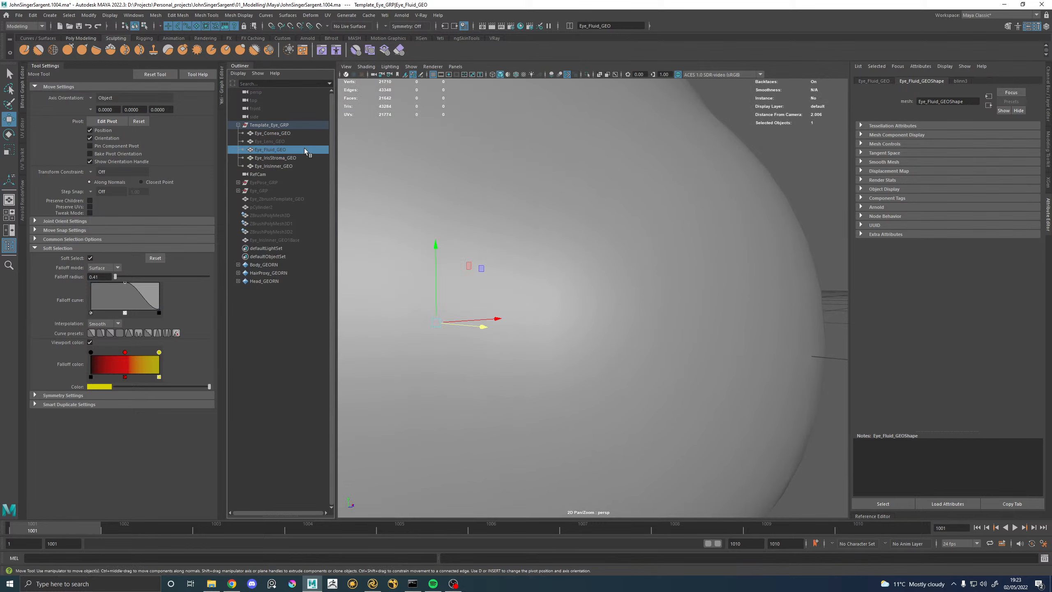
pyautogui.press('h')
pyautogui.keyDown('alt'); pyautogui.moveTo(542, 175); pyautogui.dragTo(578, 183); pyautogui.keyUp('alt')
pyautogui.click(725, 221)
pyautogui.press('h')
# Examine the Eye_Fluid_GEO mesh and where its edge meets the surrounding iris geometry.
pyautogui.keyDown('alt'); pyautogui.moveTo(724, 222); pyautogui.dragTo(659, 211); pyautogui.keyUp('alt')
pyautogui.click(553, 210)
pyautogui.keyDown('alt'); pyautogui.moveTo(553, 210); pyautogui.dragTo(601, 211); pyautogui.keyUp('alt')
pyautogui.keyDown('alt'); pyautogui.moveTo(601, 212); pyautogui.dragTo(637, 197, button='right'); pyautogui.keyUp('alt')
pyautogui.keyDown('alt'); pyautogui.moveTo(636, 197); pyautogui.dragTo(613, 218, button='middle'); pyautogui.keyUp('alt')
pyautogui.keyDown('alt'); pyautogui.moveTo(614, 218); pyautogui.dragTo(625, 223, button='right'); pyautogui.keyUp('alt')
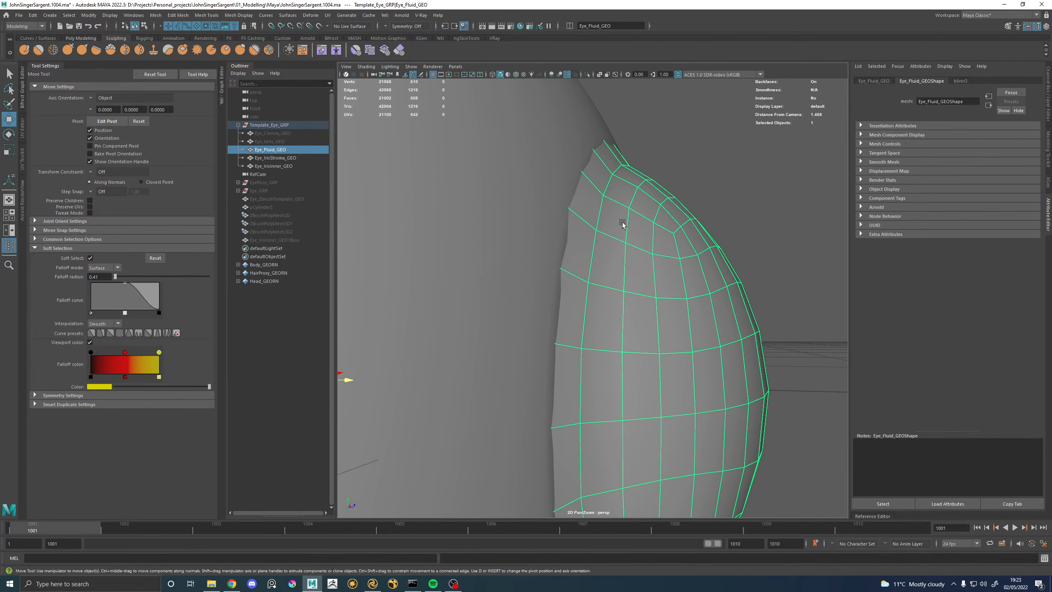
pyautogui.keyDown('alt'); pyautogui.moveTo(625, 223); pyautogui.dragTo(653, 218); pyautogui.keyUp('alt')
pyautogui.keyDown('alt'); pyautogui.moveTo(652, 219); pyautogui.dragTo(607, 216, button='right'); pyautogui.keyUp('alt')
pyautogui.keyDown('alt'); pyautogui.moveTo(585, 223); pyautogui.dragTo(599, 199); pyautogui.keyUp('alt')
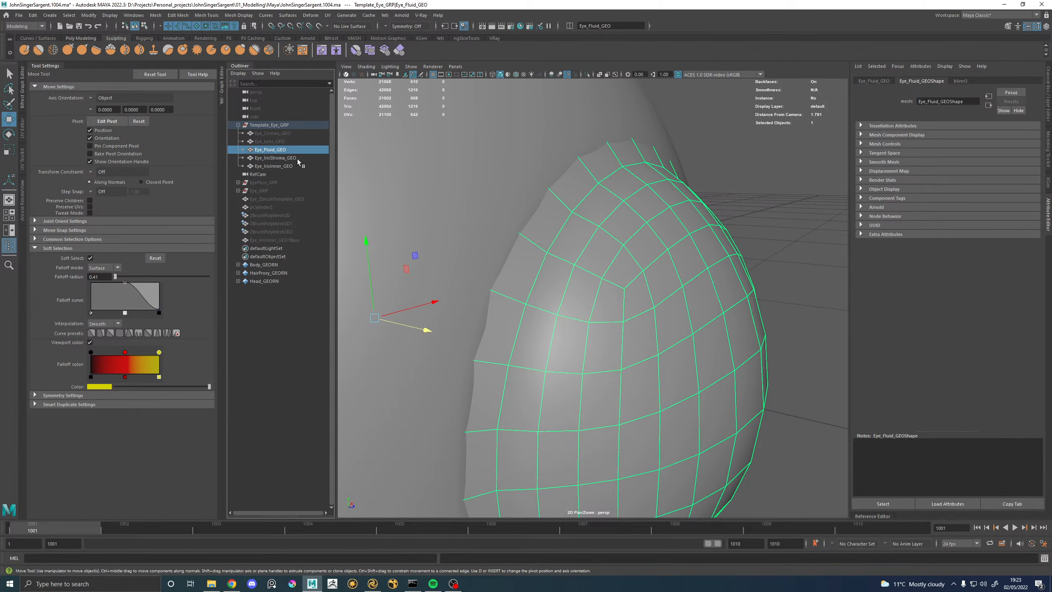
# Hide Eye_IrisStroma_GEO and Eye_IrisInner_GEO and unhide Eye_Cornea_GEO.
pyautogui.click(275, 166)
pyautogui.keyDown('ctrl'); pyautogui.click(281, 159); pyautogui.keyUp('ctrl')
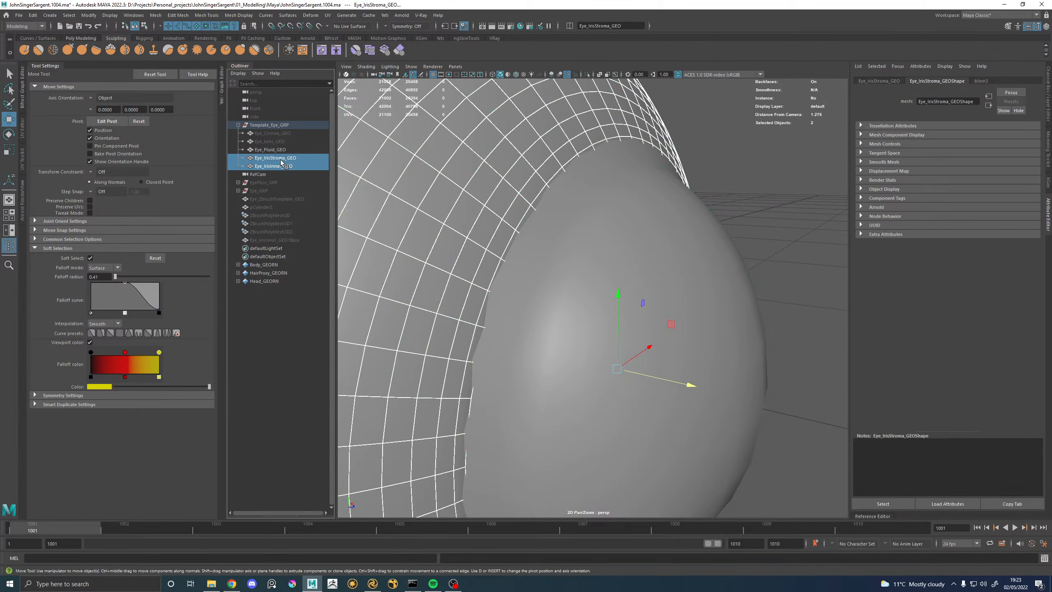
pyautogui.press('h')
pyautogui.click(272, 134)
pyautogui.press('h')
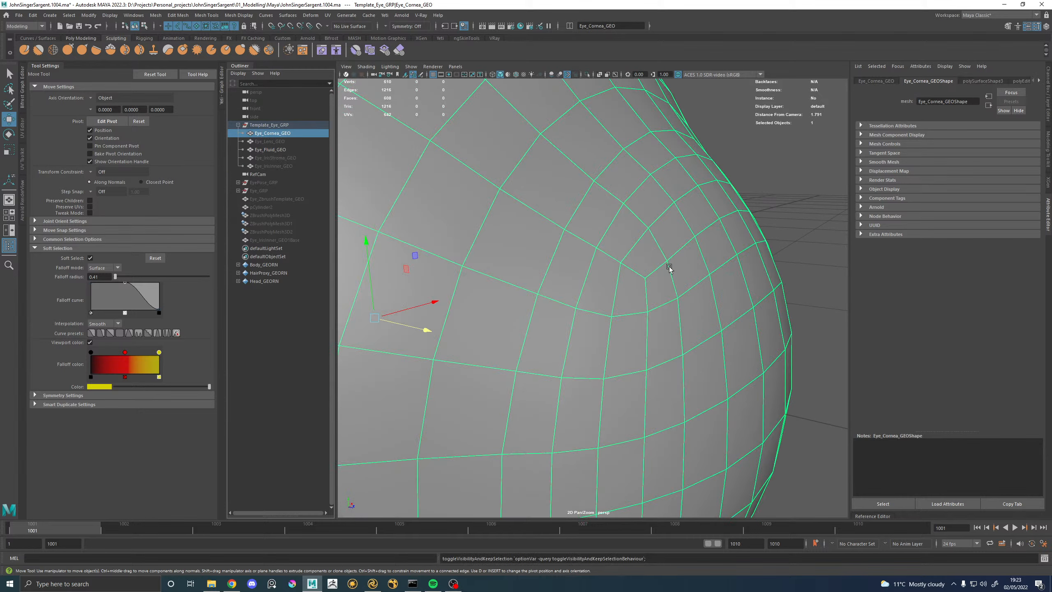
pyautogui.keyDown('alt'); pyautogui.moveTo(554, 286); pyautogui.dragTo(625, 256); pyautogui.keyUp('alt')
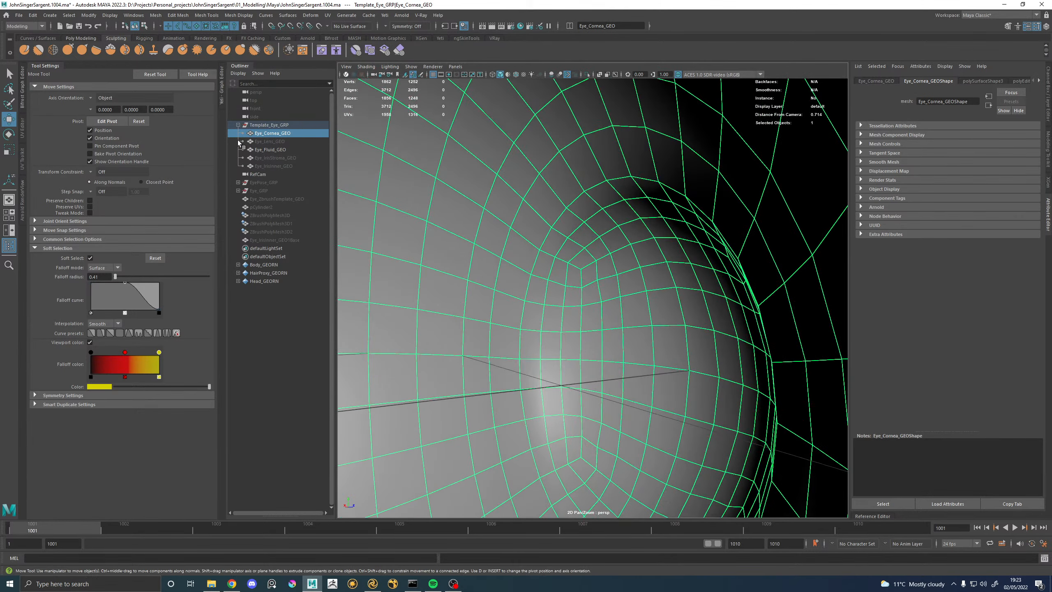
# Compare the fit of Eye_Fluid_GEO inside the cornea using wireframe display and the smooth mesh preview.
pyautogui.click(269, 150)
pyautogui.press('f')
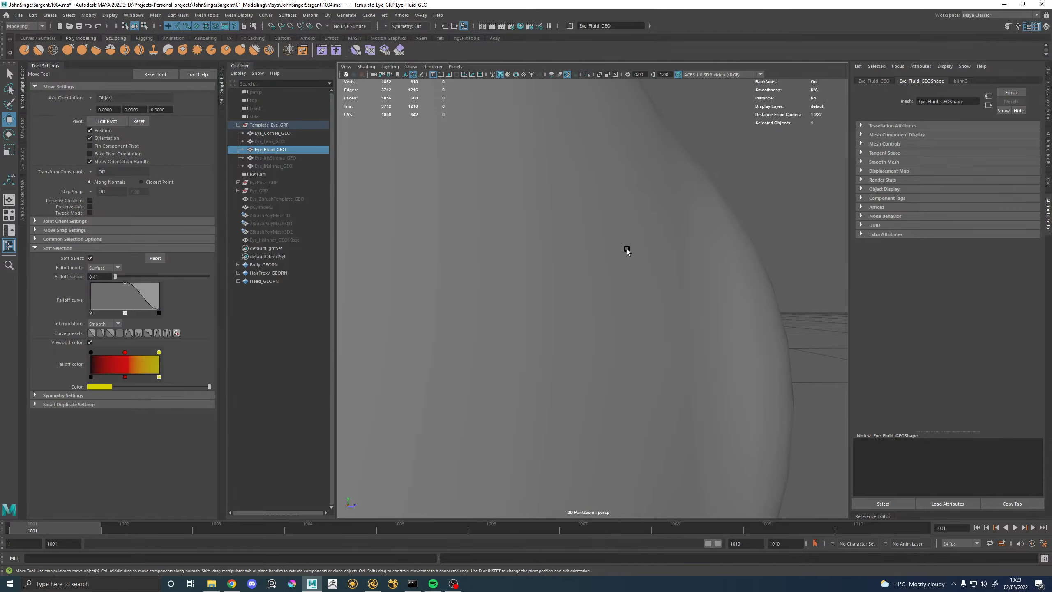
pyautogui.press('4')
pyautogui.scroll(-5, 627, 250)
pyautogui.press('3')
pyautogui.keyDown('shift'); pyautogui.click(650, 214); pyautogui.keyUp('shift')
pyautogui.press('3')
pyautogui.click(717, 221)
pyautogui.keyDown('alt'); pyautogui.moveTo(700, 233); pyautogui.dragTo(688, 231); pyautogui.keyUp('alt')
pyautogui.moveTo(688, 230); pyautogui.dragTo(627, 290)
pyautogui.press('1')
pyautogui.click(761, 237)
pyautogui.keyDown('alt'); pyautogui.moveTo(761, 238); pyautogui.dragTo(468, 296); pyautogui.keyUp('alt')
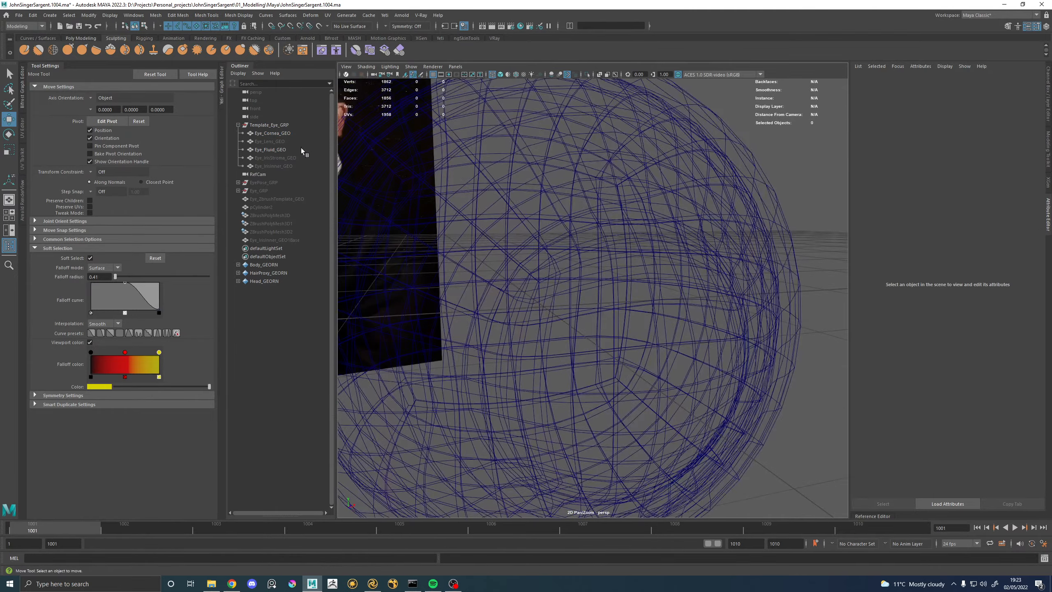
# Group the iris stroma and inner iris meshes inside Template_Eye_GRP and name the group Iris_GRP.
pyautogui.click(268, 126)
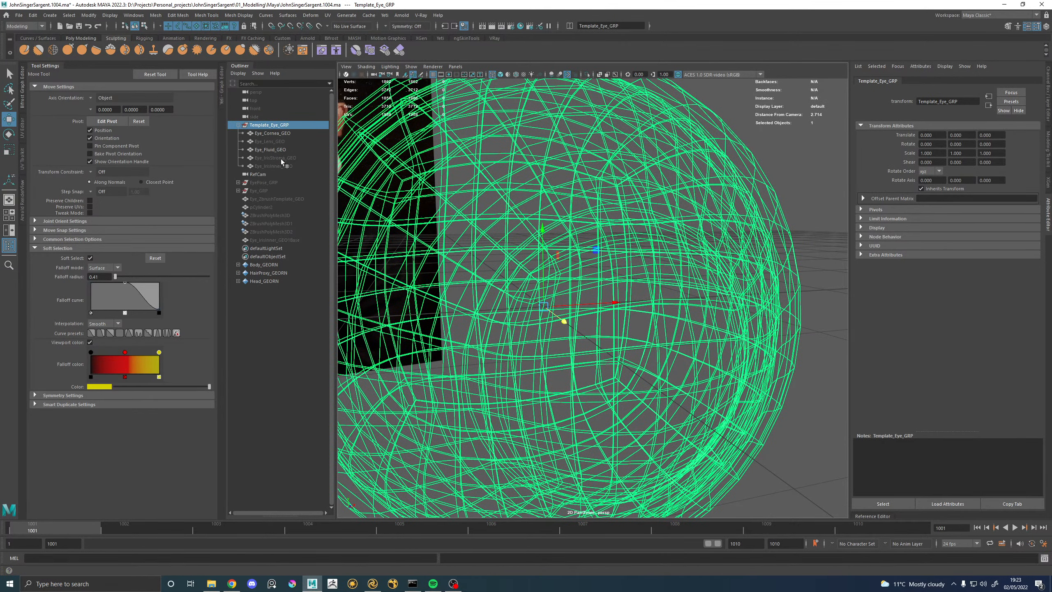
pyautogui.moveTo(281, 159); pyautogui.dragTo(278, 166)
pyautogui.hotkey('ctrl', 'g')
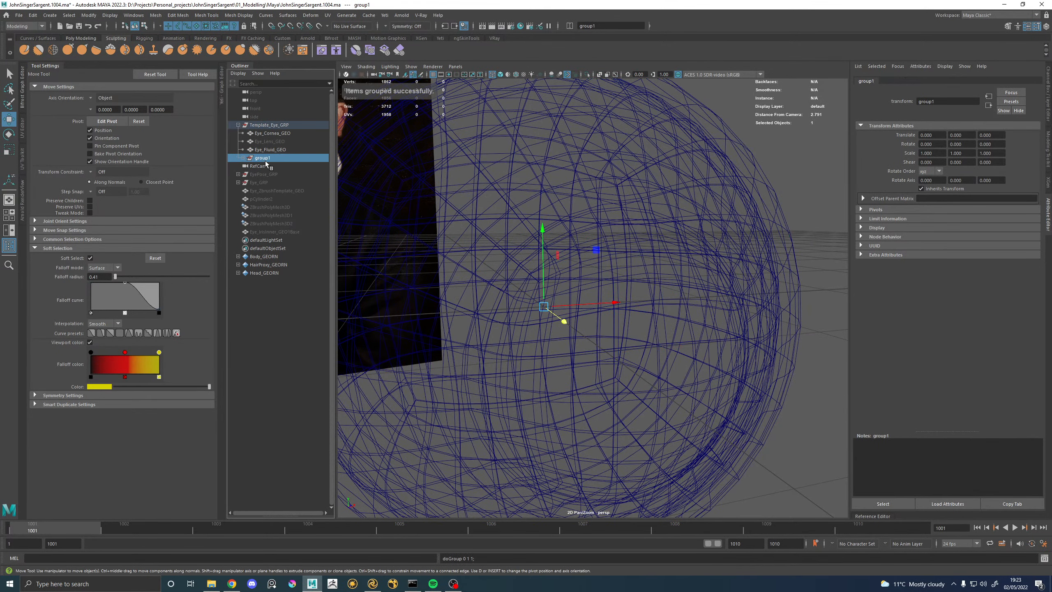
pyautogui.doubleClick(266, 159)
pyautogui.write('Iris_GRP')
pyautogui.press('Return')
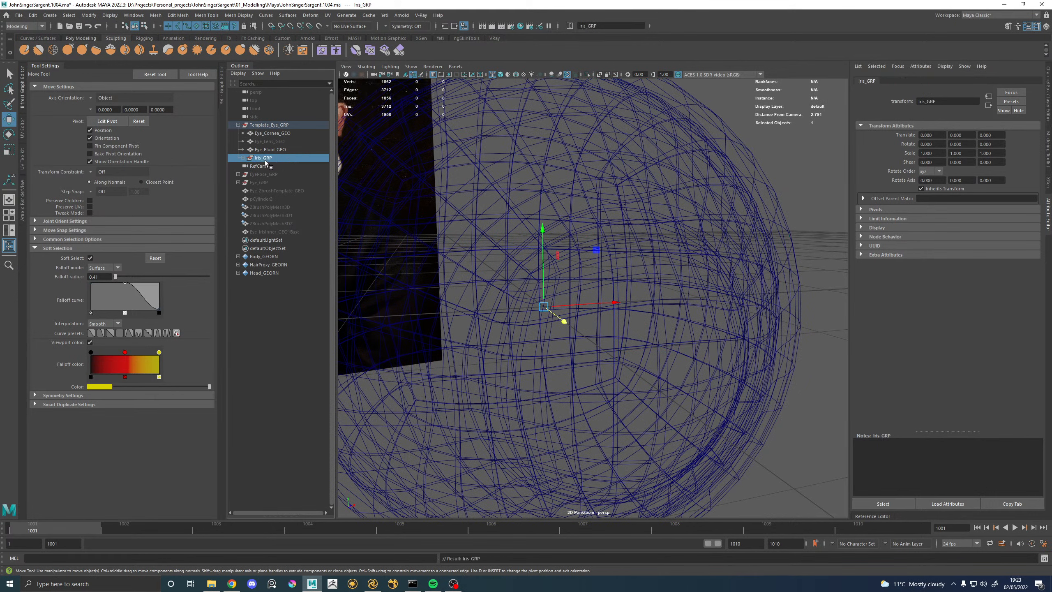
# Unhide Eye_IrisStroma_GEO and Eye_IrisInner_GEO in Iris_GRP, as well as Eye_Lens_GEO.
pyautogui.click(243, 159)
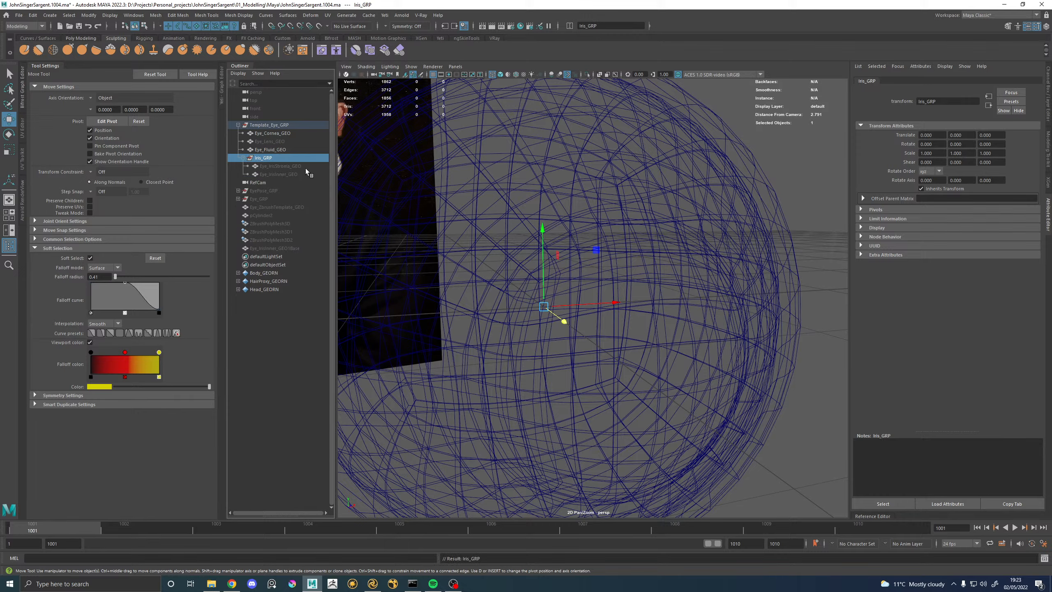
pyautogui.click(279, 167)
pyautogui.keyDown('shift'); pyautogui.click(278, 175); pyautogui.keyUp('shift')
pyautogui.press('h')
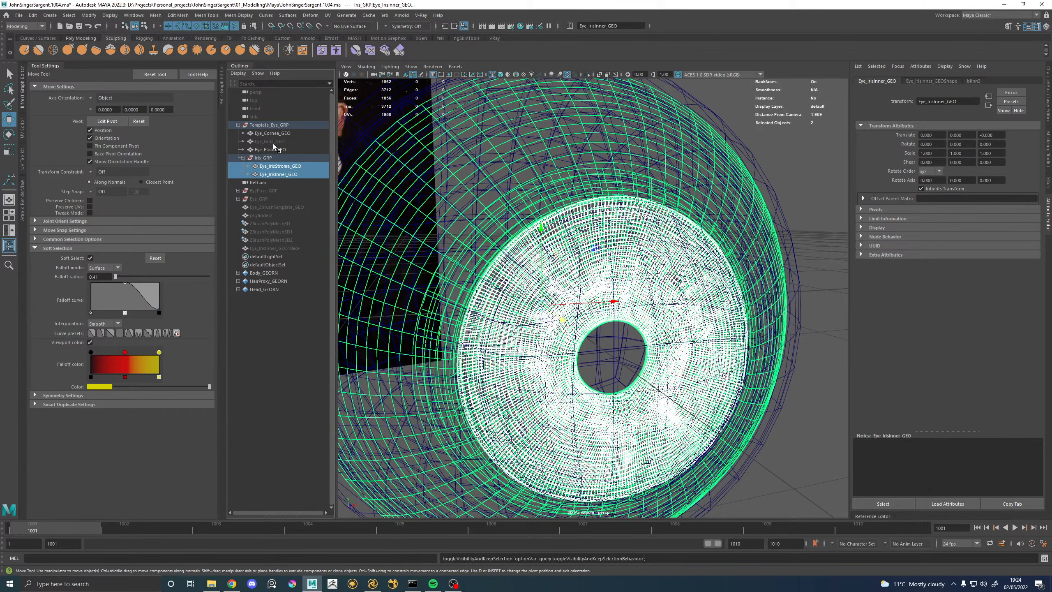
pyautogui.click(272, 141)
pyautogui.press('h')
# Frame the whole Template_Eye_GRP in the view and save an incremental version of the scene.
pyautogui.click(270, 126)
pyautogui.press('f')
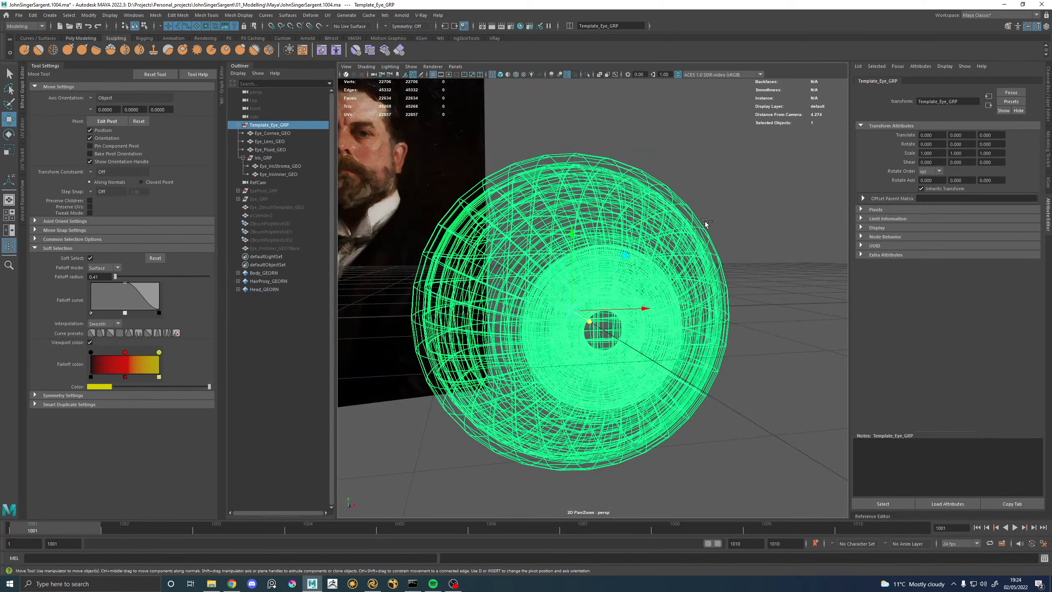
pyautogui.hotkey('ctrl', 'alt', 's')
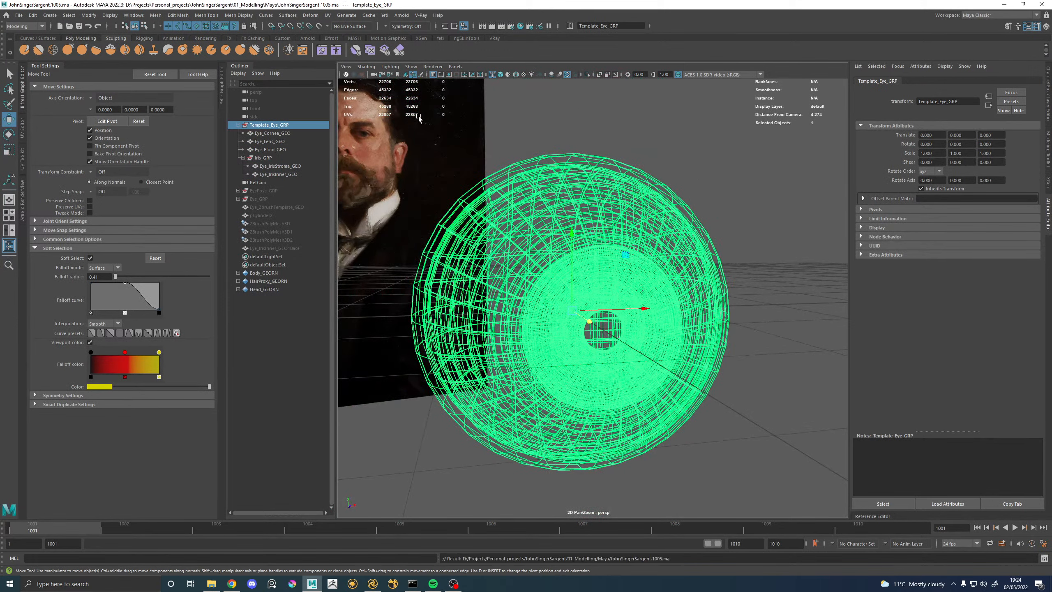
# Export Template_Eye_GRP as an Alembic cache to 01_Modelling/Maya/Exports, replacing the existing EyeTemplate_GEO.abc.
pyautogui.click(347, 16)
pyautogui.moveTo(371, 18)
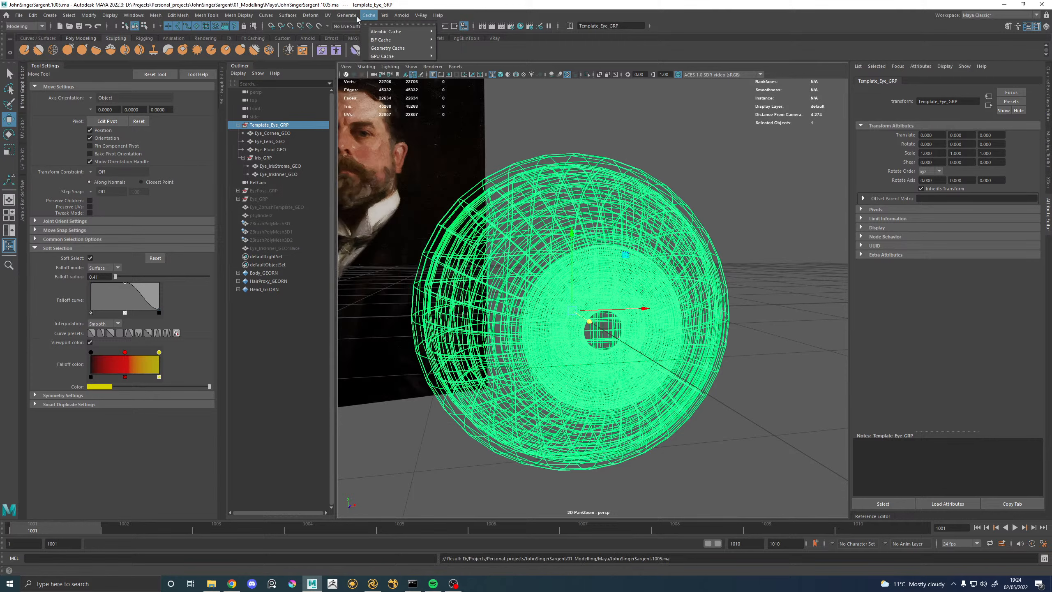
pyautogui.moveTo(398, 31)
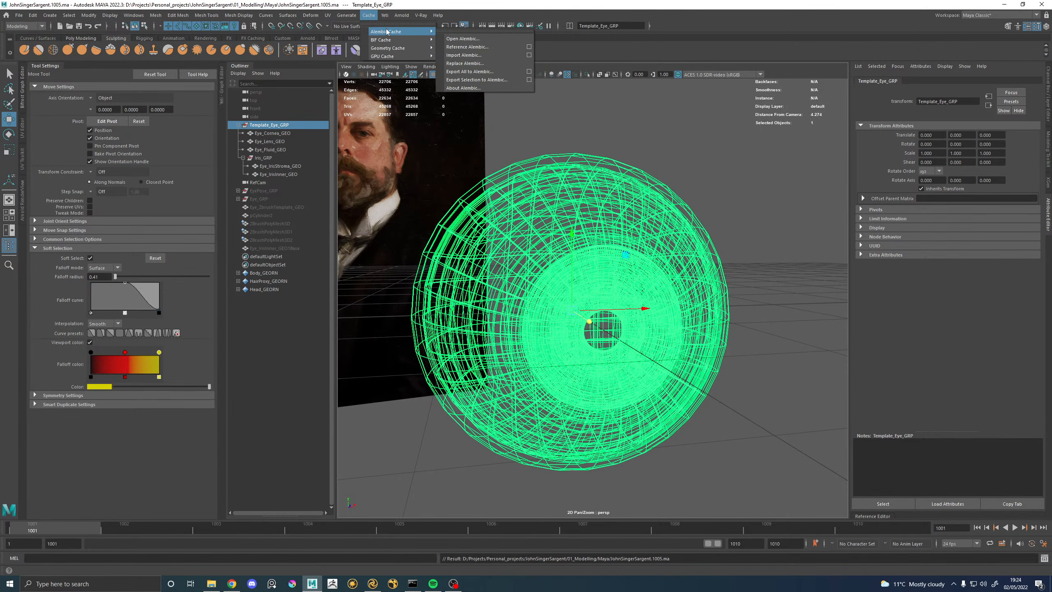
pyautogui.click(491, 85)
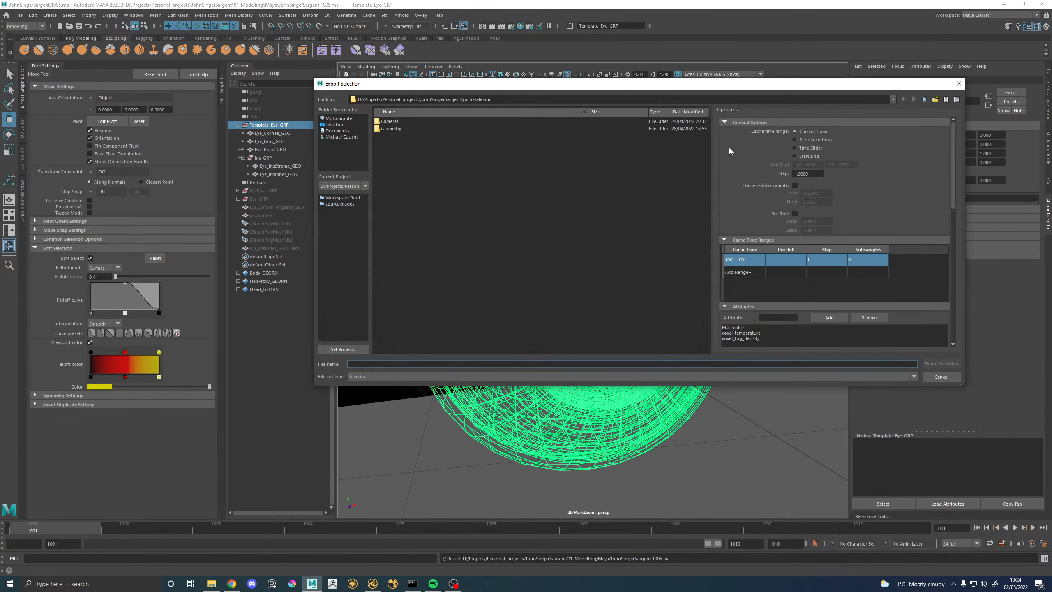
pyautogui.click(928, 102)
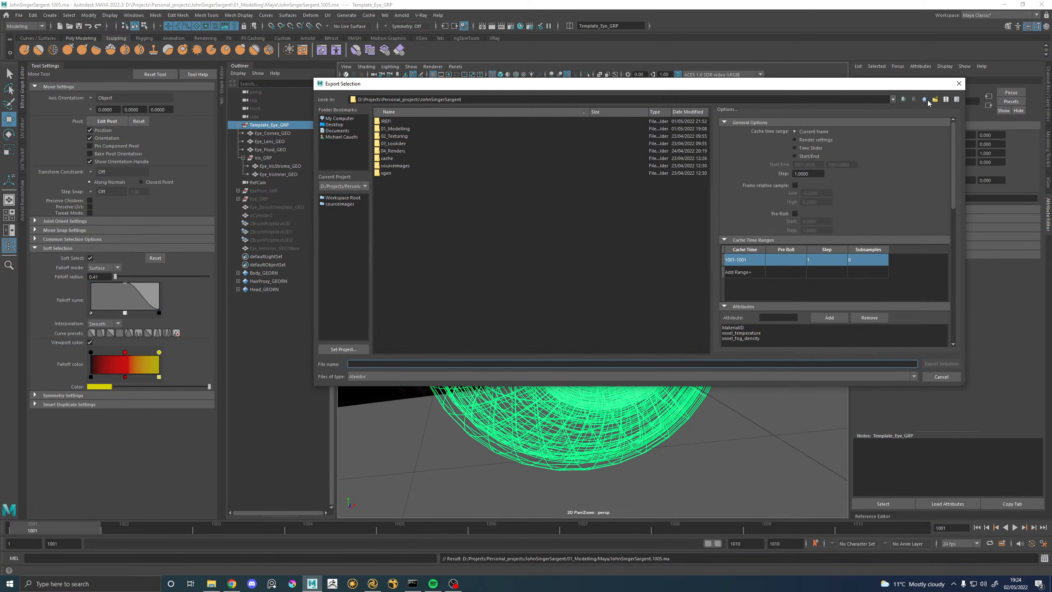
pyautogui.doubleClick(398, 129)
pyautogui.doubleClick(397, 121)
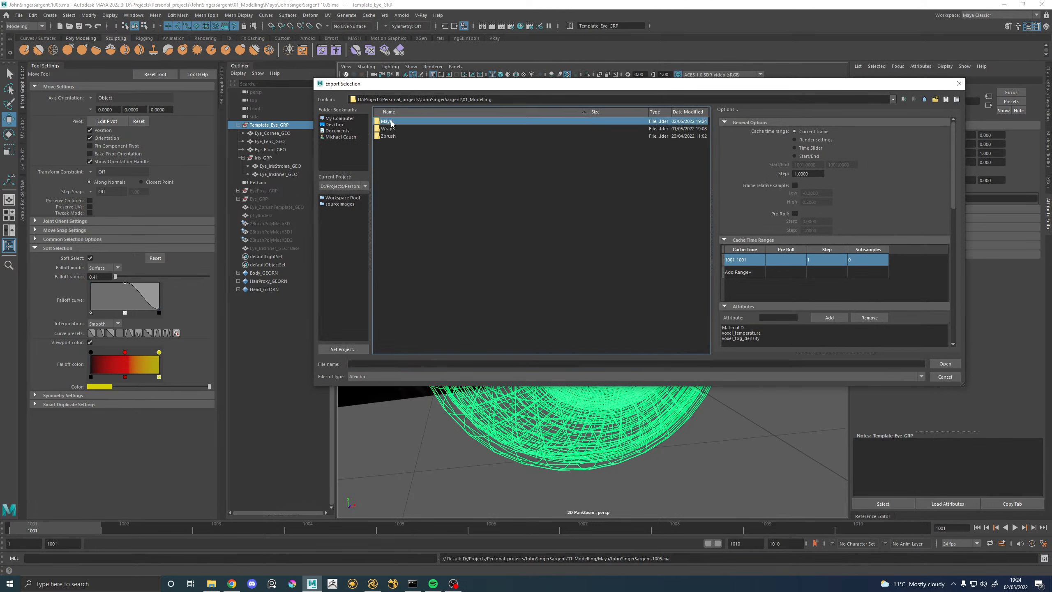
pyautogui.click(406, 129)
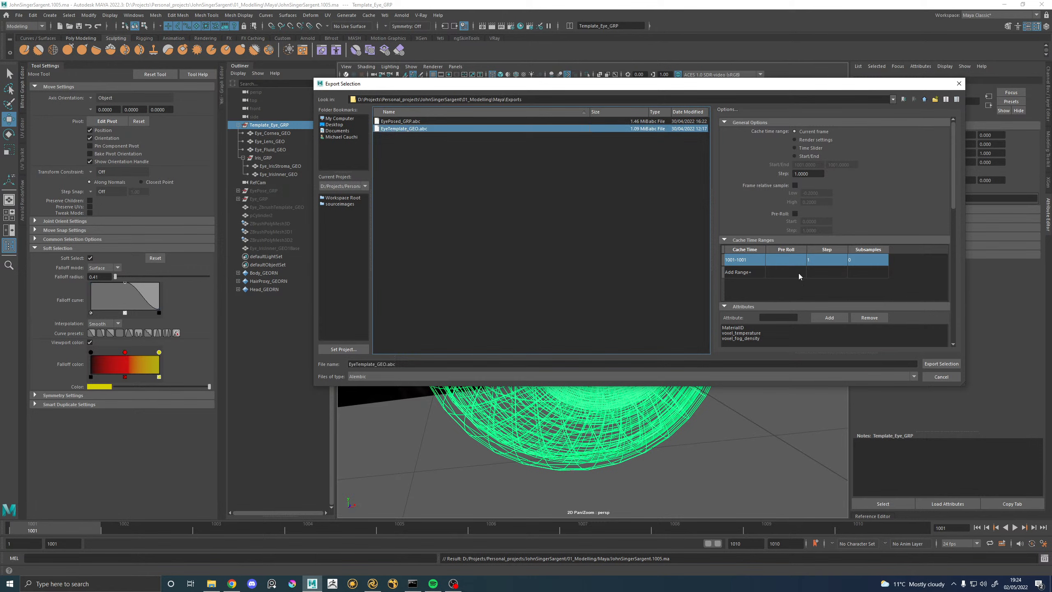
pyautogui.click(939, 365)
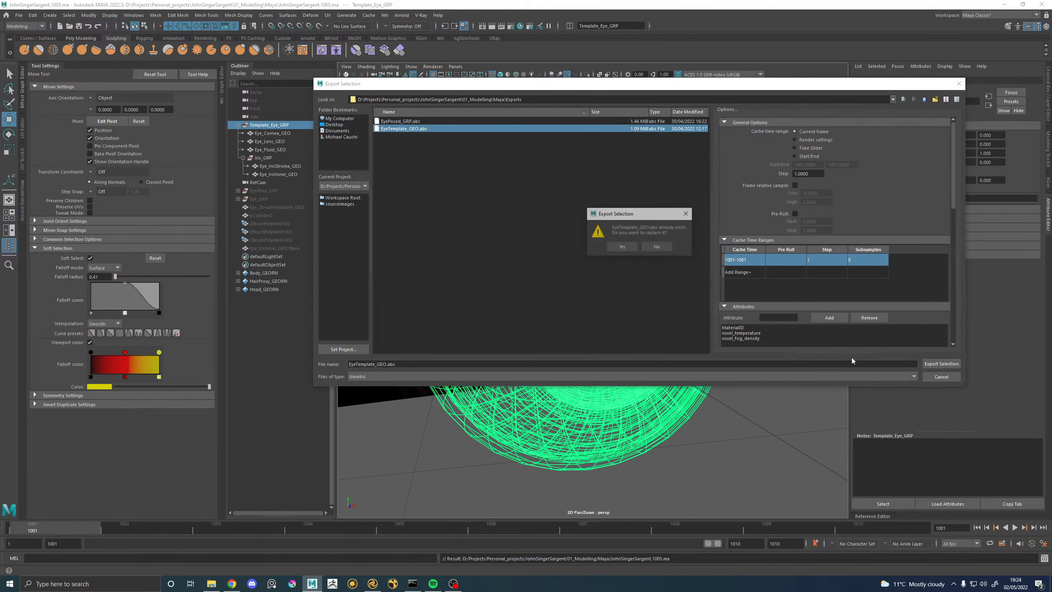
pyautogui.click(623, 247)
pyautogui.keyDown('alt'); pyautogui.moveTo(688, 361); pyautogui.dragTo(655, 358); pyautogui.keyUp('alt')
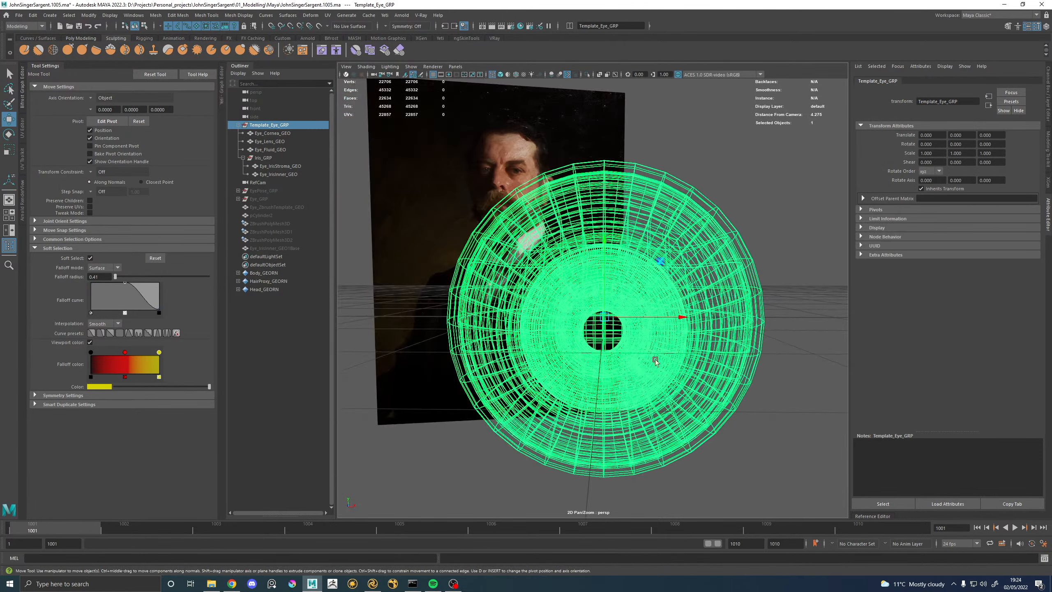
# Switch to Katana, add a new Importomatic node beside the existing one and connect its output to Prune1.
pyautogui.click(372, 584)
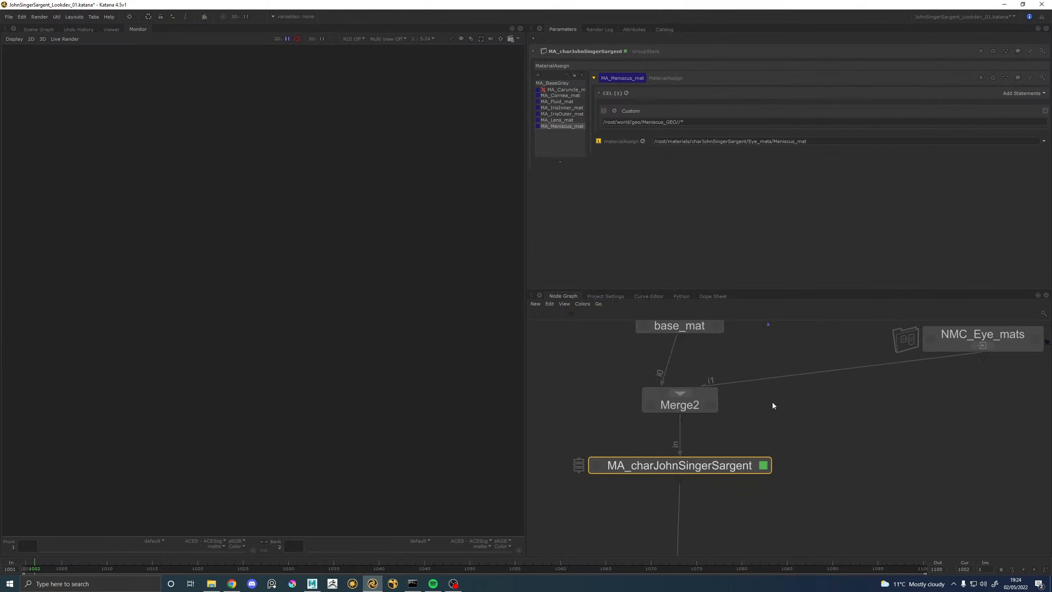
pyautogui.scroll(-8, 751, 389)
pyautogui.scroll(8, 740, 382)
pyautogui.press('Tab')
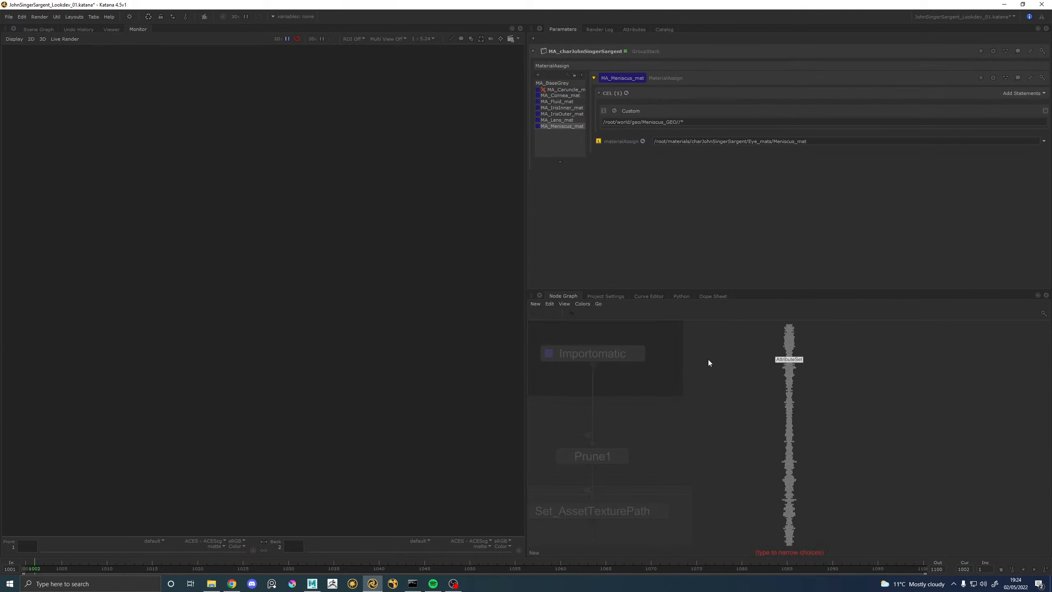
pyautogui.write('impo')
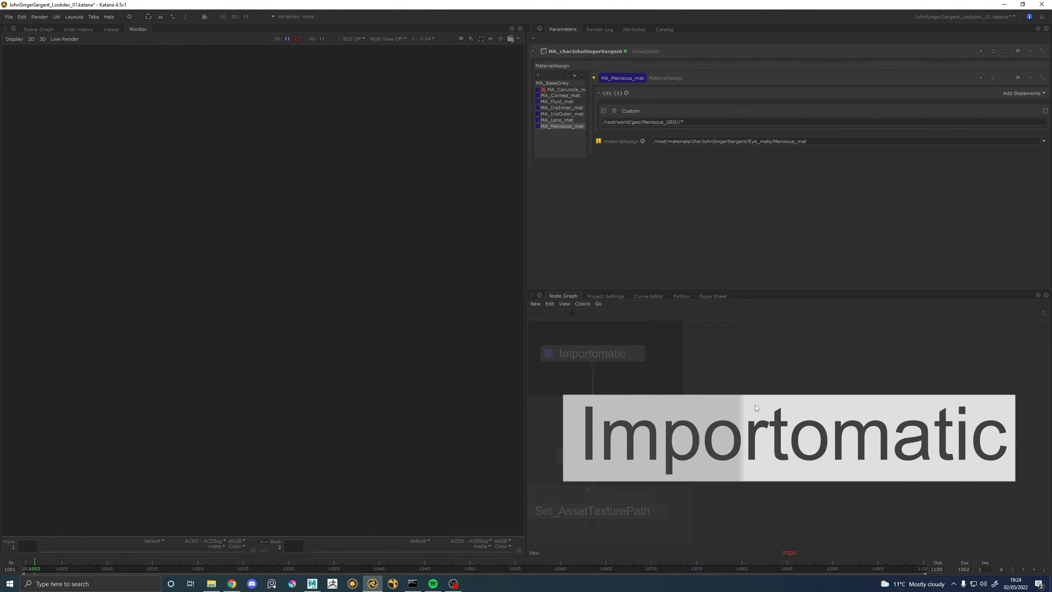
pyautogui.click(755, 404)
pyautogui.click(759, 352)
pyautogui.click(593, 382)
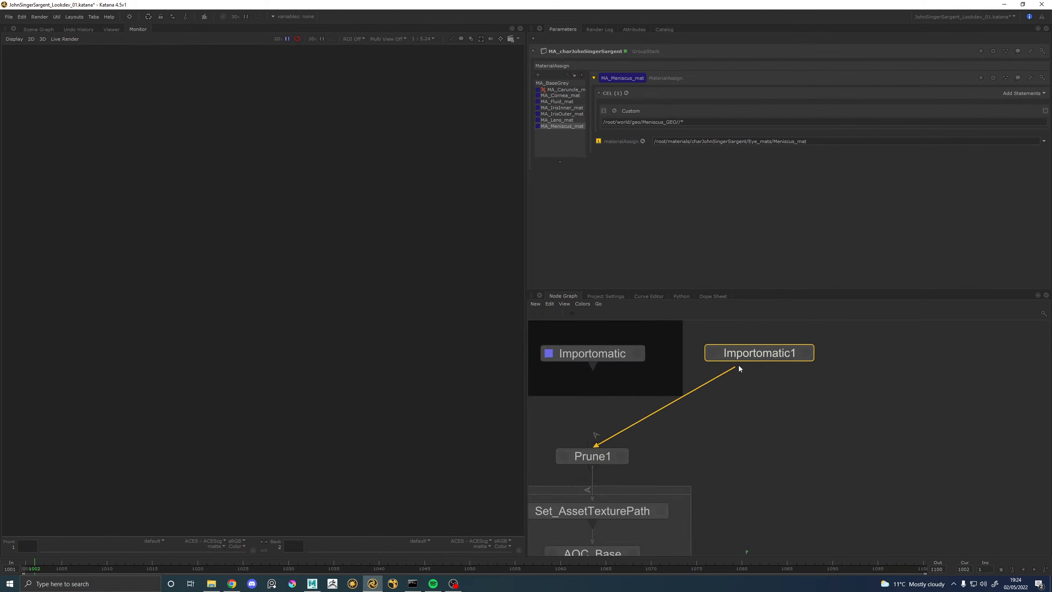
pyautogui.click(761, 364)
# View and edit the new Importomatic node and add EyeTemplate_GEO.abc from Maya/Exports as its Alembic asset.
pyautogui.press('v')
pyautogui.press('e')
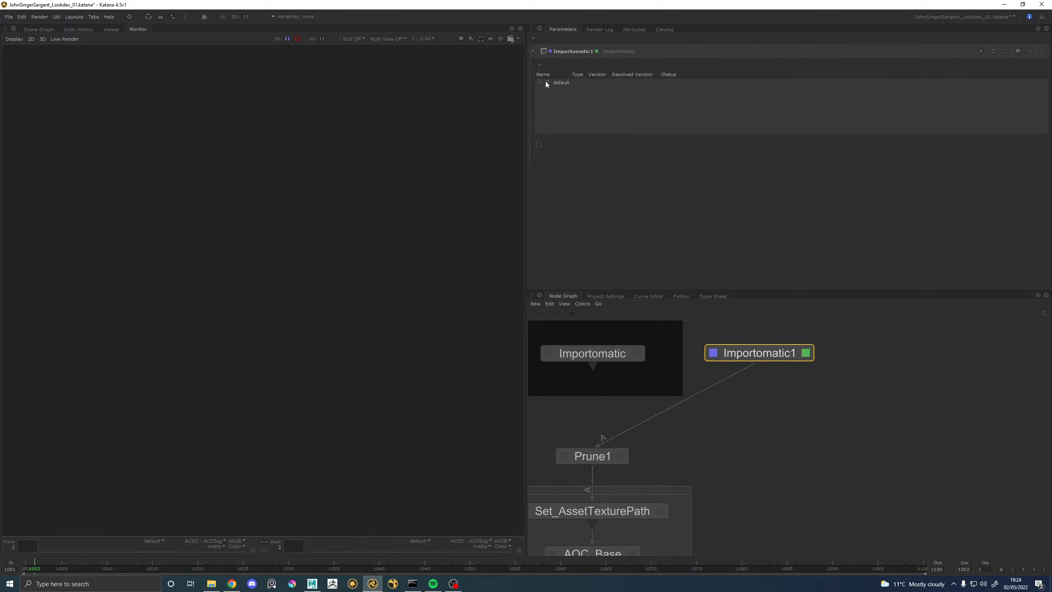
pyautogui.click(541, 63)
pyautogui.click(560, 76)
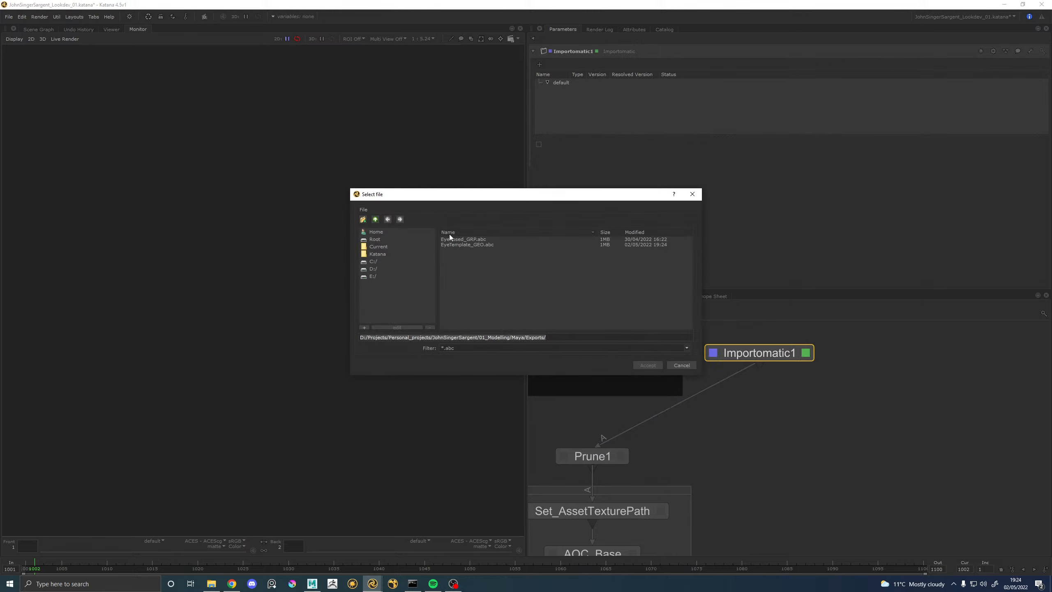
pyautogui.click(469, 245)
pyautogui.doubleClick(468, 244)
# Open the MA_IrisOuter_mat assignment in the MA_charJohnSingerSargent material assign stack below Merge2.
pyautogui.scroll(-3, 771, 418)
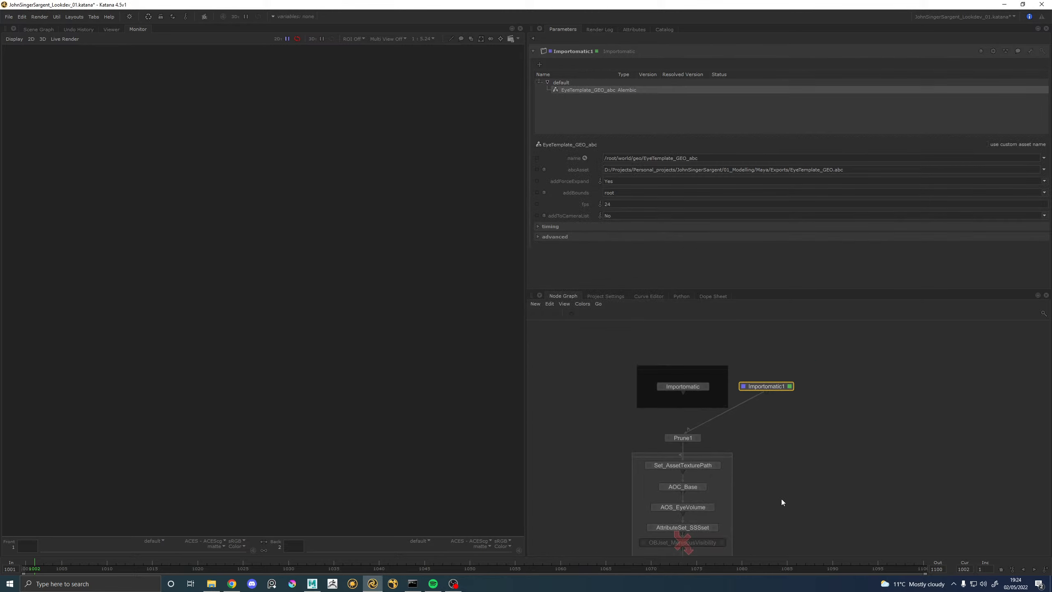
pyautogui.moveTo(781, 499); pyautogui.dragTo(784, 382, button='middle')
pyautogui.moveTo(755, 442); pyautogui.dragTo(760, 355, button='middle')
pyautogui.moveTo(739, 389); pyautogui.dragTo(712, 536, button='middle')
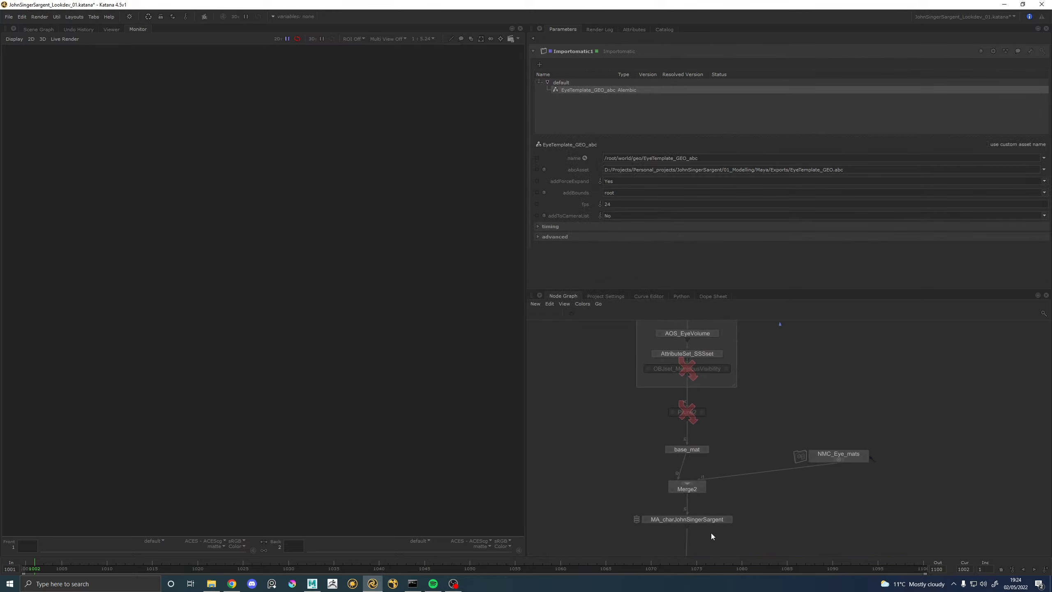
pyautogui.click(730, 520)
pyautogui.click(560, 114)
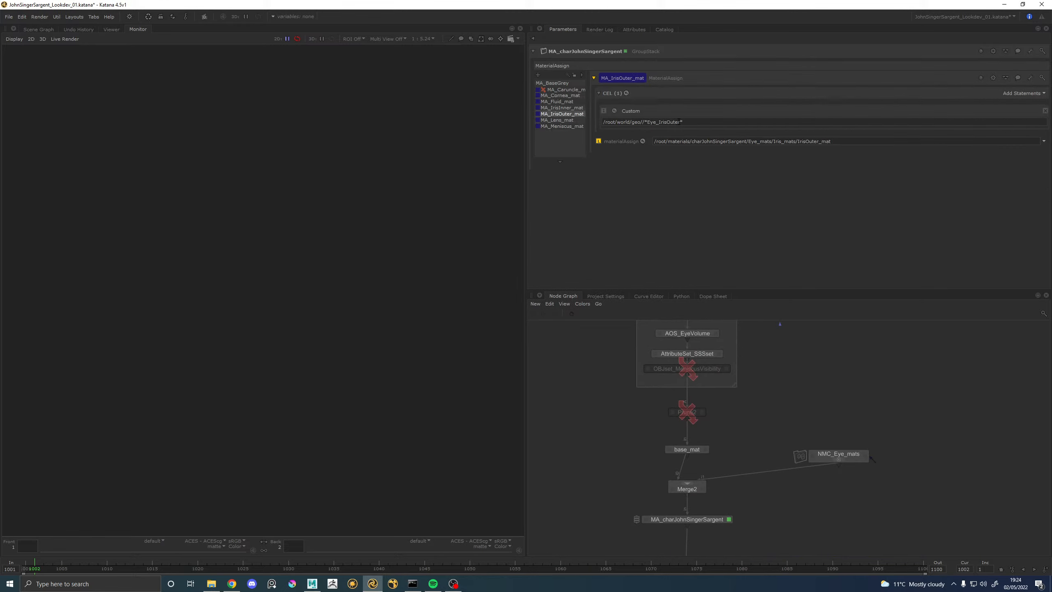
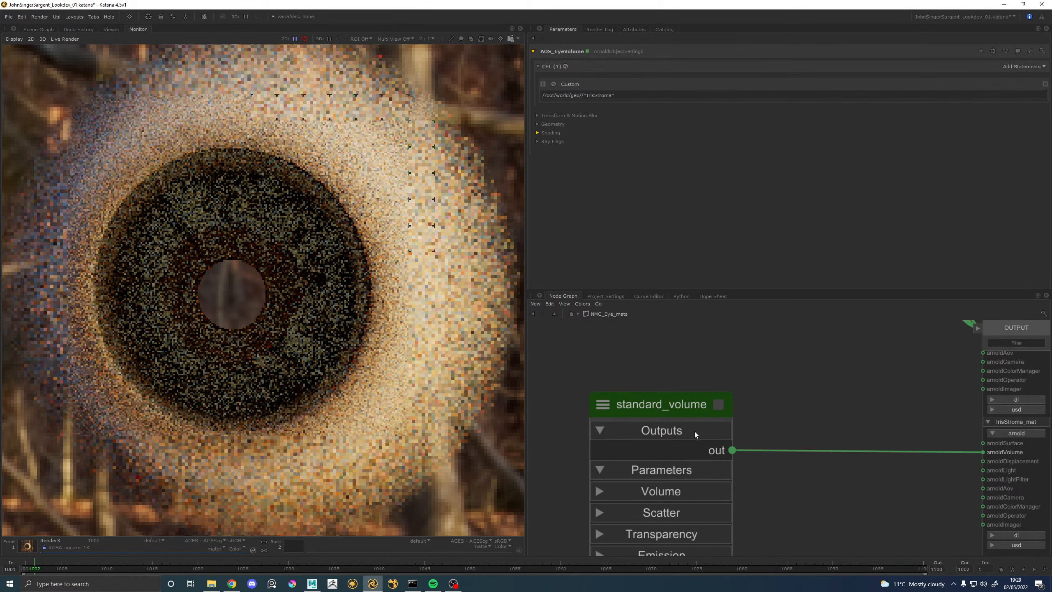
# Examine the density, scatter and transparency settings of the standard_volume shader that feeds IrisStroma_mat.
pyautogui.click(719, 405)
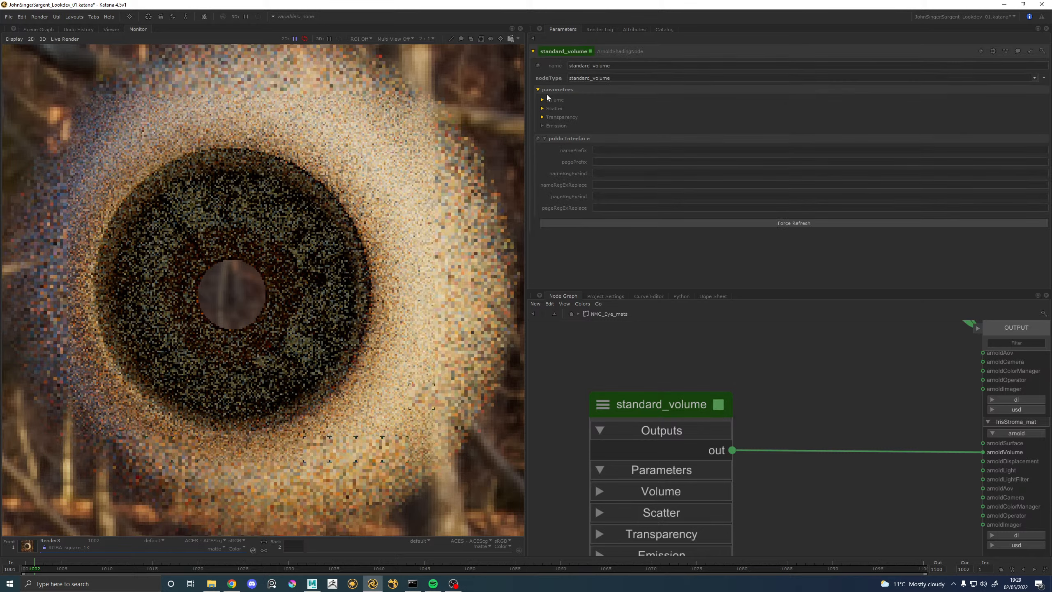
pyautogui.click(543, 109)
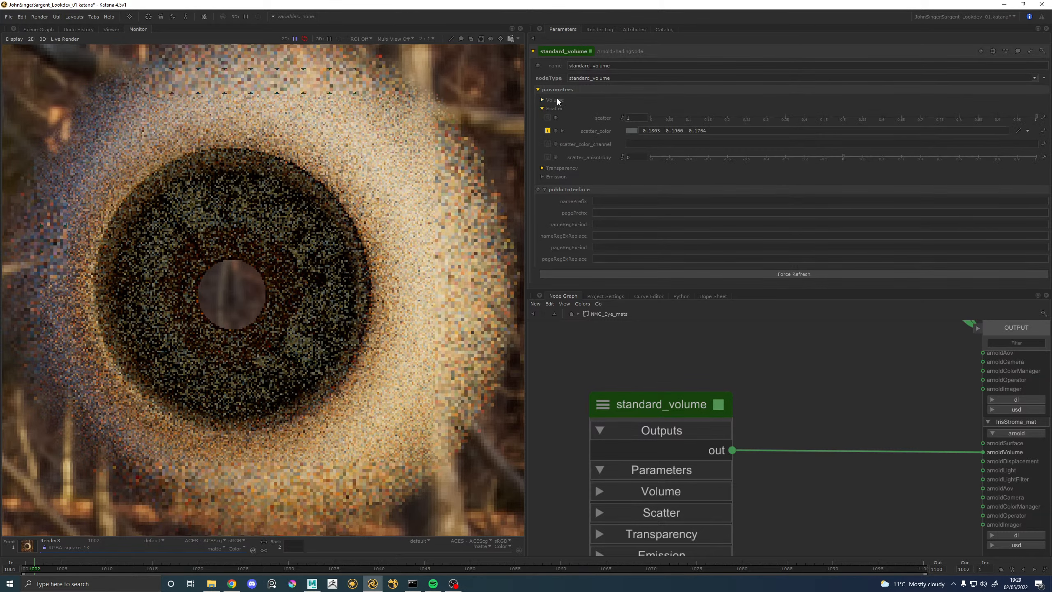
pyautogui.click(542, 100)
pyautogui.doubleClick(634, 109)
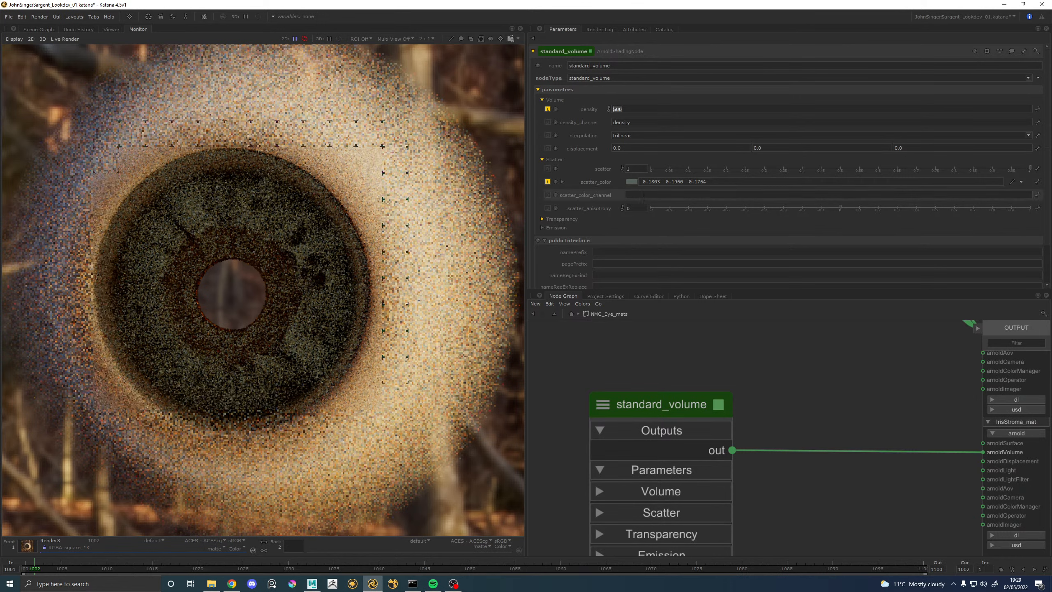
pyautogui.click(542, 219)
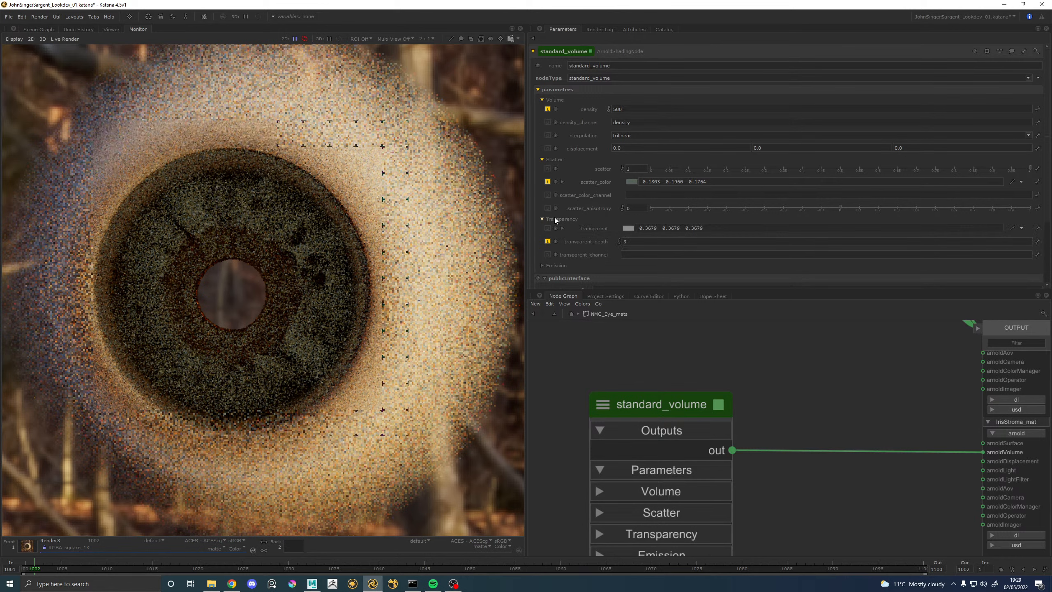
# Collapse the Transparency parameters of the standard_volume shader.
pyautogui.click(554, 217)
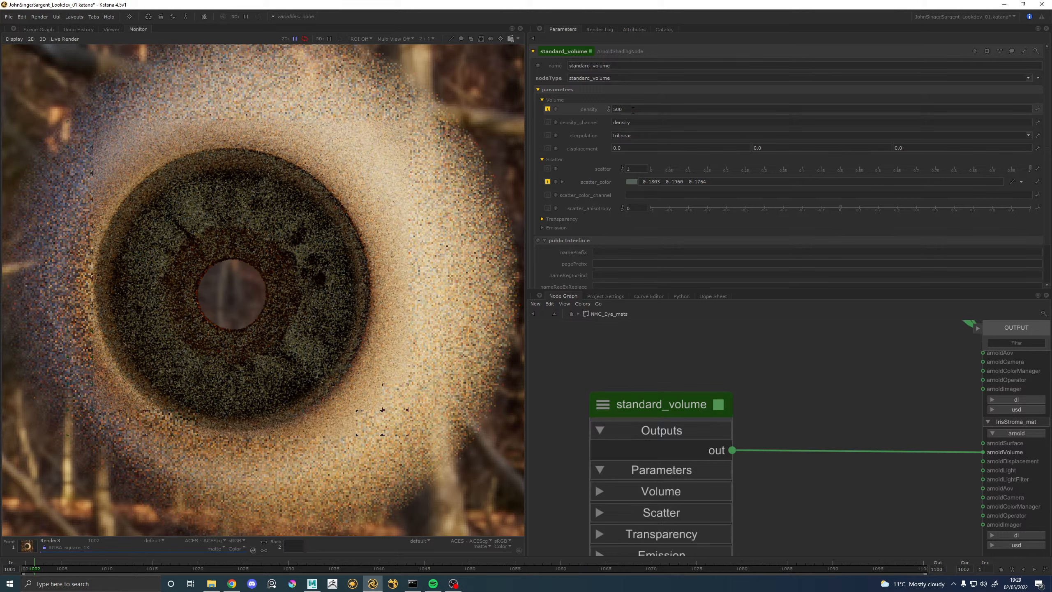
pyautogui.doubleClick(615, 109)
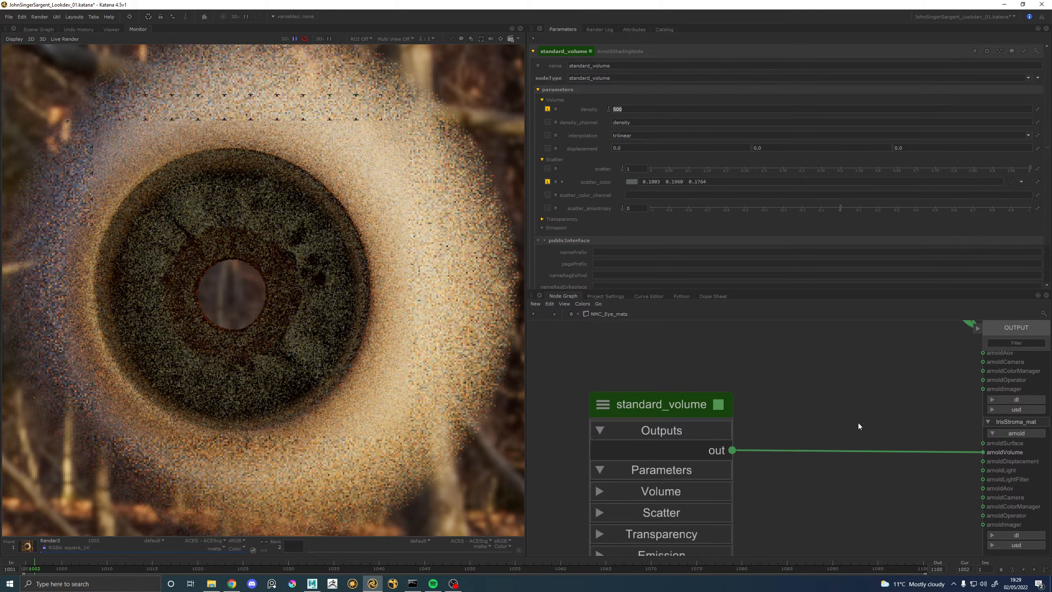
# Add a ramp_rgb node to the iris shading network and place it above the existing ramp_rgb.
pyautogui.scroll(-6, 781, 413)
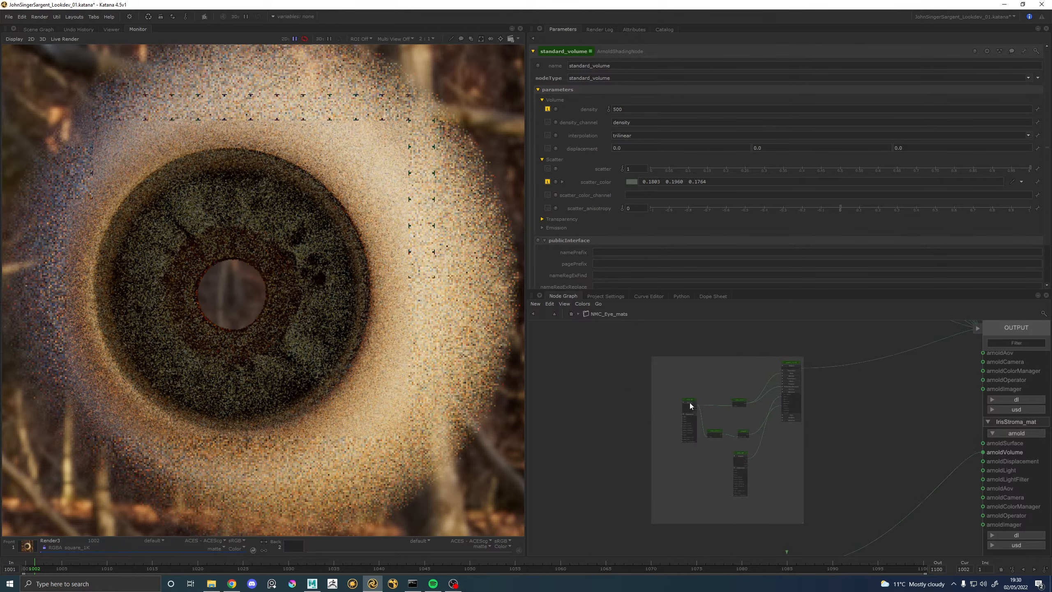
pyautogui.scroll(8, 690, 403)
pyautogui.scroll(-10, 699, 401)
pyautogui.scroll(10, 760, 384)
pyautogui.moveTo(603, 423); pyautogui.dragTo(873, 390, button='middle')
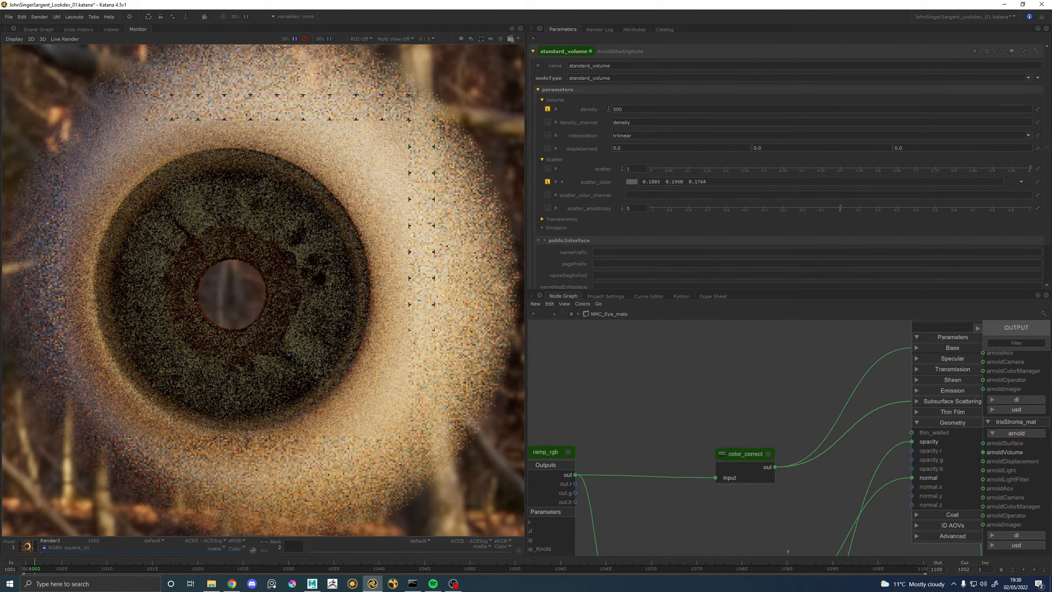
pyautogui.moveTo(706, 423); pyautogui.dragTo(767, 416, button='middle')
pyautogui.press('Tab')
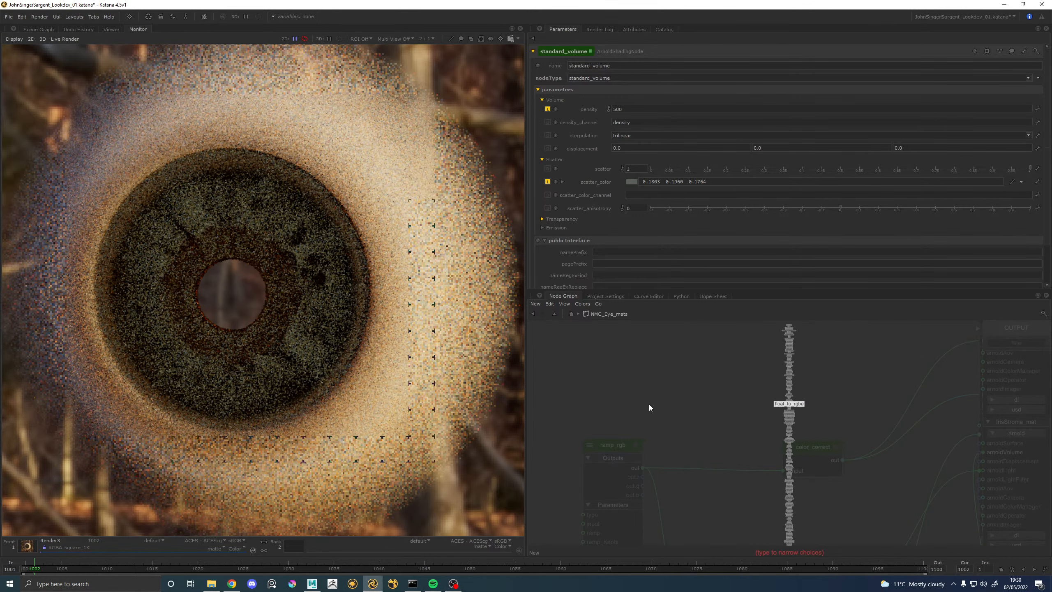
pyautogui.write('v')
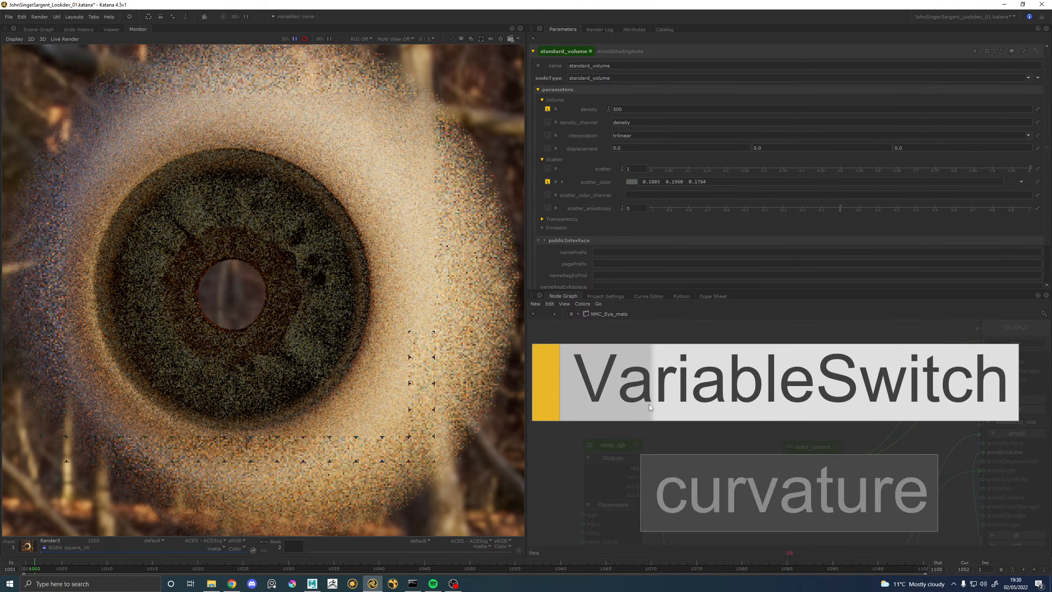
pyautogui.press('BackSpace')
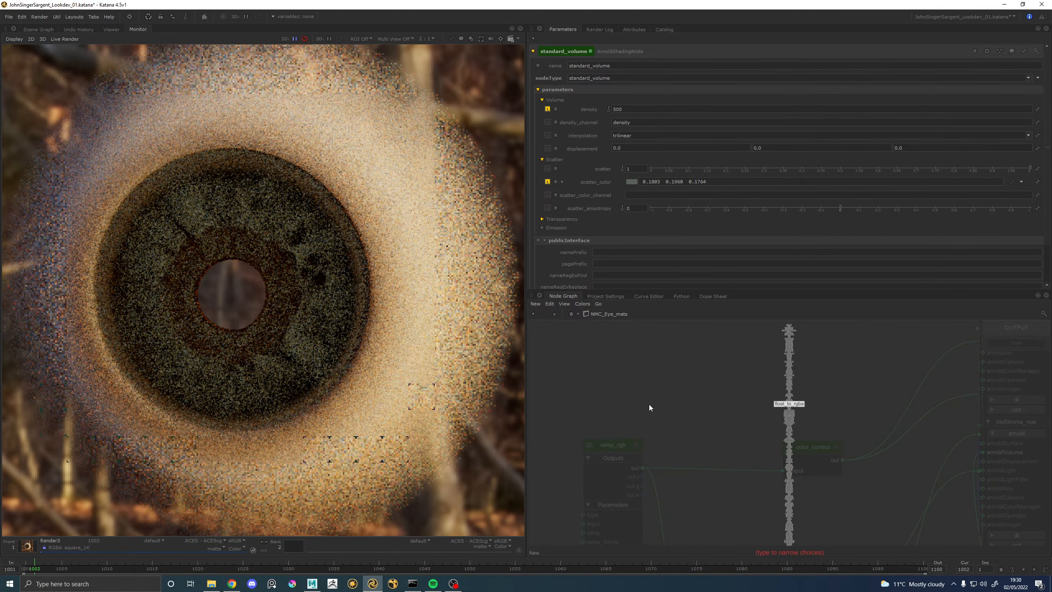
pyautogui.write('ram')
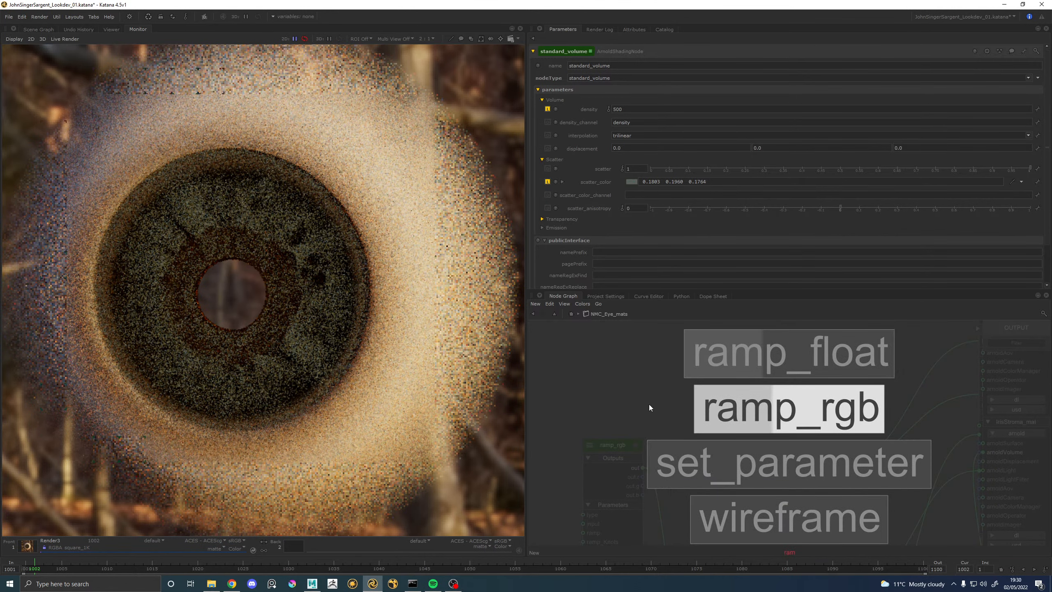
pyautogui.click(827, 410)
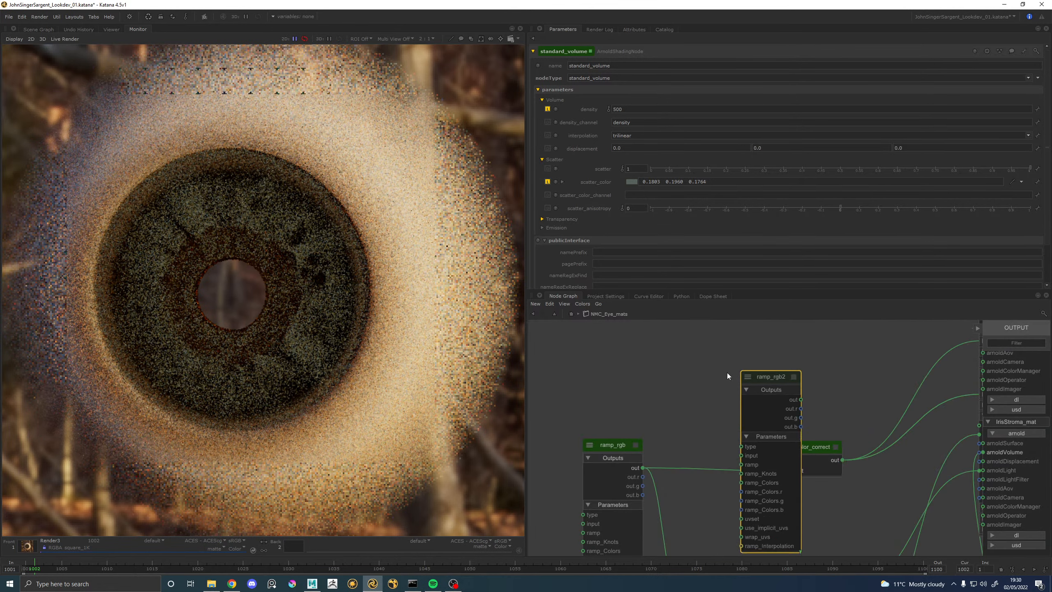
pyautogui.click(604, 347)
# Connect the new ramp's output to both color_correct nodes in place of the original ramp.
pyautogui.moveTo(680, 374); pyautogui.dragTo(783, 470)
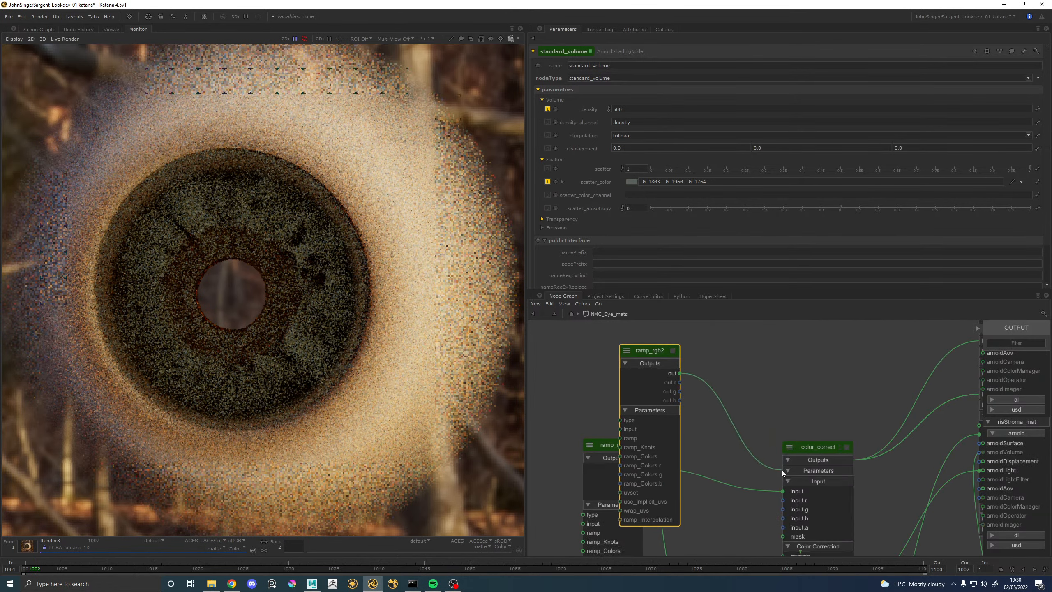
pyautogui.moveTo(728, 447); pyautogui.dragTo(712, 390, button='middle')
pyautogui.moveTo(652, 477); pyautogui.dragTo(661, 345)
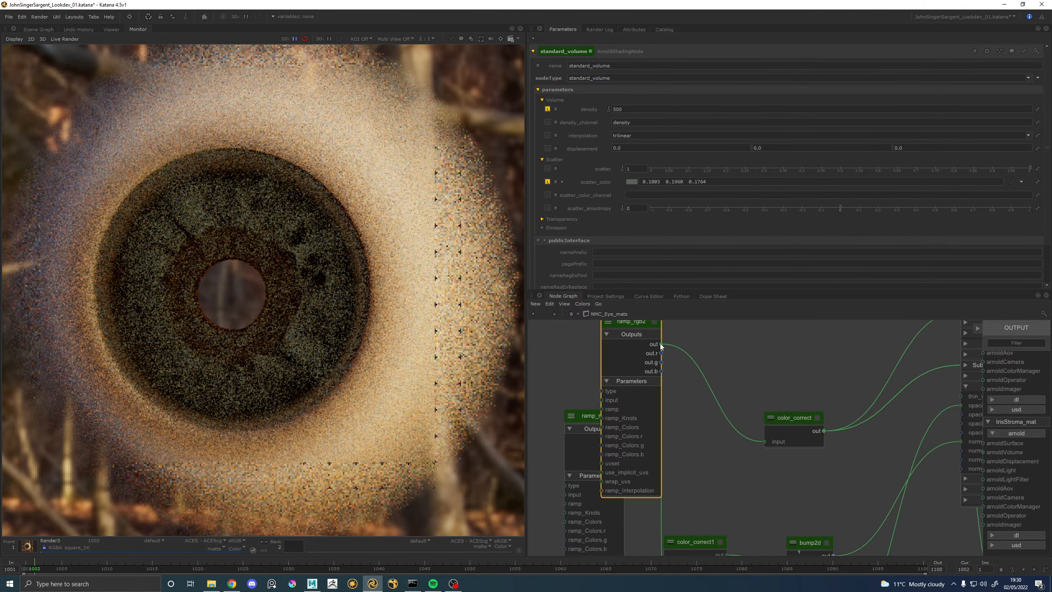
pyautogui.moveTo(667, 325); pyautogui.dragTo(670, 354, button='middle')
# Reverse the new ramp by moving its black stop to 0.61 and its white stop to the start.
pyautogui.click(656, 351)
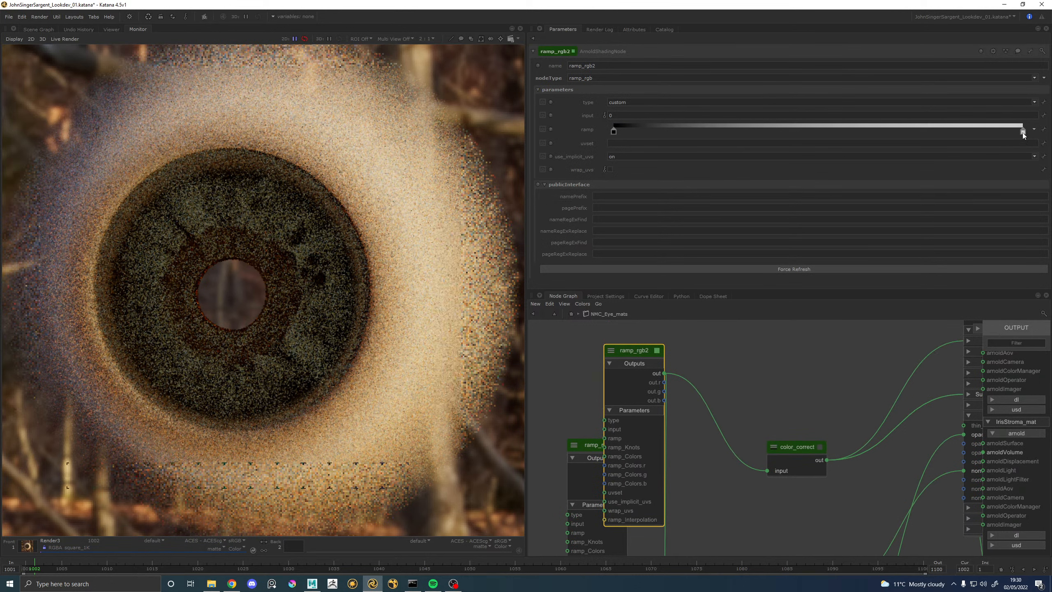
pyautogui.moveTo(633, 134); pyautogui.dragTo(863, 137)
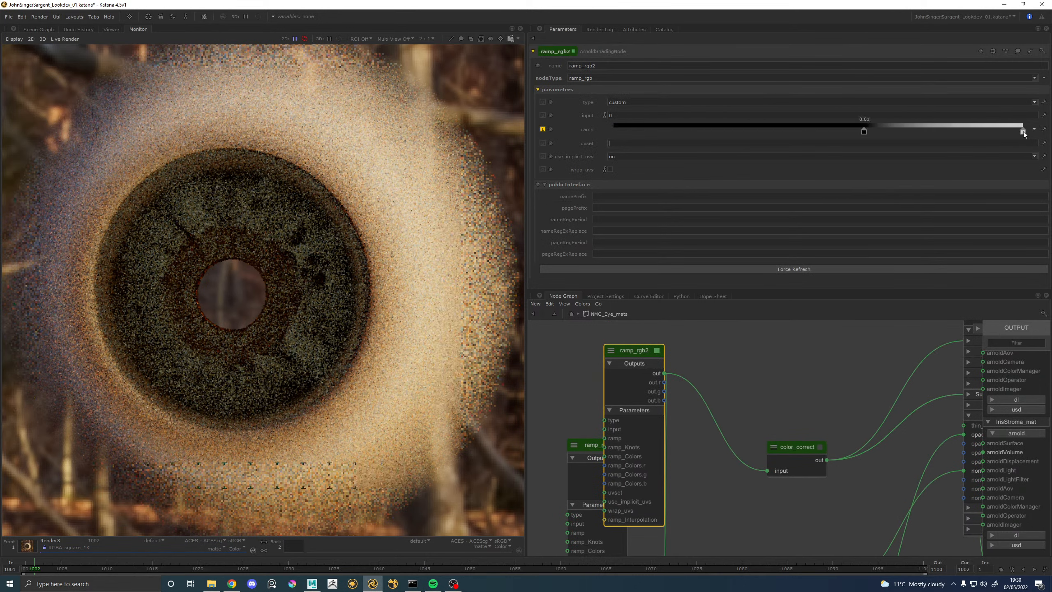
pyautogui.moveTo(1022, 131); pyautogui.dragTo(587, 135)
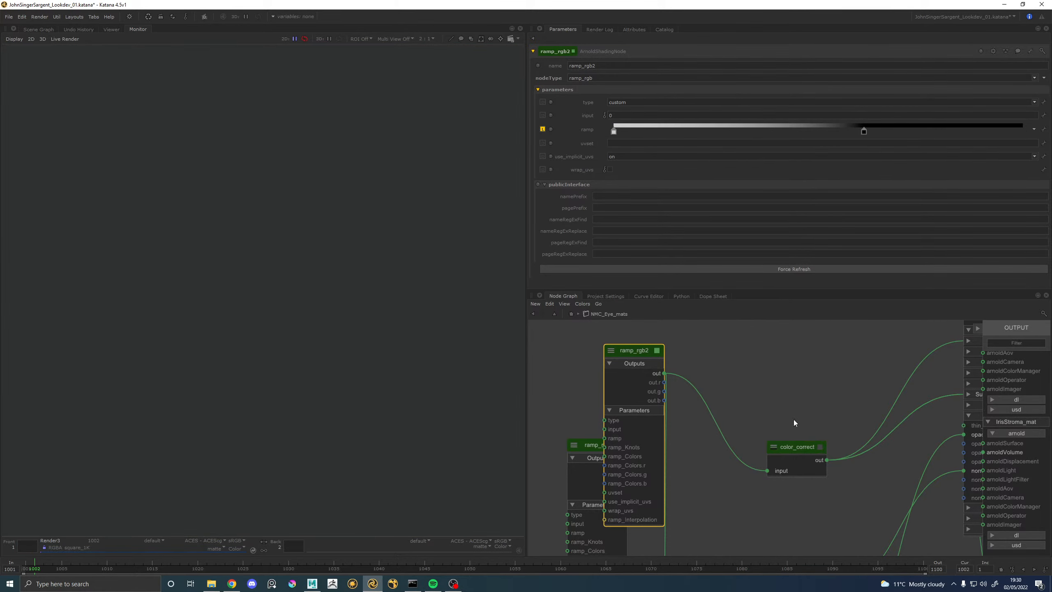
pyautogui.scroll(-3, 794, 419)
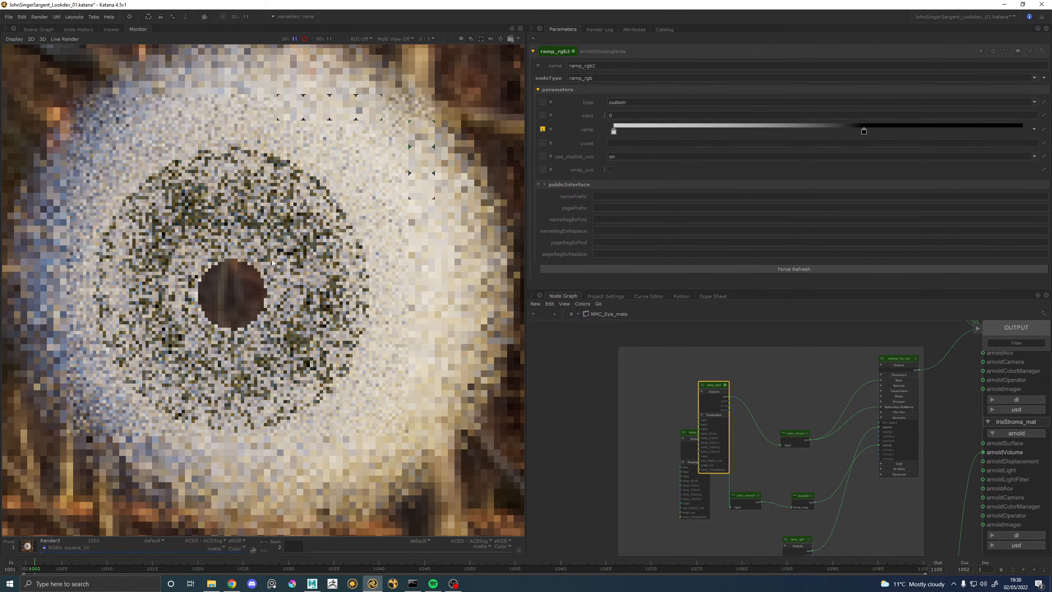
pyautogui.scroll(-1, 271, 263)
pyautogui.scroll(1, 270, 260)
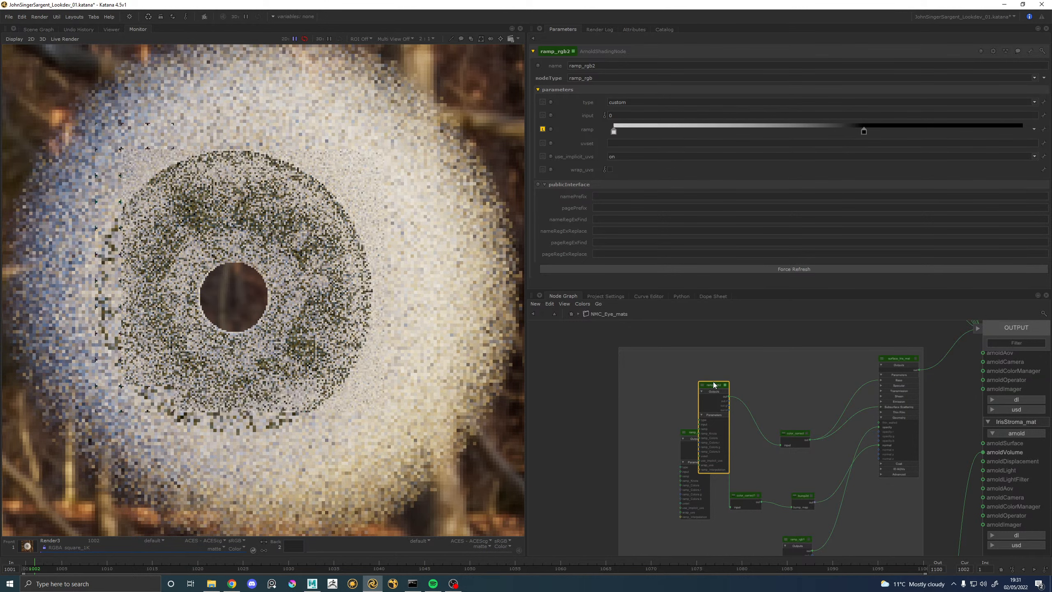
# Undo the new ramp's stop edits, rewiring and creation so the original ramp feeds both color_correct nodes again.
pyautogui.press('Delete')
pyautogui.hotkey('ctrl', 'z')
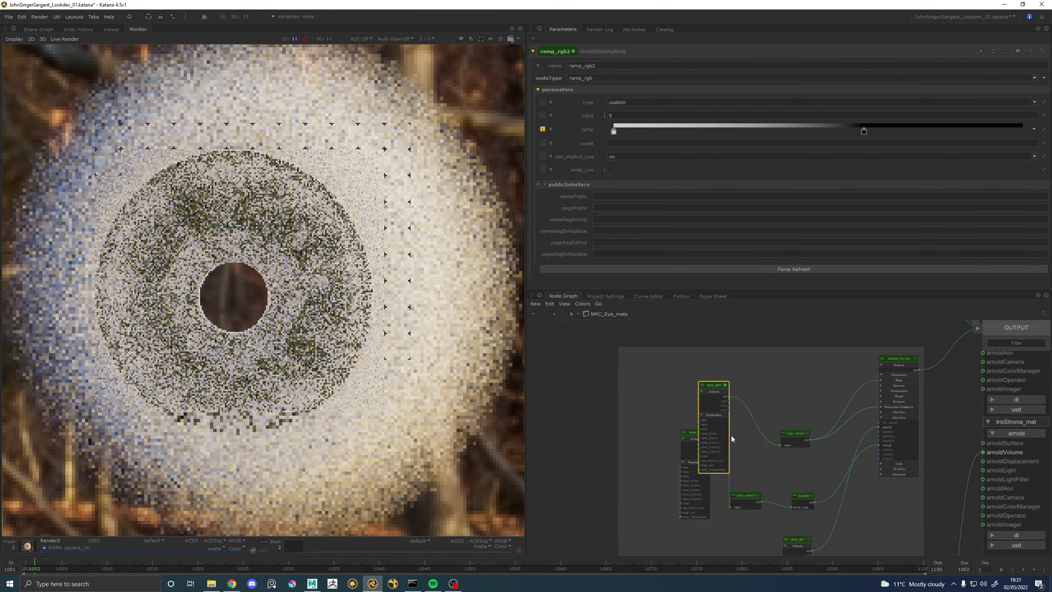
pyautogui.moveTo(731, 436); pyautogui.dragTo(742, 408, button='middle')
pyautogui.hotkey('ctrl', 'z')
pyautogui.hotkey('ctrl', 'z')
pyautogui.hotkey('ctrl', 'z')
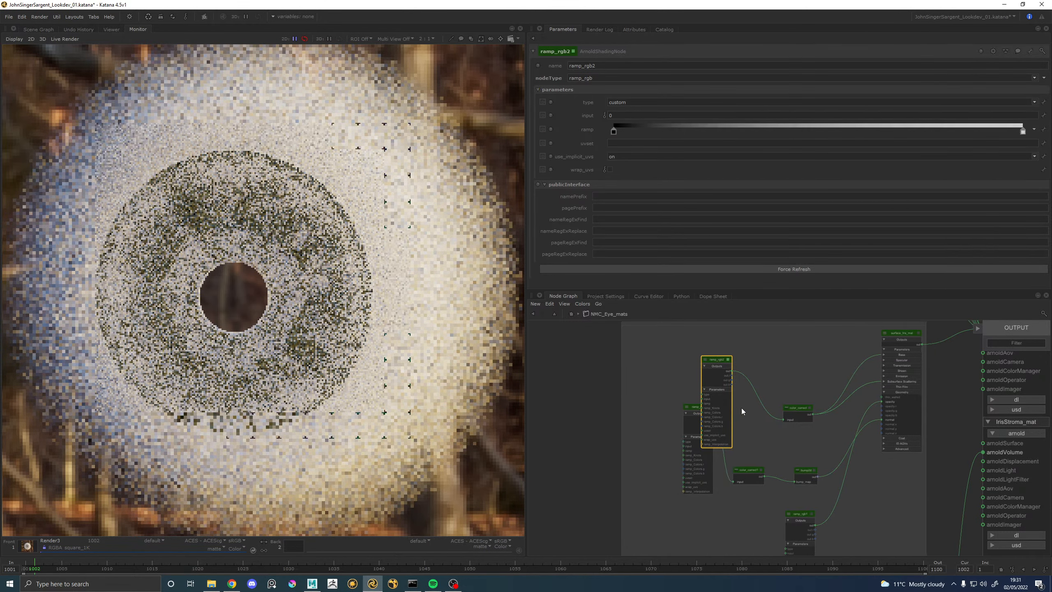
pyautogui.hotkey('ctrl', 'z')
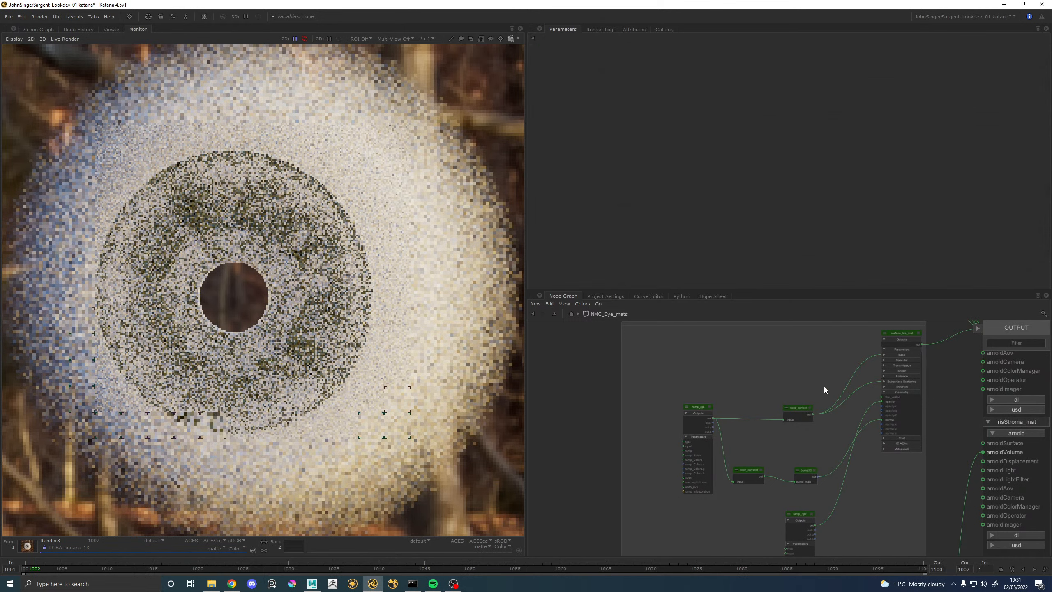
# Change the HSV value of the dark stop's colour in the original ramp_rgb and accept it.
pyautogui.doubleClick(701, 407)
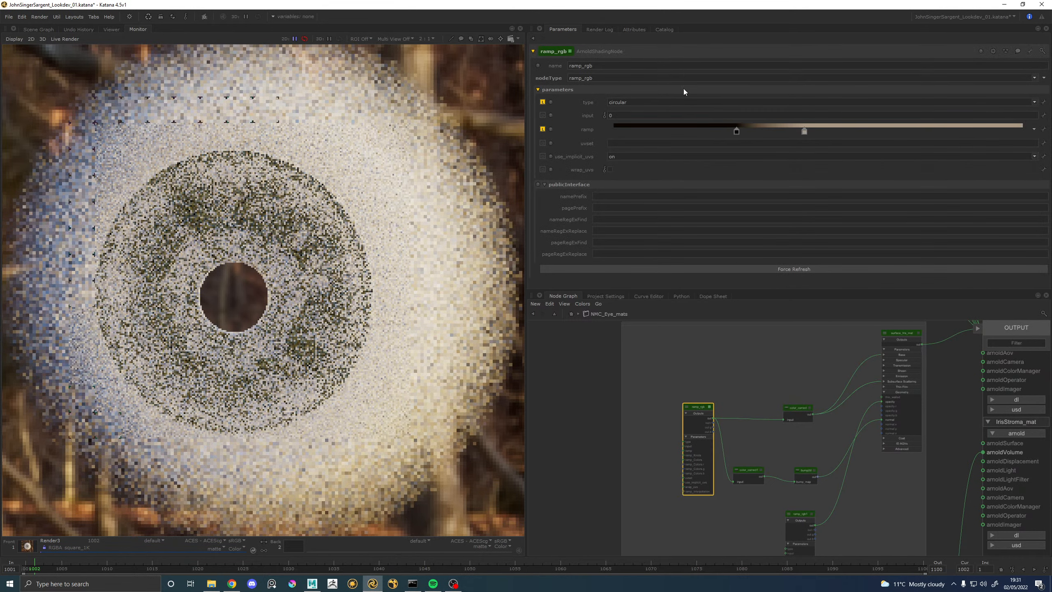
pyautogui.doubleClick(736, 133)
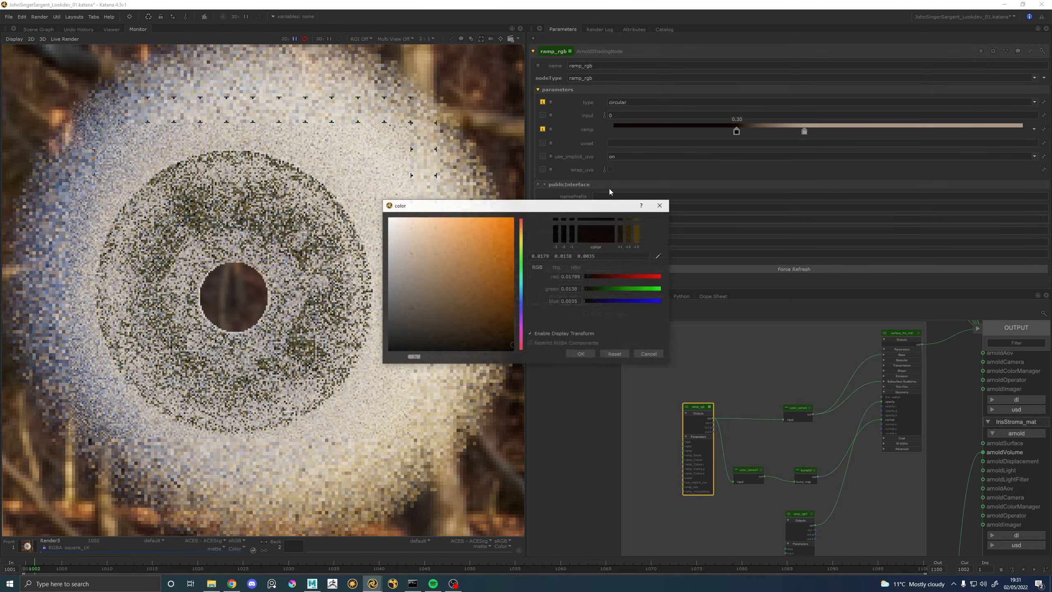
pyautogui.click(577, 267)
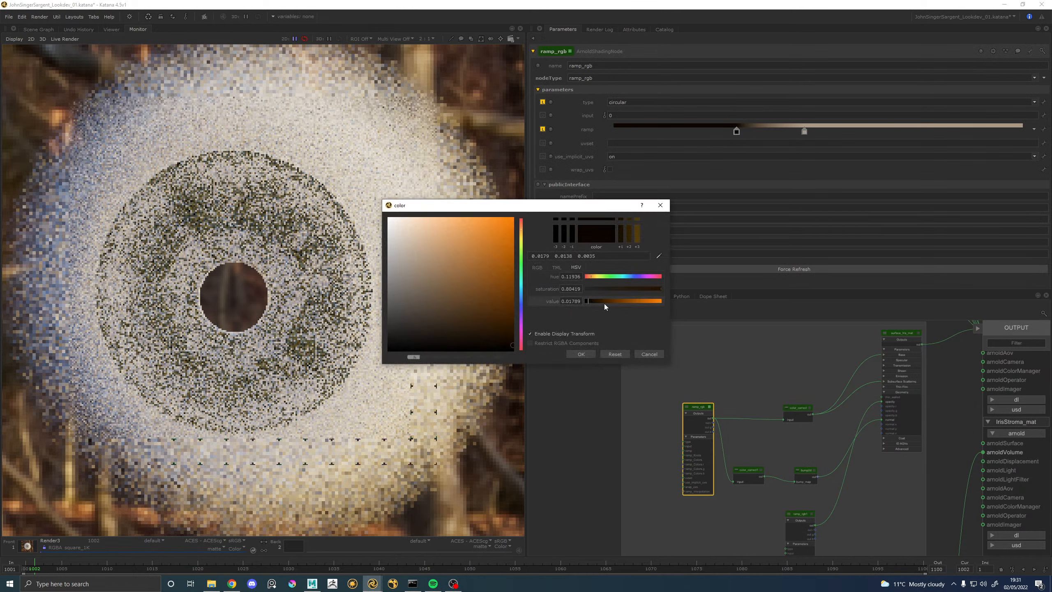
pyautogui.press('BackSpace')
pyautogui.press('BackSpace')
pyautogui.press('BackSpace')
pyautogui.write('25')
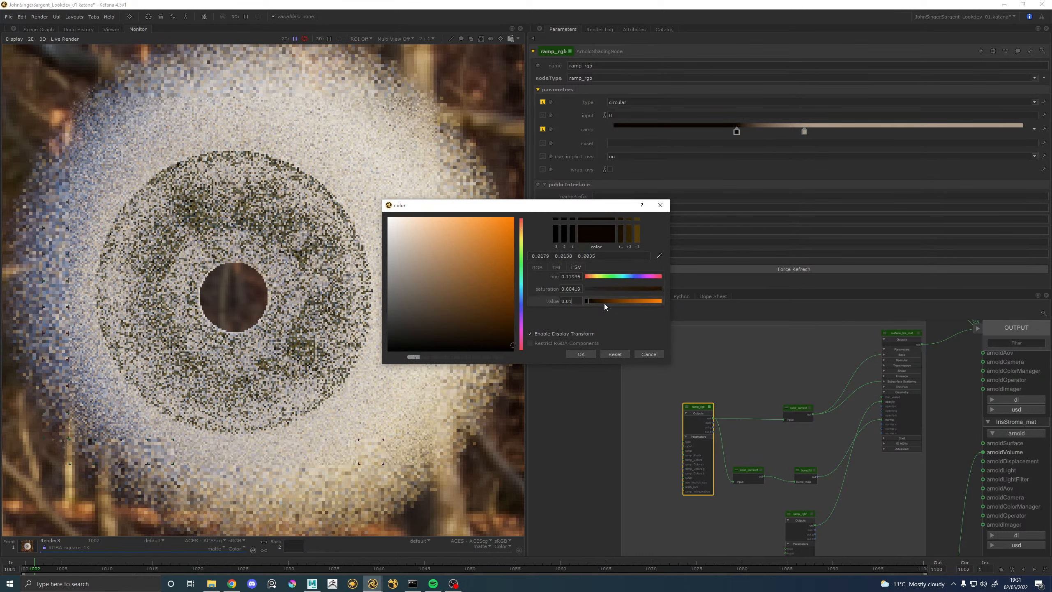
pyautogui.press('Return')
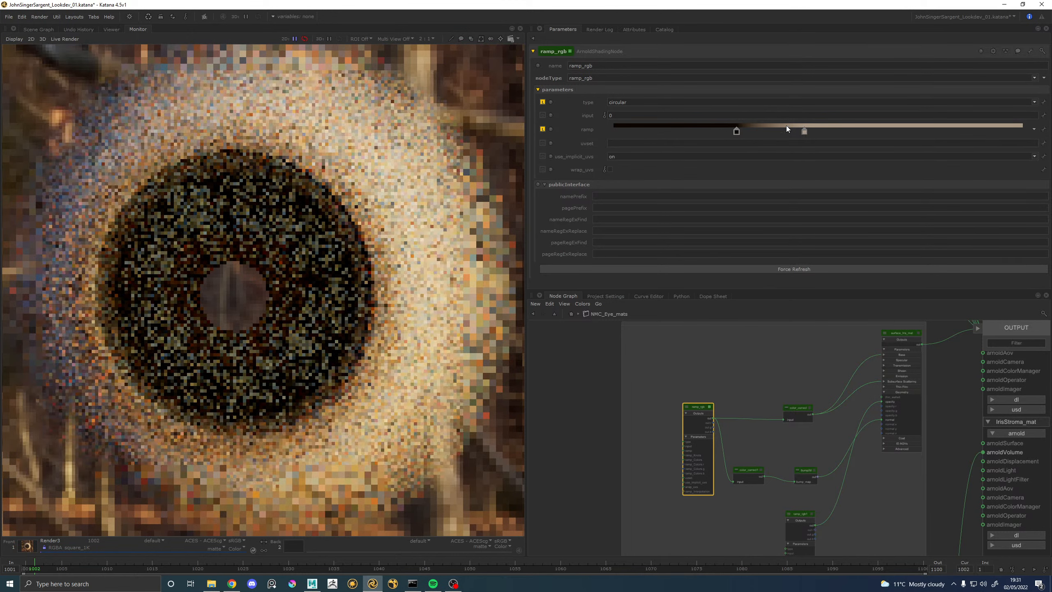
# Shift the ramp's dark stop toward the start as a test, and return it to about 0.3.
pyautogui.moveTo(738, 133)
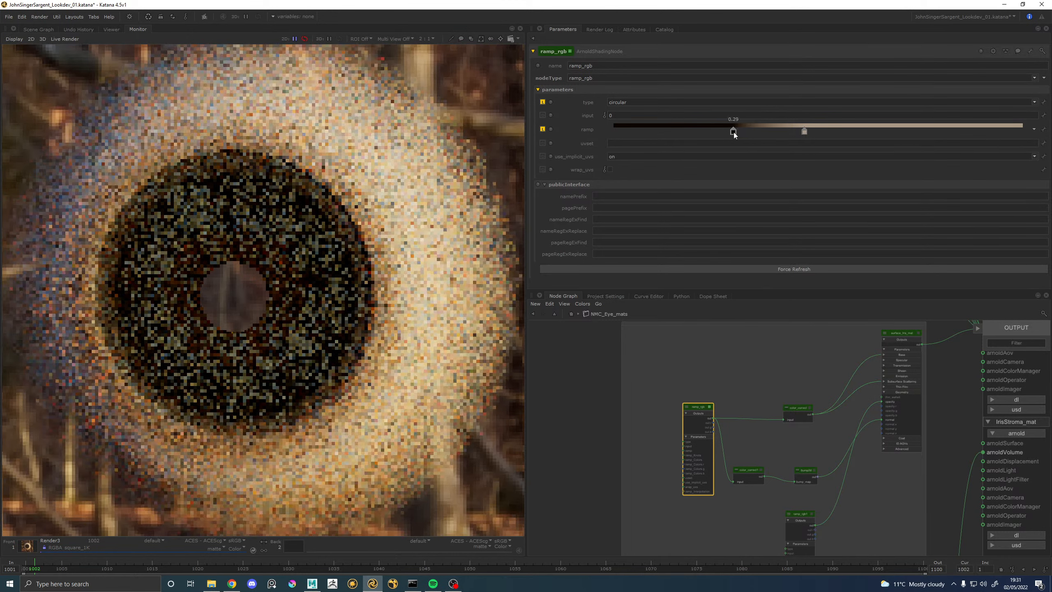
pyautogui.moveTo(733, 132); pyautogui.dragTo(711, 132)
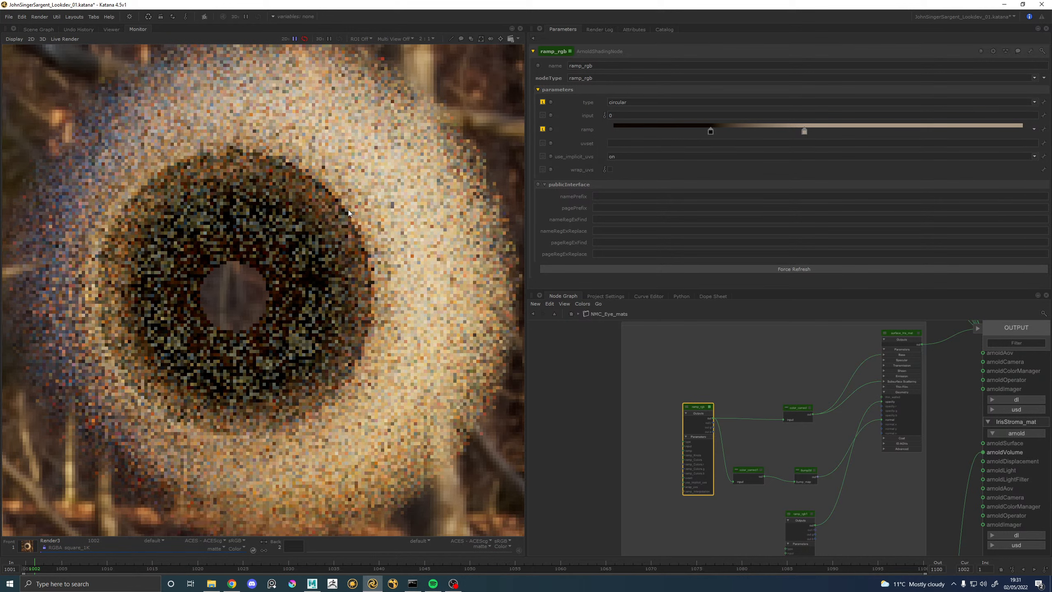
pyautogui.moveTo(710, 132); pyautogui.dragTo(734, 134)
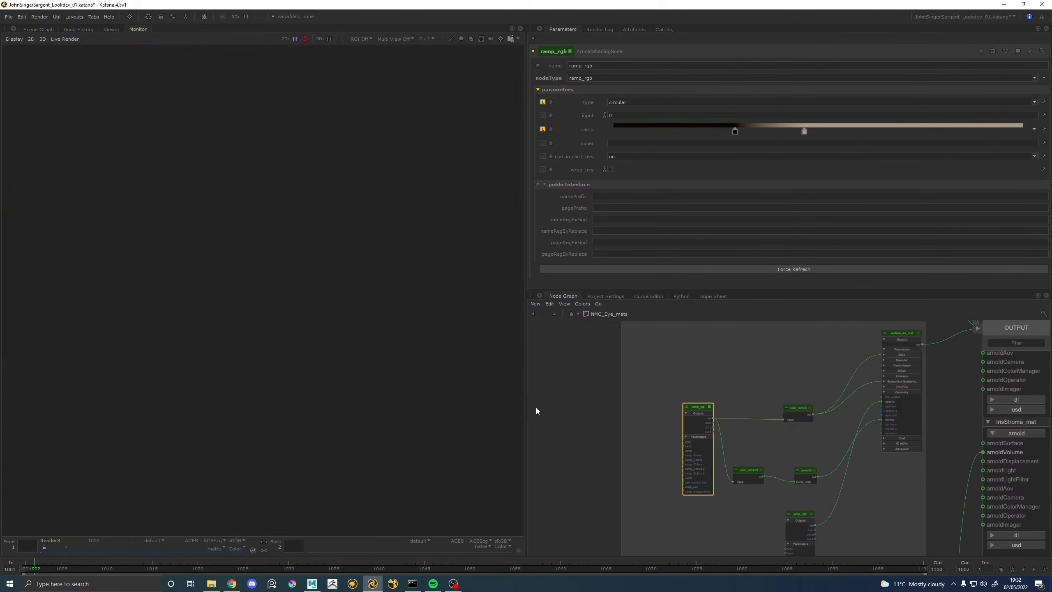
# Set the density of the iris stroma's standard_volume shader to 2000.
pyautogui.scroll(-4, 864, 473)
pyautogui.moveTo(884, 530); pyautogui.dragTo(854, 463, button='middle')
pyautogui.scroll(4, 854, 464)
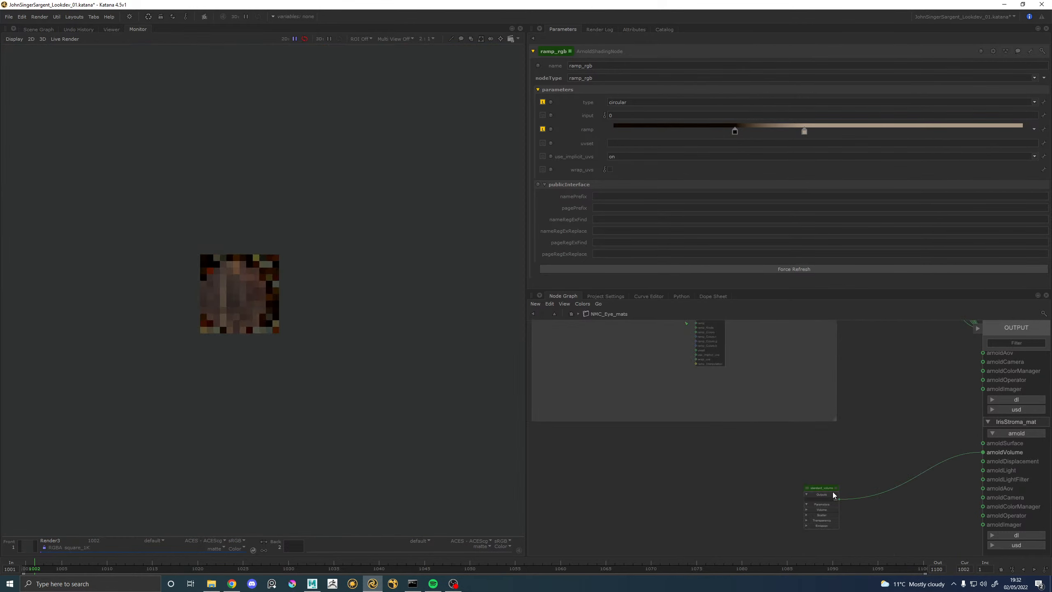
pyautogui.click(836, 489)
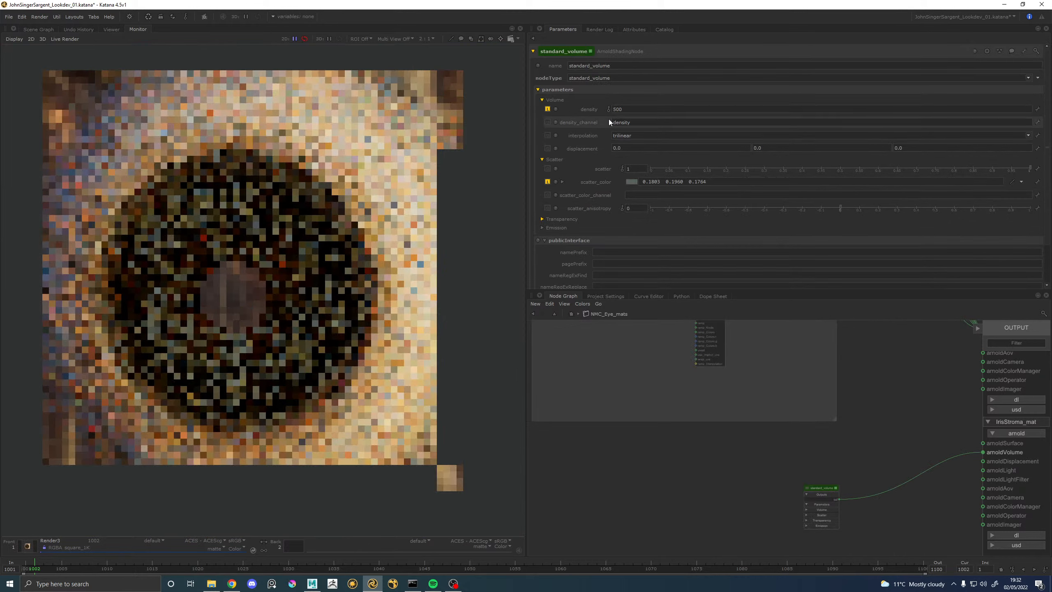
pyautogui.click(620, 109)
pyautogui.doubleClick(619, 107)
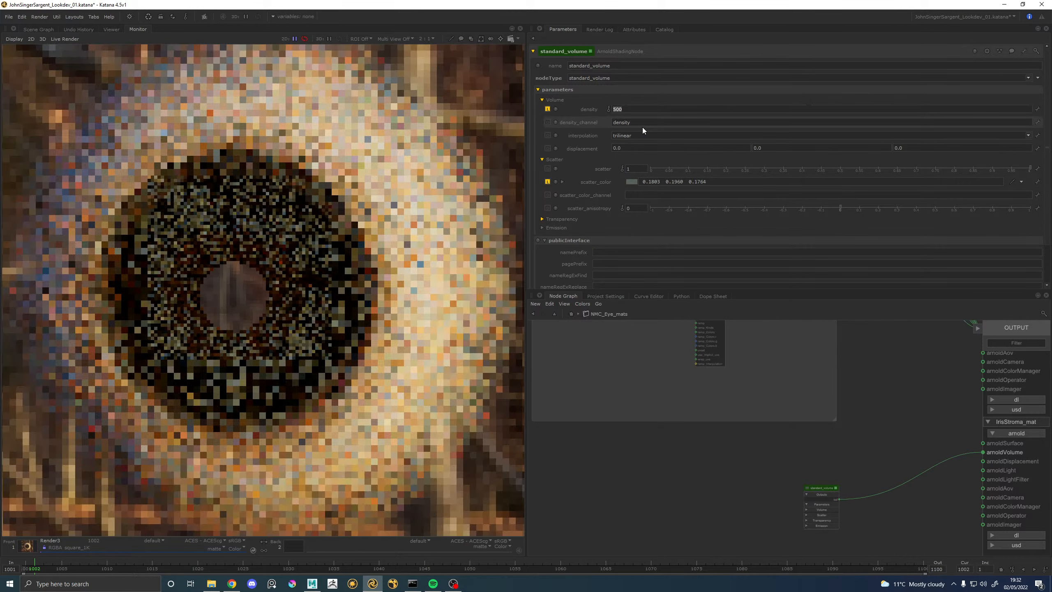
pyautogui.write('2000')
pyautogui.press('Return')
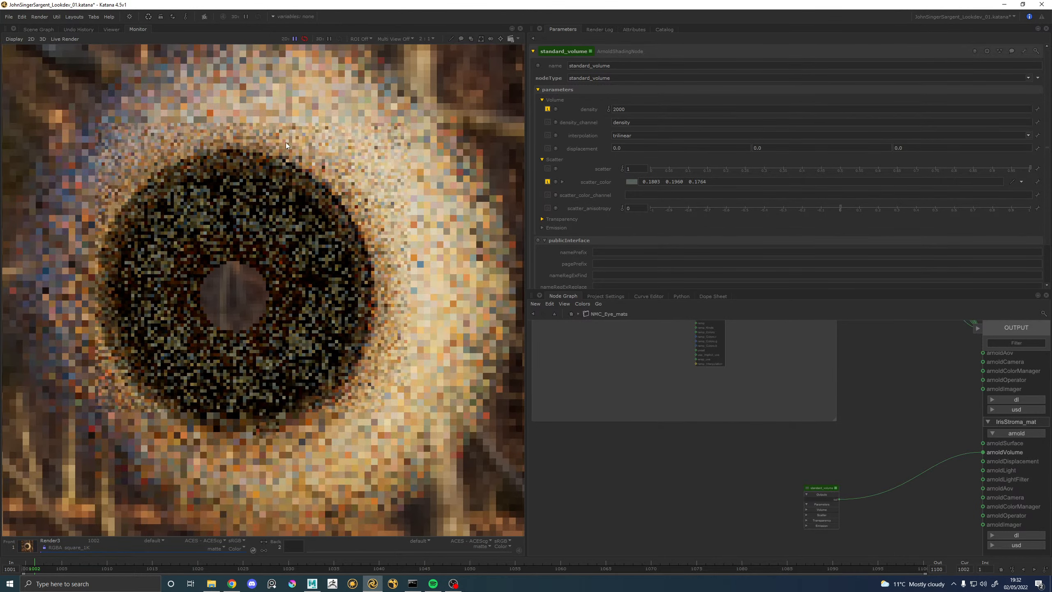
# Inspect the eye render up close, and leave the NMC_Eye_mats material network for the top-level node graph.
pyautogui.scroll(2, 379, 111)
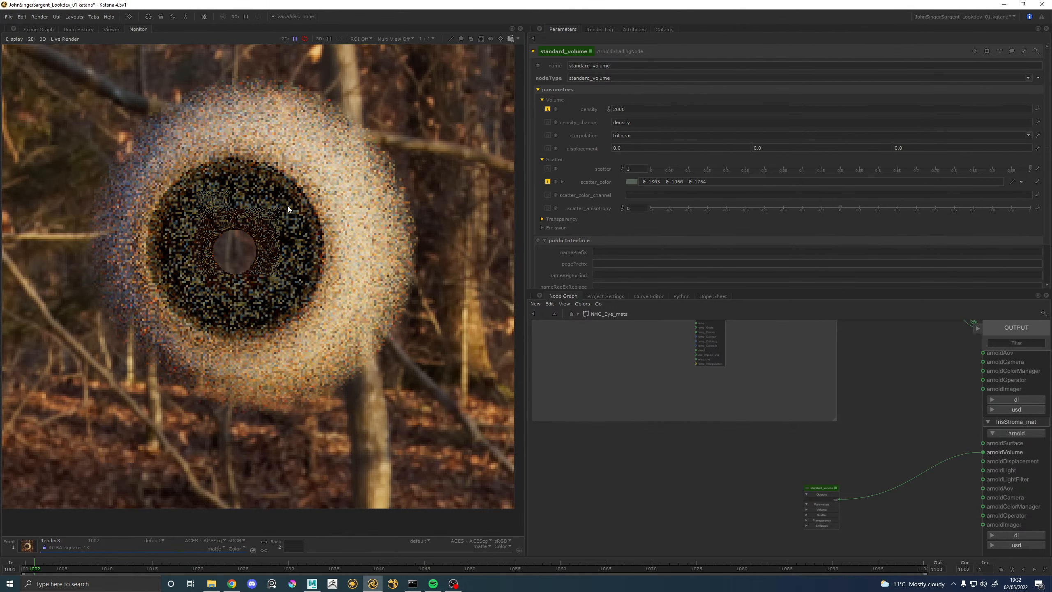
pyautogui.scroll(1, 240, 214)
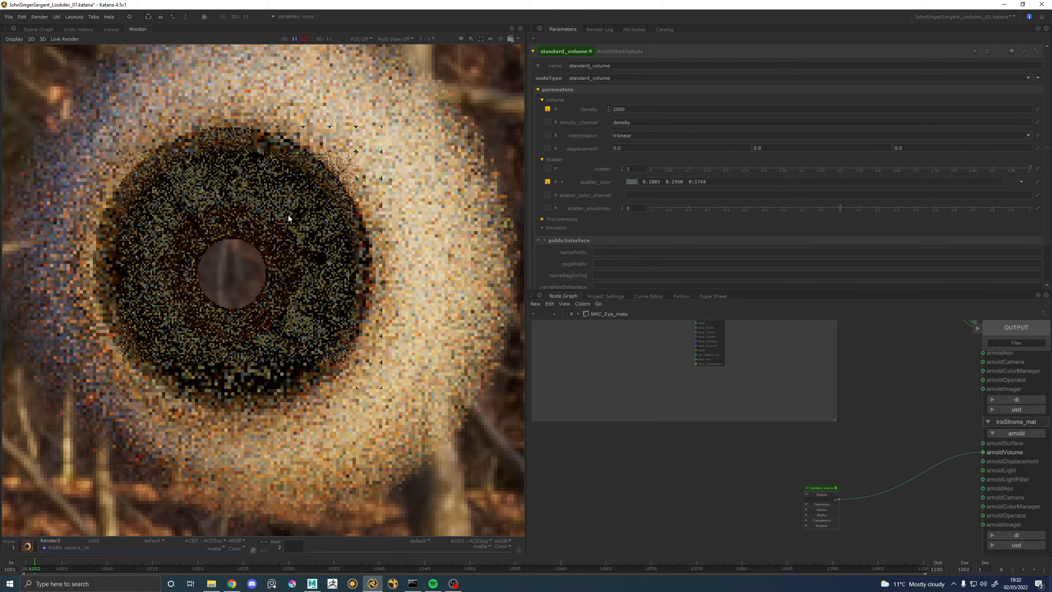
pyautogui.scroll(-3, 728, 365)
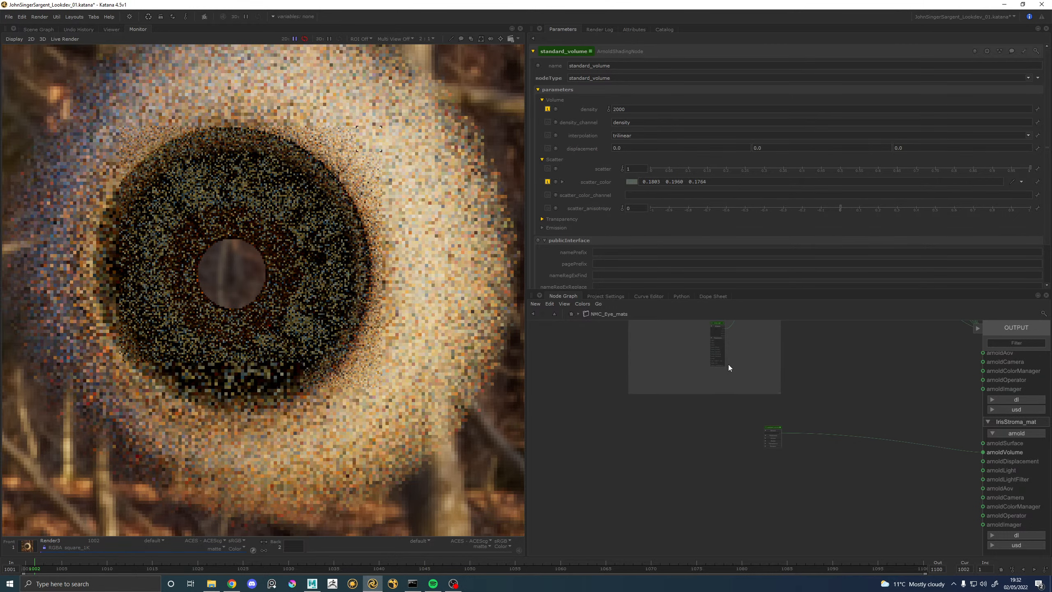
pyautogui.click(557, 315)
pyautogui.scroll(-4, 735, 377)
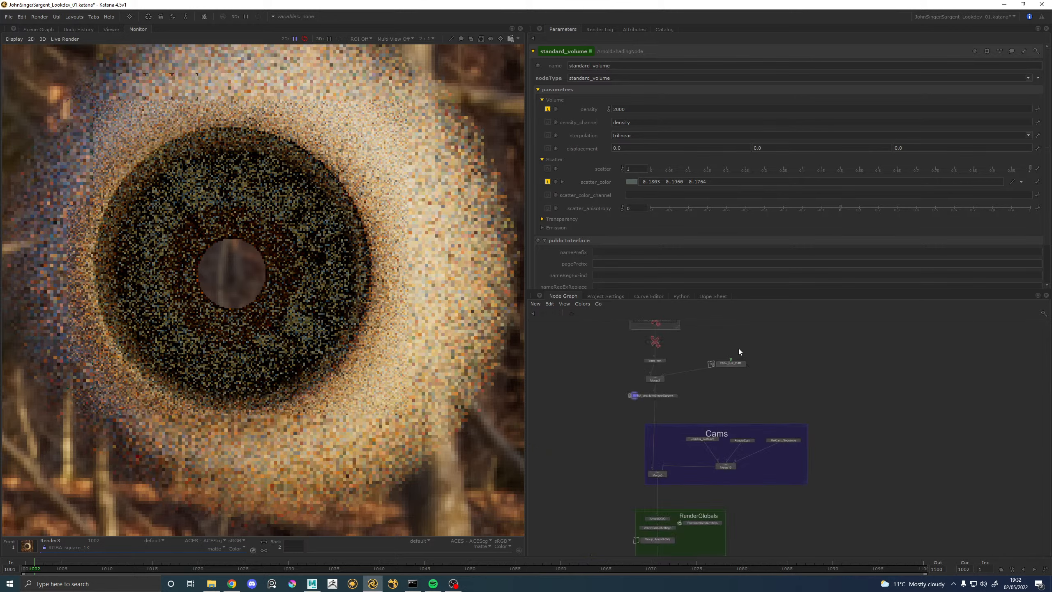
# Set the volumetrics step_size of the AOS_EyeVolume node to 0.09 and check the eye render.
pyautogui.moveTo(738, 348); pyautogui.dragTo(783, 513, button='middle')
pyautogui.scroll(4, 707, 434)
pyautogui.moveTo(716, 510); pyautogui.dragTo(686, 434, button='middle')
pyautogui.click(709, 502)
pyautogui.click(552, 134)
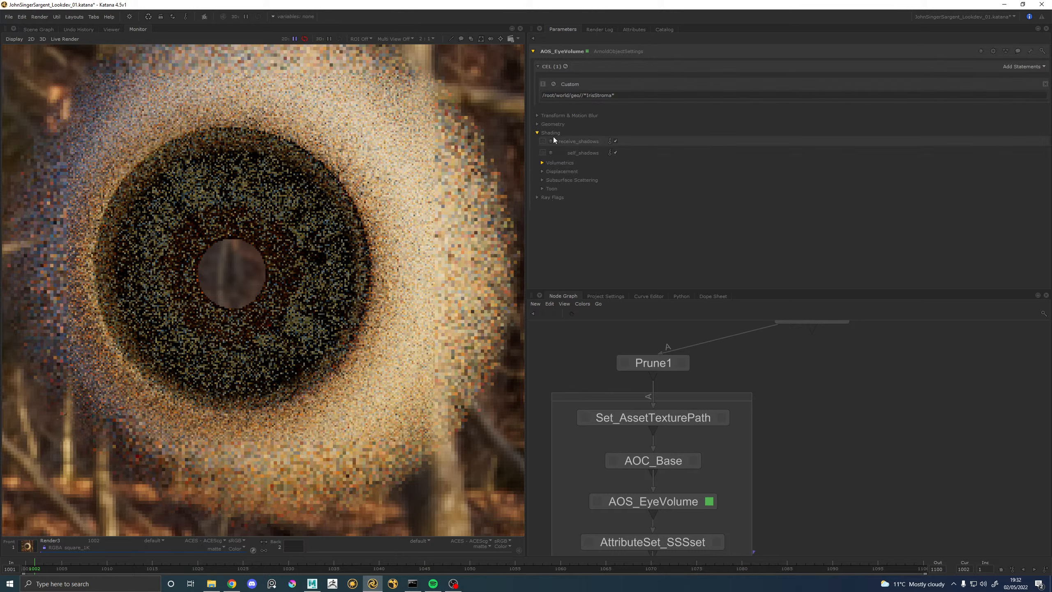
pyautogui.click(560, 163)
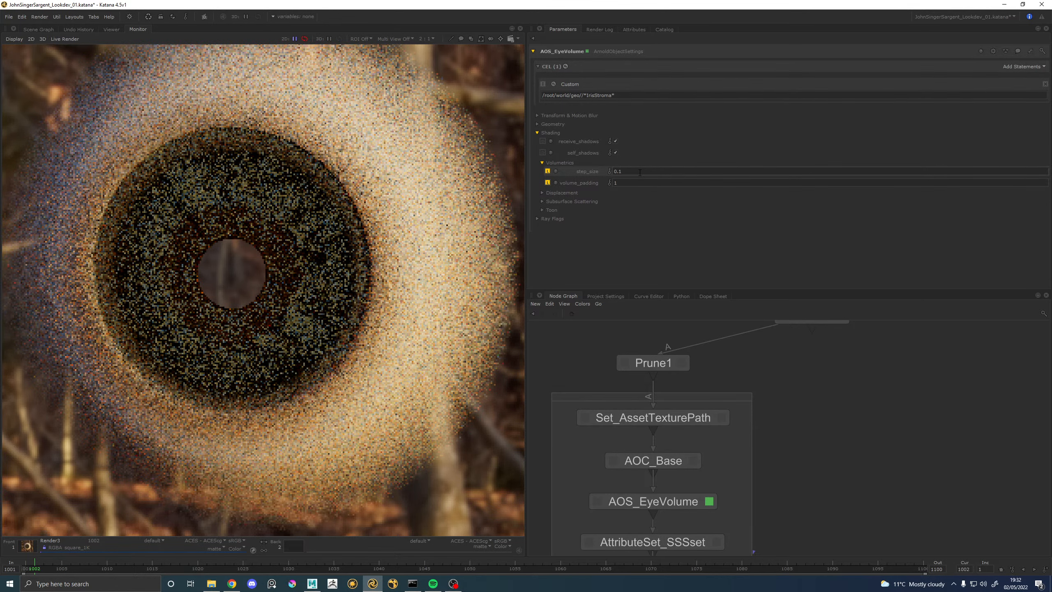
pyautogui.scroll(-3, 428, 217)
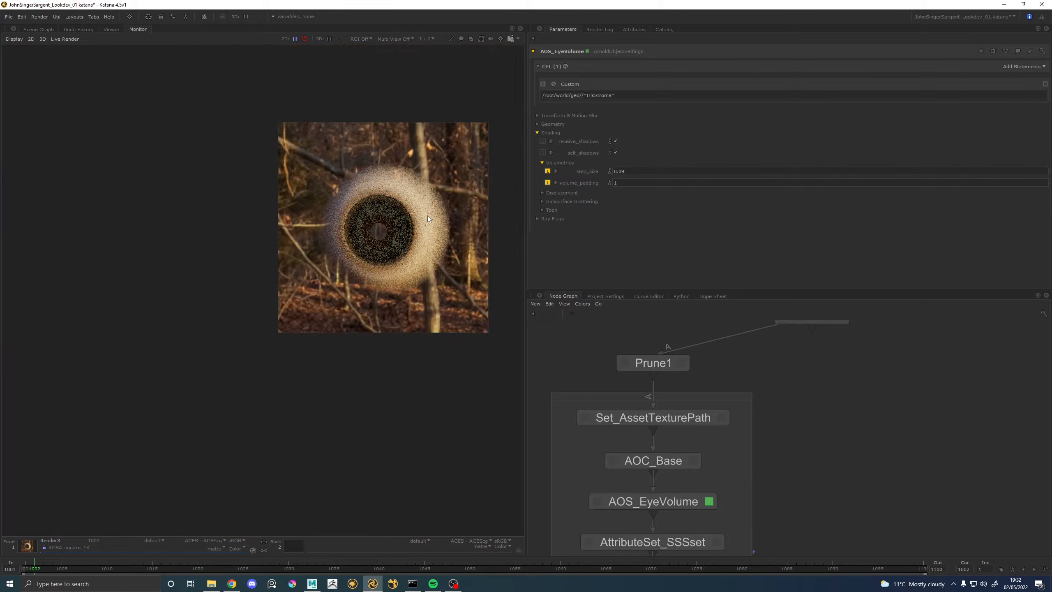
pyautogui.scroll(3, 428, 216)
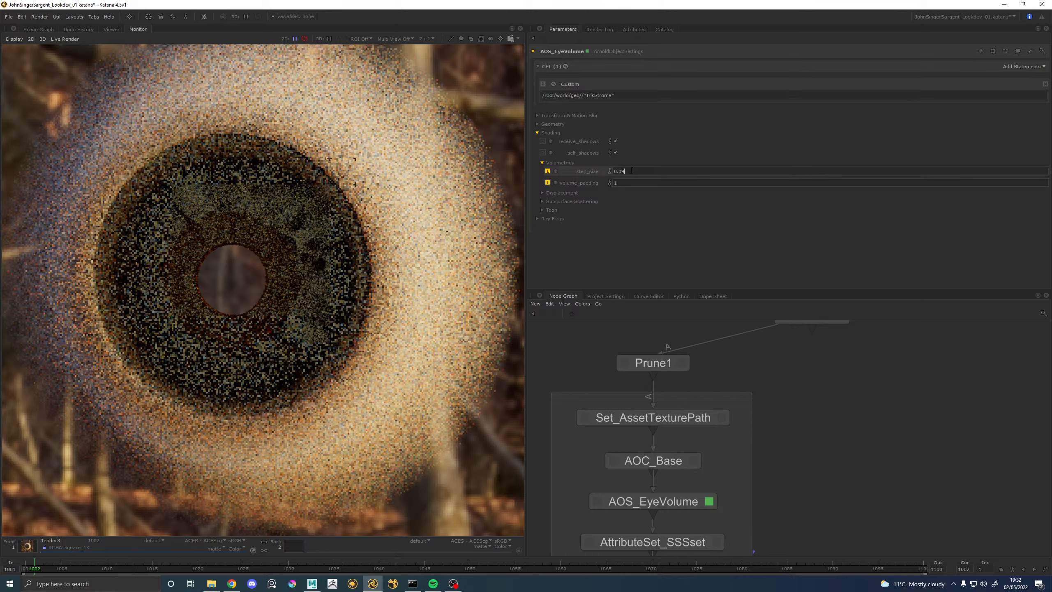
# Set AOS_EyeVolume's step_size to 0.01 and check the iris detail in the updated render.
pyautogui.press('BackSpace')
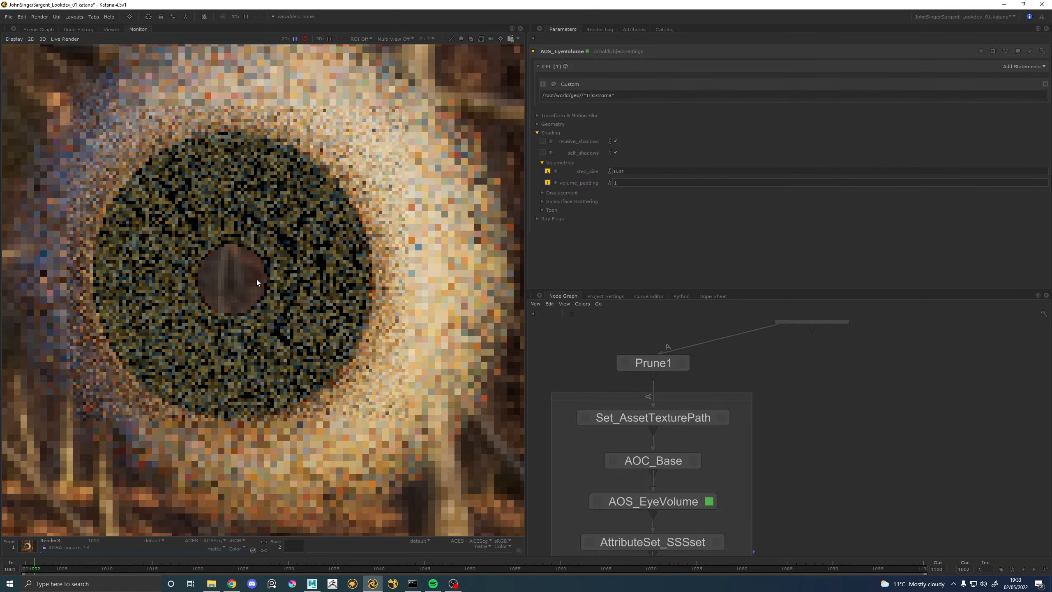
pyautogui.scroll(-1, 257, 280)
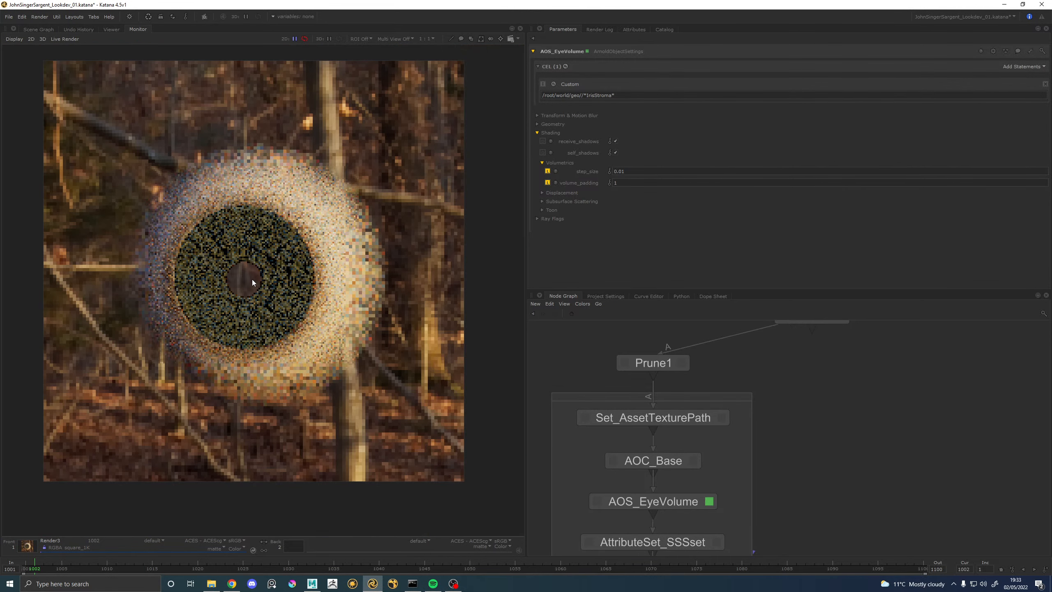
pyautogui.scroll(-6, 738, 406)
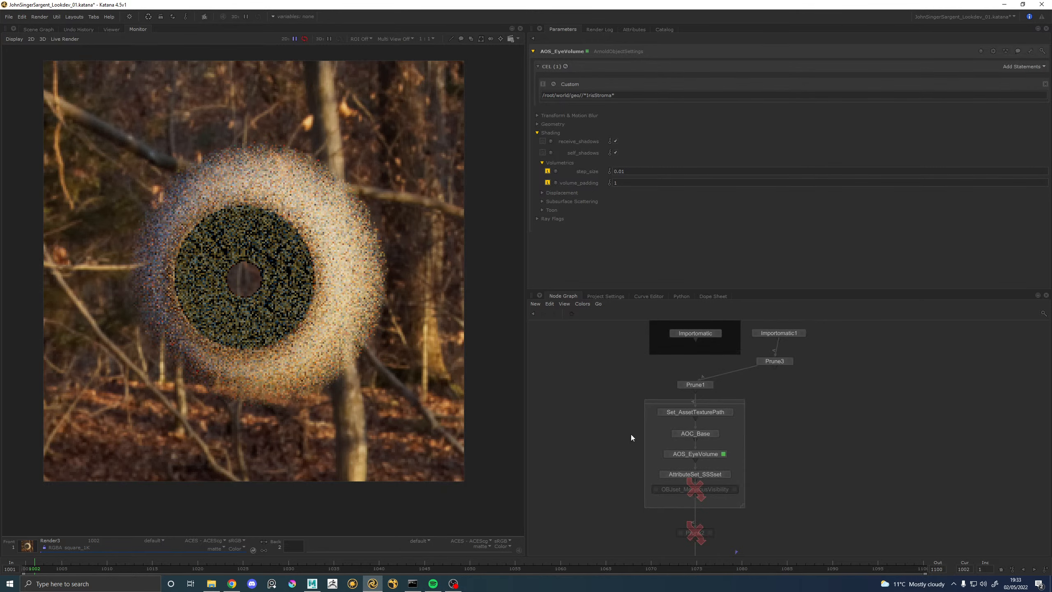
pyautogui.scroll(2, 827, 387)
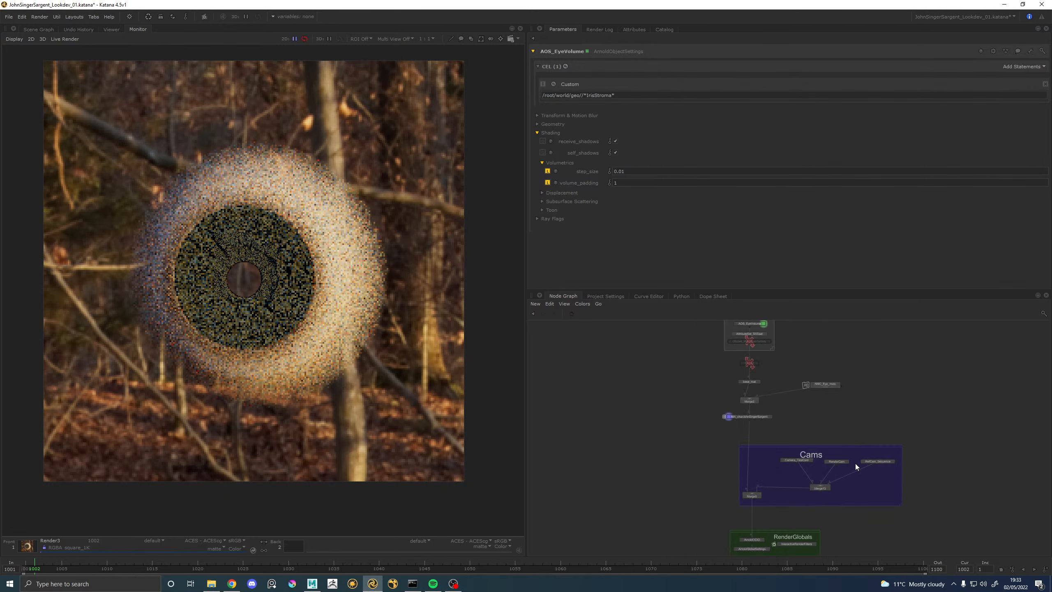
pyautogui.scroll(1, 292, 289)
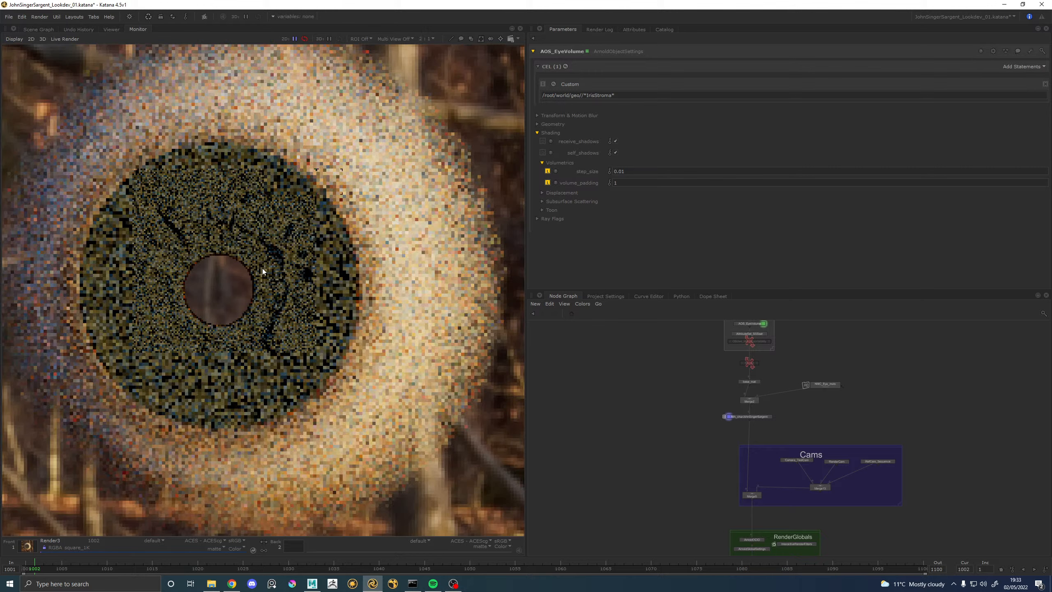
pyautogui.scroll(1, 243, 233)
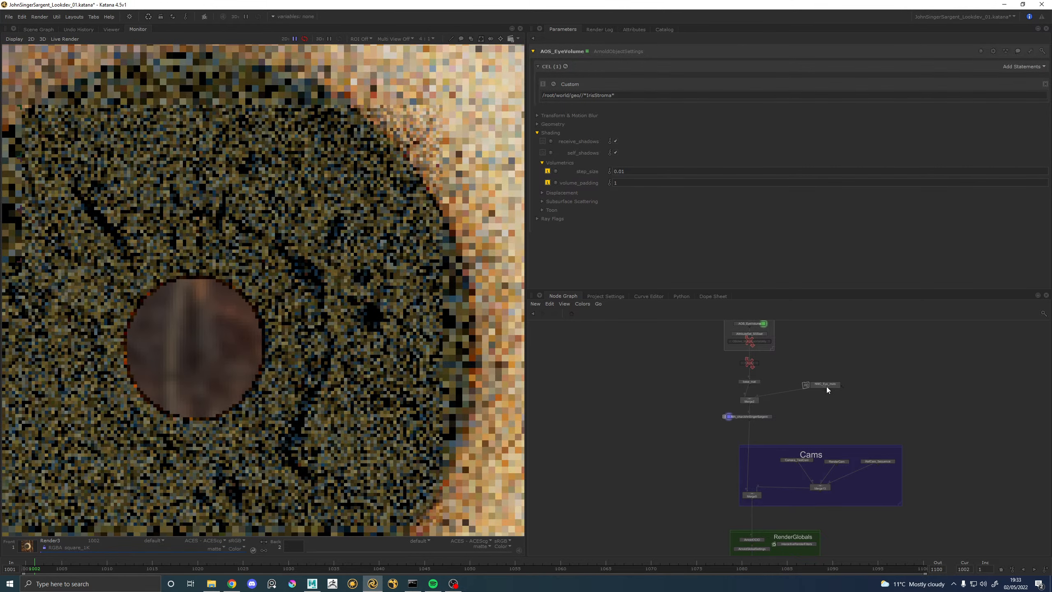
pyautogui.scroll(-1, 222, 291)
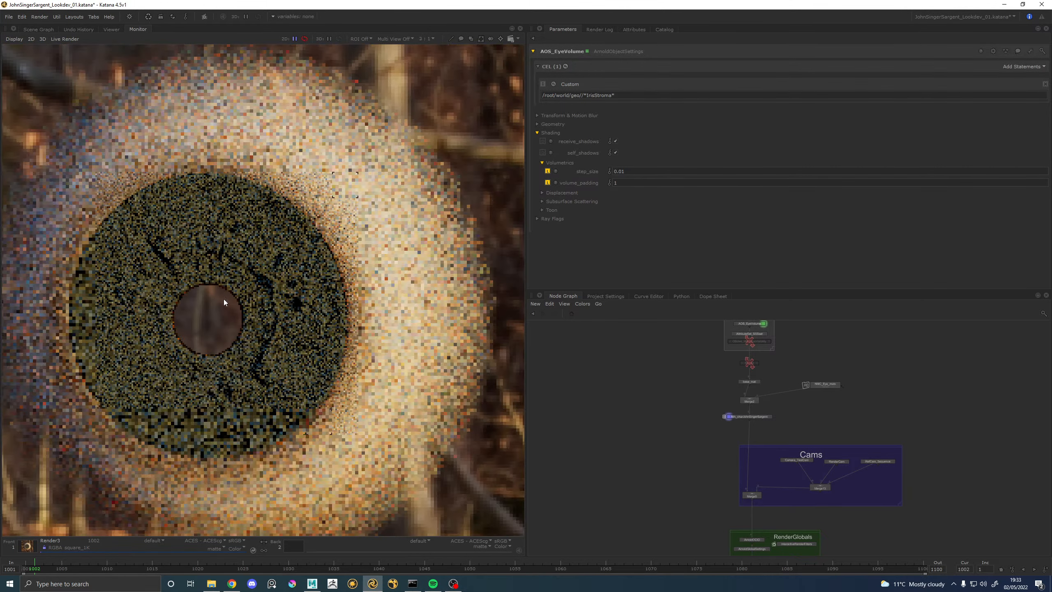
# Enter the NMC_Eye_mats network and set the density of the iris stroma's standard_volume shader to 200.
pyautogui.scroll(4, 833, 385)
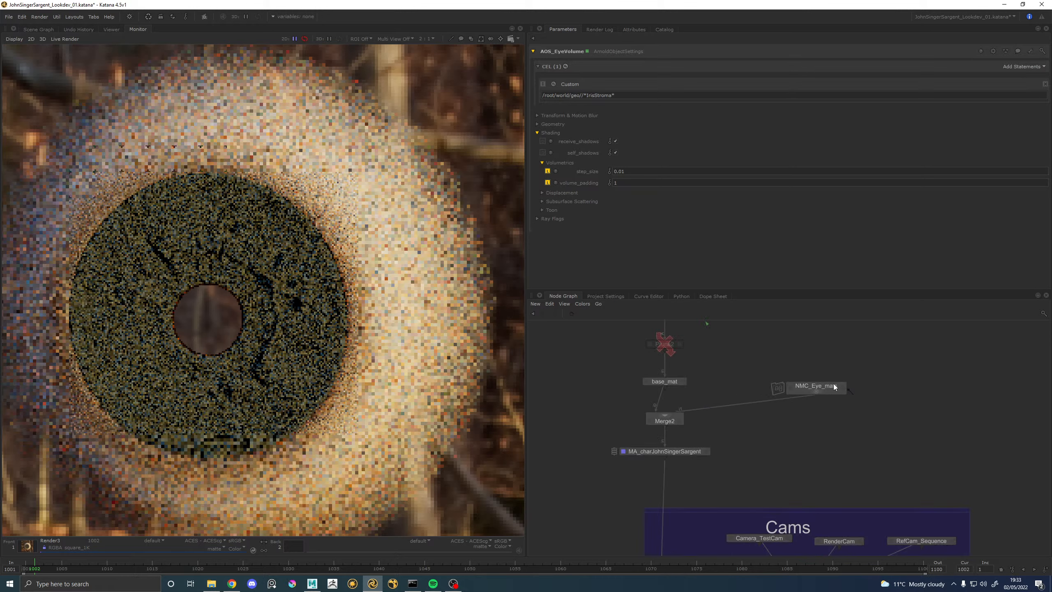
pyautogui.keyDown('ctrl'); pyautogui.middleClick(801, 396); pyautogui.keyUp('ctrl')
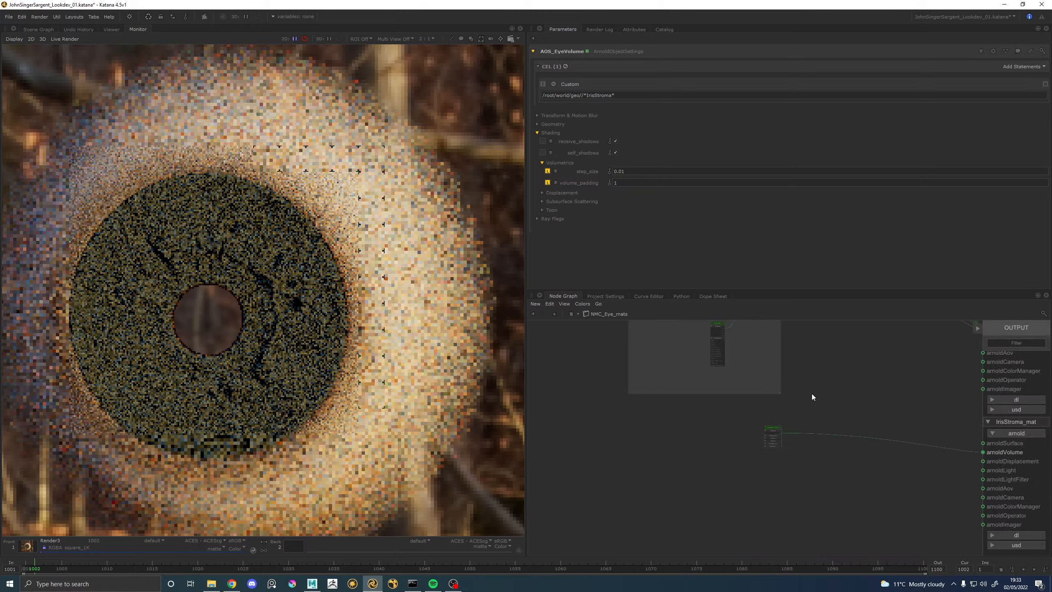
pyautogui.click(780, 430)
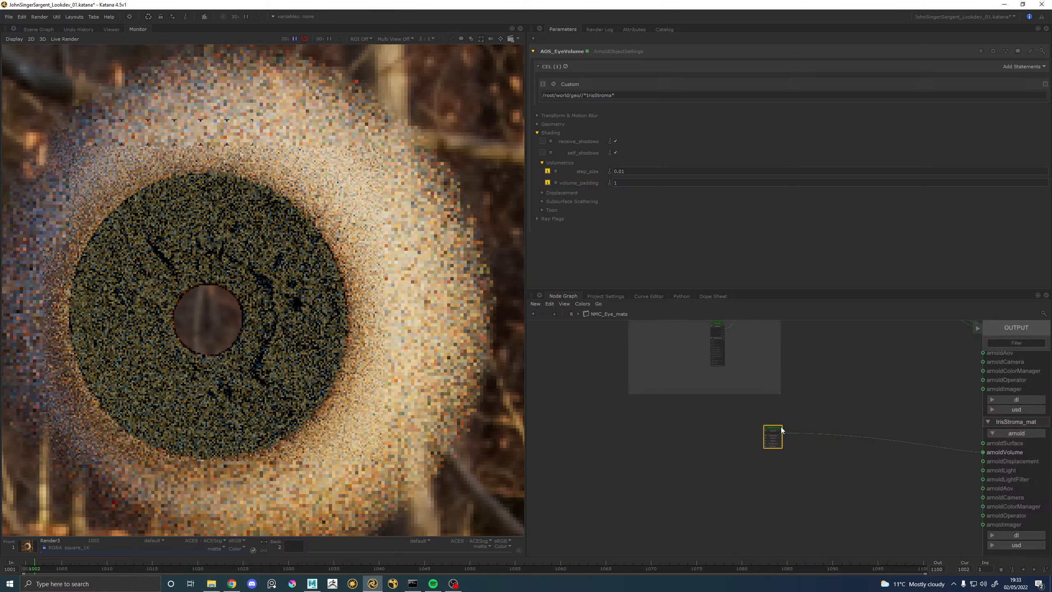
pyautogui.scroll(3, 782, 429)
pyautogui.click(780, 429)
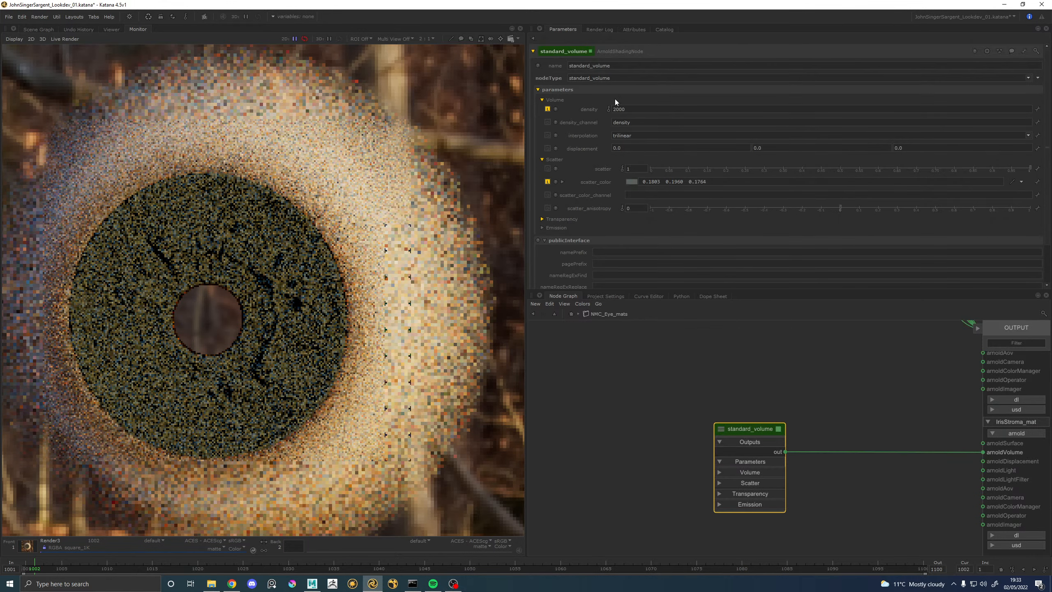
pyautogui.click(622, 109)
pyautogui.press('BackSpace')
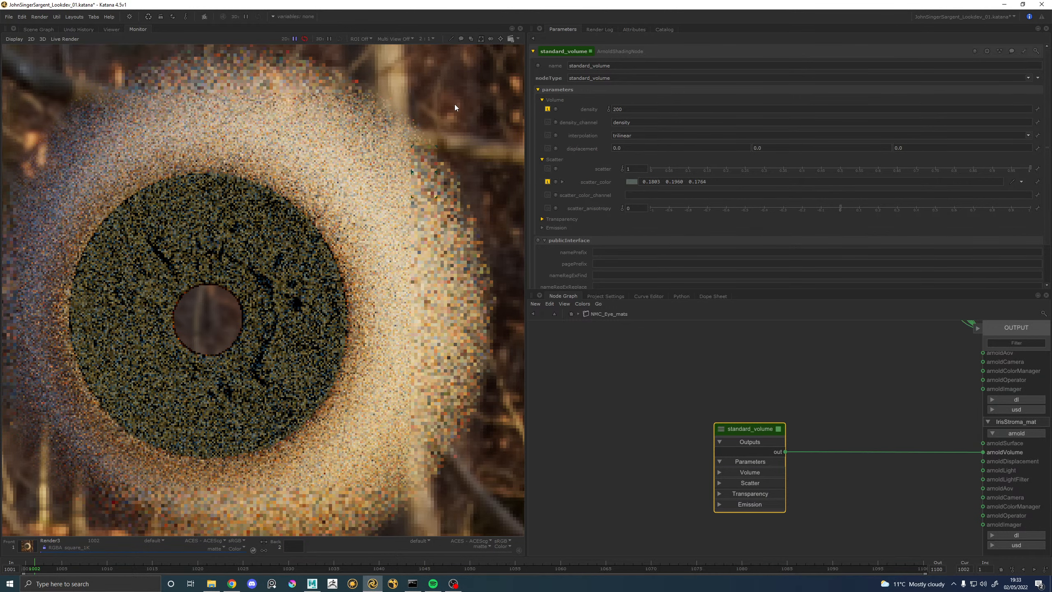
# Compare the iris render at the new volume density with the previous render.
pyautogui.press('\\')
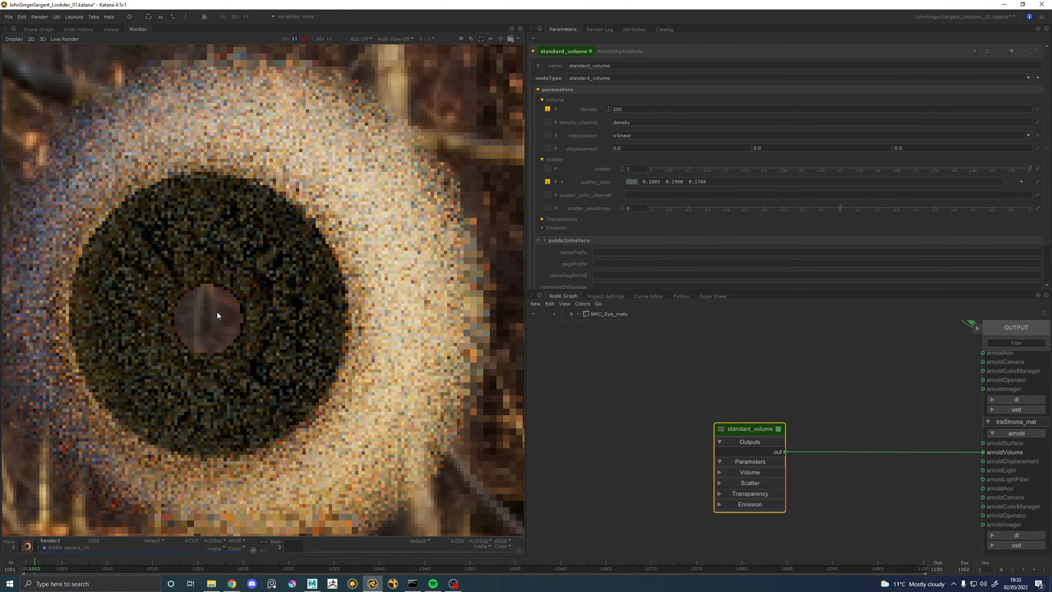
pyautogui.scroll(-1, 218, 311)
pyautogui.scroll(1, 205, 316)
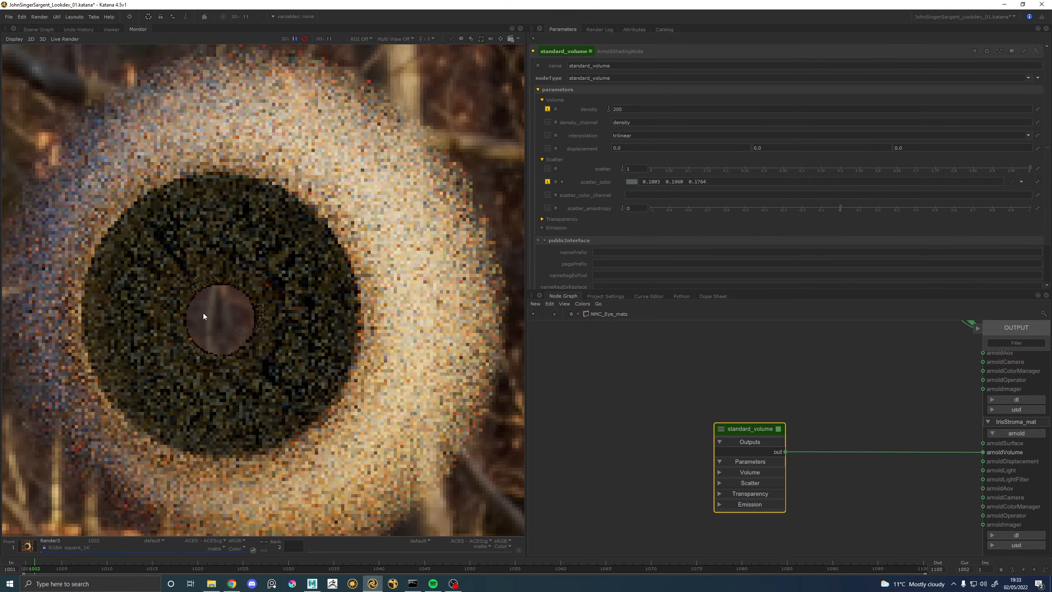
pyautogui.scroll(-1, 203, 315)
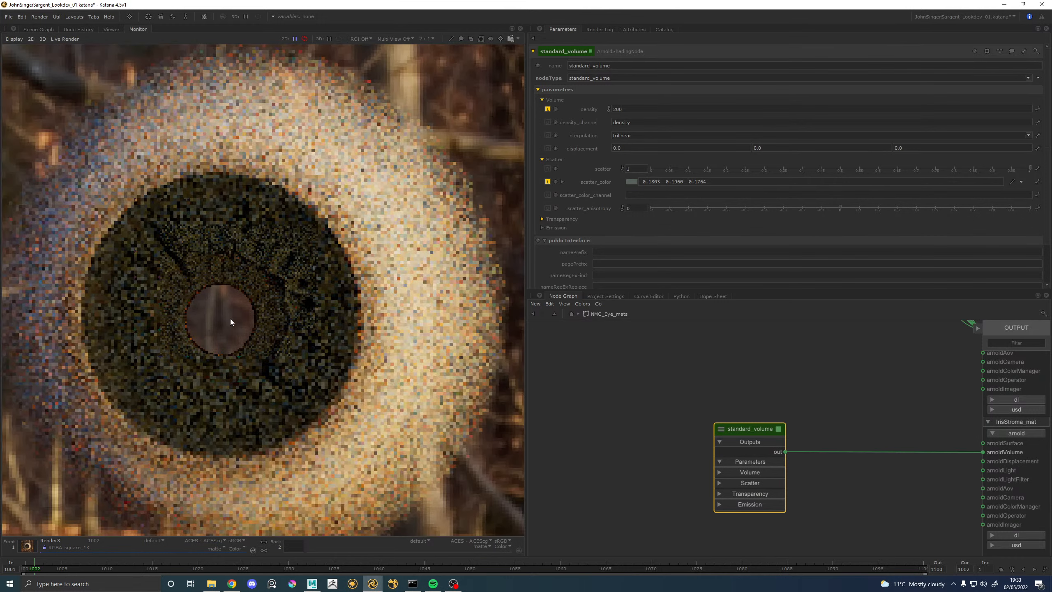
pyautogui.scroll(1, 224, 313)
pyautogui.scroll(-1, 162, 322)
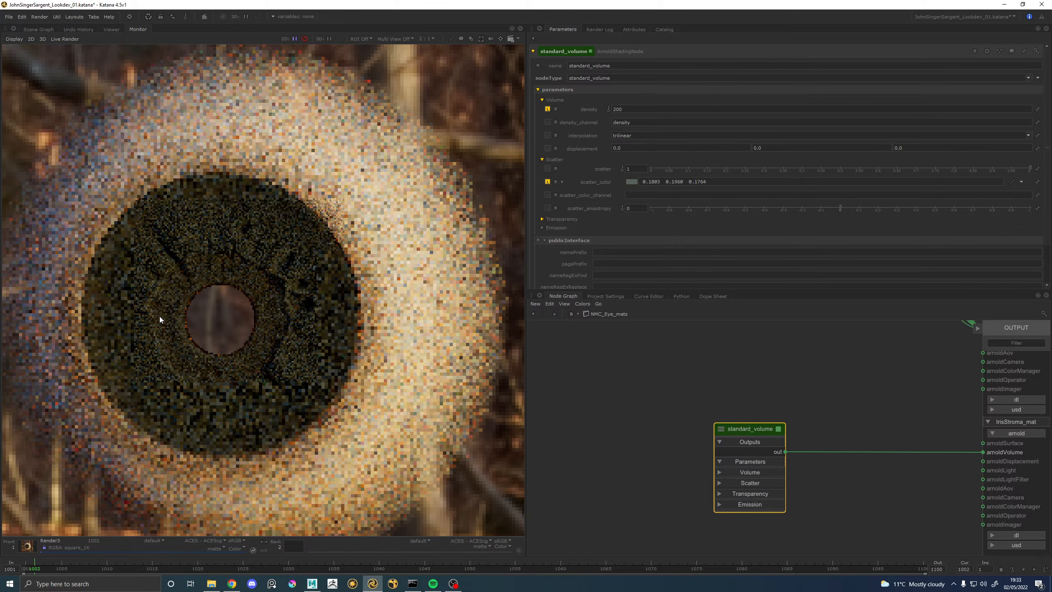
pyautogui.scroll(1, 159, 316)
pyautogui.scroll(-1, 159, 284)
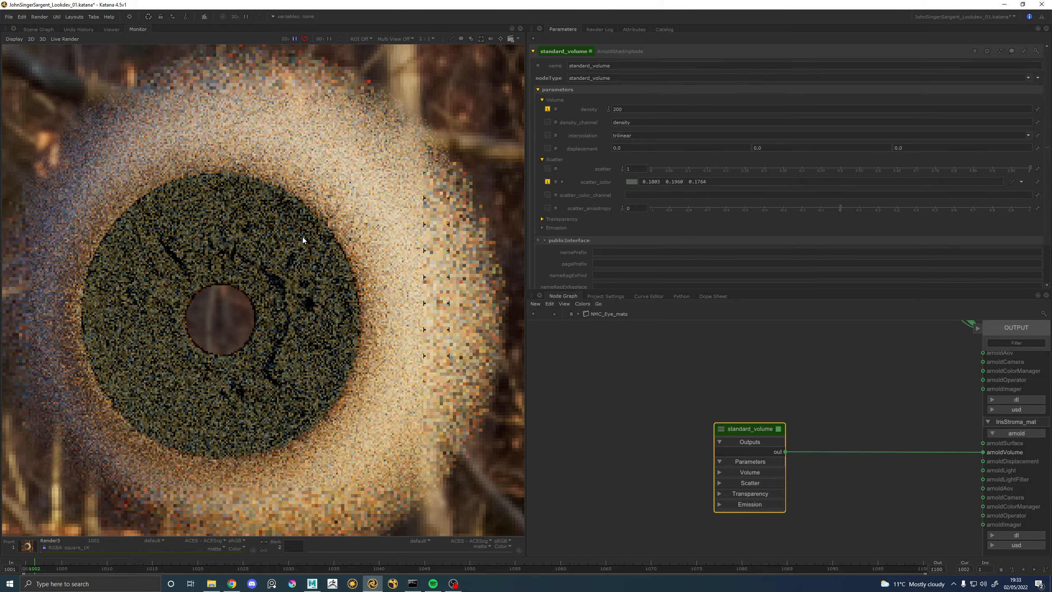
pyautogui.scroll(1, 302, 238)
pyautogui.scroll(-1, 303, 237)
pyautogui.scroll(1, 303, 237)
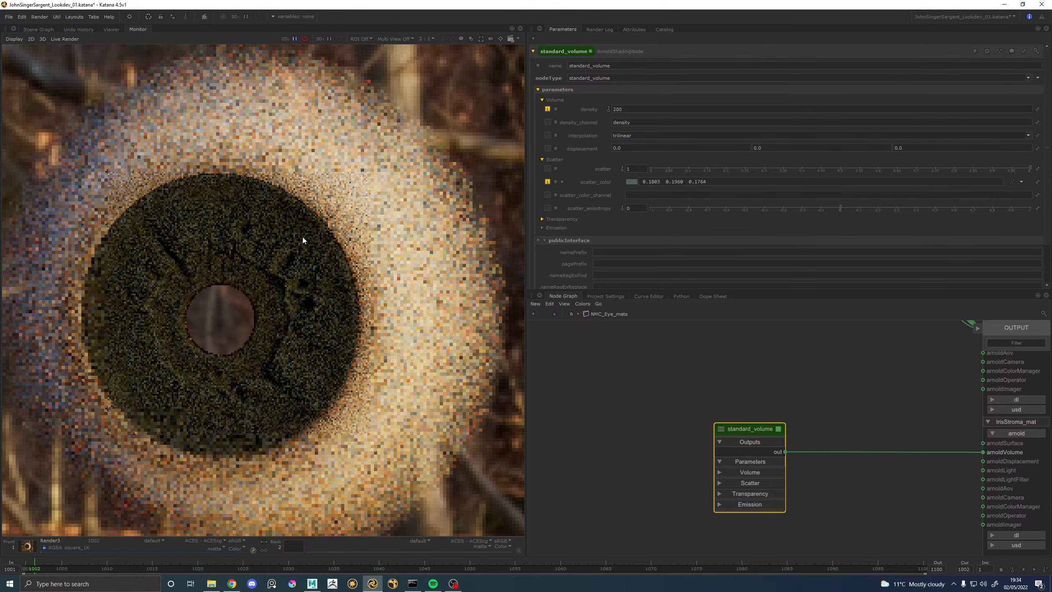
pyautogui.scroll(-1, 302, 237)
pyautogui.scroll(1, 282, 161)
pyautogui.scroll(-1, 282, 161)
pyautogui.scroll(1, 114, 365)
pyautogui.scroll(-1, 114, 365)
pyautogui.scroll(1, 145, 242)
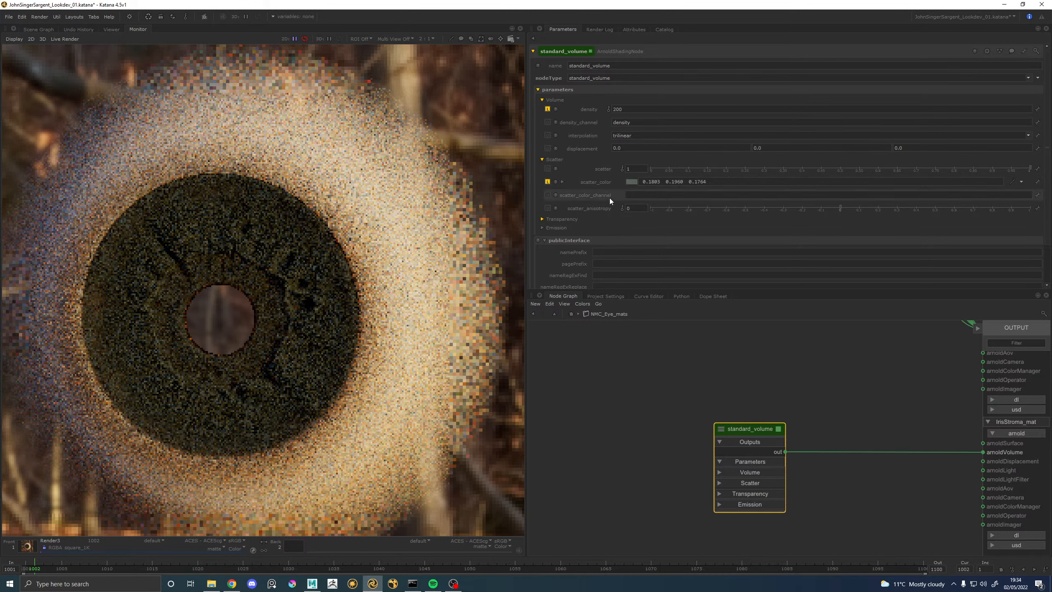
# Set the transparent_depth of the standard_volume shader to 6 and check the iris in the render.
pyautogui.click(560, 220)
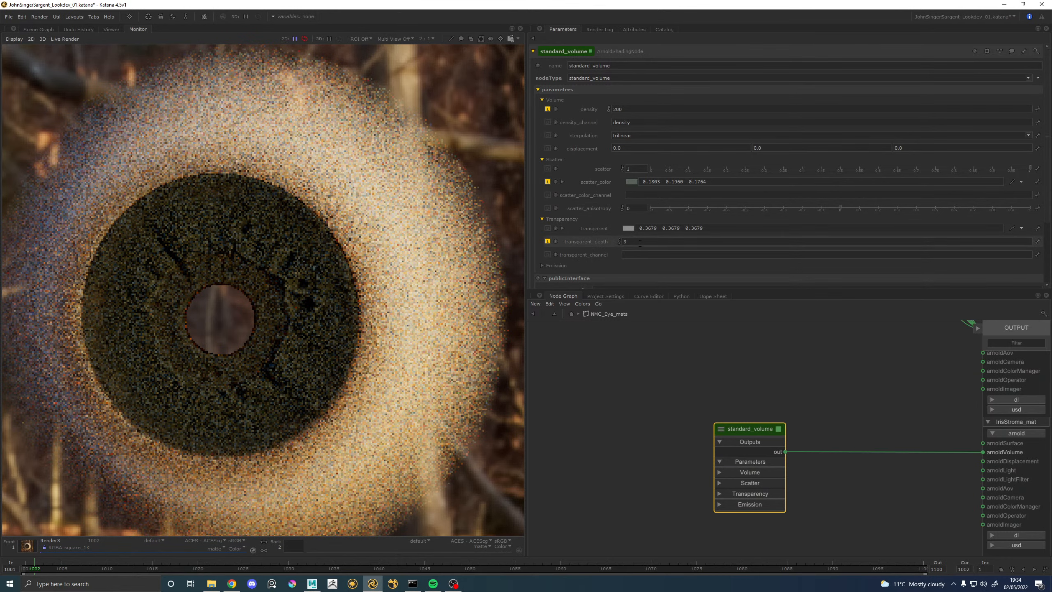
pyautogui.scroll(2, 247, 275)
pyautogui.scroll(-2, 246, 275)
pyautogui.write('6')
pyautogui.press('Return')
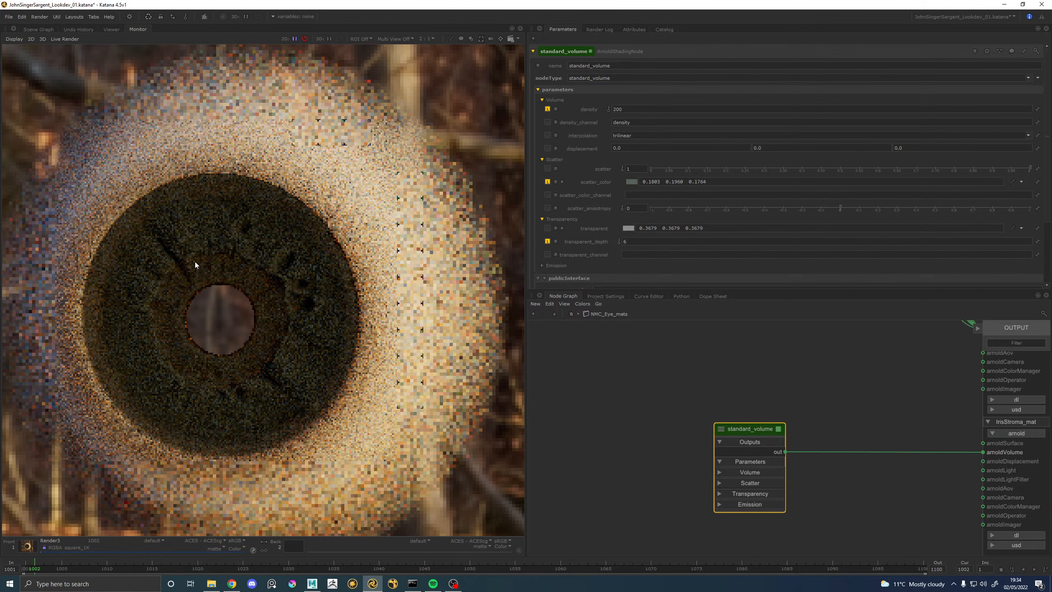
pyautogui.scroll(-2, 215, 248)
pyautogui.scroll(2, 214, 250)
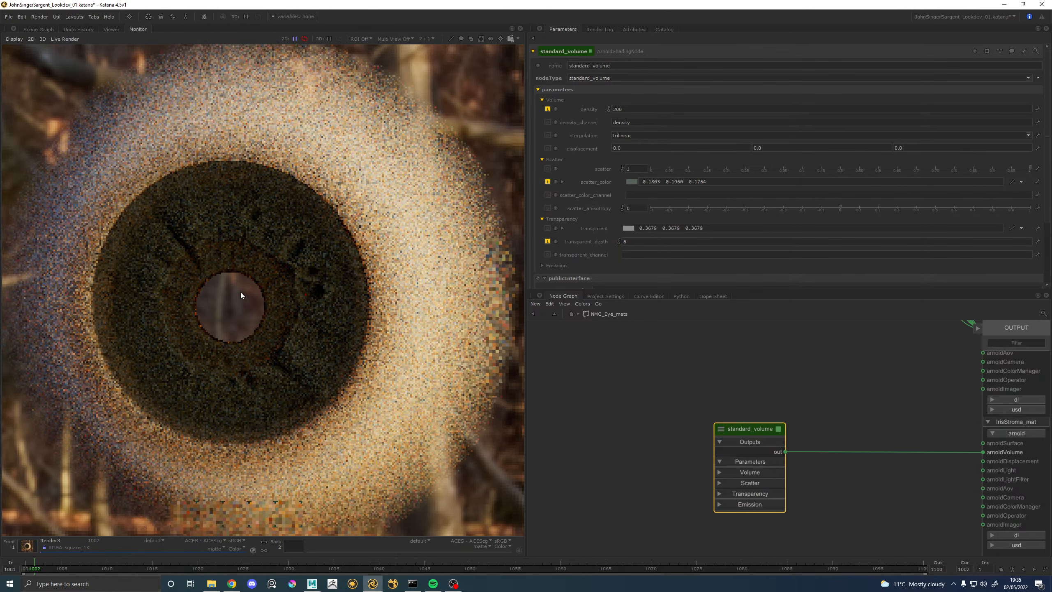
pyautogui.scroll(-2, 238, 294)
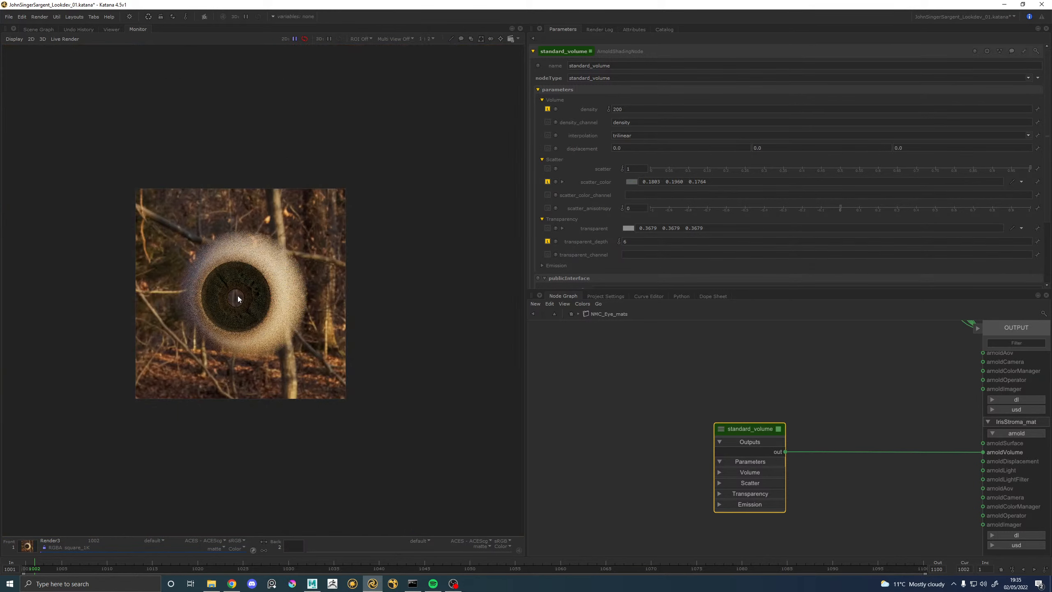
pyautogui.scroll(2, 237, 296)
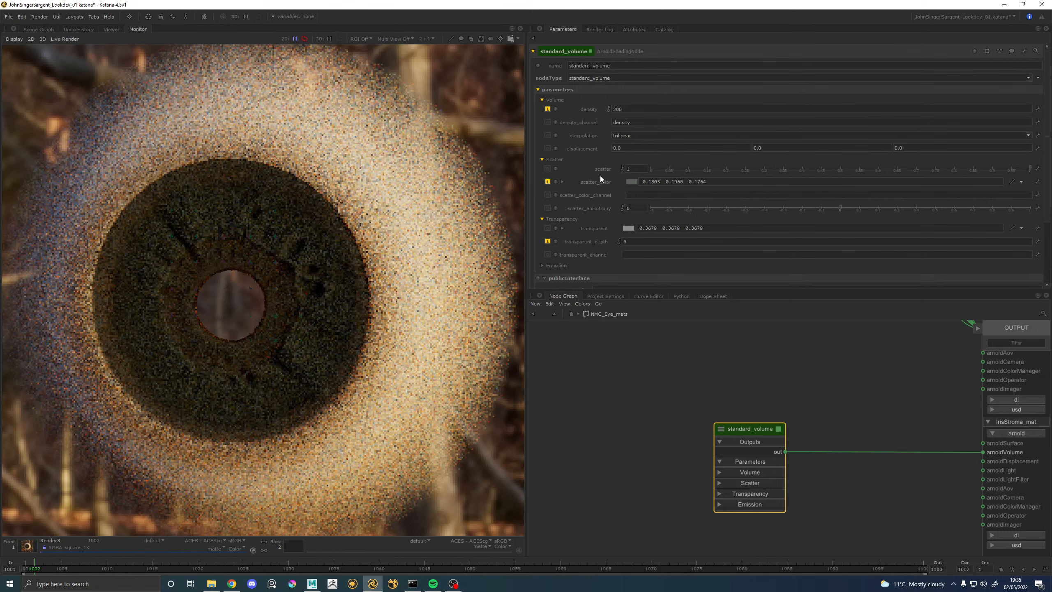
# Set the standard_volume's scatter_color in HSV to hue 0.3, saturation 0.1 and value 0.4, and accept it.
pyautogui.click(631, 183)
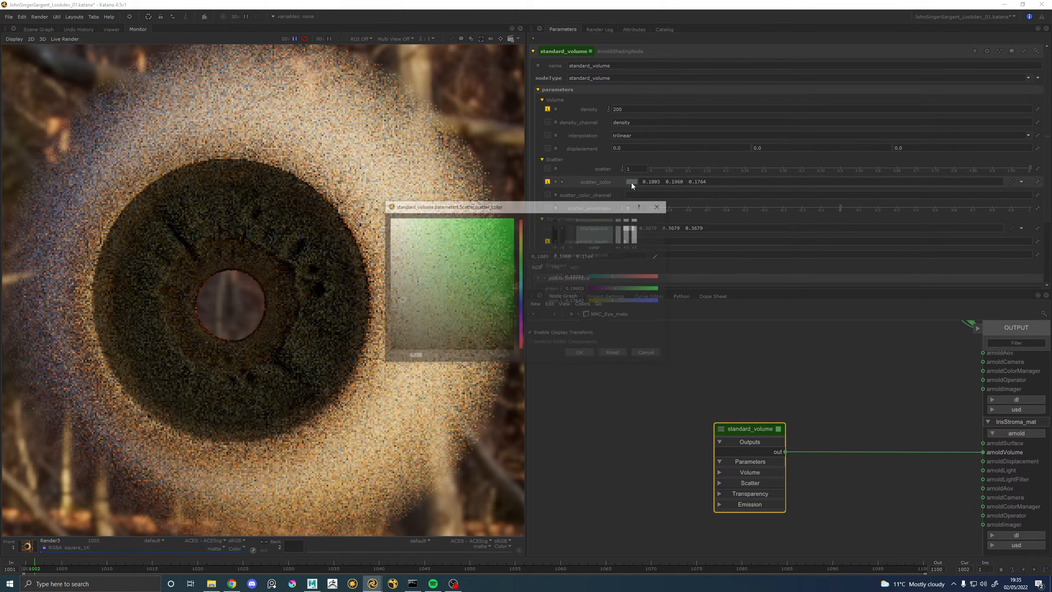
pyautogui.click(576, 267)
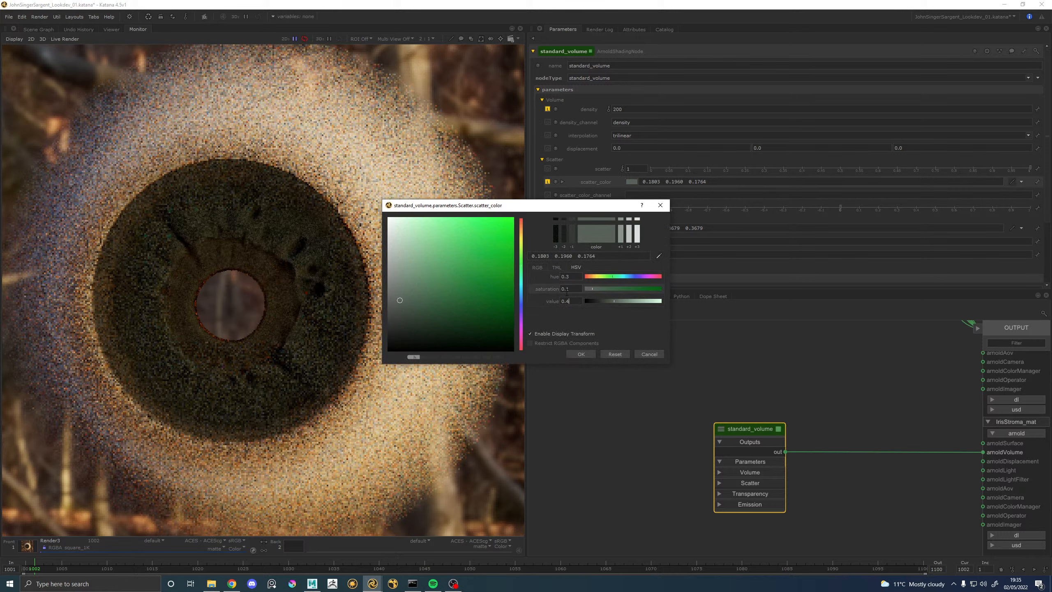
pyautogui.click(574, 289)
pyautogui.click(581, 354)
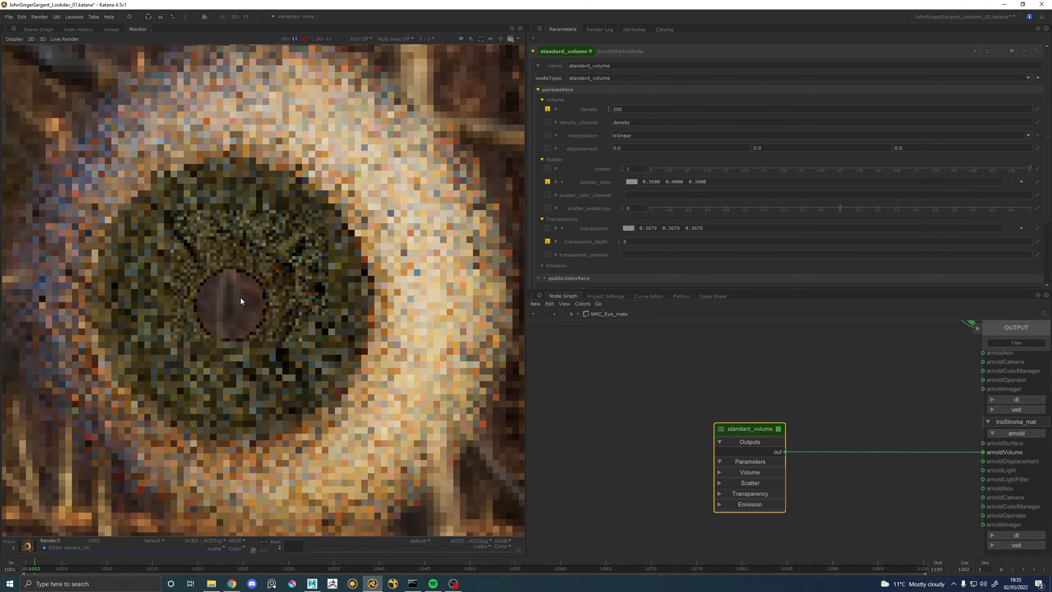
# Examine the iris with the new scatter colour in the render, both up close and from a distance.
pyautogui.scroll(-3, 242, 301)
pyautogui.scroll(3, 241, 301)
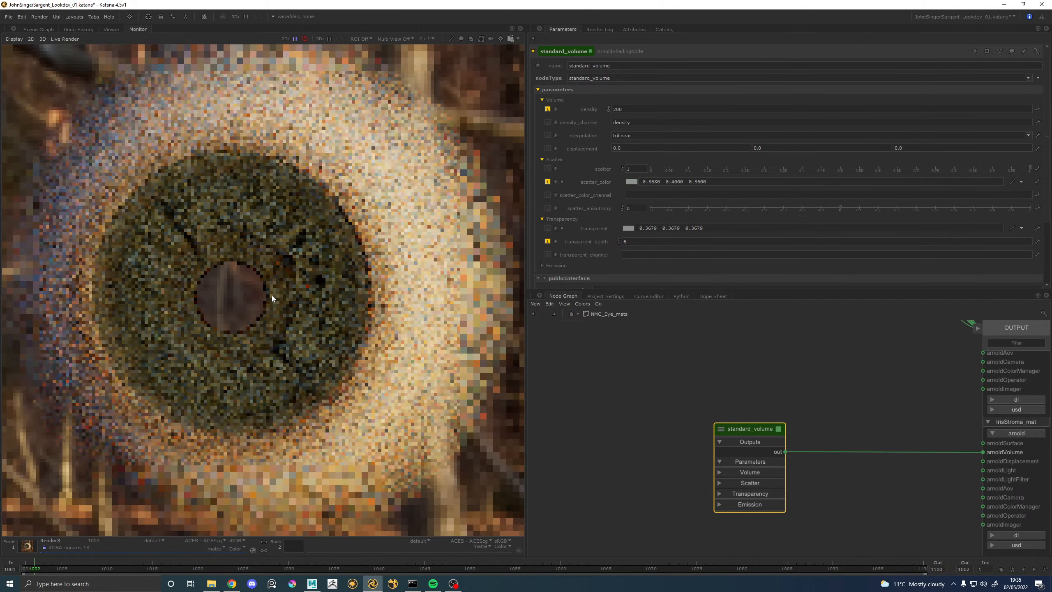
pyautogui.scroll(-3, 271, 295)
pyautogui.scroll(3, 272, 295)
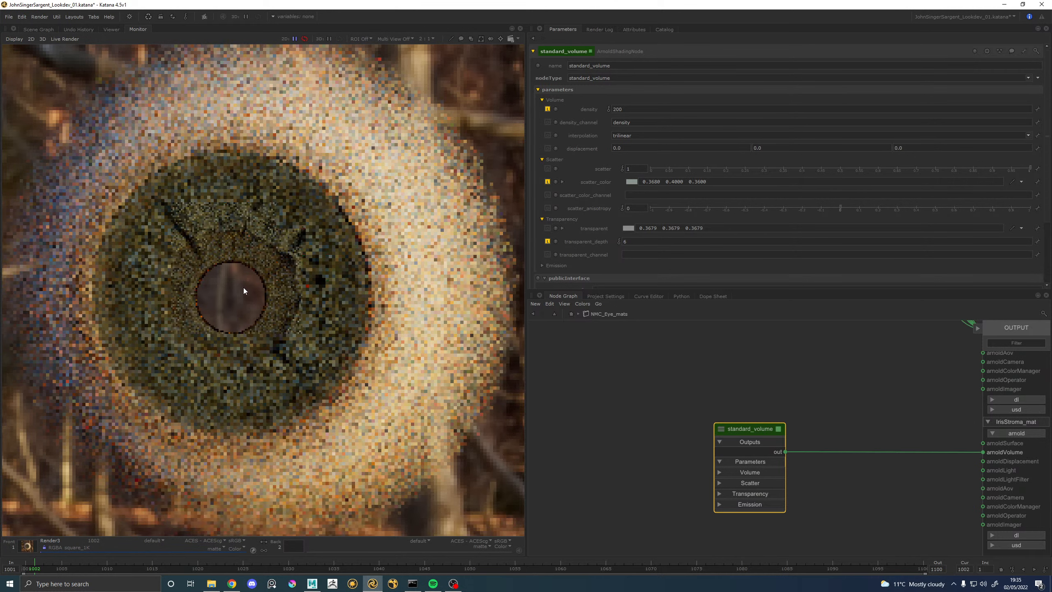
pyautogui.scroll(-3, 244, 288)
pyautogui.scroll(3, 242, 286)
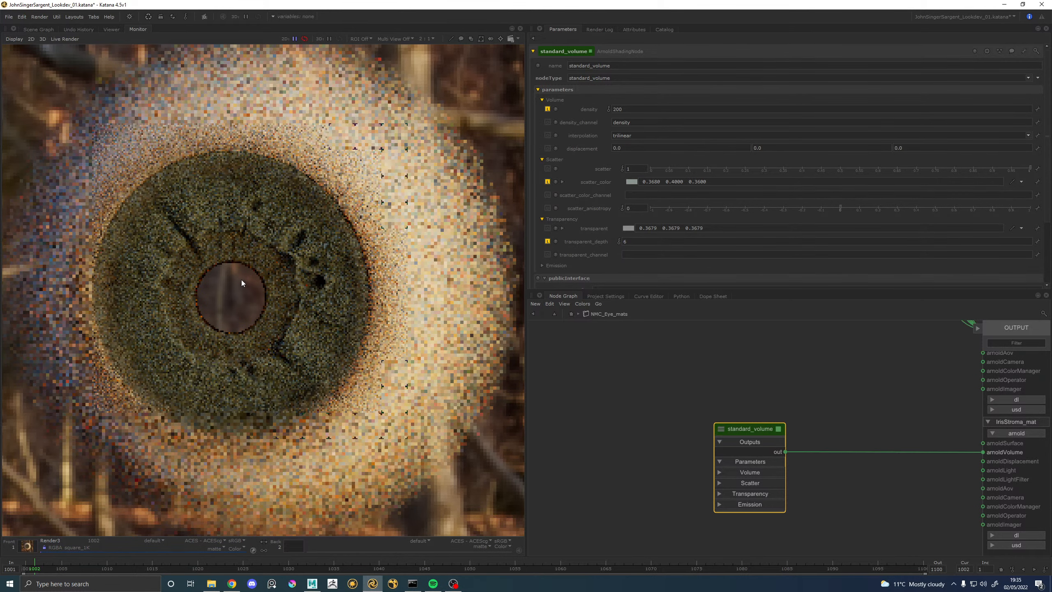
pyautogui.scroll(-1, 232, 283)
pyautogui.scroll(-1, 232, 286)
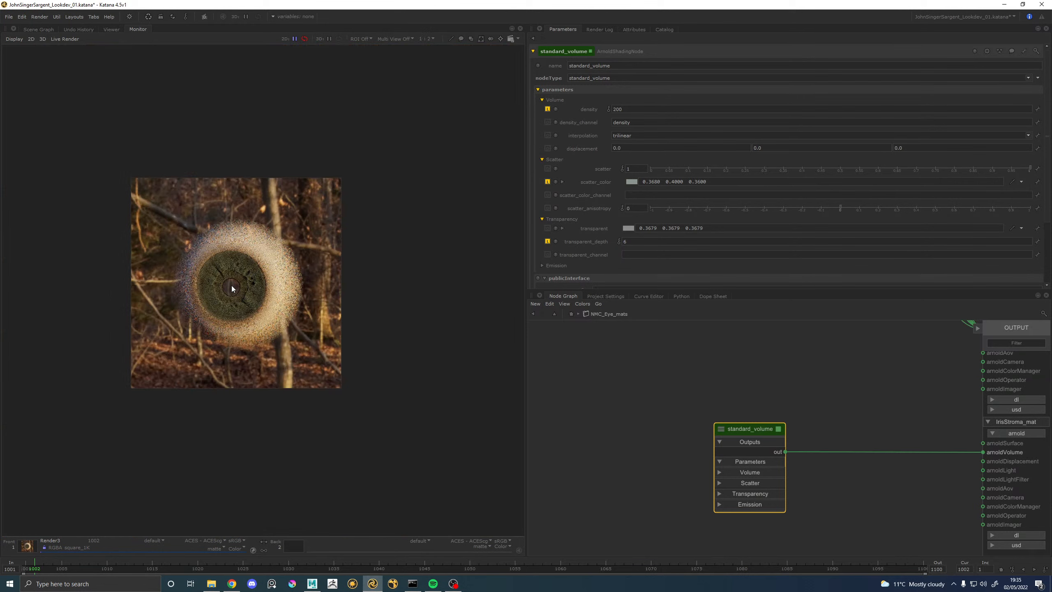
# Set the standard_volume's density to 100, render again and check the iris in the new render.
pyautogui.scroll(2, 231, 286)
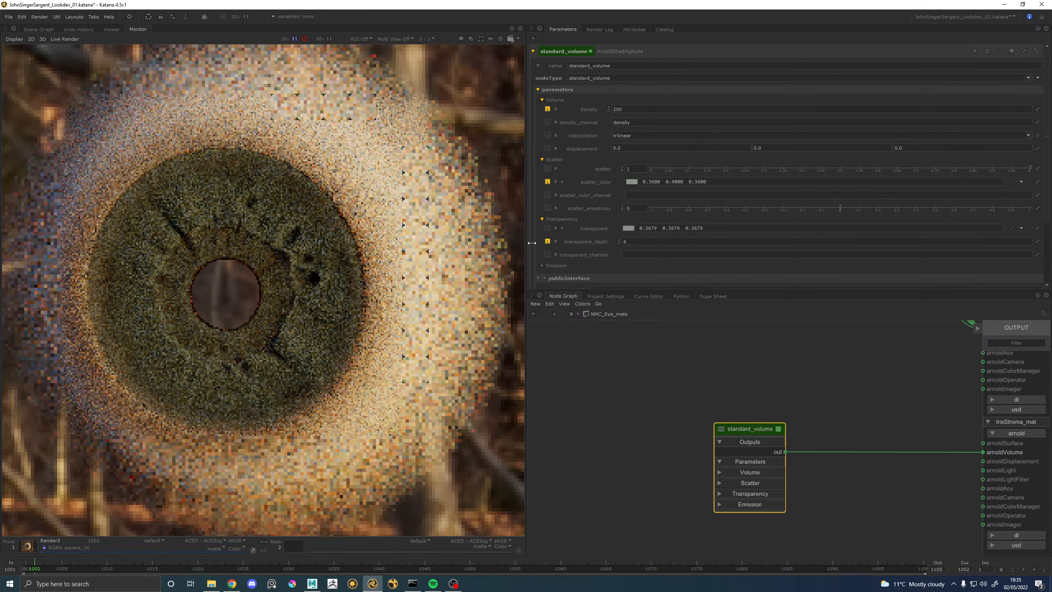
pyautogui.click(617, 110)
pyautogui.press('BackSpace')
pyautogui.write('1')
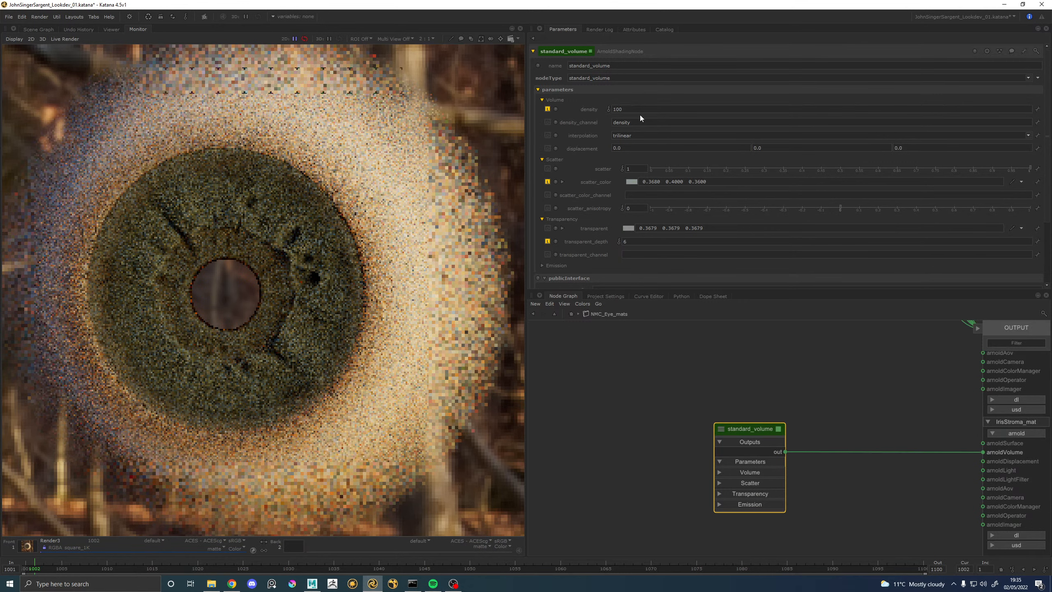
pyautogui.press('\\')
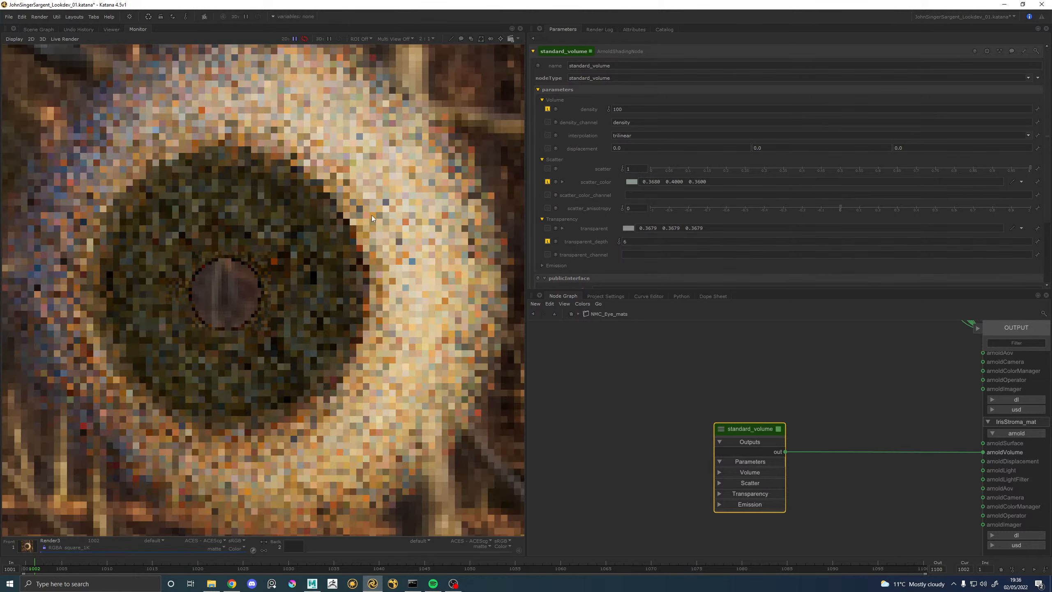
pyautogui.scroll(-1, 372, 215)
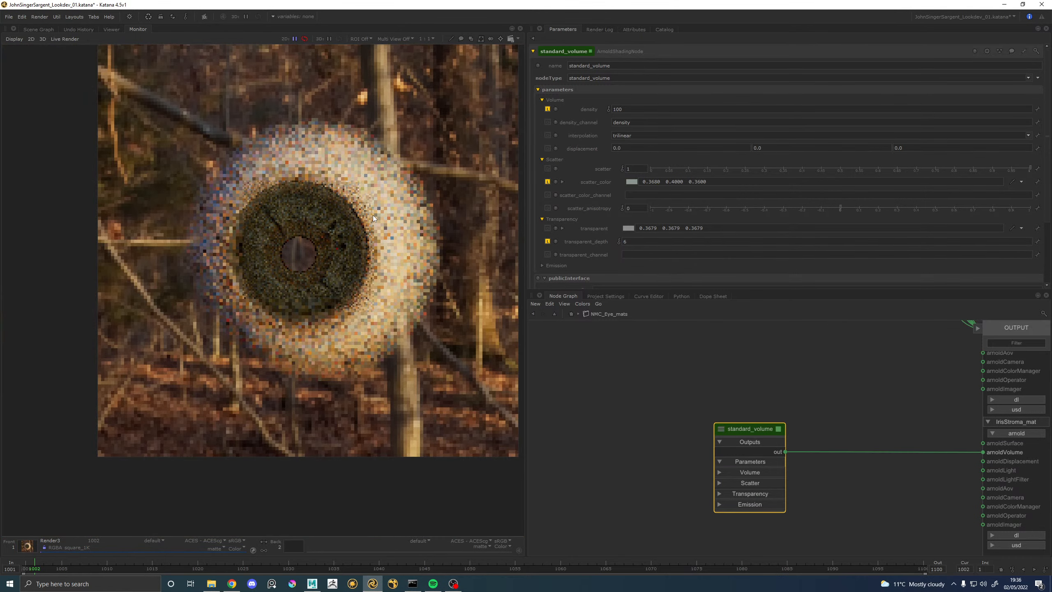
pyautogui.scroll(-1, 373, 215)
pyautogui.scroll(2, 361, 225)
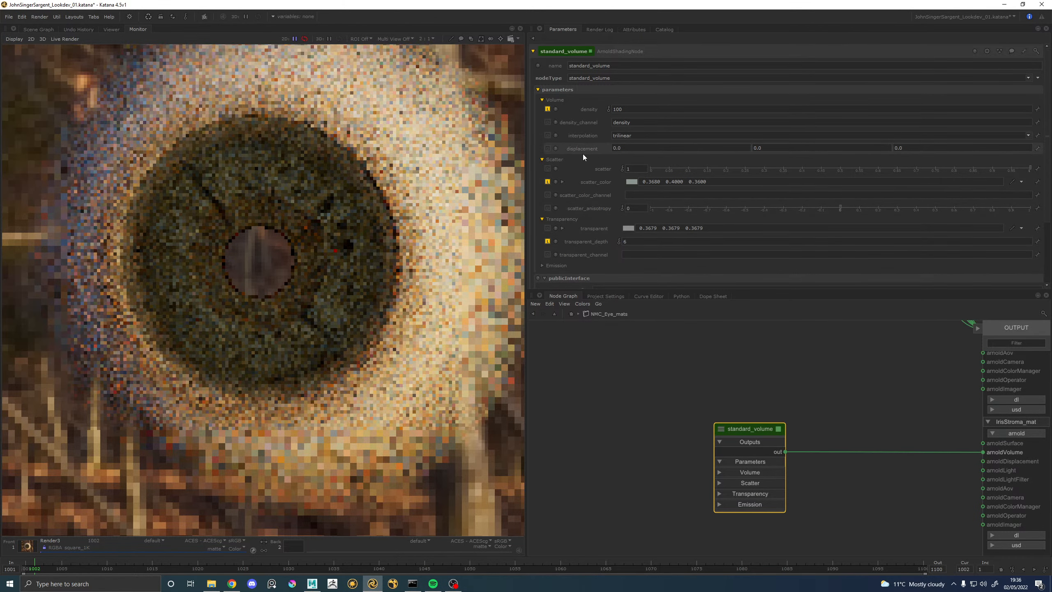
pyautogui.scroll(-1, 312, 150)
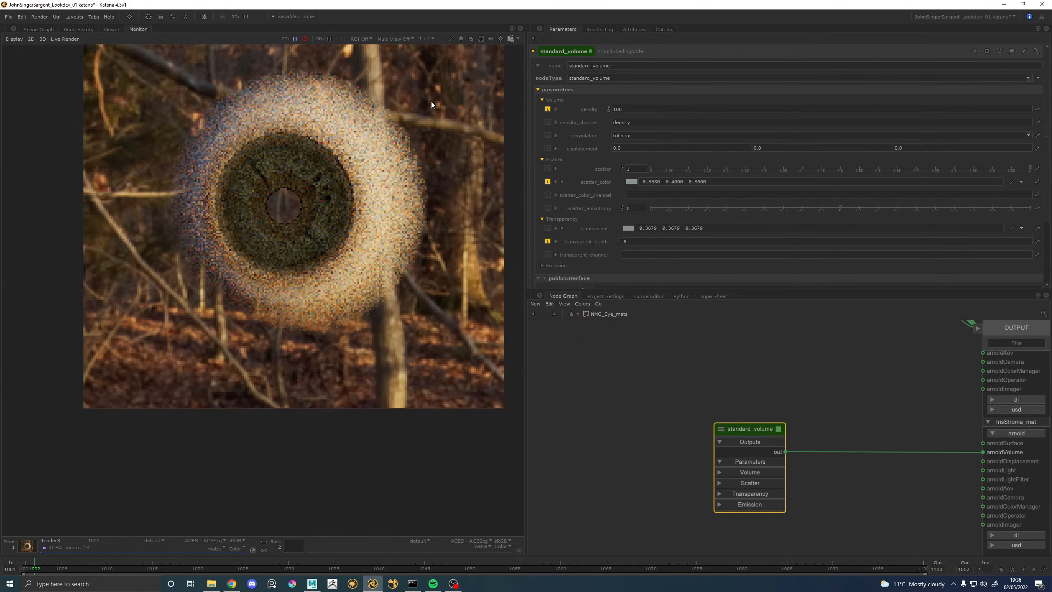
pyautogui.scroll(1, 273, 176)
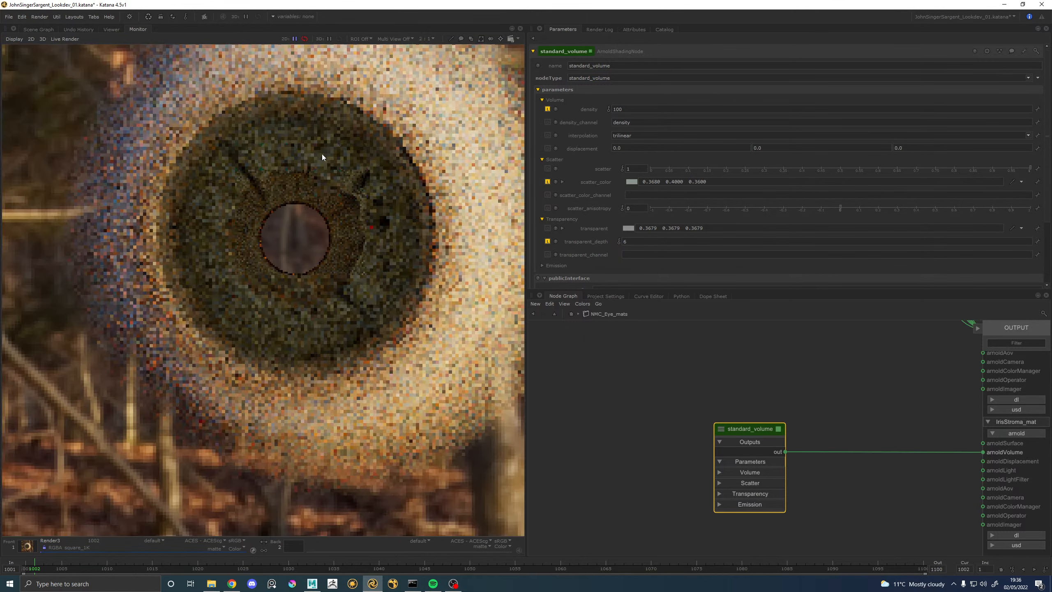
pyautogui.moveTo(320, 151); pyautogui.dragTo(311, 176, button='middle')
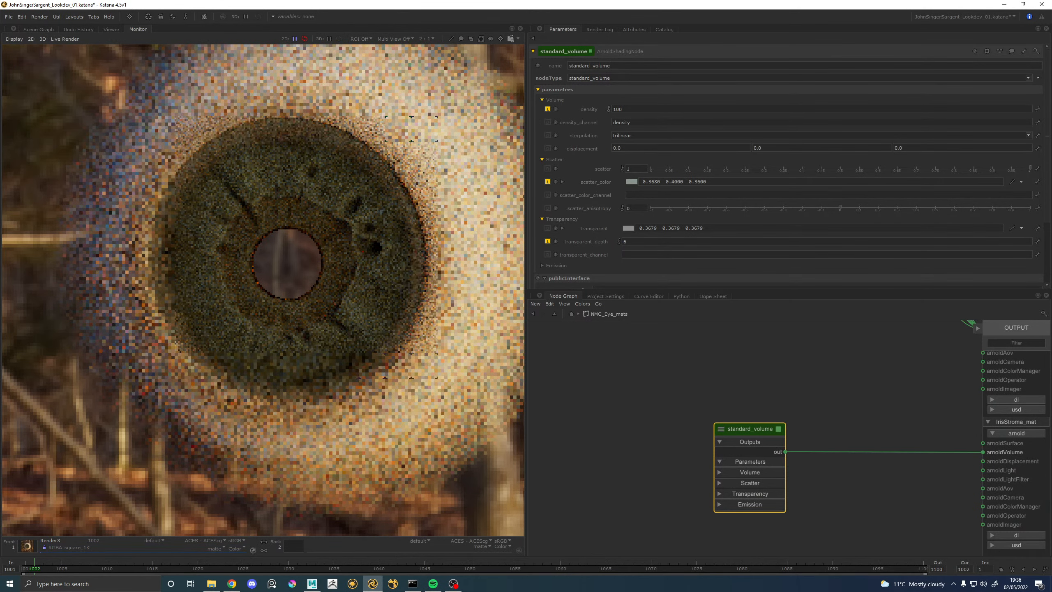
# Switch to PureRef, keep it always on top, load the recent RefSheet.pur scene and frame a close-up eye photo beside the render.
pyautogui.hotkey('ctrl', 'shift', 'a')
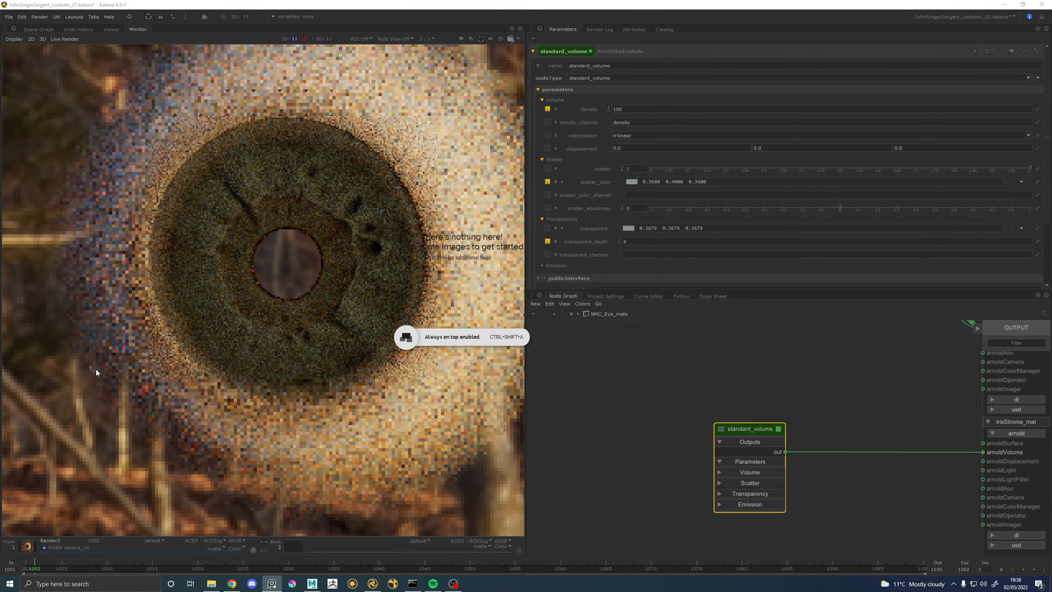
pyautogui.rightClick(480, 298)
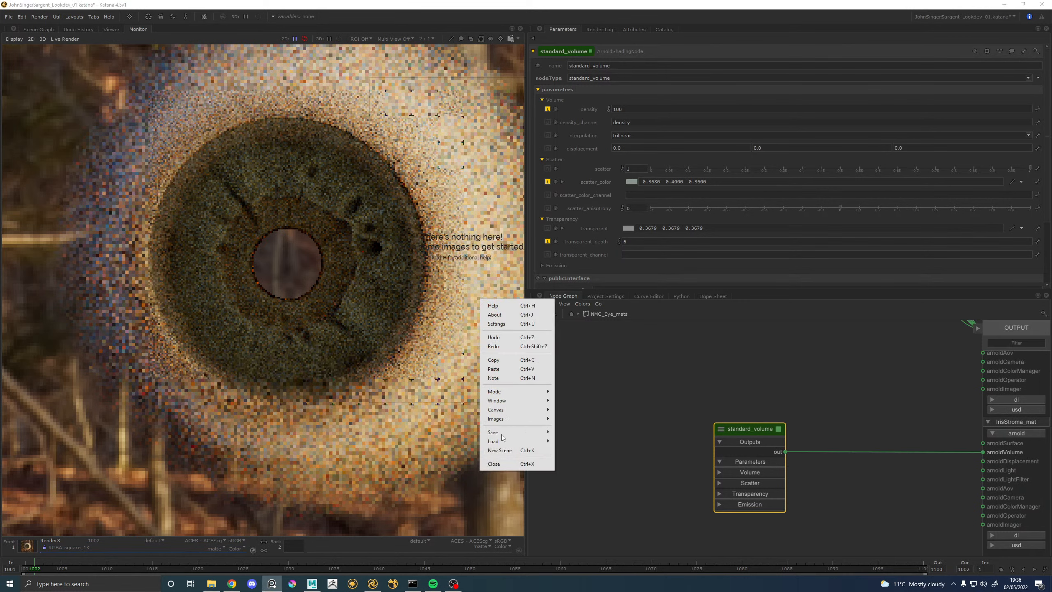
pyautogui.moveTo(501, 441)
pyautogui.moveTo(592, 450)
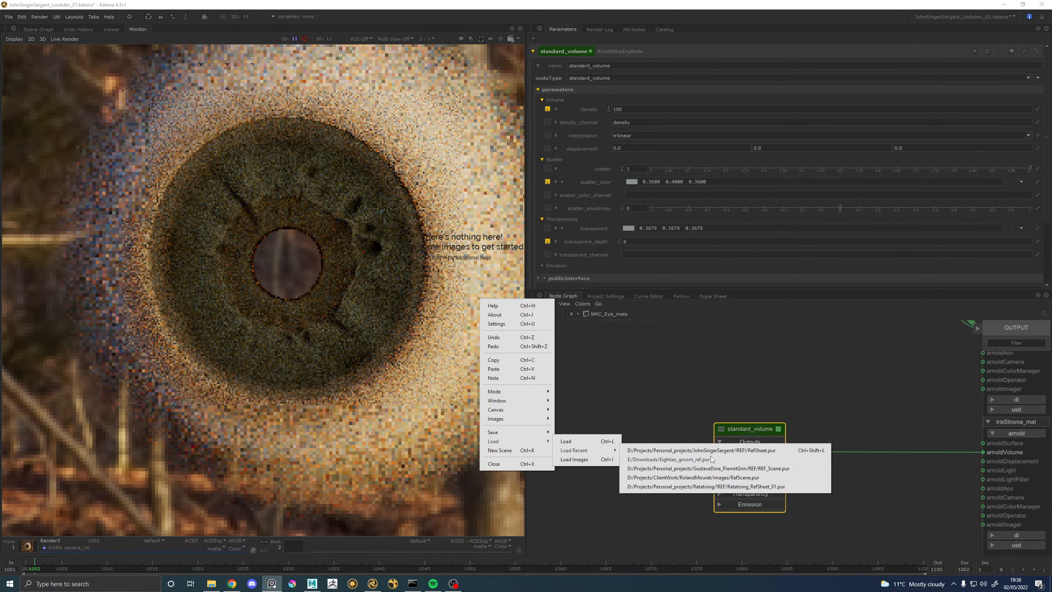
pyautogui.click(711, 452)
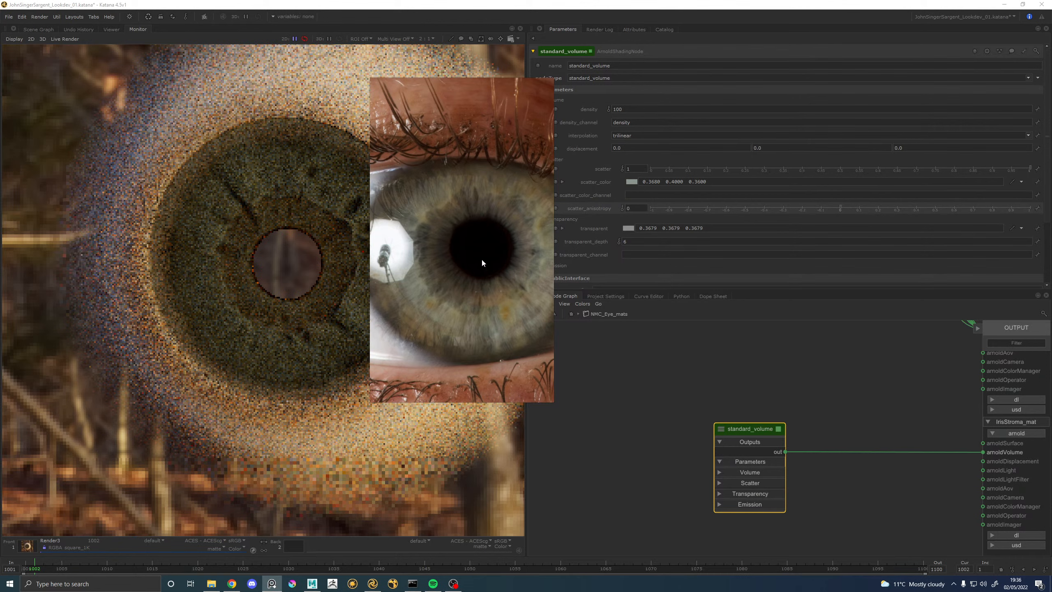
pyautogui.moveTo(523, 252); pyautogui.dragTo(483, 269, button='middle')
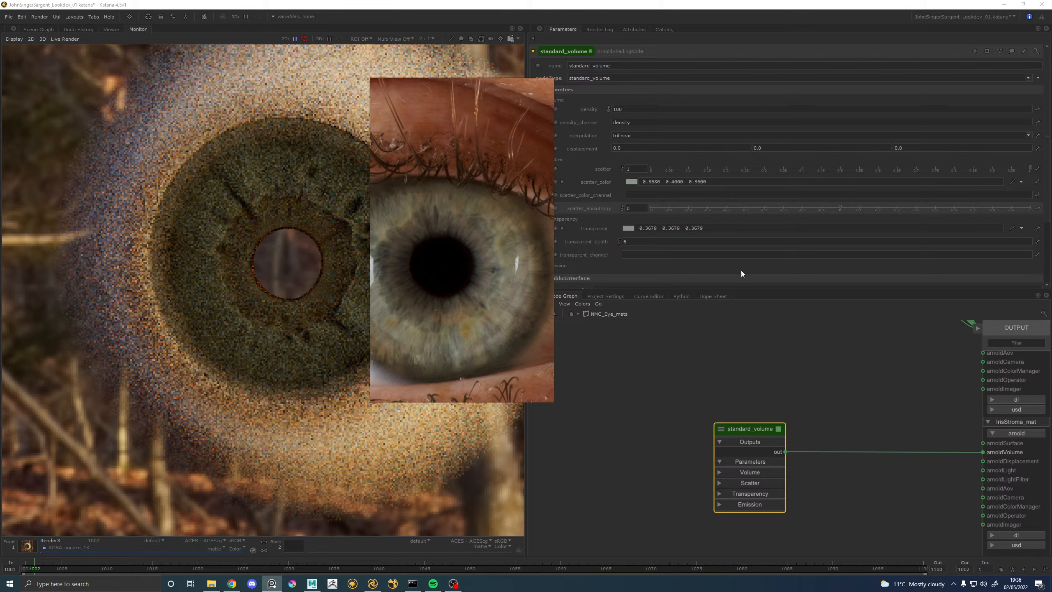
# Open the ramp_rgb node and shift its dark and light colour stops outward, with the light stop at 0.50.
pyautogui.scroll(-5, 732, 381)
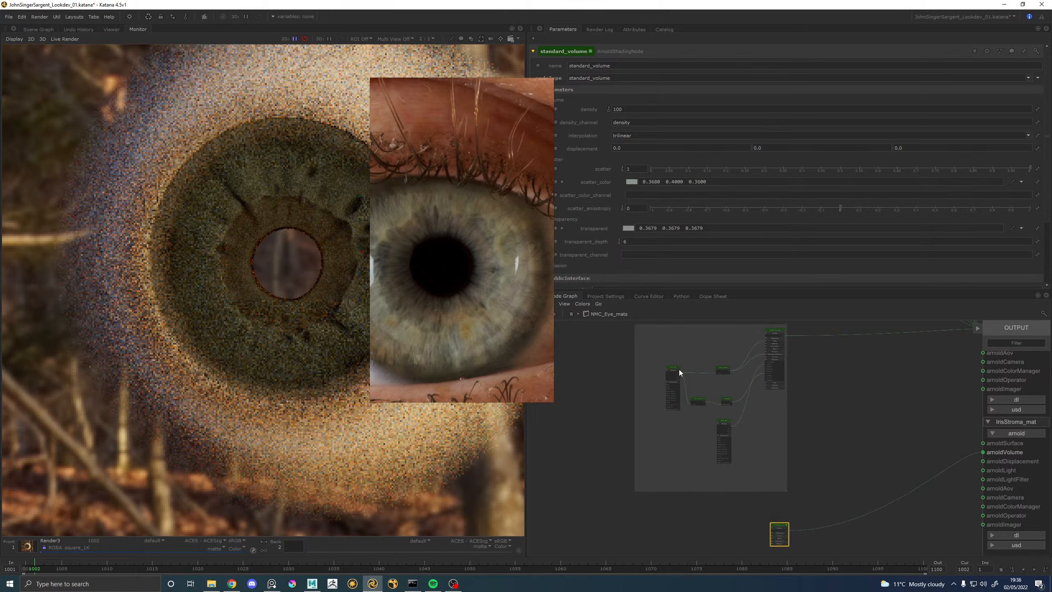
pyautogui.scroll(5, 678, 371)
pyautogui.click(675, 362)
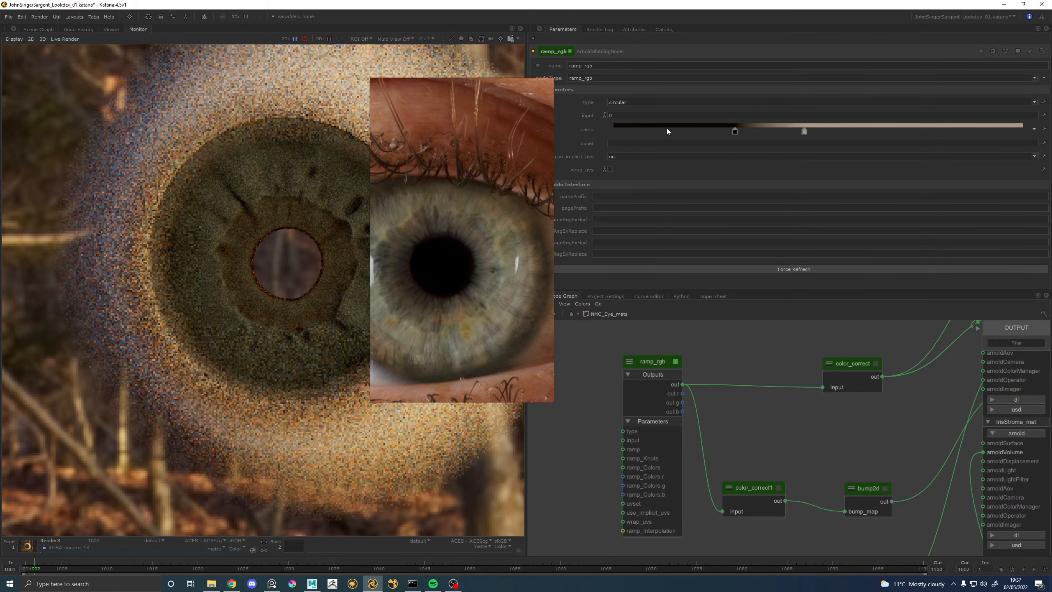
pyautogui.moveTo(750, 132); pyautogui.dragTo(819, 132)
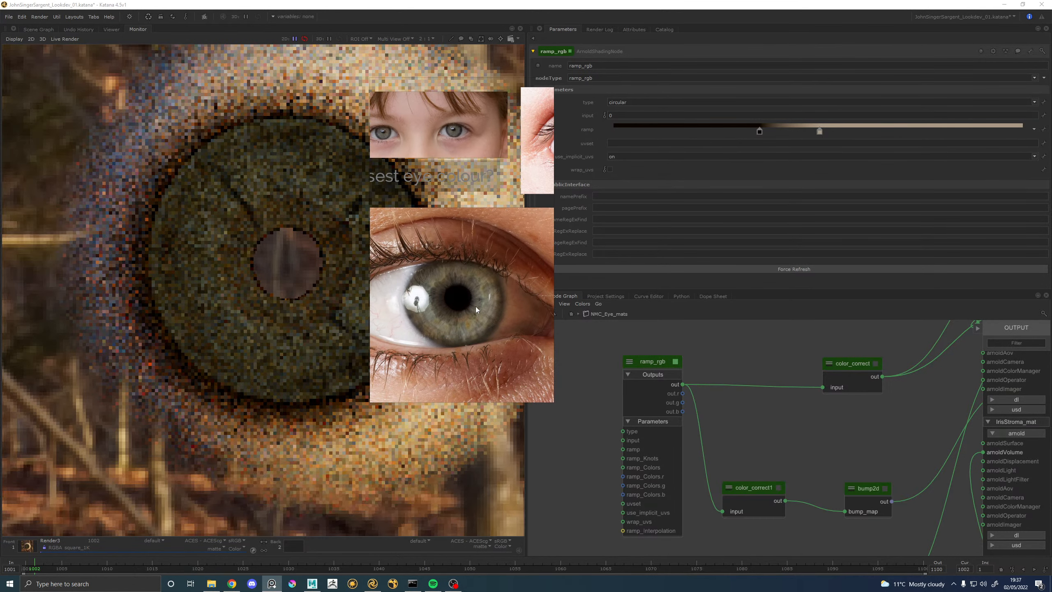
# Compare the iris's dark rim with the reference eye and move both ramp_rgb colour stops slightly inward.
pyautogui.scroll(2, 215, 137)
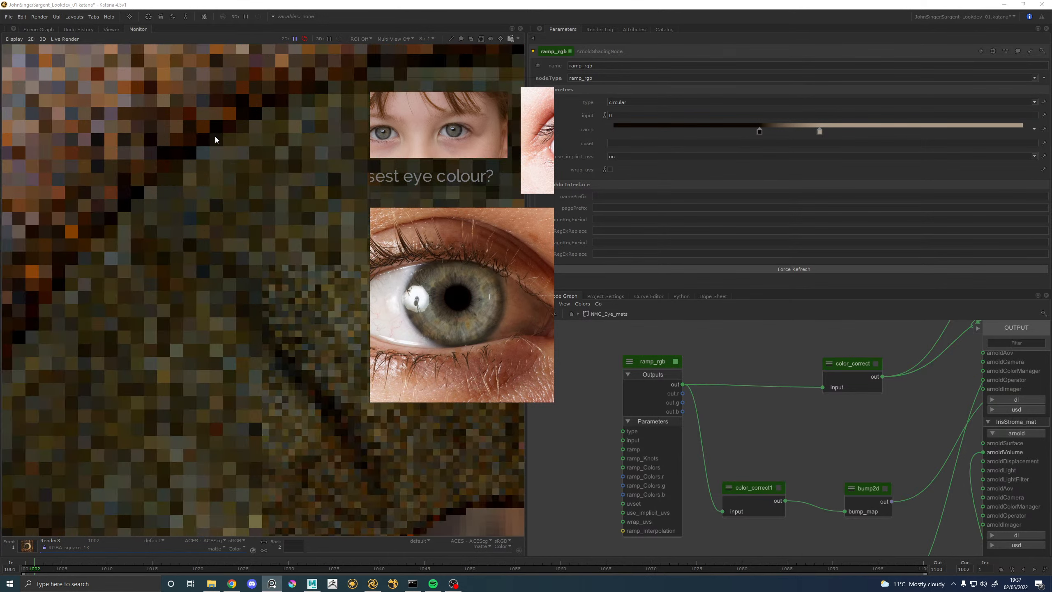
pyautogui.scroll(-2, 215, 137)
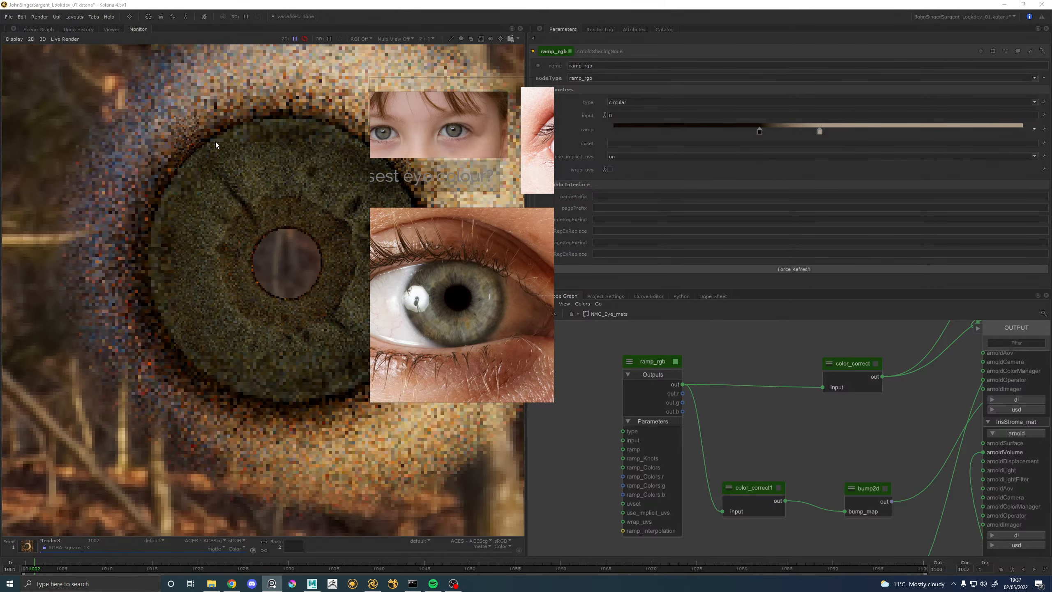
pyautogui.scroll(1, 207, 143)
pyautogui.scroll(-2, 207, 146)
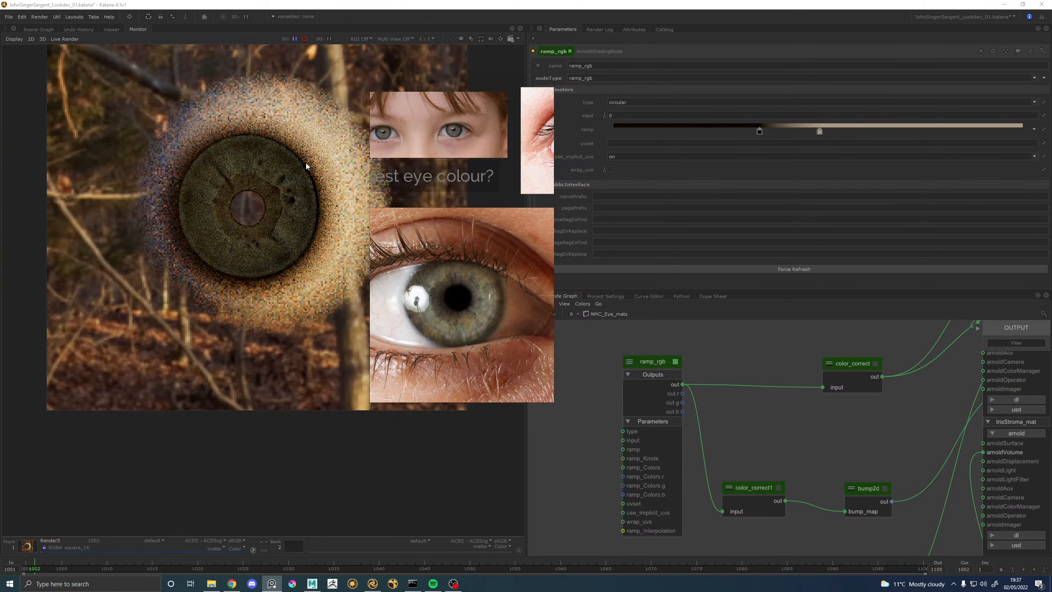
pyautogui.scroll(1, 306, 165)
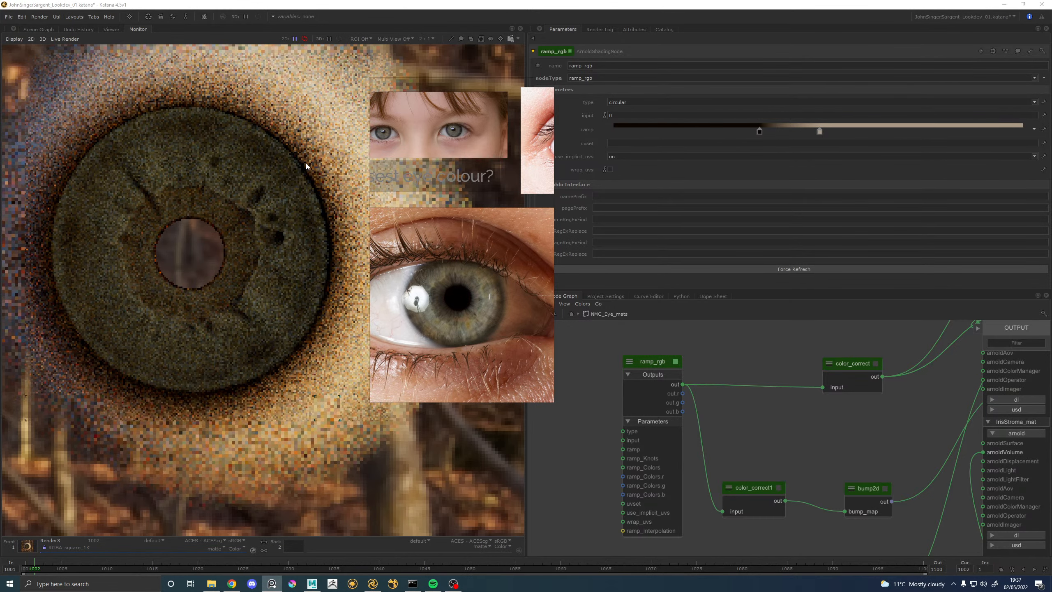
pyautogui.scroll(-2, 307, 164)
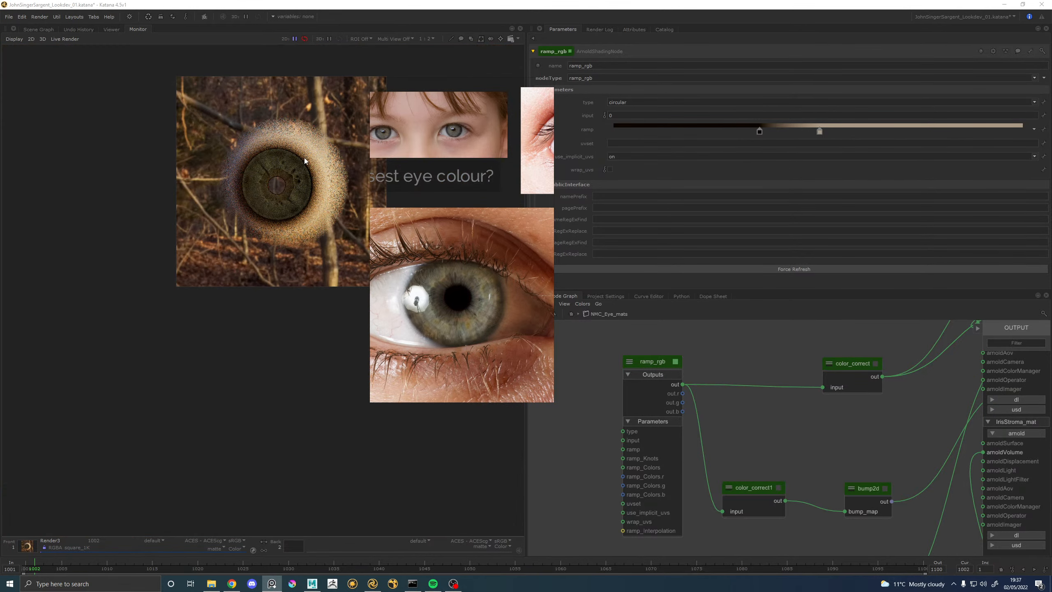
pyautogui.scroll(2, 303, 162)
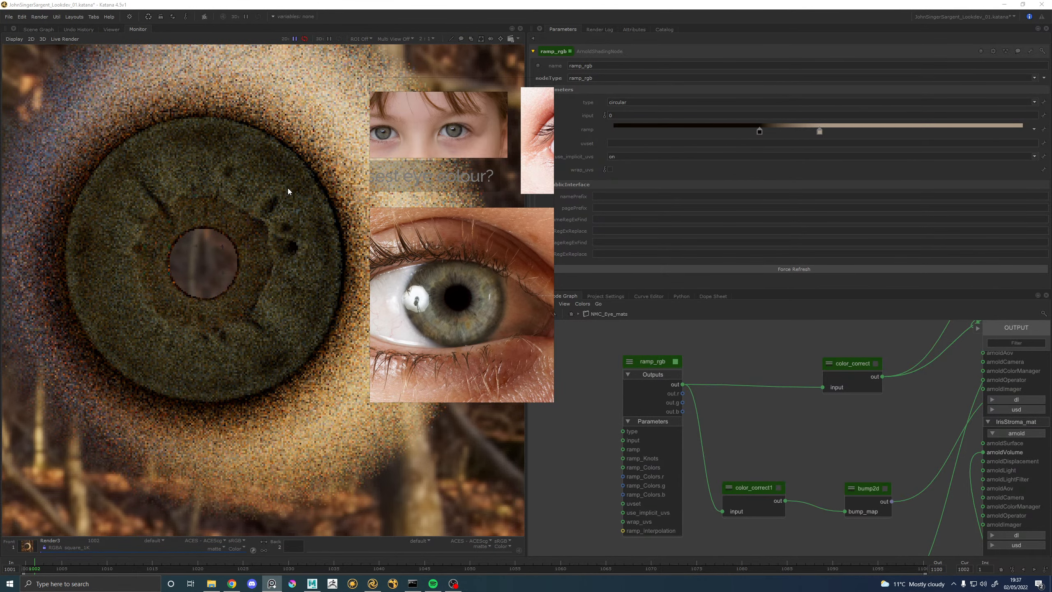
pyautogui.scroll(-1, 288, 191)
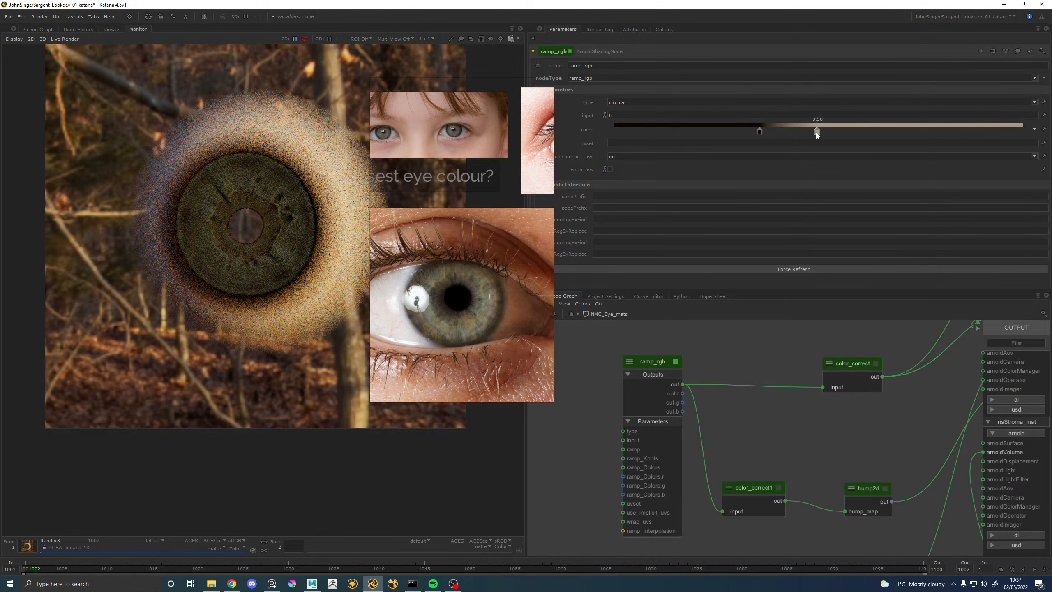
pyautogui.moveTo(759, 132); pyautogui.dragTo(756, 132)
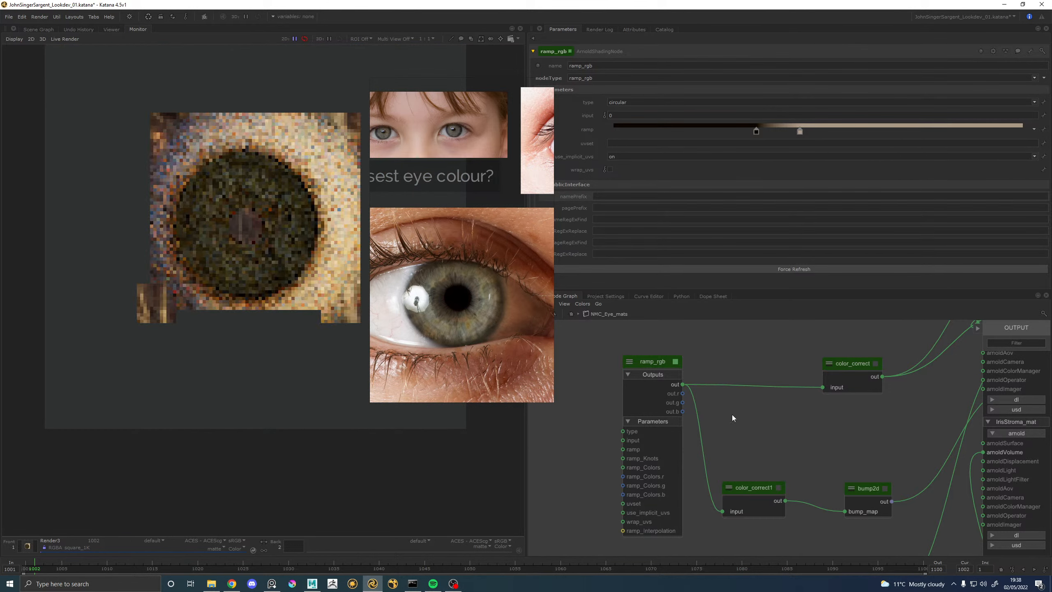
# Set the HSV value of the standard_volume's scatter_color to 0.6, accept it and check the iris against the reference.
pyautogui.scroll(-3, 804, 480)
pyautogui.moveTo(805, 479); pyautogui.dragTo(732, 337, button='middle')
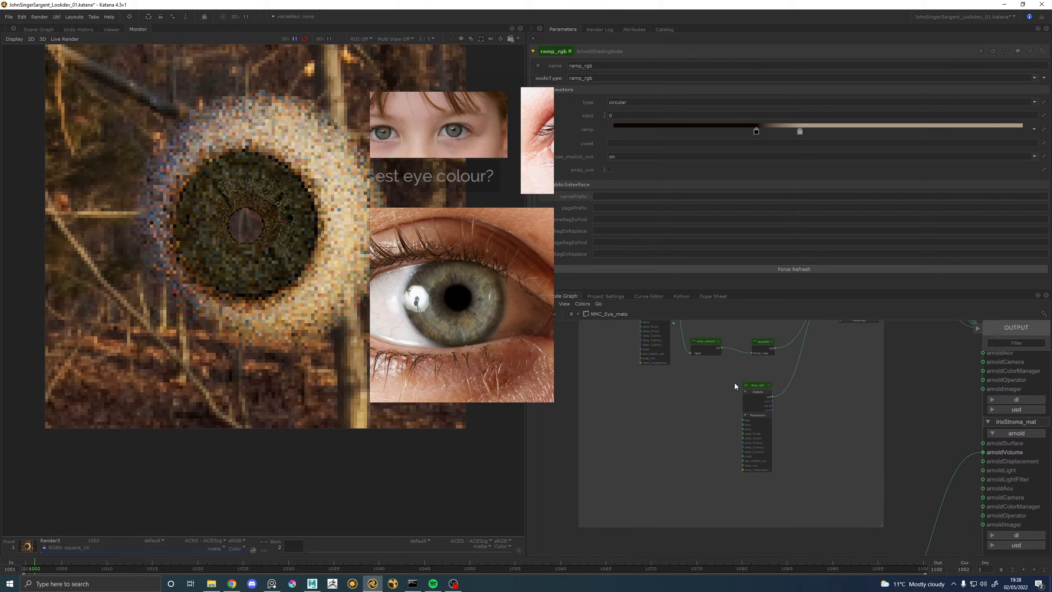
pyautogui.moveTo(818, 495); pyautogui.dragTo(771, 364, button='middle')
pyautogui.click(814, 467)
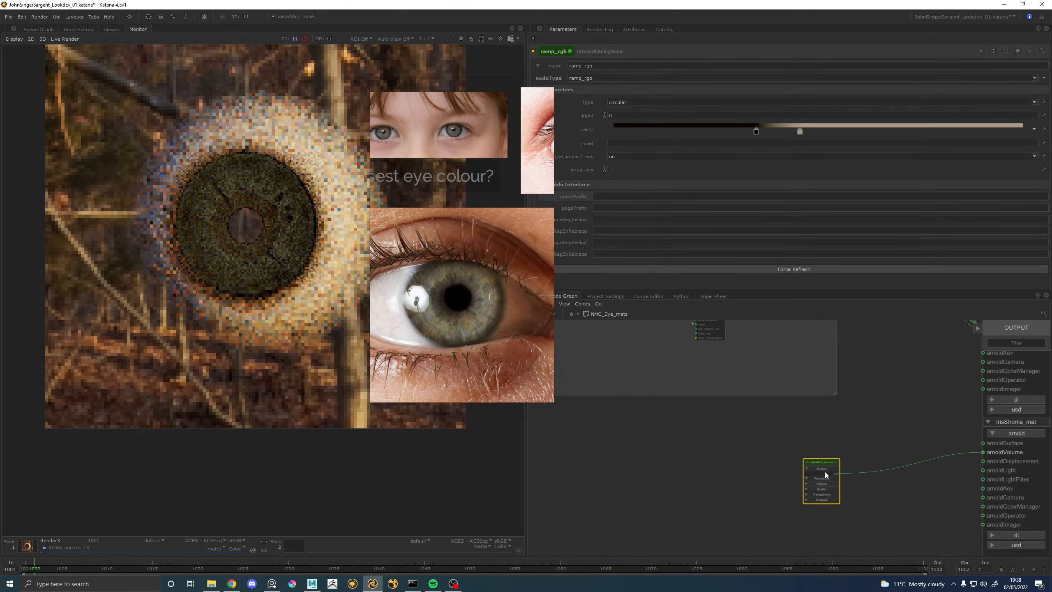
pyautogui.scroll(5, 814, 467)
pyautogui.click(821, 460)
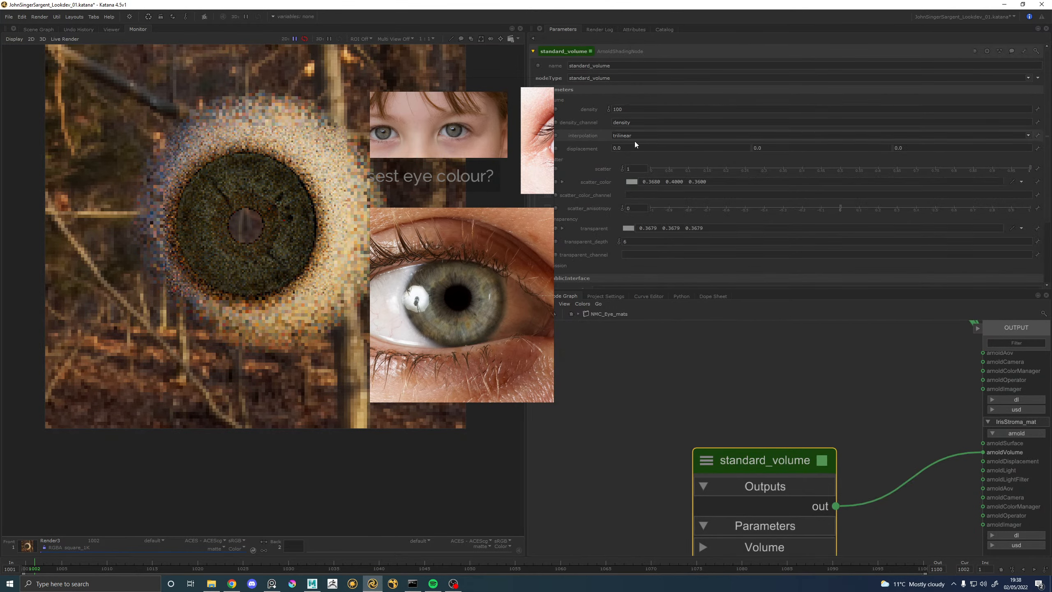
pyautogui.click(632, 182)
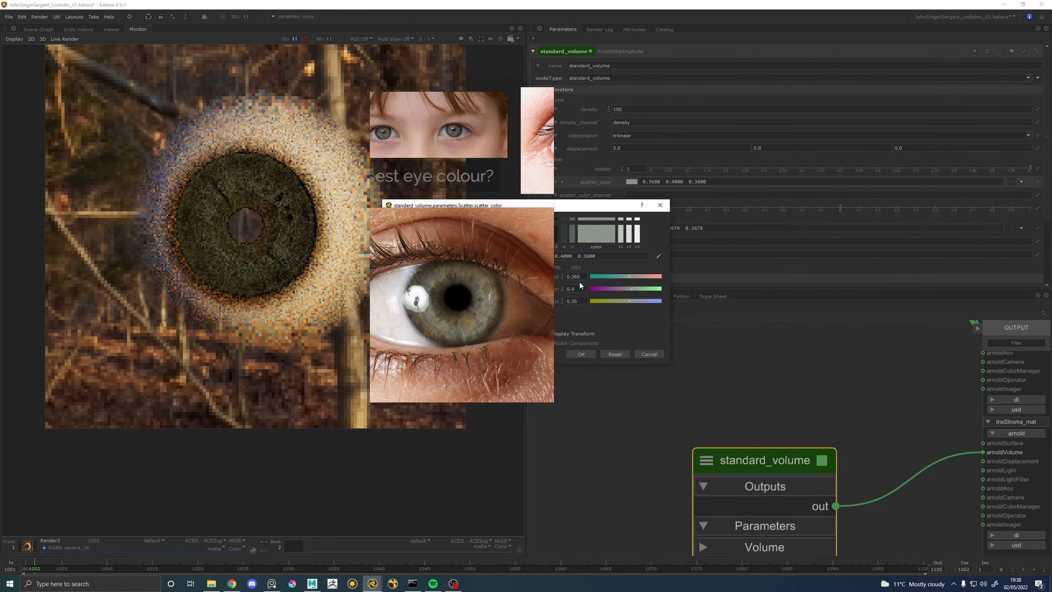
pyautogui.click(576, 267)
pyautogui.click(581, 301)
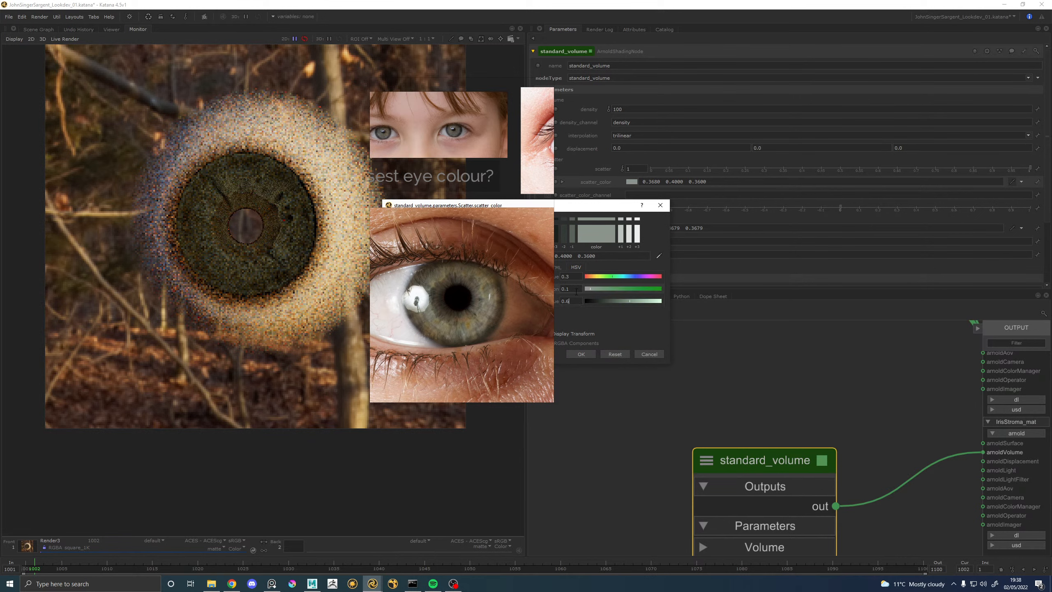
pyautogui.write('0.6')
pyautogui.click(576, 290)
pyautogui.click(580, 354)
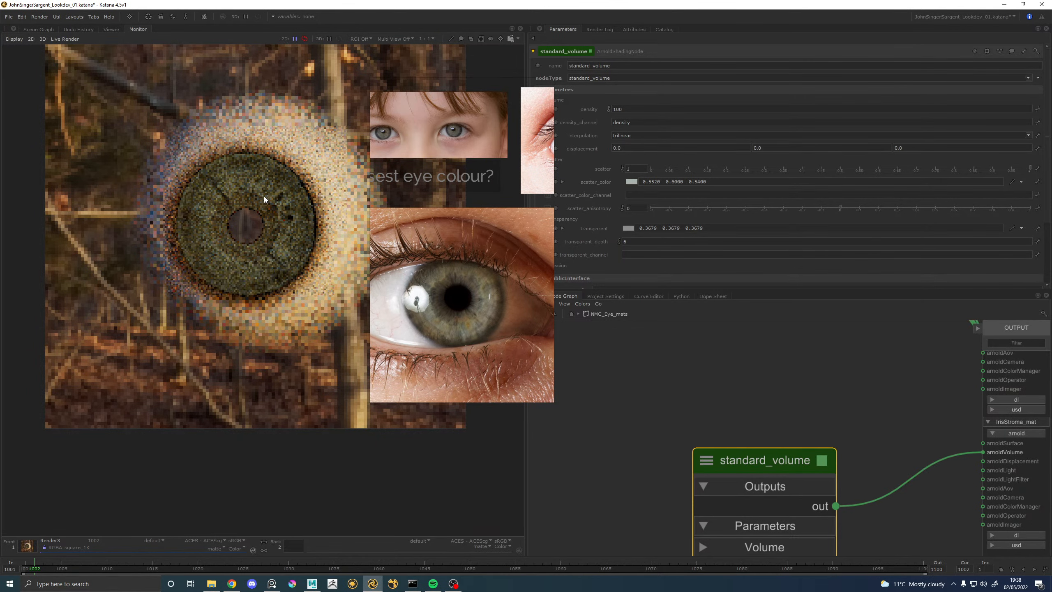
pyautogui.scroll(1, 264, 196)
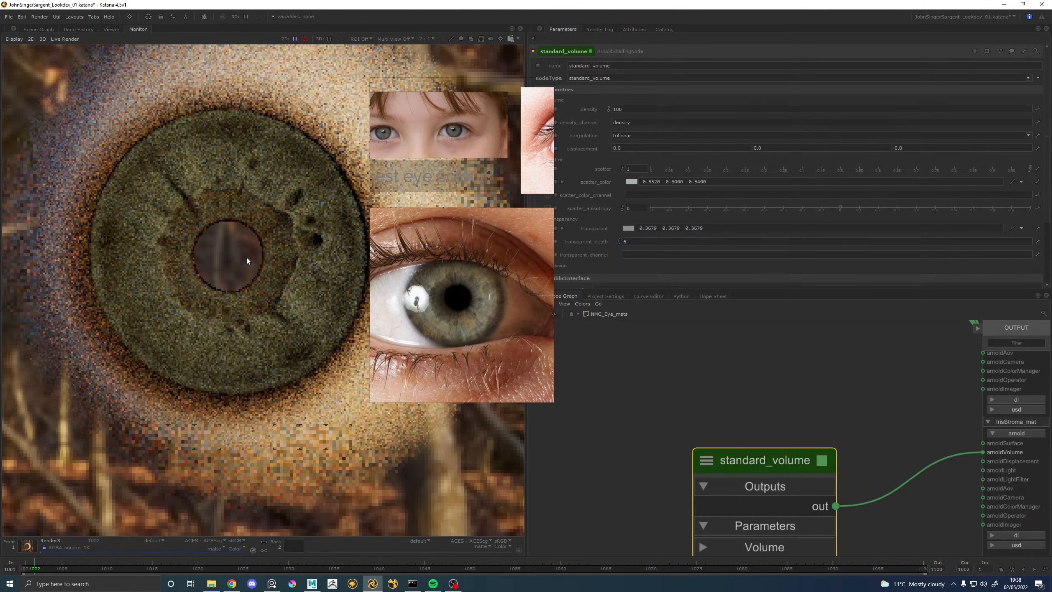
pyautogui.scroll(-2, 247, 257)
pyautogui.scroll(1, 253, 260)
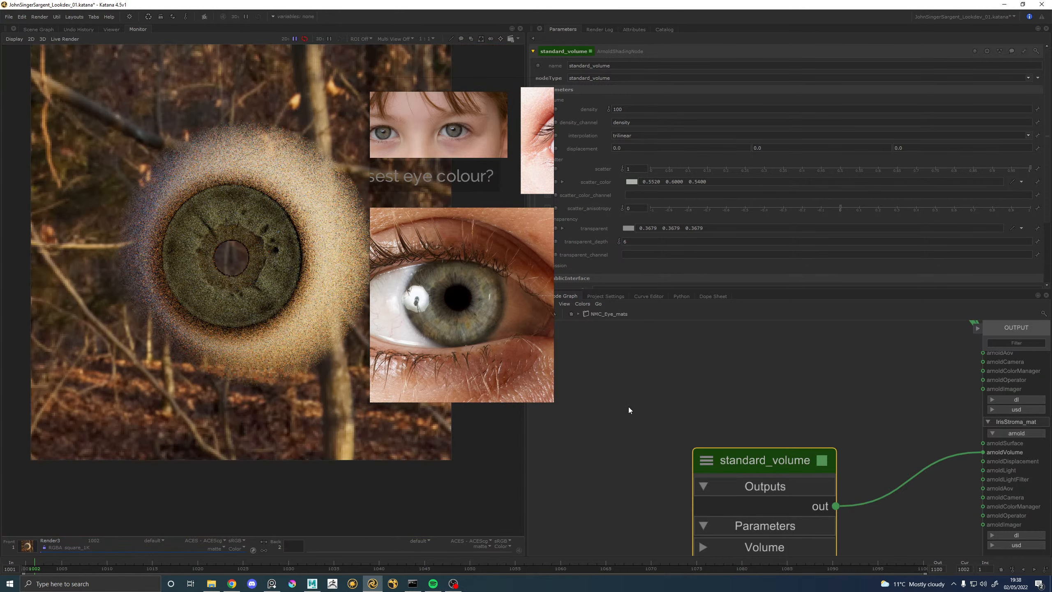
# Leave the NMC_Eye_mats network and disable the Prune3 node to render the complete eyeball.
pyautogui.click(573, 314)
pyautogui.scroll(5, 779, 407)
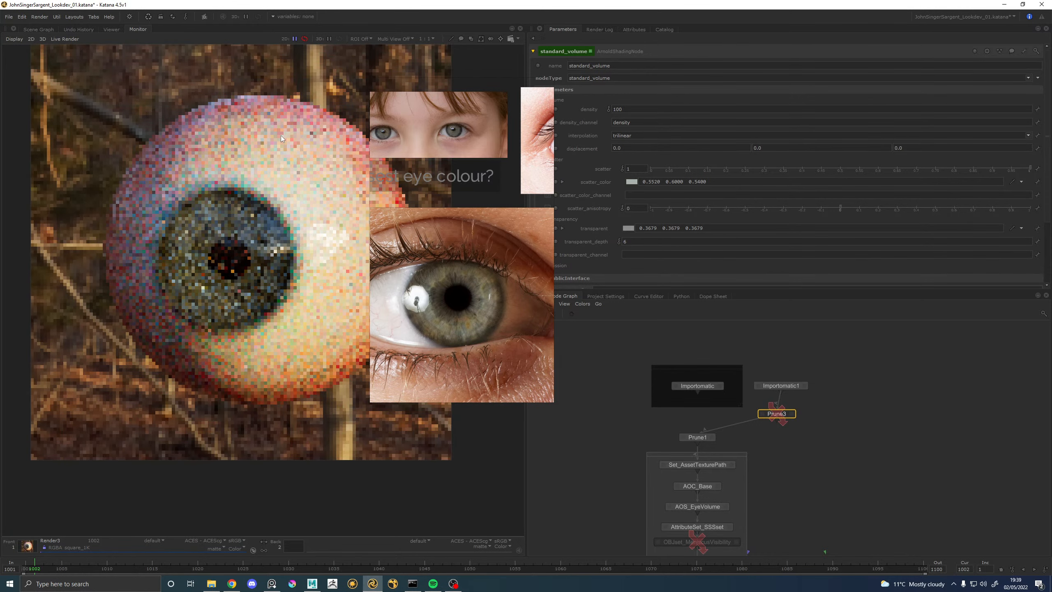
# Set the resolution of the RenderSettings_TestCam node to square_512 and frame the new eyeball render.
pyautogui.scroll(-5, 806, 462)
pyautogui.moveTo(806, 463); pyautogui.dragTo(739, 313, button='middle')
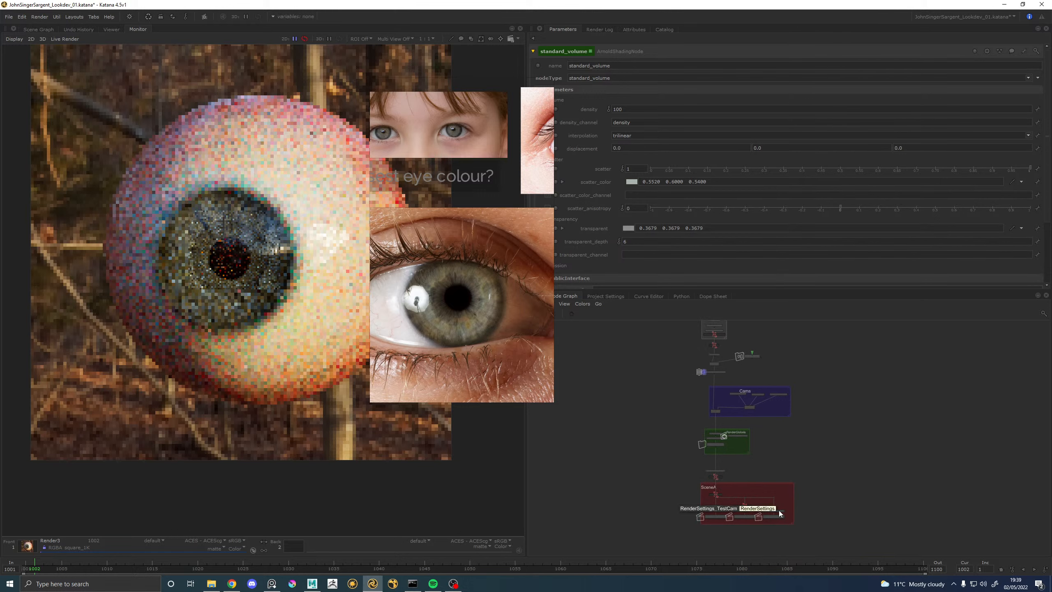
pyautogui.scroll(5, 780, 513)
pyautogui.doubleClick(805, 517)
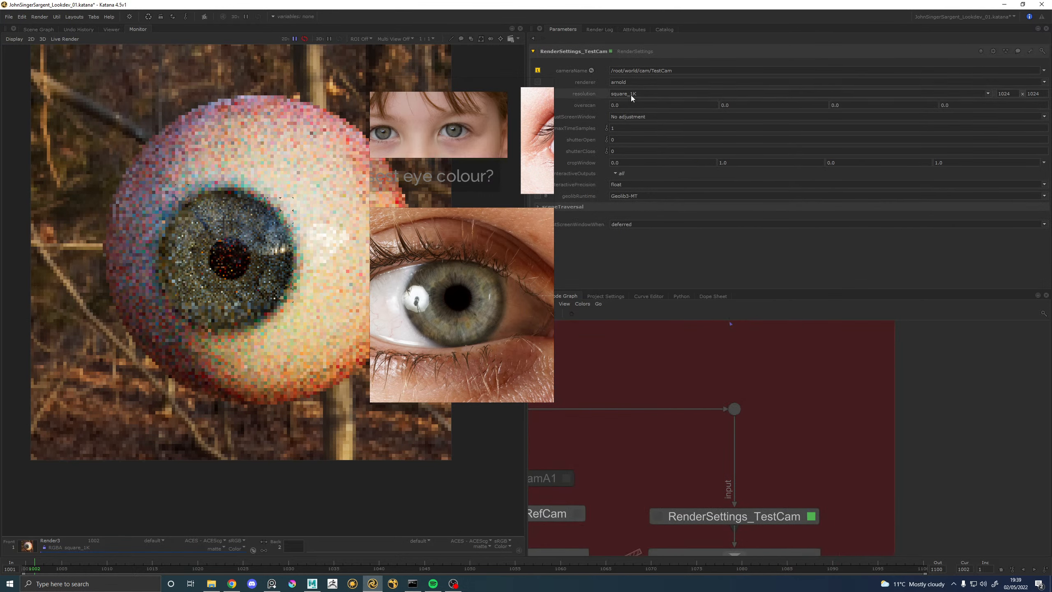
pyautogui.click(639, 94)
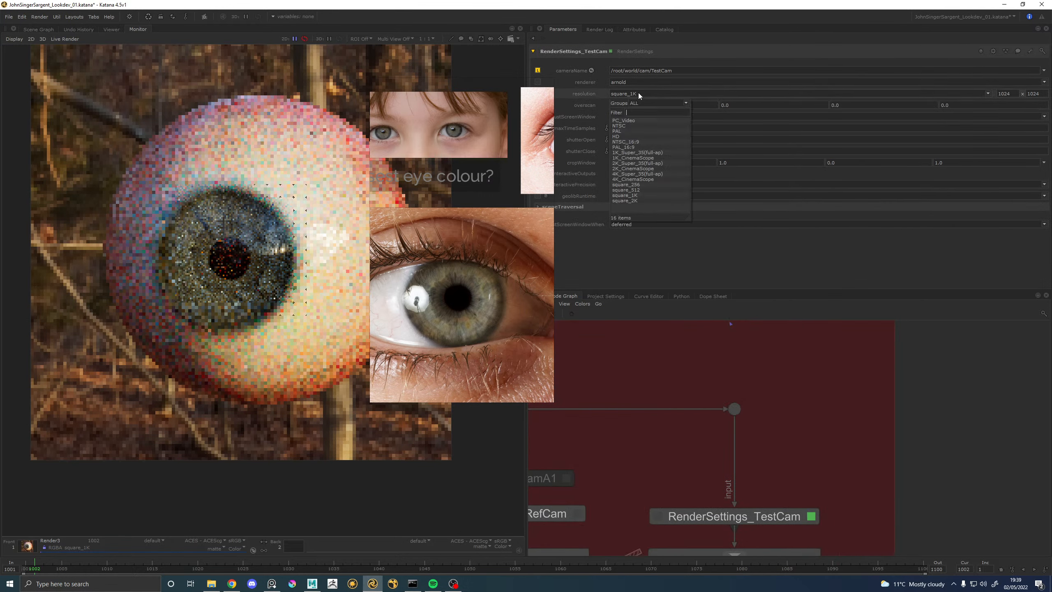
pyautogui.click(635, 190)
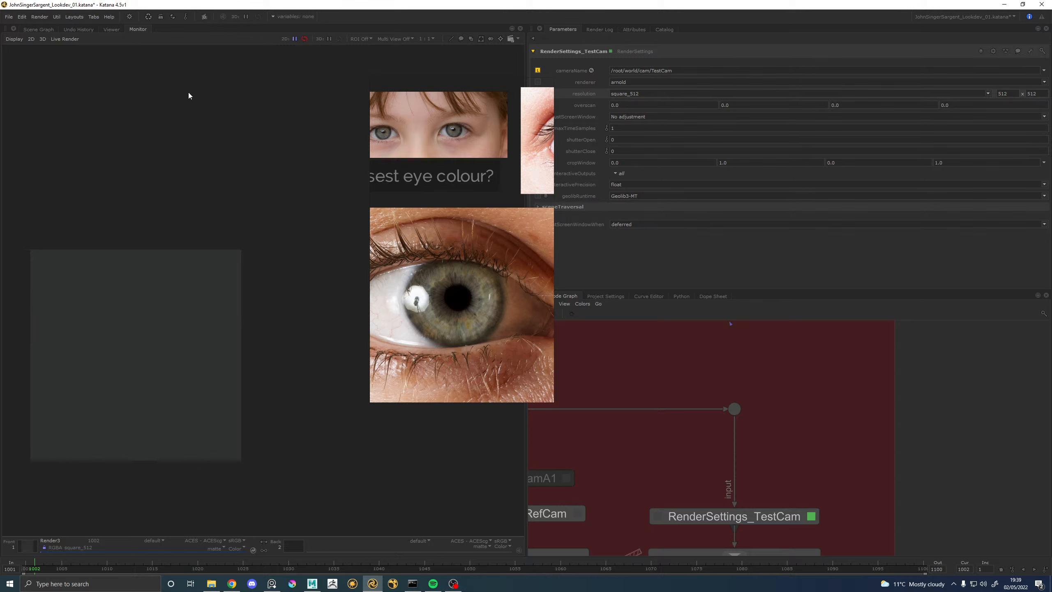
pyautogui.press('f')
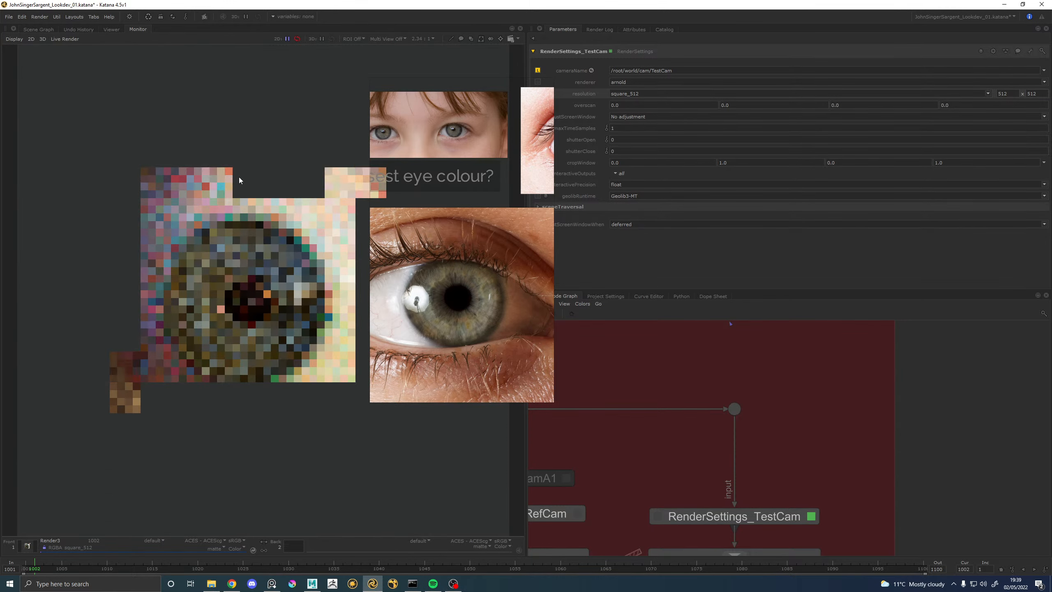
pyautogui.keyDown('alt'); pyautogui.moveTo(239, 178); pyautogui.dragTo(219, 180, button='right'); pyautogui.keyUp('alt')
pyautogui.moveTo(219, 180); pyautogui.dragTo(162, 183, button='middle')
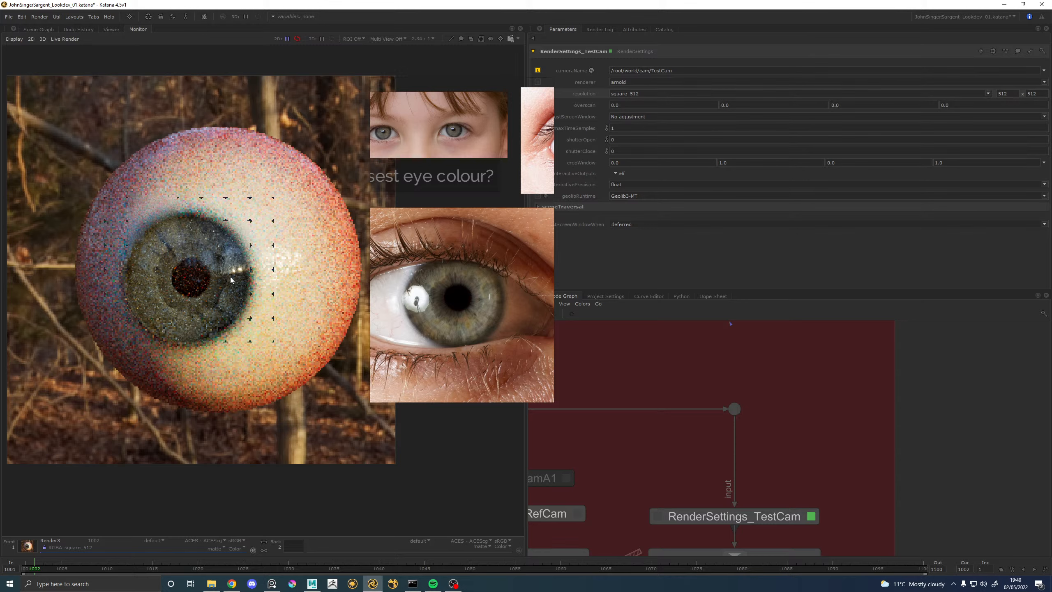
# Examine the complete eyeball render from near and far, comparing the iris and its rim with the reference eyes.
pyautogui.scroll(-1, 194, 260)
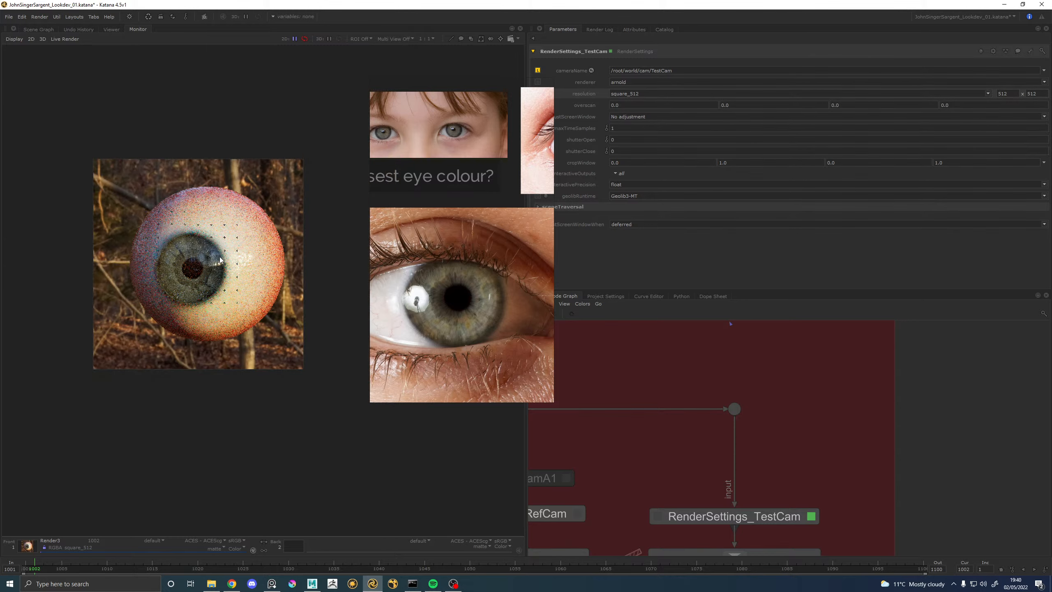
pyautogui.scroll(1, 201, 256)
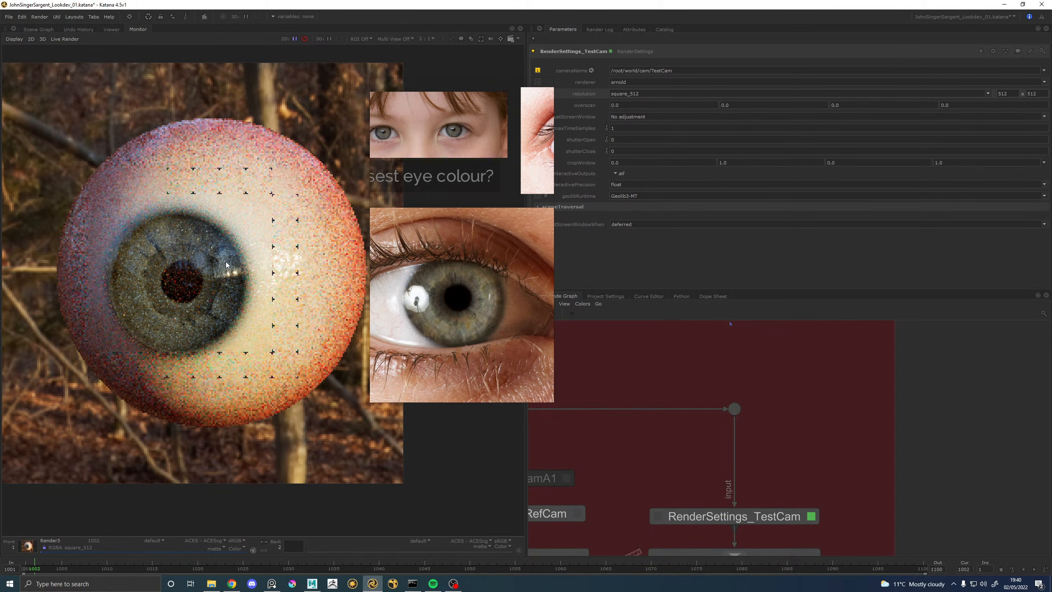
pyautogui.scroll(-3, 240, 258)
pyautogui.scroll(3, 234, 276)
pyautogui.scroll(3, 225, 276)
pyautogui.scroll(-3, 226, 280)
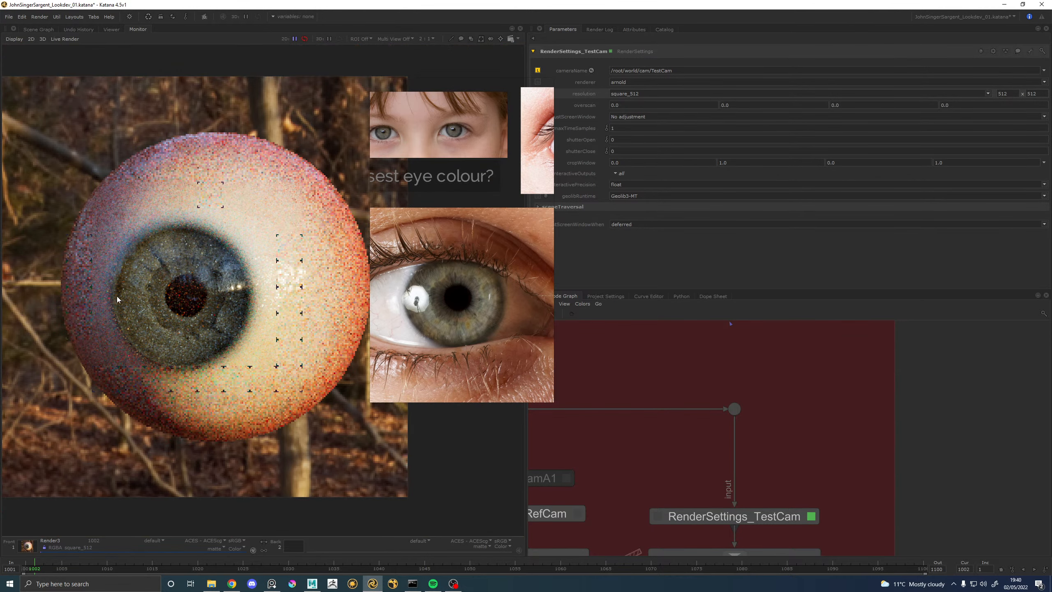
pyautogui.scroll(1, 120, 290)
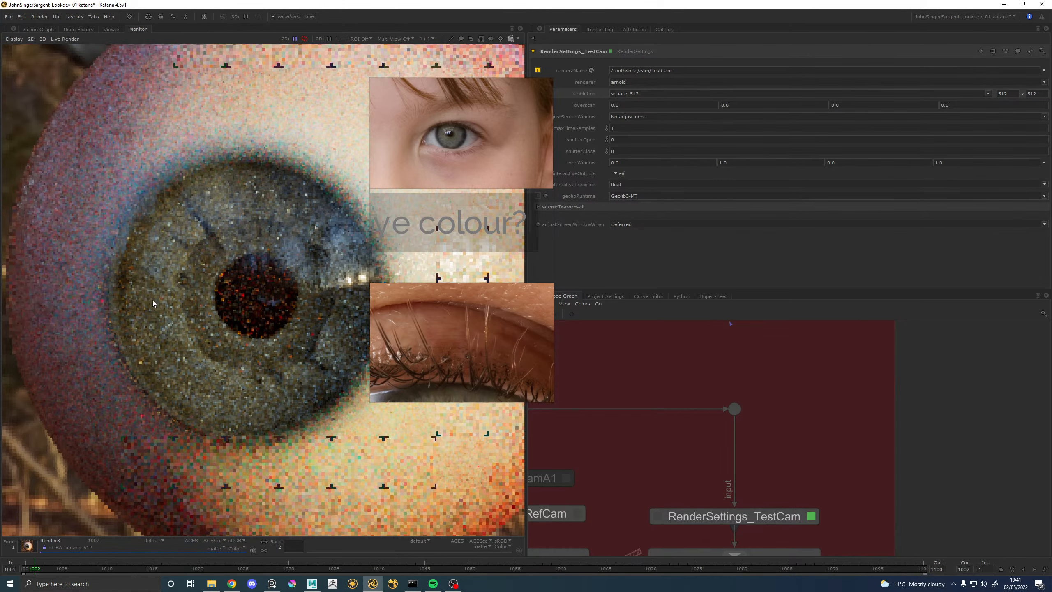
pyautogui.scroll(-2, 152, 286)
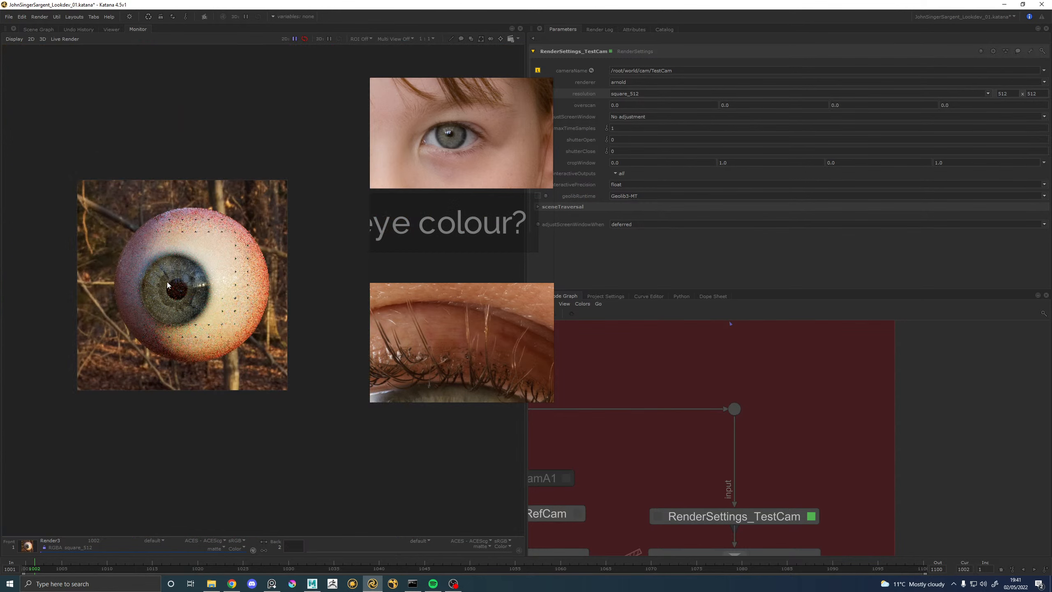
pyautogui.scroll(2, 167, 281)
pyautogui.scroll(-1, 171, 290)
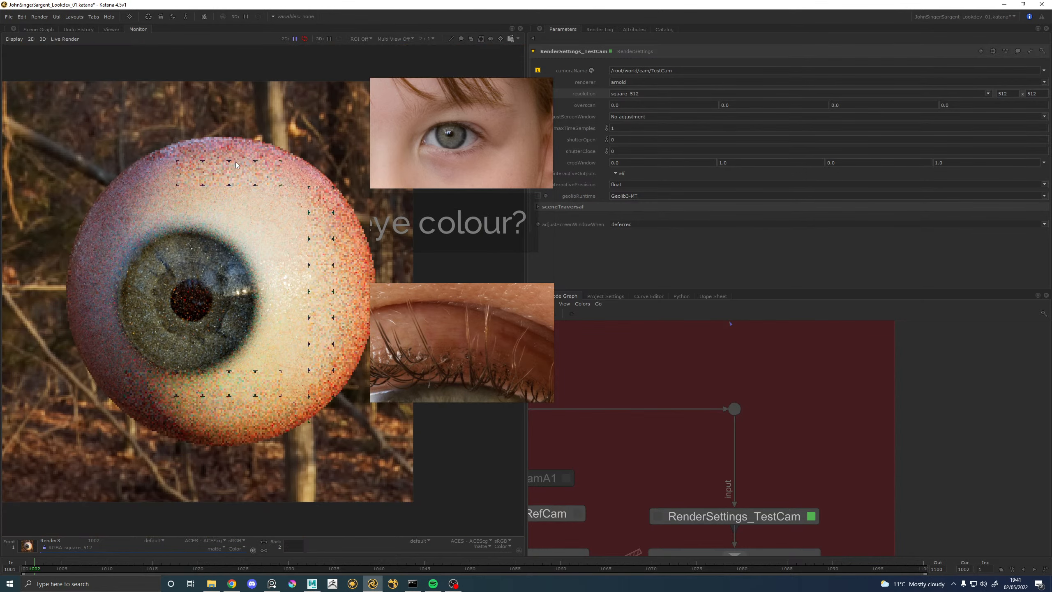
# Switch to Maya and study the fibres around the pupil in the close-up reference photo.
pyautogui.click(312, 583)
pyautogui.moveTo(474, 342); pyautogui.dragTo(437, 382, button='right')
pyautogui.moveTo(416, 372); pyautogui.dragTo(477, 208, button='middle')
pyautogui.scroll(4, 449, 311)
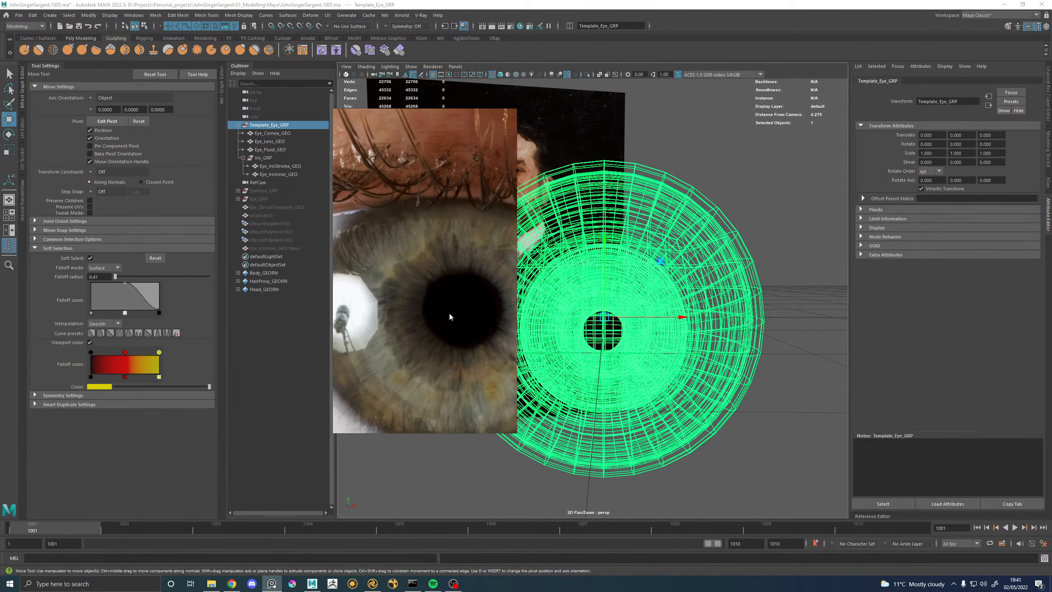
pyautogui.moveTo(434, 358); pyautogui.dragTo(413, 315, button='middle')
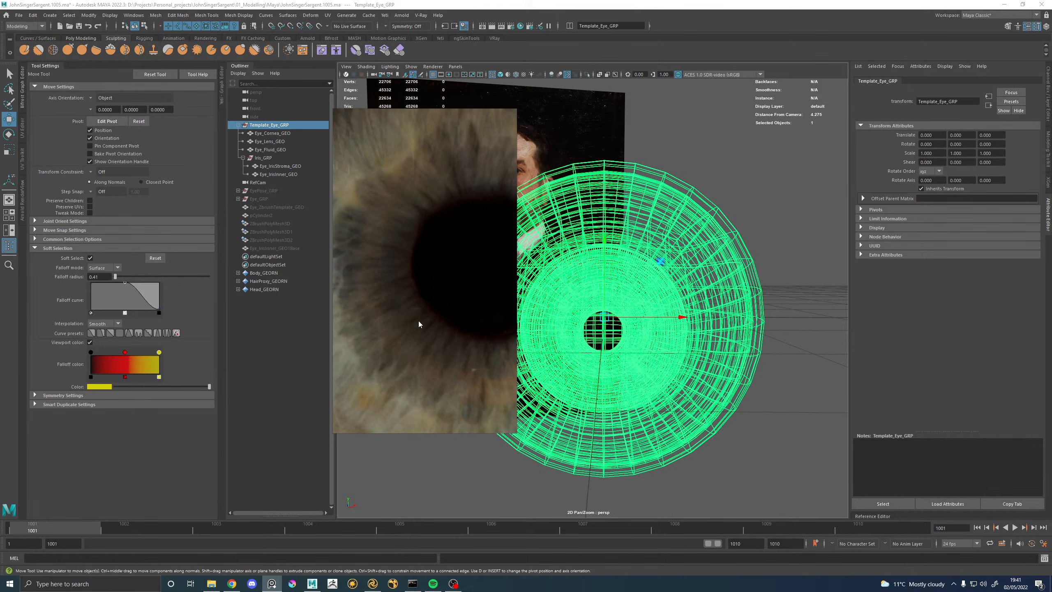
pyautogui.moveTo(464, 285); pyautogui.dragTo(0, 340, button='right')
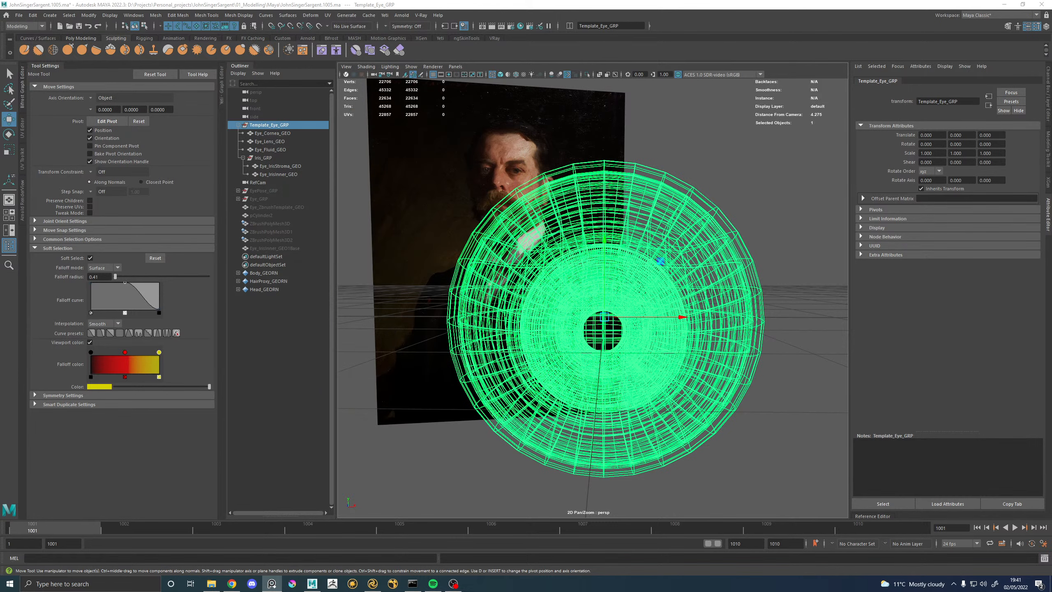
# Deselect the eye template and inspect its iris geometry from the side and front against the reference photo.
pyautogui.keyDown('alt'); pyautogui.moveTo(622, 333); pyautogui.dragTo(746, 291); pyautogui.keyUp('alt')
pyautogui.click(782, 209)
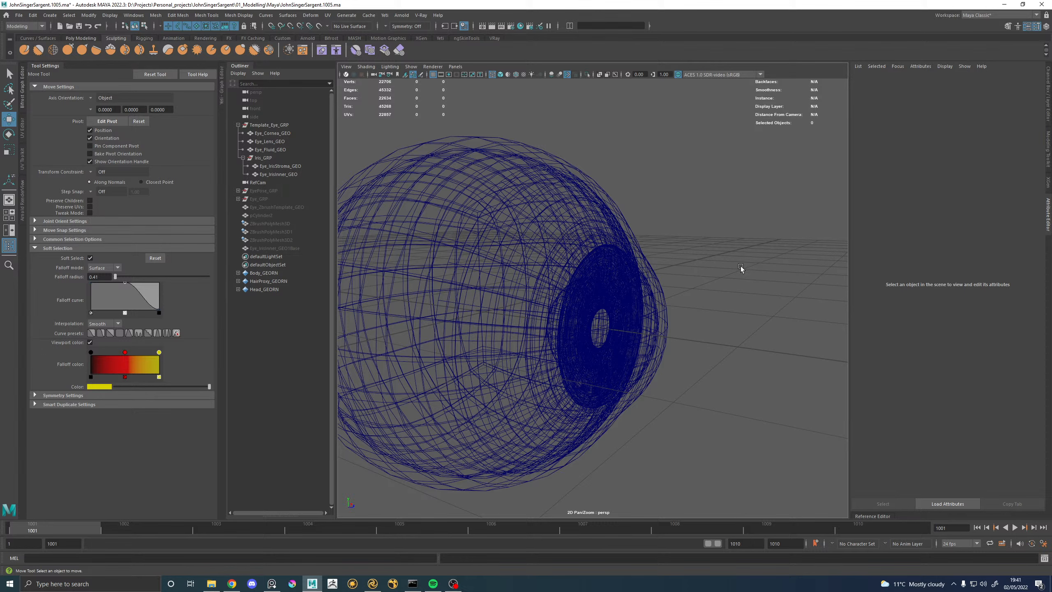
pyautogui.keyDown('alt'); pyautogui.moveTo(684, 332); pyautogui.dragTo(711, 321); pyautogui.keyUp('alt')
pyautogui.keyDown('alt'); pyautogui.moveTo(711, 321); pyautogui.dragTo(741, 384, button='right'); pyautogui.keyUp('alt')
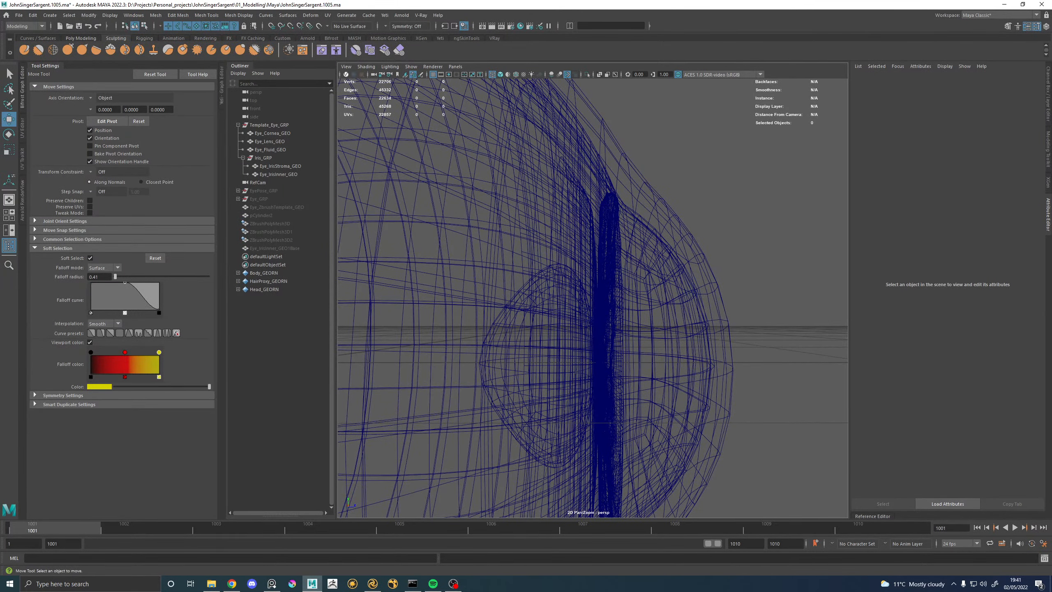
pyautogui.moveTo(0, 314); pyautogui.dragTo(178, 291, button='right')
pyautogui.keyDown('alt'); pyautogui.moveTo(748, 338); pyautogui.dragTo(660, 340); pyautogui.keyUp('alt')
pyautogui.scroll(-5, 674, 325)
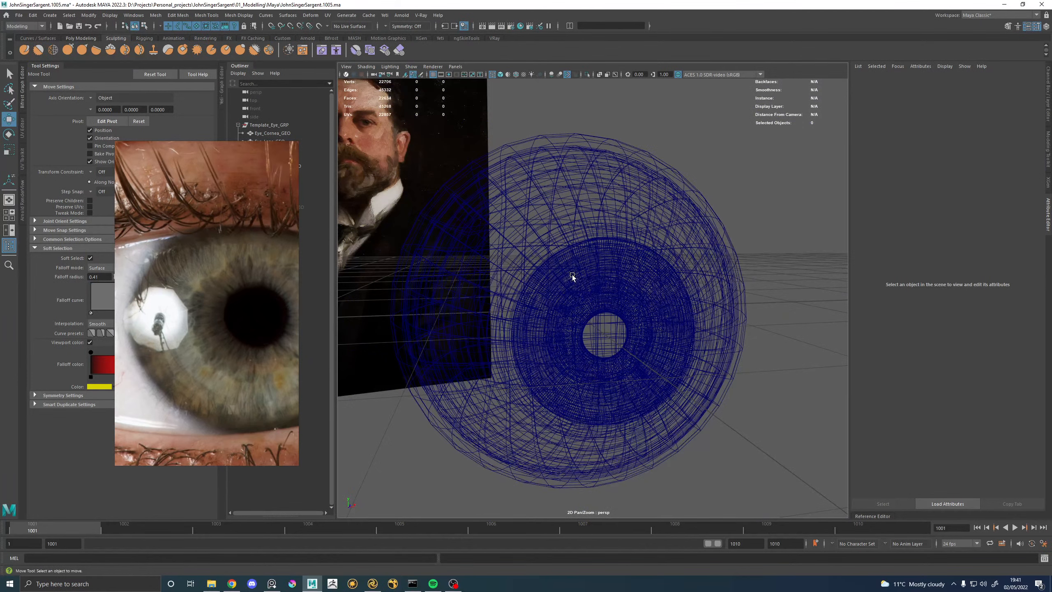
# Hide Eye_IrisStroma_GEO together with the cornea, lens and fluid meshes of the template eye.
pyautogui.click(572, 276)
pyautogui.press('h')
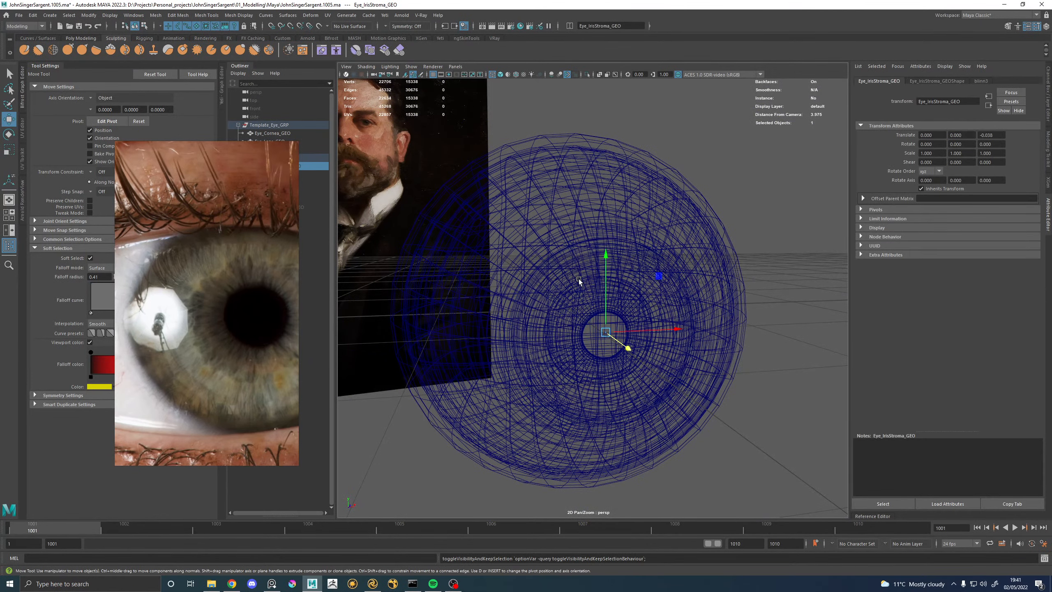
pyautogui.click(591, 207)
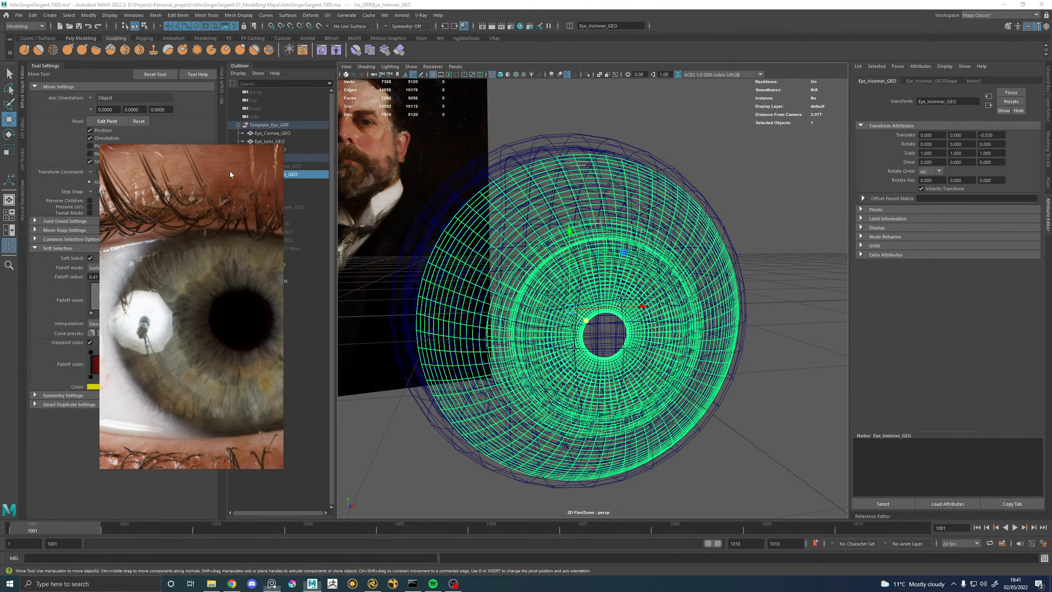
pyautogui.click(291, 150)
pyautogui.keyDown('shift'); pyautogui.click(272, 133); pyautogui.keyUp('shift')
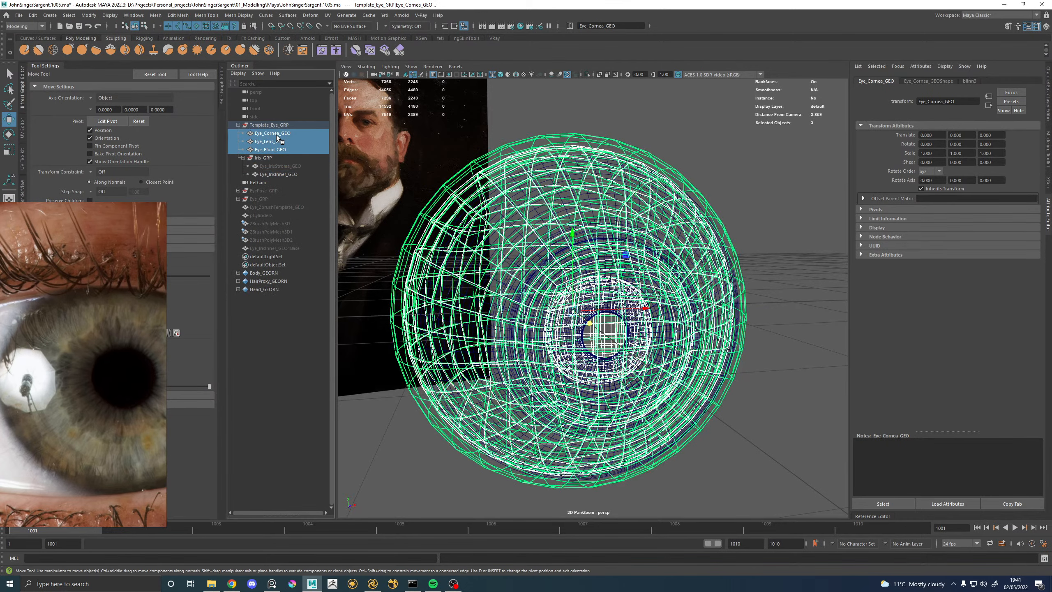
pyautogui.press('h')
# Duplicate the inner iris mesh and rename the copy to Eye_IrisFiberBase_GEO.
pyautogui.click(646, 301)
pyautogui.hotkey('ctrl', 'd')
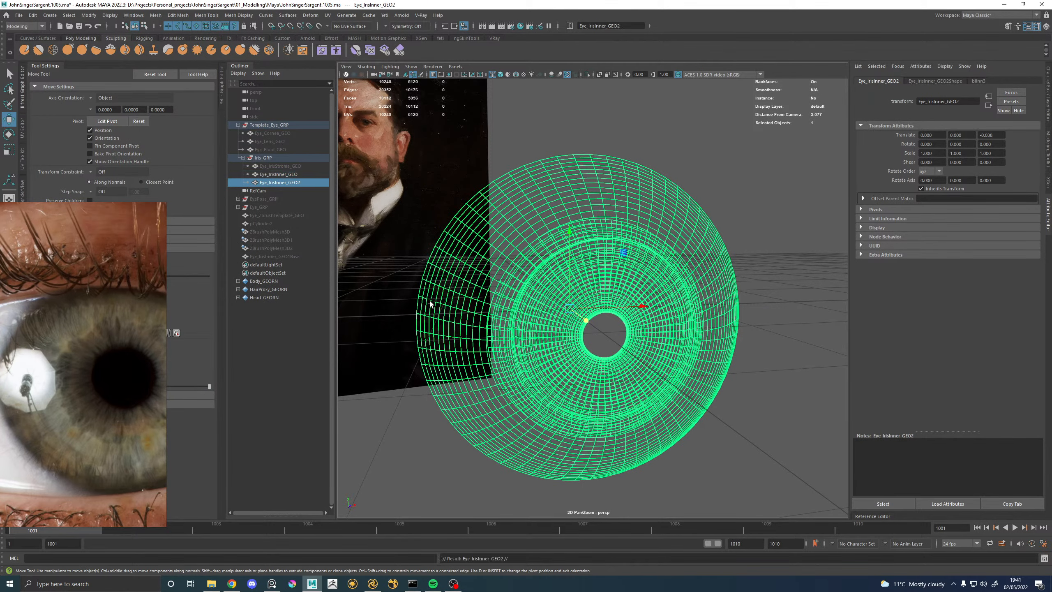
pyautogui.doubleClick(280, 183)
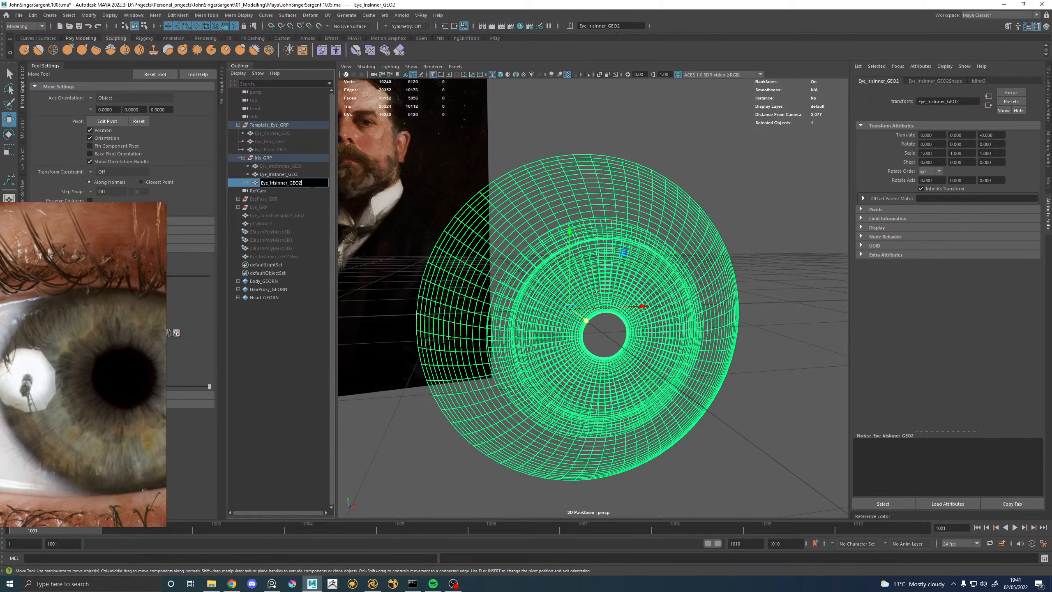
pyautogui.press('BackSpace')
pyautogui.press('BackSpace')
pyautogui.press('BackSpace')
pyautogui.press('BackSpace')
pyautogui.press('BackSpace')
pyautogui.write('FiberBase')
pyautogui.press('Return')
# Show the meshes shaded and select the face loops around the pupil rim of Eye_IrisFiberBase_GEO.
pyautogui.keyDown('alt'); pyautogui.moveTo(543, 198); pyautogui.dragTo(608, 214); pyautogui.keyUp('alt')
pyautogui.press('5')
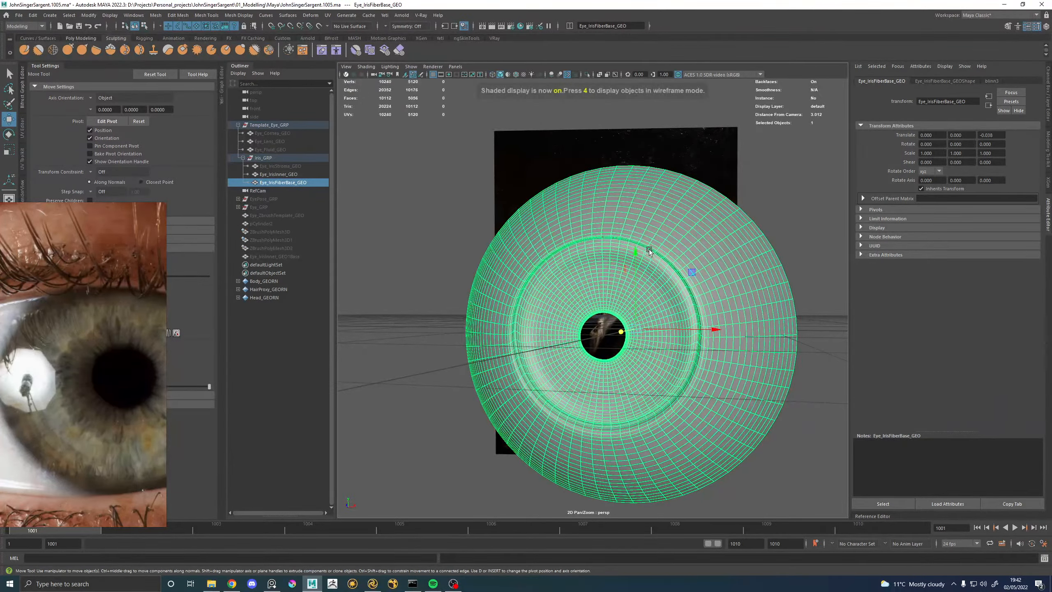
pyautogui.keyDown('alt'); pyautogui.moveTo(650, 249); pyautogui.dragTo(690, 410, button='right'); pyautogui.keyUp('alt')
pyautogui.keyDown('alt'); pyautogui.moveTo(690, 411); pyautogui.dragTo(588, 384); pyautogui.keyUp('alt')
pyautogui.keyDown('alt'); pyautogui.moveTo(497, 388); pyautogui.dragTo(577, 313, button='middle'); pyautogui.keyUp('alt')
pyautogui.keyDown('alt'); pyautogui.moveTo(577, 313); pyautogui.dragTo(654, 262, button='right'); pyautogui.keyUp('alt')
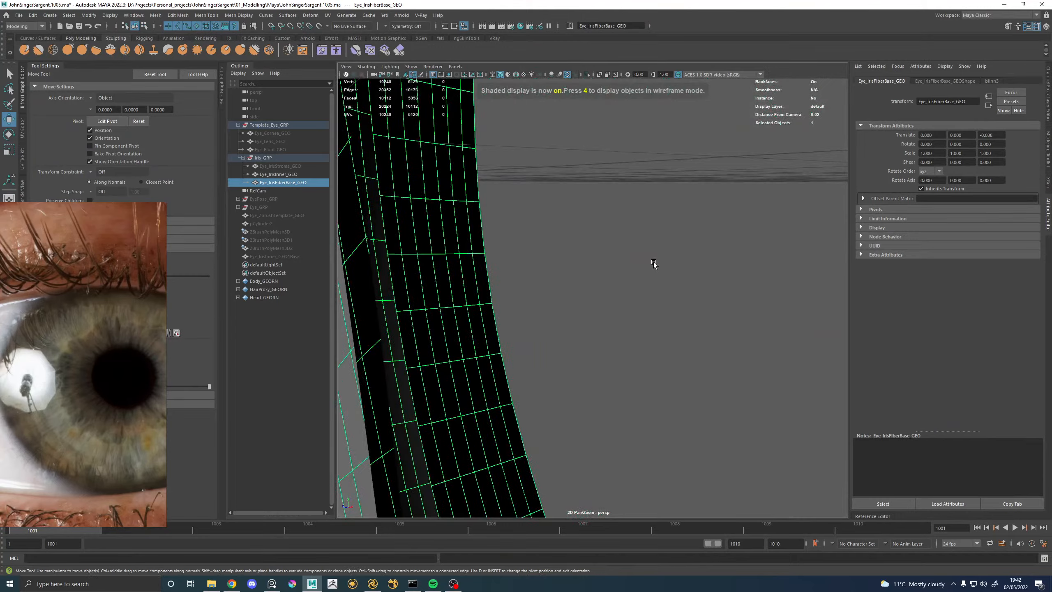
pyautogui.keyDown('alt'); pyautogui.moveTo(654, 261); pyautogui.dragTo(591, 301); pyautogui.keyUp('alt')
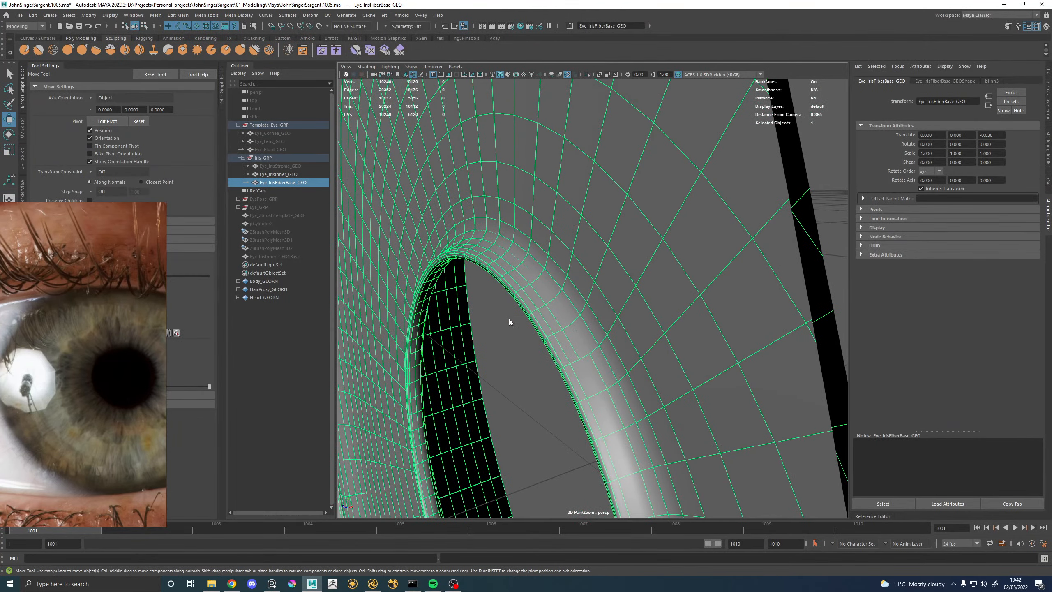
pyautogui.moveTo(509, 319); pyautogui.dragTo(513, 345, button='right')
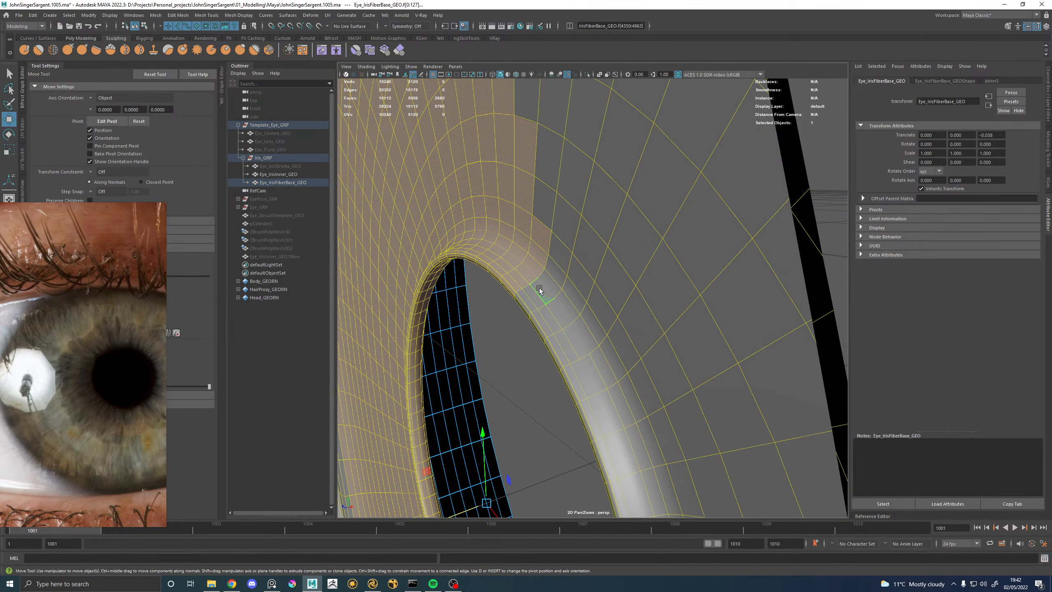
pyautogui.click(540, 288)
pyautogui.keyDown('shift'); pyautogui.doubleClick(554, 309); pyautogui.keyUp('shift')
pyautogui.press('q')
pyautogui.keyDown('shift'); pyautogui.click(537, 296); pyautogui.keyUp('shift')
pyautogui.keyDown('shift'); pyautogui.doubleClick(546, 311); pyautogui.keyUp('shift')
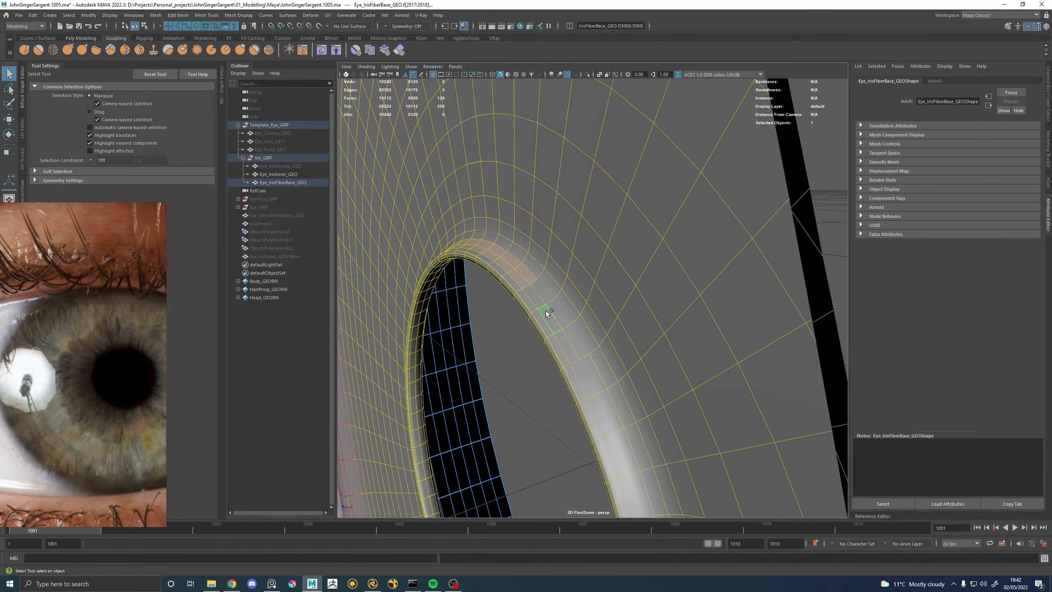
pyautogui.keyDown('shift'); pyautogui.click(538, 318); pyautogui.keyUp('shift')
# Try to delete the selected iris geometry and undo the deletion.
pyautogui.scroll(-10, 653, 306)
pyautogui.press('F8')
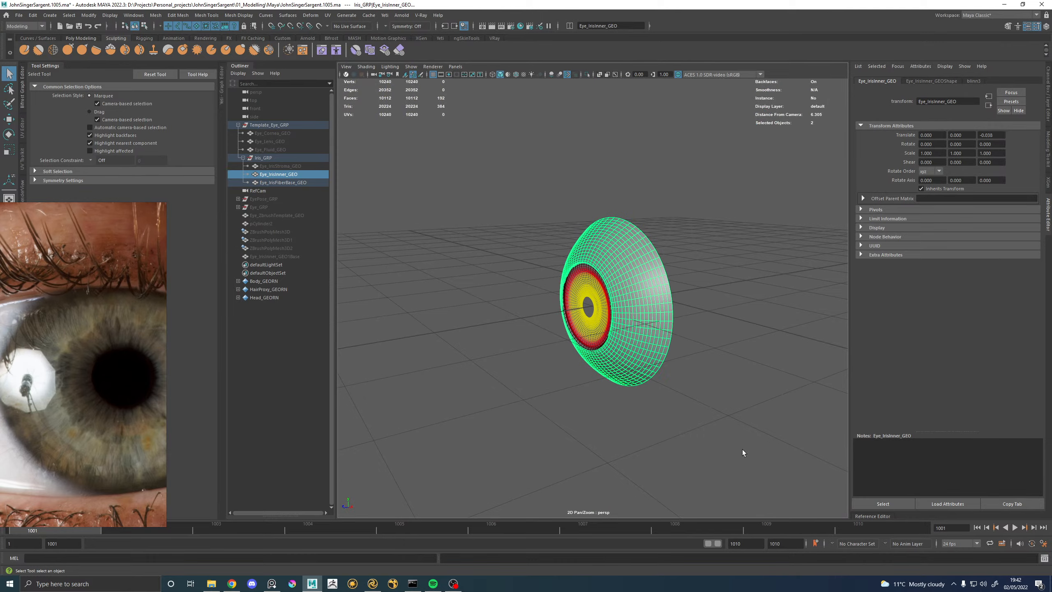
pyautogui.press('Delete')
pyautogui.scroll(10, 597, 317)
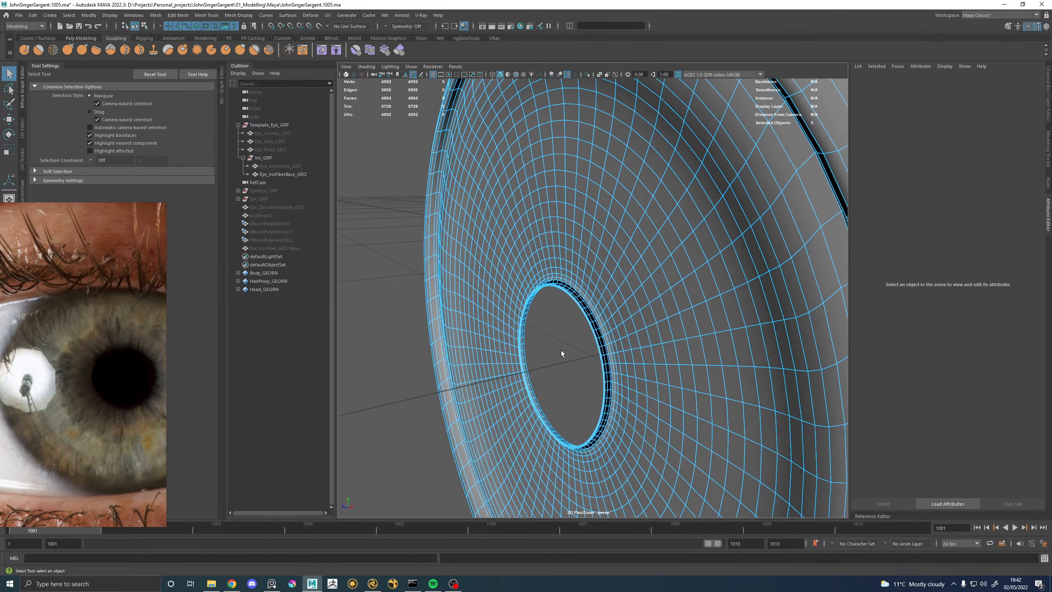
pyautogui.keyDown('alt'); pyautogui.moveTo(561, 350); pyautogui.dragTo(641, 348); pyautogui.keyUp('alt')
pyautogui.hotkey('ctrl', 'z')
pyautogui.hotkey('ctrl', 'z')
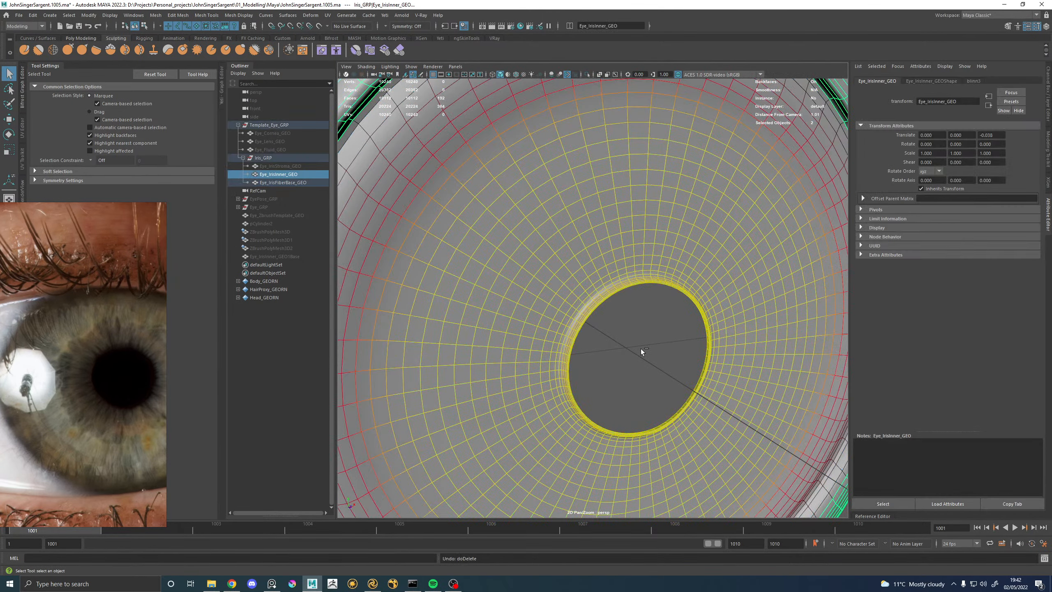
# Hide the original Eye_IrisInner_GEO so that only the fibre base copy is shown.
pyautogui.click(294, 183)
pyautogui.keyDown('alt'); pyautogui.moveTo(656, 308); pyautogui.dragTo(592, 314); pyautogui.keyUp('alt')
pyautogui.keyDown('alt'); pyautogui.moveTo(592, 314); pyautogui.dragTo(792, 339, button='right'); pyautogui.keyUp('alt')
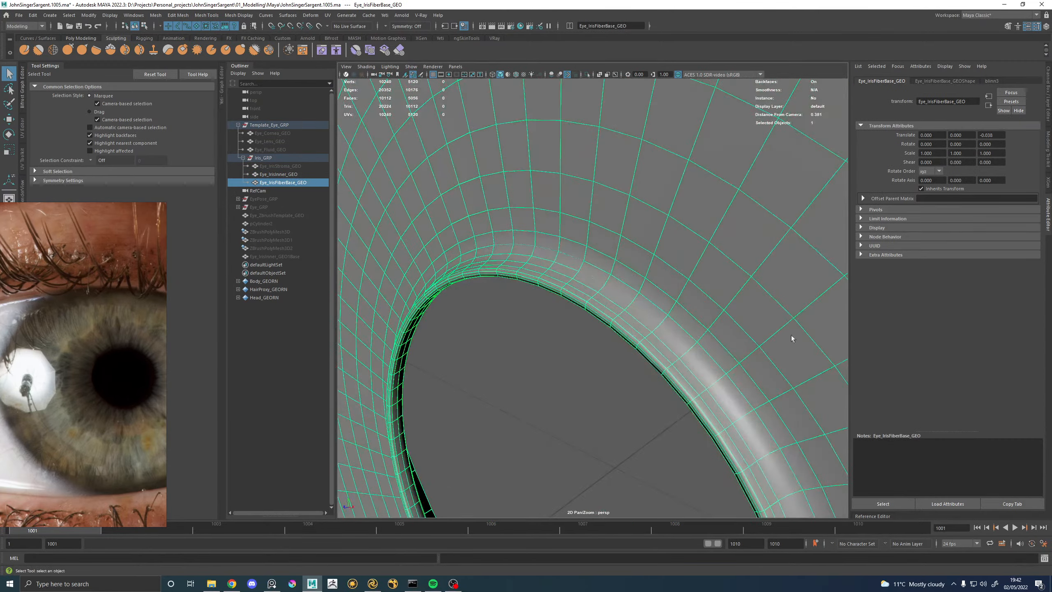
pyautogui.press('h')
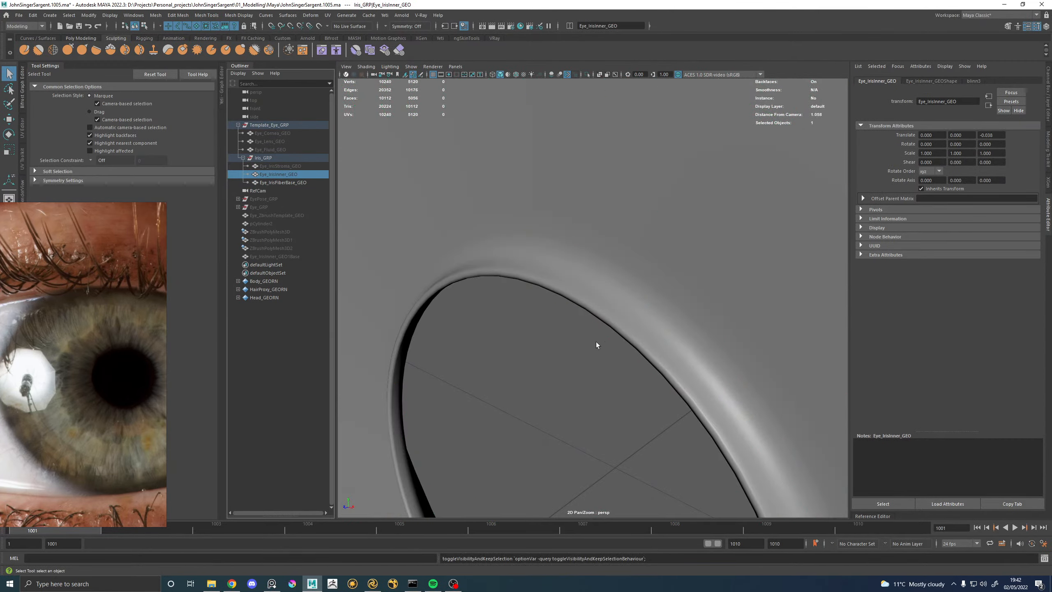
# Try to invert the pupil-rim face loop selection of Eye_IrisFiberBase_GEO with a marquee around the whole iris.
pyautogui.click(596, 343)
pyautogui.click(582, 279)
pyautogui.moveTo(576, 269); pyautogui.dragTo(574, 289, button='right')
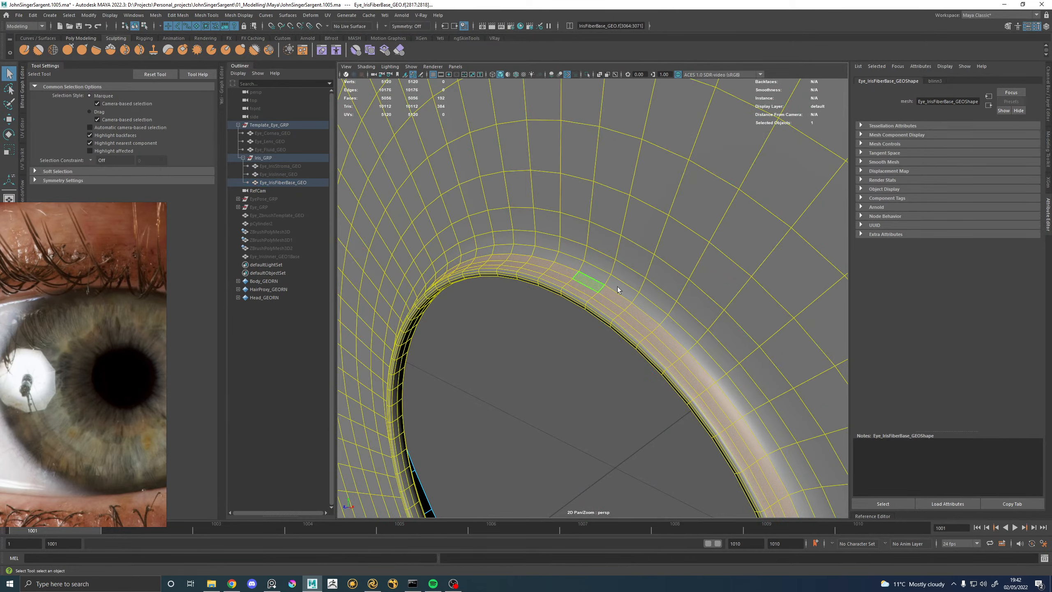
pyautogui.scroll(-10, 622, 285)
pyautogui.moveTo(477, 171); pyautogui.dragTo(727, 444)
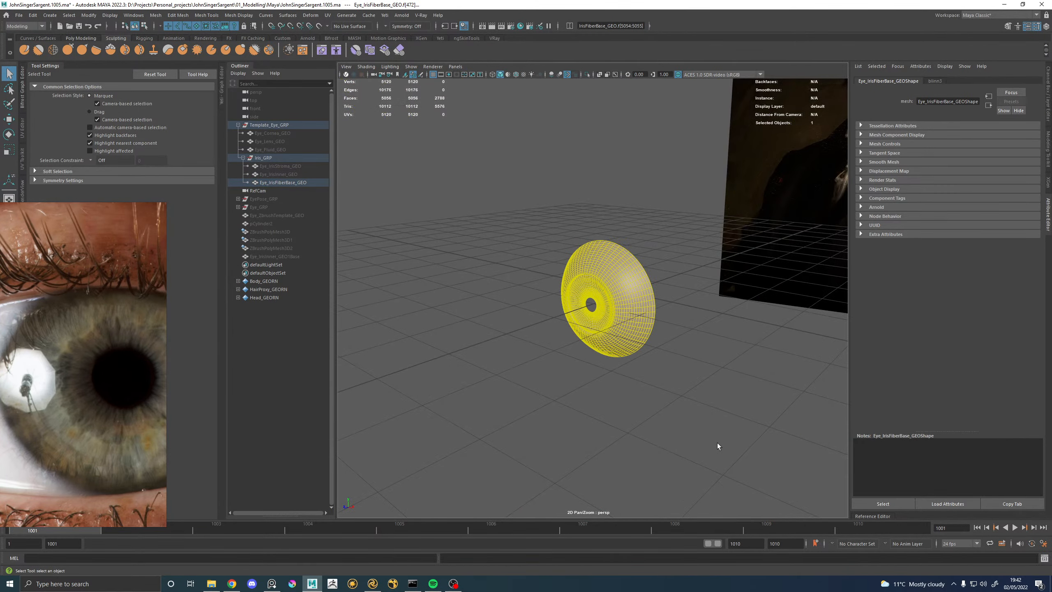
pyautogui.scroll(10, 610, 344)
pyautogui.scroll(-2, 610, 343)
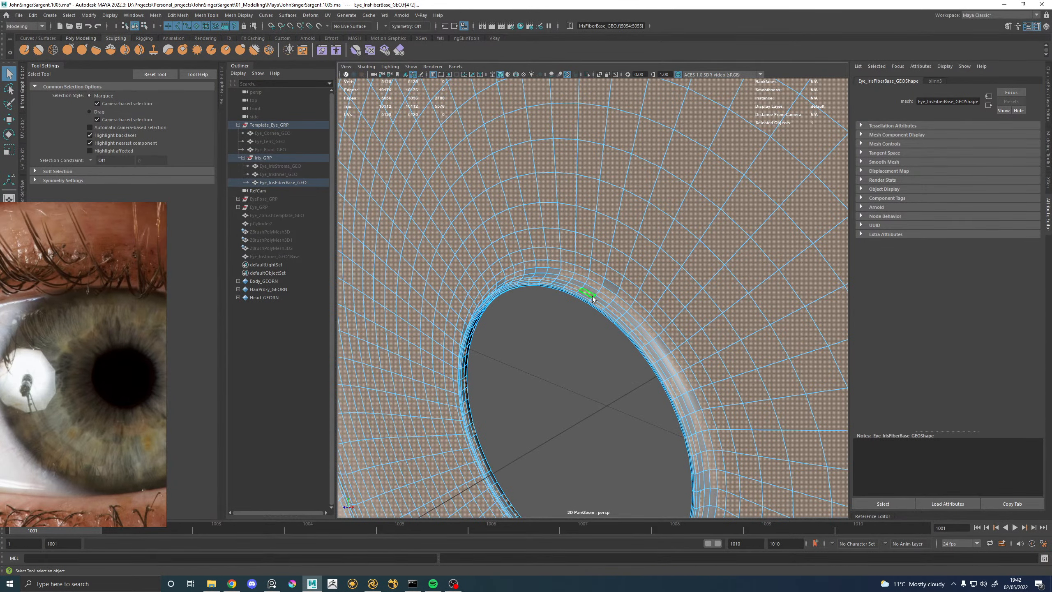
# Select the face loops around the pupil rim of Eye_IrisFiberBase_GEO and invert the selection.
pyautogui.click(603, 303)
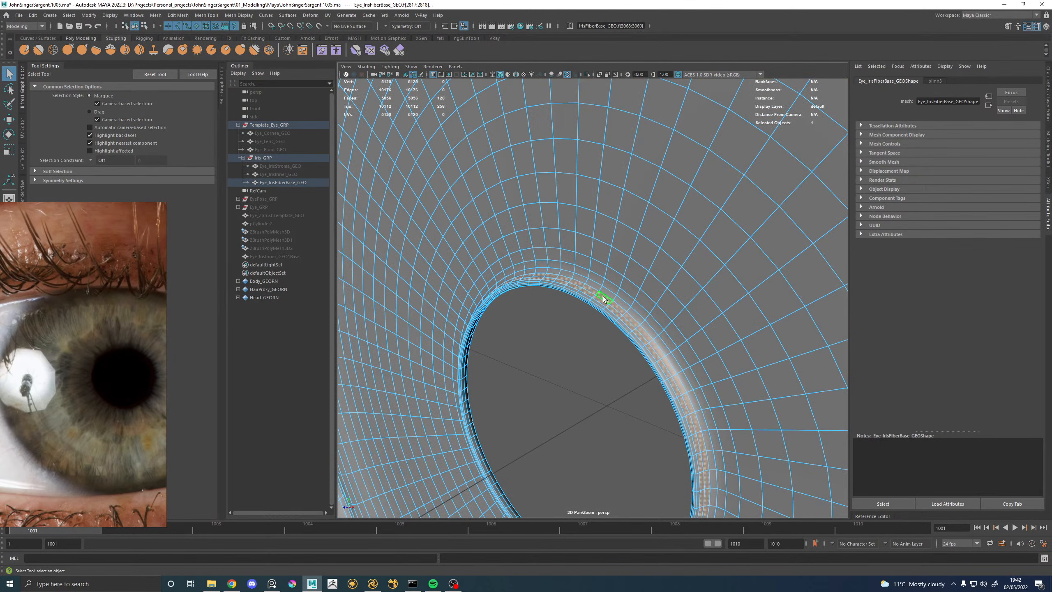
pyautogui.scroll(-2, 603, 300)
pyautogui.click(69, 15)
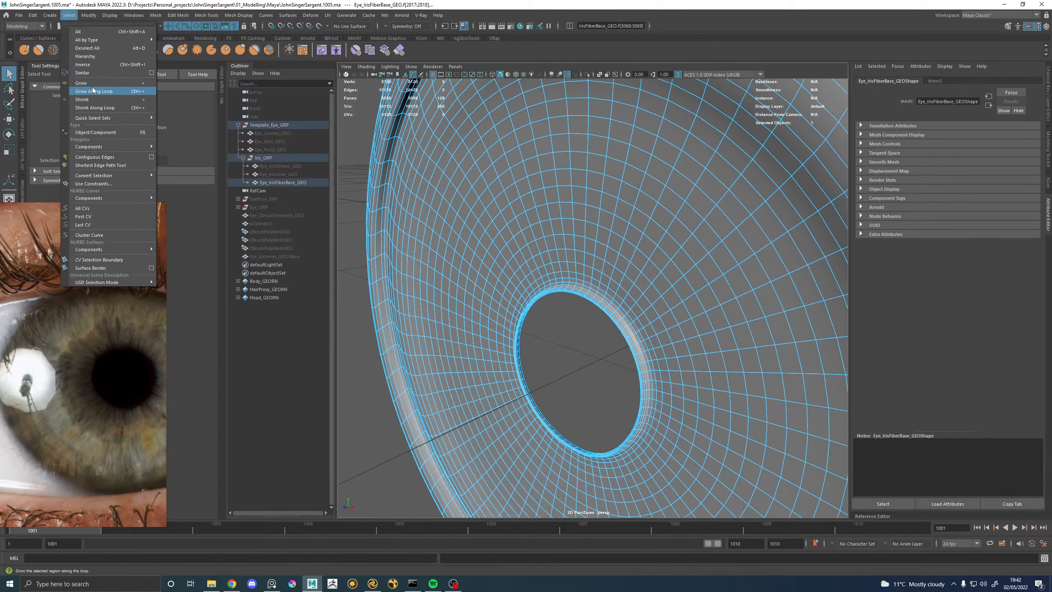
pyautogui.click(87, 68)
pyautogui.scroll(8, 704, 365)
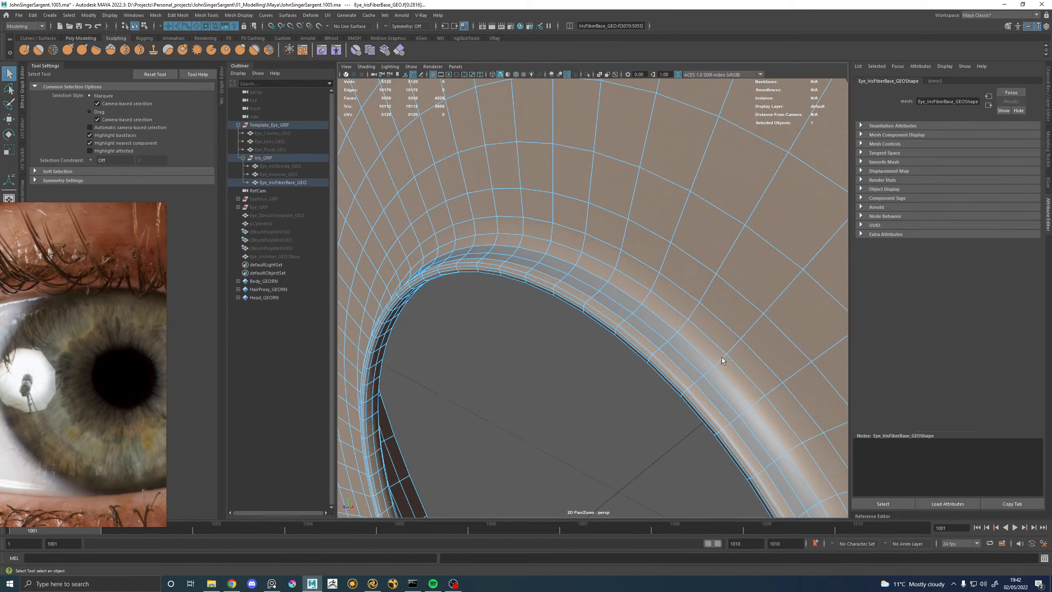
pyautogui.scroll(-3, 650, 288)
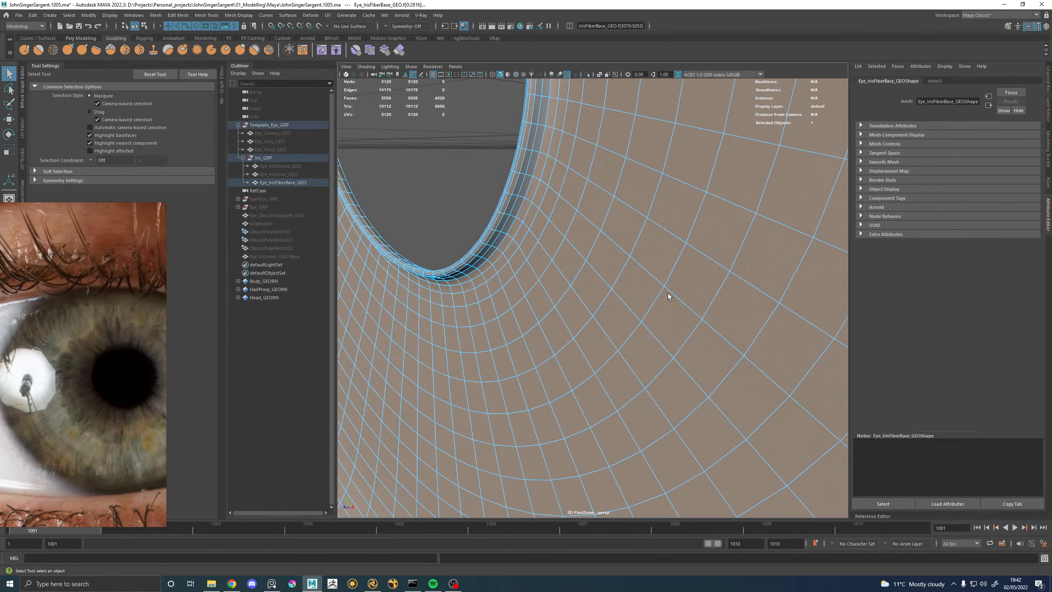
# Try to delete the inverted face selection, inspect what is left of the iris mesh and undo the deletion.
pyautogui.press('Delete')
pyautogui.keyDown('alt'); pyautogui.moveTo(661, 292); pyautogui.dragTo(601, 270, button='right'); pyautogui.keyUp('alt')
pyautogui.keyDown('alt'); pyautogui.moveTo(551, 189); pyautogui.dragTo(561, 259, button='middle'); pyautogui.keyUp('alt')
pyautogui.keyDown('alt'); pyautogui.moveTo(561, 258); pyautogui.dragTo(637, 305, button='right'); pyautogui.keyUp('alt')
pyautogui.keyDown('alt'); pyautogui.moveTo(637, 304); pyautogui.dragTo(600, 284); pyautogui.keyUp('alt')
pyautogui.hotkey('ctrl', 'z')
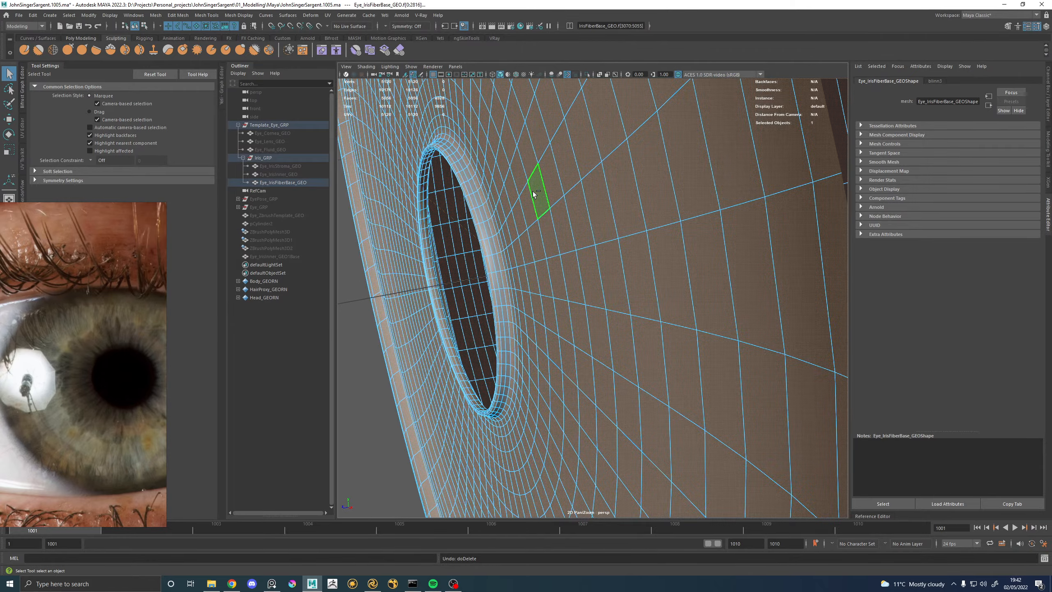
# Deselect one more face loop inside the pupil rim and delete all faces that are still selected.
pyautogui.keyDown('alt'); pyautogui.moveTo(481, 188); pyautogui.dragTo(526, 244); pyautogui.keyUp('alt')
pyautogui.keyDown('alt'); pyautogui.moveTo(626, 385); pyautogui.dragTo(577, 291, button='middle'); pyautogui.keyUp('alt')
pyautogui.scroll(5, 576, 291)
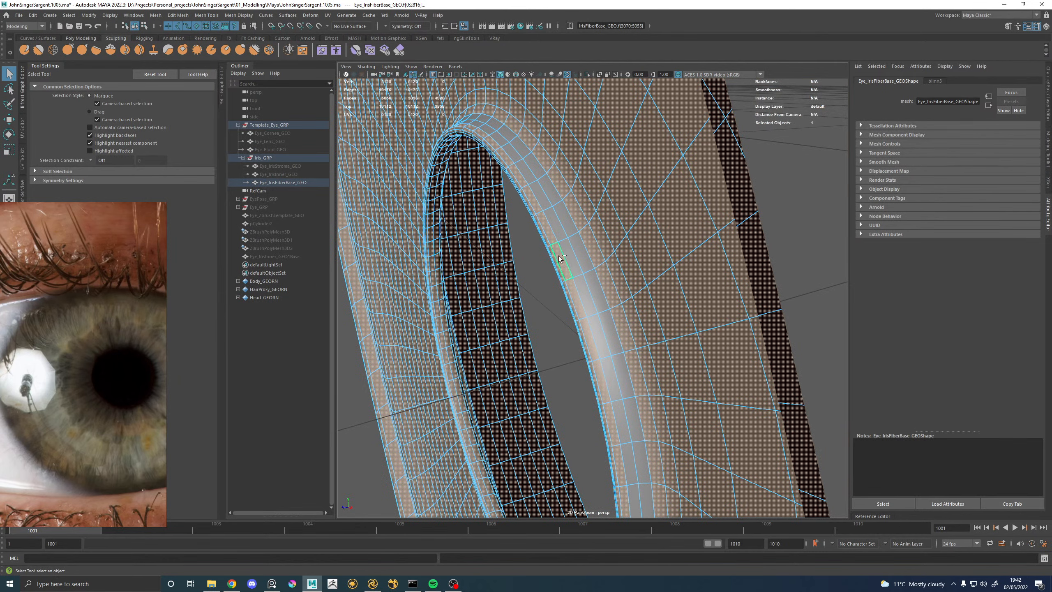
pyautogui.keyDown('ctrl'); pyautogui.doubleClick(552, 237); pyautogui.keyUp('ctrl')
pyautogui.keyDown('alt'); pyautogui.moveTo(659, 261); pyautogui.dragTo(564, 271, button='right'); pyautogui.keyUp('alt')
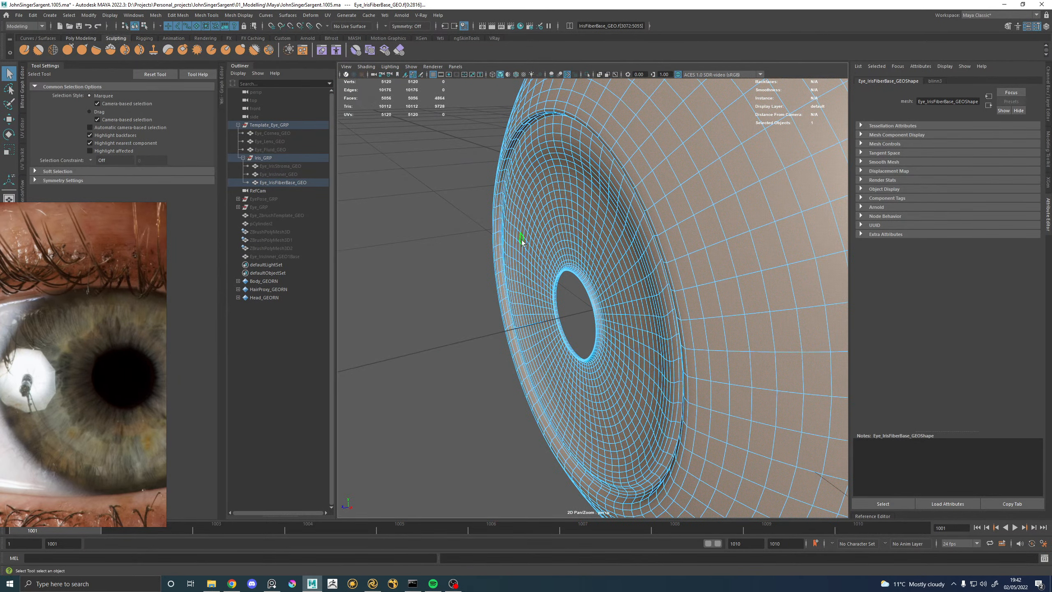
pyautogui.press('Delete')
# Return to object mode and select the remaining fibre base ring.
pyautogui.scroll(3, 611, 298)
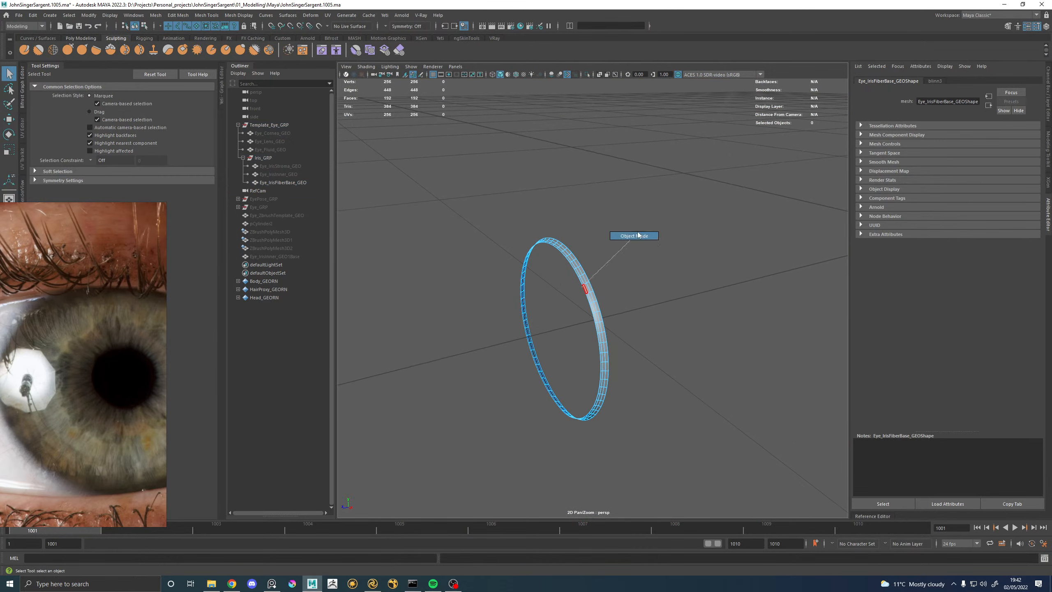
pyautogui.moveTo(630, 243); pyautogui.dragTo(634, 241, button='right')
pyautogui.click(631, 243)
pyautogui.click(578, 273)
pyautogui.keyDown('alt'); pyautogui.moveTo(557, 284); pyautogui.dragTo(594, 275); pyautogui.keyUp('alt')
# Select the faces of the fibre base ring in face mode and activate the Move tool.
pyautogui.rightClick(580, 200)
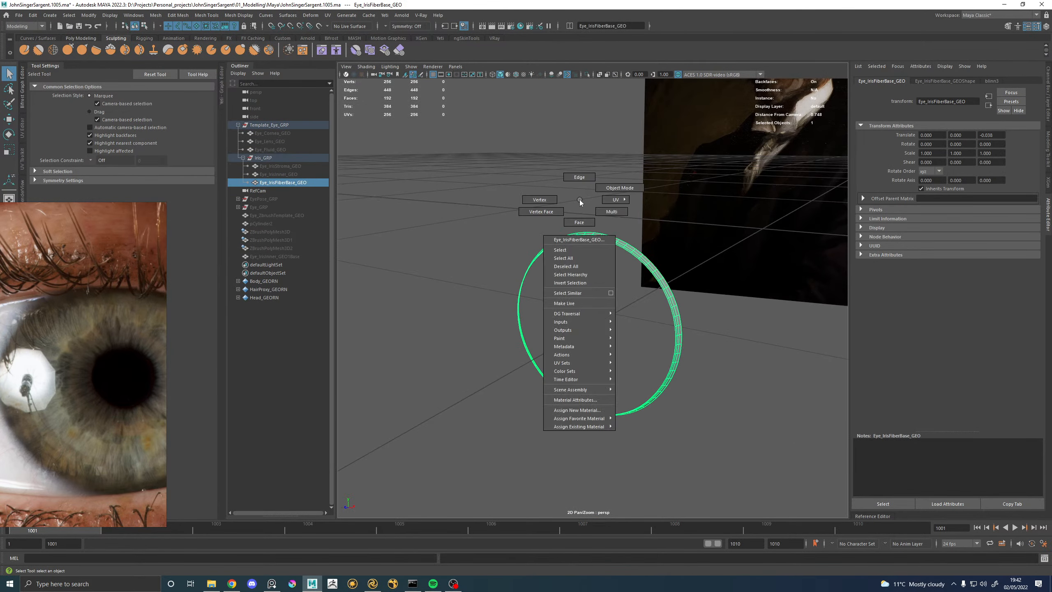
pyautogui.moveTo(579, 200); pyautogui.dragTo(579, 222, button='right')
pyautogui.doubleClick(588, 234)
pyautogui.scroll(4, 592, 231)
pyautogui.press('w')
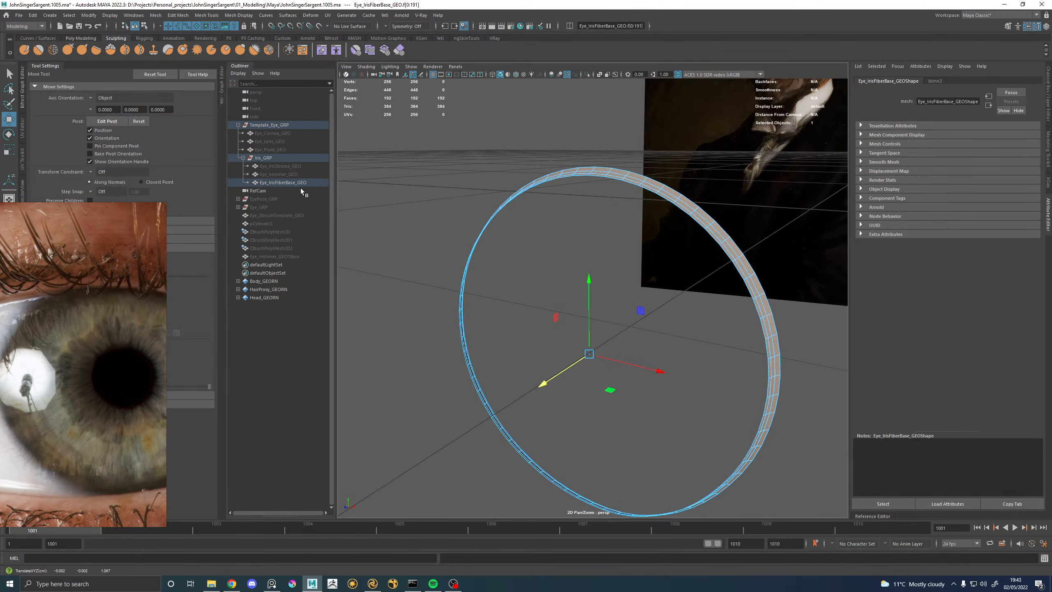
# Show Eye_IrisInner_GEO to compare it with the fibre base ring and hide it again.
pyautogui.click(289, 175)
pyautogui.press('h')
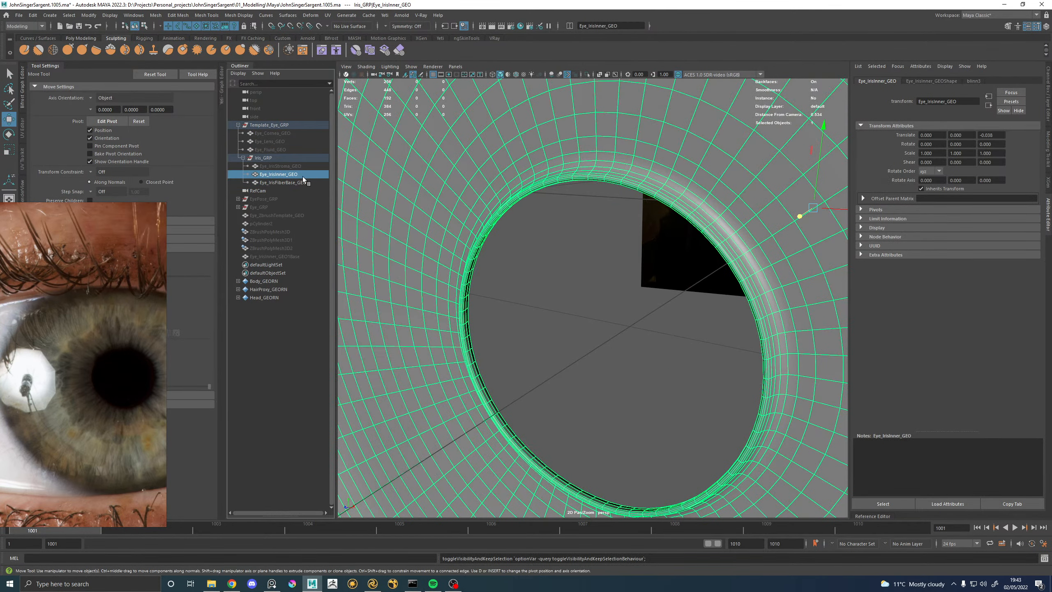
pyautogui.click(306, 183)
pyautogui.click(277, 176)
pyautogui.press('h')
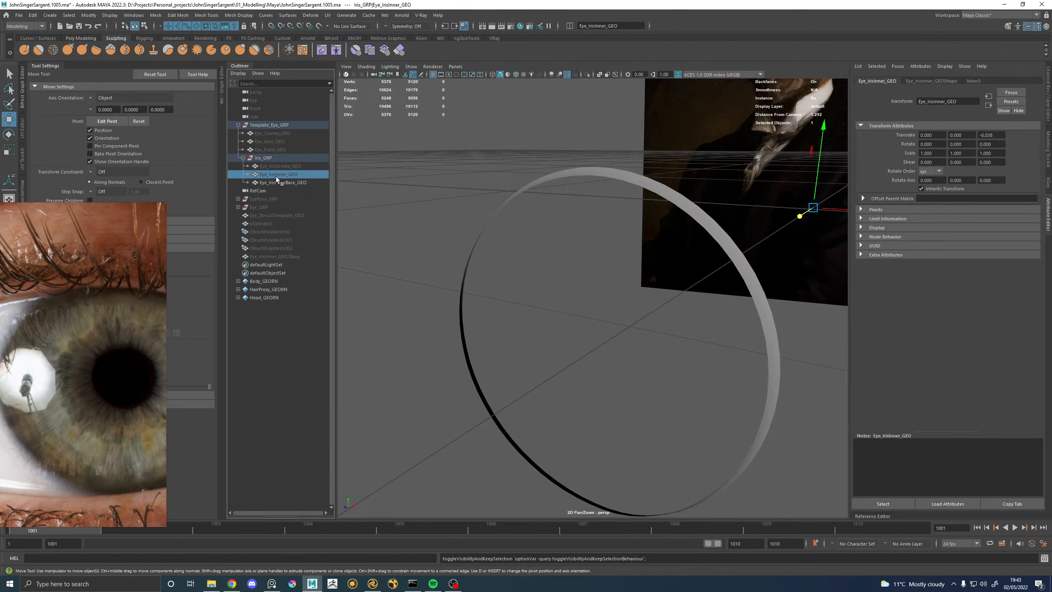
# Select the Eye_IrisFiberBase_GEO ring and save the scene as the incremented version JohnSingerSargent.1006.ma.
pyautogui.click(567, 172)
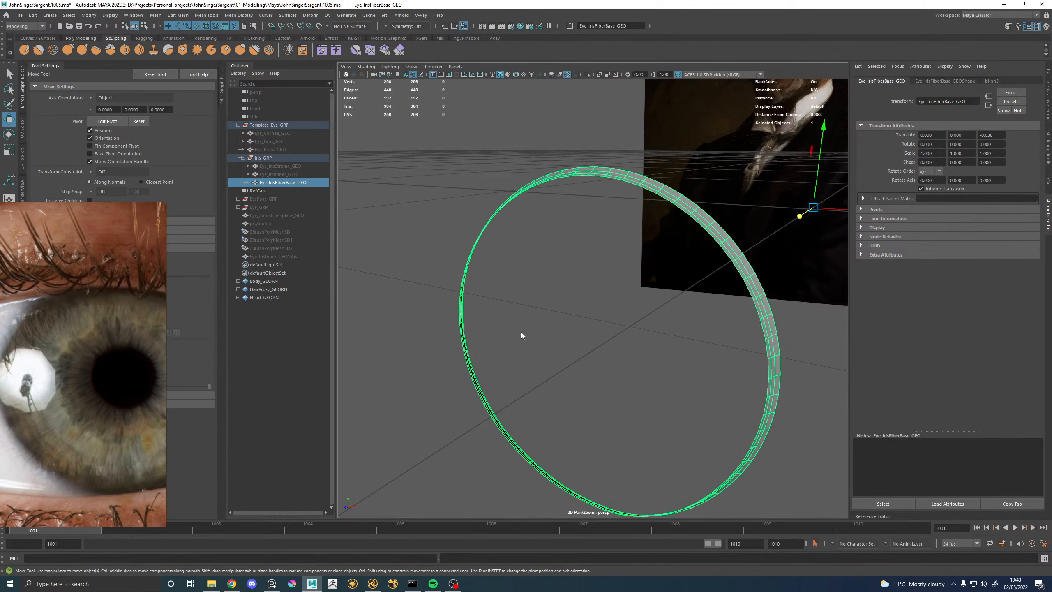
pyautogui.keyDown('alt'); pyautogui.moveTo(521, 332); pyautogui.dragTo(442, 306); pyautogui.keyUp('alt')
pyautogui.hotkey('ctrl', 'alt', 's')
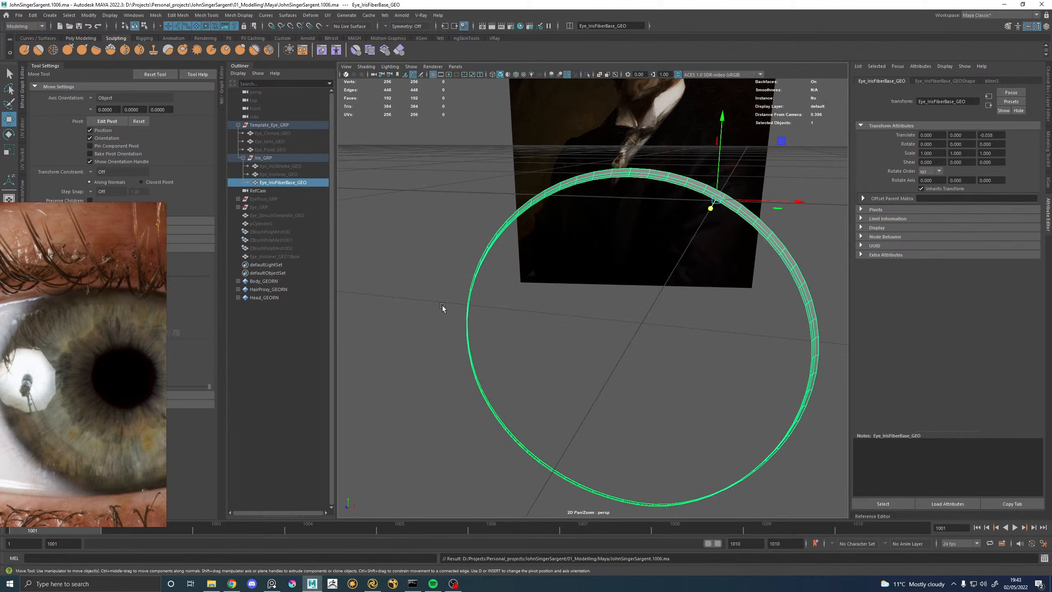
# Examine the shape of the fibre base ring from several angles.
pyautogui.keyDown('alt'); pyautogui.moveTo(534, 356); pyautogui.dragTo(470, 337, button='right'); pyautogui.keyUp('alt')
pyautogui.keyDown('alt'); pyautogui.moveTo(469, 336); pyautogui.dragTo(515, 339); pyautogui.keyUp('alt')
pyautogui.keyDown('alt'); pyautogui.moveTo(514, 338); pyautogui.dragTo(725, 377, button='right'); pyautogui.keyUp('alt')
pyautogui.keyDown('alt'); pyautogui.moveTo(627, 346); pyautogui.dragTo(374, 26); pyautogui.keyUp('alt')
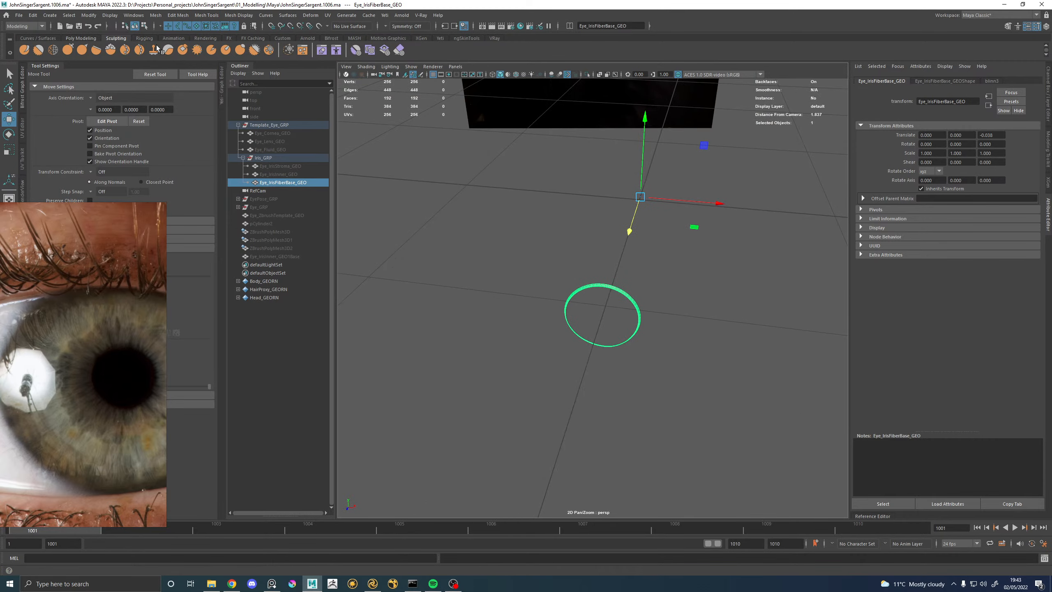
pyautogui.keyDown('alt'); pyautogui.moveTo(648, 287); pyautogui.dragTo(559, 298); pyautogui.keyUp('alt')
pyautogui.keyDown('alt'); pyautogui.moveTo(559, 299); pyautogui.dragTo(617, 314, button='right'); pyautogui.keyUp('alt')
pyautogui.keyDown('alt'); pyautogui.moveTo(617, 315); pyautogui.dragTo(576, 305); pyautogui.keyUp('alt')
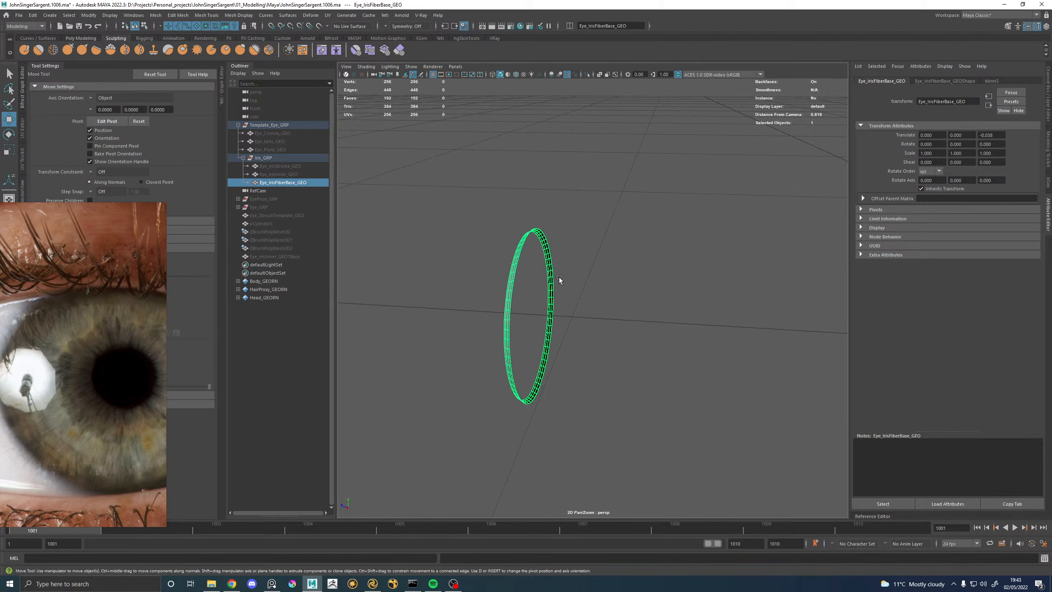
pyautogui.keyDown('alt'); pyautogui.moveTo(460, 266); pyautogui.dragTo(574, 128); pyautogui.keyUp('alt')
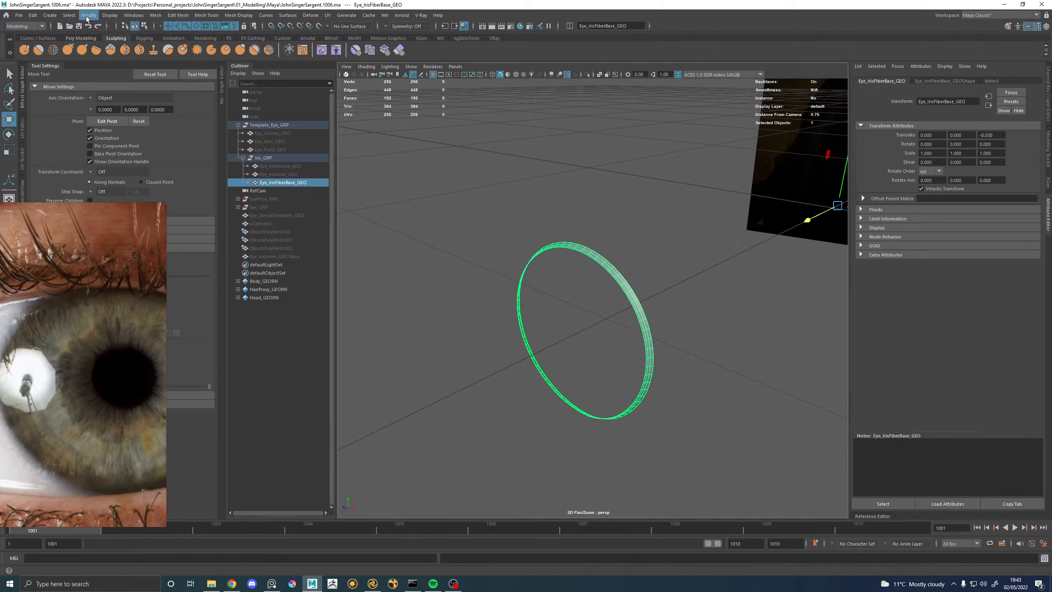
# Create a Yeti node on the Eye_IrisFiberBase_GEO mesh and move the eye reference image out of the way.
pyautogui.click(384, 15)
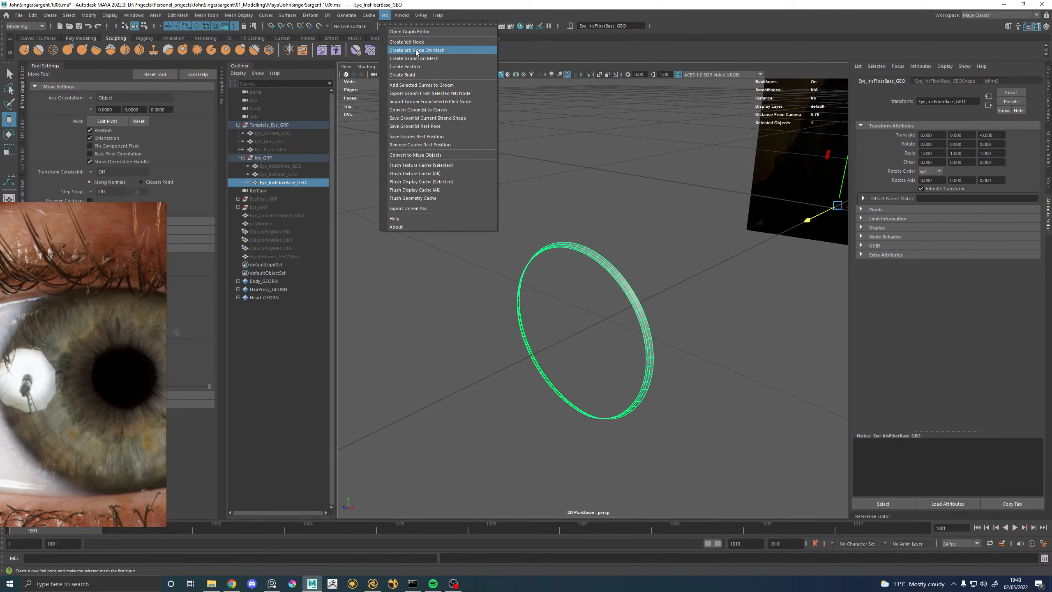
pyautogui.click(417, 50)
pyautogui.moveTo(111, 289); pyautogui.dragTo(0, 281, button='right')
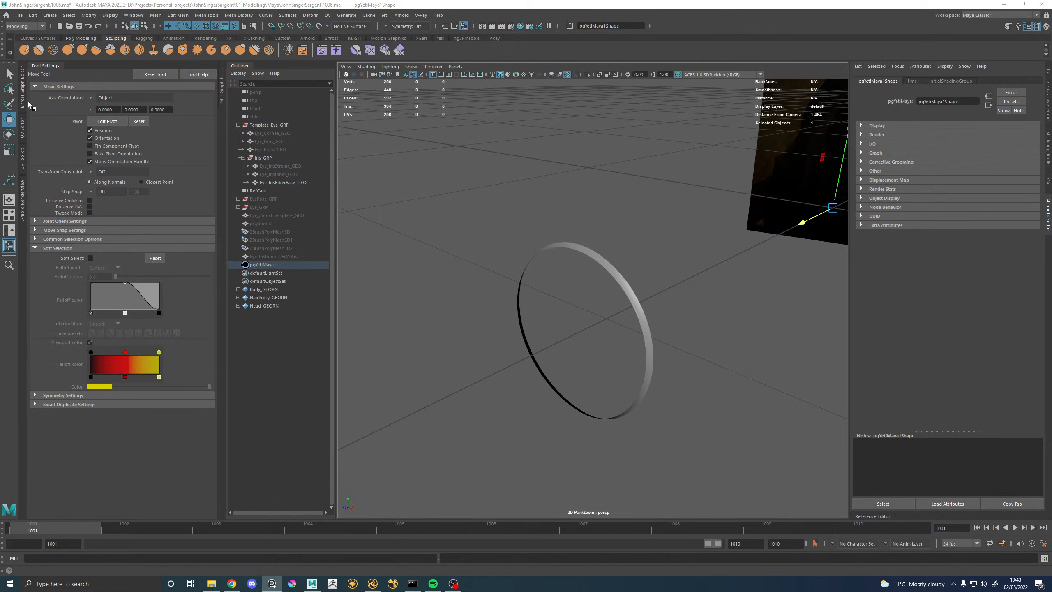
# Open the Yeti Graph Editor, collapse the tool settings and adjust the editor's width.
pyautogui.moveTo(227, 88); pyautogui.dragTo(219, 87)
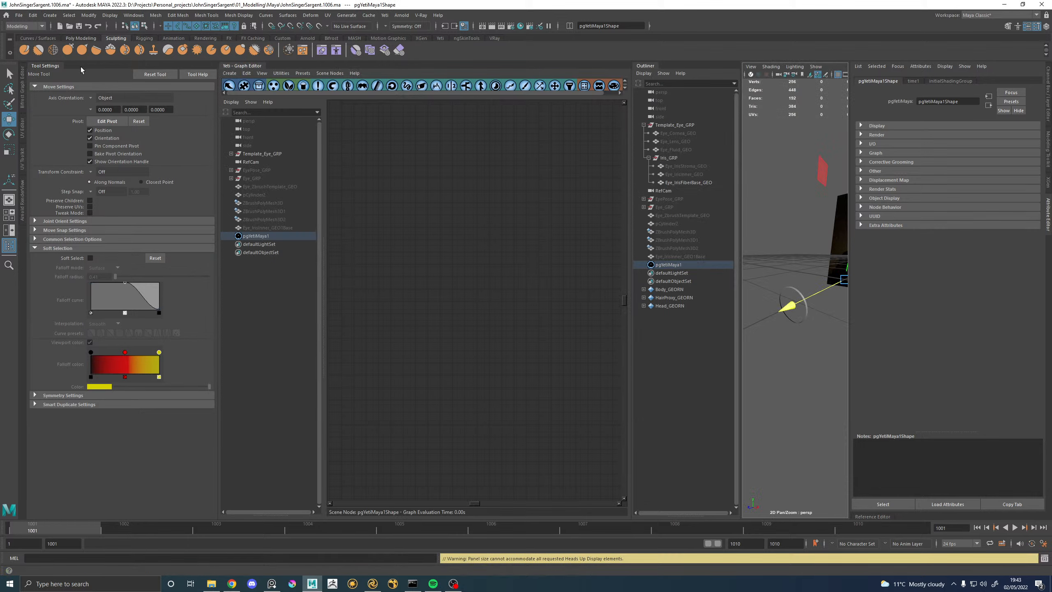
pyautogui.click(61, 66)
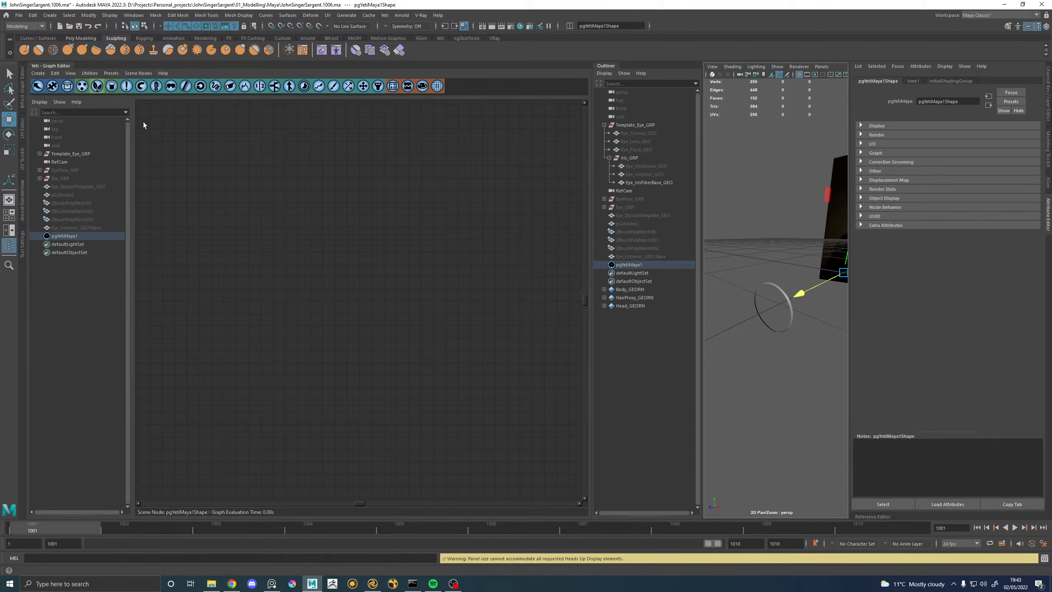
pyautogui.moveTo(591, 267); pyautogui.dragTo(363, 265)
# Add connected Import, Scatter and Grow nodes to the Yeti graph and make the Grow node the displayed one.
pyautogui.click(43, 86)
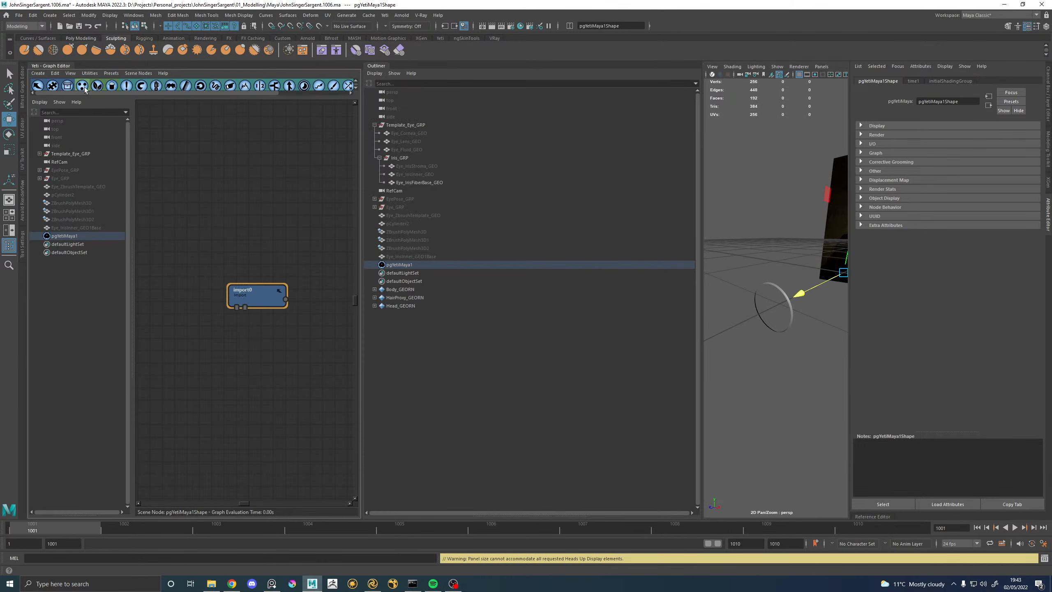
pyautogui.click(82, 85)
pyautogui.click(98, 85)
pyautogui.click(278, 319)
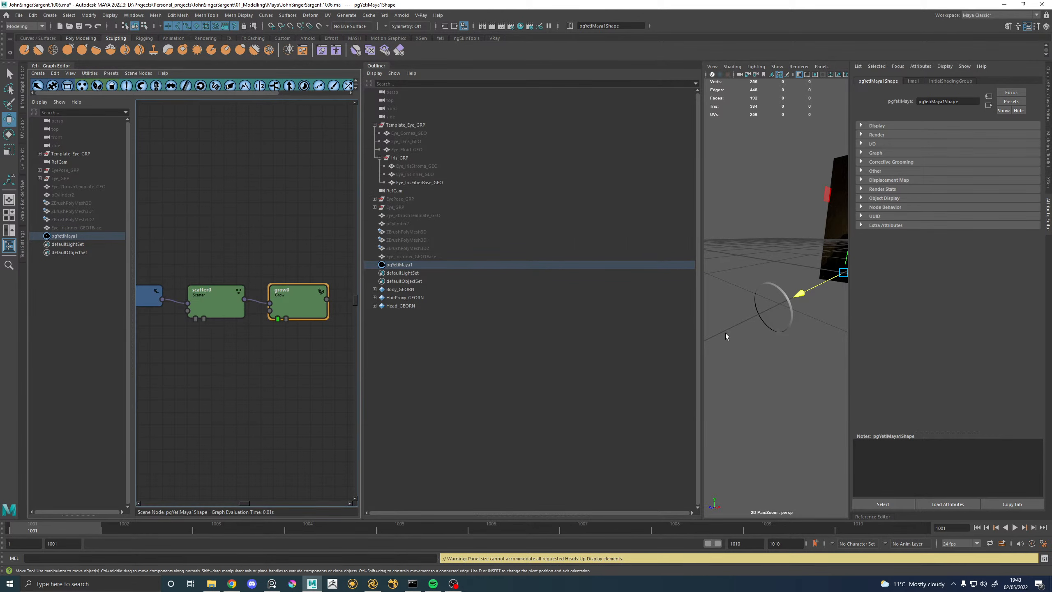
# Collapse the Outliner to enlarge the viewport and set the scatter0 node's density multiplier to 1000.
pyautogui.doubleClick(232, 304)
pyautogui.click(376, 65)
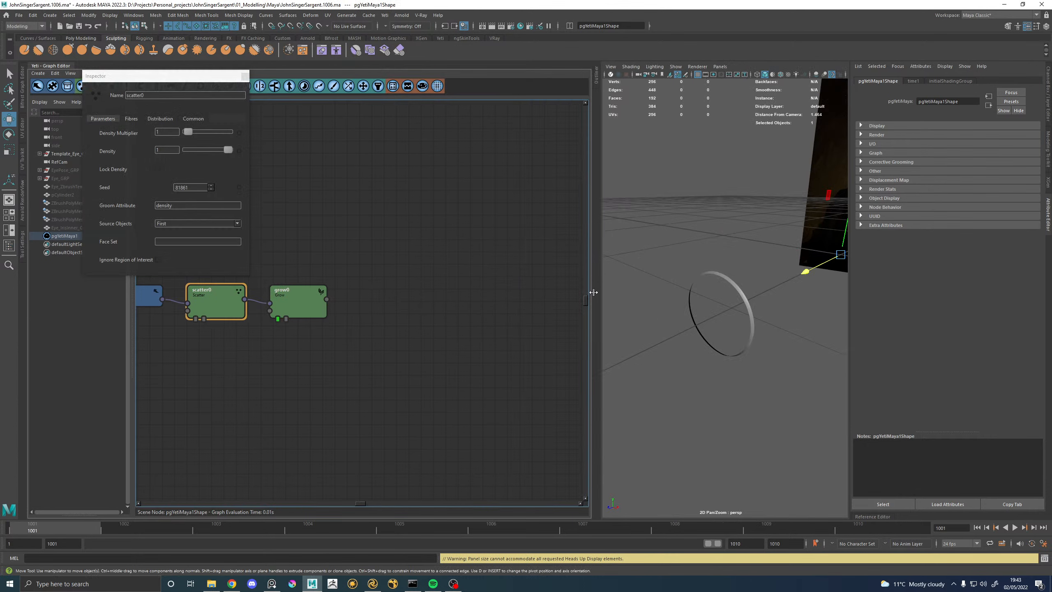
pyautogui.moveTo(593, 292); pyautogui.dragTo(401, 294)
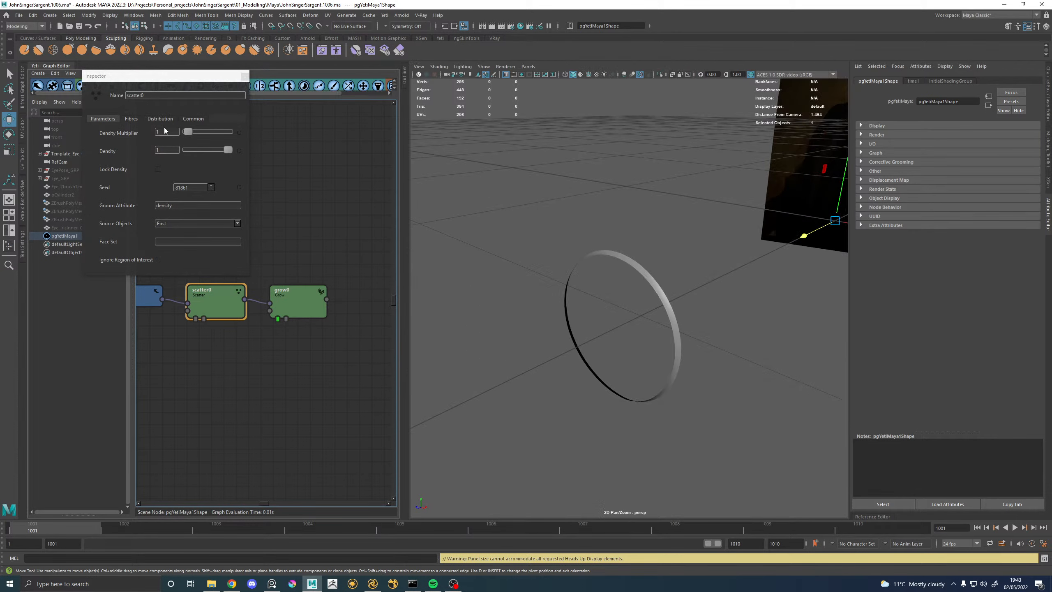
pyautogui.click(169, 132)
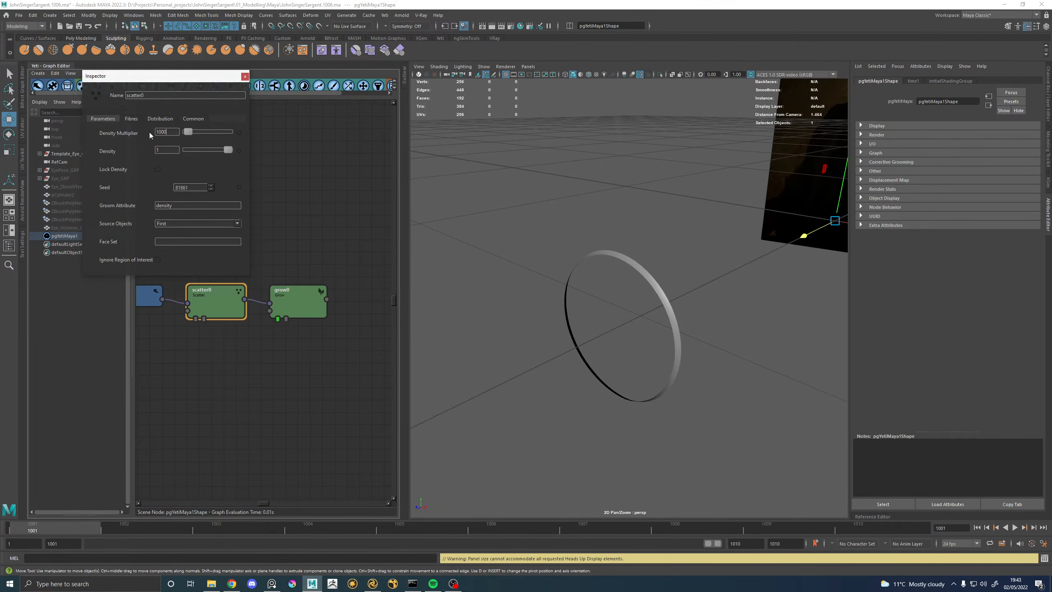
pyautogui.write('1000')
pyautogui.press('Return')
pyautogui.keyDown('alt'); pyautogui.moveTo(550, 265); pyautogui.dragTo(620, 245); pyautogui.keyUp('alt')
pyautogui.keyDown('alt'); pyautogui.moveTo(620, 245); pyautogui.dragTo(809, 342, button='right'); pyautogui.keyUp('alt')
pyautogui.keyDown('alt'); pyautogui.moveTo(809, 342); pyautogui.dragTo(671, 281); pyautogui.keyUp('alt')
pyautogui.moveTo(671, 281)
pyautogui.keyDown('alt'); pyautogui.mouseDown(button='right')
pyautogui.moveTo(705, 299)
pyautogui.moveTo(654, 292)
pyautogui.mouseUp(button='right'); pyautogui.keyUp('alt')
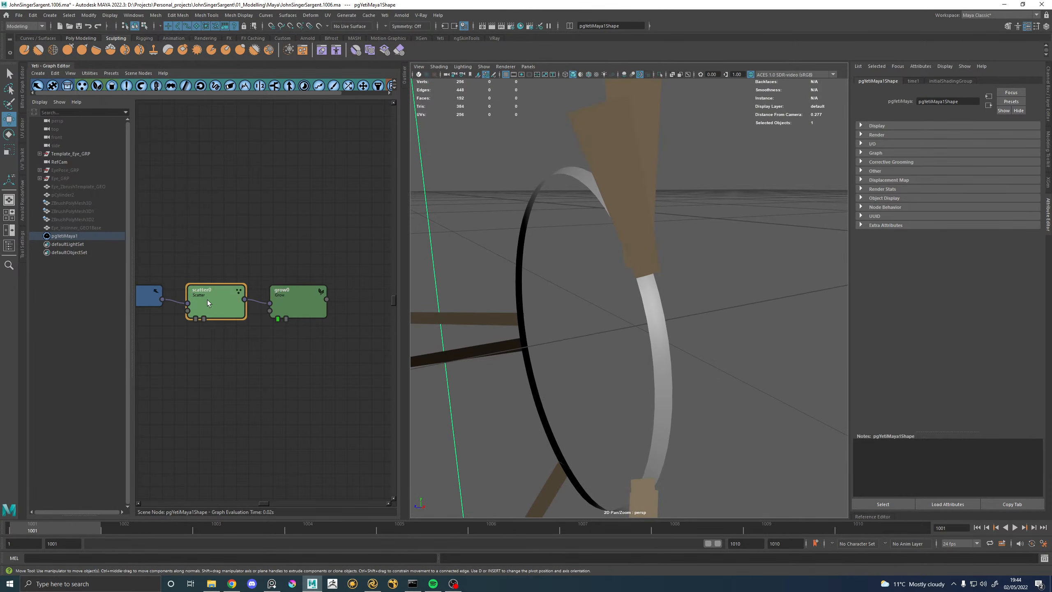
# Bypass the grow0 and scatter0 nodes, check the import node's settings and close its inspector.
pyautogui.click(288, 299)
pyautogui.click(286, 318)
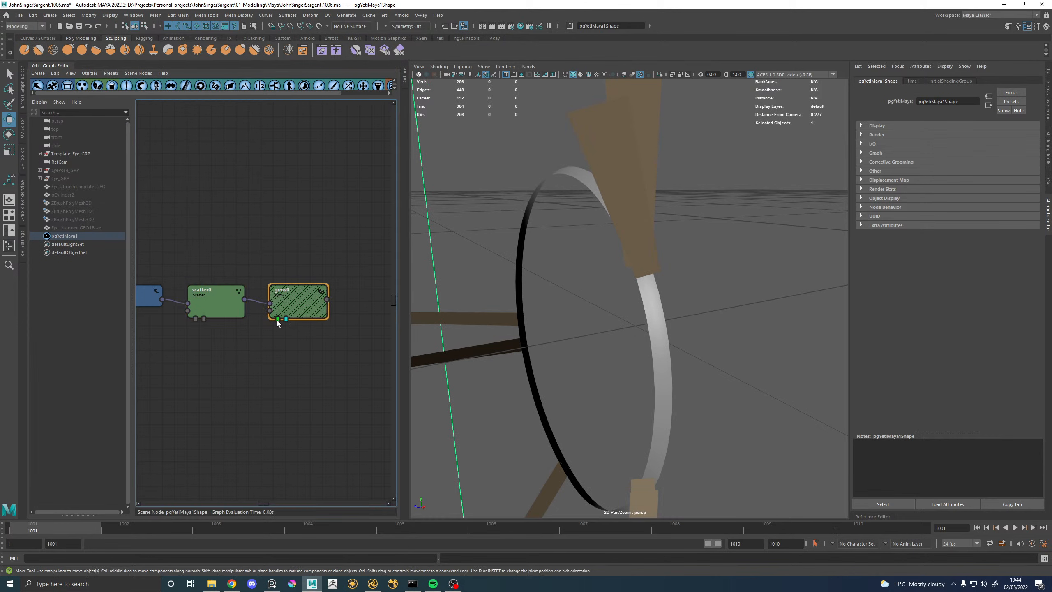
pyautogui.click(204, 318)
pyautogui.scroll(3, 560, 296)
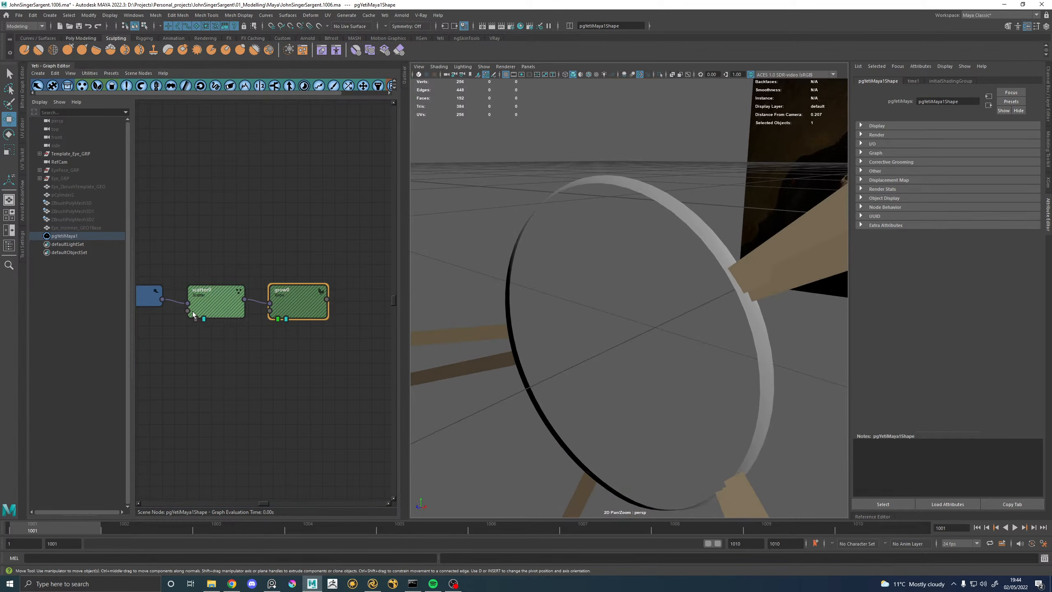
pyautogui.click(148, 296)
pyautogui.click(246, 77)
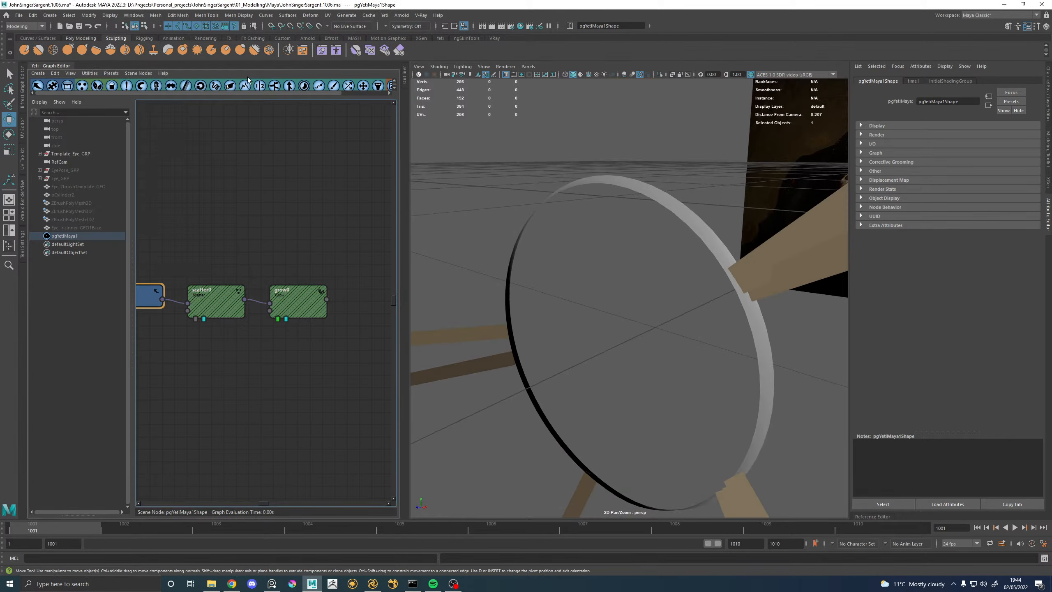
pyautogui.click(668, 205)
pyautogui.keyDown('alt'); pyautogui.moveTo(679, 216); pyautogui.dragTo(615, 221); pyautogui.keyUp('alt')
pyautogui.rightClick(584, 149)
pyautogui.moveTo(584, 149); pyautogui.dragTo(578, 137, button='right')
pyautogui.doubleClick(589, 139)
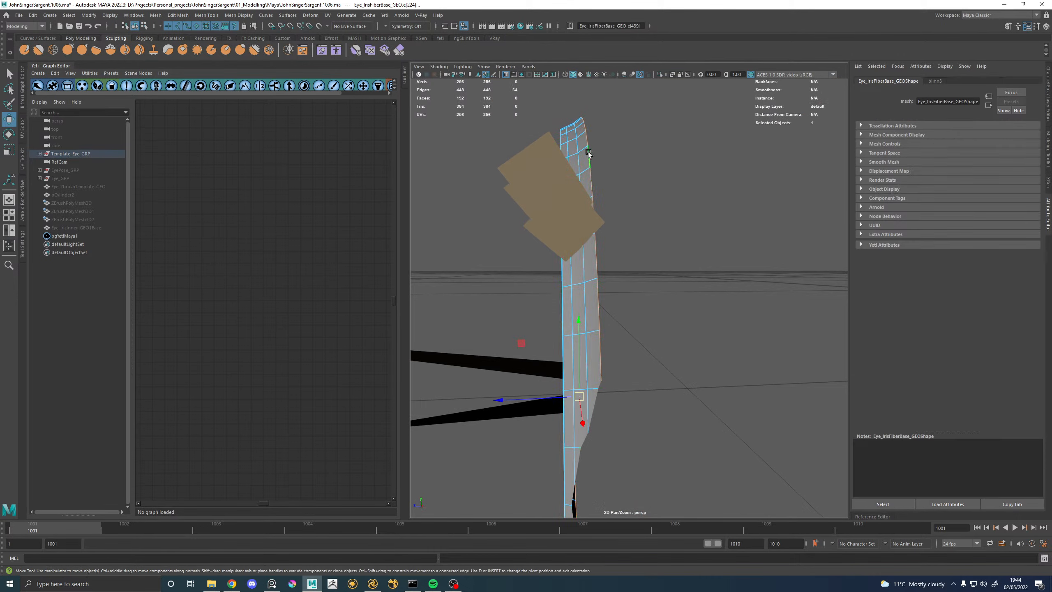
pyautogui.keyDown('alt'); pyautogui.moveTo(589, 140); pyautogui.dragTo(582, 239); pyautogui.keyUp('alt')
pyautogui.keyDown('shift'); pyautogui.rightClick(603, 231); pyautogui.keyUp('shift')
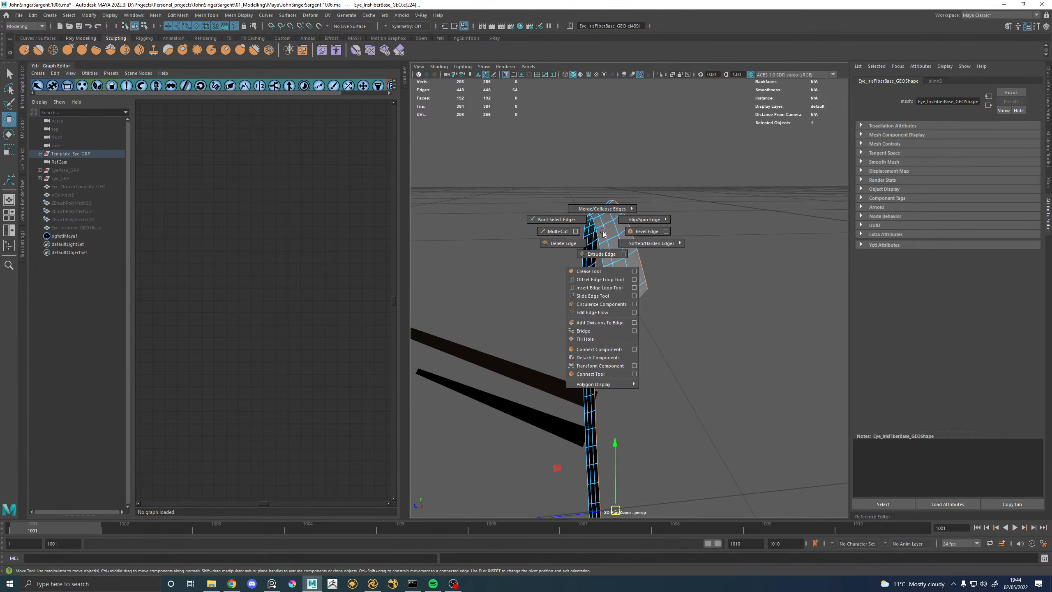
pyautogui.click(558, 232)
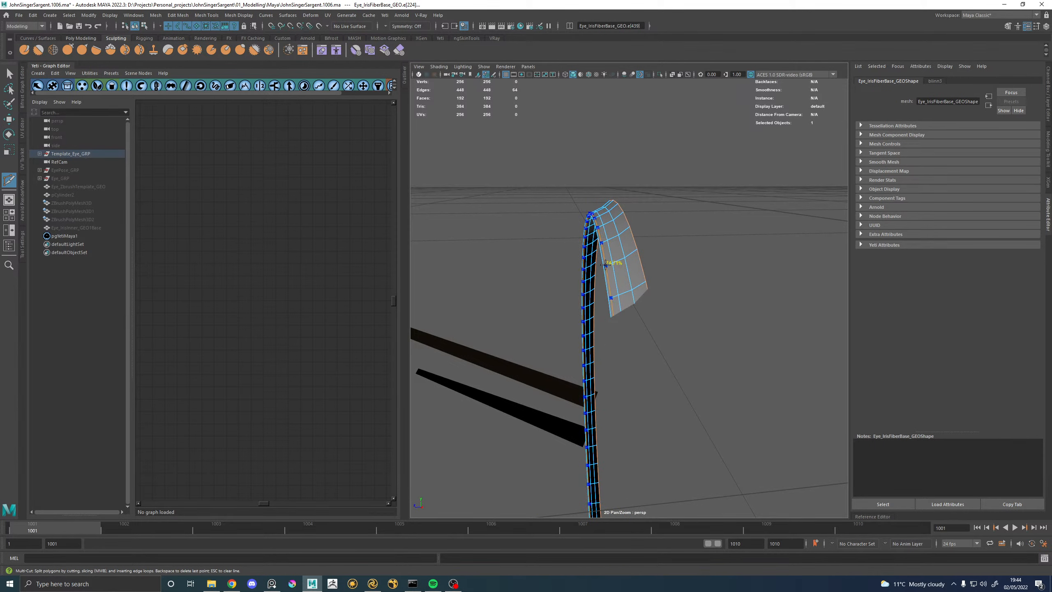
pyautogui.keyDown('alt'); pyautogui.moveTo(651, 267); pyautogui.dragTo(684, 231, button='right'); pyautogui.keyUp('alt')
pyautogui.press('w')
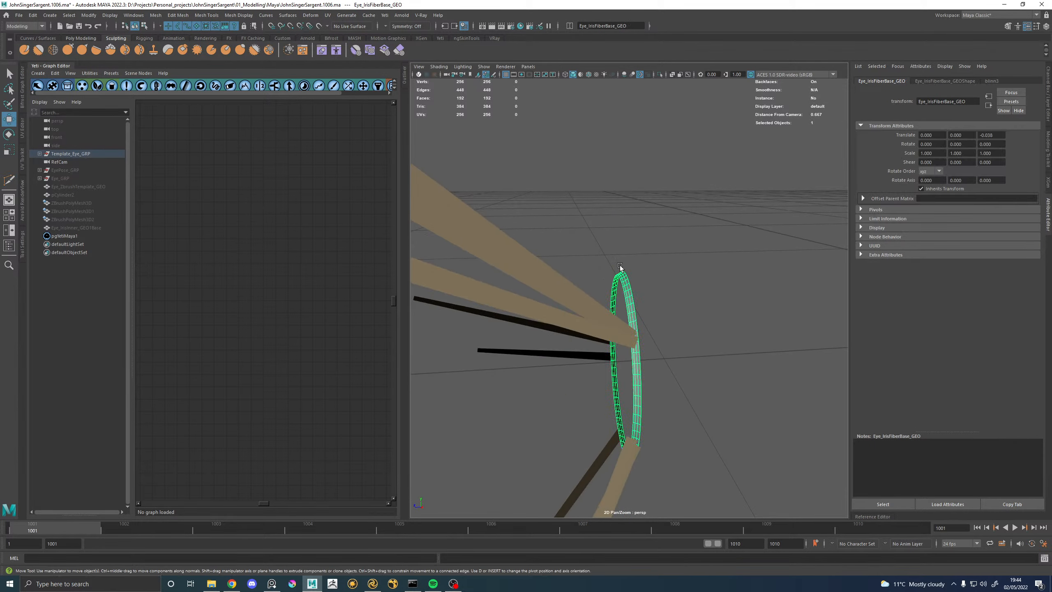
pyautogui.click(621, 267)
pyautogui.click(627, 281)
pyautogui.keyDown('alt'); pyautogui.moveTo(641, 276); pyautogui.dragTo(690, 270); pyautogui.keyUp('alt')
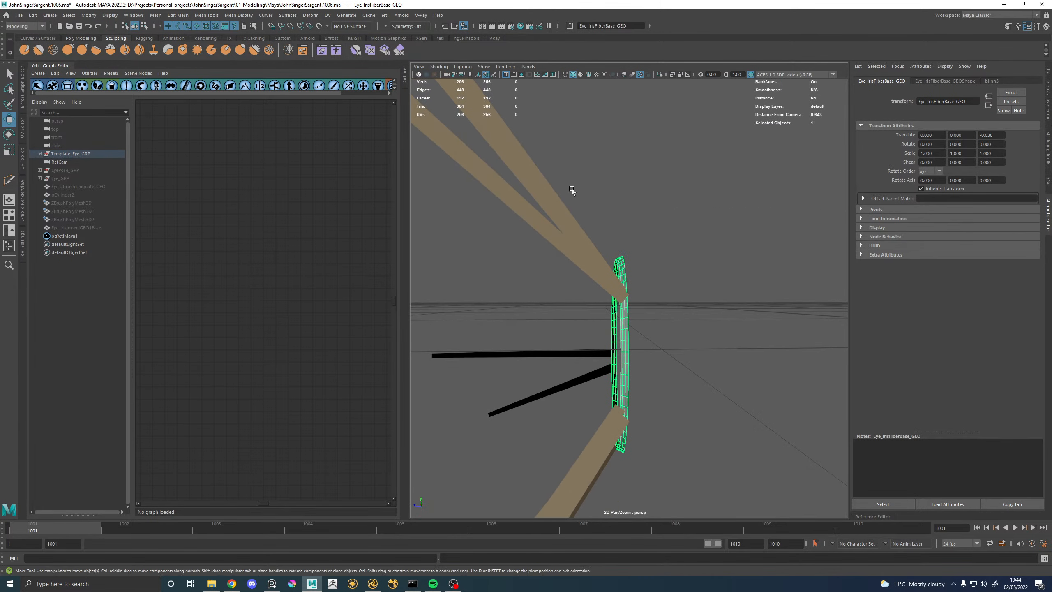
# Bring the Outliner back in place of the Yeti Graph Editor and delete the pgYetiMaya1 node.
pyautogui.click(63, 236)
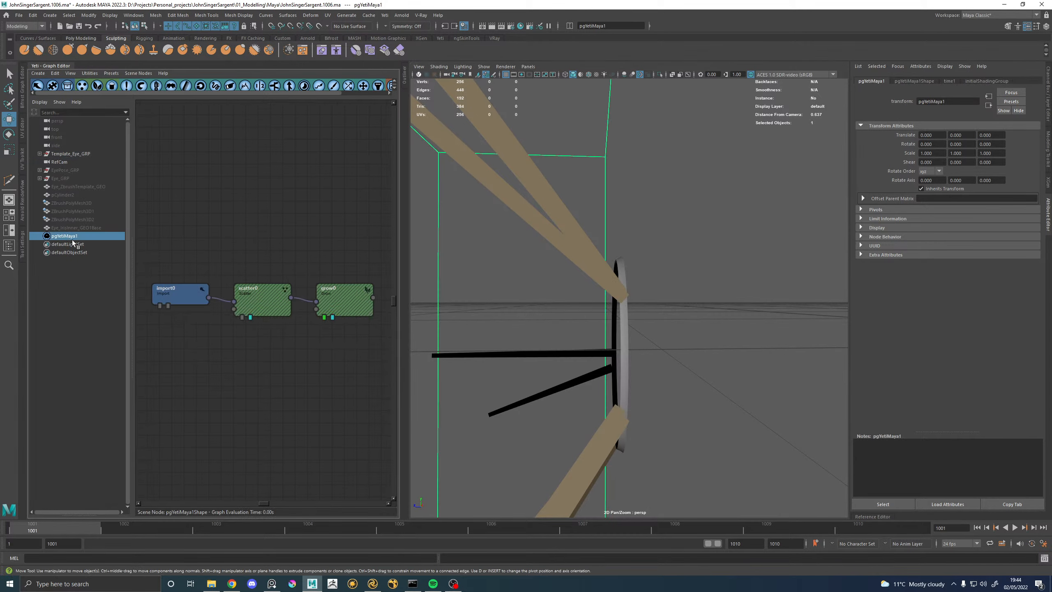
pyautogui.click(406, 85)
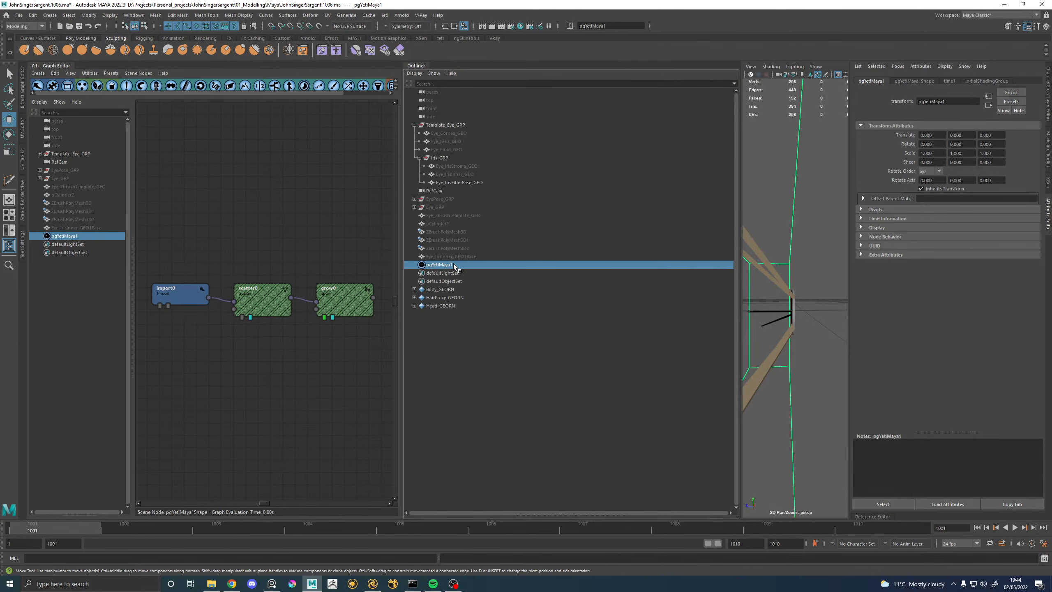
pyautogui.click(48, 66)
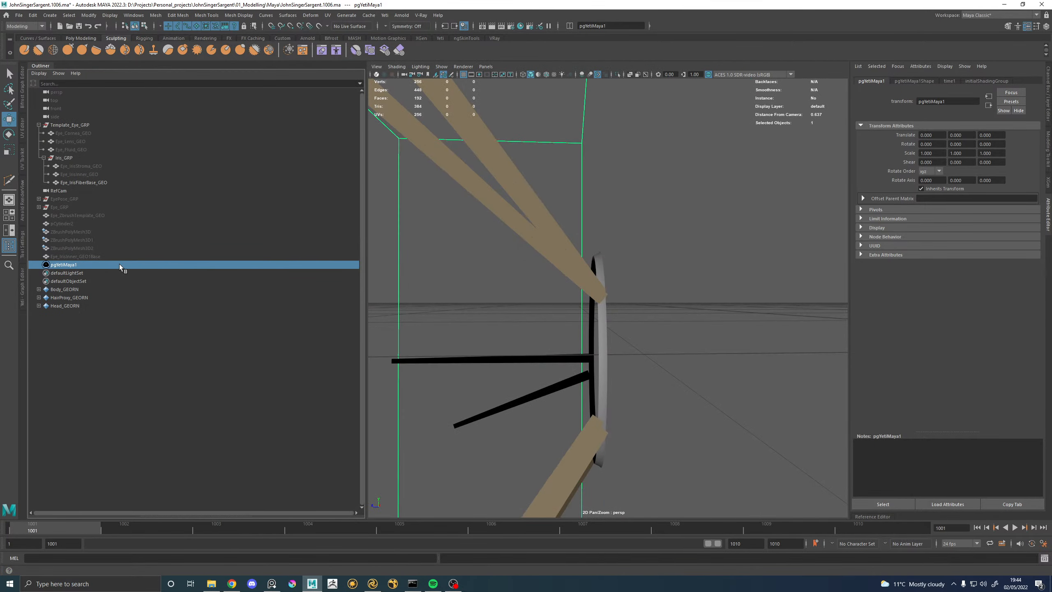
pyautogui.press('Delete')
# Unhide Eye_IrisInner_GEO and examine how the fibre base ring sits against its pupil rim.
pyautogui.click(595, 266)
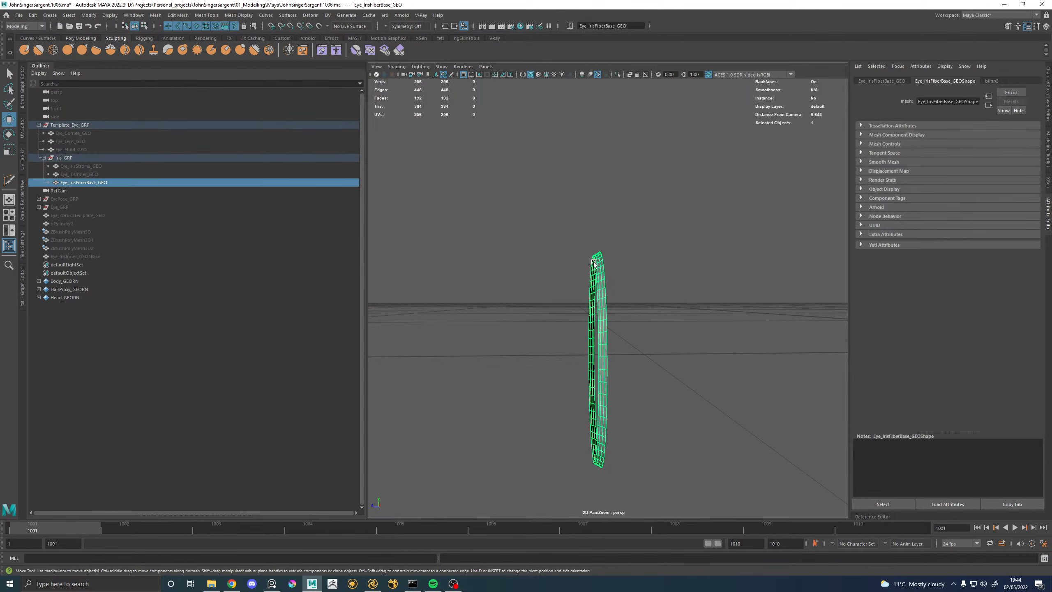
pyautogui.keyDown('ctrl'); pyautogui.click(83, 174); pyautogui.keyUp('ctrl')
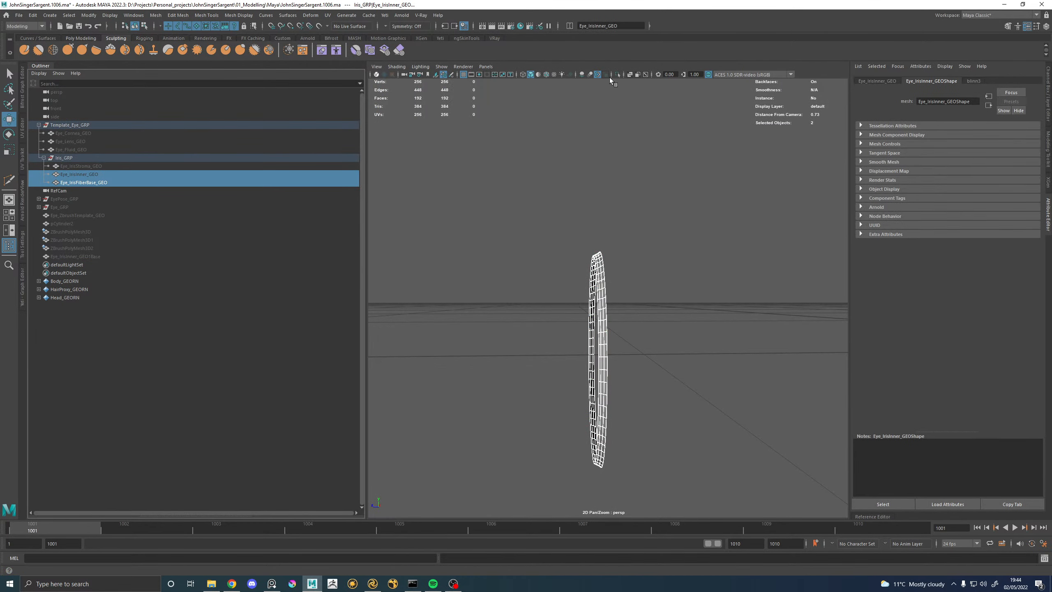
pyautogui.click(106, 176)
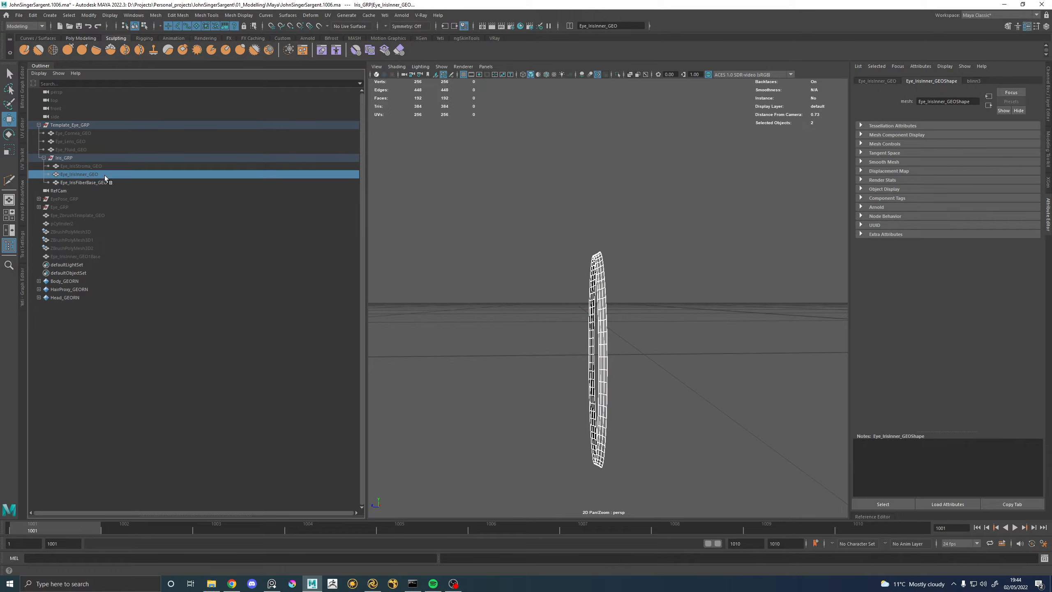
pyautogui.press('f')
pyautogui.keyDown('alt'); pyautogui.moveTo(634, 289); pyautogui.dragTo(649, 290); pyautogui.keyUp('alt')
pyautogui.keyDown('alt'); pyautogui.moveTo(650, 290); pyautogui.dragTo(675, 288, button='right'); pyautogui.keyUp('alt')
pyautogui.keyDown('alt'); pyautogui.moveTo(674, 288); pyautogui.dragTo(587, 213); pyautogui.keyUp('alt')
pyautogui.click(551, 175)
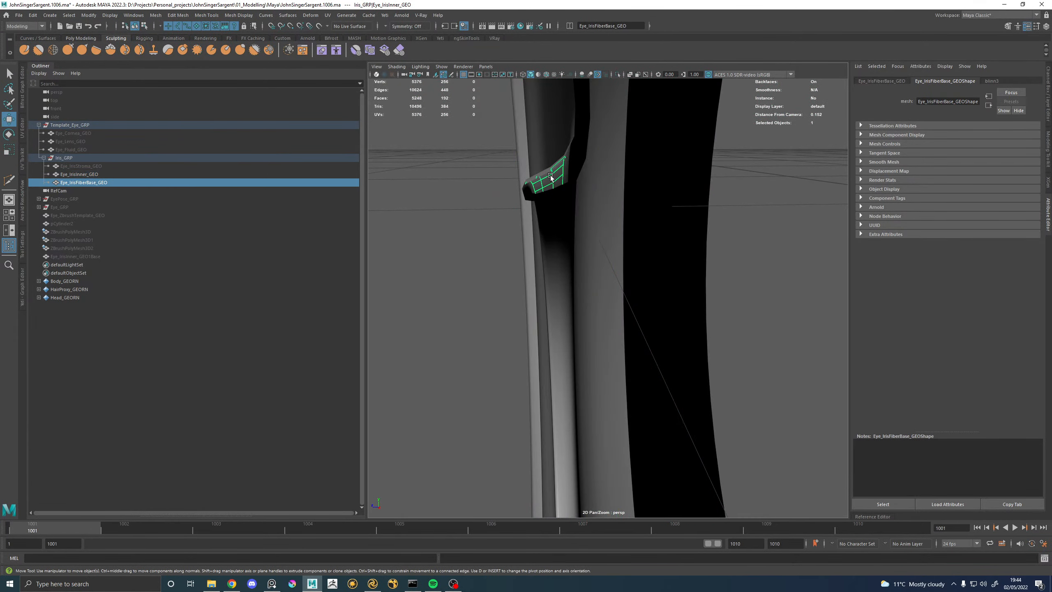
pyautogui.keyDown('alt'); pyautogui.moveTo(550, 176); pyautogui.dragTo(549, 180); pyautogui.keyUp('alt')
pyautogui.keyDown('alt'); pyautogui.moveTo(549, 179); pyautogui.dragTo(549, 176, button='middle'); pyautogui.keyUp('alt')
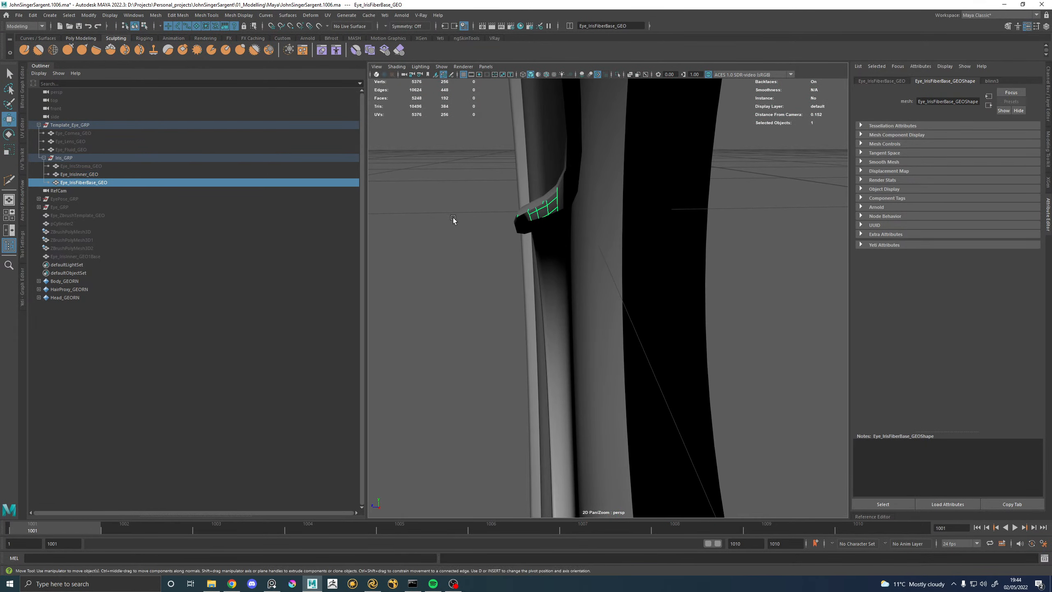
pyautogui.keyDown('alt'); pyautogui.moveTo(456, 252); pyautogui.dragTo(460, 258); pyautogui.keyUp('alt')
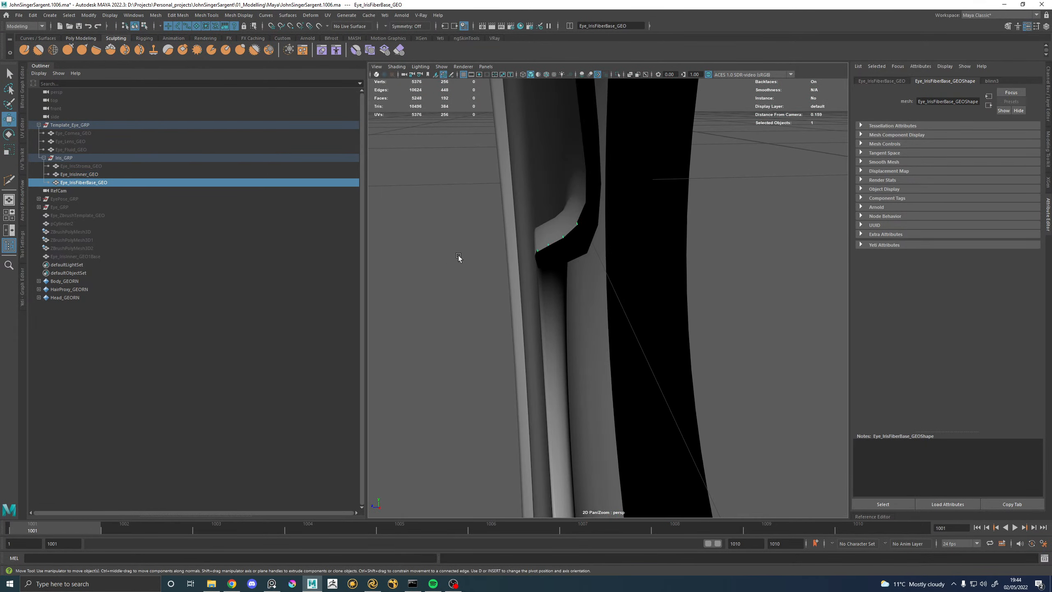
# Isolate the fibre base ring and insert an edge loop close to its border with Multi-Cut.
pyautogui.click(617, 75)
pyautogui.keyDown('alt'); pyautogui.moveTo(559, 205); pyautogui.dragTo(558, 261); pyautogui.keyUp('alt')
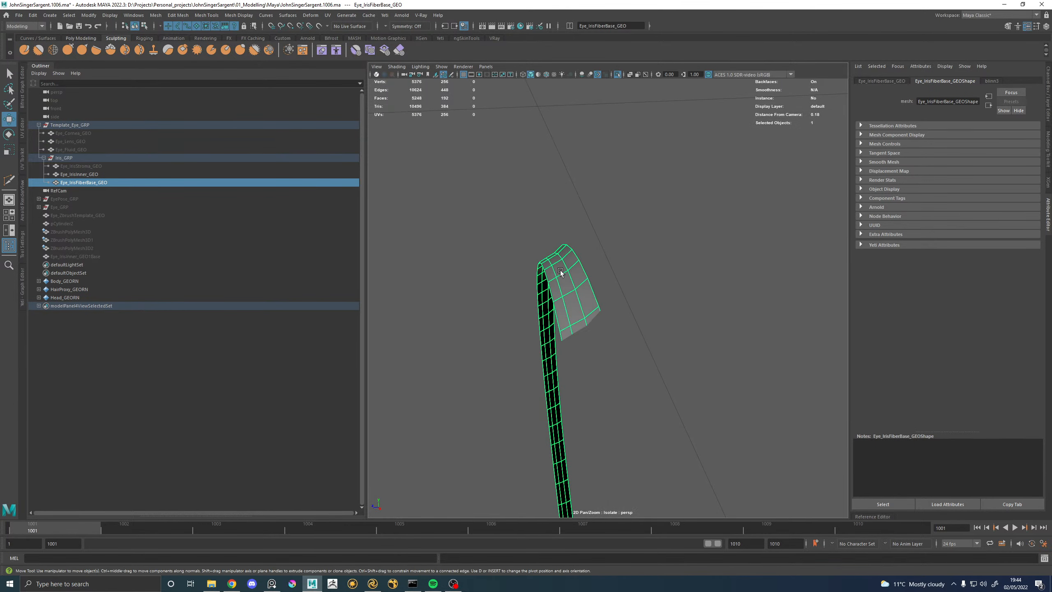
pyautogui.keyDown('shift'); pyautogui.rightClick(607, 233); pyautogui.keyUp('shift')
pyautogui.click(552, 234)
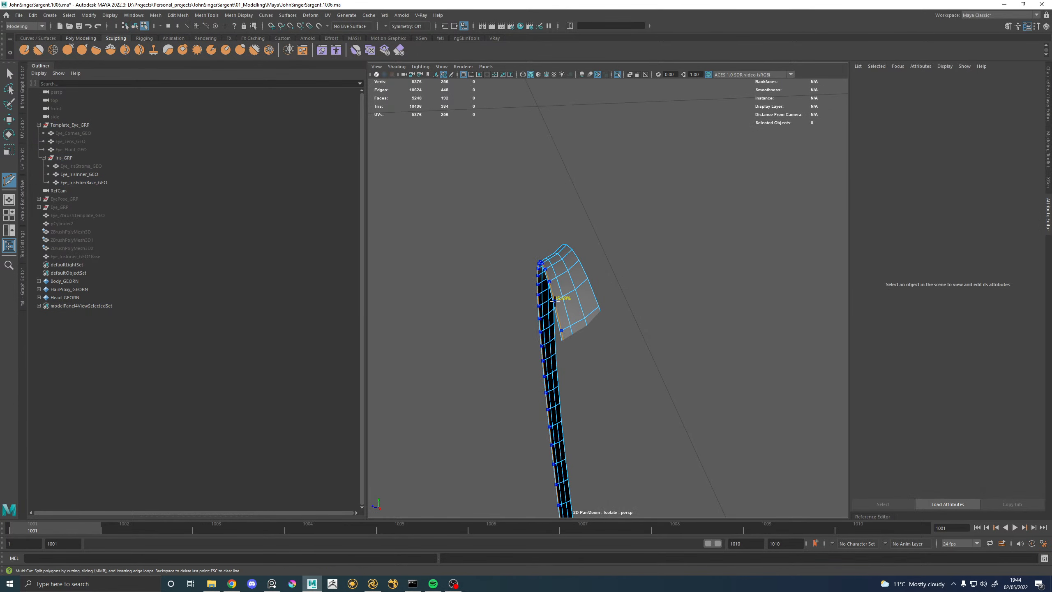
pyautogui.press('w')
pyautogui.moveTo(635, 303); pyautogui.dragTo(638, 325, button='right')
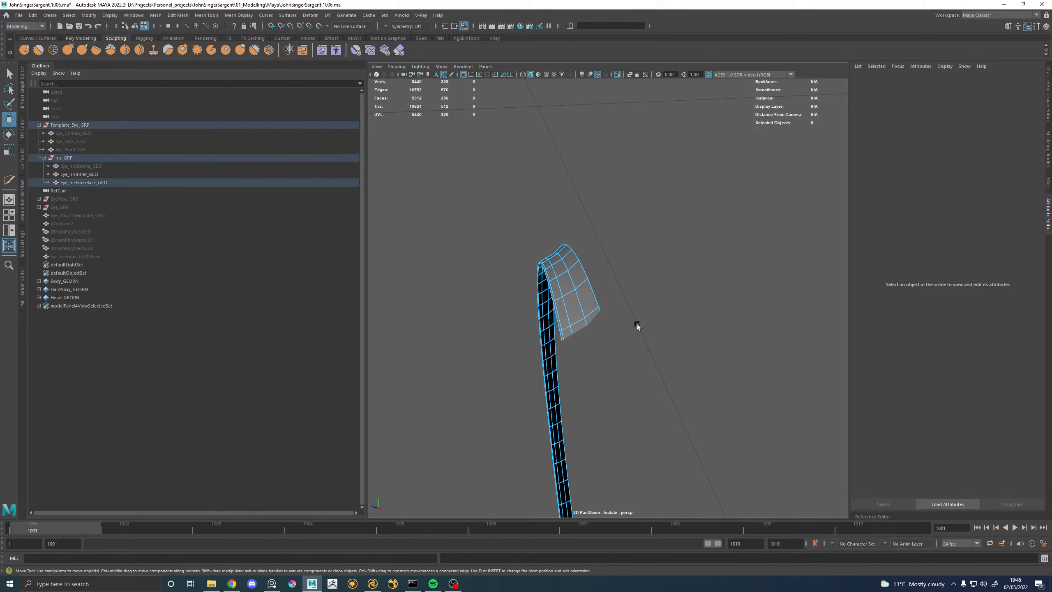
# Select the new edge loop around the fibre base ring and move it along the Z axis.
pyautogui.moveTo(560, 316); pyautogui.dragTo(561, 293, button='right')
pyautogui.doubleClick(558, 317)
pyautogui.keyDown('shift'); pyautogui.rightClick(608, 328); pyautogui.keyUp('shift')
pyautogui.keyDown('alt'); pyautogui.moveTo(653, 331); pyautogui.dragTo(684, 360); pyautogui.keyUp('alt')
pyautogui.keyDown('alt'); pyautogui.moveTo(684, 360); pyautogui.dragTo(662, 351, button='right'); pyautogui.keyUp('alt')
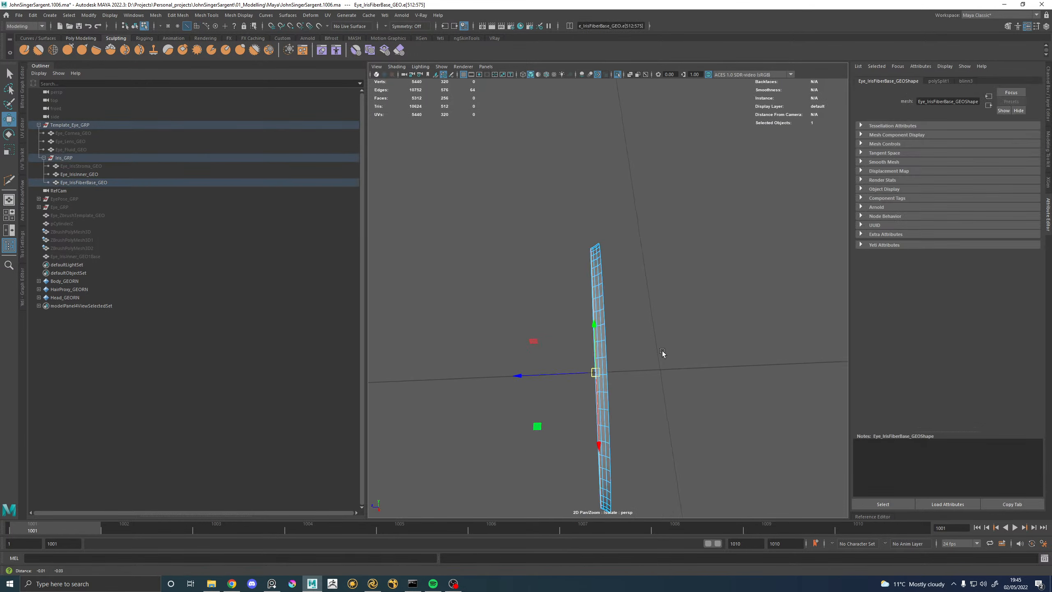
pyautogui.keyDown('alt'); pyautogui.moveTo(663, 351); pyautogui.dragTo(649, 342, button='middle'); pyautogui.keyUp('alt')
pyautogui.keyDown('alt'); pyautogui.moveTo(649, 342); pyautogui.dragTo(587, 359, button='right'); pyautogui.keyUp('alt')
pyautogui.keyDown('alt'); pyautogui.moveTo(587, 359); pyautogui.dragTo(584, 304); pyautogui.keyUp('alt')
pyautogui.keyDown('alt'); pyautogui.moveTo(665, 131); pyautogui.dragTo(644, 204, button='middle'); pyautogui.keyUp('alt')
pyautogui.keyDown('alt'); pyautogui.moveTo(644, 205); pyautogui.dragTo(611, 200, button='right'); pyautogui.keyUp('alt')
# Delete the surplus face loops of the fibre base ring, keeping only a single band of faces.
pyautogui.moveTo(594, 161); pyautogui.dragTo(593, 183, button='right')
pyautogui.click(585, 168)
pyautogui.keyDown('shift'); pyautogui.doubleClick(598, 184); pyautogui.keyUp('shift')
pyautogui.keyDown('shift'); pyautogui.doubleClick(607, 175); pyautogui.keyUp('shift')
pyautogui.press('Delete')
pyautogui.doubleClick(602, 177)
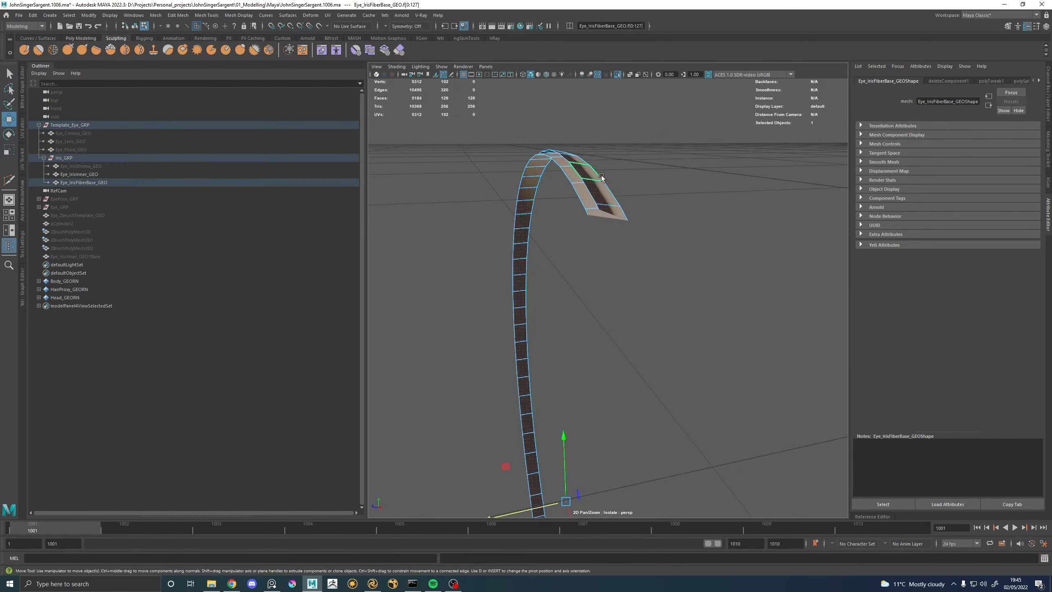
pyautogui.click(591, 177)
pyautogui.keyDown('shift'); pyautogui.doubleClick(601, 192); pyautogui.keyUp('shift')
pyautogui.press('Delete')
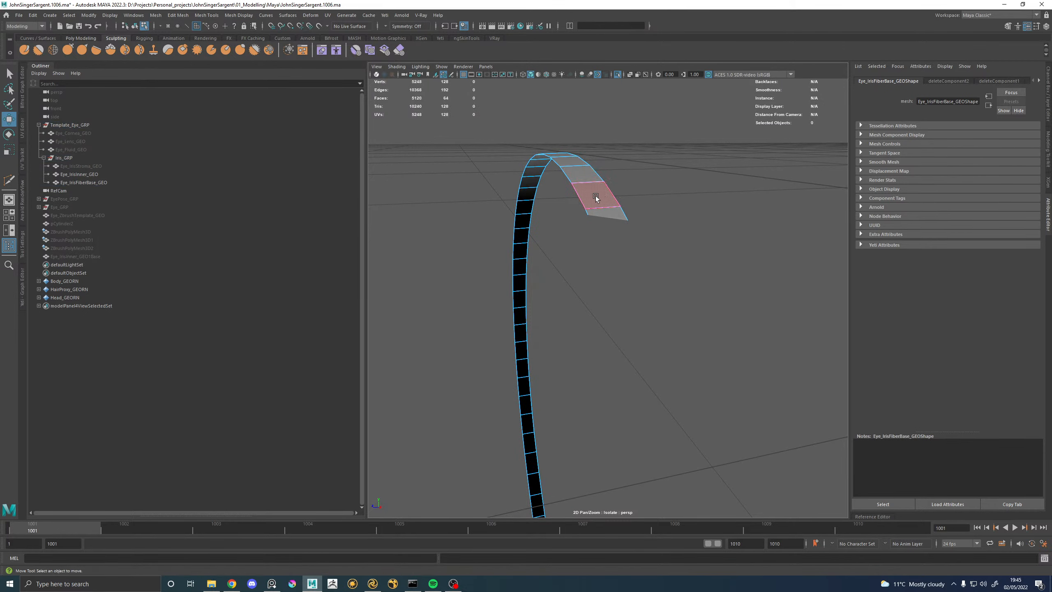
# Insert an edge loop around the middle of the remaining band with Multi-Cut and return to object selection.
pyautogui.keyDown('alt'); pyautogui.moveTo(583, 194); pyautogui.dragTo(558, 215); pyautogui.keyUp('alt')
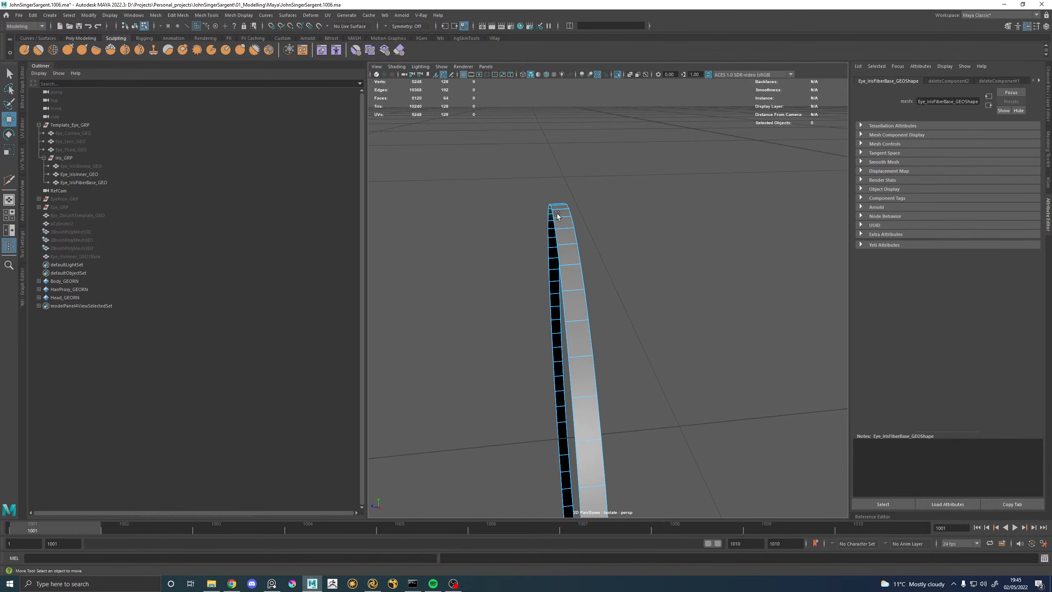
pyautogui.keyDown('shift'); pyautogui.moveTo(564, 217); pyautogui.dragTo(521, 218, button='right'); pyautogui.keyUp('shift')
pyautogui.keyDown('ctrl'); pyautogui.click(562, 228); pyautogui.keyUp('ctrl')
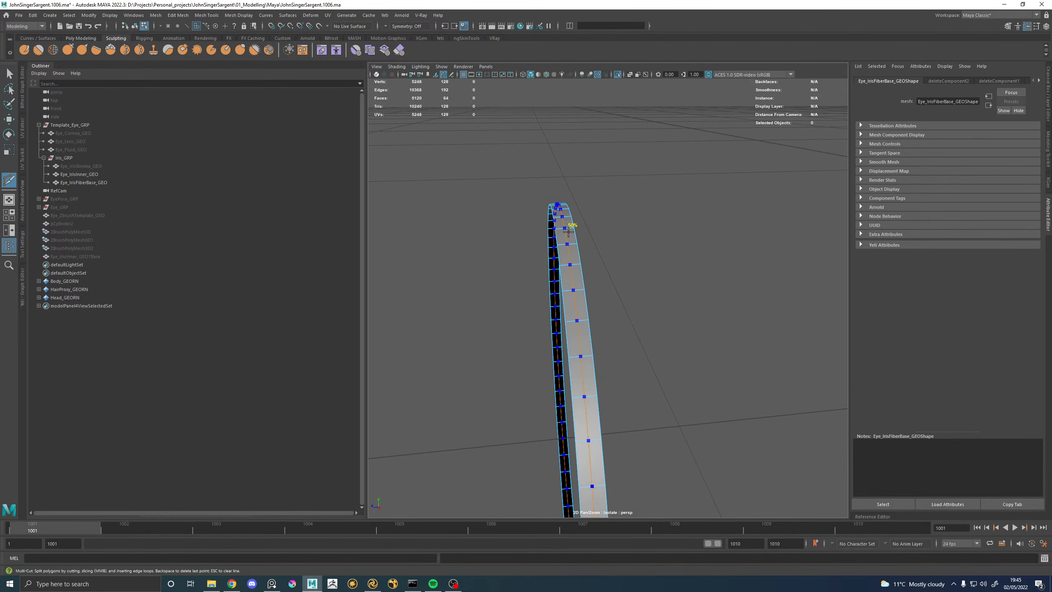
pyautogui.press('w')
pyautogui.moveTo(571, 250); pyautogui.dragTo(643, 193, button='right')
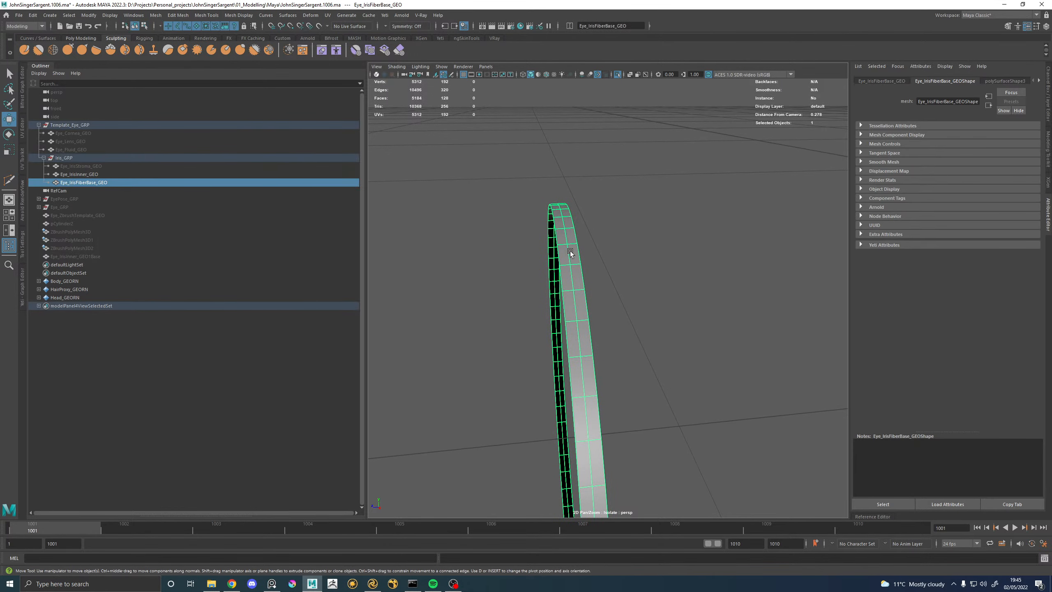
# Turn off isolation and check how the trimmed ring fits inside the inner iris mesh's pupil rim.
pyautogui.click(617, 75)
pyautogui.keyDown('alt'); pyautogui.moveTo(664, 211); pyautogui.dragTo(634, 218); pyautogui.keyUp('alt')
pyautogui.keyDown('alt'); pyautogui.moveTo(635, 219); pyautogui.dragTo(843, 252, button='right'); pyautogui.keyUp('alt')
pyautogui.keyDown('alt'); pyautogui.moveTo(779, 256); pyautogui.dragTo(717, 269); pyautogui.keyUp('alt')
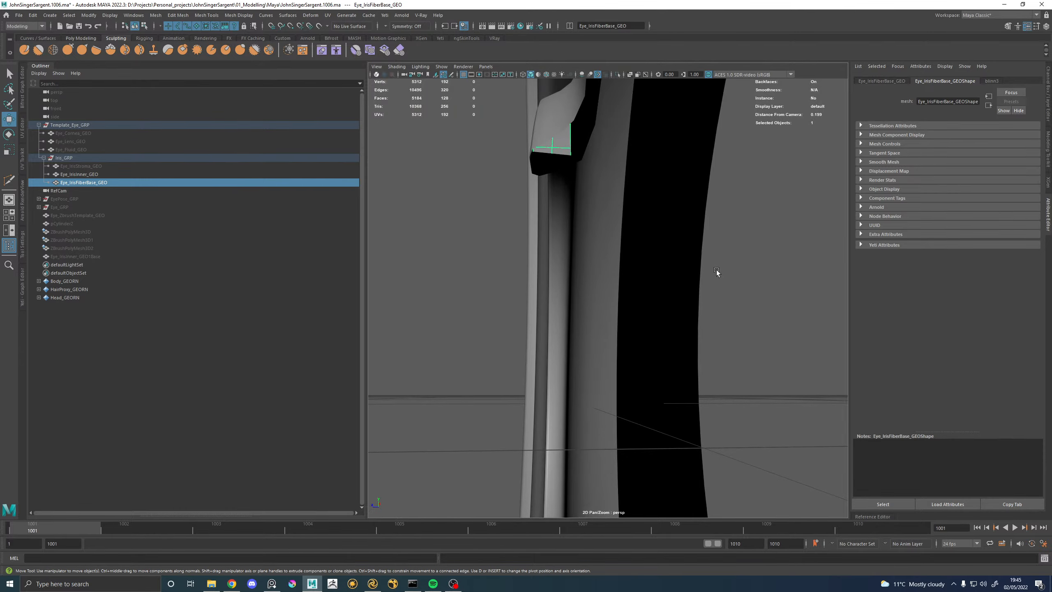
pyautogui.keyDown('alt'); pyautogui.moveTo(597, 237); pyautogui.dragTo(632, 255); pyautogui.keyUp('alt')
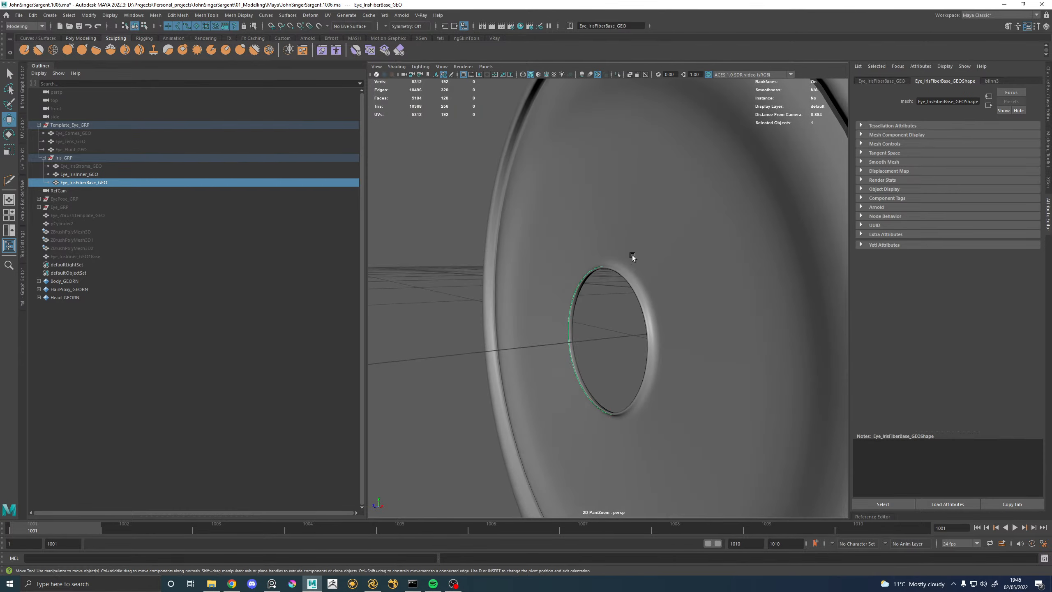
# Compare the inner iris mesh around the pupil opening with smooth preview on and off.
pyautogui.click(633, 236)
pyautogui.press('1')
pyautogui.keyDown('alt'); pyautogui.moveTo(607, 306); pyautogui.dragTo(637, 285, button='right'); pyautogui.keyUp('alt')
pyautogui.click(637, 285)
pyautogui.keyDown('alt'); pyautogui.moveTo(637, 285); pyautogui.dragTo(608, 295); pyautogui.keyUp('alt')
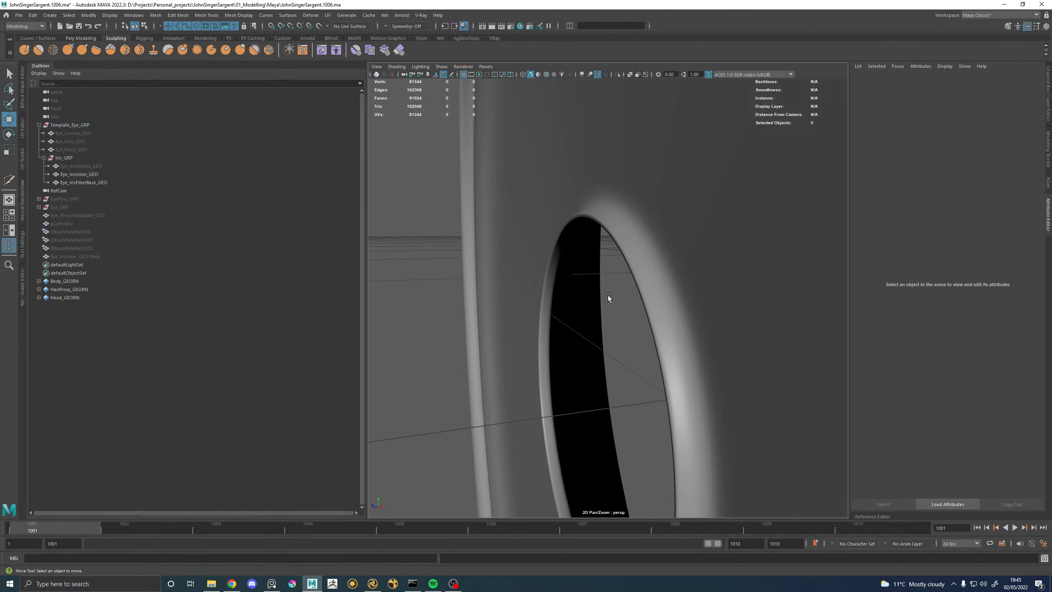
pyautogui.click(647, 166)
pyautogui.keyDown('alt'); pyautogui.moveTo(646, 166); pyautogui.dragTo(619, 257); pyautogui.keyUp('alt')
# Create a new Yeti node on the Eye_IrisFiberBase_GEO mesh.
pyautogui.click(88, 182)
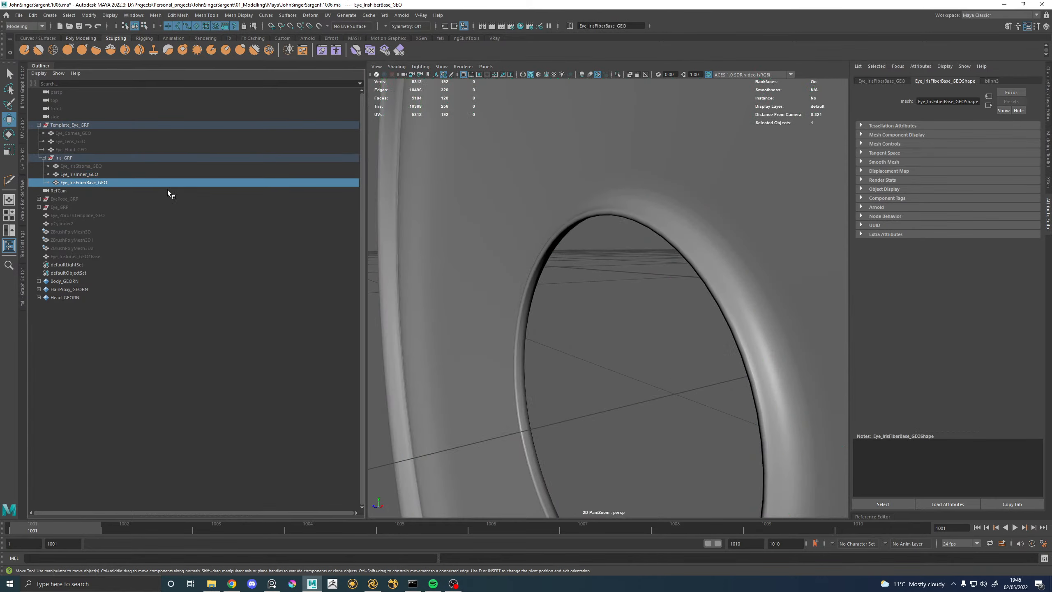
pyautogui.click(463, 27)
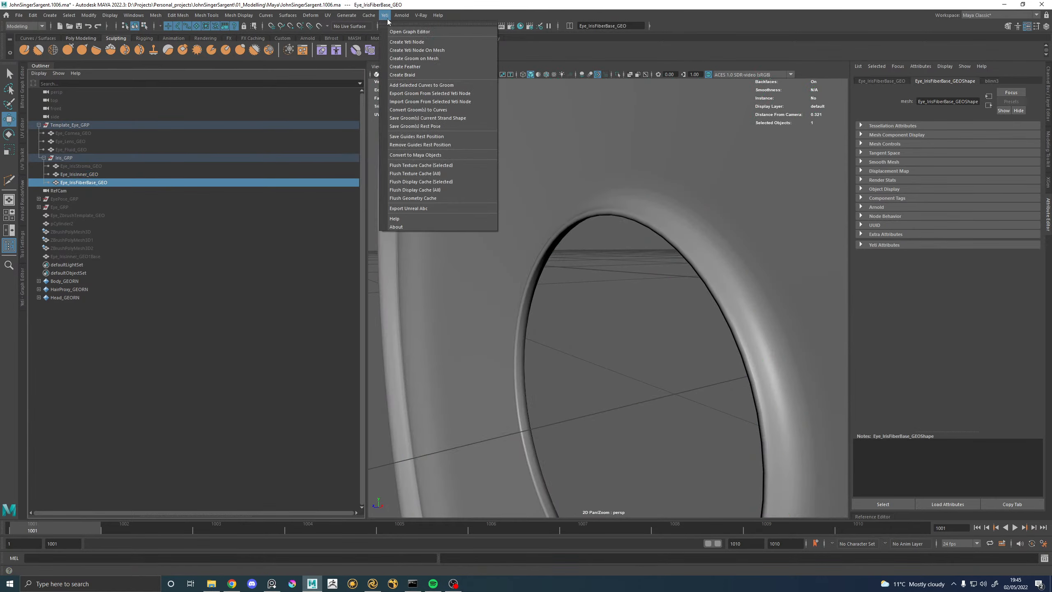
pyautogui.click(420, 55)
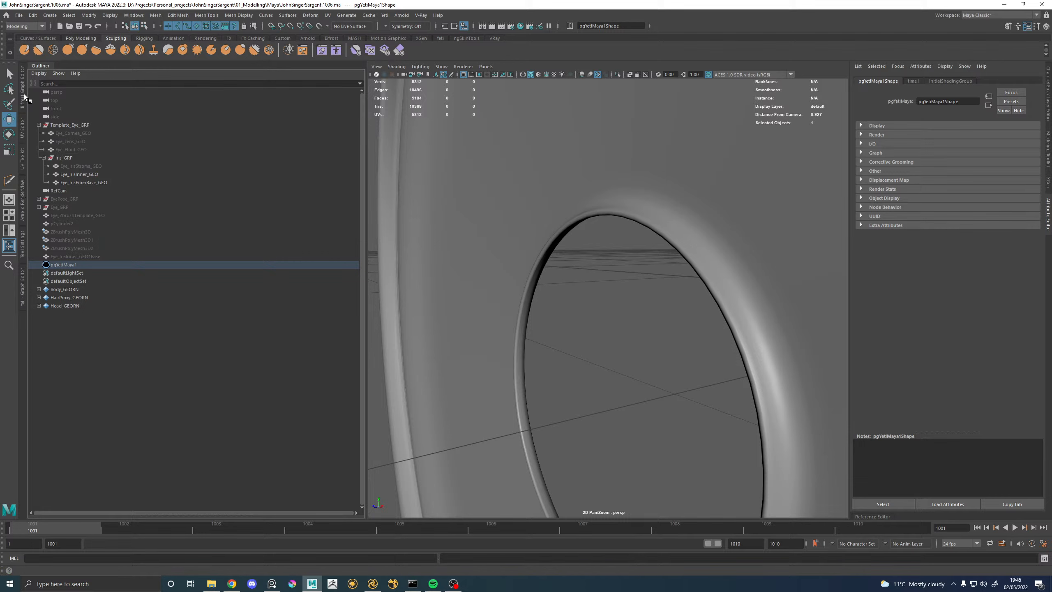
# In the Yeti Graph Editor, add connected Import, Scatter and Grow nodes with Grow displayed, collapsing the Outliner for space.
pyautogui.click(23, 286)
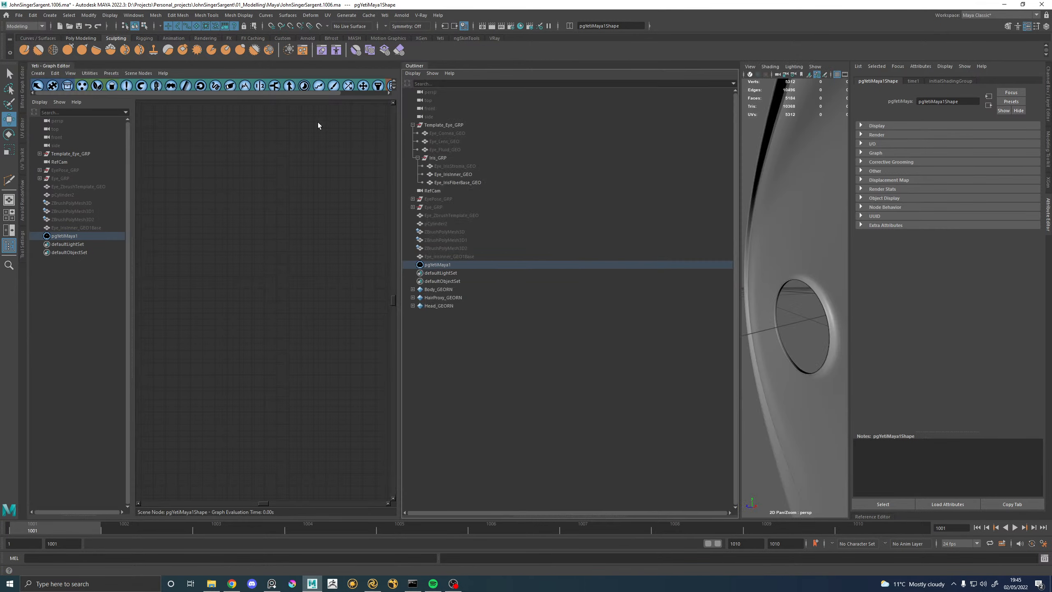
pyautogui.click(416, 67)
pyautogui.click(77, 86)
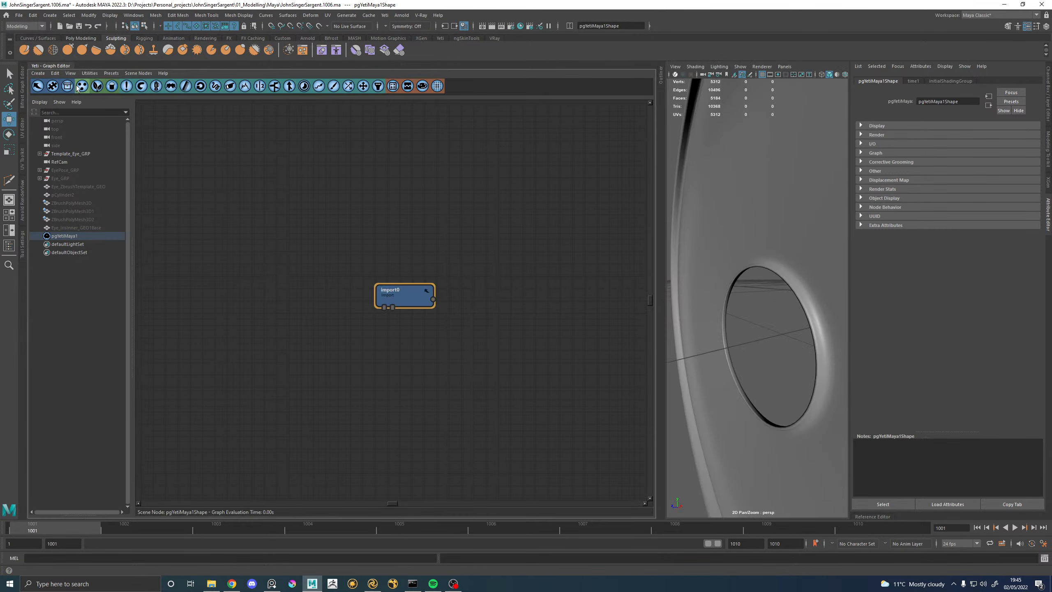
pyautogui.click(84, 87)
pyautogui.click(97, 86)
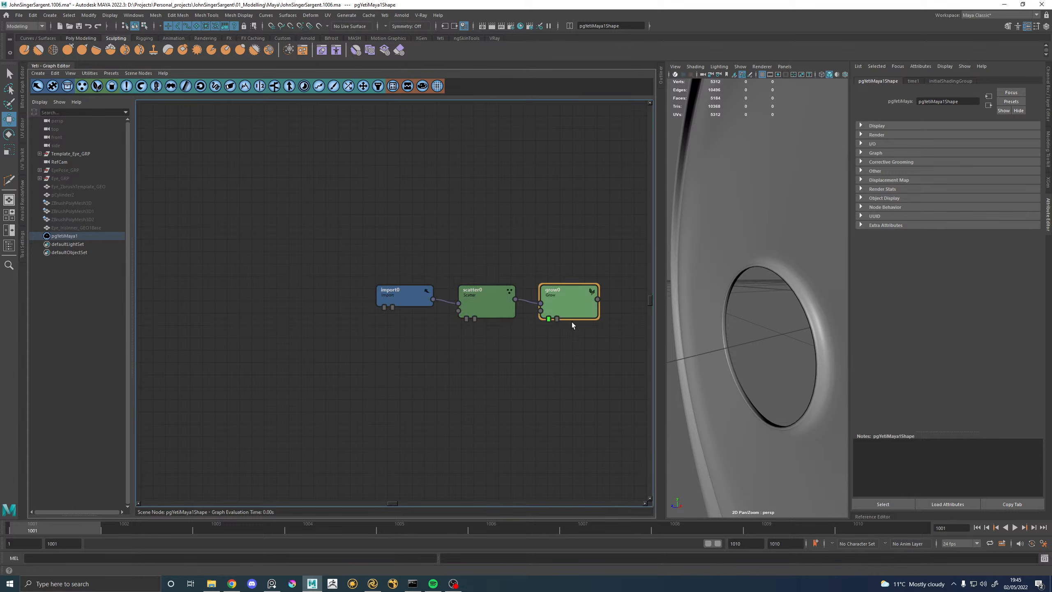
# Set the scatter0 node's density multiplier to 1000 and inspect the fibres growing from the ring.
pyautogui.doubleClick(487, 307)
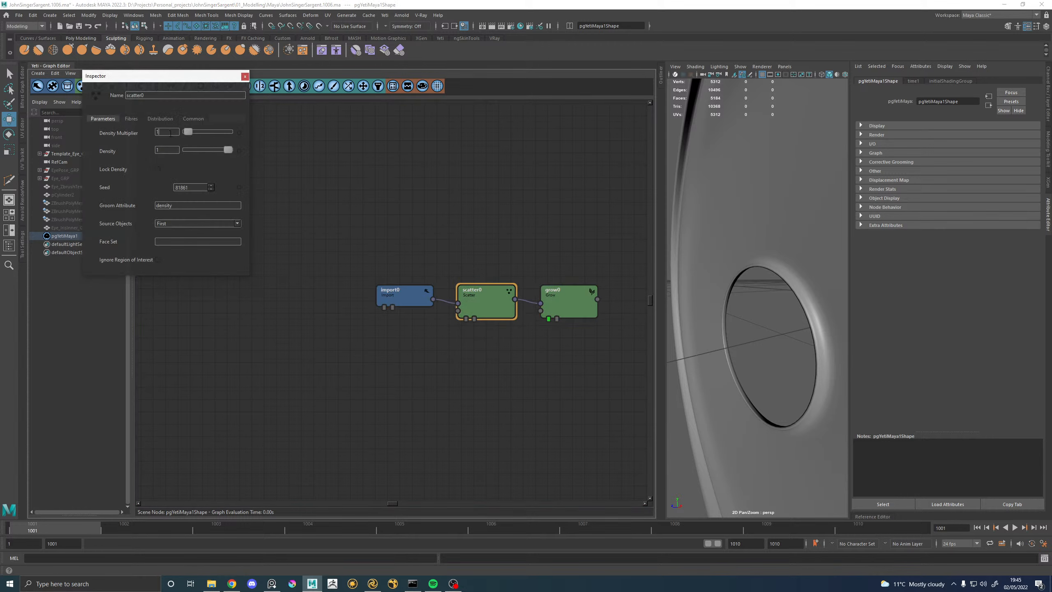
pyautogui.press('Return')
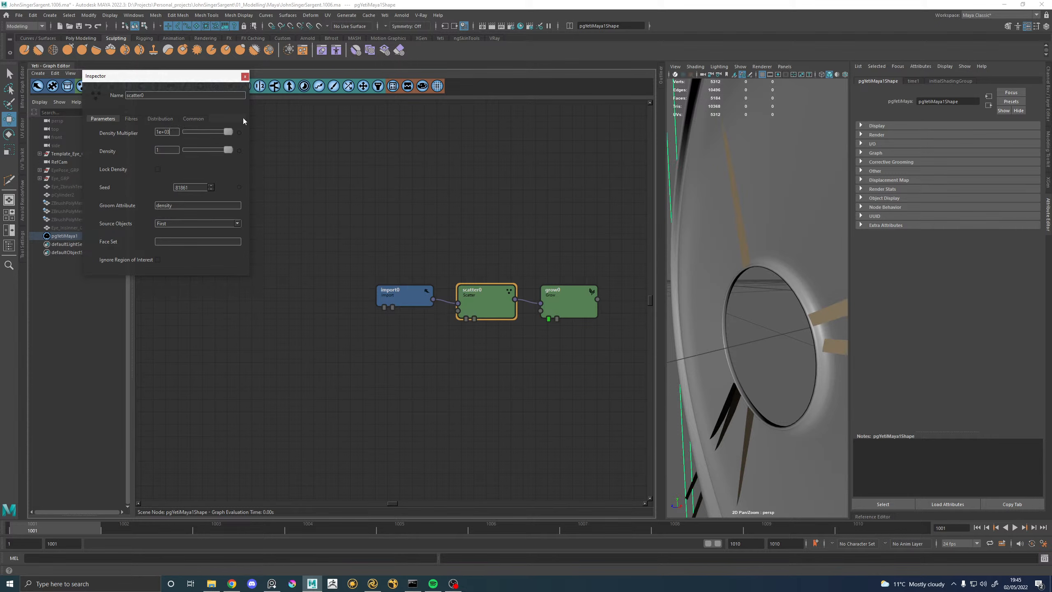
pyautogui.keyDown('alt'); pyautogui.moveTo(811, 285); pyautogui.dragTo(731, 293, button='right'); pyautogui.keyUp('alt')
pyautogui.keyDown('alt'); pyautogui.moveTo(732, 292); pyautogui.dragTo(791, 301); pyautogui.keyUp('alt')
pyautogui.keyDown('alt'); pyautogui.moveTo(791, 301); pyautogui.dragTo(762, 300, button='right'); pyautogui.keyUp('alt')
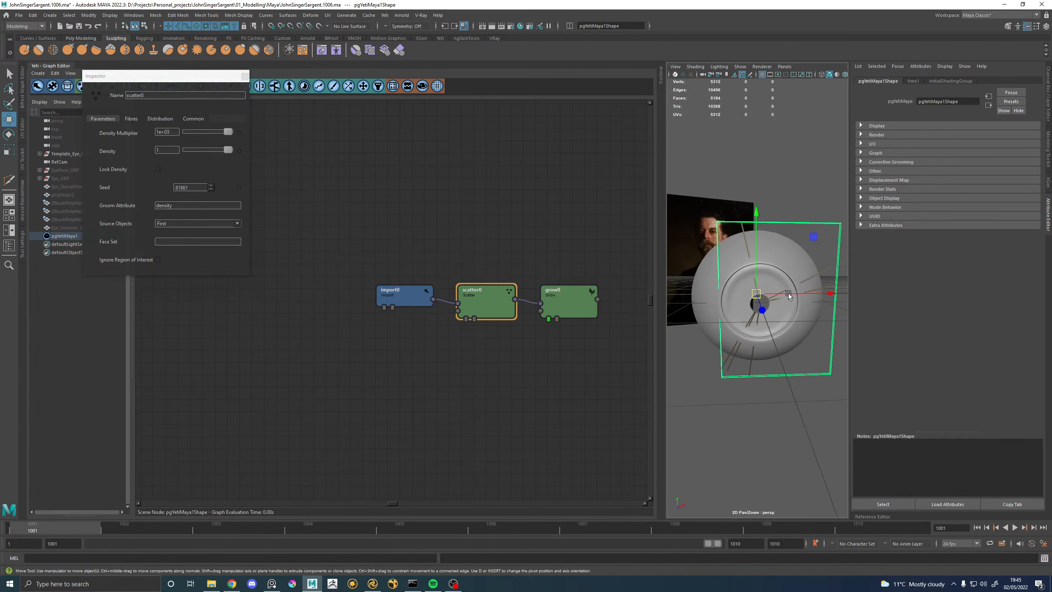
# Set the scatter0 node's density multiplier to 10000 and inspect the denser fibres around the iris.
pyautogui.keyDown('alt'); pyautogui.moveTo(762, 301); pyautogui.dragTo(748, 299); pyautogui.keyUp('alt')
pyautogui.moveTo(250, 135); pyautogui.dragTo(315, 135)
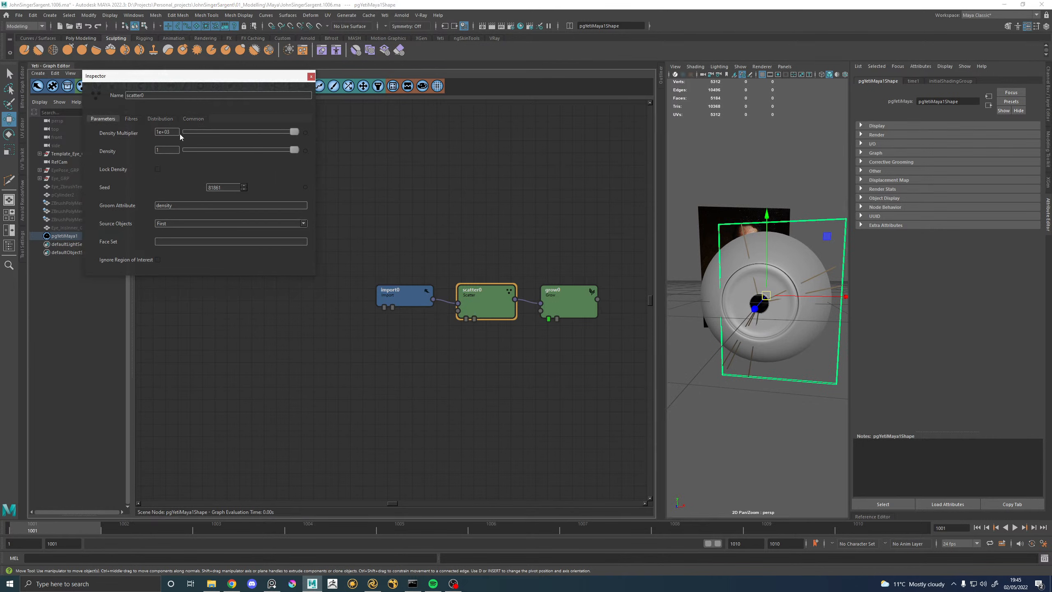
pyautogui.click(306, 133)
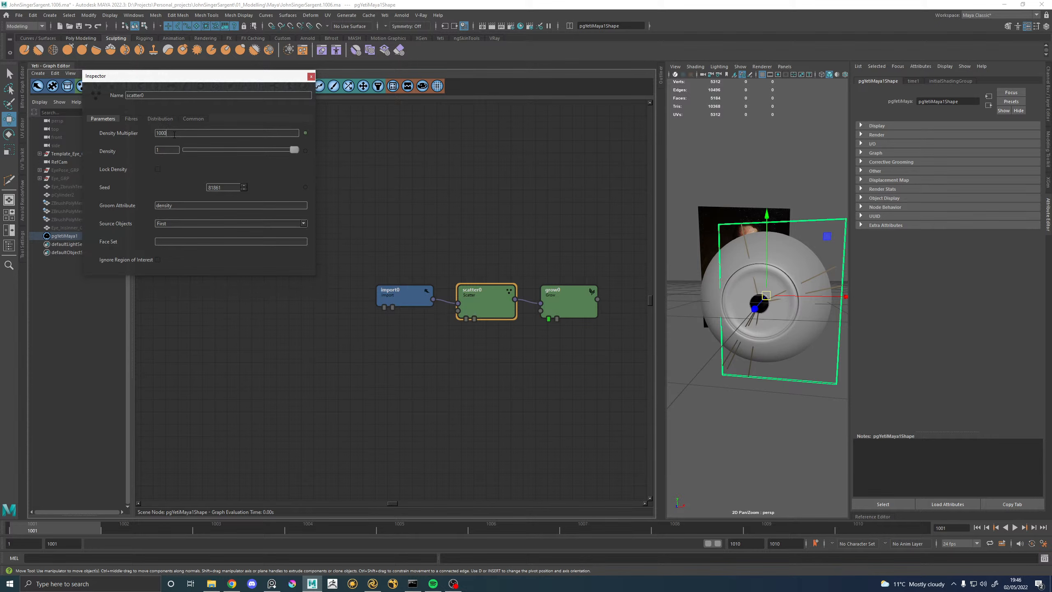
pyautogui.write('0')
pyautogui.press('Return')
pyautogui.keyDown('alt'); pyautogui.moveTo(774, 281); pyautogui.dragTo(794, 286); pyautogui.keyUp('alt')
pyautogui.keyDown('alt'); pyautogui.moveTo(779, 290); pyautogui.dragTo(810, 299, button='right'); pyautogui.keyUp('alt')
pyautogui.keyDown('alt'); pyautogui.moveTo(807, 299); pyautogui.dragTo(776, 302); pyautogui.keyUp('alt')
pyautogui.keyDown('alt'); pyautogui.moveTo(776, 303); pyautogui.dragTo(718, 298, button='right'); pyautogui.keyUp('alt')
pyautogui.keyDown('alt'); pyautogui.moveTo(719, 297); pyautogui.dragTo(753, 299); pyautogui.keyUp('alt')
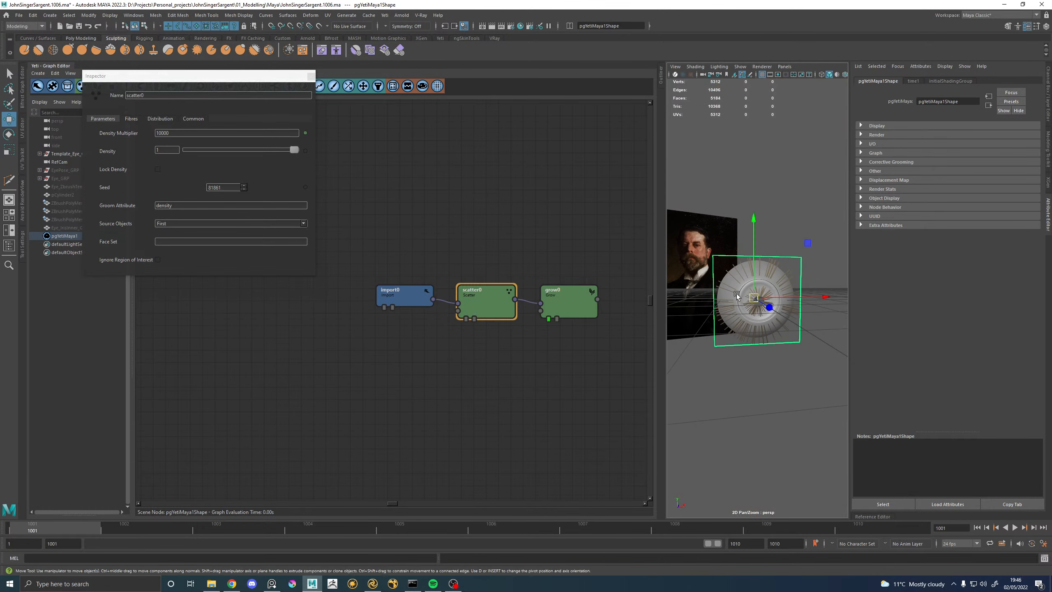
pyautogui.moveTo(754, 299)
pyautogui.keyDown('alt'); pyautogui.mouseDown(button='right')
pyautogui.moveTo(864, 315)
pyautogui.moveTo(761, 305)
pyautogui.mouseUp(button='right'); pyautogui.keyUp('alt')
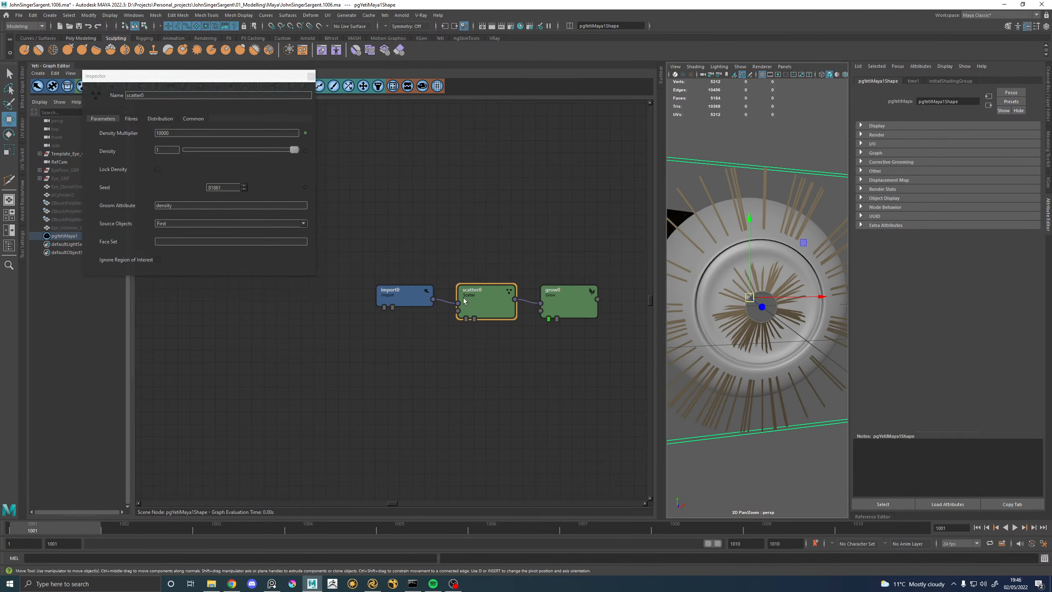
# Set the grow0 node's length multiplier to 0.5 and check the fibre reach over the iris in wireframe display.
pyautogui.click(568, 302)
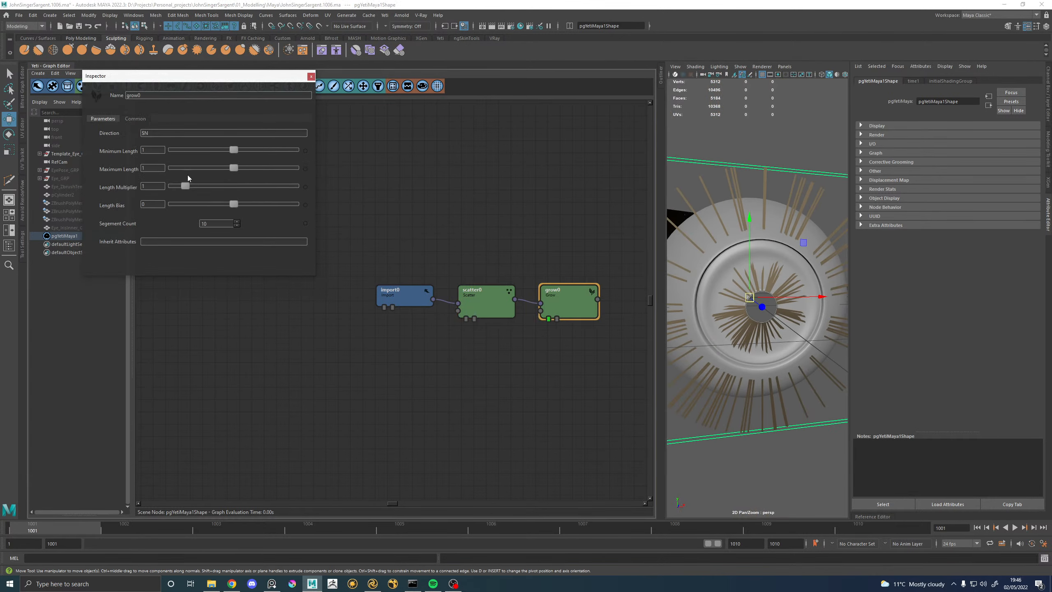
pyautogui.moveTo(185, 188); pyautogui.dragTo(179, 186)
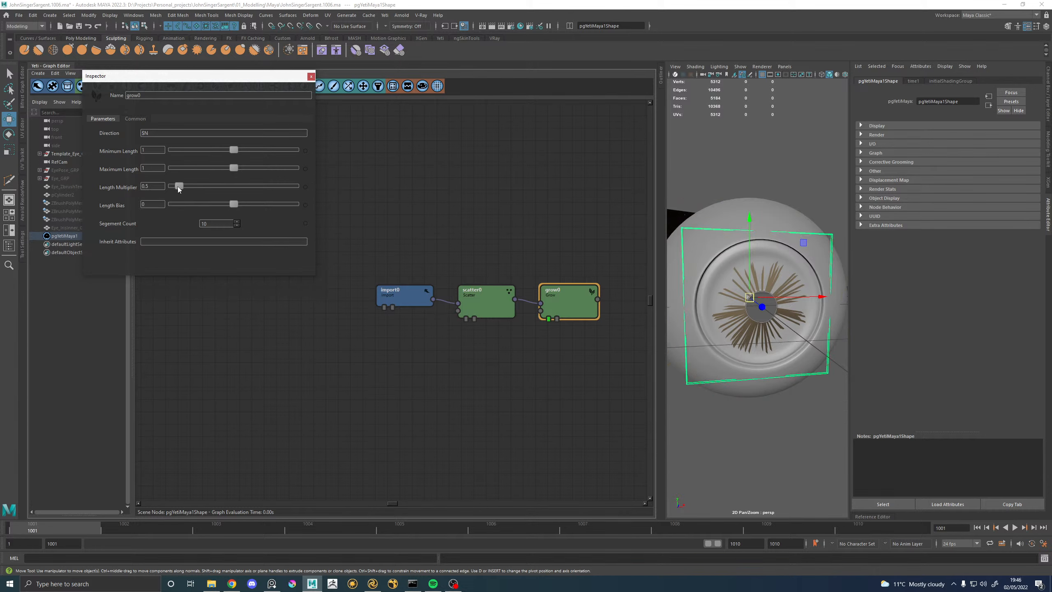
pyautogui.press('4')
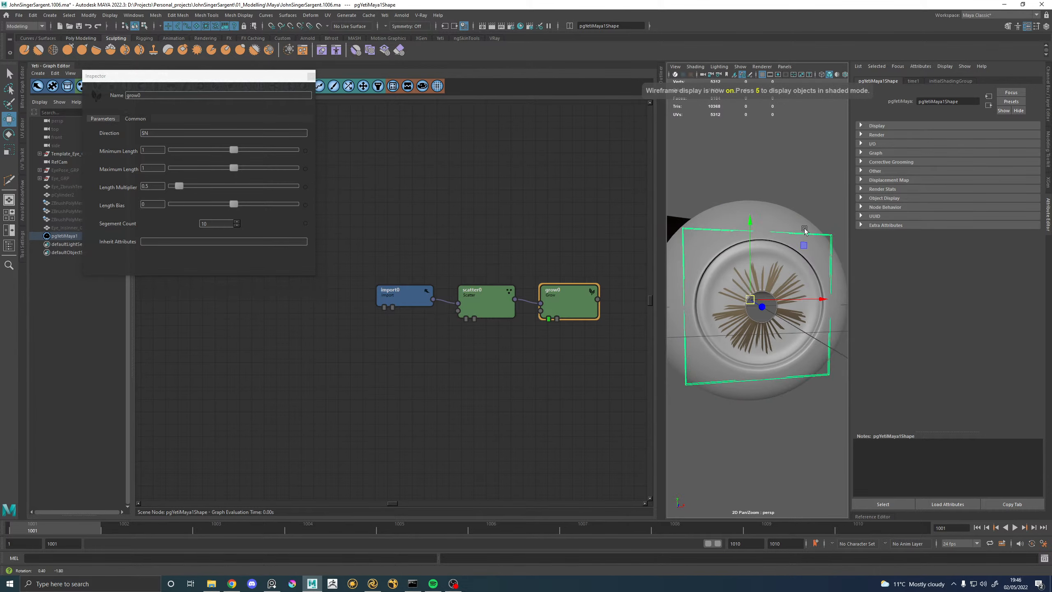
pyautogui.keyDown('alt'); pyautogui.moveTo(800, 231); pyautogui.dragTo(788, 233); pyautogui.keyUp('alt')
pyautogui.keyDown('alt'); pyautogui.moveTo(788, 233); pyautogui.dragTo(810, 245, button='right'); pyautogui.keyUp('alt')
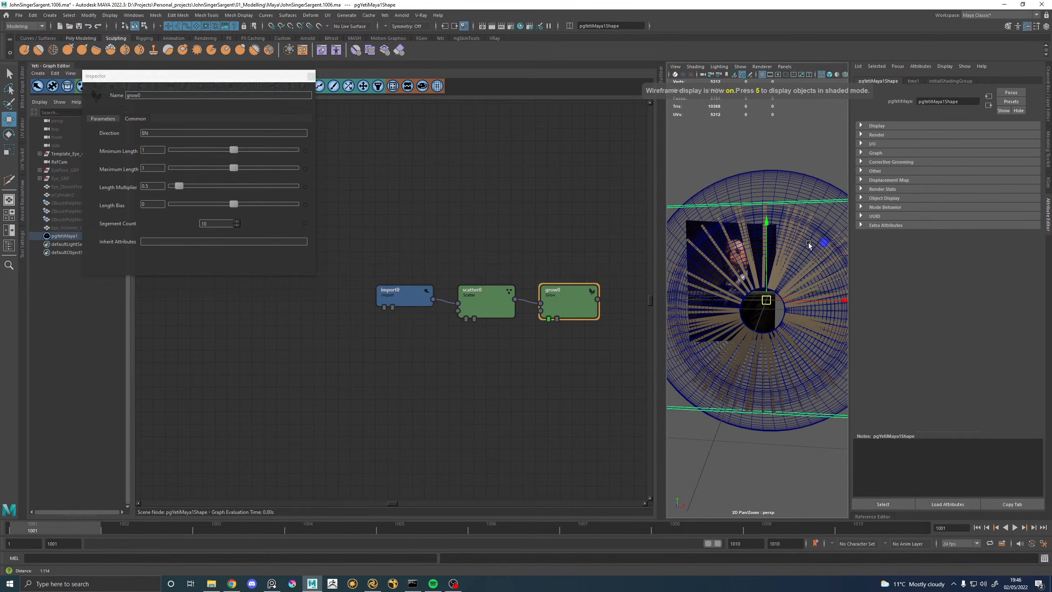
# Fine-tune the grow0 length multiplier against the iris profile by trying 0.4 and 0.45, settling on 0.425.
pyautogui.click(153, 186)
pyautogui.write('0.')
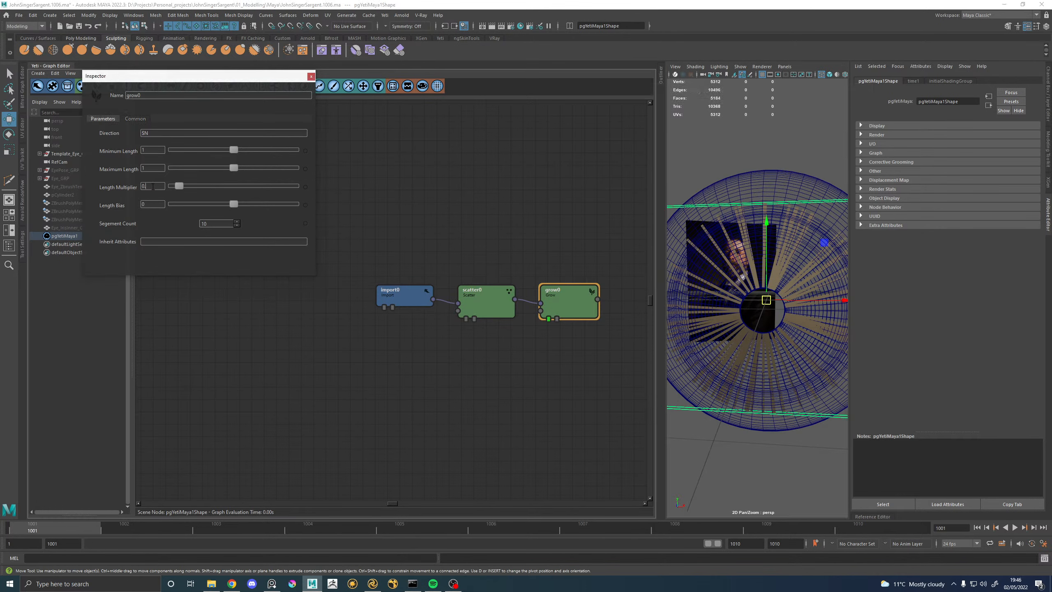
pyautogui.write('4')
pyautogui.press('Return')
pyautogui.keyDown('alt'); pyautogui.moveTo(787, 227); pyautogui.dragTo(863, 226); pyautogui.keyUp('alt')
pyautogui.click(156, 188)
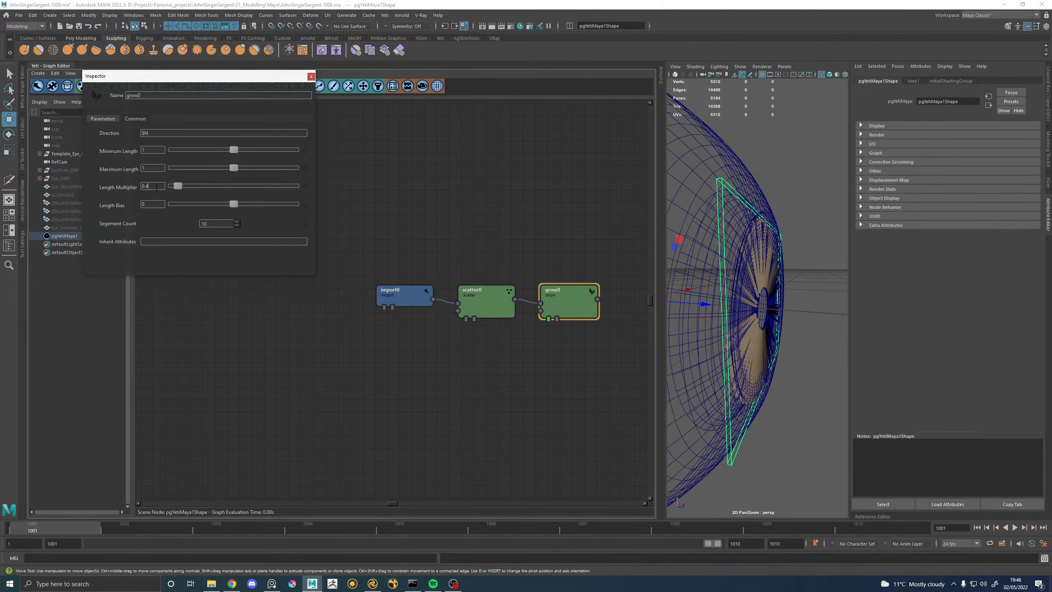
pyautogui.press('Return')
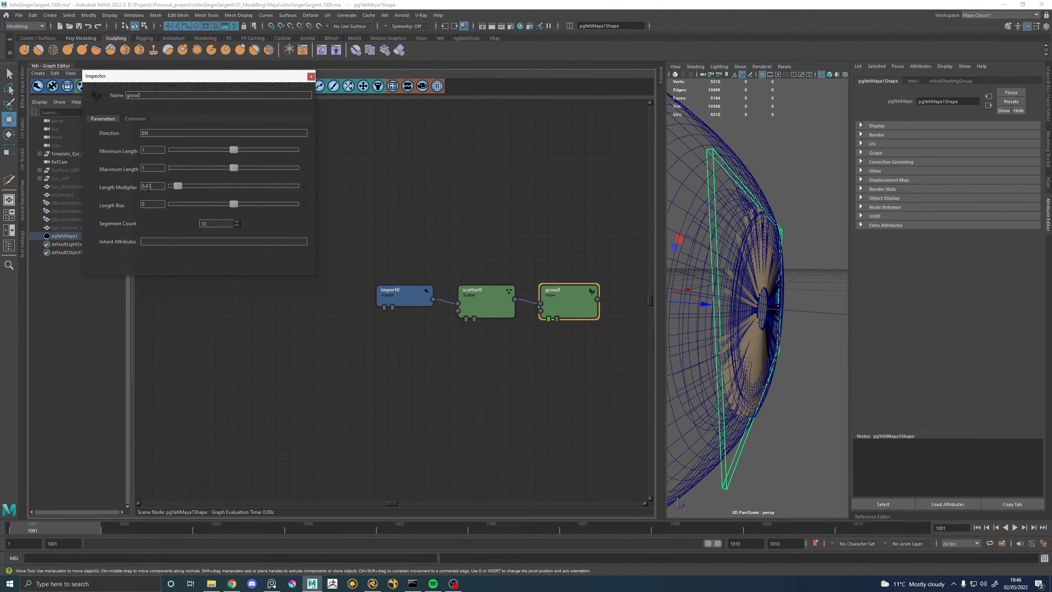
pyautogui.press('Return')
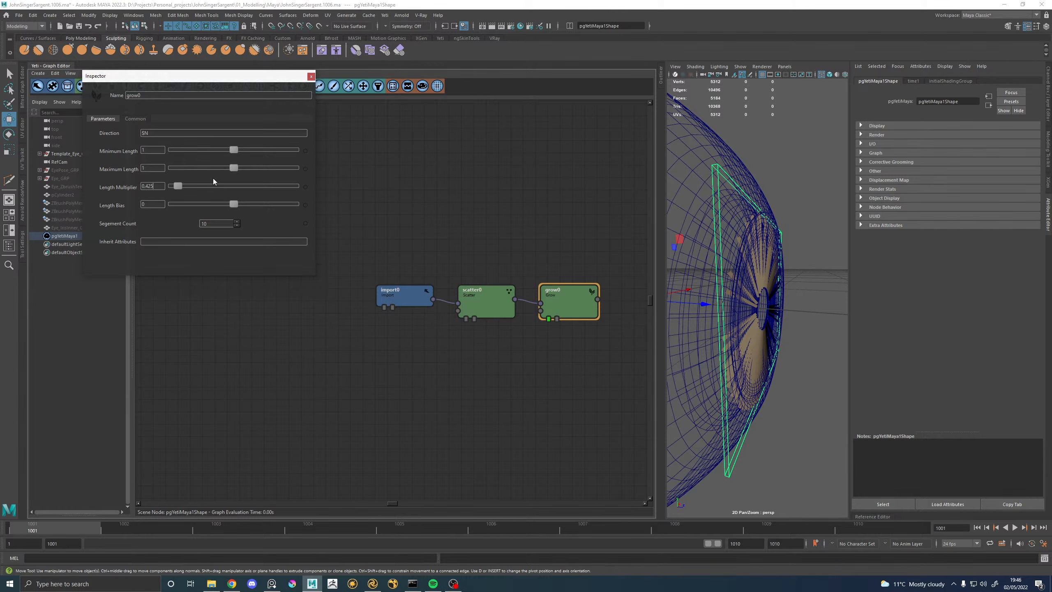
# Enlarge the perspective viewport beside the Yeti graph, then reselect pgYetiMaya1 and frame its fibres.
pyautogui.keyDown('alt'); pyautogui.moveTo(798, 245); pyautogui.dragTo(720, 242); pyautogui.keyUp('alt')
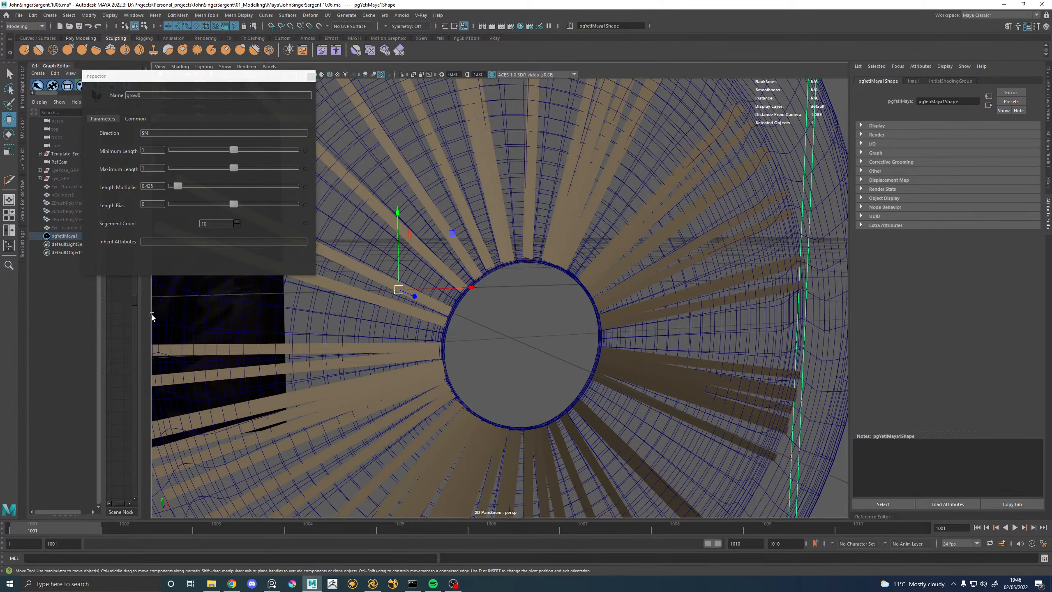
pyautogui.click(152, 316)
pyautogui.moveTo(141, 308); pyautogui.dragTo(297, 305)
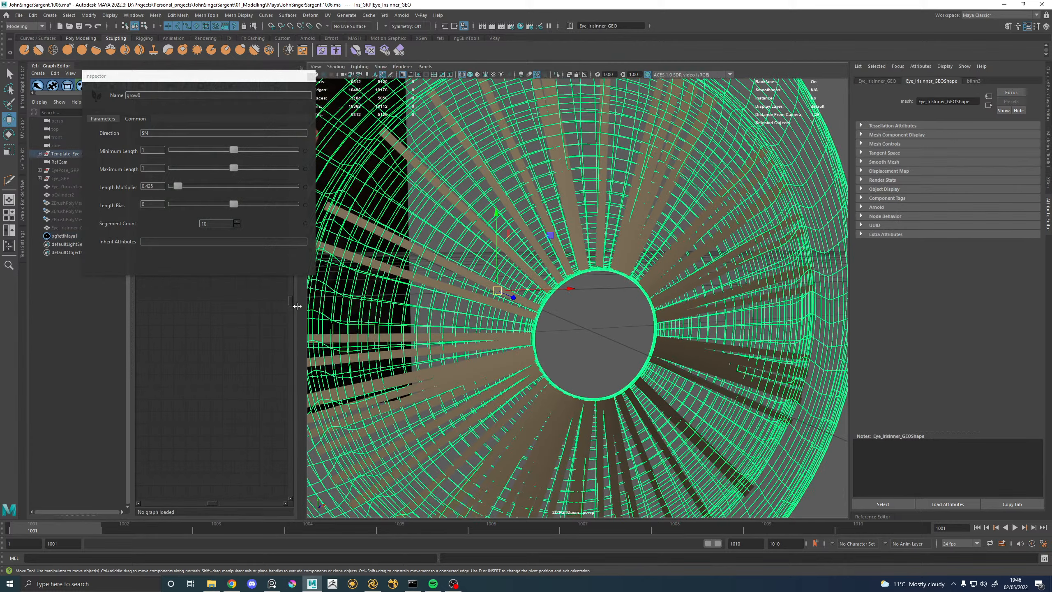
pyautogui.click(86, 235)
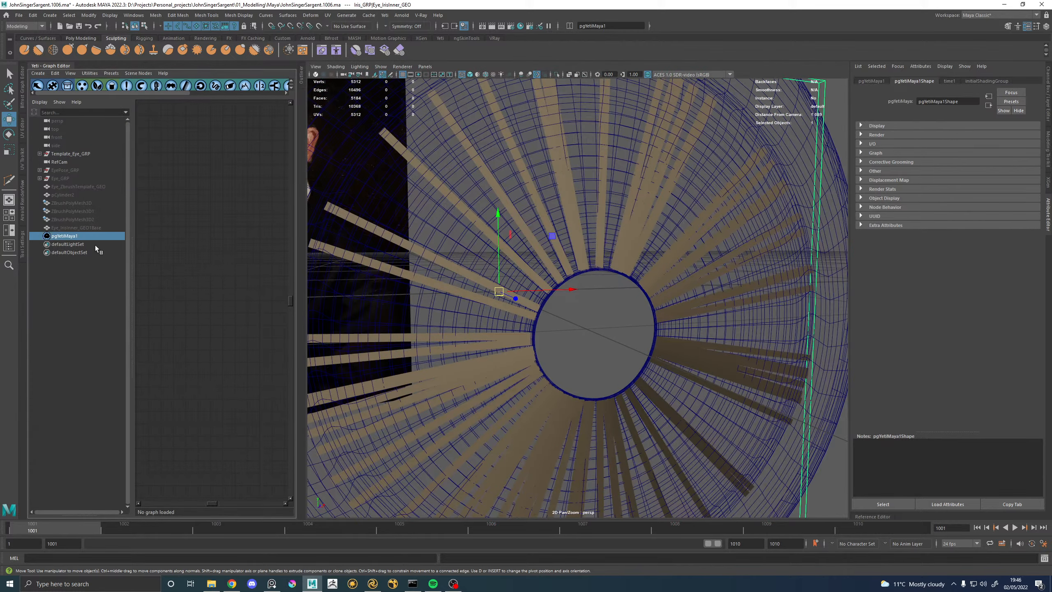
pyautogui.press('f')
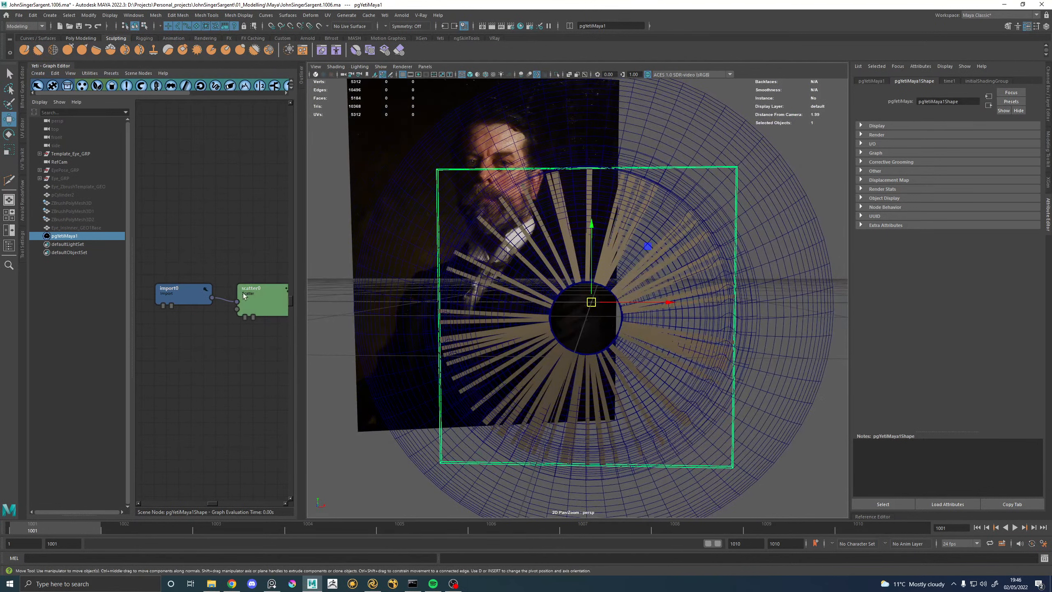
# Add a Width node connected after grow0 in the Yeti graph, closing the grow0 inspector.
pyautogui.scroll(-2, 260, 273)
pyautogui.moveTo(253, 279); pyautogui.dragTo(157, 265, button='middle')
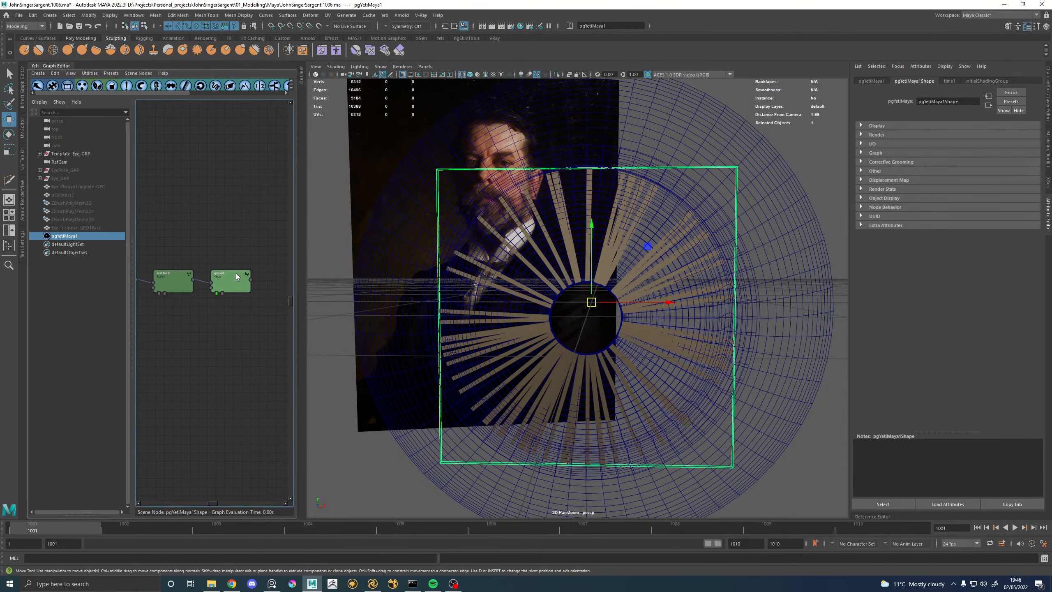
pyautogui.doubleClick(236, 275)
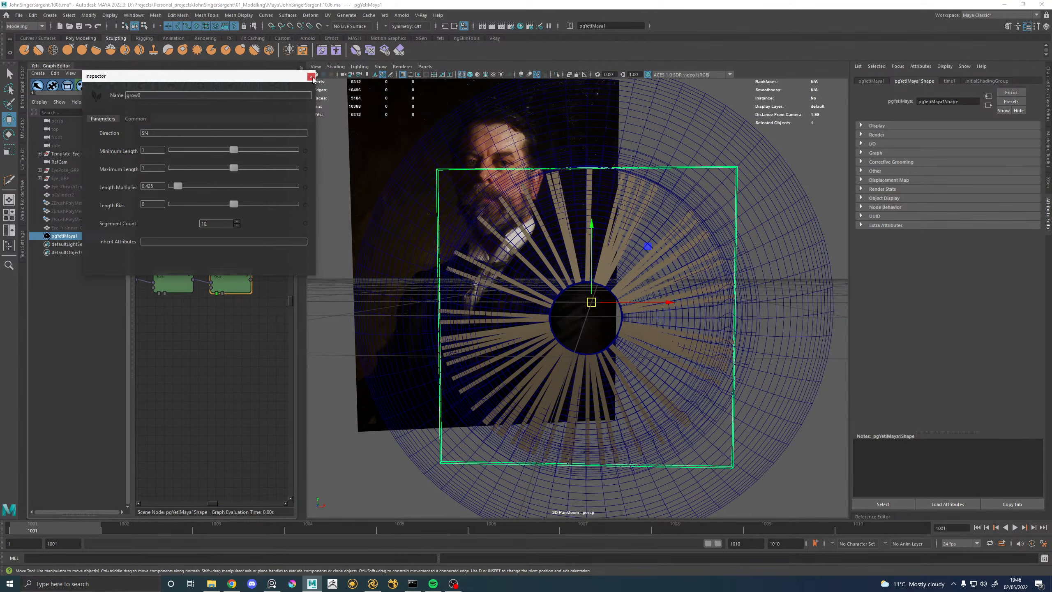
pyautogui.click(311, 77)
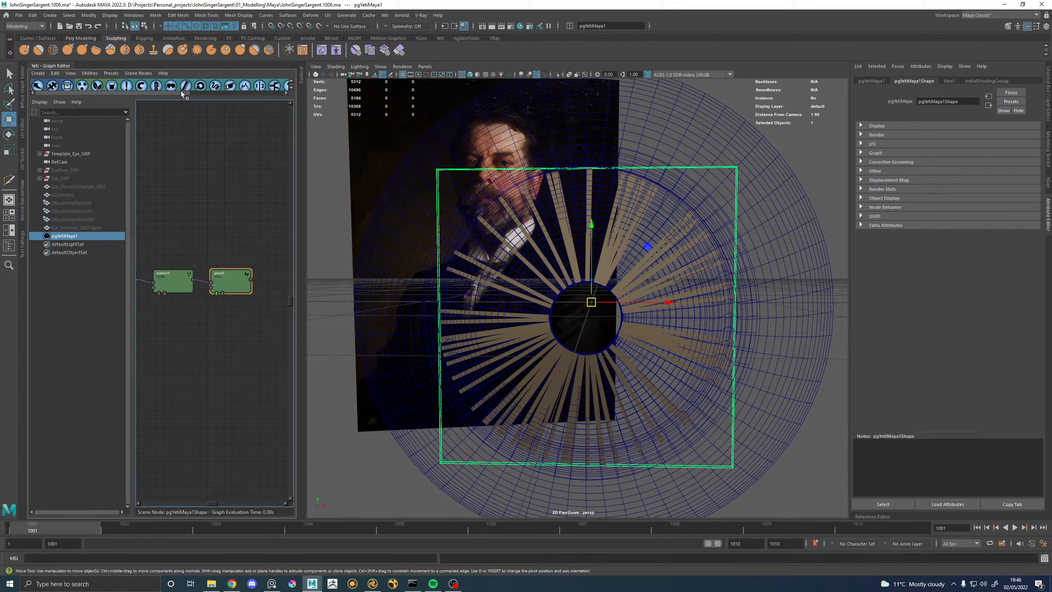
pyautogui.moveTo(136, 94); pyautogui.dragTo(244, 92)
pyautogui.click(243, 86)
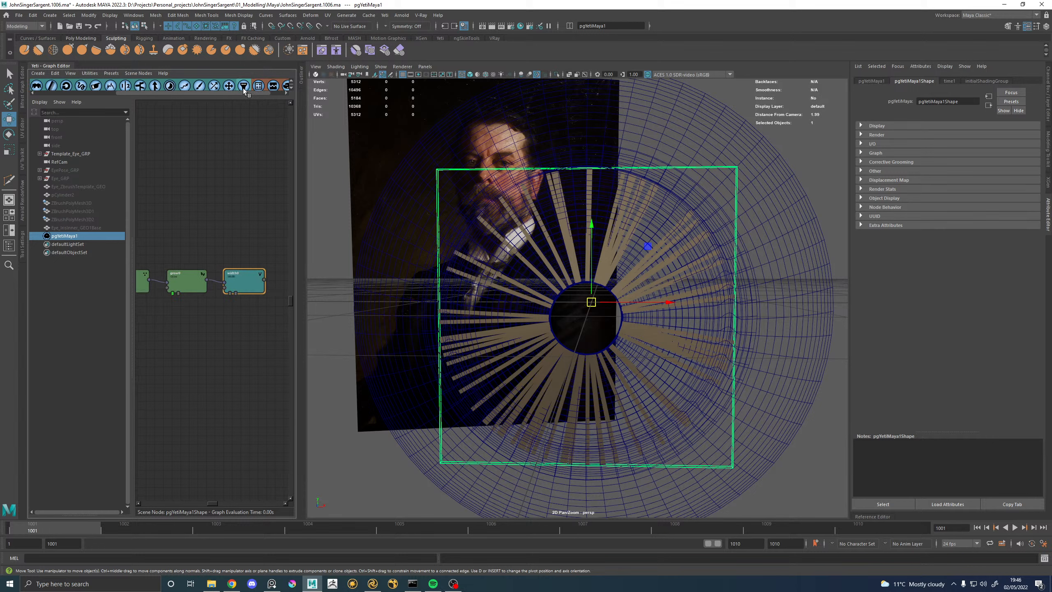
# Display width0 and set its base width and tip width to 1 and its width multiplier to 0.002.
pyautogui.doubleClick(234, 287)
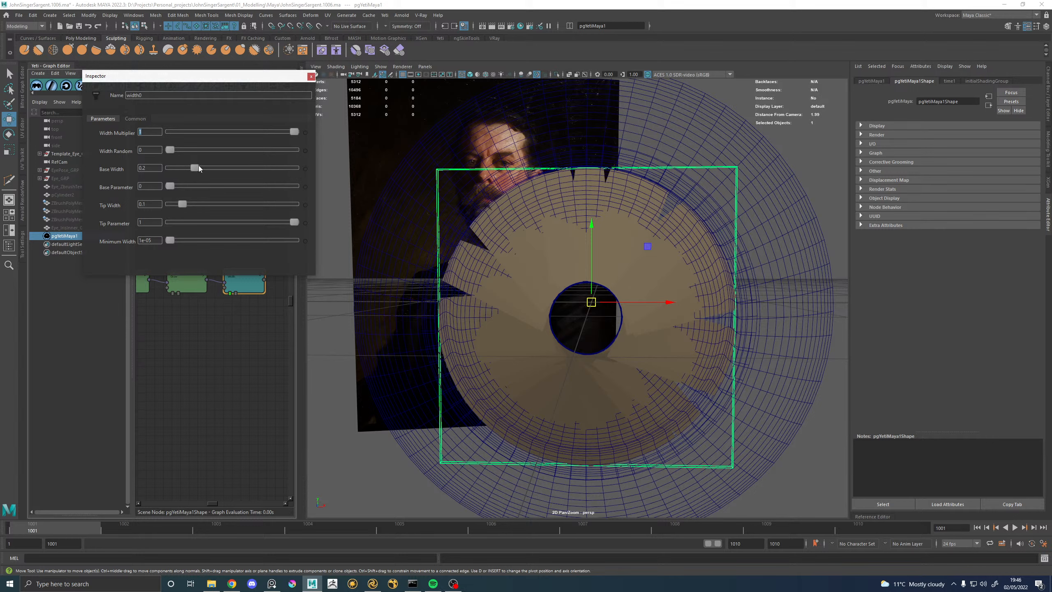
pyautogui.moveTo(199, 167); pyautogui.dragTo(307, 186)
pyautogui.moveTo(183, 204); pyautogui.dragTo(363, 204)
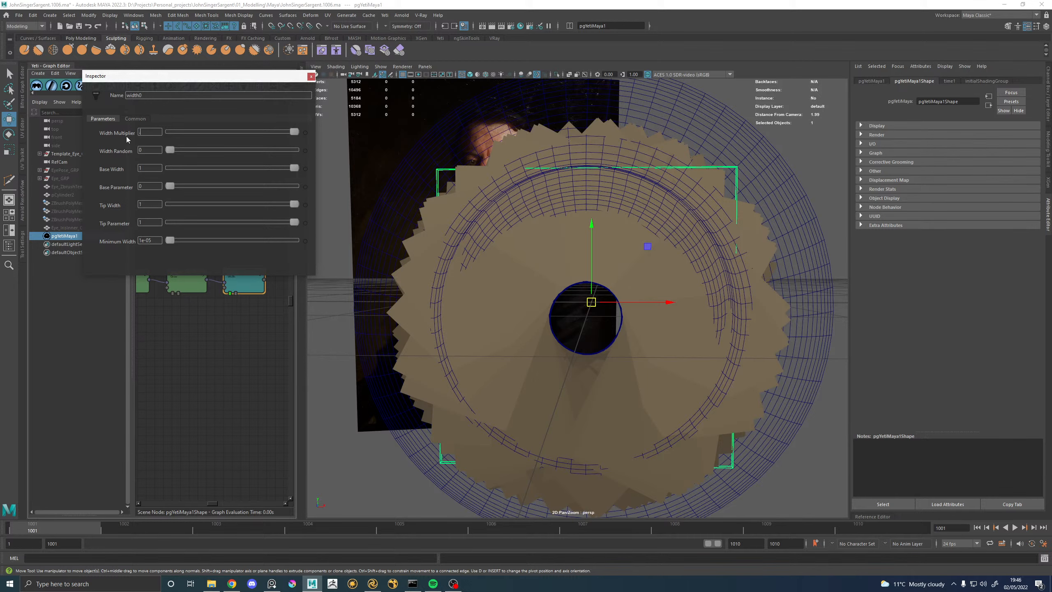
pyautogui.write('0.1')
pyautogui.press('Return')
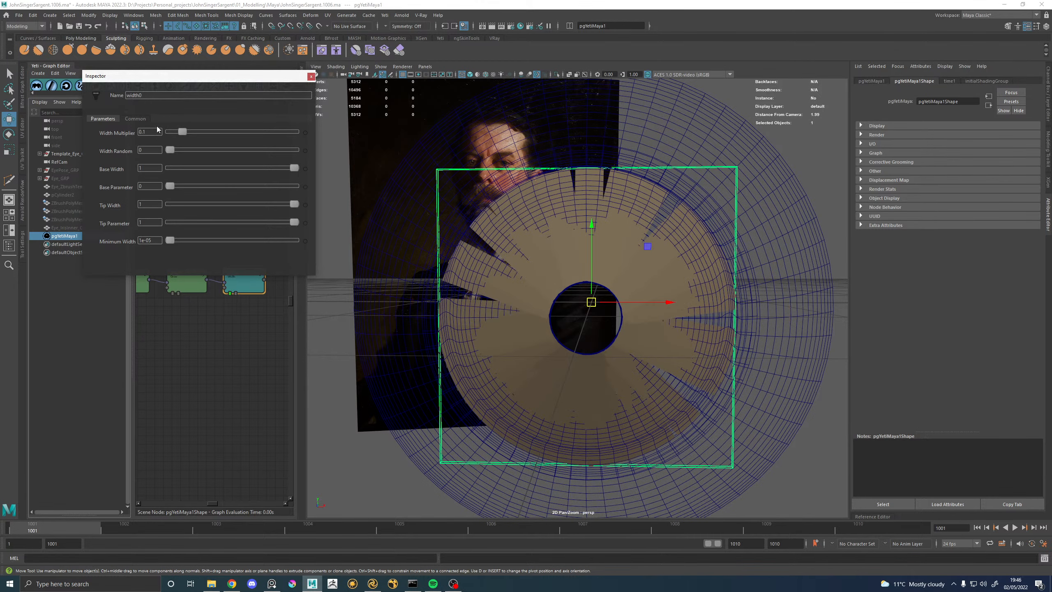
pyautogui.write('.01')
pyautogui.press('Return')
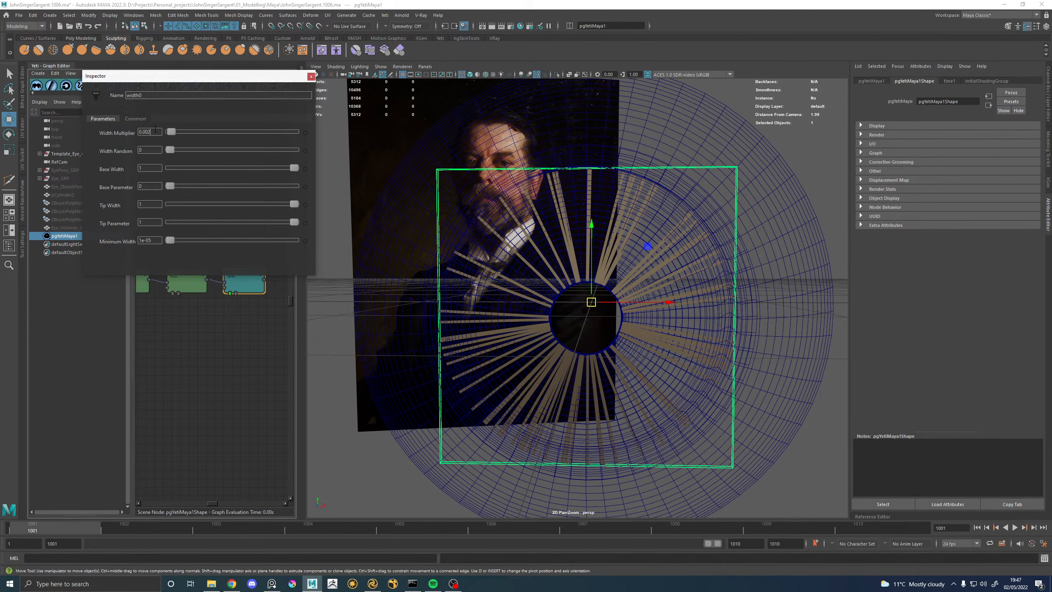
pyautogui.press('Return')
# Increase the width random value on width0 and inspect the thinned fibres around the pupil.
pyautogui.keyDown('alt'); pyautogui.moveTo(682, 300); pyautogui.dragTo(617, 323); pyautogui.keyUp('alt')
pyautogui.keyDown('alt'); pyautogui.moveTo(565, 319); pyautogui.dragTo(606, 317, button='right'); pyautogui.keyUp('alt')
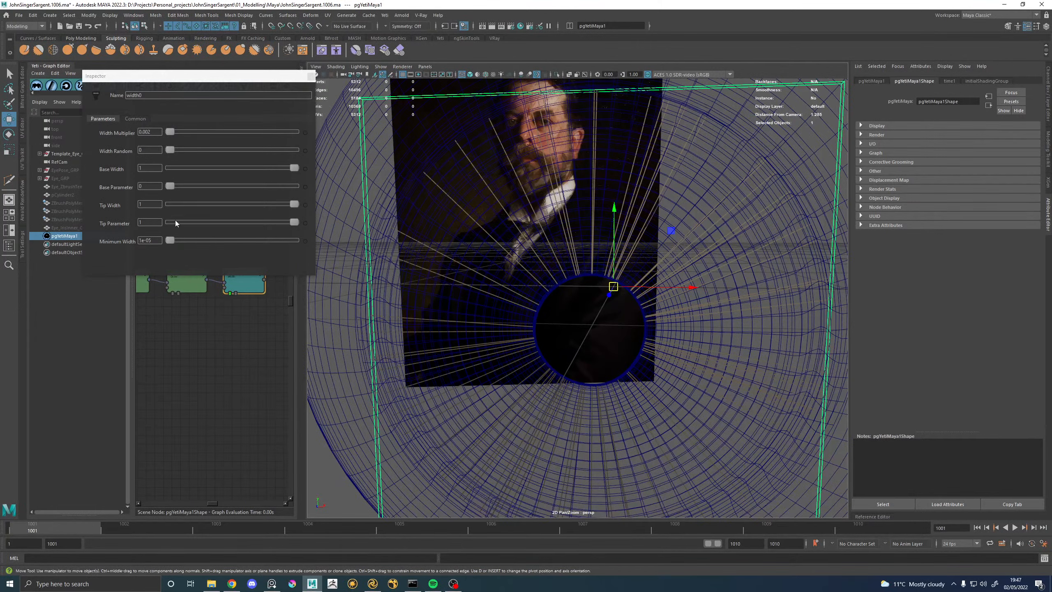
pyautogui.moveTo(172, 150); pyautogui.dragTo(229, 153)
pyautogui.keyDown('alt'); pyautogui.moveTo(625, 268); pyautogui.dragTo(419, 190); pyautogui.keyUp('alt')
pyautogui.click(311, 76)
pyautogui.scroll(-5, 431, 207)
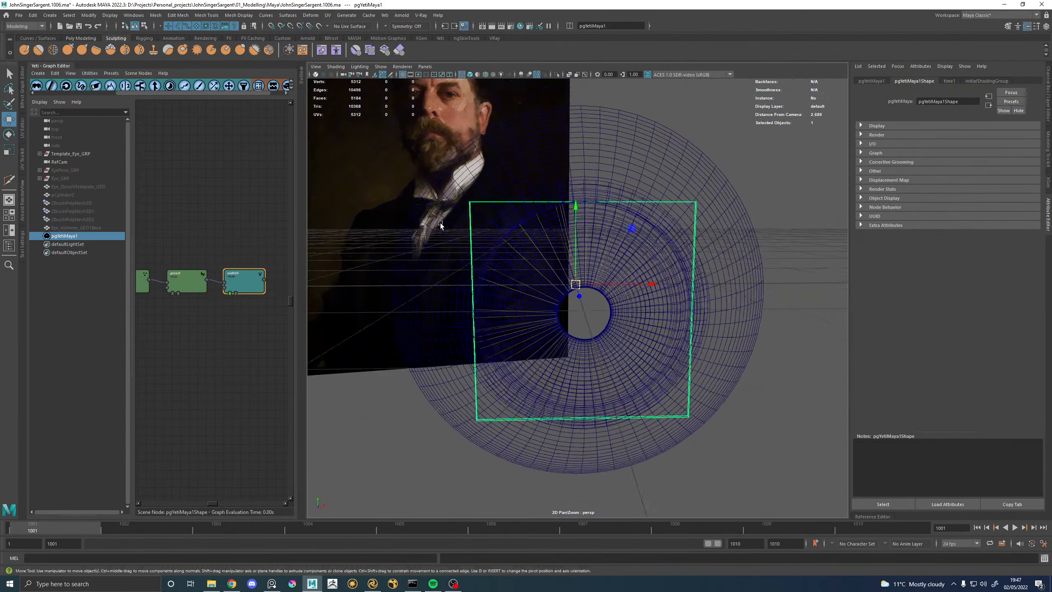
# Return to shaded display and make the Blinn material on Eye_IrisInner_GEO semi-transparent, checking the fibres through it.
pyautogui.keyDown('alt'); pyautogui.moveTo(439, 225); pyautogui.dragTo(583, 169); pyautogui.keyUp('alt')
pyautogui.click(584, 165)
pyautogui.press('5')
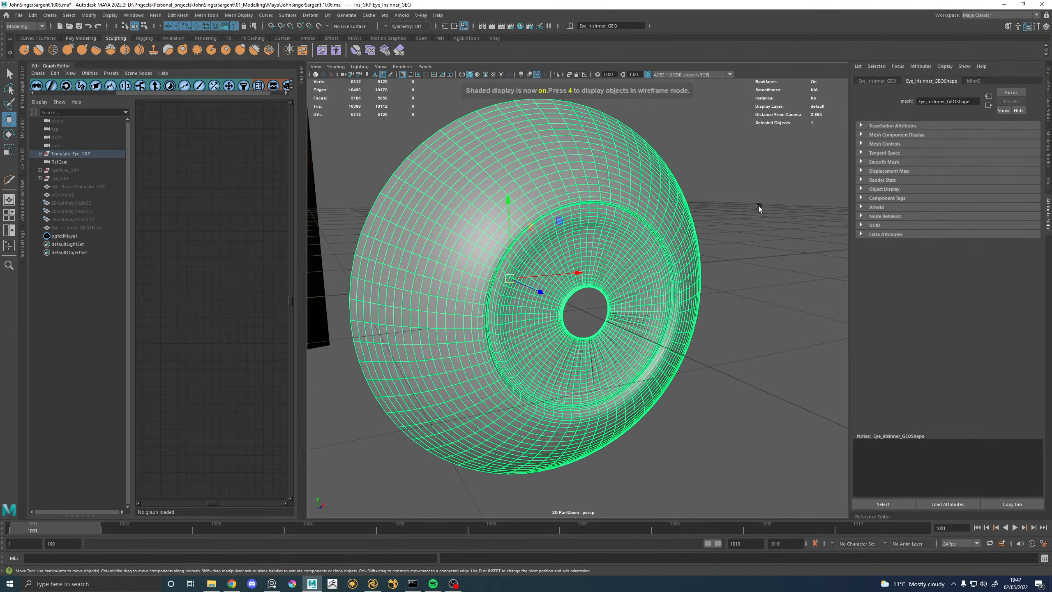
pyautogui.click(759, 205)
pyautogui.click(630, 151)
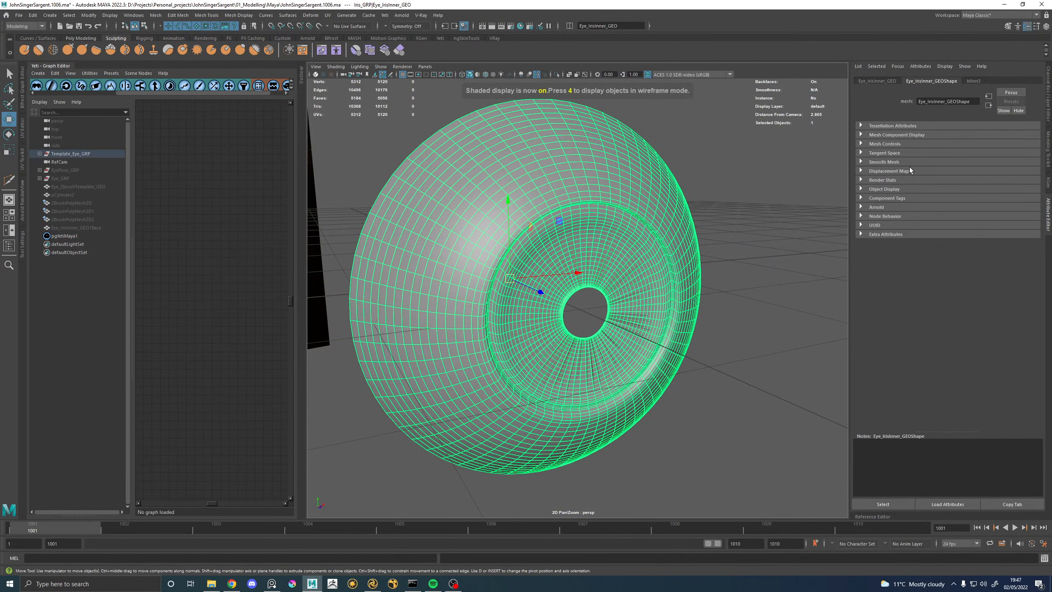
pyautogui.click(974, 81)
pyautogui.keyDown('alt'); pyautogui.moveTo(621, 244); pyautogui.dragTo(663, 245); pyautogui.keyUp('alt')
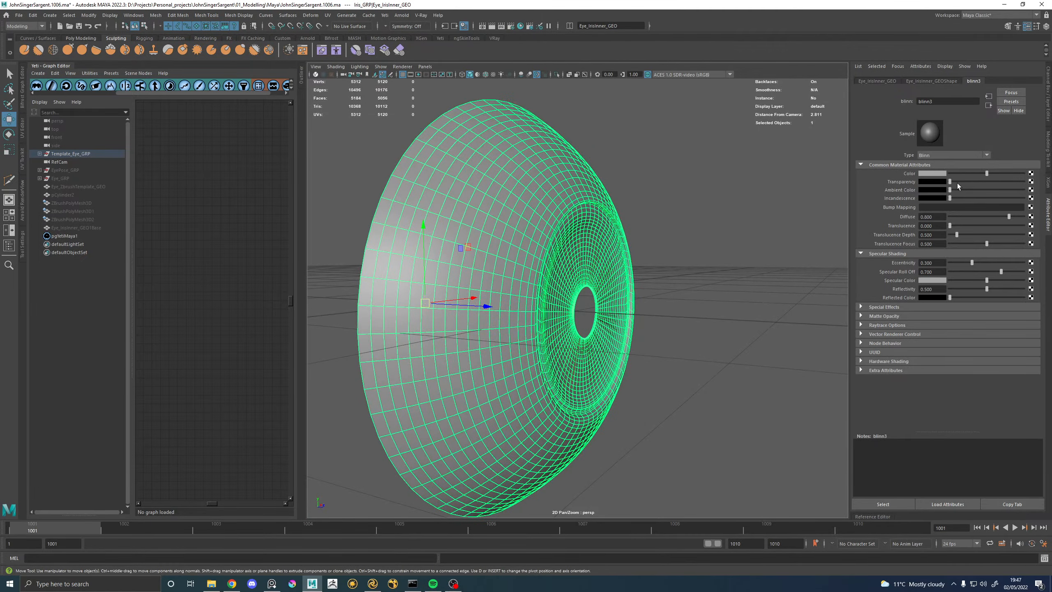
pyautogui.moveTo(958, 182); pyautogui.dragTo(989, 181)
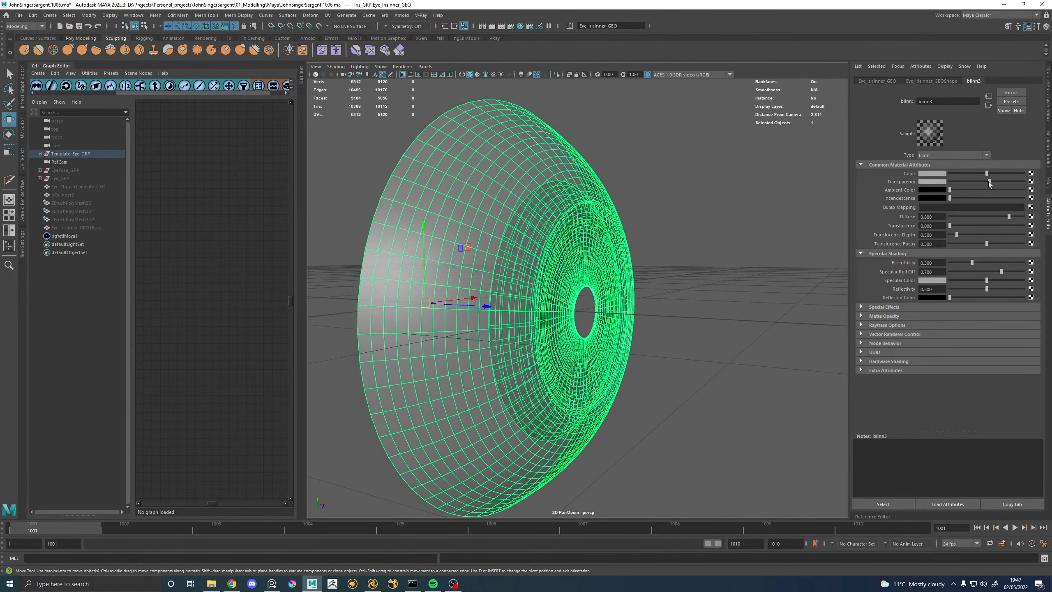
pyautogui.click(780, 251)
pyautogui.keyDown('alt'); pyautogui.moveTo(779, 251); pyautogui.dragTo(704, 254); pyautogui.keyUp('alt')
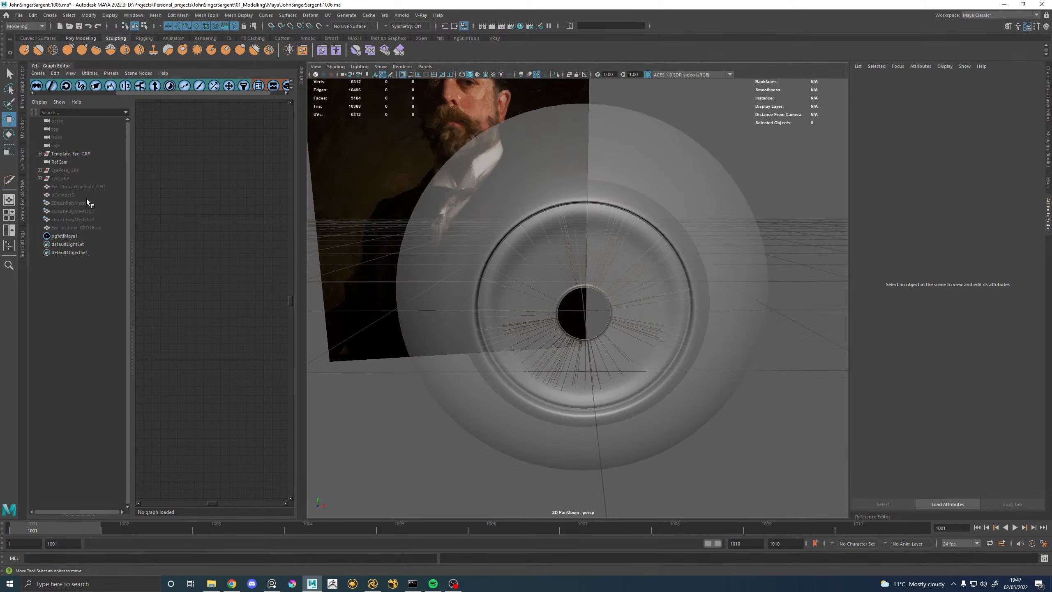
# Unhide the Eye_IrisStroma_GEO mesh inside the iris group, inspect it over the fibres and leave it selected.
pyautogui.click(68, 227)
pyautogui.click(39, 153)
pyautogui.click(72, 178)
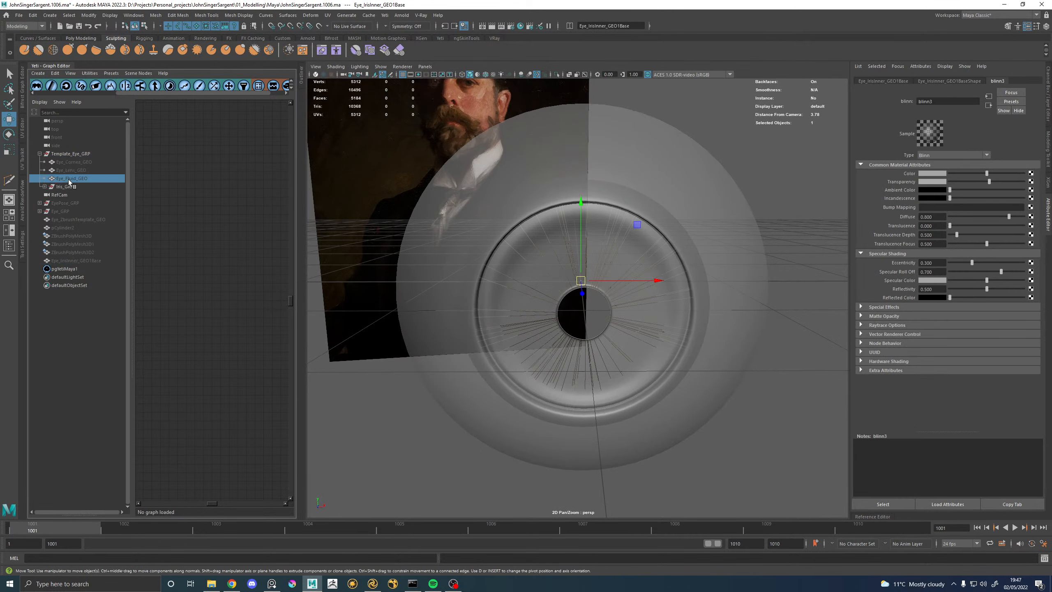
pyautogui.click(45, 186)
pyautogui.click(83, 195)
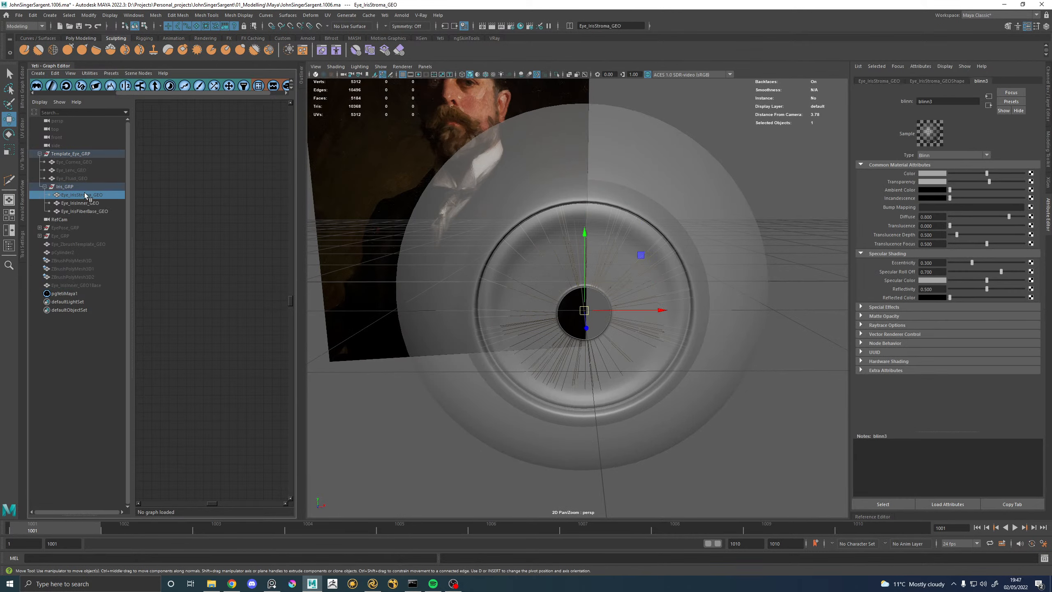
pyautogui.press('h')
pyautogui.click(779, 219)
pyautogui.moveTo(651, 260)
pyautogui.keyDown('alt'); pyautogui.mouseDown()
pyautogui.moveTo(670, 252)
pyautogui.moveTo(657, 252)
pyautogui.mouseUp(); pyautogui.keyUp('alt')
pyautogui.keyDown('alt'); pyautogui.moveTo(657, 253); pyautogui.dragTo(766, 334, button='right'); pyautogui.keyUp('alt')
pyautogui.keyDown('alt'); pyautogui.moveTo(767, 334); pyautogui.dragTo(750, 297); pyautogui.keyUp('alt')
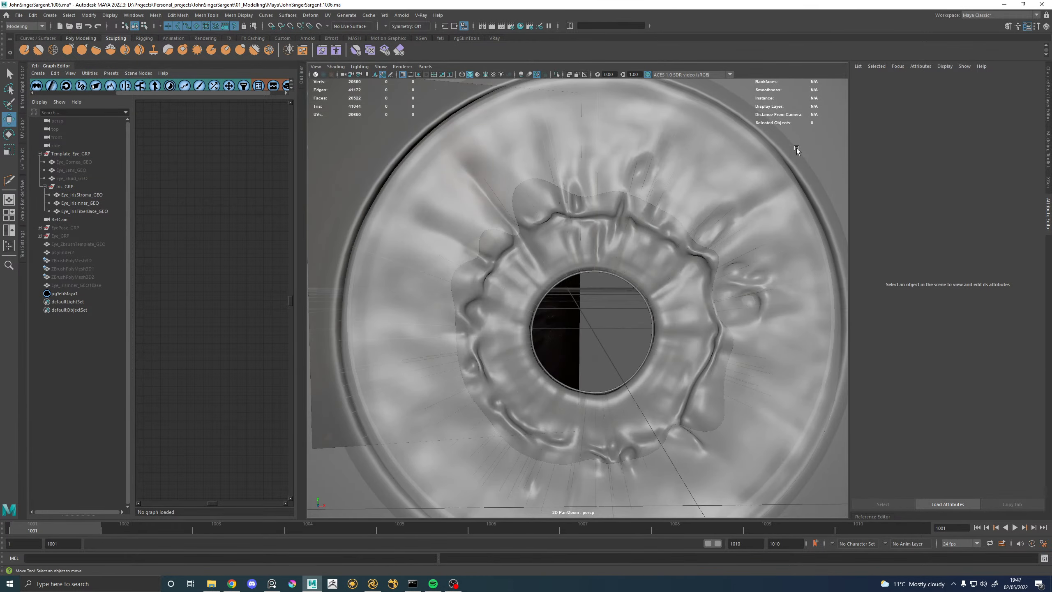
pyautogui.hotkey('ctrl', 'z')
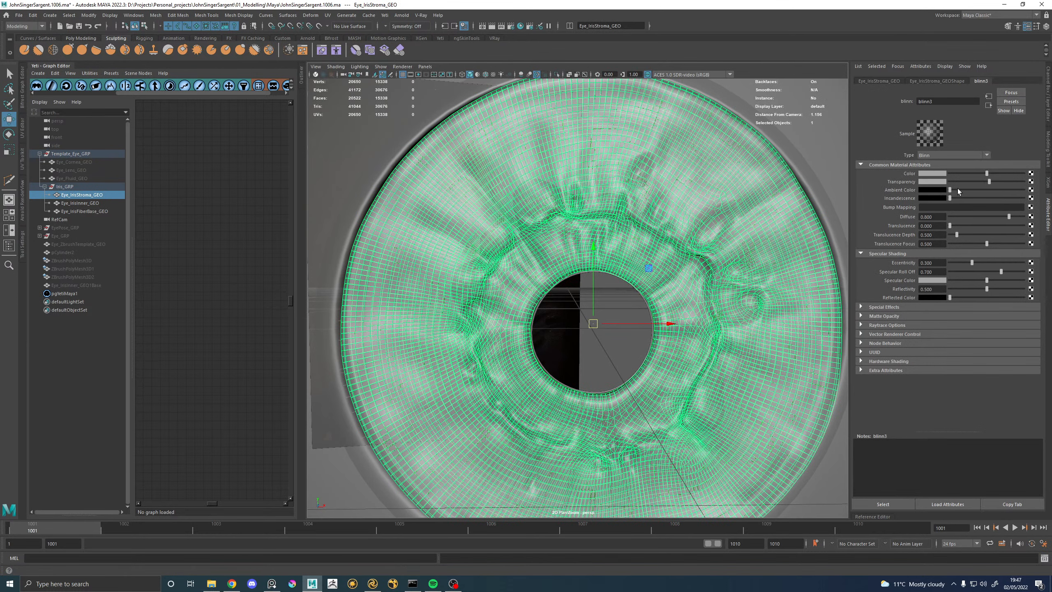
# Slightly reduce the transparency of the Blinn material on Eye_IrisStroma_GEO and inspect the deselected iris.
pyautogui.moveTo(989, 182)
pyautogui.mouseDown()
pyautogui.moveTo(1005, 183)
pyautogui.moveTo(986, 183)
pyautogui.mouseUp()
pyautogui.click(618, 306)
pyautogui.keyDown('alt'); pyautogui.moveTo(618, 306); pyautogui.dragTo(578, 287, button='right'); pyautogui.keyUp('alt')
pyautogui.moveTo(578, 287)
pyautogui.keyDown('alt'); pyautogui.mouseDown()
pyautogui.moveTo(538, 303)
pyautogui.moveTo(580, 298)
pyautogui.mouseUp(); pyautogui.keyUp('alt')
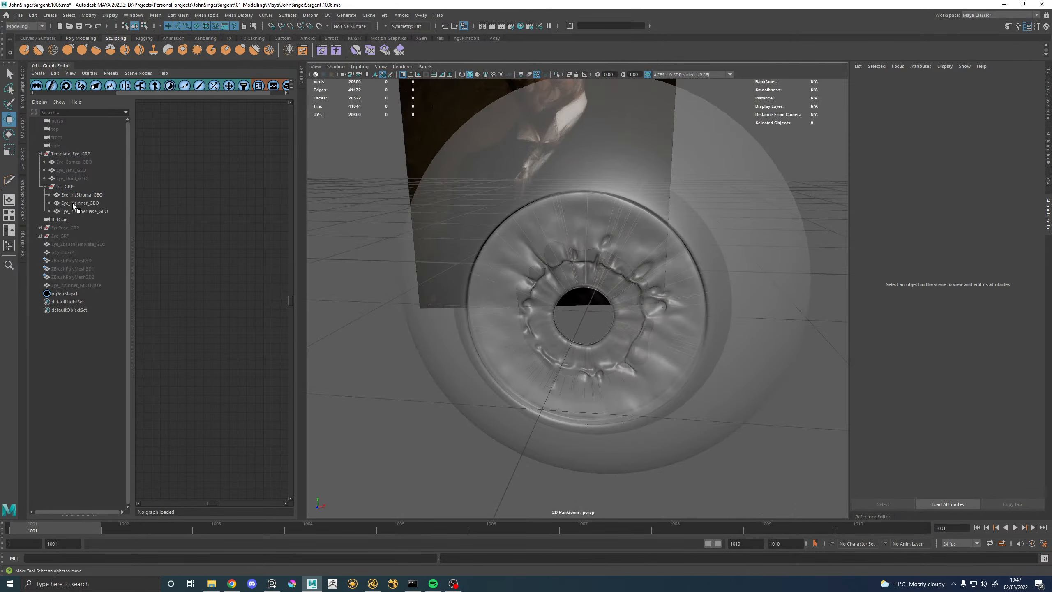
# Set the density multiplier of scatter0 in the pgYetiMaya1 graph to 100000 and inspect the fibres through the iris meshes.
pyautogui.click(63, 294)
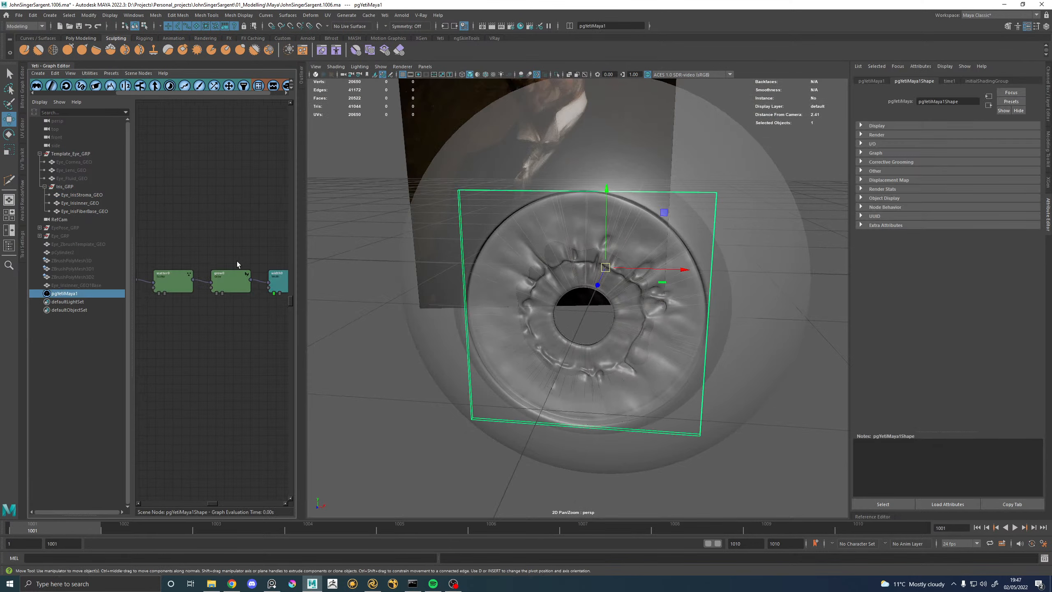
pyautogui.moveTo(240, 243)
pyautogui.keyDown('alt'); pyautogui.mouseDown(button='middle')
pyautogui.moveTo(195, 240)
pyautogui.moveTo(225, 230)
pyautogui.mouseUp(button='middle'); pyautogui.keyUp('alt')
pyautogui.doubleClick(151, 268)
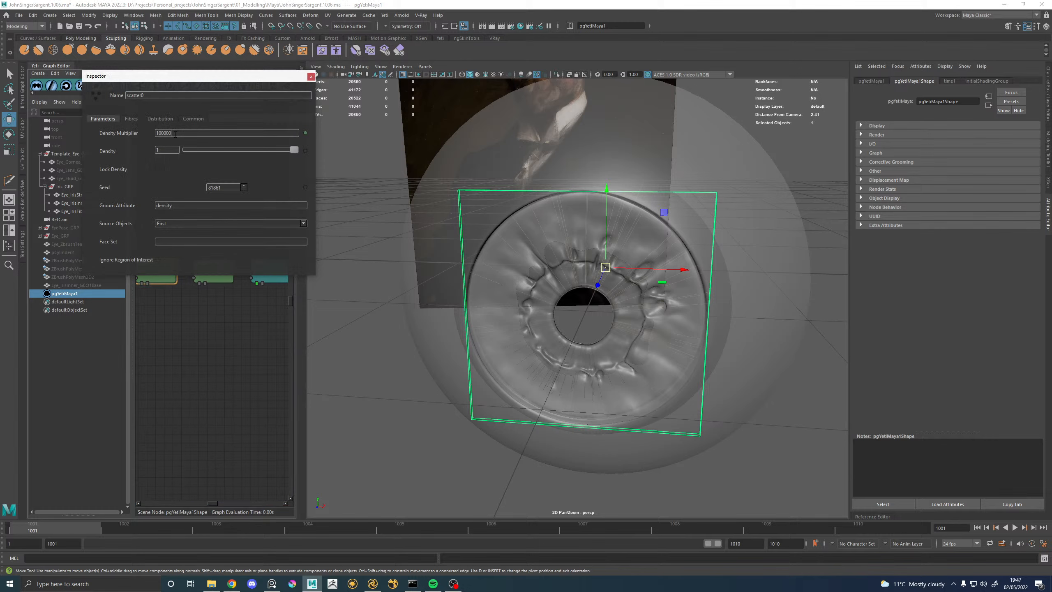
pyautogui.keyDown('alt'); pyautogui.moveTo(542, 230); pyautogui.dragTo(353, 125, button='right'); pyautogui.keyUp('alt')
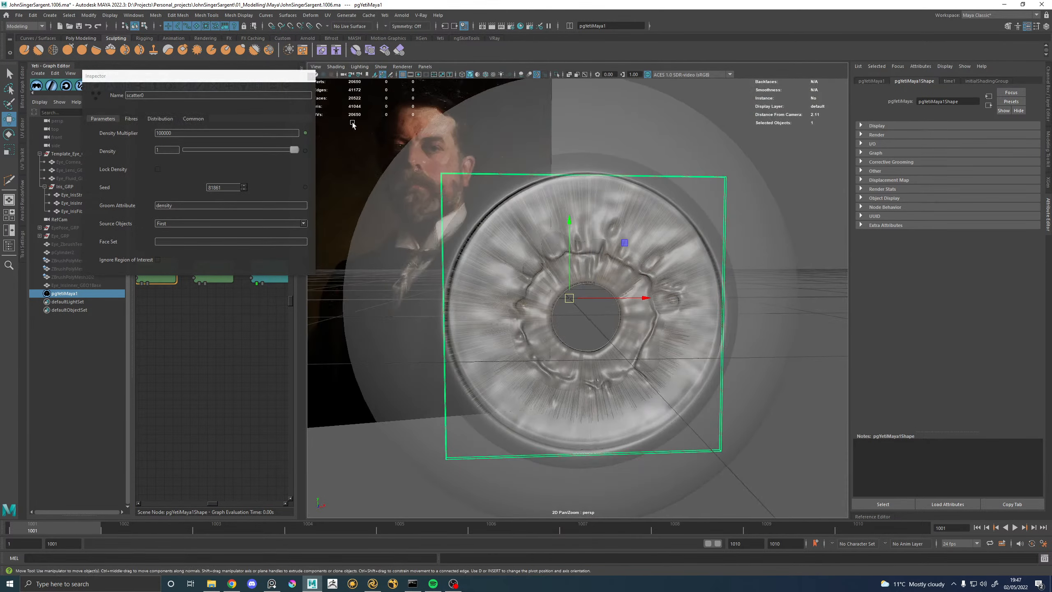
pyautogui.click(311, 76)
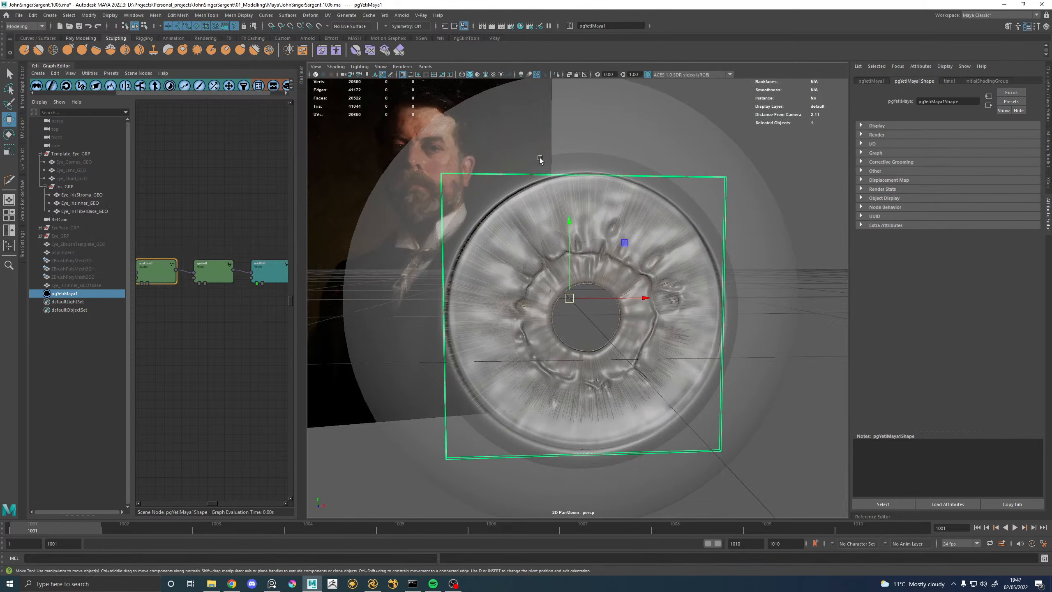
# Increase the transparency and darken the specular colour of the Blinn material on Eye_IrisInner_GEO, viewing the fibres through it.
pyautogui.click(650, 156)
pyautogui.click(975, 81)
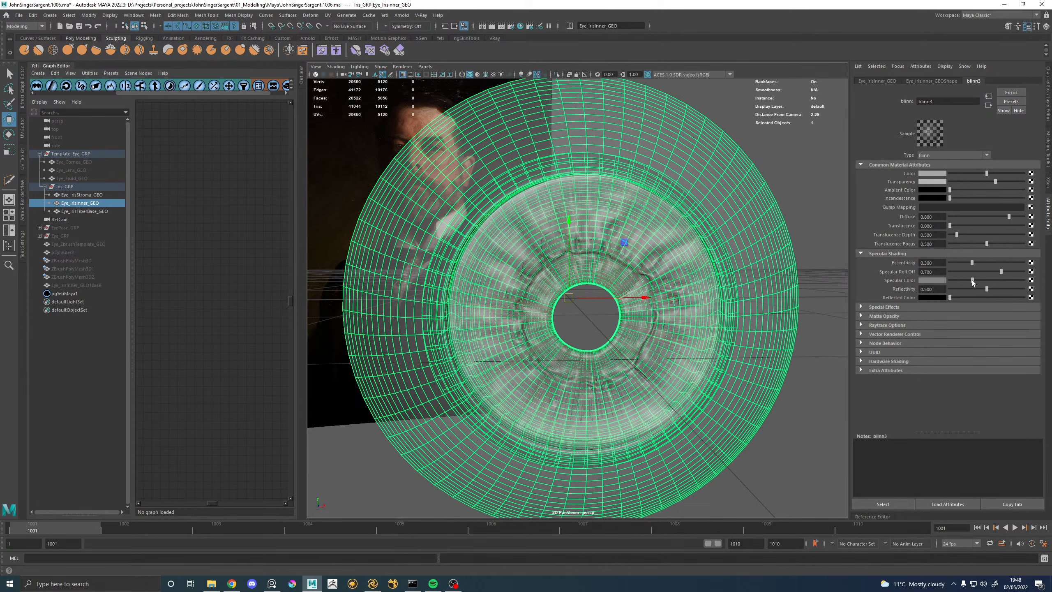
pyautogui.click(799, 190)
pyautogui.keyDown('alt'); pyautogui.moveTo(799, 190); pyautogui.dragTo(757, 235); pyautogui.keyUp('alt')
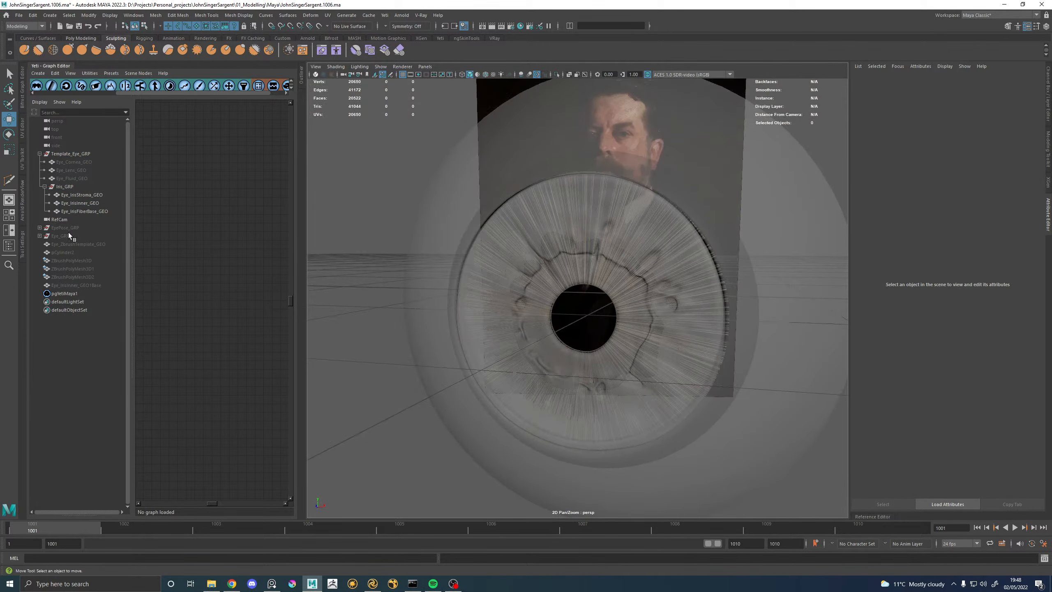
# Reload the pgYetiMaya1 graph, bring up the close-up iris reference photo and place it beside the modelled iris for comparison.
pyautogui.click(65, 294)
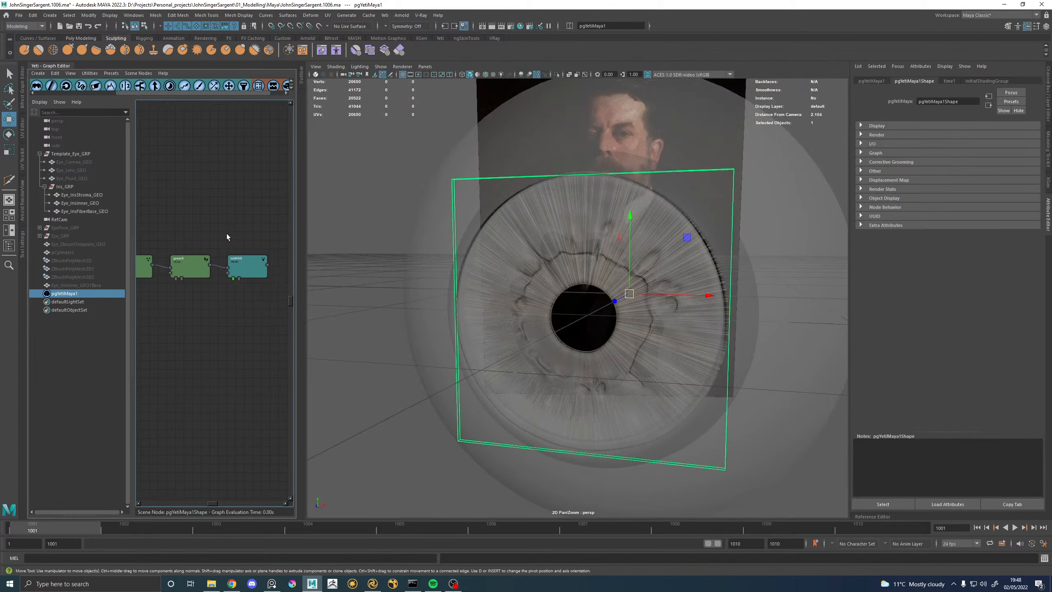
pyautogui.keyDown('alt'); pyautogui.moveTo(218, 237); pyautogui.dragTo(220, 237, button='middle'); pyautogui.keyUp('alt')
pyautogui.moveTo(155, 270); pyautogui.dragTo(365, 218, button='right')
pyautogui.scroll(3, 386, 260)
pyautogui.scroll(2, 411, 312)
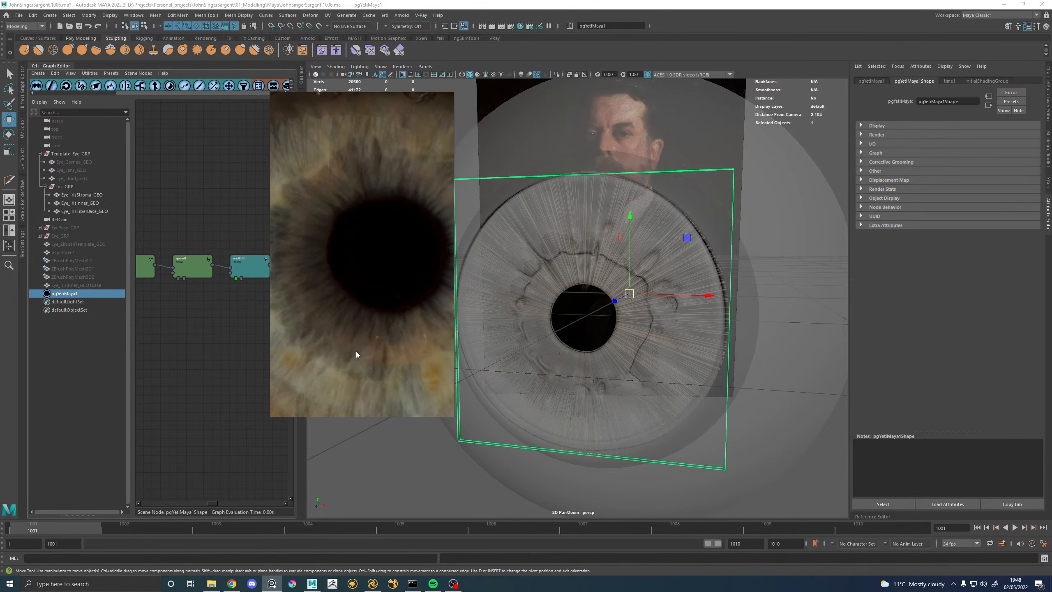
pyautogui.moveTo(397, 273); pyautogui.dragTo(405, 277, button='right')
pyautogui.keyDown('alt'); pyautogui.moveTo(697, 283); pyautogui.dragTo(713, 280, button='middle'); pyautogui.keyUp('alt')
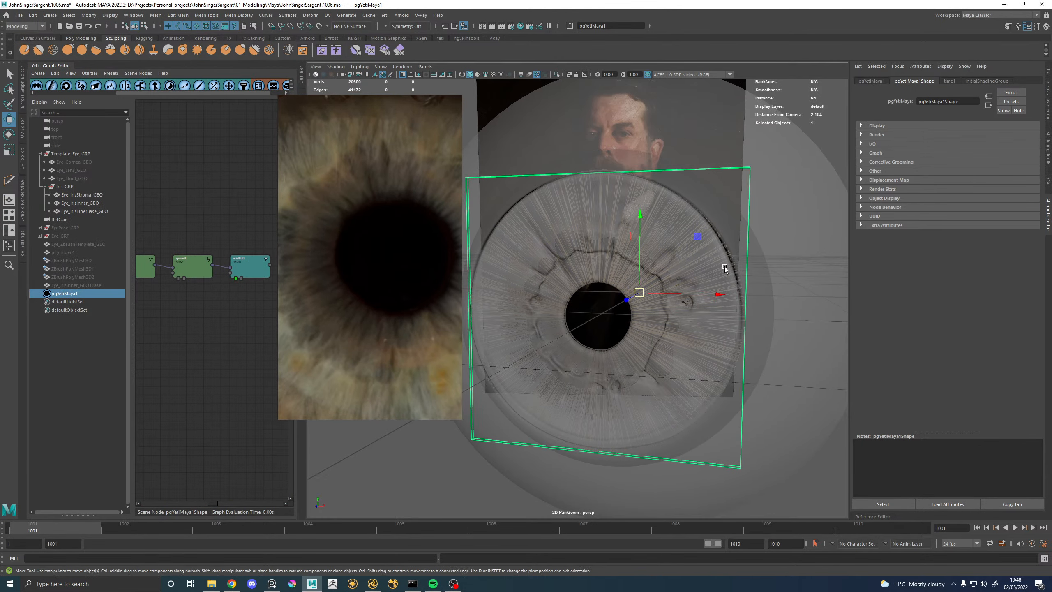
# Duplicate the scatter0 and grow0 nodes as a second branch below the original chain and display the copied grow node.
pyautogui.scroll(-3, 199, 226)
pyautogui.keyDown('alt'); pyautogui.moveTo(183, 229); pyautogui.dragTo(226, 218, button='middle'); pyautogui.keyUp('alt')
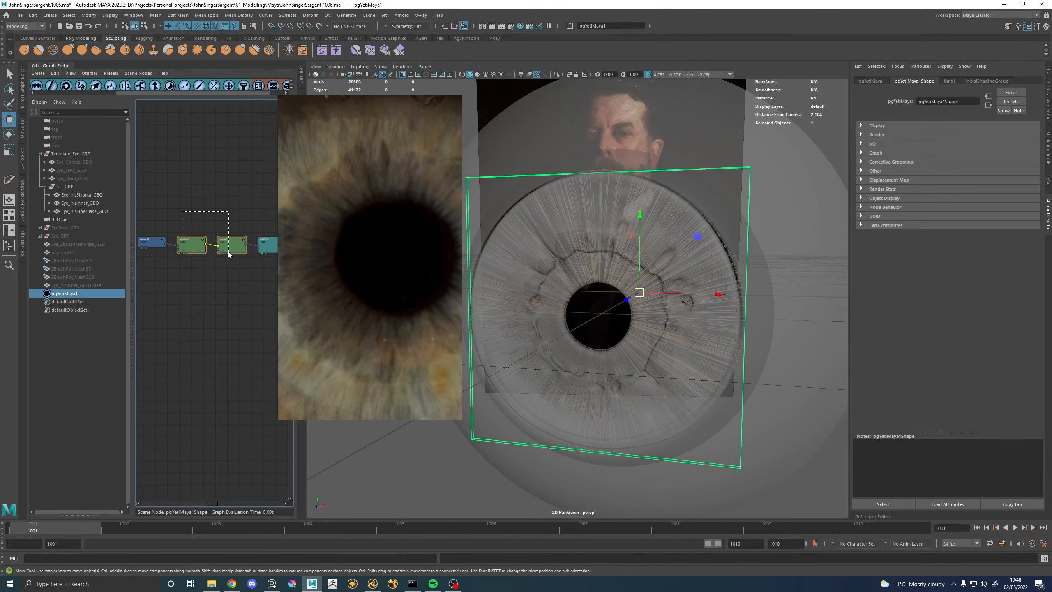
pyautogui.moveTo(229, 252); pyautogui.dragTo(230, 253)
pyautogui.hotkey('ctrl', 'd')
pyautogui.moveTo(217, 311); pyautogui.dragTo(202, 293)
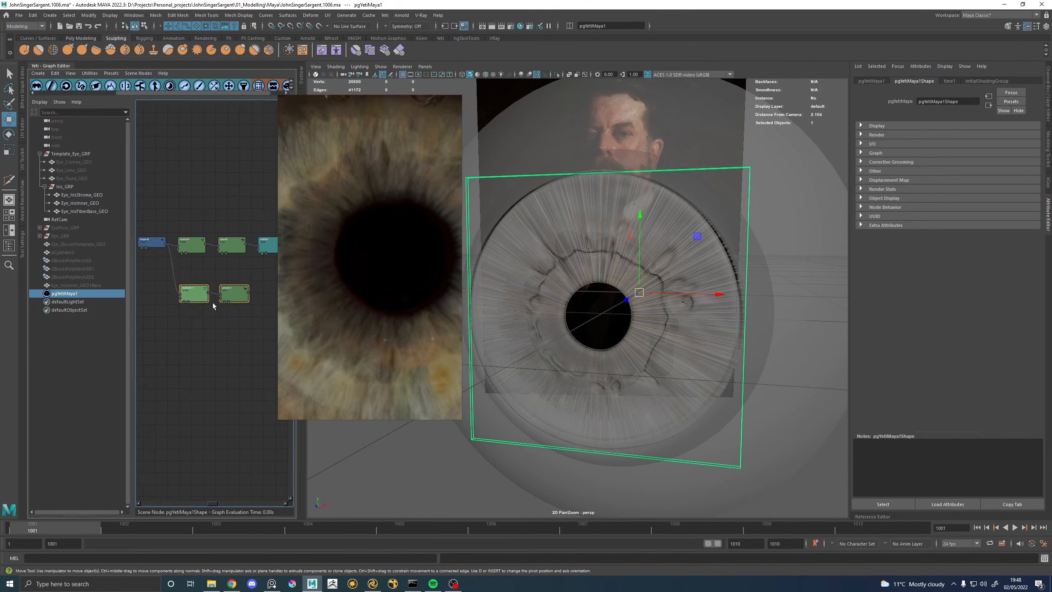
pyautogui.click(213, 306)
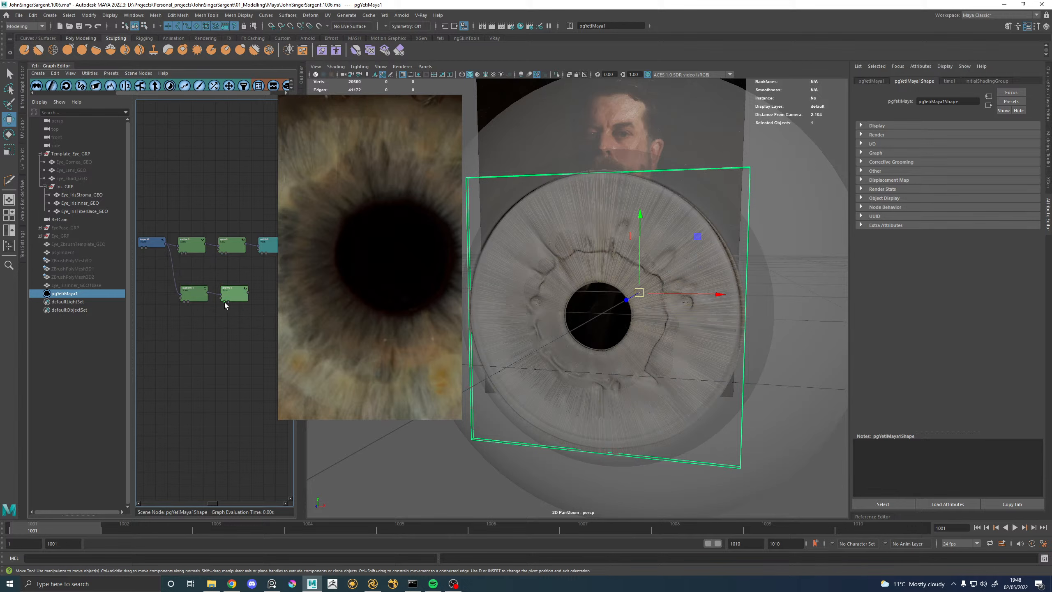
# Set the density multiplier of the copied scatter node scatter0_1 to 10000 and compare the sparser fibres with the reference.
pyautogui.doubleClick(194, 293)
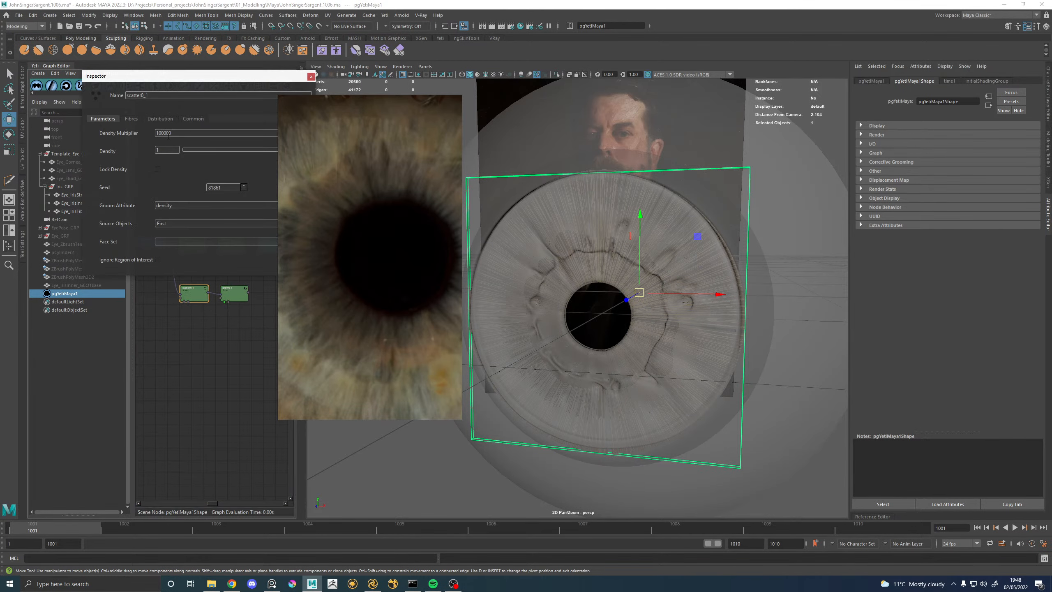
pyautogui.press('BackSpace')
pyautogui.press('Return')
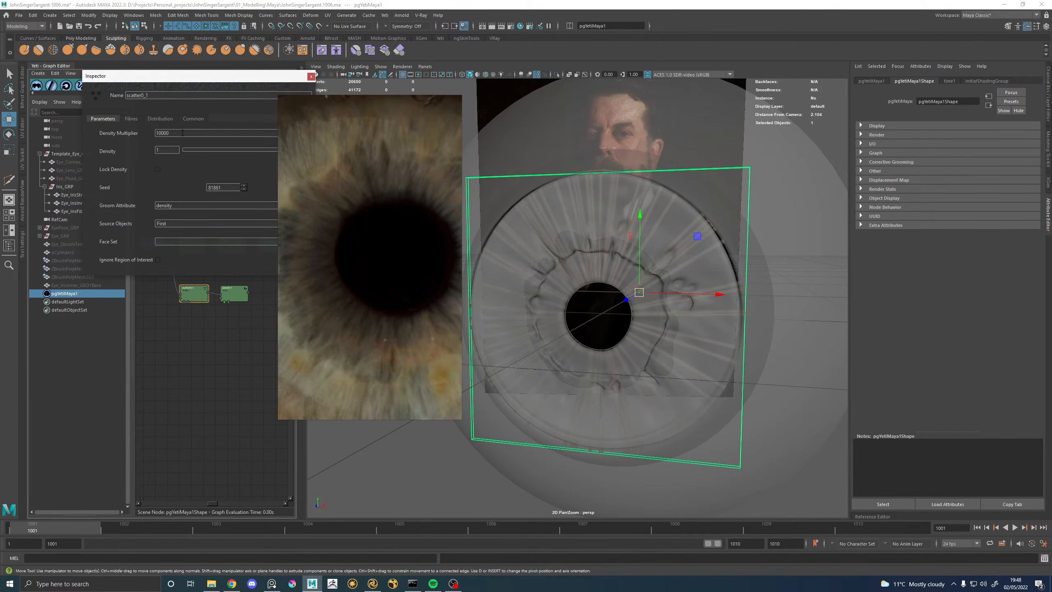
pyautogui.moveTo(645, 248)
pyautogui.keyDown('alt'); pyautogui.mouseDown()
pyautogui.moveTo(689, 270)
pyautogui.moveTo(690, 287)
pyautogui.moveTo(640, 299)
pyautogui.moveTo(654, 258)
pyautogui.moveTo(624, 250)
pyautogui.moveTo(659, 245)
pyautogui.mouseUp(); pyautogui.keyUp('alt')
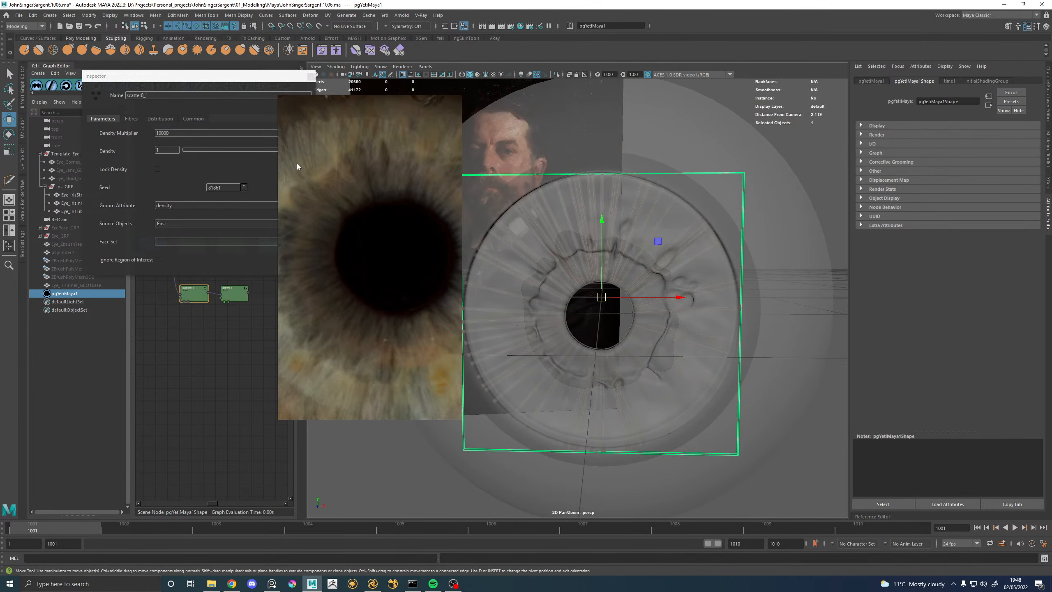
pyautogui.moveTo(336, 158); pyautogui.dragTo(411, 164, button='right')
pyautogui.click(310, 76)
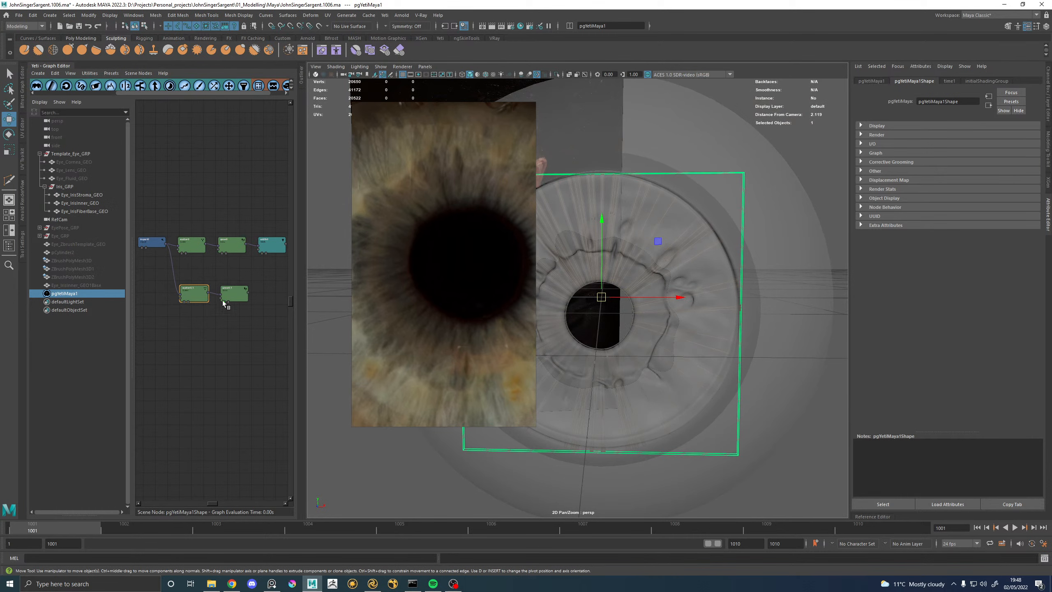
# Add a Scraggle node after the copied grow node and display its result.
pyautogui.click(228, 295)
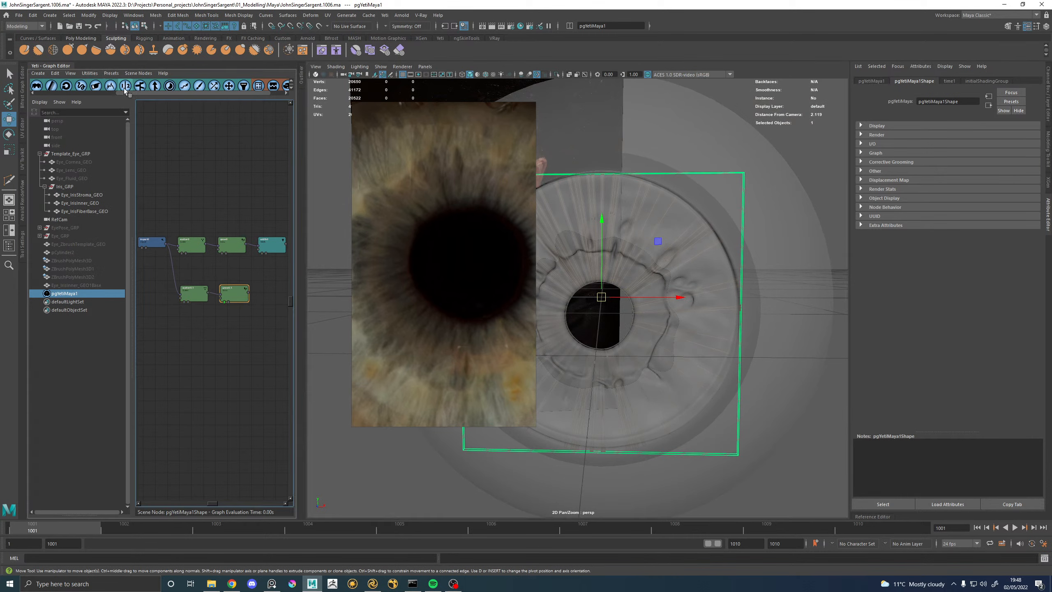
pyautogui.click(185, 86)
pyautogui.click(241, 298)
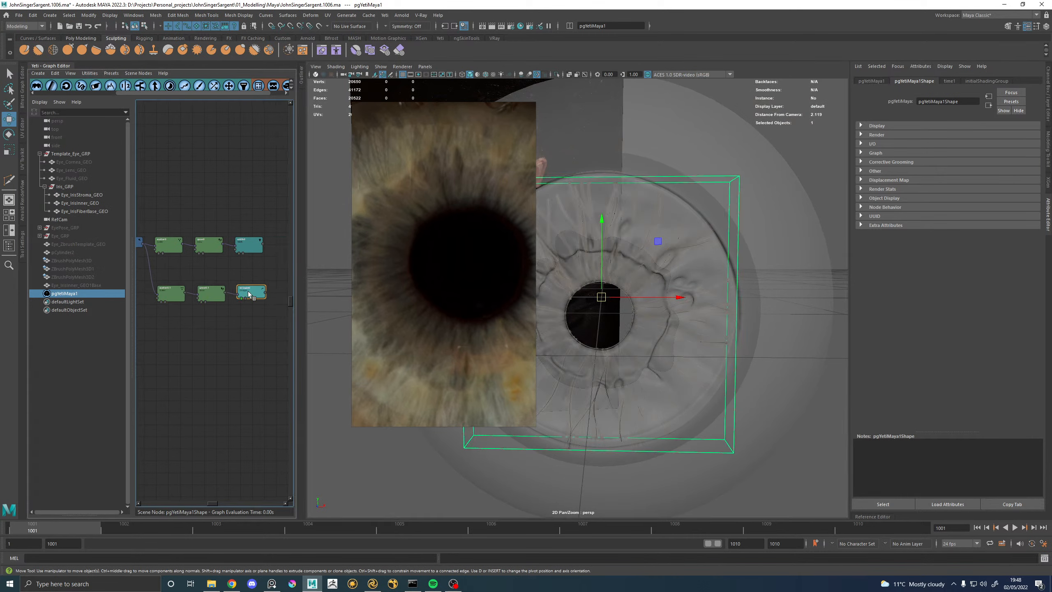
# Set scraggle0's scraggle to 0.08 and its frequency to 3.7, then move the reference photo clear of the iris.
pyautogui.doubleClick(255, 292)
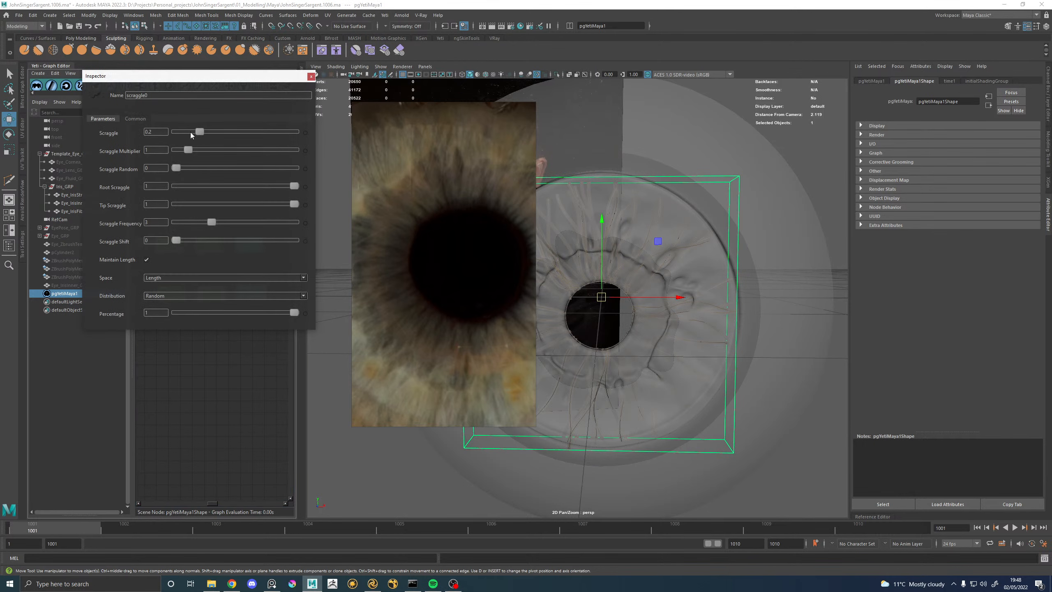
pyautogui.moveTo(201, 132); pyautogui.dragTo(186, 133)
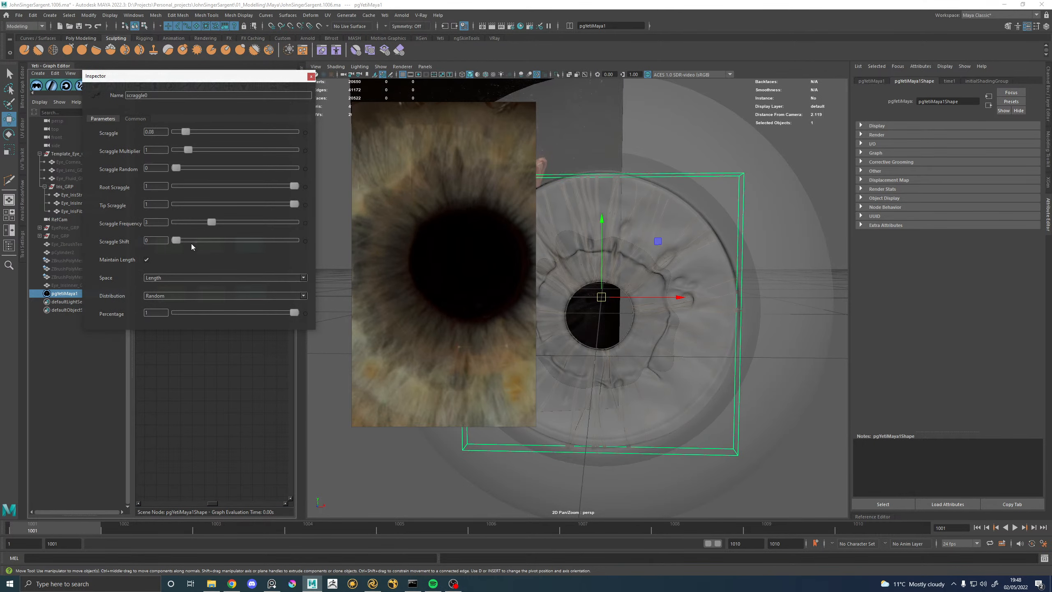
pyautogui.moveTo(449, 257); pyautogui.dragTo(400, 242, button='right')
pyautogui.keyDown('alt'); pyautogui.moveTo(641, 319); pyautogui.dragTo(622, 311); pyautogui.keyUp('alt')
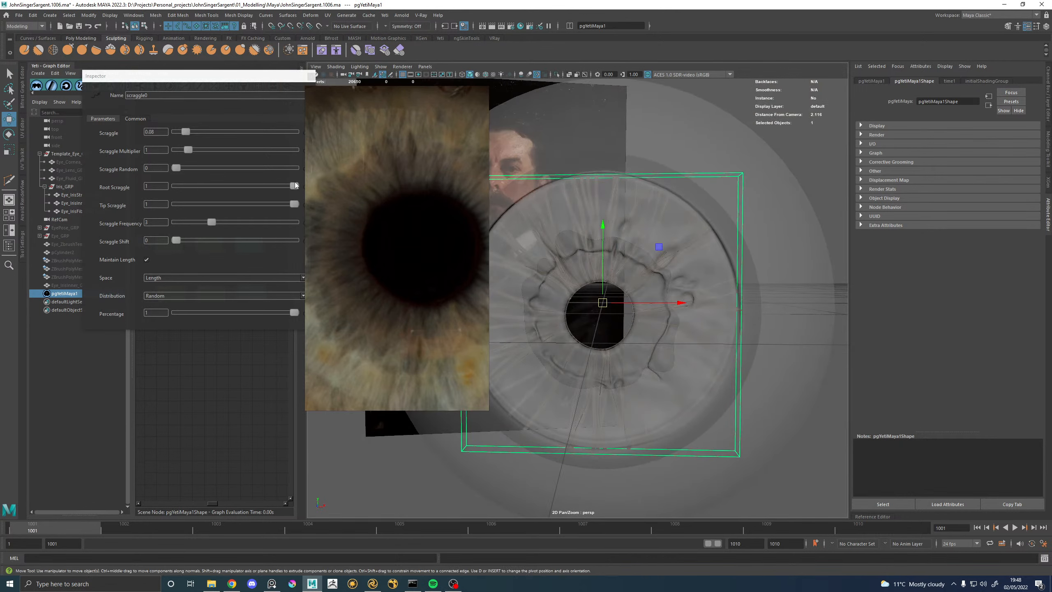
pyautogui.moveTo(207, 223); pyautogui.dragTo(220, 224)
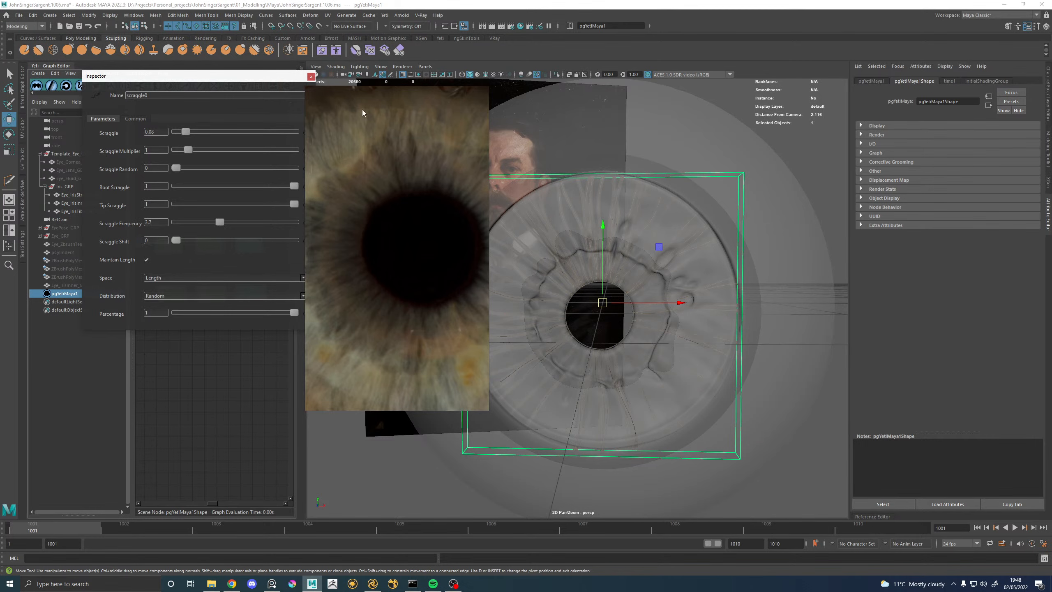
pyautogui.moveTo(366, 141); pyautogui.dragTo(869, 152)
pyautogui.keyDown('alt'); pyautogui.moveTo(545, 239); pyautogui.dragTo(560, 245); pyautogui.keyUp('alt')
pyautogui.click(311, 77)
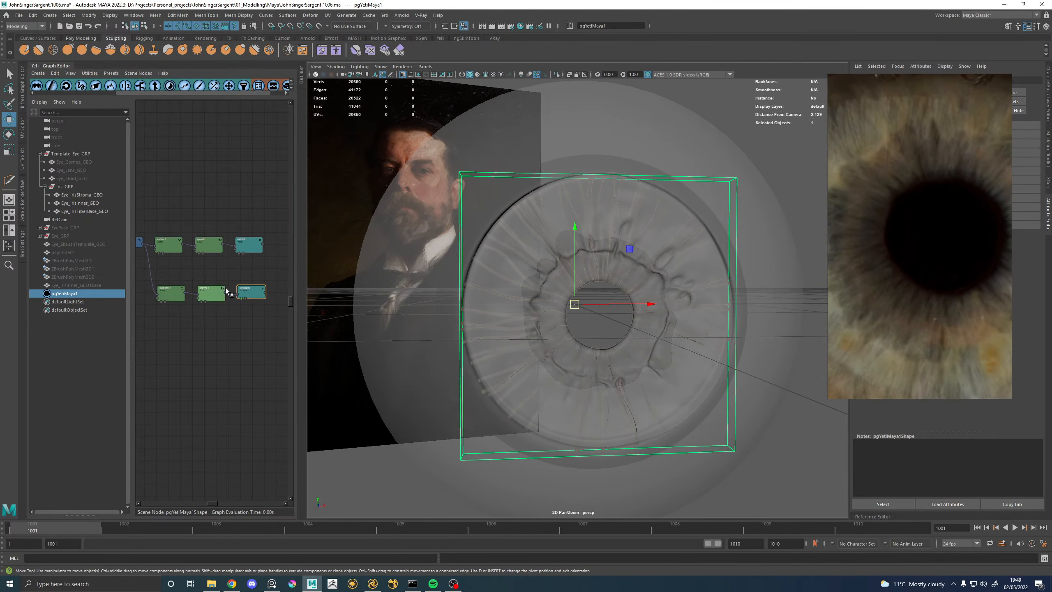
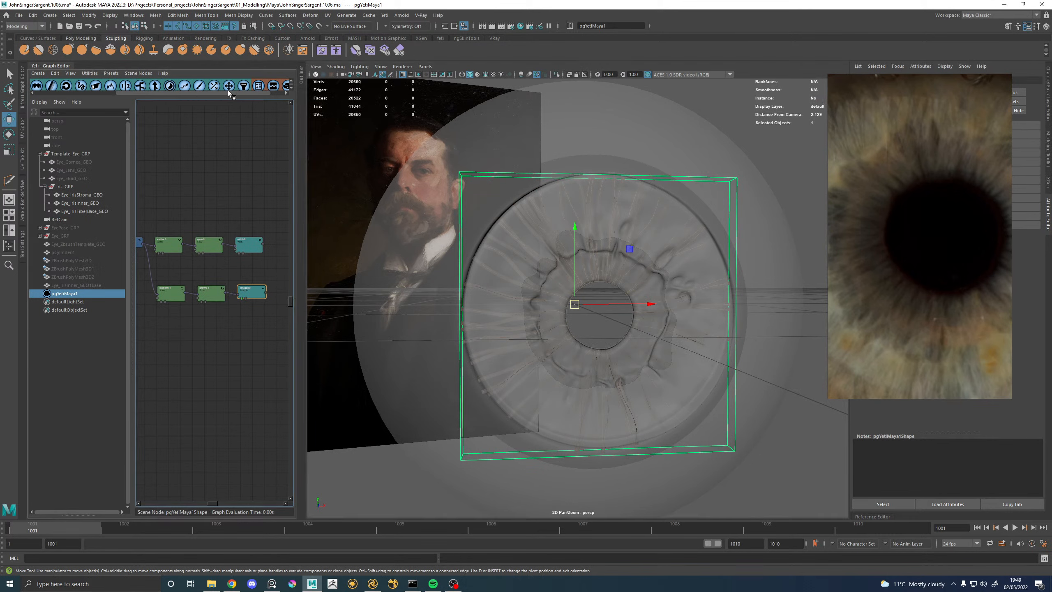
# Add a Convert node after scraggle0 in the lower branch and check its parameters.
pyautogui.moveTo(131, 93); pyautogui.dragTo(104, 95)
pyautogui.click(140, 86)
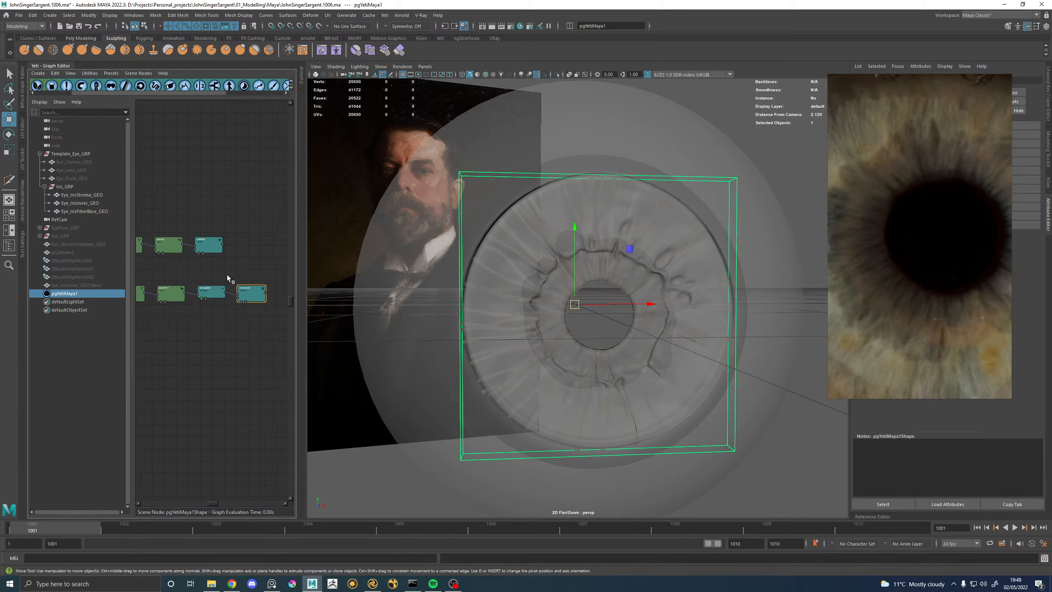
pyautogui.moveTo(251, 294); pyautogui.dragTo(253, 278)
pyautogui.doubleClick(254, 278)
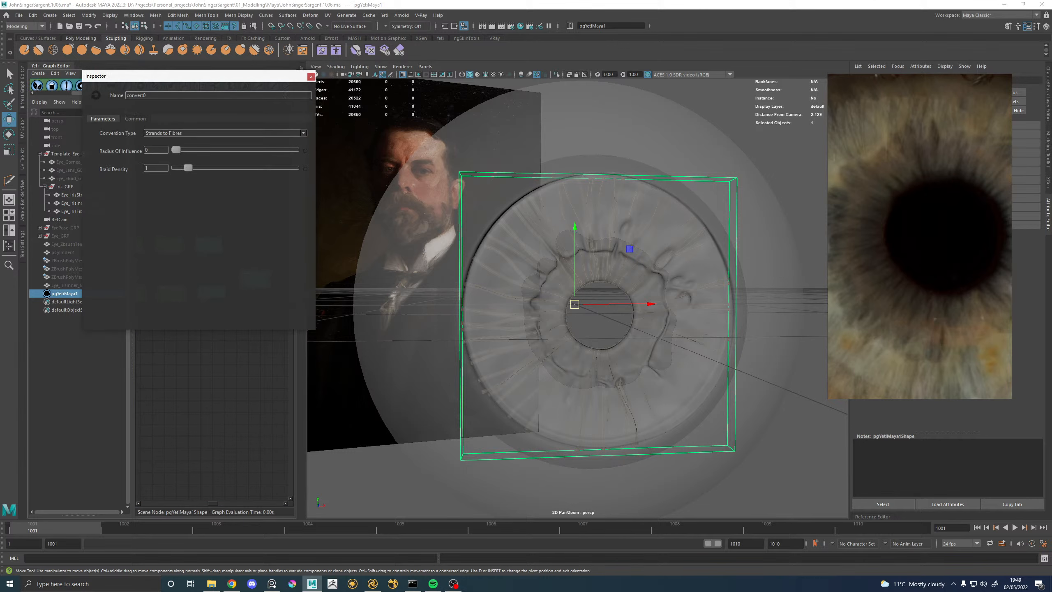
pyautogui.click(309, 77)
# Make room in the graph, then connect the base geometry import node to convert0 and change its conversion type.
pyautogui.moveTo(298, 215); pyautogui.dragTo(391, 216)
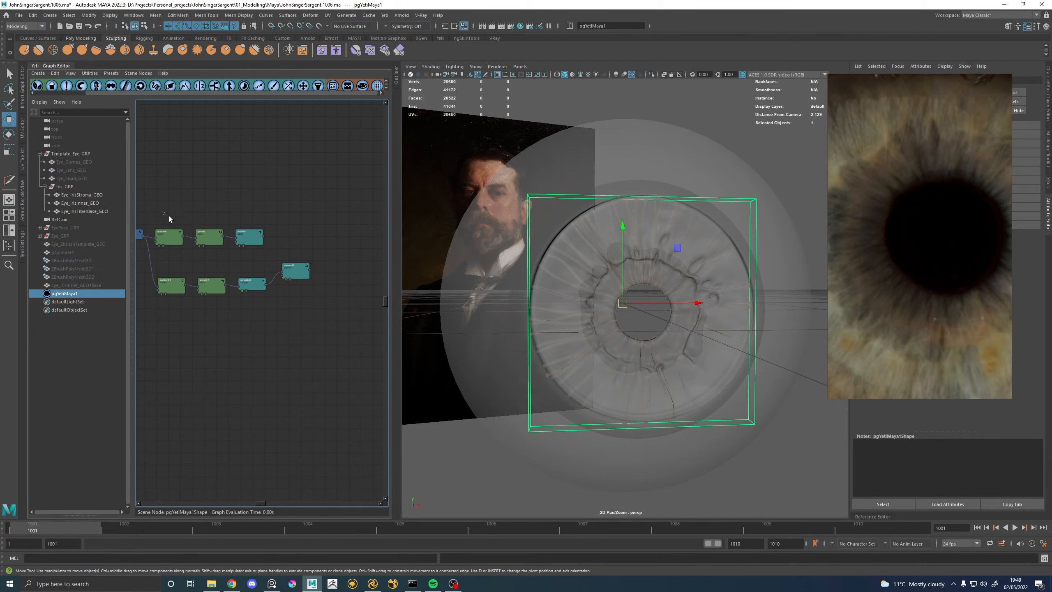
pyautogui.moveTo(170, 215); pyautogui.dragTo(310, 260)
pyautogui.moveTo(248, 238); pyautogui.dragTo(344, 240)
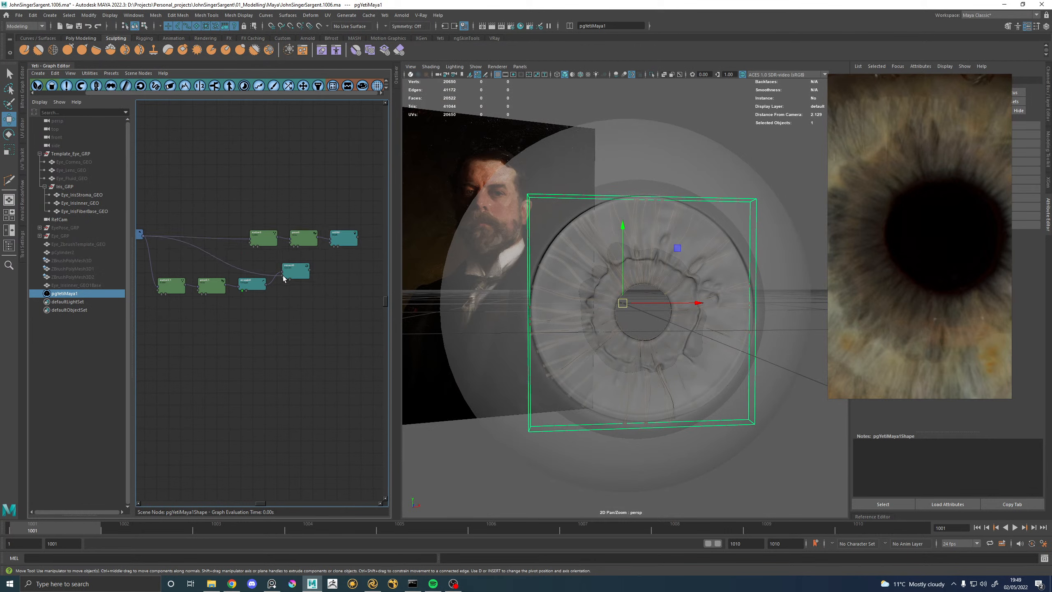
pyautogui.moveTo(144, 236); pyautogui.dragTo(296, 277)
pyautogui.doubleClick(296, 276)
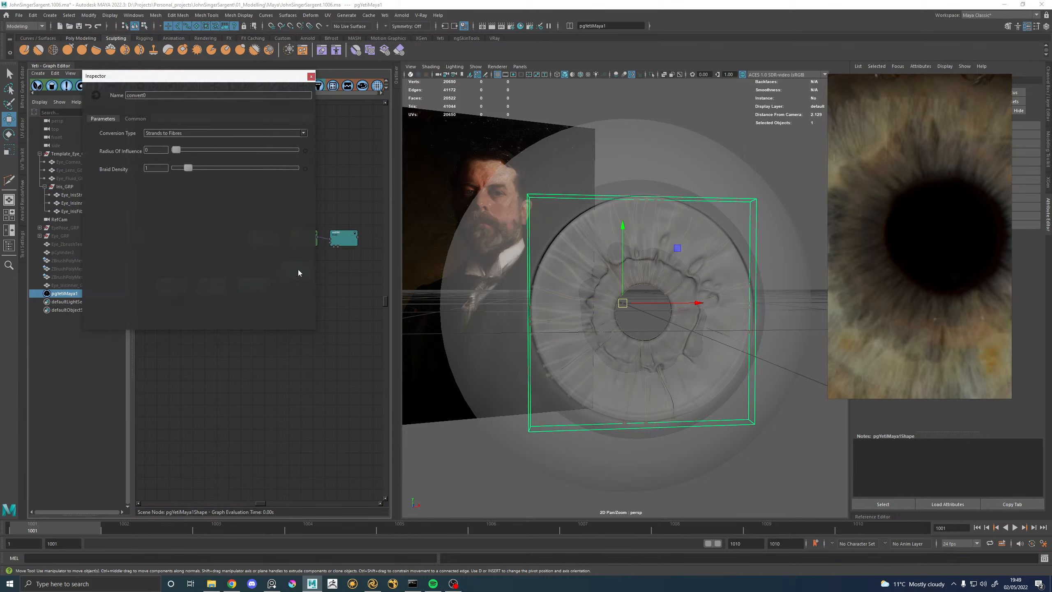
pyautogui.click(176, 134)
pyautogui.click(167, 146)
pyautogui.click(311, 77)
# Connect convert0's output to the original grow0 node and display width0, examining the fibres around the pupil.
pyautogui.moveTo(303, 223); pyautogui.dragTo(254, 231, button='middle')
pyautogui.moveTo(299, 254); pyautogui.dragTo(346, 251)
pyautogui.click(280, 275)
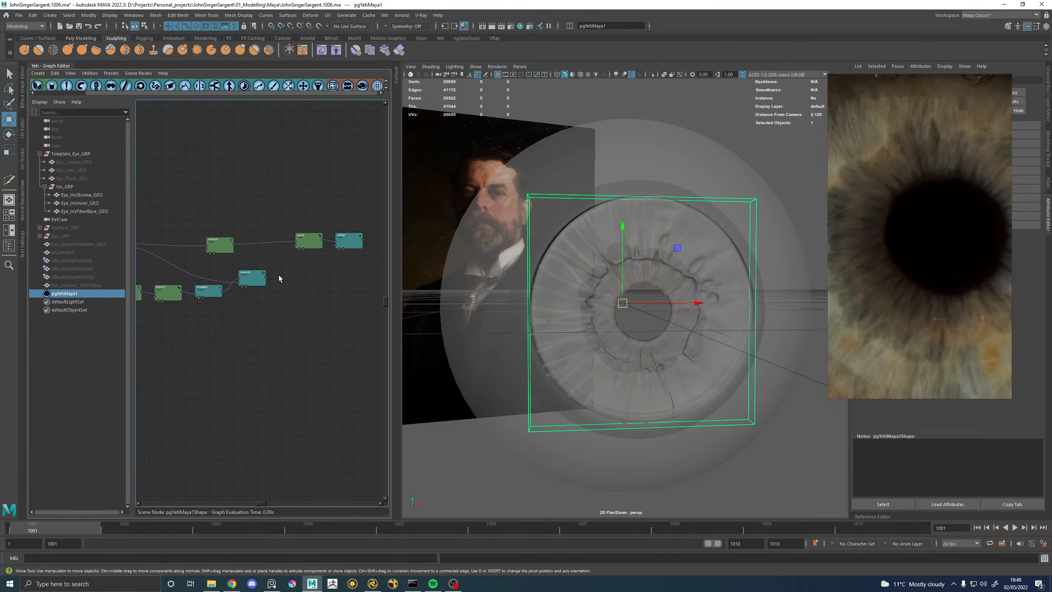
pyautogui.scroll(2, 272, 276)
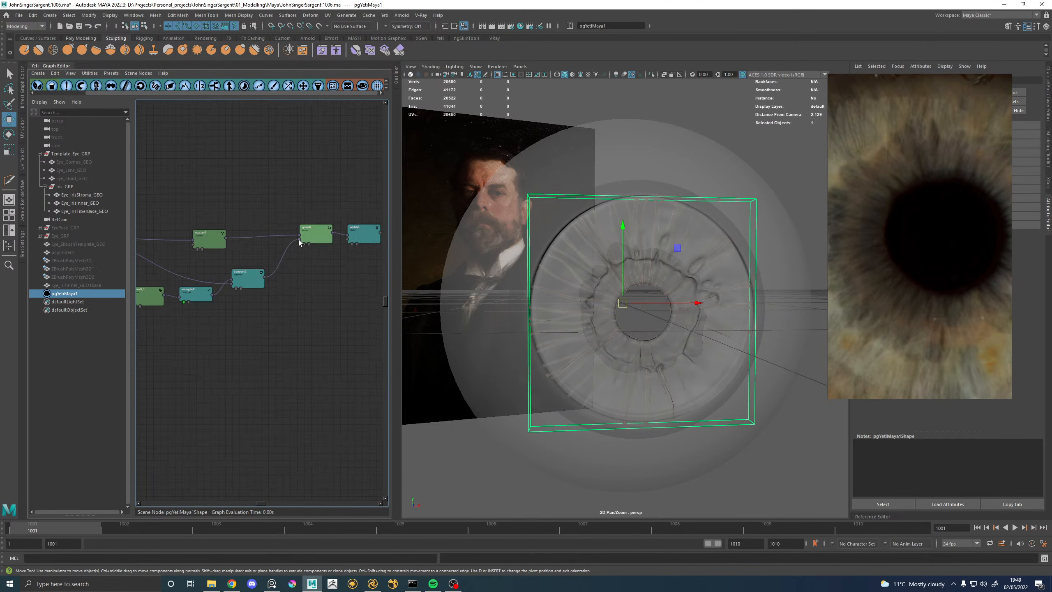
pyautogui.click(352, 244)
pyautogui.moveTo(617, 261)
pyautogui.keyDown('alt'); pyautogui.mouseDown()
pyautogui.moveTo(601, 260)
pyautogui.moveTo(634, 268)
pyautogui.mouseUp(); pyautogui.keyUp('alt')
pyautogui.keyDown('alt'); pyautogui.moveTo(635, 268); pyautogui.dragTo(682, 286, button='right'); pyautogui.keyUp('alt')
pyautogui.keyDown('alt'); pyautogui.moveTo(682, 287); pyautogui.dragTo(660, 274); pyautogui.keyUp('alt')
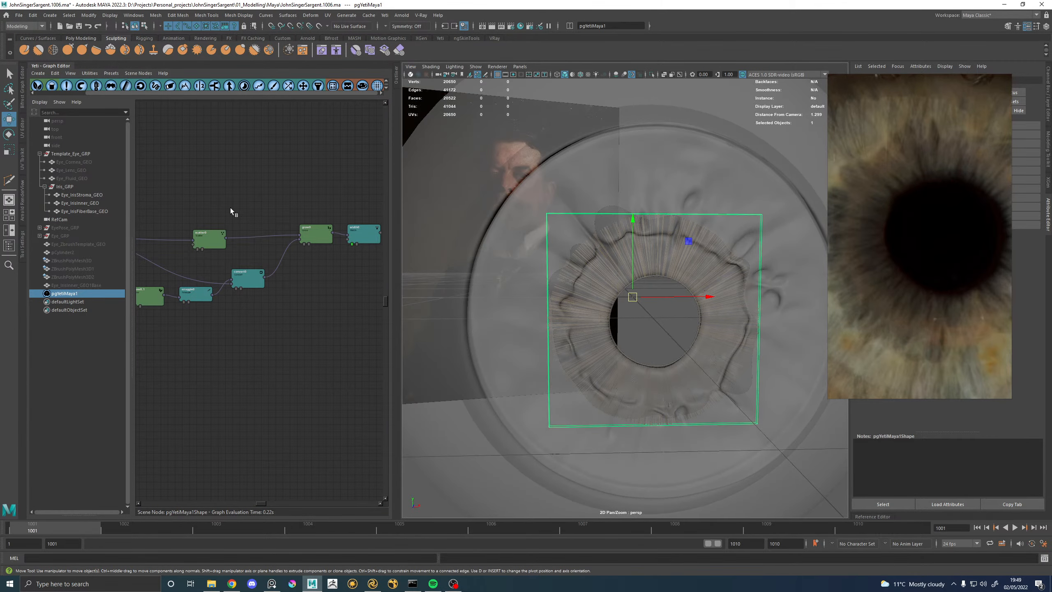
# Set the length multiplier of grow0 to 1.
pyautogui.doubleClick(309, 232)
pyautogui.write('1')
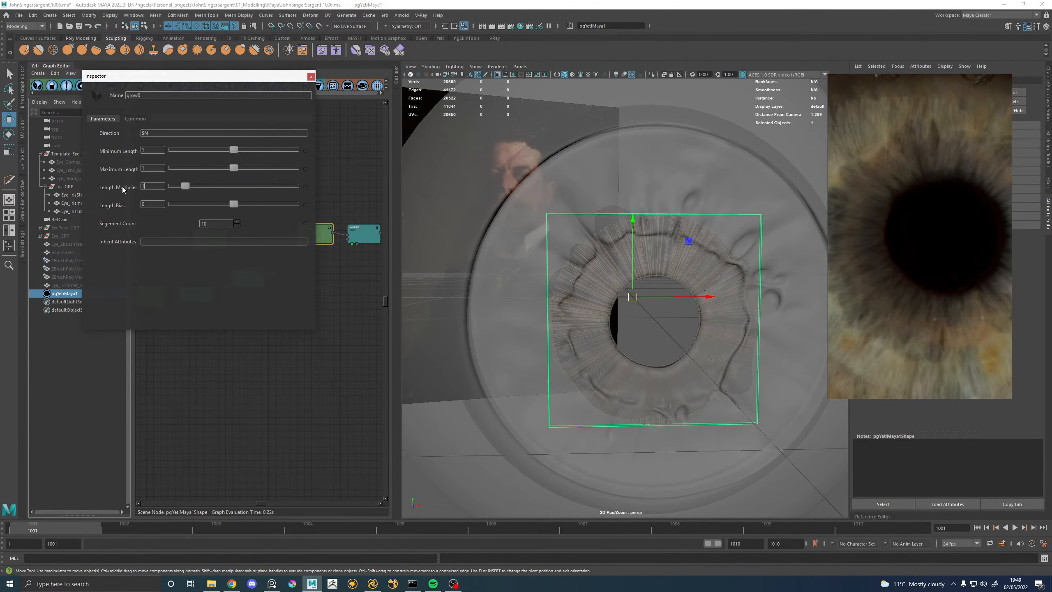
pyautogui.click(312, 77)
# Insert a Comb node between grow0 and width0, and connect convert0's output to it as its guide input.
pyautogui.keyDown('alt'); pyautogui.moveTo(346, 191); pyautogui.dragTo(285, 177, button='middle'); pyautogui.keyUp('alt')
pyautogui.moveTo(314, 229); pyautogui.dragTo(366, 219)
pyautogui.click(256, 221)
pyautogui.click(142, 86)
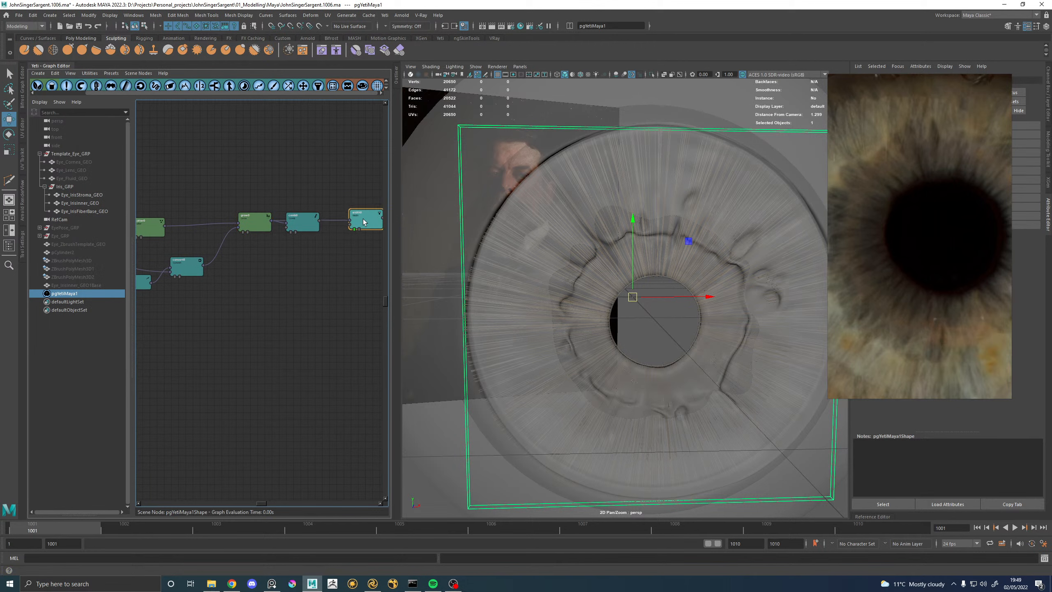
pyautogui.moveTo(203, 265); pyautogui.dragTo(315, 229)
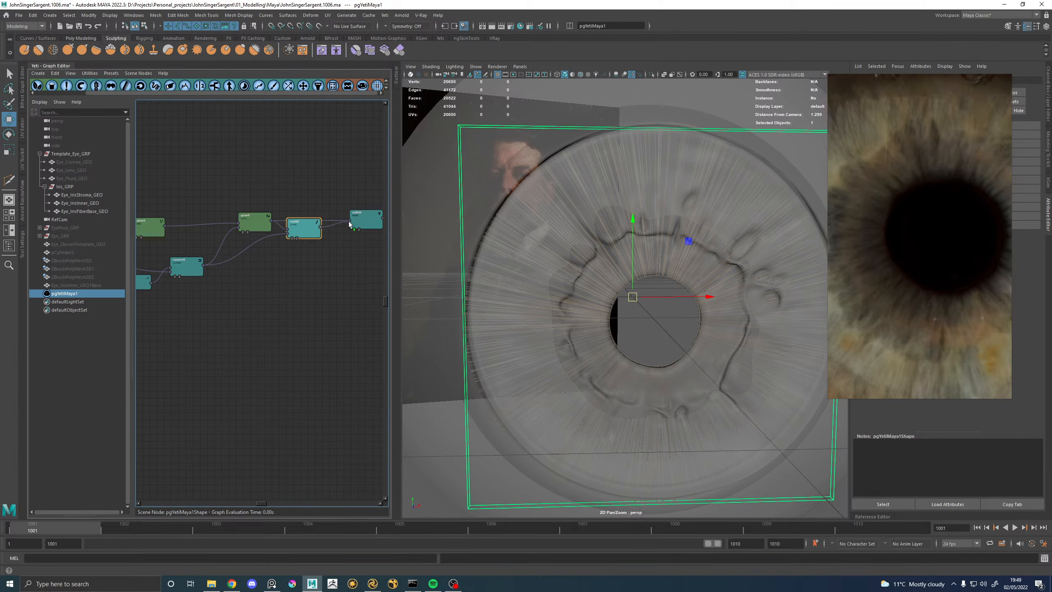
pyautogui.keyDown('alt'); pyautogui.moveTo(627, 285); pyautogui.dragTo(618, 266); pyautogui.keyUp('alt')
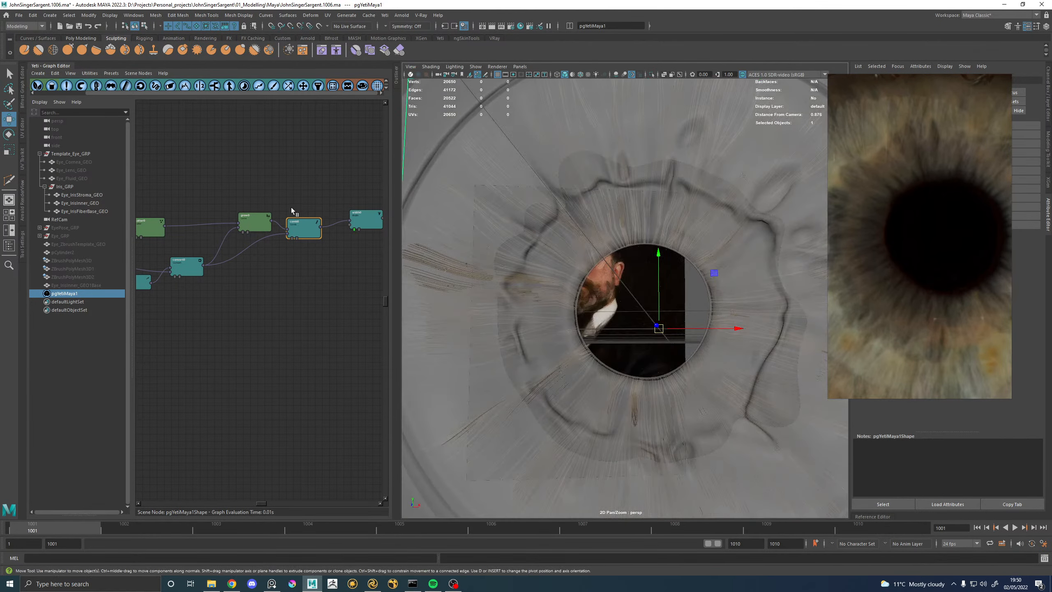
# Set the segment count of grow0_1 in the lower guide branch to 16.
pyautogui.keyDown('alt'); pyautogui.moveTo(246, 196); pyautogui.dragTo(293, 196, button='middle'); pyautogui.keyUp('alt')
pyautogui.keyDown('alt'); pyautogui.moveTo(179, 250); pyautogui.dragTo(246, 239, button='middle'); pyautogui.keyUp('alt')
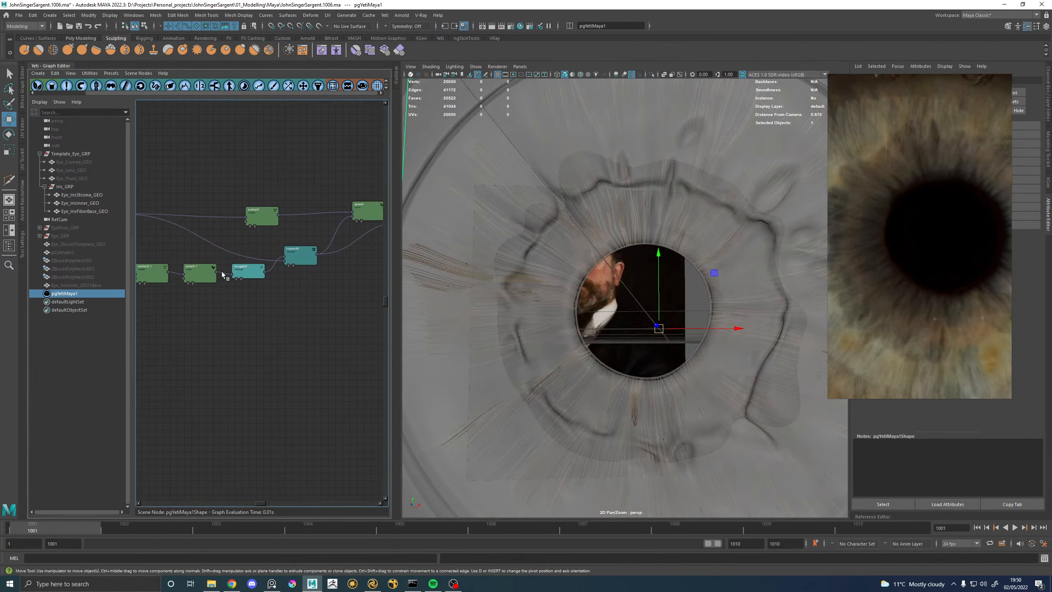
pyautogui.doubleClick(189, 269)
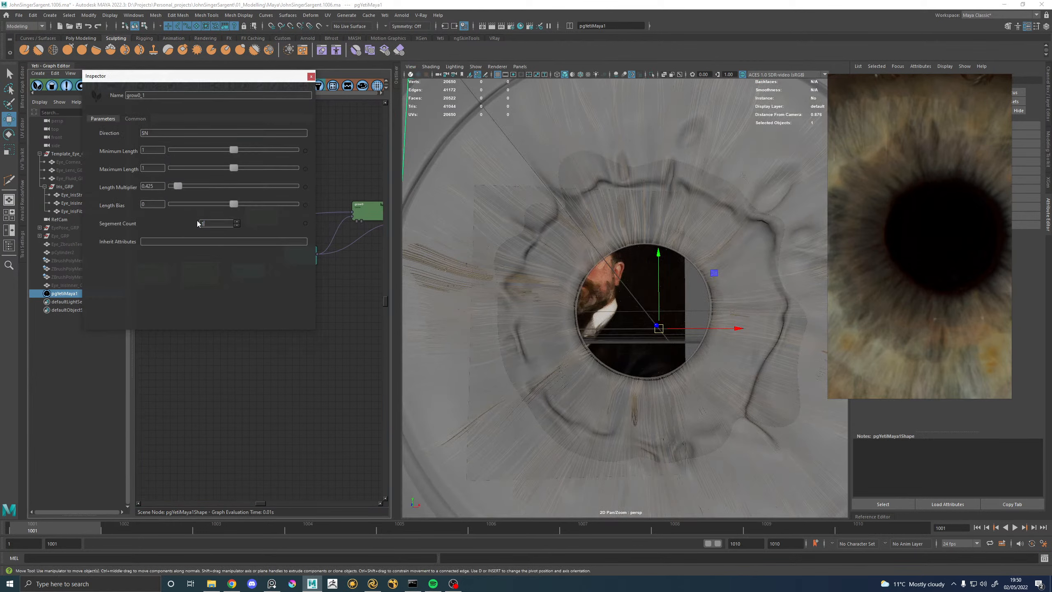
pyautogui.click(311, 76)
pyautogui.keyDown('alt'); pyautogui.moveTo(329, 194); pyautogui.dragTo(279, 193, button='middle'); pyautogui.keyUp('alt')
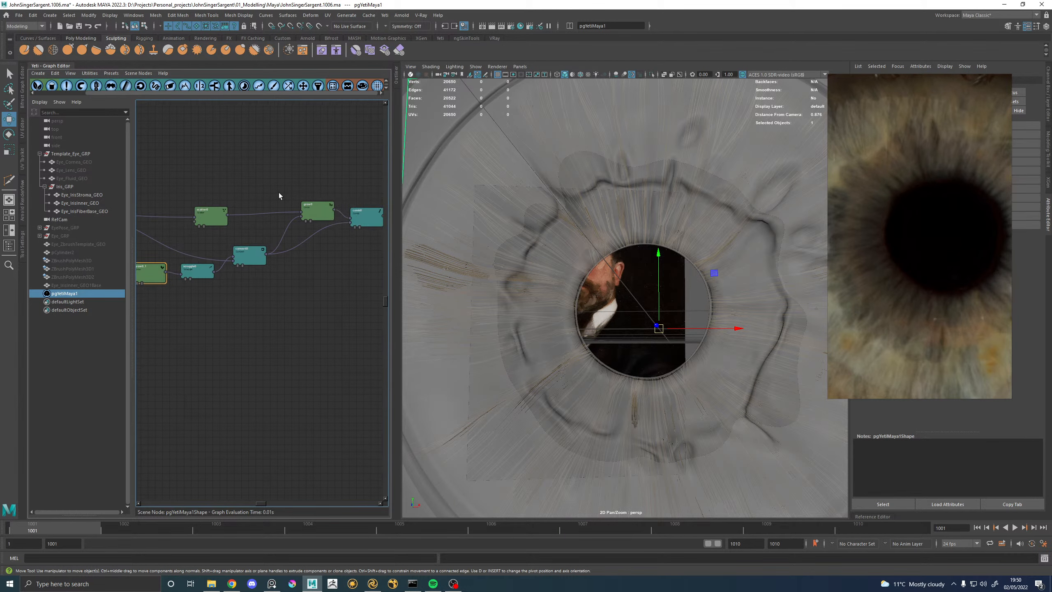
# Adjust the segment count of grow0 in the dense branch and check the fibres around the pupil.
pyautogui.doubleClick(317, 208)
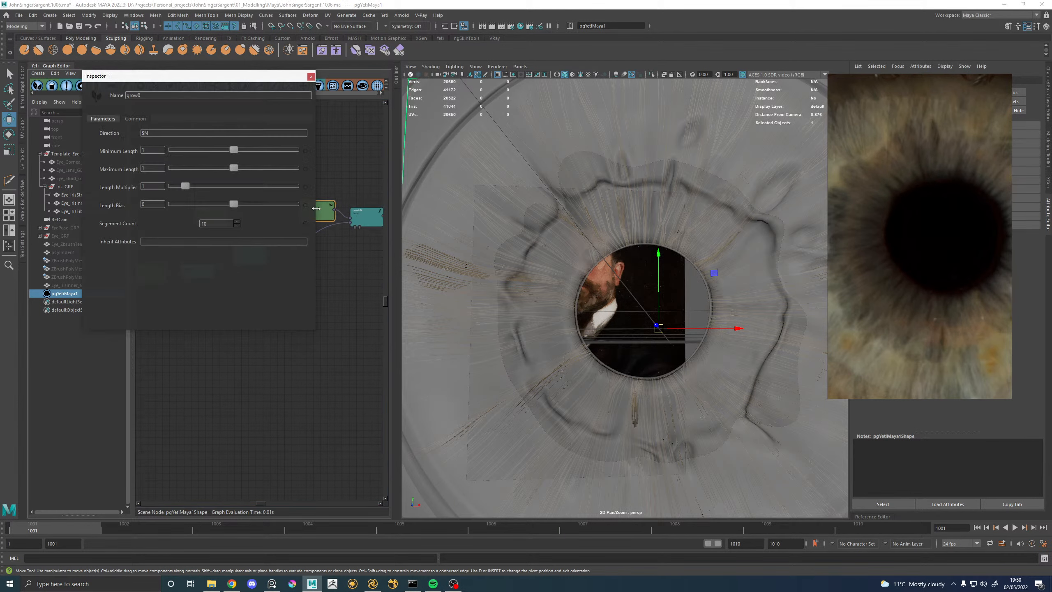
pyautogui.click(310, 77)
pyautogui.doubleClick(320, 210)
pyautogui.press('Return')
pyautogui.keyDown('alt'); pyautogui.moveTo(684, 252); pyautogui.dragTo(632, 242); pyautogui.keyUp('alt')
pyautogui.click(311, 77)
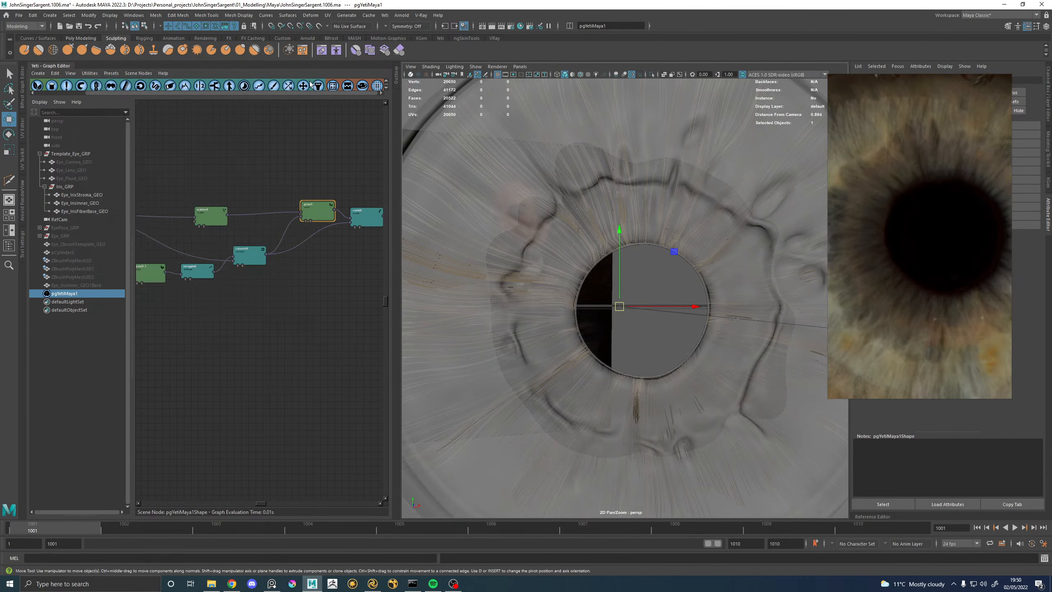
# Reduce the Scraggle amount of scraggle0 to 0.04 and inspect the fibres around the pupil.
pyautogui.doubleClick(197, 272)
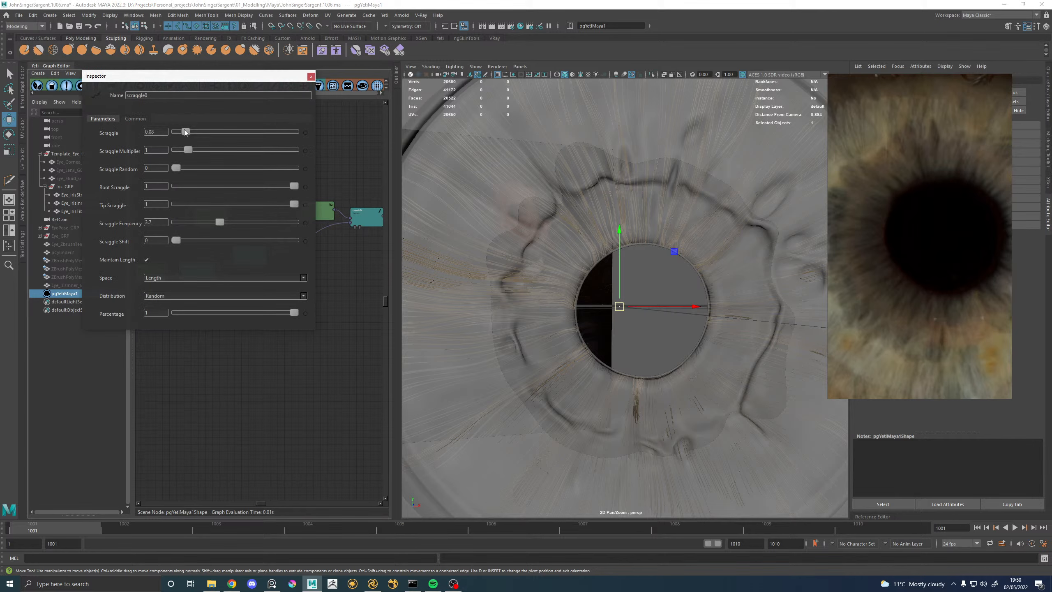
pyautogui.moveTo(185, 133); pyautogui.dragTo(181, 135)
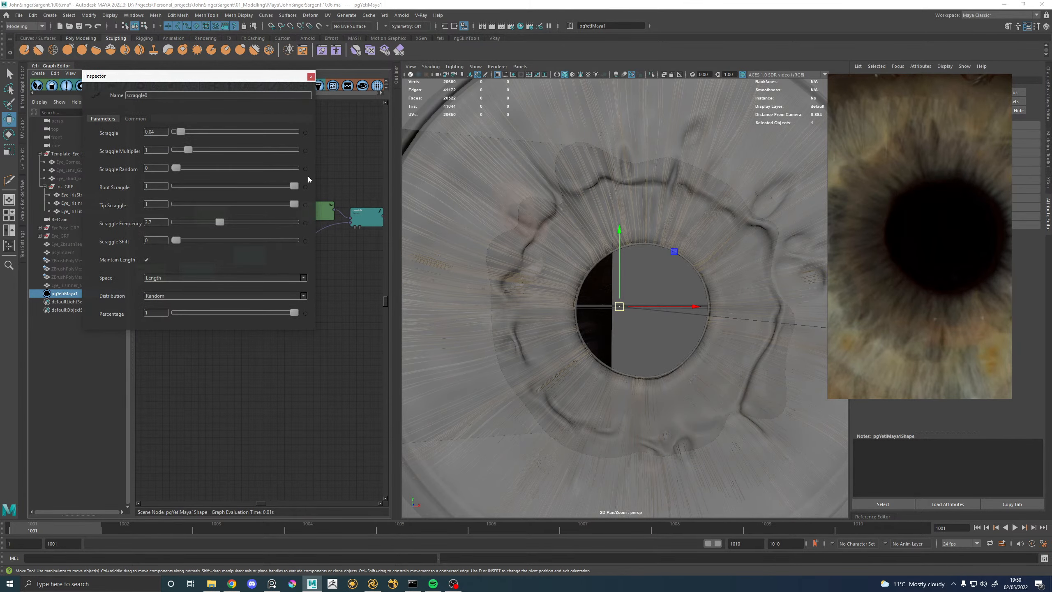
pyautogui.keyDown('alt'); pyautogui.moveTo(655, 264); pyautogui.dragTo(605, 251); pyautogui.keyUp('alt')
pyautogui.click(311, 77)
# Check grow0_1's parameters, then change the density multiplier of scatter0_1 and inspect the fibres.
pyautogui.keyDown('alt'); pyautogui.moveTo(166, 294); pyautogui.dragTo(242, 296, button='middle'); pyautogui.keyUp('alt')
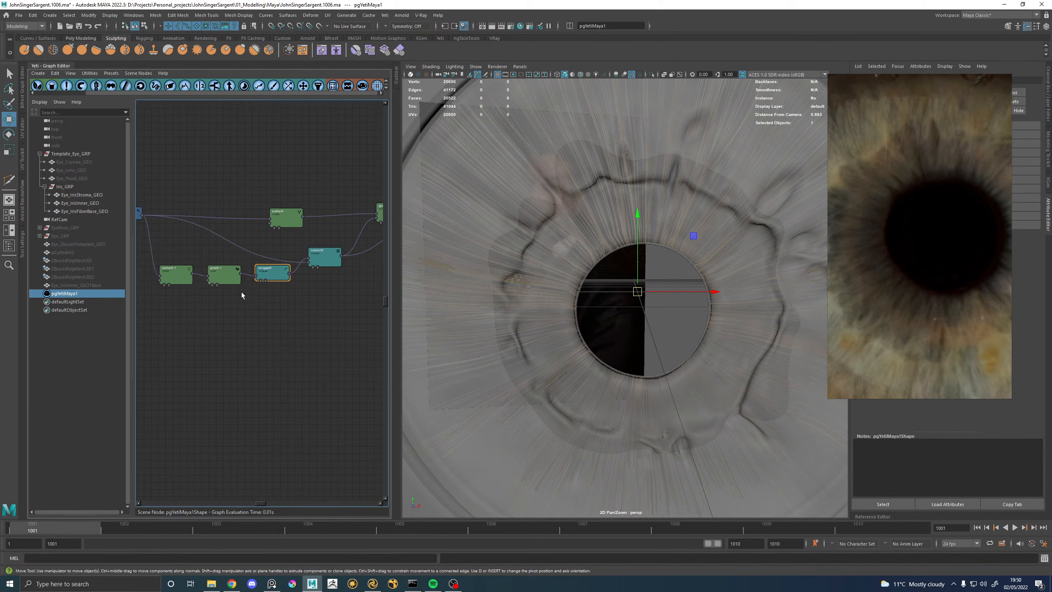
pyautogui.doubleClick(217, 271)
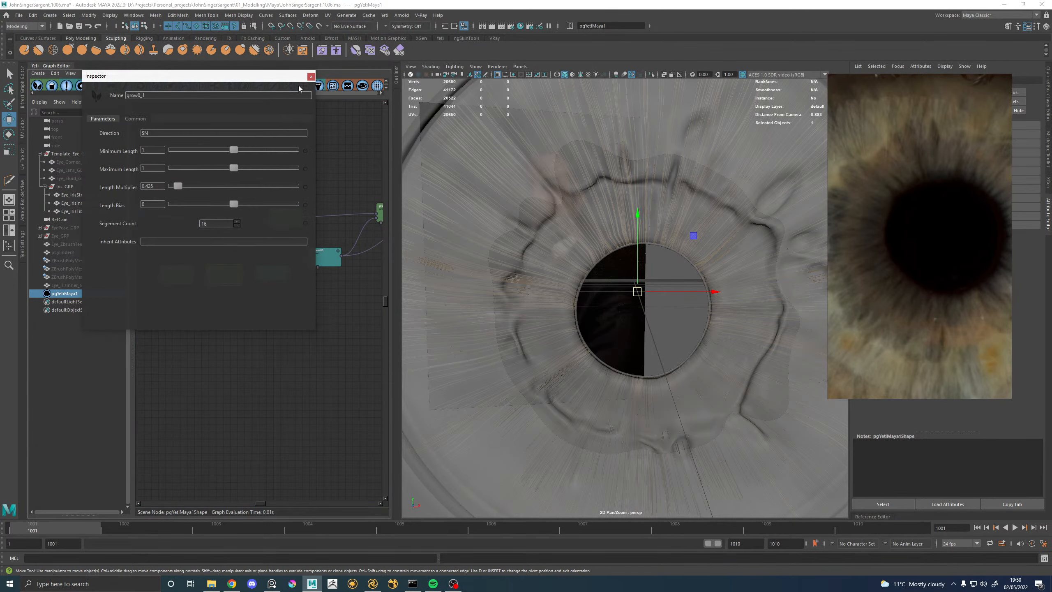
pyautogui.click(310, 76)
pyautogui.doubleClick(174, 273)
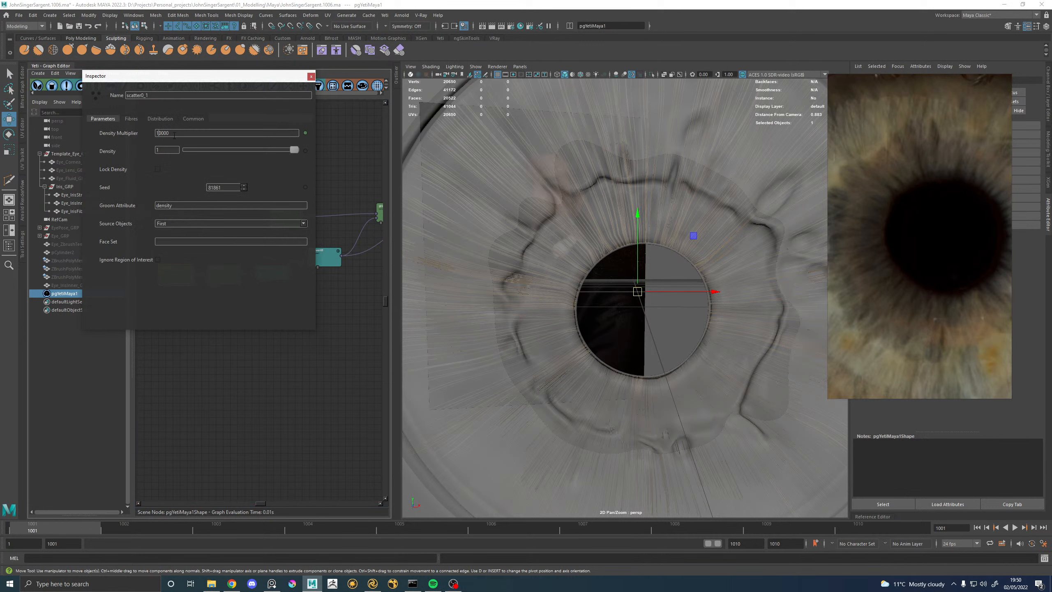
pyautogui.press('Return')
pyautogui.keyDown('alt'); pyautogui.moveTo(551, 240); pyautogui.dragTo(692, 275); pyautogui.keyUp('alt')
# Check the parameters of scraggle0 in the lower guide branch.
pyautogui.click(272, 275)
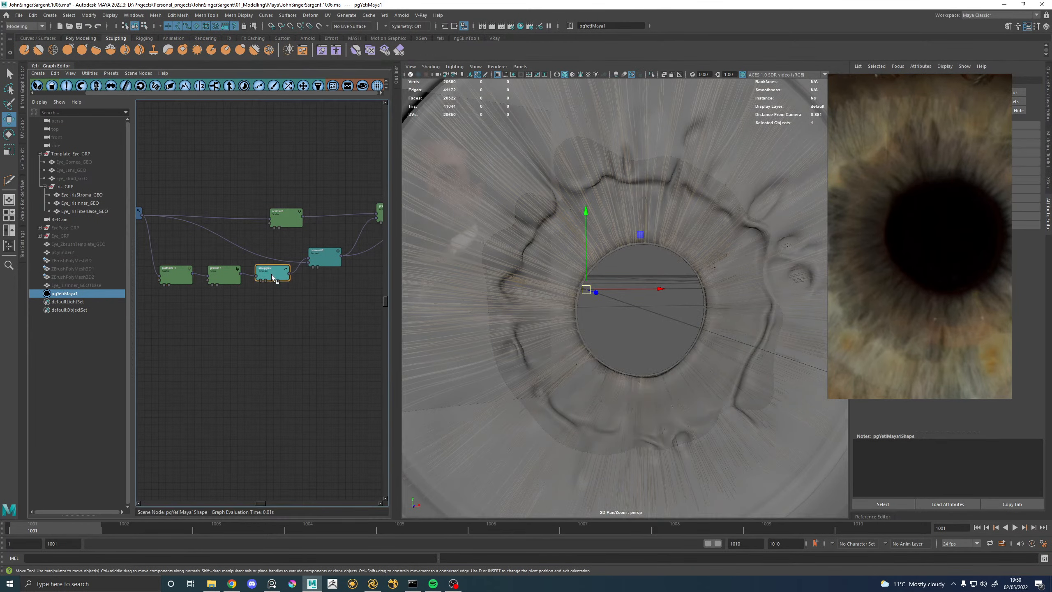
pyautogui.doubleClick(273, 275)
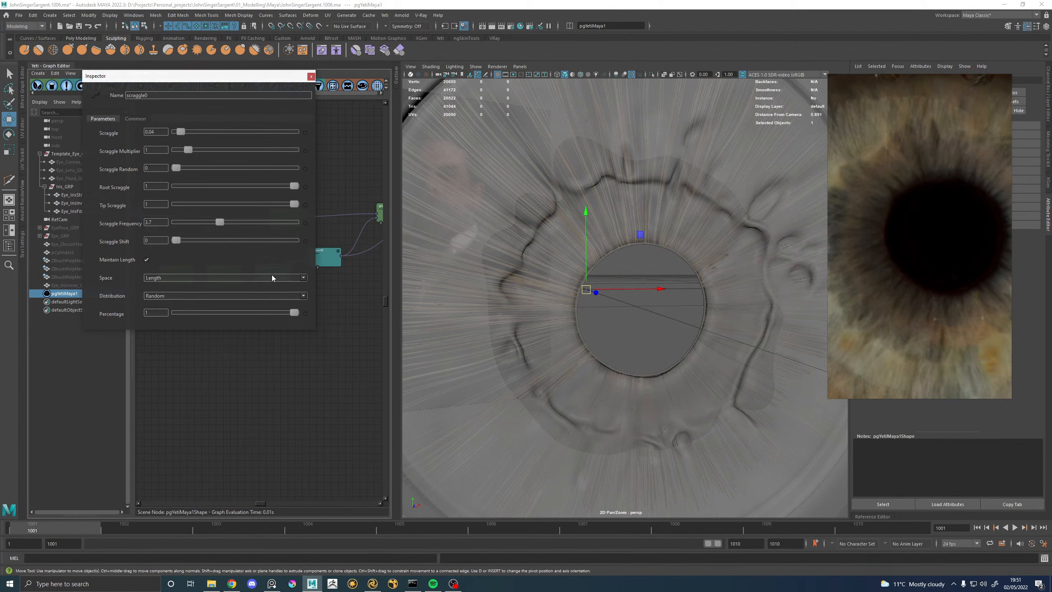
pyautogui.click(311, 77)
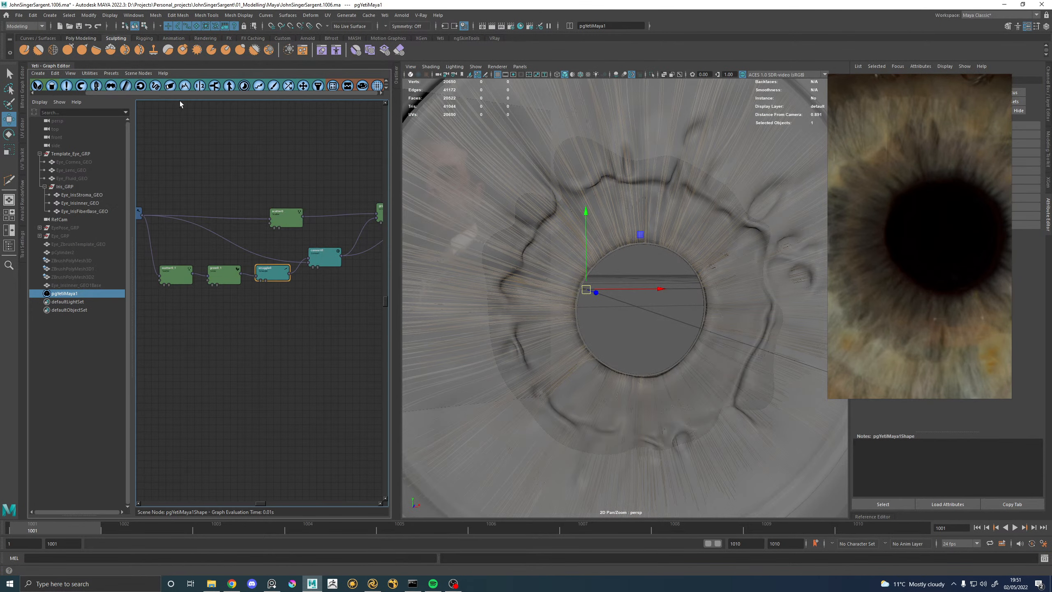
# Try a Curl node in place of scraggle0, wiring it between grow0_1 and convert0 and checking its parameters.
pyautogui.click(155, 87)
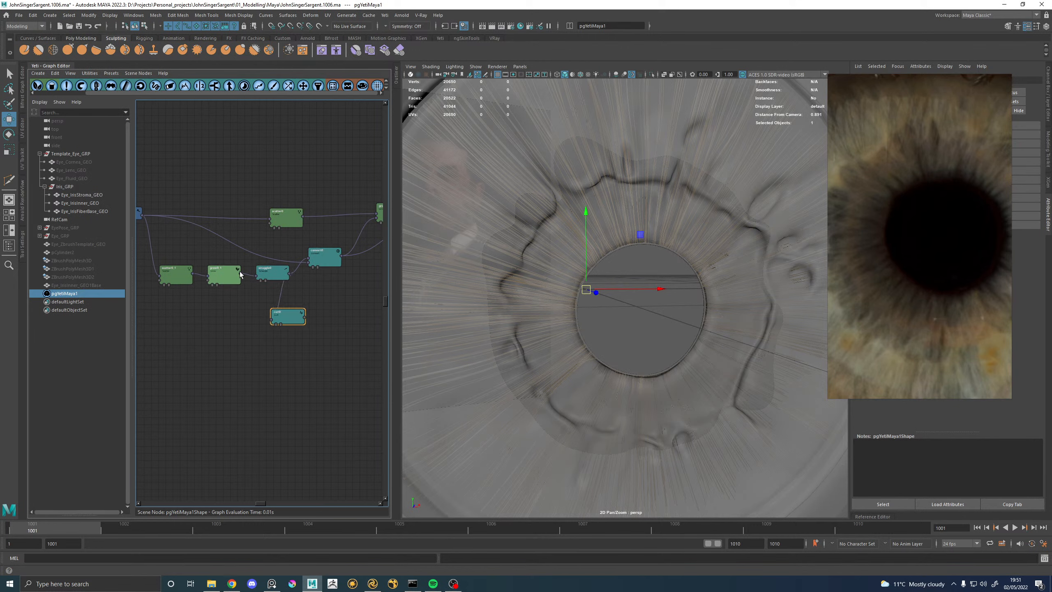
pyautogui.moveTo(241, 278); pyautogui.dragTo(235, 282)
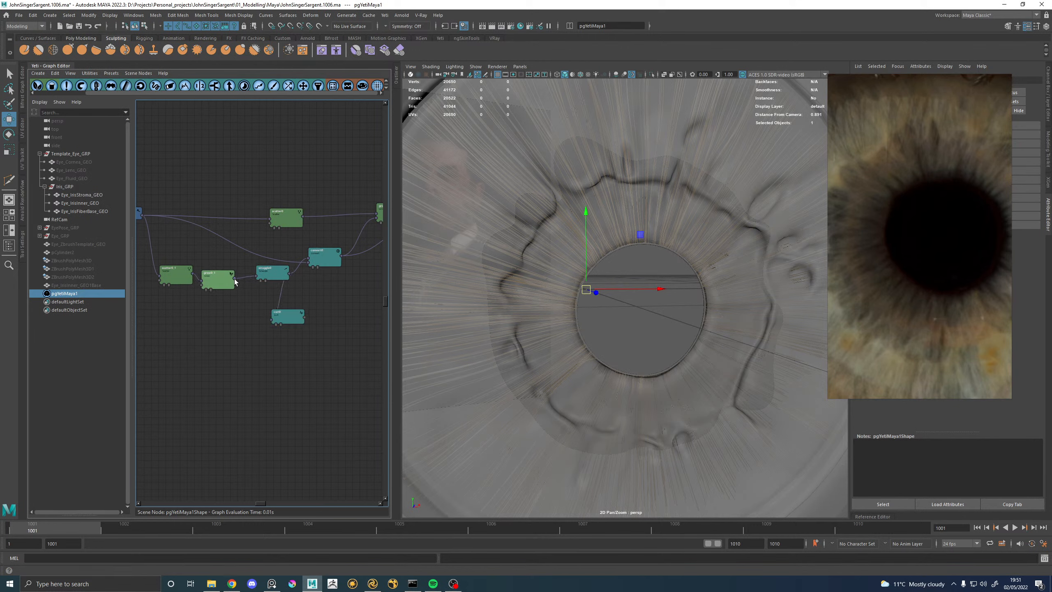
pyautogui.moveTo(272, 321); pyautogui.dragTo(274, 319)
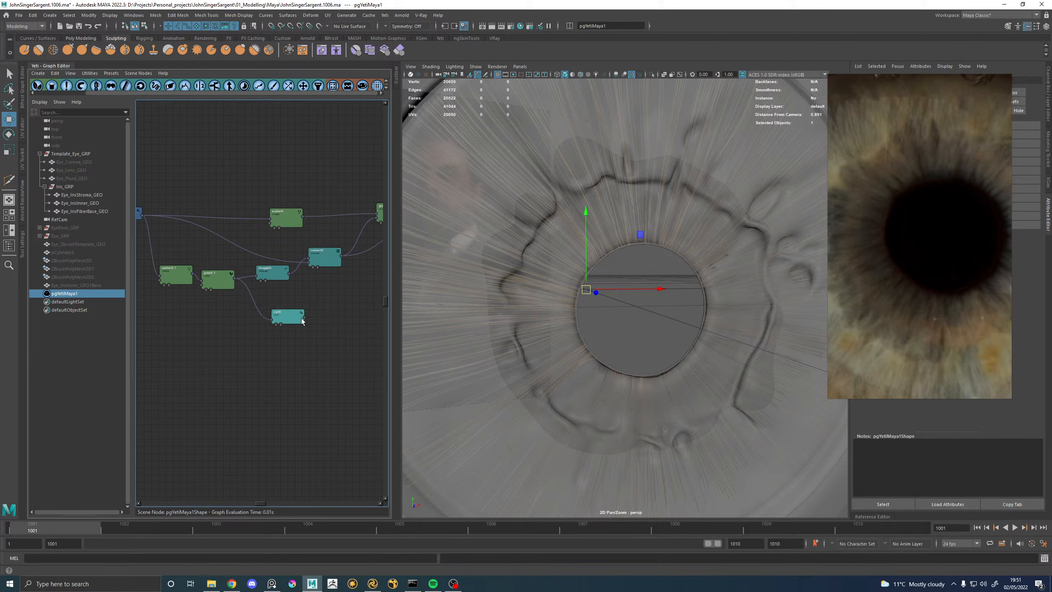
pyautogui.moveTo(306, 321); pyautogui.dragTo(308, 260)
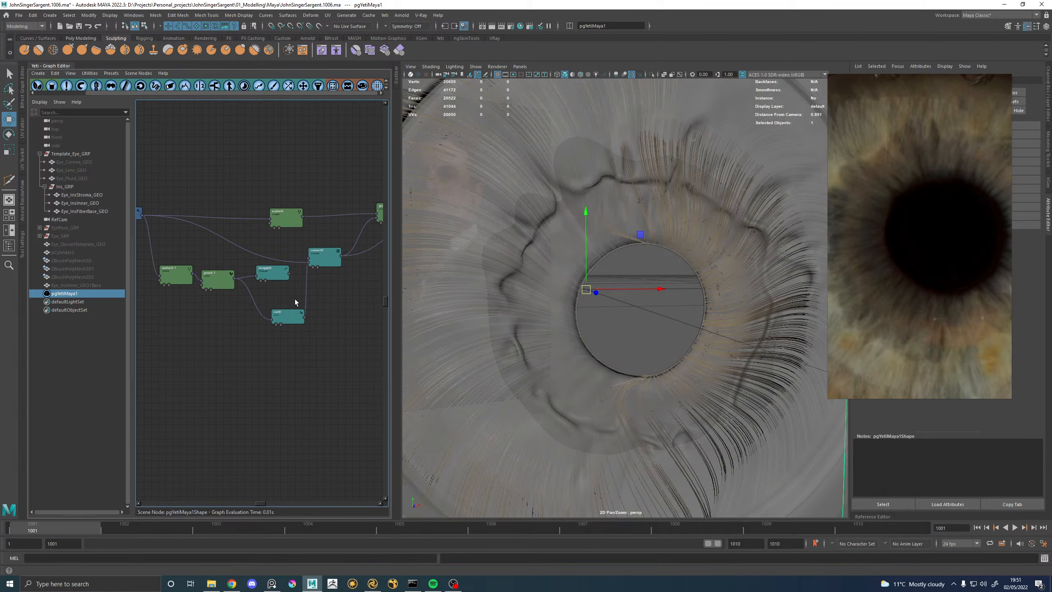
pyautogui.doubleClick(287, 316)
pyautogui.keyDown('alt'); pyautogui.moveTo(495, 337); pyautogui.dragTo(551, 330); pyautogui.keyUp('alt')
pyautogui.click(311, 76)
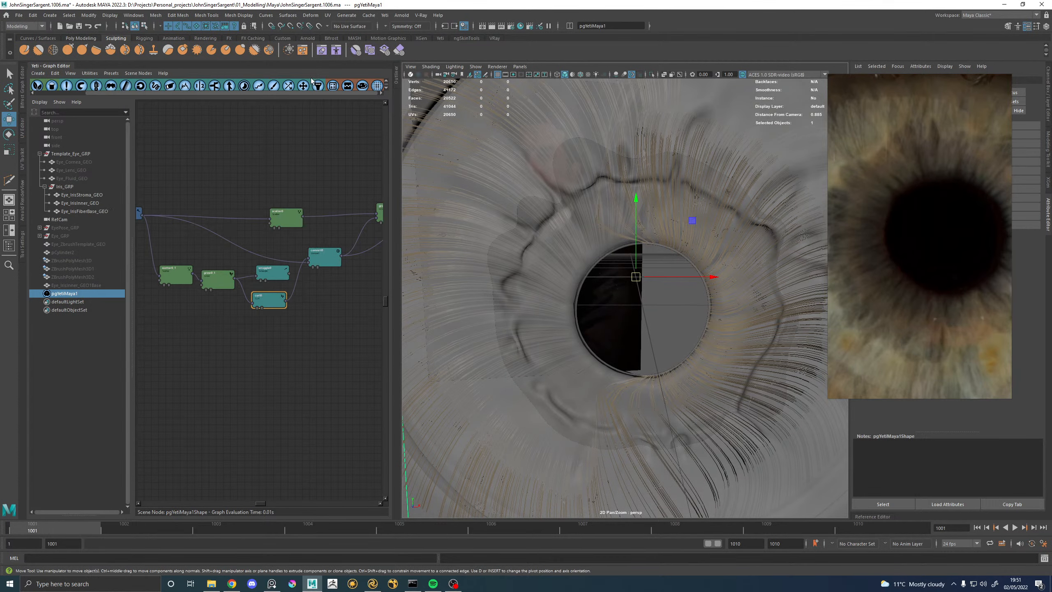
# Reconnect scraggle0's output to convert0 in place of the Curl node, and select the unused Curl node.
pyautogui.click(305, 264)
pyautogui.moveTo(305, 263)
pyautogui.mouseDown()
pyautogui.moveTo(301, 278)
pyautogui.moveTo(293, 273)
pyautogui.moveTo(307, 258)
pyautogui.mouseUp()
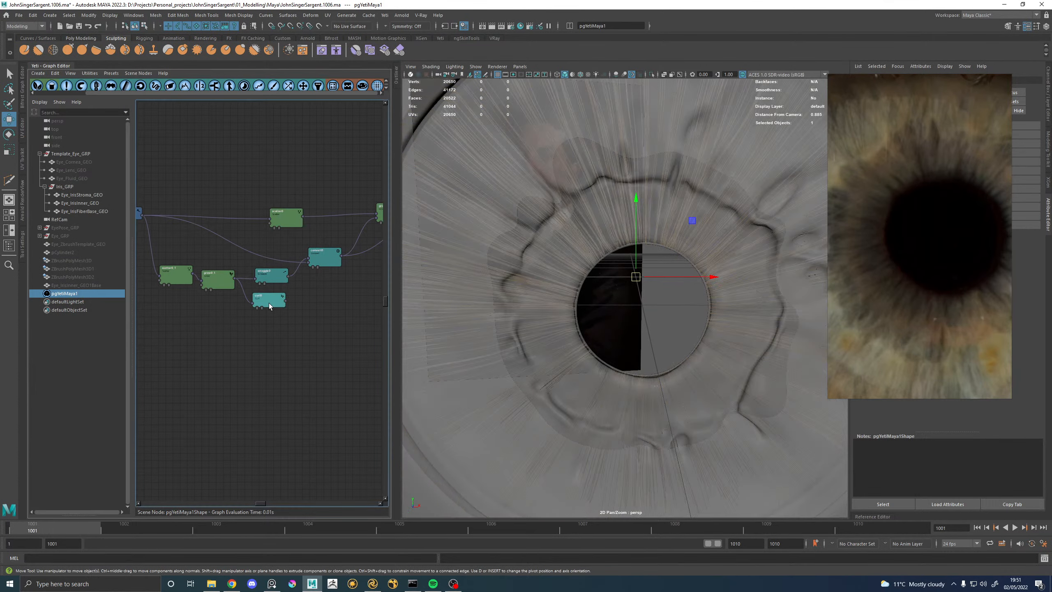
pyautogui.click(269, 303)
# Set the Scraggle Random of scraggle0 to 0.02, then check width0's parameters.
pyautogui.doubleClick(270, 276)
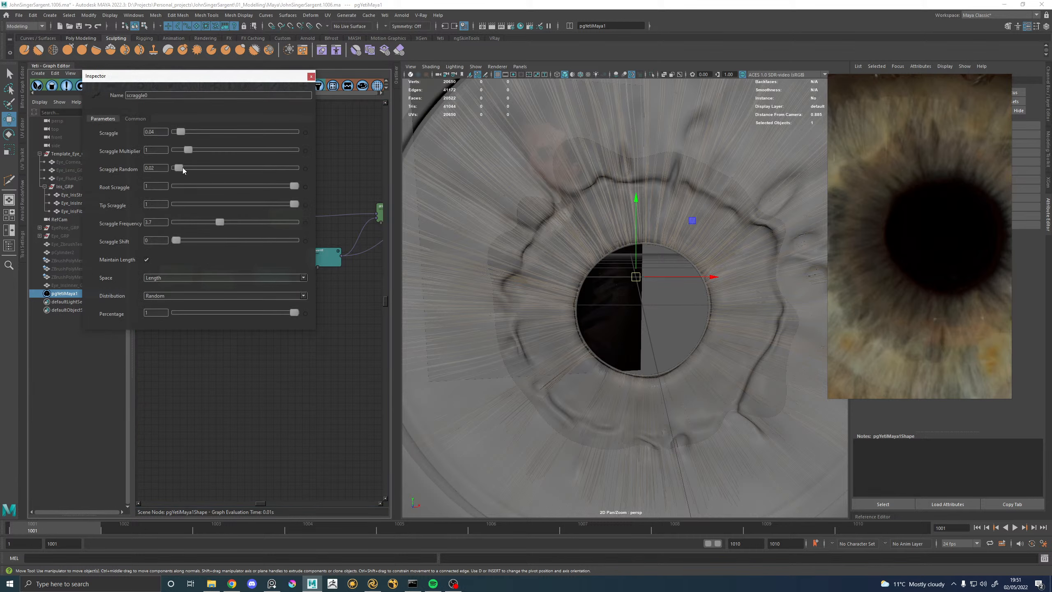
pyautogui.click(311, 76)
pyautogui.scroll(-2, 181, 188)
pyautogui.doubleClick(322, 217)
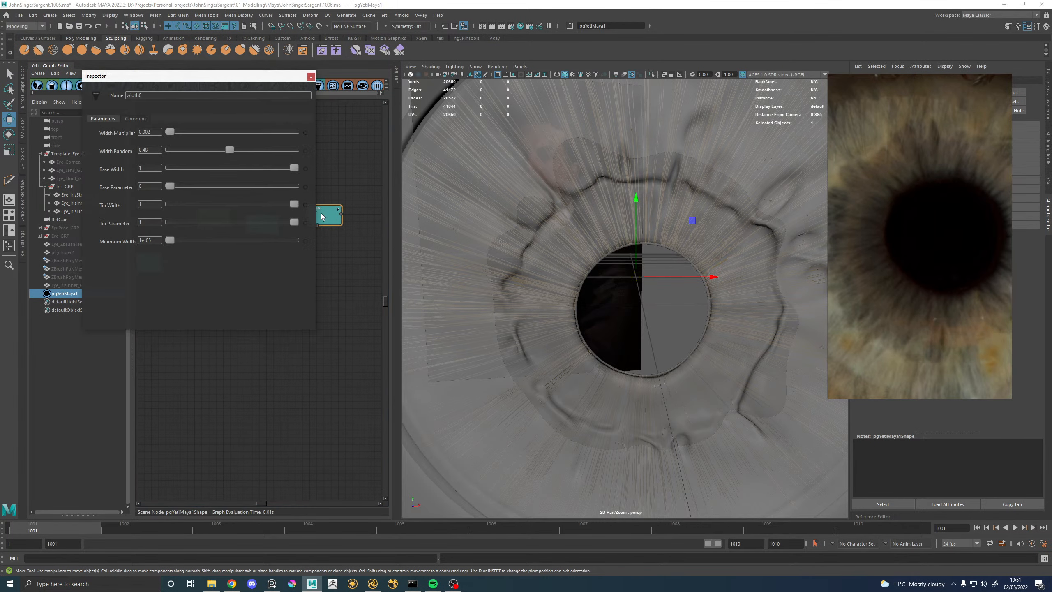
pyautogui.click(311, 77)
# Add a second Scraggle node after width0 with Scraggle 0.04 and Scraggle Frequency 5.6.
pyautogui.moveTo(317, 209); pyautogui.dragTo(314, 218)
pyautogui.click(259, 85)
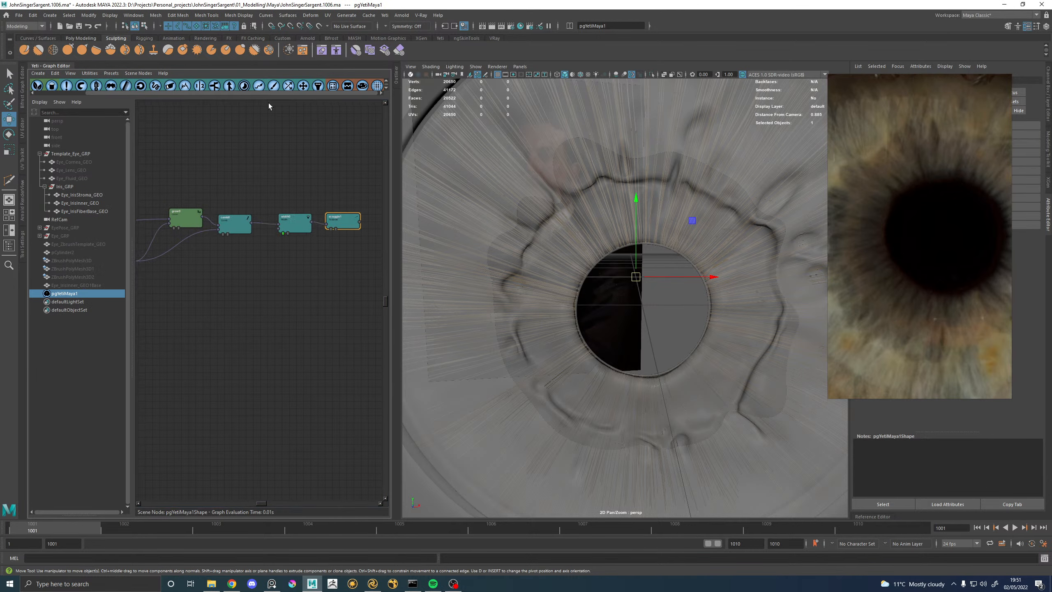
pyautogui.doubleClick(332, 226)
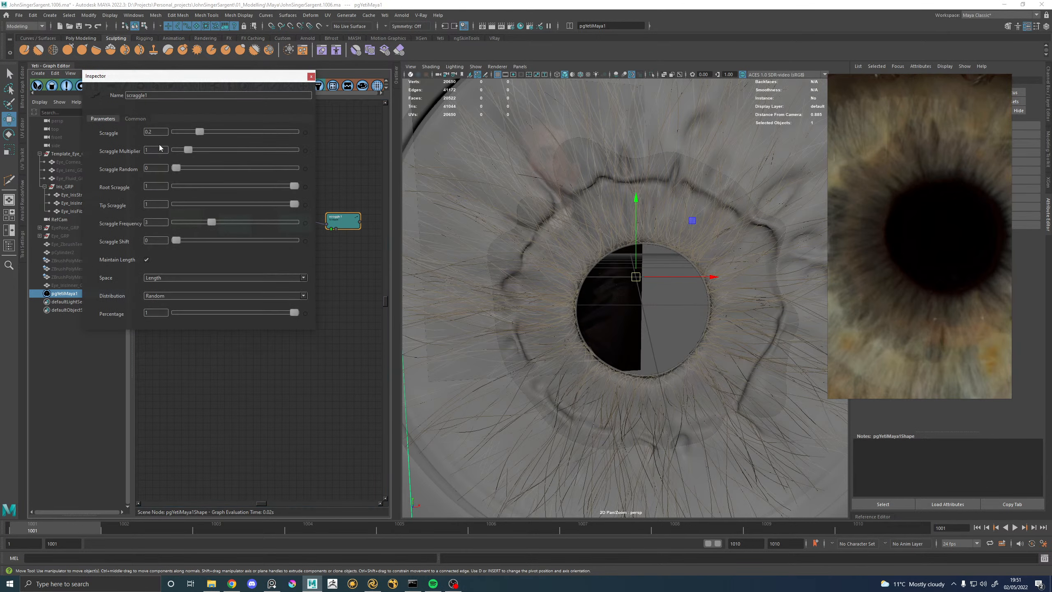
pyautogui.moveTo(202, 132); pyautogui.dragTo(181, 135)
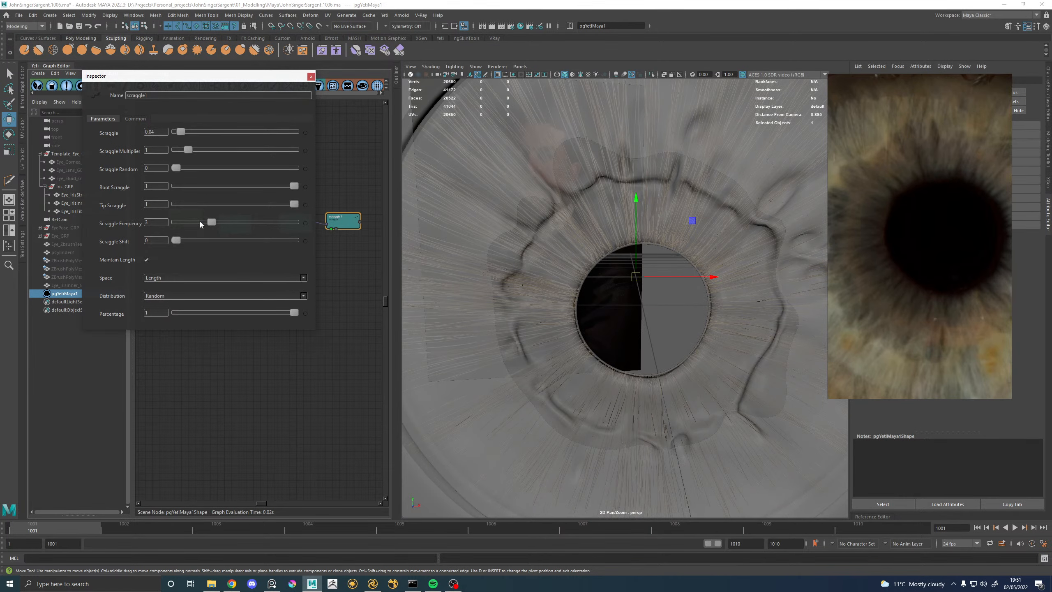
pyautogui.moveTo(213, 223); pyautogui.dragTo(243, 224)
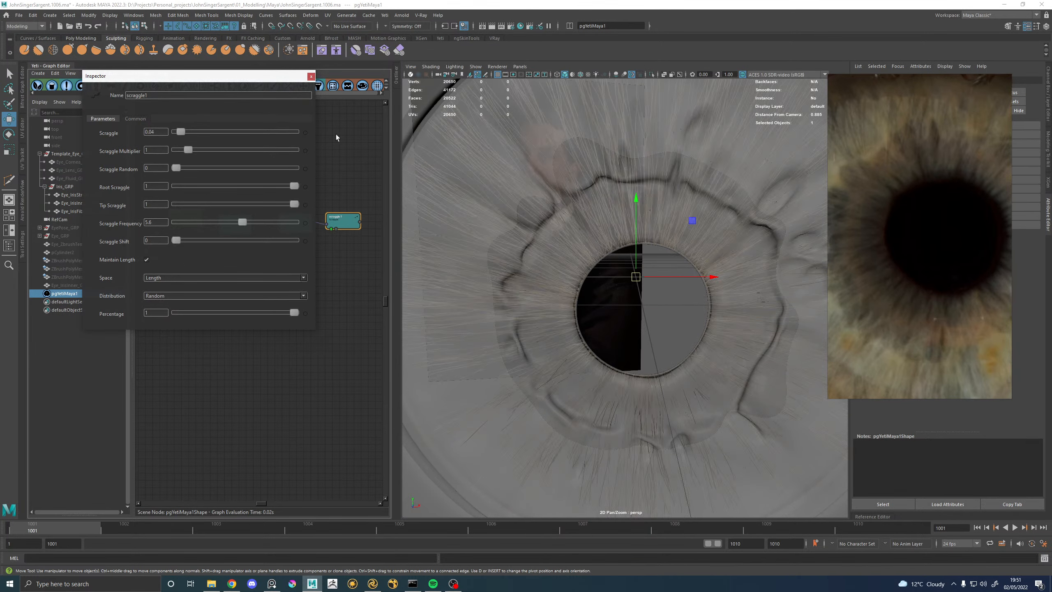
pyautogui.click(311, 76)
# Check comb0's parameters, then adjust the segment count of grow0 for the second scraggle.
pyautogui.doubleClick(235, 224)
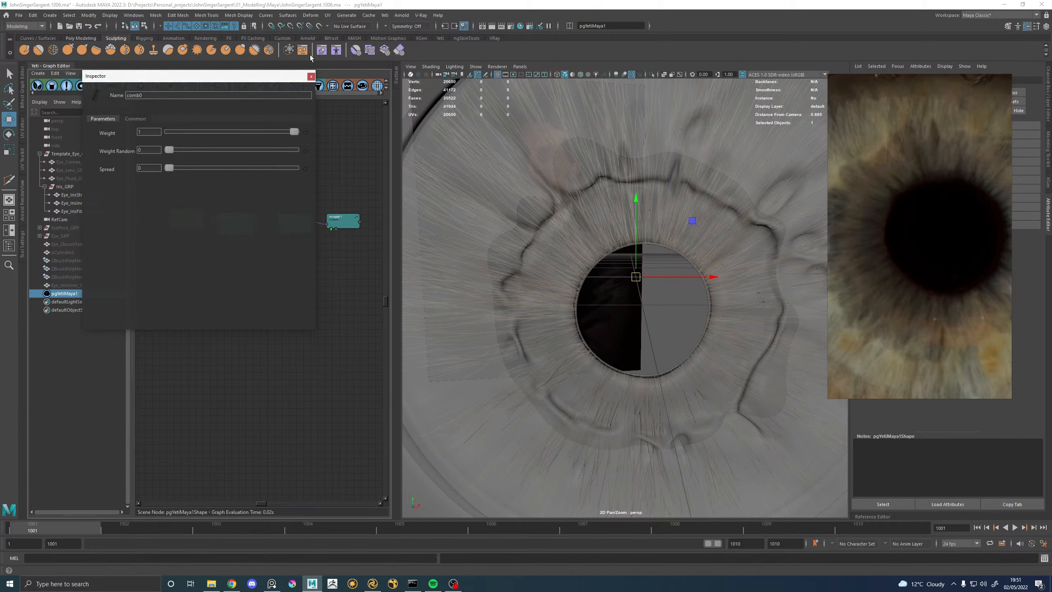
pyautogui.click(312, 77)
pyautogui.moveTo(193, 208); pyautogui.dragTo(223, 207, button='middle')
pyautogui.doubleClick(218, 218)
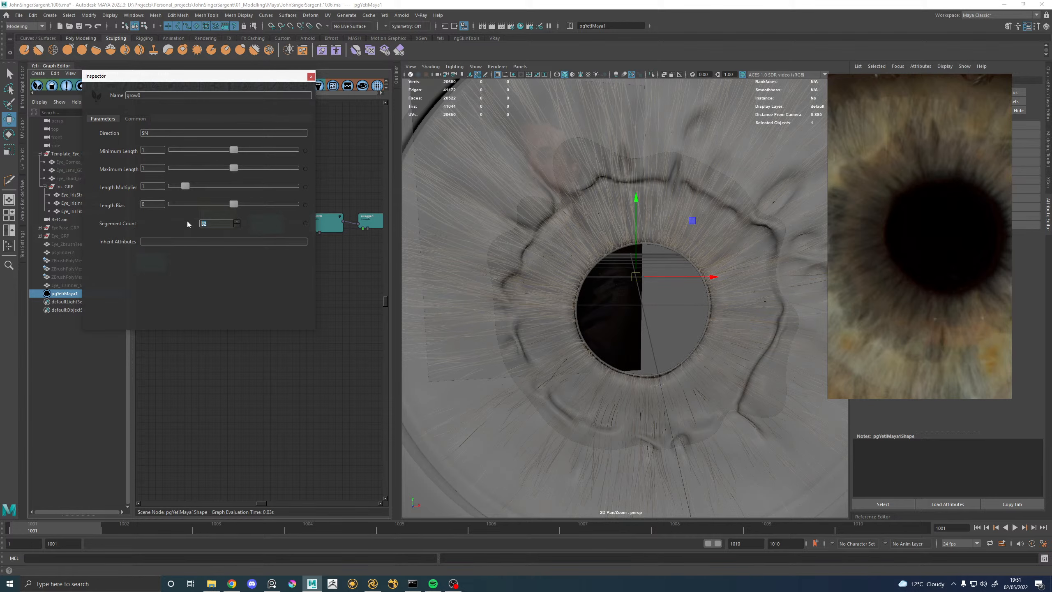
pyautogui.click(311, 77)
# Examine the iris fibres around the pupil from the front, close up and side-on against the reference photo.
pyautogui.scroll(5, 584, 274)
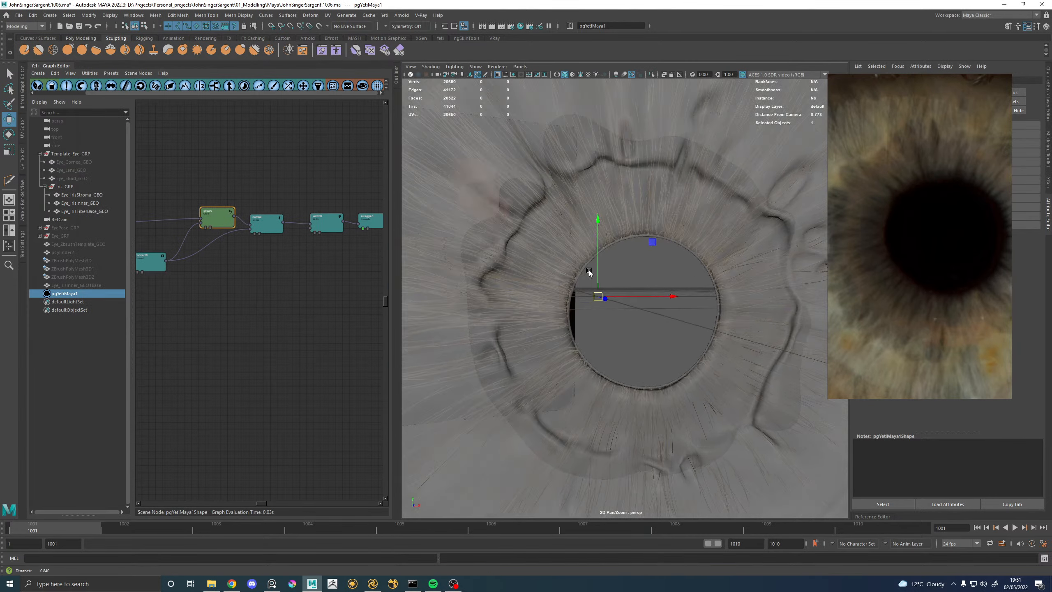
pyautogui.moveTo(579, 285)
pyautogui.keyDown('alt'); pyautogui.mouseDown()
pyautogui.moveTo(592, 302)
pyautogui.moveTo(506, 315)
pyautogui.moveTo(627, 300)
pyautogui.moveTo(565, 294)
pyautogui.mouseUp(); pyautogui.keyUp('alt')
pyautogui.scroll(-5, 624, 300)
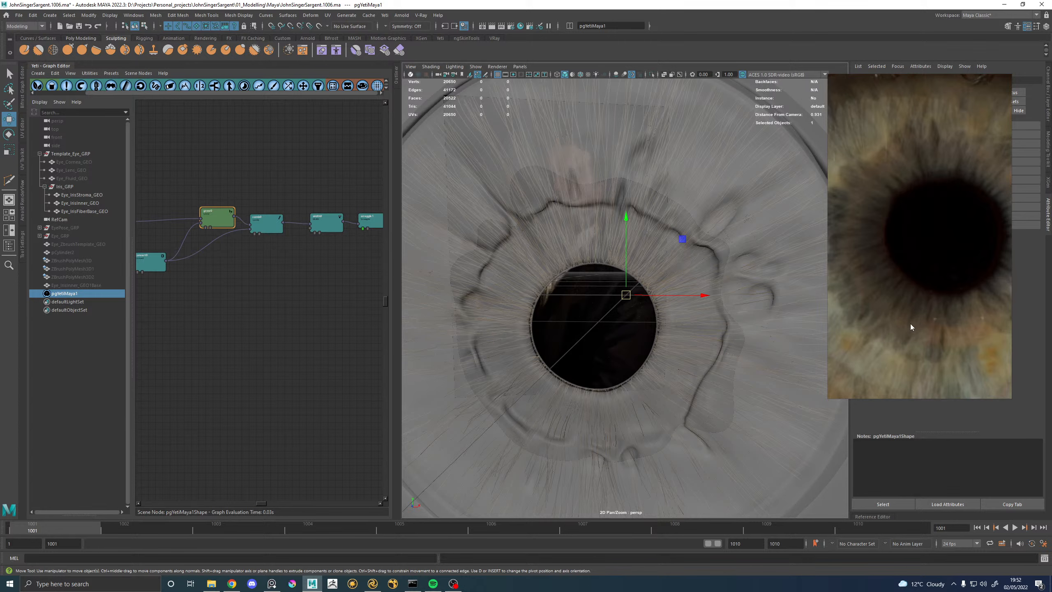
pyautogui.scroll(5, 606, 270)
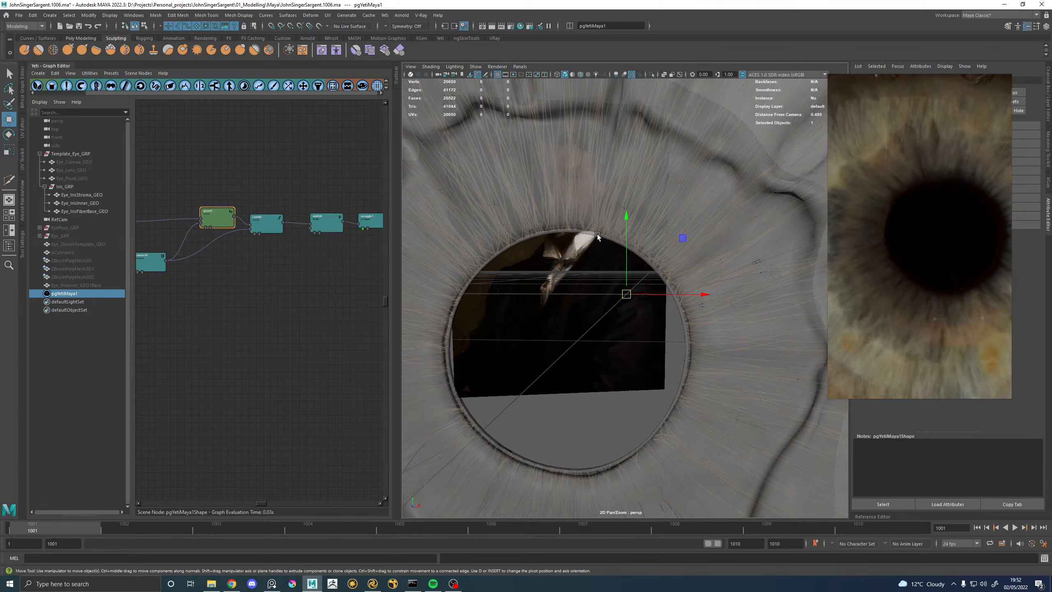
pyautogui.scroll(-5, 592, 239)
pyautogui.moveTo(590, 305)
pyautogui.keyDown('alt'); pyautogui.mouseDown()
pyautogui.moveTo(629, 290)
pyautogui.moveTo(612, 294)
pyautogui.moveTo(683, 300)
pyautogui.moveTo(595, 301)
pyautogui.mouseUp(); pyautogui.keyUp('alt')
pyautogui.keyDown('alt'); pyautogui.moveTo(594, 301); pyautogui.dragTo(680, 316, button='right'); pyautogui.keyUp('alt')
pyautogui.keyDown('alt'); pyautogui.moveTo(680, 317); pyautogui.dragTo(569, 242); pyautogui.keyUp('alt')
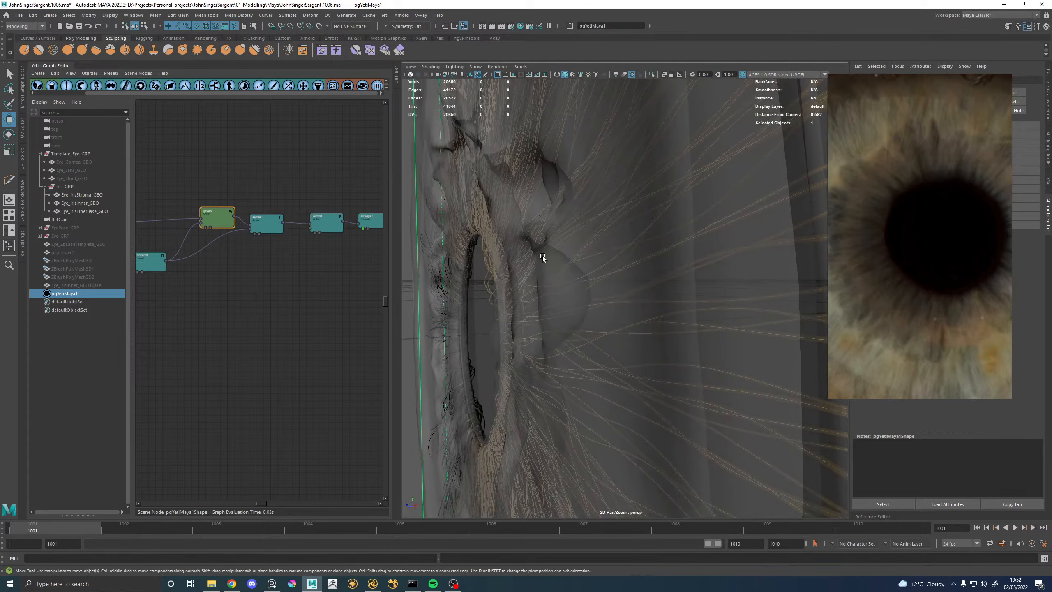
pyautogui.keyDown('alt'); pyautogui.moveTo(493, 290); pyautogui.dragTo(541, 283); pyautogui.keyUp('alt')
pyautogui.moveTo(210, 222); pyautogui.dragTo(291, 205, button='middle')
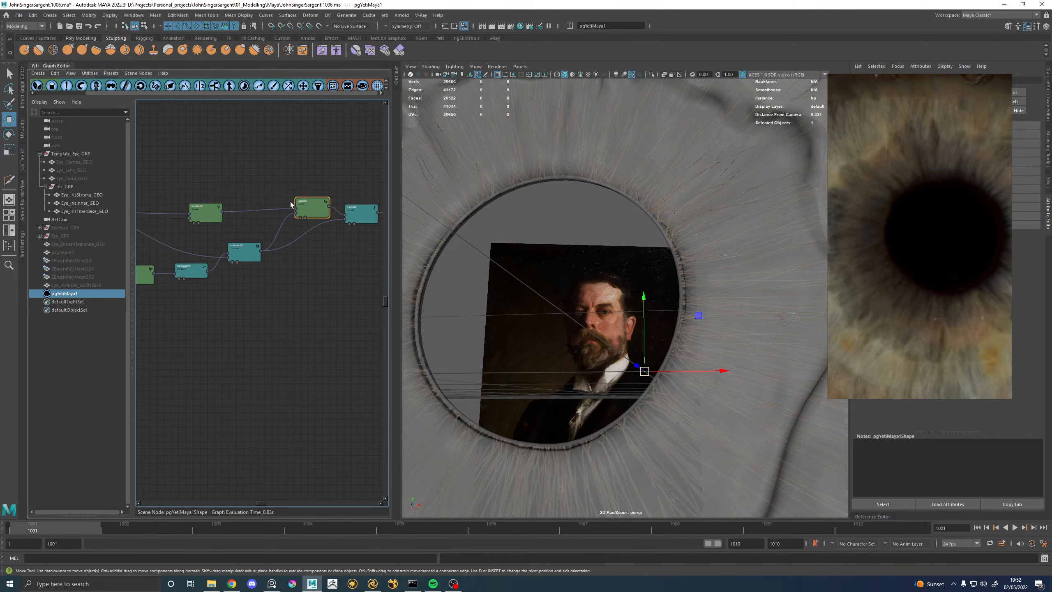
# Set the Root Scraggle of scraggle0 to 0 so the guide roots are not displaced.
pyautogui.click(183, 278)
pyautogui.moveTo(646, 298)
pyautogui.keyDown('alt'); pyautogui.mouseDown()
pyautogui.moveTo(707, 256)
pyautogui.moveTo(704, 266)
pyautogui.mouseUp(); pyautogui.keyUp('alt')
pyautogui.click(183, 279)
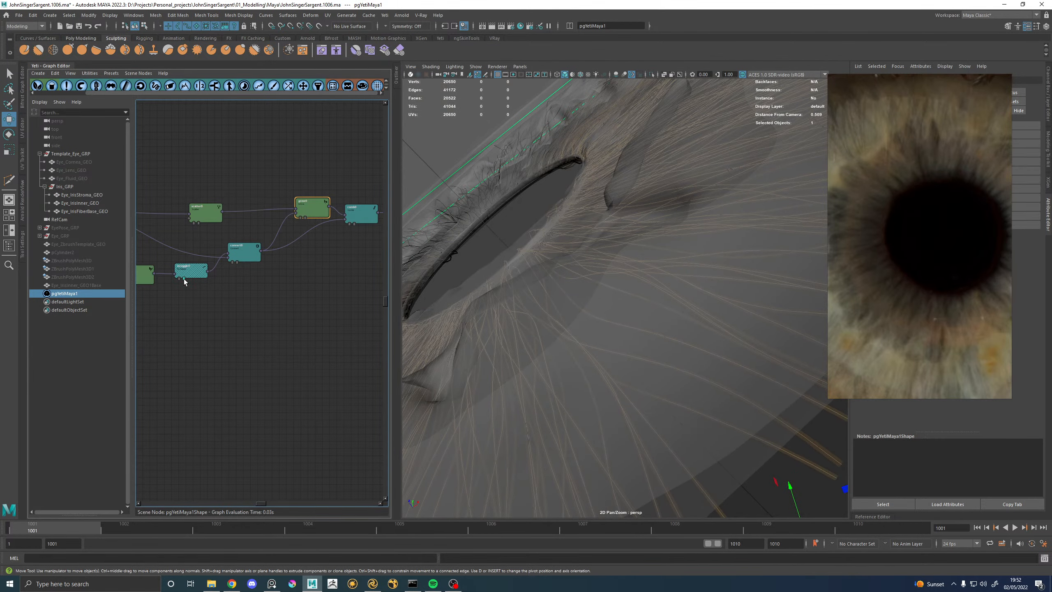
pyautogui.click(183, 279)
pyautogui.doubleClick(185, 274)
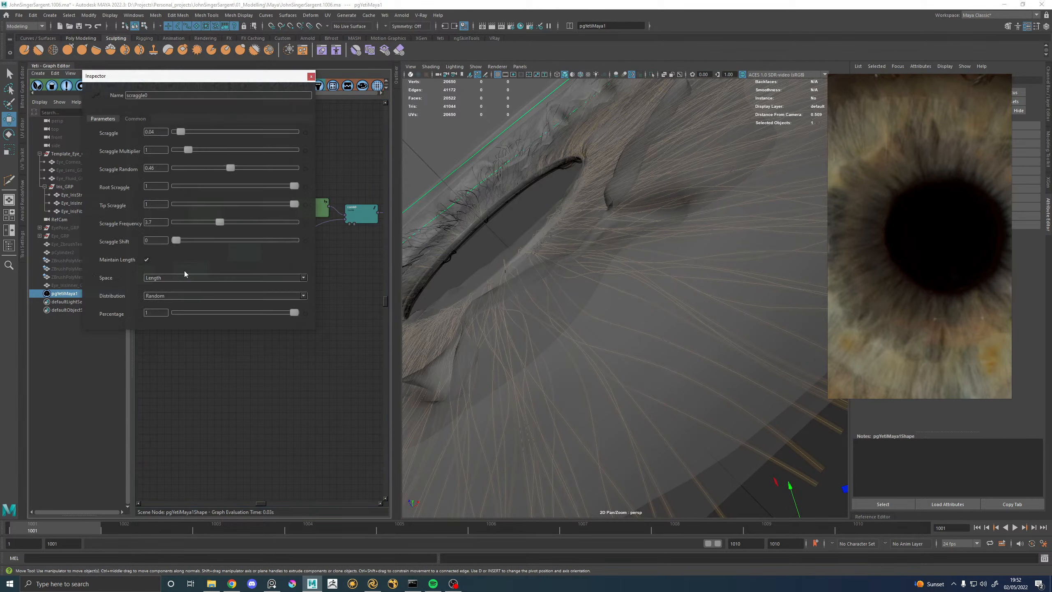
pyautogui.keyDown('alt'); pyautogui.moveTo(580, 206); pyautogui.dragTo(451, 225); pyautogui.keyUp('alt')
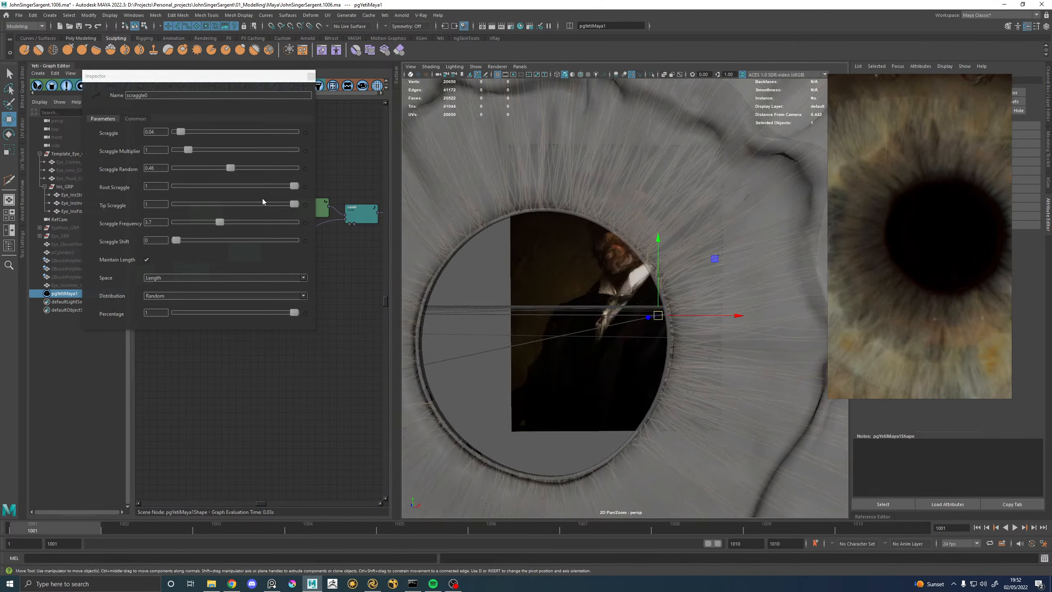
pyautogui.moveTo(296, 187); pyautogui.dragTo(164, 206)
pyautogui.keyDown('alt'); pyautogui.moveTo(653, 256); pyautogui.dragTo(721, 245); pyautogui.keyUp('alt')
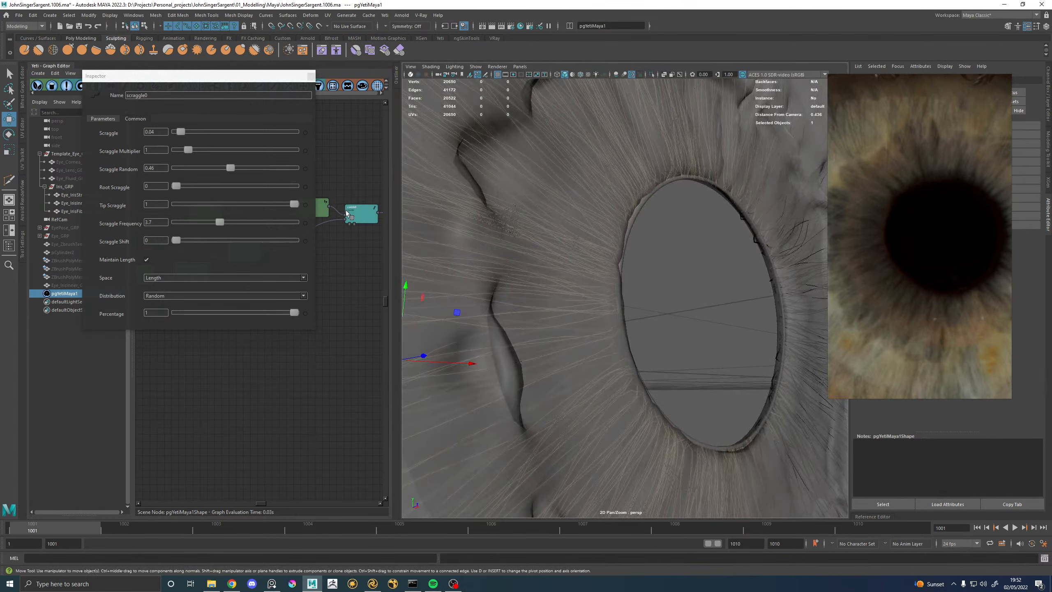
pyautogui.click(311, 76)
# Set the Root Scraggle of scraggle1, at the end of the fibre graph, to 0.68.
pyautogui.keyDown('alt'); pyautogui.moveTo(347, 170); pyautogui.dragTo(239, 178, button='middle'); pyautogui.keyUp('alt')
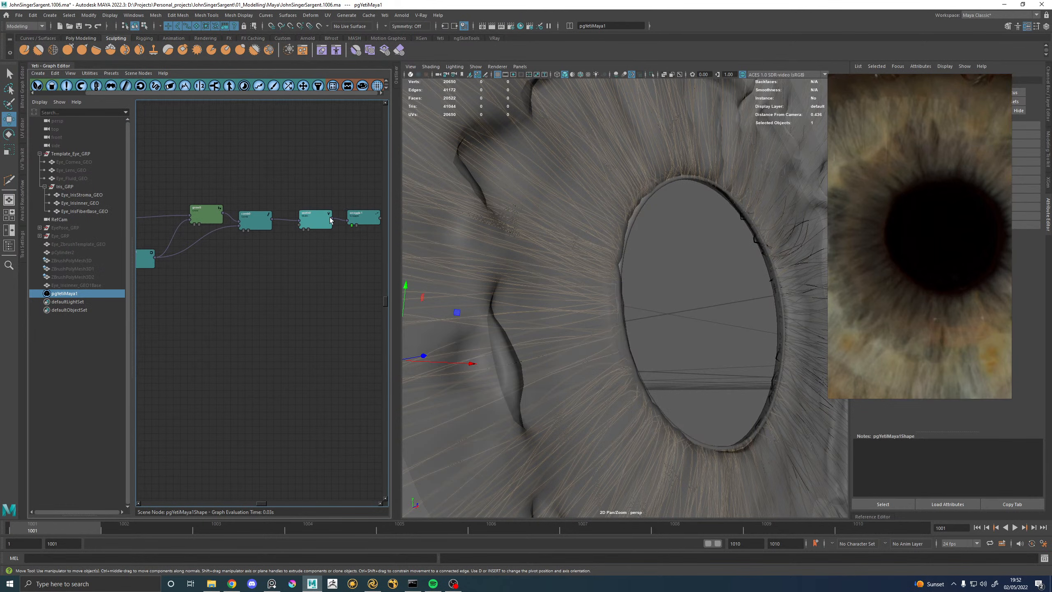
pyautogui.doubleClick(361, 217)
pyautogui.moveTo(295, 186); pyautogui.dragTo(257, 187)
pyautogui.moveTo(725, 270)
pyautogui.keyDown('alt'); pyautogui.mouseDown()
pyautogui.moveTo(770, 276)
pyautogui.moveTo(690, 281)
pyautogui.mouseUp(); pyautogui.keyUp('alt')
pyautogui.keyDown('alt'); pyautogui.moveTo(717, 268); pyautogui.dragTo(565, 267, button='right'); pyautogui.keyUp('alt')
pyautogui.keyDown('alt'); pyautogui.moveTo(565, 267); pyautogui.dragTo(592, 284); pyautogui.keyUp('alt')
pyautogui.keyDown('alt'); pyautogui.moveTo(592, 284); pyautogui.dragTo(711, 301, button='right'); pyautogui.keyUp('alt')
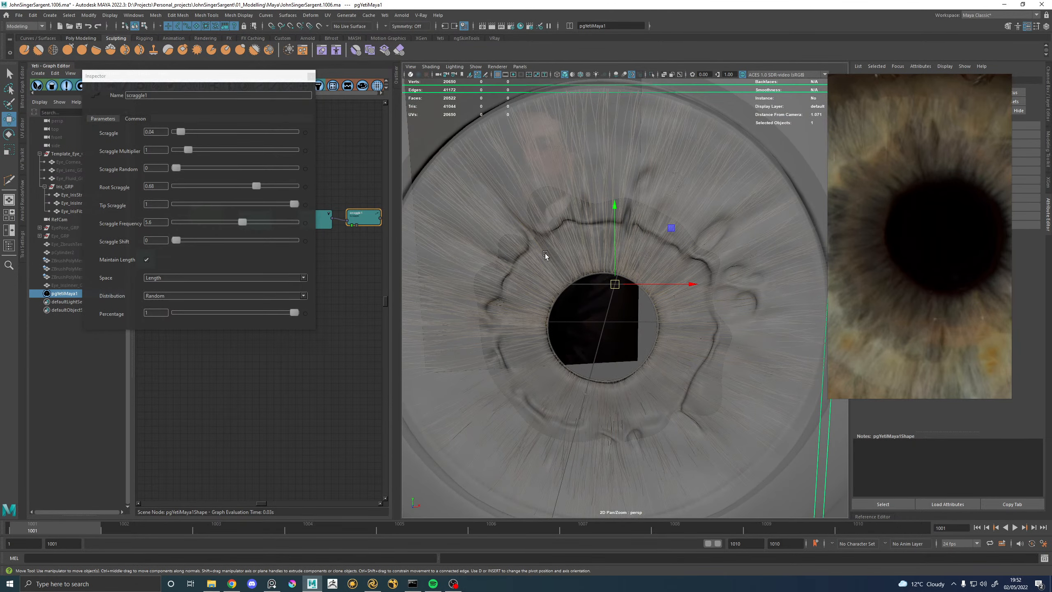
pyautogui.click(311, 76)
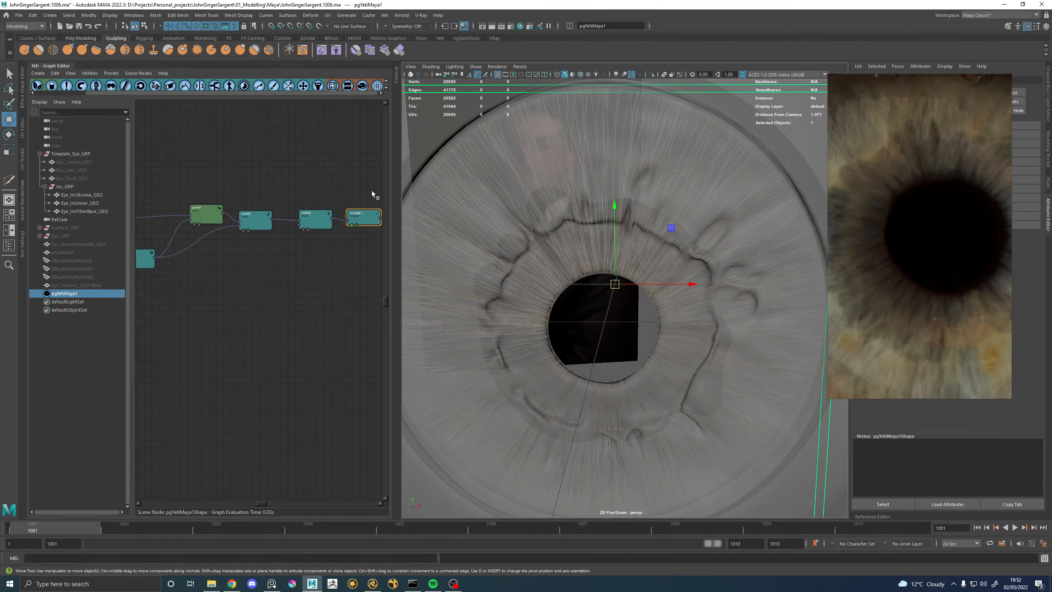
# Check the fibres from the side and front, select pgYetiMaya1 and save the scene.
pyautogui.keyDown('alt'); pyautogui.moveTo(714, 204); pyautogui.dragTo(581, 176); pyautogui.keyUp('alt')
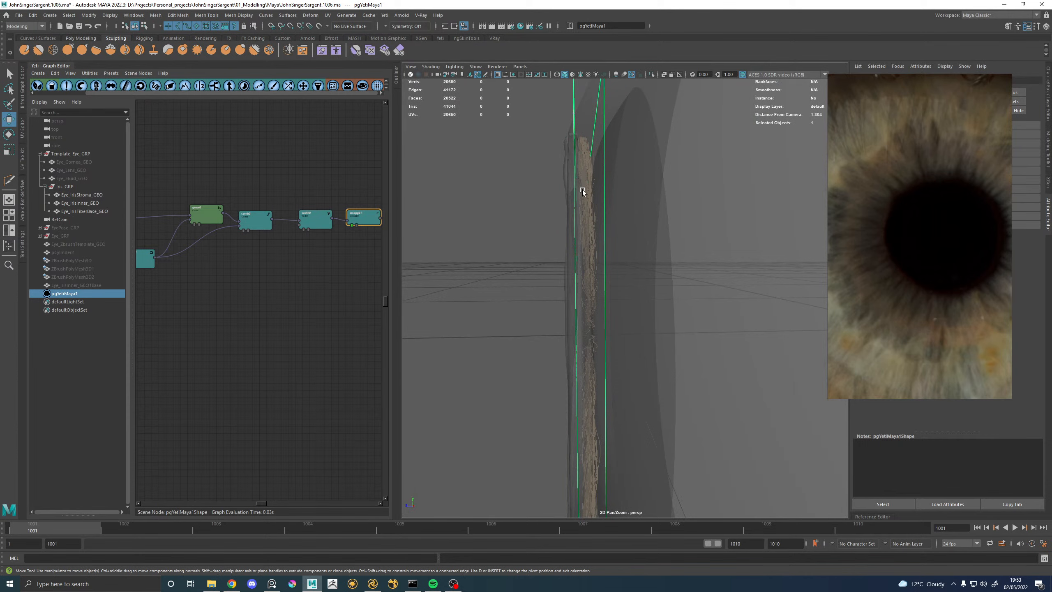
pyautogui.keyDown('alt'); pyautogui.moveTo(597, 245); pyautogui.dragTo(654, 245); pyautogui.keyUp('alt')
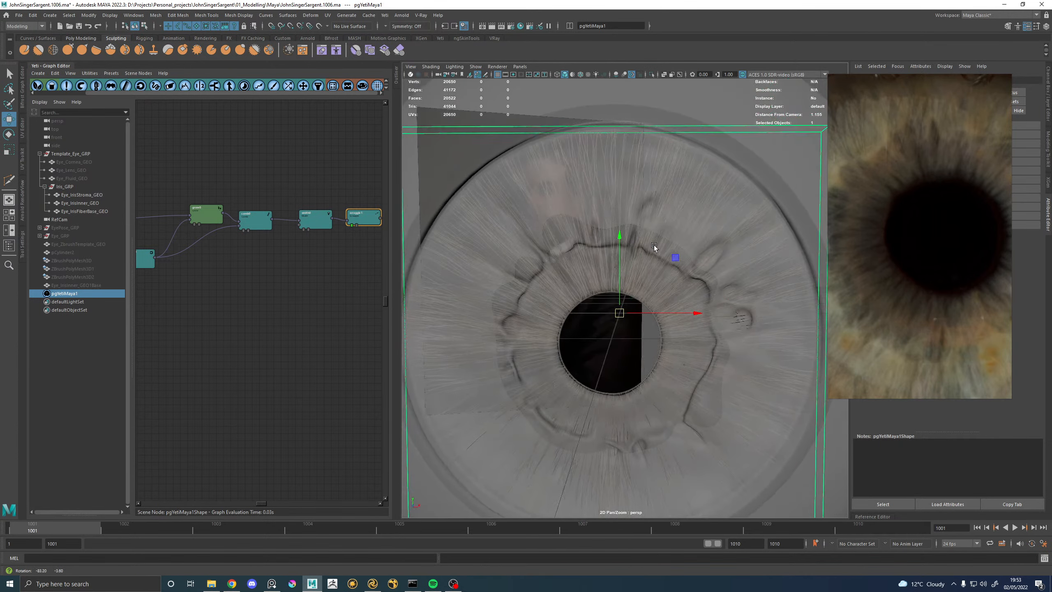
pyautogui.click(621, 346)
pyautogui.keyDown('alt'); pyautogui.moveTo(615, 348); pyautogui.dragTo(483, 341, button='right'); pyautogui.keyUp('alt')
pyautogui.keyDown('alt'); pyautogui.moveTo(614, 336); pyautogui.dragTo(588, 342); pyautogui.keyUp('alt')
pyautogui.click(64, 293)
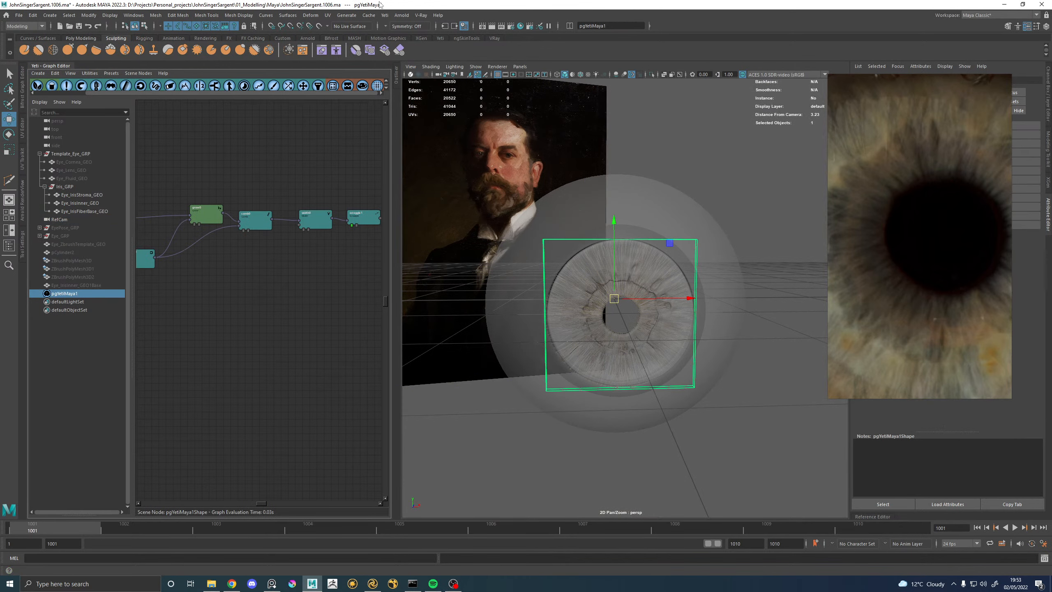
pyautogui.click(368, 15)
pyautogui.click(384, 15)
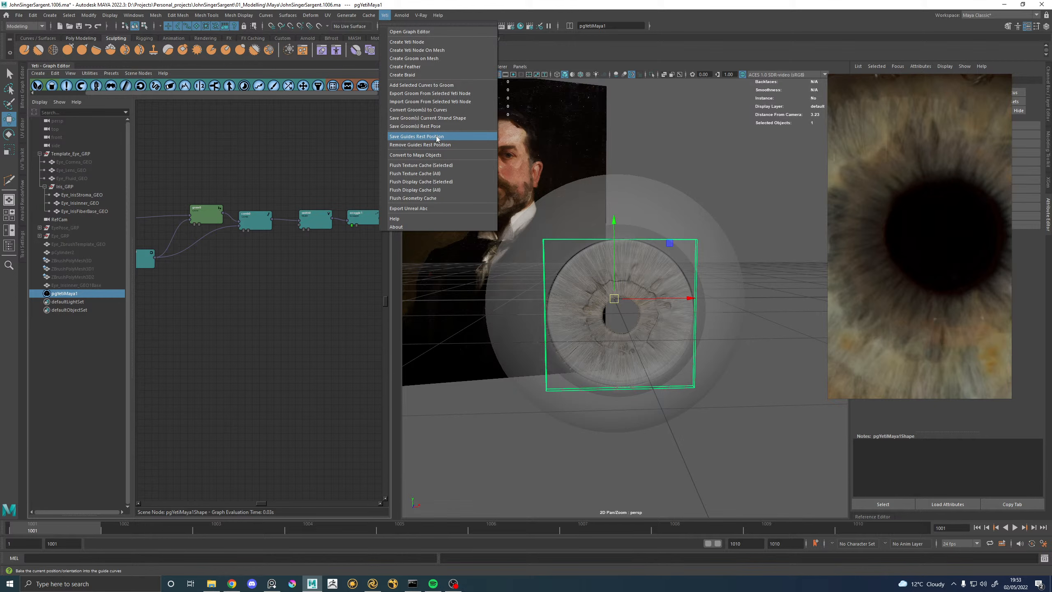
pyautogui.click(698, 165)
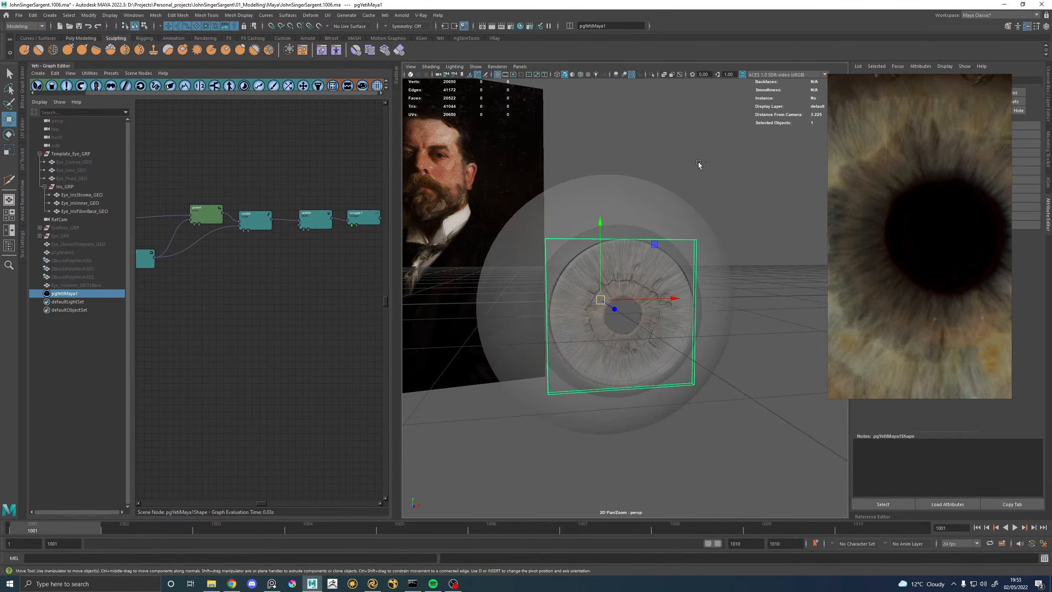
pyautogui.hotkey('ctrl', 's')
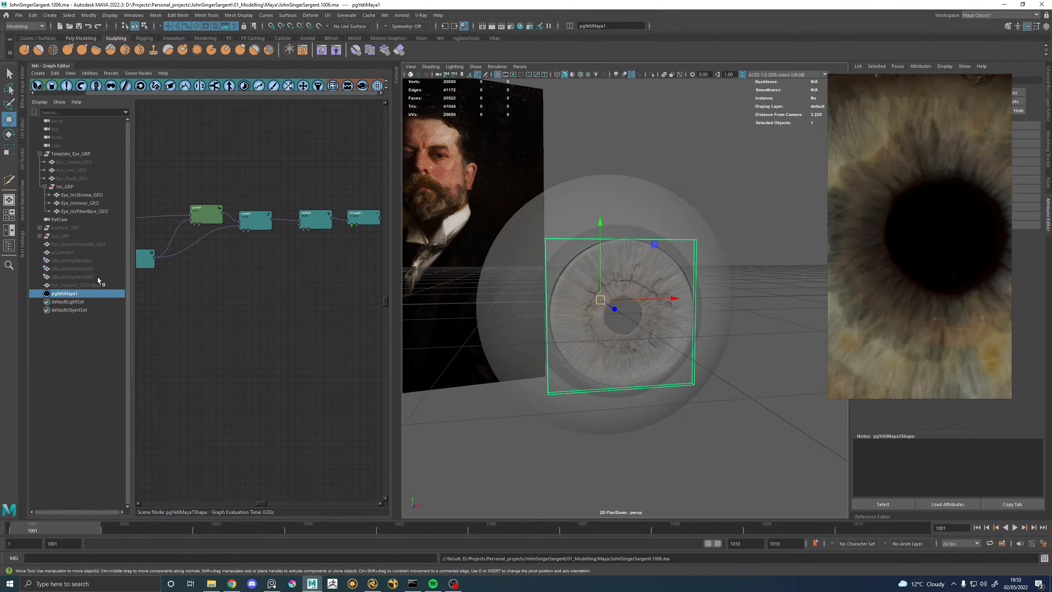
# Convert pgYetiMaya1 to Maya objects, then select the generated group and frame it for inspection.
pyautogui.click(384, 14)
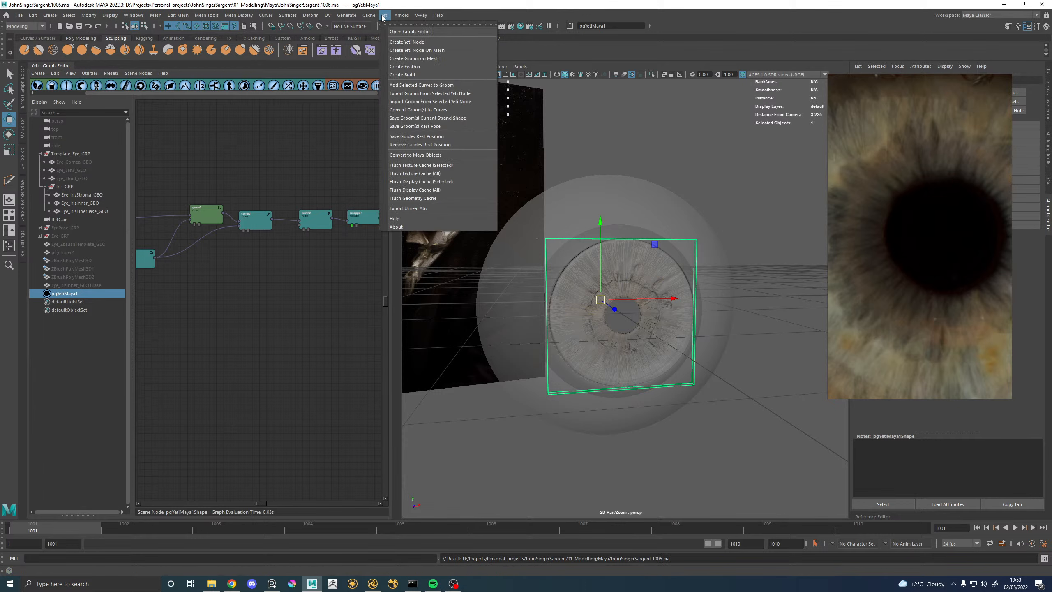
pyautogui.click(419, 155)
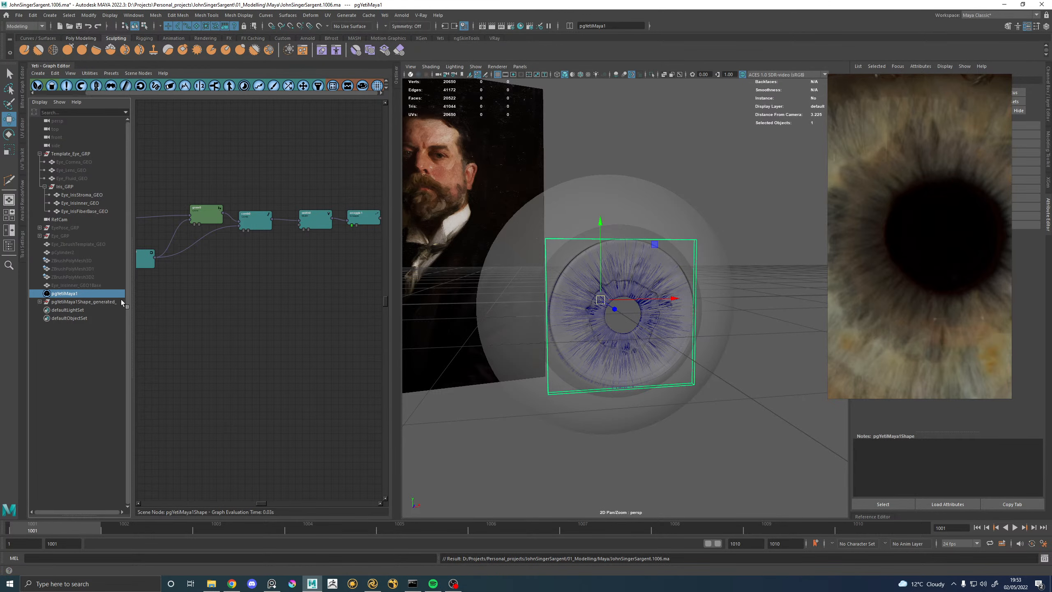
pyautogui.click(97, 302)
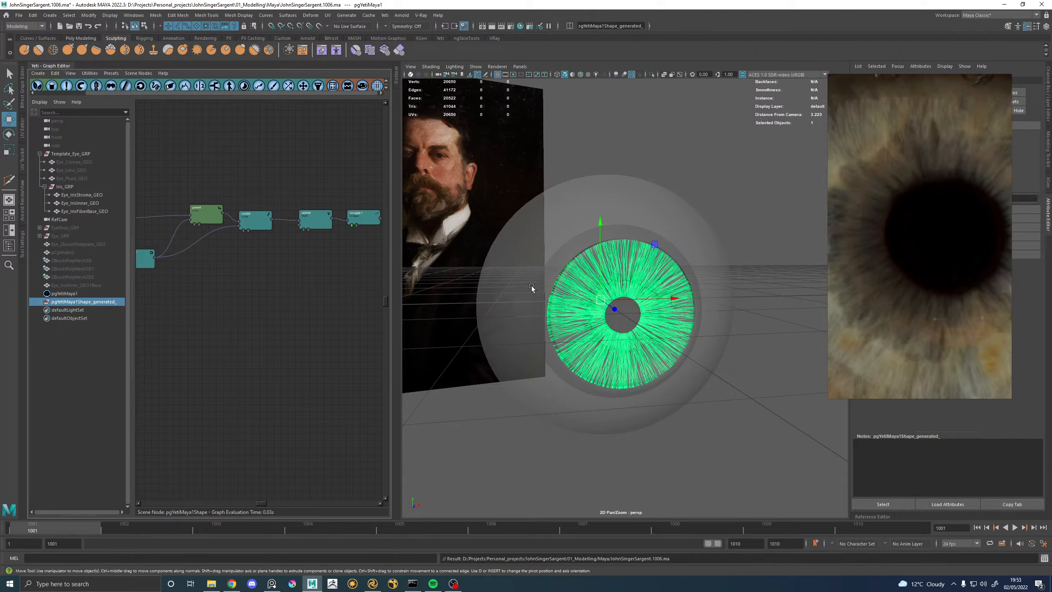
pyautogui.press('f')
pyautogui.keyDown('alt'); pyautogui.moveTo(749, 323); pyautogui.dragTo(670, 287); pyautogui.keyUp('alt')
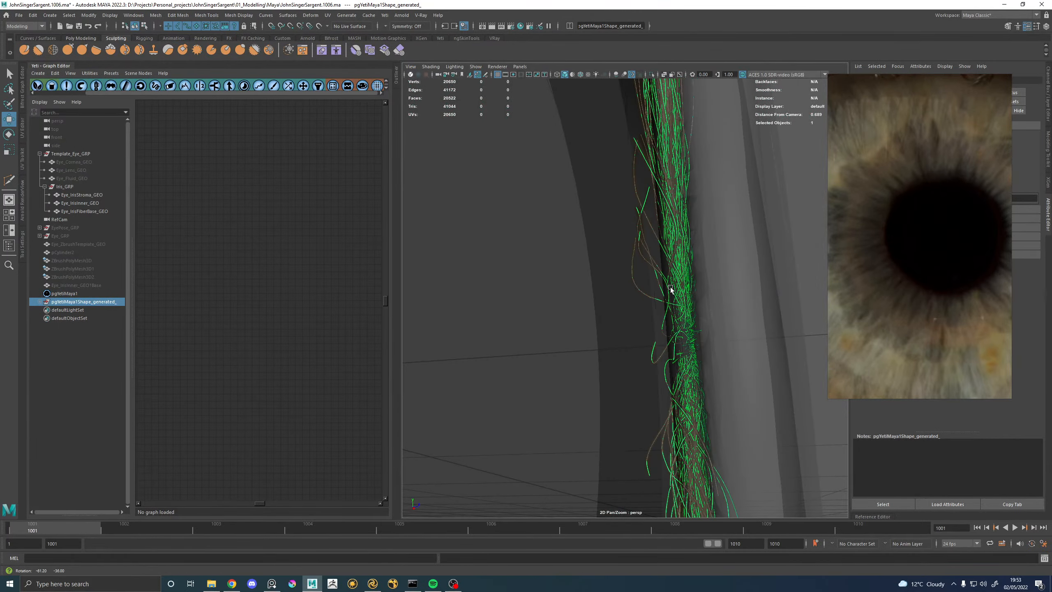
# Expand the generated group and select the scatter0 fibre curves object inside it.
pyautogui.click(41, 302)
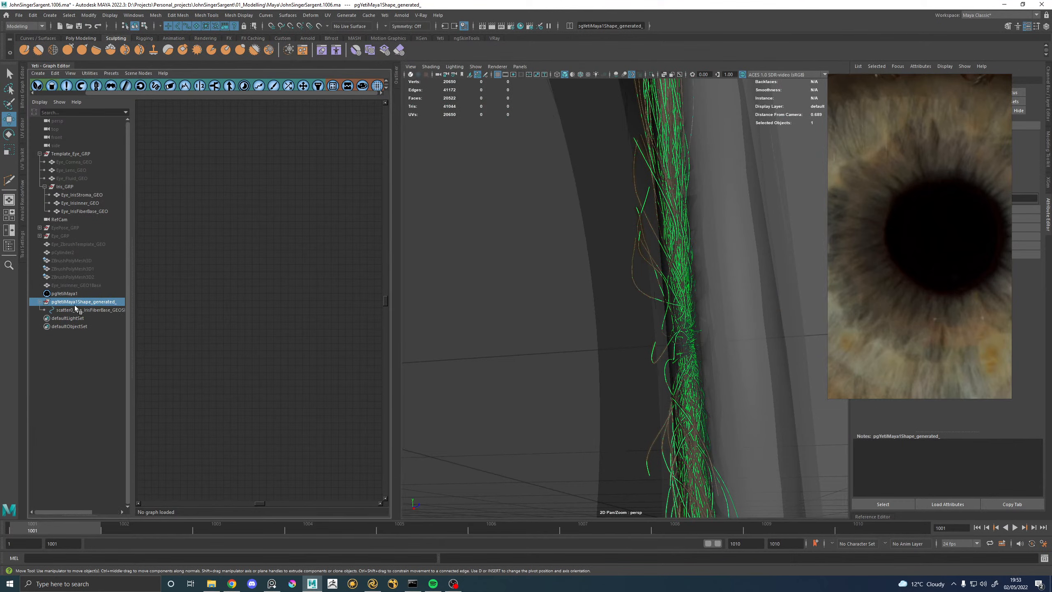
pyautogui.click(92, 312)
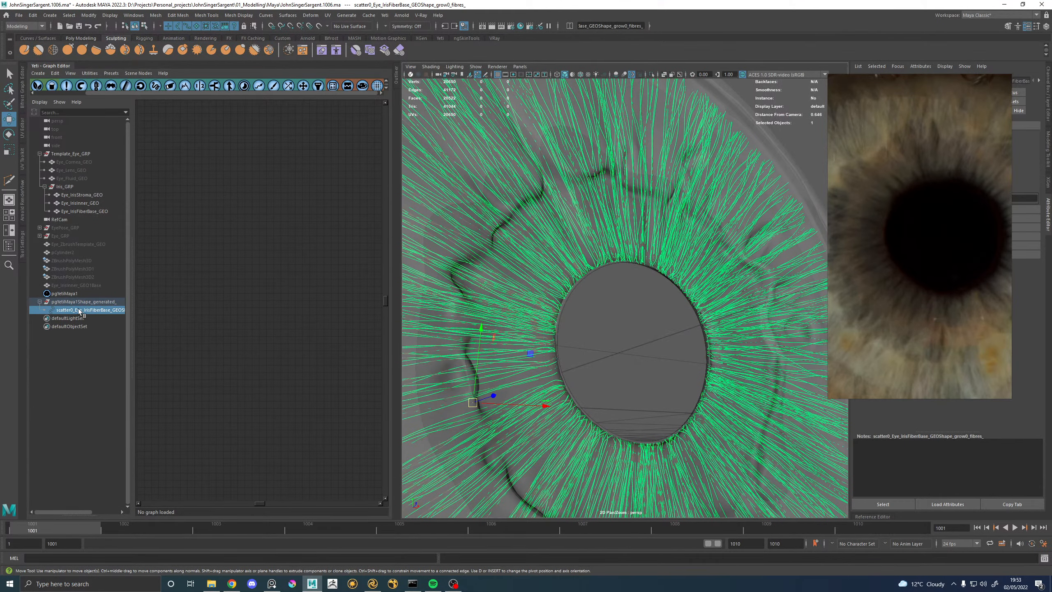
pyautogui.keyDown('alt'); pyautogui.moveTo(529, 311); pyautogui.dragTo(512, 321); pyautogui.keyUp('alt')
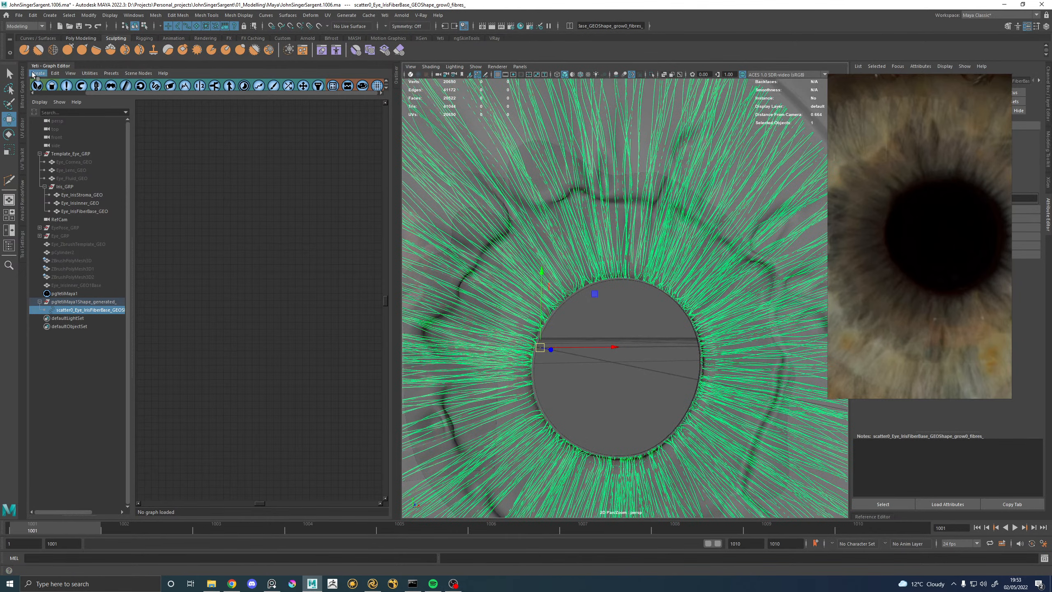
# Replace the Yeti graph workspace with the full Outliner and open its display options.
pyautogui.click(45, 66)
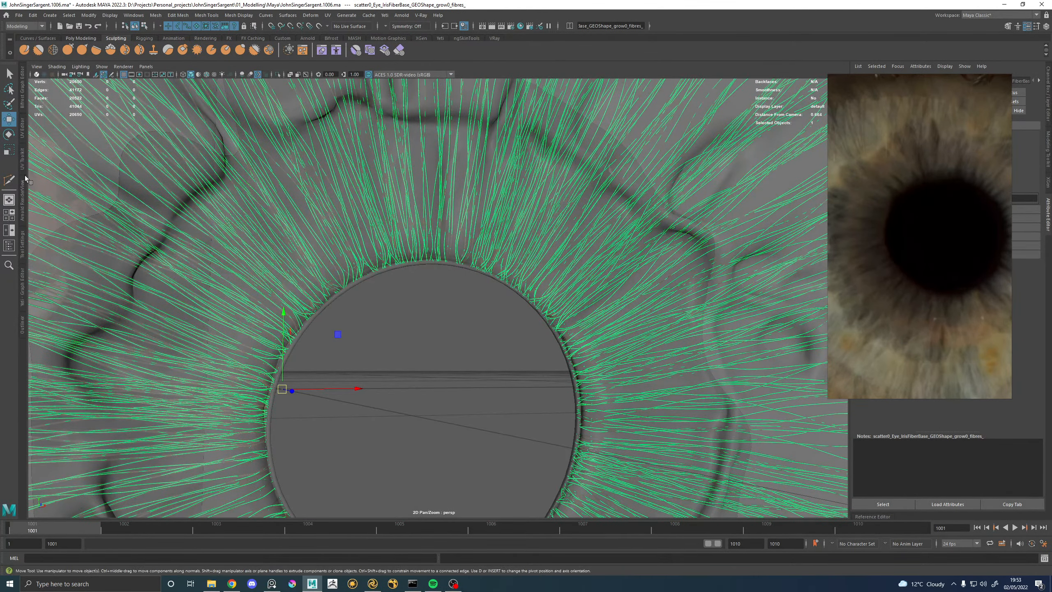
pyautogui.click(19, 326)
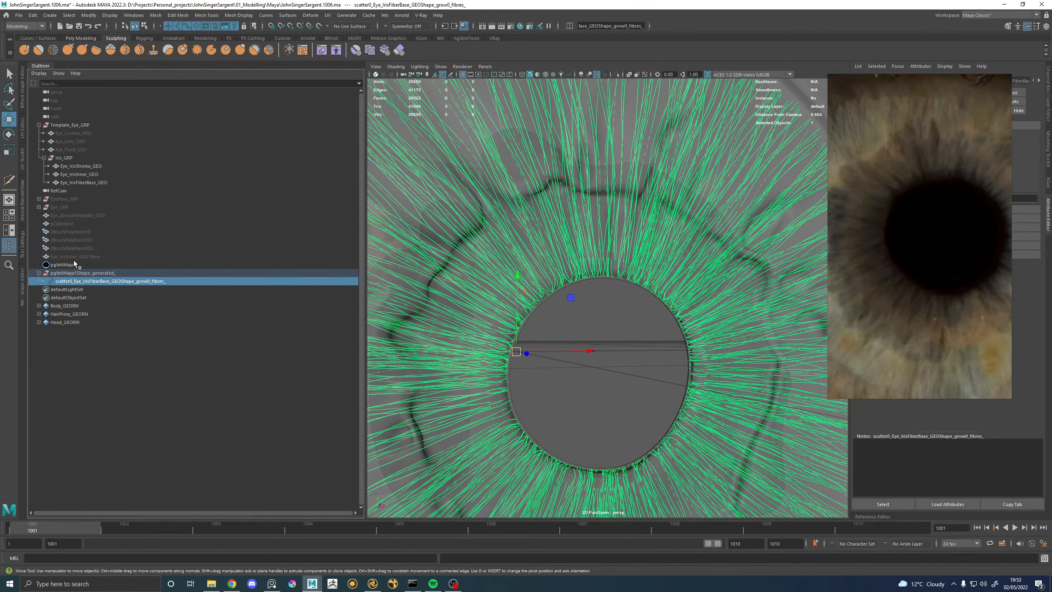
pyautogui.click(38, 73)
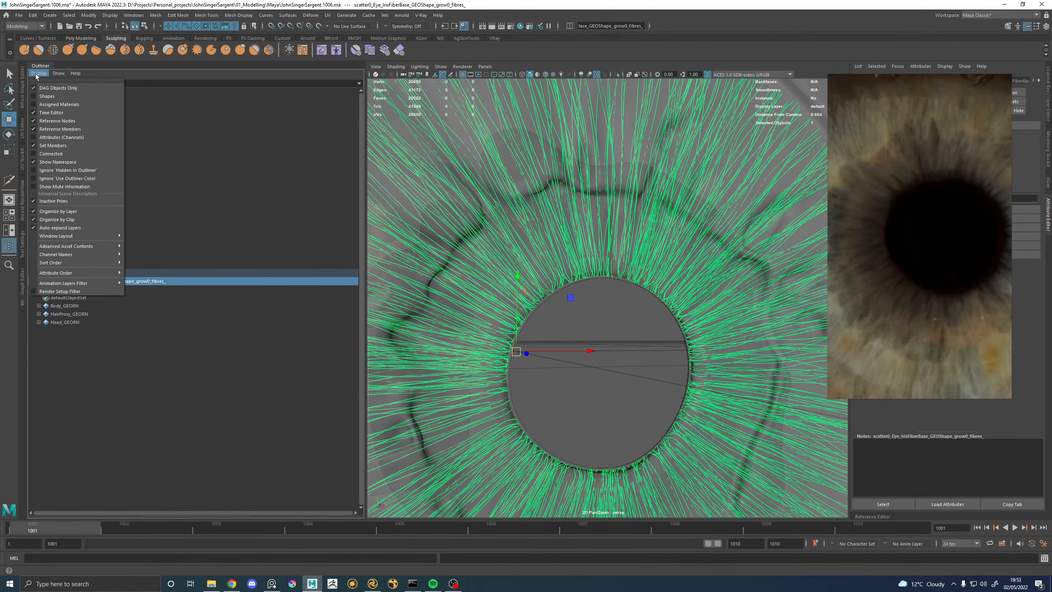
# Display shape nodes in the Outliner and look through the individual curves of the generated iris fibres group.
pyautogui.click(47, 96)
pyautogui.click(44, 282)
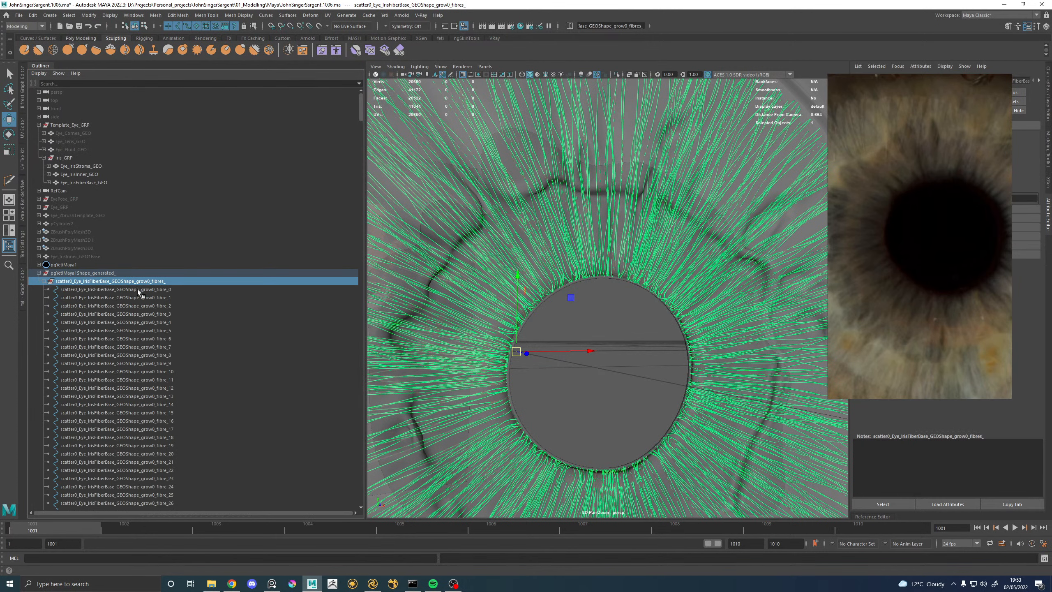
pyautogui.click(44, 282)
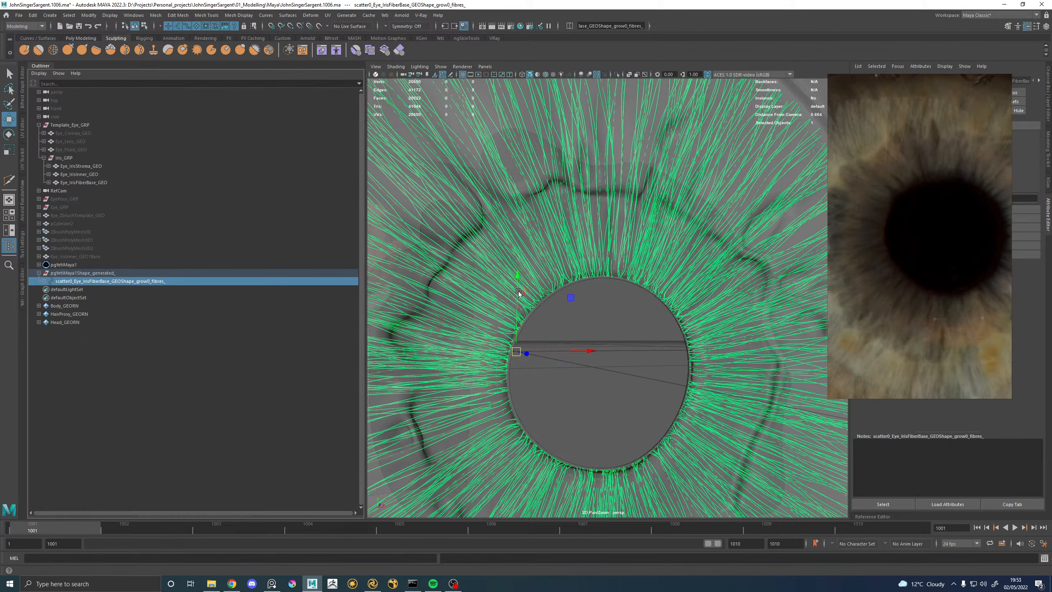
pyautogui.keyDown('alt'); pyautogui.moveTo(670, 257); pyautogui.dragTo(597, 311, button='right'); pyautogui.keyUp('alt')
pyautogui.click(610, 307)
pyautogui.moveTo(650, 286)
pyautogui.keyDown('alt'); pyautogui.mouseDown()
pyautogui.moveTo(623, 291)
pyautogui.moveTo(656, 290)
pyautogui.mouseUp(); pyautogui.keyUp('alt')
pyautogui.keyDown('alt'); pyautogui.moveTo(656, 289); pyautogui.dragTo(727, 302, button='right'); pyautogui.keyUp('alt')
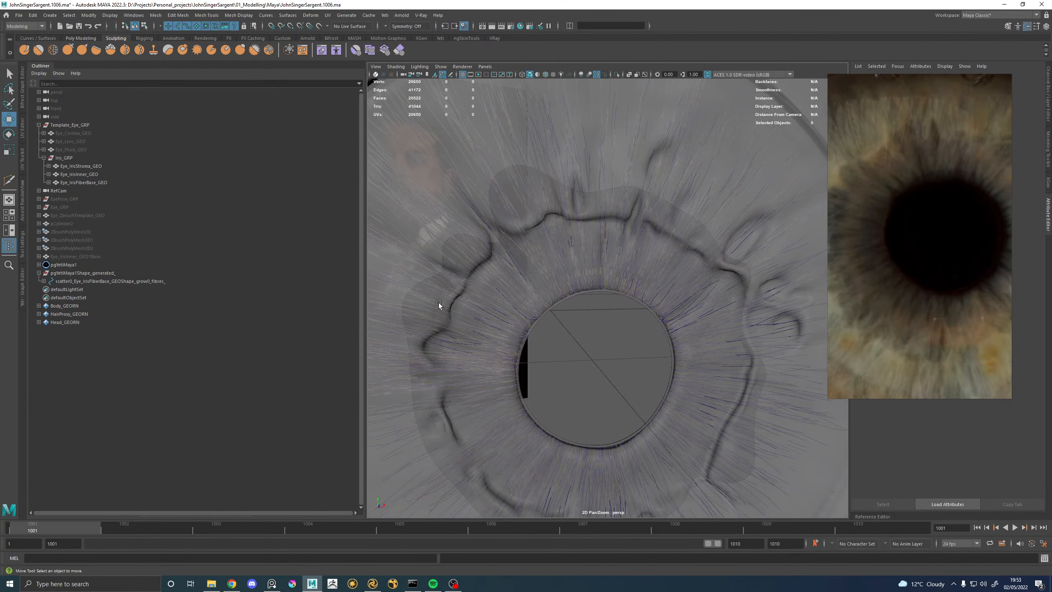
# Parent pgYetiMaya1Shape_generated_ under Iris_GRP and take Eye_IrisFiberBase_GEO out of Template_Eye_GRP to the scene root.
pyautogui.click(81, 274)
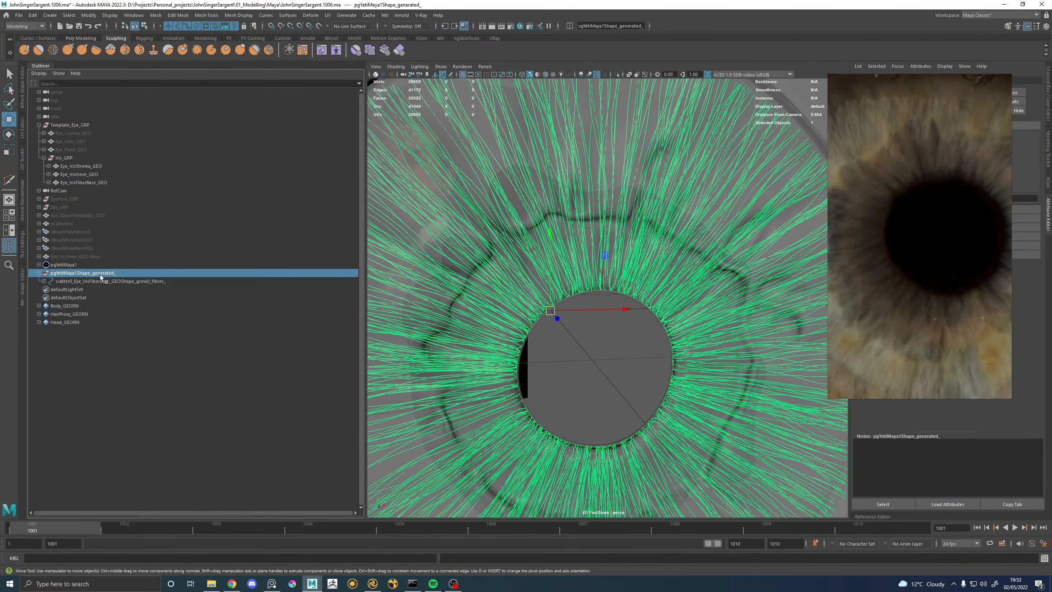
pyautogui.moveTo(84, 277); pyautogui.dragTo(95, 180)
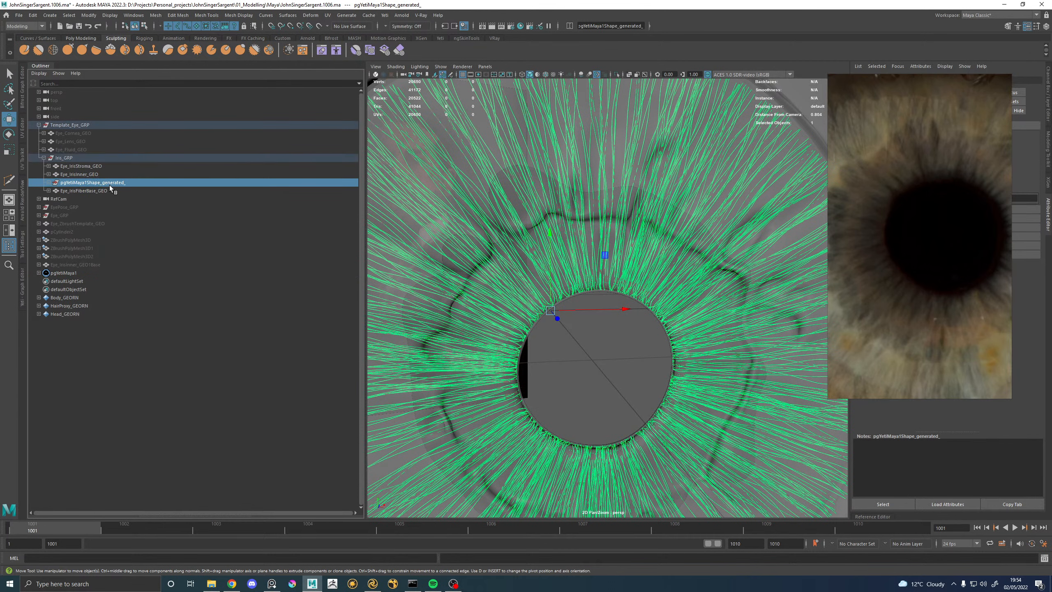
pyautogui.moveTo(92, 190); pyautogui.dragTo(72, 124)
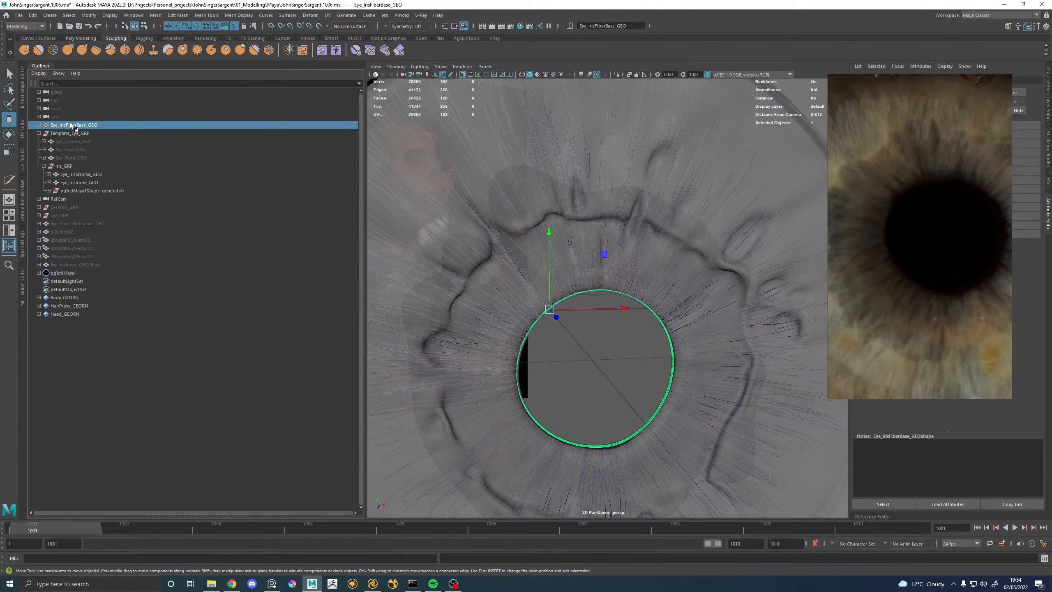
# Examine the generated fibres around the pupil and across the iris from several angles.
pyautogui.keyDown('alt'); pyautogui.moveTo(640, 293); pyautogui.dragTo(517, 290); pyautogui.keyUp('alt')
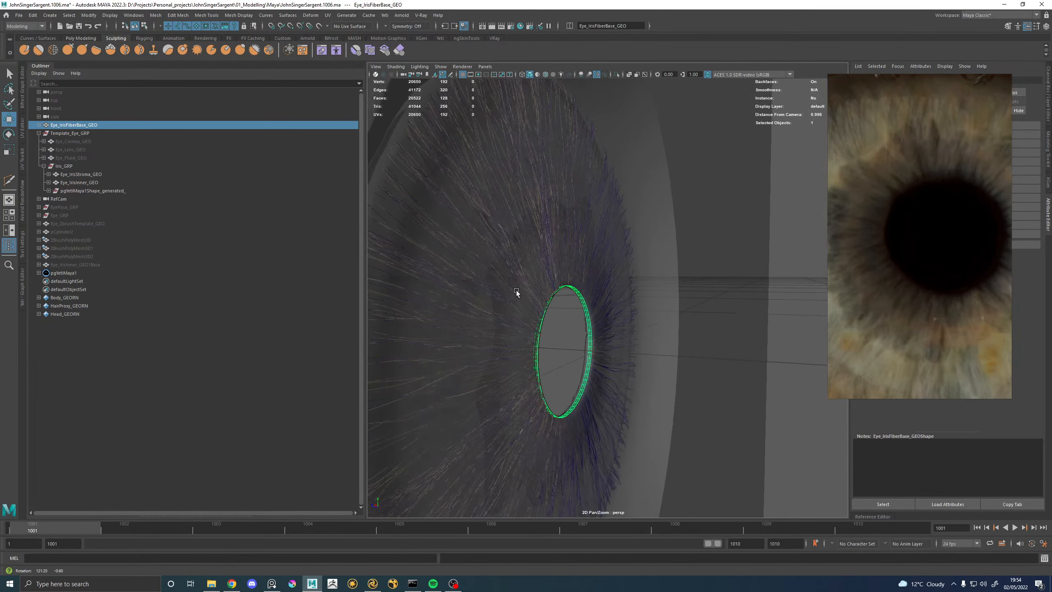
pyautogui.click(78, 190)
pyautogui.keyDown('alt'); pyautogui.moveTo(592, 250); pyautogui.dragTo(625, 315); pyautogui.keyUp('alt')
pyautogui.scroll(-8, 613, 297)
pyautogui.click(686, 336)
pyautogui.keyDown('alt'); pyautogui.moveTo(687, 336); pyautogui.dragTo(750, 345, button='right'); pyautogui.keyUp('alt')
pyautogui.keyDown('alt'); pyautogui.moveTo(712, 346); pyautogui.dragTo(659, 345); pyautogui.keyUp('alt')
# Rename the pgYetiMaya1Shape_generated_ group as EyeFibers_GRP and check the curve set inside it.
pyautogui.click(89, 191)
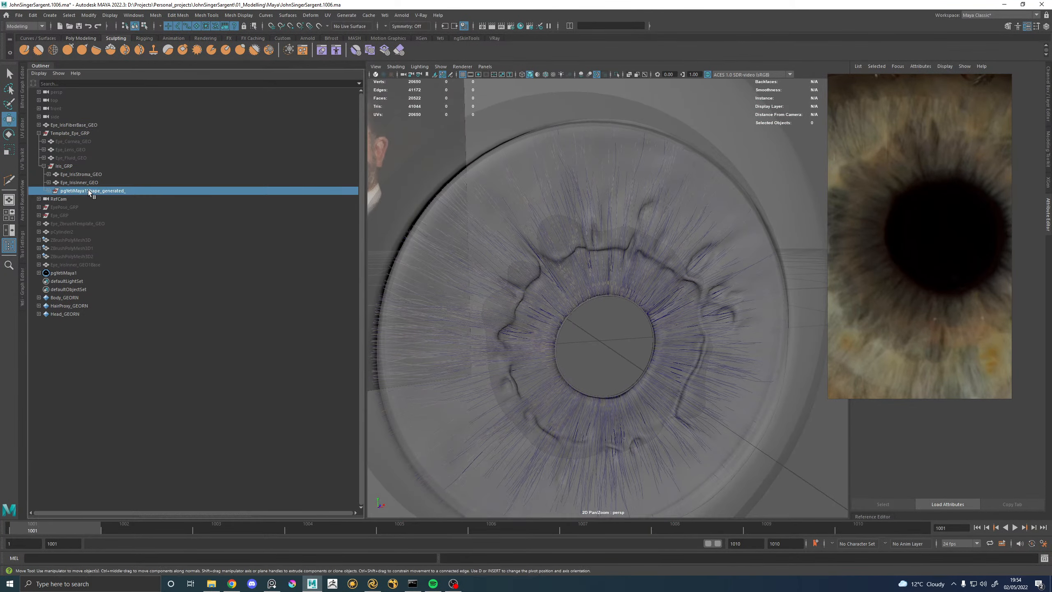
pyautogui.click(49, 191)
pyautogui.doubleClick(78, 191)
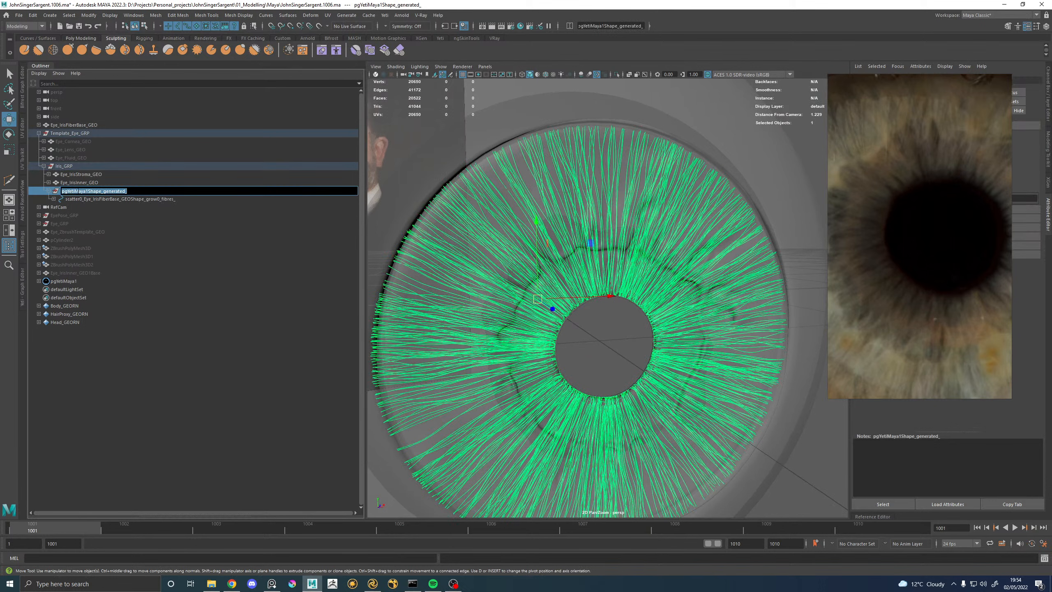
pyautogui.write('EyeFibers')
pyautogui.press('Return')
pyautogui.doubleClick(77, 191)
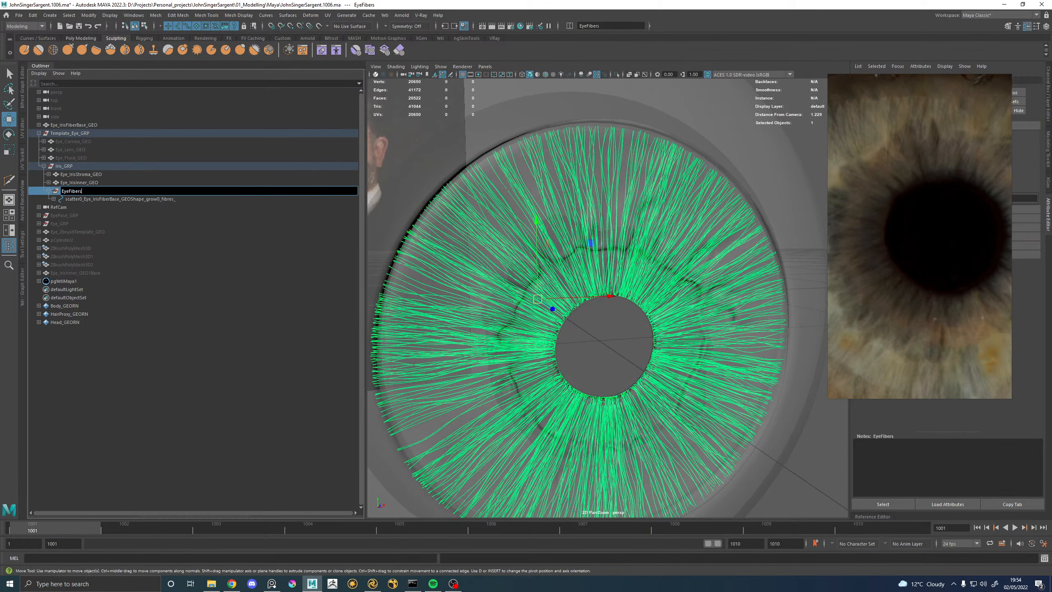
pyautogui.write('_GRP')
pyautogui.press('Return')
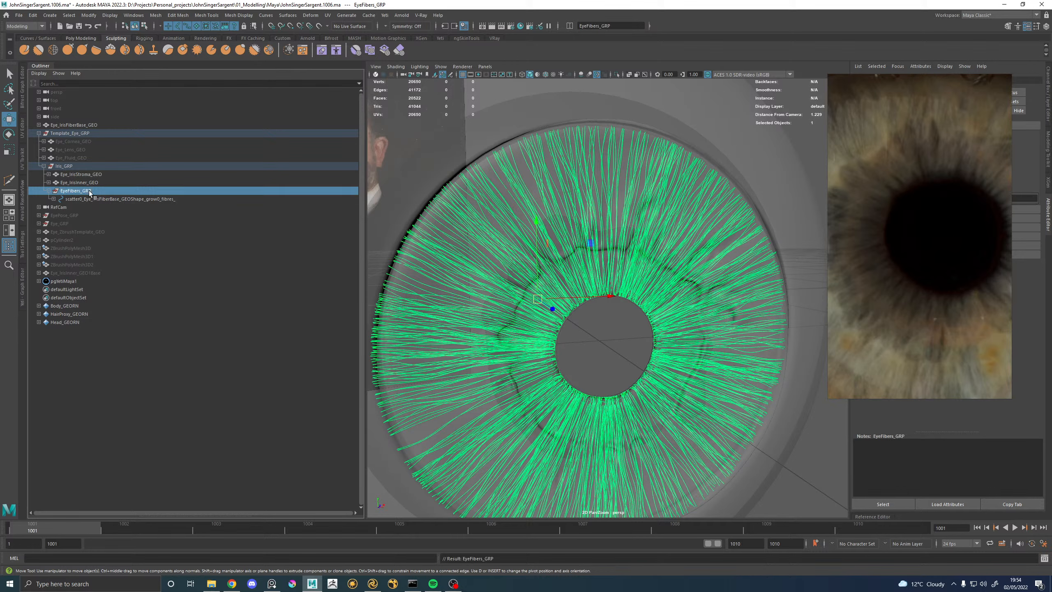
pyautogui.click(53, 200)
pyautogui.click(53, 199)
# Try to export Template_Eye_GRP to Alembic at the current frame, overwriting EyeTemplate_GEO.abc.
pyautogui.keyDown('alt'); pyautogui.moveTo(719, 264); pyautogui.dragTo(582, 221); pyautogui.keyUp('alt')
pyautogui.click(739, 266)
pyautogui.click(71, 133)
pyautogui.click(402, 15)
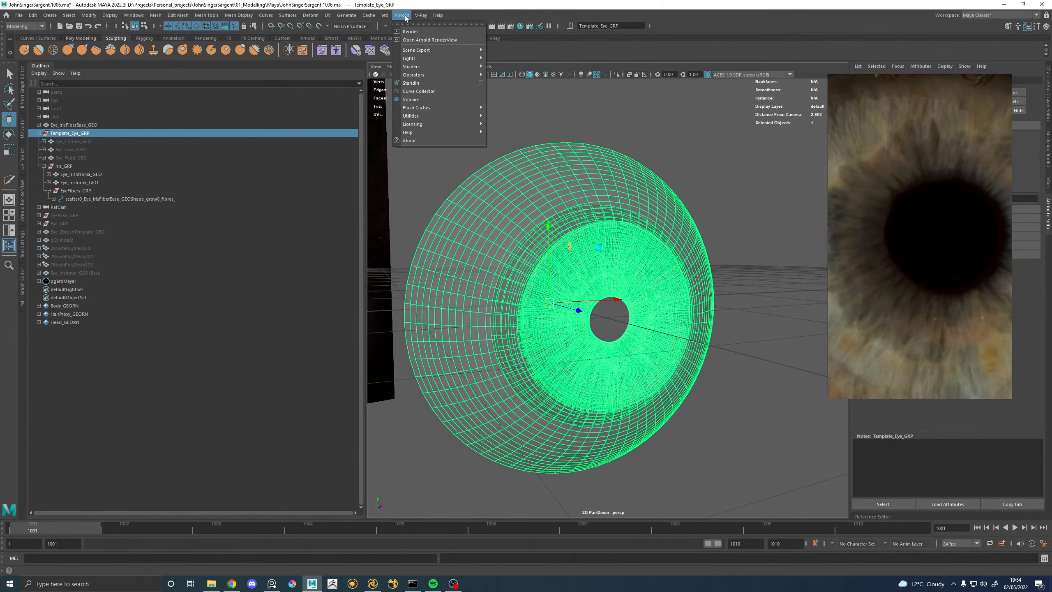
pyautogui.moveTo(369, 15)
pyautogui.moveTo(401, 32)
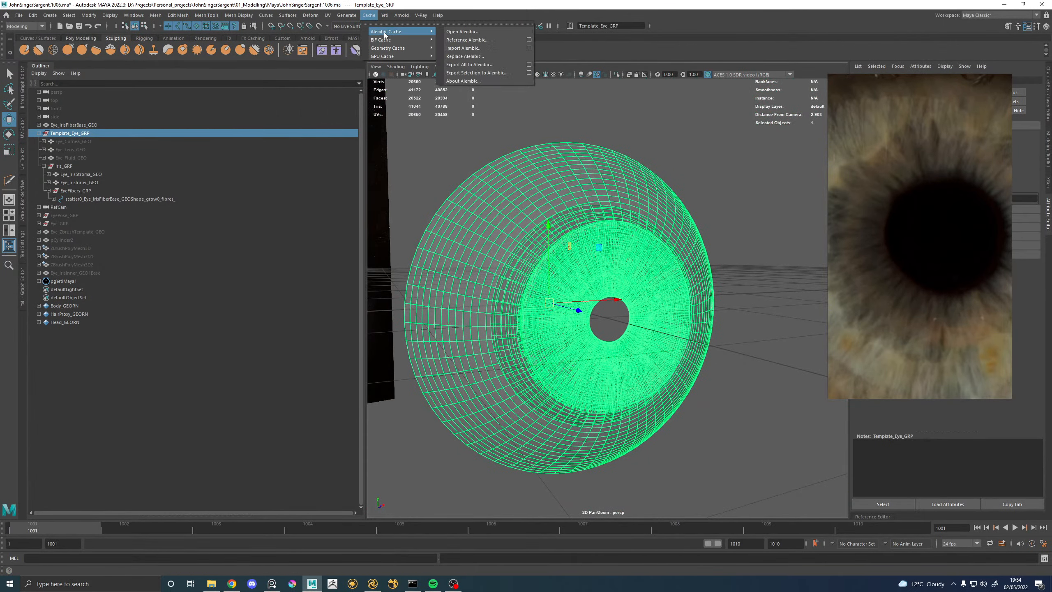
pyautogui.click(475, 73)
pyautogui.click(397, 129)
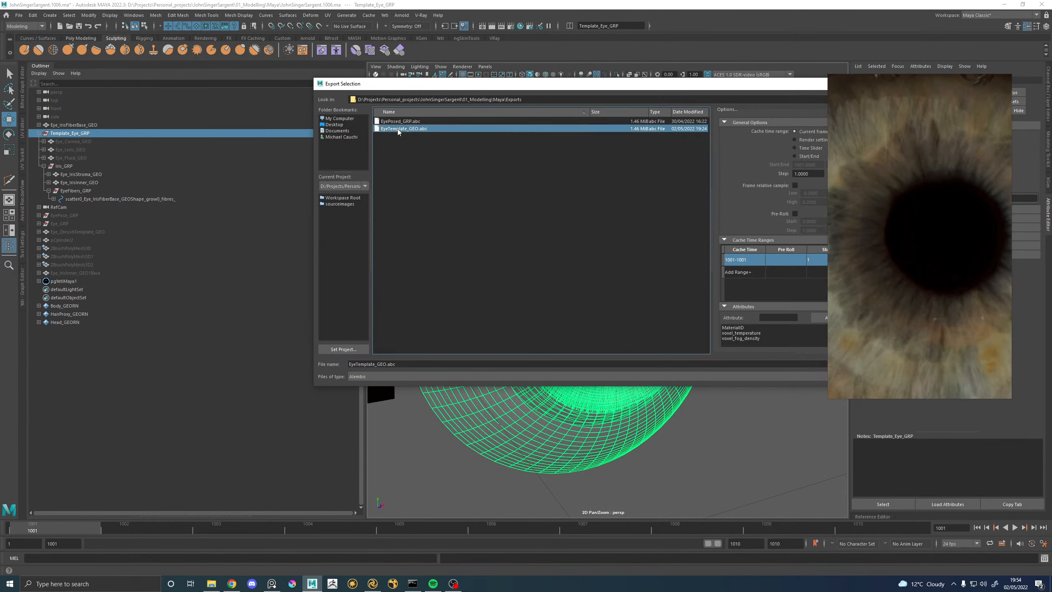
pyautogui.moveTo(720, 85); pyautogui.dragTo(553, 98)
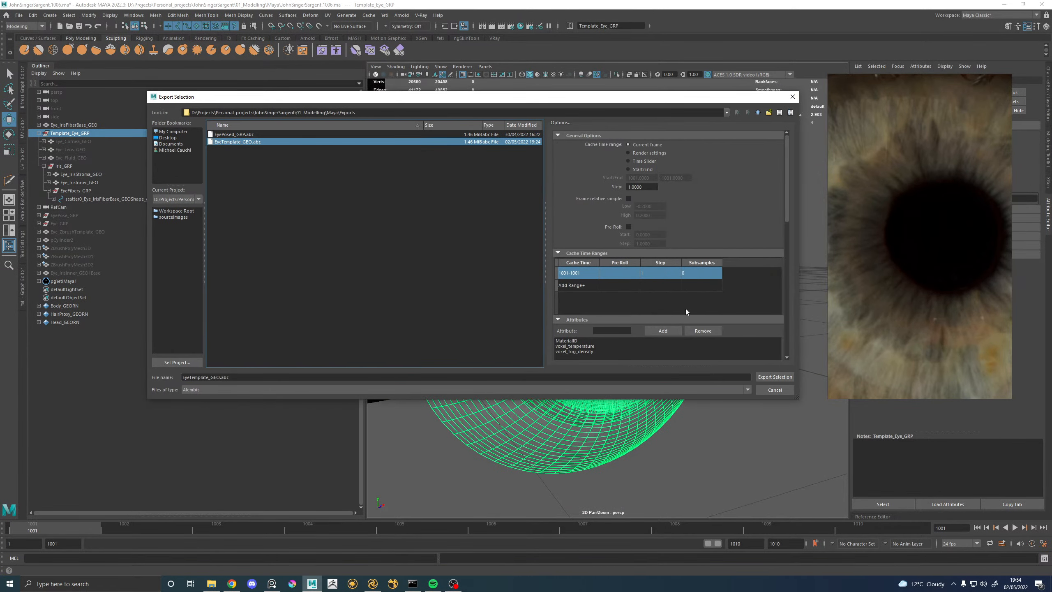
pyautogui.click(775, 377)
pyautogui.click(458, 260)
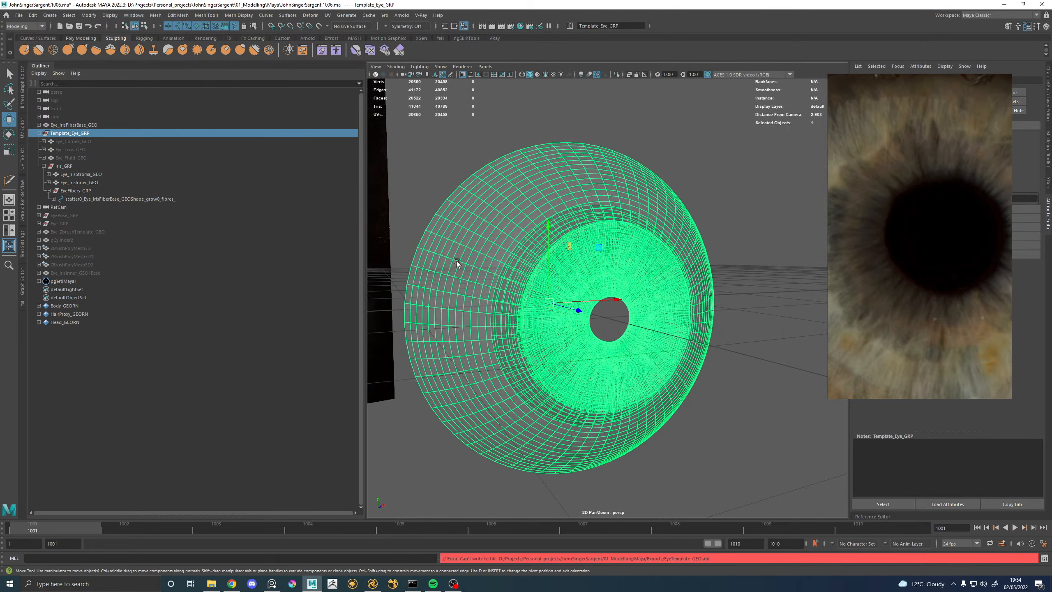
# Switch to Katana, collapse the root of the scene graph and flush the caches.
pyautogui.click(373, 584)
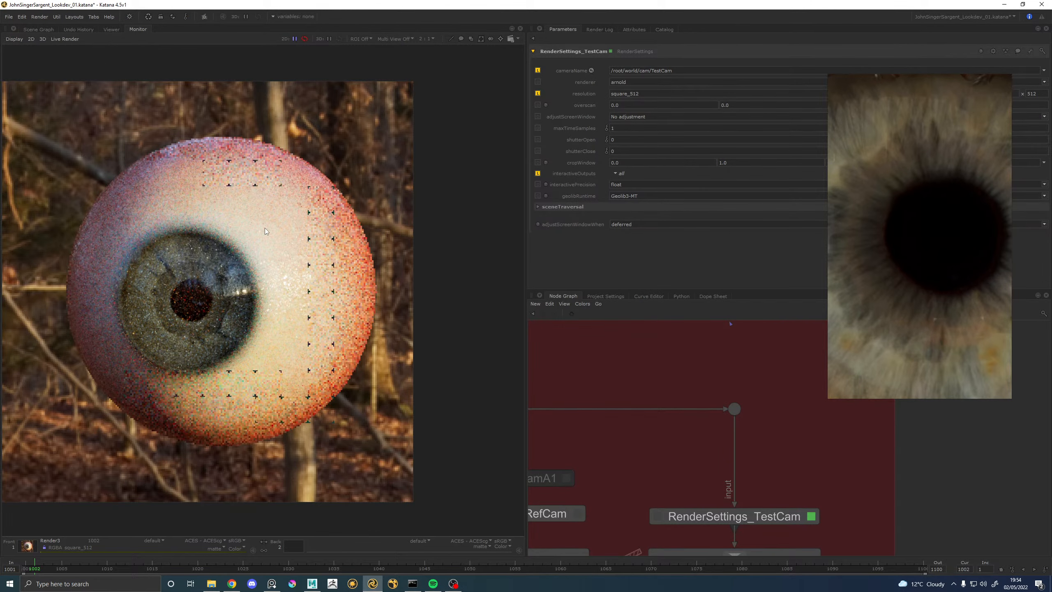
pyautogui.click(32, 30)
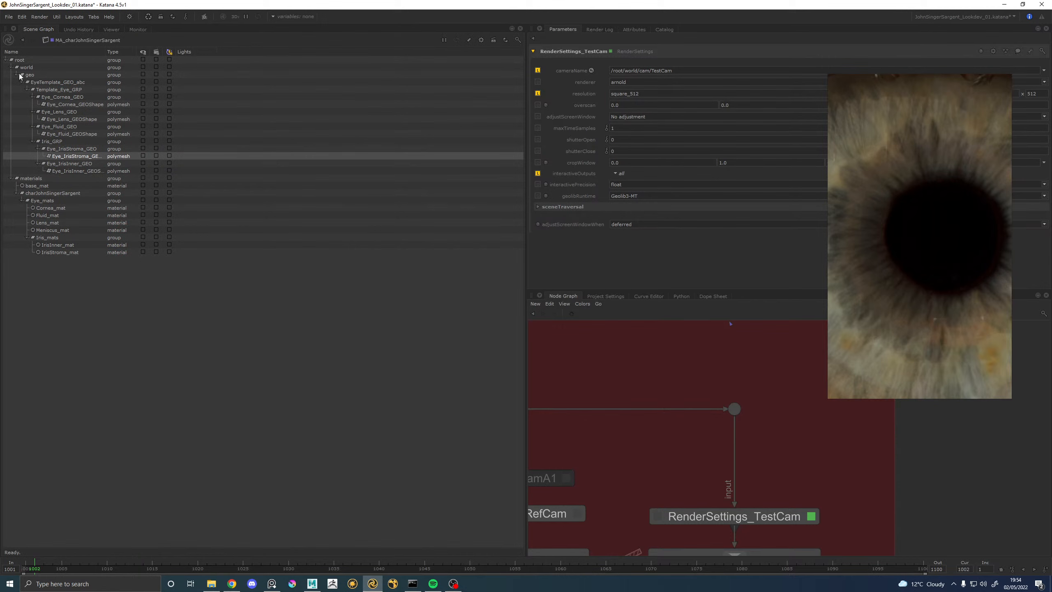
pyautogui.click(7, 60)
pyautogui.click(56, 17)
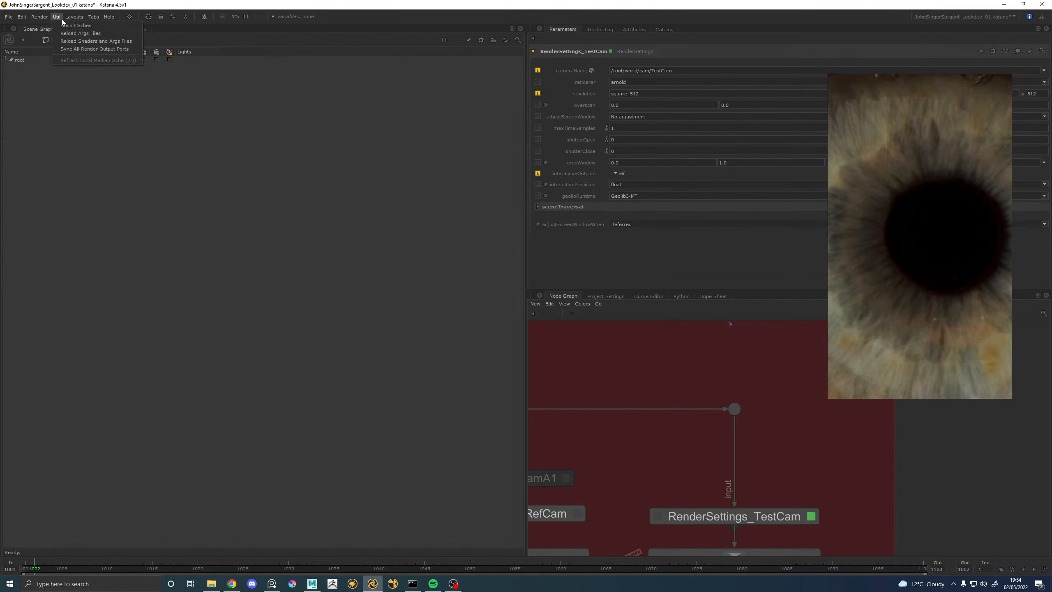
pyautogui.click(68, 26)
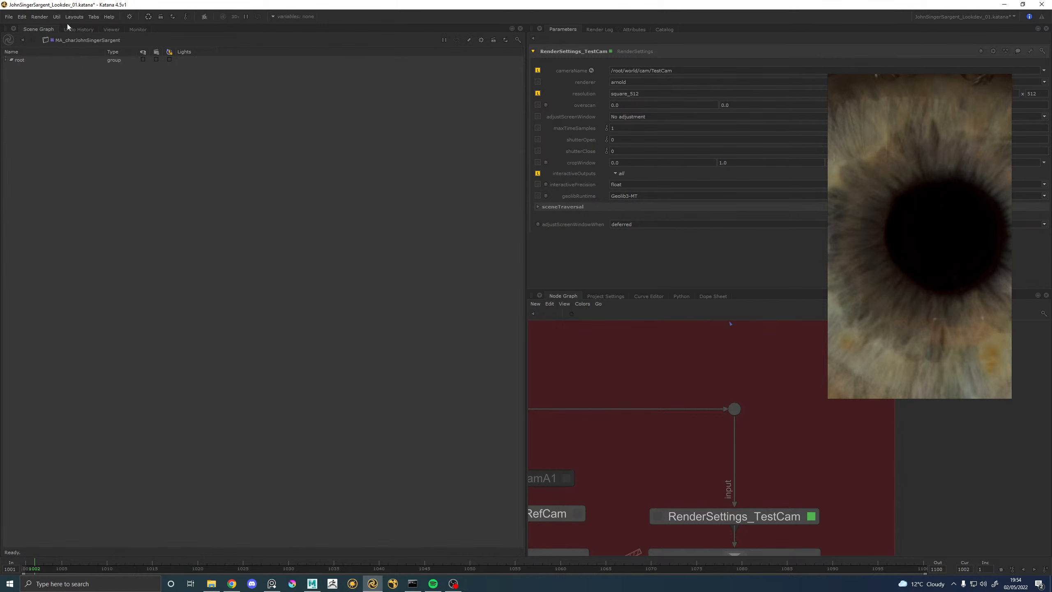
# Return to Maya and export Template_Eye_GRP to Alembic again, replacing EyeTemplate_GEO.abc.
pyautogui.click(312, 584)
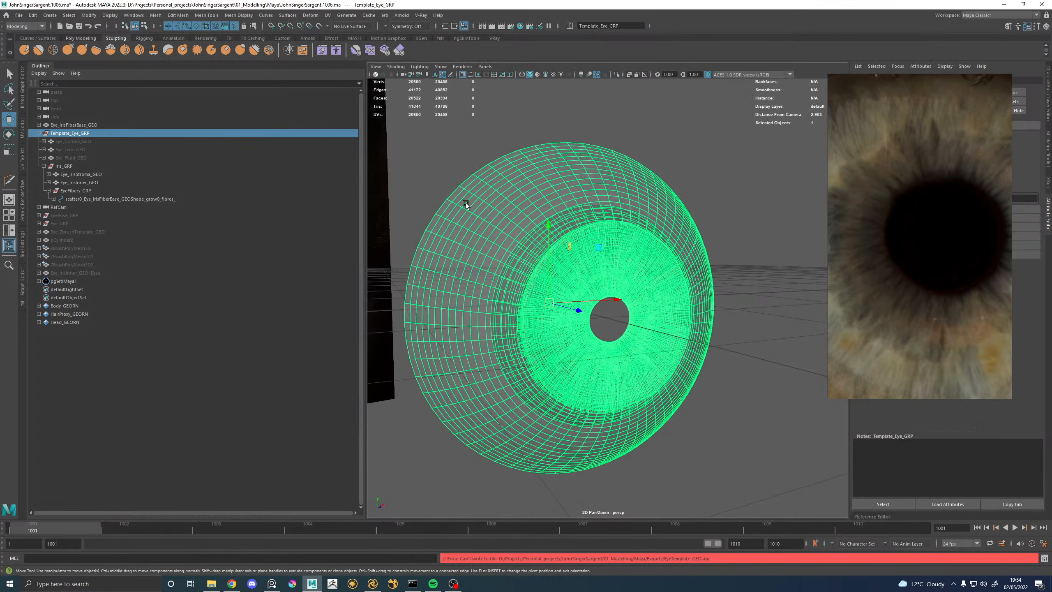
pyautogui.click(76, 136)
pyautogui.click(369, 15)
pyautogui.moveTo(398, 32)
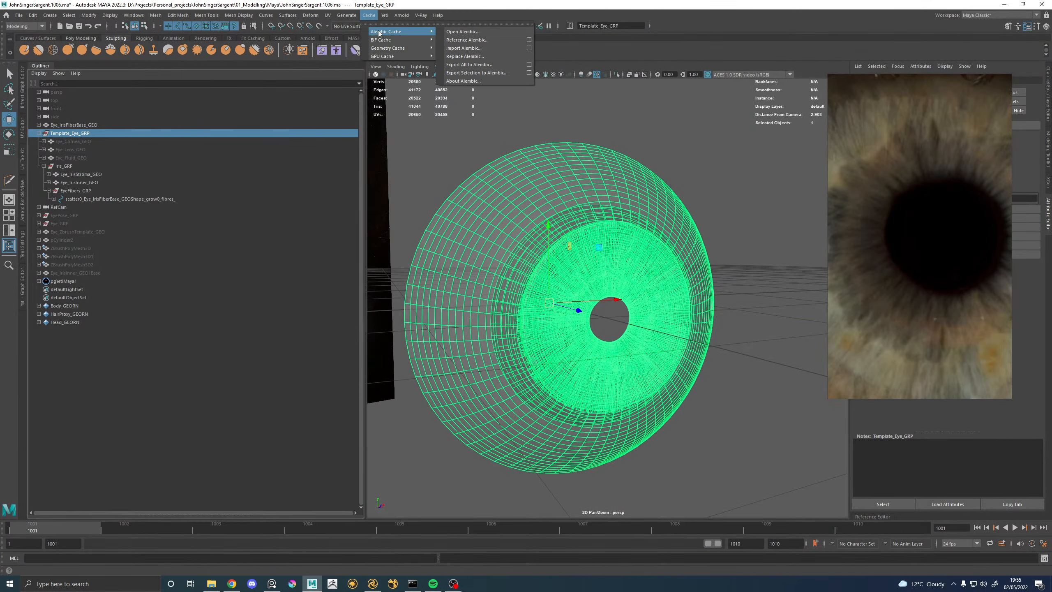
pyautogui.click(474, 73)
pyautogui.click(239, 142)
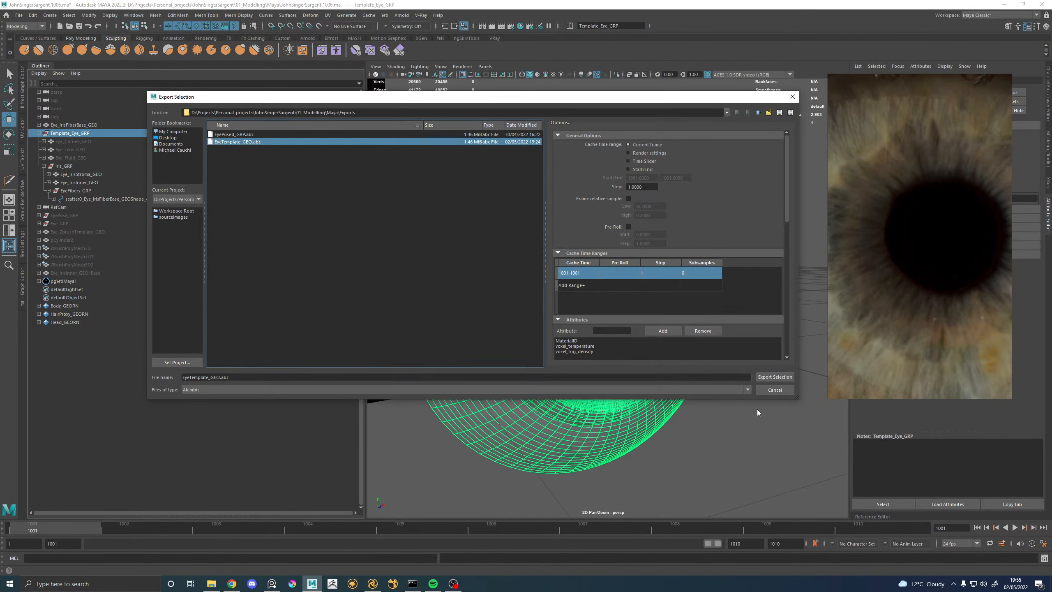
pyautogui.click(775, 377)
pyautogui.click(458, 260)
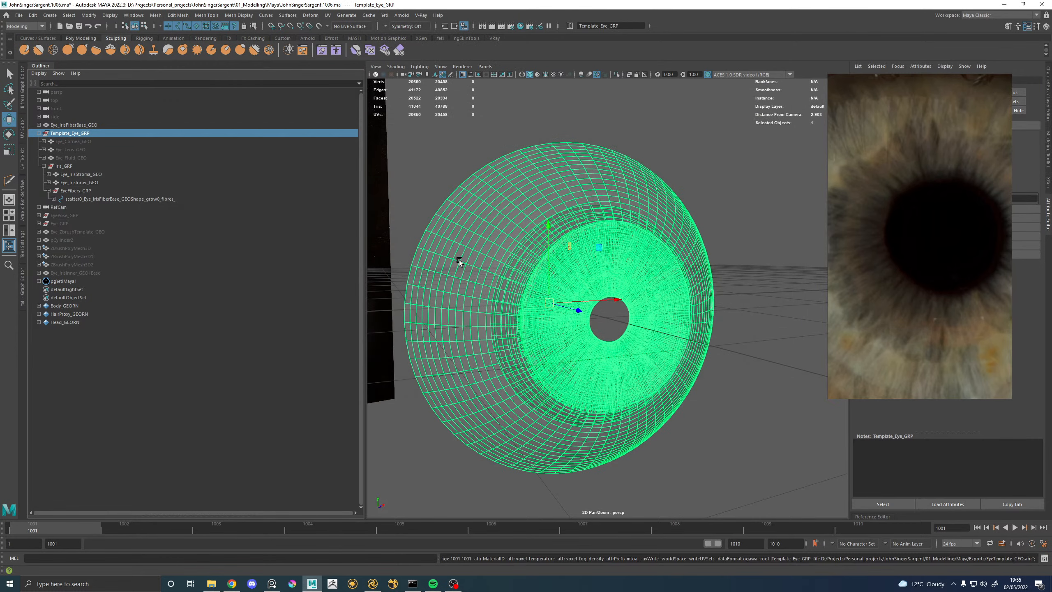
# Switch to Katana, expand the whole scene graph and check the contents of EyeFibers_GRP.
pyautogui.click(372, 583)
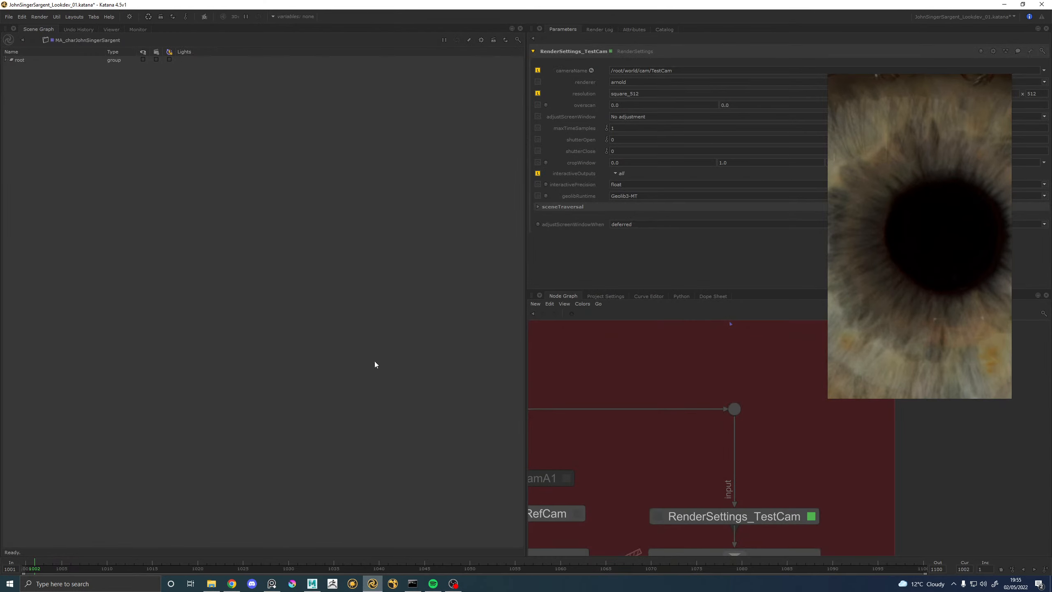
pyautogui.keyDown('shift'); pyautogui.click(6, 60); pyautogui.keyUp('shift')
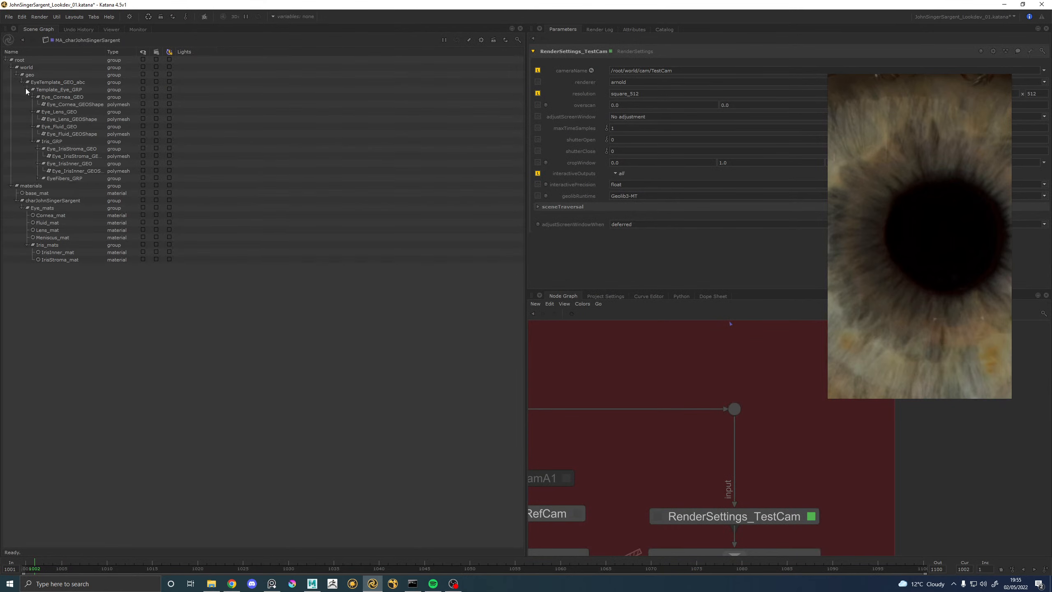
pyautogui.click(45, 178)
pyautogui.click(38, 179)
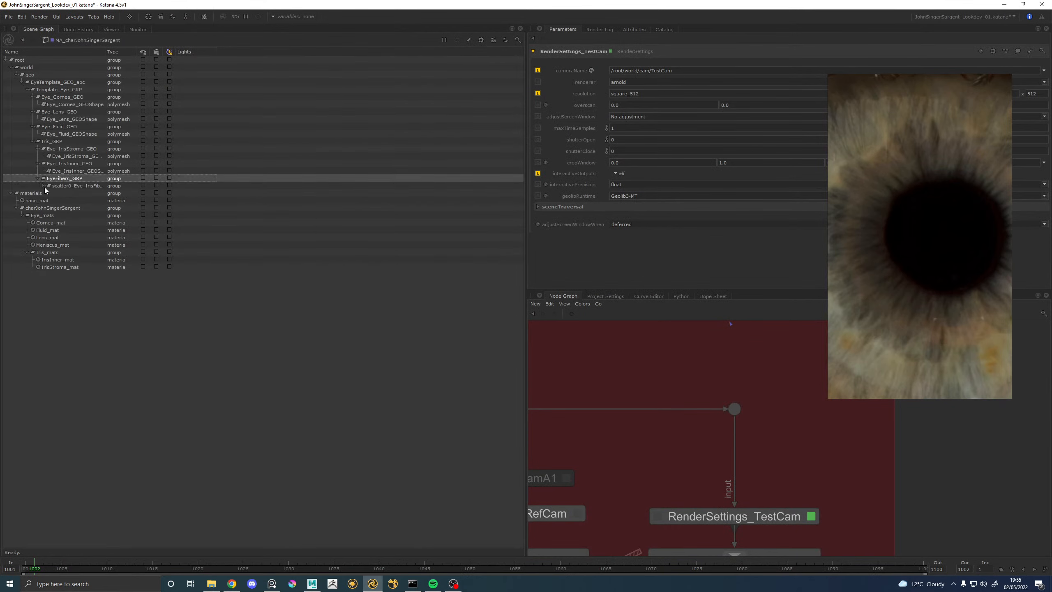
pyautogui.click(43, 185)
pyautogui.click(43, 186)
# Put away the eye reference image and add an ArnoldObjectSettings node below Prune3 in the node graph.
pyautogui.scroll(-6, 696, 348)
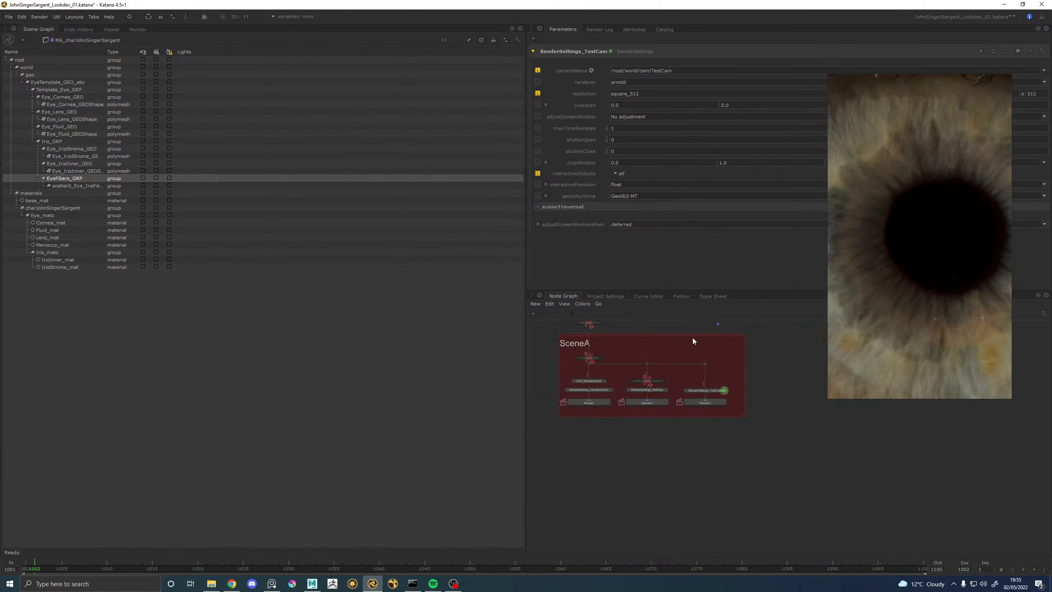
pyautogui.moveTo(692, 337); pyautogui.dragTo(699, 387, button='middle')
pyautogui.moveTo(893, 225); pyautogui.dragTo(0, 331, button='right')
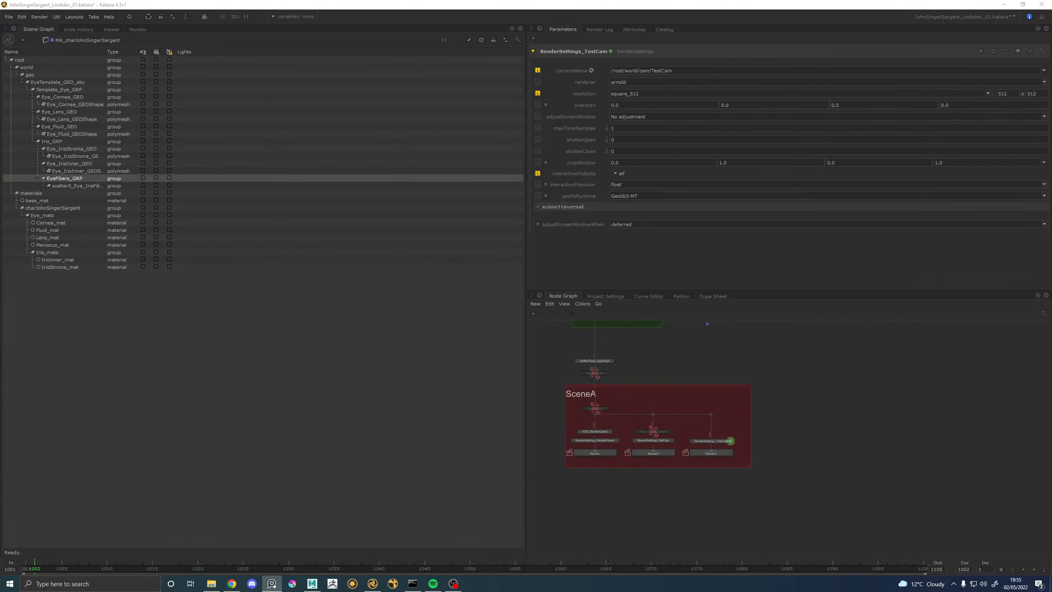
pyautogui.scroll(-5, 636, 415)
pyautogui.moveTo(642, 329); pyautogui.dragTo(790, 396, button='middle')
pyautogui.scroll(6, 656, 371)
pyautogui.scroll(6, 649, 377)
pyautogui.click(679, 390)
pyautogui.press('Tab')
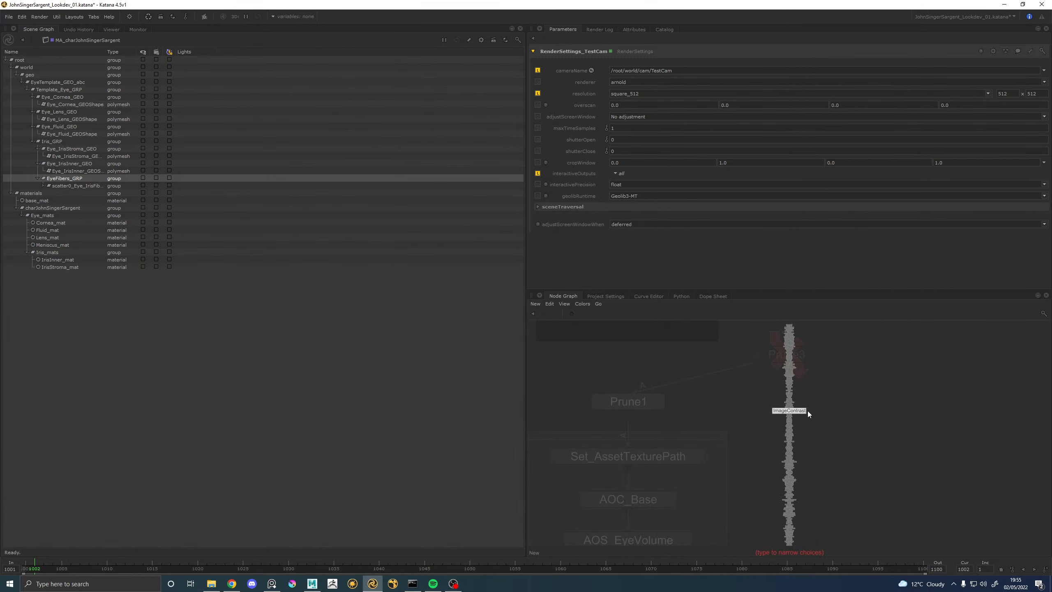
pyautogui.write('aos')
pyautogui.press('Return')
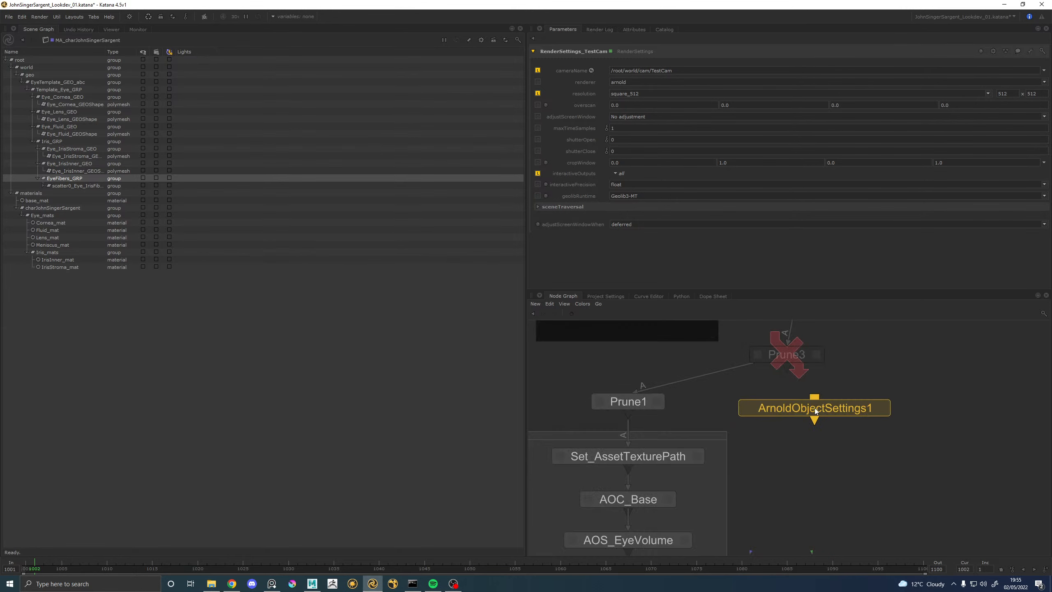
# Open the ArnoldObjectSettings1 parameters, expand Geometry and Points & Curves, and look at the curve_mode choices.
pyautogui.click(815, 408)
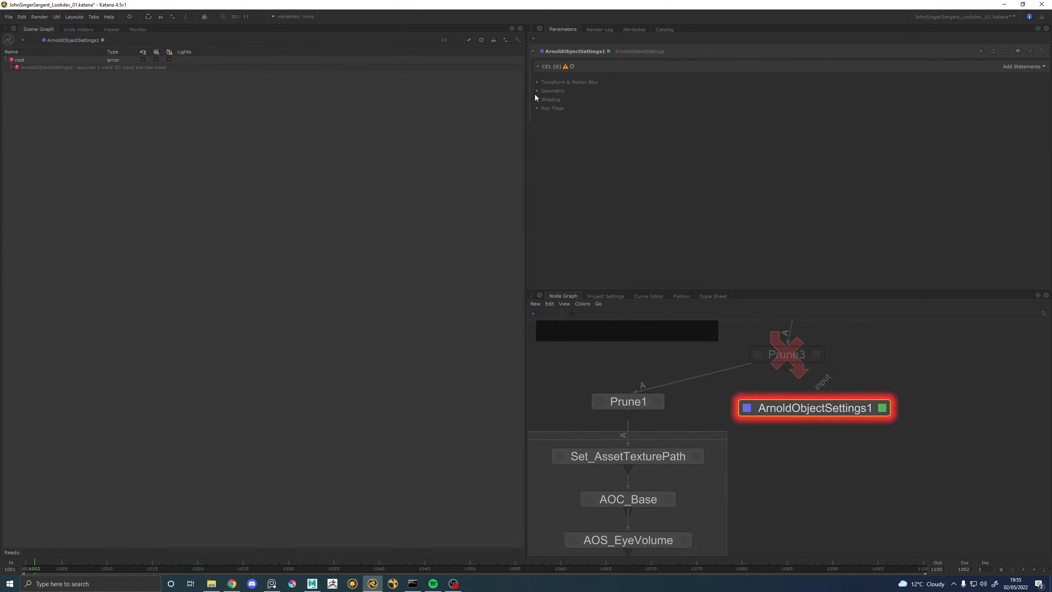
pyautogui.click(538, 91)
pyautogui.click(554, 149)
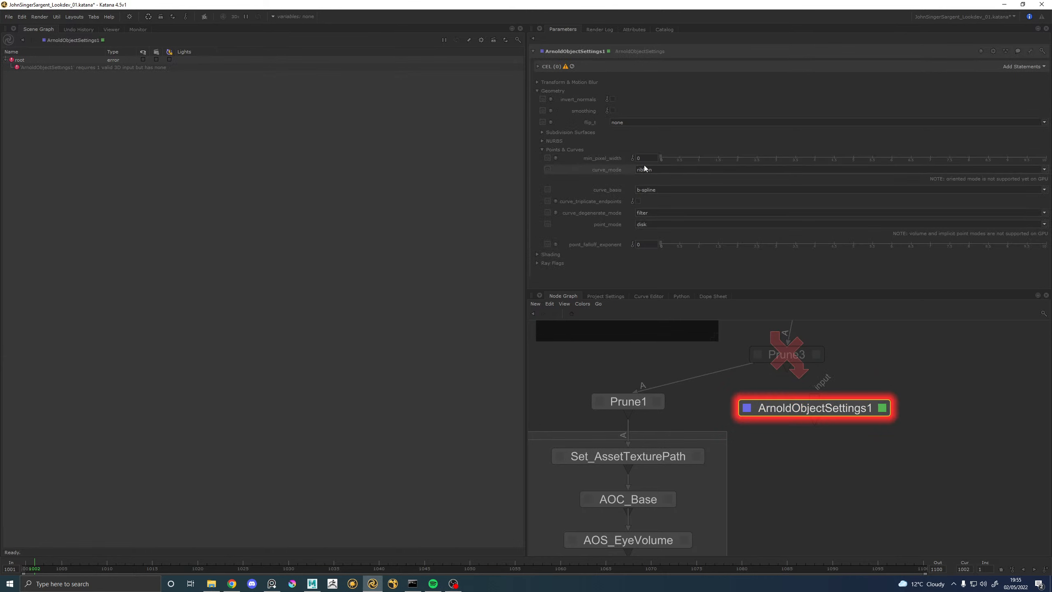
pyautogui.moveTo(840, 384); pyautogui.dragTo(844, 409, button='middle')
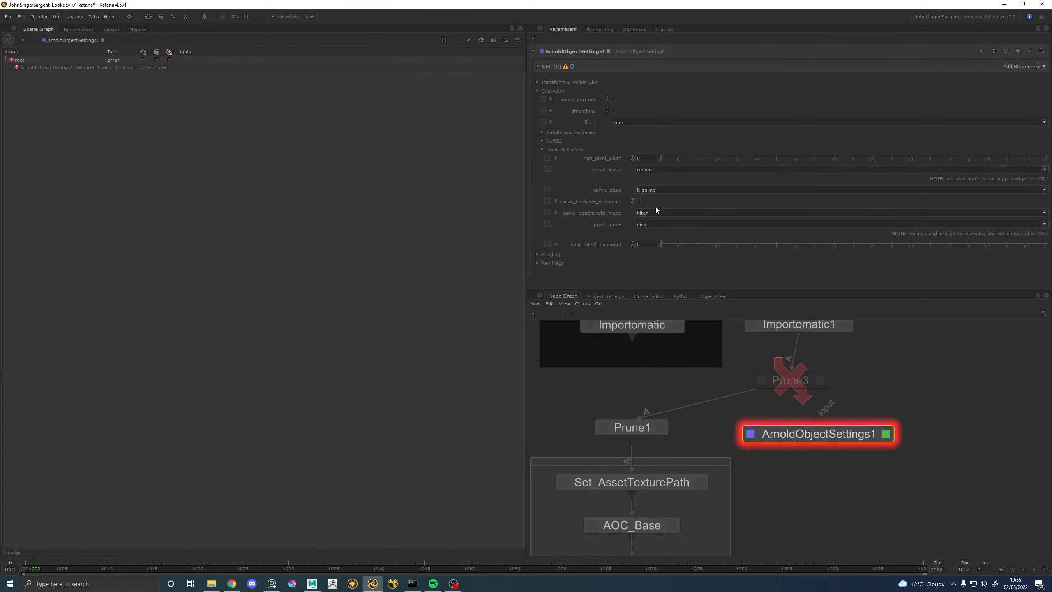
pyautogui.click(644, 172)
pyautogui.click(967, 362)
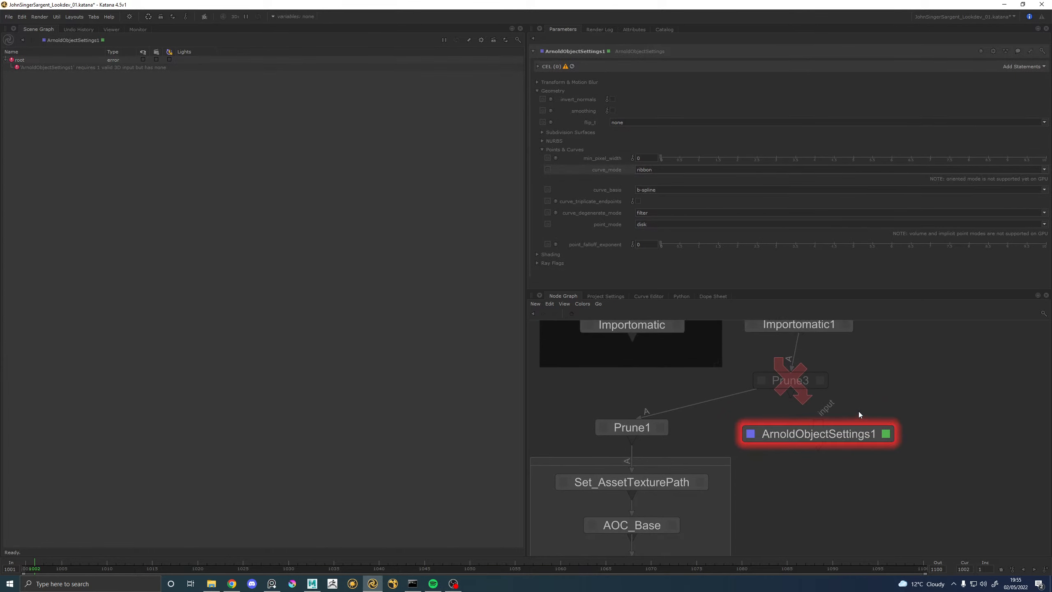
# Connect ArnoldObjectSettings1 to Prune3's output and insert an ArnoldCurveWidthSet node between the two.
pyautogui.moveTo(858, 411); pyautogui.dragTo(818, 444, button='middle')
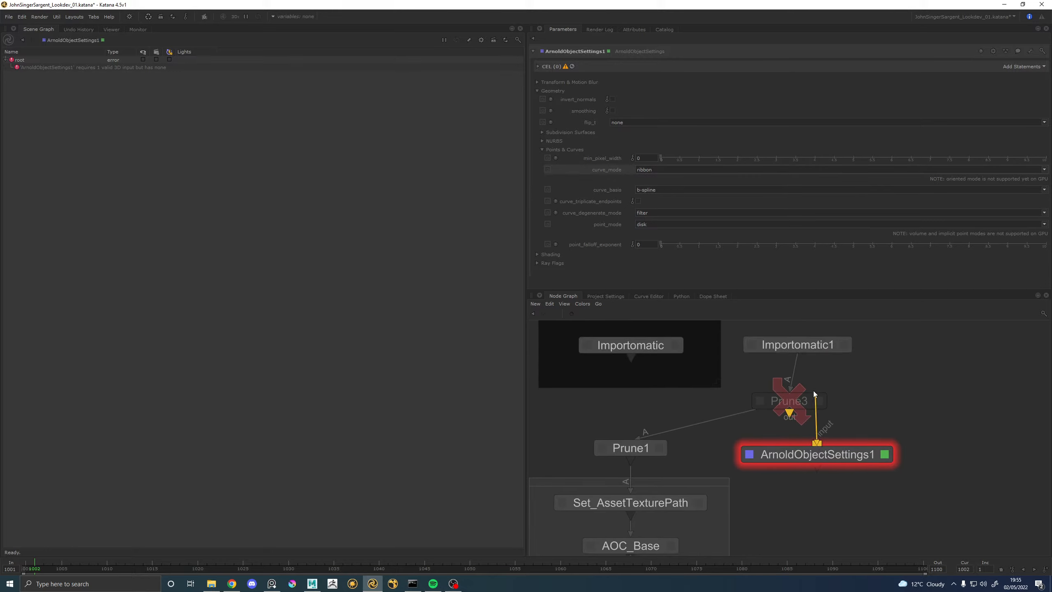
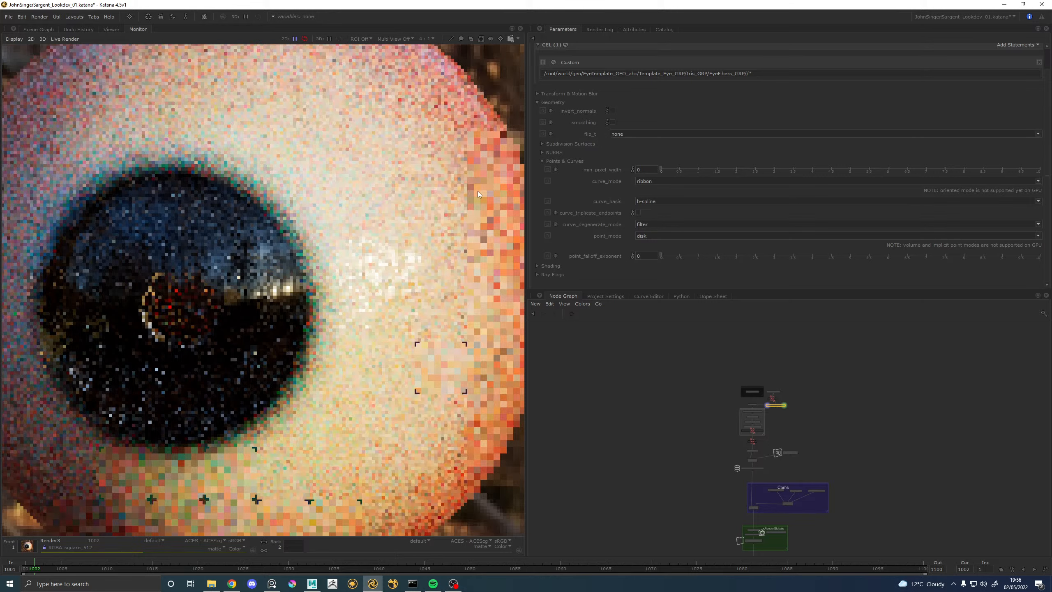
pyautogui.scroll(2, 548, 124)
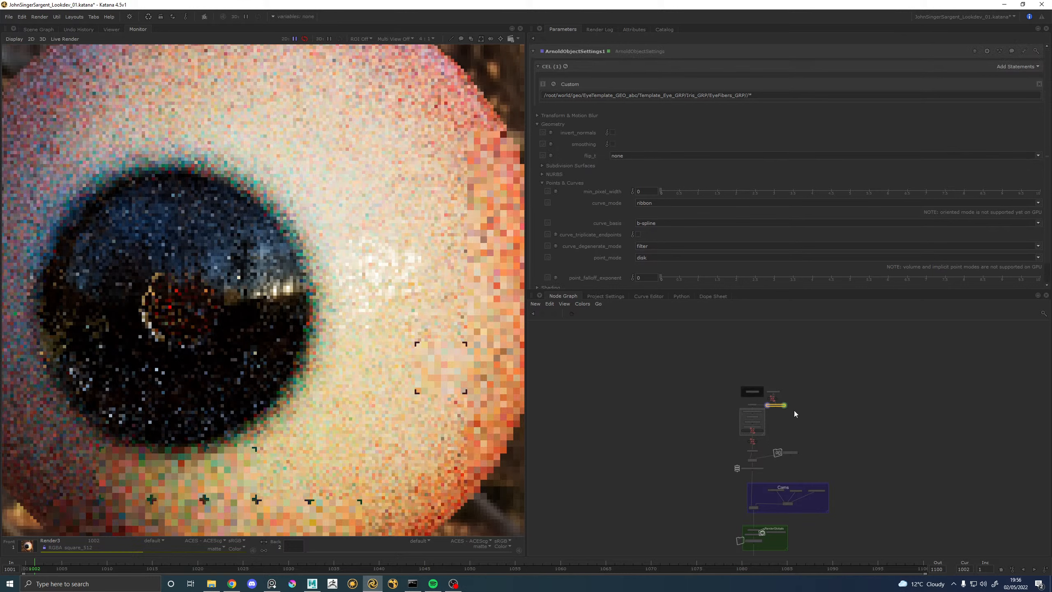
pyautogui.press('Tab')
pyautogui.write('cu')
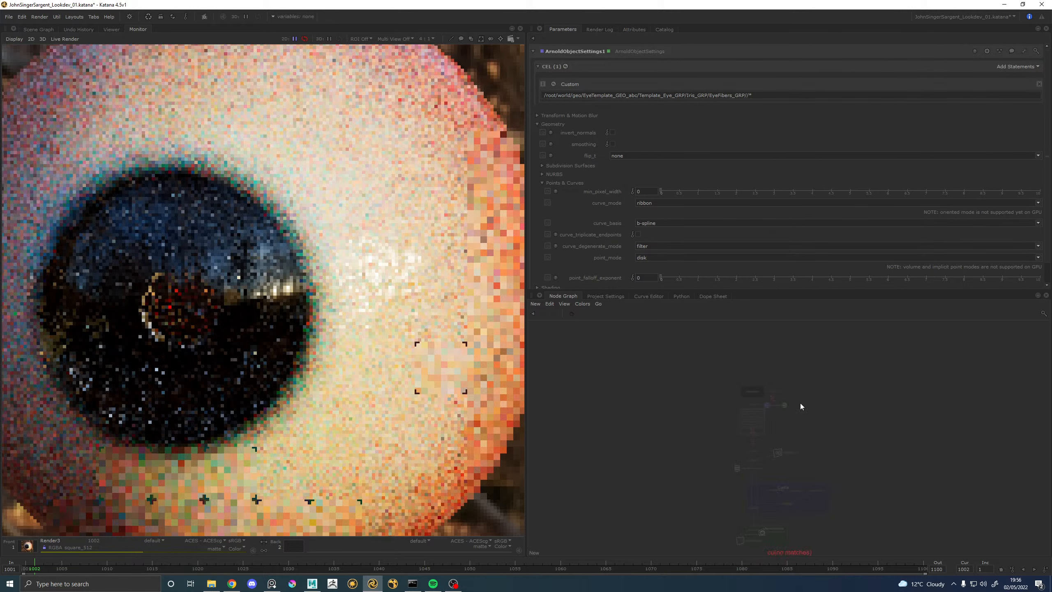
pyautogui.write('rv')
pyautogui.press('BackSpace')
pyautogui.press('BackSpace')
pyautogui.press('BackSpace')
pyautogui.press('BackSpace')
pyautogui.write('arn')
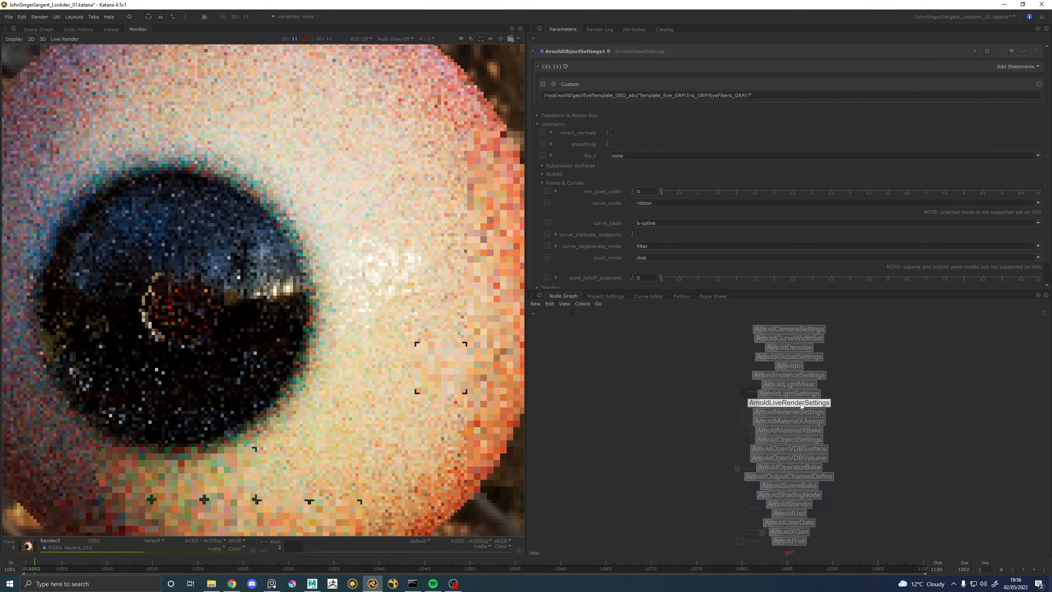
pyautogui.click(789, 338)
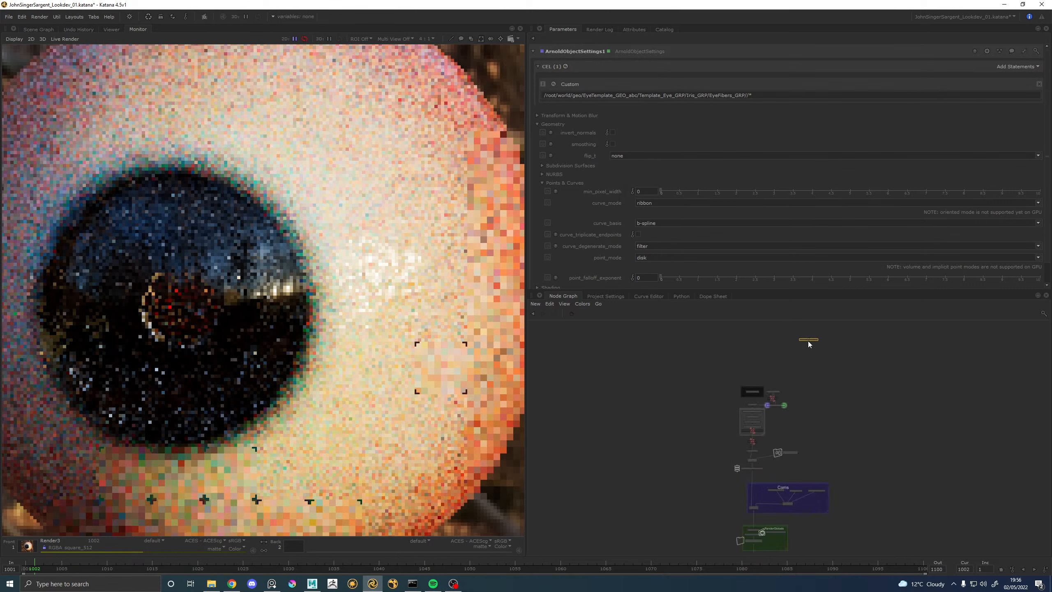
pyautogui.scroll(3, 781, 398)
pyautogui.click(741, 470)
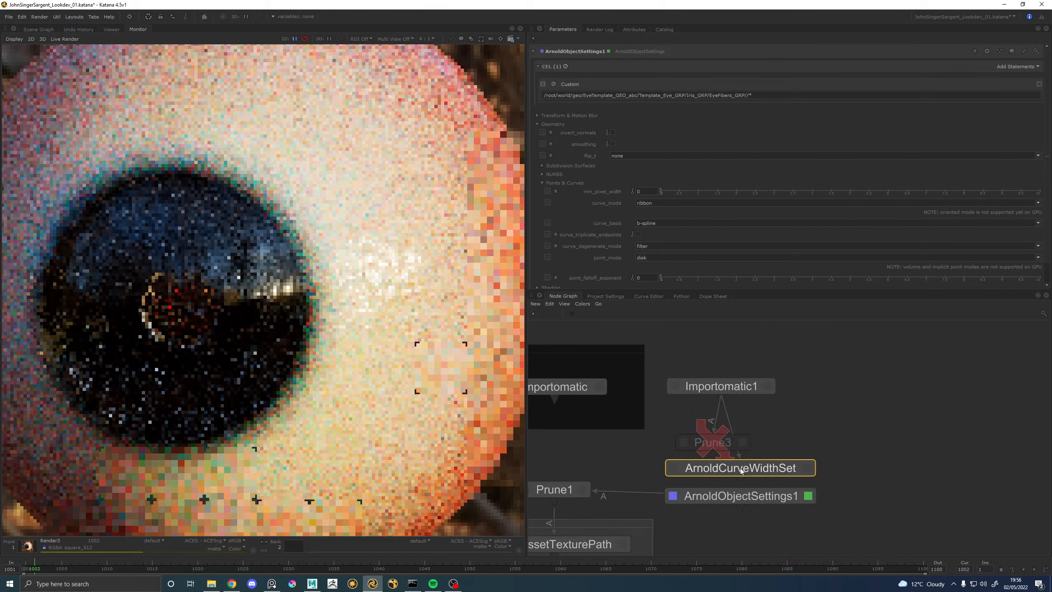
# Give ArnoldCurveWidthSet a custom CEL statement with the path /root/world/geo/EyeTemplate_GEO_abc/Template_Eye_GRP/Iris_GRP/EyeFibers_GRP//* copied from ArnoldObjectSettings1.
pyautogui.click(544, 67)
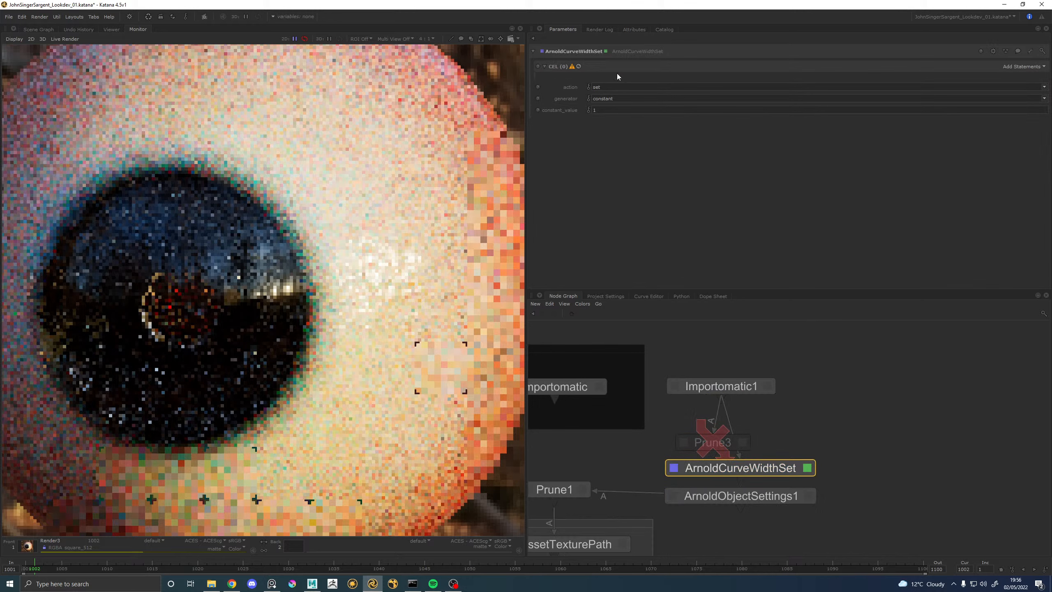
pyautogui.click(1035, 67)
pyautogui.click(959, 97)
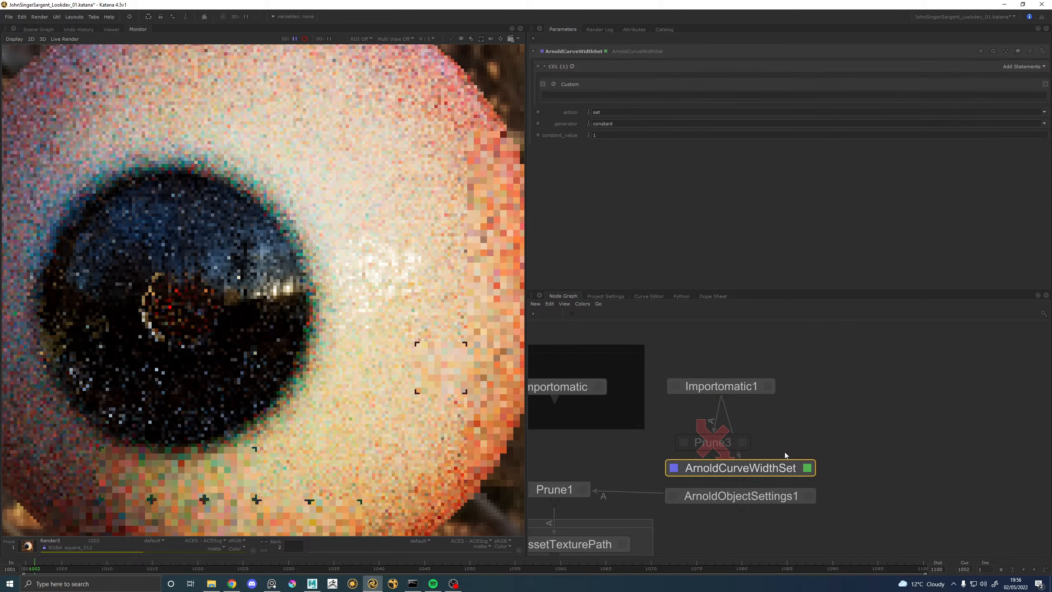
pyautogui.click(809, 497)
pyautogui.hotkey('ctrl', 'a')
pyautogui.hotkey('ctrl', 'c')
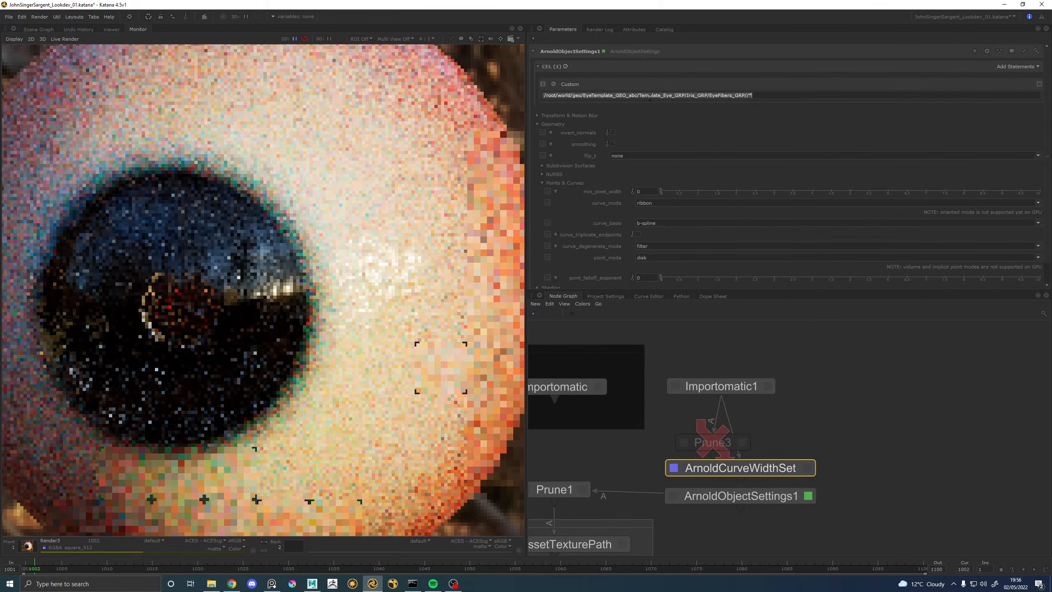
pyautogui.click(808, 468)
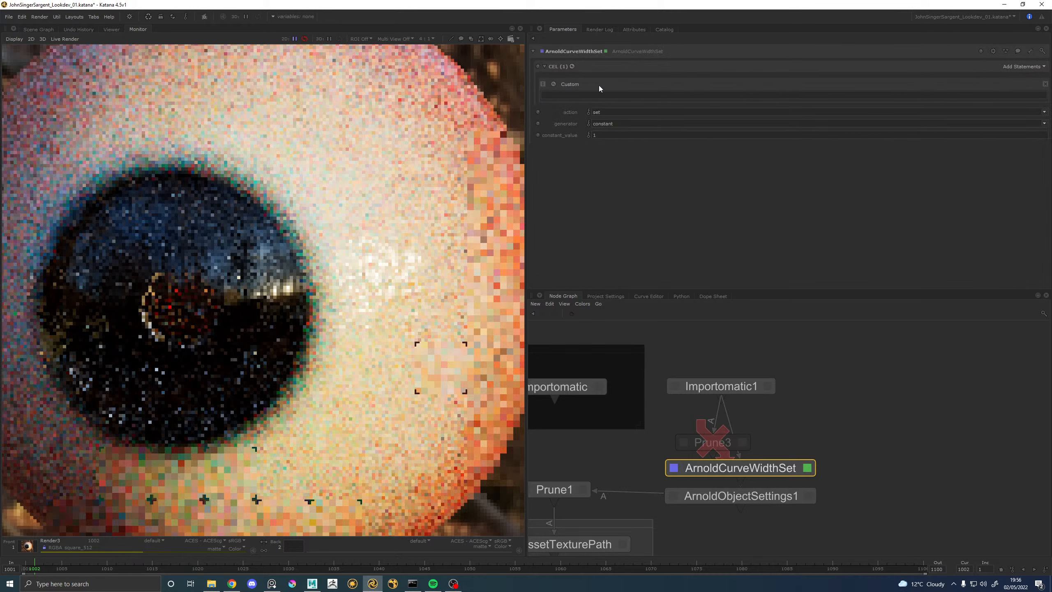
pyautogui.hotkey('ctrl', 'v')
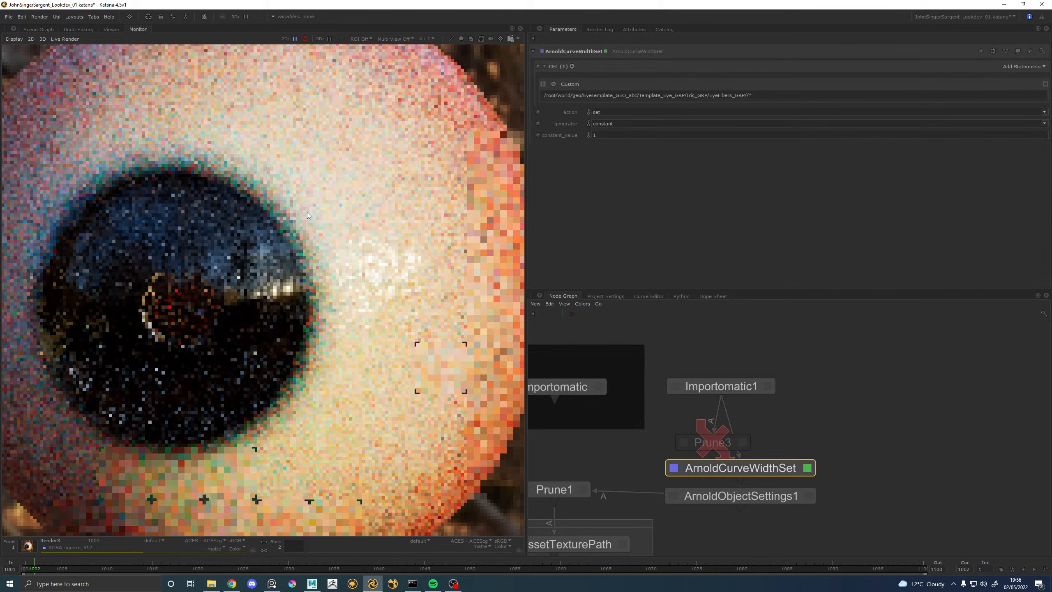
# Restart the render of the eye and set ArnoldCurveWidthSet's constant_value to 0.001.
pyautogui.press('`')
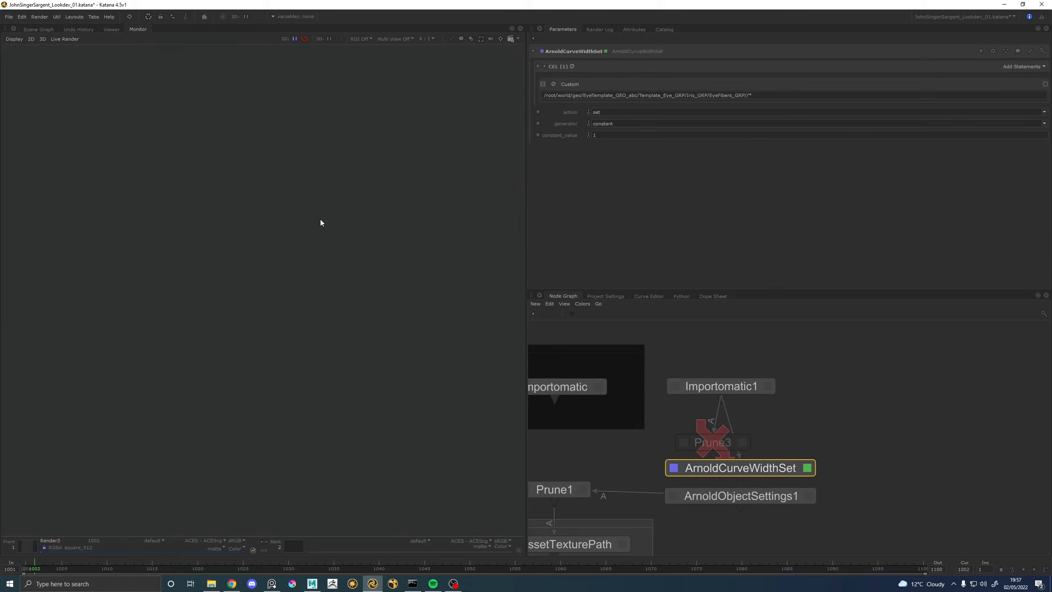
pyautogui.scroll(-2, 230, 224)
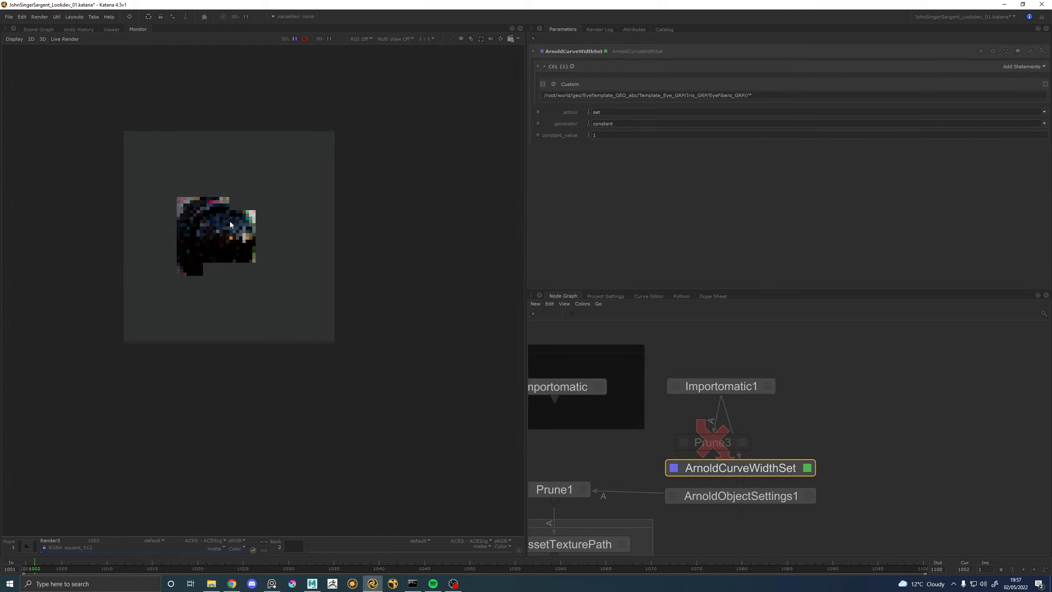
pyautogui.scroll(1, 214, 213)
pyautogui.click(608, 136)
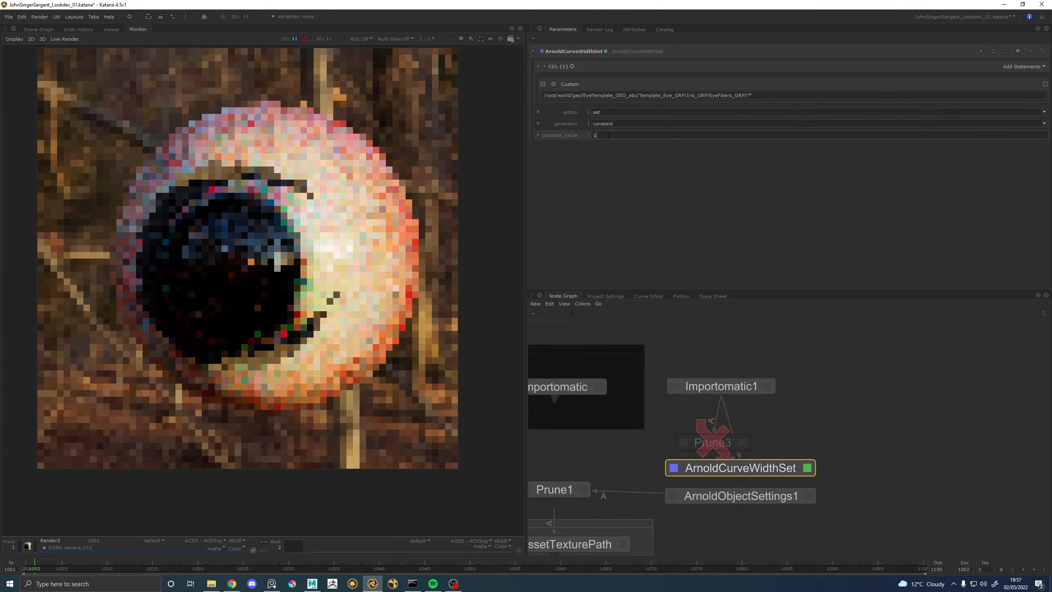
pyautogui.write('0.')
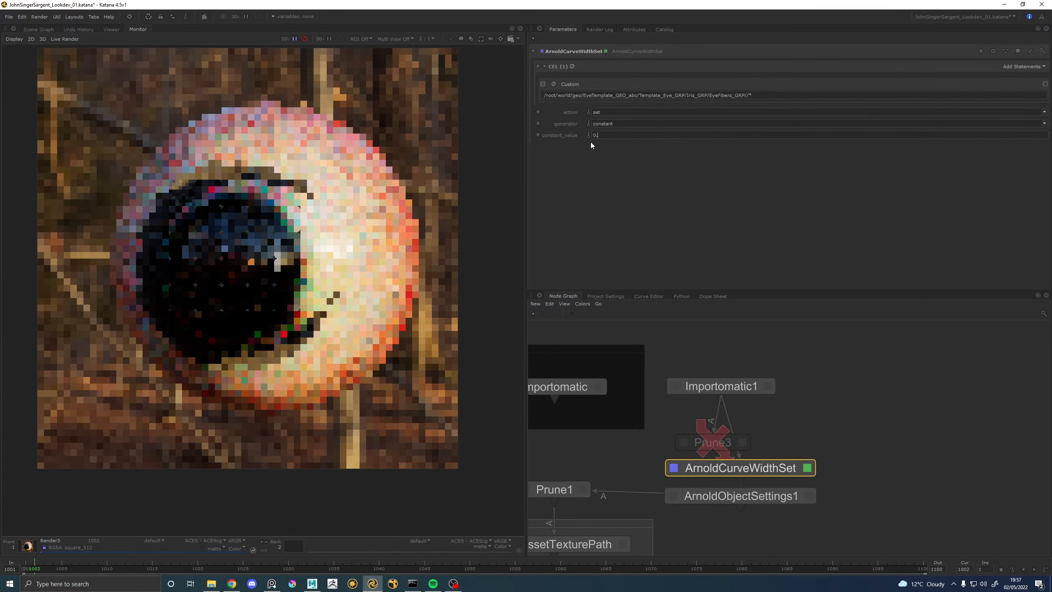
pyautogui.write('001')
pyautogui.press('Return')
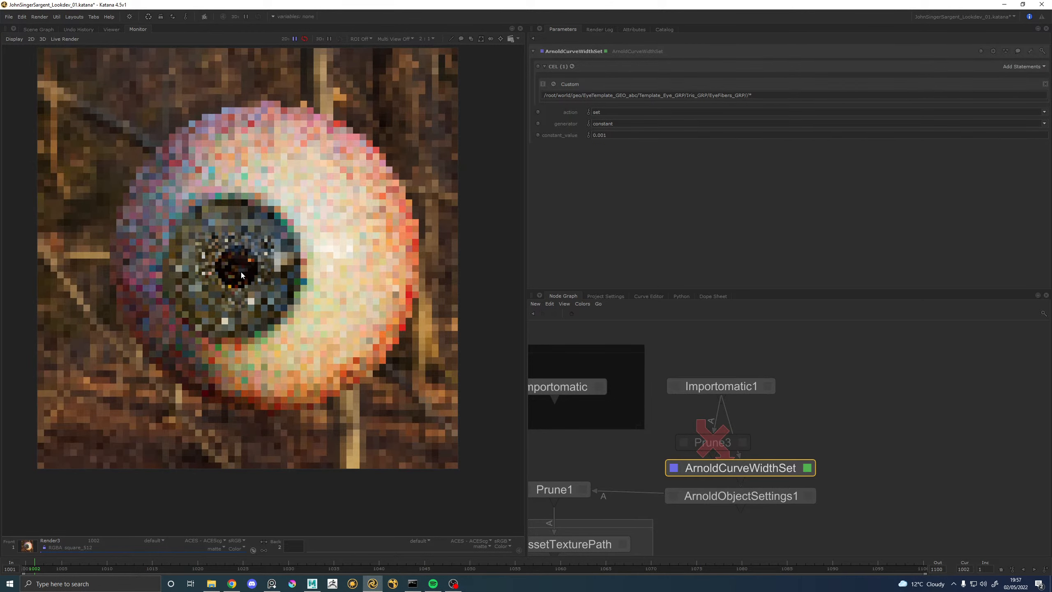
# Bring up the eye reference photo, compare it with the rendered iris fibres, and place it clear of the render.
pyautogui.scroll(1, 240, 270)
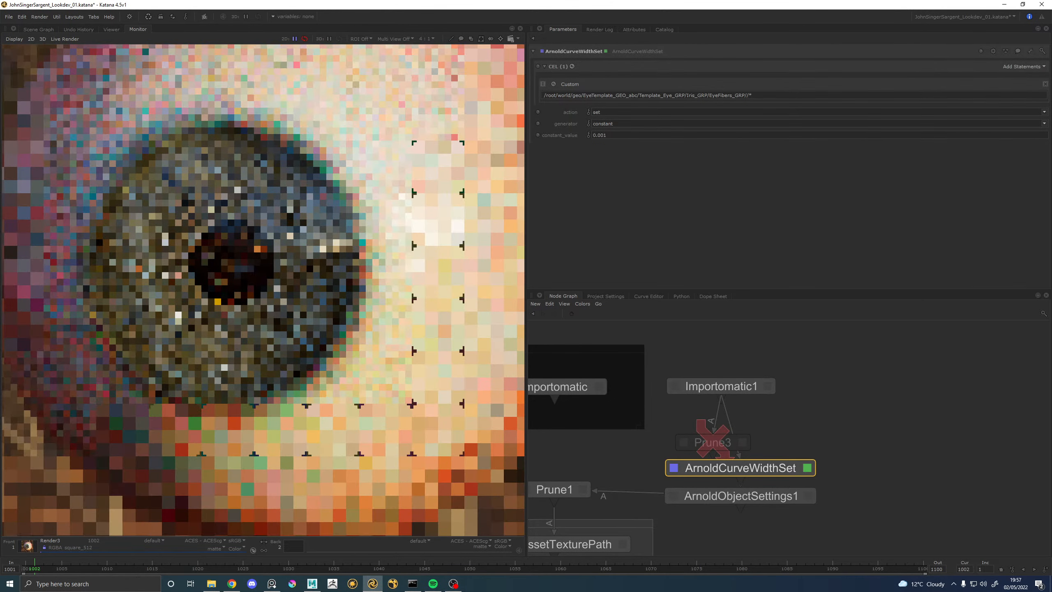
pyautogui.moveTo(448, 221); pyautogui.dragTo(566, 155)
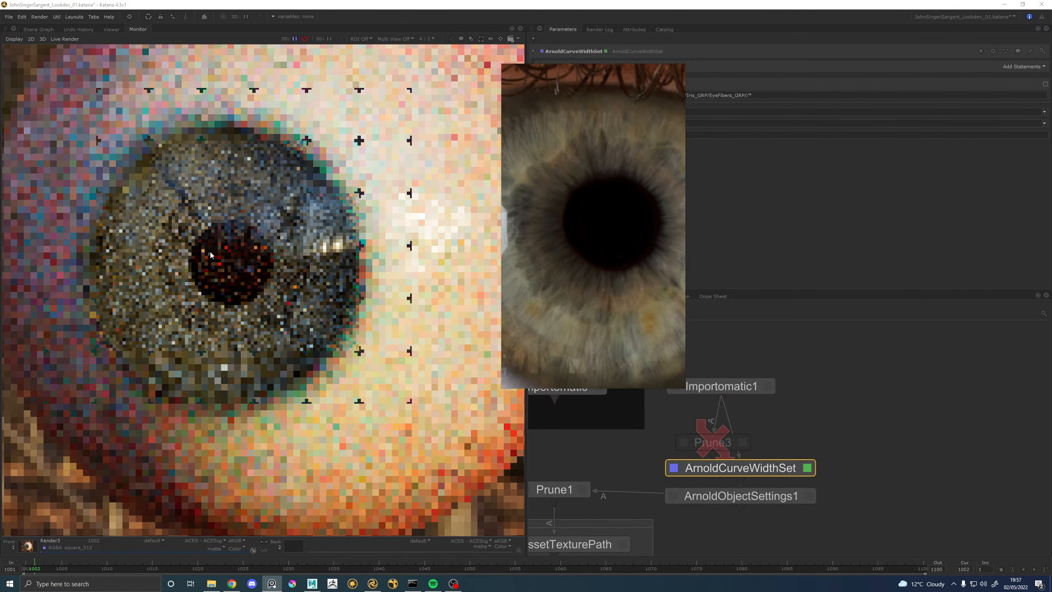
pyautogui.scroll(-1, 215, 254)
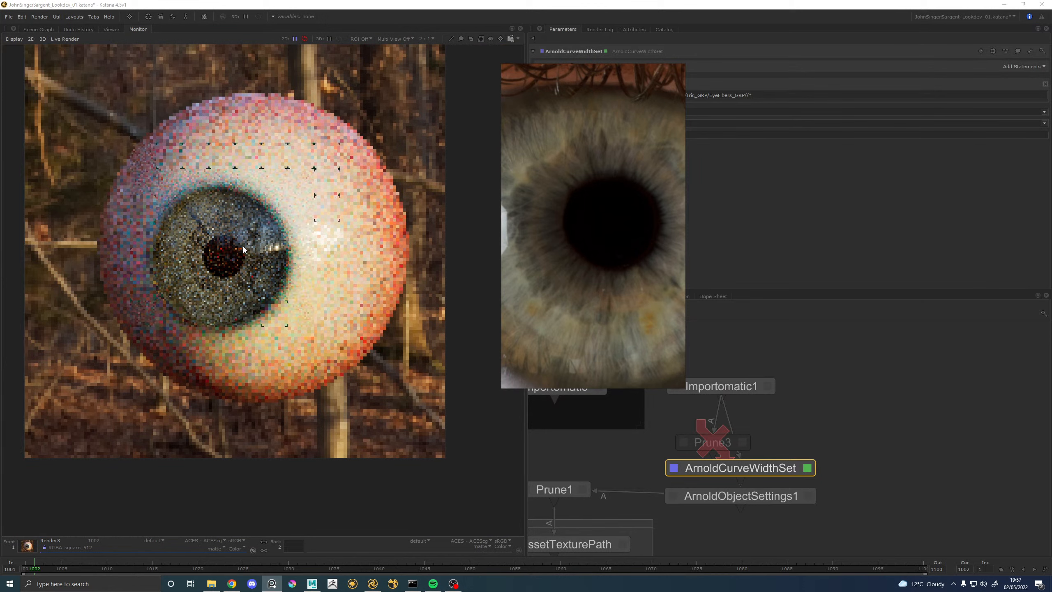
pyautogui.scroll(1, 224, 244)
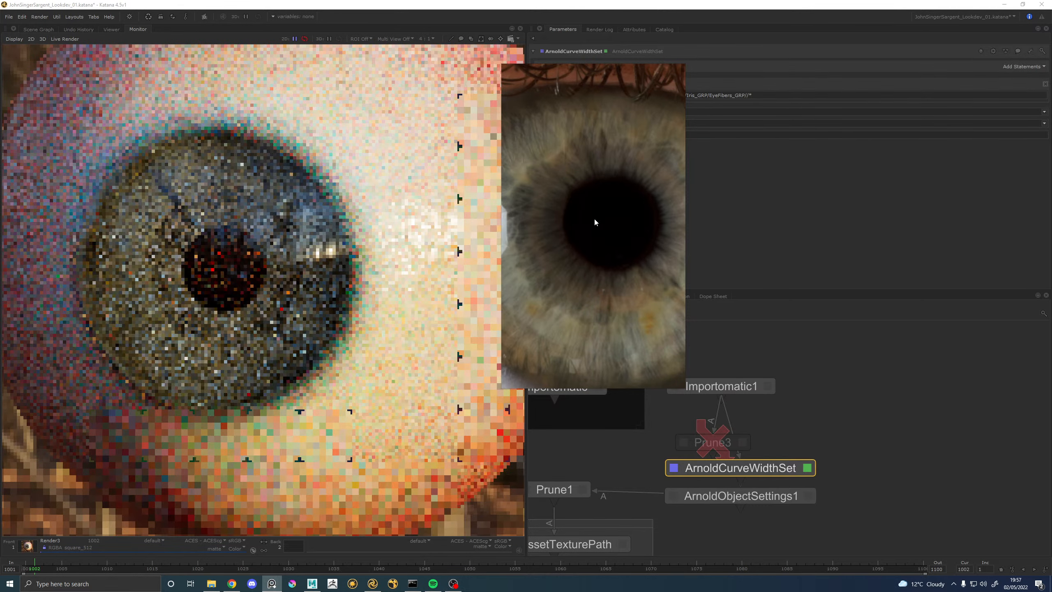
pyautogui.moveTo(593, 217); pyautogui.dragTo(884, 249)
pyautogui.scroll(-2, 810, 413)
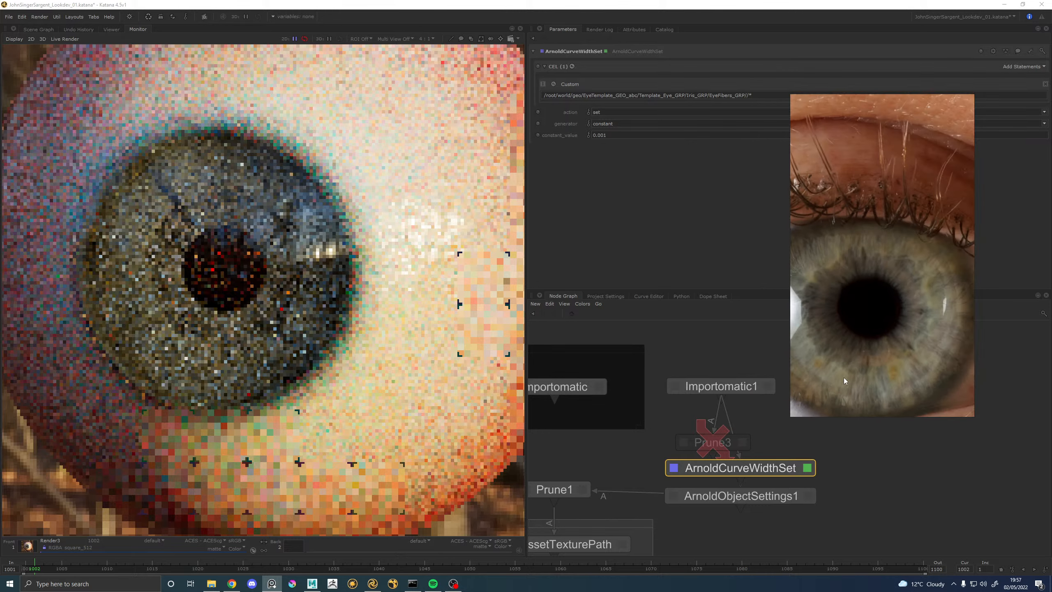
# Locate the NMC_Eye_mats material node in the node graph.
pyautogui.scroll(-6, 836, 467)
pyautogui.moveTo(851, 539); pyautogui.dragTo(717, 455, button='middle')
pyautogui.scroll(8, 717, 456)
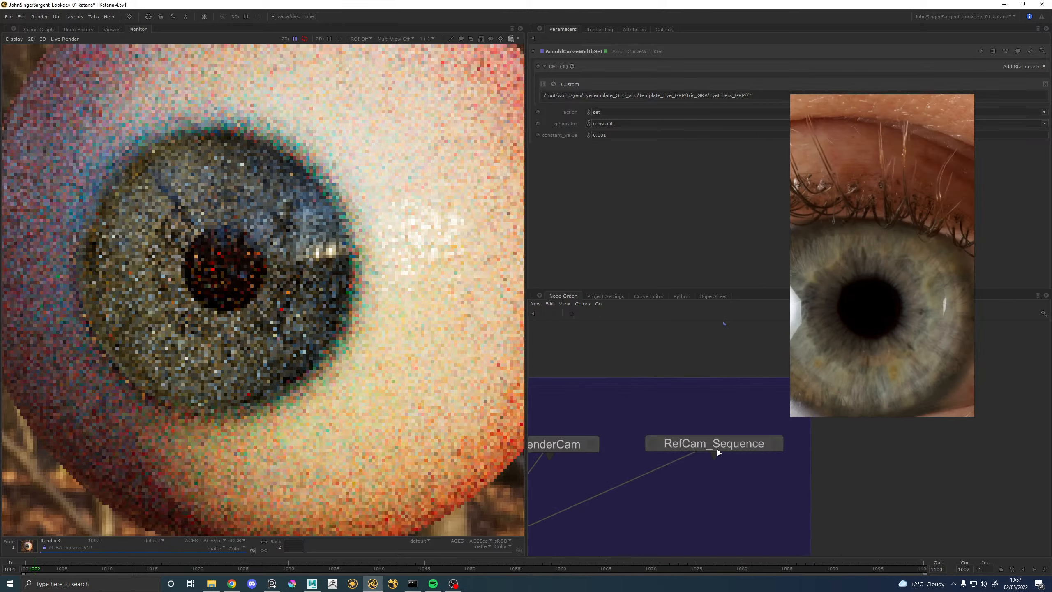
pyautogui.scroll(-6, 662, 431)
pyautogui.moveTo(615, 358); pyautogui.dragTo(659, 395, button='middle')
pyautogui.scroll(6, 663, 396)
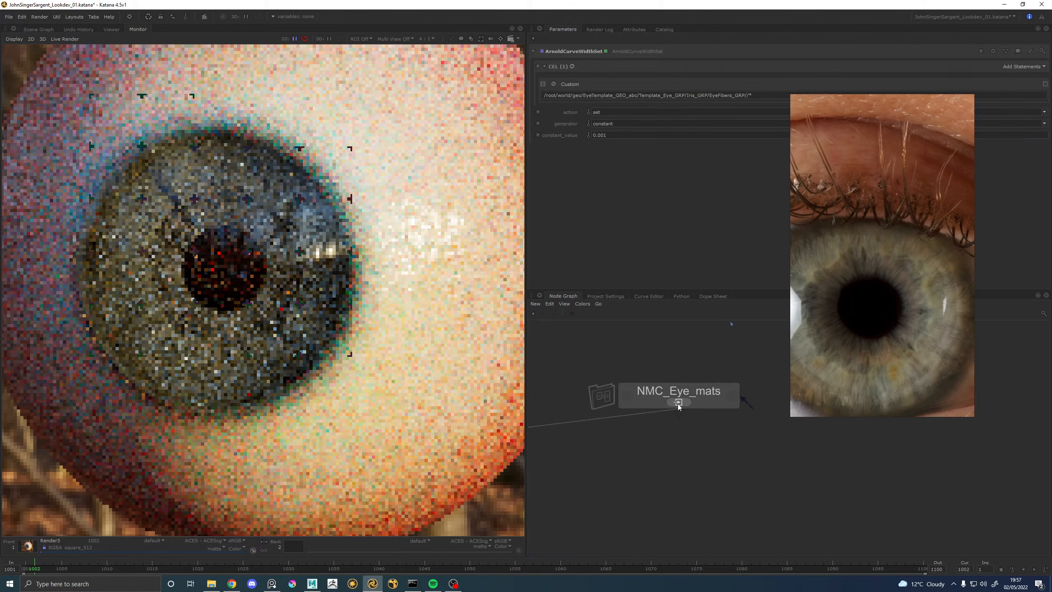
# Draw a render region of interest around the iris and tighten its edges to the iris outline.
pyautogui.scroll(-2, 193, 241)
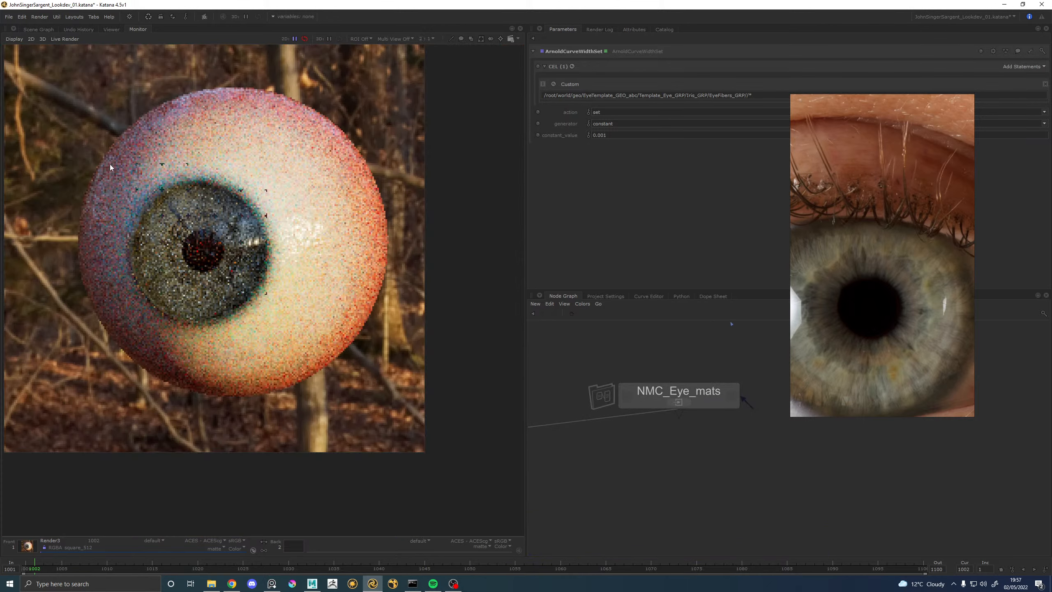
pyautogui.keyDown('ctrl'); pyautogui.moveTo(110, 165); pyautogui.dragTo(272, 328); pyautogui.keyUp('ctrl')
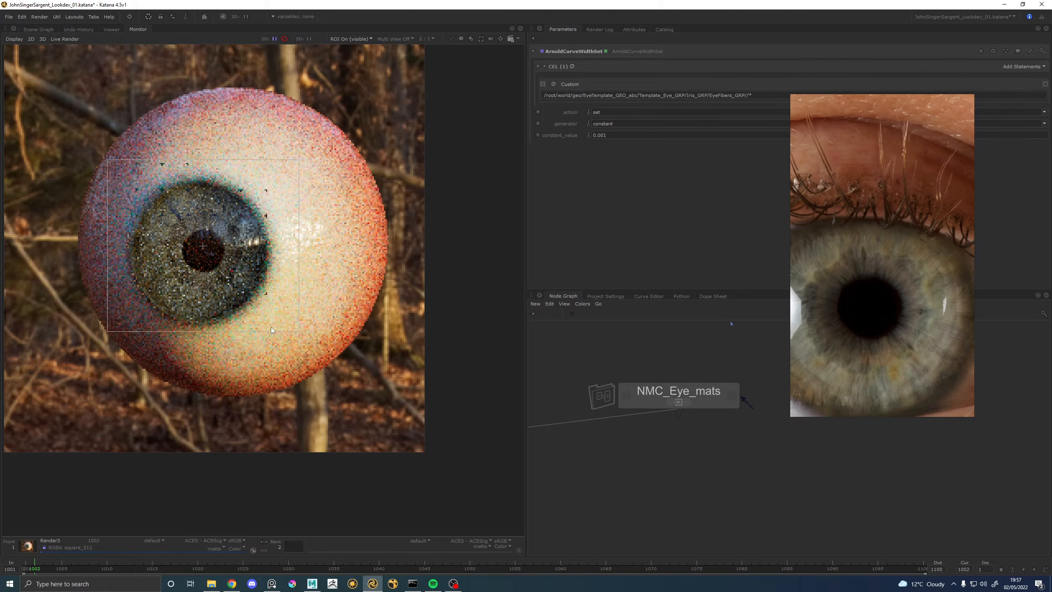
pyautogui.moveTo(298, 275); pyautogui.dragTo(274, 275)
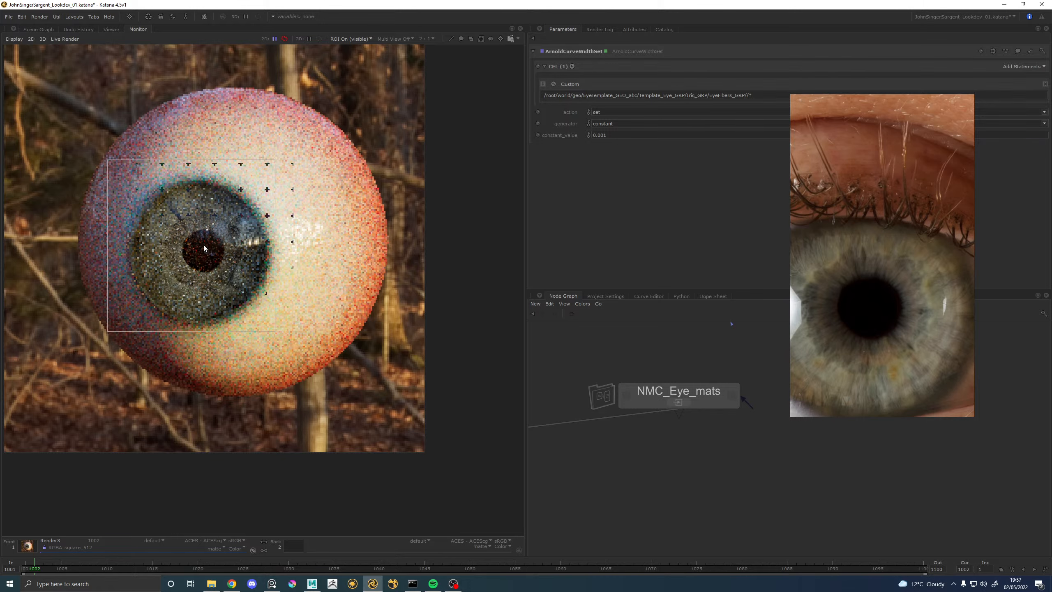
pyautogui.scroll(3, 204, 248)
pyautogui.scroll(-3, 189, 240)
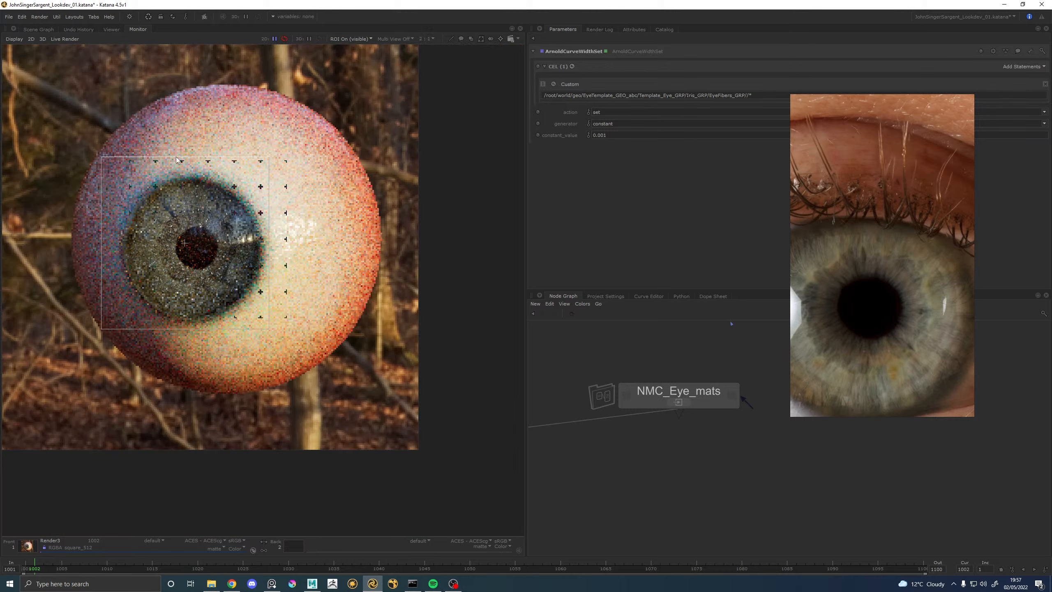
pyautogui.moveTo(176, 156); pyautogui.dragTo(176, 171)
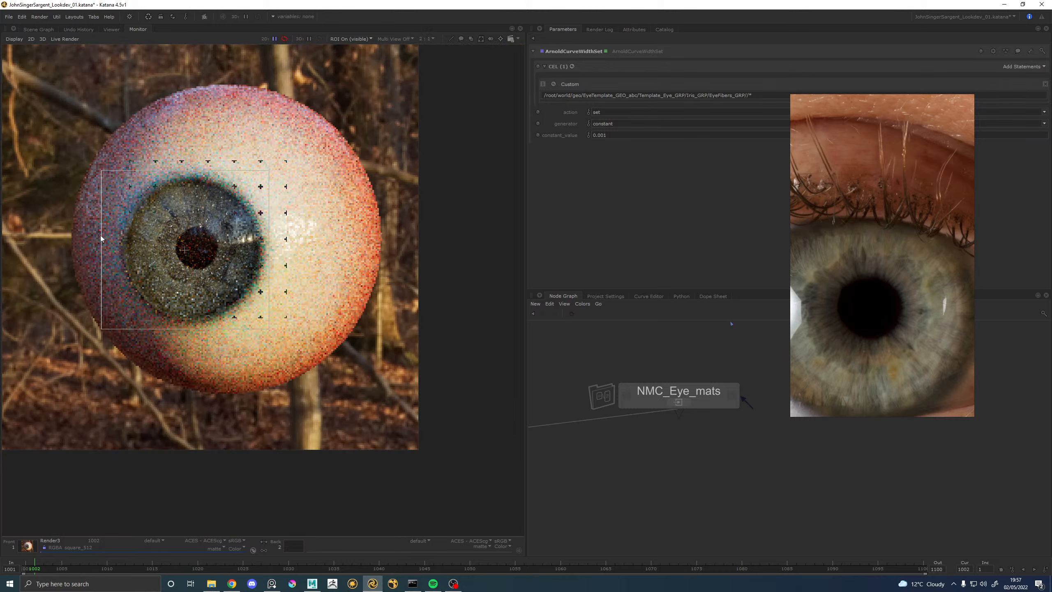
pyautogui.moveTo(100, 236); pyautogui.dragTo(116, 235)
pyautogui.scroll(3, 174, 216)
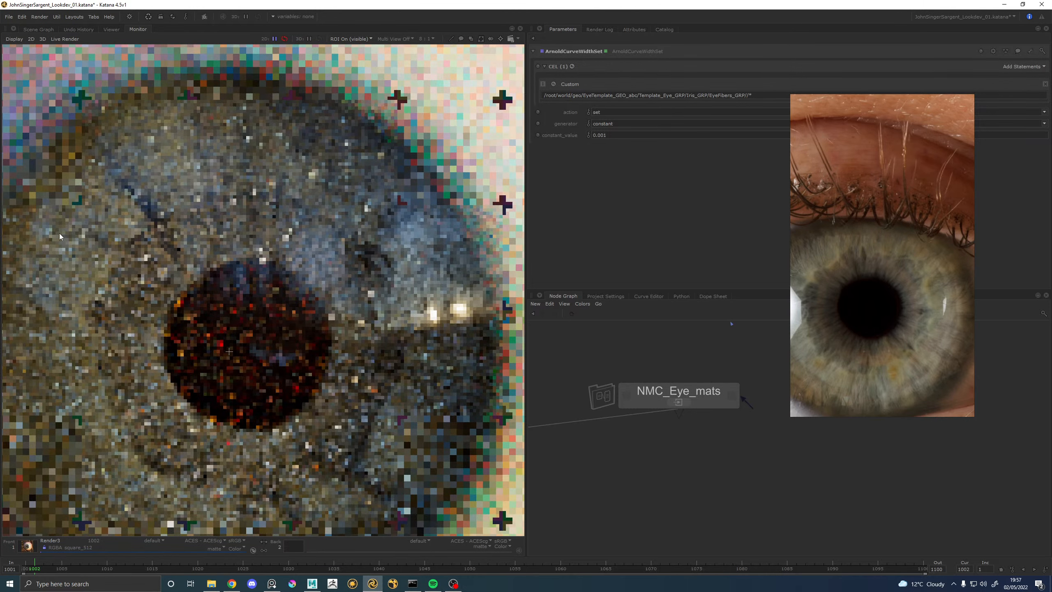
pyautogui.scroll(-3, 60, 234)
pyautogui.scroll(1, 47, 227)
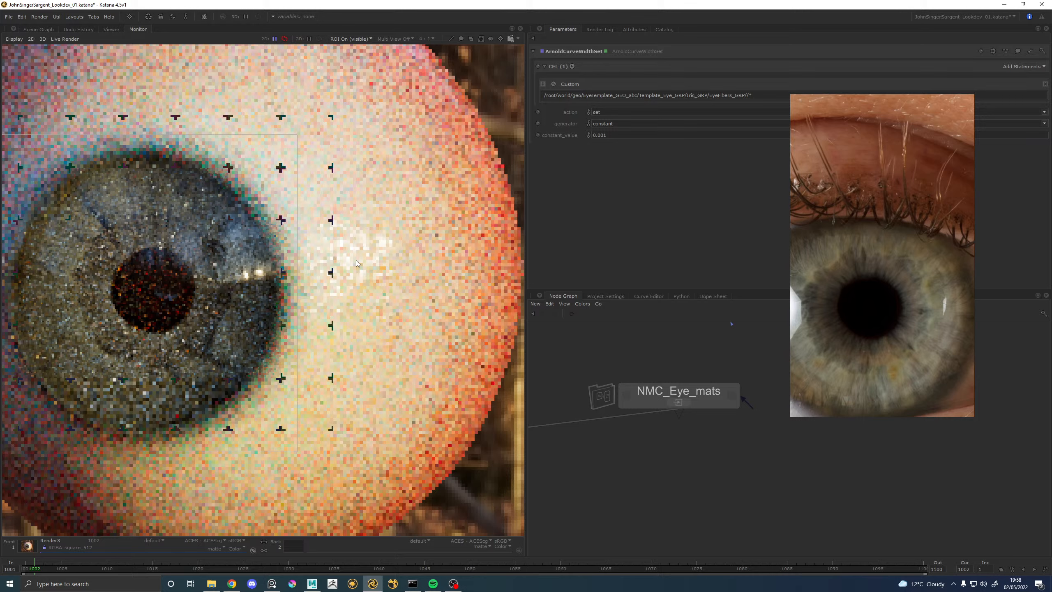
# Set catalog render 22 of the eye as the Monitor's back image to compare it with the current render.
pyautogui.click(664, 29)
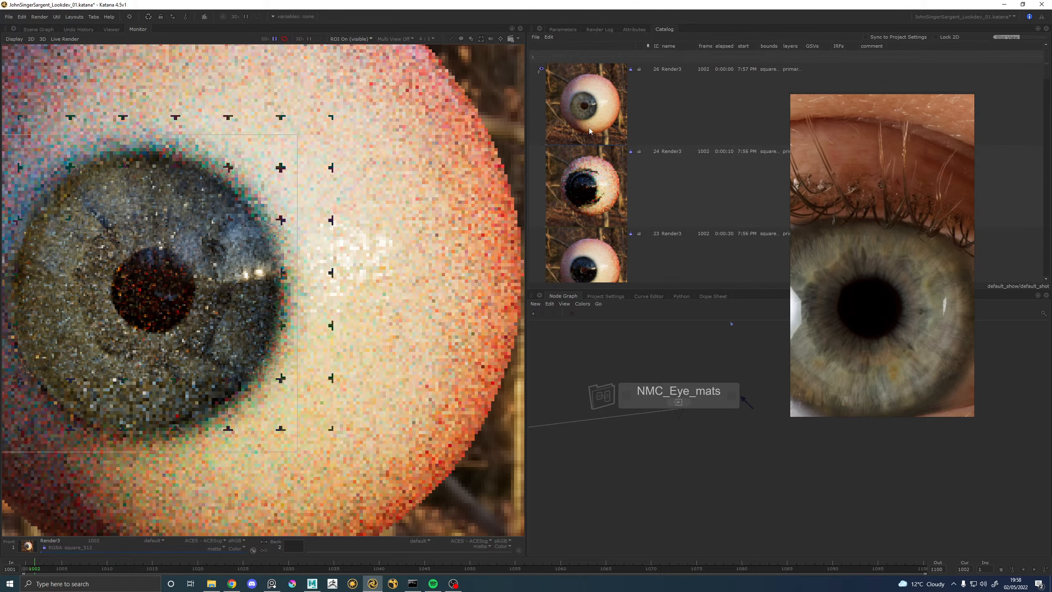
pyautogui.scroll(-3, 536, 192)
pyautogui.rightClick(536, 190)
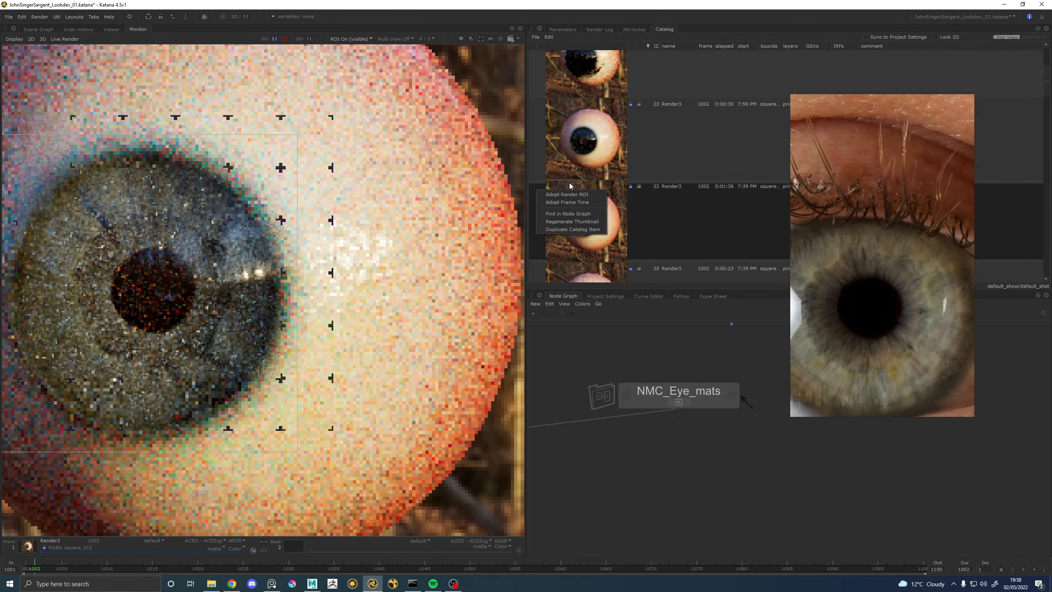
pyautogui.click(535, 191)
pyautogui.click(541, 183)
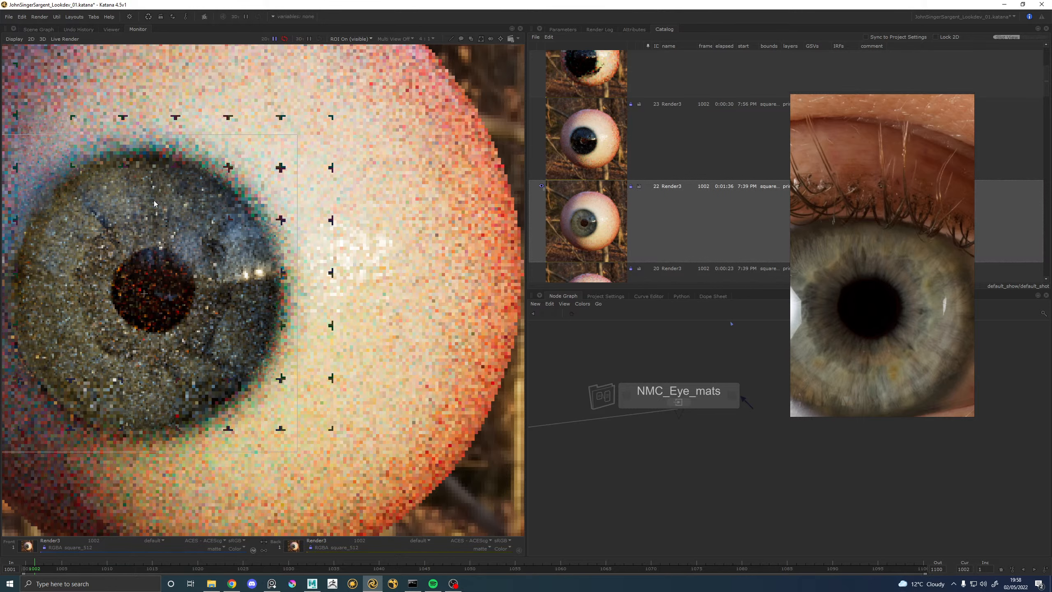
pyautogui.scroll(-1, 130, 272)
pyautogui.scroll(1, 129, 271)
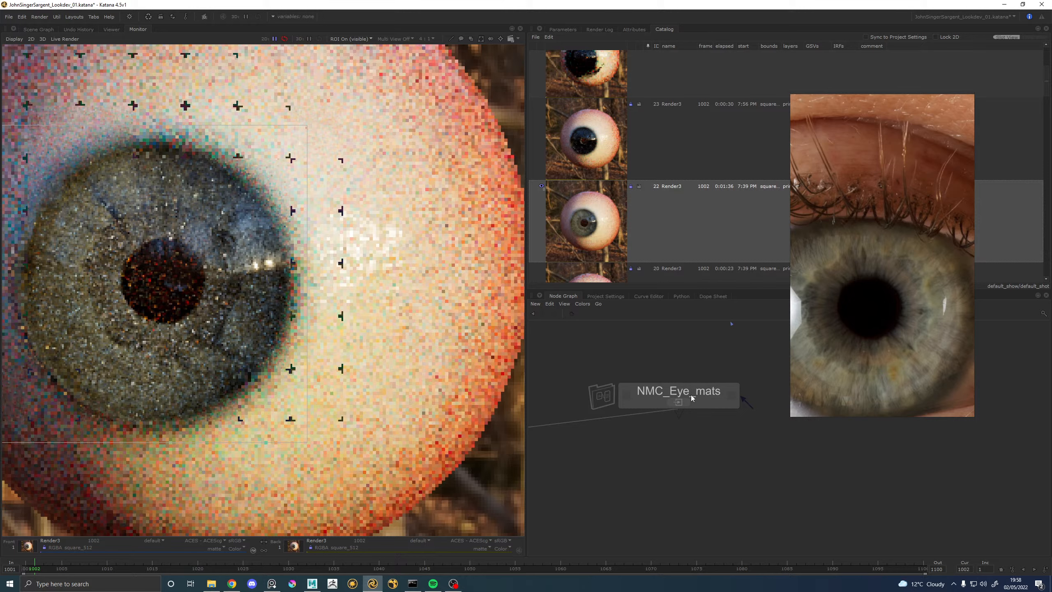
# Open the NMC_Eye_mats parameters and duplicate the IrisStroma_mat material inside Iris_mats.
pyautogui.press('e')
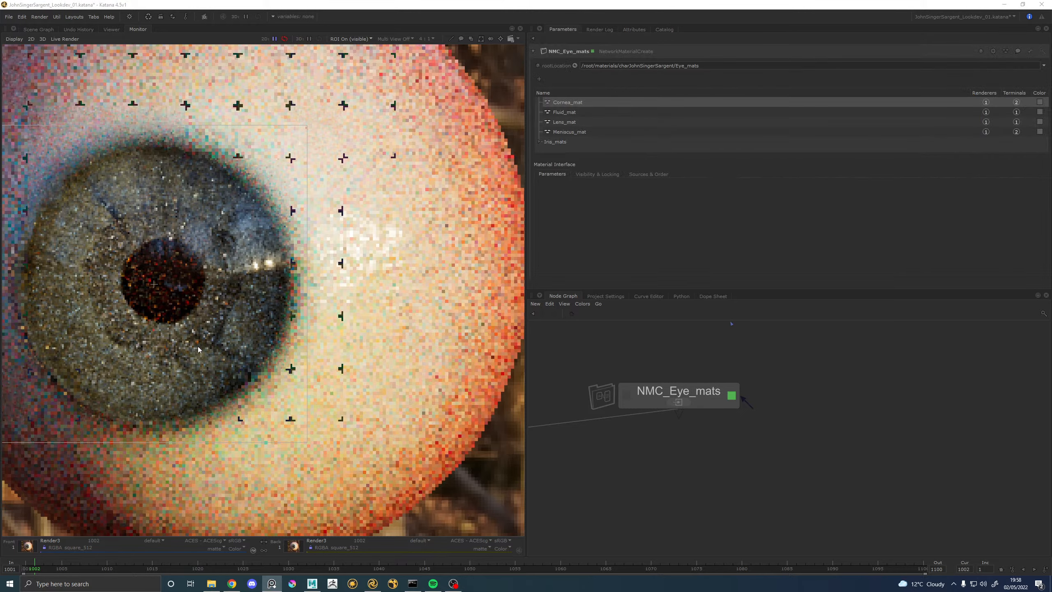
pyautogui.click(540, 142)
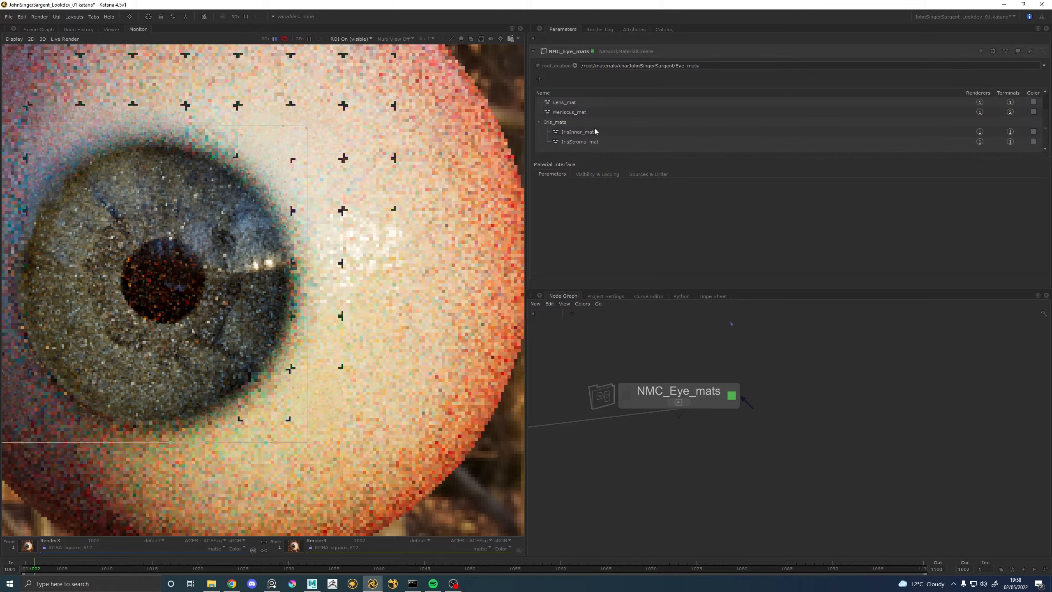
pyautogui.click(579, 143)
pyautogui.rightClick(579, 143)
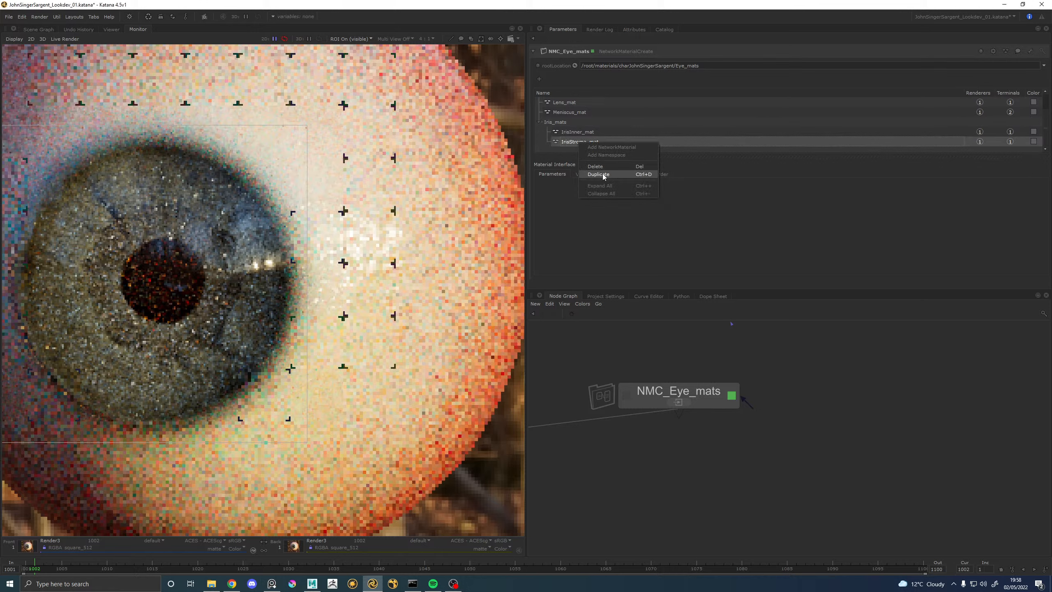
pyautogui.click(588, 167)
# Rename the duplicated iris stroma material as IrisFibers_mat.
pyautogui.doubleClick(594, 142)
pyautogui.press('BackSpace')
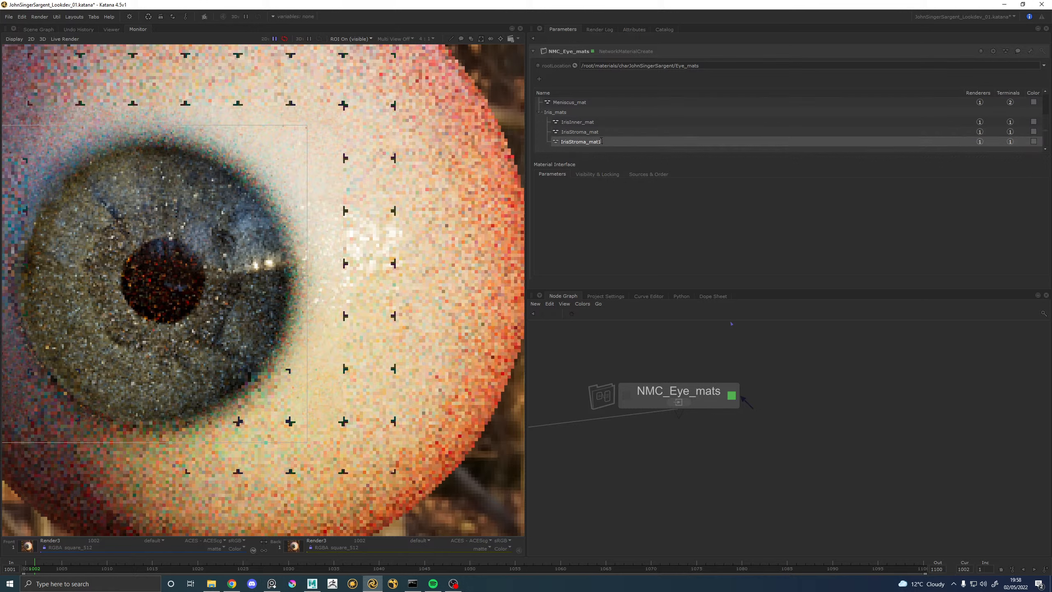
pyautogui.press('Left')
pyautogui.press('Left')
pyautogui.press('Left')
pyautogui.press('Left')
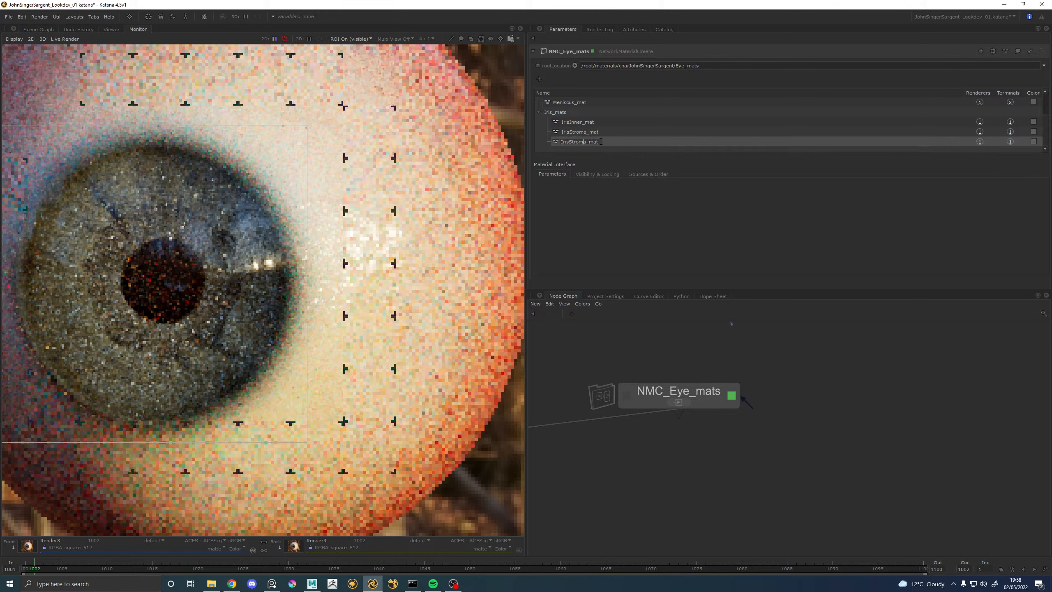
pyautogui.press('BackSpace')
pyautogui.press('BackSpace')
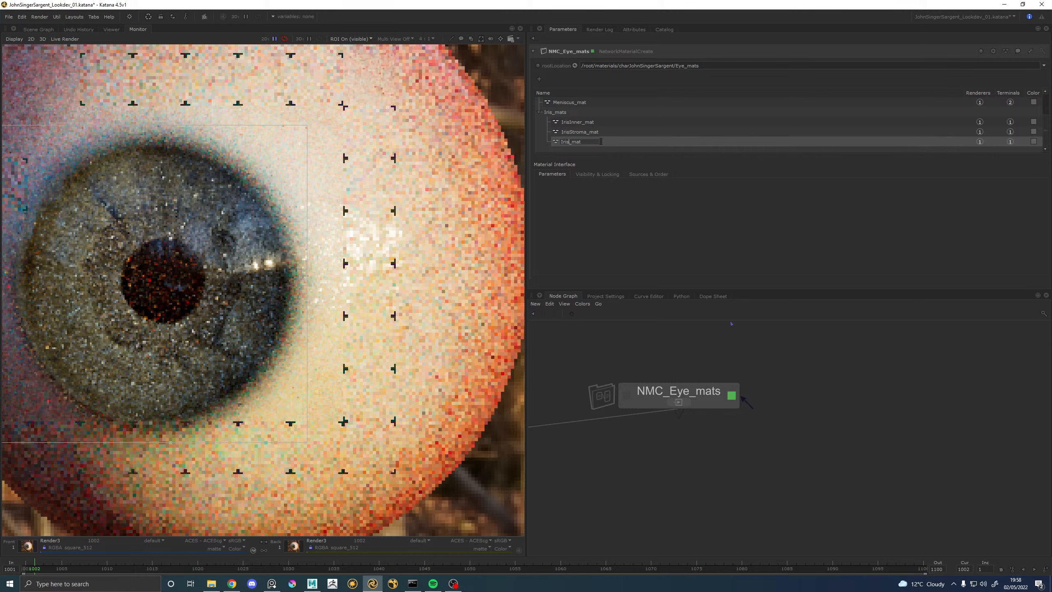
pyautogui.write('Fibers')
pyautogui.press('Return')
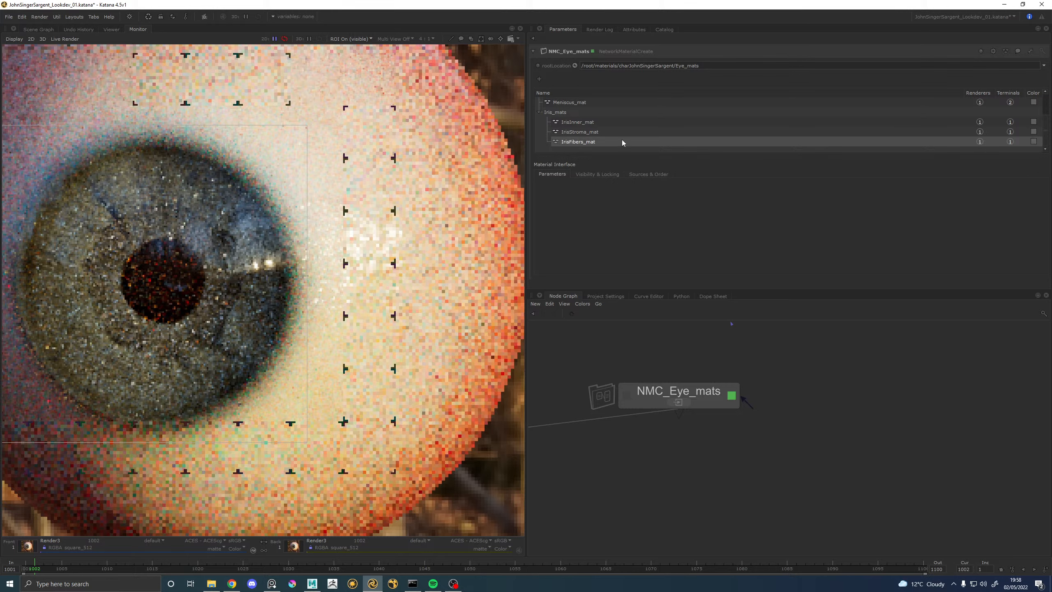
pyautogui.scroll(-1, 189, 241)
pyautogui.scroll(1, 162, 250)
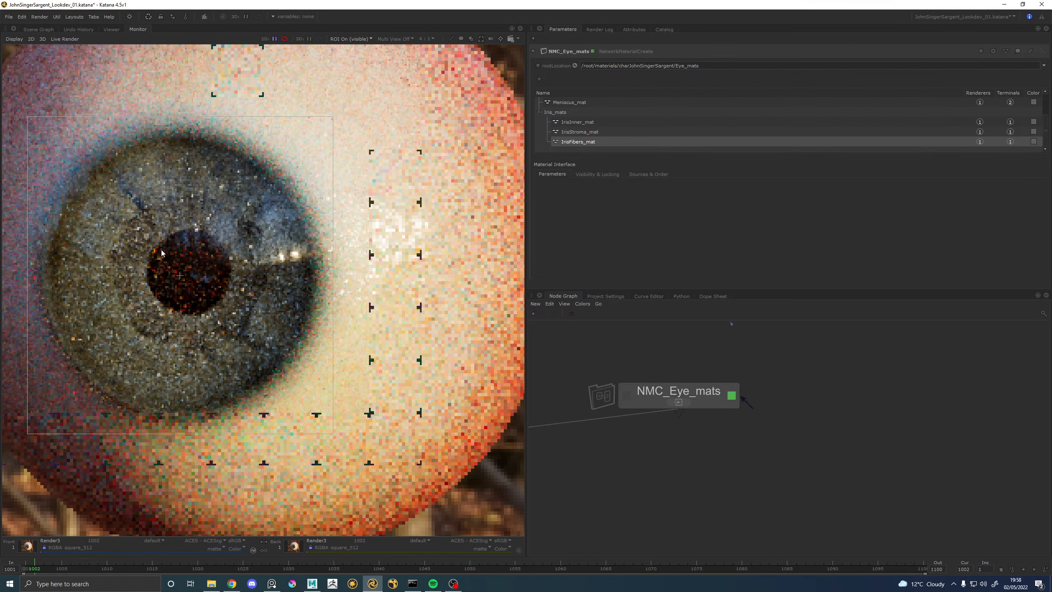
# Enter the NMC_Eye_mats network and delete the standard_volume1 shader feeding IrisFibers_mat.
pyautogui.click(684, 402)
pyautogui.scroll(-3, 816, 421)
pyautogui.moveTo(820, 462); pyautogui.dragTo(805, 540)
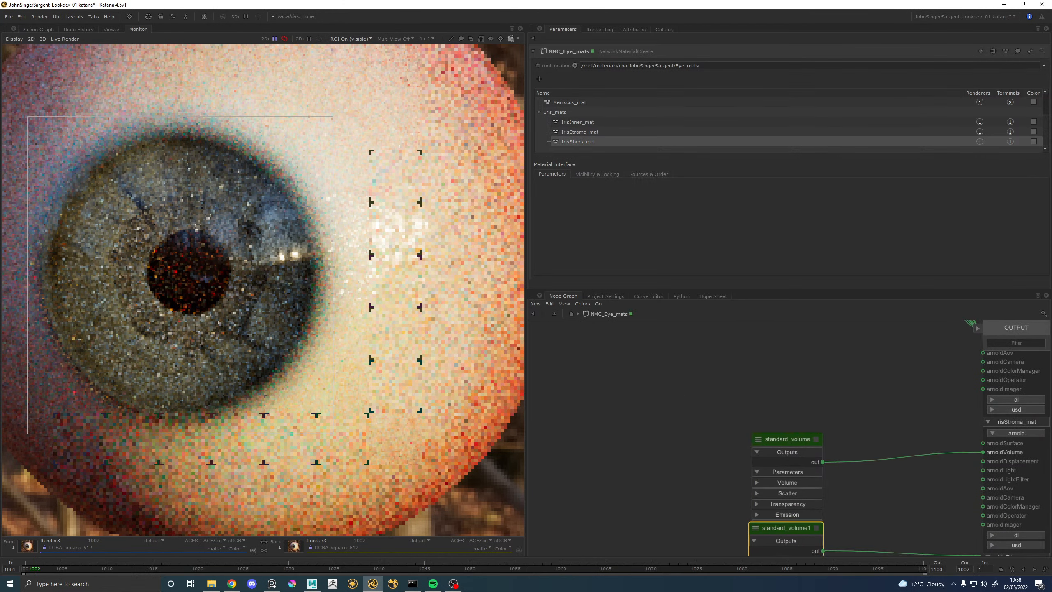
pyautogui.moveTo(849, 522); pyautogui.dragTo(773, 400, button='middle')
pyautogui.scroll(-3, 1015, 452)
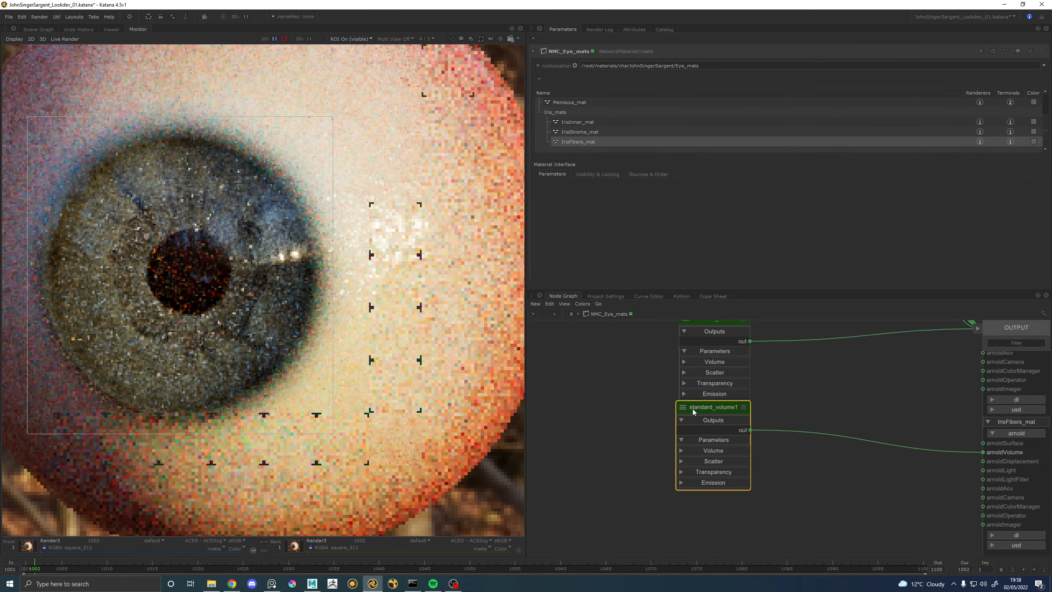
pyautogui.moveTo(692, 408); pyautogui.dragTo(694, 449)
pyautogui.press('Delete')
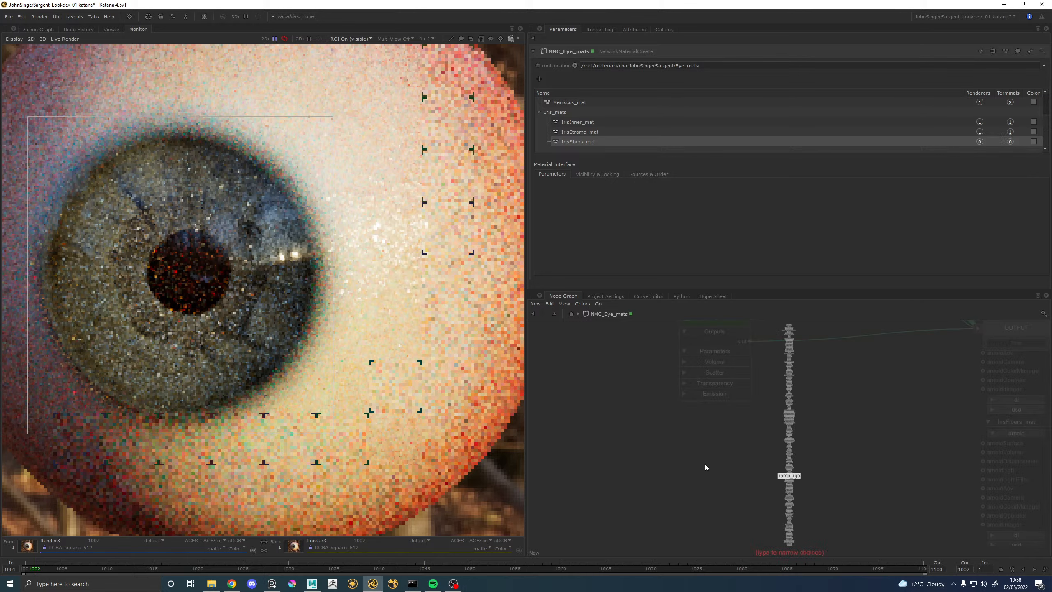
# Add a standard_hair shader and connect its output to the arnoldSurface input of IrisFibers_mat.
pyautogui.press('Tab')
pyautogui.write('hair')
pyautogui.press('Return')
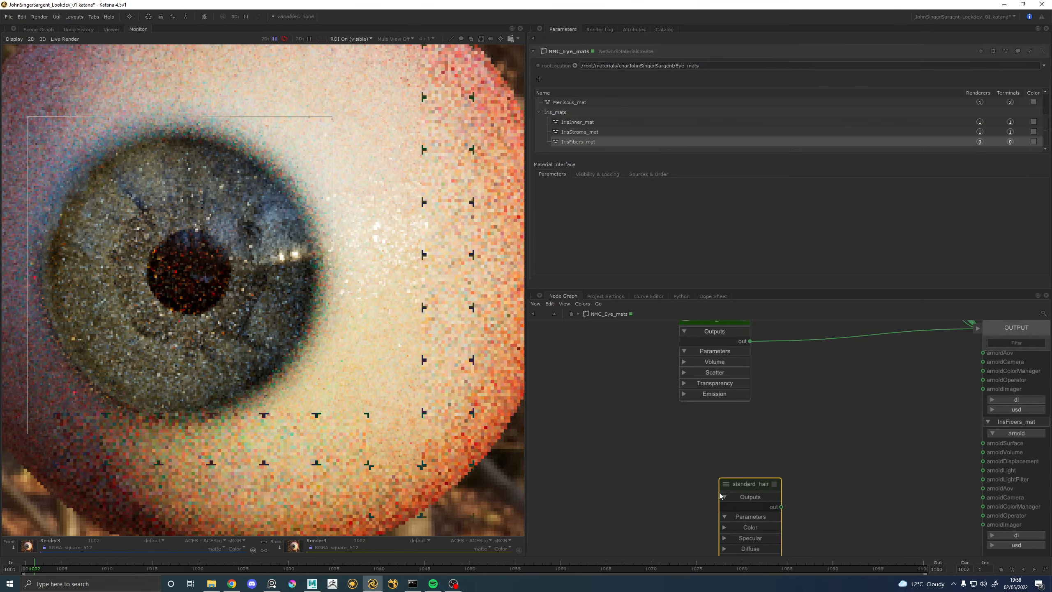
pyautogui.click(663, 454)
pyautogui.moveTo(781, 488); pyautogui.dragTo(782, 421, button='middle')
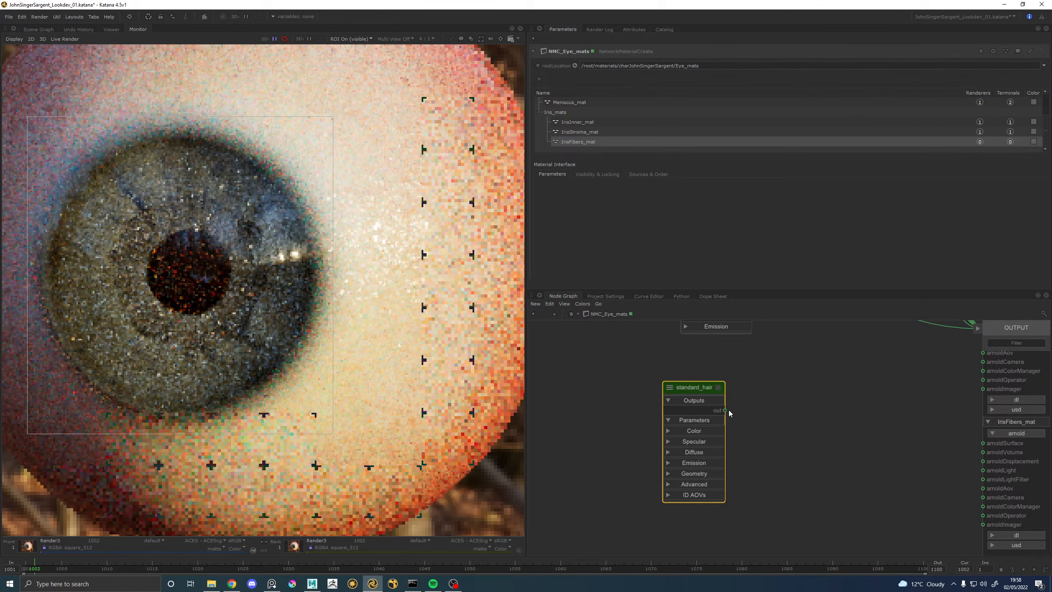
pyautogui.moveTo(725, 411); pyautogui.dragTo(984, 443)
# Open the standard_volume shader's parameters to check its scatter colour and add a ramp_rgb node beside it.
pyautogui.moveTo(822, 404); pyautogui.dragTo(829, 480, button='middle')
pyautogui.moveTo(770, 348); pyautogui.dragTo(768, 370, button='middle')
pyautogui.click(750, 350)
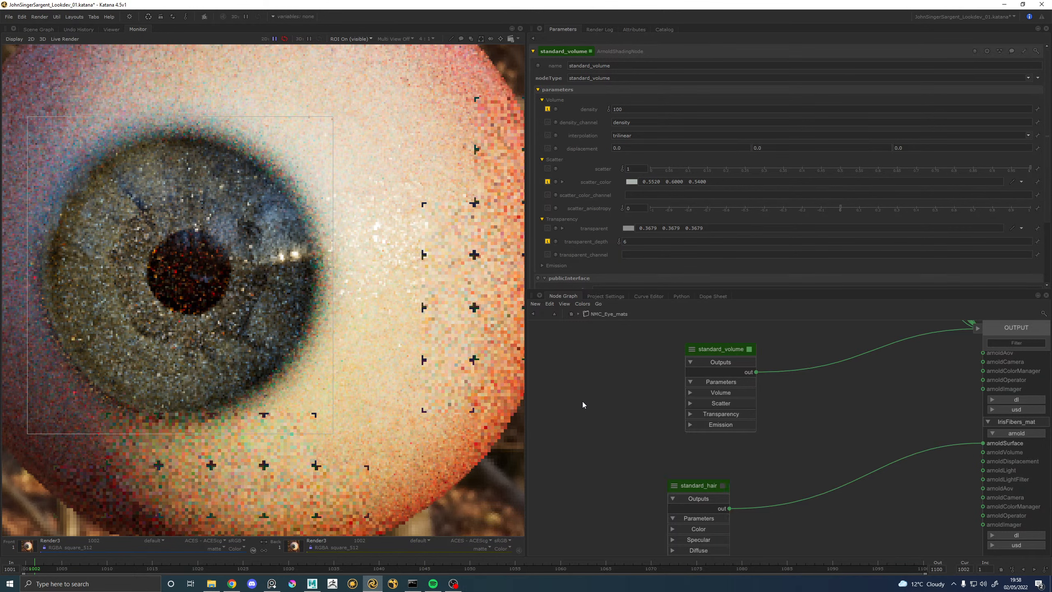
pyautogui.press('Tab')
pyautogui.write('ram')
pyautogui.press('Up')
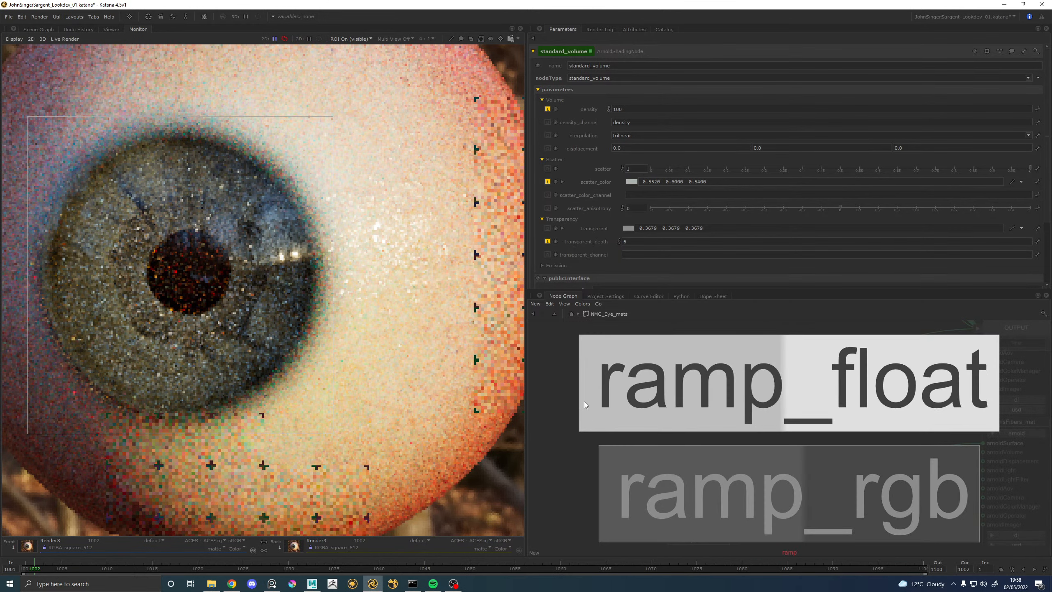
pyautogui.press('Down')
pyautogui.press('Return')
pyautogui.click(499, 384)
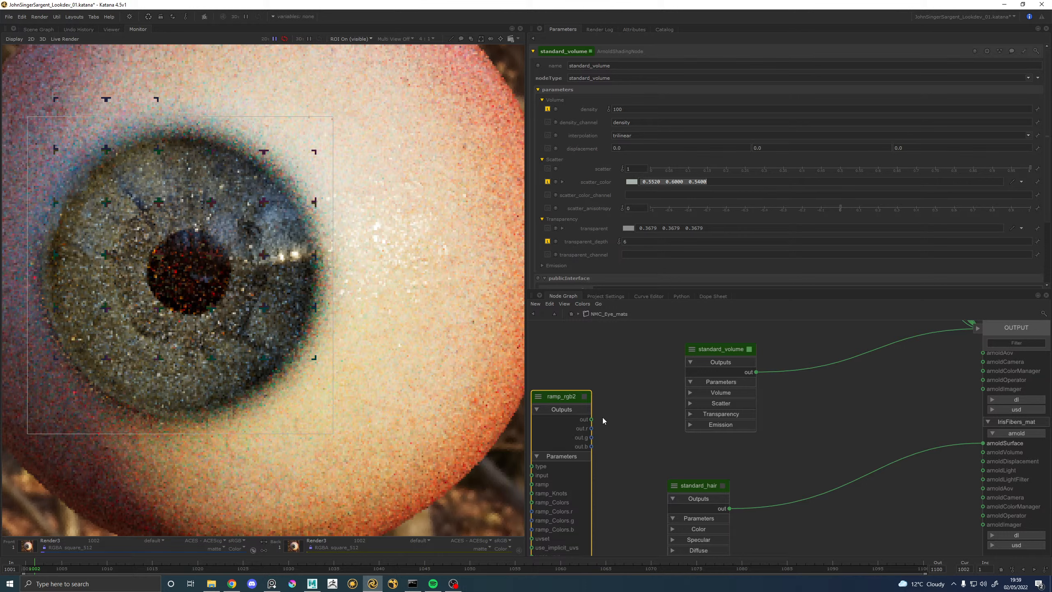
# Set the first colour knot of the new ramp_rgb to red 0.55 and green 0.6.
pyautogui.click(584, 396)
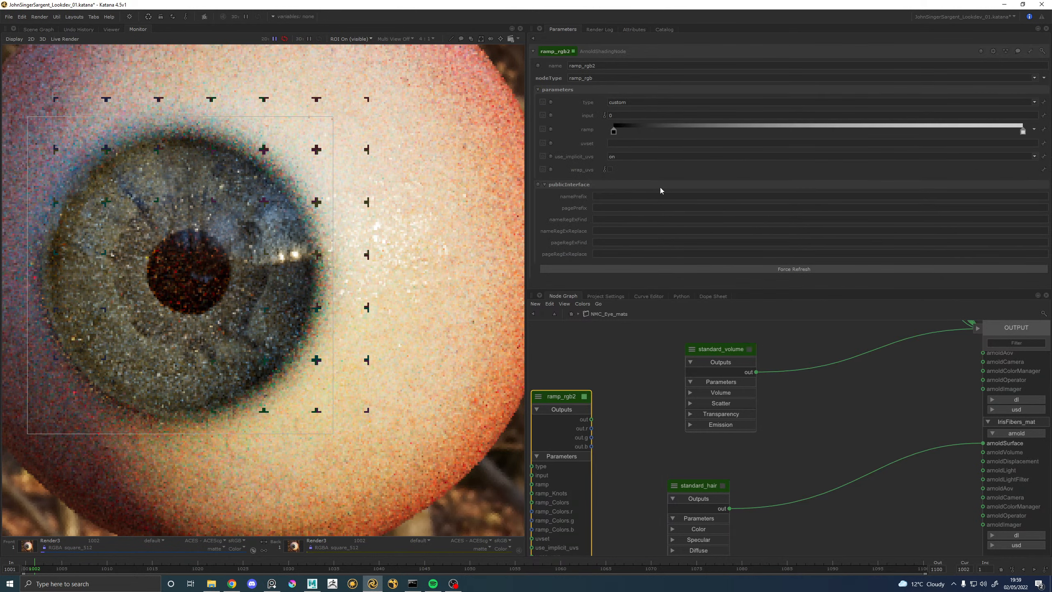
pyautogui.doubleClick(614, 132)
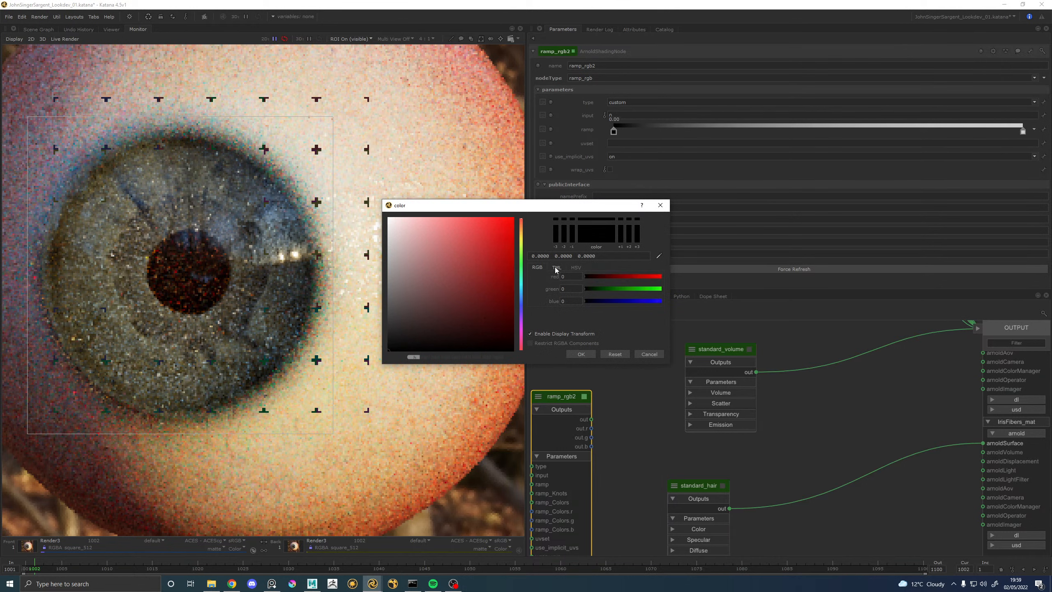
pyautogui.write('.55')
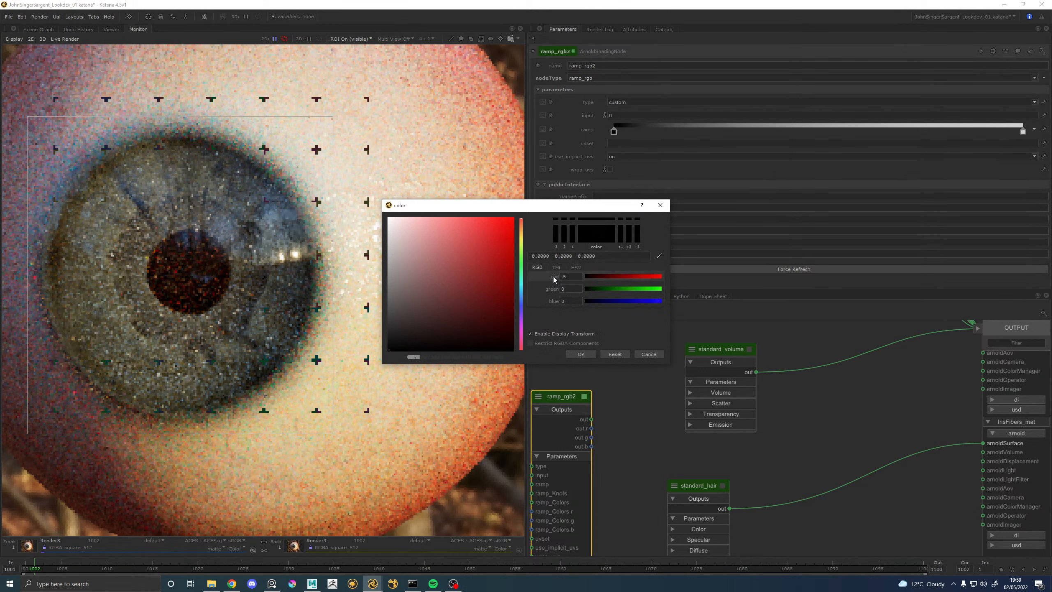
pyautogui.press('Tab')
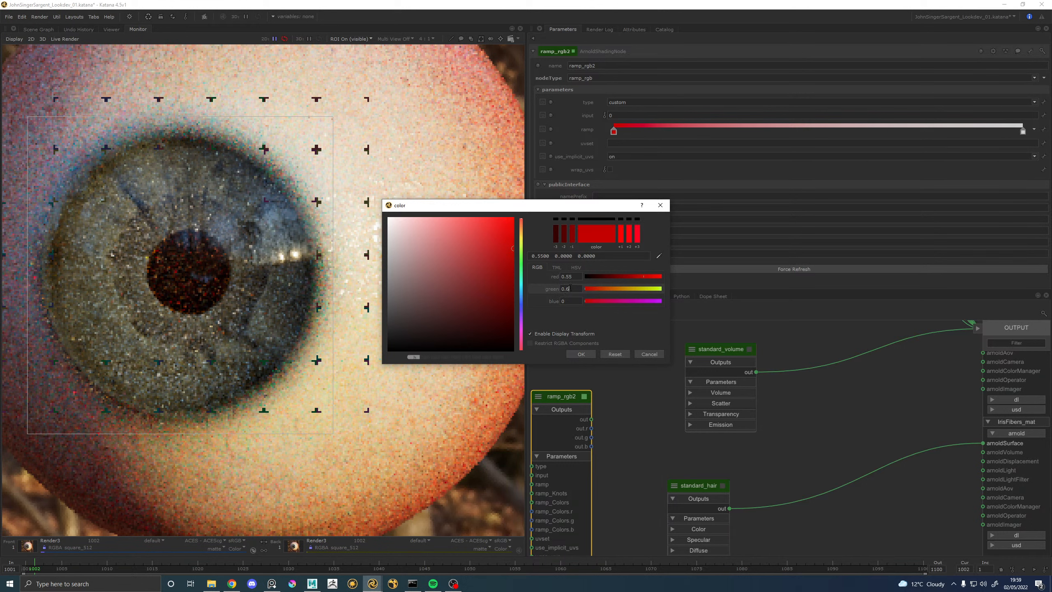
pyautogui.click(570, 300)
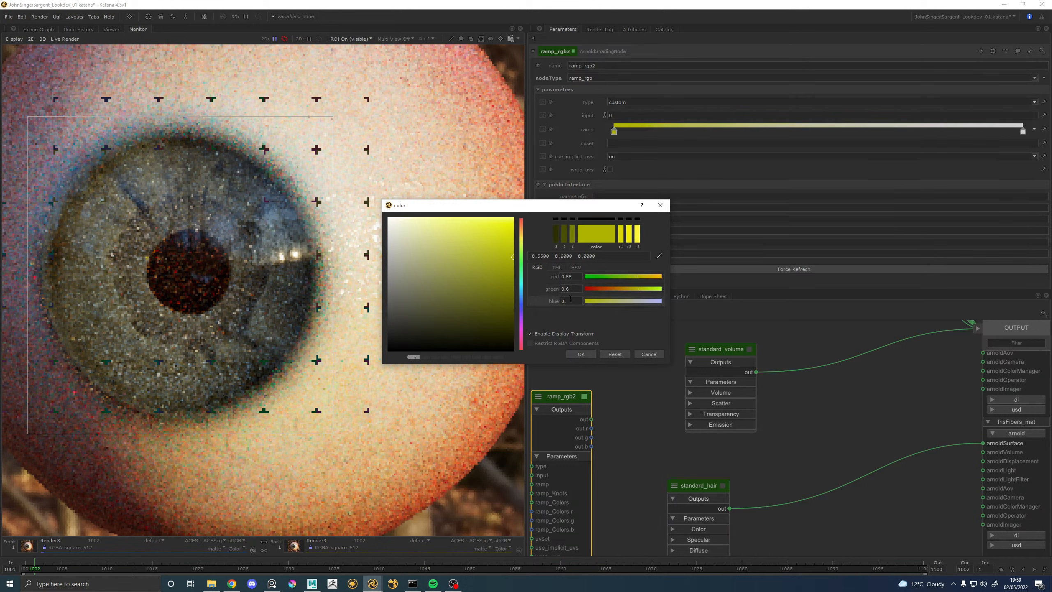
pyautogui.press('Return')
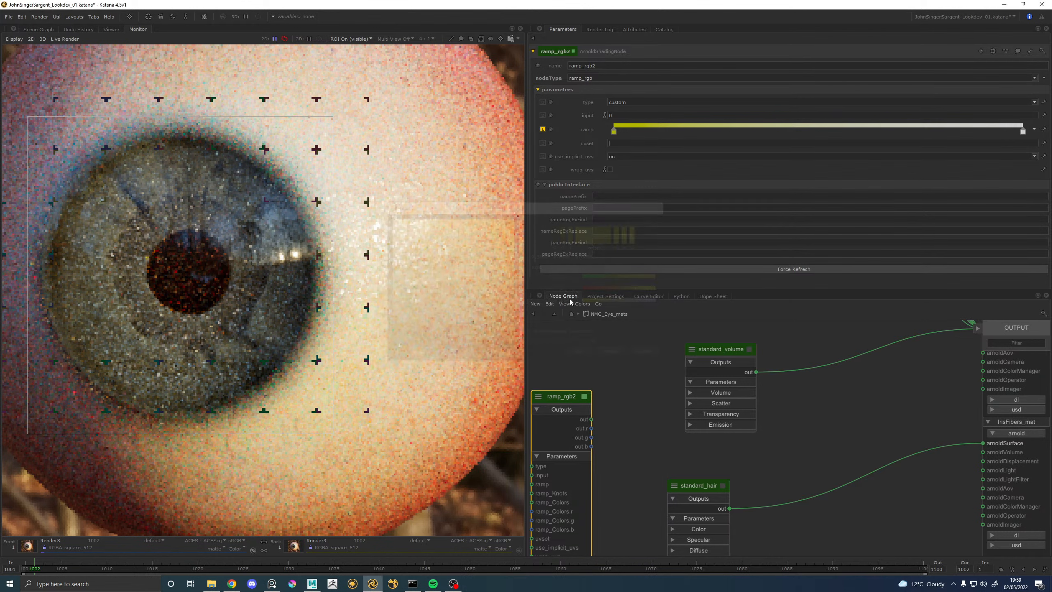
# Set the first ramp knot's blue to 0.54 and remove the ramp's end knot.
pyautogui.doubleClick(615, 131)
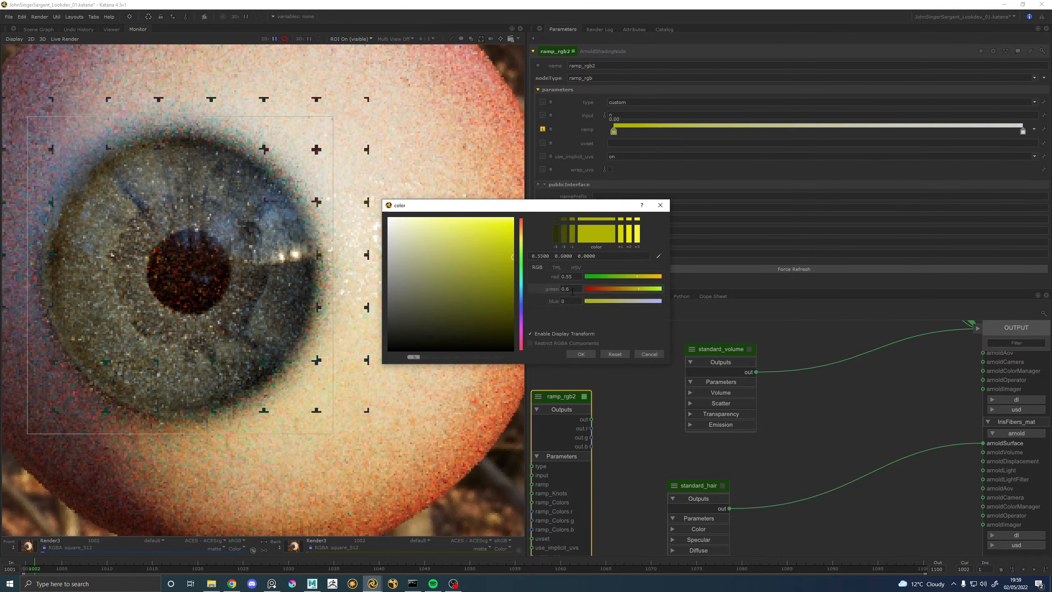
pyautogui.click(575, 301)
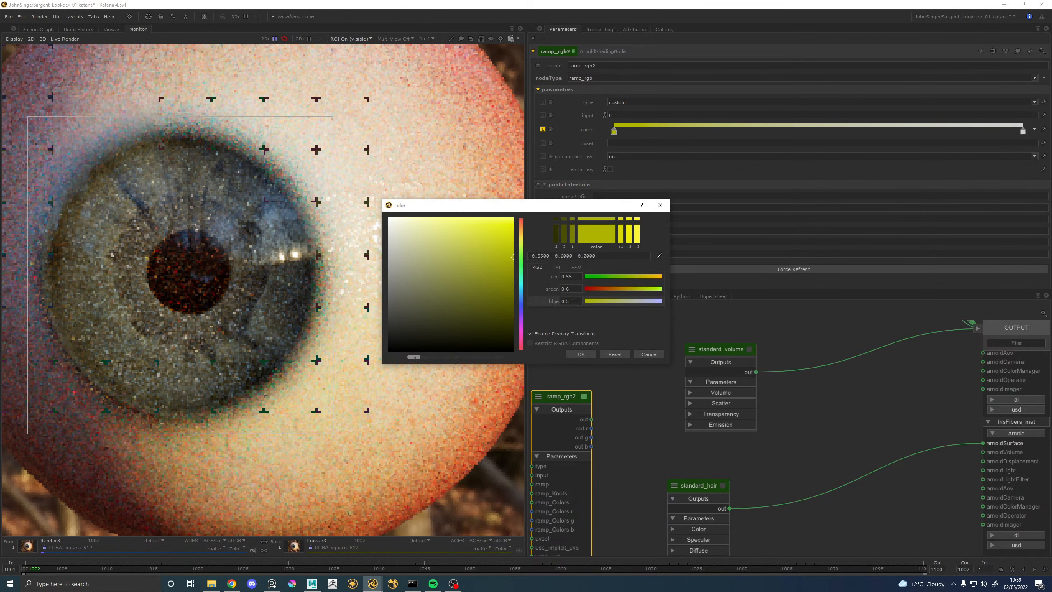
pyautogui.write('.54')
pyautogui.press('Tab')
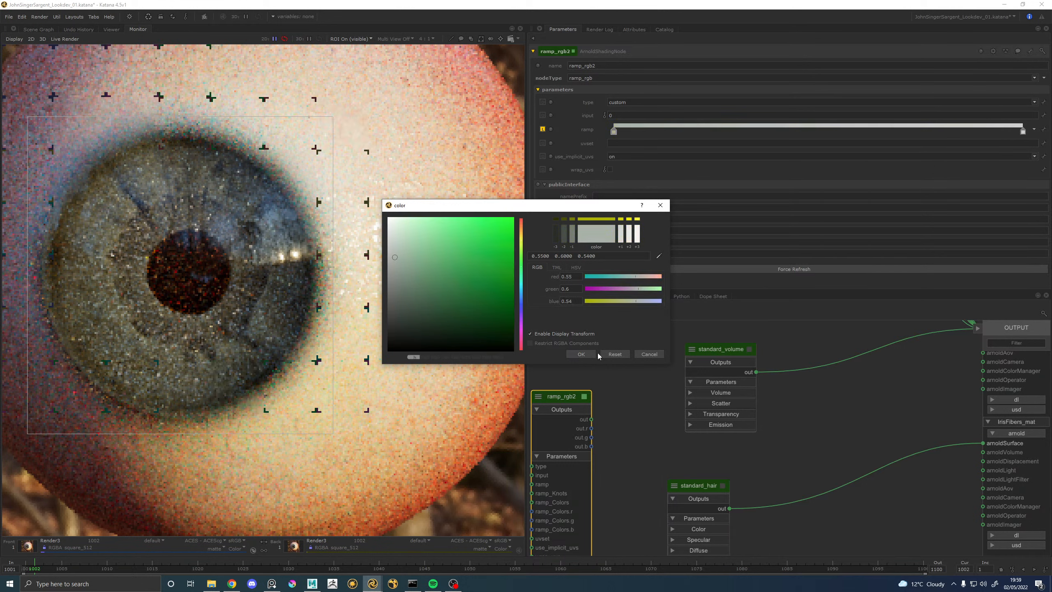
pyautogui.click(582, 354)
pyautogui.moveTo(584, 358); pyautogui.dragTo(600, 342, button='middle')
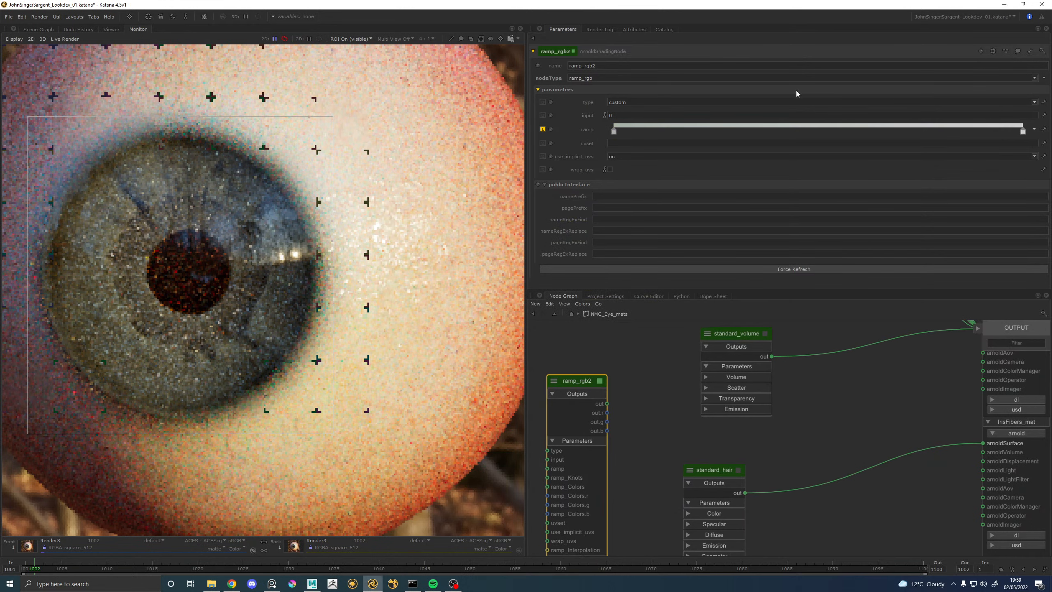
pyautogui.click(1029, 137)
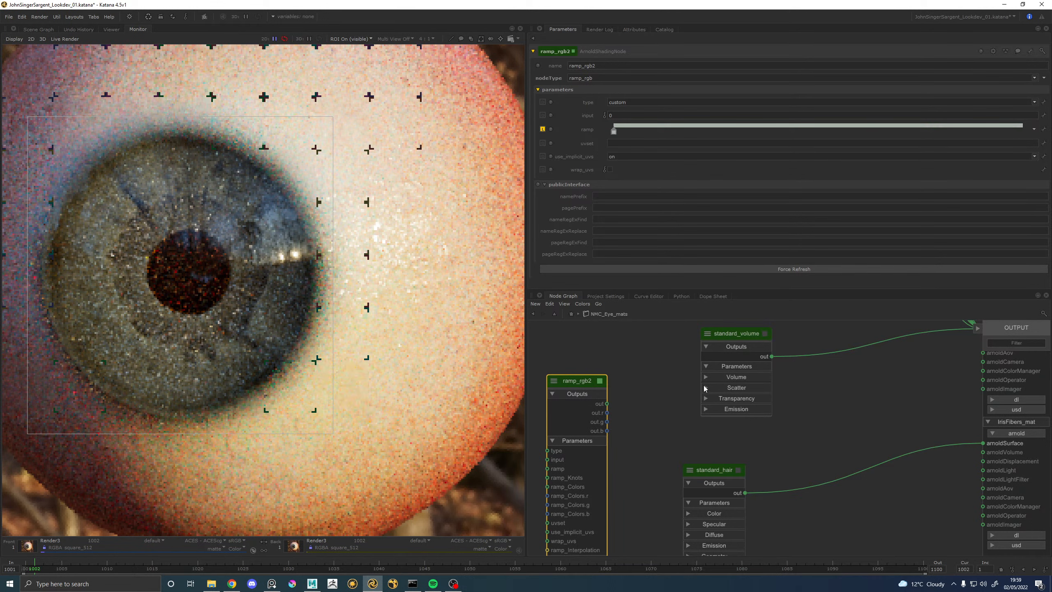
# Connect the ramp's output to the scatter_color input of the standard_volume shader.
pyautogui.click(705, 388)
pyautogui.moveTo(607, 403); pyautogui.dragTo(701, 407)
# Connect the same ramp's output to the base_color input of the standard_hair shader.
pyautogui.moveTo(680, 463); pyautogui.dragTo(620, 391, button='middle')
pyautogui.moveTo(671, 418); pyautogui.dragTo(675, 436)
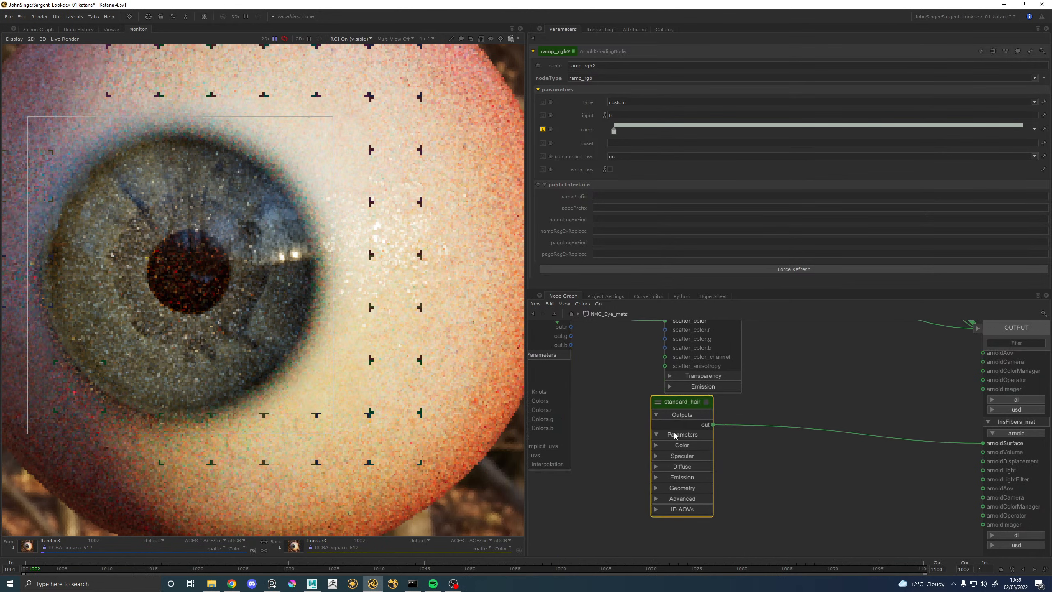
pyautogui.click(662, 443)
pyautogui.moveTo(588, 356); pyautogui.dragTo(597, 382, button='middle')
pyautogui.moveTo(579, 344); pyautogui.dragTo(661, 490)
# Set both melanin and melanin_redness of the standard_hair shader to 0.
pyautogui.click(722, 429)
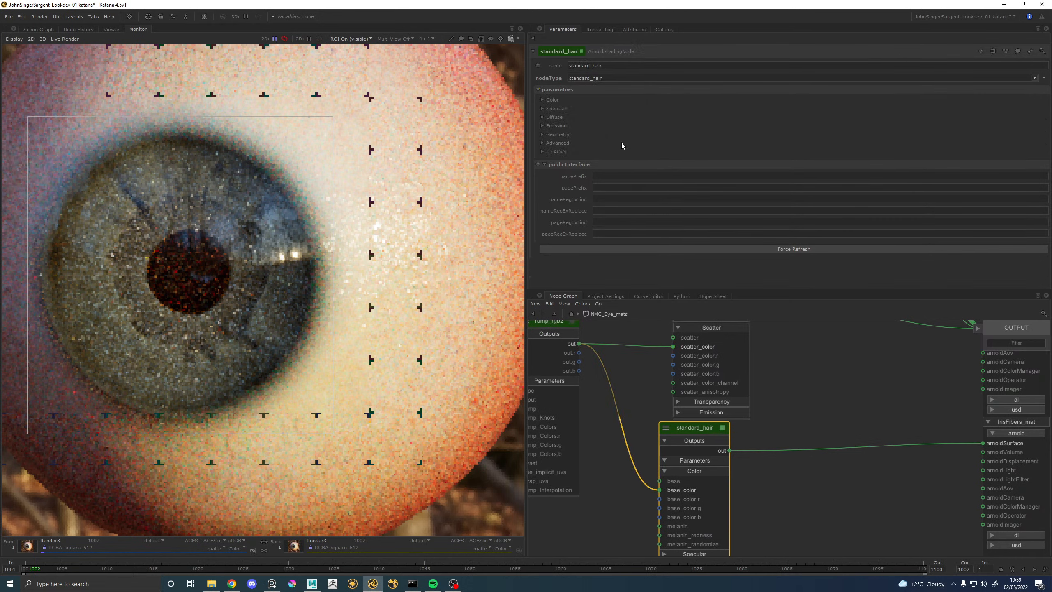
pyautogui.click(550, 100)
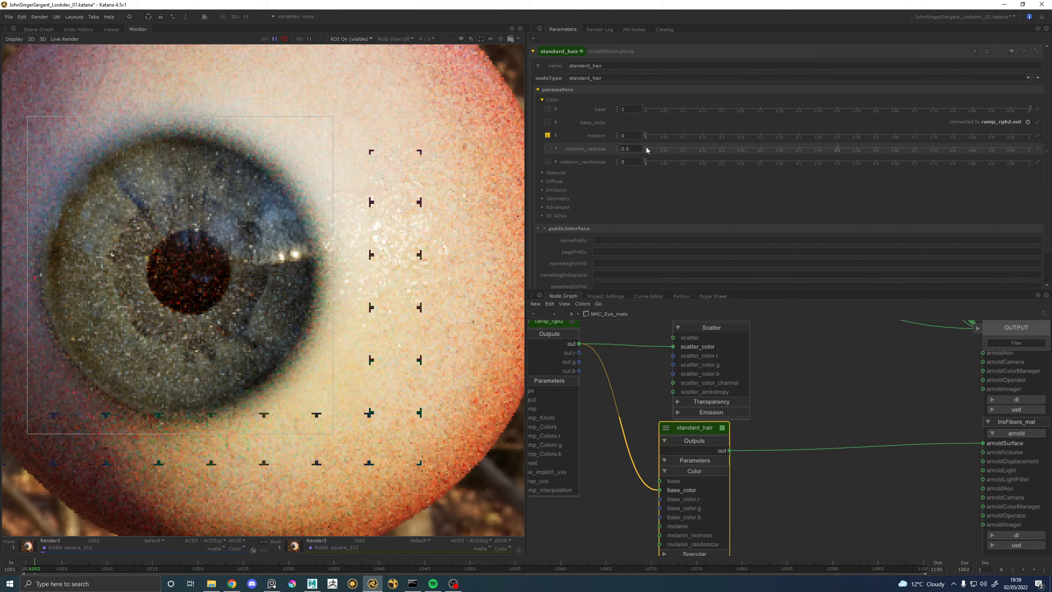
pyautogui.moveTo(653, 148); pyautogui.dragTo(645, 149)
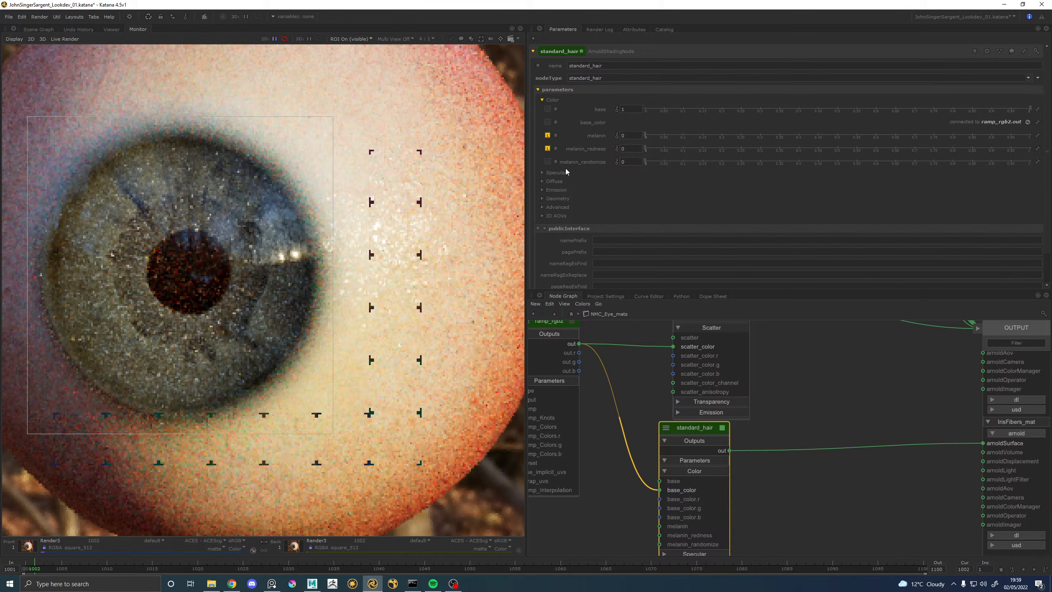
# Set the standard_hair specular roughness to 0.6 and expand its diffuse settings.
pyautogui.click(556, 172)
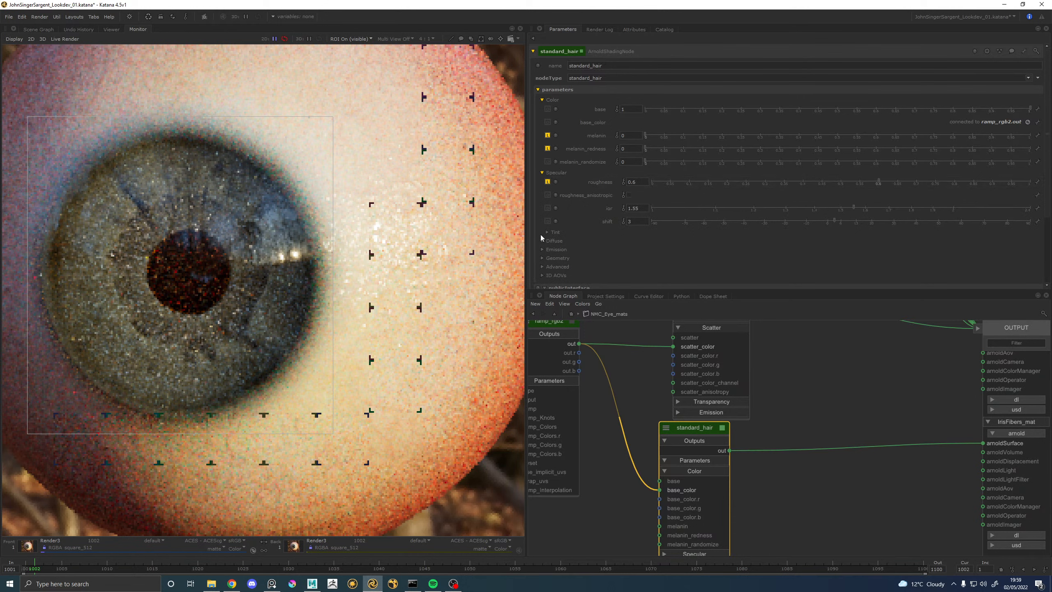
pyautogui.click(555, 241)
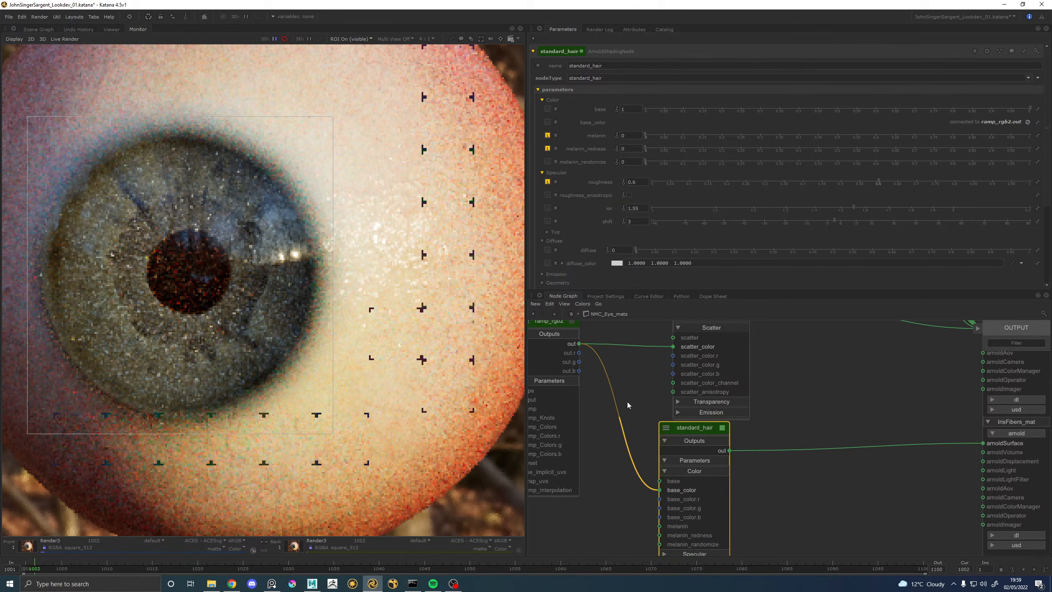
pyautogui.scroll(-4, 654, 511)
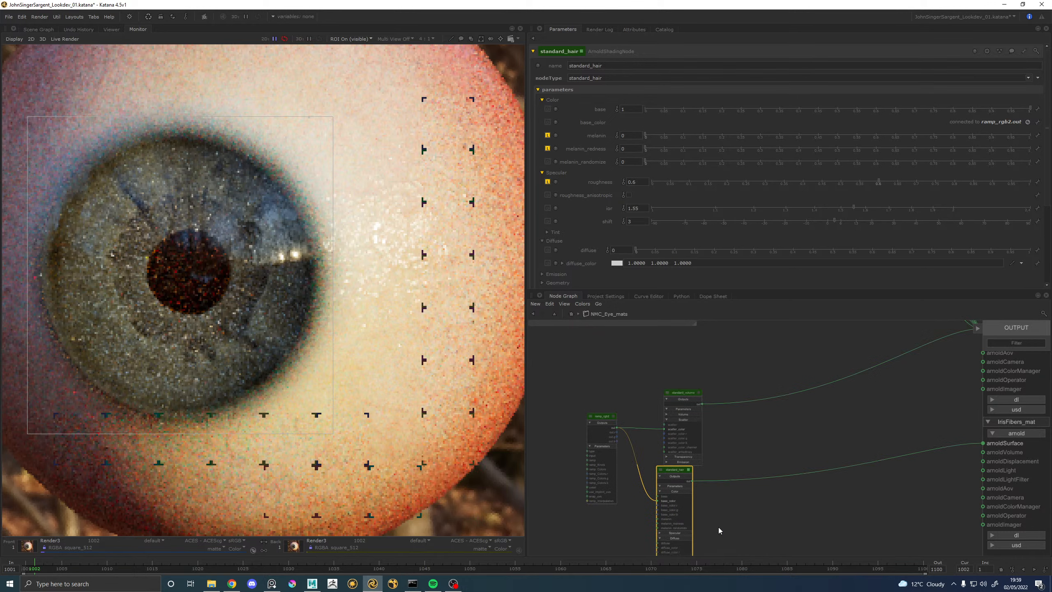
pyautogui.scroll(3, 681, 540)
pyautogui.moveTo(646, 459); pyautogui.dragTo(630, 441, button='middle')
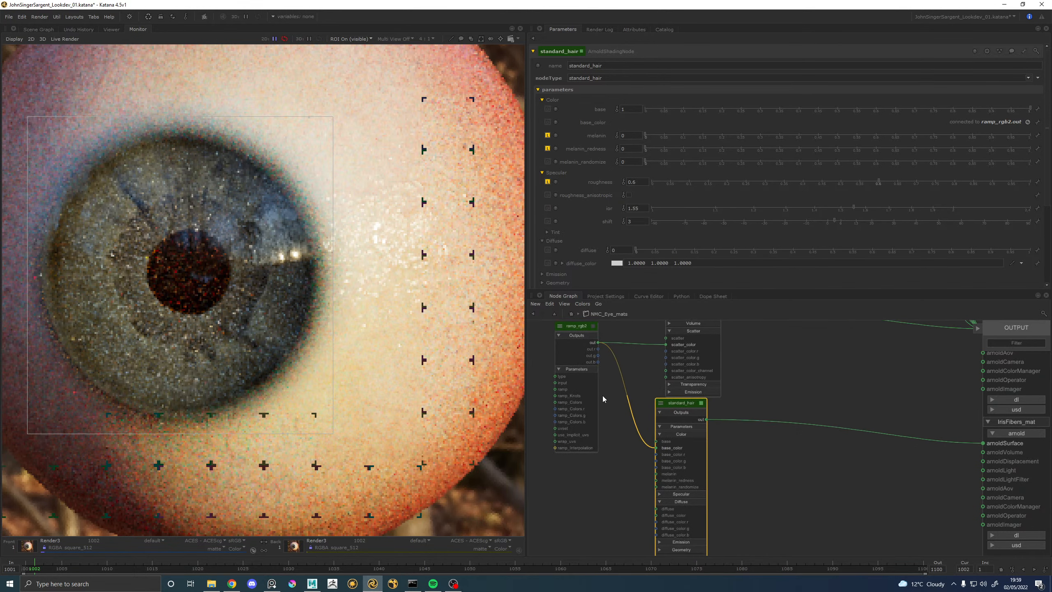
# Connect the ramp's output to the standard_hair diffuse_color input as well and set its diffuse weight to 0.2.
pyautogui.moveTo(598, 342); pyautogui.dragTo(656, 516)
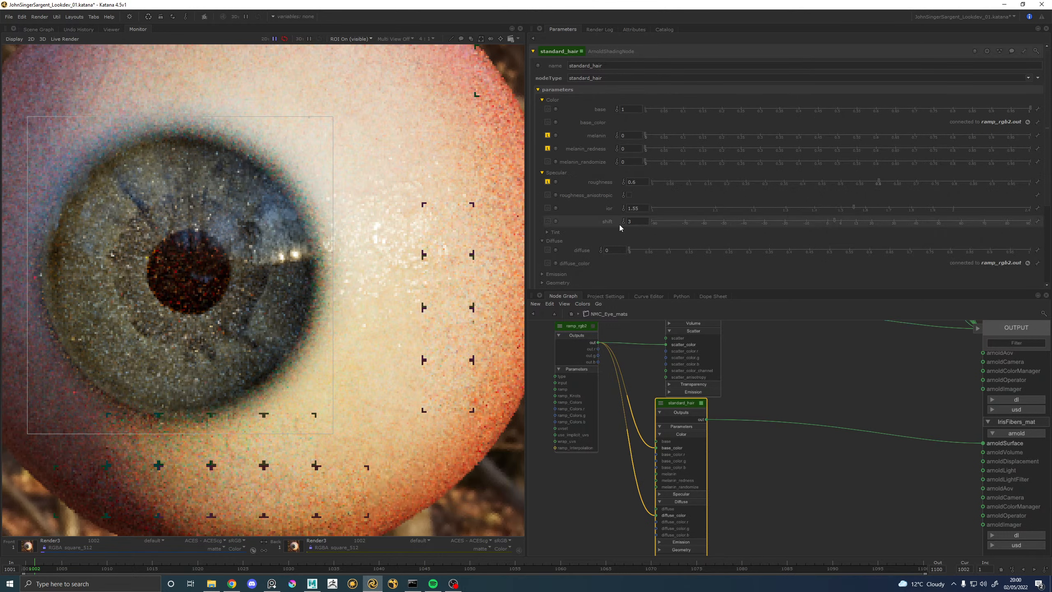
pyautogui.scroll(-3, 600, 236)
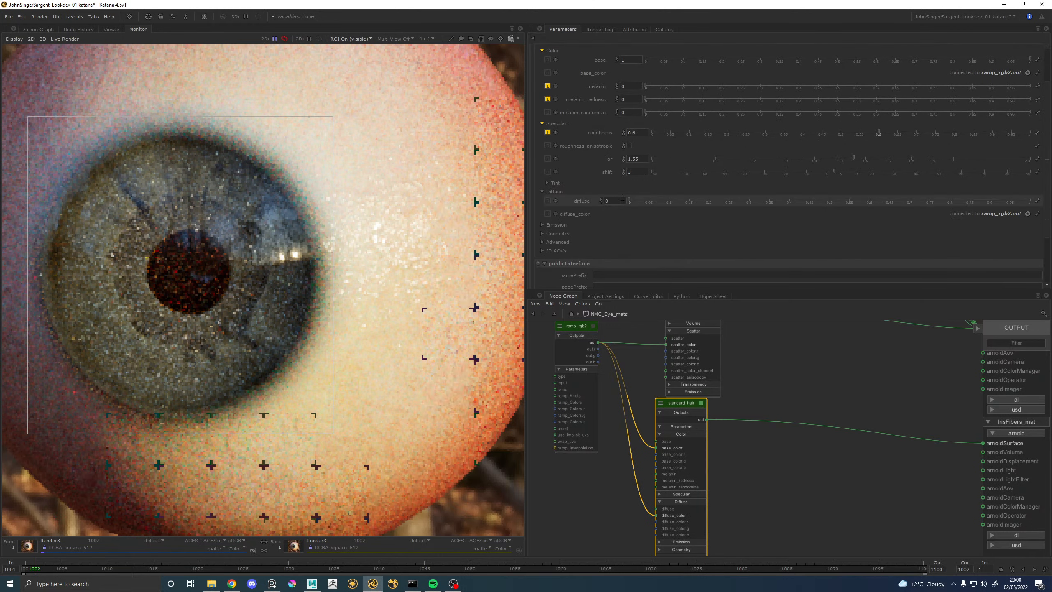
pyautogui.moveTo(613, 200); pyautogui.dragTo(590, 202)
pyautogui.write('.2')
pyautogui.press('Return')
pyautogui.click(555, 314)
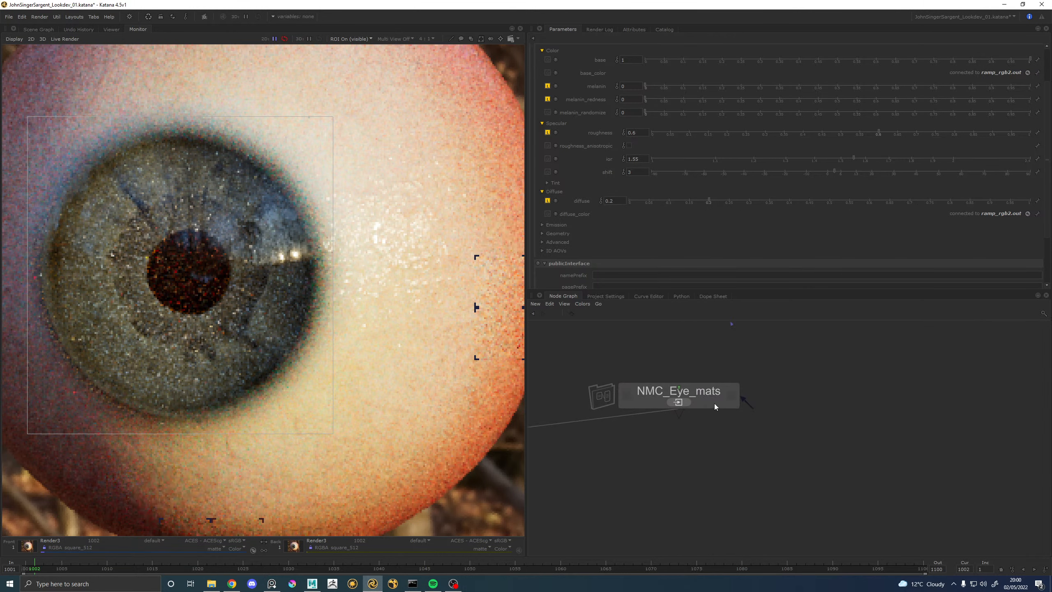
# Open the MA_charJohnSingerSargent group stack for editing and duplicate its MA_IrisStroma_mat assignment.
pyautogui.scroll(-3, 704, 395)
pyautogui.moveTo(575, 437); pyautogui.dragTo(690, 380, button='middle')
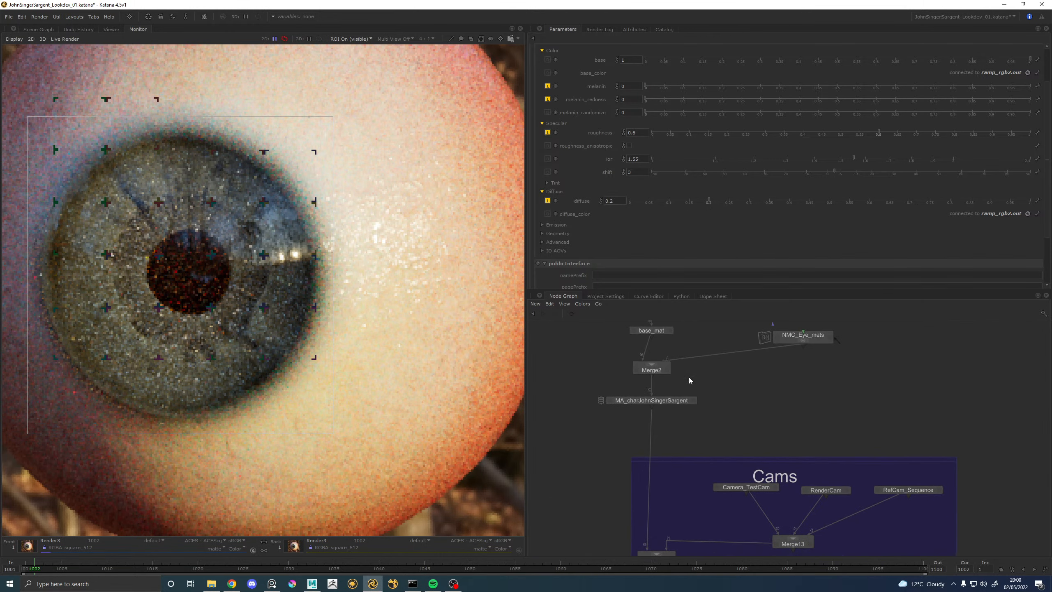
pyautogui.click(694, 401)
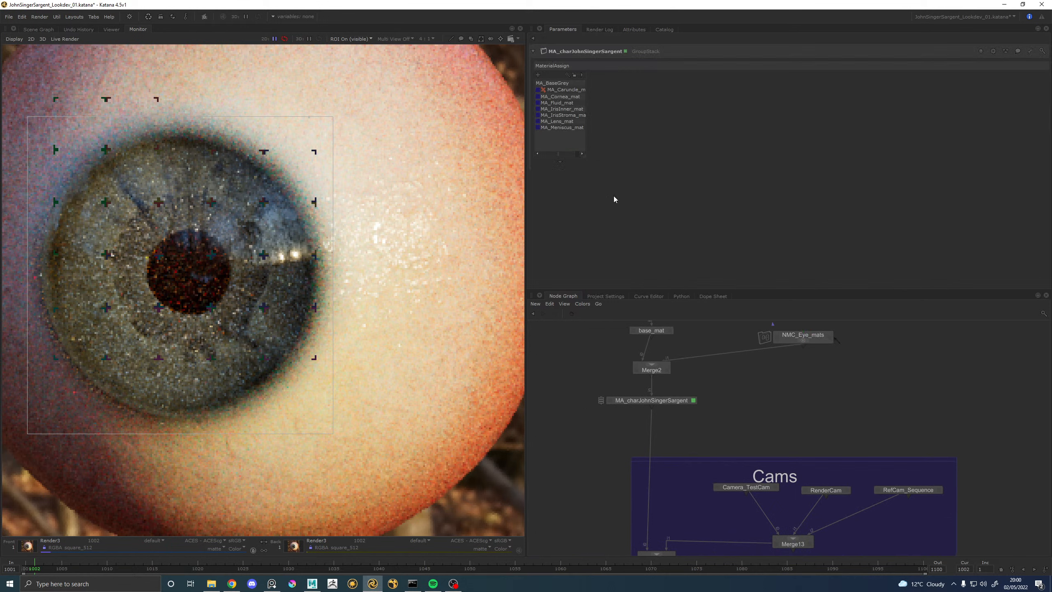
pyautogui.click(564, 115)
pyautogui.rightClick(565, 116)
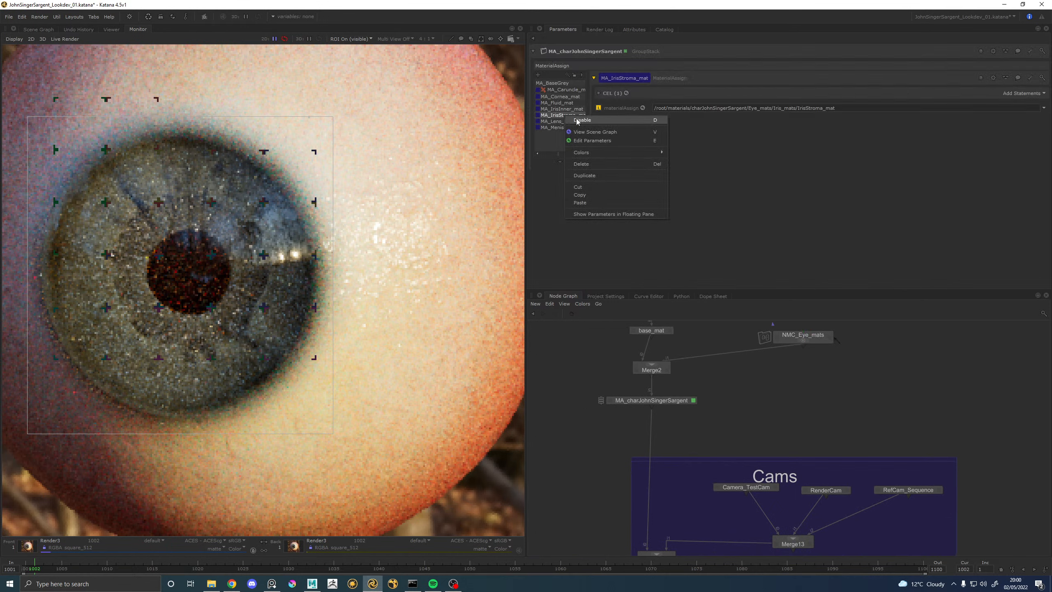
pyautogui.click(588, 176)
# Assign the IrisFibers_mat material in the duplicated assignment and rename that assignment MA_IrisFibers_mat.
pyautogui.click(27, 30)
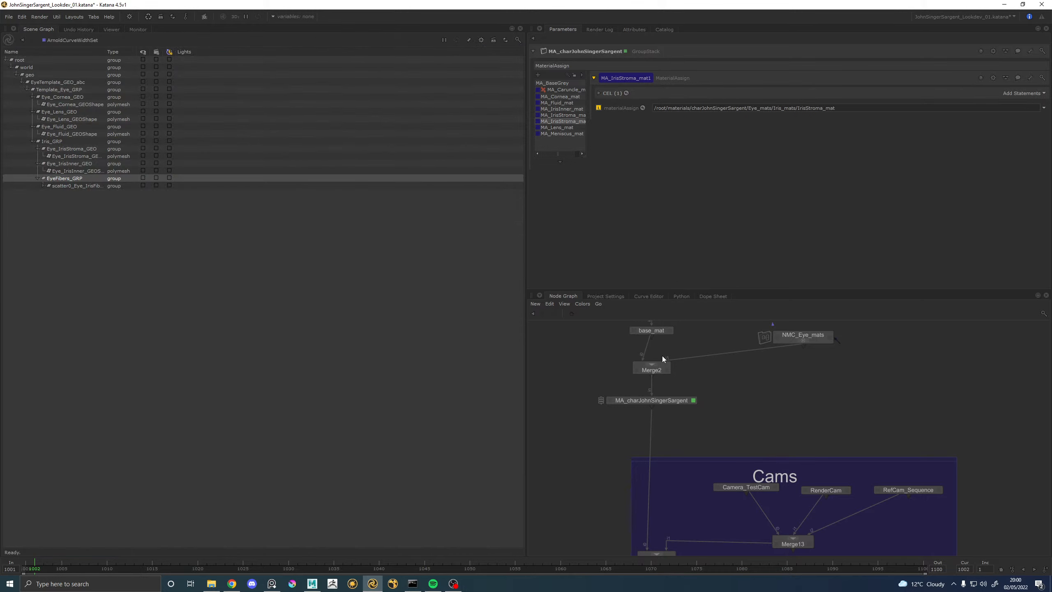
pyautogui.click(672, 401)
pyautogui.press('v')
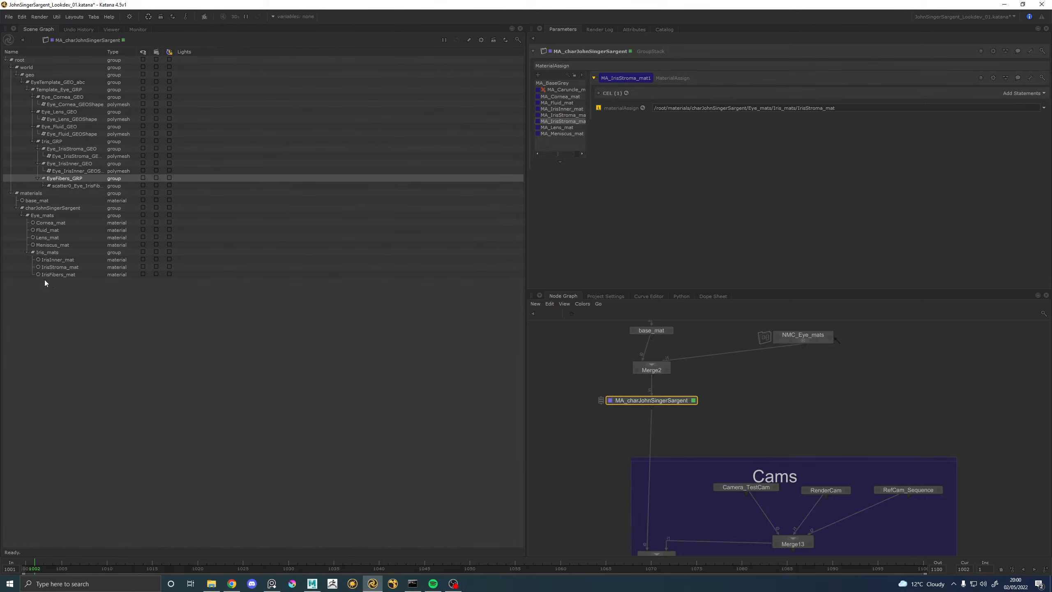
pyautogui.moveTo(53, 275); pyautogui.dragTo(623, 107)
pyautogui.doubleClick(626, 78)
pyautogui.click(656, 79)
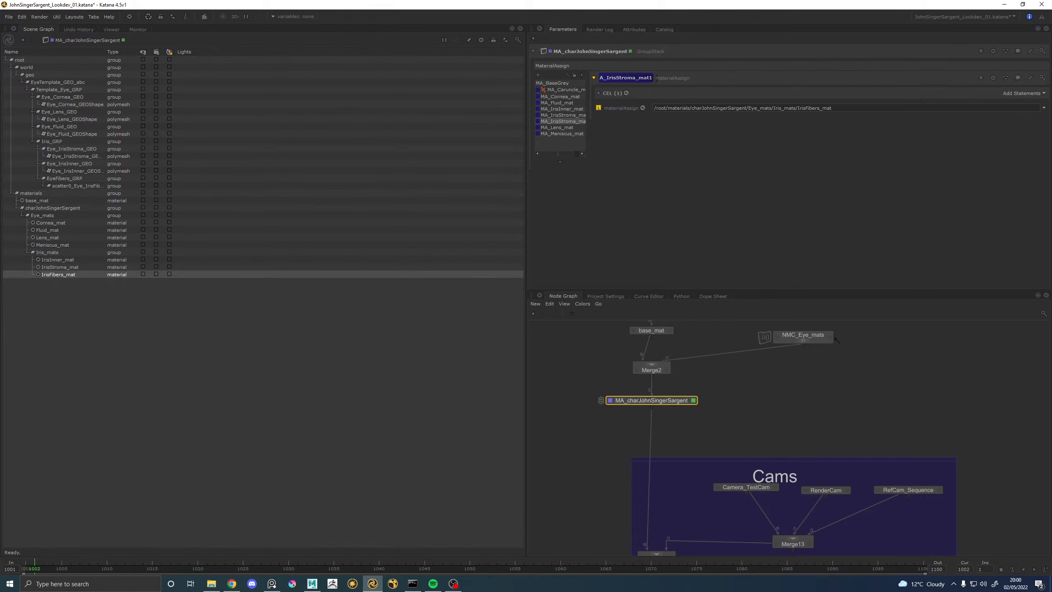
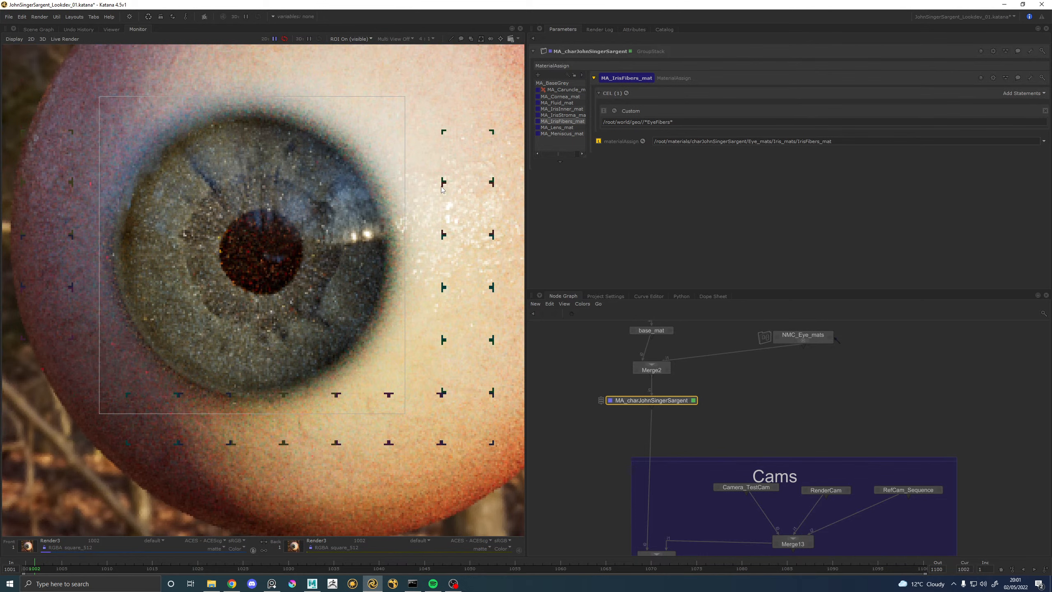
# Repeat the region render of the eye to check the iris with the fibre material assigned.
pyautogui.press('\\')
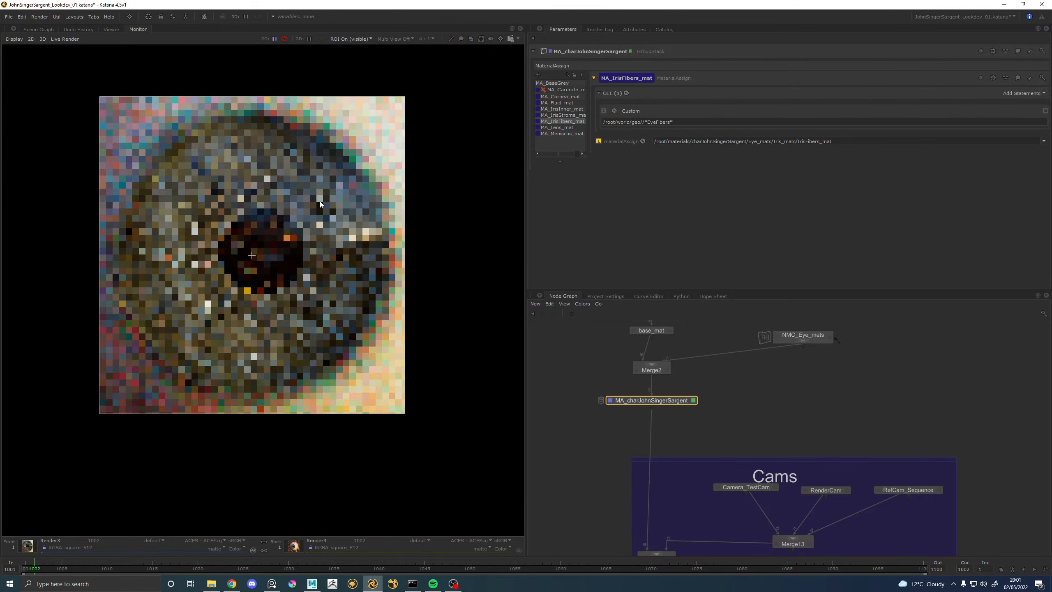
pyautogui.scroll(-1, 319, 201)
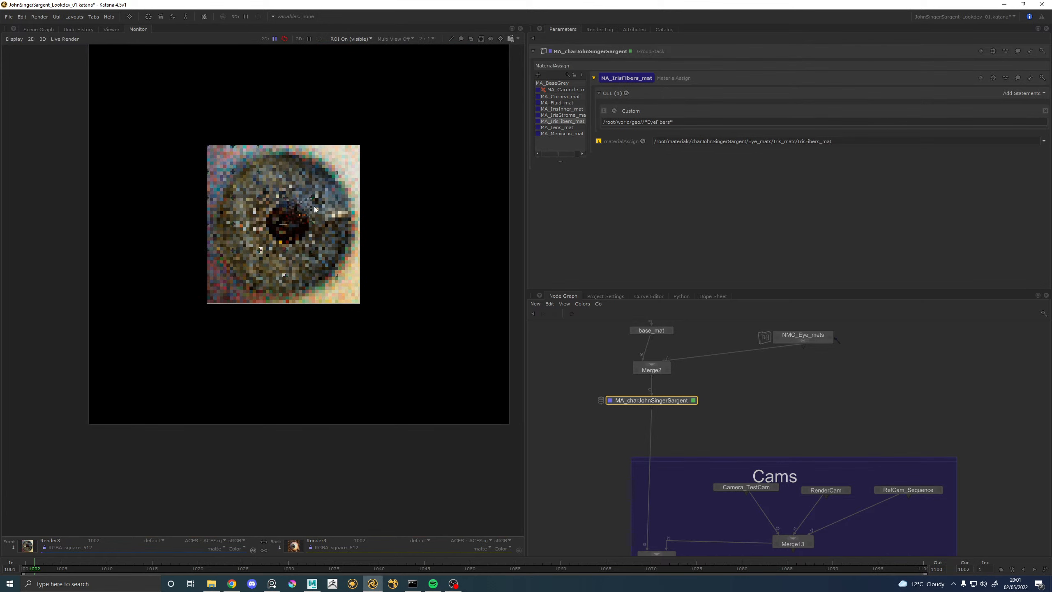
pyautogui.scroll(1, 286, 195)
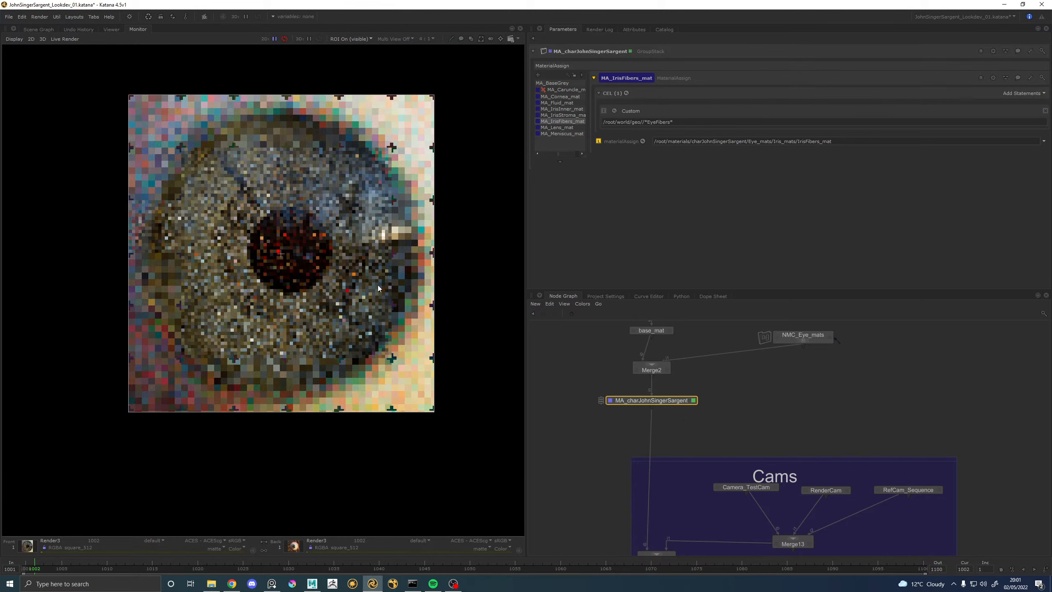
# Insert Prune3 between Importomatic1 and ArnoldCurveWidthSet, enable it, and open it for viewing and editing.
pyautogui.press('a')
pyautogui.scroll(8, 750, 365)
pyautogui.click(751, 387)
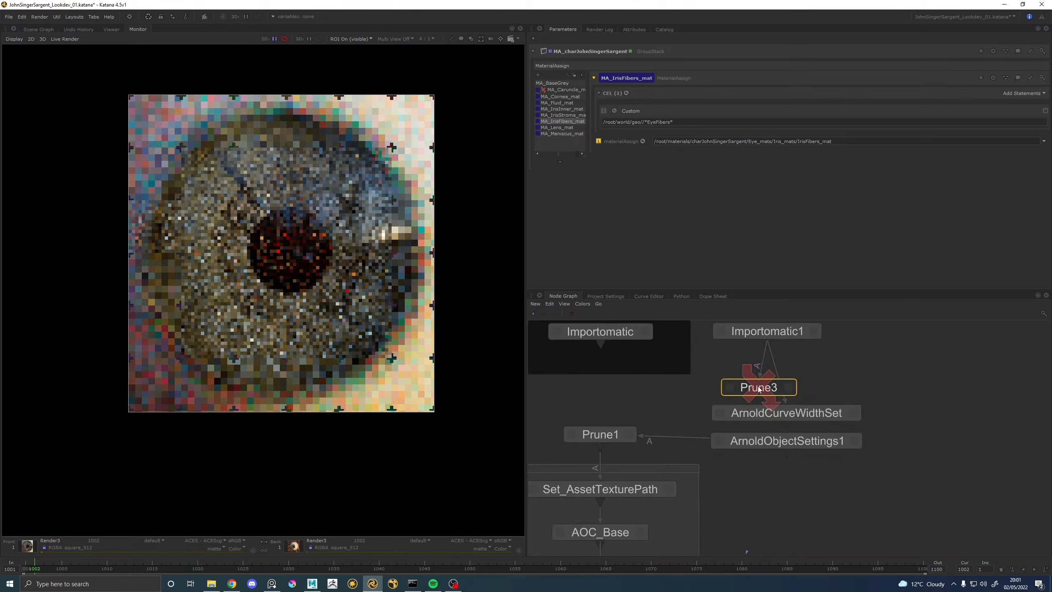
pyautogui.press('v')
pyautogui.press('e')
pyautogui.moveTo(750, 389); pyautogui.dragTo(772, 368)
pyautogui.click(773, 350)
pyautogui.click(734, 378)
pyautogui.press('d')
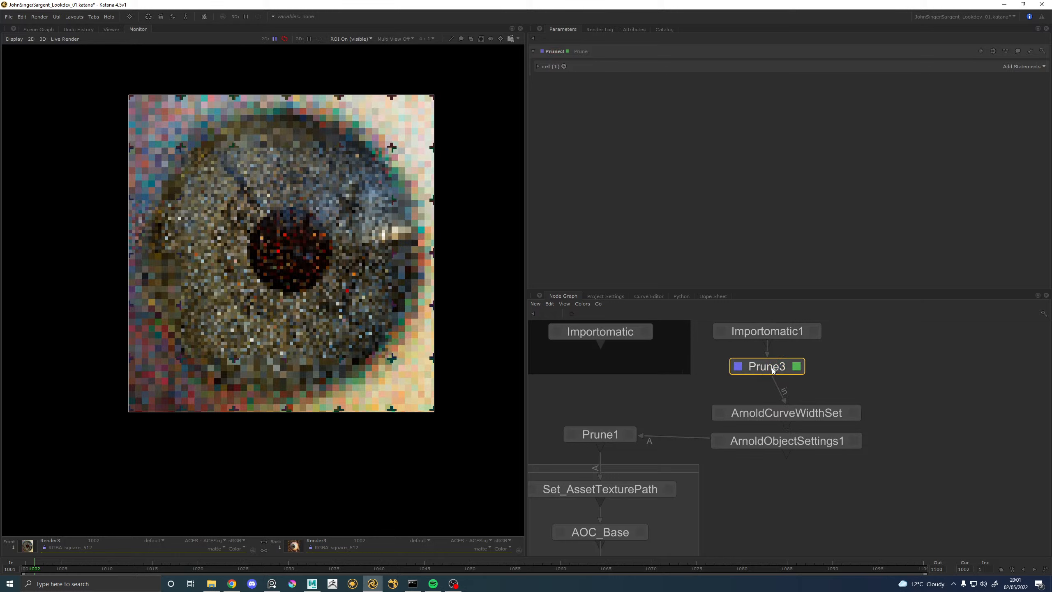
# Turn off the render region of interest and restart the eye render.
pyautogui.scroll(-4, 808, 438)
pyautogui.moveTo(829, 481); pyautogui.dragTo(780, 371, button='middle')
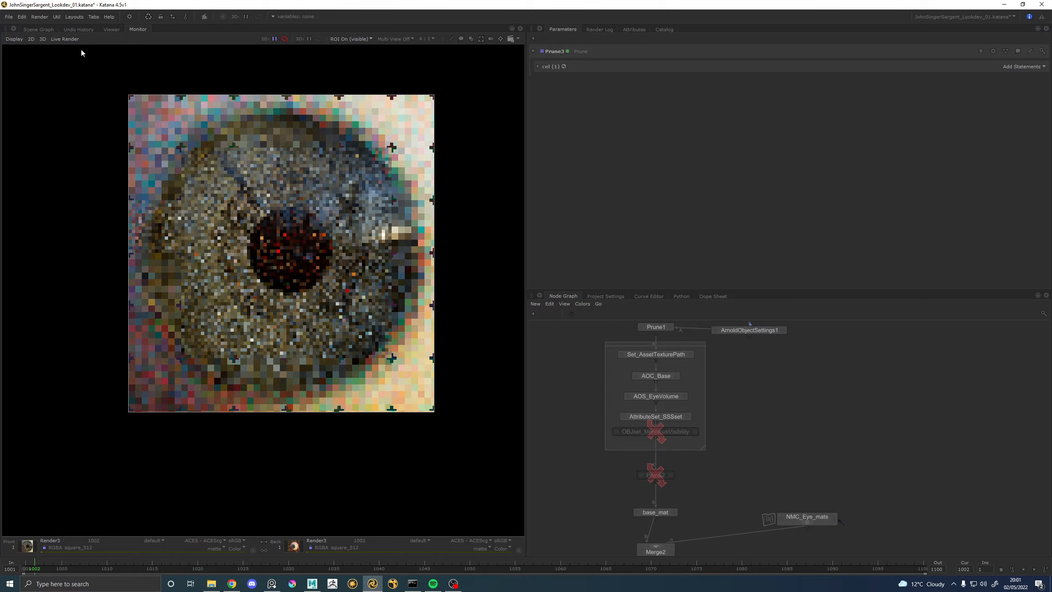
pyautogui.press('r')
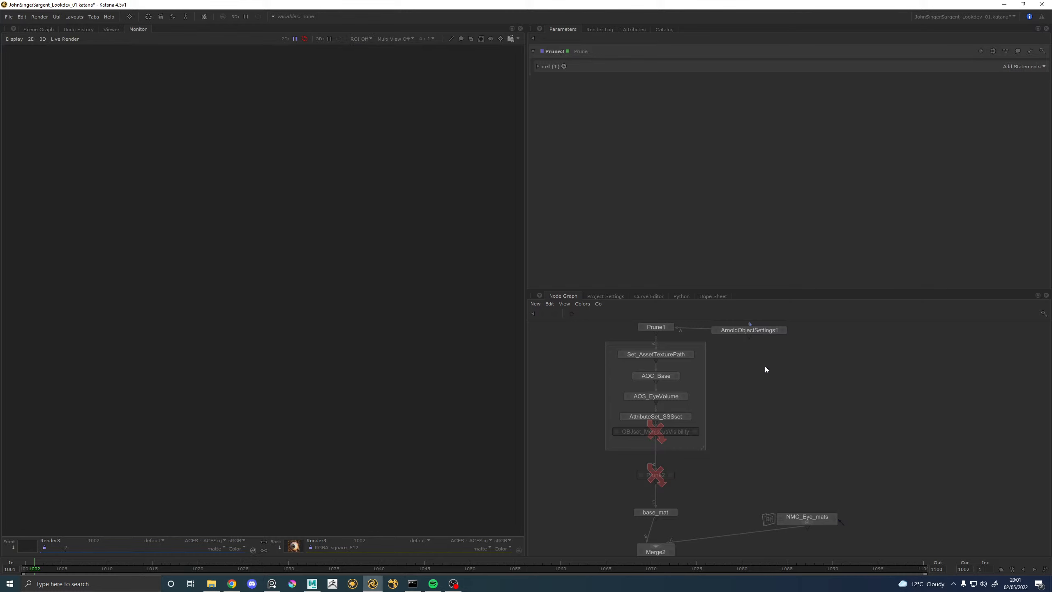
# Add Eye_IrisInner_GEO from the scene graph to the paths removed by Prune3.
pyautogui.moveTo(765, 366); pyautogui.dragTo(753, 485, button='middle')
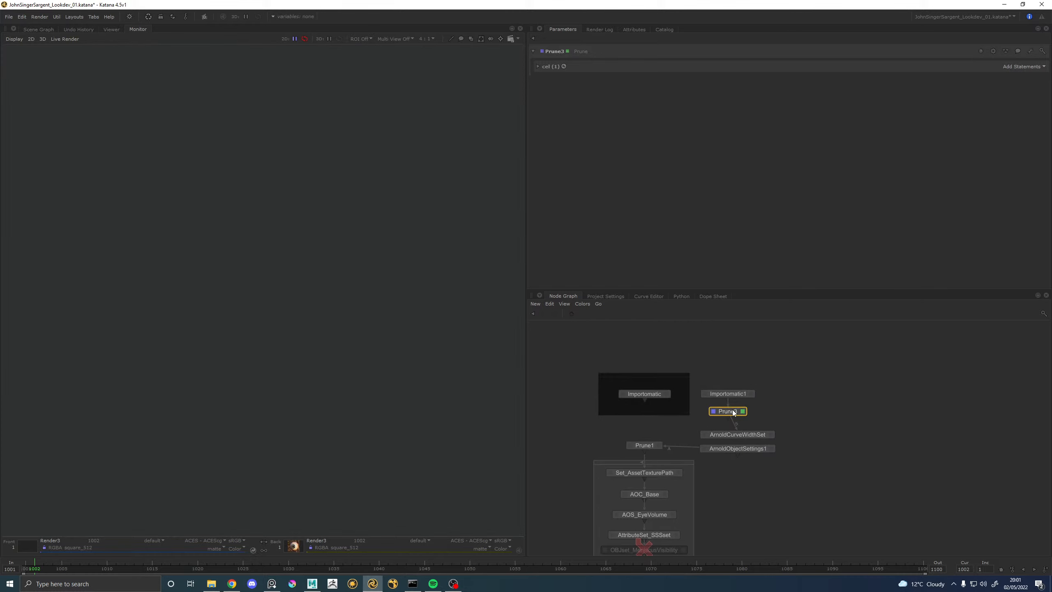
pyautogui.click(538, 66)
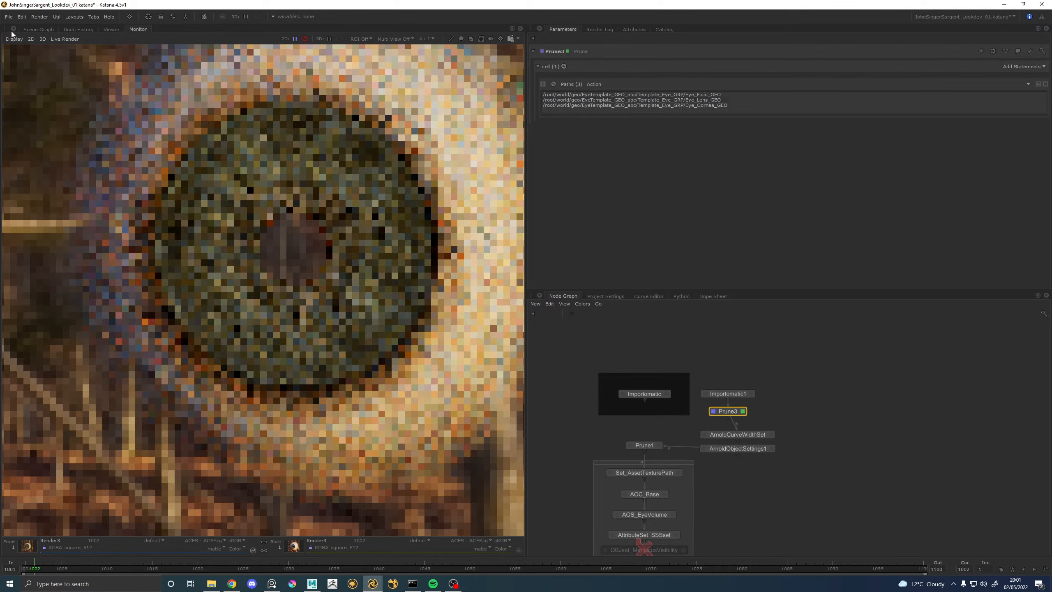
pyautogui.click(38, 29)
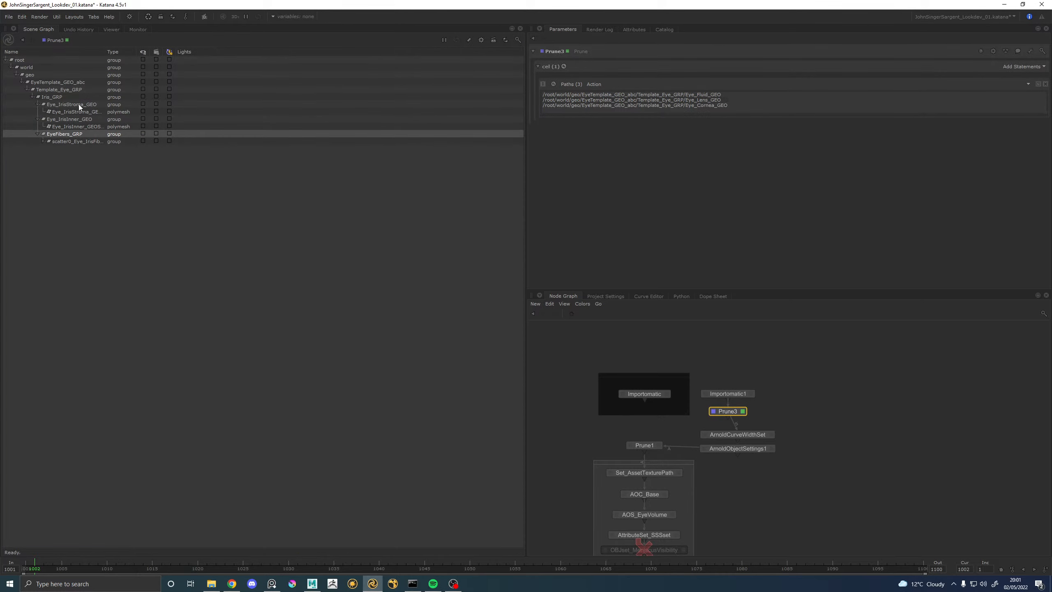
pyautogui.moveTo(74, 120); pyautogui.dragTo(747, 114)
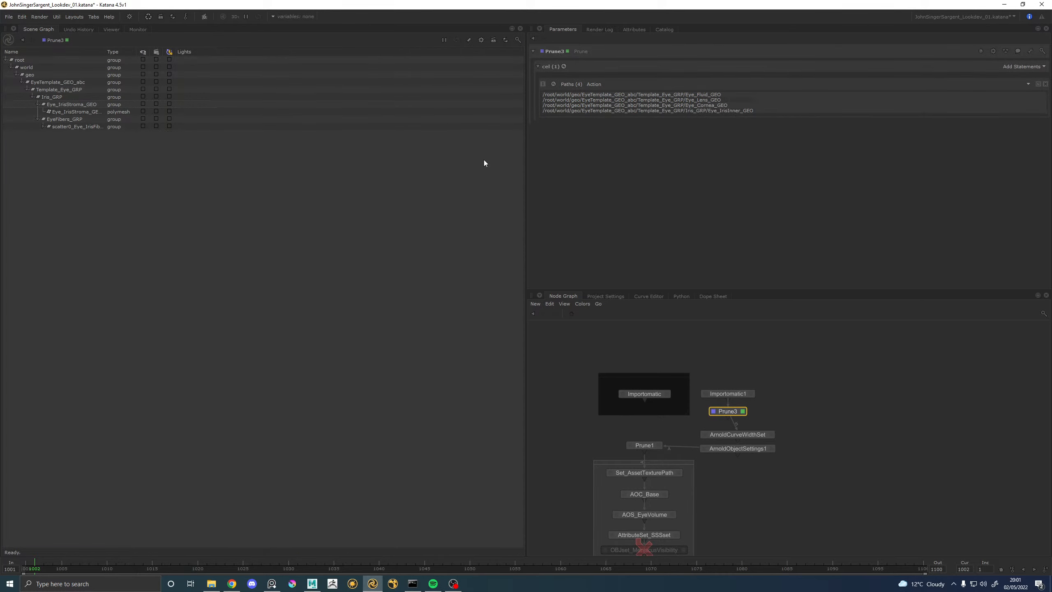
# Examine the isolated iris stroma and fibres in the render, looking closely at the detail around the pupil.
pyautogui.click(138, 29)
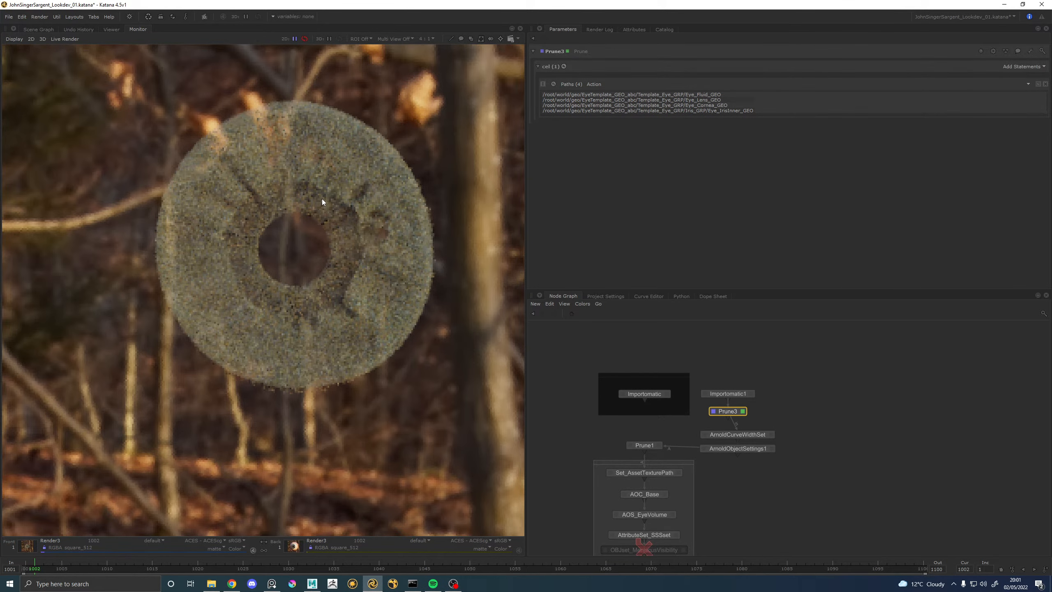
pyautogui.scroll(1, 317, 196)
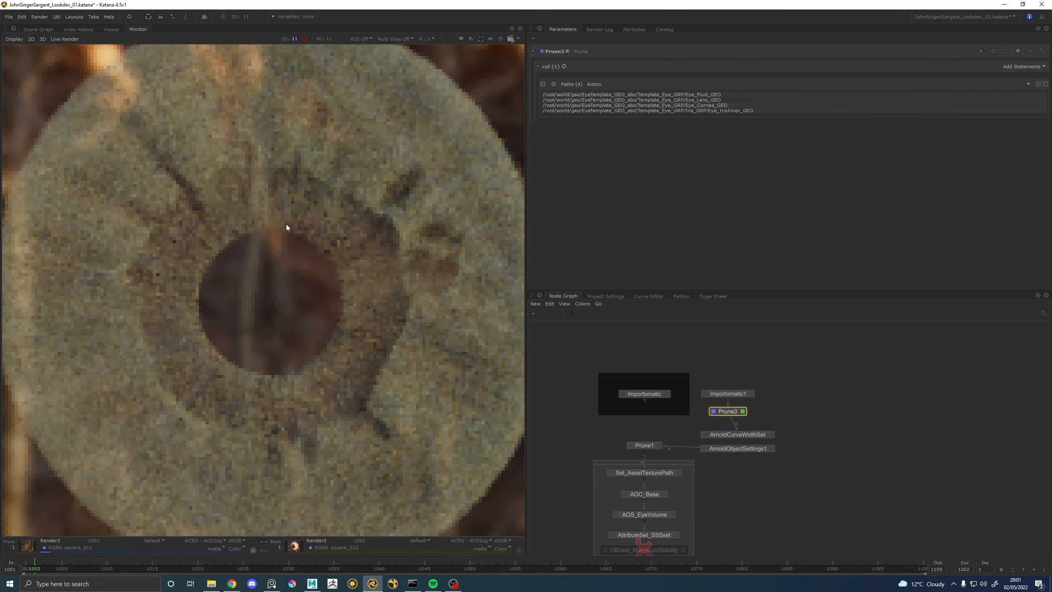
pyautogui.scroll(-1, 271, 220)
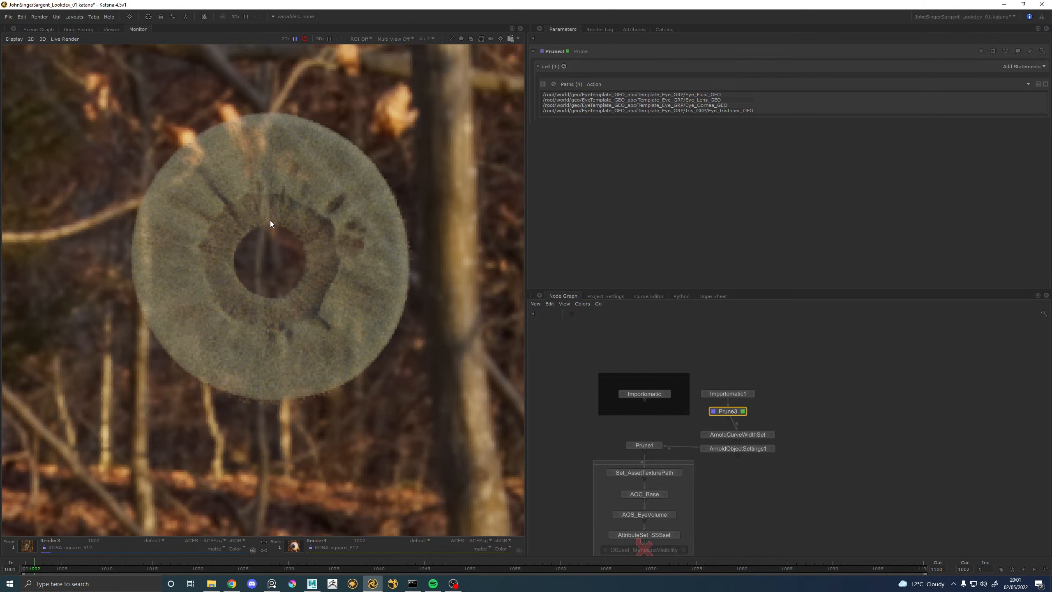
pyautogui.scroll(1, 261, 232)
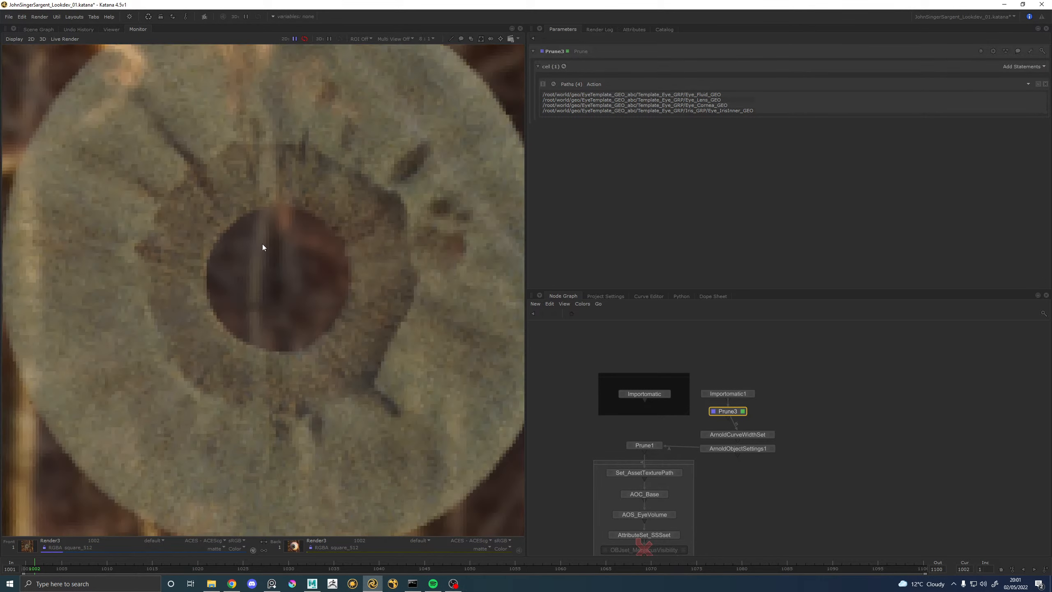
pyautogui.scroll(-1, 262, 243)
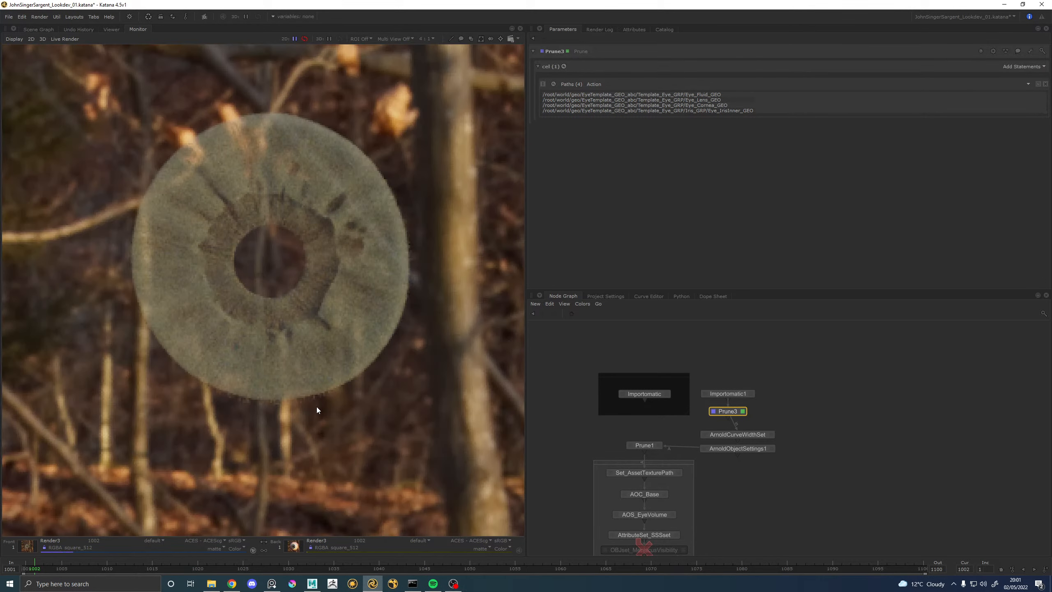
pyautogui.scroll(1, 269, 237)
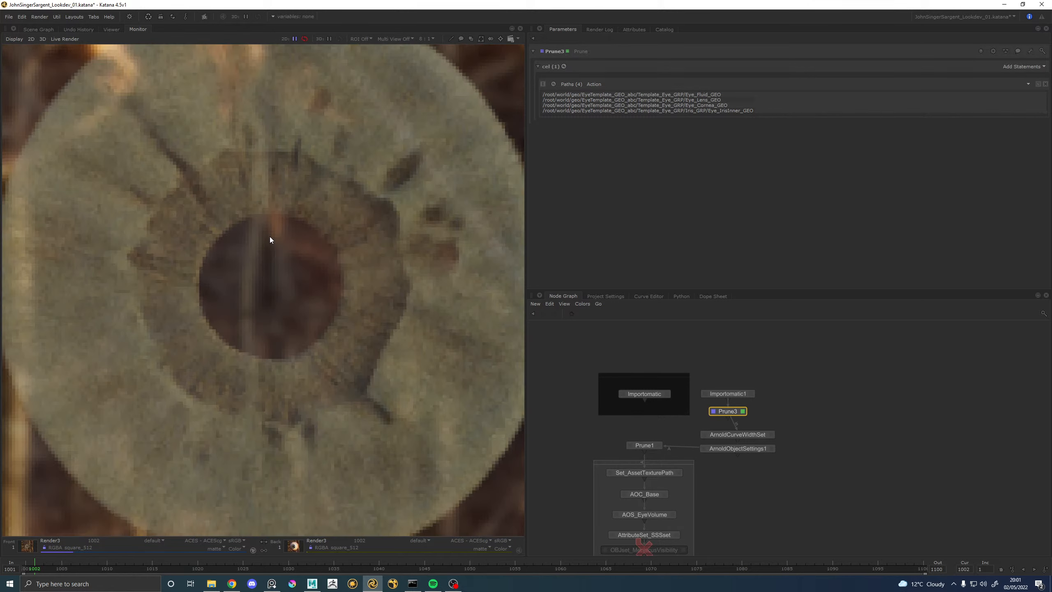
pyautogui.scroll(-1, 271, 237)
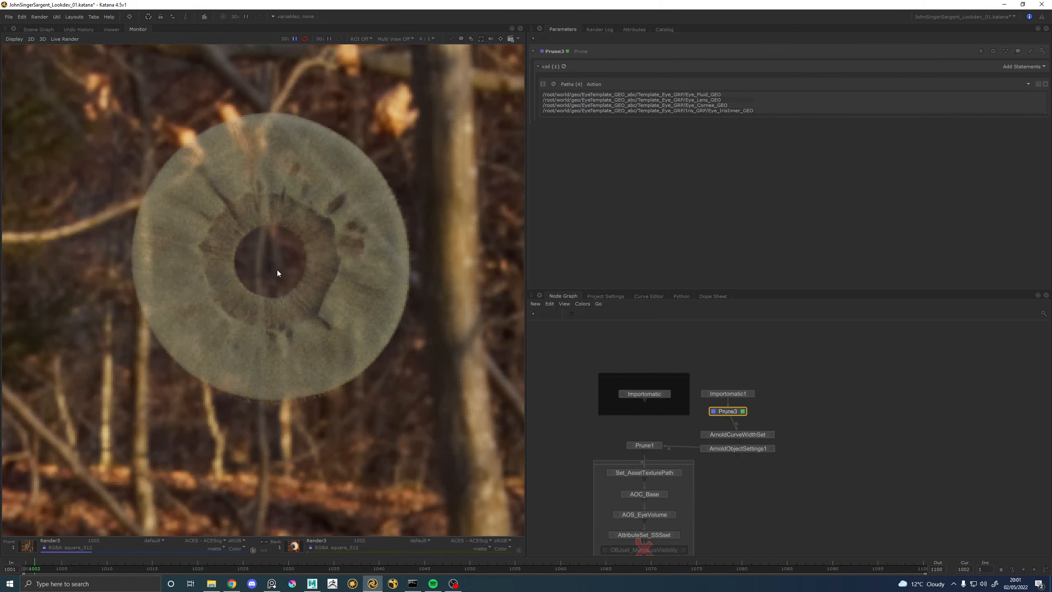
pyautogui.hotkey('alt', 'Tab')
pyautogui.moveTo(380, 252); pyautogui.dragTo(0, 265, button='right')
pyautogui.scroll(2, 321, 237)
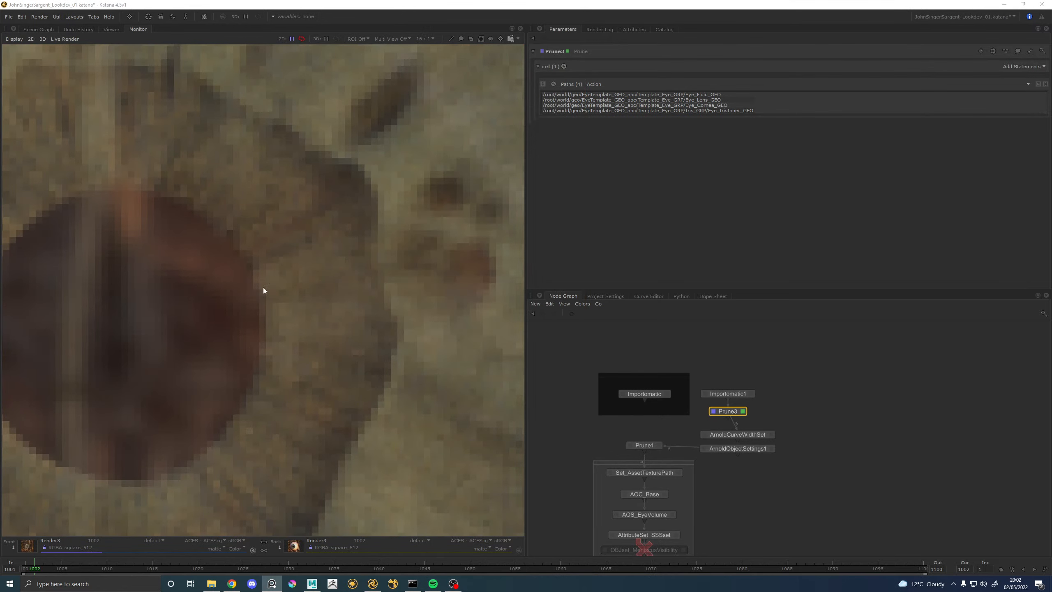
pyautogui.scroll(-3, 306, 273)
# Switch to the 3D viewer and set Render3 as the viewed and edited node.
pyautogui.click(108, 30)
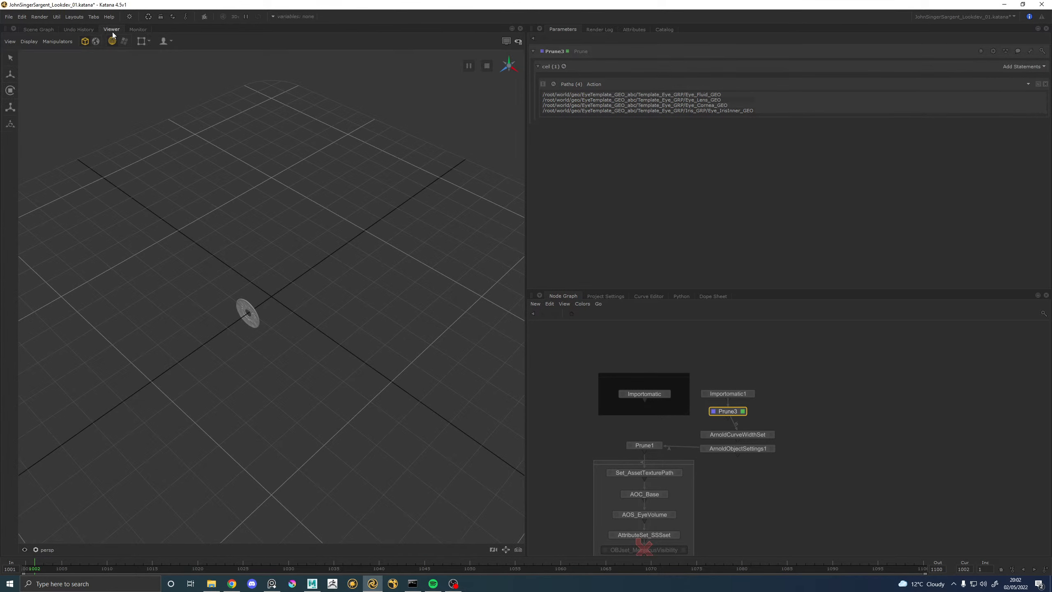
pyautogui.keyDown('alt'); pyautogui.moveTo(265, 294); pyautogui.dragTo(289, 266); pyautogui.keyUp('alt')
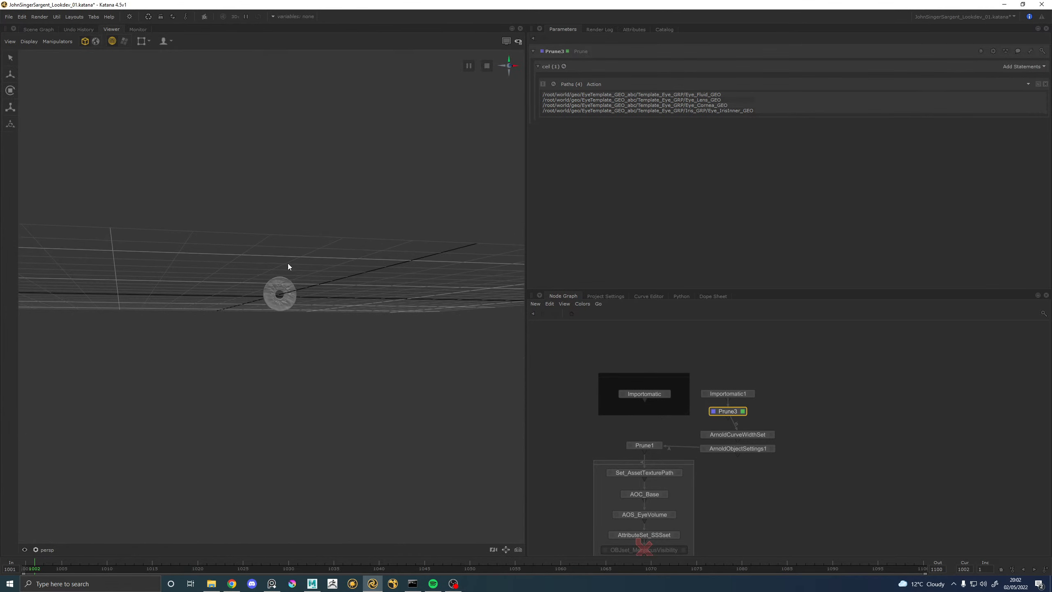
pyautogui.click(49, 550)
pyautogui.click(237, 509)
pyautogui.scroll(-5, 763, 490)
pyautogui.moveTo(763, 490); pyautogui.dragTo(732, 360, button='middle')
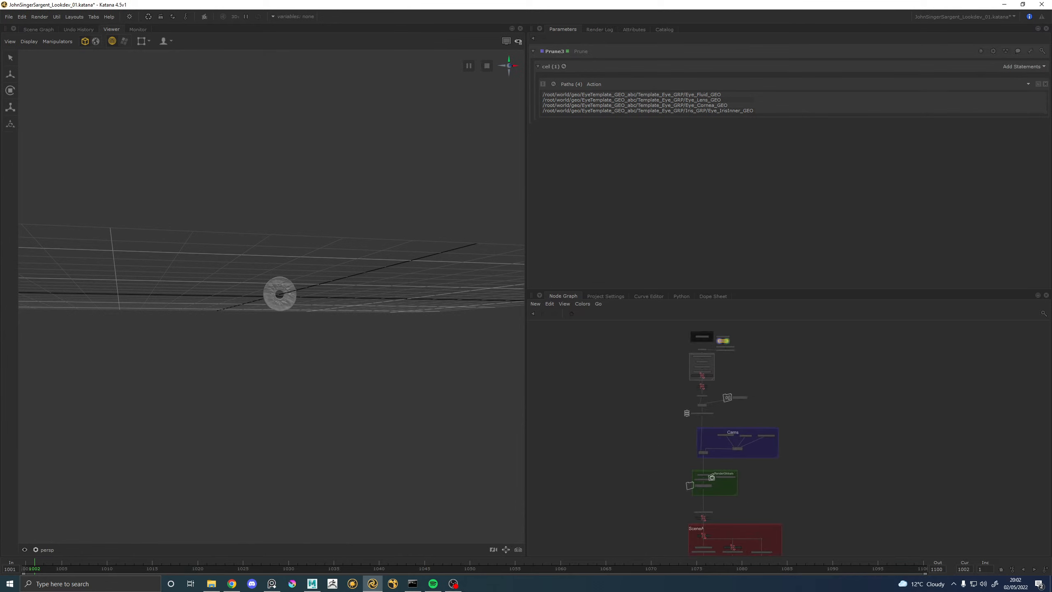
pyautogui.scroll(5, 745, 522)
pyautogui.click(766, 538)
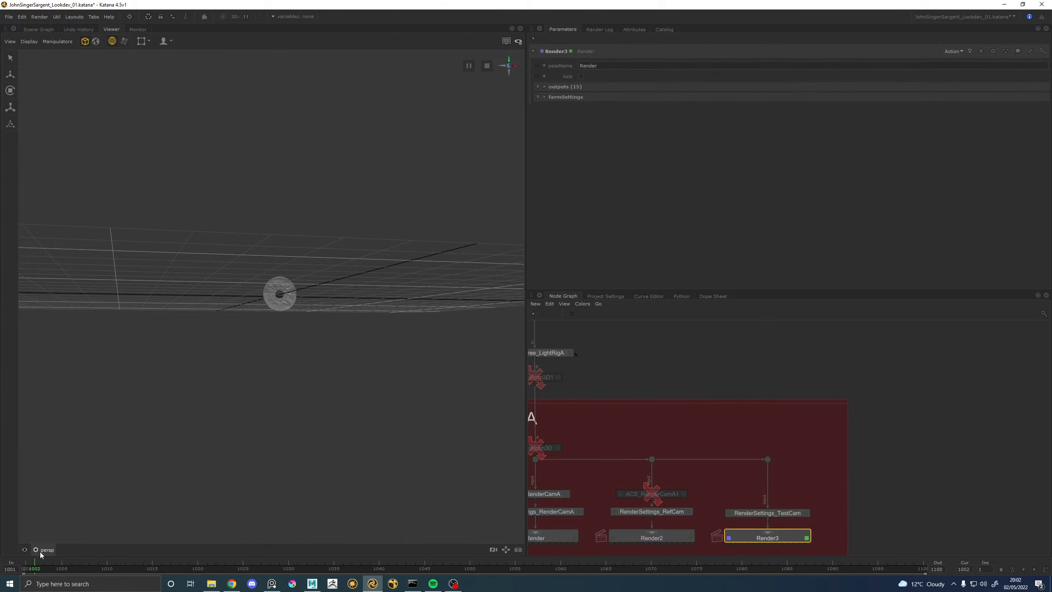
# Look through TestCam in the 3D viewer and move in until the iris fills the frame.
pyautogui.scroll(-2, 40, 552)
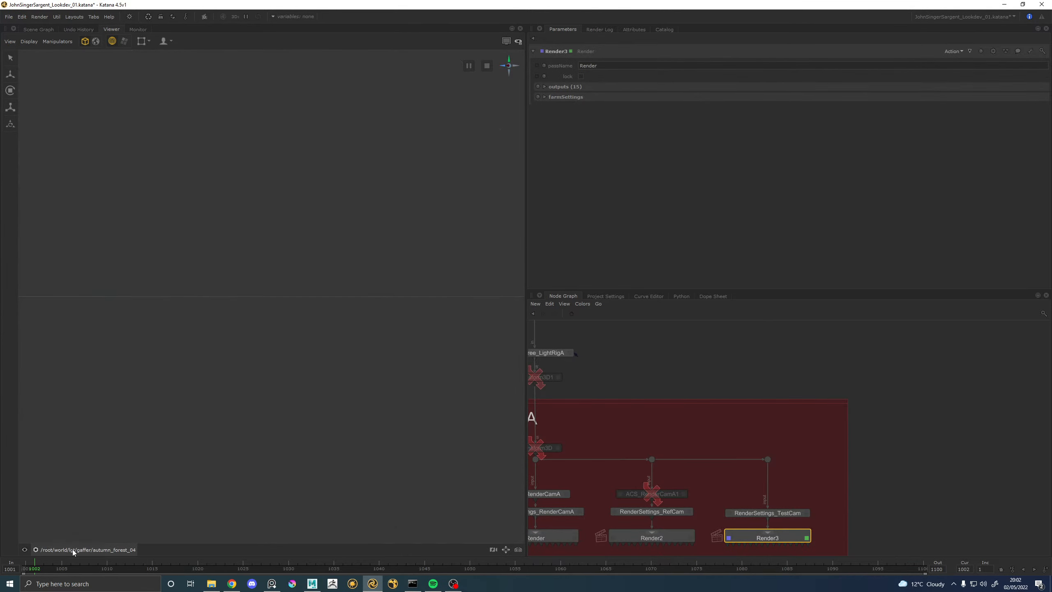
pyautogui.click(72, 550)
pyautogui.click(82, 541)
pyautogui.keyDown('alt'); pyautogui.moveTo(241, 341); pyautogui.dragTo(258, 349); pyautogui.keyUp('alt')
pyautogui.keyDown('alt'); pyautogui.moveTo(259, 349); pyautogui.dragTo(333, 361, button='right'); pyautogui.keyUp('alt')
pyautogui.keyDown('alt'); pyautogui.moveTo(332, 361); pyautogui.dragTo(329, 359); pyautogui.keyUp('alt')
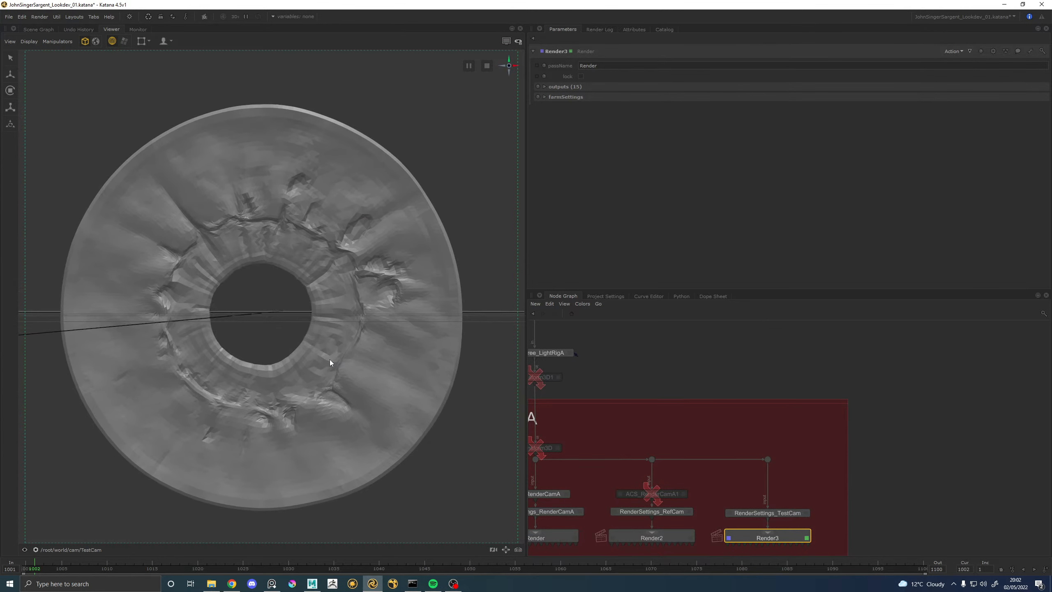
# Compare the iris stroma and fibres around the pupil in the live render with the eye reference photos.
pyautogui.click(138, 29)
pyautogui.press('\\')
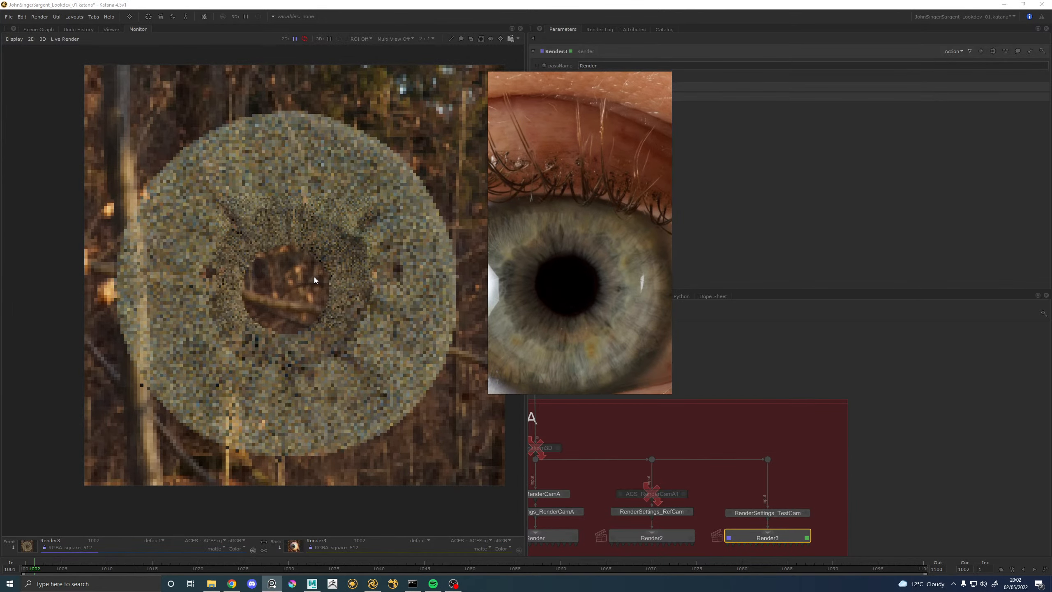
pyautogui.scroll(1, 327, 251)
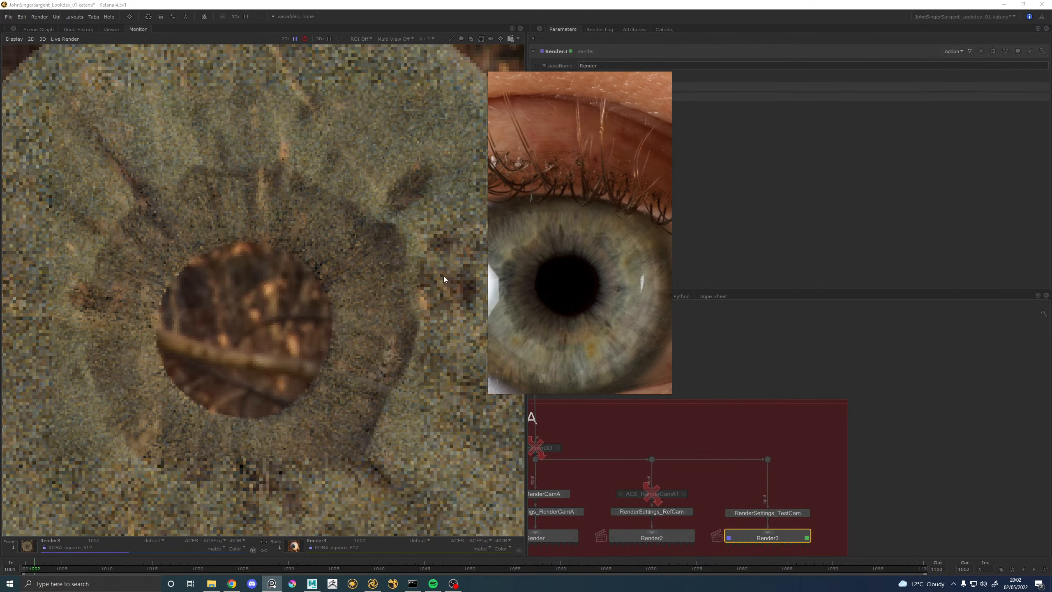
pyautogui.scroll(1, 588, 255)
pyautogui.scroll(1, 587, 261)
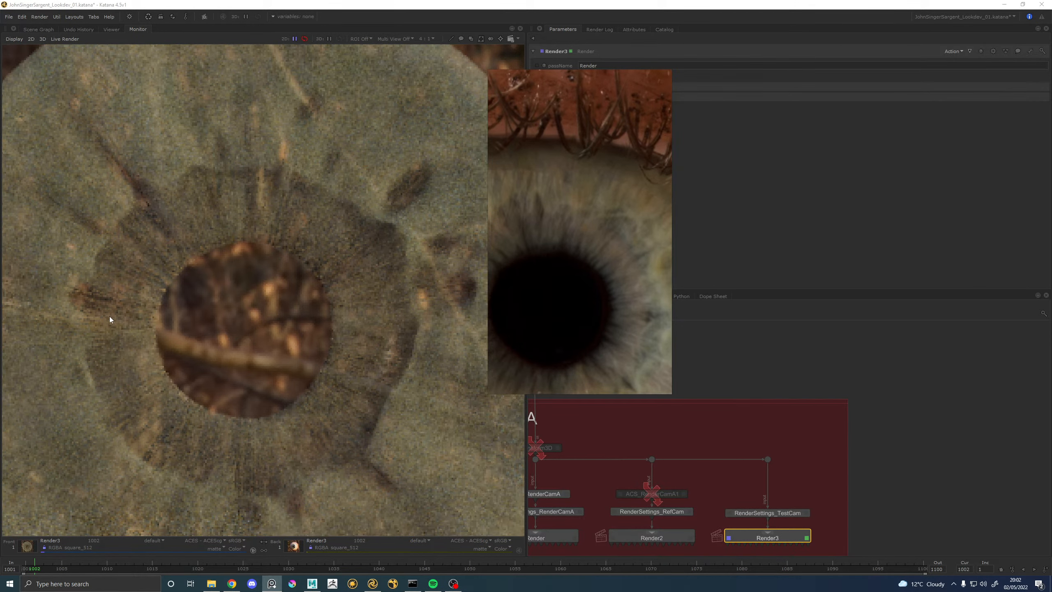
pyautogui.scroll(-1, 111, 308)
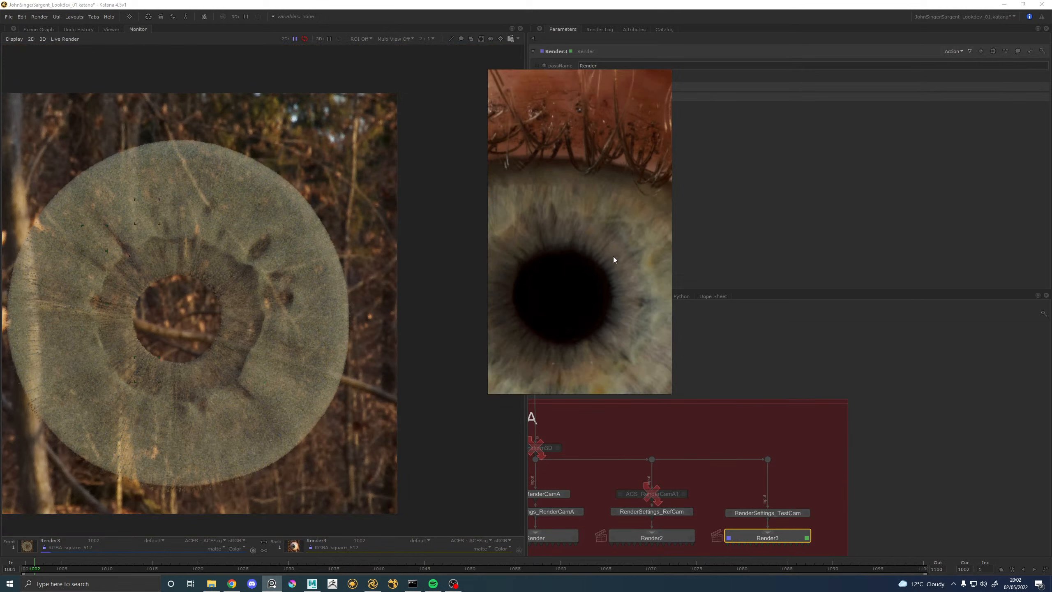
pyautogui.scroll(2, 226, 289)
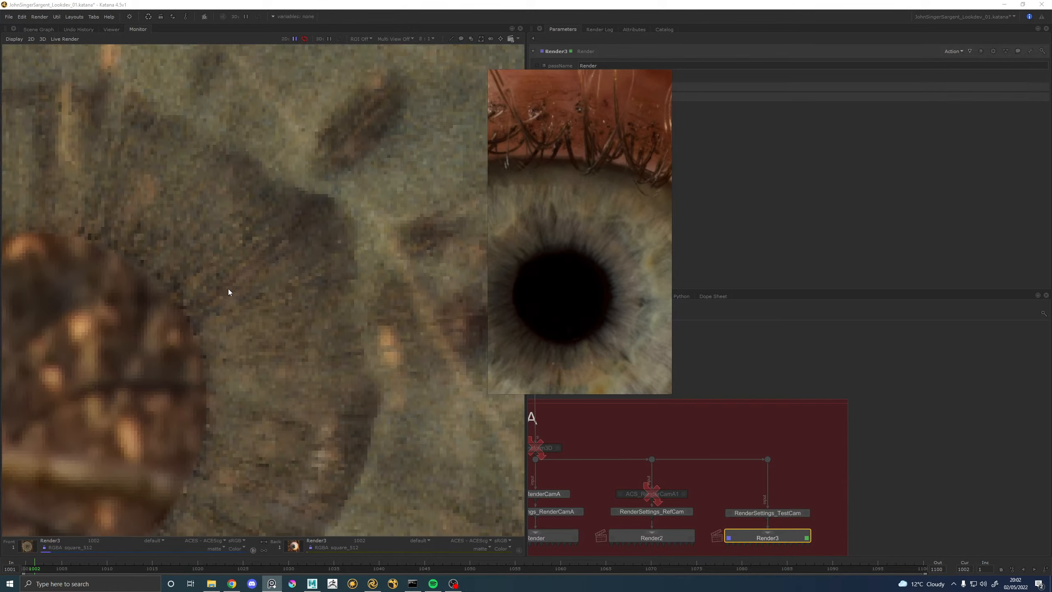
pyautogui.scroll(-1, 228, 289)
pyautogui.moveTo(197, 269); pyautogui.dragTo(332, 261, button='middle')
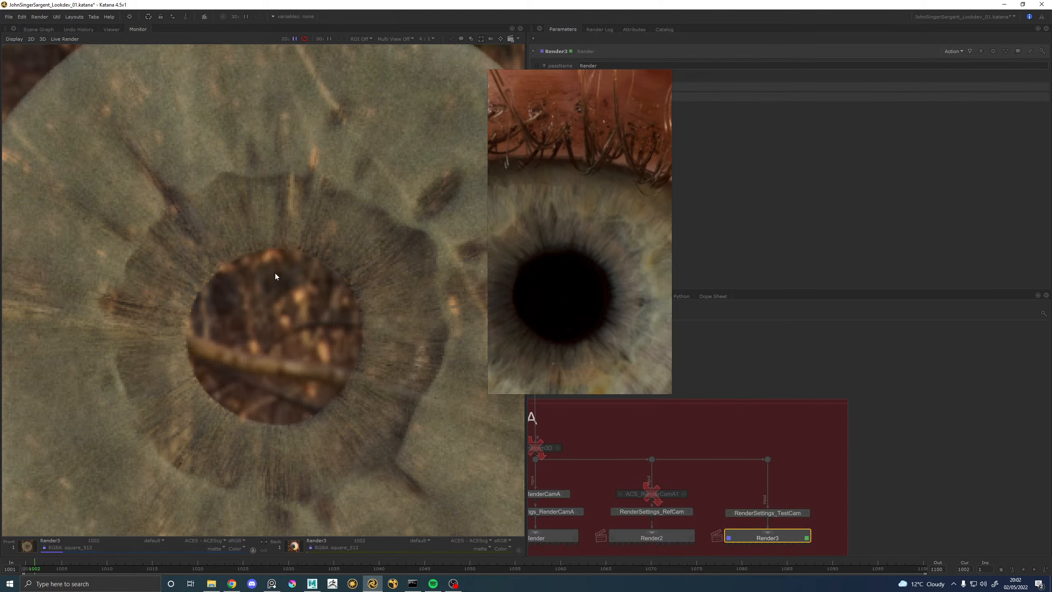
pyautogui.scroll(-2, 275, 276)
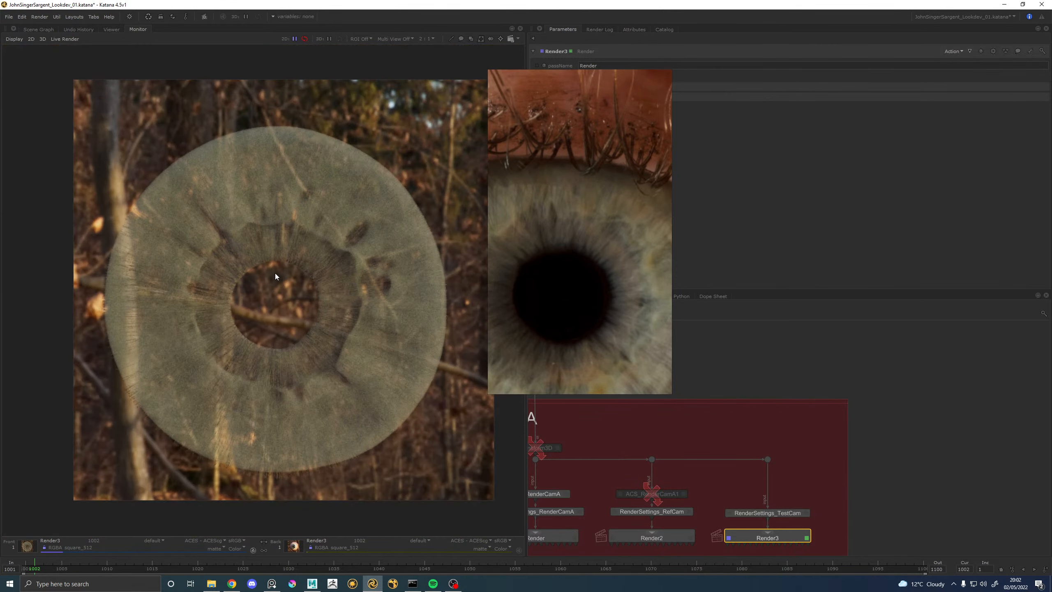
pyautogui.scroll(1, 346, 264)
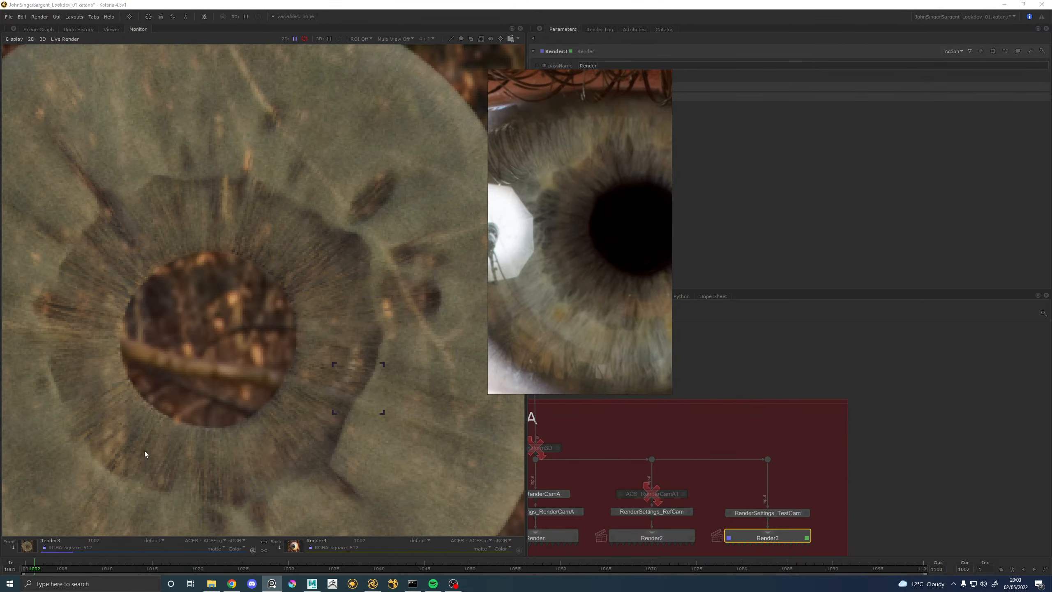
pyautogui.scroll(1, 159, 214)
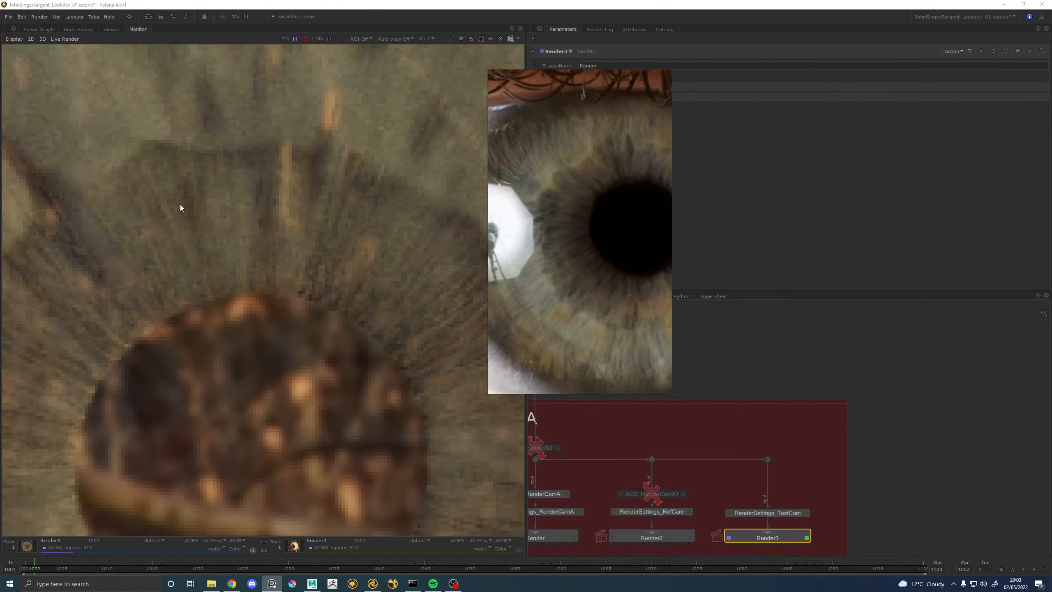
pyautogui.scroll(-1, 206, 251)
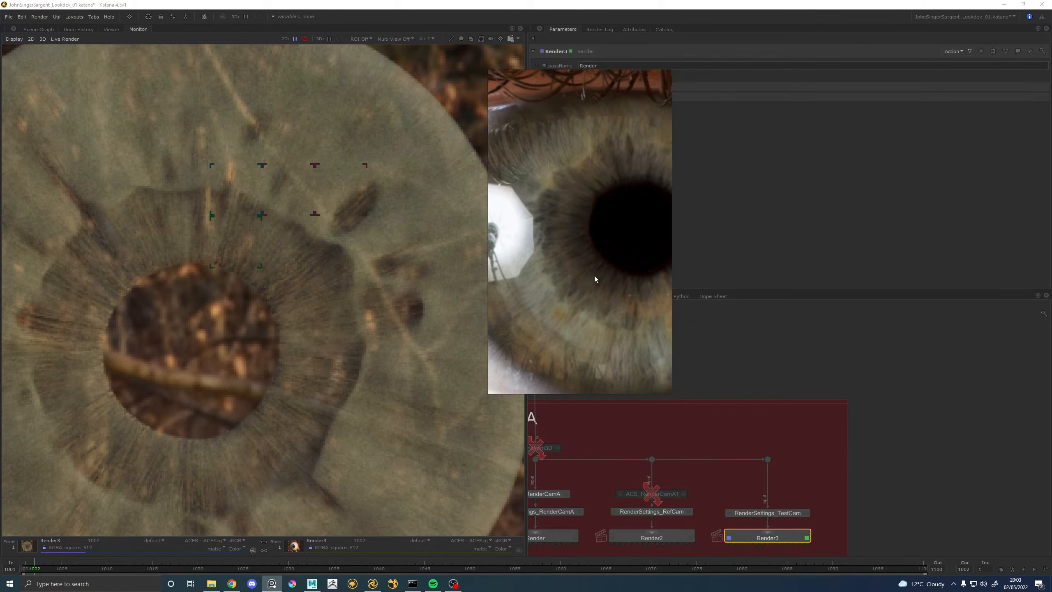
# Set the curve mode of the eye fibres in ArnoldObjectSettings1 to thick and inspect the fibres in the render.
pyautogui.scroll(-5, 717, 428)
pyautogui.moveTo(704, 352); pyautogui.dragTo(665, 518, button='middle')
pyautogui.scroll(6, 653, 410)
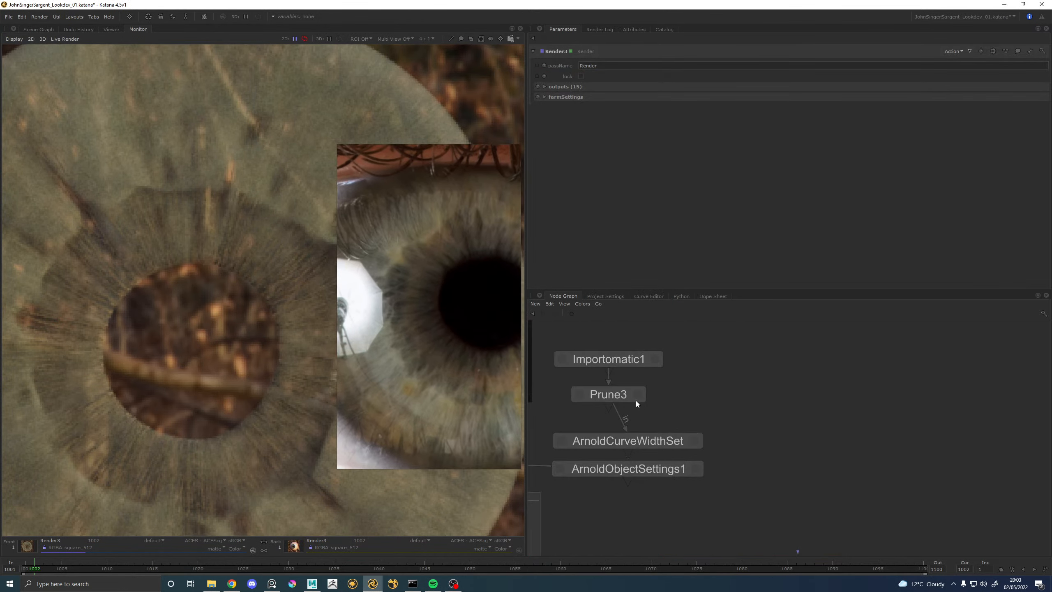
pyautogui.click(695, 468)
pyautogui.click(648, 203)
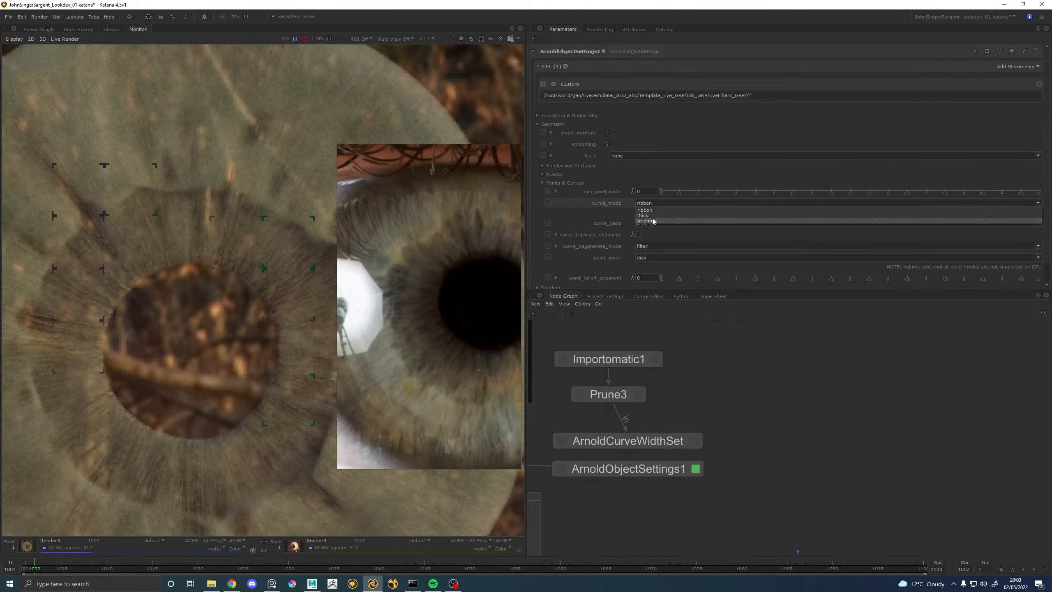
pyautogui.click(653, 221)
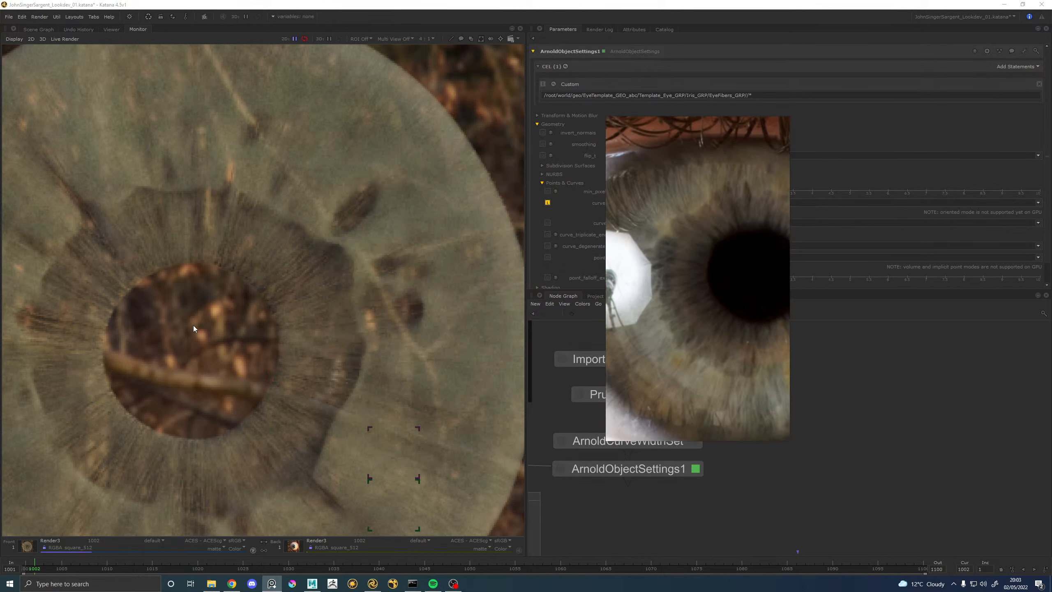
pyautogui.click(216, 339)
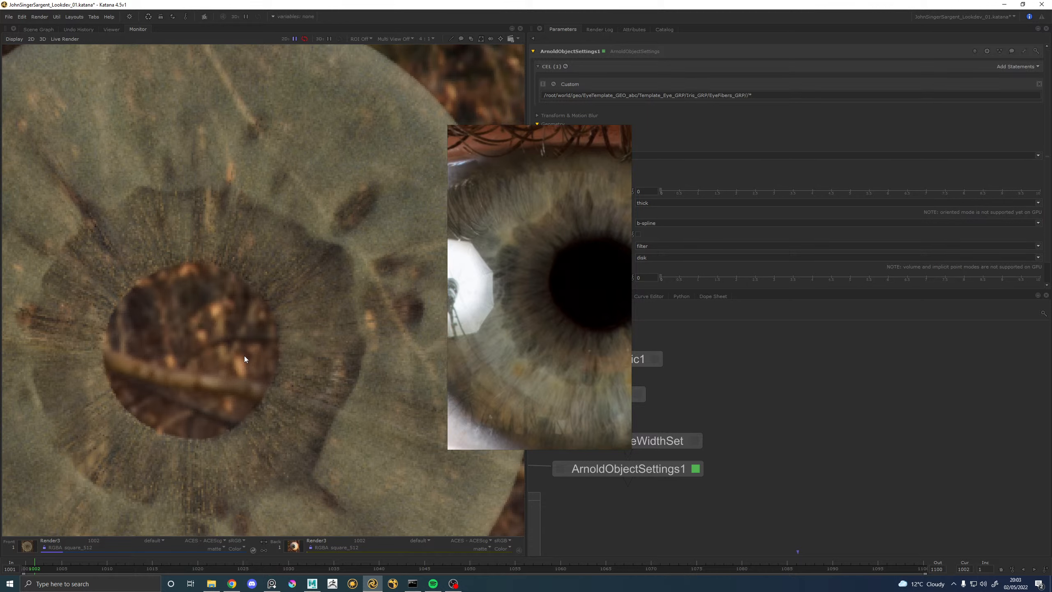
pyautogui.scroll(-2, 245, 355)
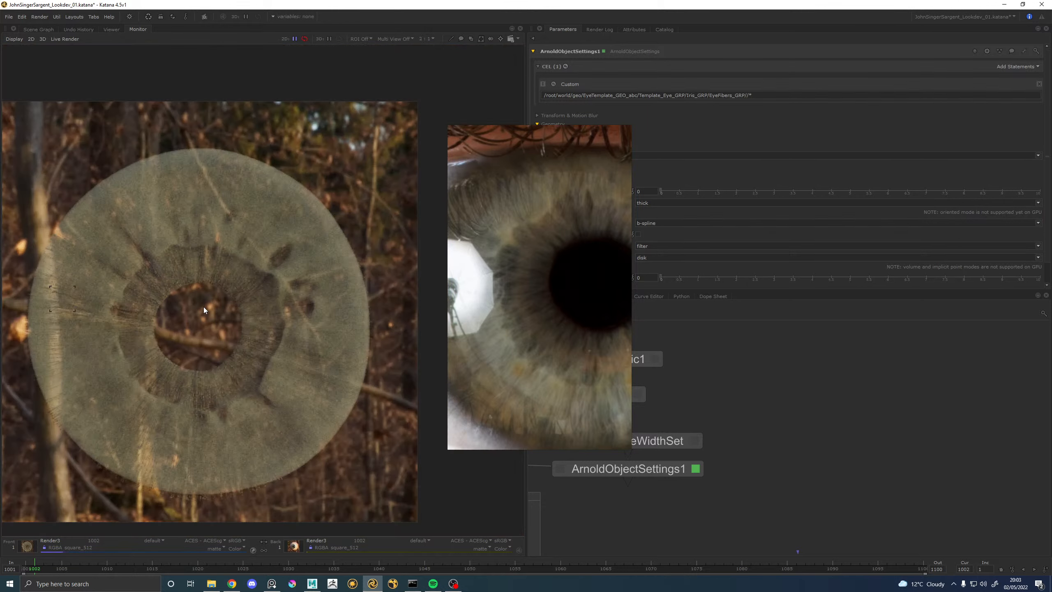
pyautogui.scroll(2, 209, 306)
pyautogui.scroll(1, 280, 300)
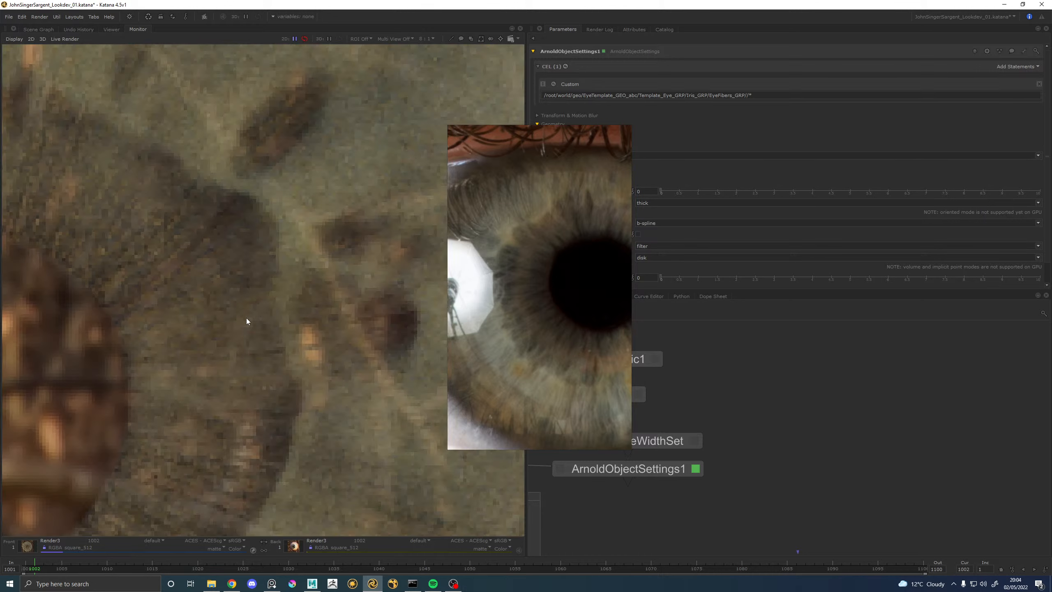
pyautogui.scroll(-2, 246, 317)
pyautogui.scroll(1, 247, 317)
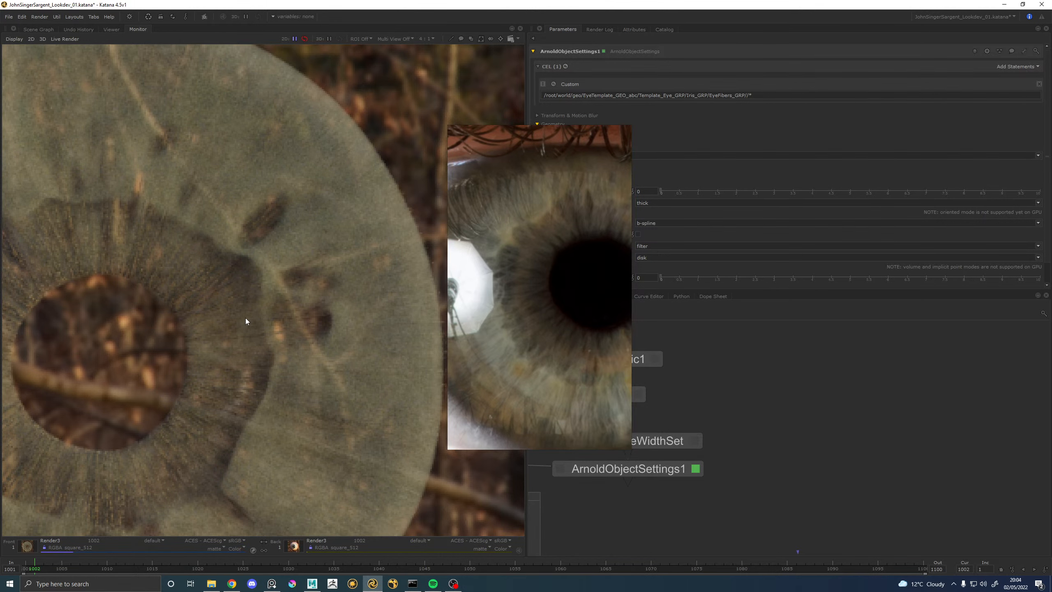
# Add Eye_IrisStroma_GEO from the scene graph to the paths removed by Prune3.
pyautogui.moveTo(519, 253); pyautogui.dragTo(231, 279)
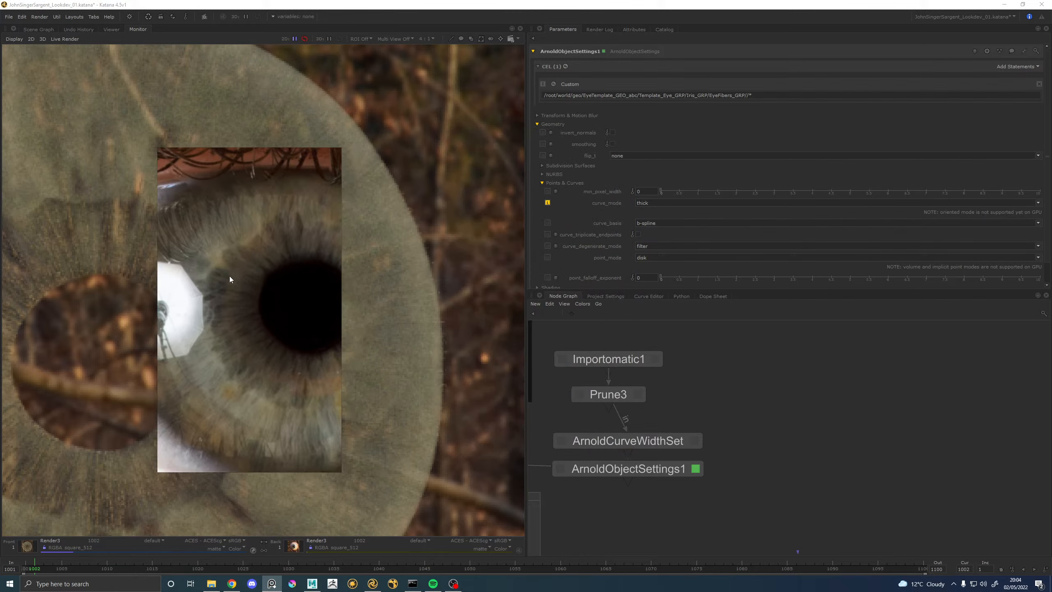
pyautogui.doubleClick(634, 396)
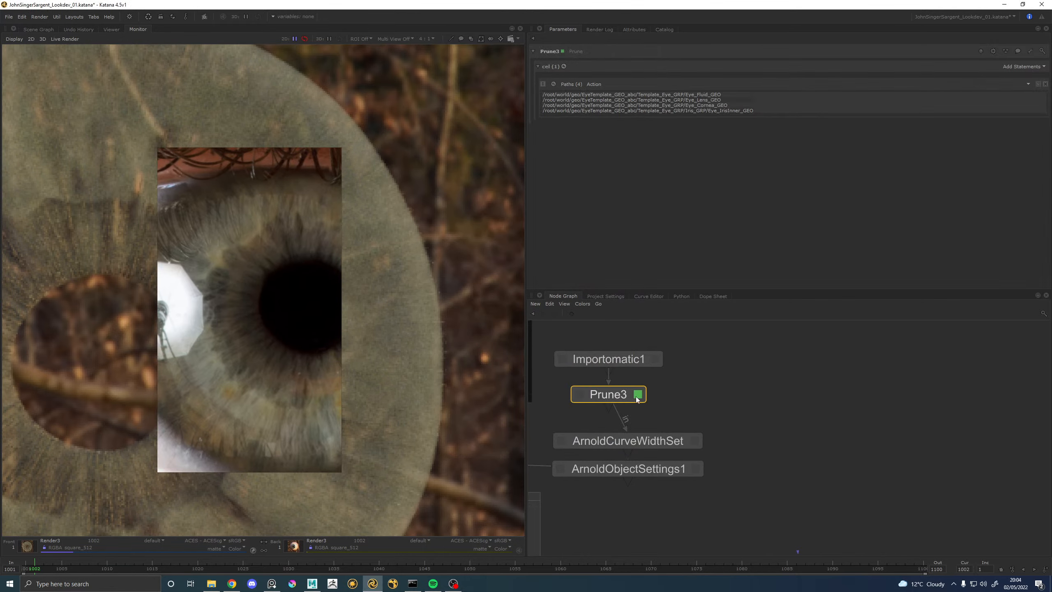
pyautogui.click(38, 29)
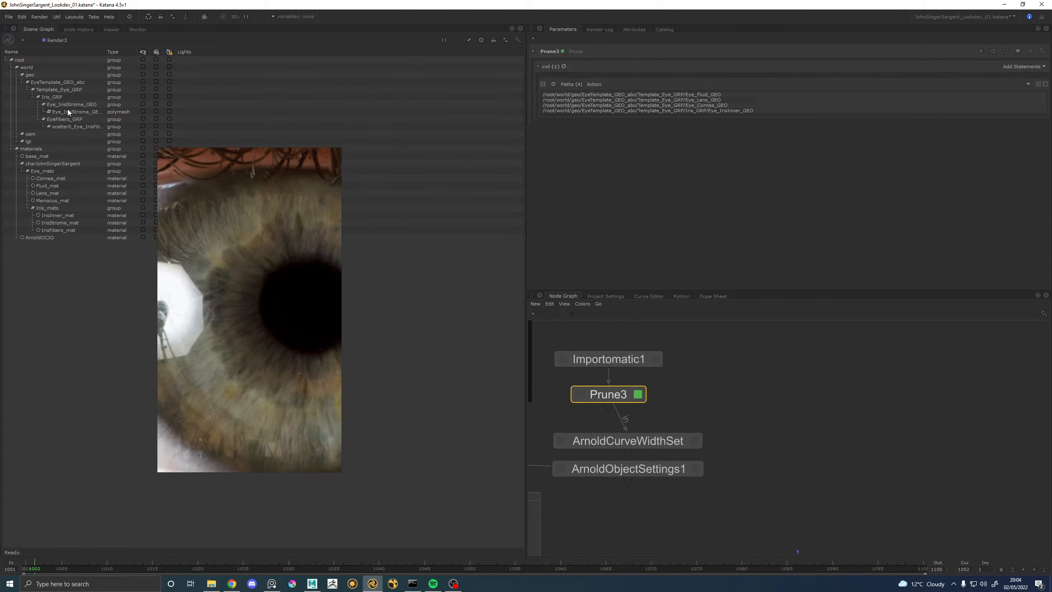
pyautogui.moveTo(62, 106); pyautogui.dragTo(772, 107)
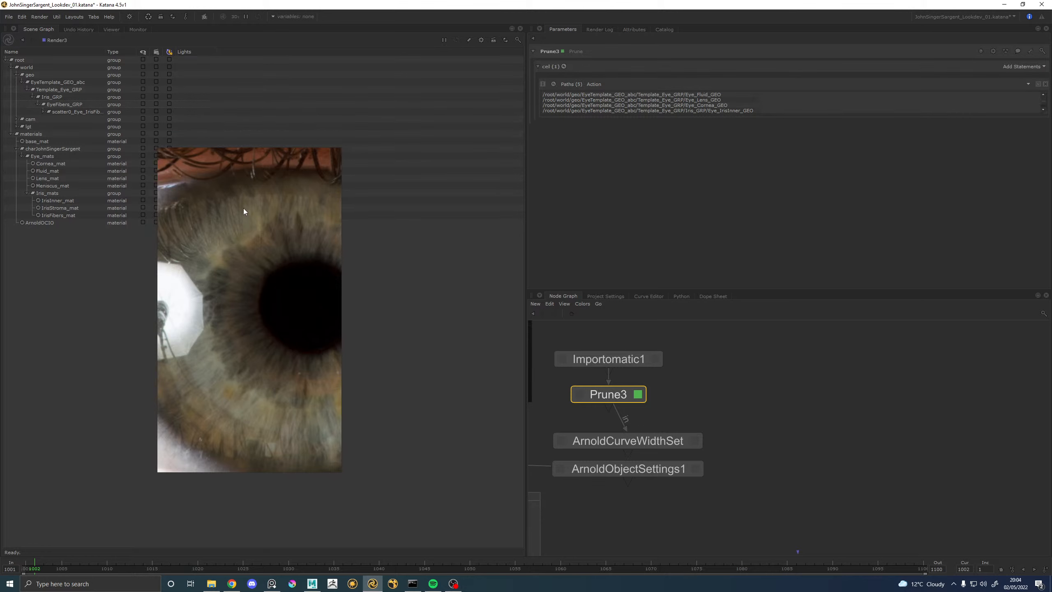
pyautogui.moveTo(244, 212); pyautogui.dragTo(742, 216)
# Examine the isolated iris fibres in the render beside the eye reference.
pyautogui.click(137, 29)
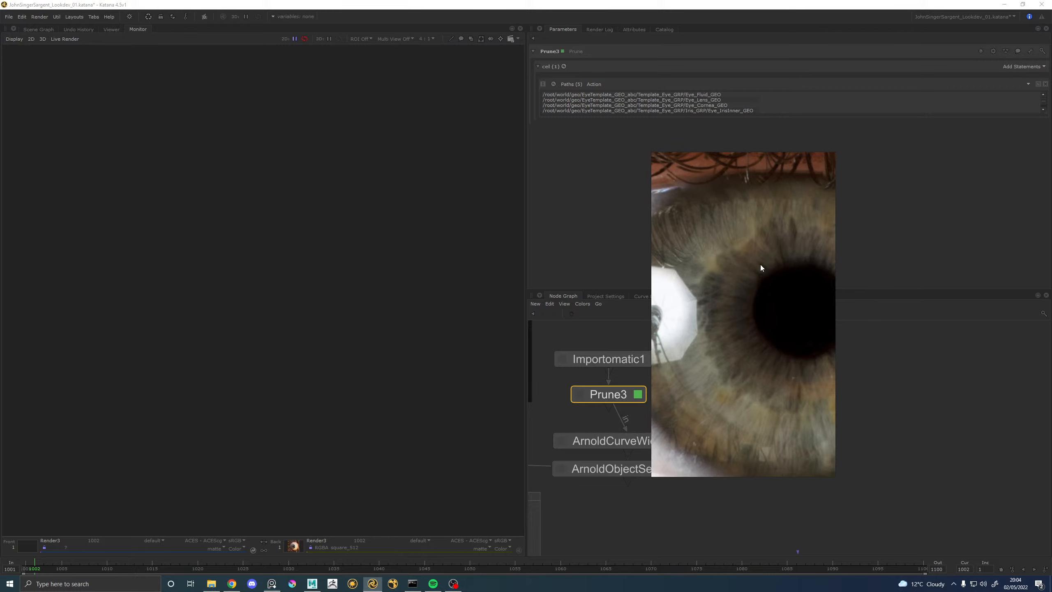
pyautogui.moveTo(761, 266); pyautogui.dragTo(592, 224)
pyautogui.scroll(1, 153, 303)
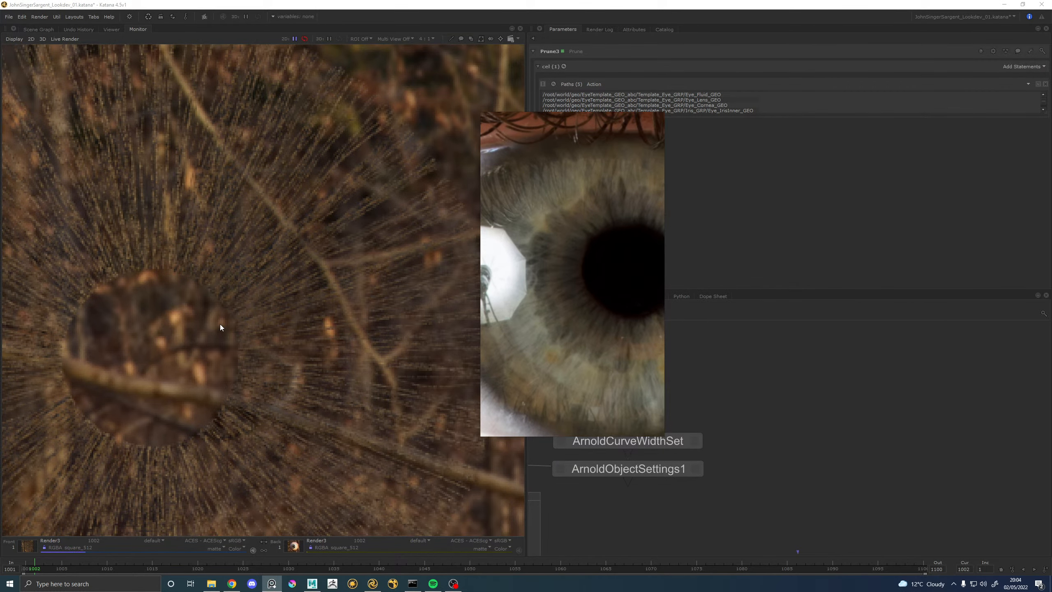
pyautogui.scroll(-1, 221, 324)
pyautogui.scroll(1, 205, 323)
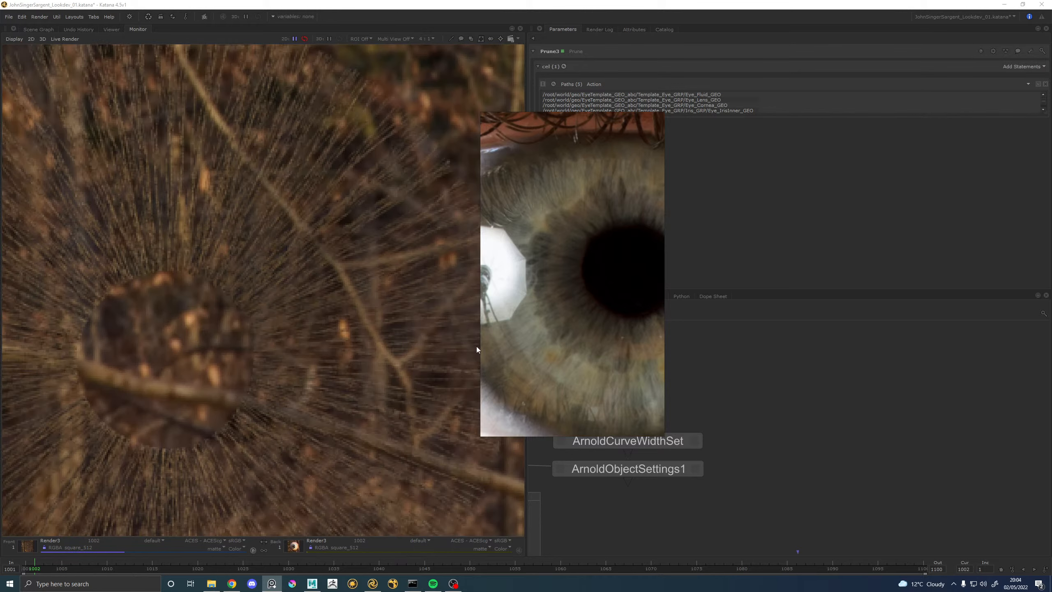
# Set the diffuse weight to 1 on the standard_hair node that feeds IrisFibers_mat inside NMC_Eye_mats.
pyautogui.moveTo(573, 282); pyautogui.dragTo(309, 314)
pyautogui.scroll(-4, 651, 418)
pyautogui.scroll(5, 708, 423)
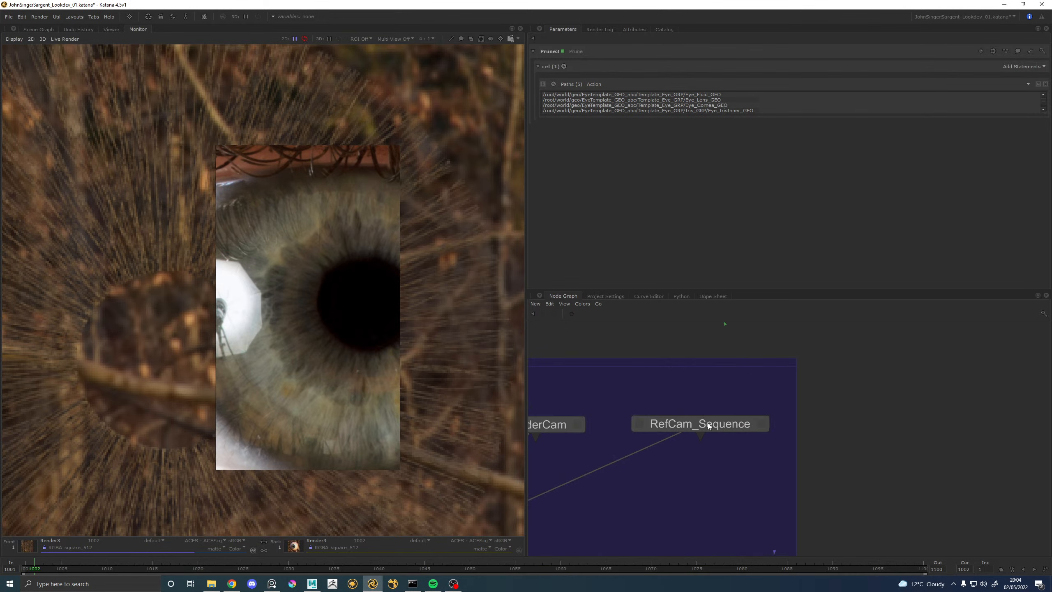
pyautogui.scroll(-1, 709, 469)
pyautogui.scroll(-3, 709, 469)
pyautogui.scroll(3, 696, 408)
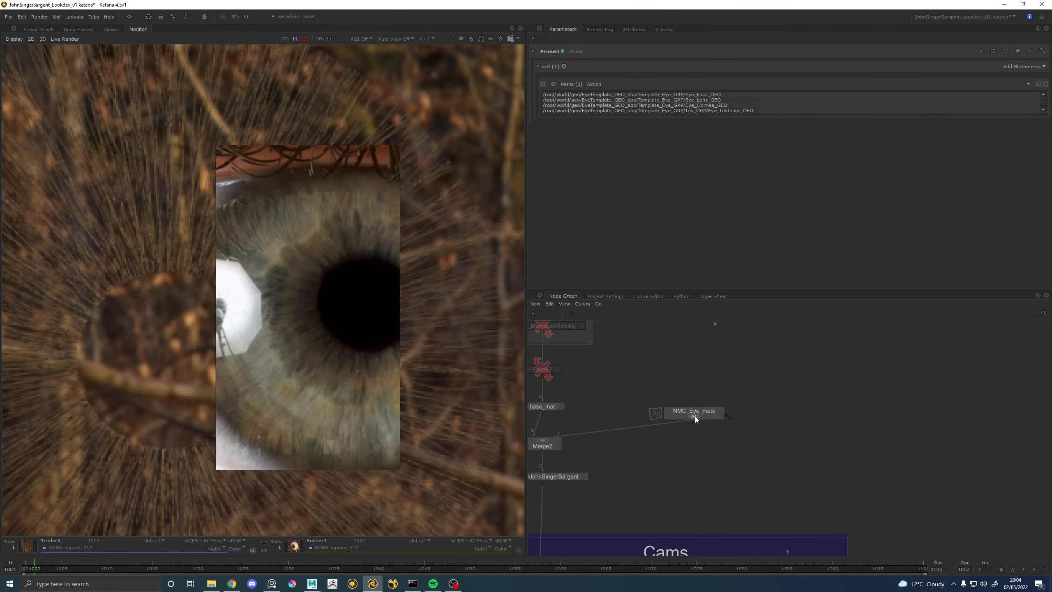
pyautogui.click(695, 416)
pyautogui.moveTo(693, 405); pyautogui.dragTo(687, 439, button='middle')
pyautogui.moveTo(674, 438); pyautogui.dragTo(688, 444)
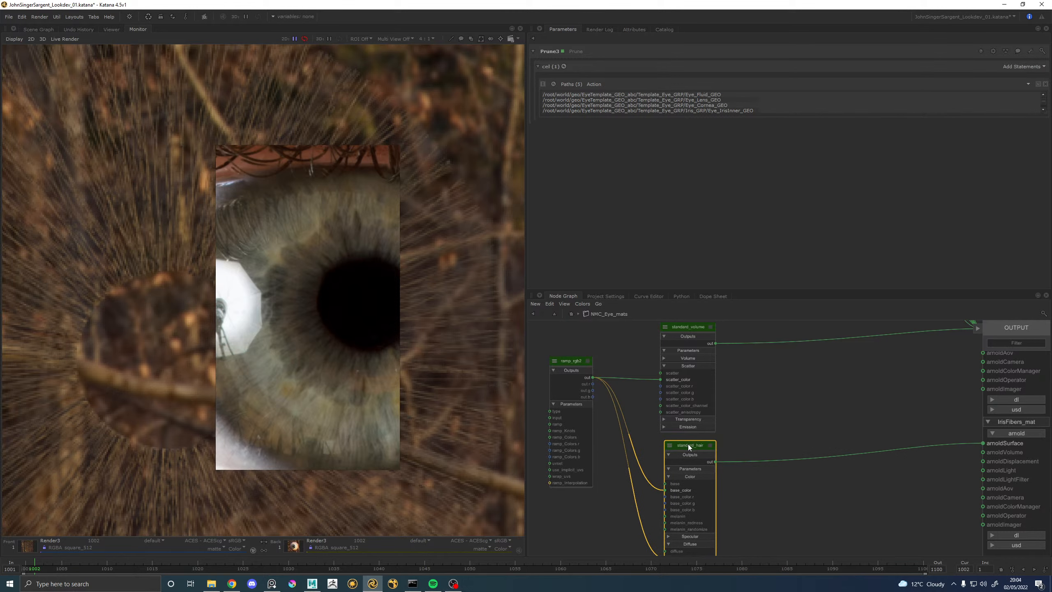
pyautogui.click(711, 446)
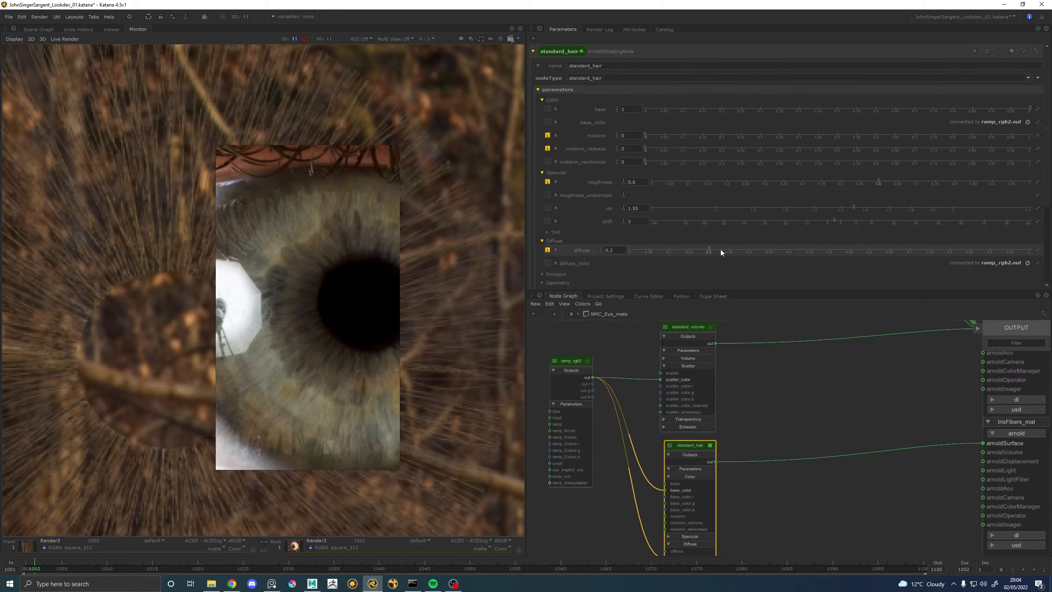
pyautogui.moveTo(712, 249); pyautogui.dragTo(1031, 250)
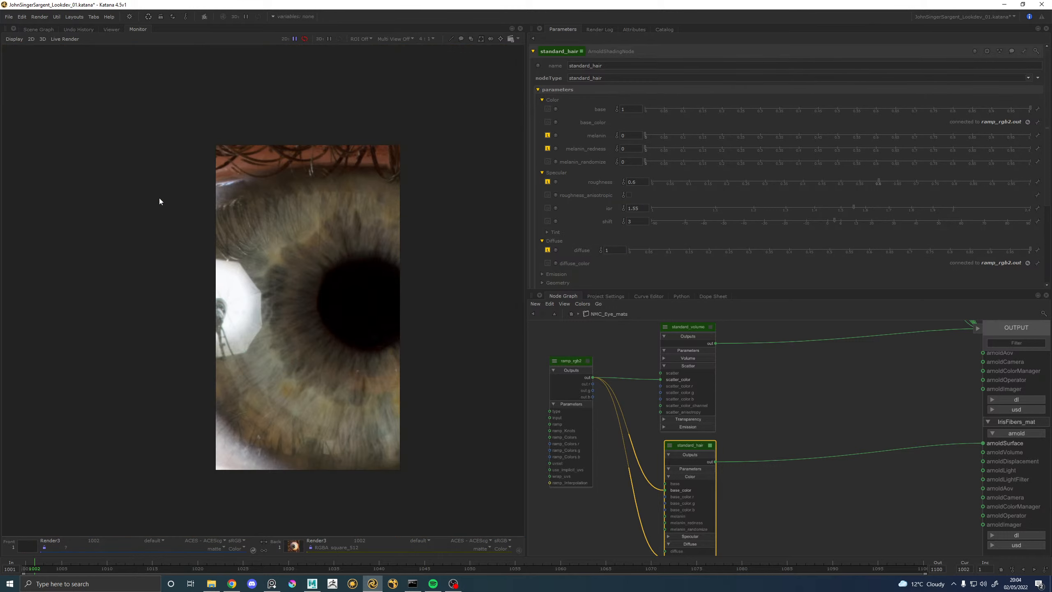
pyautogui.scroll(-1, 564, 240)
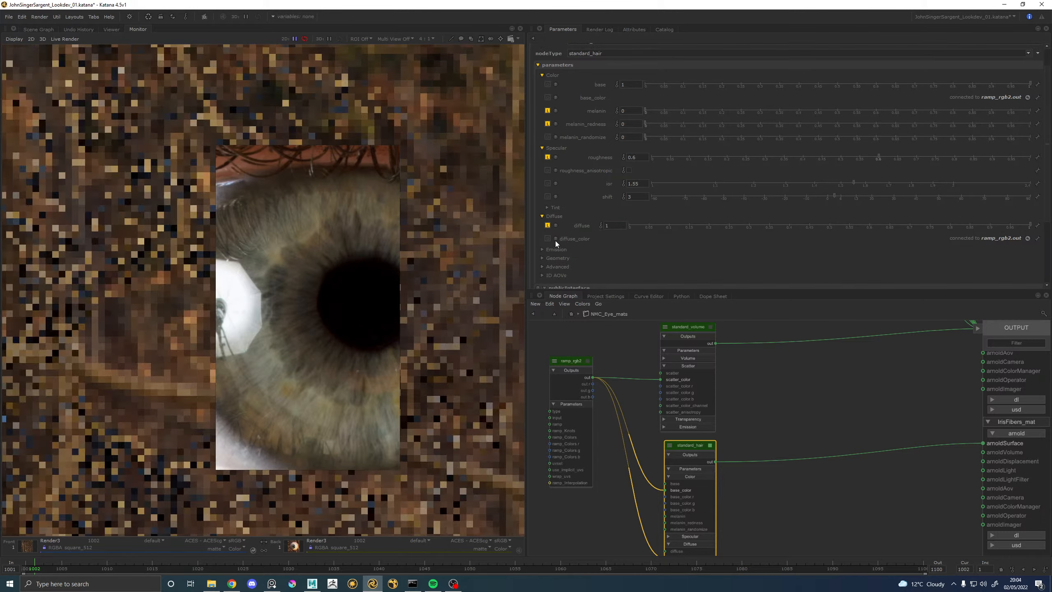
pyautogui.moveTo(294, 281); pyautogui.dragTo(413, 269, button='right')
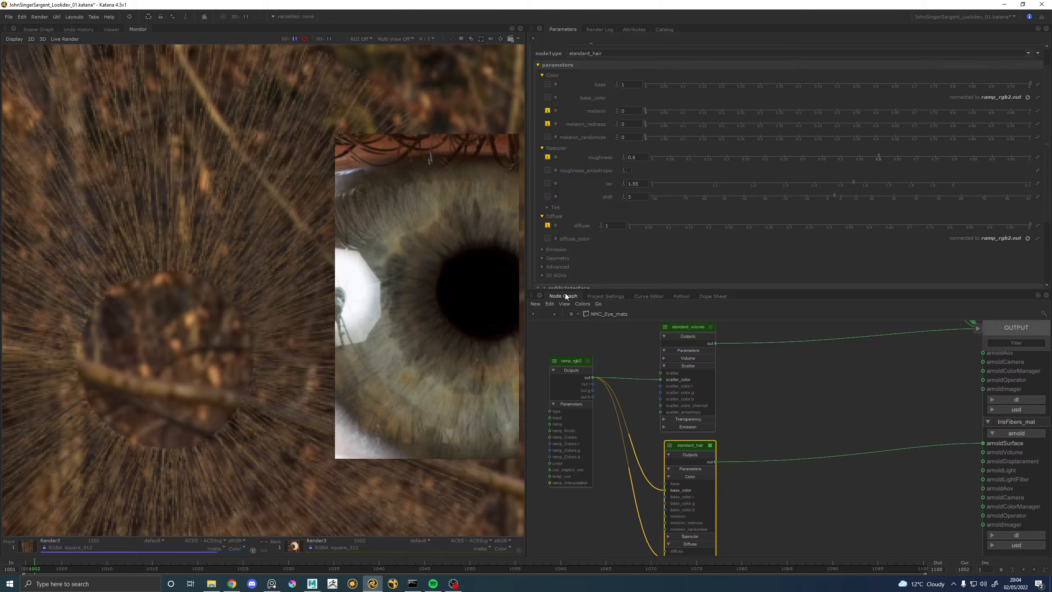
# Check which material is assigned to the scattered fibres under EyeFibers_GRP and return to the main node graph.
pyautogui.click(39, 30)
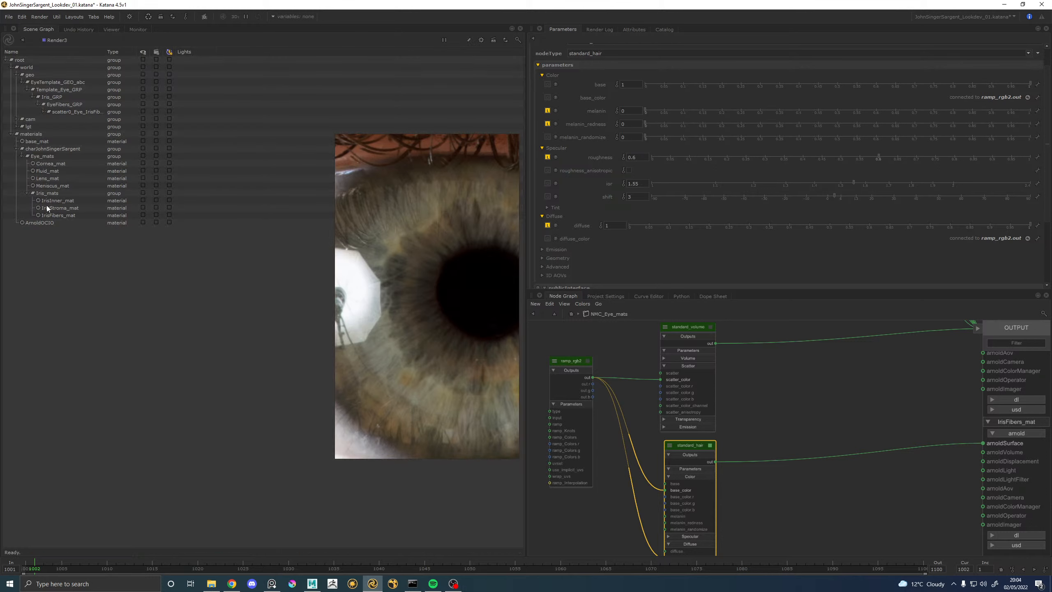
pyautogui.click(69, 111)
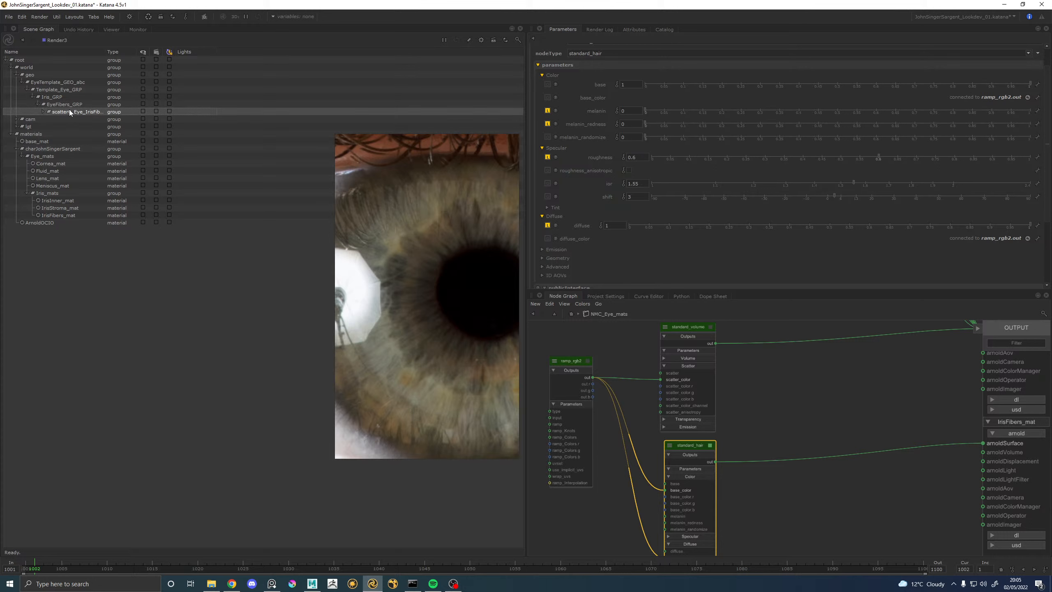
pyautogui.click(633, 30)
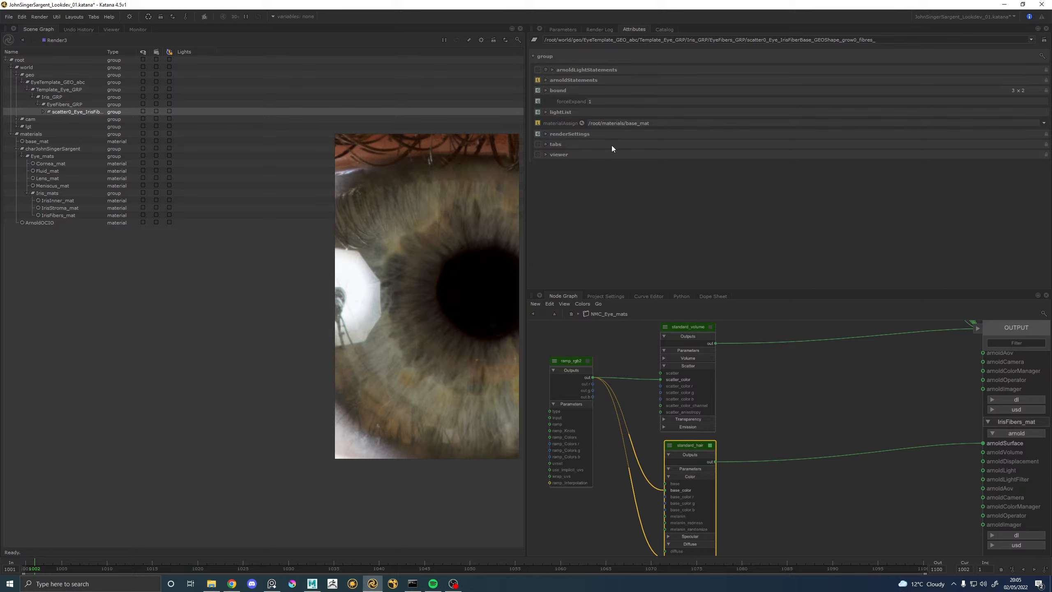
pyautogui.click(572, 314)
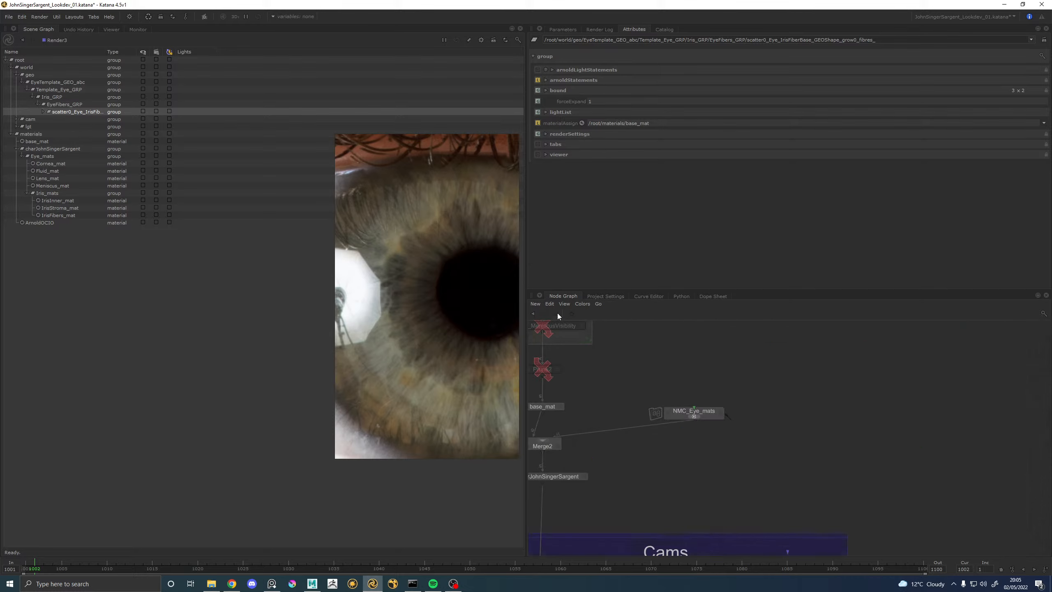
# Compare the materials assigned to EyeFibers_GRP and its scattered fibre child with the MA_IrisFibers_mat assignment in MA_charJohnSingerSargent.
pyautogui.click(681, 387)
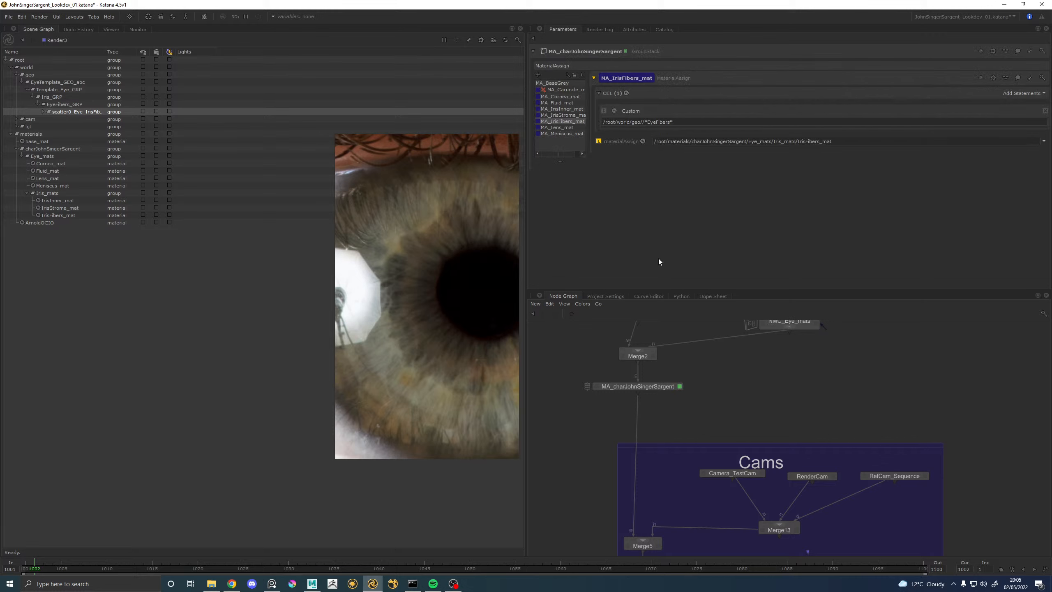
pyautogui.click(567, 137)
pyautogui.click(568, 121)
pyautogui.click(70, 104)
pyautogui.click(599, 30)
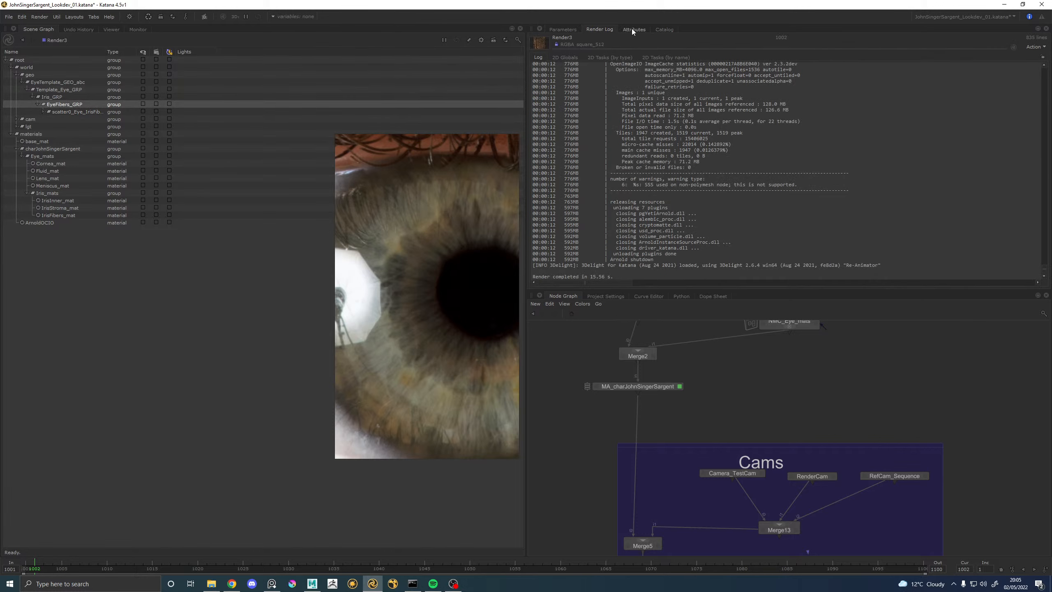
pyautogui.click(634, 30)
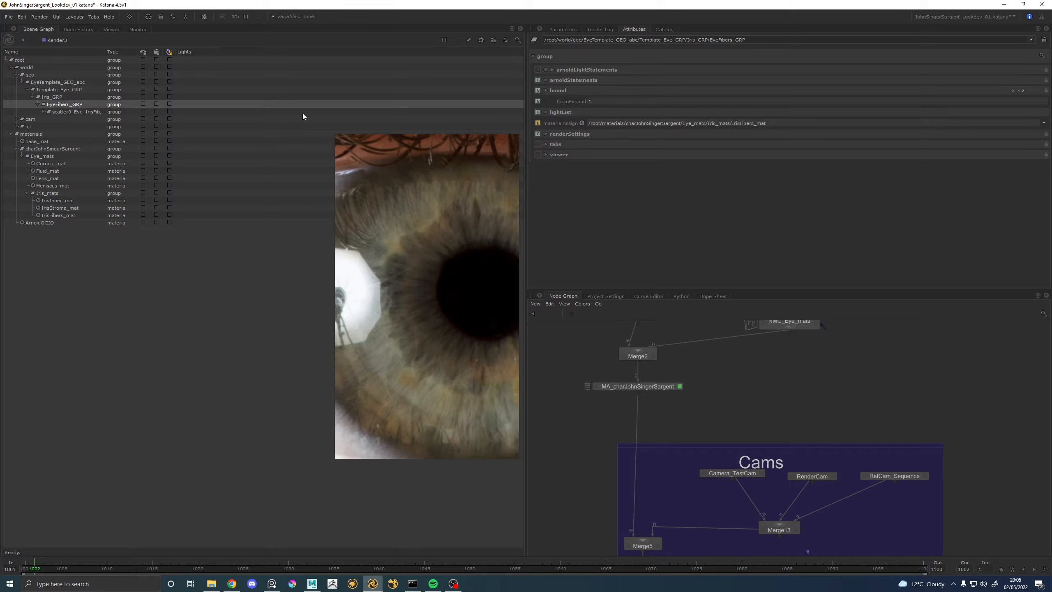
pyautogui.click(71, 111)
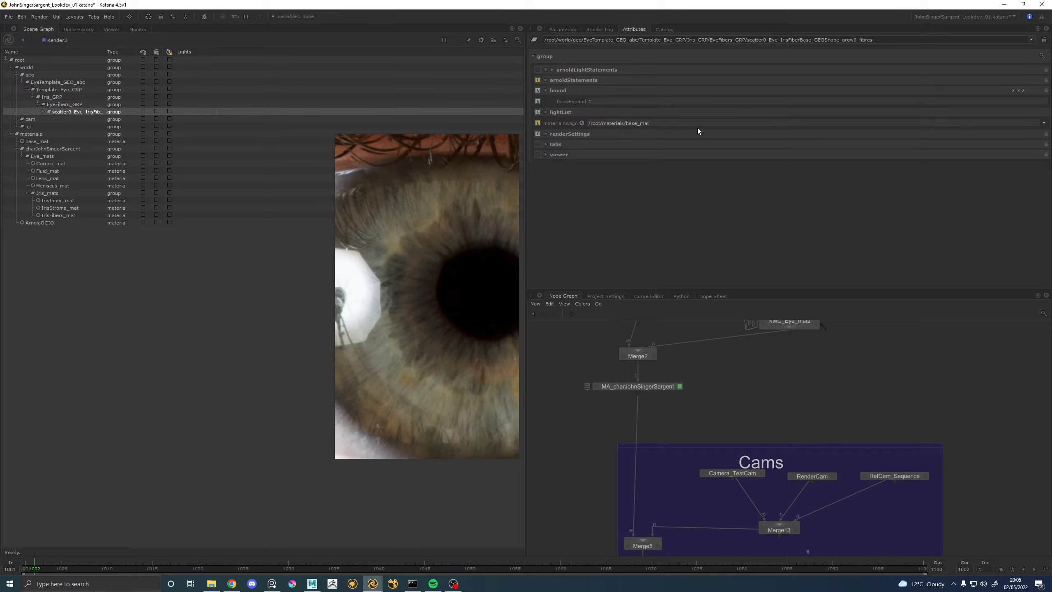
pyautogui.click(58, 105)
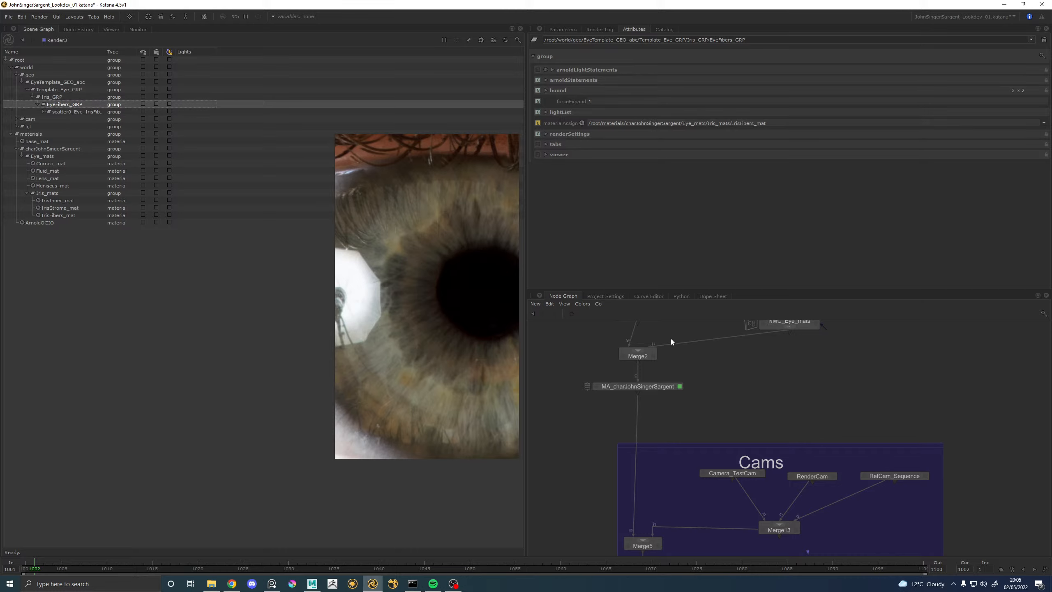
# Add a second custom CEL statement, /root/world/geo//*EyeFibers*//*, to MA_IrisFibers_mat in the MA_charJohnSingerSargent stack.
pyautogui.click(563, 30)
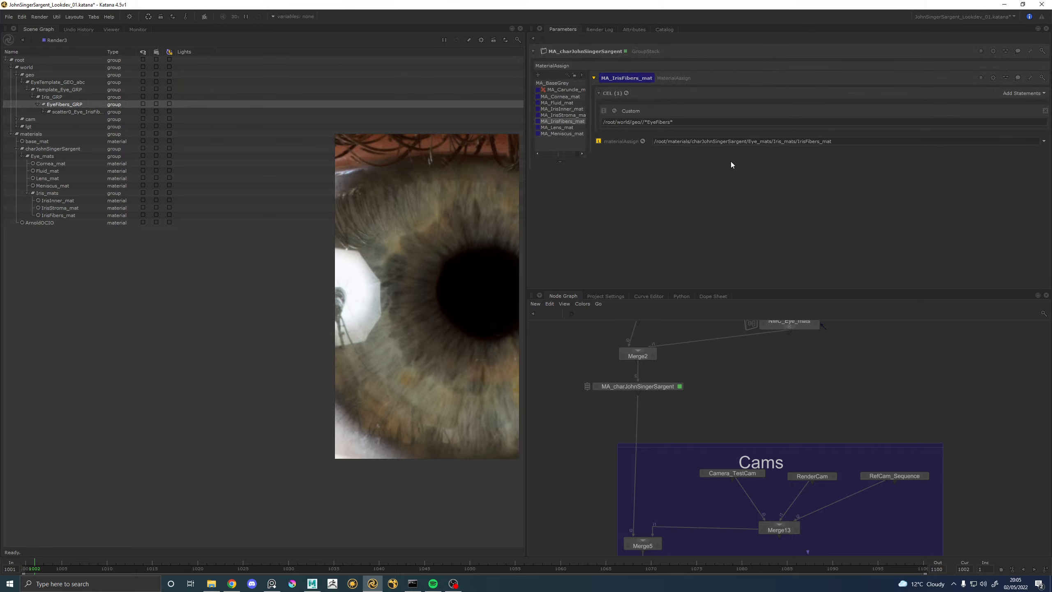
pyautogui.click(1010, 96)
pyautogui.click(983, 120)
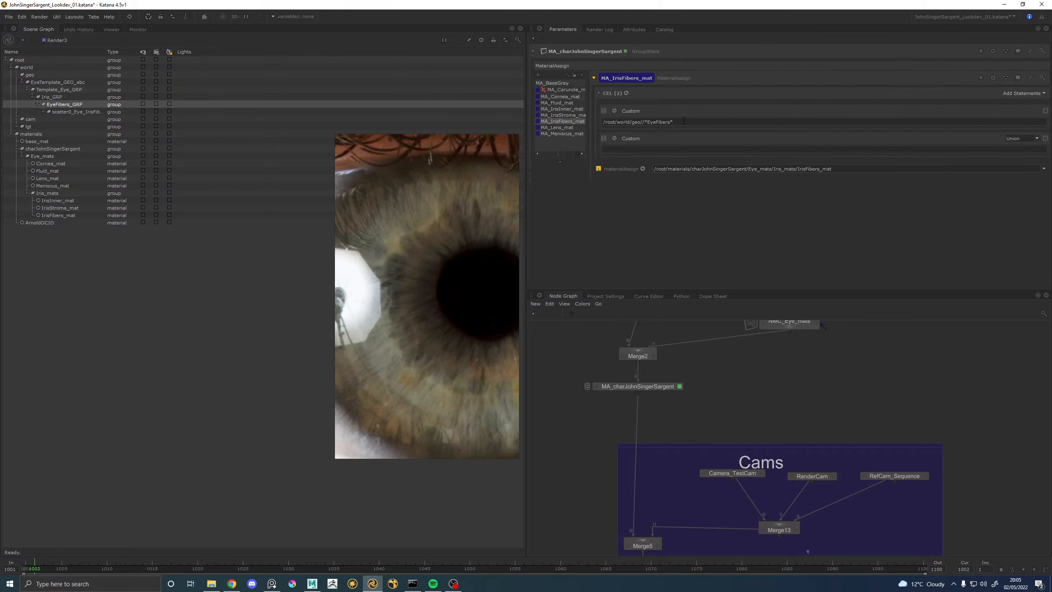
pyautogui.moveTo(684, 121); pyautogui.dragTo(565, 121)
pyautogui.hotkey('ctrl', 'c')
pyautogui.click(617, 148)
pyautogui.hotkey('ctrl', 'v')
# Check the material assigned to the scattered fibres under EyeFibers_GRP and examine the fibres in the render.
pyautogui.click(69, 111)
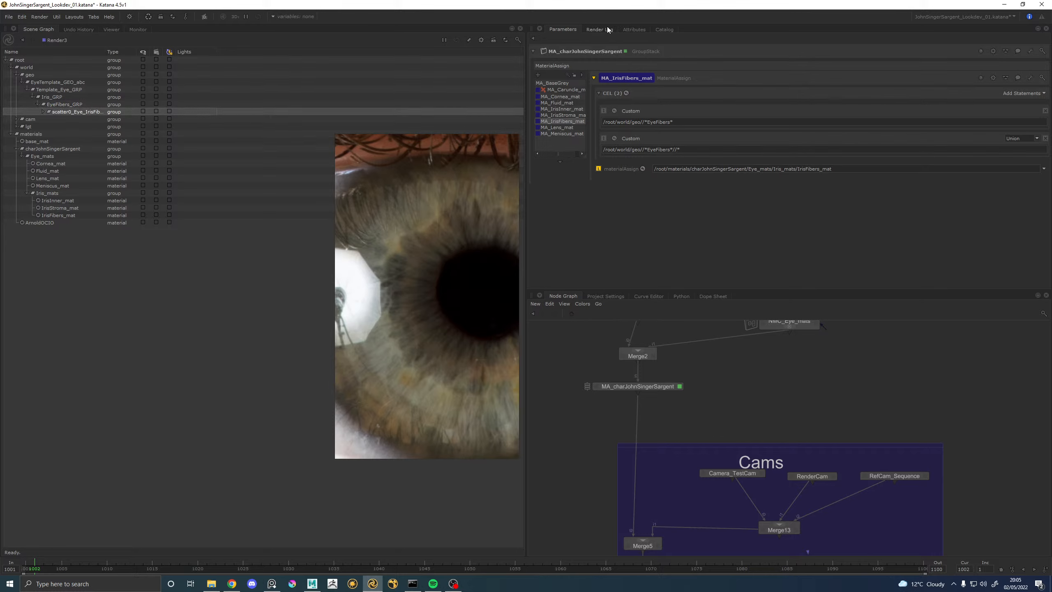
pyautogui.click(634, 30)
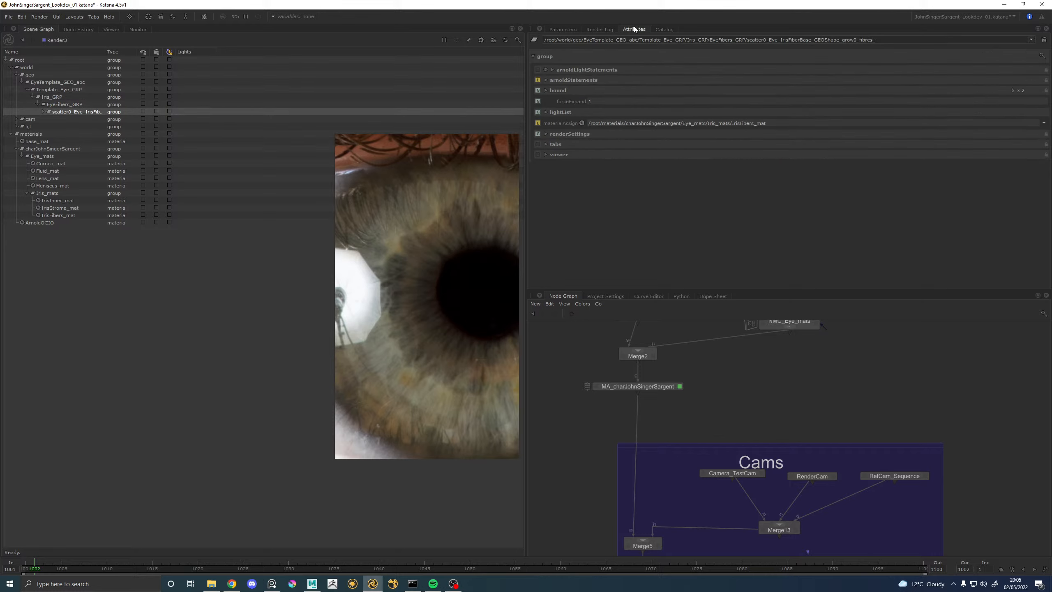
pyautogui.click(137, 29)
pyautogui.press('\\')
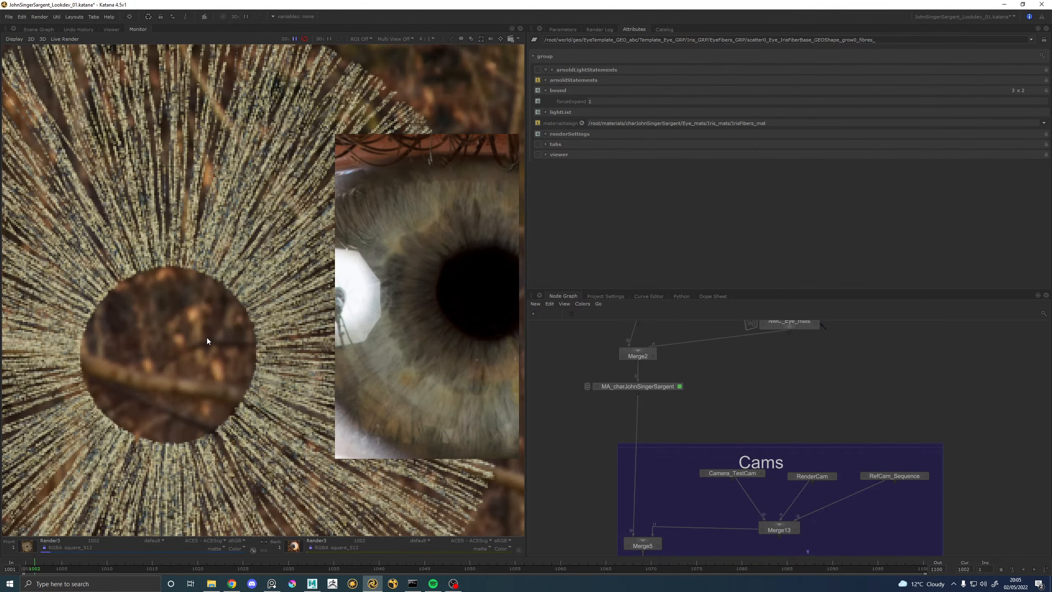
pyautogui.scroll(-1, 208, 333)
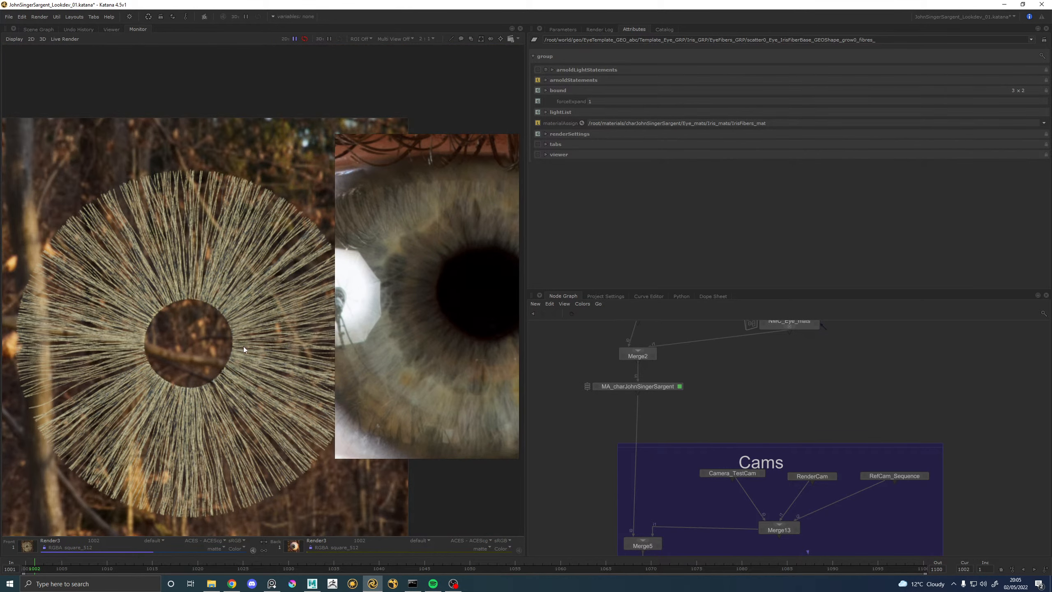
pyautogui.scroll(1, 176, 279)
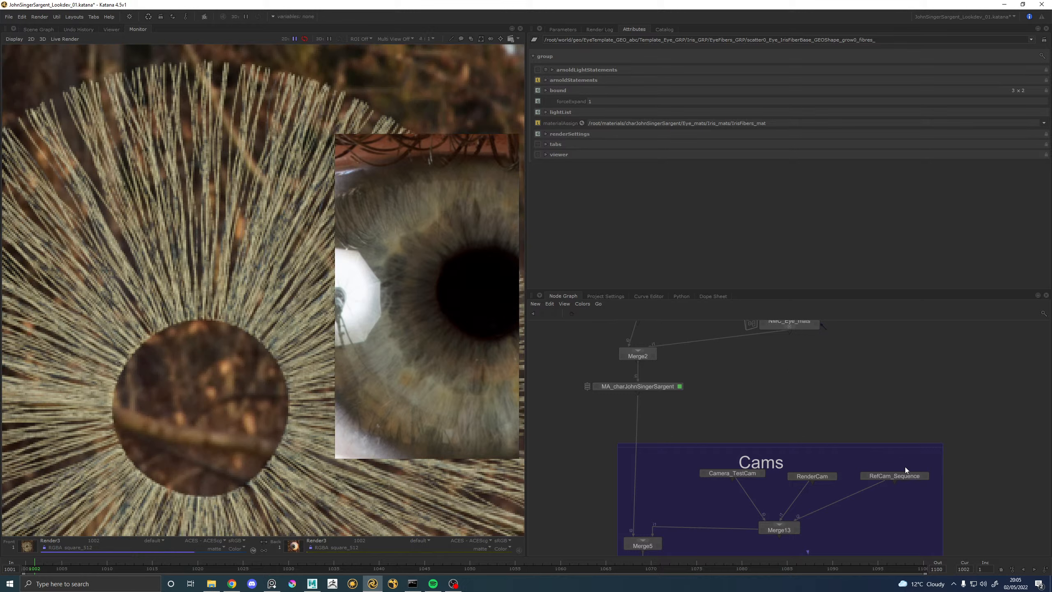
# Reset the diffuse weight to its default on the standard_hair node inside NMC_Eye_mats.
pyautogui.moveTo(723, 399); pyautogui.dragTo(748, 480, button='middle')
pyautogui.click(840, 404)
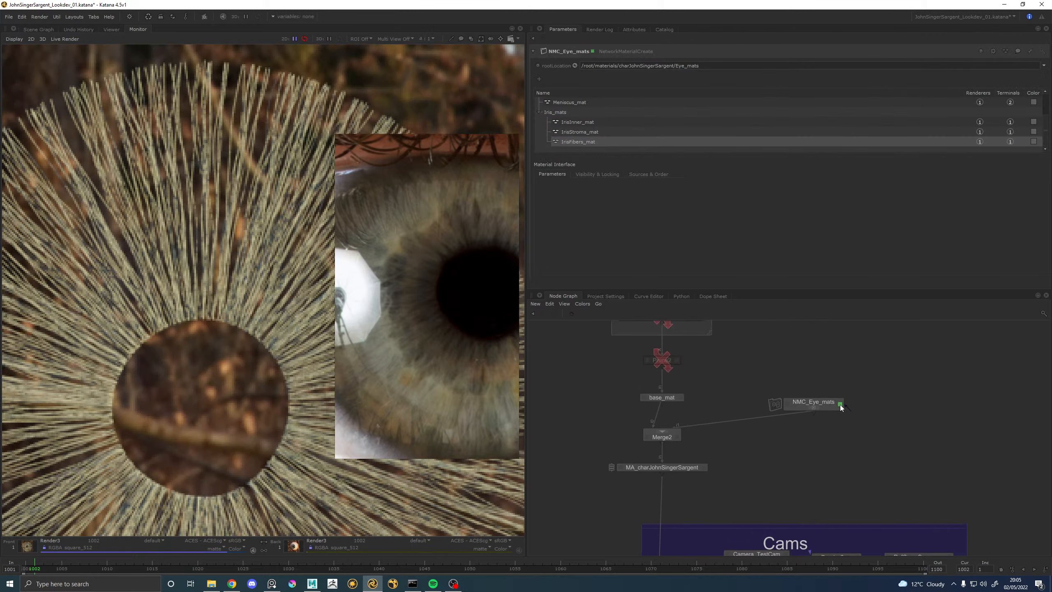
pyautogui.click(814, 407)
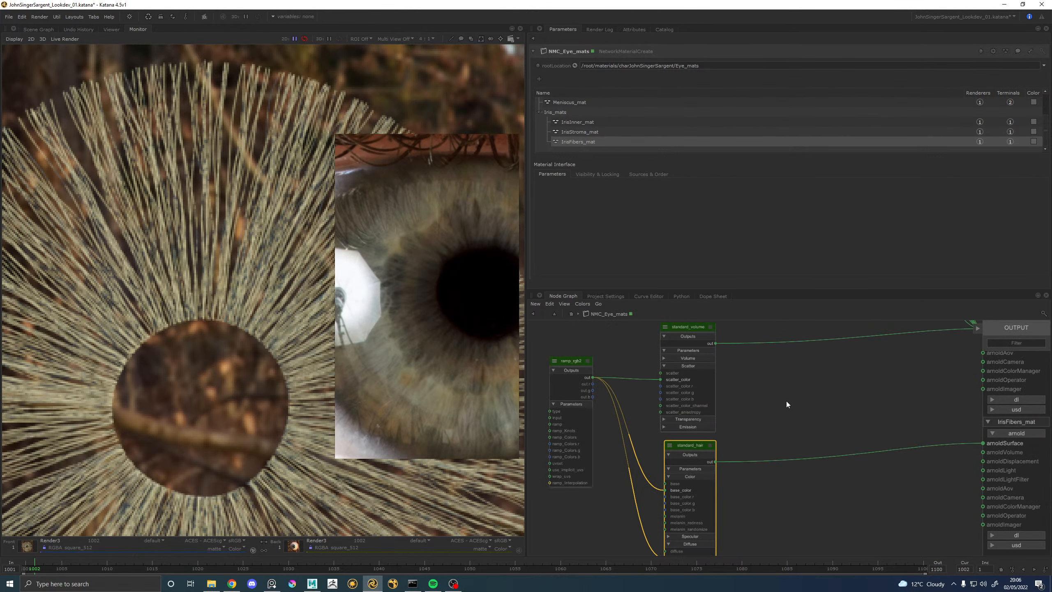
pyautogui.click(711, 446)
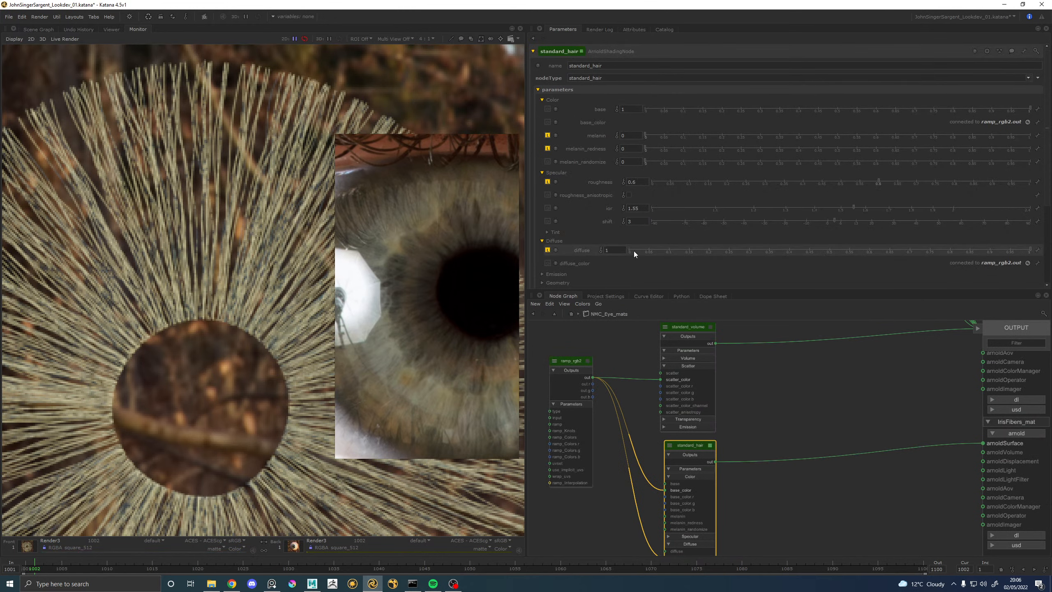
pyautogui.click(547, 251)
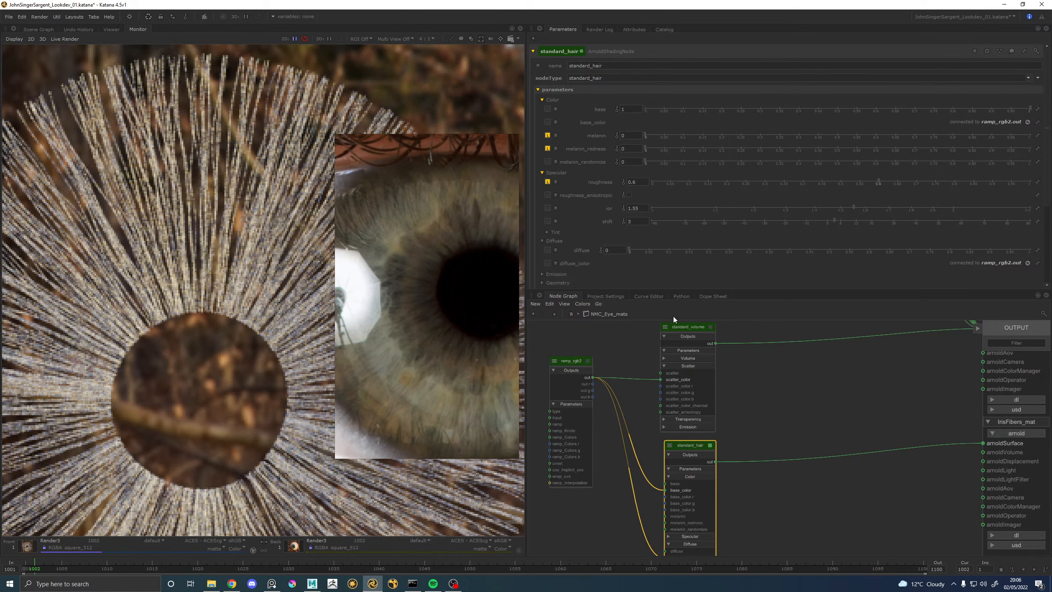
# Set the standard_hair node's specular_tint to 0, 0, 0 and its diffuse weight to 0.2.
pyautogui.click(558, 234)
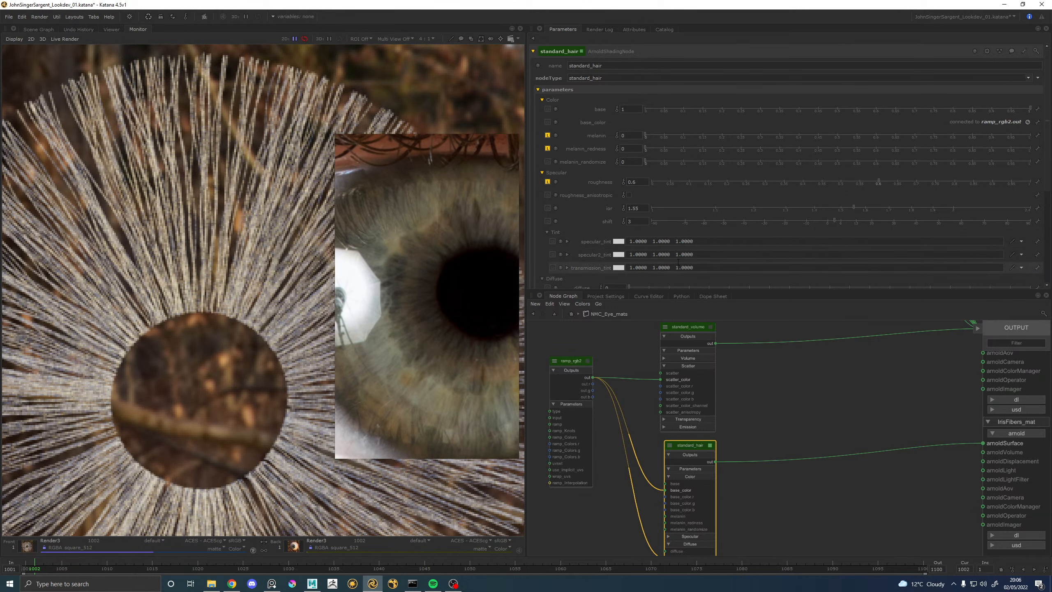
pyautogui.moveTo(695, 241); pyautogui.dragTo(598, 236)
pyautogui.write('0')
pyautogui.press('Return')
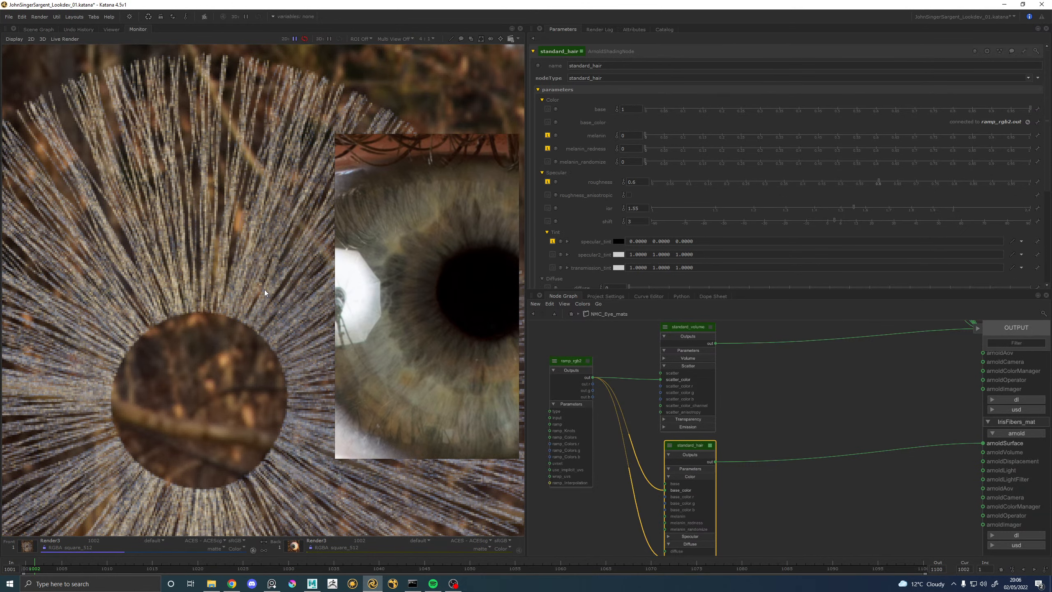
pyautogui.scroll(-1, 242, 306)
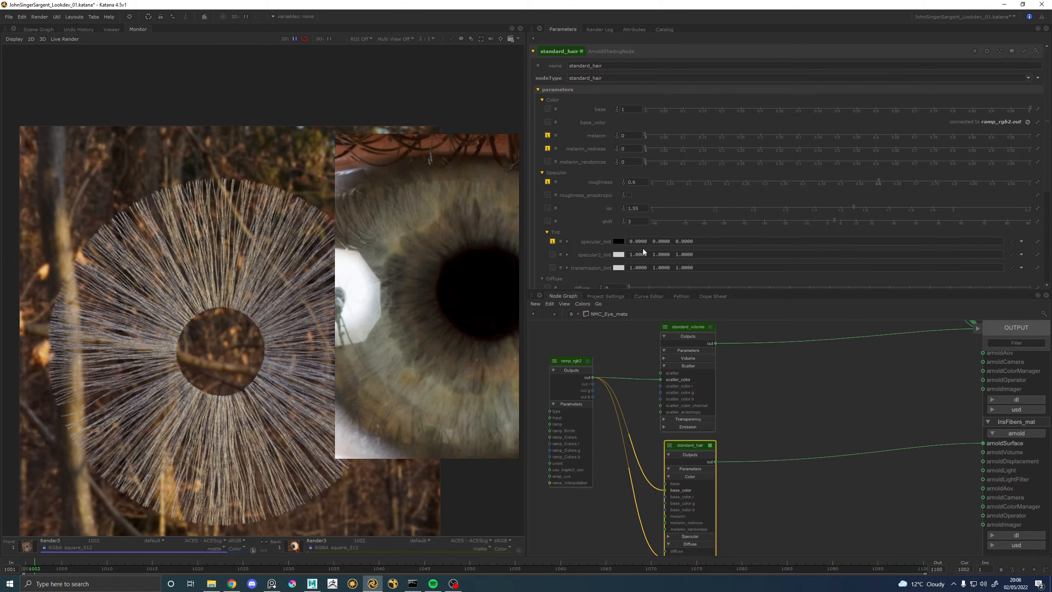
pyautogui.scroll(-2, 595, 214)
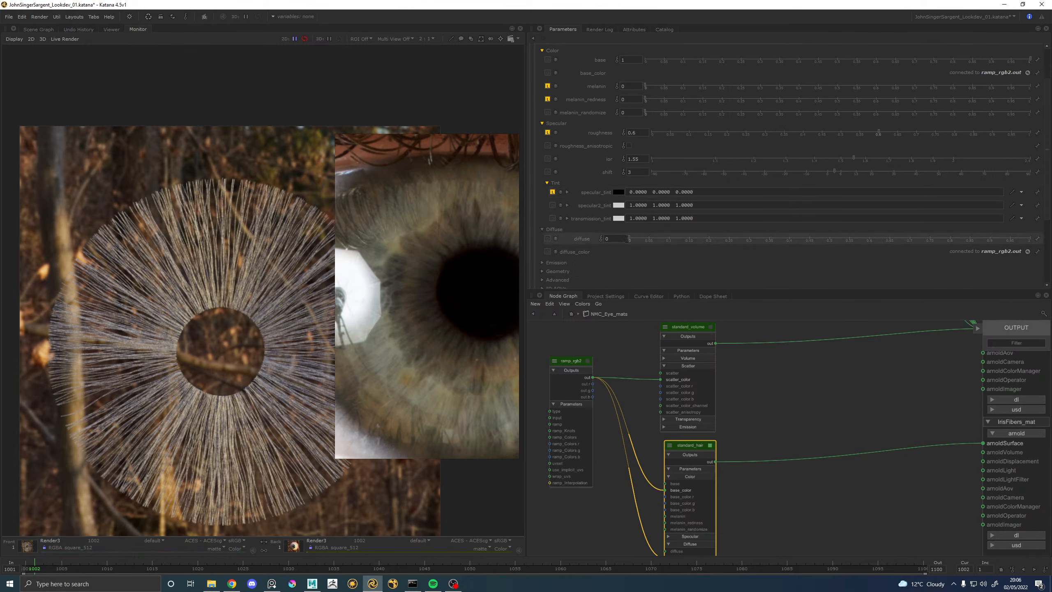
pyautogui.moveTo(629, 239); pyautogui.dragTo(709, 240)
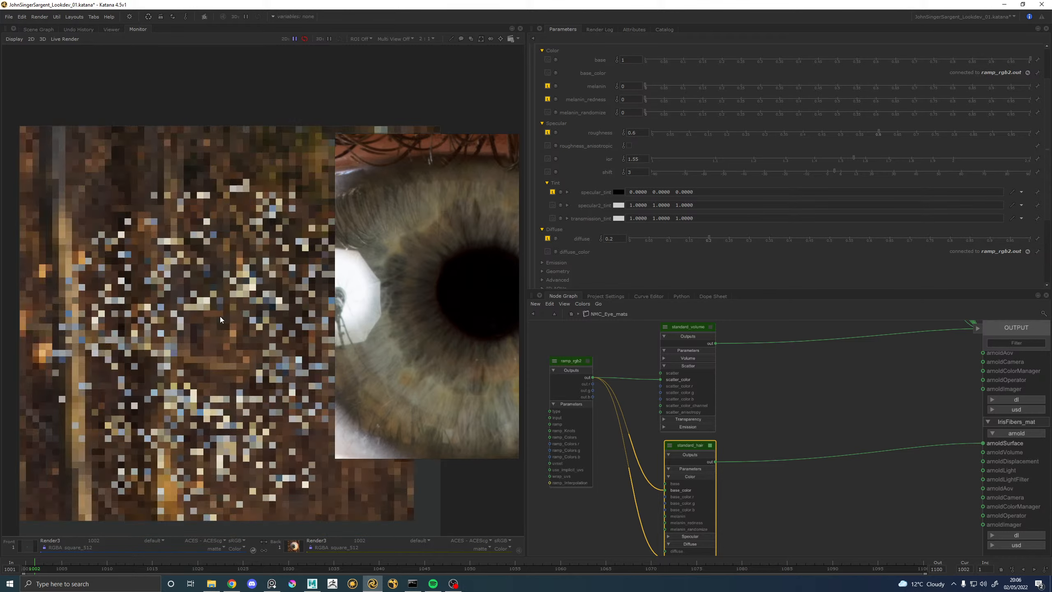
# Add a standard_surface node beside standard_hair and connect the ramp_rgb2 output to its base_color.
pyautogui.moveTo(800, 516); pyautogui.dragTo(789, 488, button='middle')
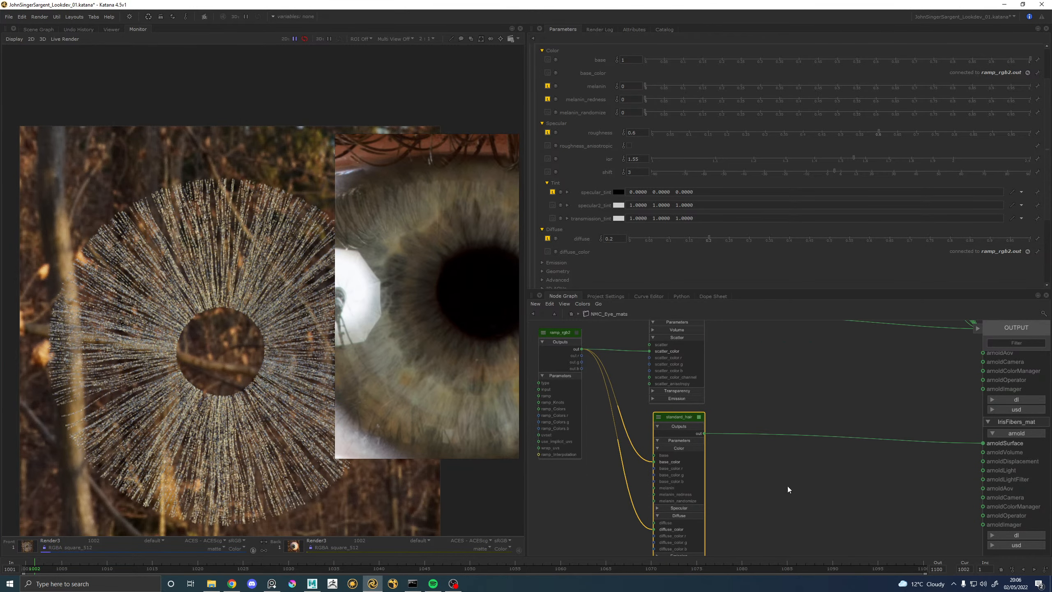
pyautogui.click(790, 489)
pyautogui.press('Tab')
pyautogui.write('stand')
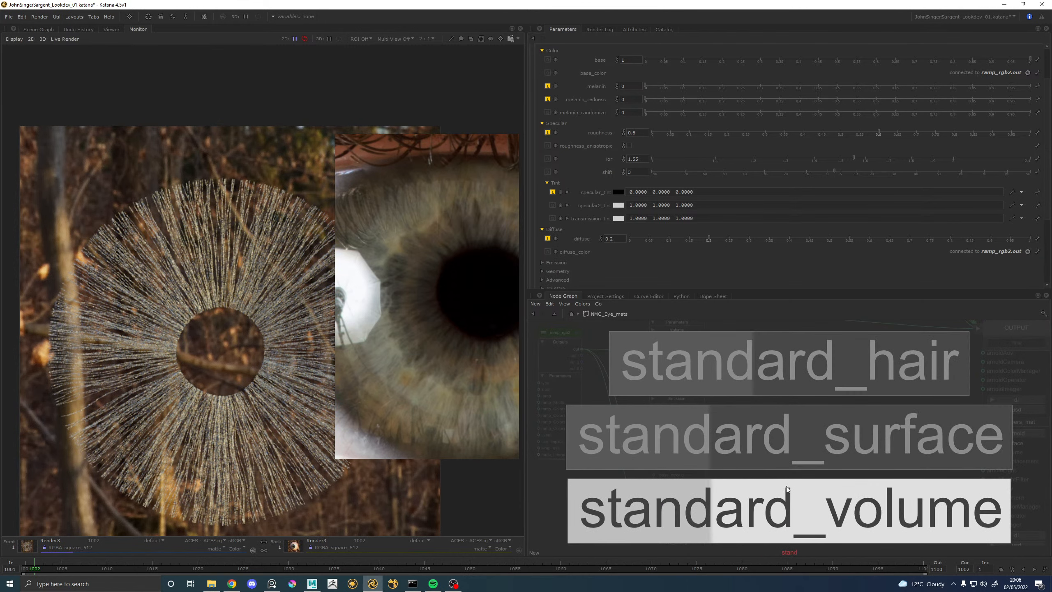
pyautogui.click(789, 452)
pyautogui.click(740, 458)
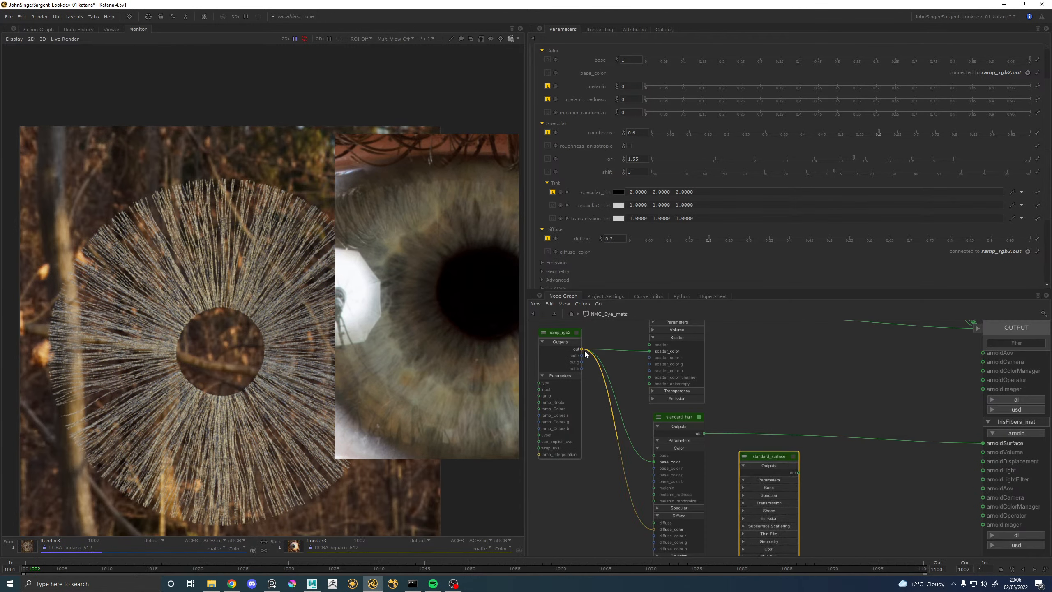
pyautogui.click(582, 350)
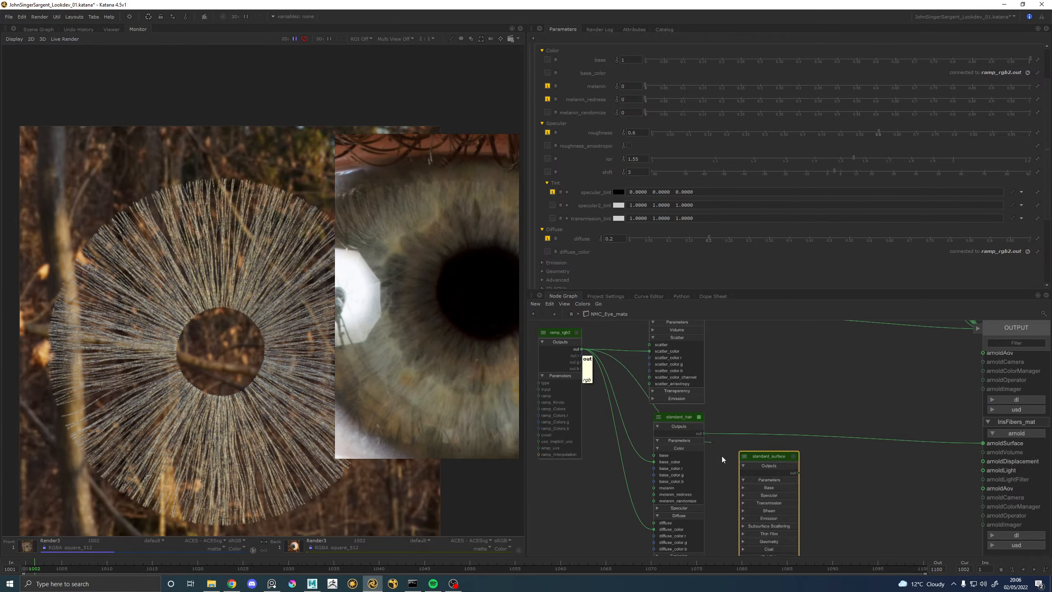
pyautogui.click(745, 488)
pyautogui.click(582, 350)
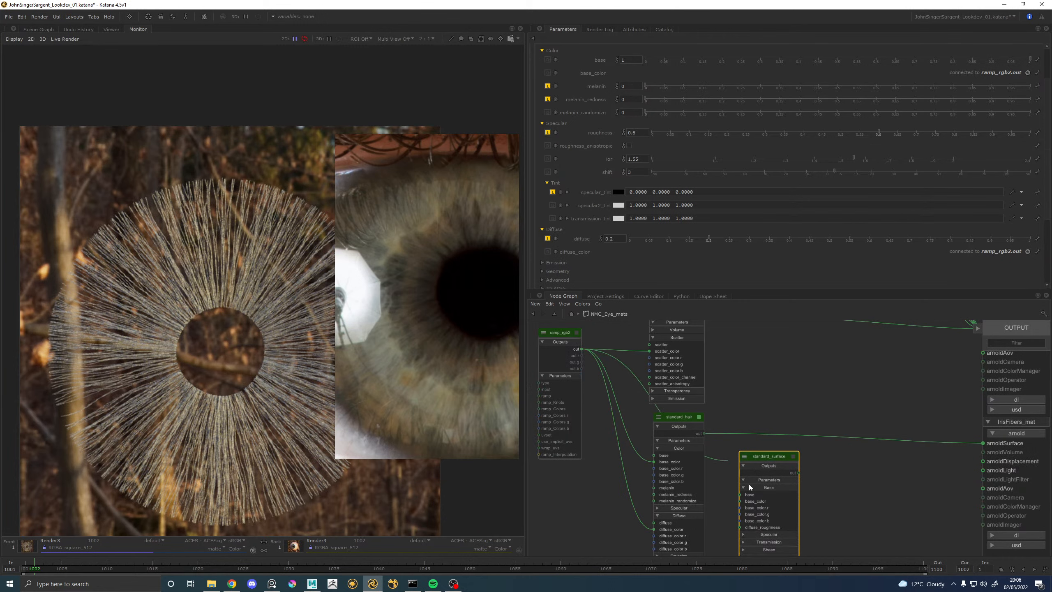
pyautogui.click(740, 501)
# Connect the standard_surface output to IrisFibers_mat's arnoldSurface and set the node's specular weight to 0.
pyautogui.click(799, 473)
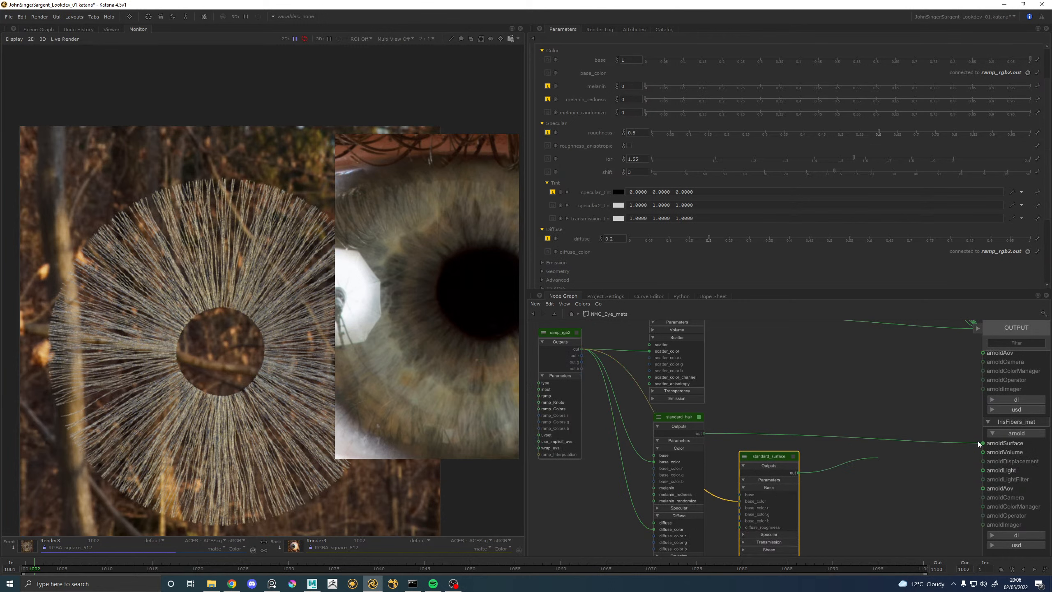
pyautogui.click(983, 444)
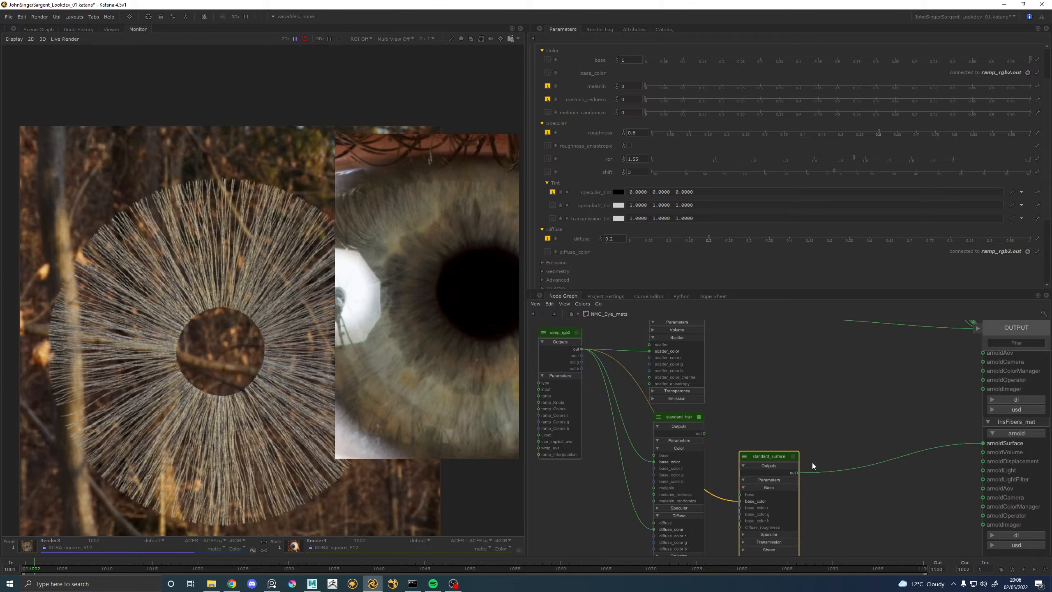
pyautogui.click(793, 456)
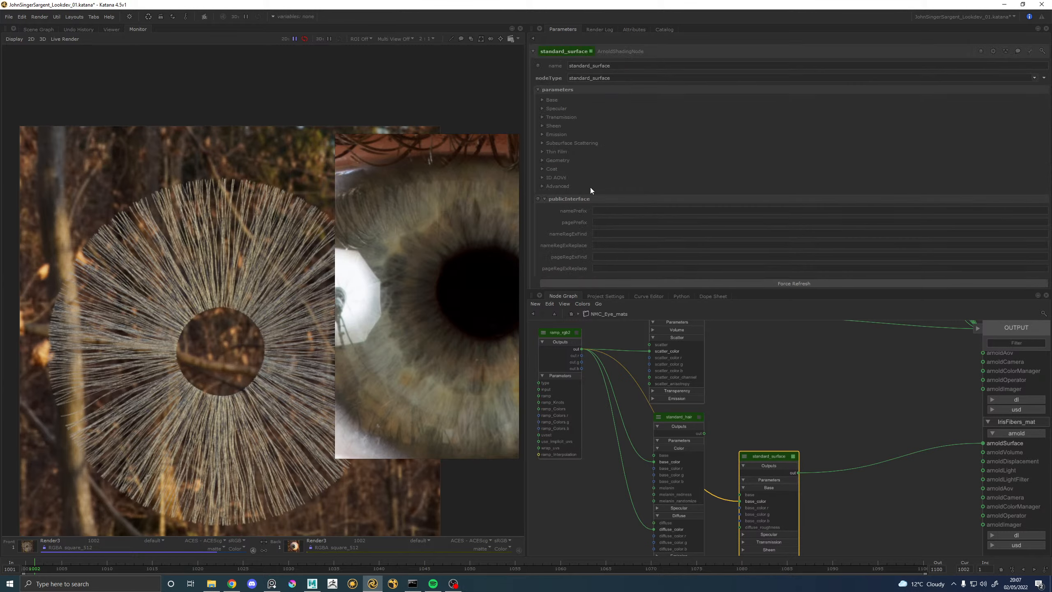
pyautogui.click(555, 108)
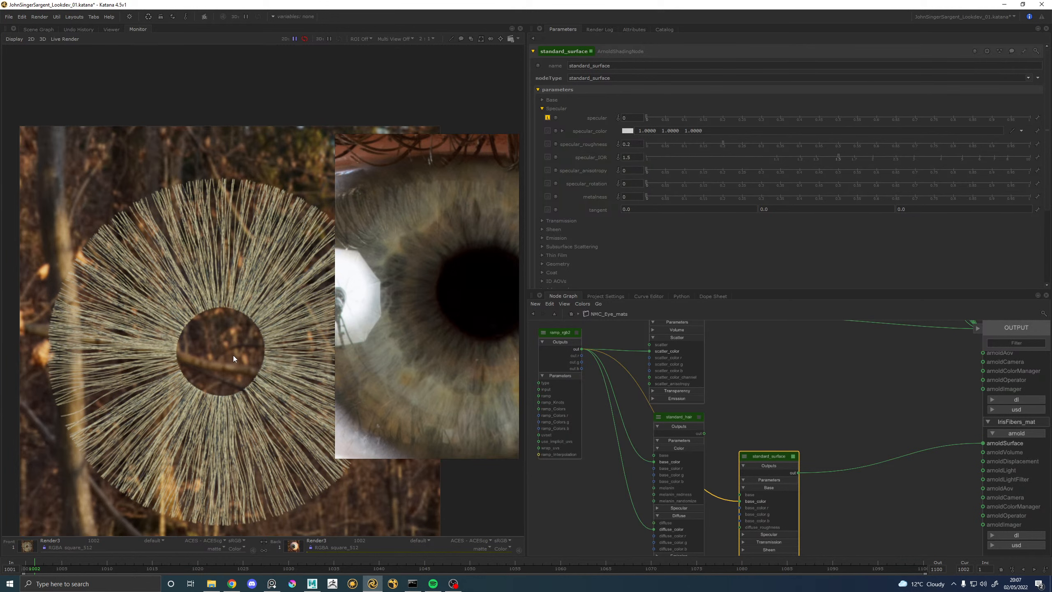
# Reconnect standard_hair to IrisFibers_mat's arnoldSurface, disconnecting its base_color and leaving ramp_rgb2 wired only to its diffuse_color.
pyautogui.moveTo(705, 433); pyautogui.dragTo(983, 443)
pyautogui.moveTo(651, 462); pyautogui.dragTo(639, 470)
pyautogui.moveTo(644, 524); pyautogui.dragTo(649, 506)
pyautogui.click(697, 418)
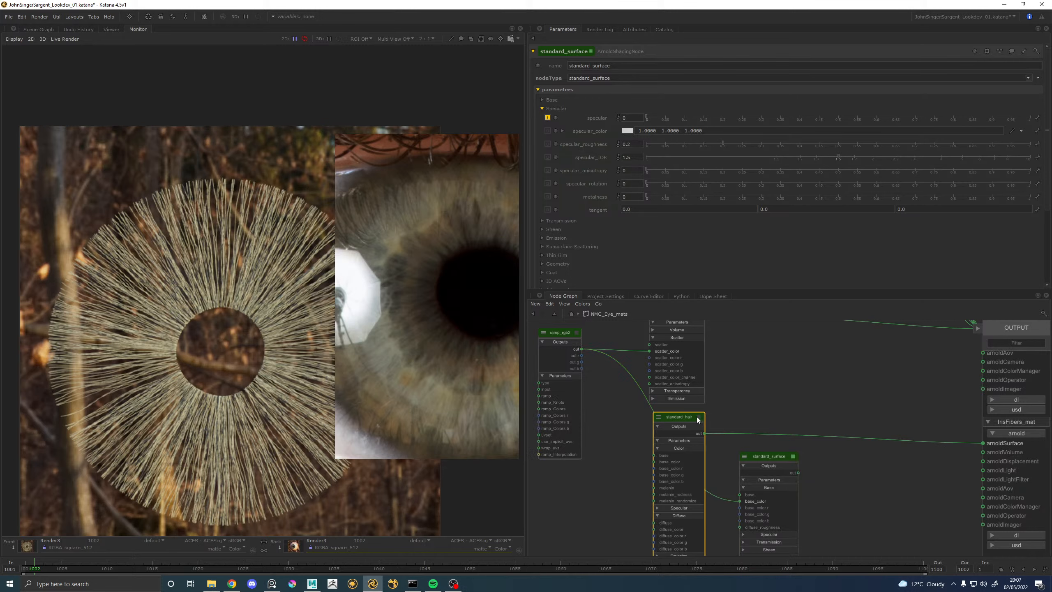
pyautogui.moveTo(582, 349); pyautogui.dragTo(654, 529)
pyautogui.press('\\')
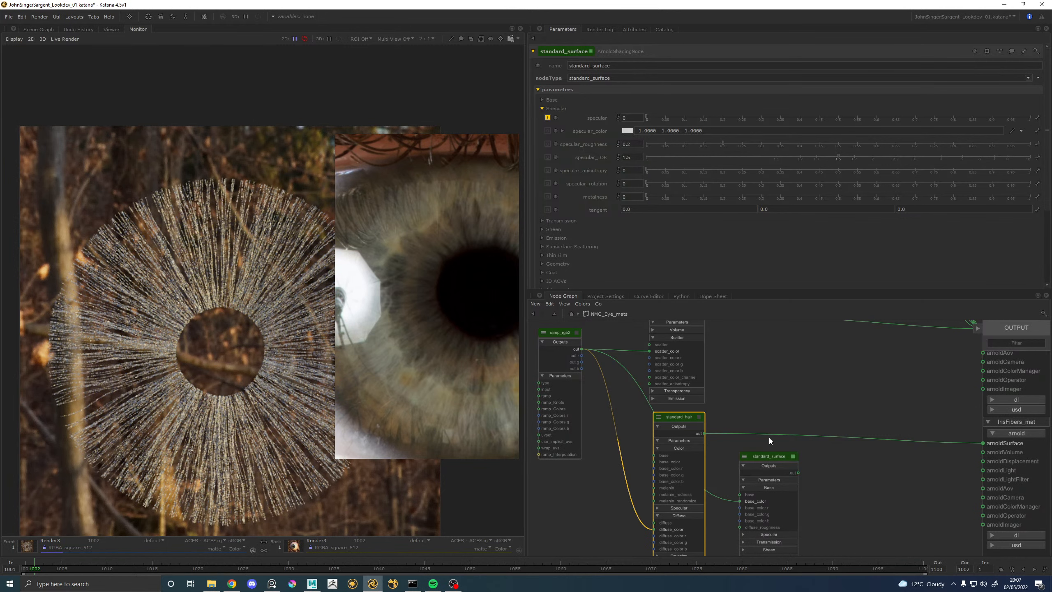
# Expand the Advanced group on the standard_hair node and open the node's parameters.
pyautogui.moveTo(711, 443); pyautogui.dragTo(737, 386, button='middle')
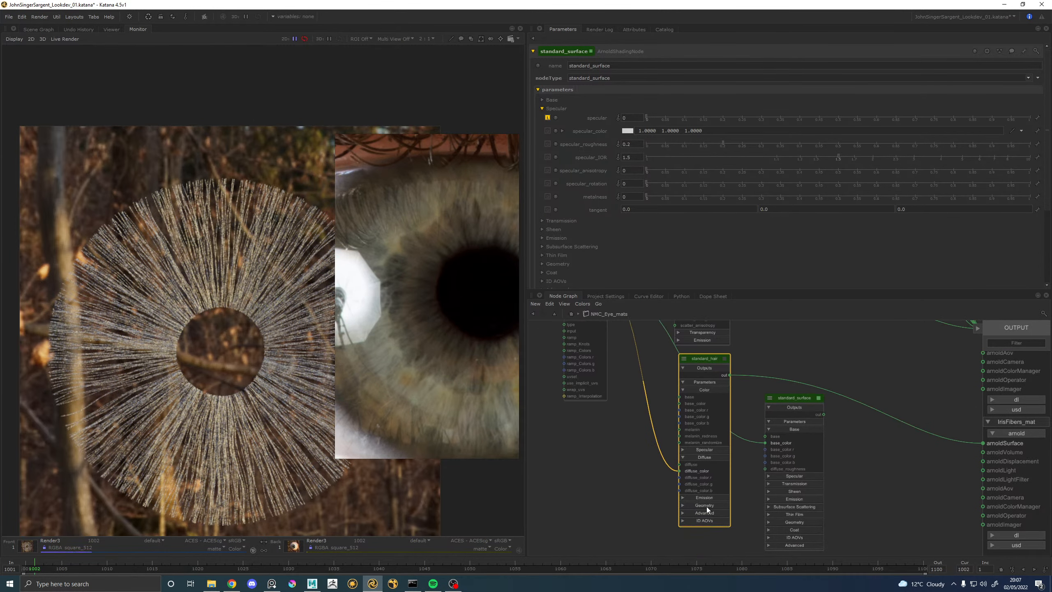
pyautogui.click(693, 514)
pyautogui.moveTo(737, 471); pyautogui.dragTo(732, 484, button='middle')
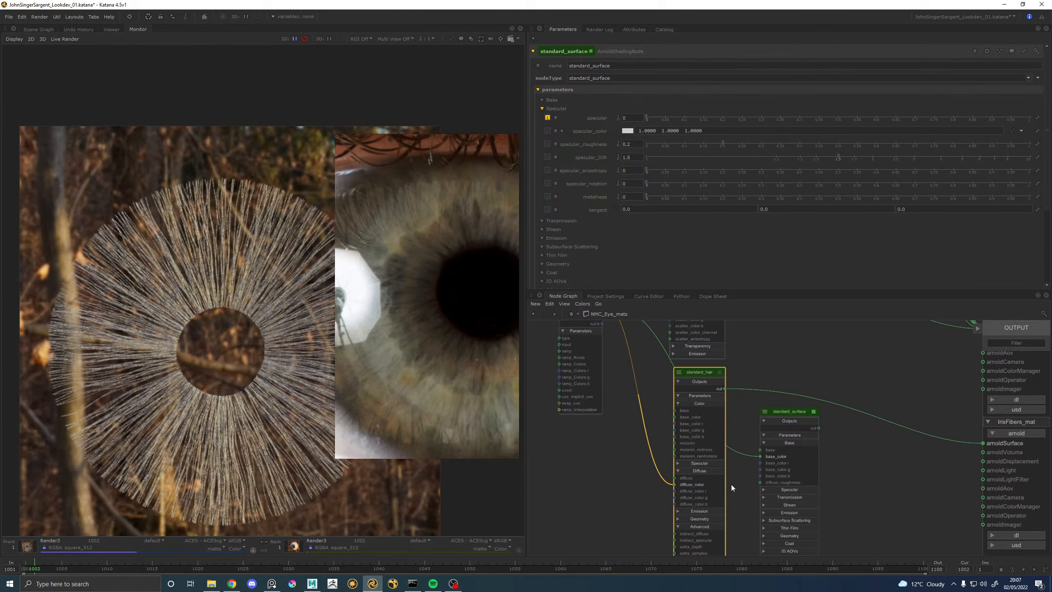
pyautogui.click(720, 372)
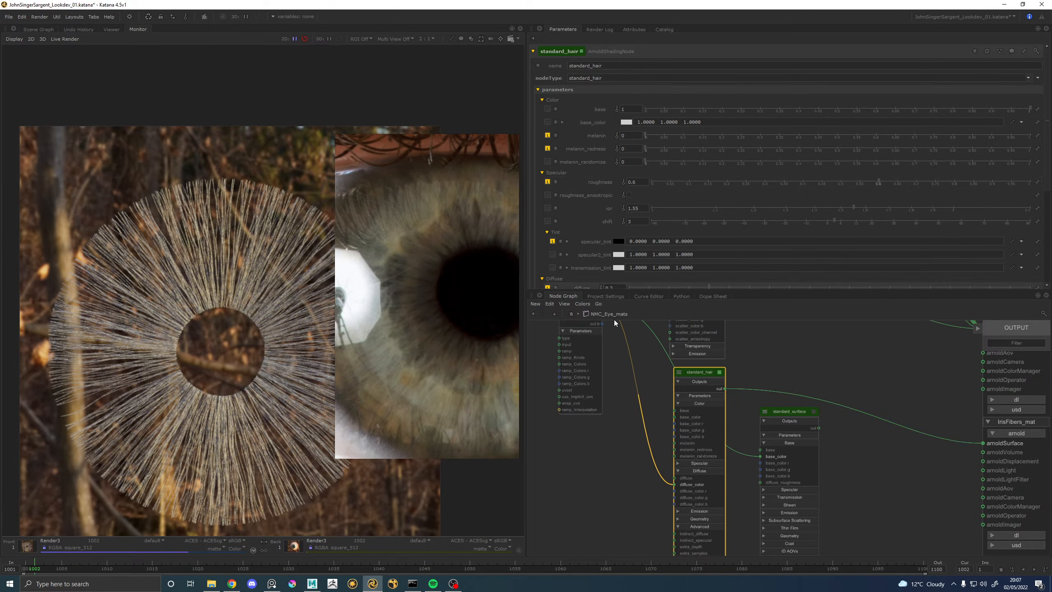
# Expand standard_hair's Specular and Tint groups and connect the ramp_rgb2 output to specular2_tint and transmission_tint.
pyautogui.click(697, 463)
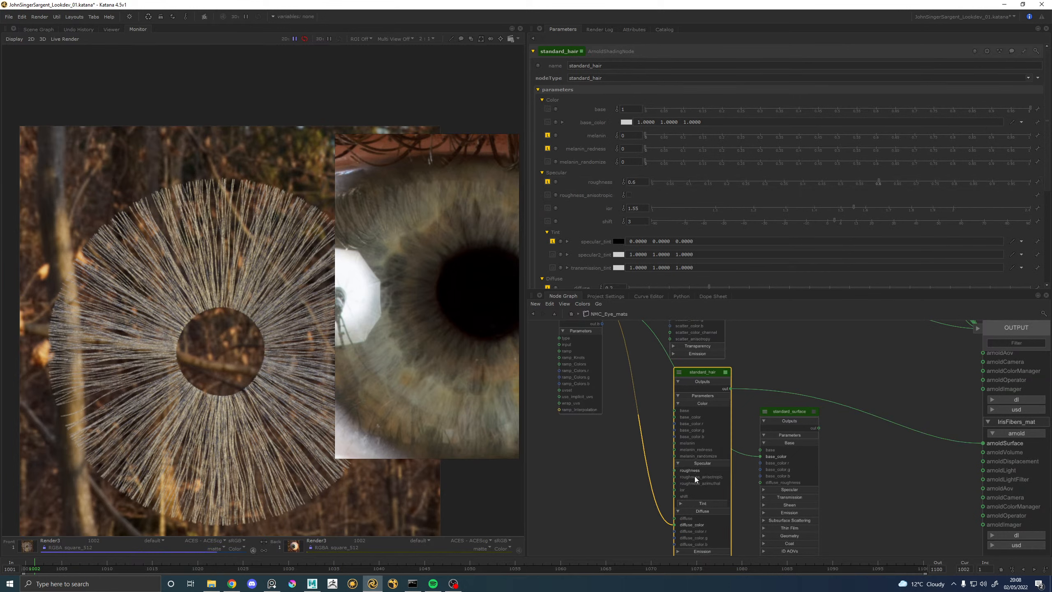
pyautogui.click(686, 503)
pyautogui.scroll(-2, 630, 411)
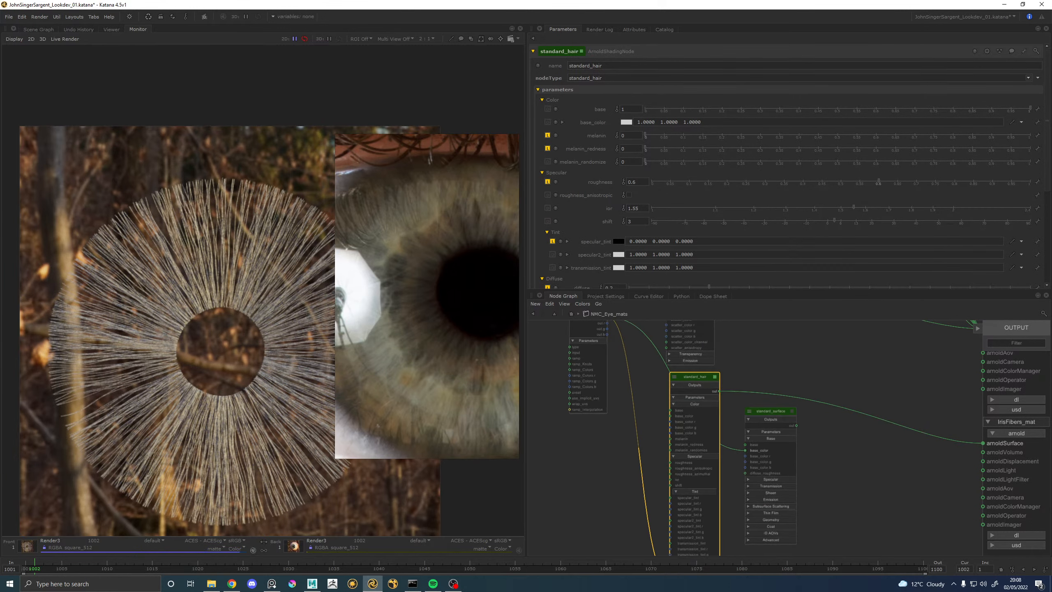
pyautogui.scroll(-1, 646, 421)
pyautogui.moveTo(646, 421); pyautogui.dragTo(640, 402, button='middle')
pyautogui.scroll(-1, 605, 335)
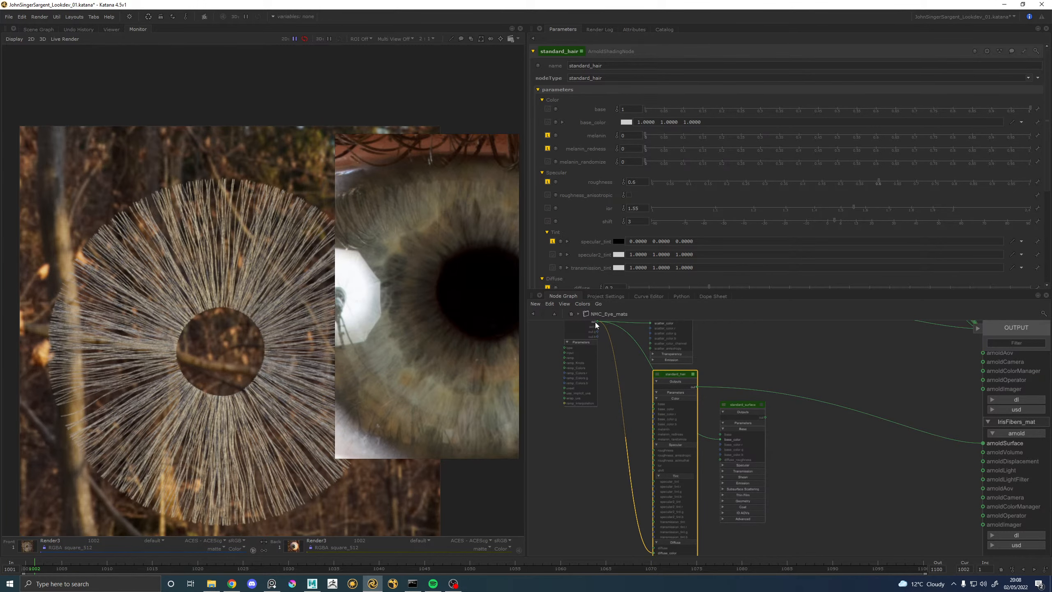
pyautogui.moveTo(597, 324); pyautogui.dragTo(653, 501)
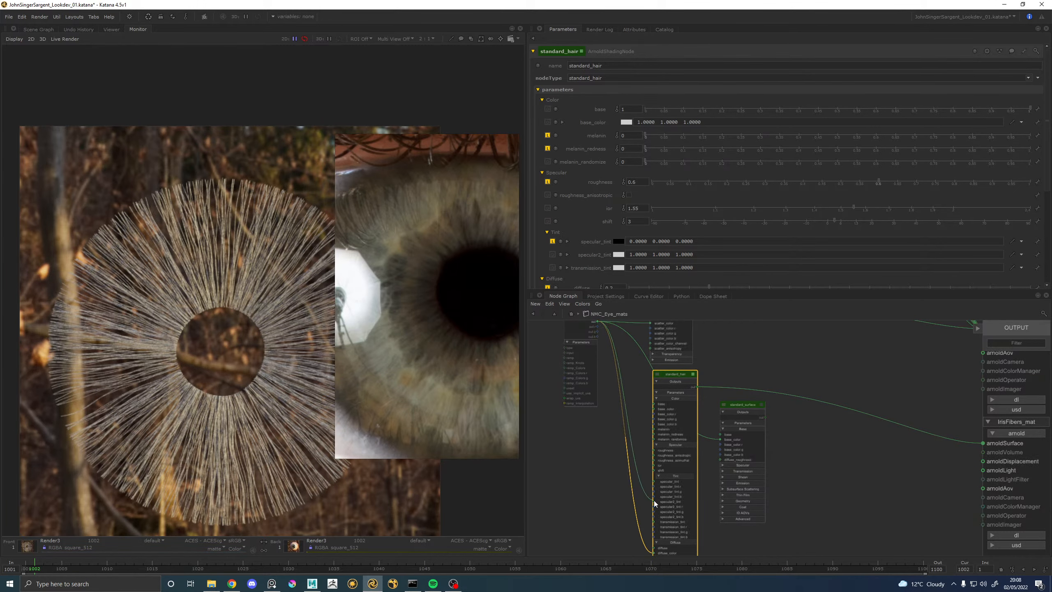
pyautogui.moveTo(587, 449); pyautogui.dragTo(581, 478, button='middle')
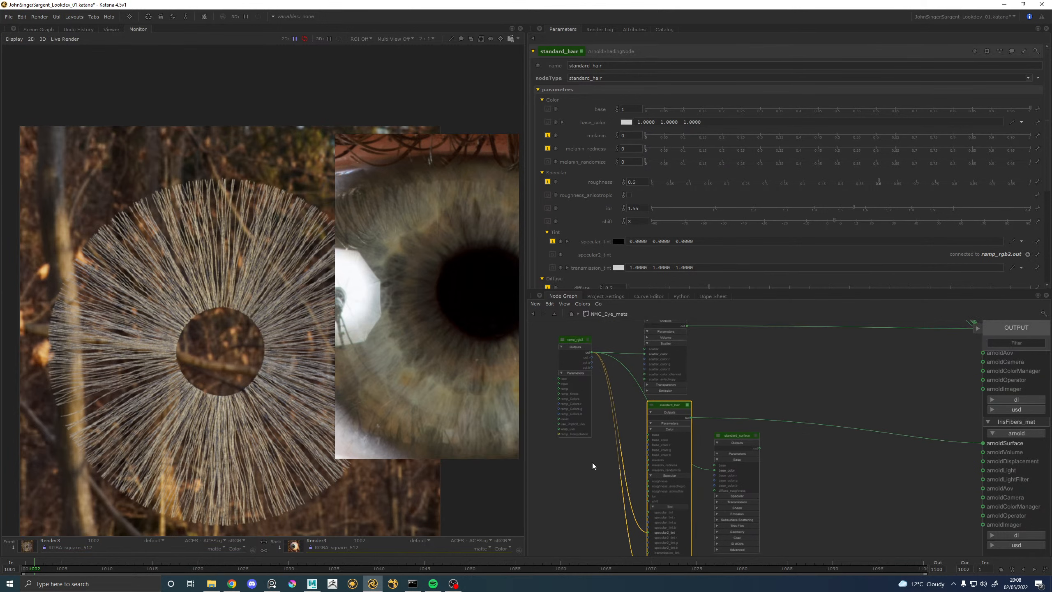
pyautogui.moveTo(592, 352); pyautogui.dragTo(648, 553)
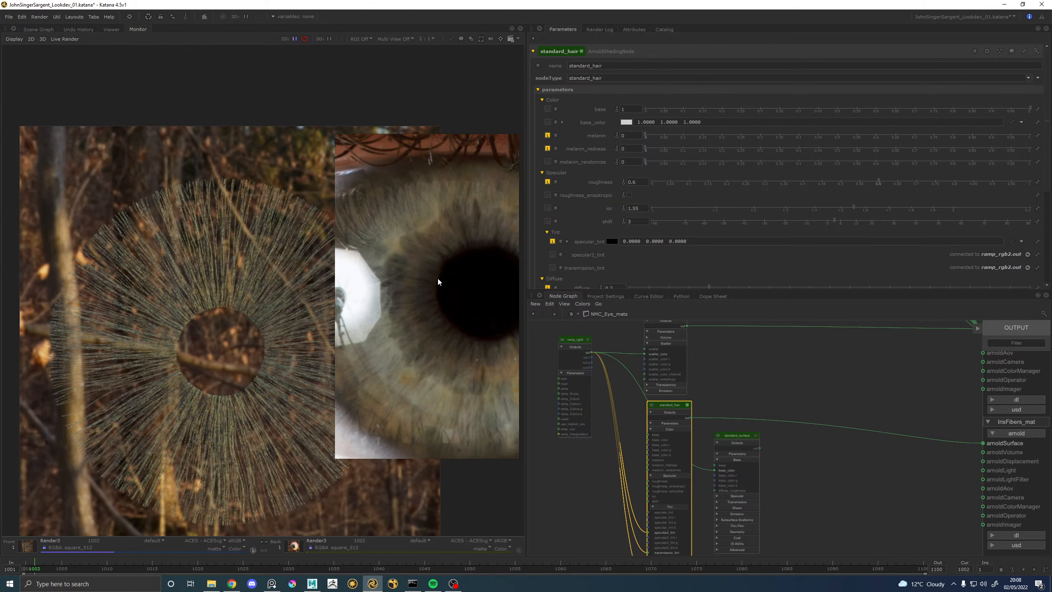
# Set catalog render 38 as the Monitor's back image and flip between it and the current render to compare the fibre shading.
pyautogui.click(631, 29)
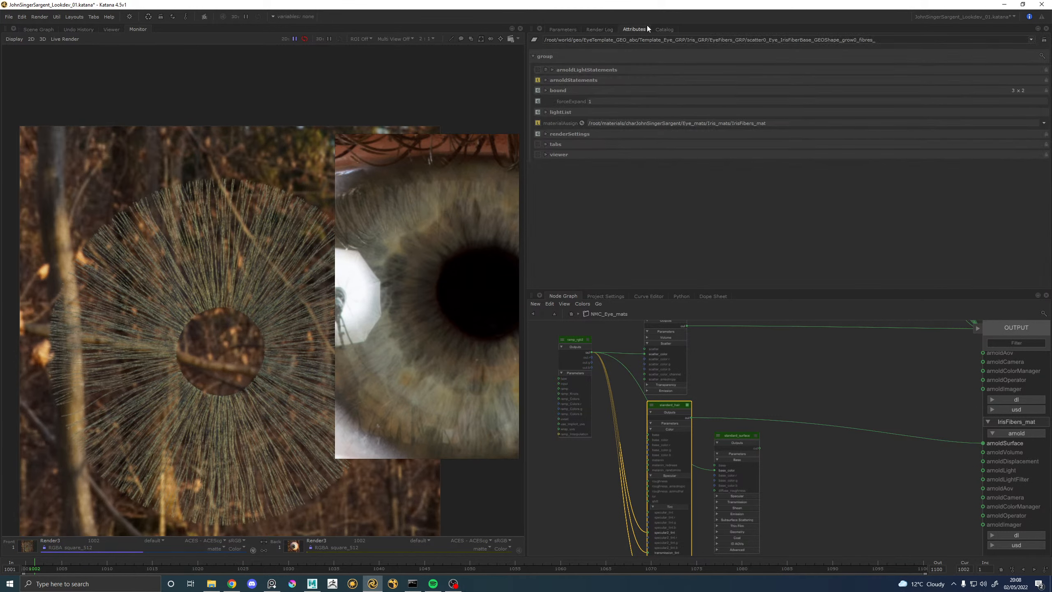
pyautogui.click(663, 29)
pyautogui.scroll(5, 595, 170)
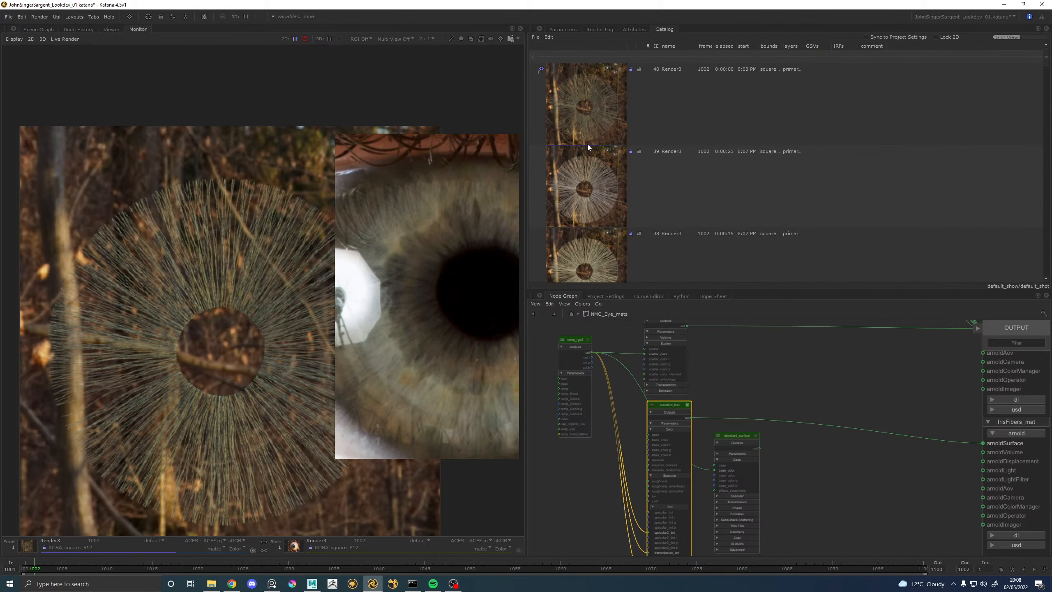
pyautogui.click(540, 190)
pyautogui.press('Tab')
pyautogui.press('Tab')
pyautogui.press('Tab')
pyautogui.press('Tab')
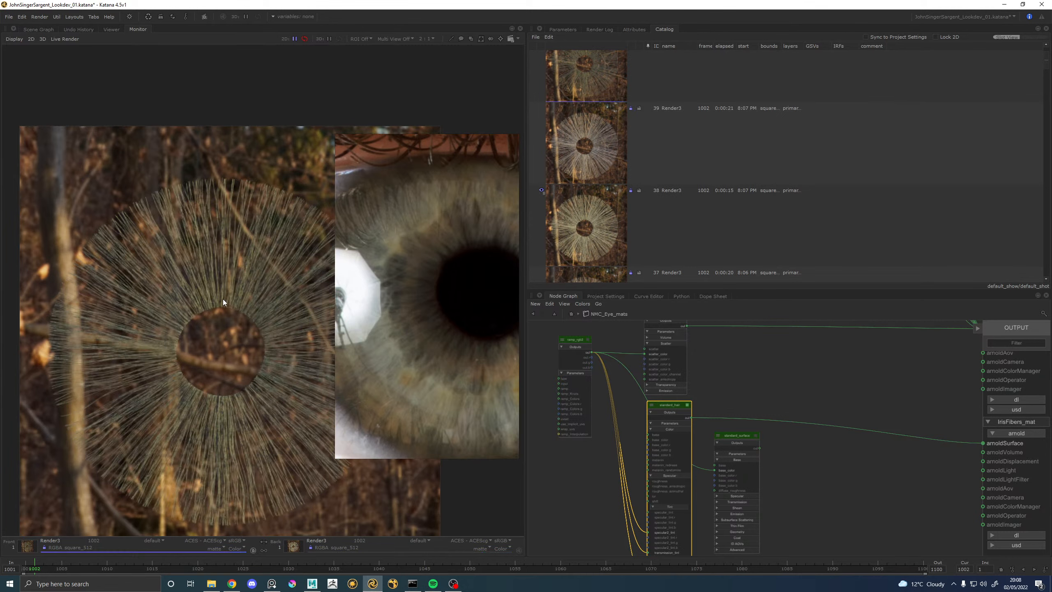
pyautogui.press('Tab')
pyautogui.press('Tab')
# Delete the standard_surface node and collapse the Tint group on standard_hair.
pyautogui.click(736, 438)
pyautogui.press('Delete')
pyautogui.moveTo(673, 440); pyautogui.dragTo(677, 422, button='middle')
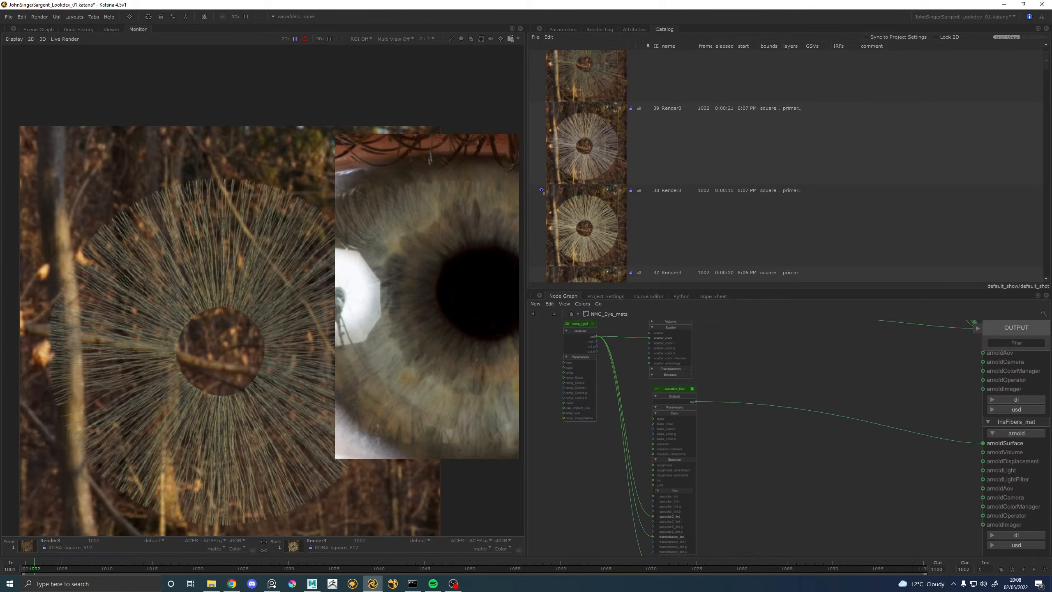
pyautogui.click(657, 489)
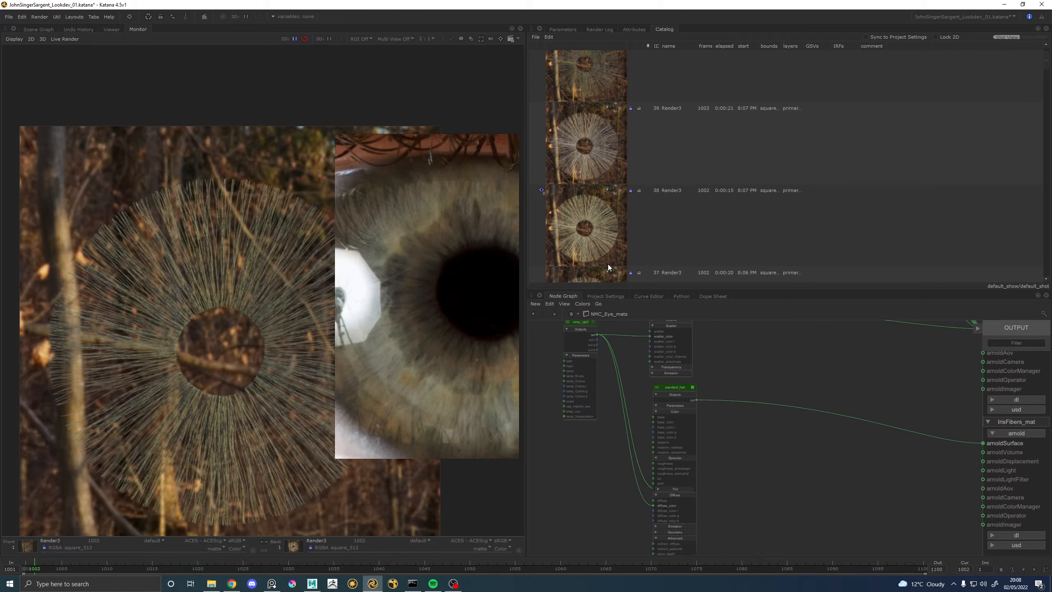
# Leave the NMC_Eye_mats network and remove the Eye_IrisStroma_GEO path from the Prune3 node.
pyautogui.click(562, 29)
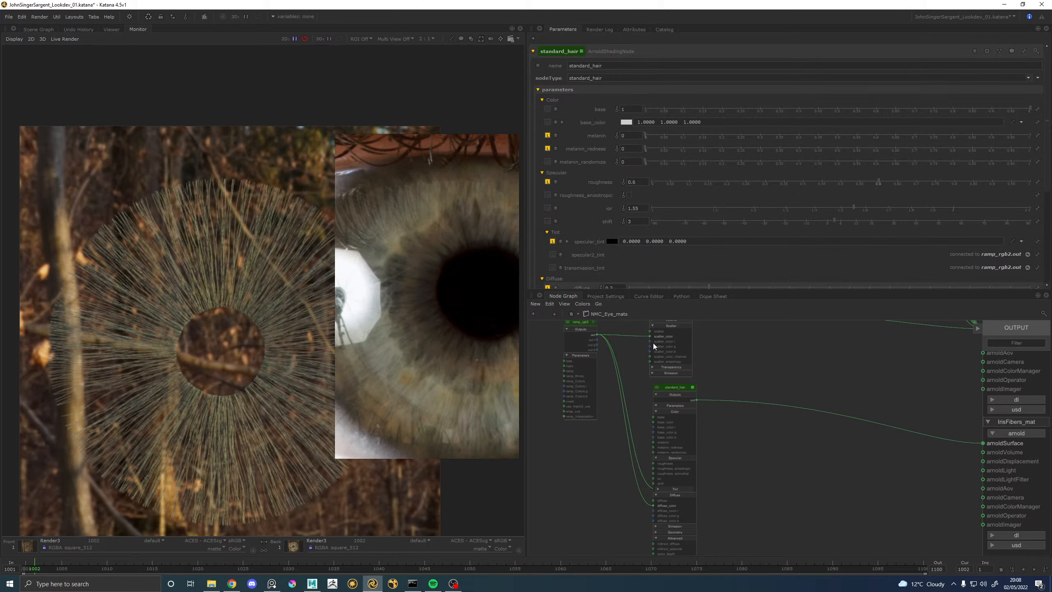
pyautogui.click(555, 313)
pyautogui.moveTo(773, 376); pyautogui.dragTo(773, 461, button='middle')
pyautogui.scroll(-3, 773, 460)
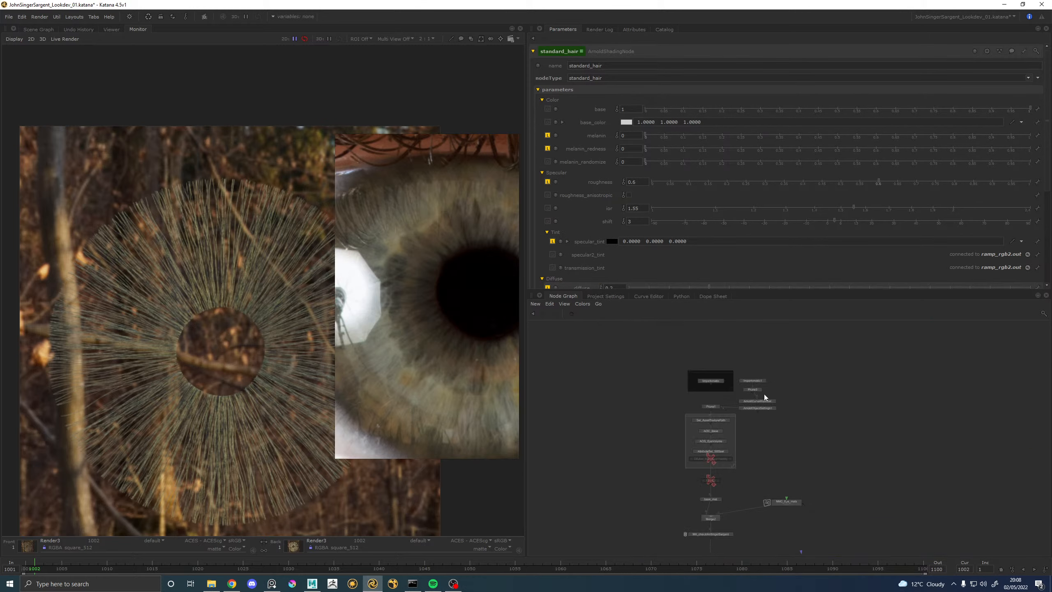
pyautogui.scroll(5, 765, 397)
pyautogui.click(742, 371)
pyautogui.scroll(-1, 708, 107)
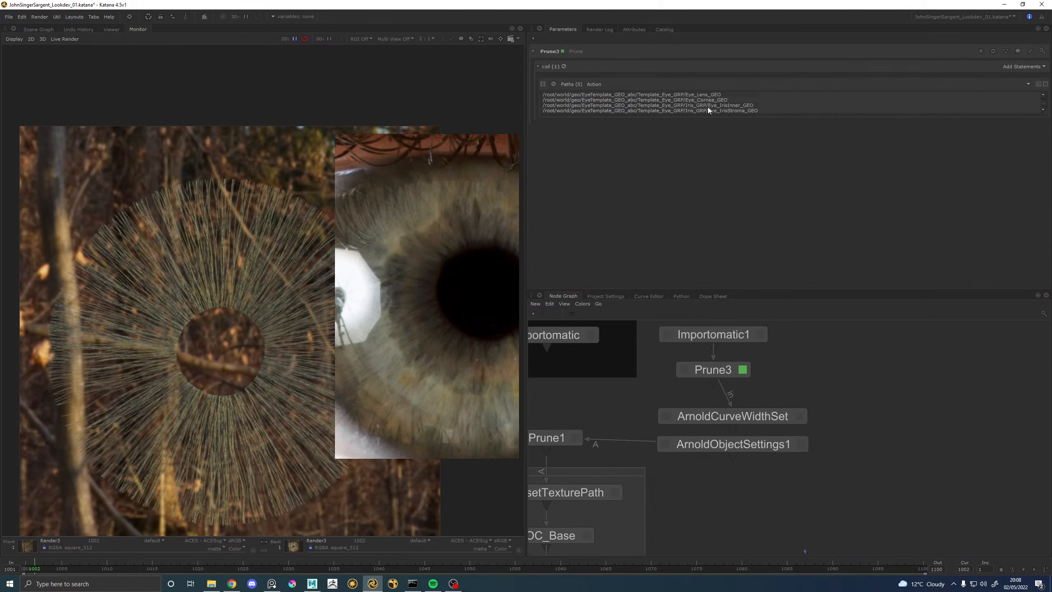
pyautogui.rightClick(724, 110)
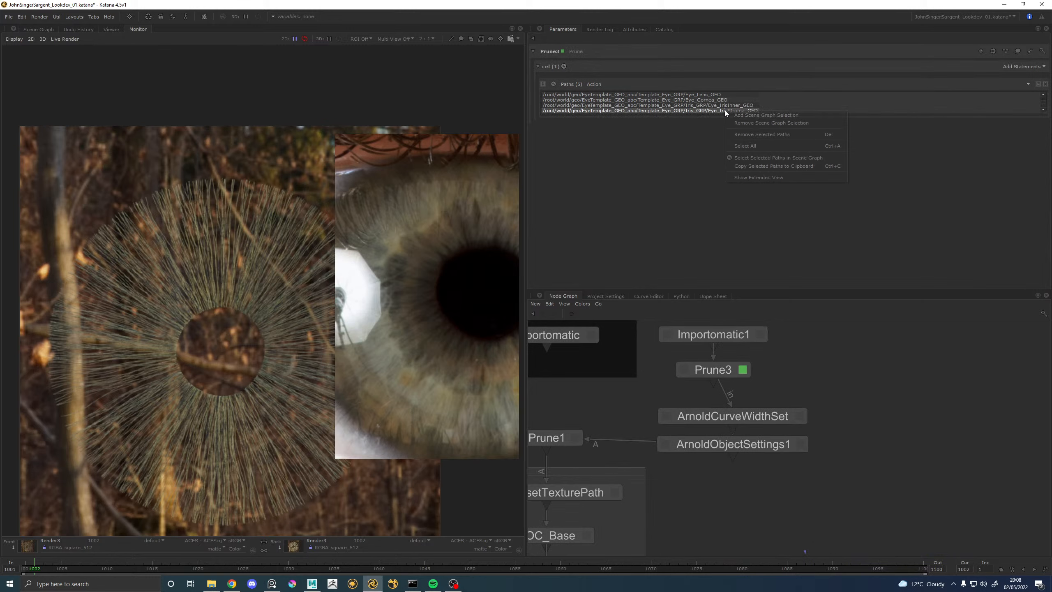
pyautogui.click(754, 135)
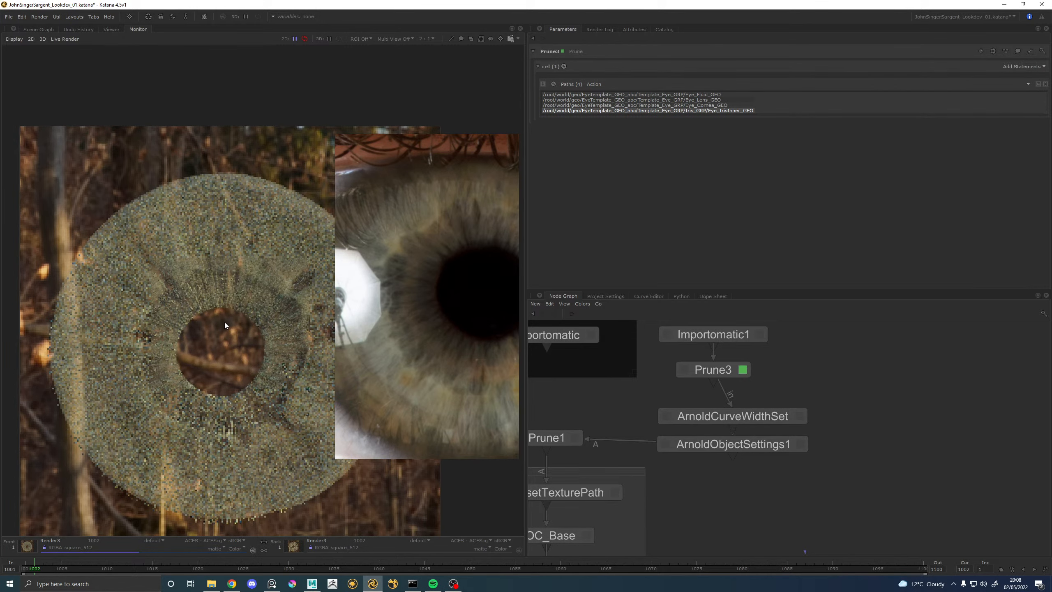
# Set the ArnoldCurveWidthSet node's constant_value to 0.0005.
pyautogui.scroll(1, 270, 322)
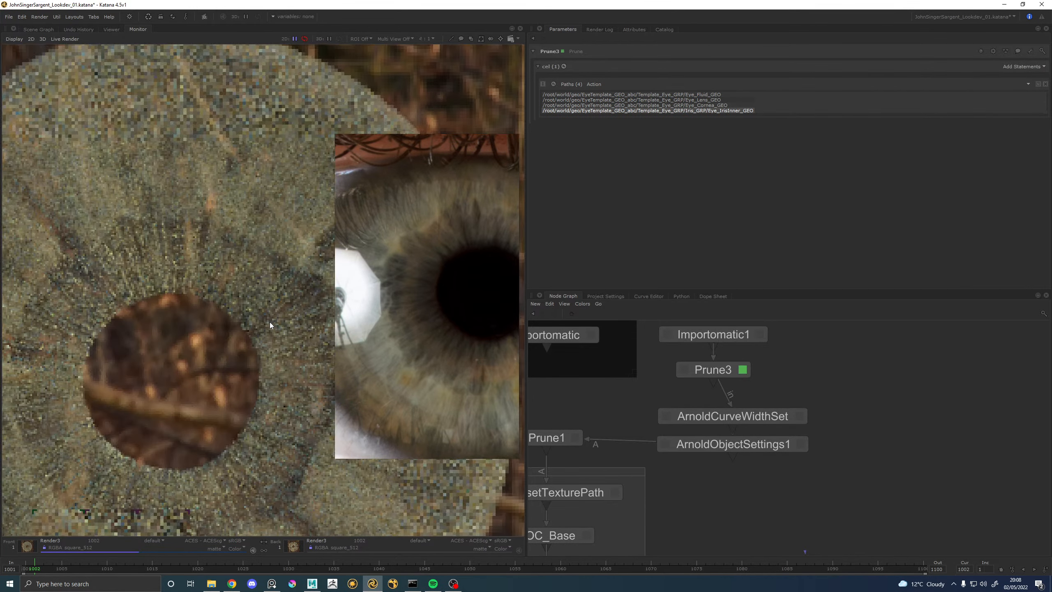
pyautogui.moveTo(788, 419); pyautogui.dragTo(796, 430, button='middle')
pyautogui.click(806, 426)
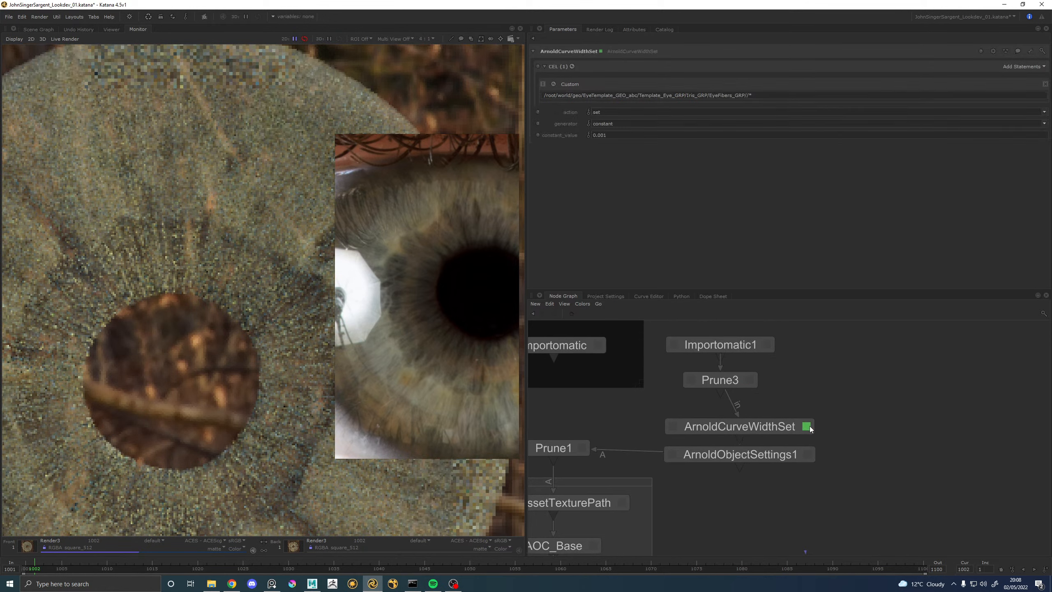
pyautogui.press('BackSpace')
pyautogui.write('05')
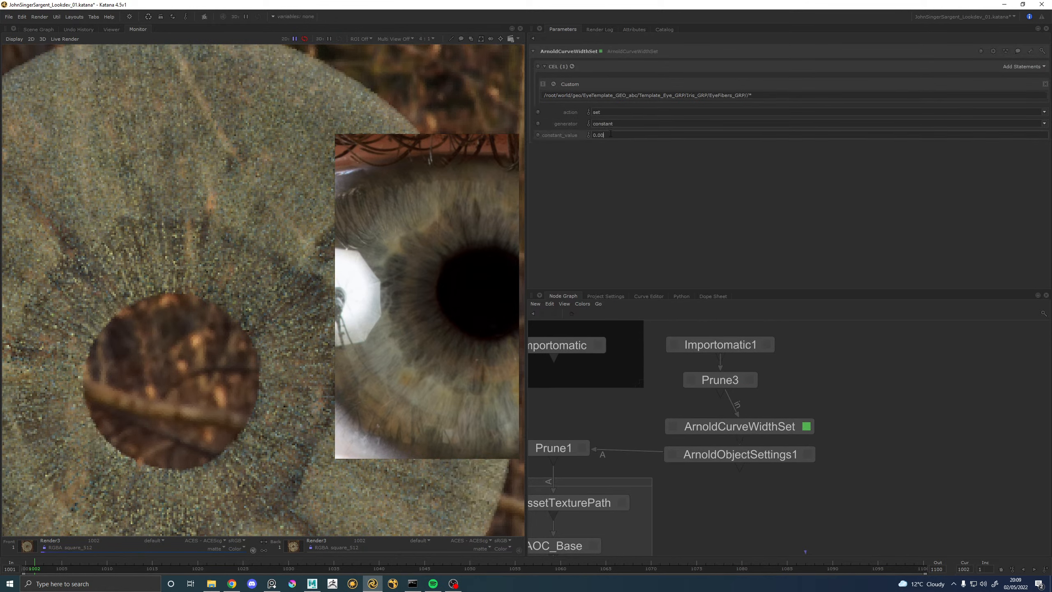
pyautogui.press('Return')
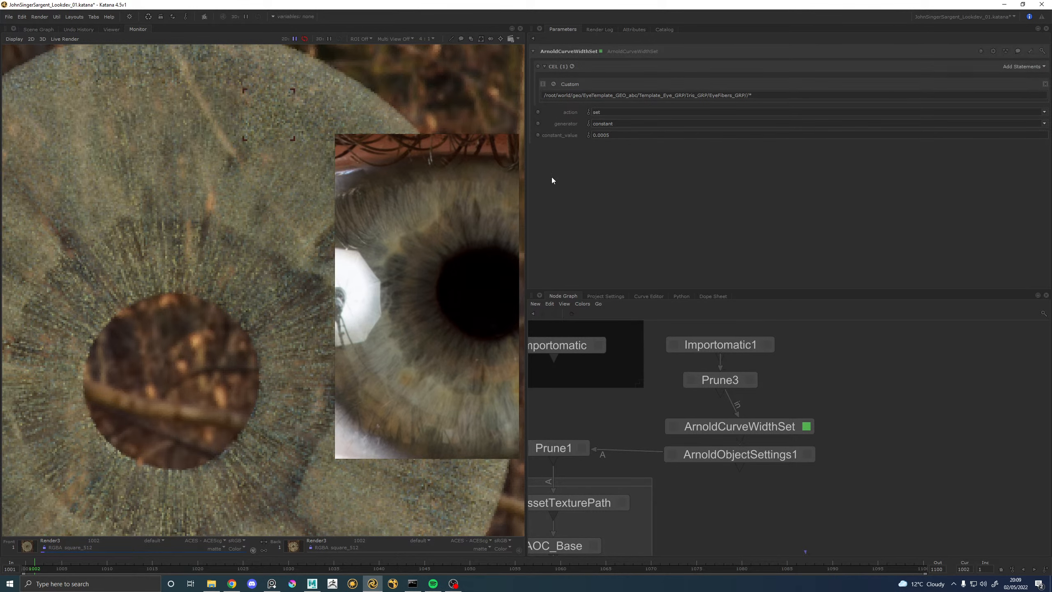
# Examine the rendered iris fibres over the stroma, close up and as a whole, against the eye reference.
pyautogui.scroll(-1, 137, 315)
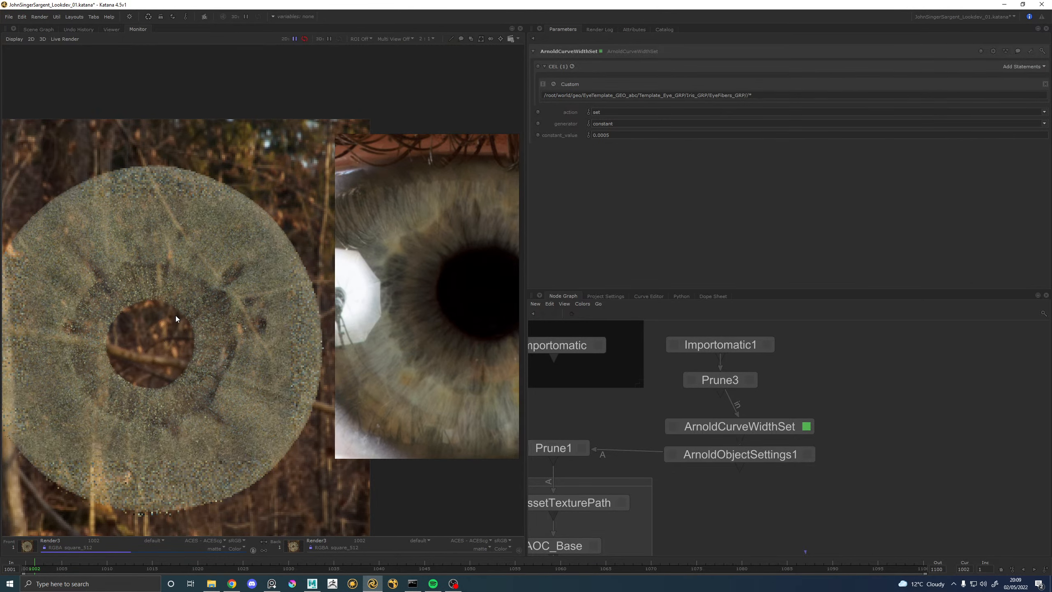
pyautogui.scroll(1, 176, 316)
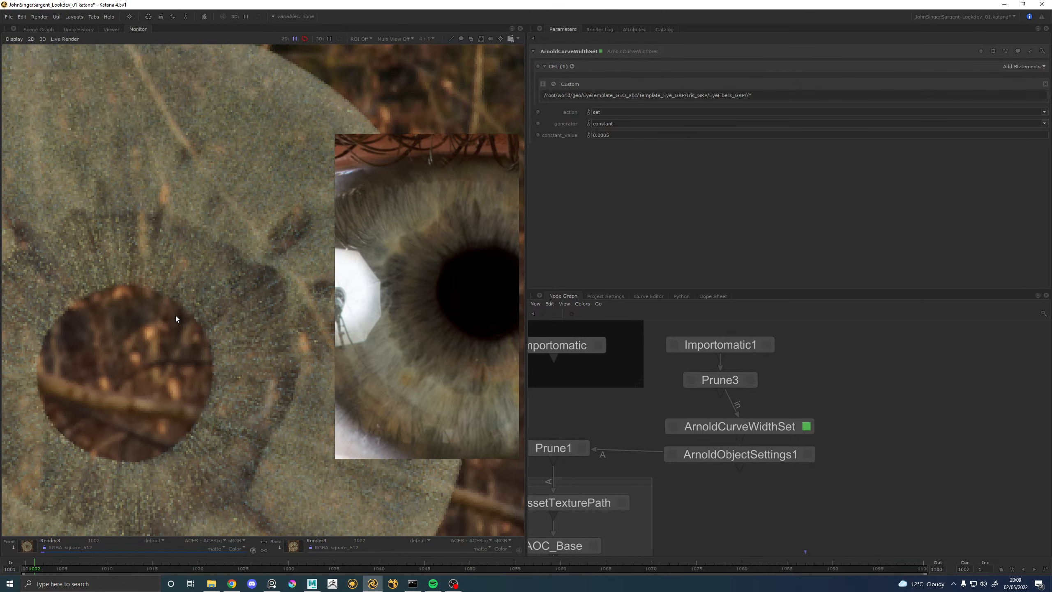
pyautogui.scroll(-2, 177, 322)
pyautogui.scroll(2, 170, 328)
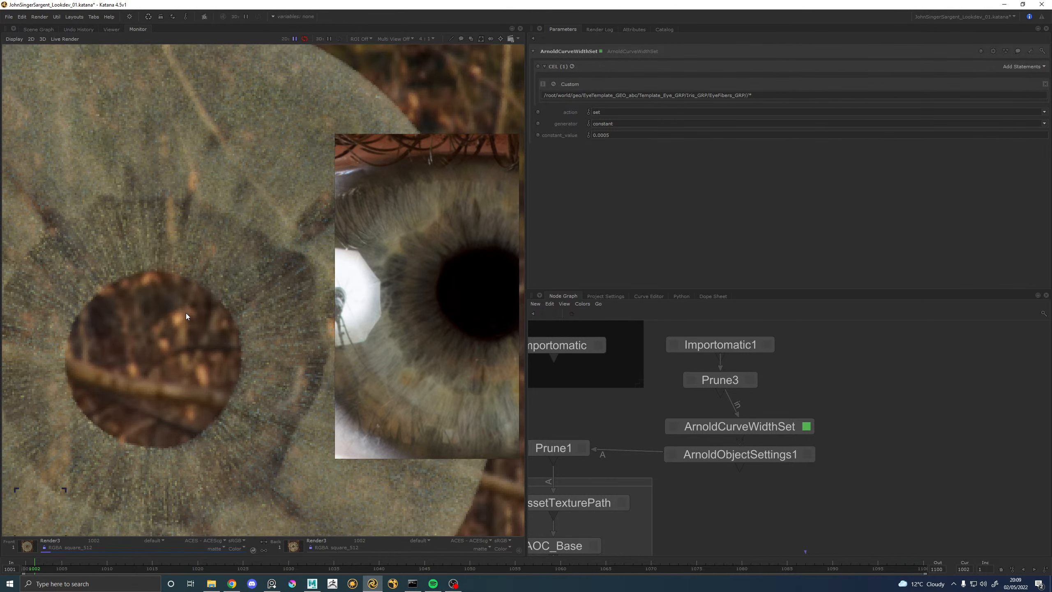
pyautogui.scroll(-1, 186, 316)
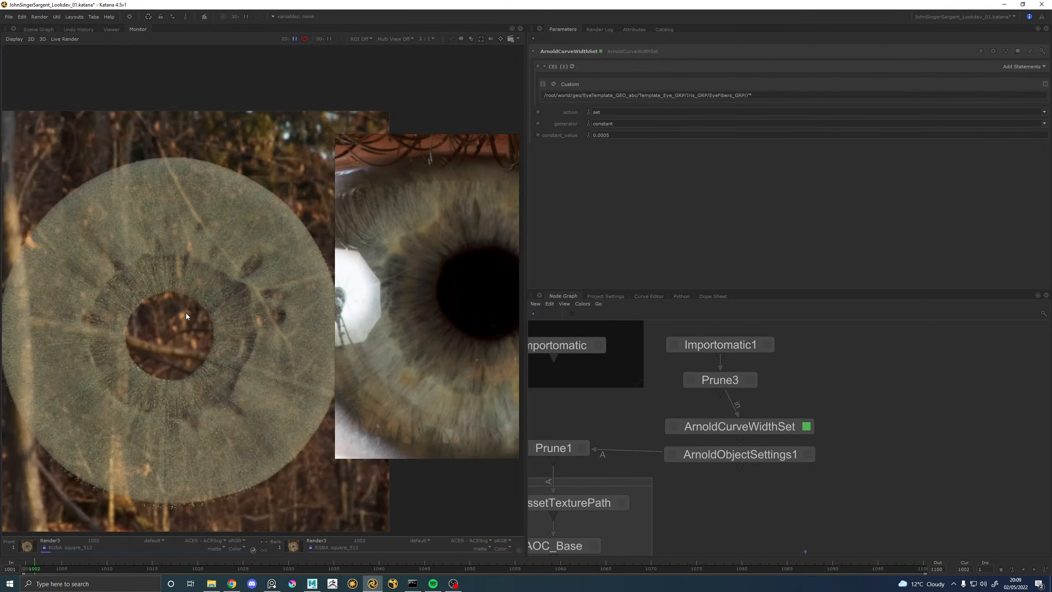
pyautogui.scroll(1, 181, 274)
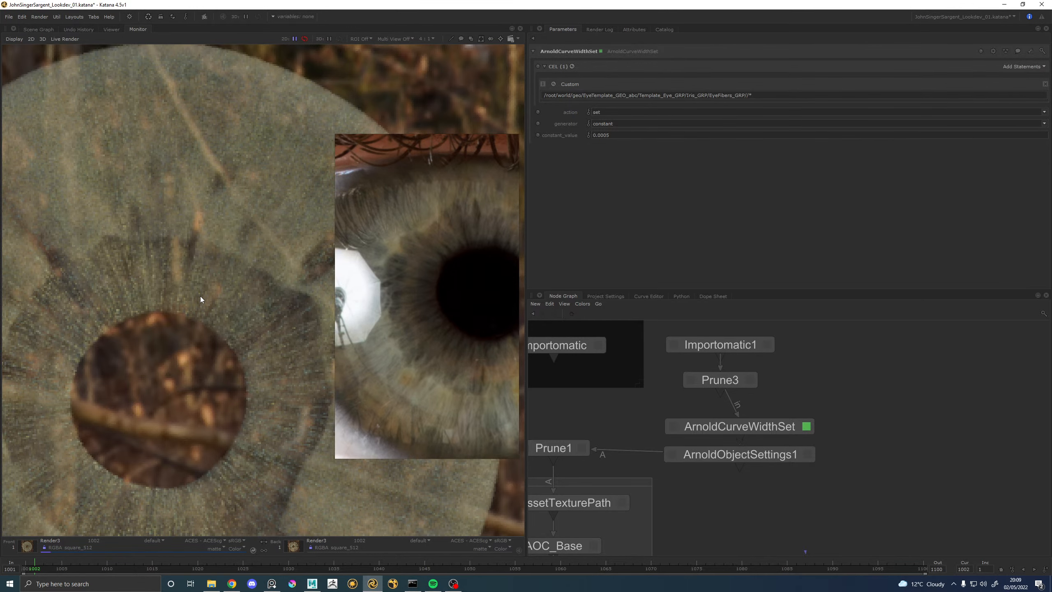
pyautogui.scroll(-1, 201, 299)
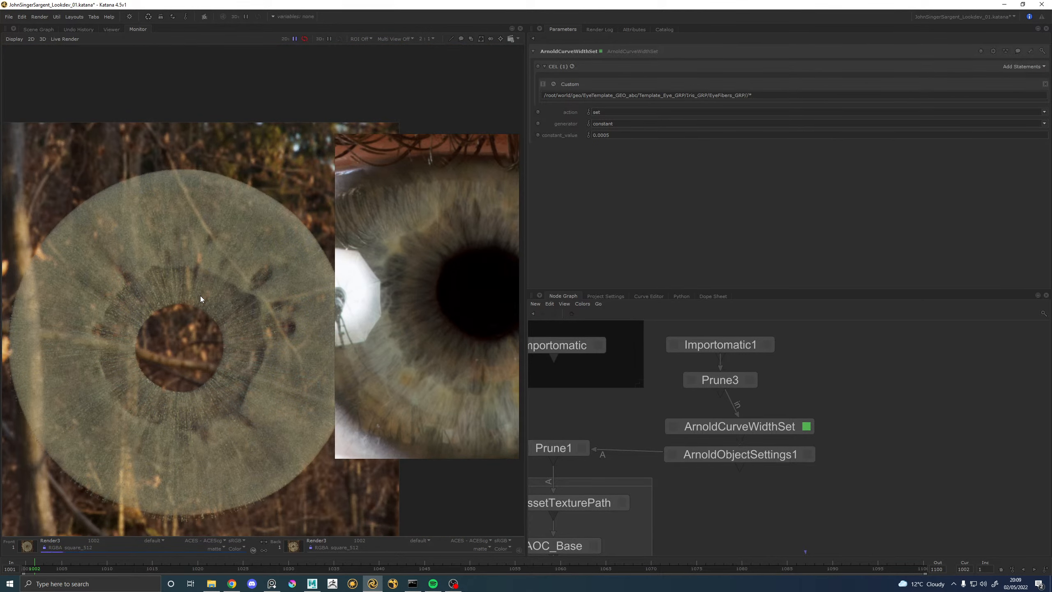
pyautogui.scroll(1, 209, 293)
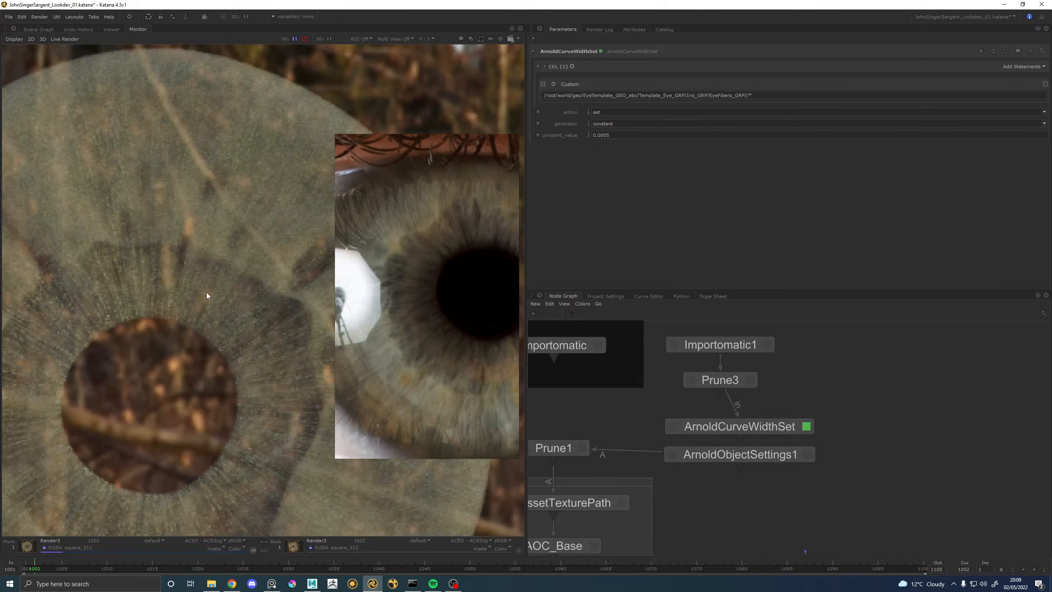
pyautogui.scroll(-1, 204, 303)
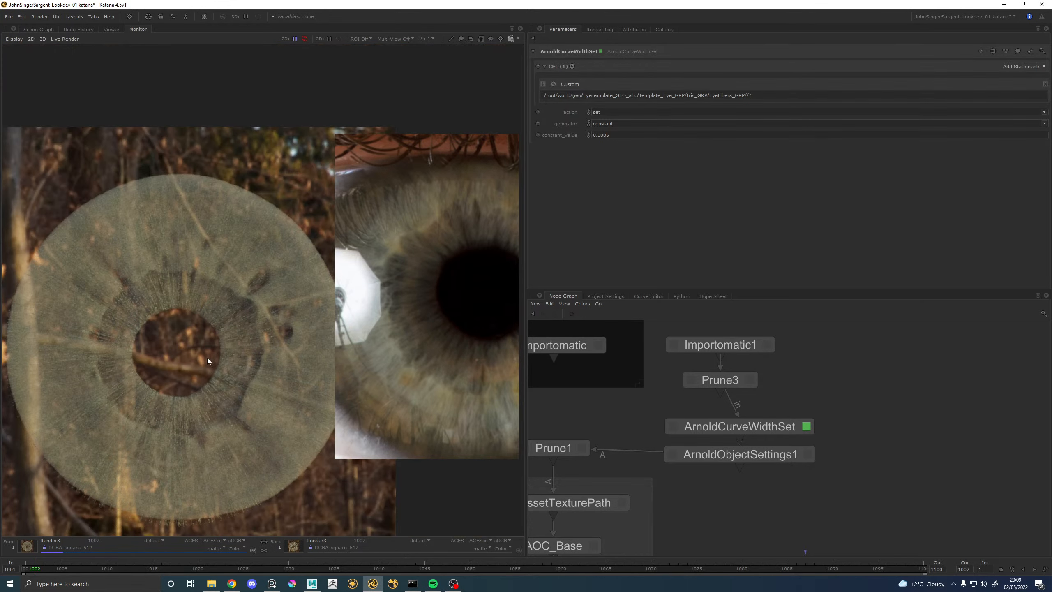
pyautogui.moveTo(207, 358); pyautogui.dragTo(192, 314, button='middle')
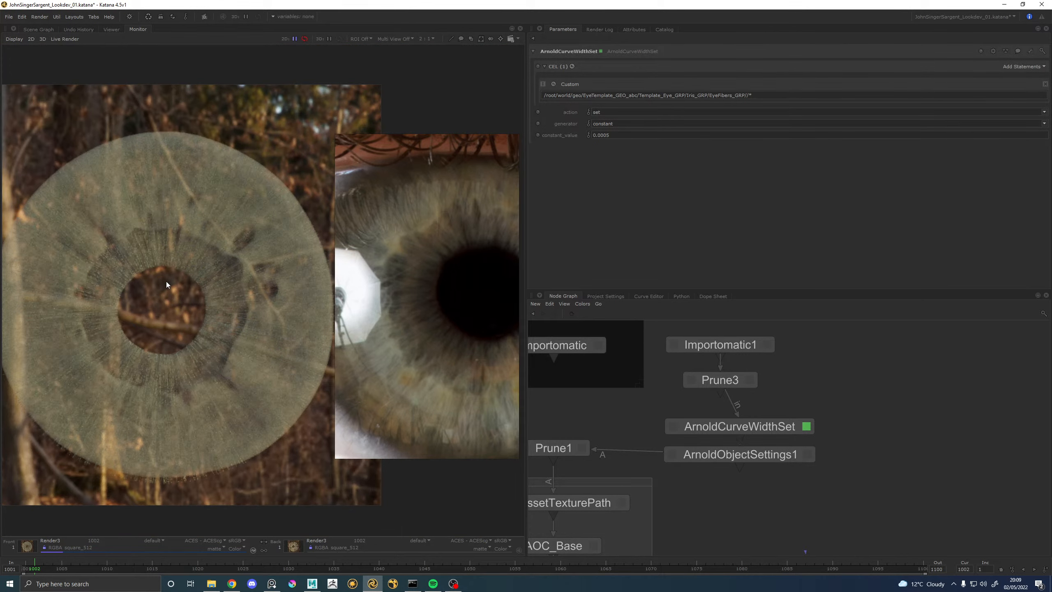
pyautogui.scroll(1, 164, 279)
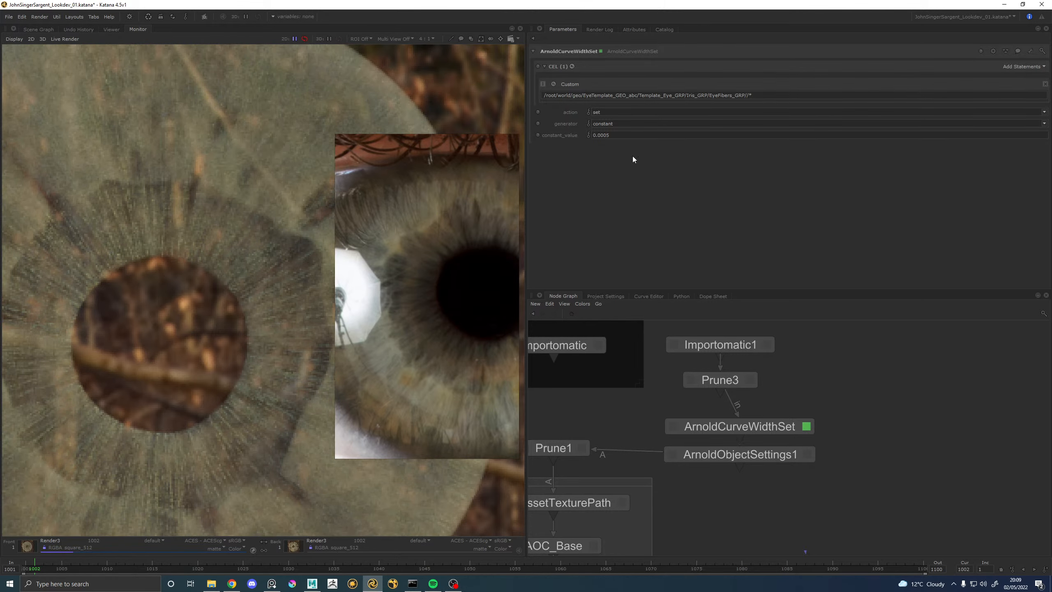
# Switch the ArnoldCurveWidthSet generator to random with random_min 0.0003 and random_max 0.0005, and save the scene.
pyautogui.click(597, 136)
pyautogui.hotkey('ctrl', 'c')
pyautogui.click(608, 124)
pyautogui.click(605, 131)
pyautogui.hotkey('ctrl', 'v')
pyautogui.click(608, 138)
pyautogui.press('Return')
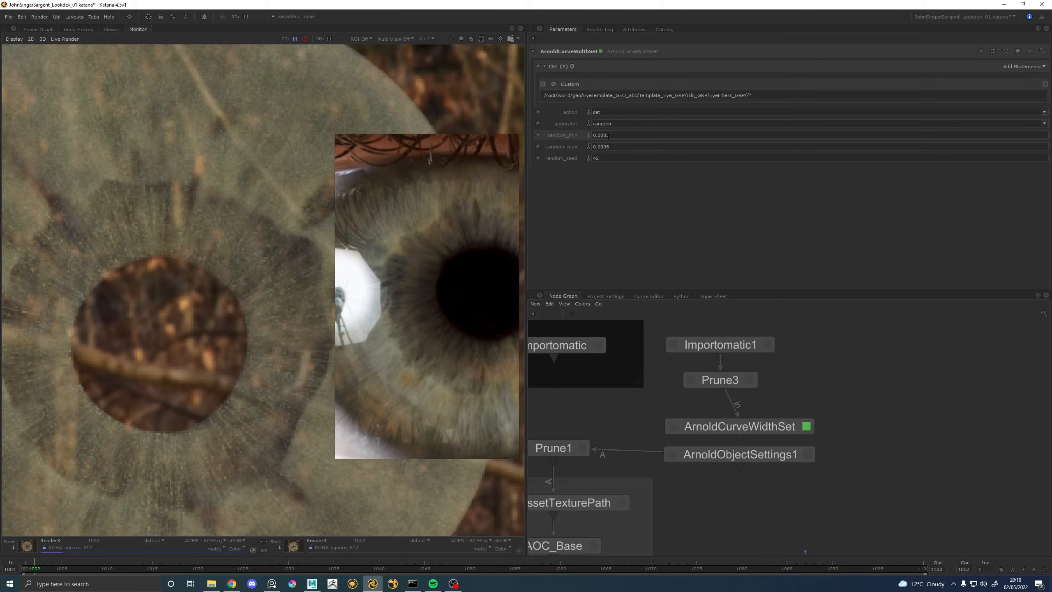
pyautogui.moveTo(266, 296)
pyautogui.keyDown('alt'); pyautogui.mouseDown(button='middle')
pyautogui.moveTo(172, 298)
pyautogui.moveTo(266, 296)
pyautogui.mouseUp(button='middle'); pyautogui.keyUp('alt')
pyautogui.hotkey('ctrl', 's')
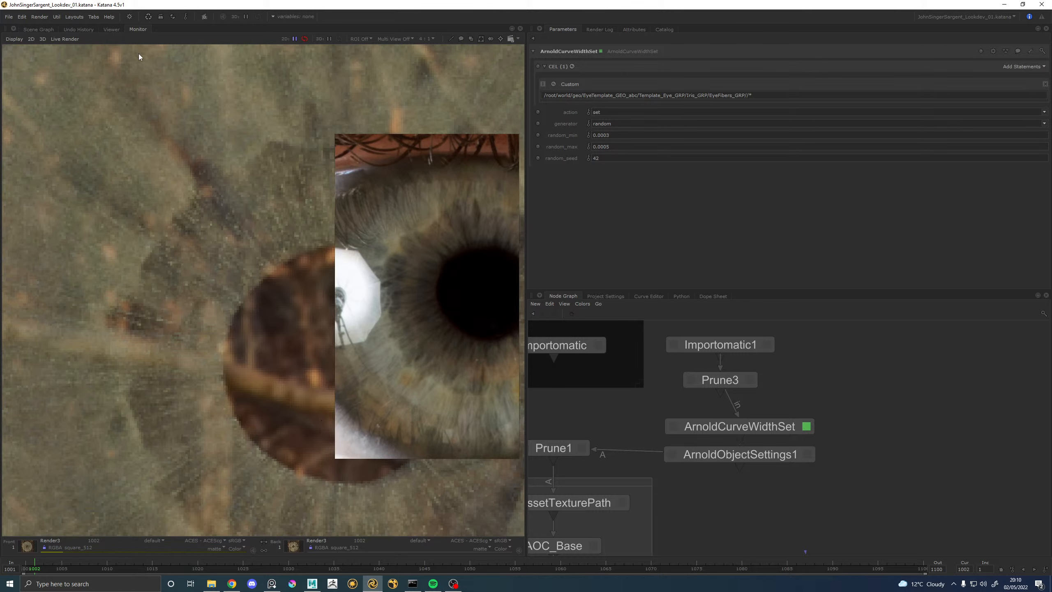
# Collapse the root location in Katana's scene graph and switch to Maya.
pyautogui.click(38, 29)
pyautogui.click(6, 60)
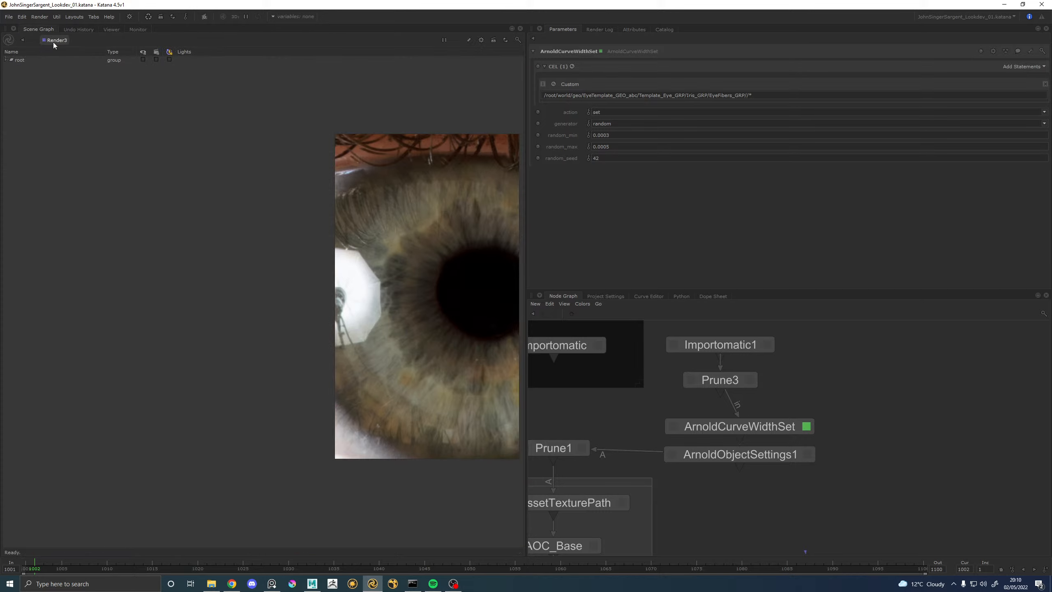
pyautogui.click(312, 583)
# Delete the scattered fibres object inside EyeFibers_GRP, keeping the empty group.
pyautogui.click(97, 200)
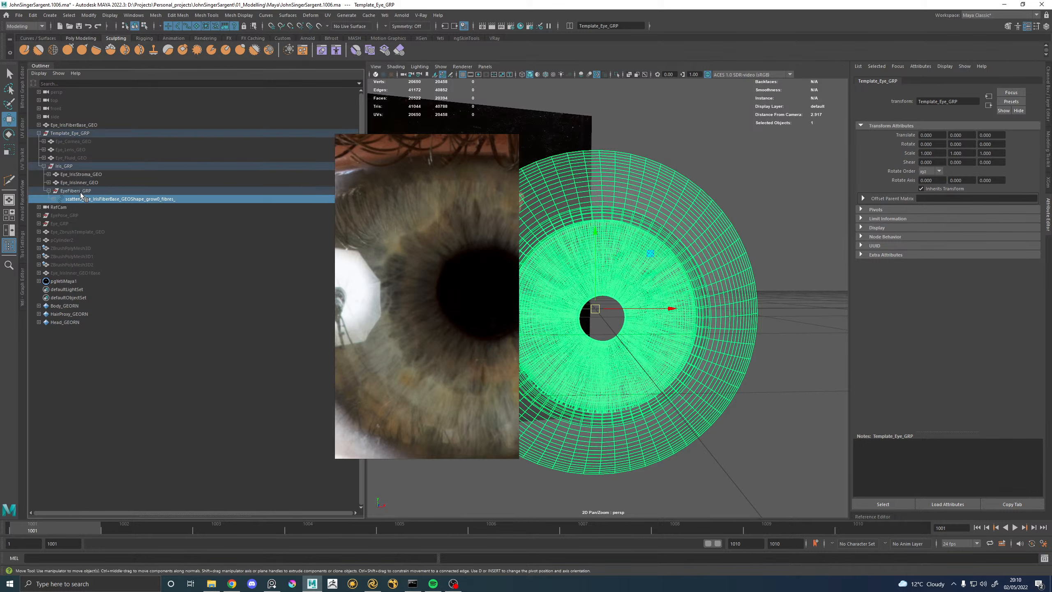
pyautogui.click(781, 220)
pyautogui.keyDown('alt'); pyautogui.moveTo(704, 248); pyautogui.dragTo(643, 270); pyautogui.keyUp('alt')
pyautogui.keyDown('alt'); pyautogui.moveTo(643, 271); pyautogui.dragTo(778, 333, button='right'); pyautogui.keyUp('alt')
pyautogui.click(101, 199)
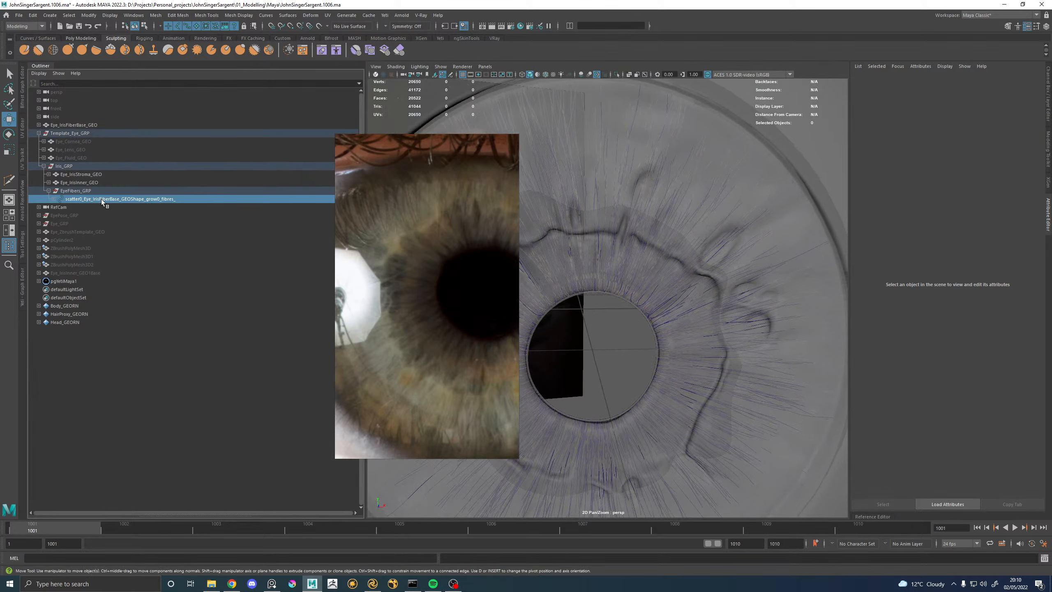
pyautogui.press('Delete')
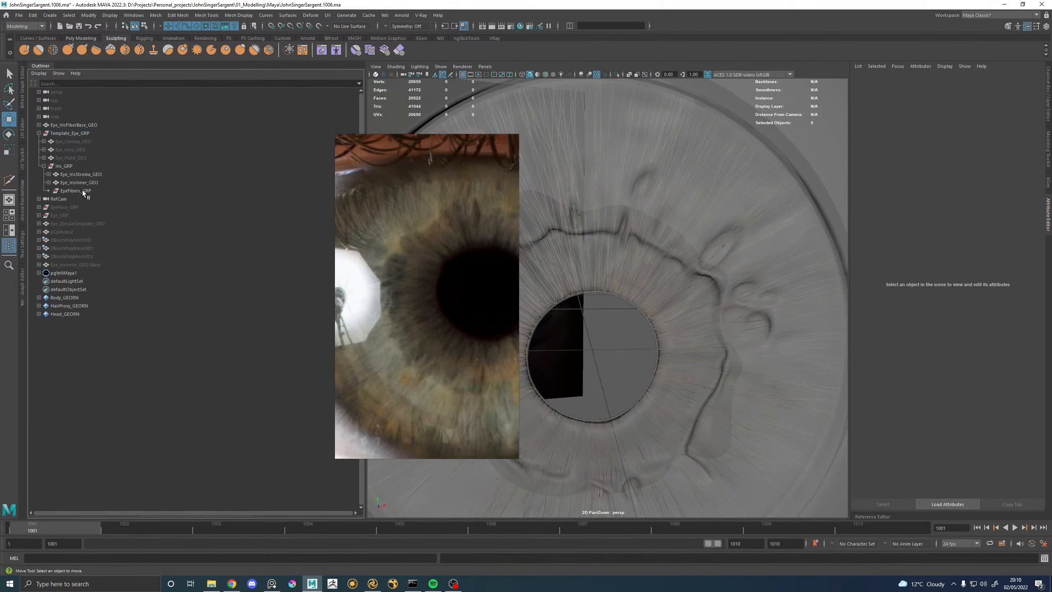
# Select pgYetiMaya1 and show its node network in the Yeti Graph Editor beside a close view of the iris, with the Outliner closed.
pyautogui.click(75, 273)
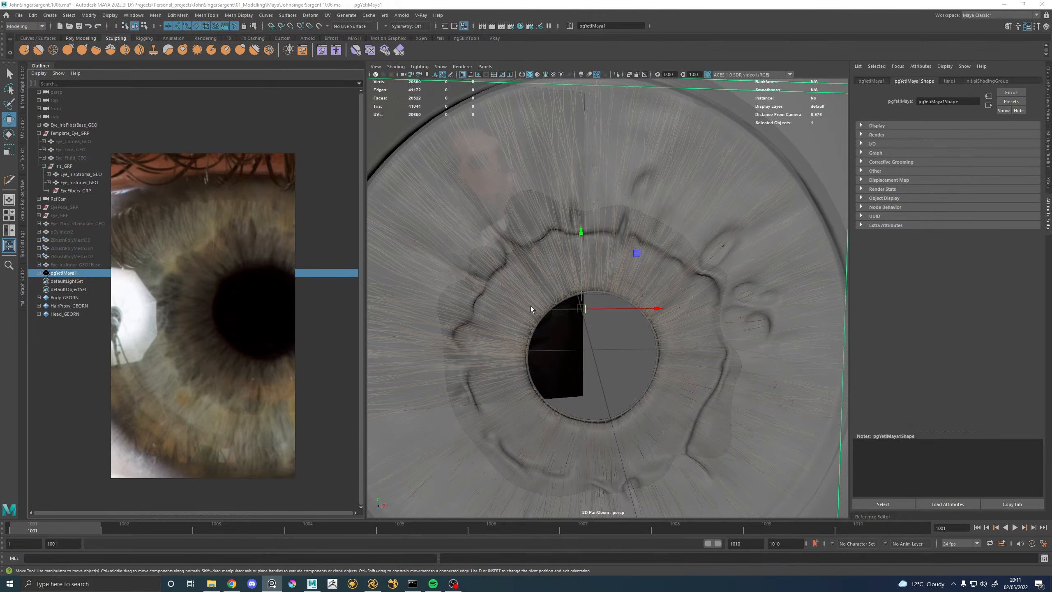
pyautogui.keyDown('alt'); pyautogui.moveTo(533, 310); pyautogui.dragTo(555, 306); pyautogui.keyUp('alt')
pyautogui.scroll(3, 555, 305)
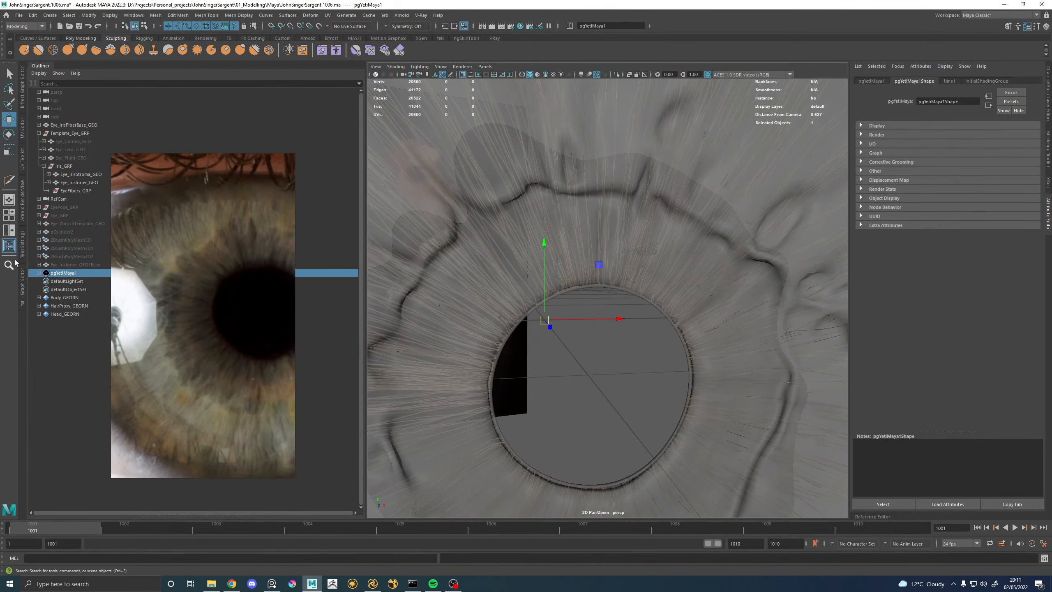
pyautogui.moveTo(231, 266); pyautogui.dragTo(1051, 311, button='right')
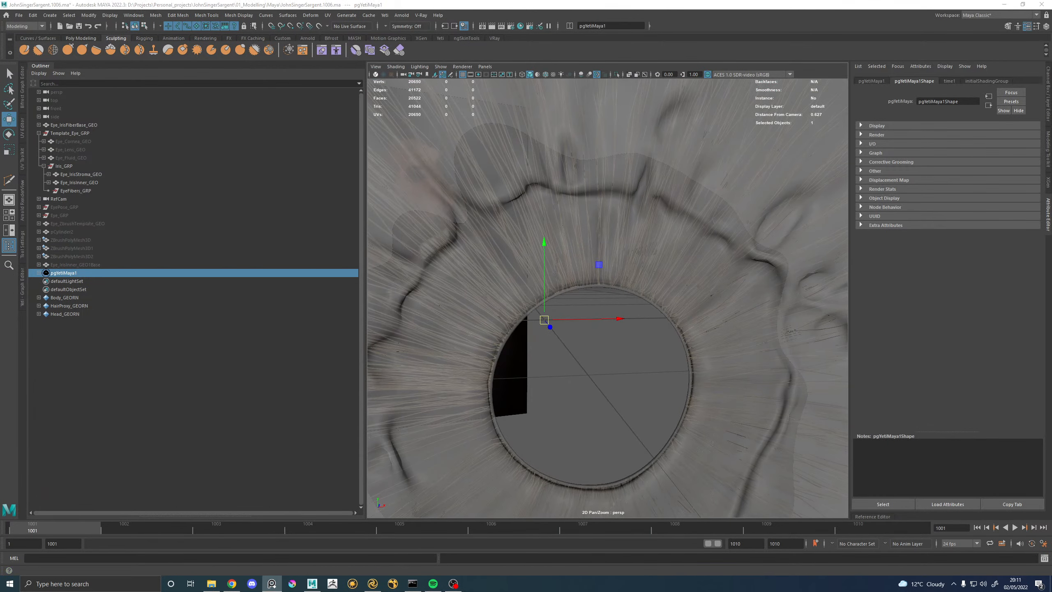
pyautogui.click(73, 272)
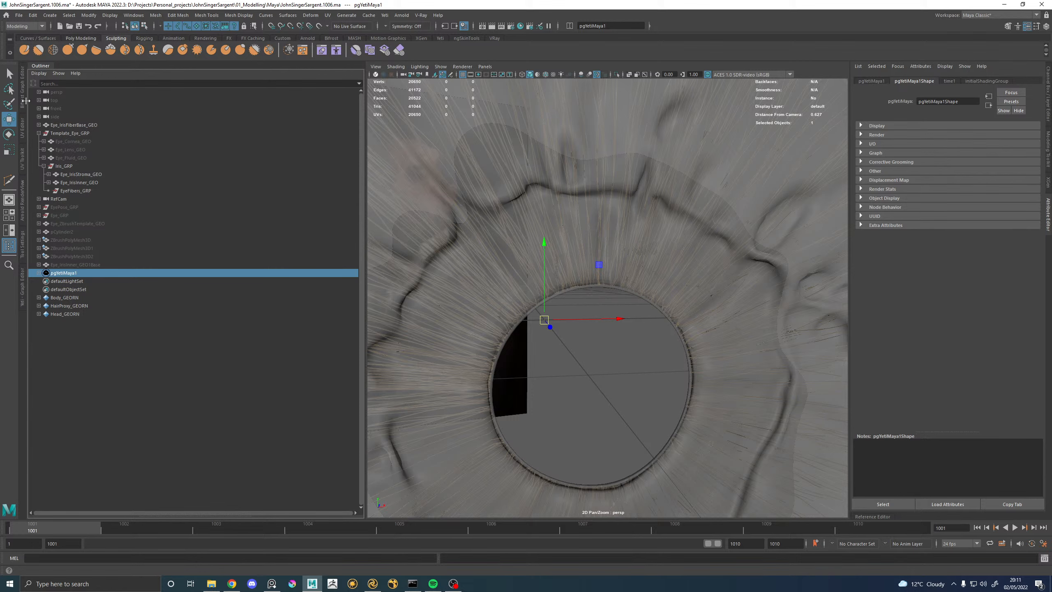
pyautogui.click(23, 295)
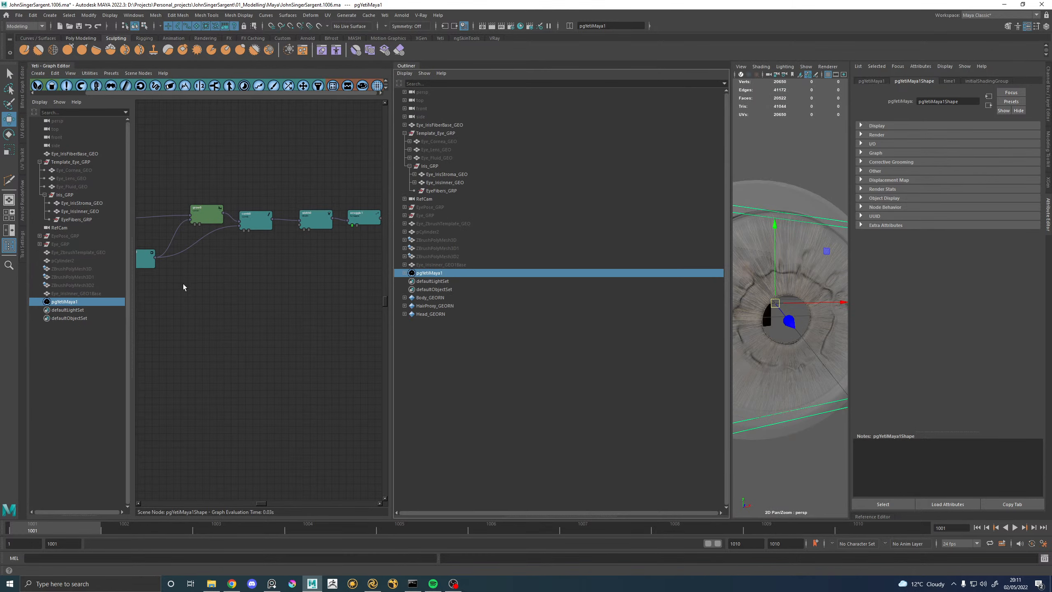
pyautogui.click(404, 66)
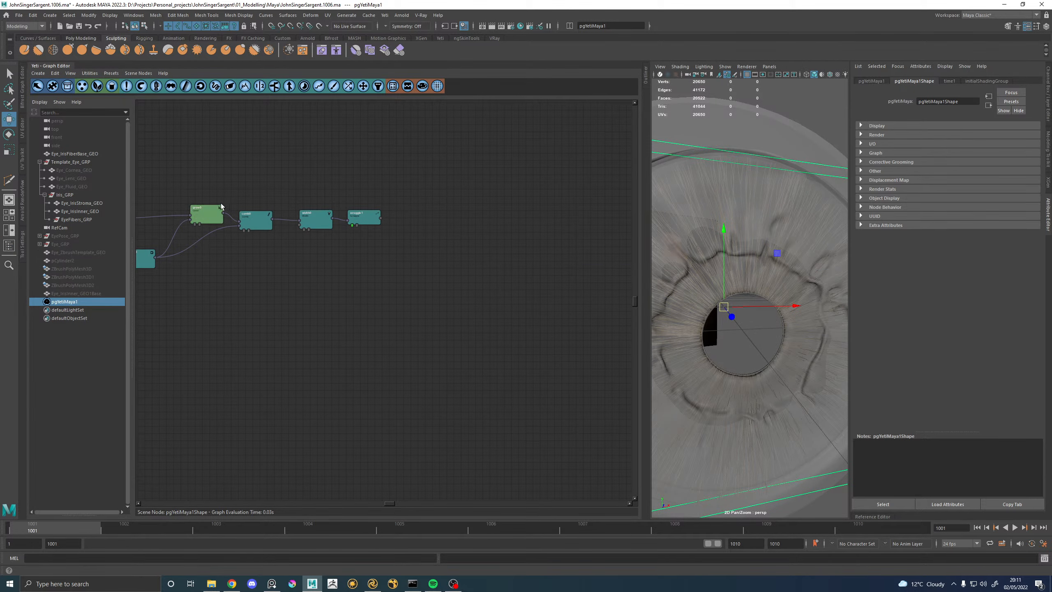
pyautogui.keyDown('alt'); pyautogui.moveTo(668, 281); pyautogui.dragTo(448, 275); pyautogui.keyUp('alt')
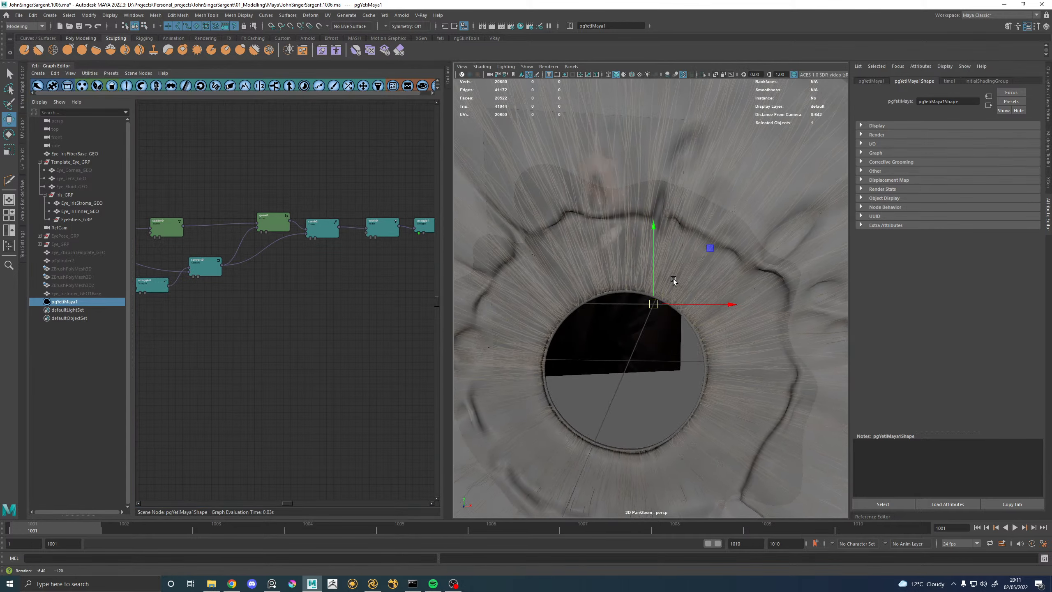
# Set the Density Multiplier of the scatter0 node to 300000 and check the denser fibres on the iris.
pyautogui.keyDown('alt'); pyautogui.moveTo(167, 207); pyautogui.dragTo(254, 208, button='middle'); pyautogui.keyUp('alt')
pyautogui.doubleClick(252, 225)
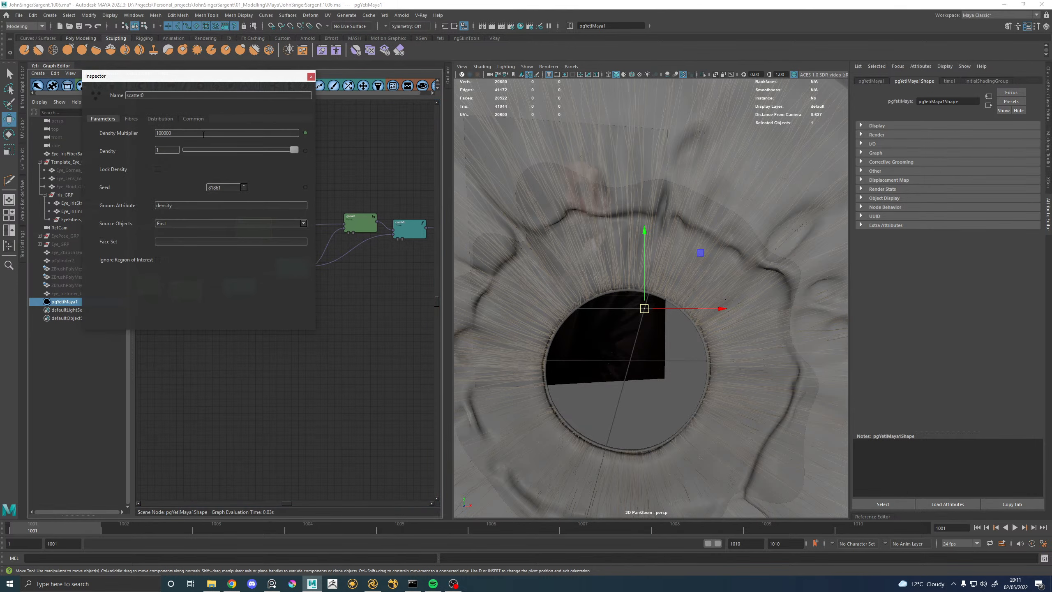
pyautogui.press('Return')
pyautogui.scroll(4, 672, 272)
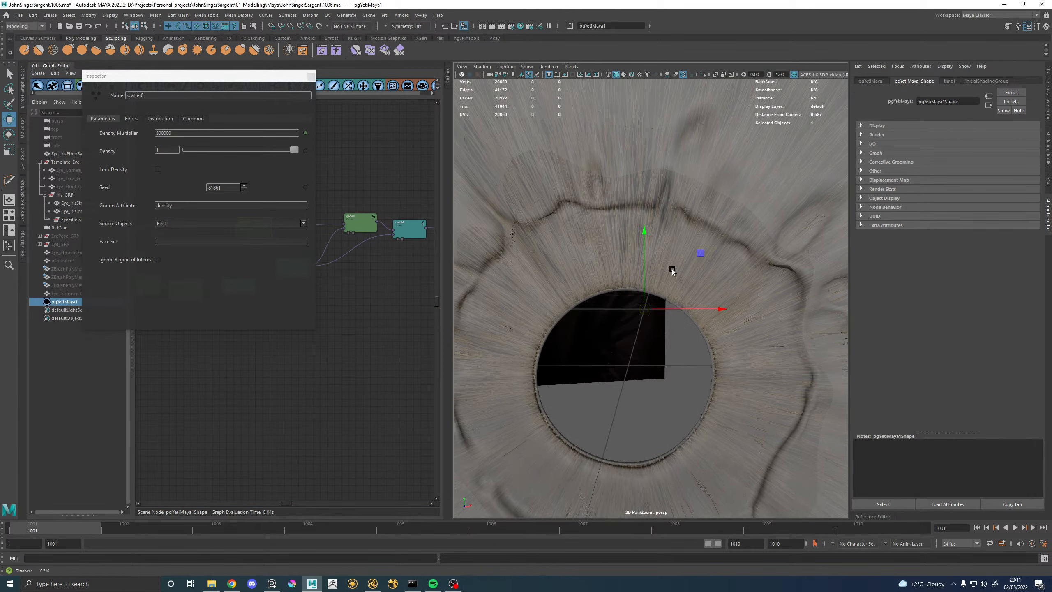
pyautogui.scroll(-2, 685, 287)
pyautogui.scroll(-2, 686, 287)
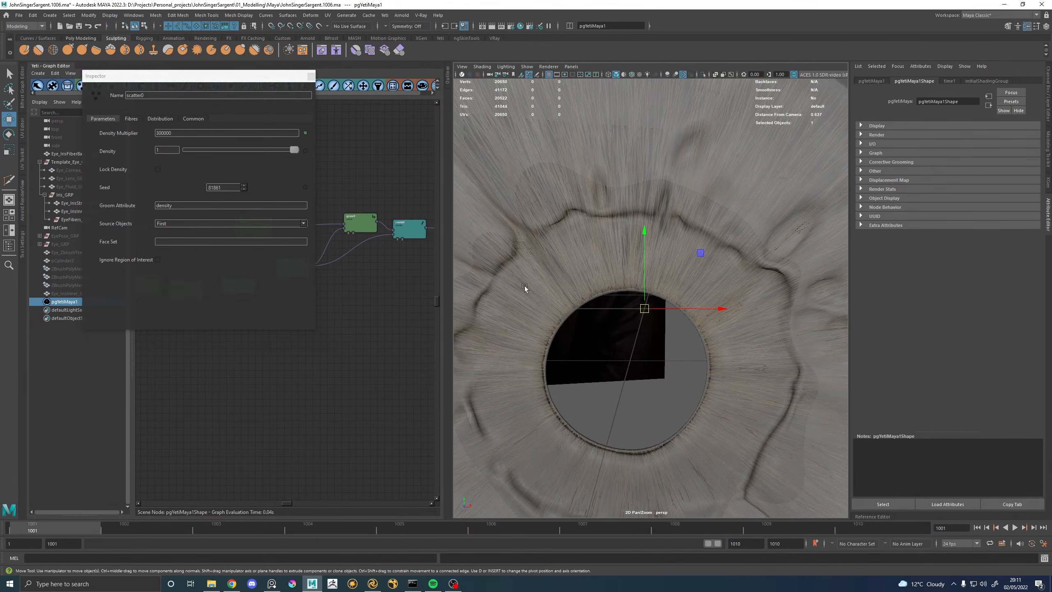
pyautogui.click(311, 76)
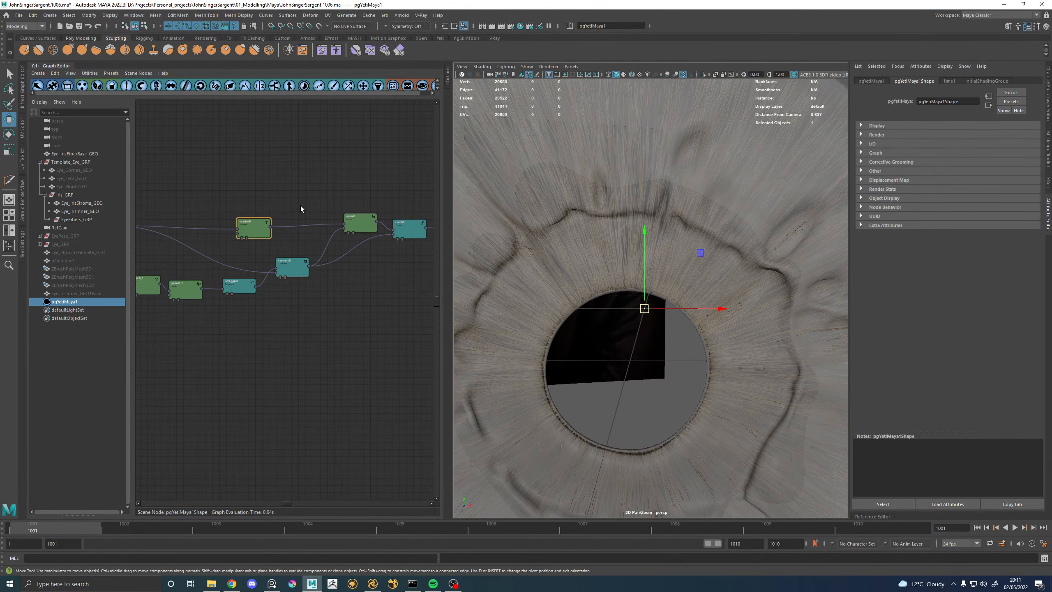
# Move the lower four-node branch down and duplicate scatter0, the grow node and the node after it, placing the copies below the originals.
pyautogui.scroll(2, 300, 203)
pyautogui.scroll(-1, 297, 198)
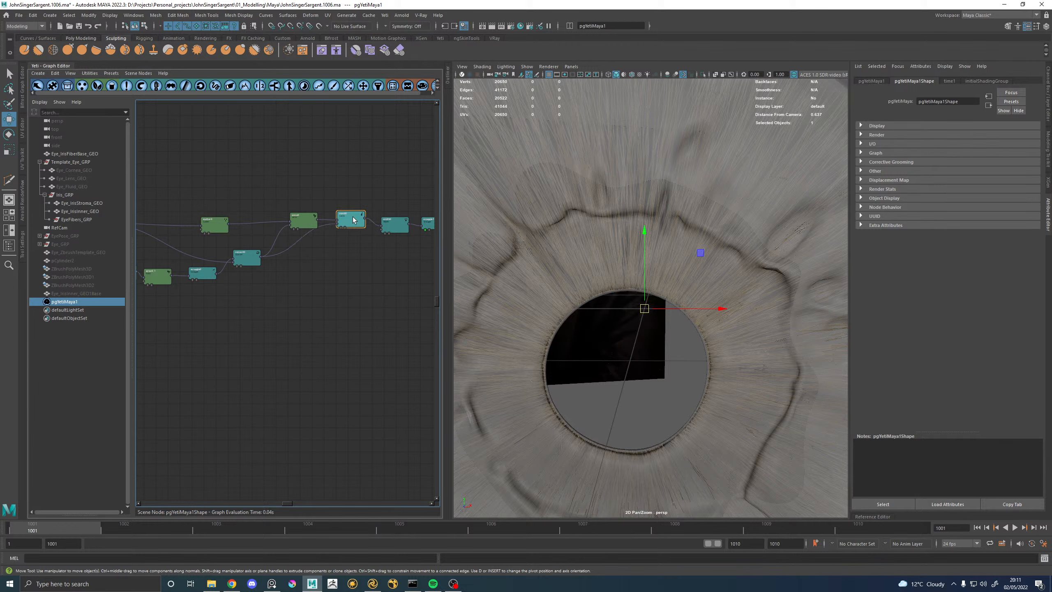
pyautogui.click(359, 214)
pyautogui.moveTo(323, 310); pyautogui.dragTo(141, 224)
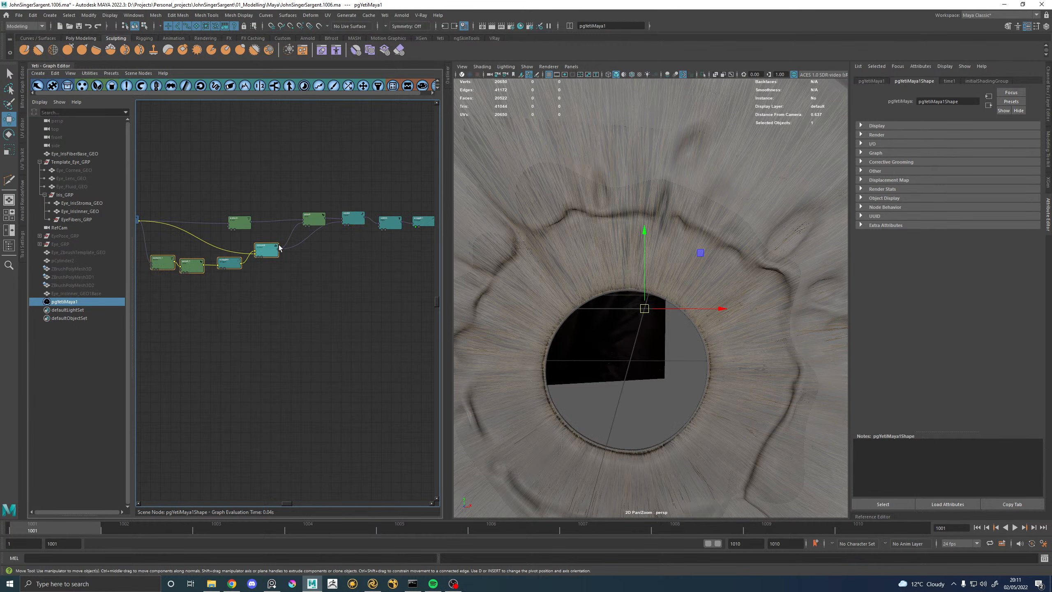
pyautogui.moveTo(191, 265); pyautogui.dragTo(189, 300)
pyautogui.moveTo(216, 182); pyautogui.dragTo(353, 238)
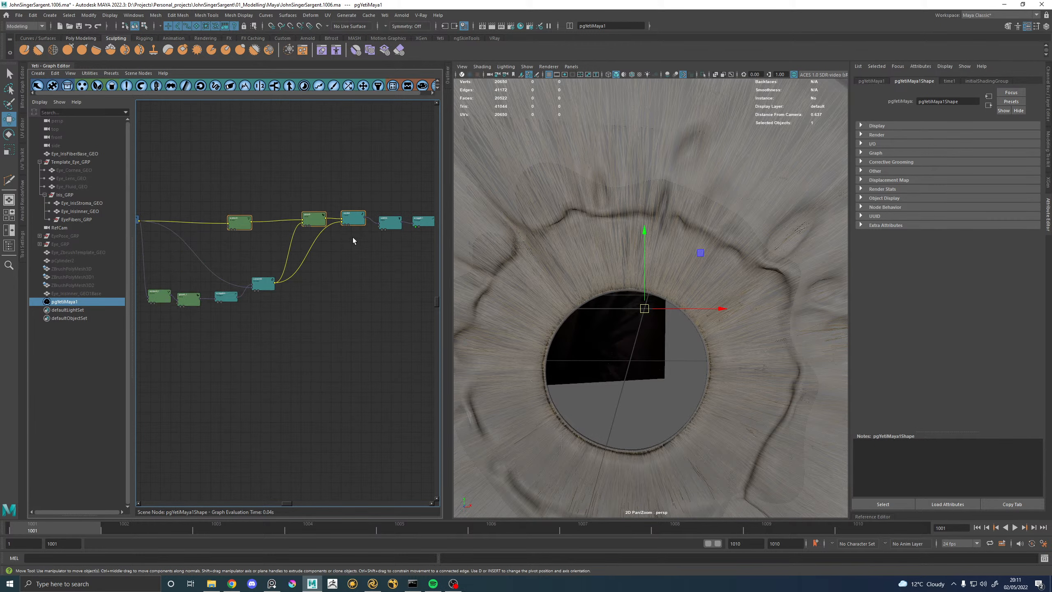
pyautogui.hotkey('ctrl', 'd')
pyautogui.moveTo(320, 311); pyautogui.dragTo(312, 255)
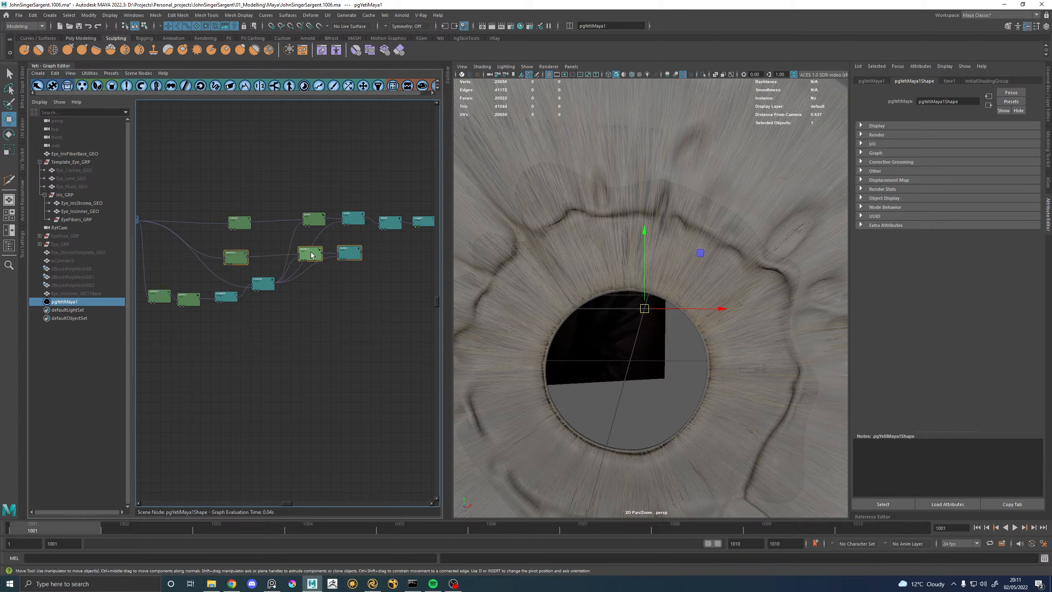
# Add a Clumping node to the Yeti graph and connect it between the upper fibre chain and the last two nodes.
pyautogui.keyDown('alt'); pyautogui.moveTo(402, 246); pyautogui.dragTo(350, 252, button='middle'); pyautogui.keyUp('alt')
pyautogui.moveTo(399, 252); pyautogui.dragTo(387, 218)
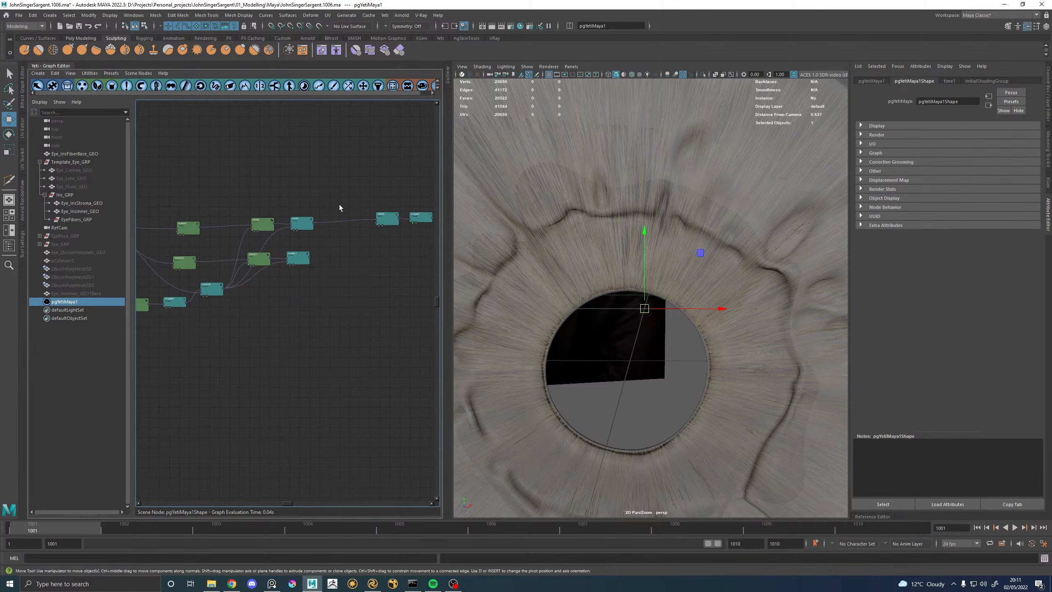
pyautogui.rightClick(339, 205)
pyautogui.click(309, 173)
pyautogui.rightClick(309, 173)
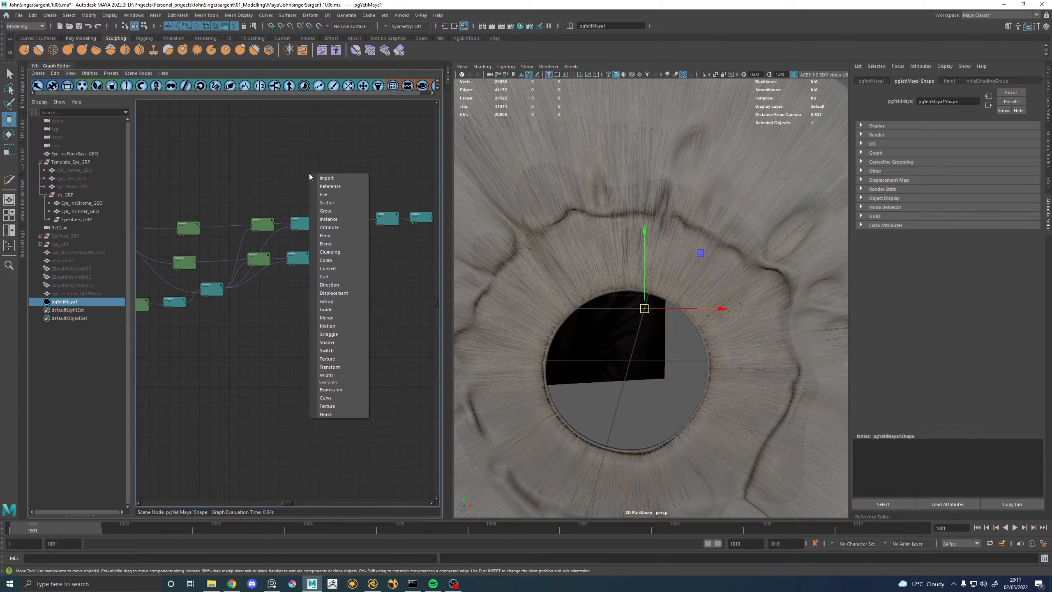
pyautogui.click(333, 253)
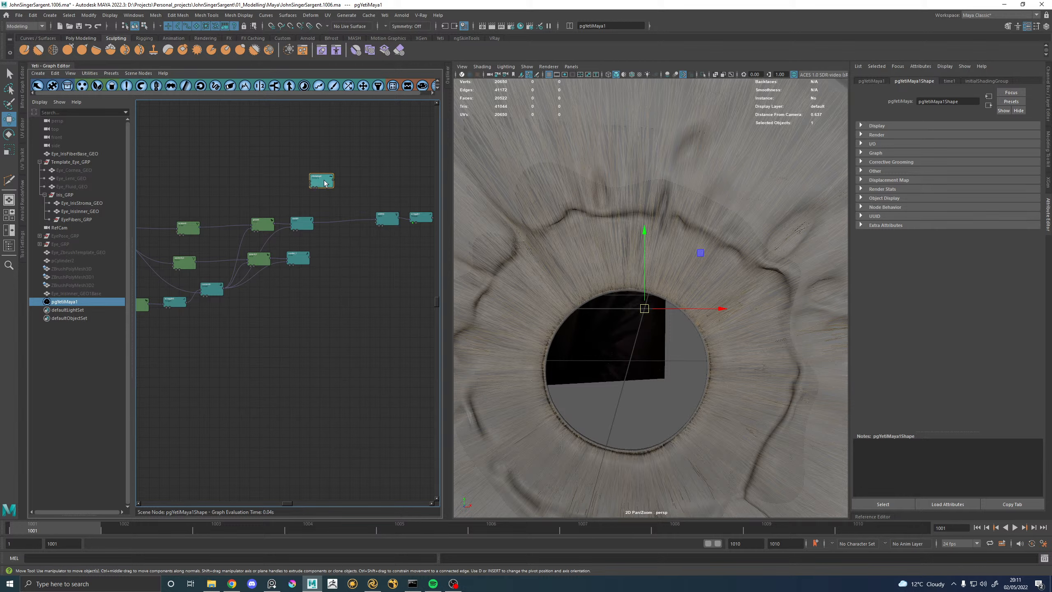
pyautogui.moveTo(310, 179); pyautogui.dragTo(393, 217)
pyautogui.scroll(2, 340, 228)
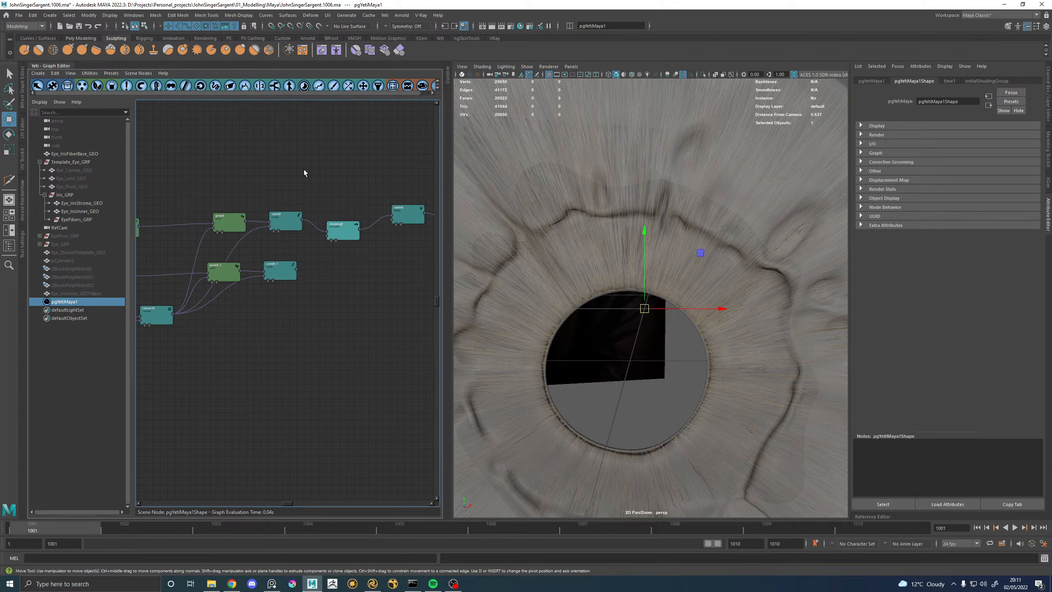
# Try to save the Maya scene, send the error report to Autodesk and dismiss the report dialogs.
pyautogui.hotkey('ctrl', 's')
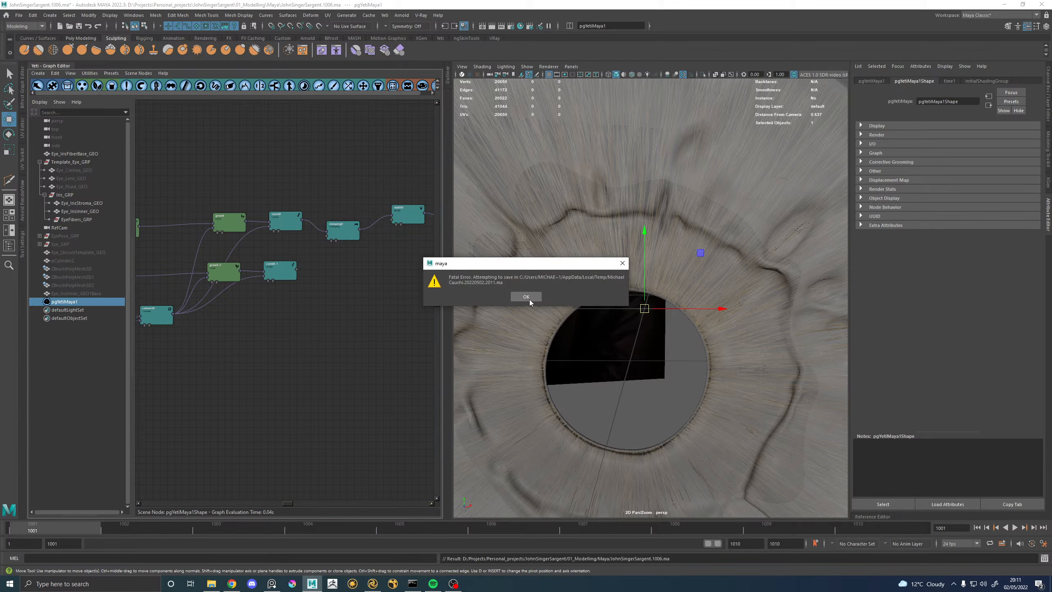
pyautogui.click(530, 300)
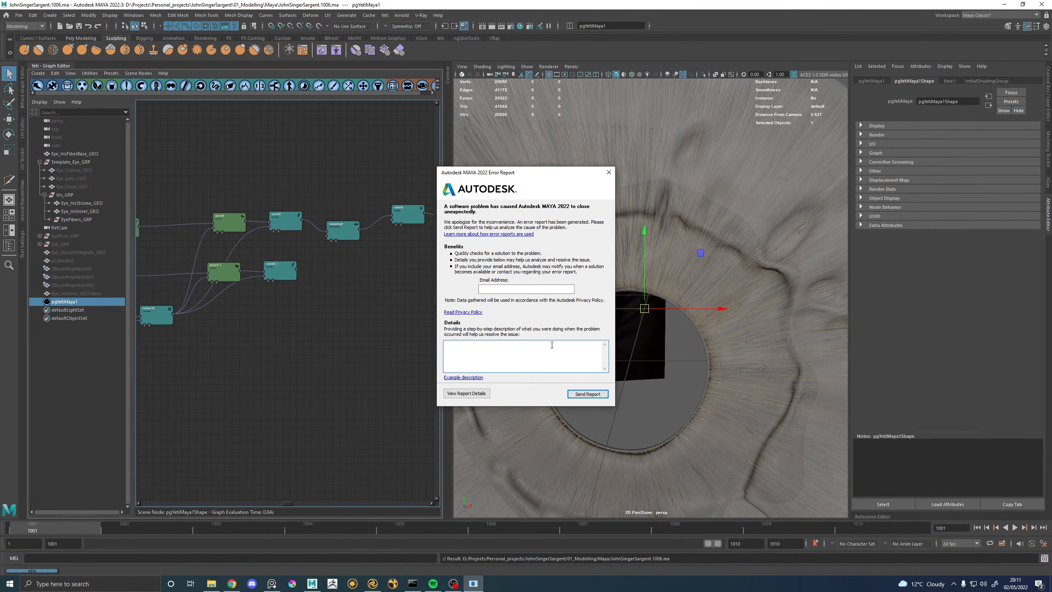
pyautogui.click(588, 395)
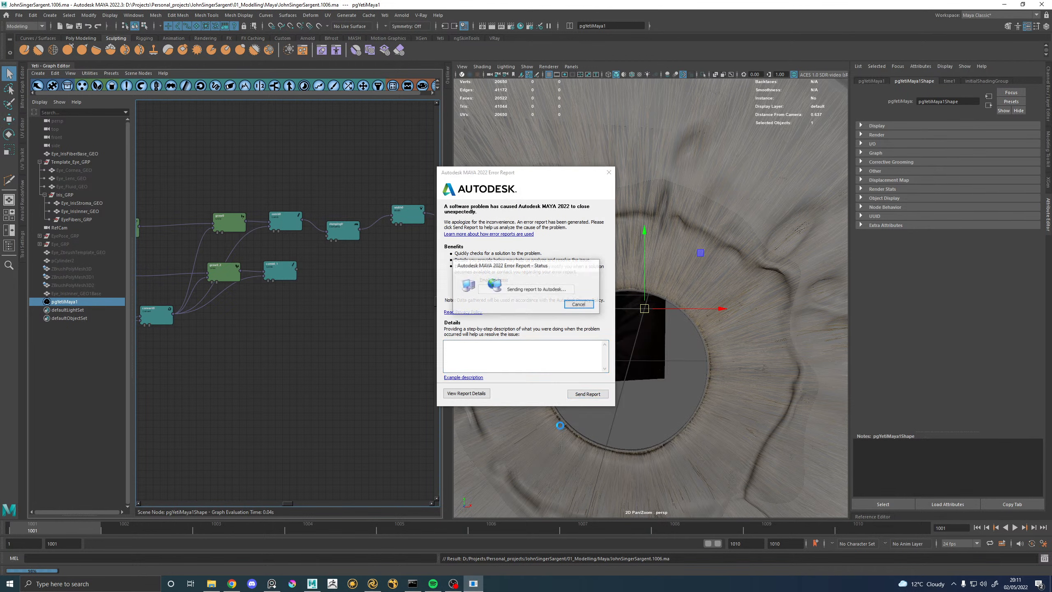
pyautogui.click(579, 305)
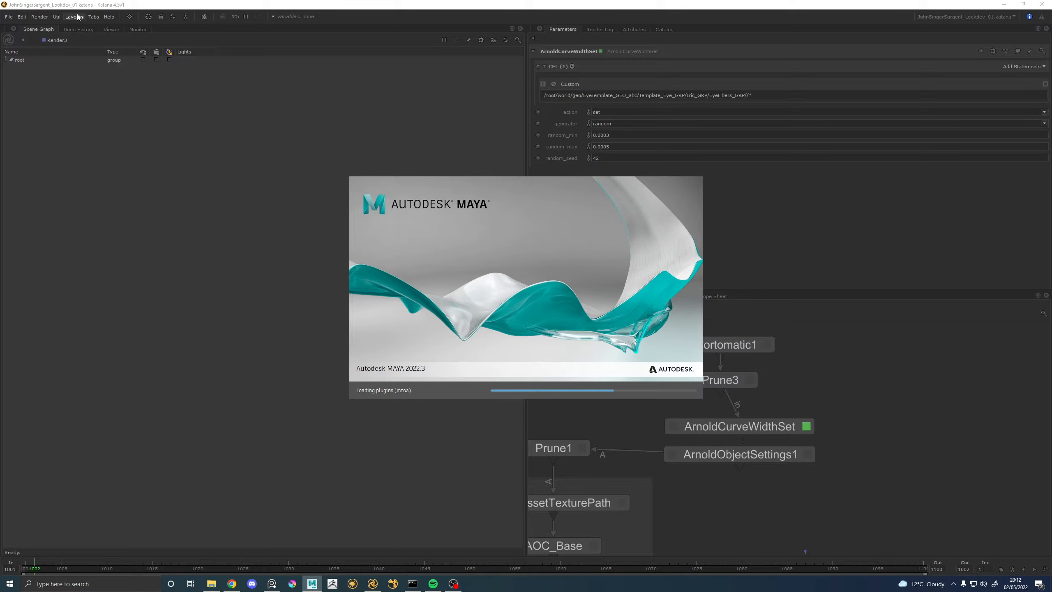
pyautogui.click(57, 17)
pyautogui.click(69, 26)
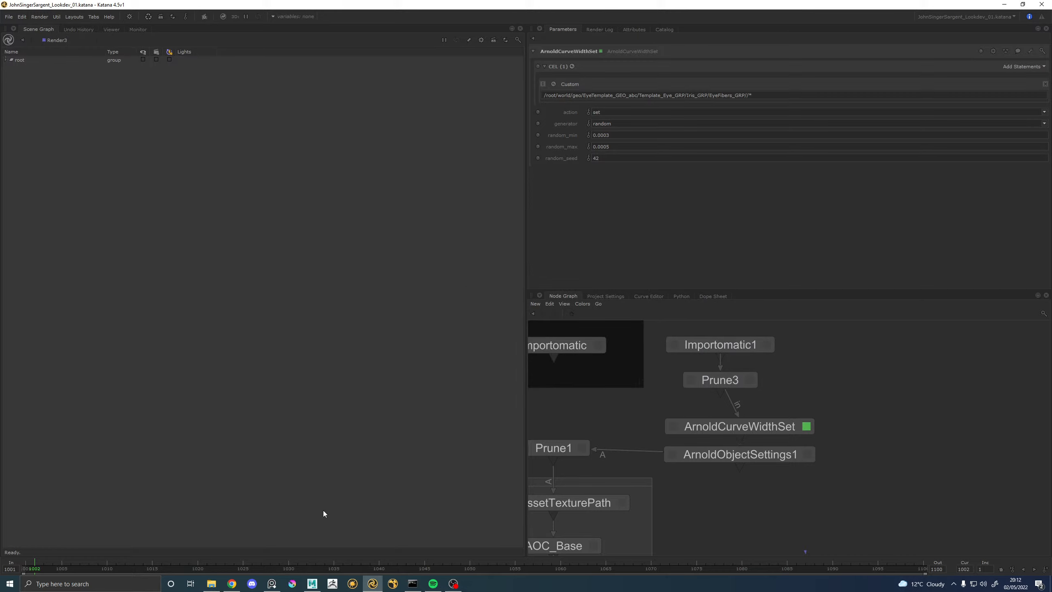
# Switch to the restarted Maya and open JohnSingerSargent.1006.ma from the 01_Modelling/Maya folder.
pyautogui.click(312, 584)
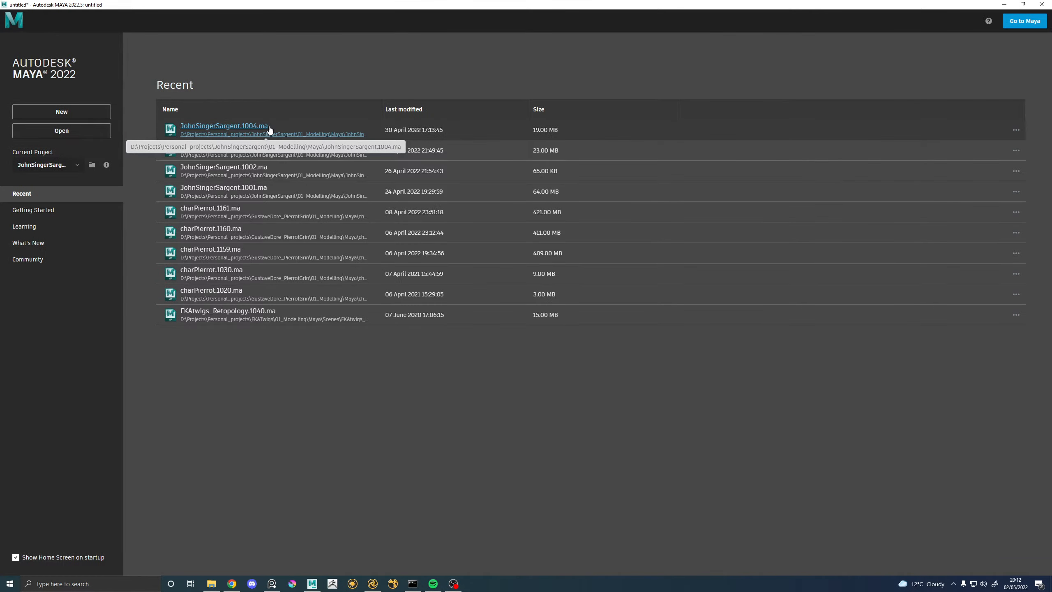
pyautogui.click(72, 131)
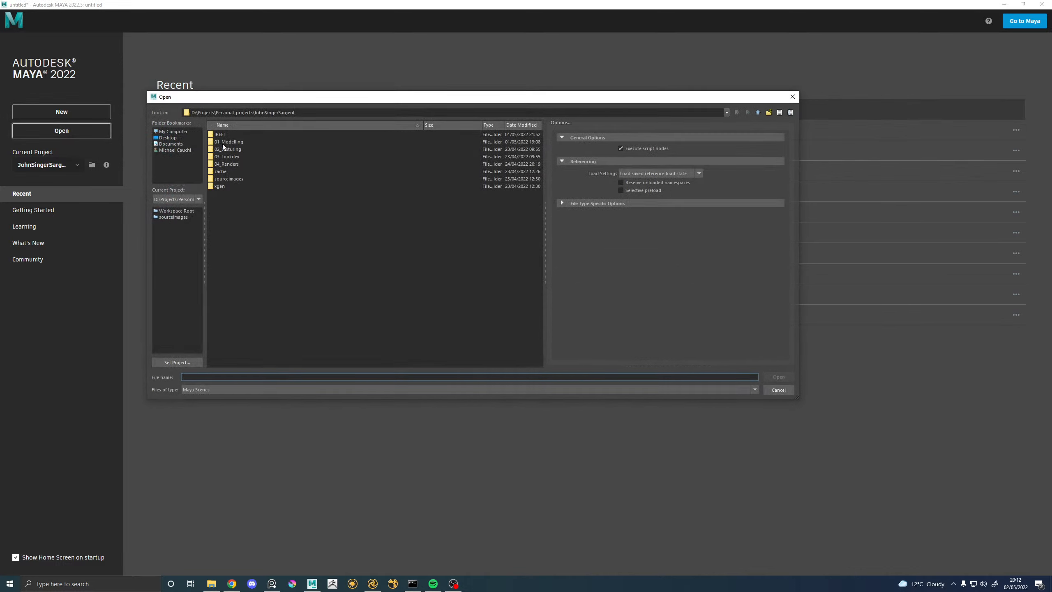
pyautogui.doubleClick(230, 141)
pyautogui.doubleClick(224, 135)
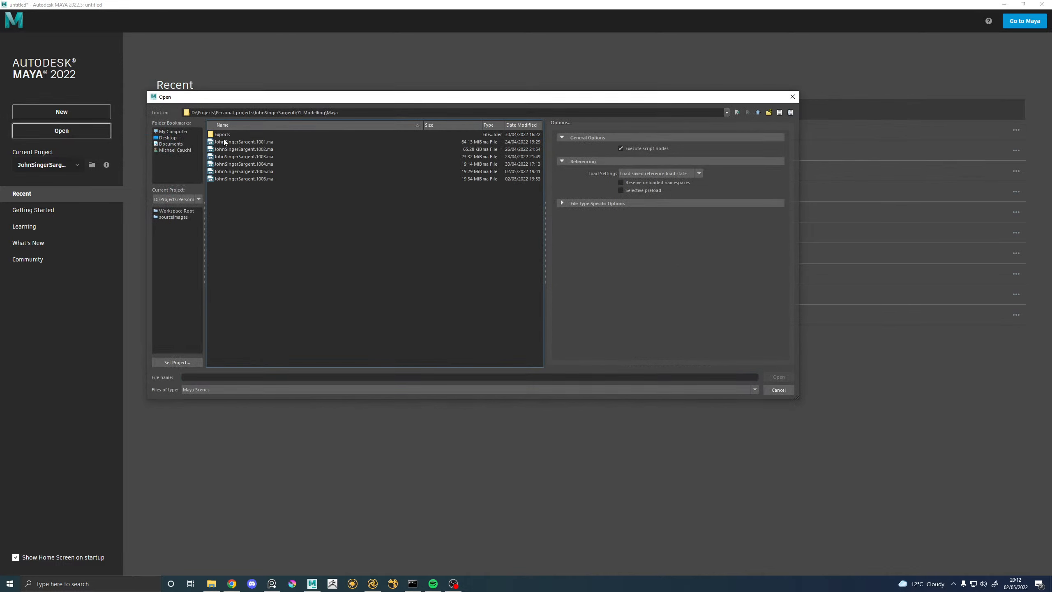
pyautogui.click(268, 180)
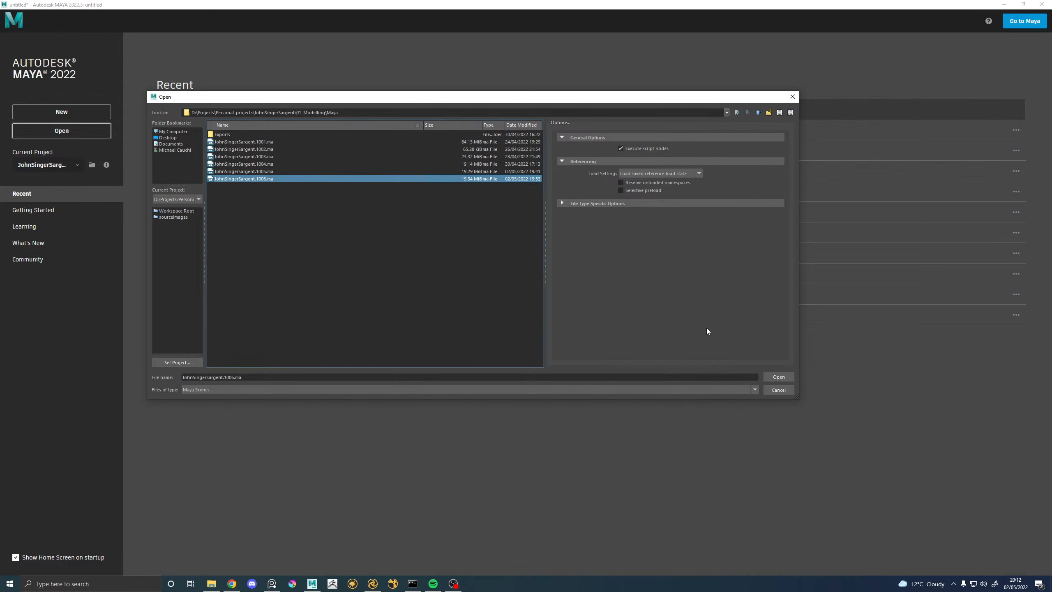
pyautogui.click(779, 377)
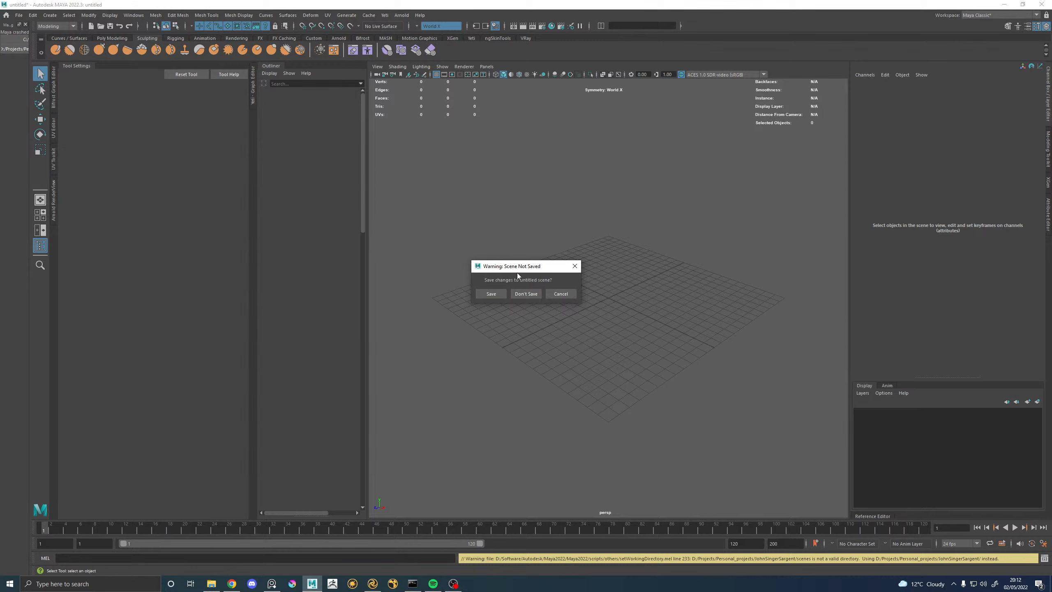
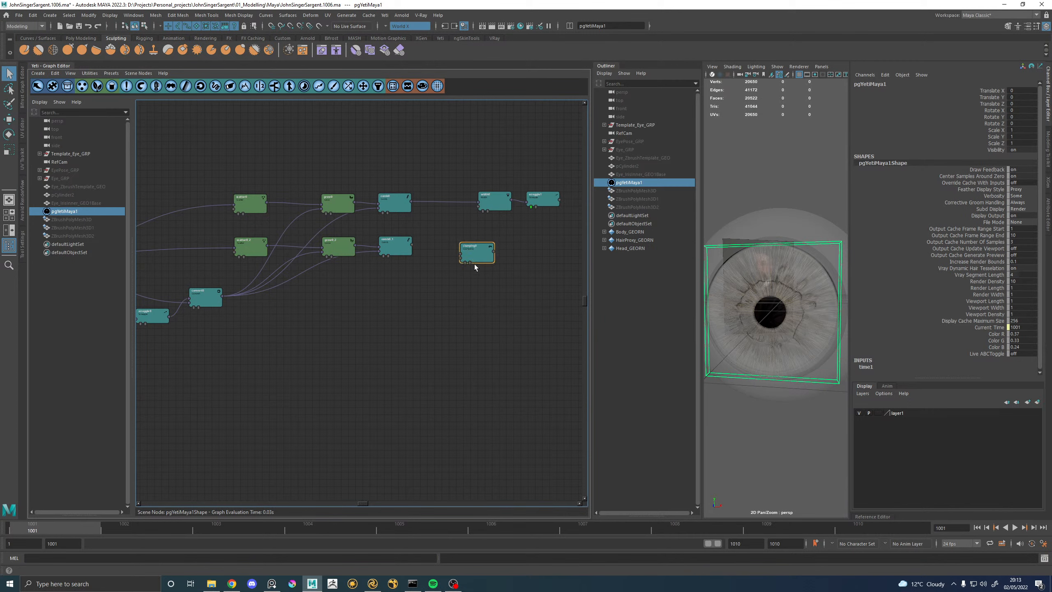
# Connect the ends of the upper and lower fibre chains to separate inputs of the Clumping node.
pyautogui.moveTo(461, 255); pyautogui.dragTo(409, 203)
pyautogui.moveTo(412, 245); pyautogui.dragTo(461, 259)
# Set the density multiplier of the duplicated scatter node, scatter0_2, to 10000 and close its settings.
pyautogui.doubleClick(249, 243)
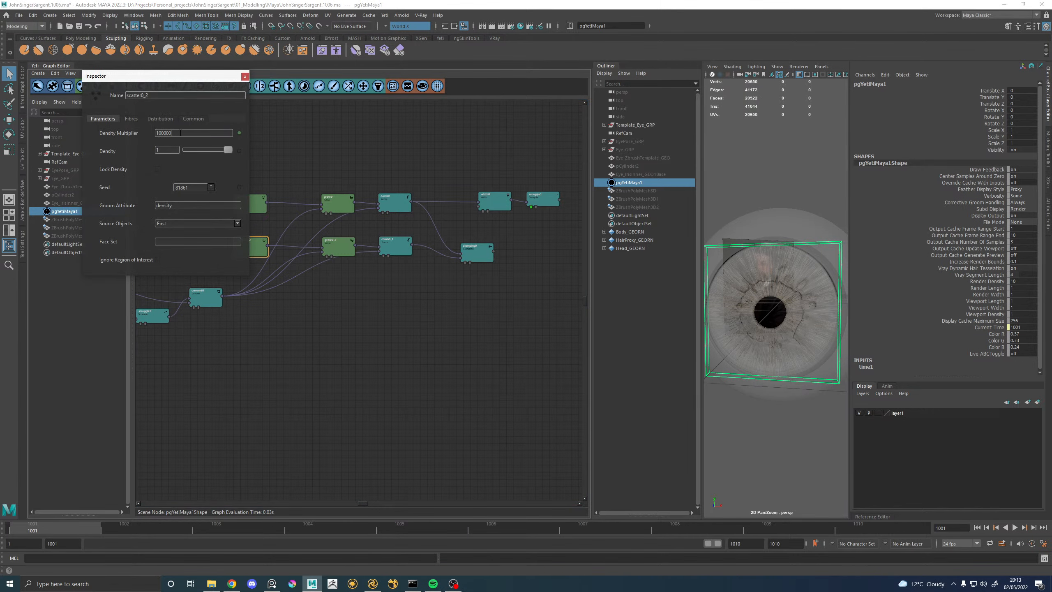
pyautogui.click(465, 263)
pyautogui.scroll(3, 798, 257)
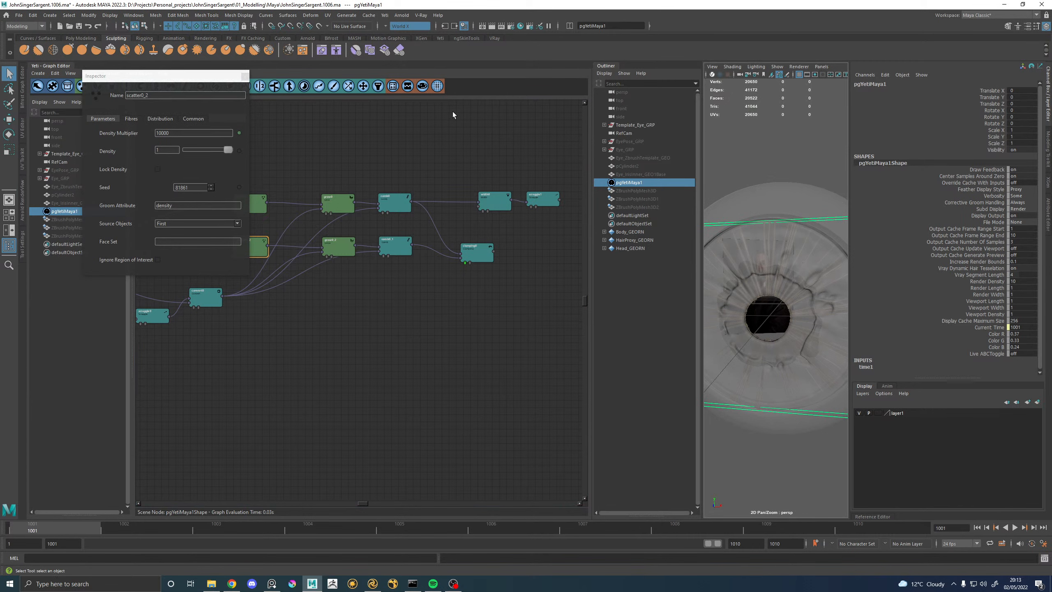
pyautogui.click(245, 76)
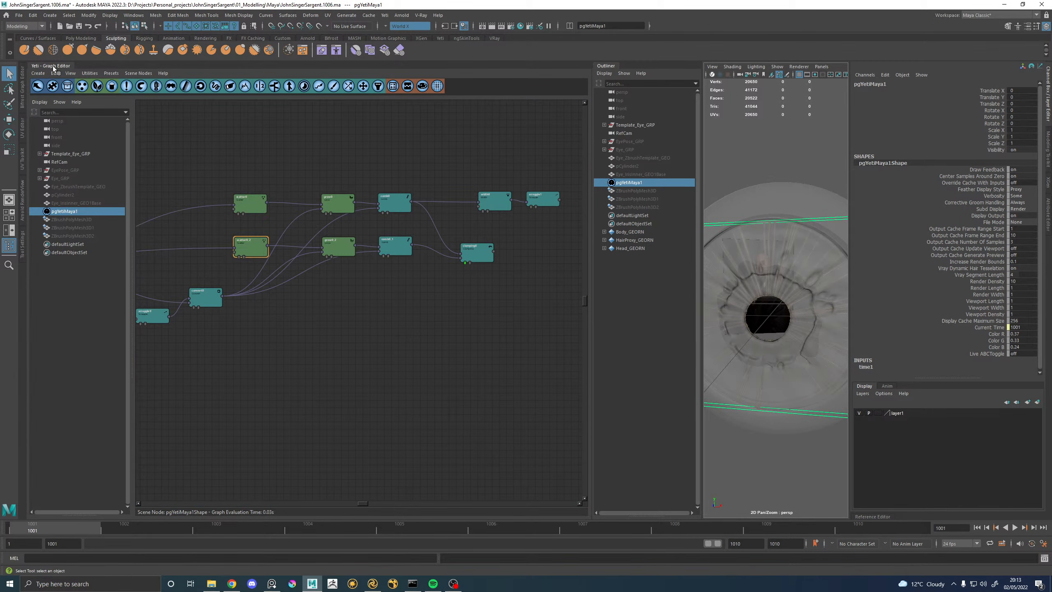
# Collapse the Outliner beside the Yeti graph and widen the viewport.
pyautogui.moveTo(592, 266); pyautogui.dragTo(388, 265)
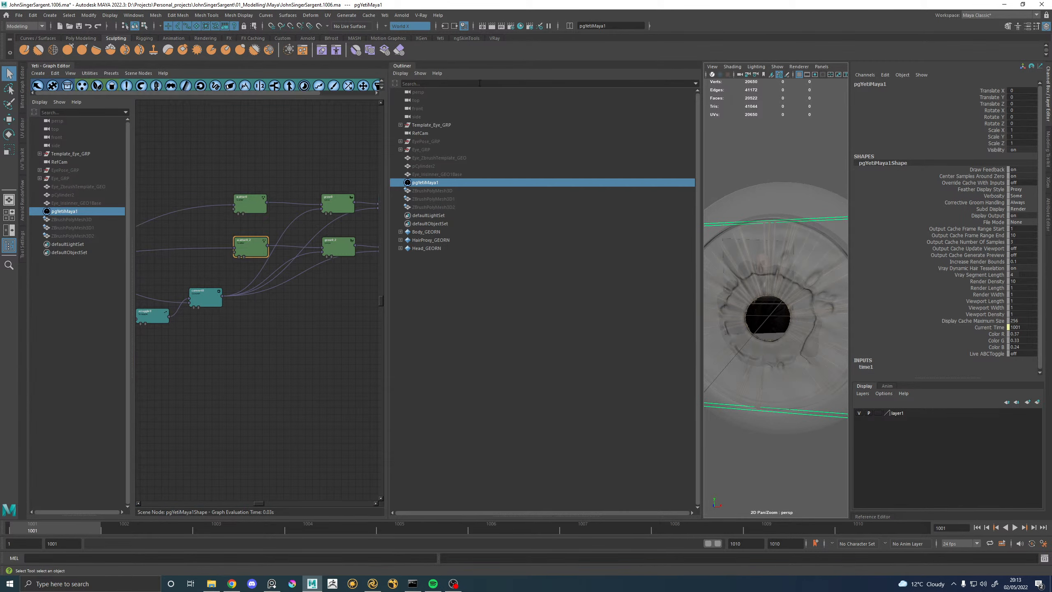
pyautogui.click(402, 65)
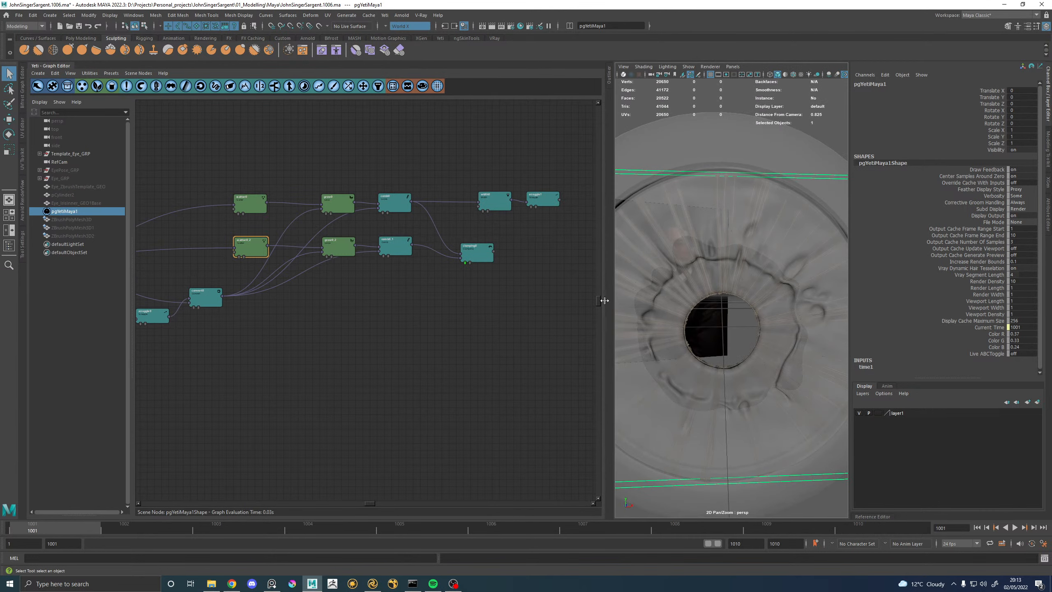
pyautogui.moveTo(604, 300); pyautogui.dragTo(510, 300)
pyautogui.keyDown('alt'); pyautogui.moveTo(459, 212); pyautogui.dragTo(412, 211, button='middle'); pyautogui.keyUp('alt')
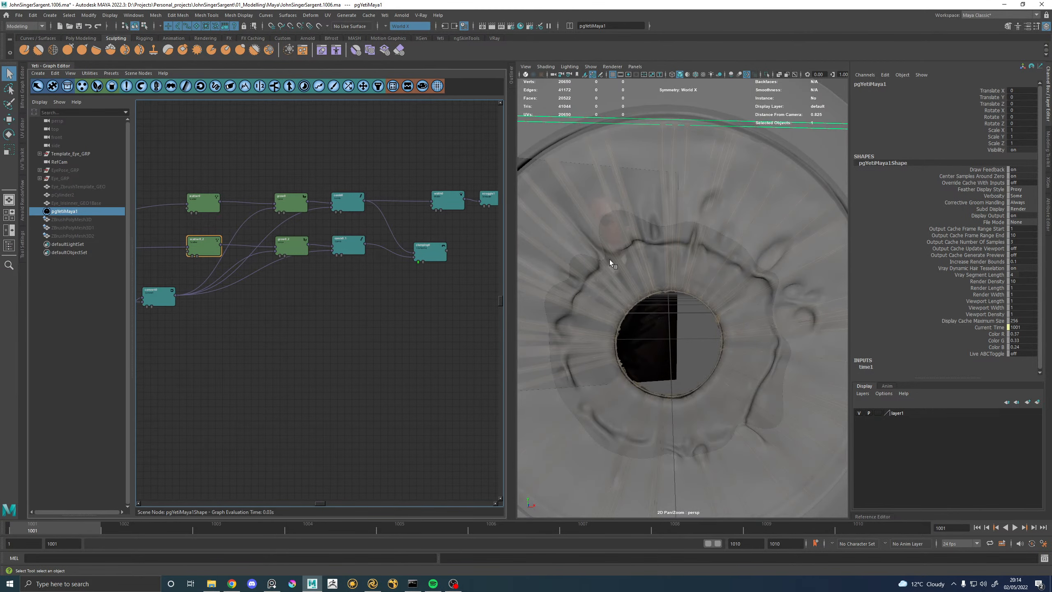
# Place the Clumping node between the two fibre chains and connect its output to the width0 node.
pyautogui.moveTo(416, 251); pyautogui.dragTo(386, 231)
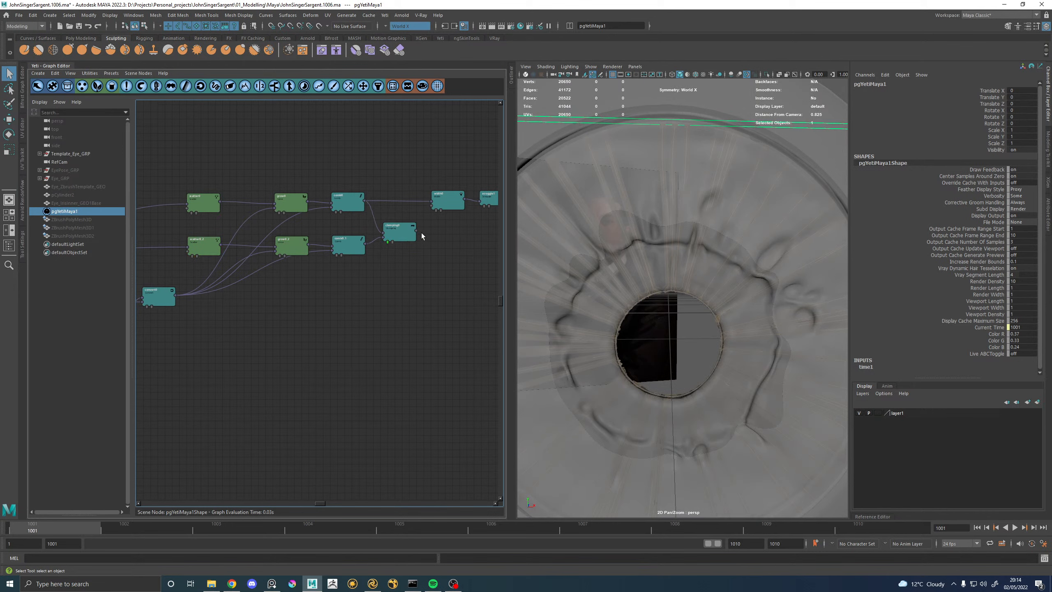
pyautogui.click(436, 210)
pyautogui.click(484, 206)
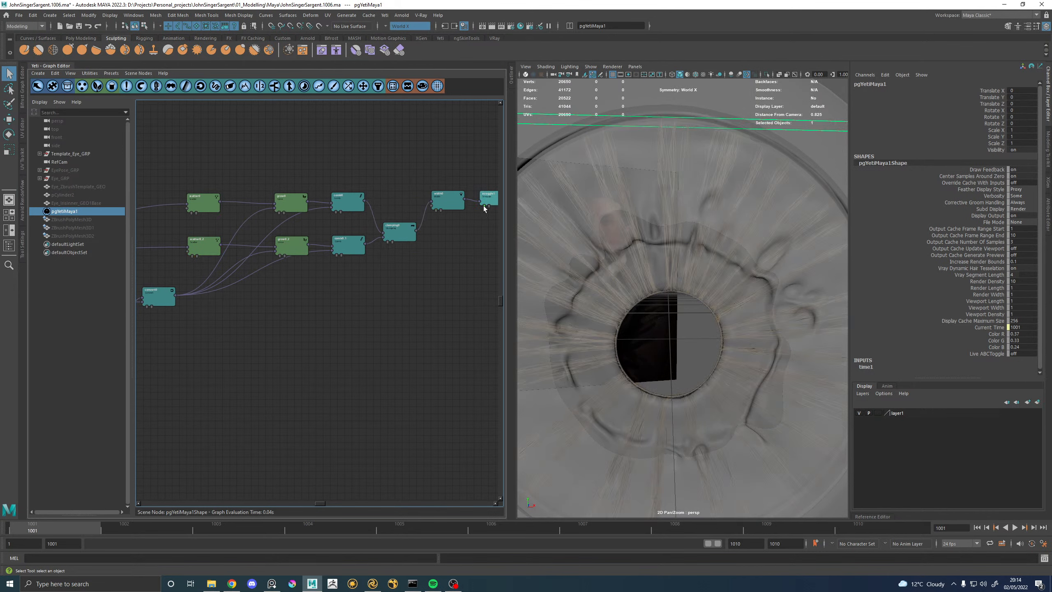
# Set scatter0_2's density multiplier to 50000, check the fibres around the pupil and close its settings.
pyautogui.doubleClick(196, 243)
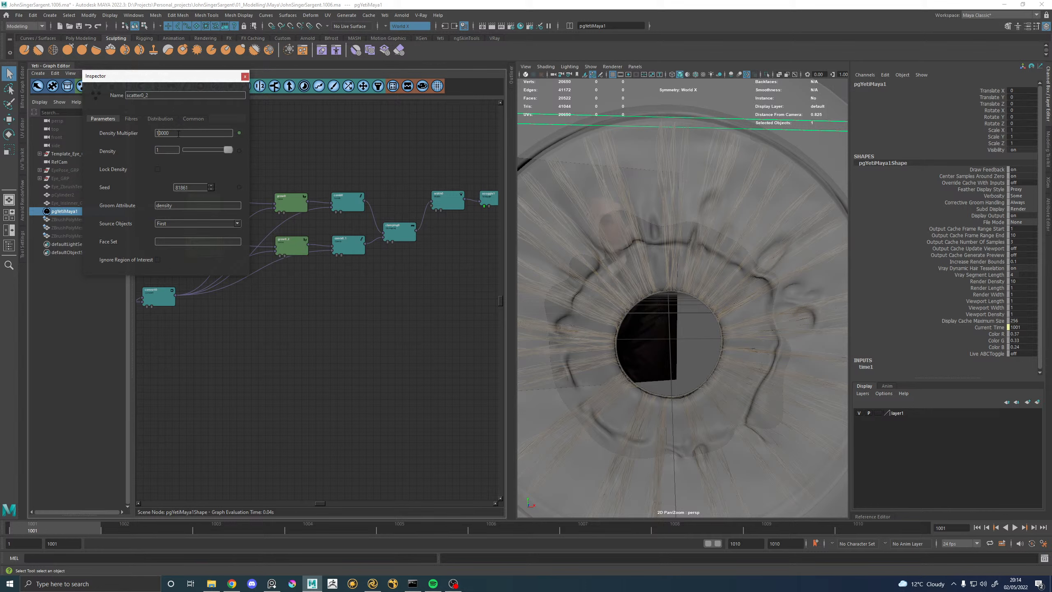
pyautogui.press('Return')
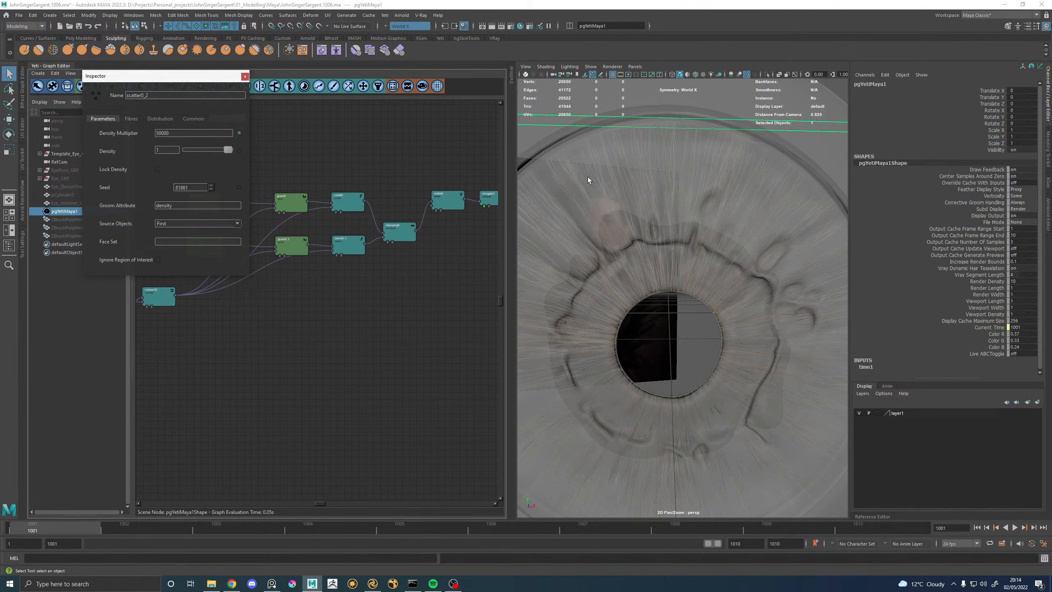
pyautogui.scroll(6, 663, 274)
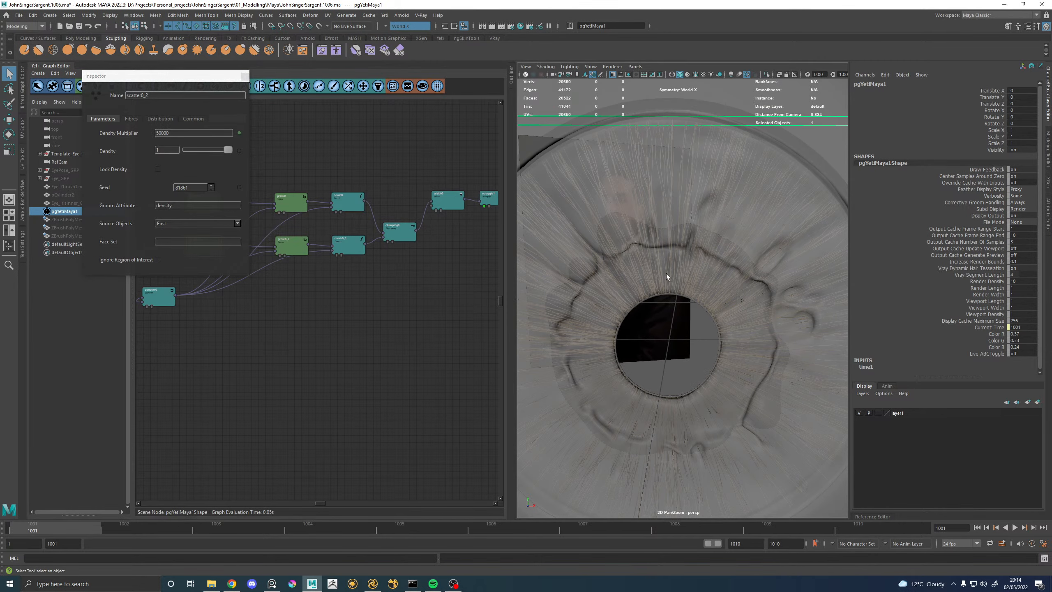
pyautogui.scroll(-1, 642, 277)
pyautogui.click(245, 76)
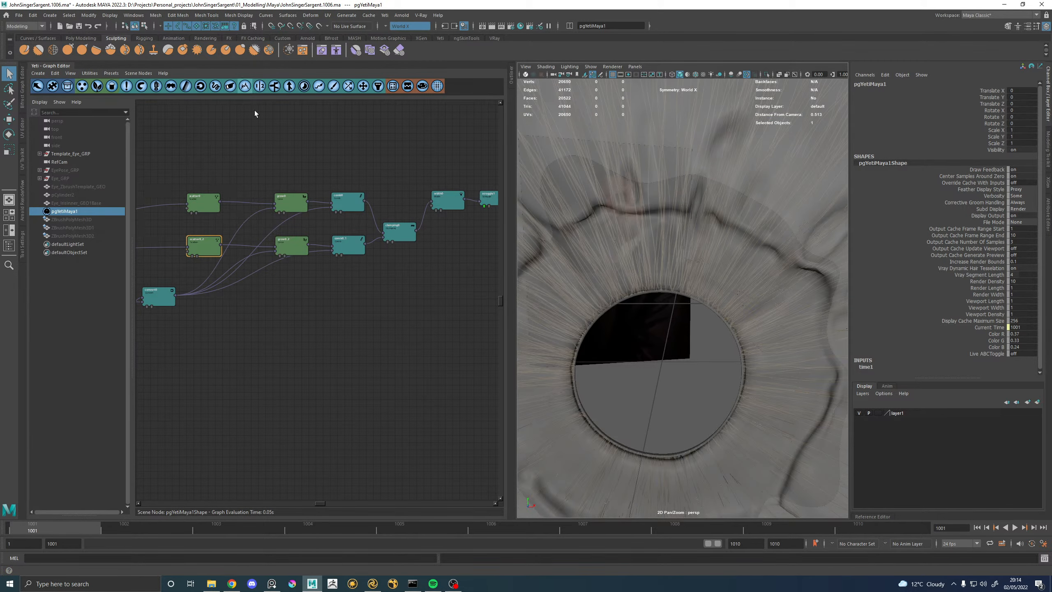
# Shift the lower grow node and the node after it back, and insert a Scraggle node before the Clumping node.
pyautogui.moveTo(353, 268); pyautogui.dragTo(311, 250)
pyautogui.click(311, 249)
pyautogui.rightClick(320, 245)
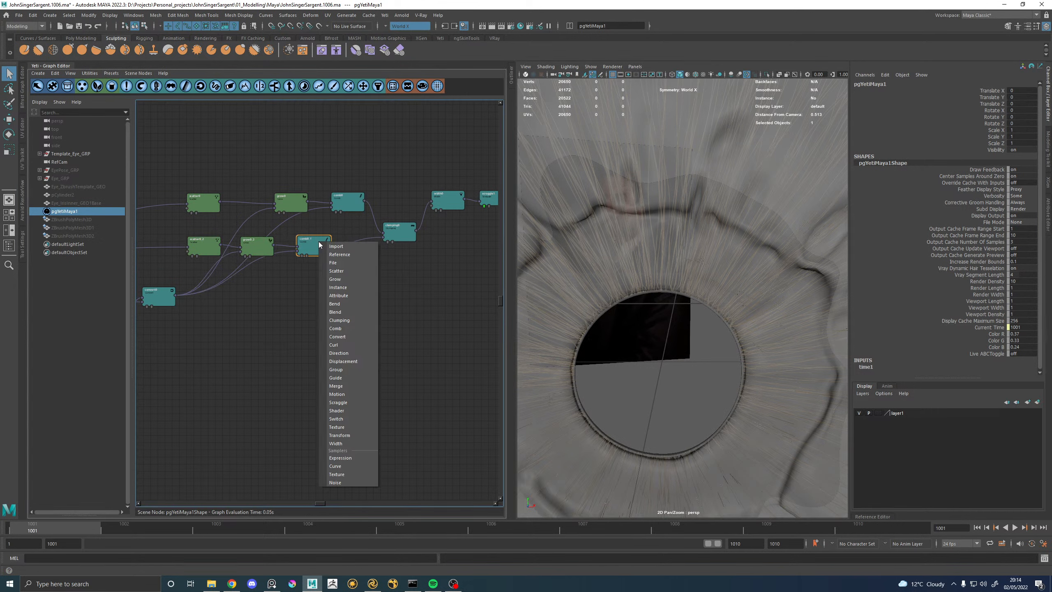
pyautogui.click(338, 402)
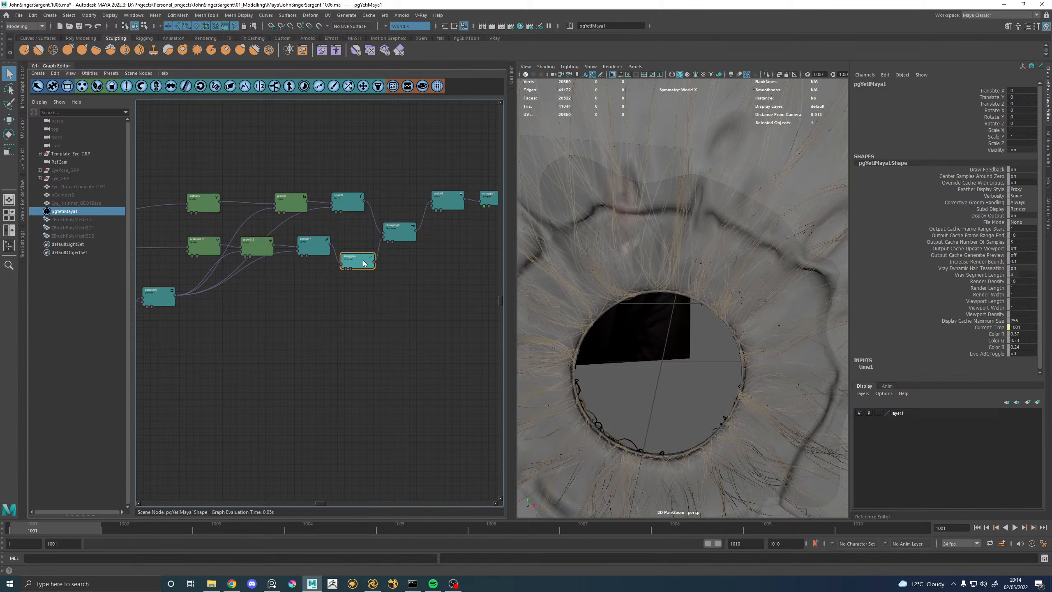
# Set the new Scraggle node's scraggle random to 1 and scraggle frequency to 6, and inspect the fibres up close.
pyautogui.doubleClick(362, 263)
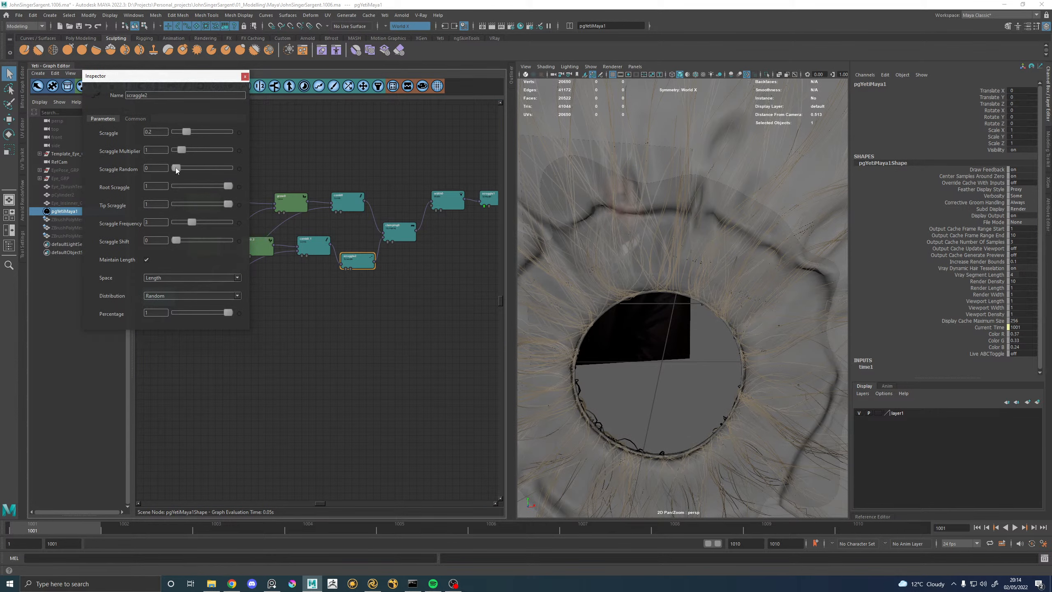
pyautogui.moveTo(176, 168); pyautogui.dragTo(269, 175)
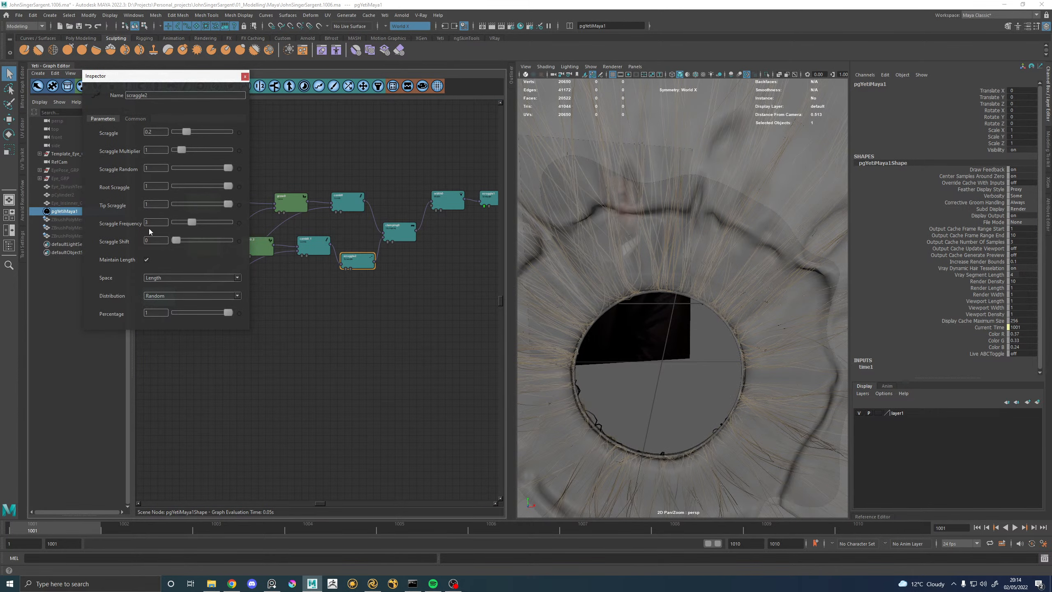
pyautogui.moveTo(192, 225); pyautogui.dragTo(207, 224)
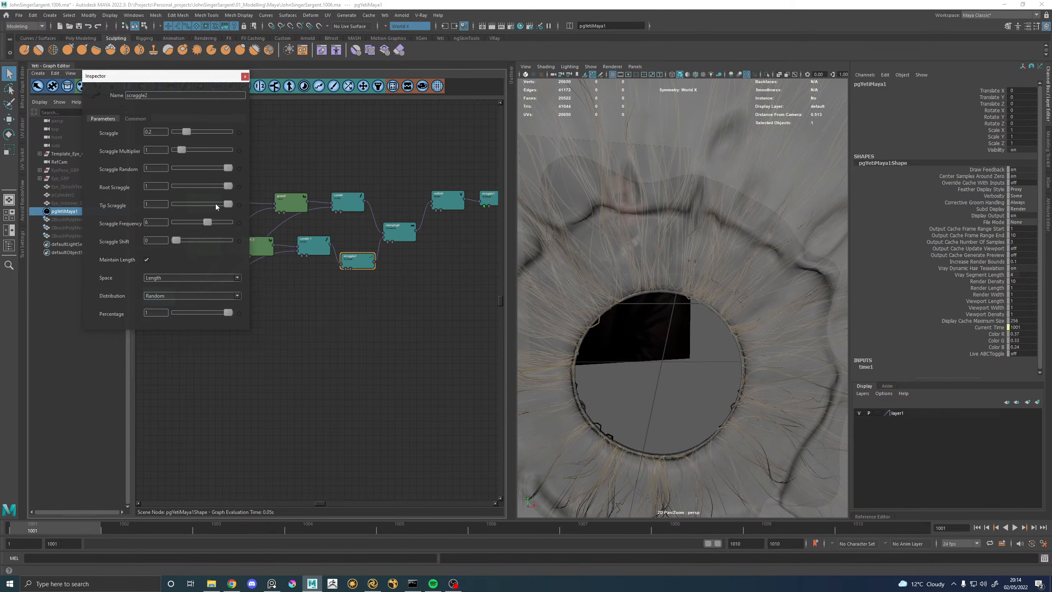
pyautogui.keyDown('alt'); pyautogui.moveTo(596, 298); pyautogui.dragTo(630, 281); pyautogui.keyUp('alt')
pyautogui.scroll(8, 646, 286)
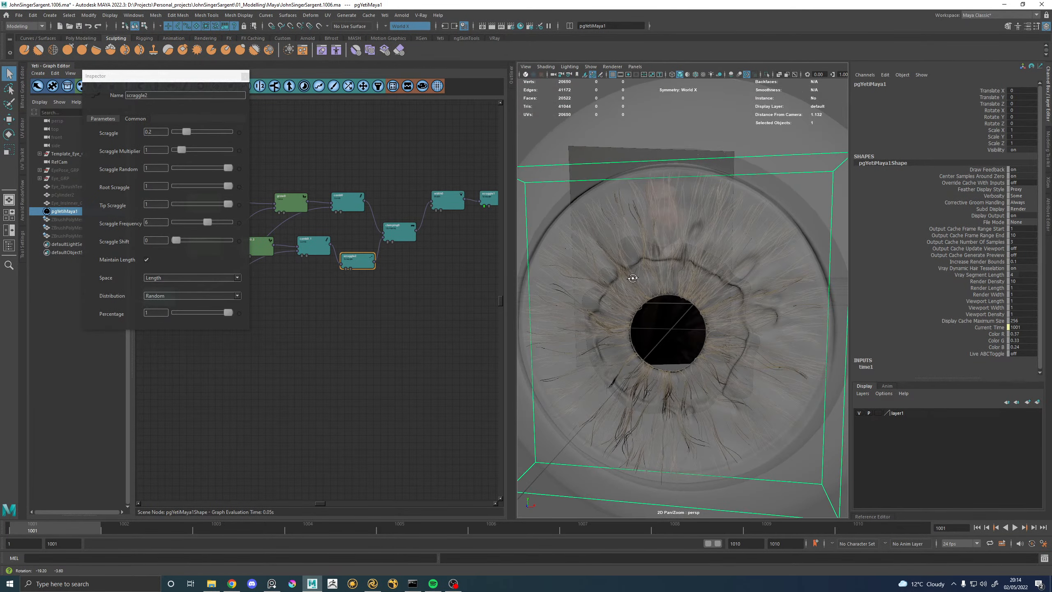
pyautogui.keyDown('alt'); pyautogui.moveTo(742, 296); pyautogui.dragTo(676, 294); pyautogui.keyUp('alt')
pyautogui.keyDown('alt'); pyautogui.moveTo(675, 295); pyautogui.dragTo(692, 290, button='right'); pyautogui.keyUp('alt')
pyautogui.keyDown('alt'); pyautogui.moveTo(691, 290); pyautogui.dragTo(678, 255); pyautogui.keyUp('alt')
pyautogui.keyDown('alt'); pyautogui.moveTo(678, 255); pyautogui.dragTo(709, 275, button='right'); pyautogui.keyUp('alt')
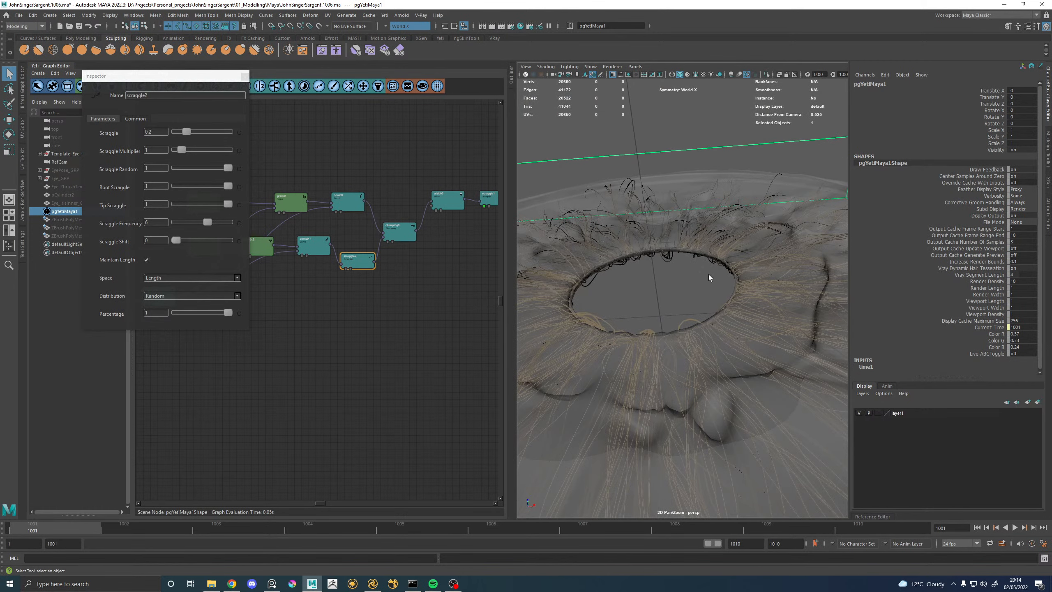
# Set the Scraggle node's scraggle amount to 0.02, check the iris from the front and close its settings.
pyautogui.click(165, 132)
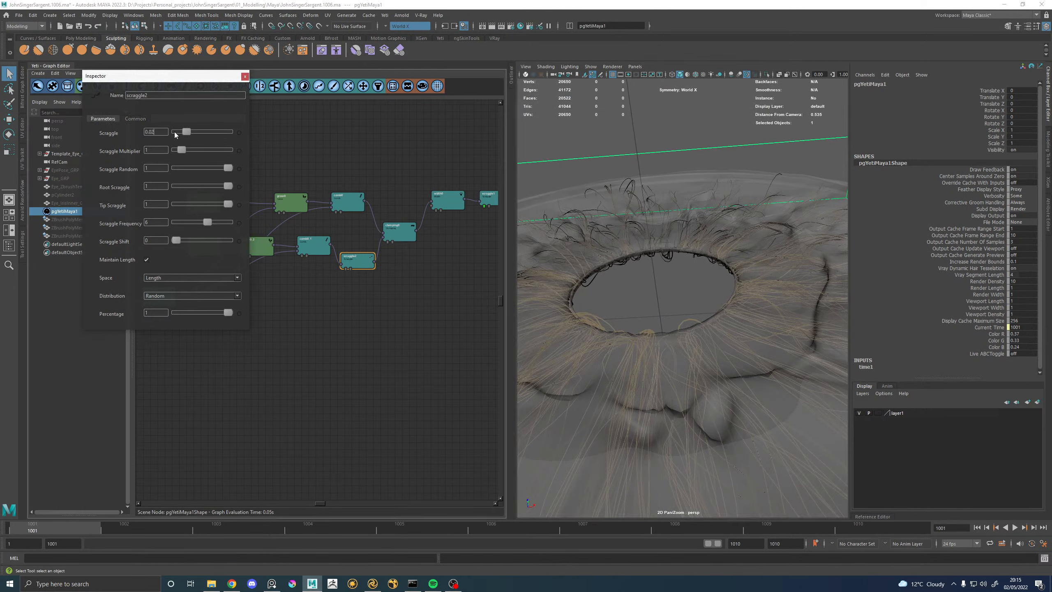
pyautogui.press('Return')
pyautogui.keyDown('alt'); pyautogui.moveTo(684, 266); pyautogui.dragTo(673, 288); pyautogui.keyUp('alt')
pyautogui.click(245, 76)
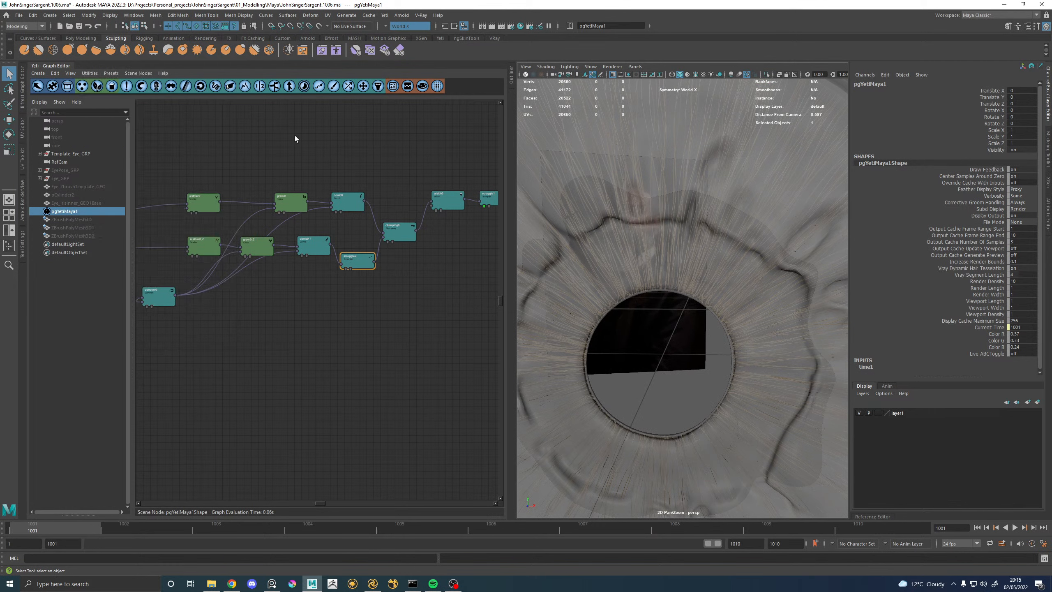
# Set the clumping0 node's tip attraction to 0 and check the clumping over the whole iris.
pyautogui.doubleClick(400, 225)
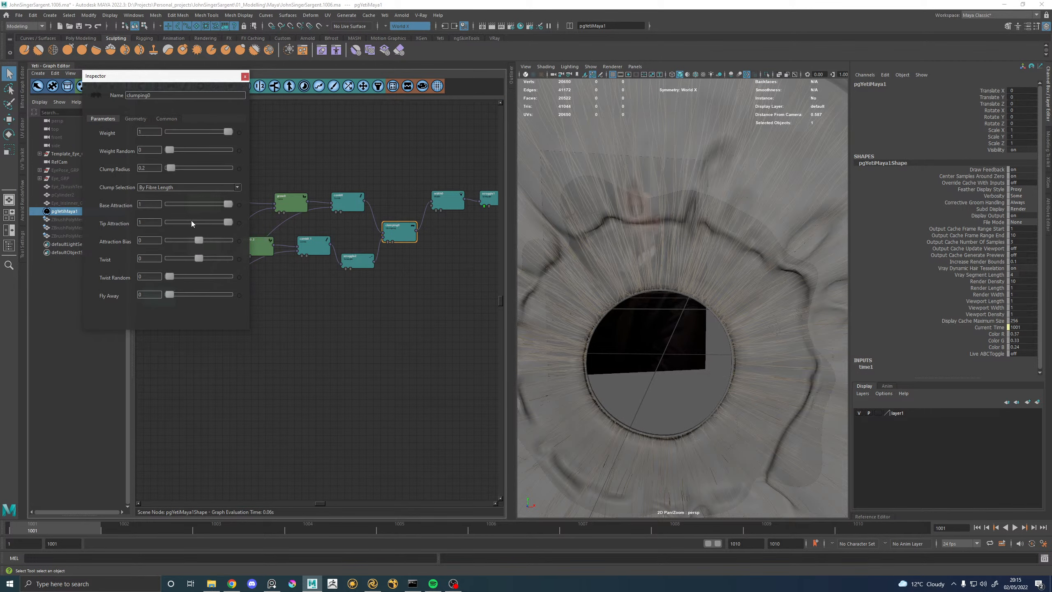
pyautogui.moveTo(227, 223); pyautogui.dragTo(220, 224)
pyautogui.scroll(-6, 578, 188)
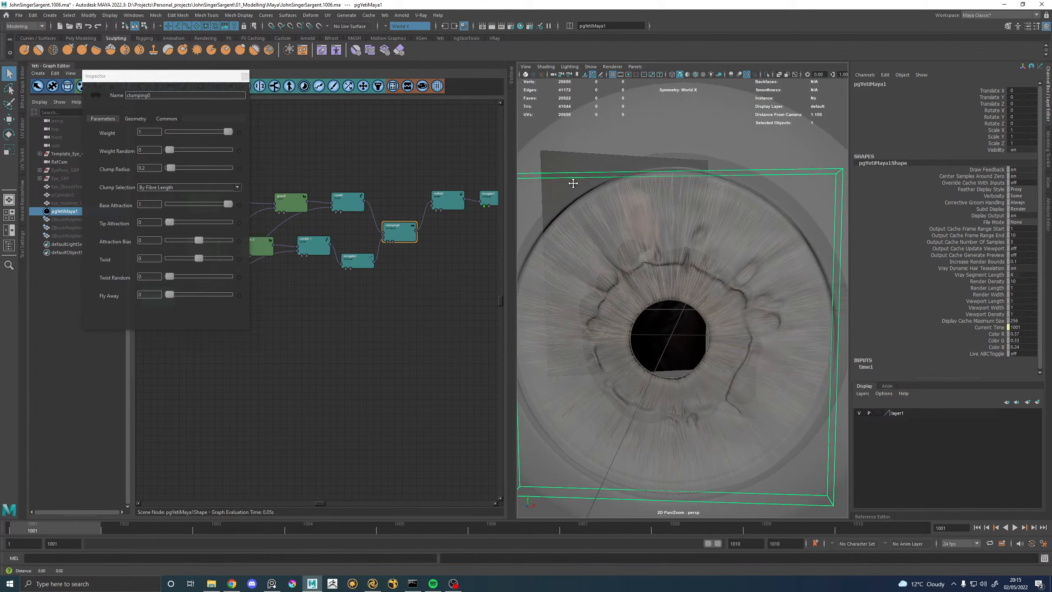
pyautogui.scroll(4, 582, 193)
pyautogui.click(392, 241)
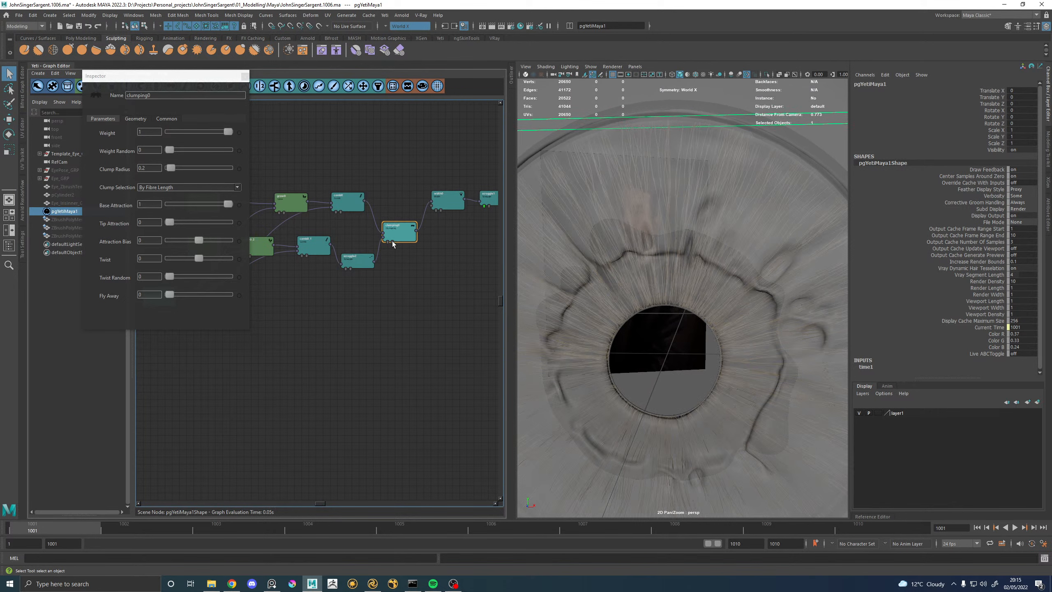
pyautogui.click(392, 241)
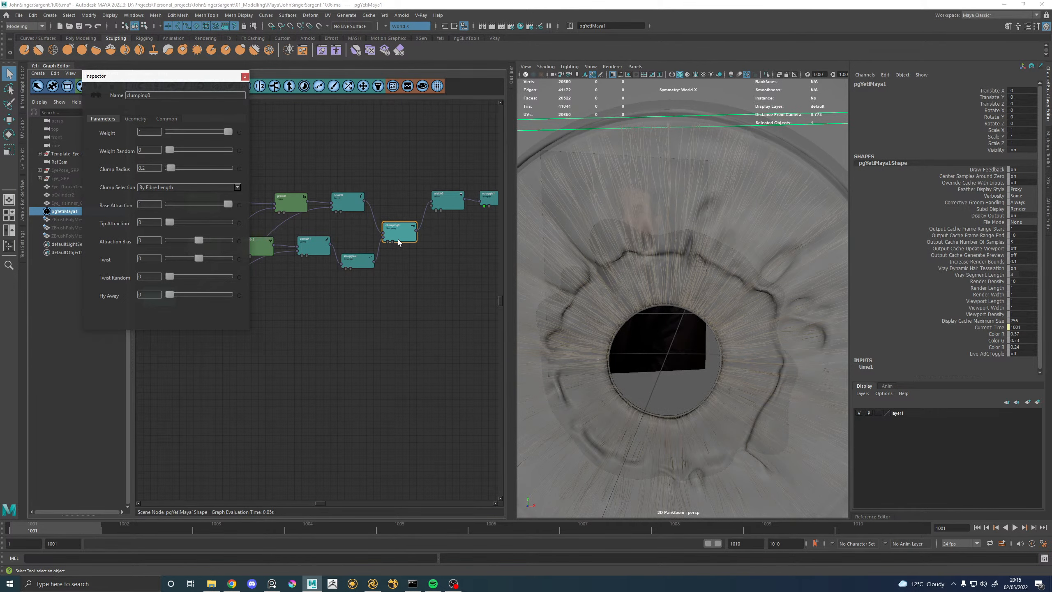
# Set the Scraggle node's scraggle amount to 0.05, examine the fibres near the pupil edge and close its settings.
pyautogui.click(364, 261)
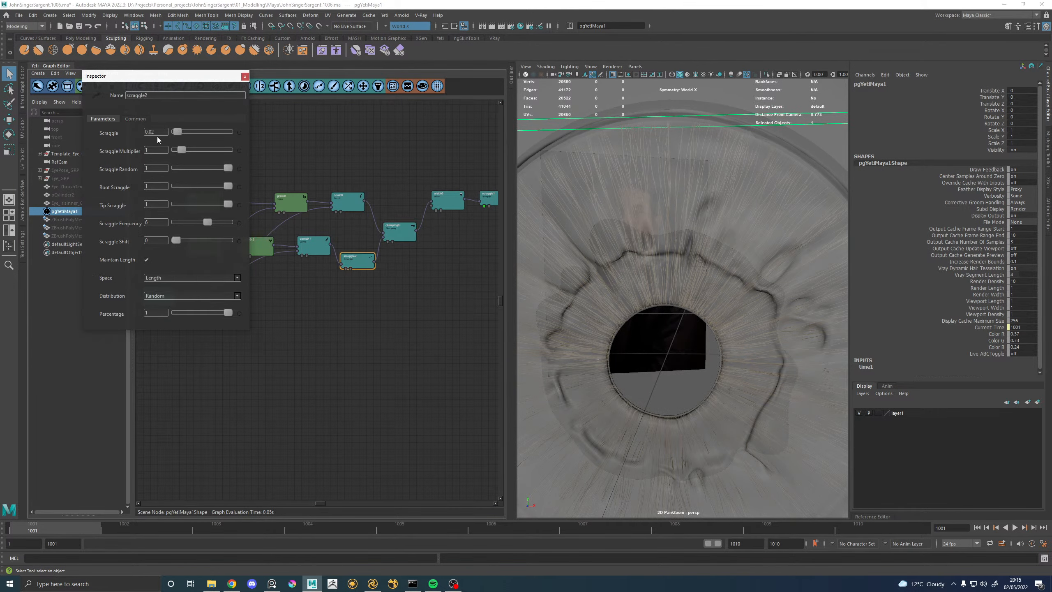
pyautogui.press('Return')
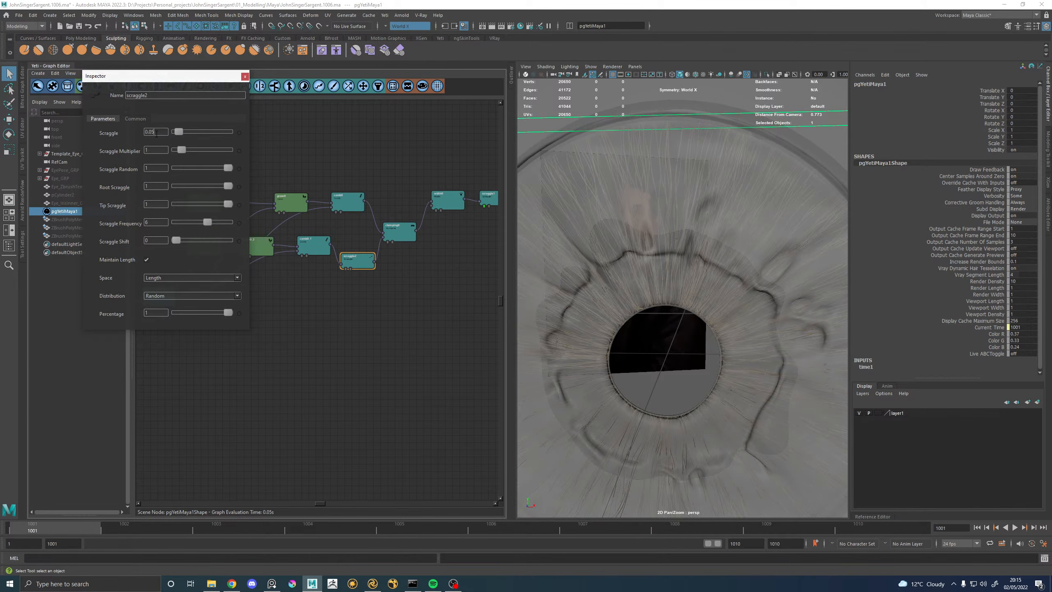
pyautogui.keyDown('alt'); pyautogui.moveTo(559, 233); pyautogui.dragTo(694, 293); pyautogui.keyUp('alt')
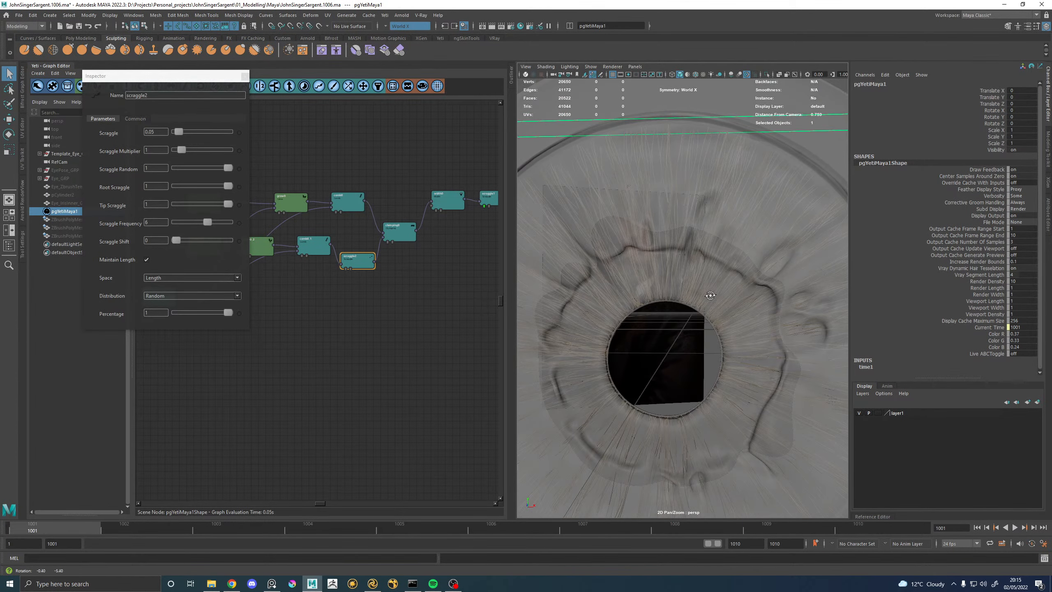
pyautogui.scroll(5, 713, 307)
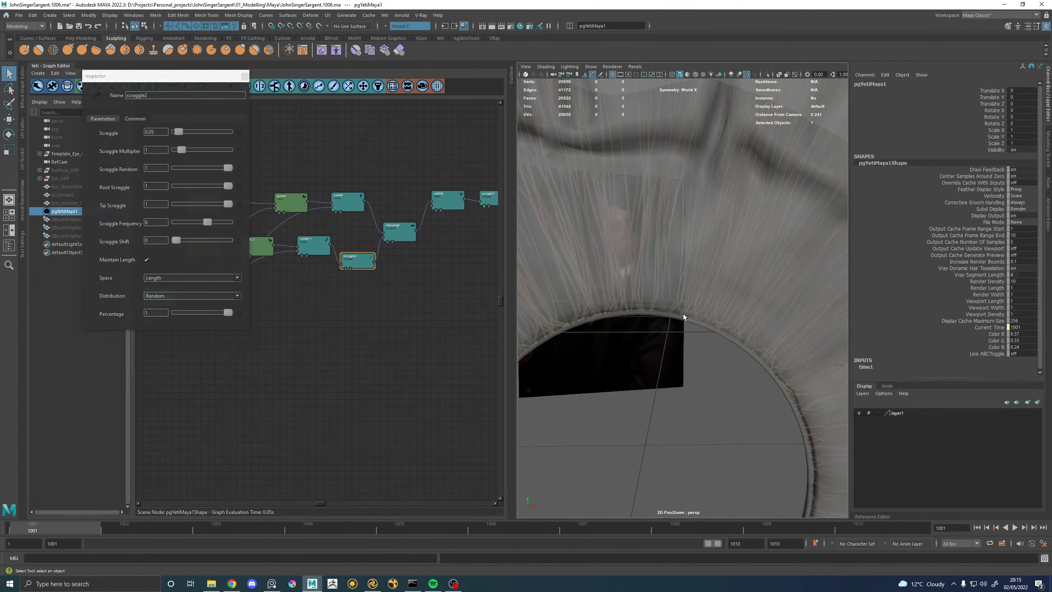
pyautogui.click(245, 76)
# Set the width0 node's width multiplier to 0.001 and review the grow0 node's segment count.
pyautogui.doubleClick(188, 202)
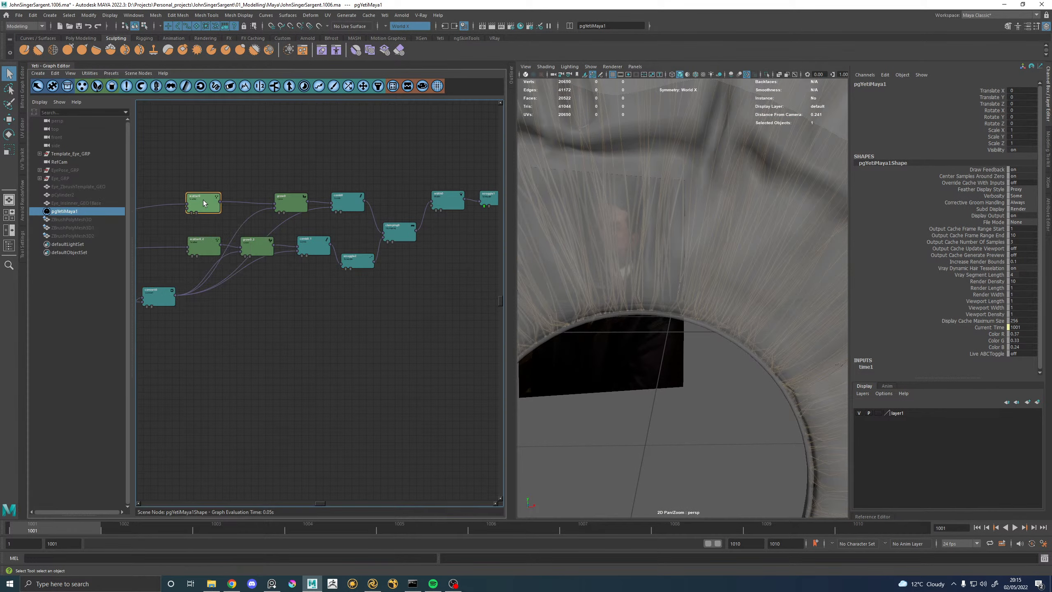
pyautogui.doubleClick(448, 200)
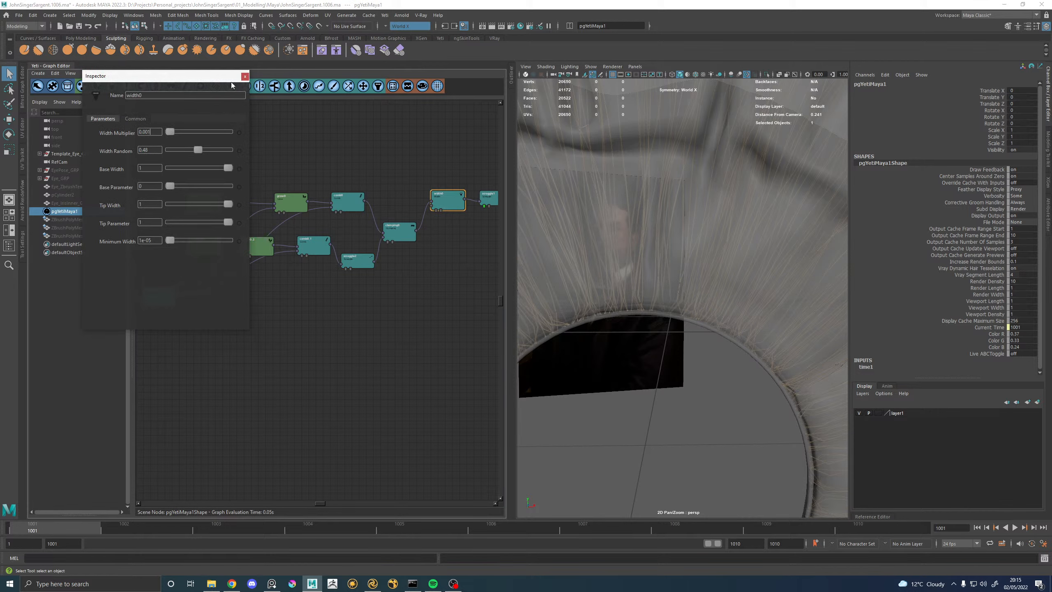
pyautogui.click(245, 77)
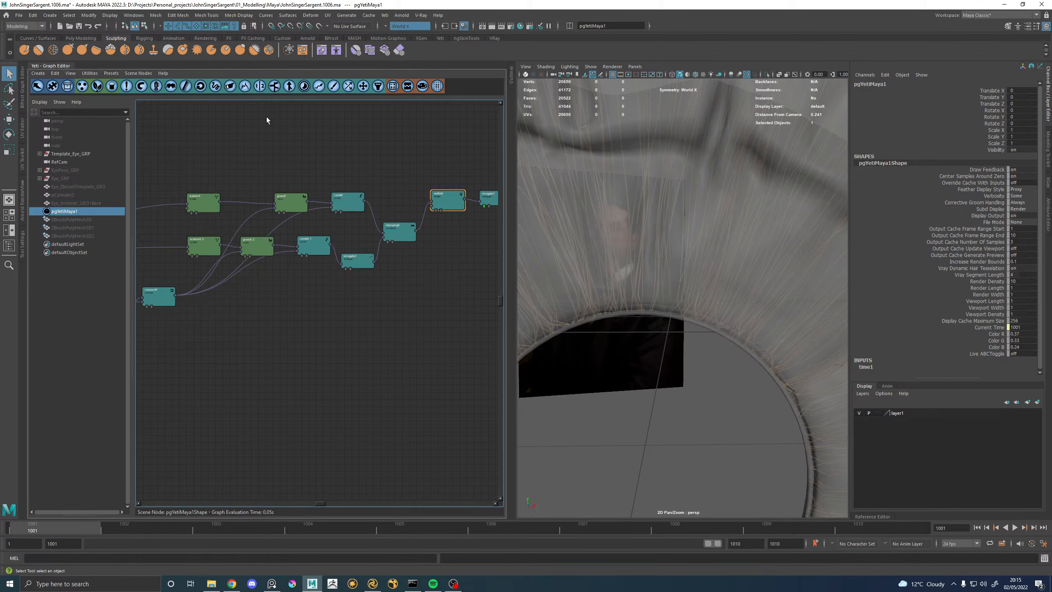
pyautogui.doubleClick(290, 206)
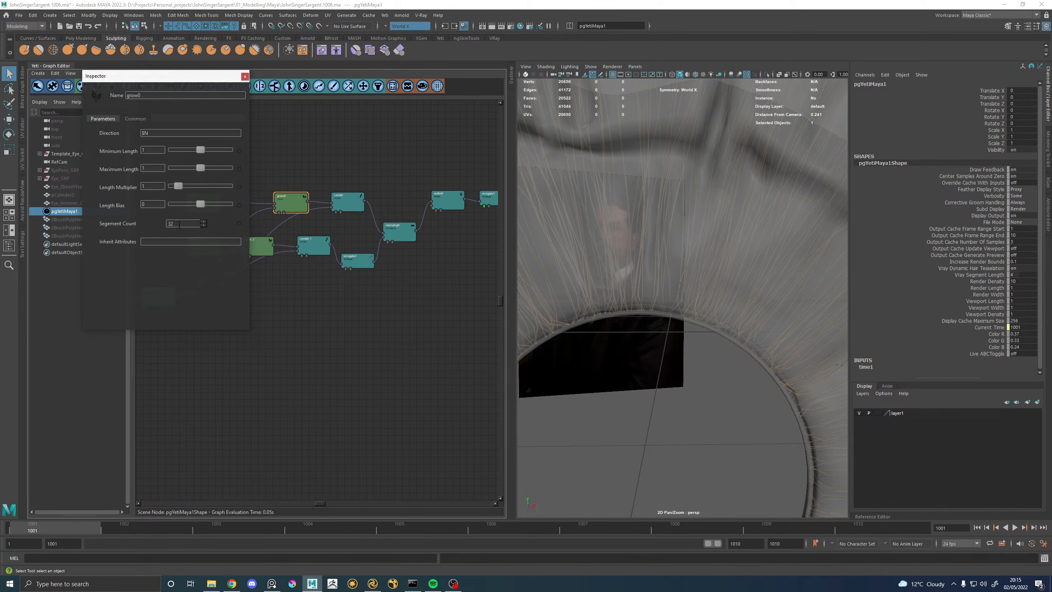
pyautogui.click(245, 77)
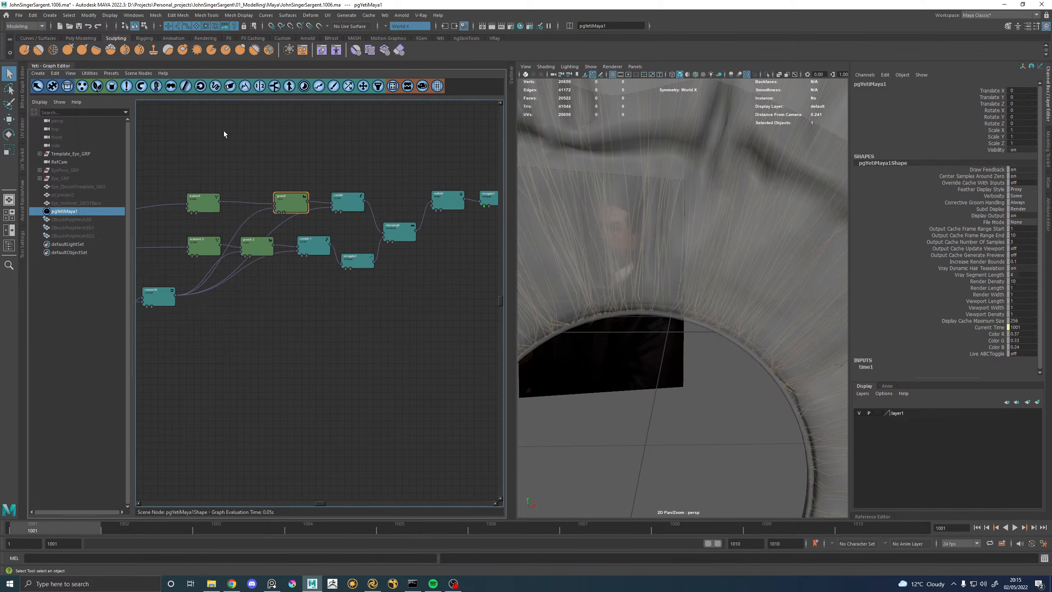
# Set the scatter0 node's density multiplier to 300000, check the denser fibres around the pupil and close its settings.
pyautogui.doubleClick(202, 198)
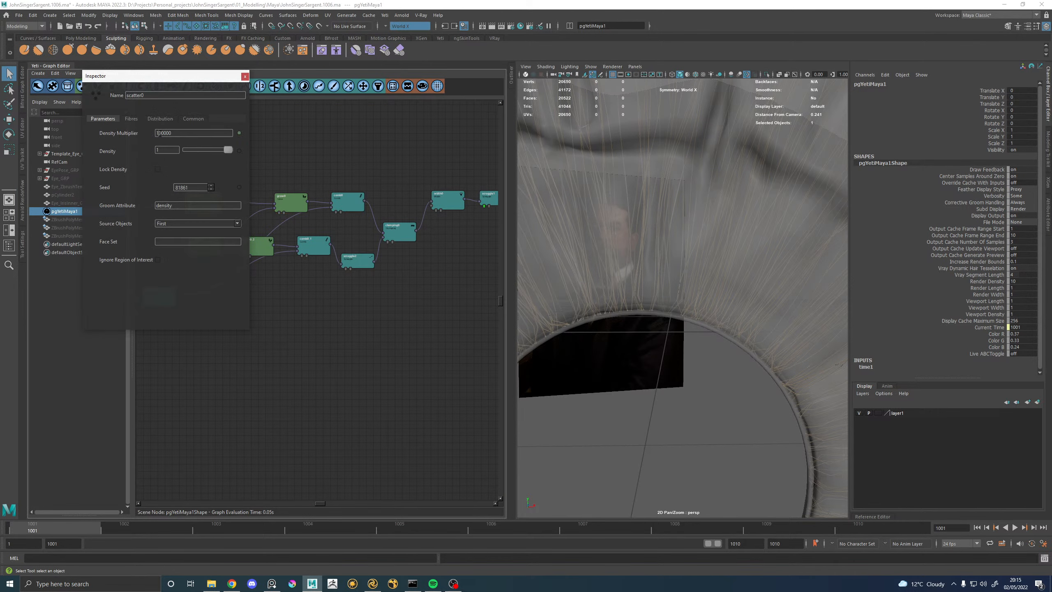
pyautogui.write('3')
pyautogui.press('Return')
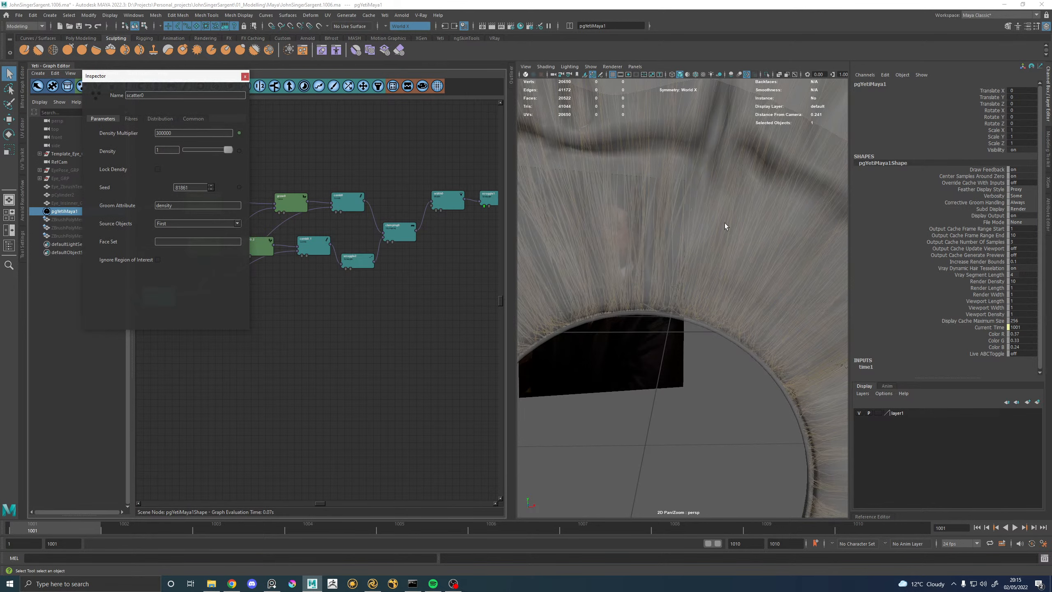
pyautogui.keyDown('alt'); pyautogui.moveTo(725, 226); pyautogui.dragTo(690, 263, button='right'); pyautogui.keyUp('alt')
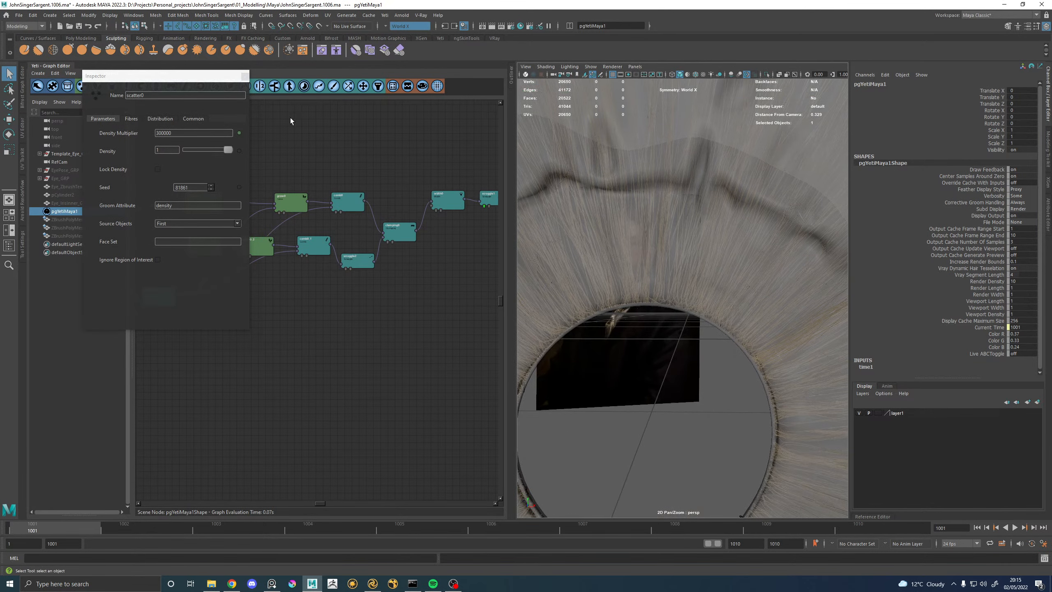
pyautogui.click(245, 76)
# Set the clumping0 node's clump radius to 0 and check the whole iris from the front and at an angle.
pyautogui.doubleClick(400, 231)
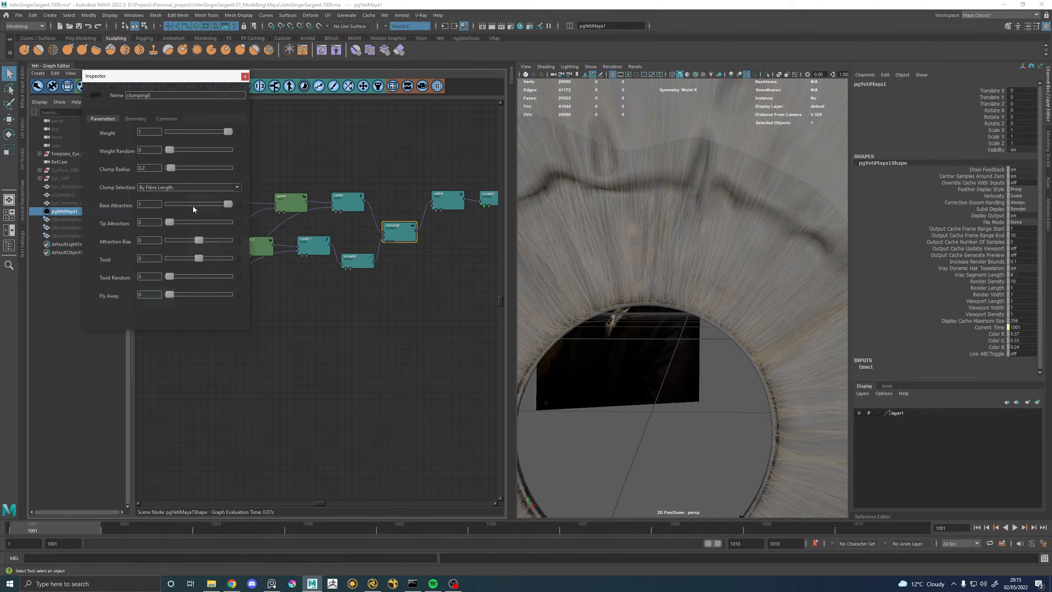
pyautogui.doubleClick(149, 167)
pyautogui.write('0')
pyautogui.press('Return')
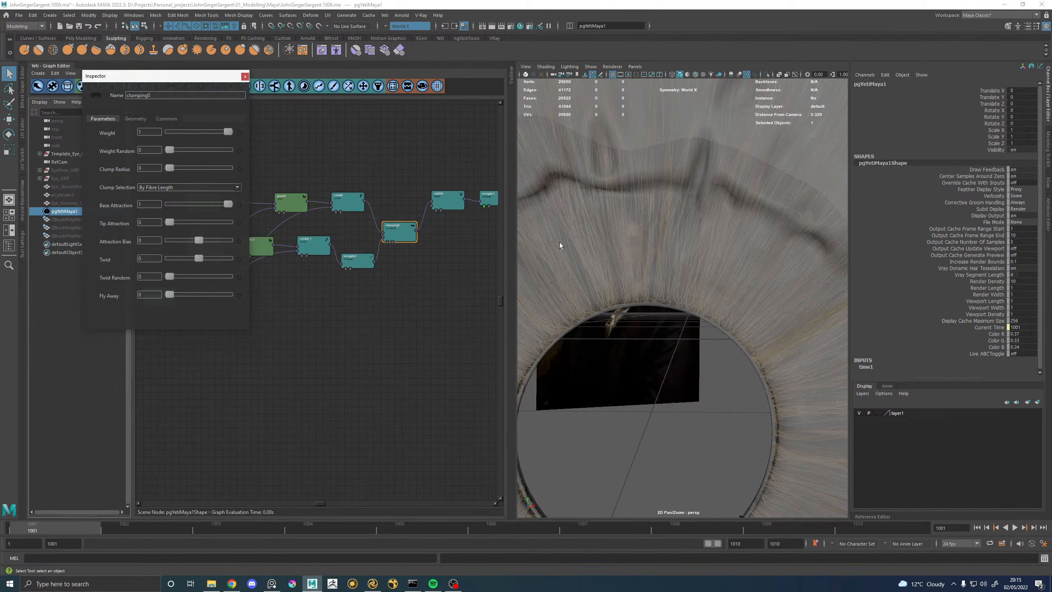
pyautogui.moveTo(673, 300)
pyautogui.keyDown('alt'); pyautogui.mouseDown()
pyautogui.moveTo(671, 291)
pyautogui.moveTo(671, 307)
pyautogui.moveTo(663, 301)
pyautogui.moveTo(681, 305)
pyautogui.mouseUp(); pyautogui.keyUp('alt')
pyautogui.keyDown('alt'); pyautogui.moveTo(681, 305); pyautogui.dragTo(705, 298, button='right'); pyautogui.keyUp('alt')
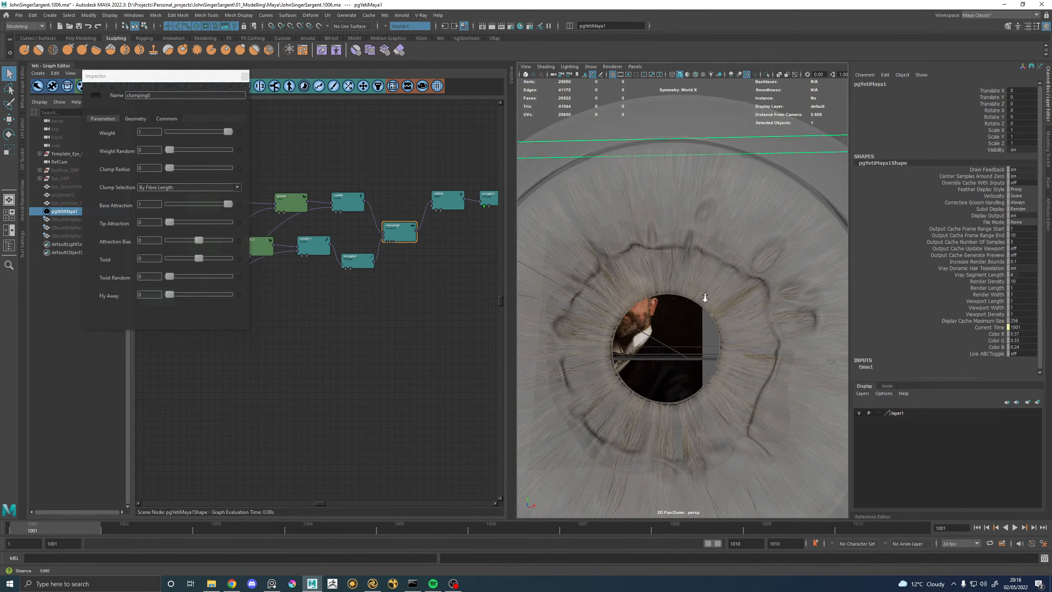
pyautogui.keyDown('alt'); pyautogui.moveTo(705, 298); pyautogui.dragTo(688, 320); pyautogui.keyUp('alt')
# Switch the display flag on the last node in the graph and inspect the fibres around the pupil edge.
pyautogui.moveTo(469, 195); pyautogui.dragTo(458, 205, button='middle')
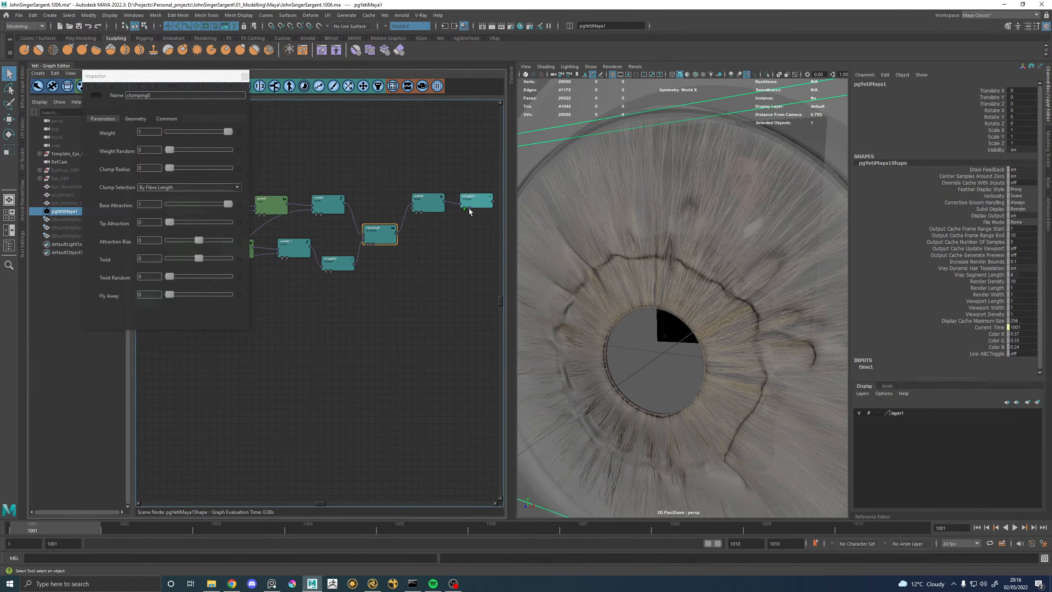
pyautogui.click(468, 209)
pyautogui.keyDown('alt'); pyautogui.moveTo(733, 268); pyautogui.dragTo(688, 267); pyautogui.keyUp('alt')
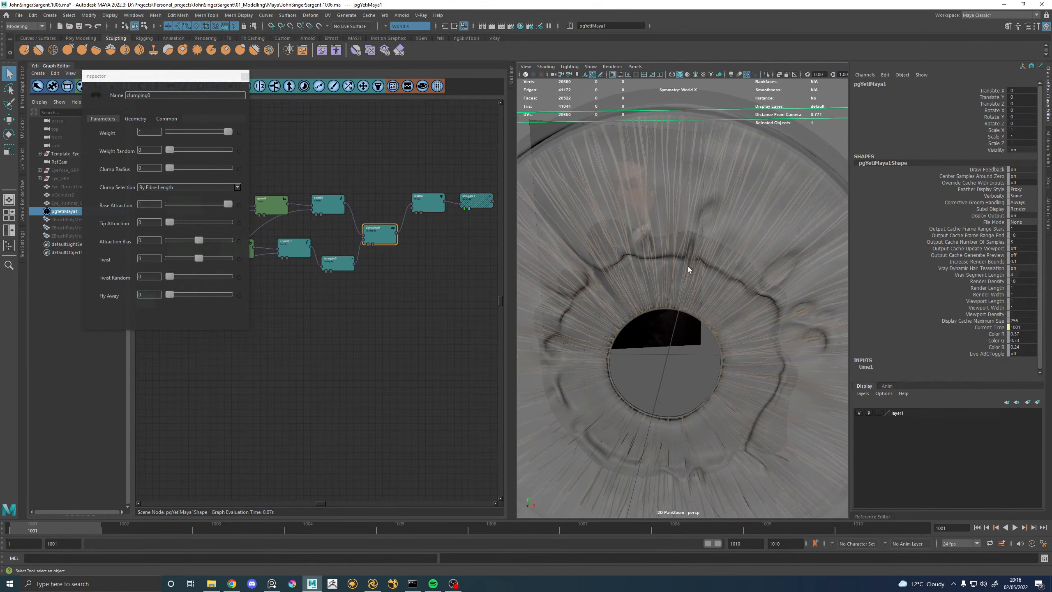
pyautogui.keyDown('alt'); pyautogui.moveTo(667, 270); pyautogui.dragTo(679, 292, button='right'); pyautogui.keyUp('alt')
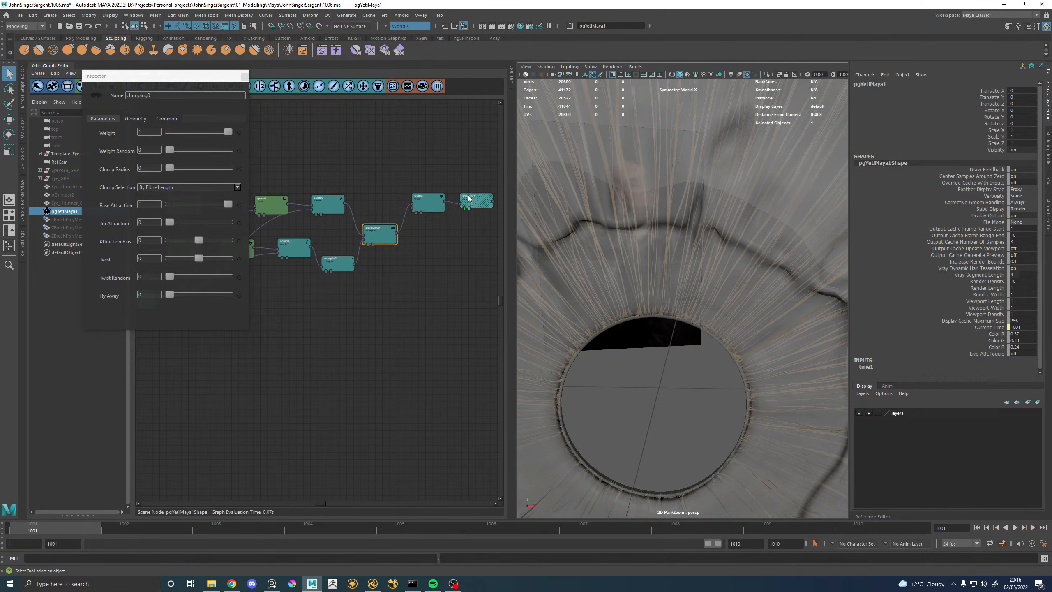
pyautogui.moveTo(729, 258)
pyautogui.keyDown('alt'); pyautogui.mouseDown()
pyautogui.moveTo(704, 261)
pyautogui.moveTo(721, 252)
pyautogui.mouseUp(); pyautogui.keyUp('alt')
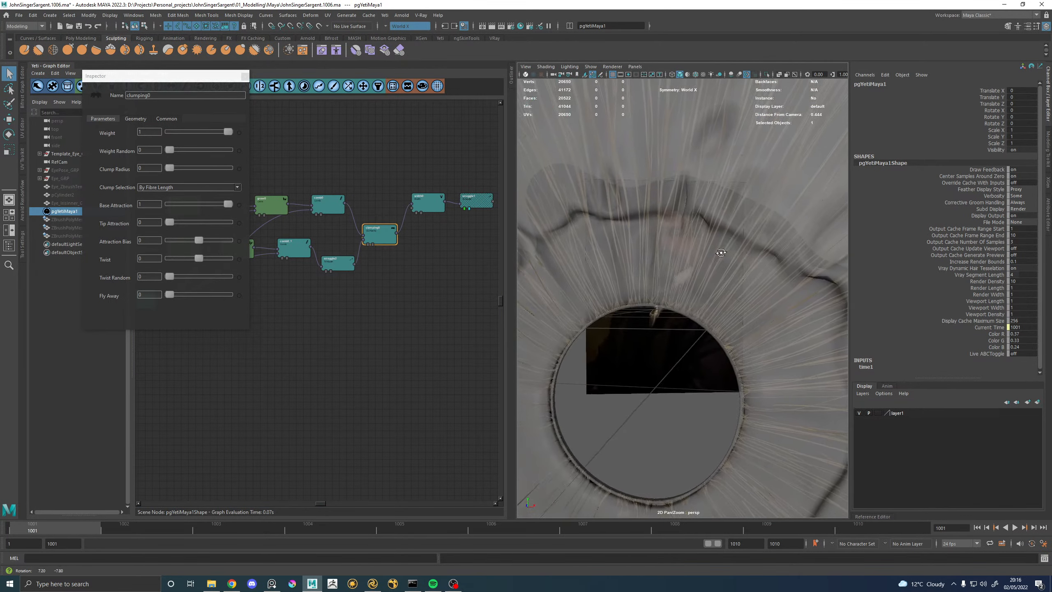
pyautogui.keyDown('alt'); pyautogui.moveTo(770, 250); pyautogui.dragTo(645, 313, button='right'); pyautogui.keyUp('alt')
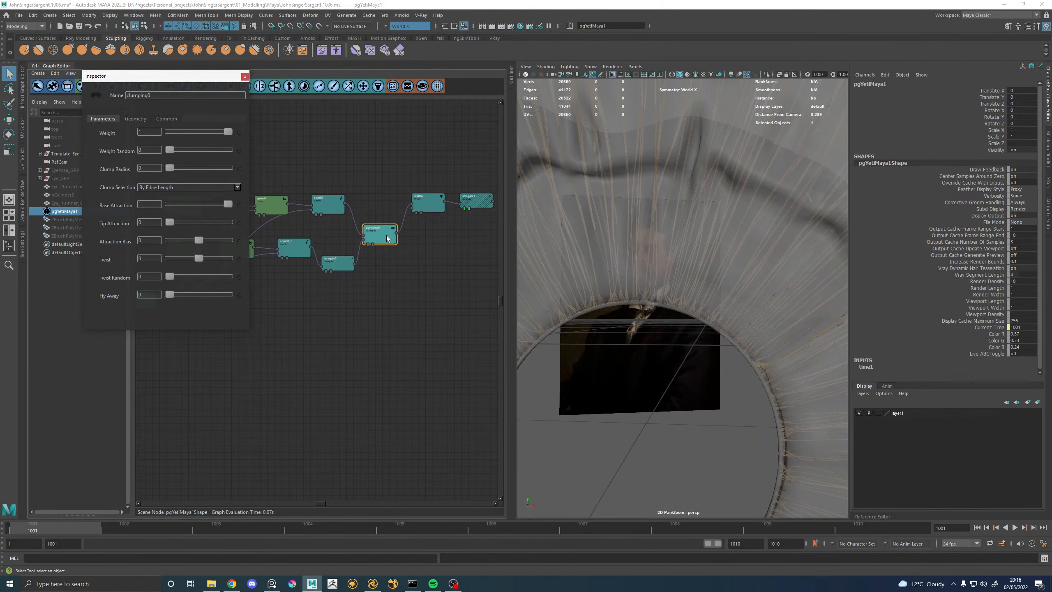
# Switch the node flags on clumping0 and the node following it to compare the fibres with and without clumping.
pyautogui.click(371, 245)
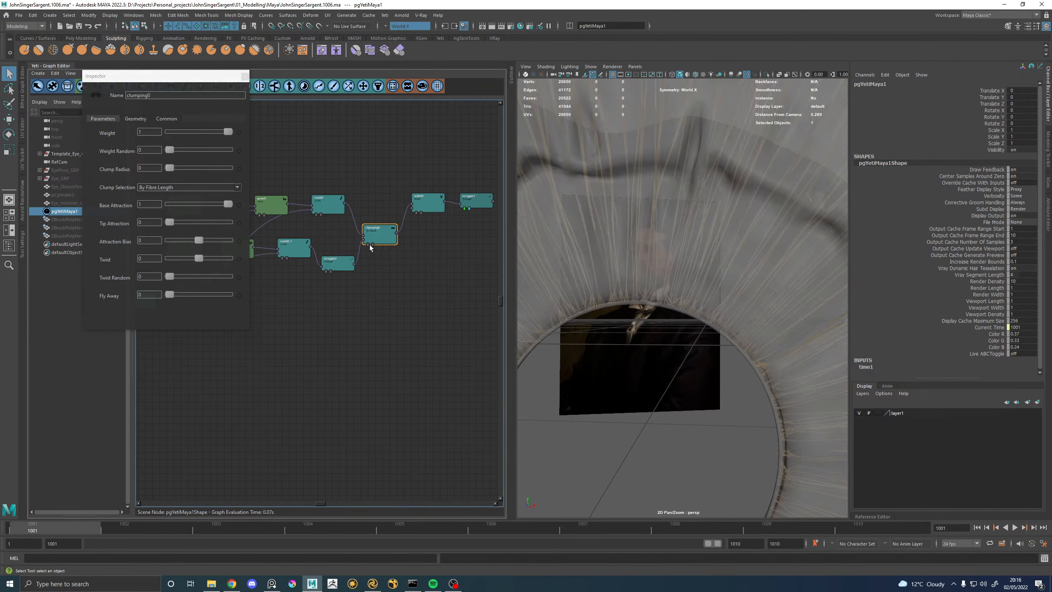
pyautogui.click(368, 244)
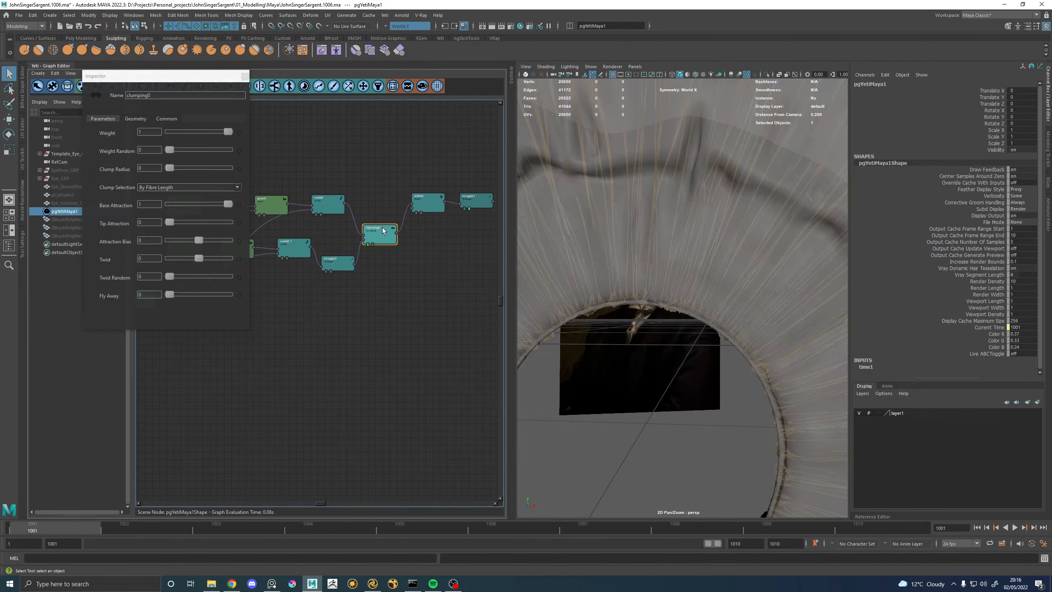
pyautogui.keyDown('alt'); pyautogui.moveTo(646, 278); pyautogui.dragTo(665, 288); pyautogui.keyUp('alt')
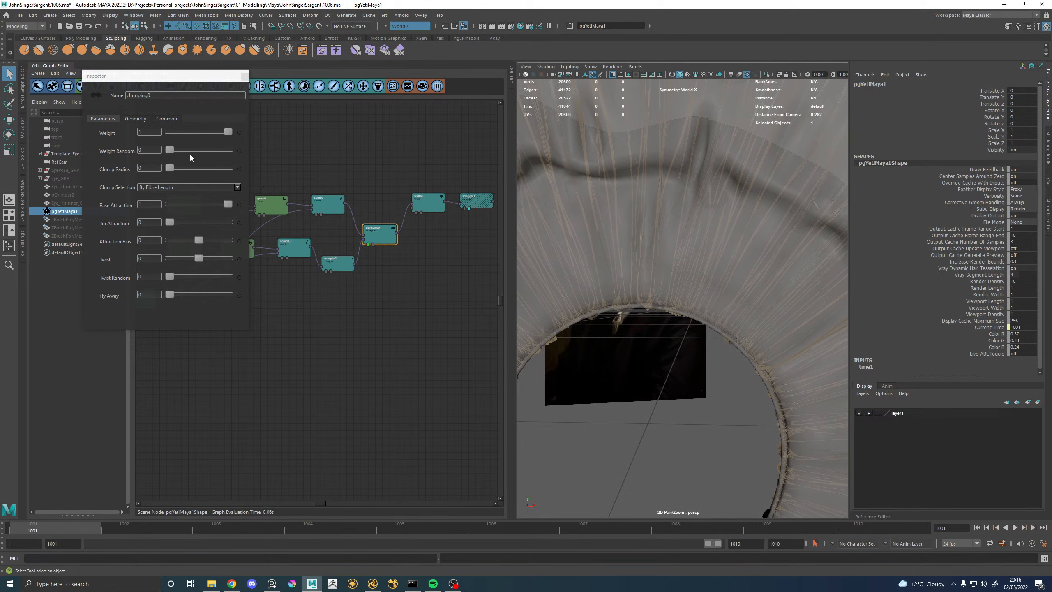
pyautogui.click(417, 212)
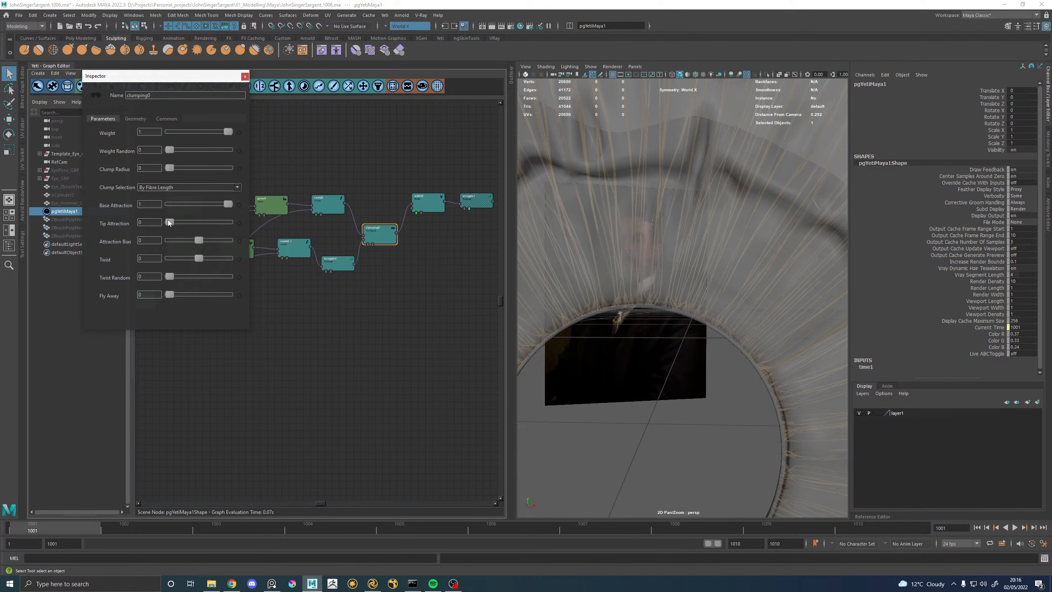
# Set the clumping0 node's tip attraction to 0.36 and base attraction to about 0.53, and review the clumps.
pyautogui.moveTo(192, 223)
pyautogui.mouseDown()
pyautogui.moveTo(255, 223)
pyautogui.moveTo(200, 204)
pyautogui.mouseUp()
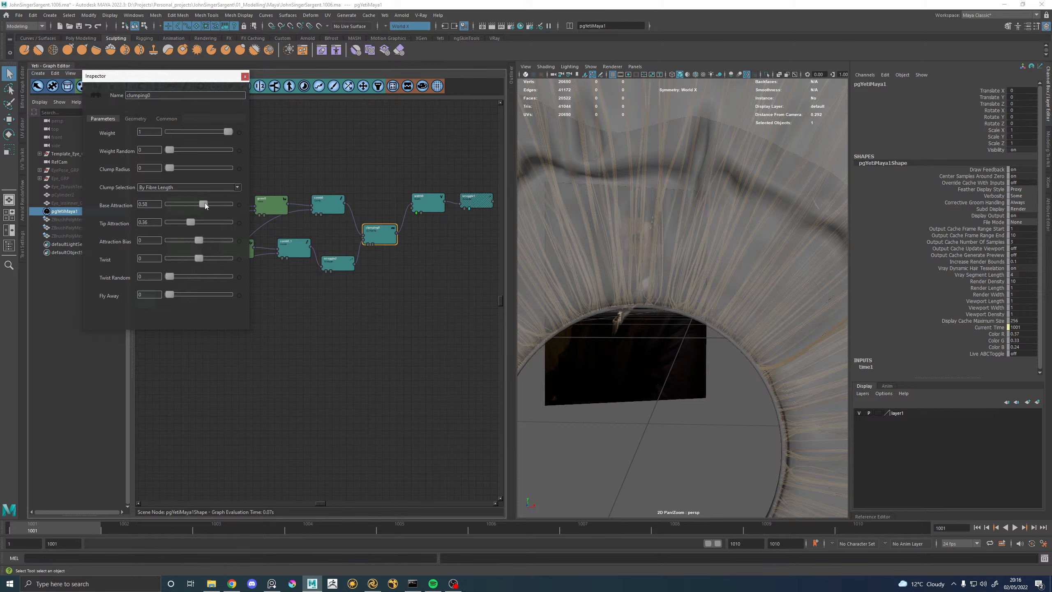
pyautogui.scroll(-10, 640, 245)
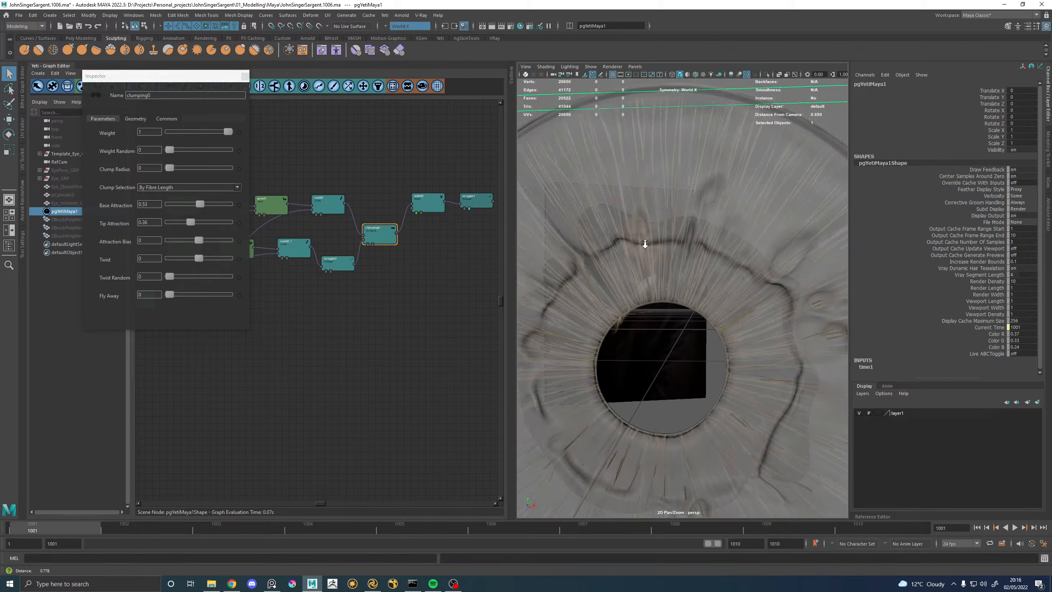
pyautogui.scroll(10, 641, 249)
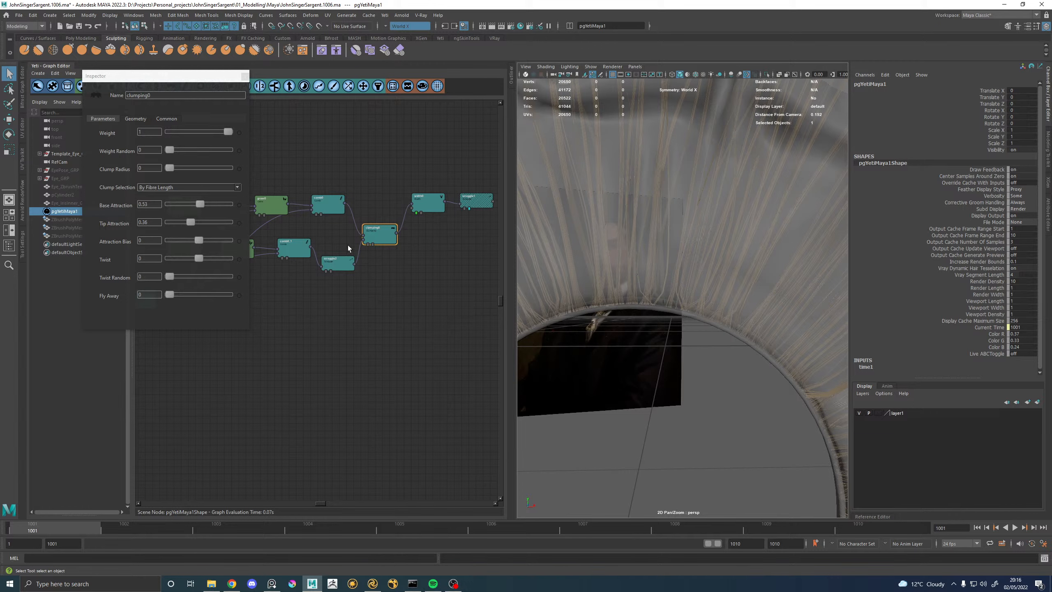
# Set the scraggle amount to 0.1 on the scraggle node feeding clumping0, and examine the fibres from the front and side.
pyautogui.click(337, 262)
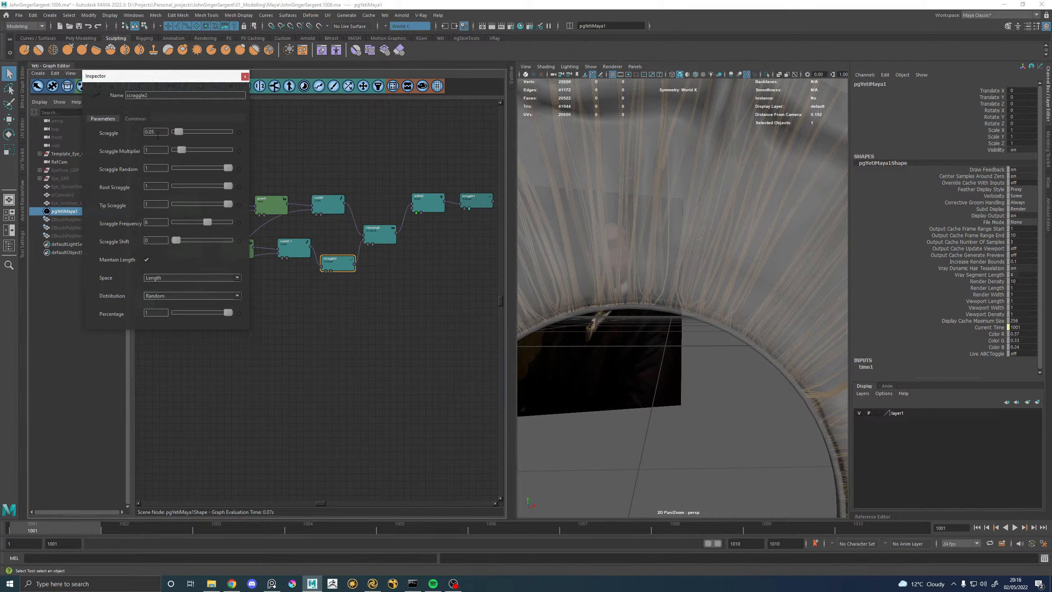
pyautogui.click(156, 132)
pyautogui.write('0.1')
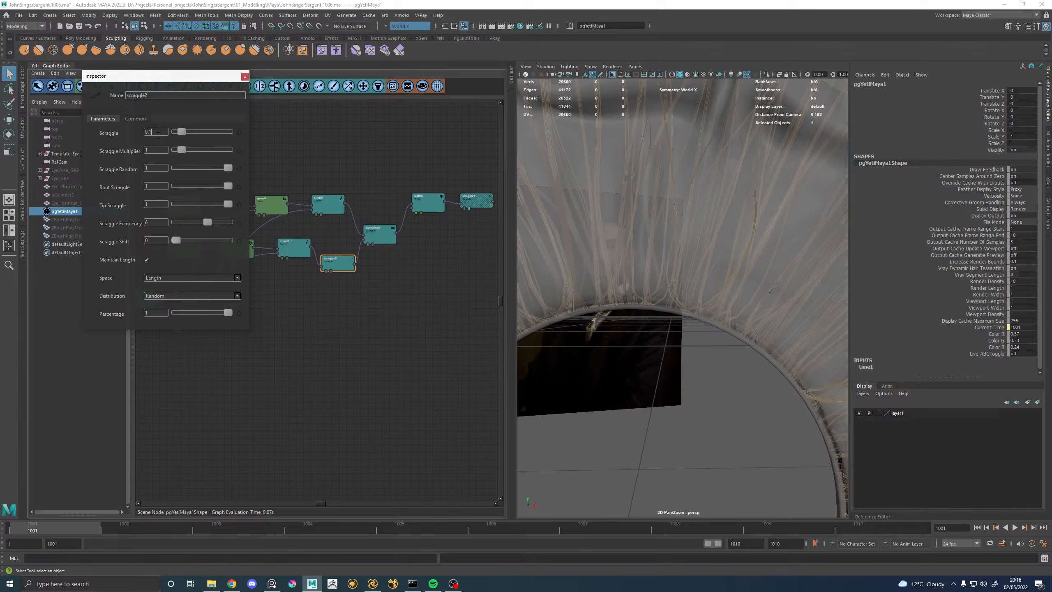
pyautogui.scroll(-8, 659, 238)
pyautogui.keyDown('alt'); pyautogui.moveTo(659, 237); pyautogui.dragTo(663, 269); pyautogui.keyUp('alt')
pyautogui.scroll(2, 655, 242)
pyautogui.scroll(-6, 654, 258)
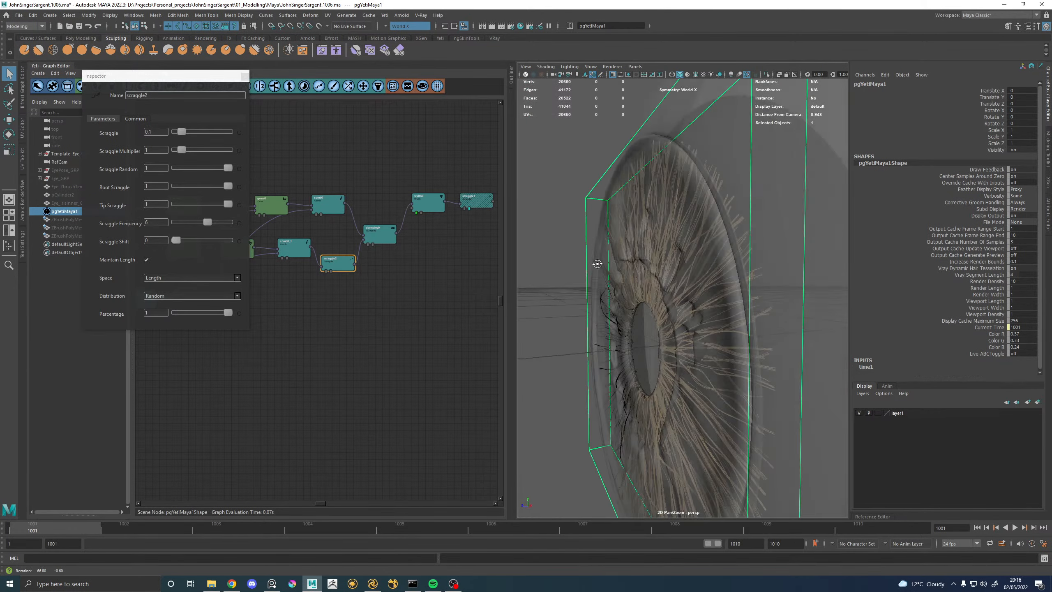
# Set the Scraggle value of the scraggle2 node to 0.05.
pyautogui.scroll(3, 664, 270)
pyautogui.scroll(5, 664, 270)
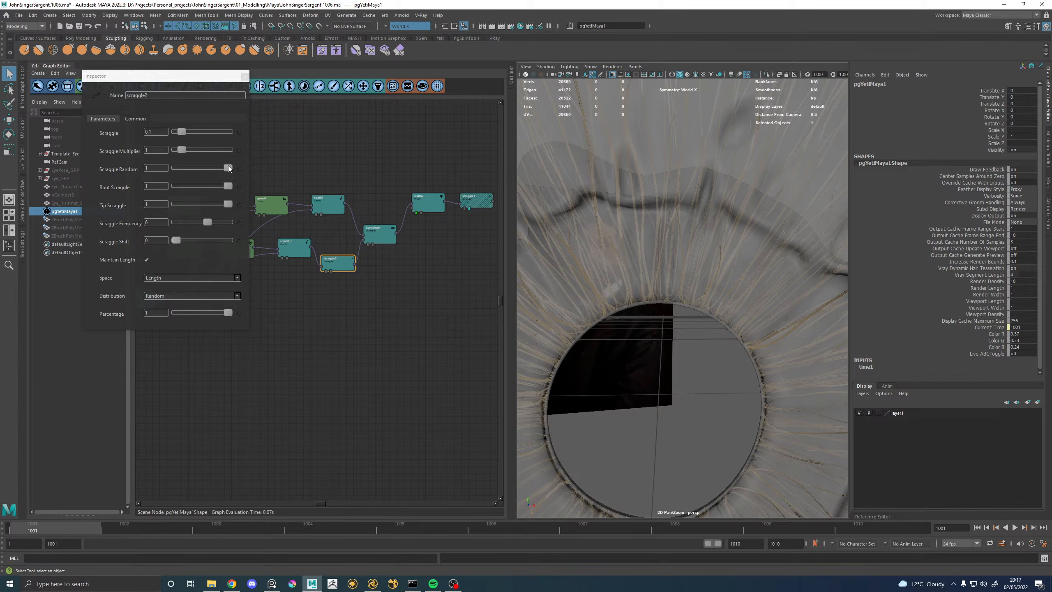
pyautogui.click(154, 133)
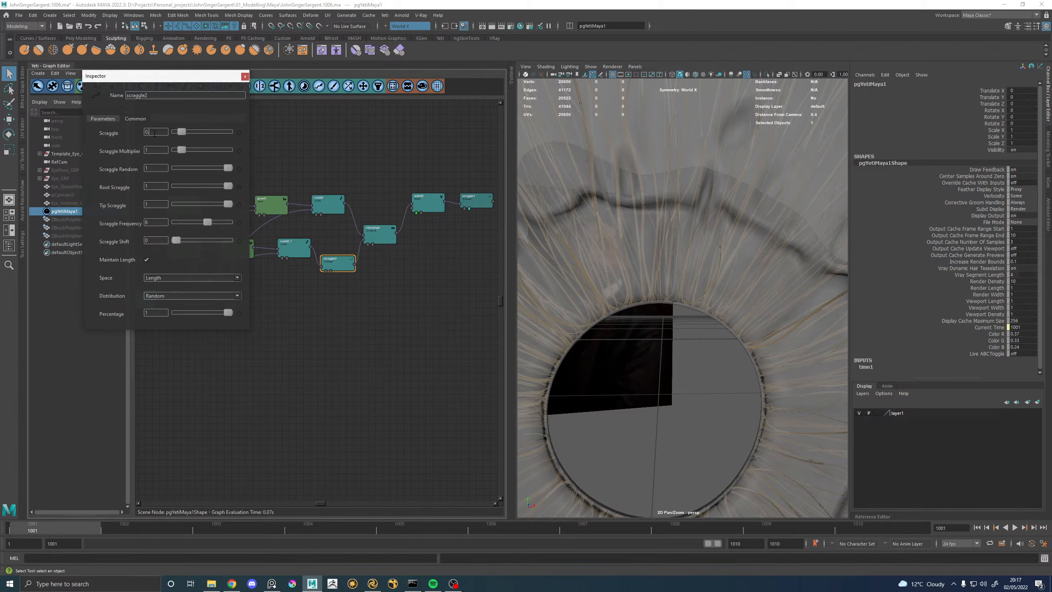
pyautogui.write('0.05')
pyautogui.press('Return')
pyautogui.moveTo(708, 246)
pyautogui.keyDown('alt'); pyautogui.mouseDown()
pyautogui.moveTo(614, 232)
pyautogui.moveTo(696, 229)
pyautogui.moveTo(707, 246)
pyautogui.mouseUp(); pyautogui.keyUp('alt')
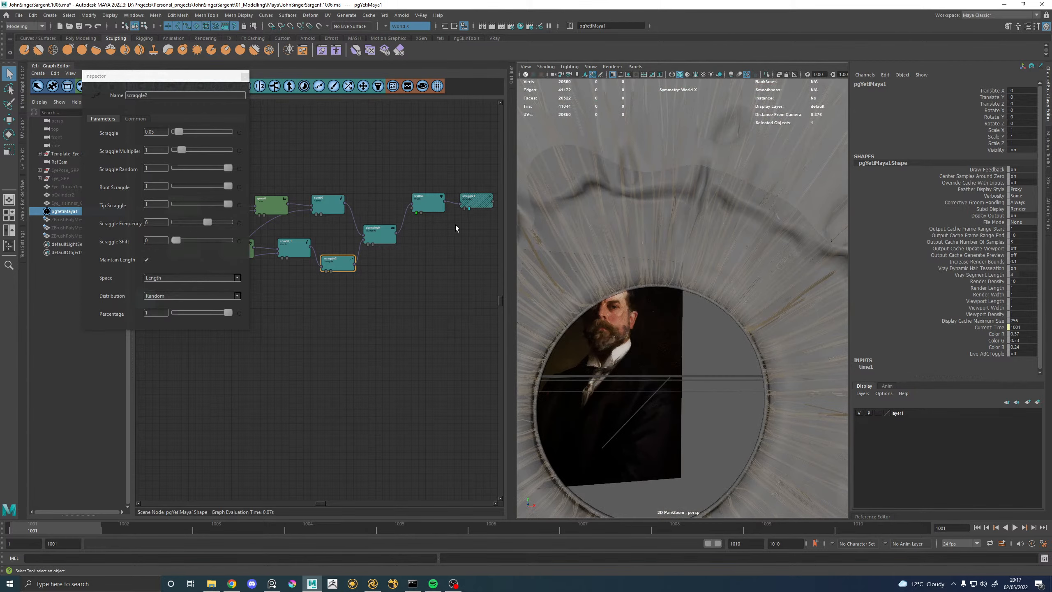
# Set Scraggle to 0.02 and Scraggle Random to 1 on the scraggle1 node at the end of the graph.
pyautogui.click(470, 208)
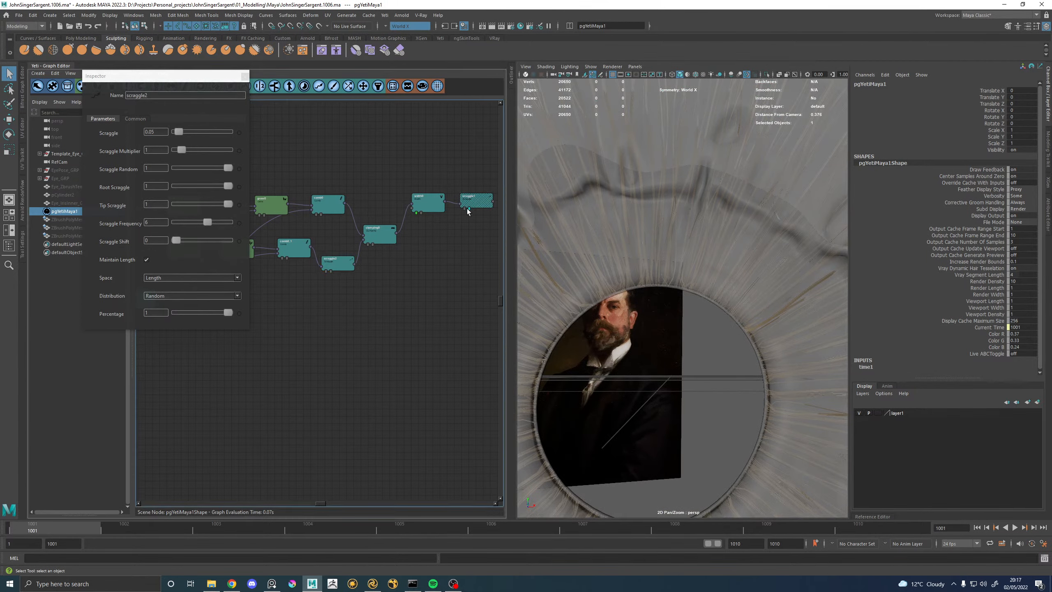
pyautogui.click(464, 209)
pyautogui.click(472, 198)
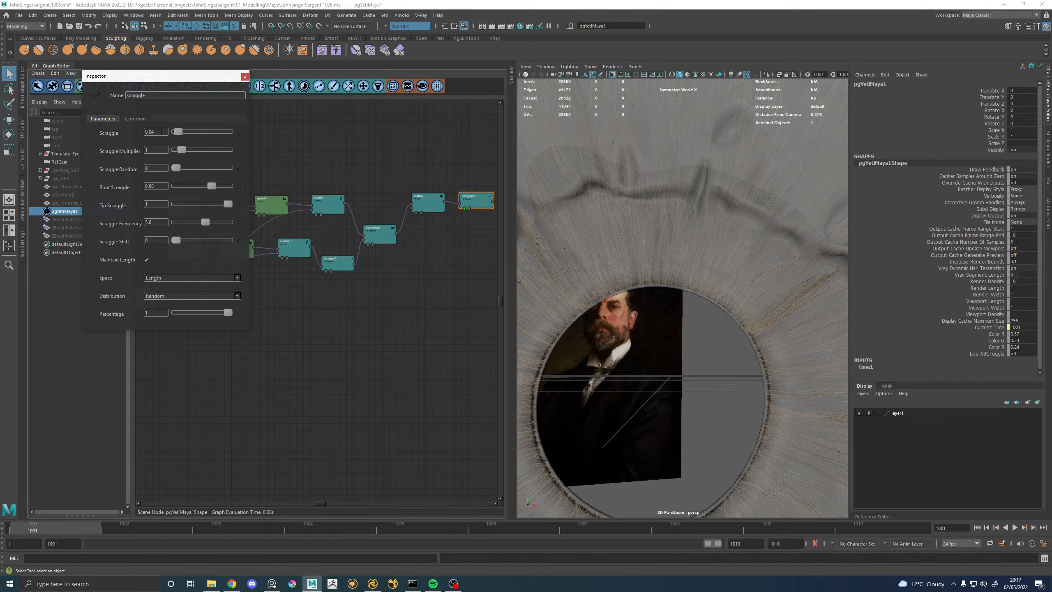
pyautogui.keyDown('alt'); pyautogui.moveTo(684, 239); pyautogui.dragTo(696, 246); pyautogui.keyUp('alt')
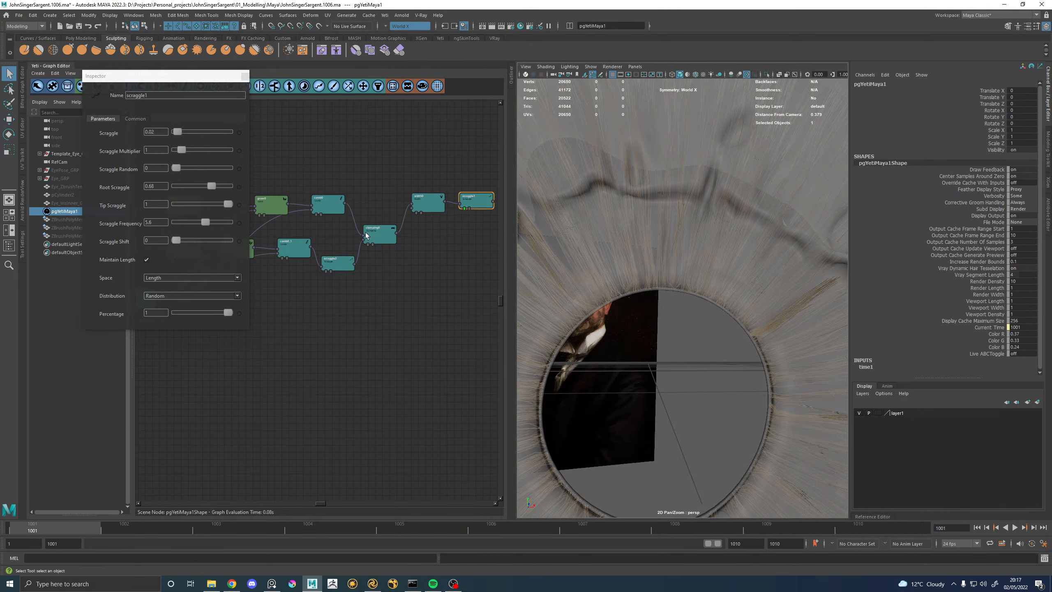
pyautogui.moveTo(177, 167); pyautogui.dragTo(265, 174)
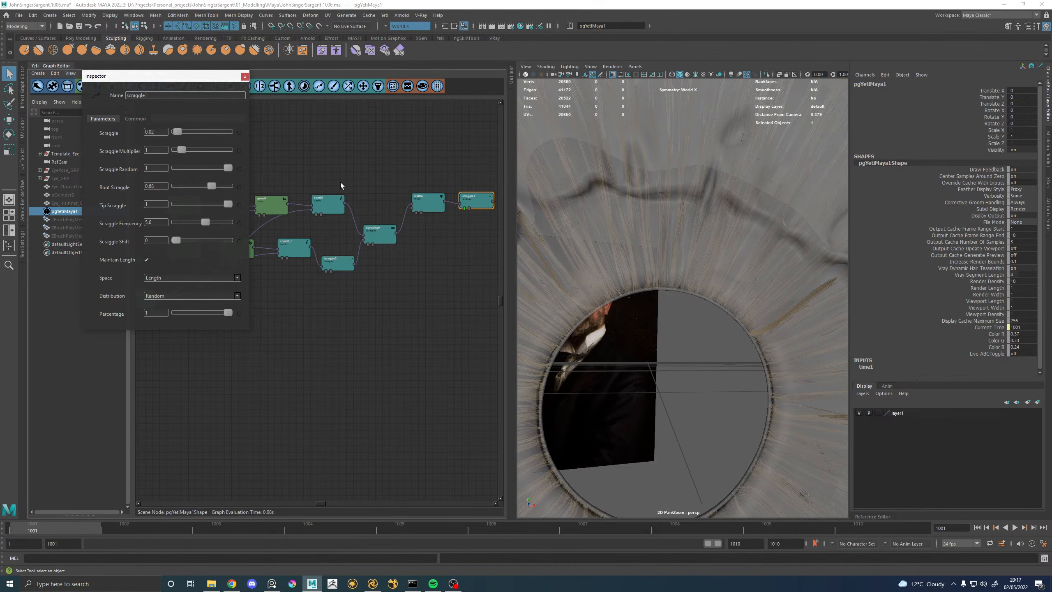
pyautogui.scroll(5, 629, 241)
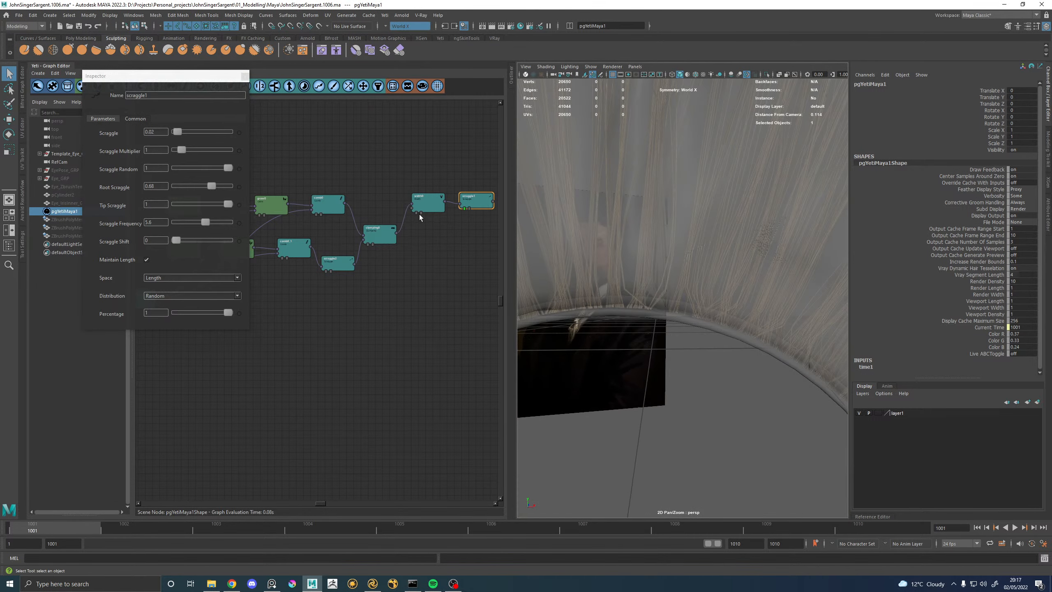
# Raise the Scraggle Frequency of the scraggle1 node, trying 12 before settling on 32.
pyautogui.click(245, 76)
pyautogui.doubleClick(266, 205)
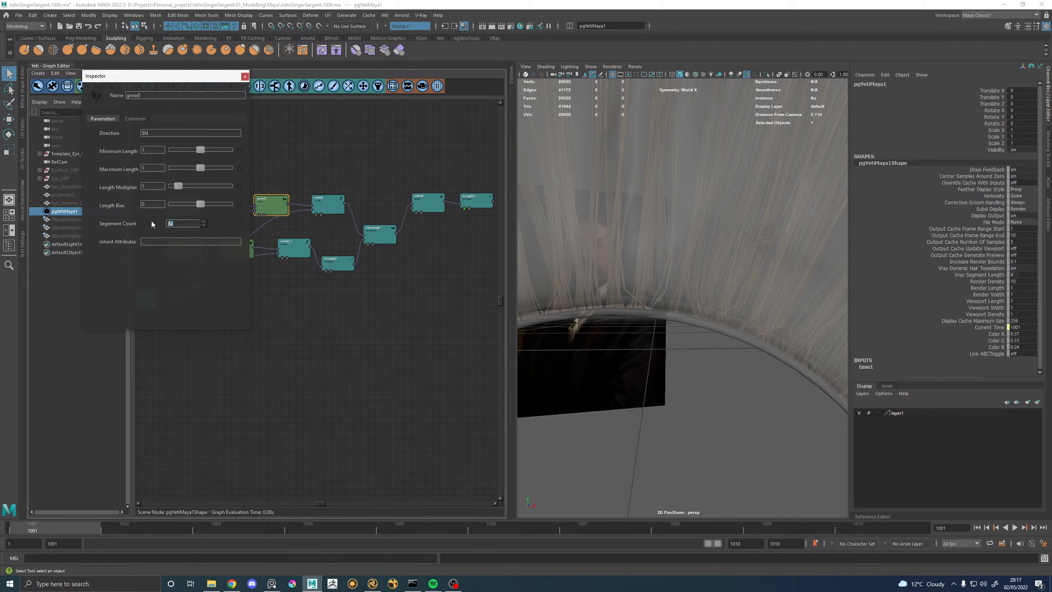
pyautogui.doubleClick(472, 201)
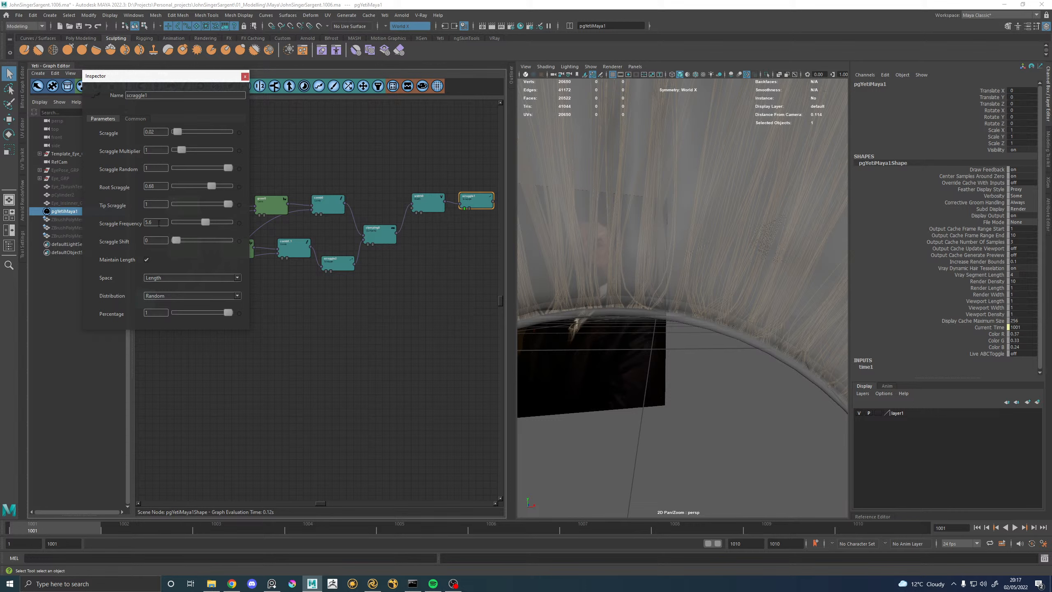
pyautogui.write('12')
pyautogui.press('Return')
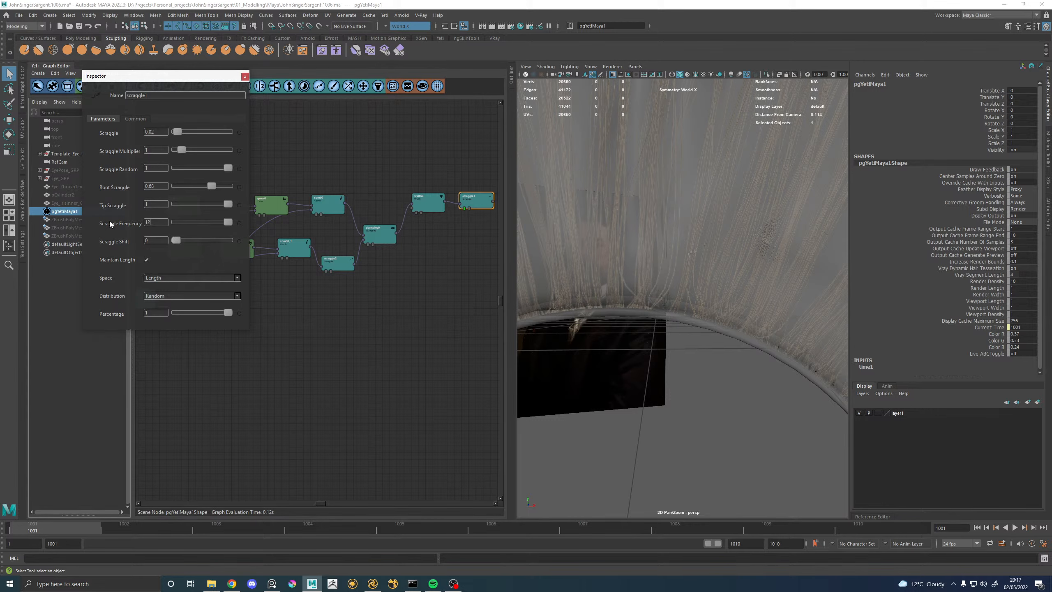
pyautogui.moveTo(150, 221); pyautogui.dragTo(141, 224)
pyautogui.press('Return')
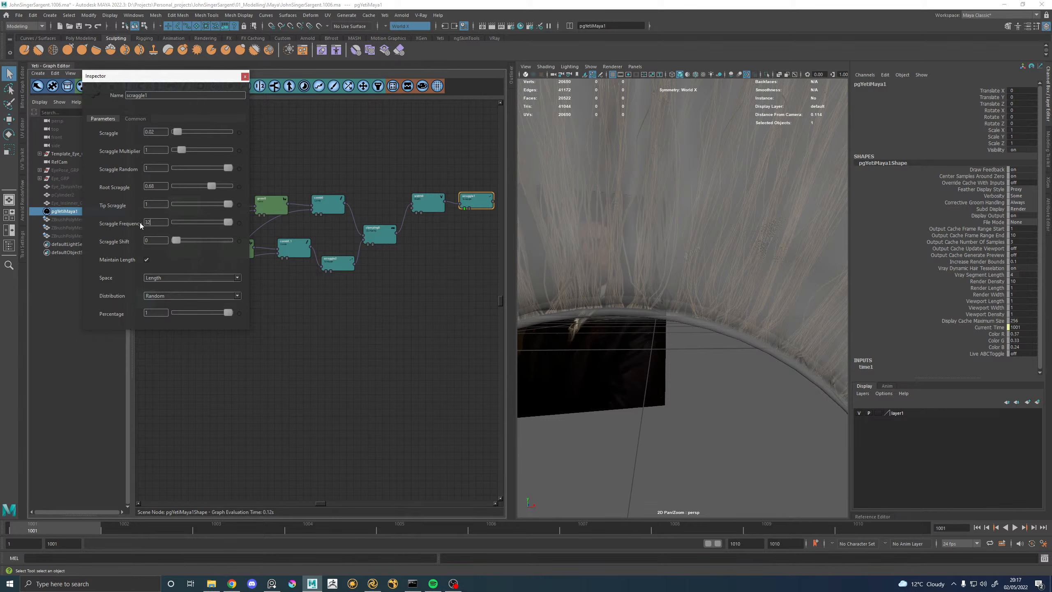
pyautogui.keyDown('alt'); pyautogui.moveTo(693, 264); pyautogui.dragTo(705, 245, button='right'); pyautogui.keyUp('alt')
pyautogui.keyDown('alt'); pyautogui.moveTo(706, 245); pyautogui.dragTo(649, 254); pyautogui.keyUp('alt')
pyautogui.keyDown('alt'); pyautogui.moveTo(649, 254); pyautogui.dragTo(648, 264, button='right'); pyautogui.keyUp('alt')
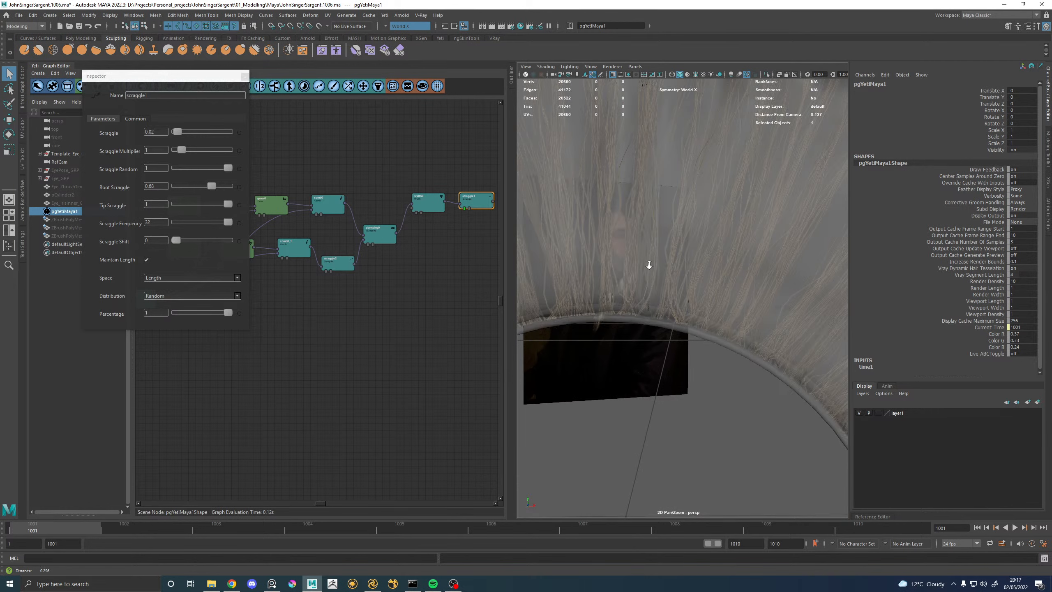
# Set the Segment Count of the grow0 node to 32, return to scraggle1's parameters and inspect the fibres around the pupil.
pyautogui.click(245, 76)
pyautogui.doubleClick(264, 202)
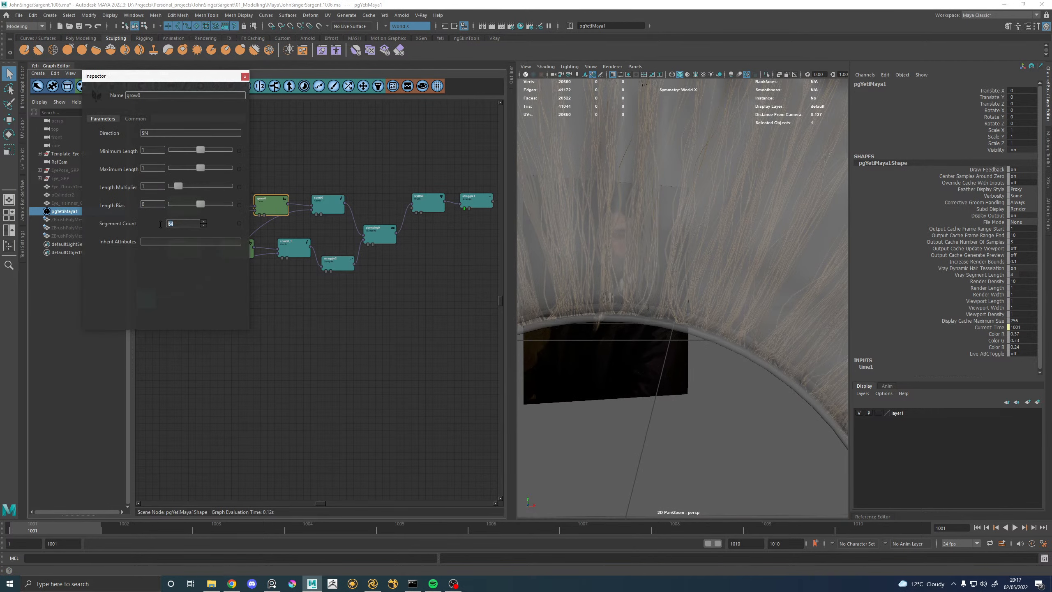
pyautogui.write('32')
pyautogui.press('Return')
pyautogui.click(245, 76)
pyautogui.doubleClick(476, 201)
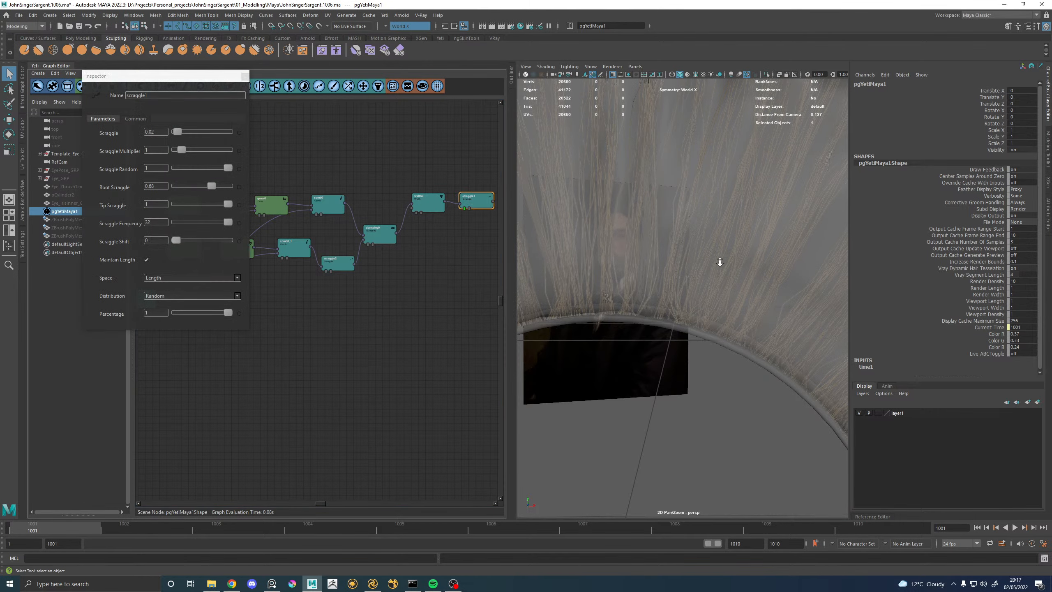
pyautogui.scroll(-5, 702, 262)
pyautogui.scroll(3, 700, 264)
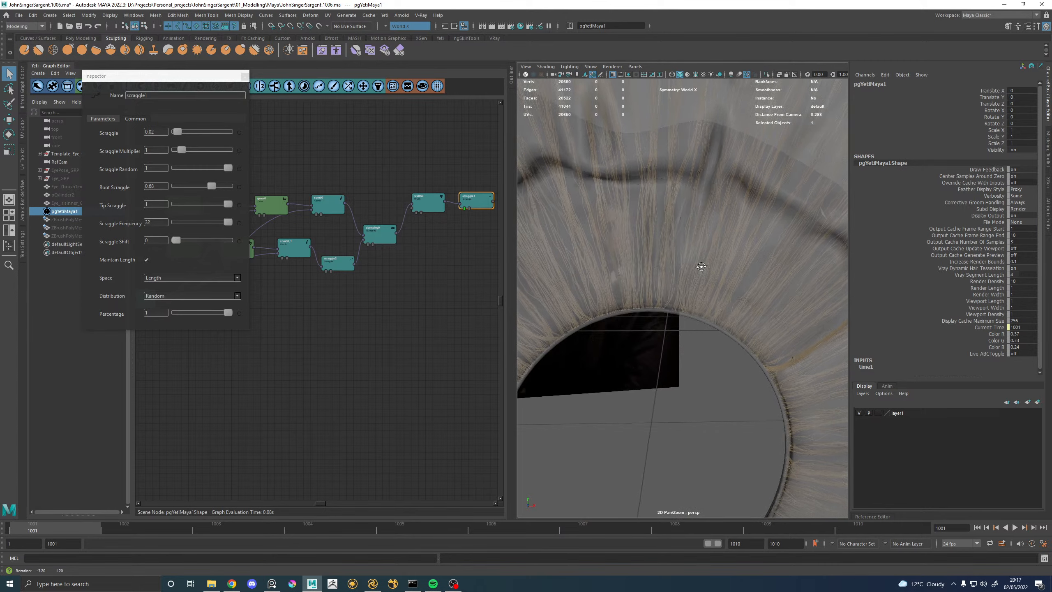
pyautogui.scroll(-5, 721, 269)
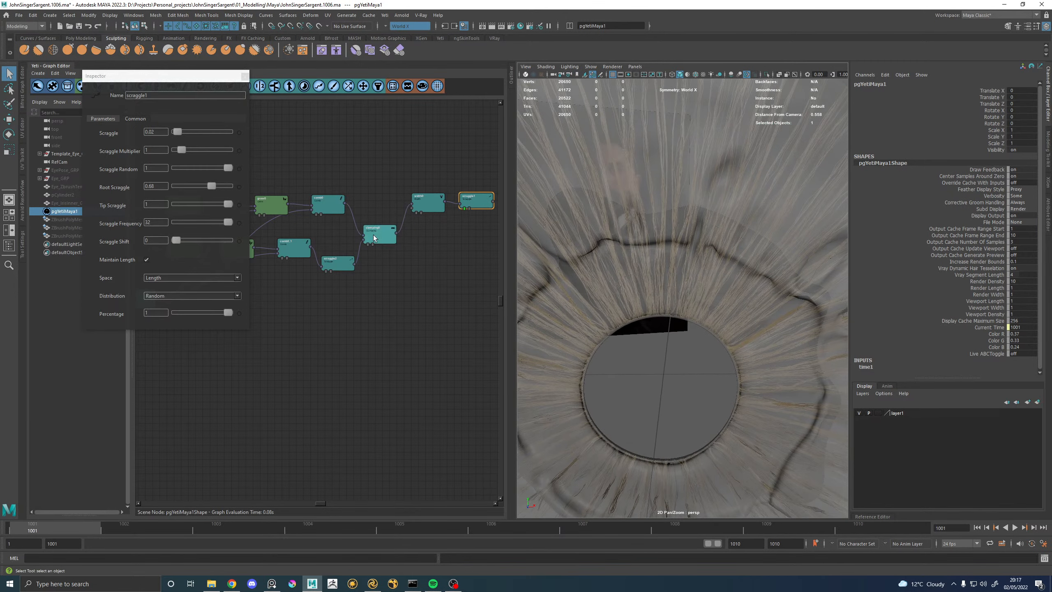
# Set the clumping0 node's Tip Attraction to 0, then create a curve node and connect it to the clumping node.
pyautogui.doubleClick(376, 233)
pyautogui.moveTo(191, 223); pyautogui.dragTo(162, 222)
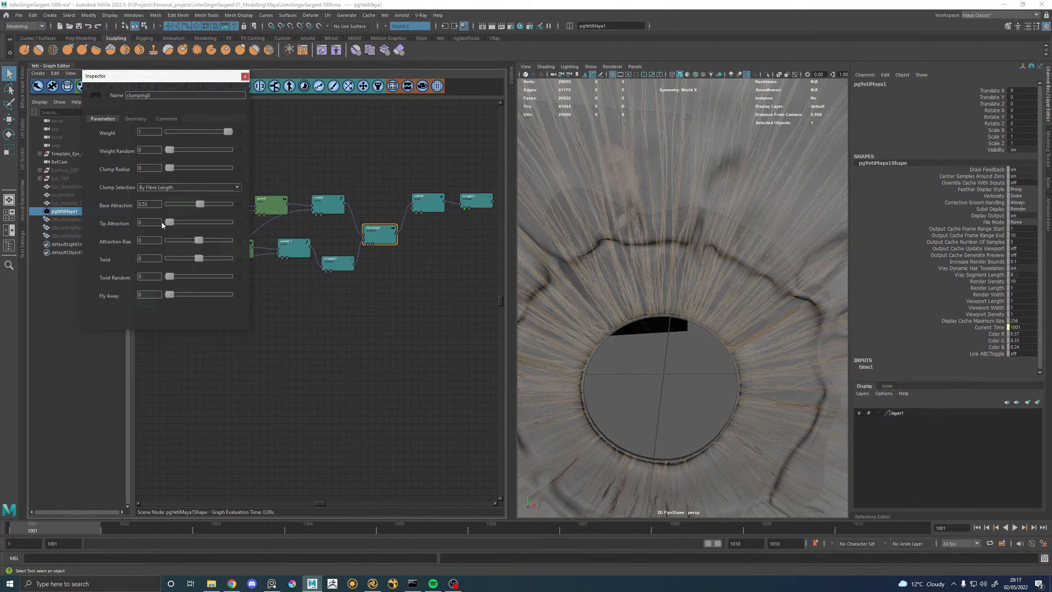
pyautogui.rightClick(350, 296)
pyautogui.press('r')
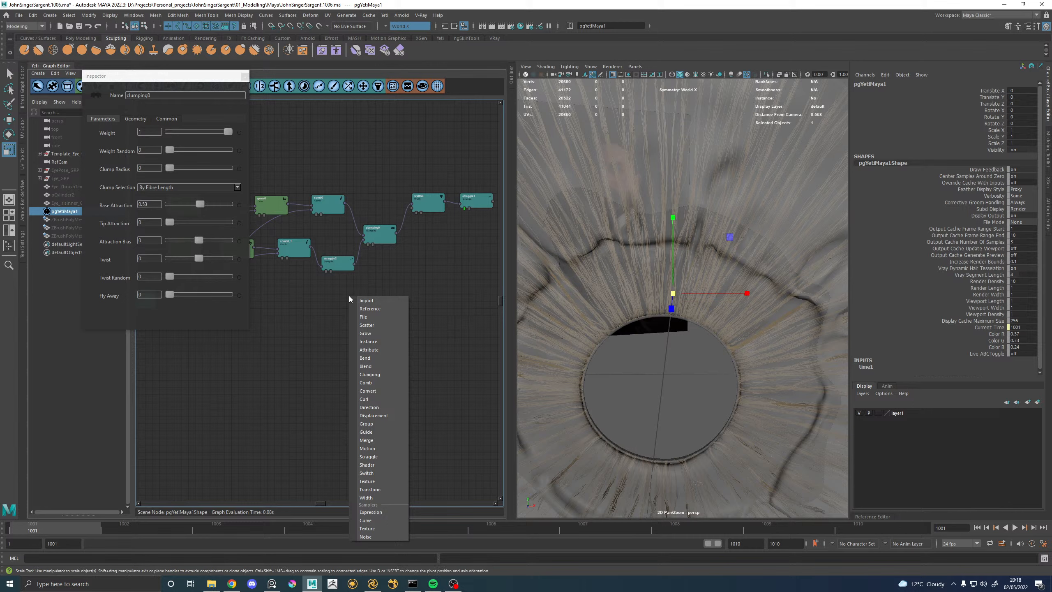
pyautogui.click(367, 520)
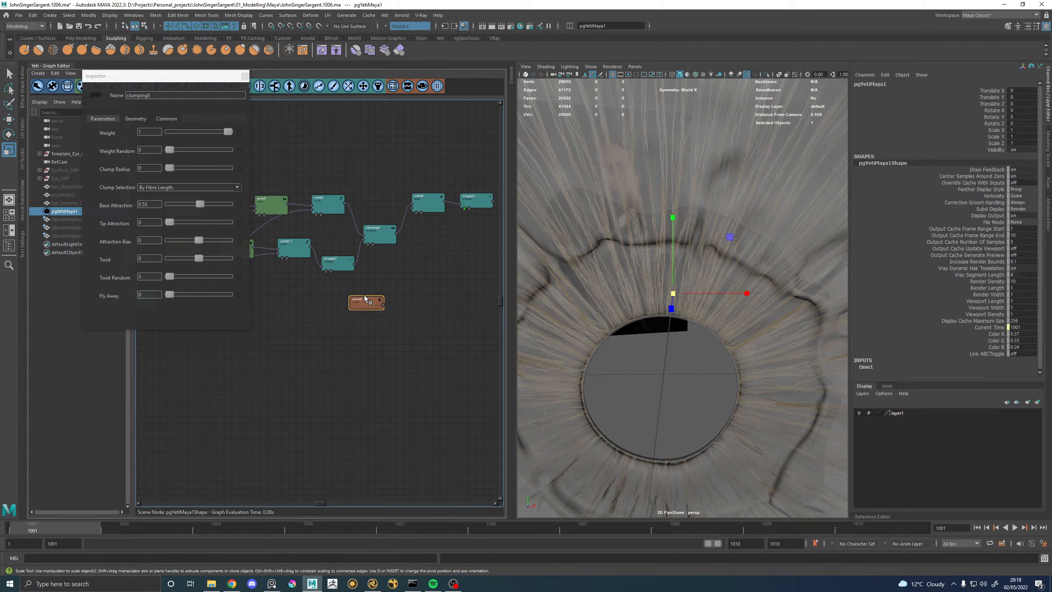
pyautogui.click(336, 309)
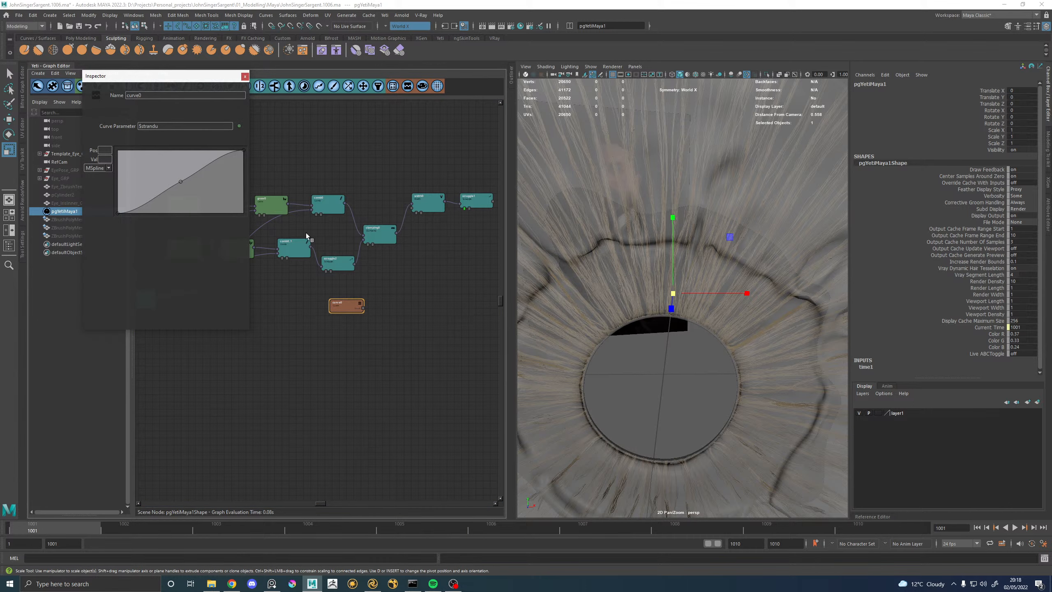
pyautogui.moveTo(362, 307); pyautogui.dragTo(380, 233)
pyautogui.click(403, 234)
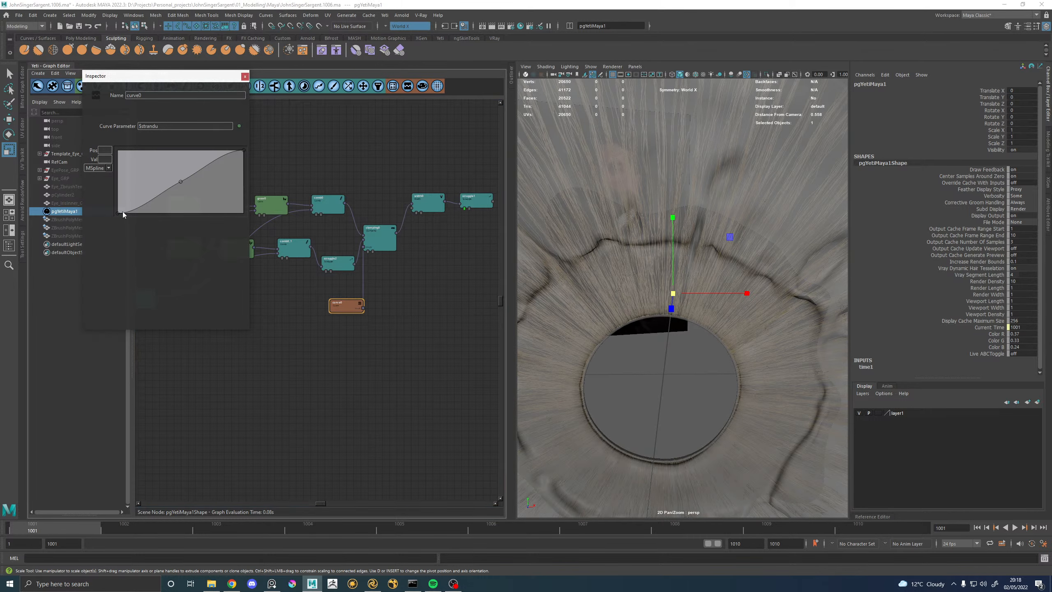
# Invert the curve0 ramp so it starts at value 1 and ends at value 0.
pyautogui.moveTo(118, 212); pyautogui.dragTo(119, 150)
pyautogui.click(243, 150)
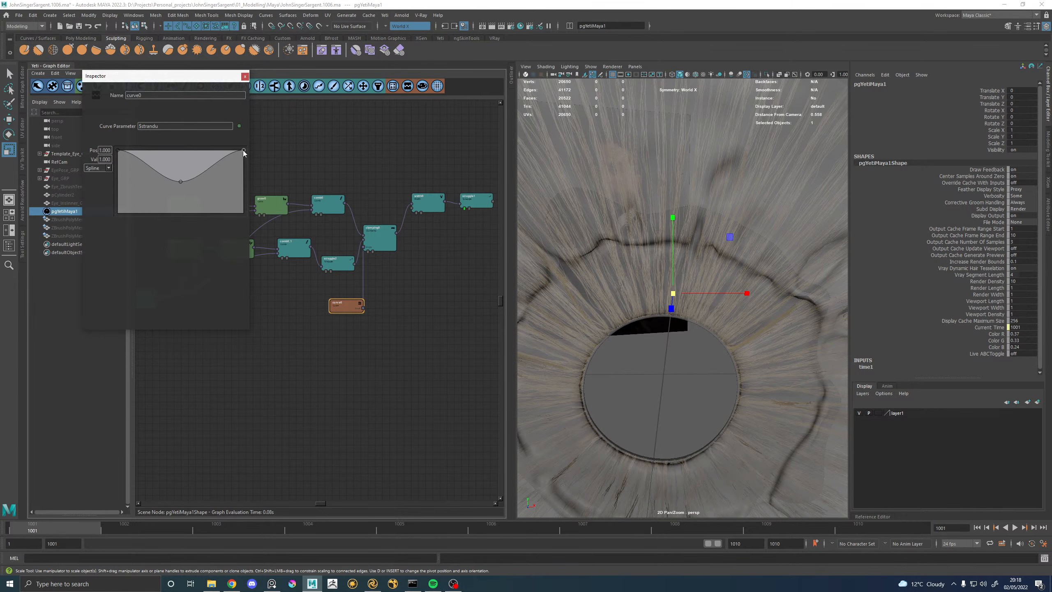
pyautogui.moveTo(244, 150); pyautogui.dragTo(244, 213)
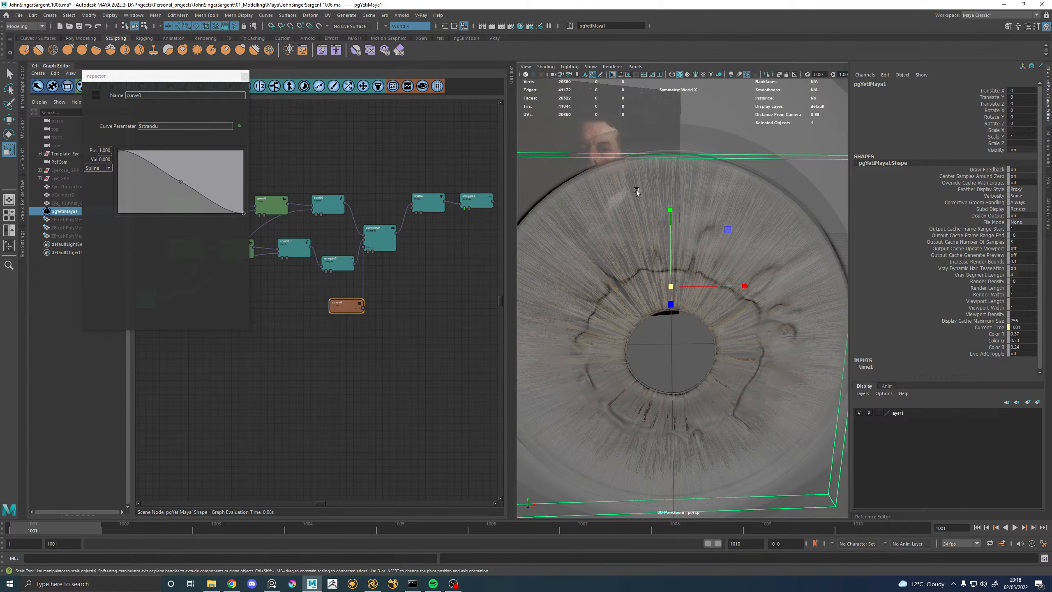
pyautogui.scroll(5, 636, 207)
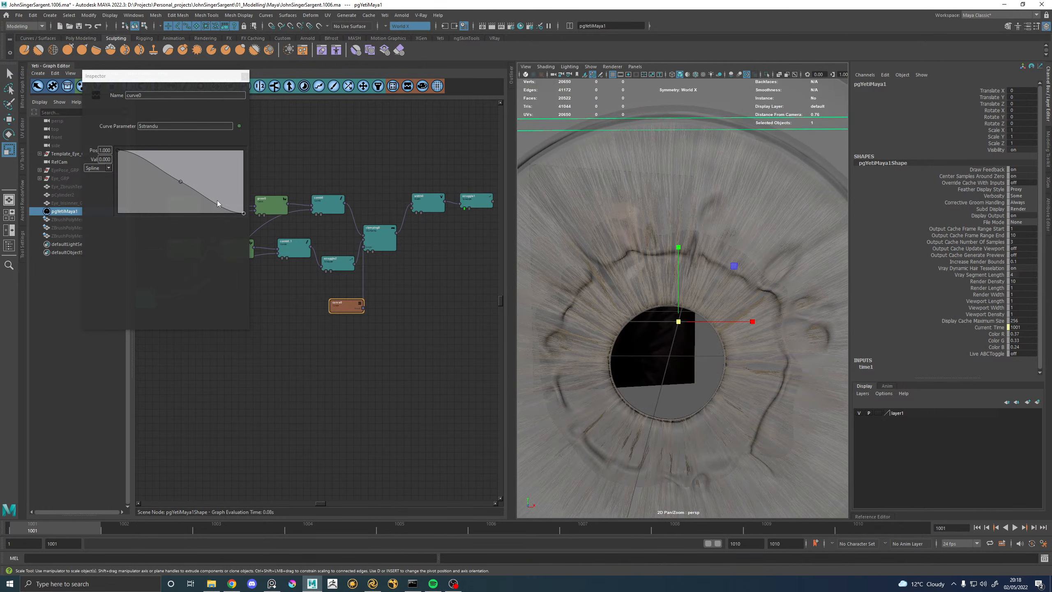
# Shape the ramp into a steep early falloff with two inner points, the lower one at about position 0.287 and value 0.149.
pyautogui.moveTo(180, 183); pyautogui.dragTo(144, 156)
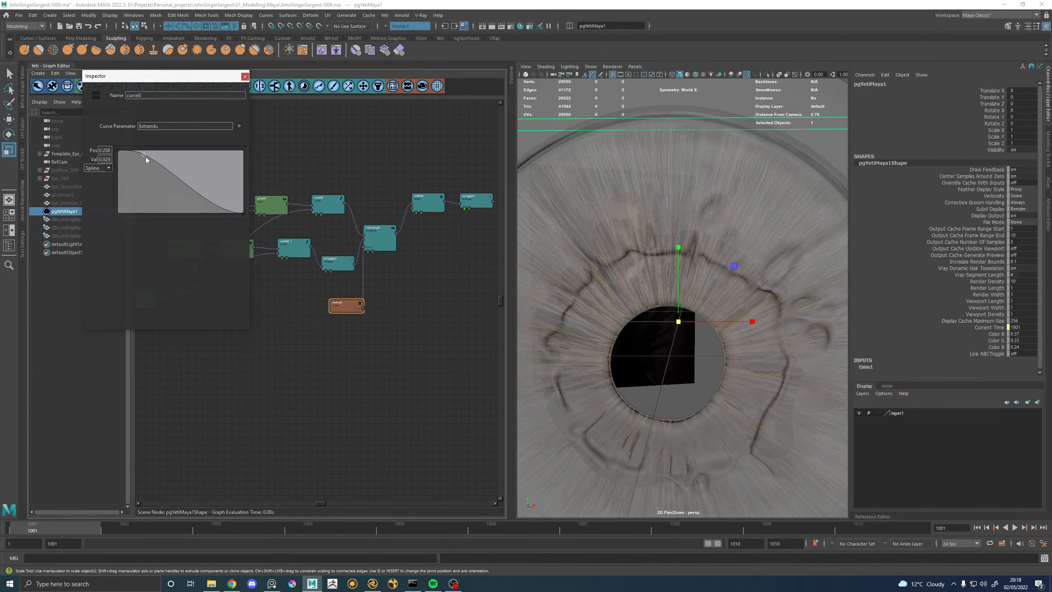
pyautogui.click(136, 155)
pyautogui.moveTo(144, 154); pyautogui.dragTo(154, 204)
pyautogui.scroll(6, 686, 244)
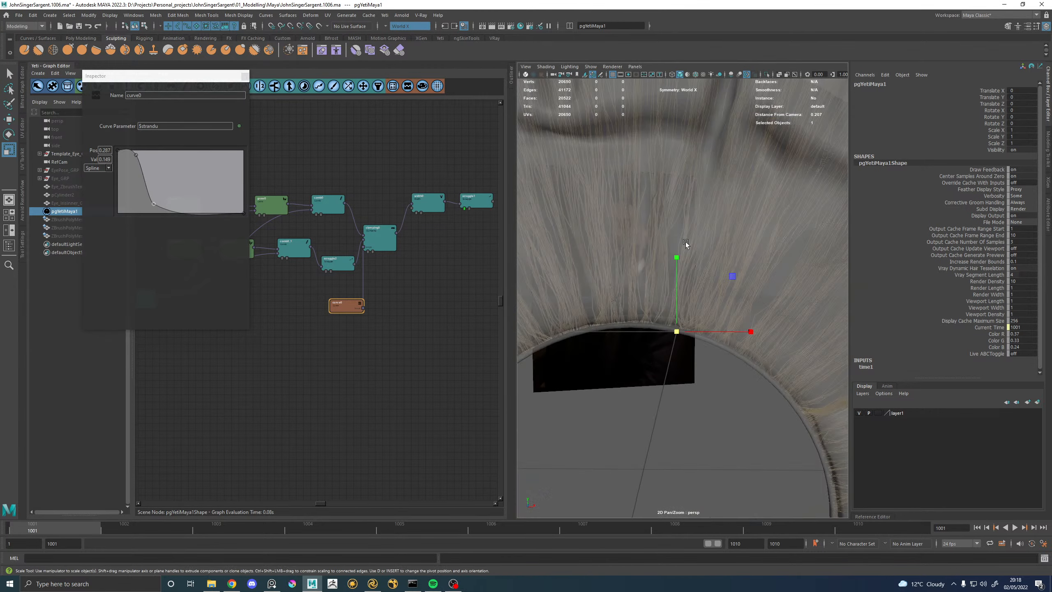
pyautogui.keyDown('alt'); pyautogui.moveTo(686, 244); pyautogui.dragTo(694, 243); pyautogui.keyUp('alt')
pyautogui.keyDown('alt'); pyautogui.moveTo(694, 243); pyautogui.dragTo(656, 236, button='right'); pyautogui.keyUp('alt')
pyautogui.keyDown('alt'); pyautogui.moveTo(656, 236); pyautogui.dragTo(640, 260); pyautogui.keyUp('alt')
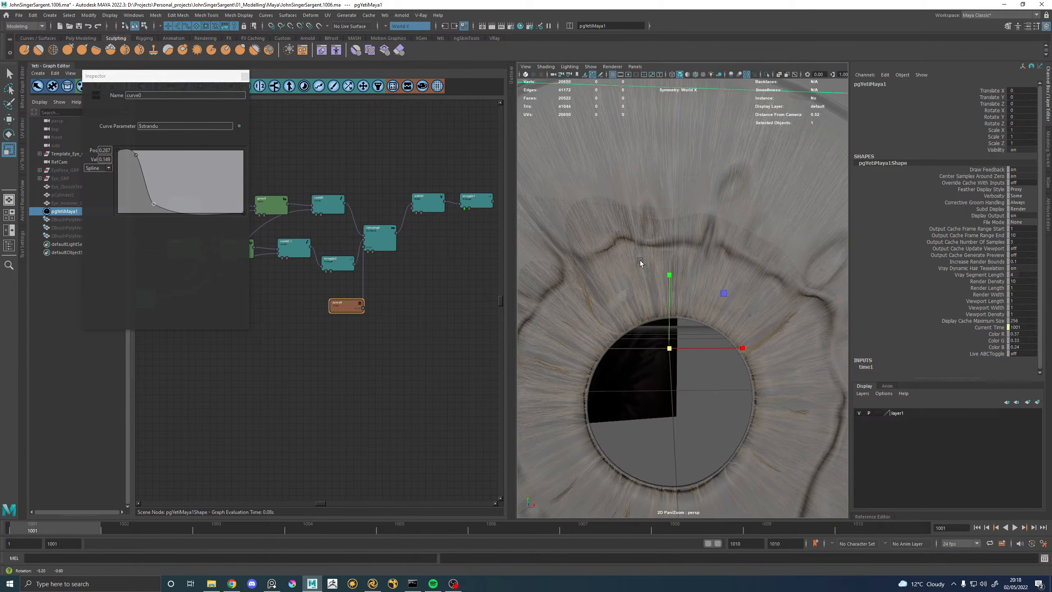
# Shift the ramp's falloff toward the fibre tips by moving its inner points, and delete the extra point near position 0.30.
pyautogui.moveTo(155, 204); pyautogui.dragTo(156, 197)
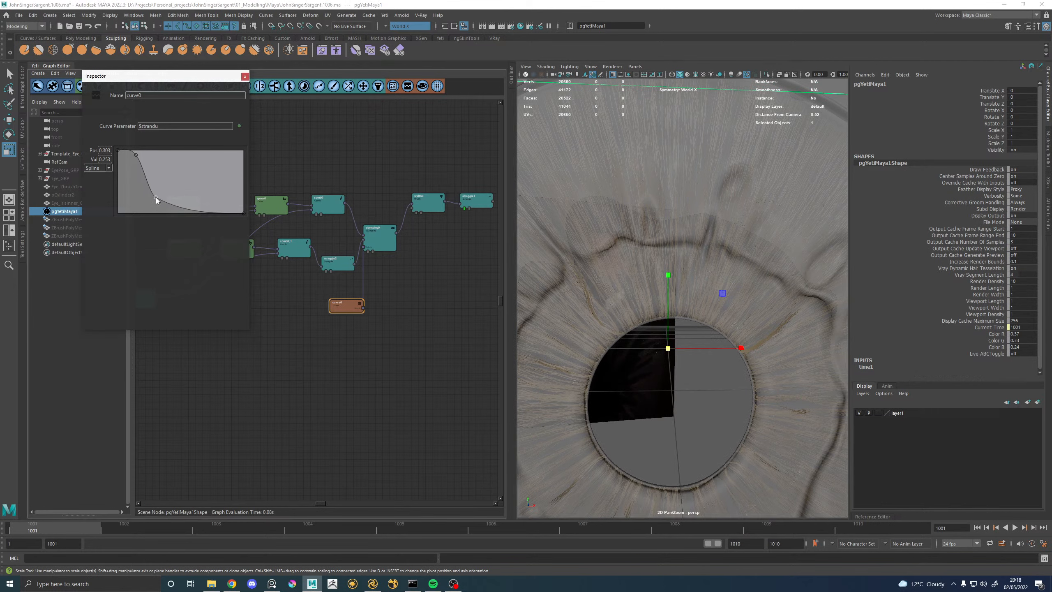
pyautogui.moveTo(135, 155); pyautogui.dragTo(154, 155)
pyautogui.moveTo(155, 197); pyautogui.dragTo(173, 198)
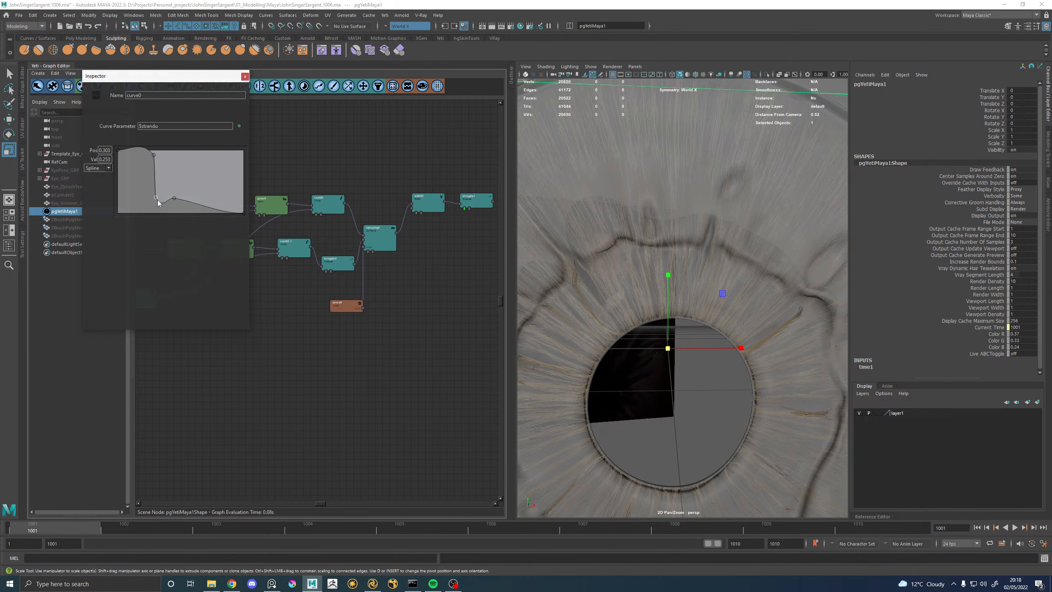
pyautogui.rightClick(155, 198)
pyautogui.click(171, 202)
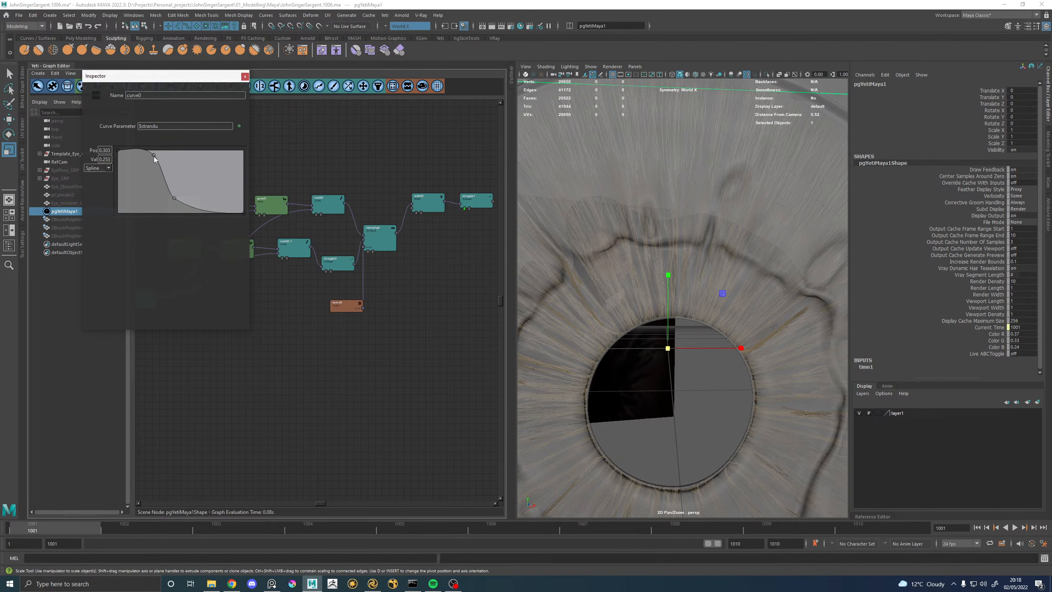
# Switch the ramp points to Linear interpolation and widen the falloff, placing the lower inner point at about position 0.544 and value 0.156.
pyautogui.moveTo(152, 160); pyautogui.dragTo(153, 160)
pyautogui.click(98, 168)
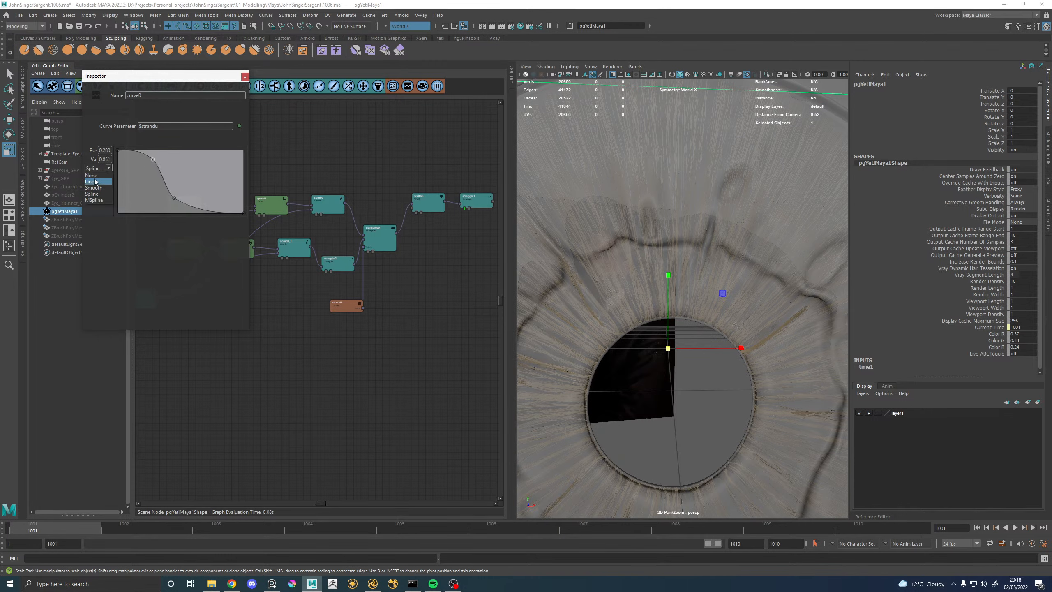
pyautogui.click(97, 175)
pyautogui.click(98, 168)
pyautogui.click(96, 175)
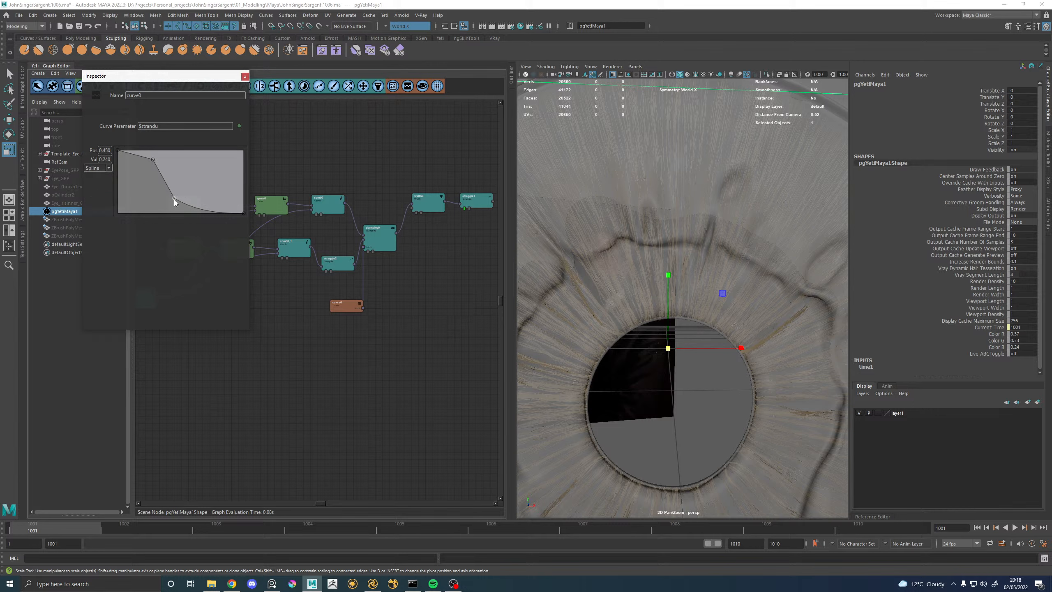
pyautogui.click(97, 168)
pyautogui.click(96, 175)
pyautogui.moveTo(153, 158); pyautogui.dragTo(152, 156)
pyautogui.moveTo(610, 240)
pyautogui.keyDown('alt'); pyautogui.mouseDown()
pyautogui.moveTo(543, 247)
pyautogui.moveTo(589, 251)
pyautogui.moveTo(600, 242)
pyautogui.mouseUp(); pyautogui.keyUp('alt')
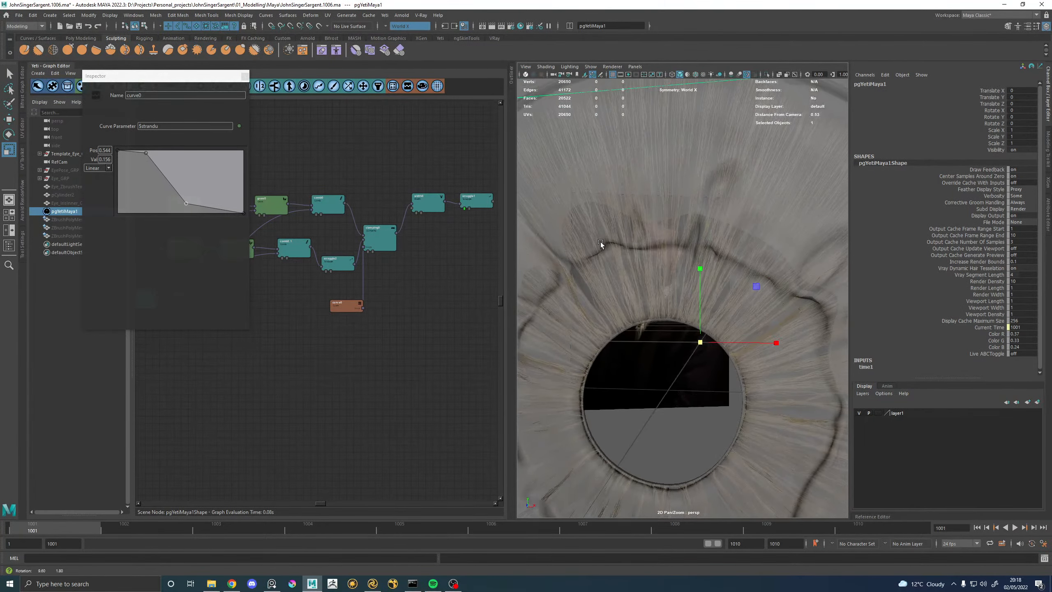
pyautogui.keyDown('alt'); pyautogui.moveTo(601, 242); pyautogui.dragTo(674, 304, button='right'); pyautogui.keyUp('alt')
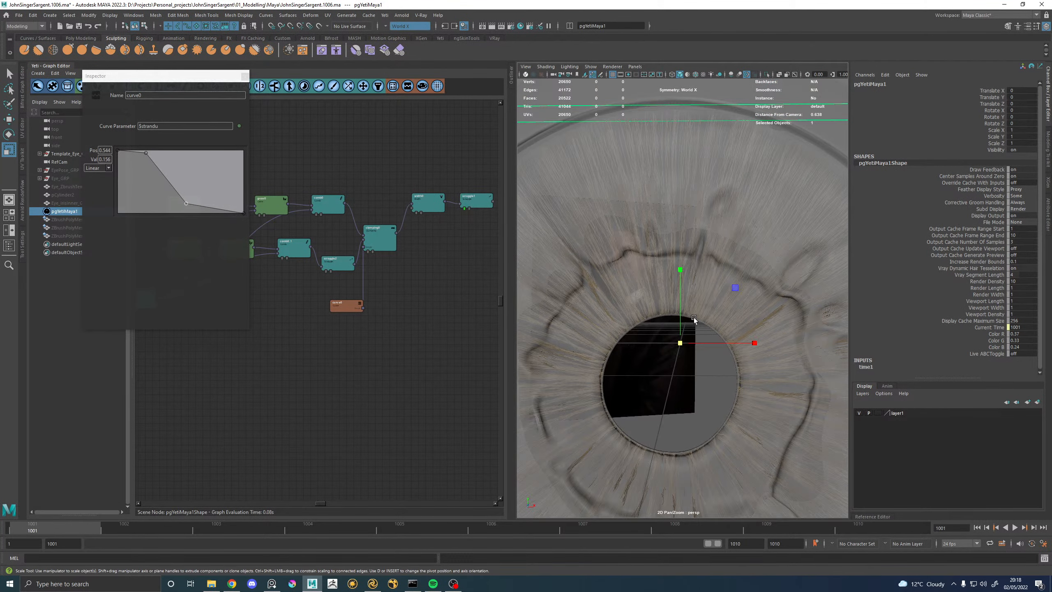
# Close the curve0 settings, check the clumped fibres around the pupil, and save the scene.
pyautogui.keyDown('alt'); pyautogui.moveTo(694, 319); pyautogui.dragTo(719, 326); pyautogui.keyUp('alt')
pyautogui.keyDown('alt'); pyautogui.moveTo(719, 327); pyautogui.dragTo(696, 325, button='right'); pyautogui.keyUp('alt')
pyautogui.click(245, 76)
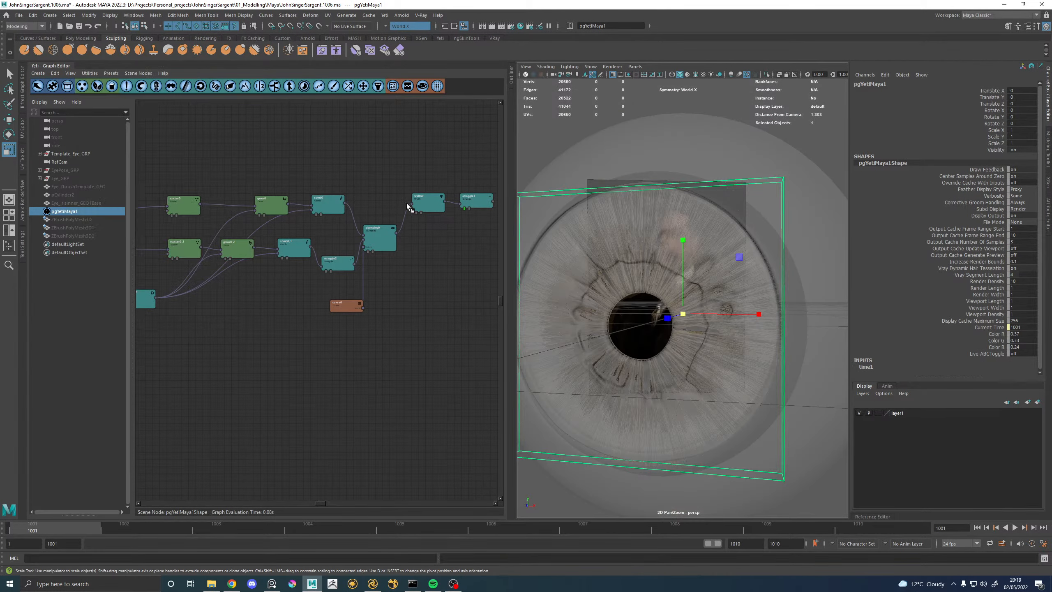
pyautogui.click(70, 210)
pyautogui.keyDown('alt'); pyautogui.moveTo(643, 263); pyautogui.dragTo(663, 259); pyautogui.keyUp('alt')
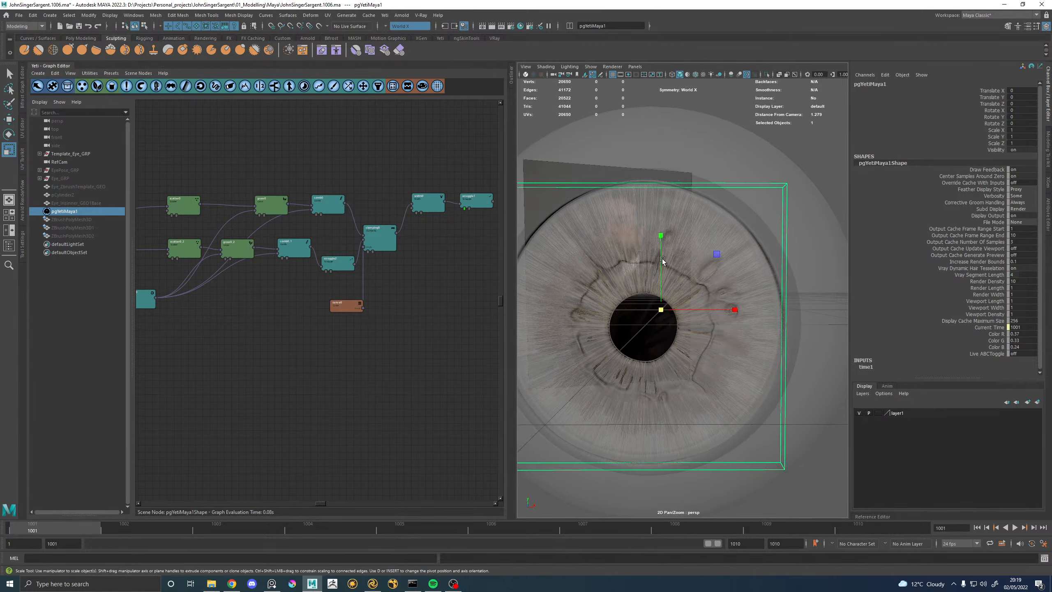
pyautogui.hotkey('ctrl', 's')
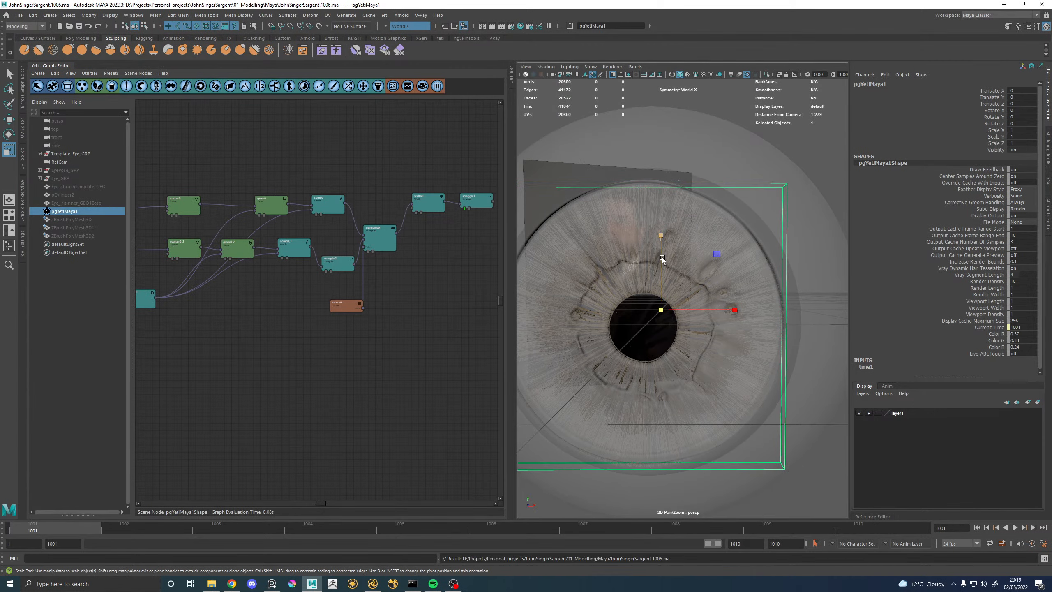
# Set Fly Away to 0.1 on the clumping0 node and close its settings.
pyautogui.doubleClick(375, 237)
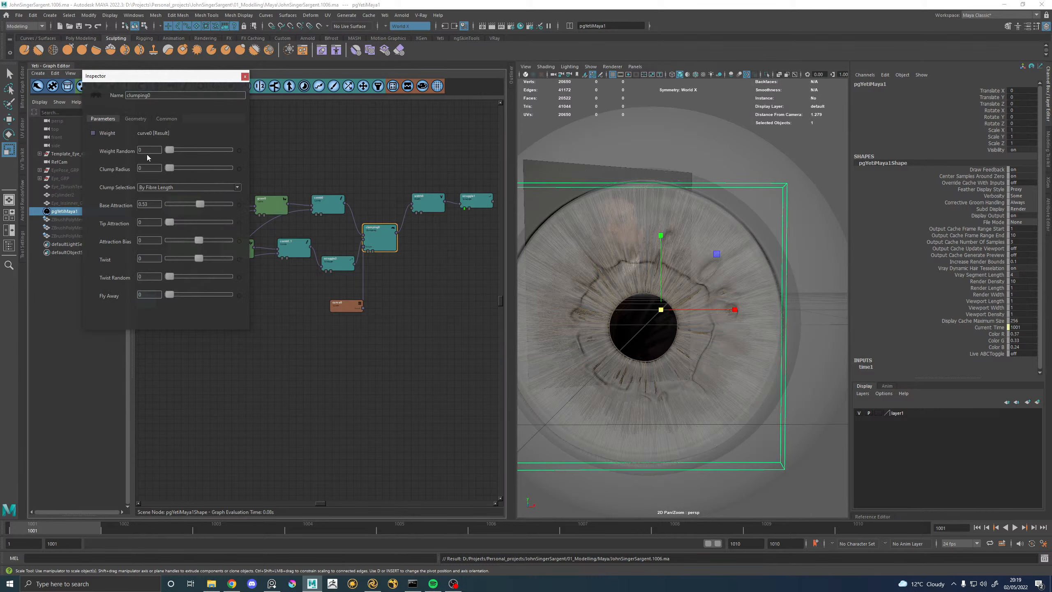
pyautogui.scroll(4, 688, 286)
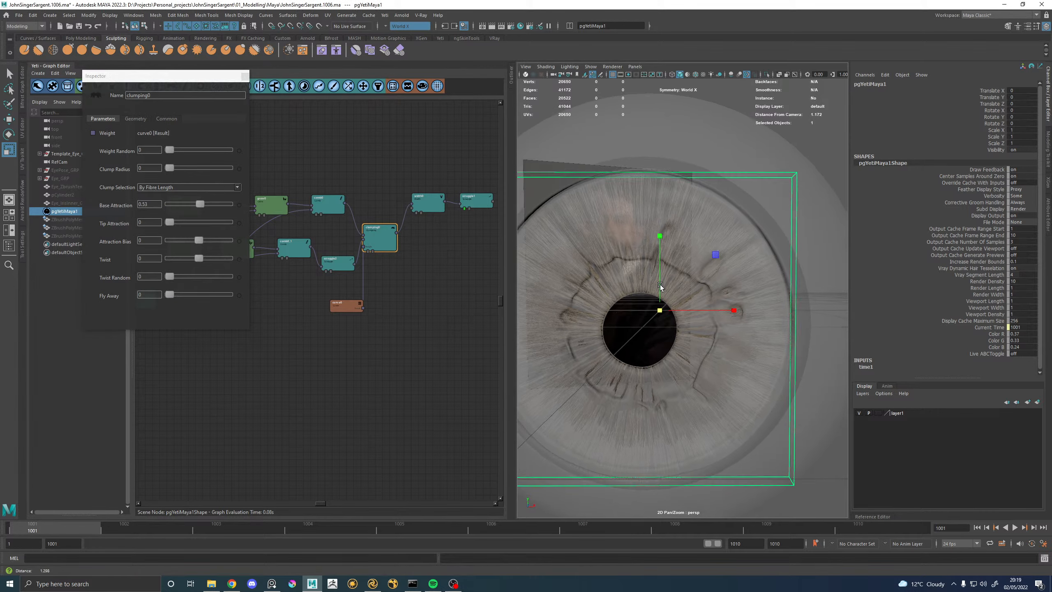
pyautogui.moveTo(170, 296)
pyautogui.mouseDown()
pyautogui.moveTo(194, 298)
pyautogui.moveTo(171, 296)
pyautogui.mouseUp()
pyautogui.scroll(5, 653, 314)
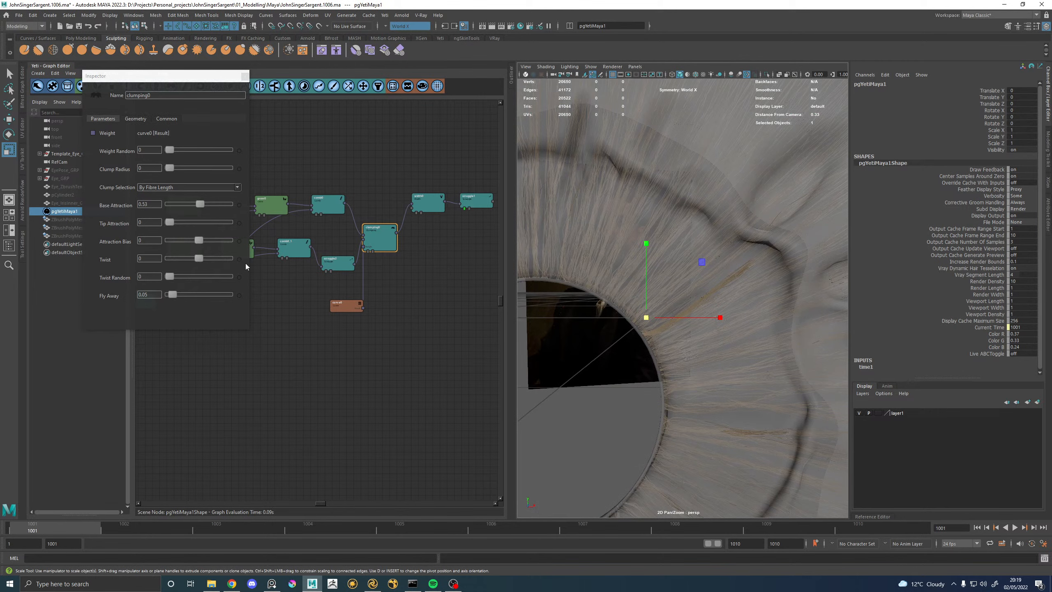
pyautogui.click(157, 294)
pyautogui.write('0.1')
pyautogui.press('Return')
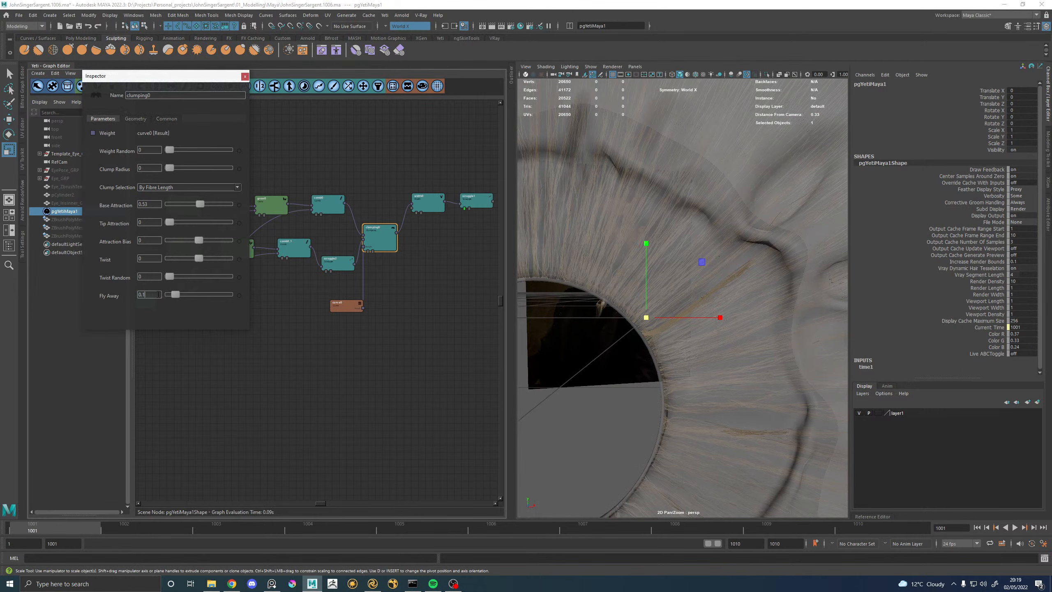
pyautogui.scroll(-4, 702, 299)
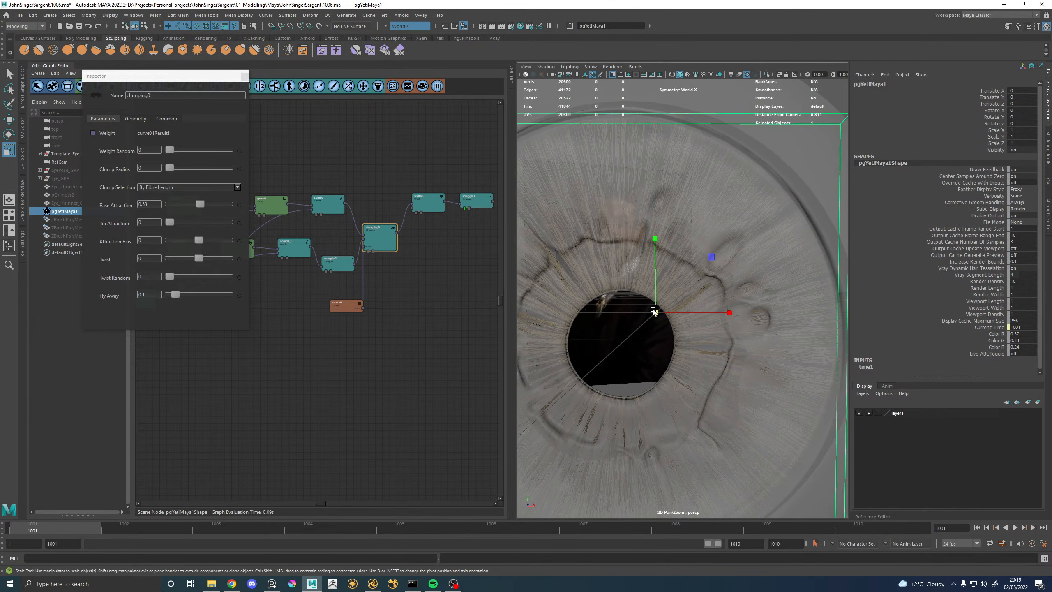
pyautogui.keyDown('alt'); pyautogui.moveTo(654, 310); pyautogui.dragTo(662, 291, button='middle'); pyautogui.keyUp('alt')
pyautogui.click(245, 77)
# Close the Yeti graph editor and convert the pgYetiMaya1 fibres to Maya objects.
pyautogui.moveTo(465, 178); pyautogui.dragTo(397, 188, button='middle')
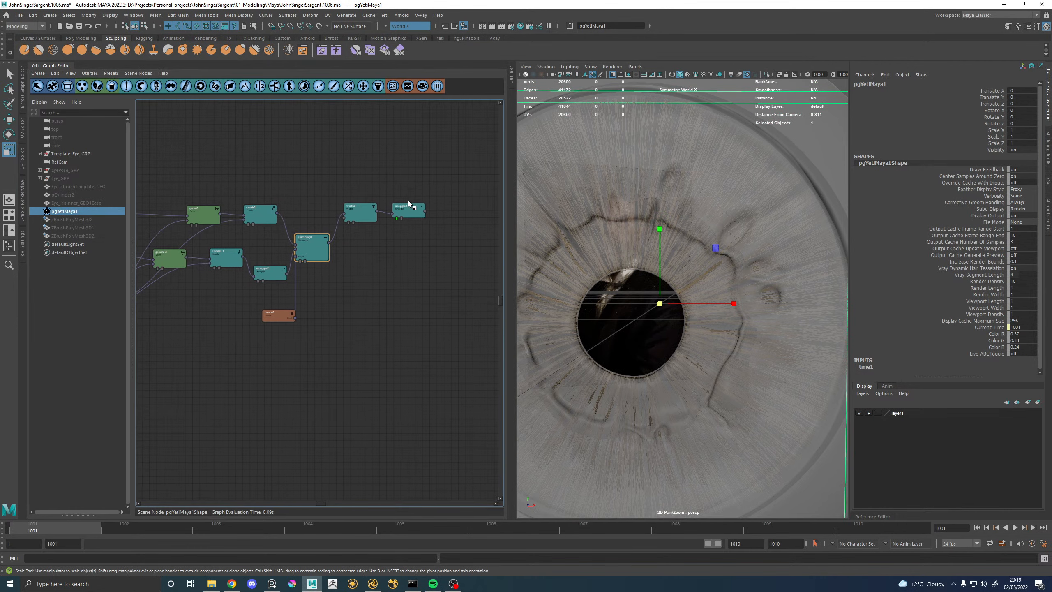
pyautogui.doubleClick(408, 210)
pyautogui.click(245, 77)
pyautogui.click(52, 66)
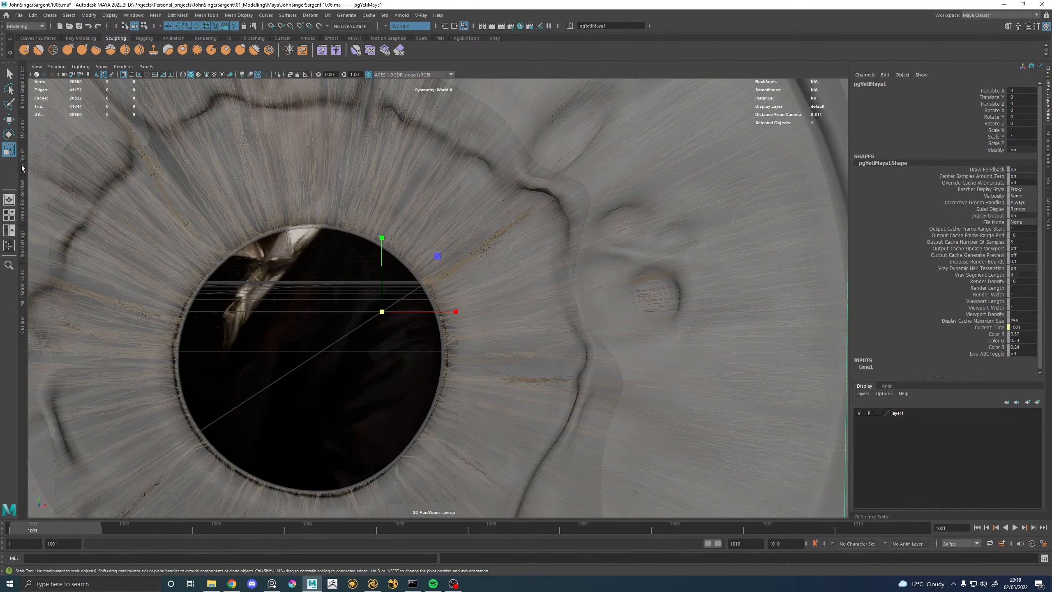
pyautogui.click(22, 325)
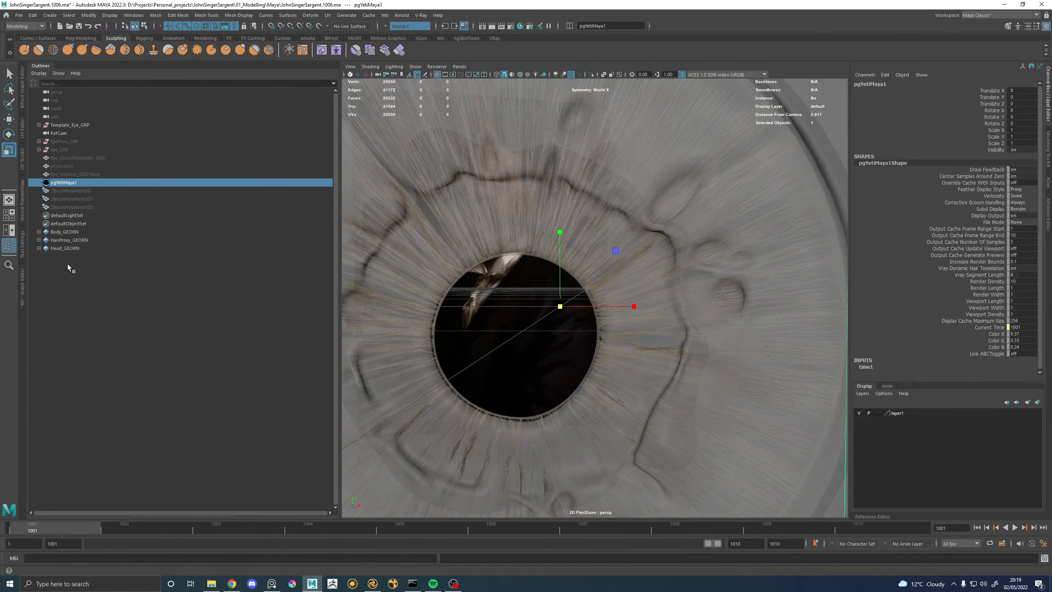
pyautogui.click(387, 16)
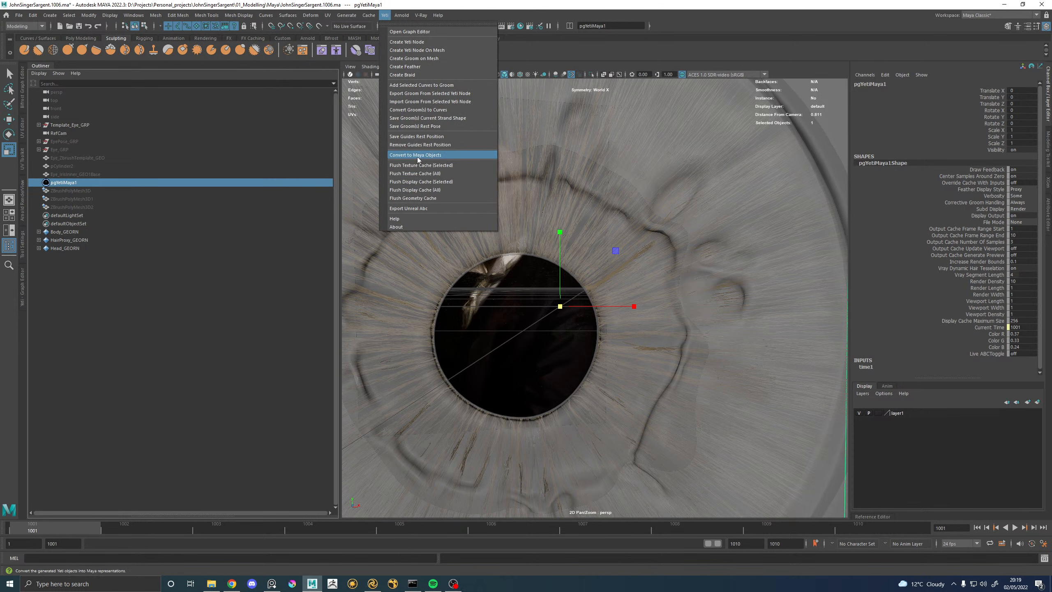
pyautogui.click(418, 156)
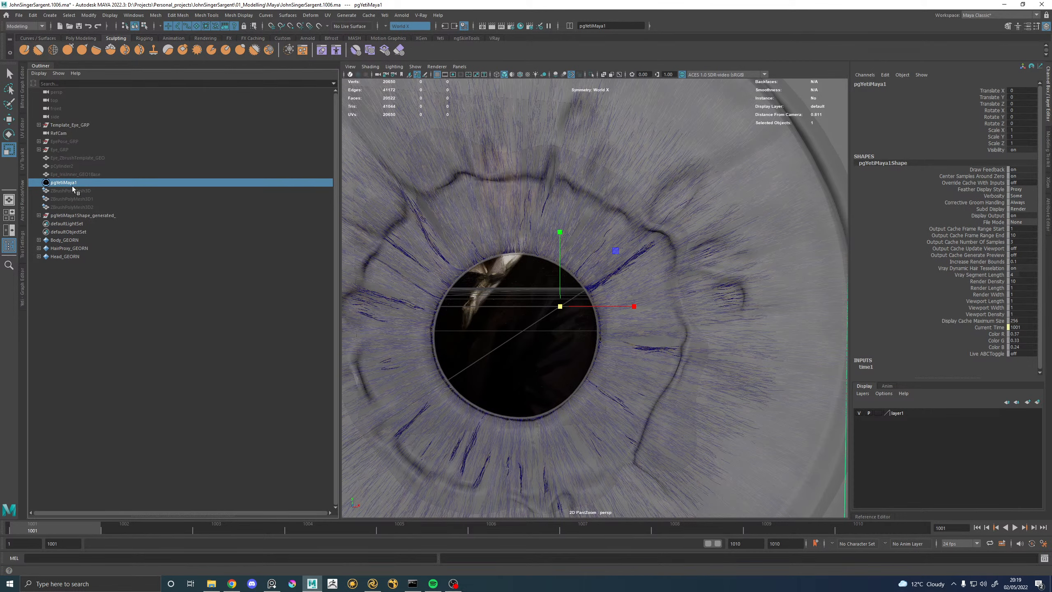
# Move Eye_IrisFiberBase_GEO out of Template_Eye_GRP and parent the generated fibre group pgYetiMaya1Shape_generated_ under Iris_GRP.
pyautogui.click(75, 215)
pyautogui.click(38, 125)
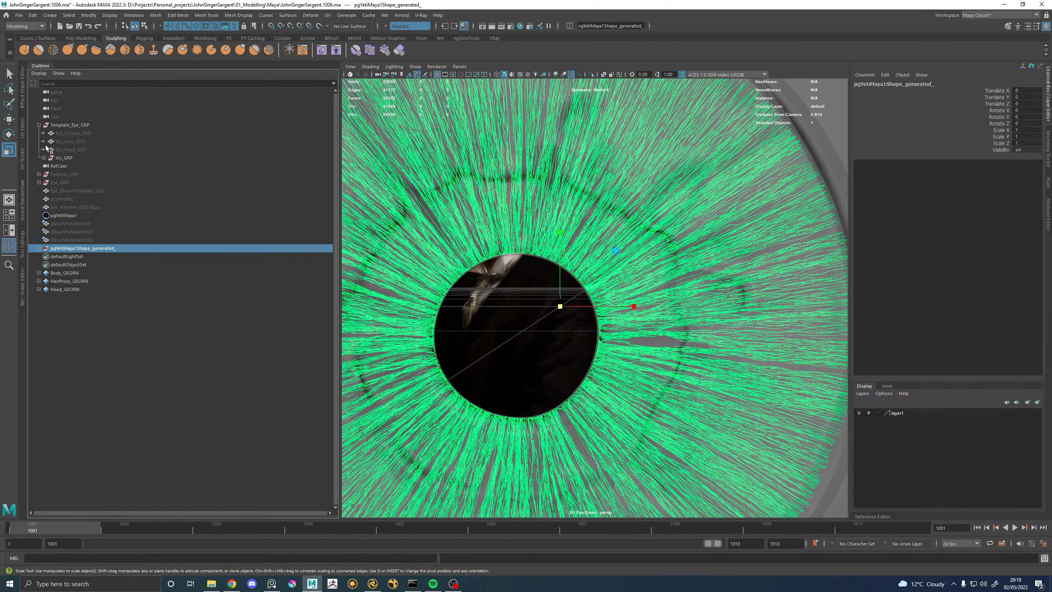
pyautogui.click(43, 157)
pyautogui.click(78, 182)
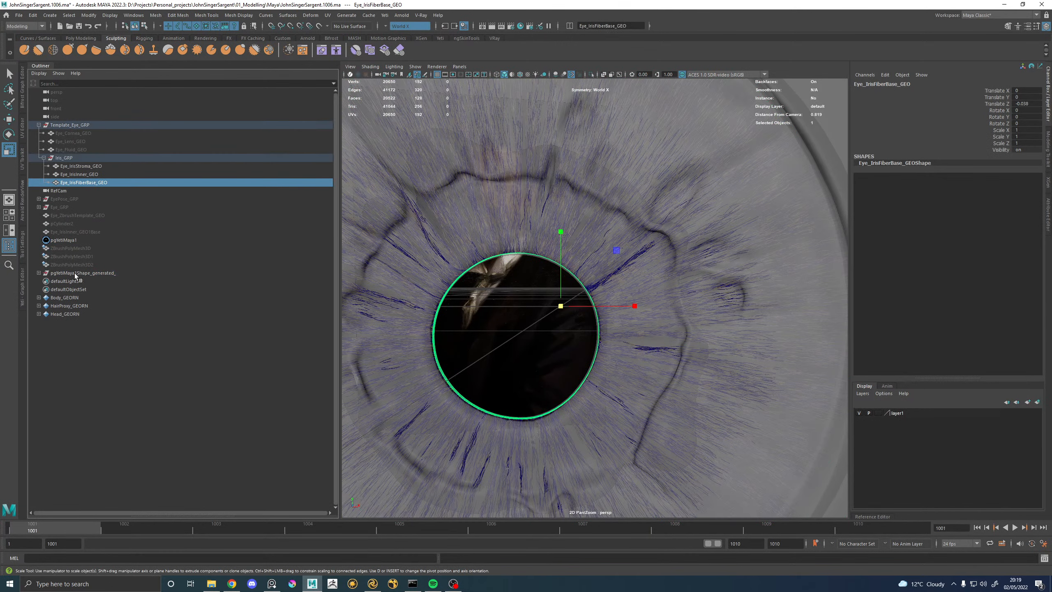
pyautogui.moveTo(102, 185); pyautogui.dragTo(88, 120)
pyautogui.moveTo(81, 274); pyautogui.dragTo(70, 165)
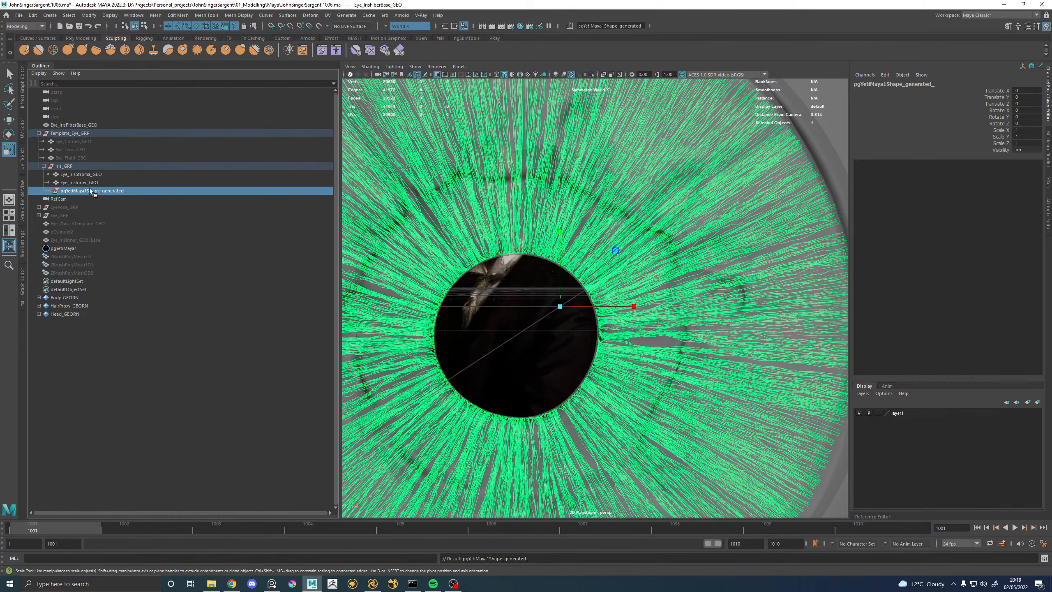
# Switch to Katana and check how the iris fibre group is named in the scene graph hierarchy under root.
pyautogui.doubleClick(89, 191)
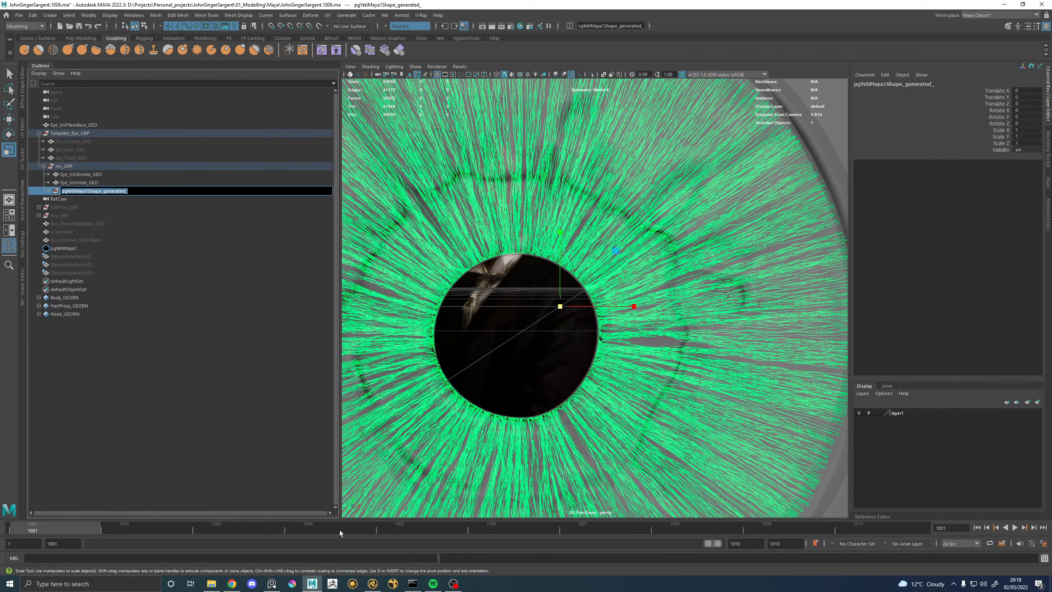
pyautogui.hotkey('alt', 'Tab')
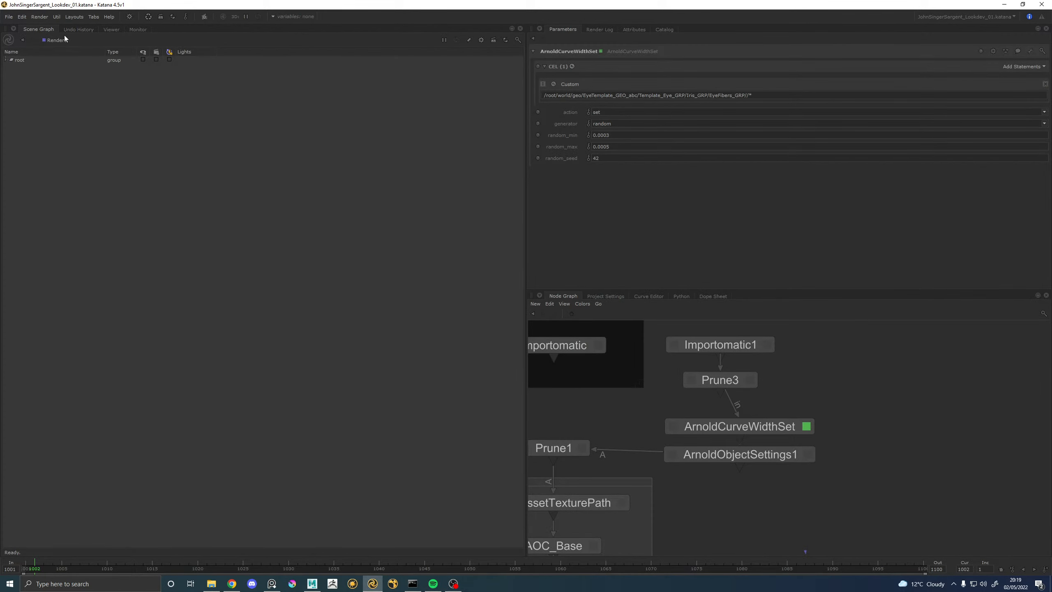
pyautogui.click(6, 60)
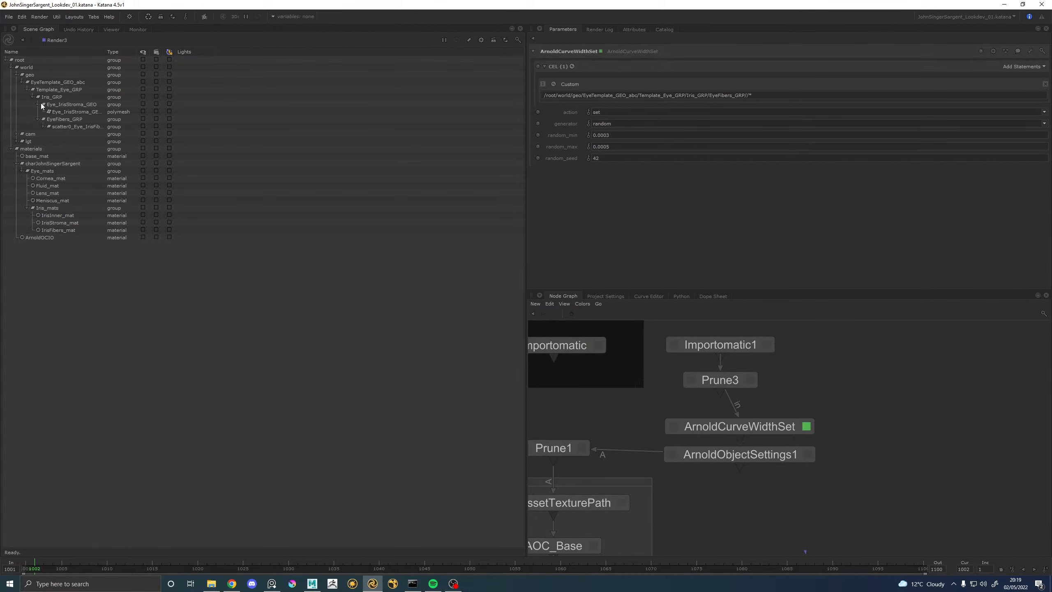
pyautogui.doubleClick(64, 119)
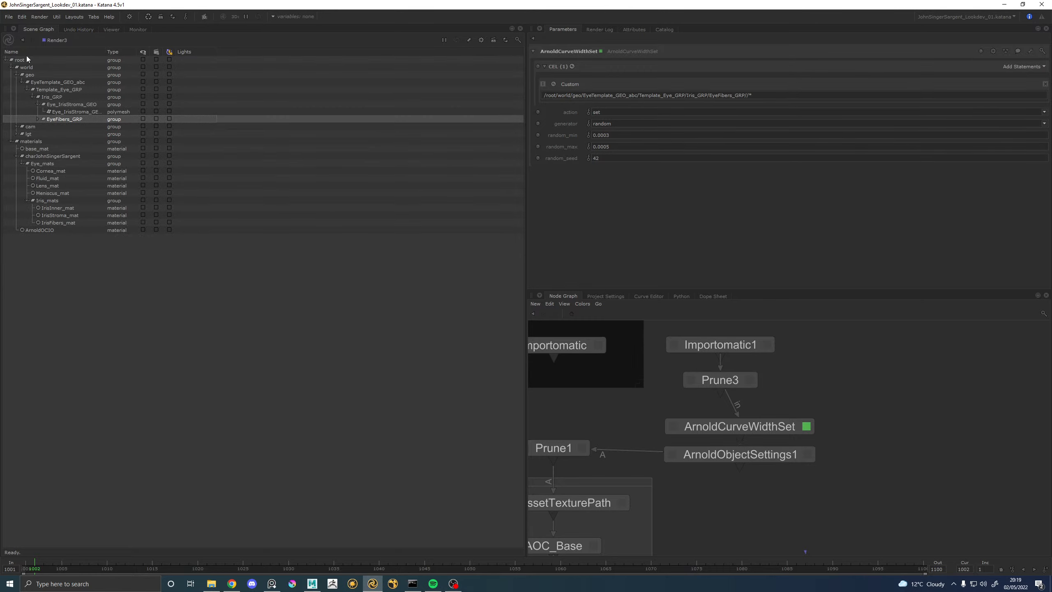
pyautogui.click(5, 61)
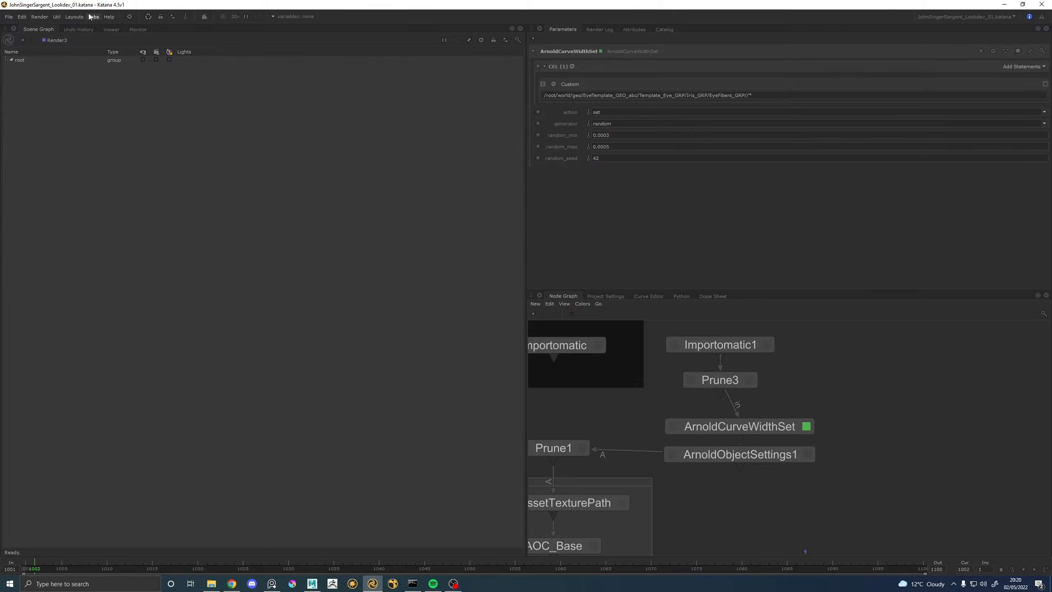
pyautogui.click(57, 16)
pyautogui.click(65, 25)
# Switch back to Maya and rename the generated fibre group under Iris_GRP as Eye_Fibers_GRP.
pyautogui.click(311, 583)
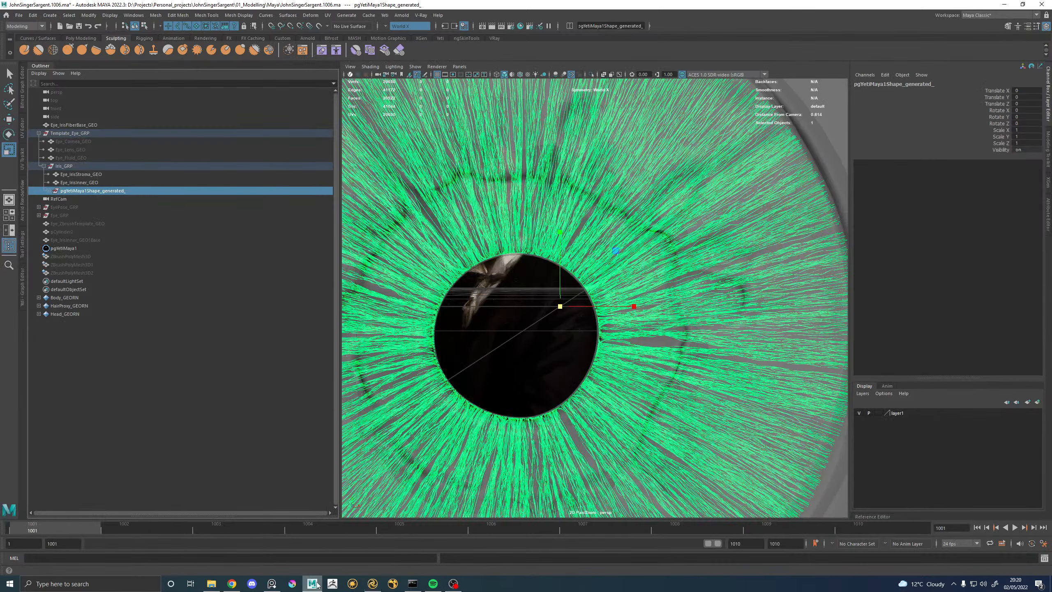
pyautogui.doubleClick(88, 190)
pyautogui.write('Eye_Fibers_GRP')
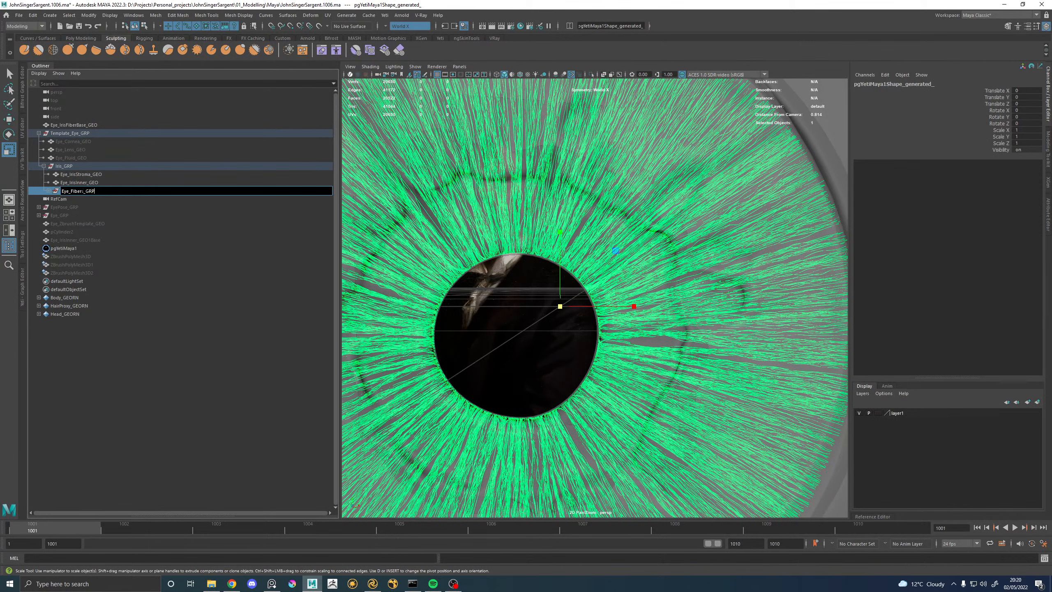
pyautogui.press('Return')
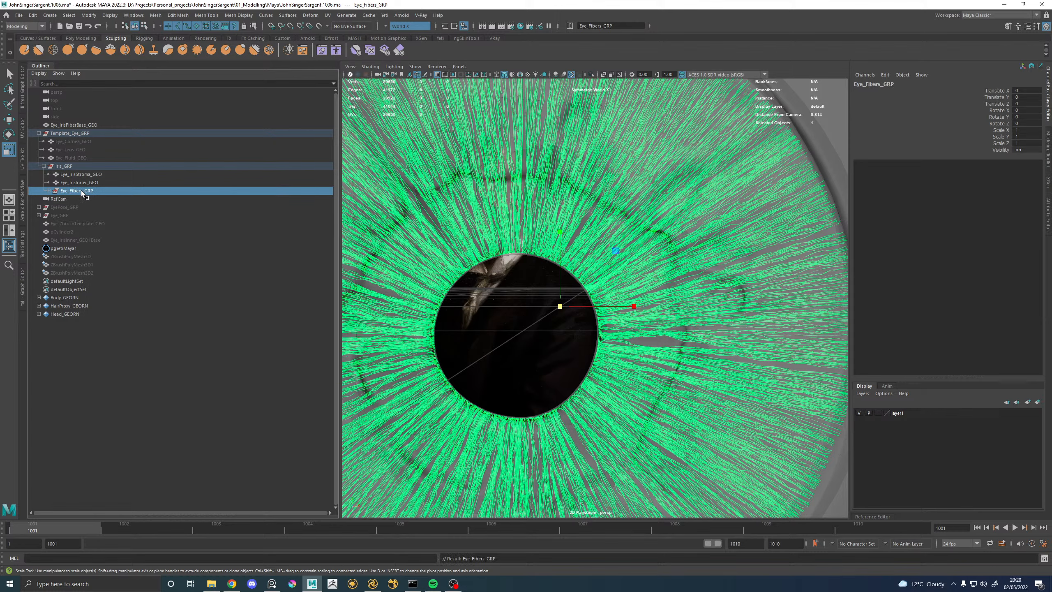
# Unhide Eye_Cornea_GEO, Eye_Lens_GEO and Eye_Fluid_GEO, and save the scene.
pyautogui.click(79, 142)
pyautogui.keyDown('shift'); pyautogui.click(78, 157); pyautogui.keyUp('shift')
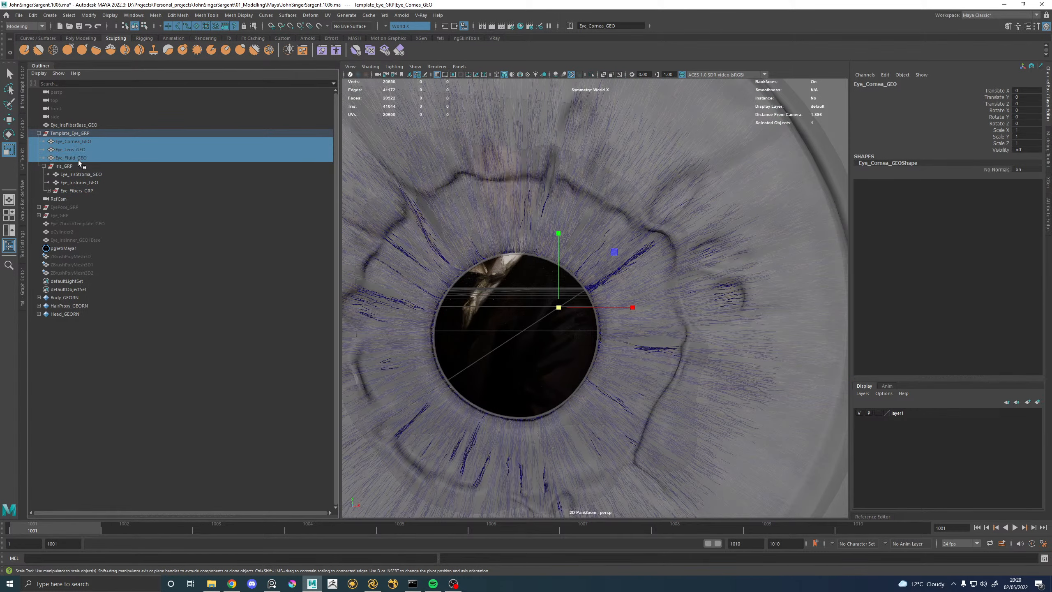
pyautogui.press('h')
pyautogui.keyDown('alt'); pyautogui.moveTo(801, 312); pyautogui.dragTo(713, 278, button='right'); pyautogui.keyUp('alt')
pyautogui.click(749, 254)
pyautogui.keyDown('alt'); pyautogui.moveTo(713, 278); pyautogui.dragTo(672, 275); pyautogui.keyUp('alt')
pyautogui.hotkey('ctrl', 's')
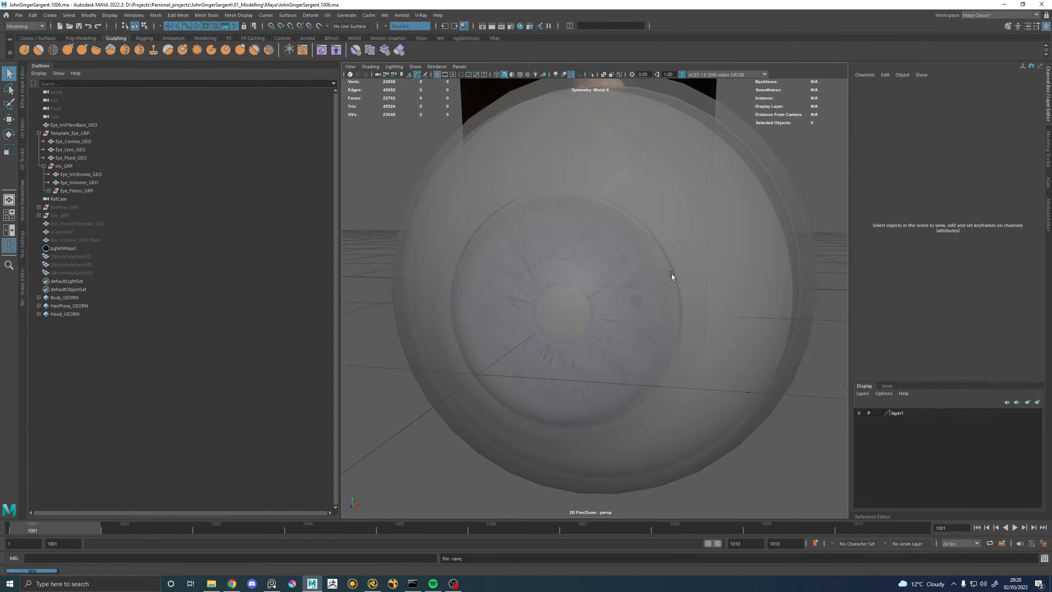
# Export Template_Eye_GRP as an Alembic cache, overwriting EyeTemplate_GEO.abc in the 01_Modelling/Maya/Exports folder.
pyautogui.click(82, 135)
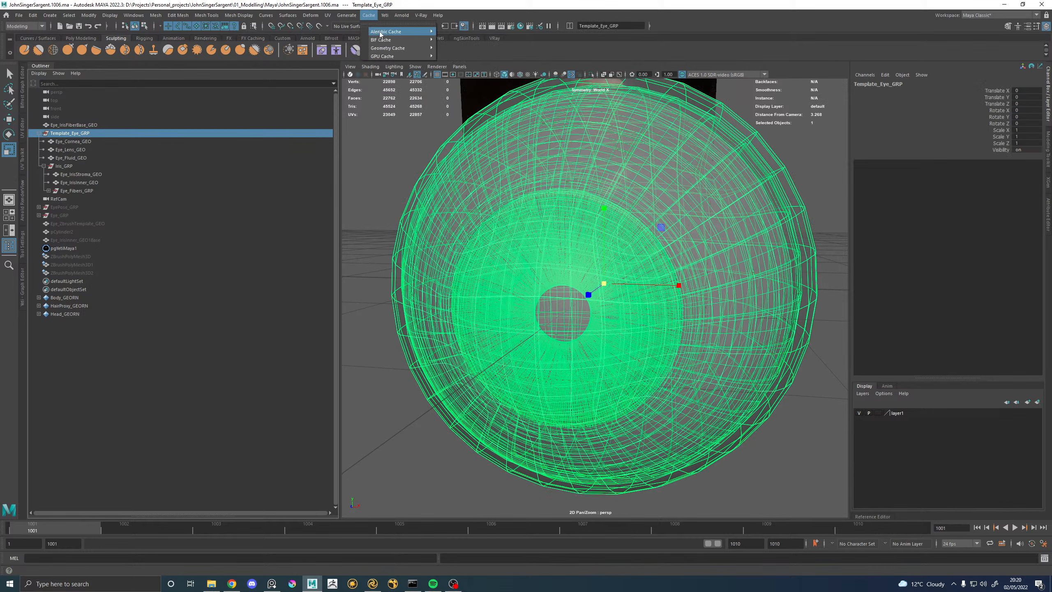
pyautogui.moveTo(398, 32)
pyautogui.click(485, 80)
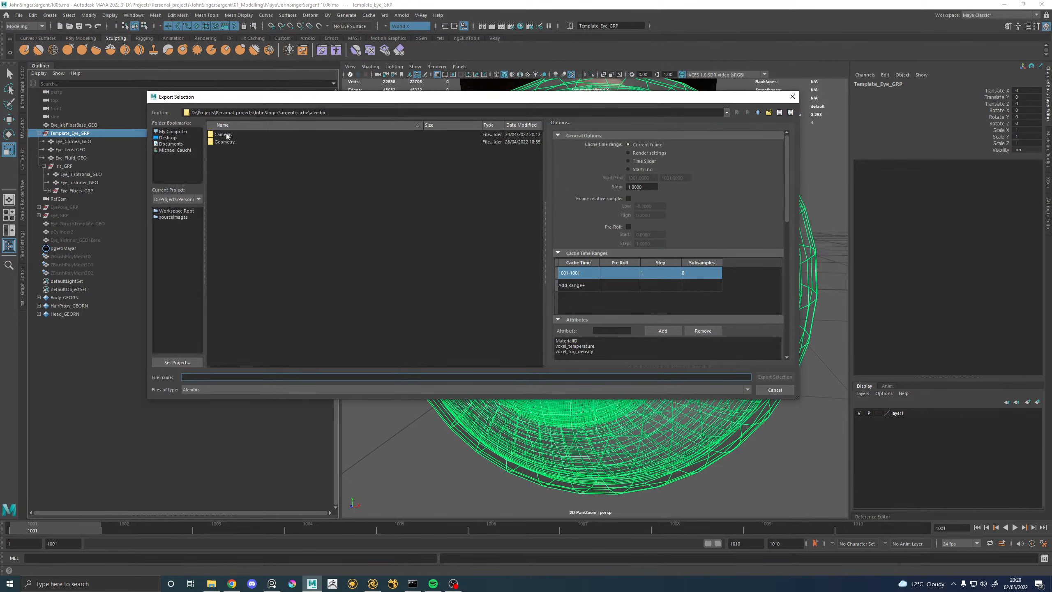
pyautogui.click(758, 112)
pyautogui.click(758, 113)
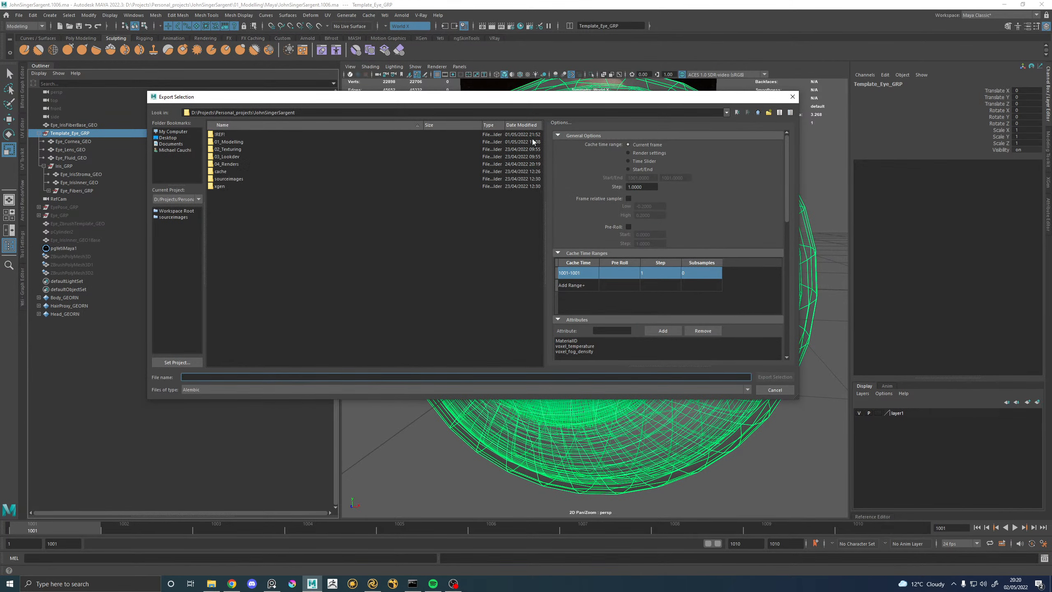
pyautogui.doubleClick(224, 142)
pyautogui.doubleClick(226, 135)
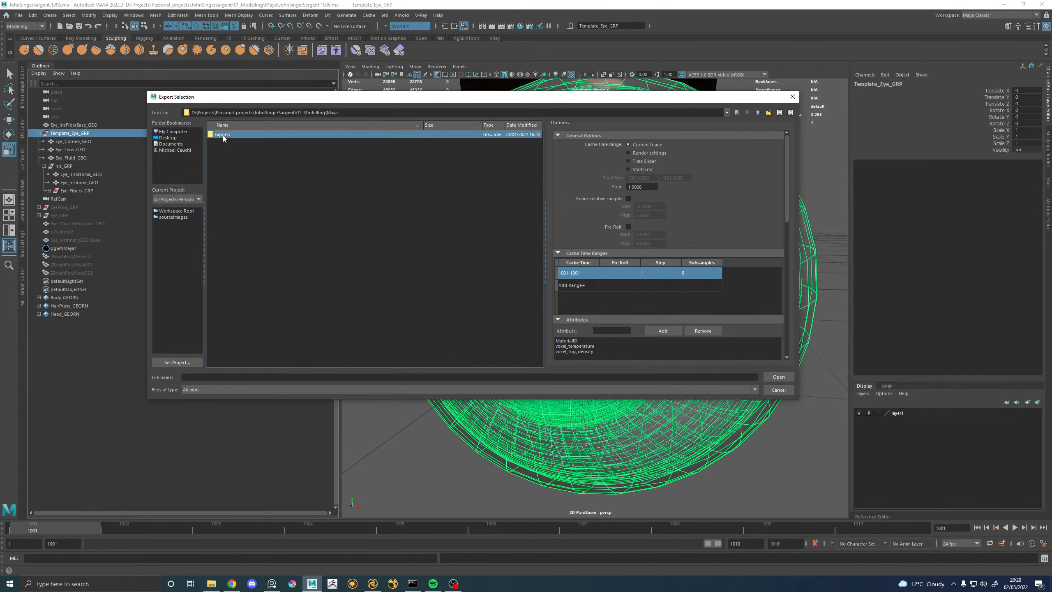
pyautogui.doubleClick(226, 136)
pyautogui.click(228, 142)
pyautogui.click(775, 377)
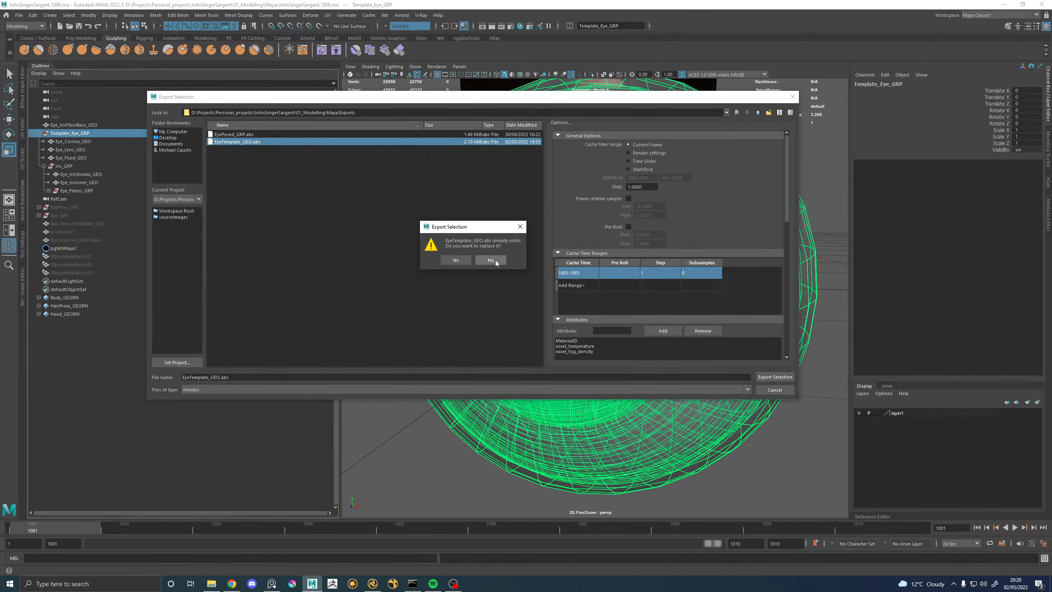
pyautogui.click(455, 259)
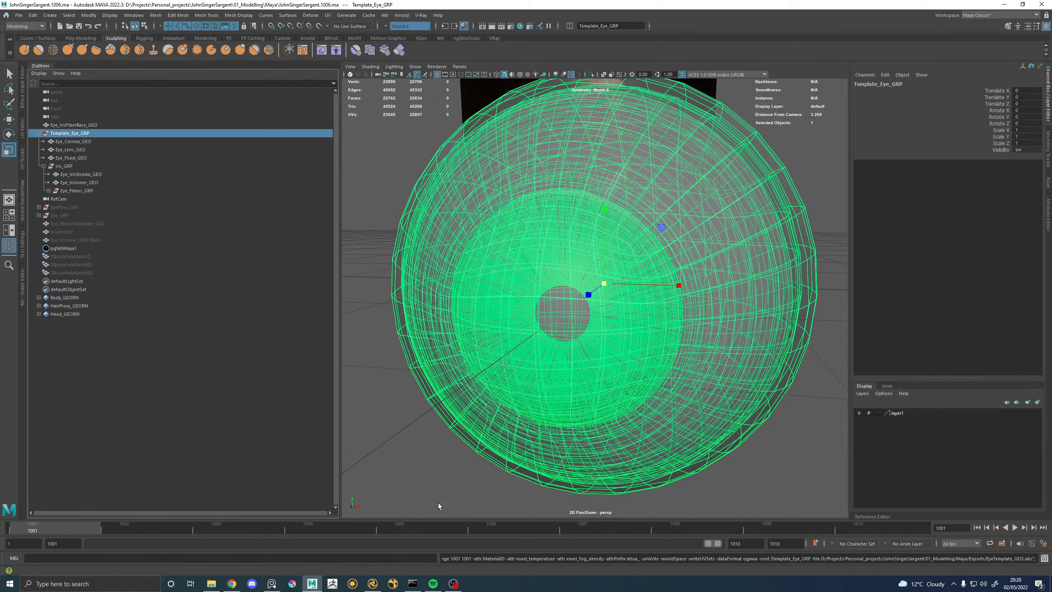
# Switch to Katana, view the scene from ArnoldCurveWidthSet, and correct the group name in its CEL path to Eye_Fibers_GRP.
pyautogui.click(373, 584)
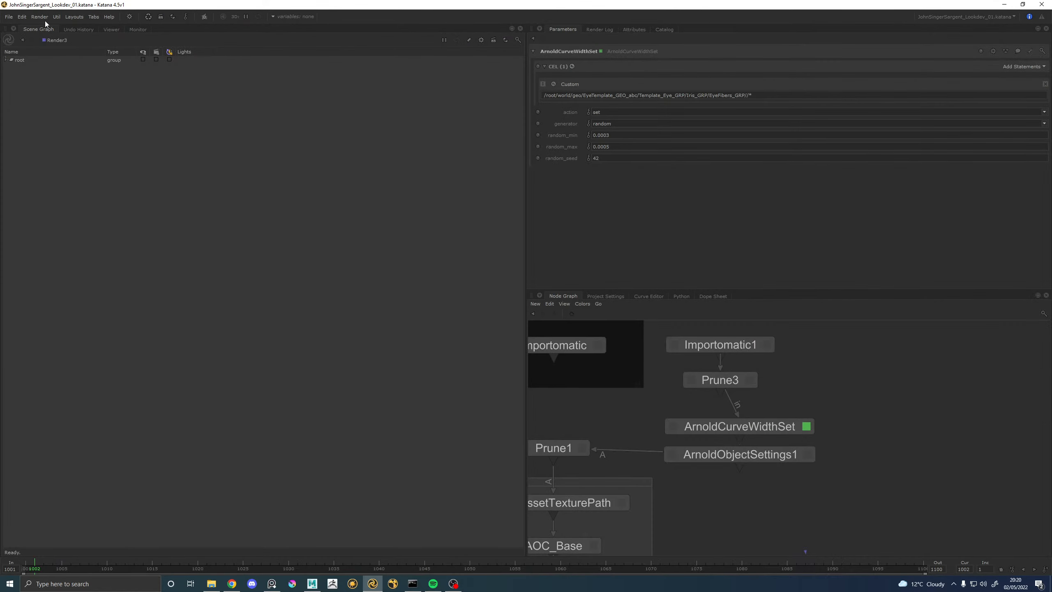
pyautogui.click(58, 17)
pyautogui.click(71, 28)
pyautogui.click(770, 437)
pyautogui.press('v')
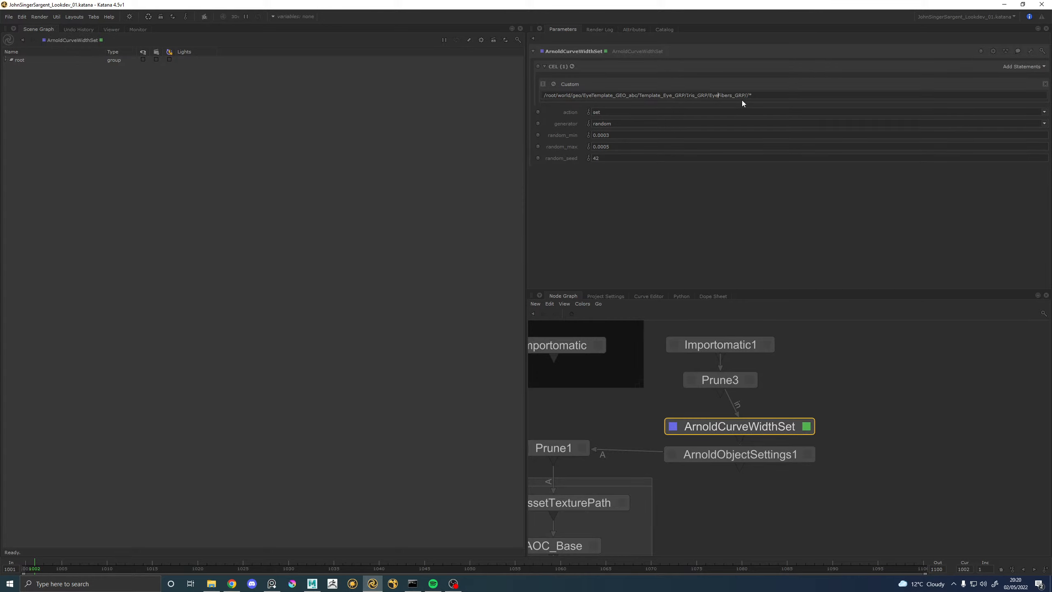
pyautogui.write('_')
pyautogui.press('Return')
# Edit ArnoldObjectSettings1 and correct the group name in its CEL path to Eye_Fibers_GRP.
pyautogui.click(810, 456)
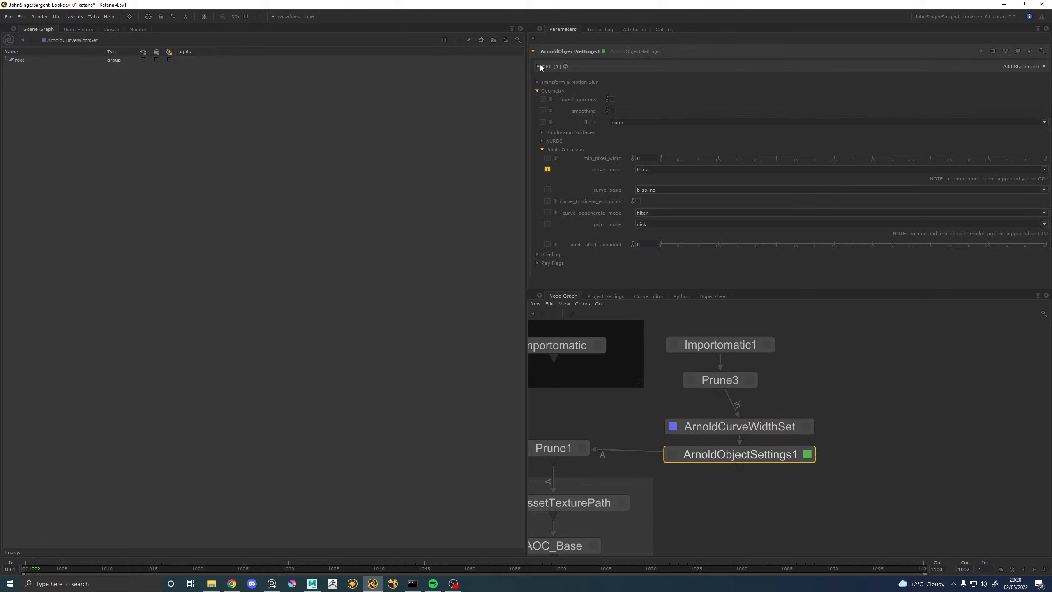
pyautogui.click(537, 67)
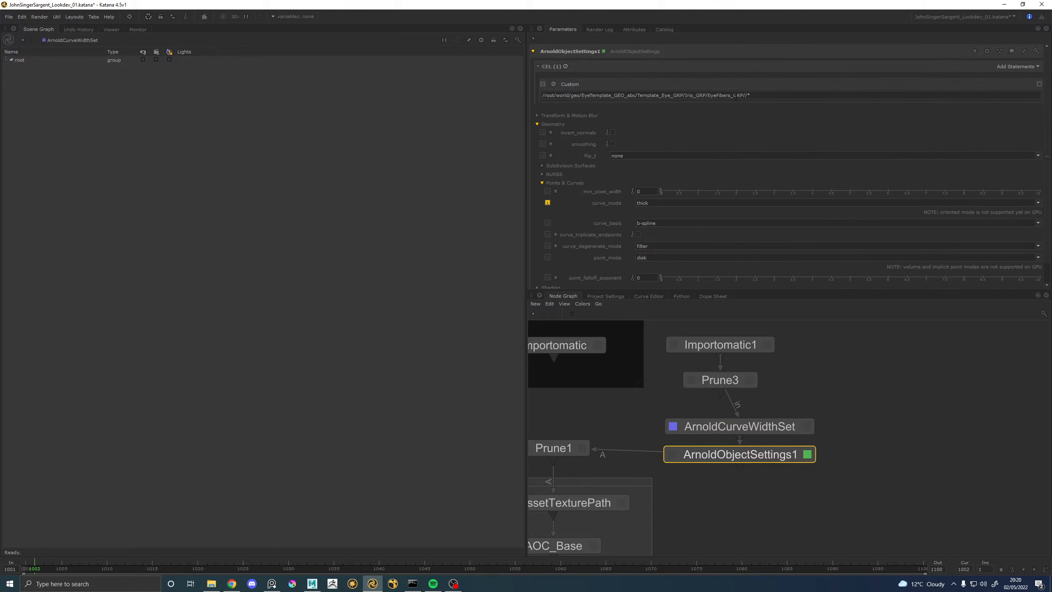
pyautogui.write('_')
# In MA_charJohnSingerSargent, change both CEL statements of the MA_IrisFibers_mat assignment to match Eye_Fibers.
pyautogui.scroll(-6, 757, 423)
pyautogui.moveTo(709, 506); pyautogui.dragTo(695, 451, button='middle')
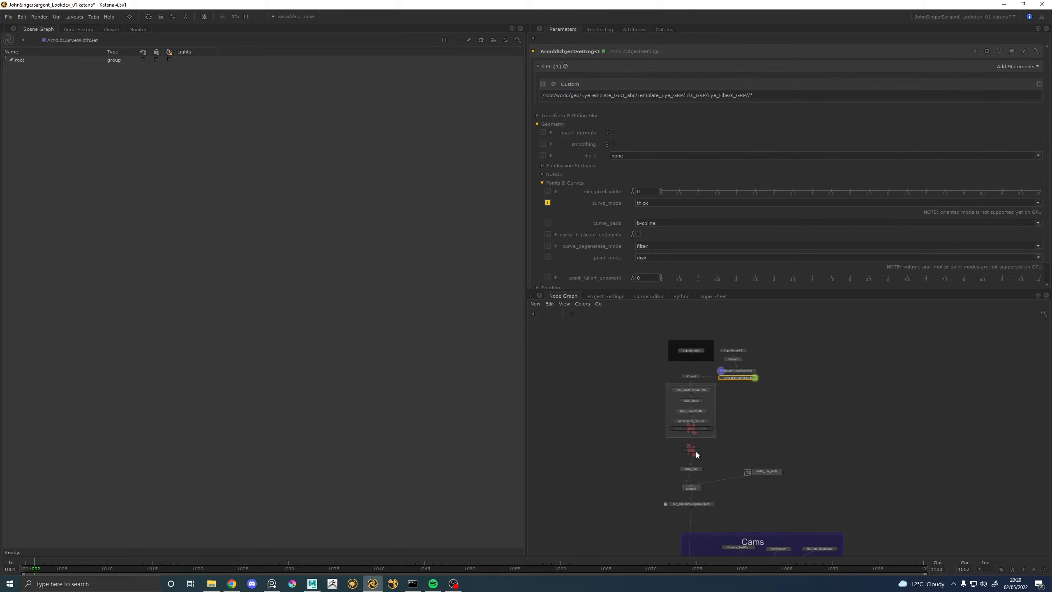
pyautogui.scroll(6, 708, 506)
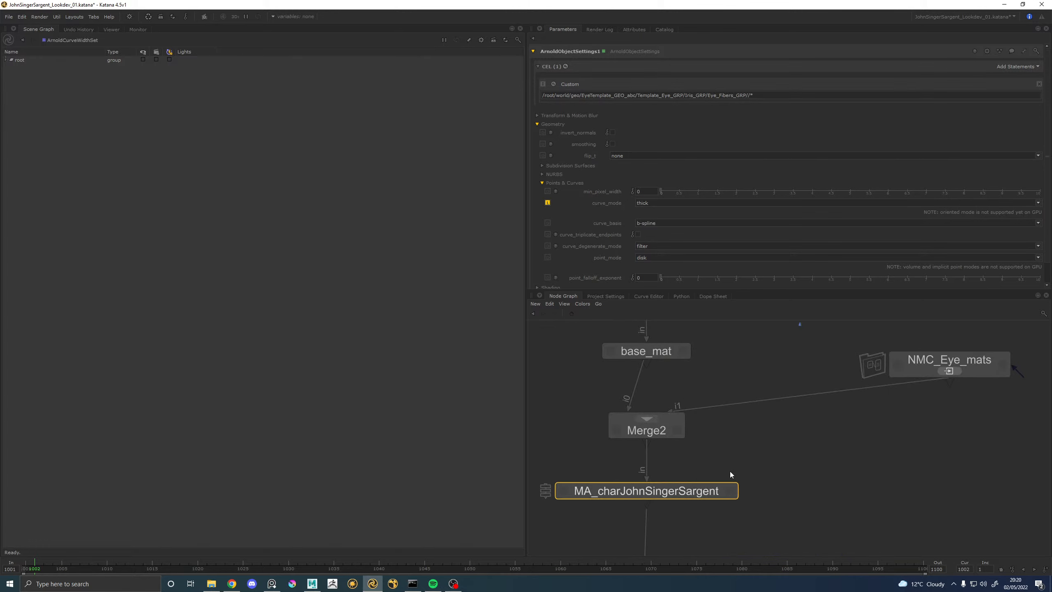
pyautogui.click(731, 491)
pyautogui.click(568, 122)
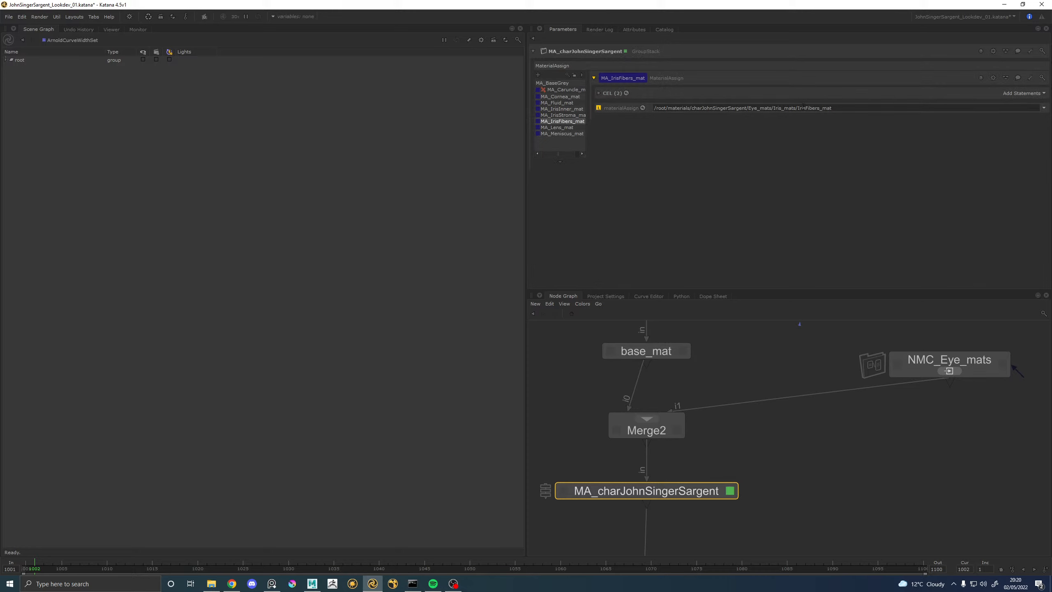
pyautogui.click(613, 93)
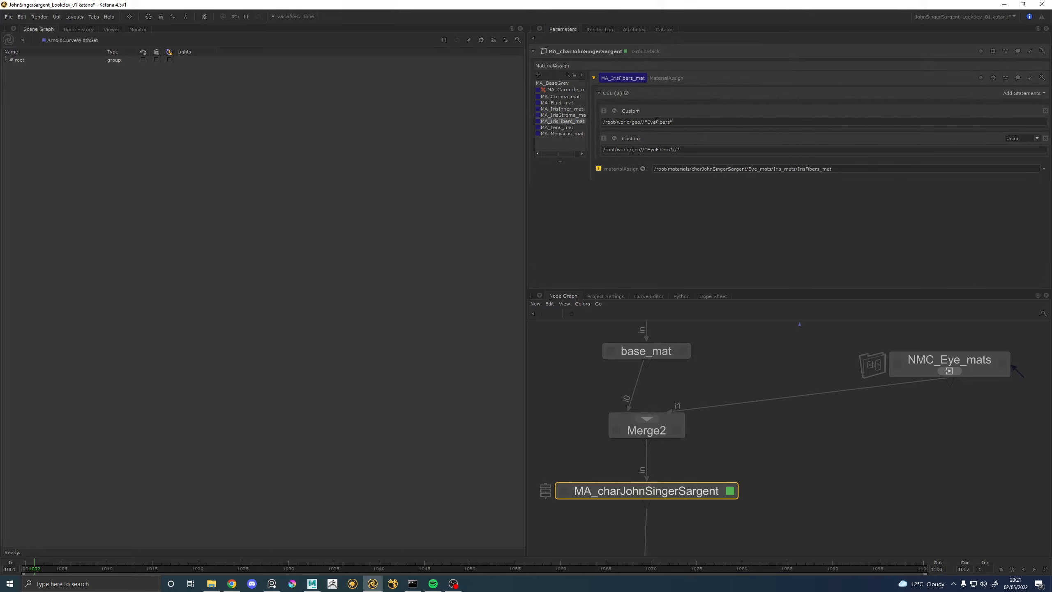
pyautogui.write('_')
# Rename the iris fibre material assignment as MA_Iris_Fibers_mat and save the Katana scene.
pyautogui.click(617, 78)
pyautogui.write('_')
pyautogui.press('Return')
pyautogui.click(867, 430)
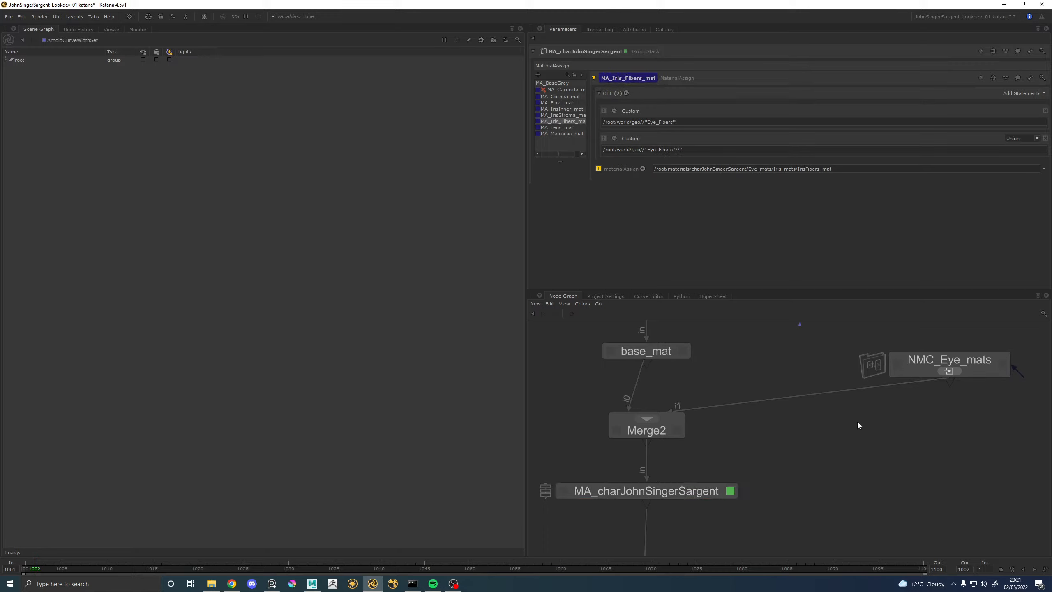
pyautogui.hotkey('ctrl', 's')
# Show the Monitor with the whole eye image in view and start a new render.
pyautogui.scroll(-5, 841, 417)
pyautogui.click(137, 29)
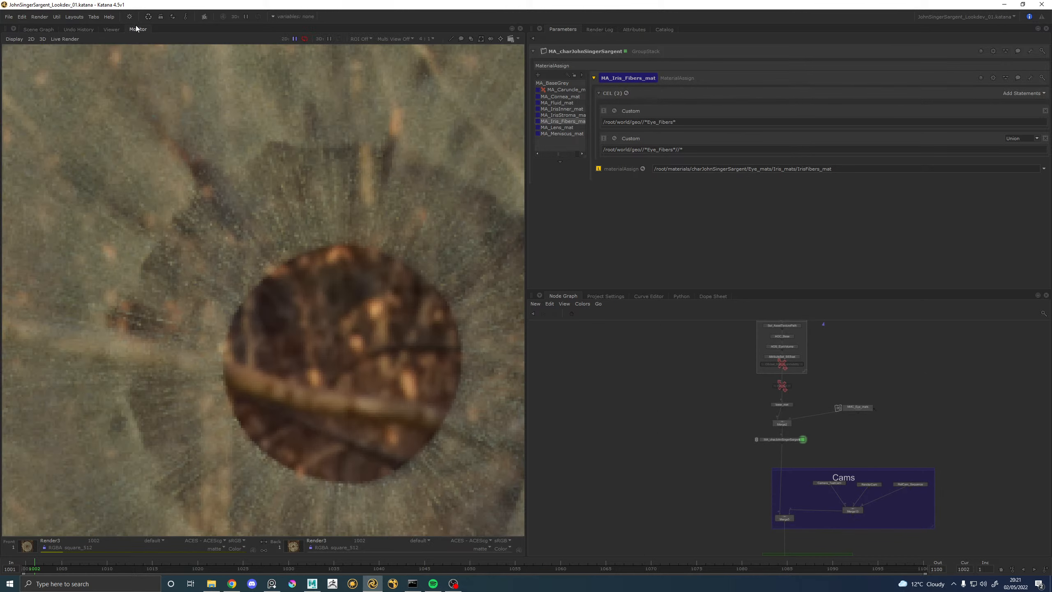
pyautogui.scroll(-2, 214, 224)
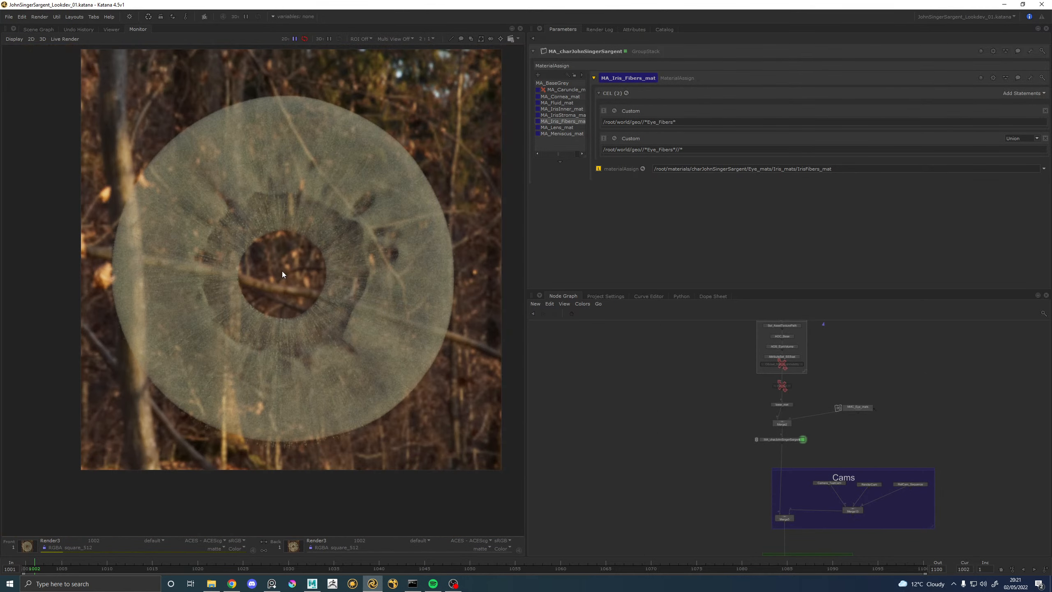
pyautogui.press('\\')
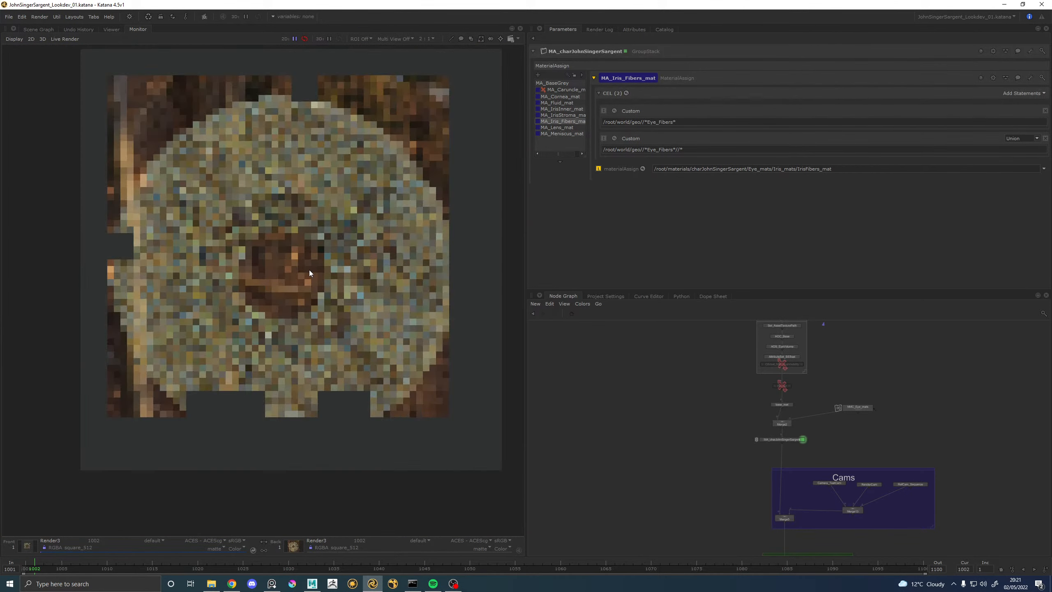
# Bring up the eye reference photo beside the render and compare the fibres around the pupil.
pyautogui.hotkey('alt', 'Tab')
pyautogui.moveTo(596, 230); pyautogui.dragTo(567, 233, button='right')
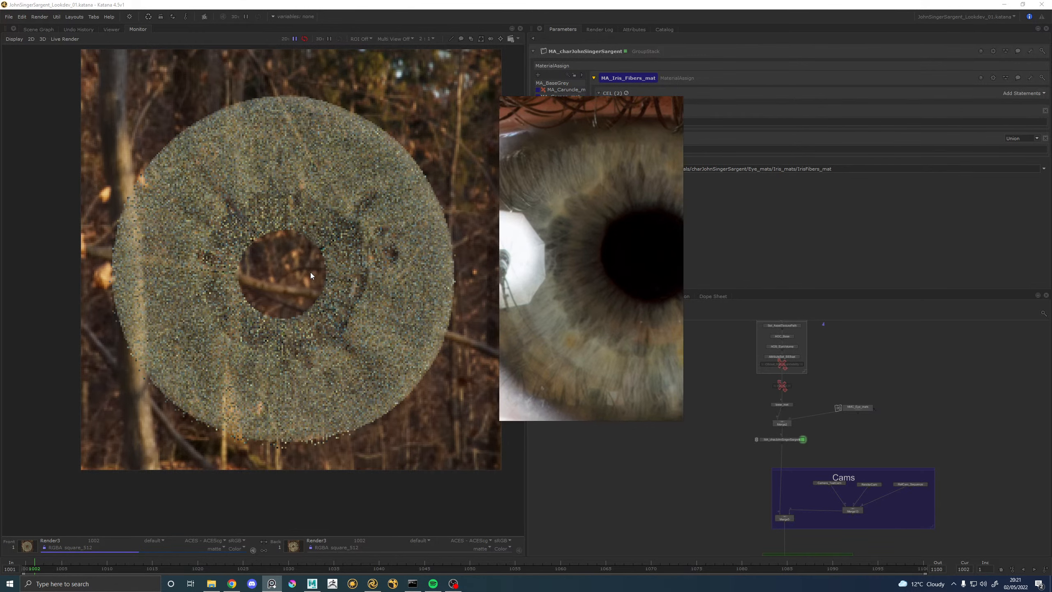
pyautogui.scroll(1, 309, 233)
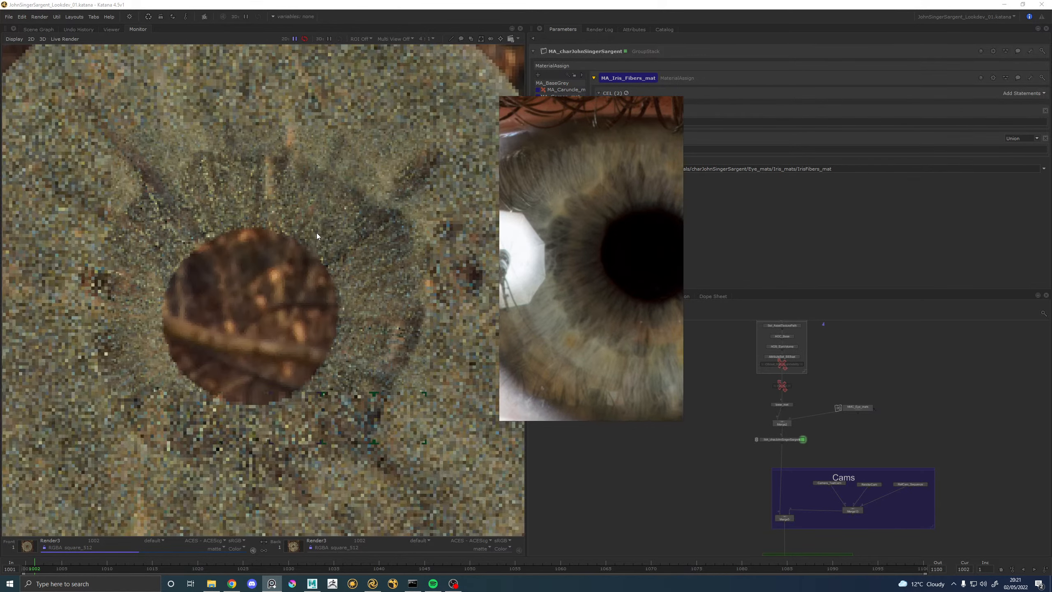
pyautogui.moveTo(627, 279); pyautogui.dragTo(485, 289, button='right')
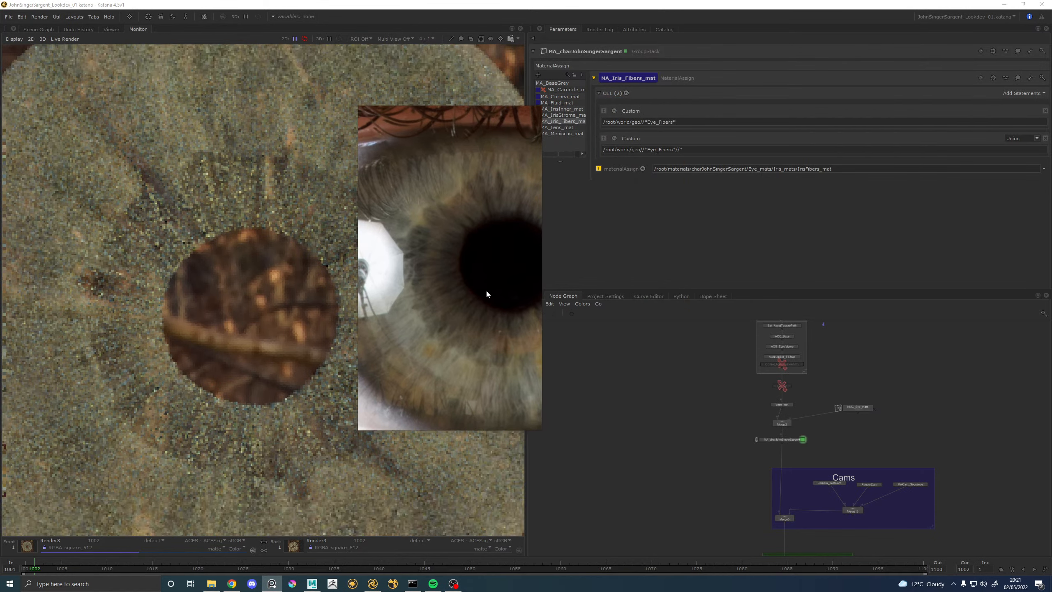
pyautogui.moveTo(487, 276); pyautogui.dragTo(426, 283, button='middle')
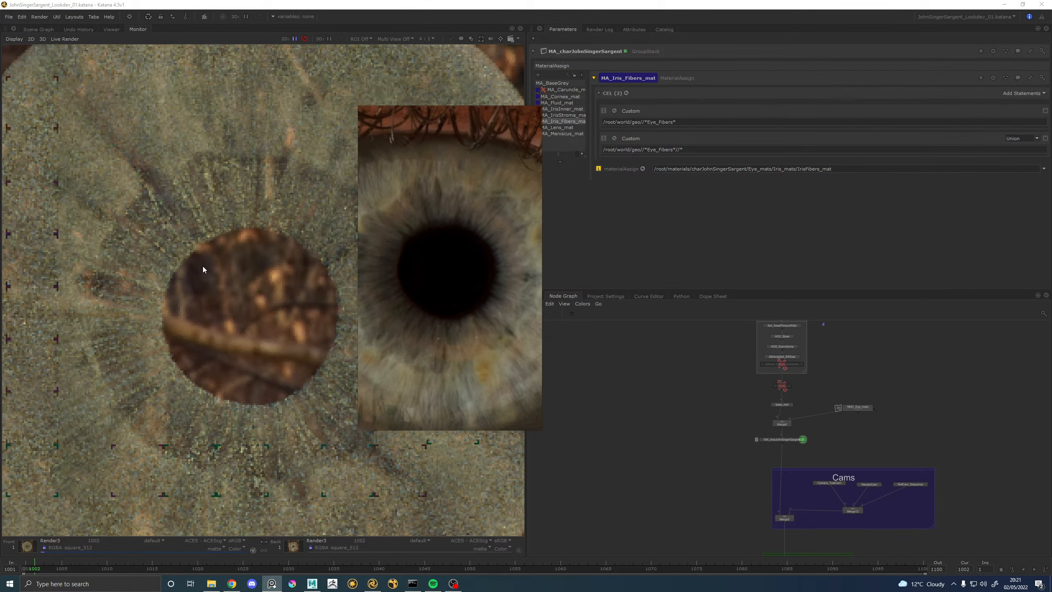
pyautogui.scroll(-1, 217, 263)
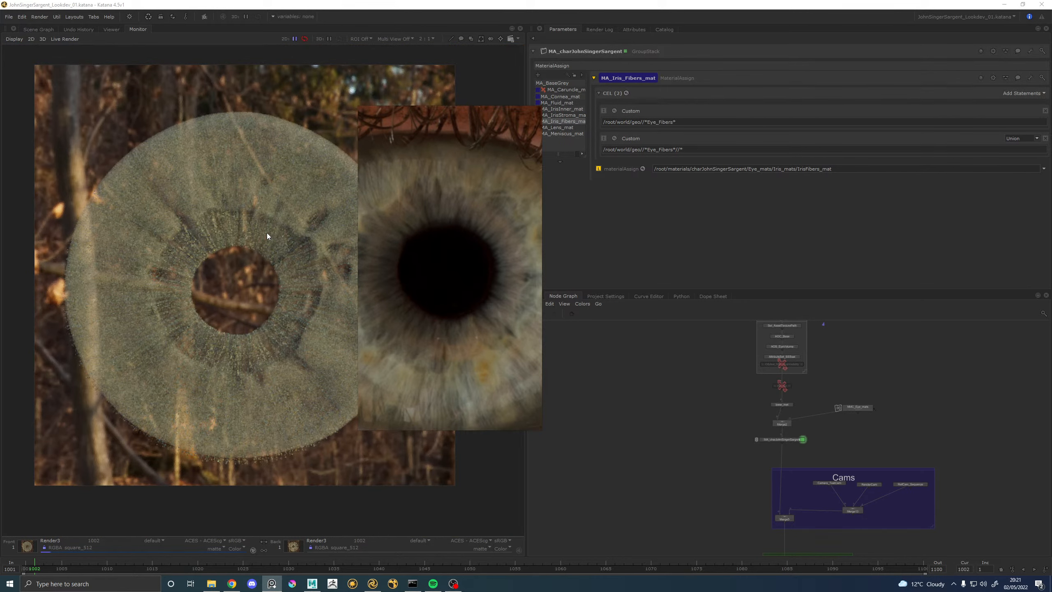
pyautogui.scroll(1, 267, 234)
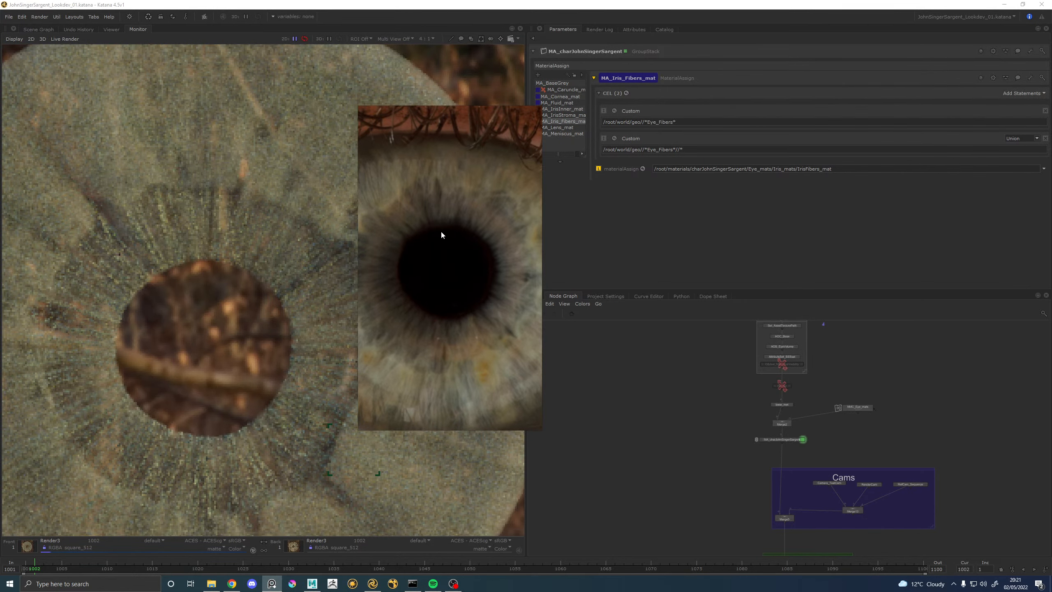
pyautogui.scroll(-2, 243, 227)
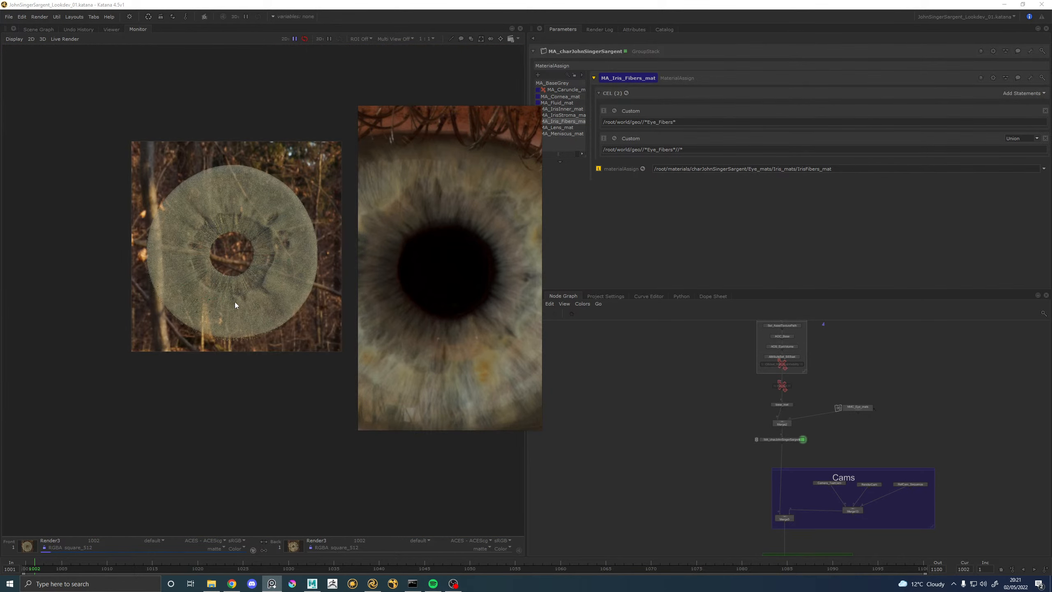
pyautogui.scroll(2, 245, 275)
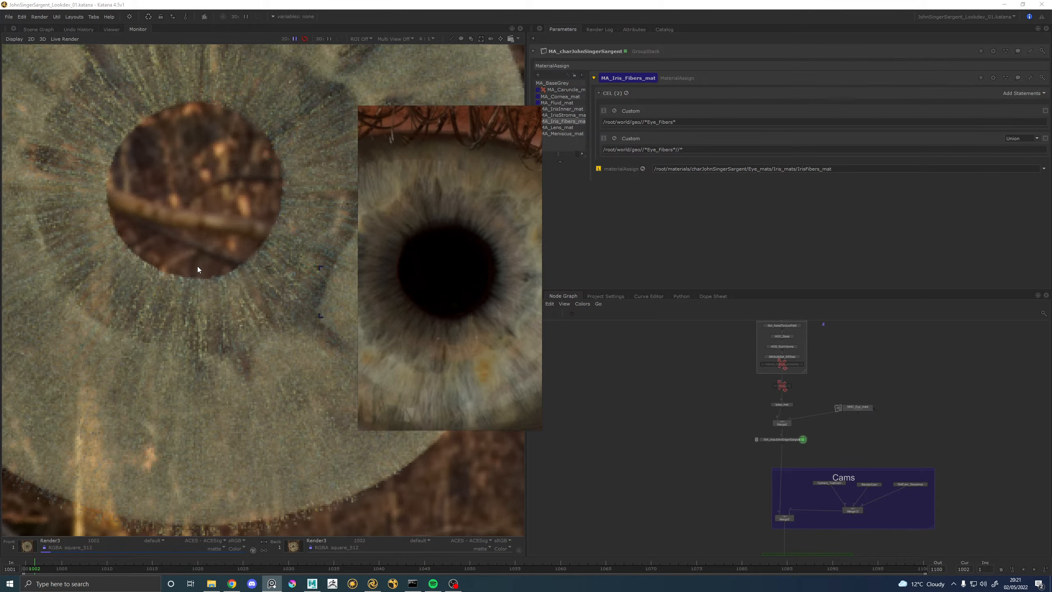
pyautogui.scroll(-1, 198, 268)
pyautogui.moveTo(217, 170); pyautogui.dragTo(218, 204, button='middle')
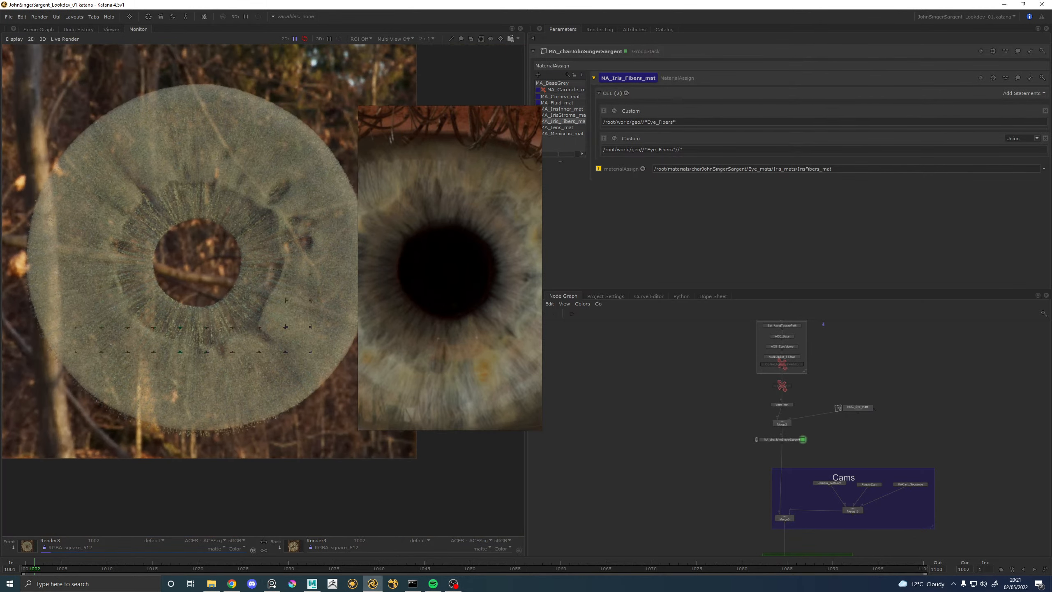
pyautogui.scroll(1, 183, 201)
pyautogui.moveTo(276, 240); pyautogui.dragTo(200, 229, button='middle')
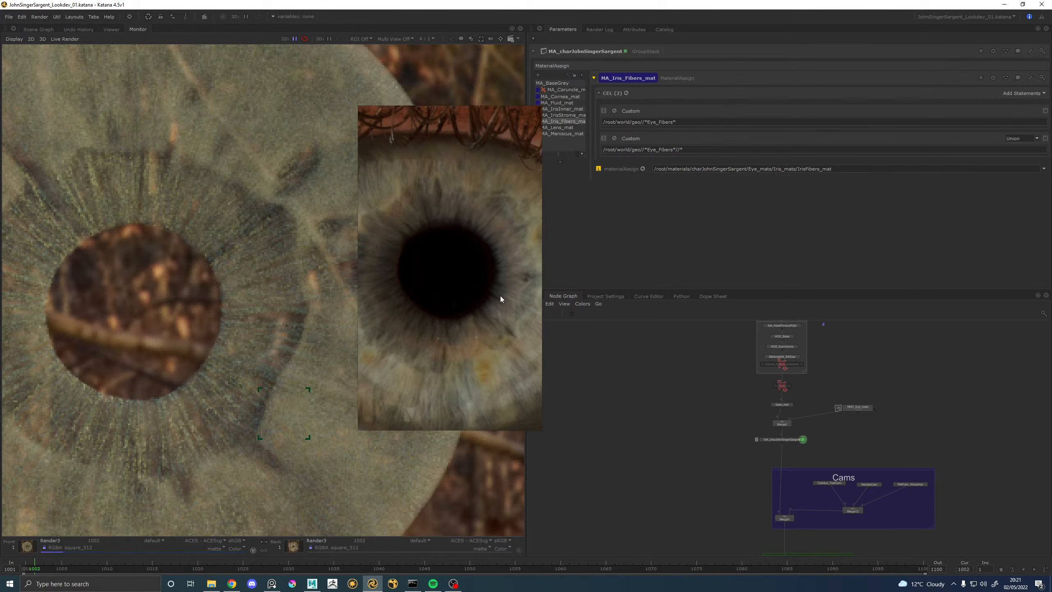
# Examine the iris fibre detail in the reference photo against the render, and move the photo out of the way.
pyautogui.scroll(3, 511, 258)
pyautogui.scroll(2, 512, 258)
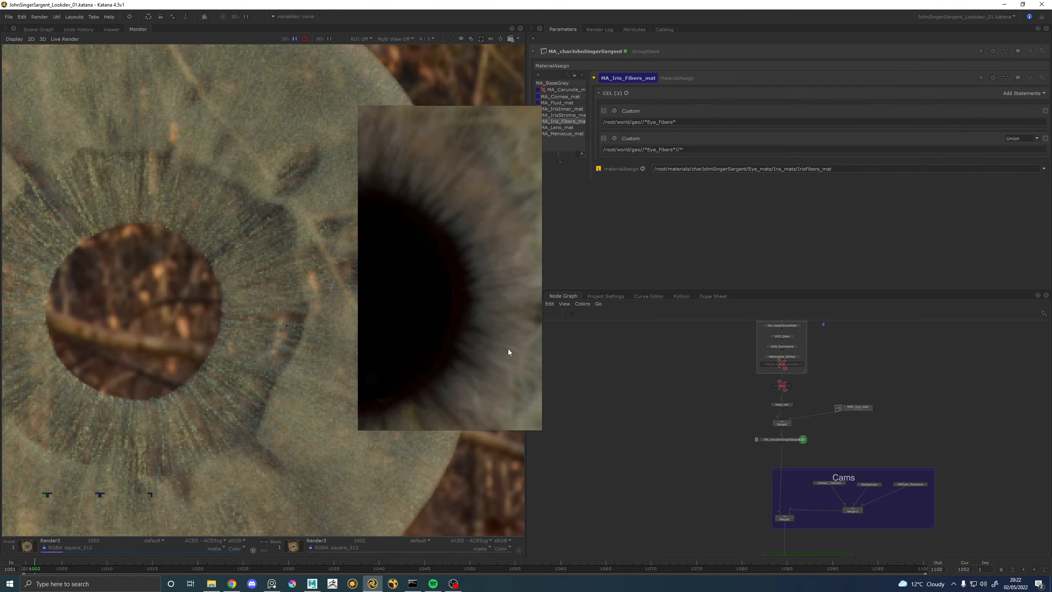
pyautogui.scroll(3, 508, 348)
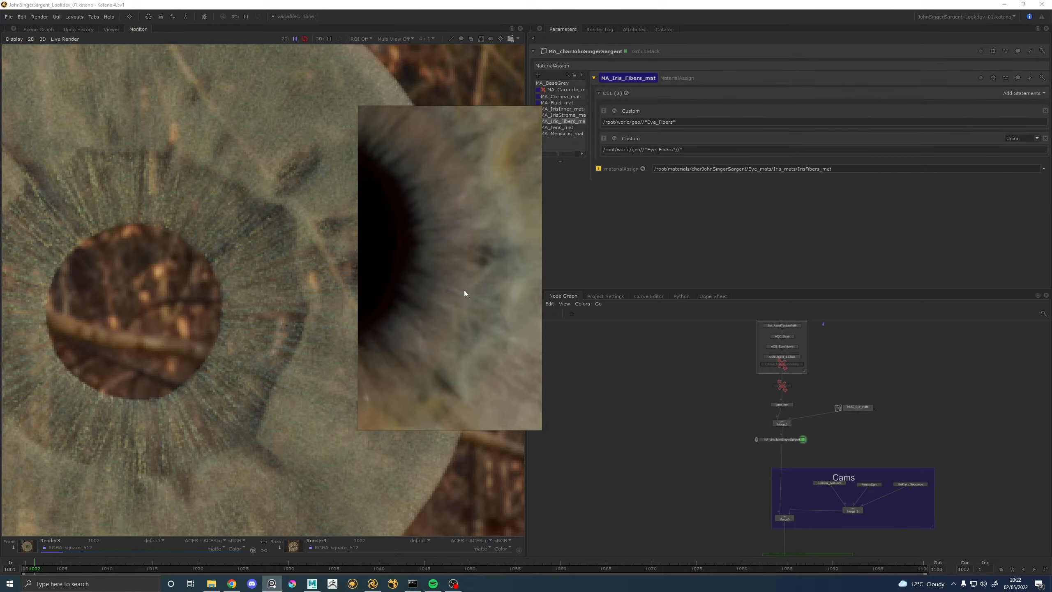
pyautogui.scroll(-1, 224, 210)
pyautogui.scroll(-3, 457, 219)
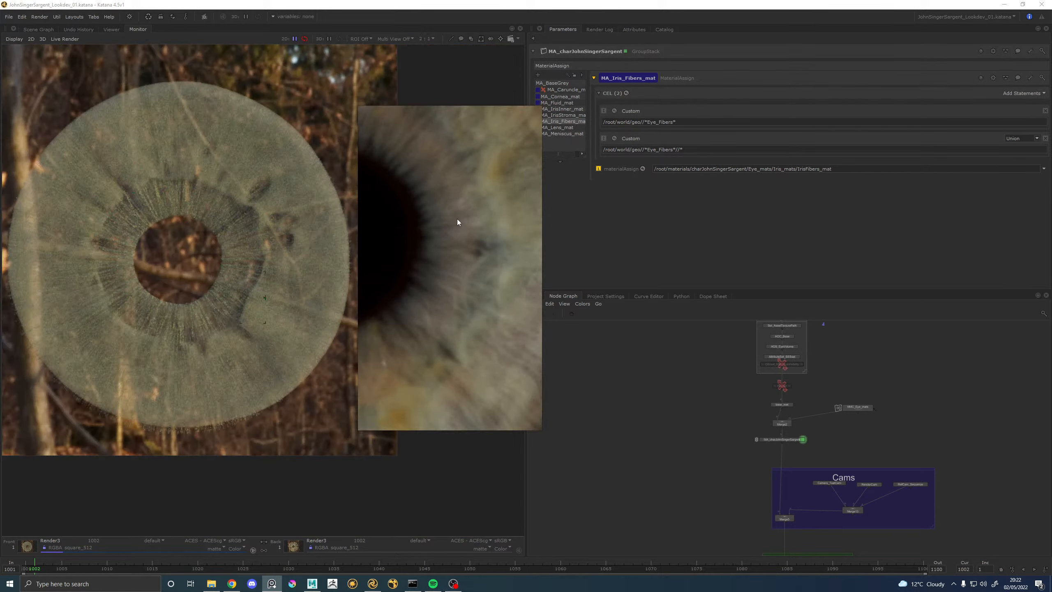
pyautogui.moveTo(481, 271); pyautogui.dragTo(434, 240)
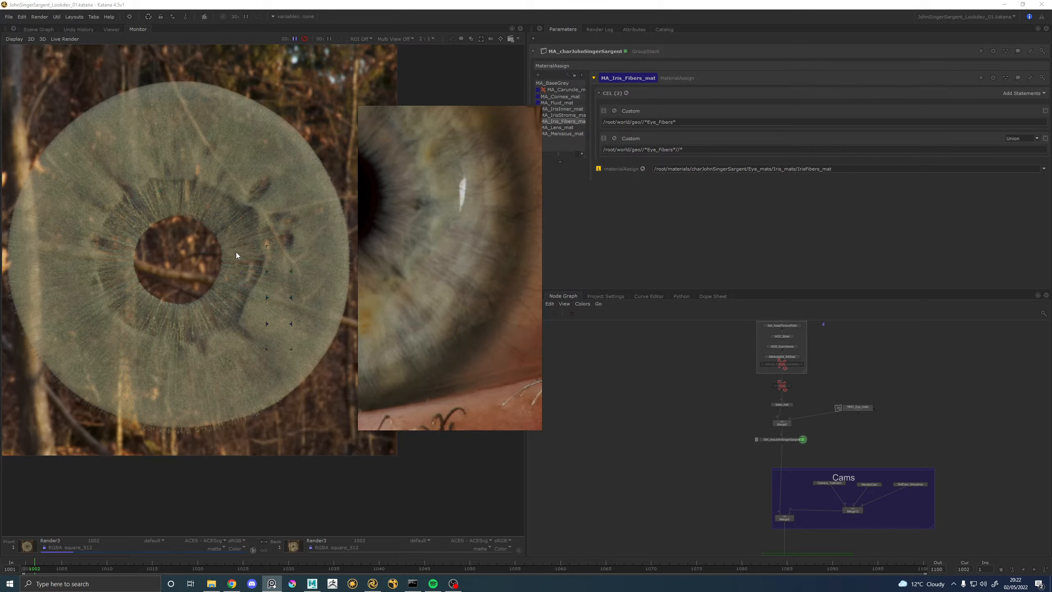
pyautogui.scroll(-2, 213, 233)
pyautogui.scroll(2, 212, 234)
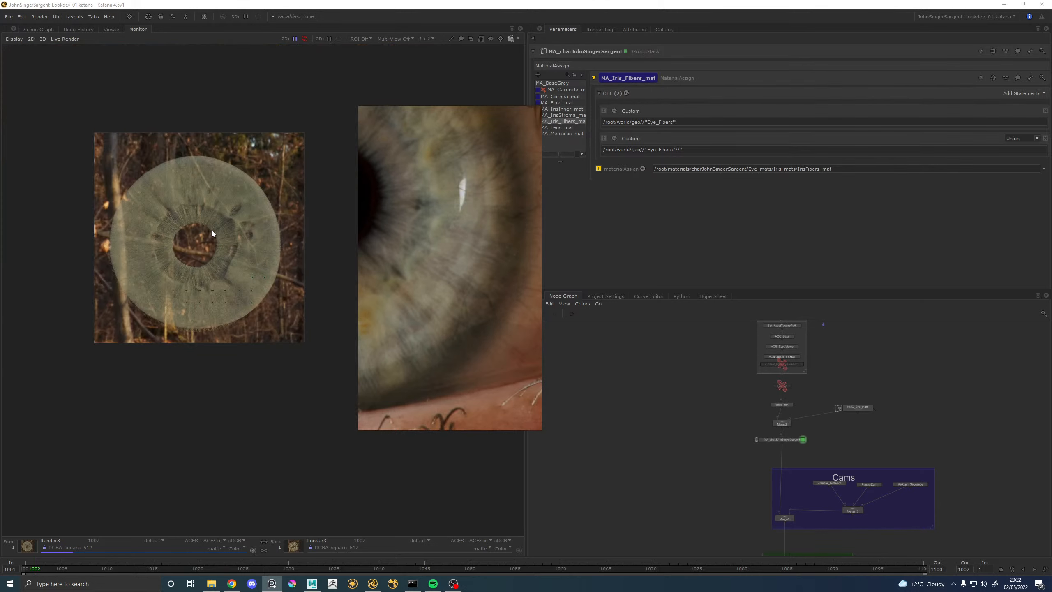
pyautogui.moveTo(401, 259); pyautogui.dragTo(0, 296)
pyautogui.click(356, 270)
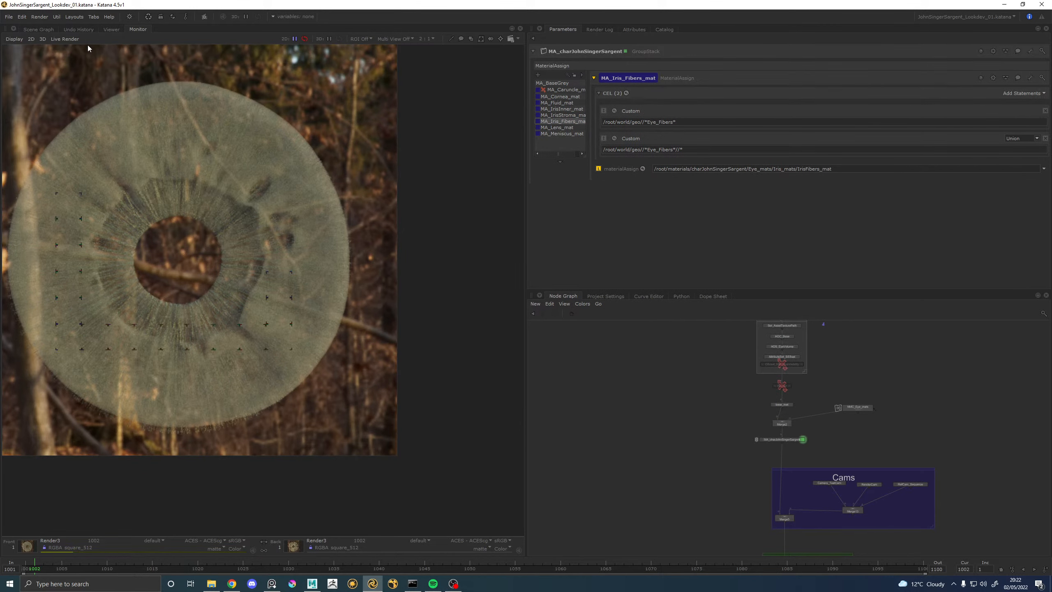
# View the scene from Render3 through TestCam in the viewer, and expand the whole scene graph hierarchy.
pyautogui.click(111, 29)
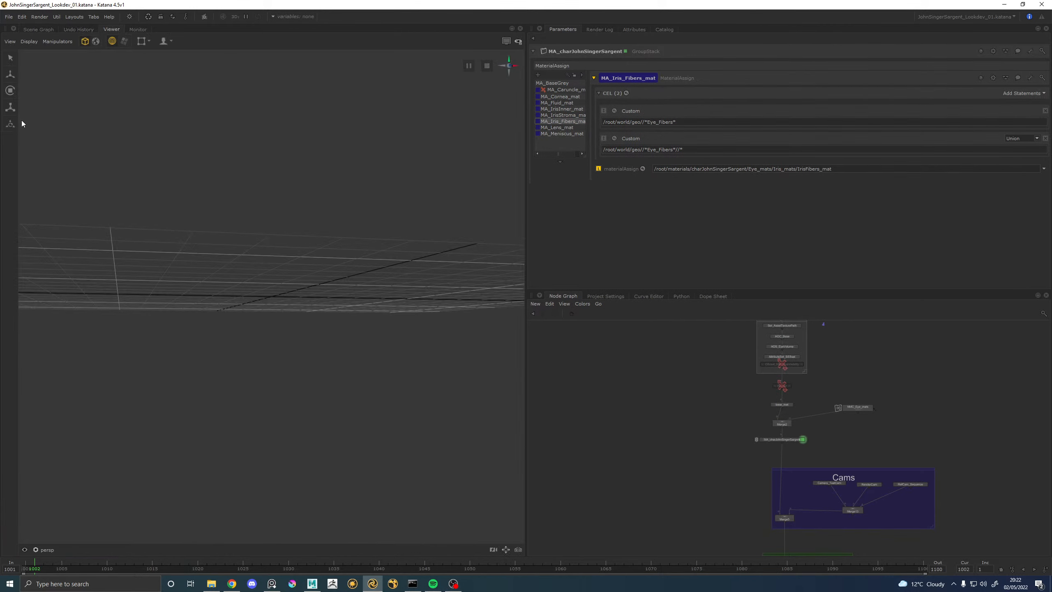
pyautogui.scroll(-3, 934, 477)
pyautogui.moveTo(934, 477); pyautogui.dragTo(843, 395, button='middle')
pyautogui.scroll(3, 842, 504)
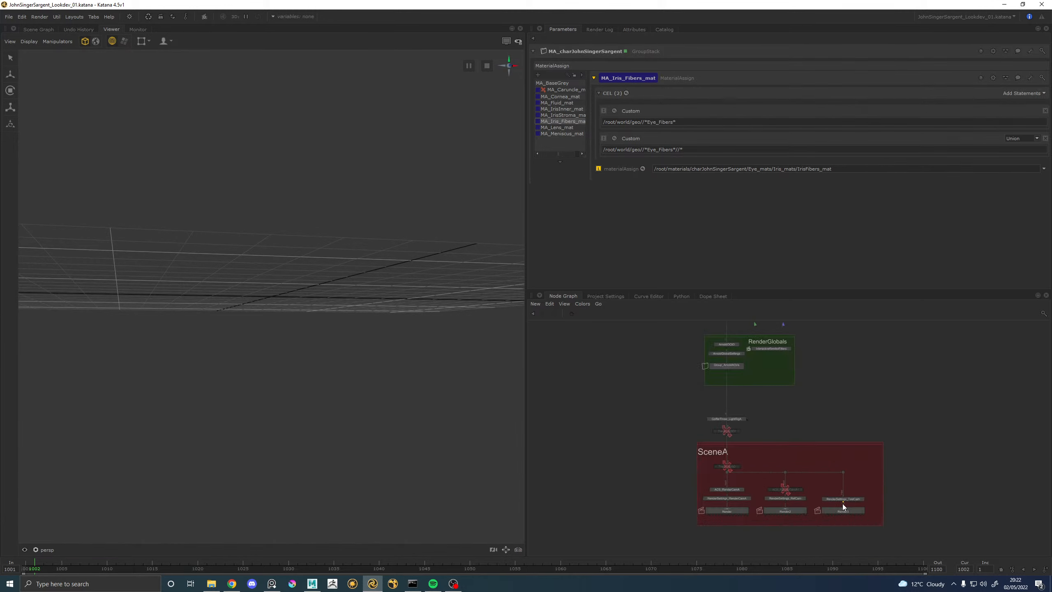
pyautogui.scroll(3, 843, 503)
pyautogui.doubleClick(843, 518)
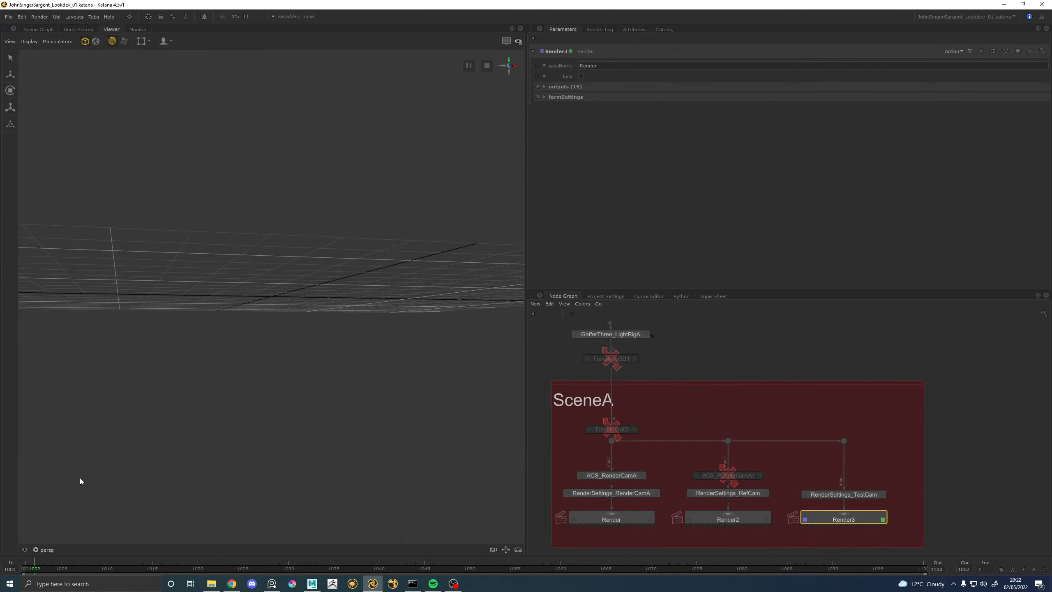
pyautogui.click(41, 550)
pyautogui.click(66, 543)
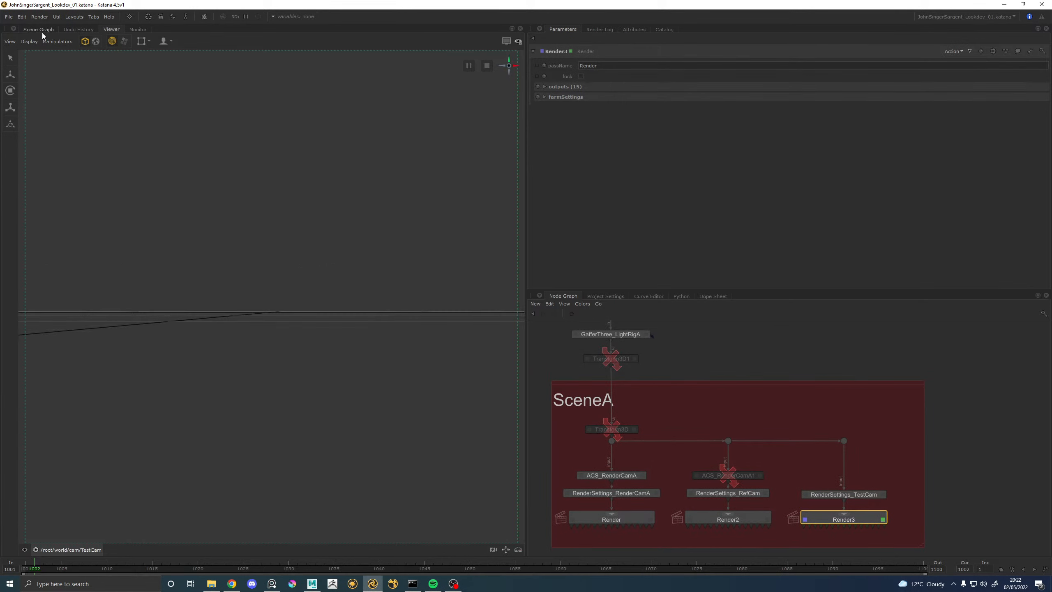
pyautogui.click(38, 30)
pyautogui.click(6, 60)
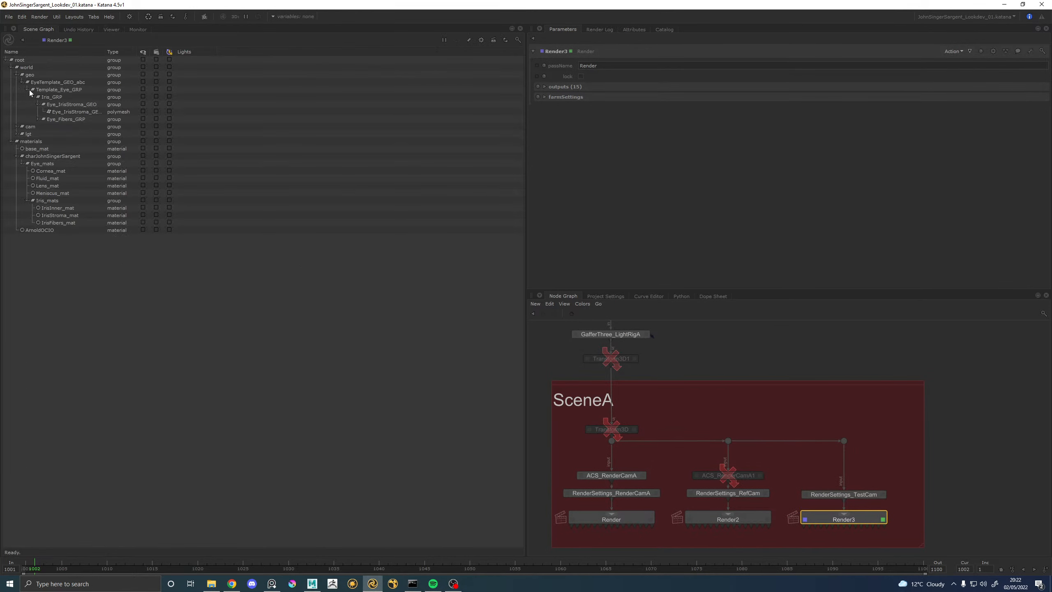
# Disable the Prune3 node below Importomatic1 in the node graph.
pyautogui.moveTo(796, 350); pyautogui.dragTo(808, 441, button='middle')
pyautogui.scroll(-6, 810, 440)
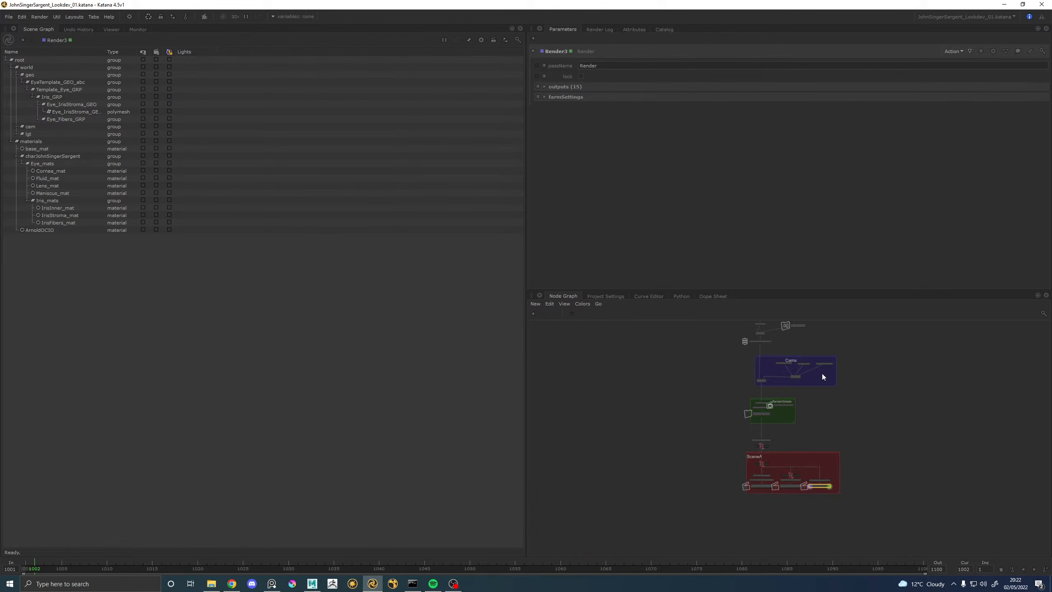
pyautogui.moveTo(822, 373); pyautogui.dragTo(827, 479, button='middle')
pyautogui.scroll(6, 791, 372)
pyautogui.click(781, 380)
pyautogui.press('d')
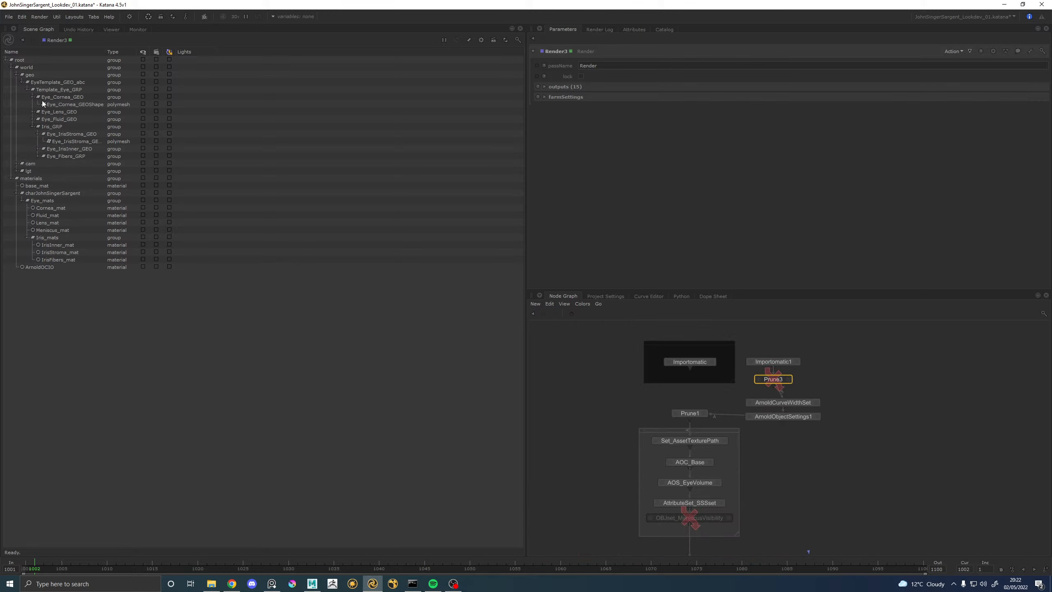
# Inspect the eyeball geometry in the viewer from a wider angle, and return to the rendered image.
pyautogui.click(111, 29)
pyautogui.scroll(-5, 268, 201)
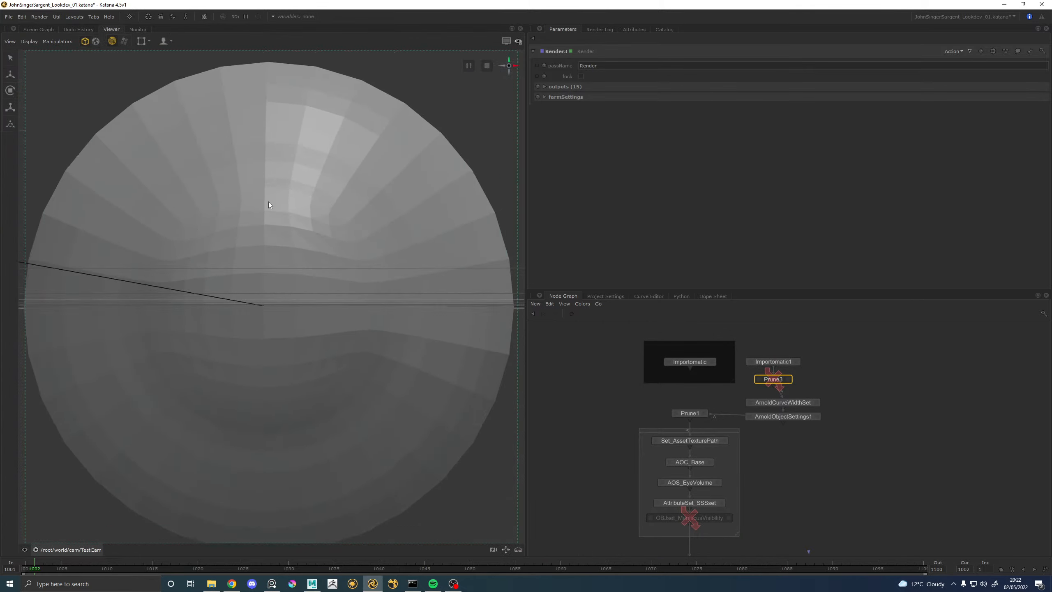
pyautogui.keyDown('alt'); pyautogui.moveTo(237, 204); pyautogui.dragTo(243, 211); pyautogui.keyUp('alt')
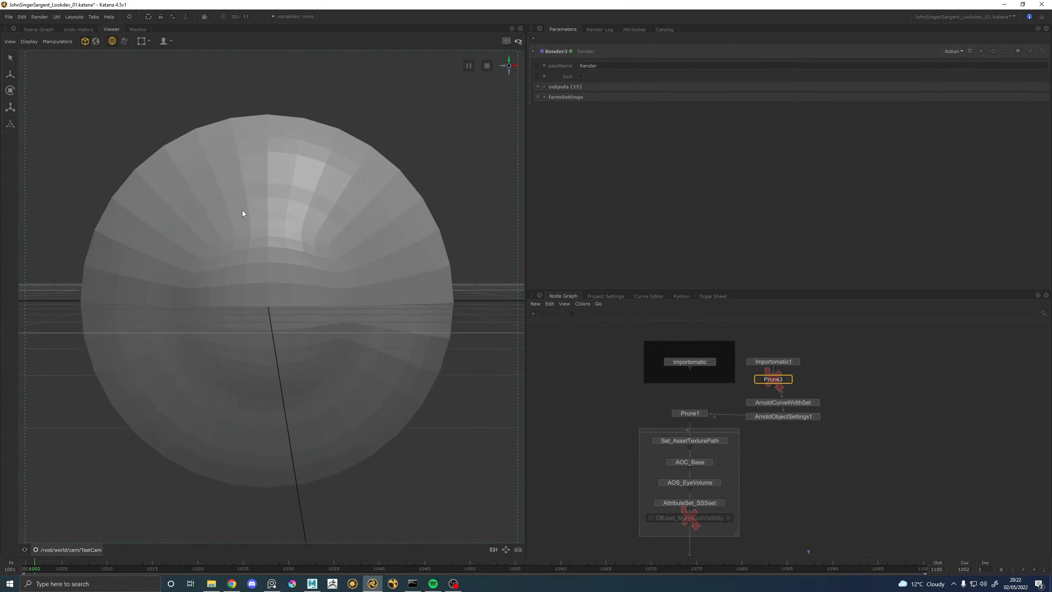
pyautogui.click(134, 29)
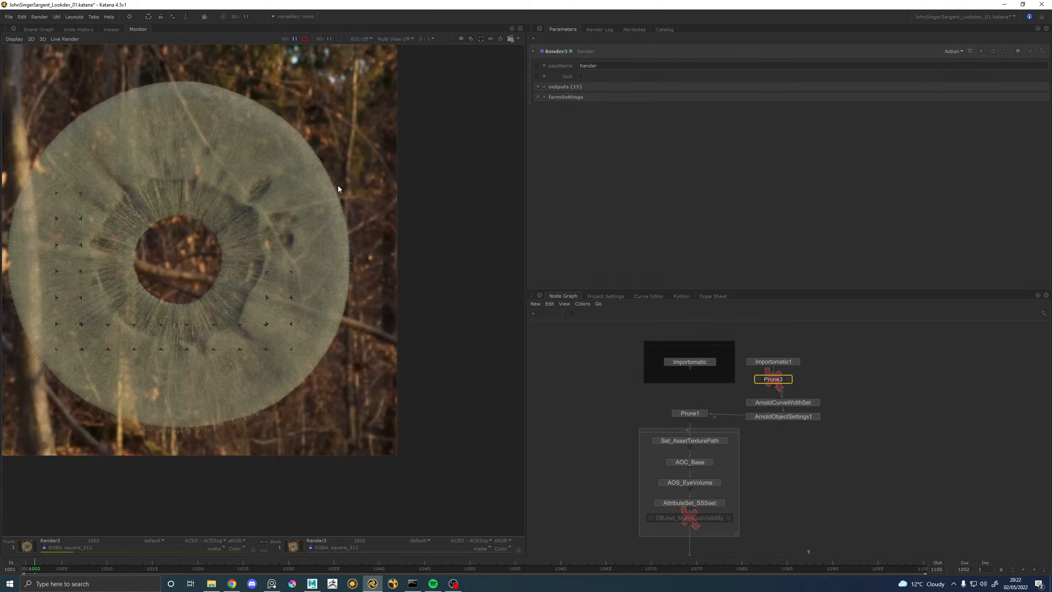
pyautogui.press('d')
# Save the scene as a new version named JohnSingerSargent_Lookdev_02.katana.
pyautogui.click(8, 16)
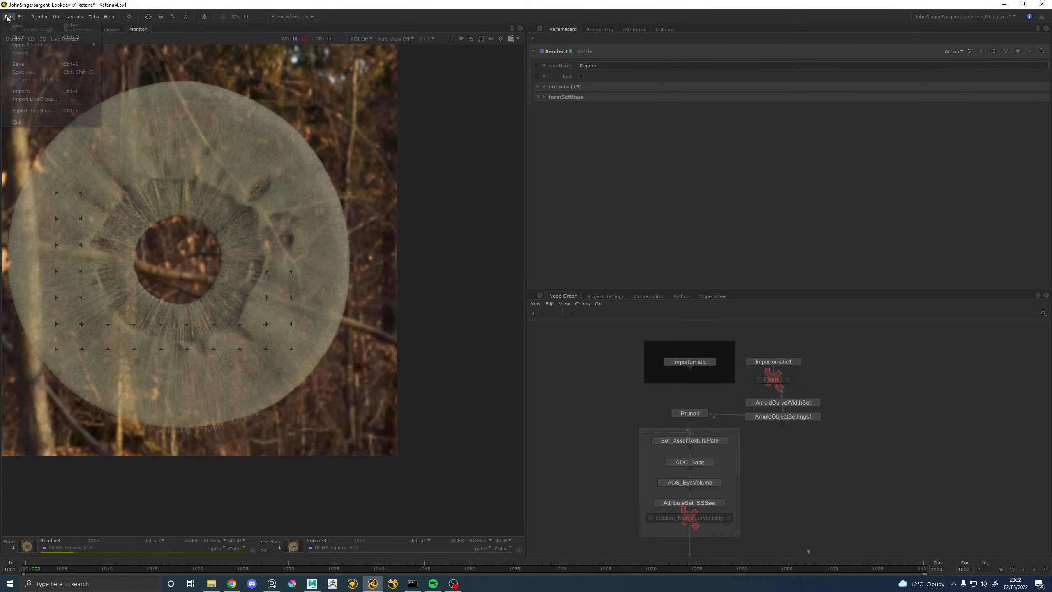
pyautogui.click(20, 71)
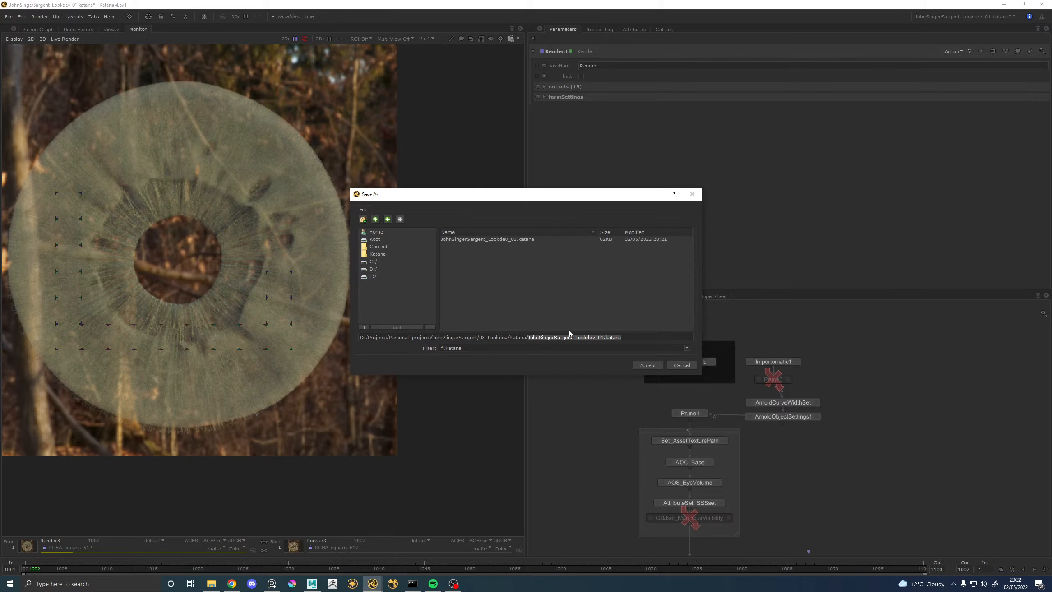
pyautogui.click(604, 337)
pyautogui.press('BackSpace')
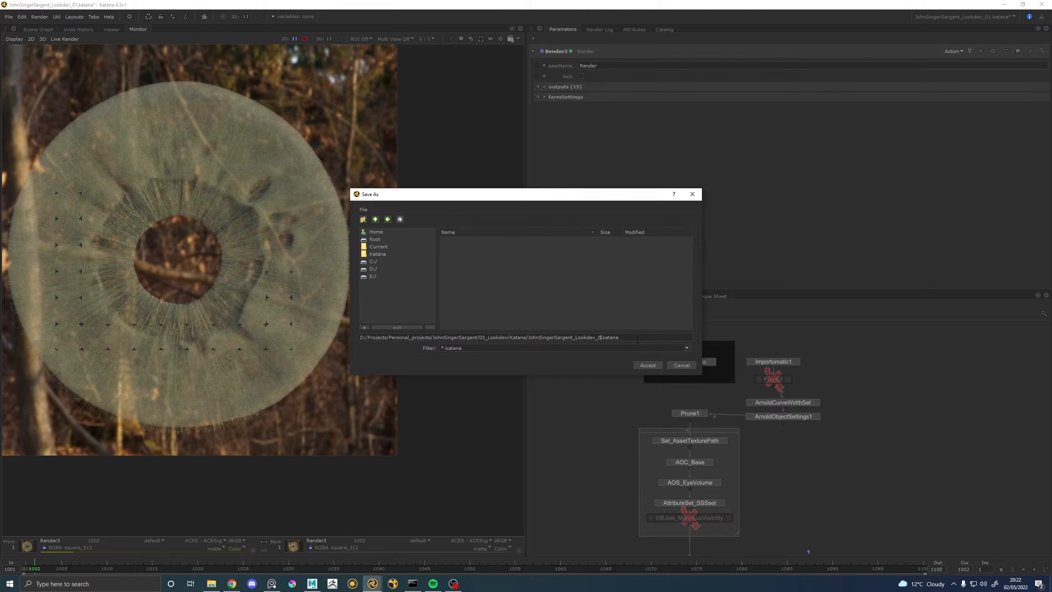
pyautogui.write('2')
pyautogui.press('Return')
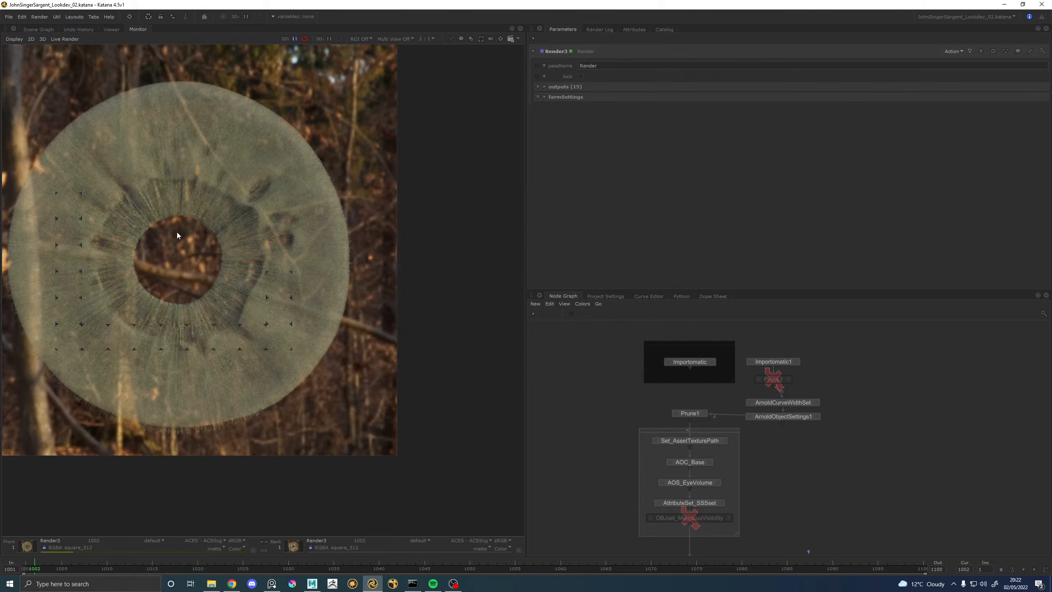
# Render the whole eye from Render3 and compare its iris with the reference photo of the child's eye.
pyautogui.press('\\')
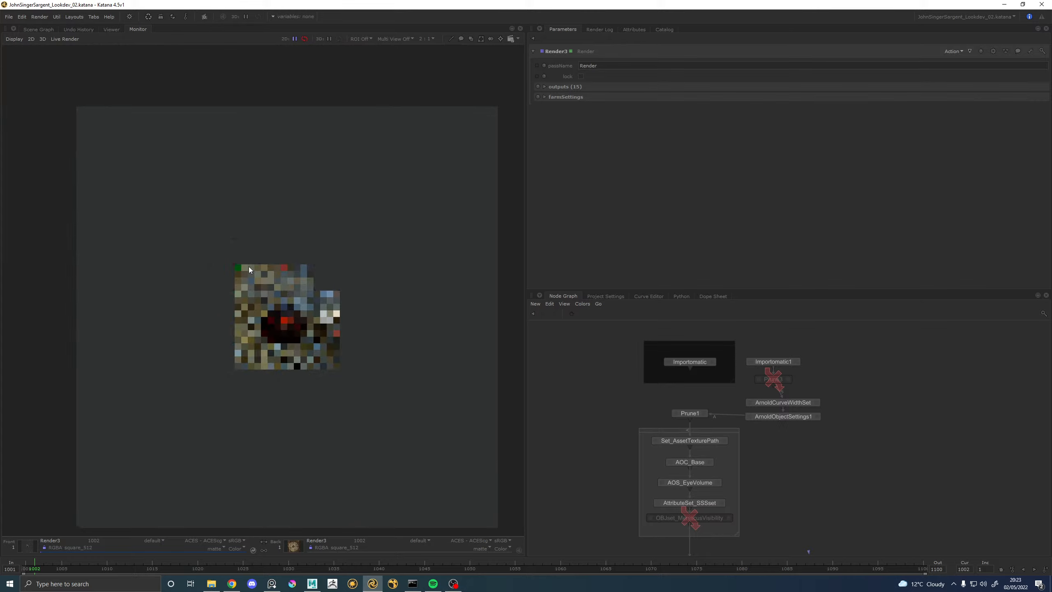
pyautogui.moveTo(313, 298); pyautogui.dragTo(296, 283, button='middle')
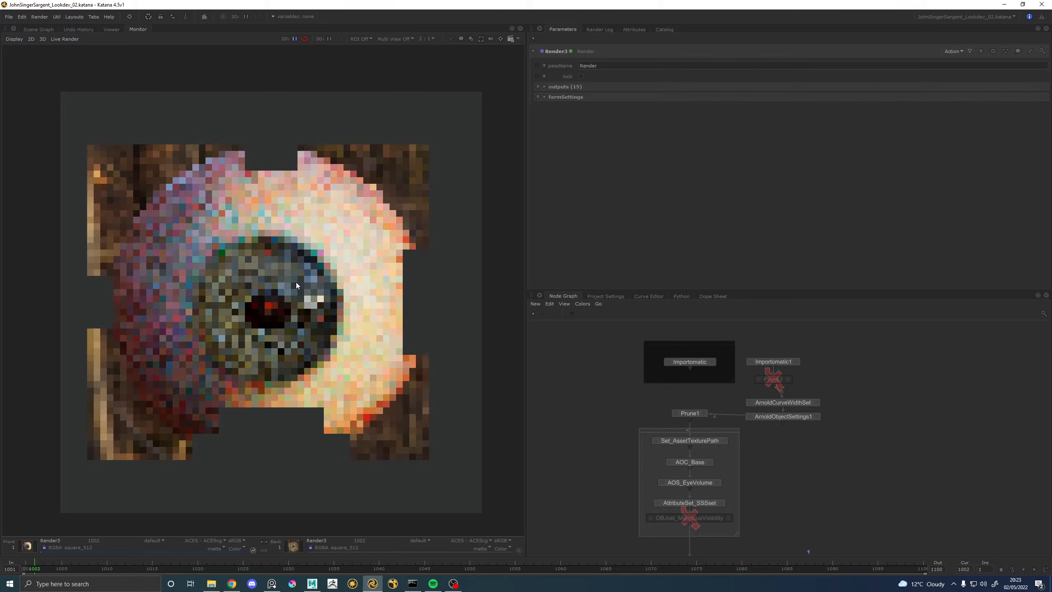
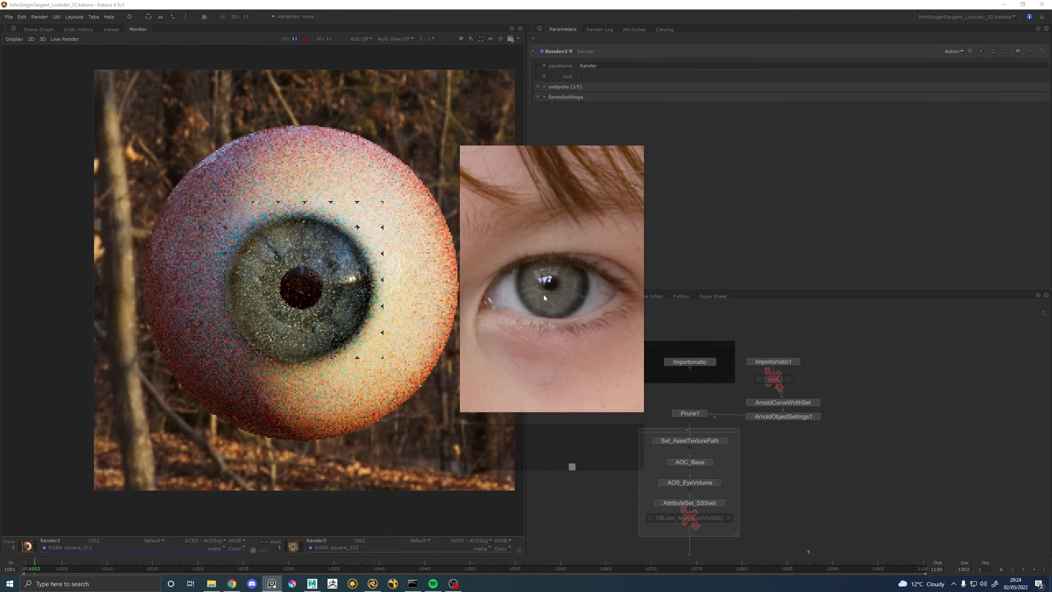
pyautogui.scroll(2, 288, 293)
pyautogui.scroll(-1, 289, 293)
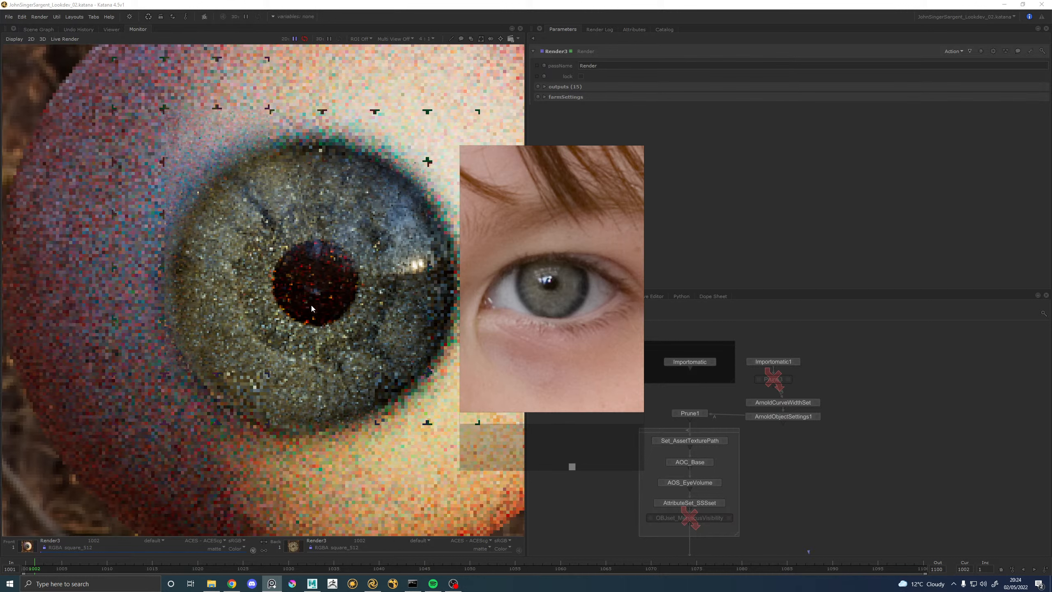
pyautogui.moveTo(331, 284); pyautogui.dragTo(288, 297, button='middle')
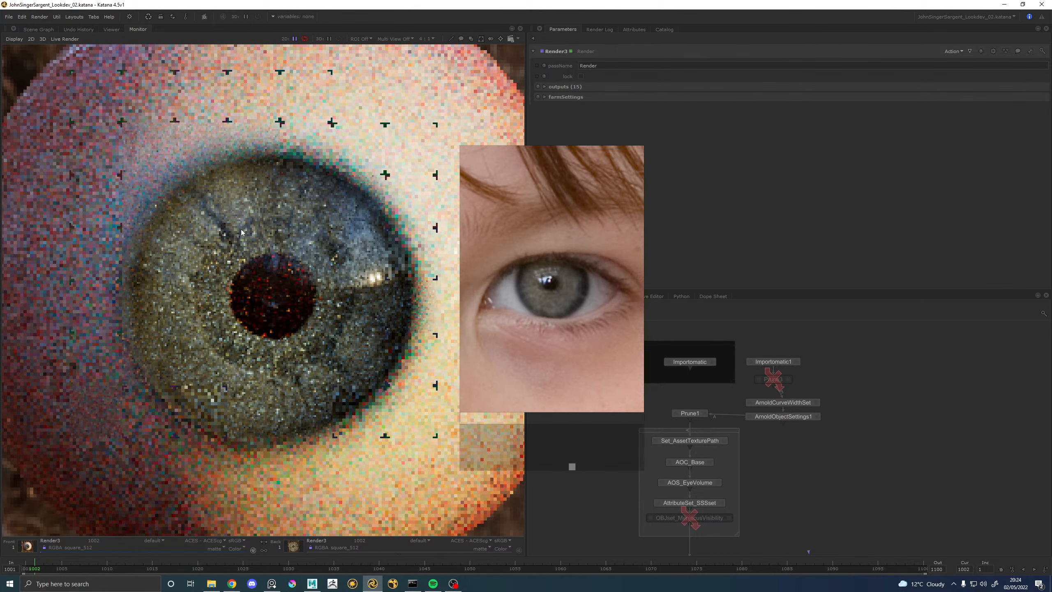
pyautogui.scroll(-1, 193, 243)
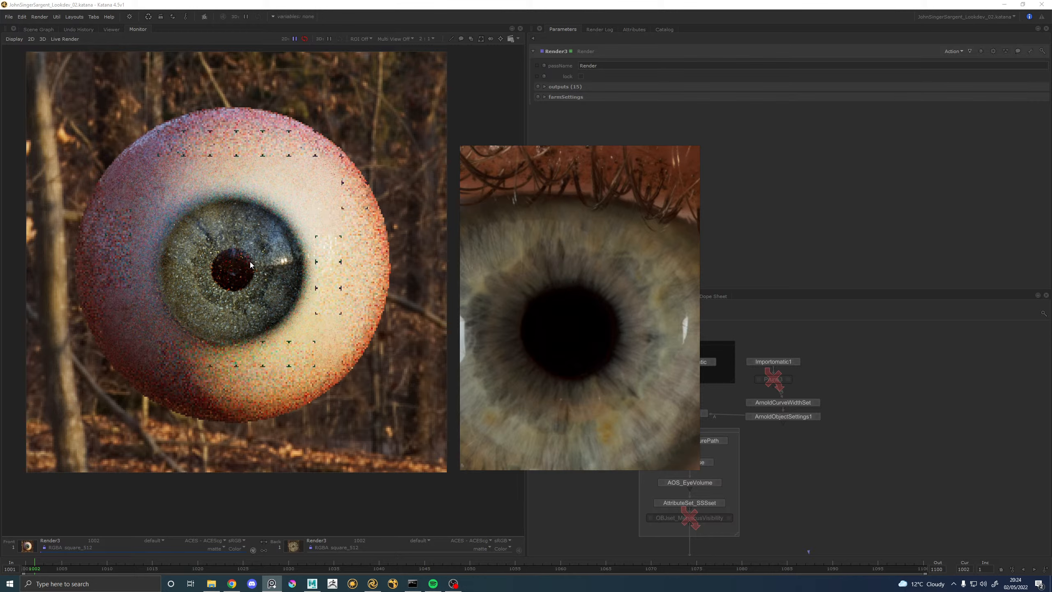
# Compare the rendered iris with the macro eye photo, and examine the veins on the photo's sclera.
pyautogui.scroll(-1, 249, 263)
pyautogui.scroll(2, 252, 259)
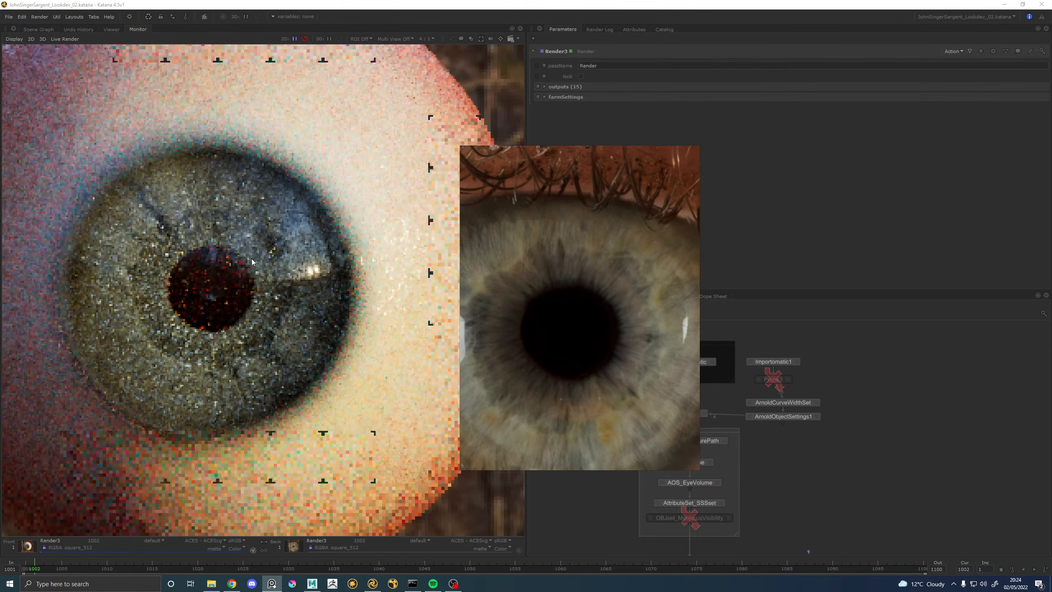
pyautogui.scroll(-1, 256, 262)
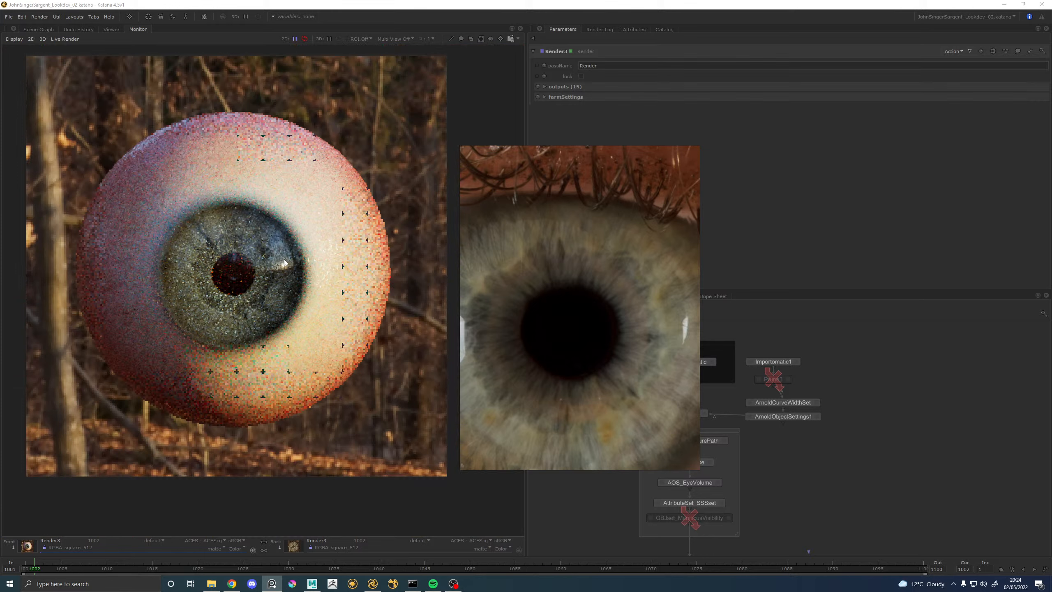
pyautogui.scroll(-3, 615, 305)
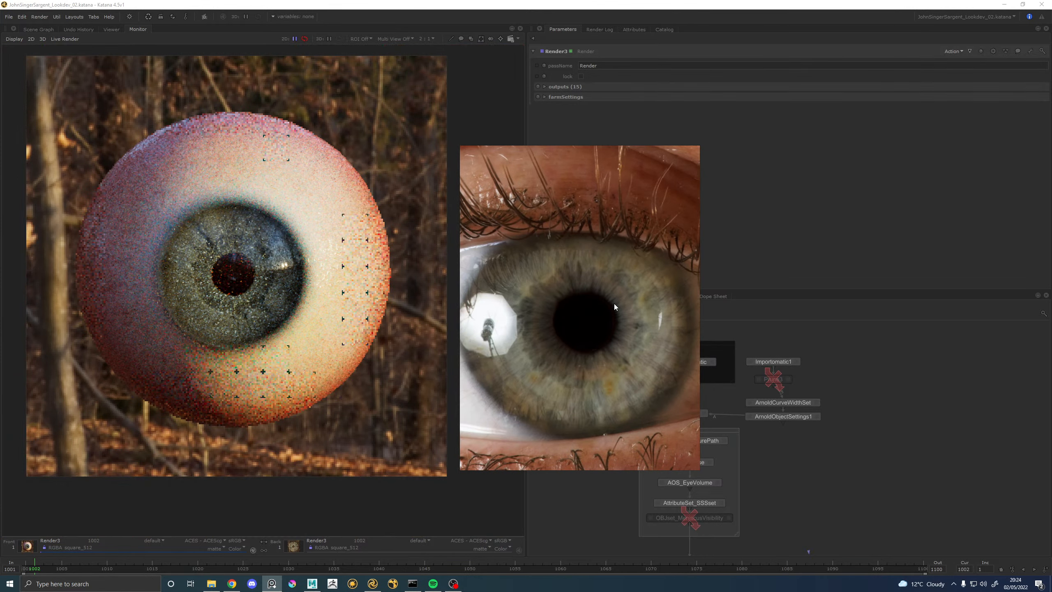
pyautogui.scroll(-1, 612, 305)
pyautogui.moveTo(516, 359); pyautogui.dragTo(604, 314, button='middle')
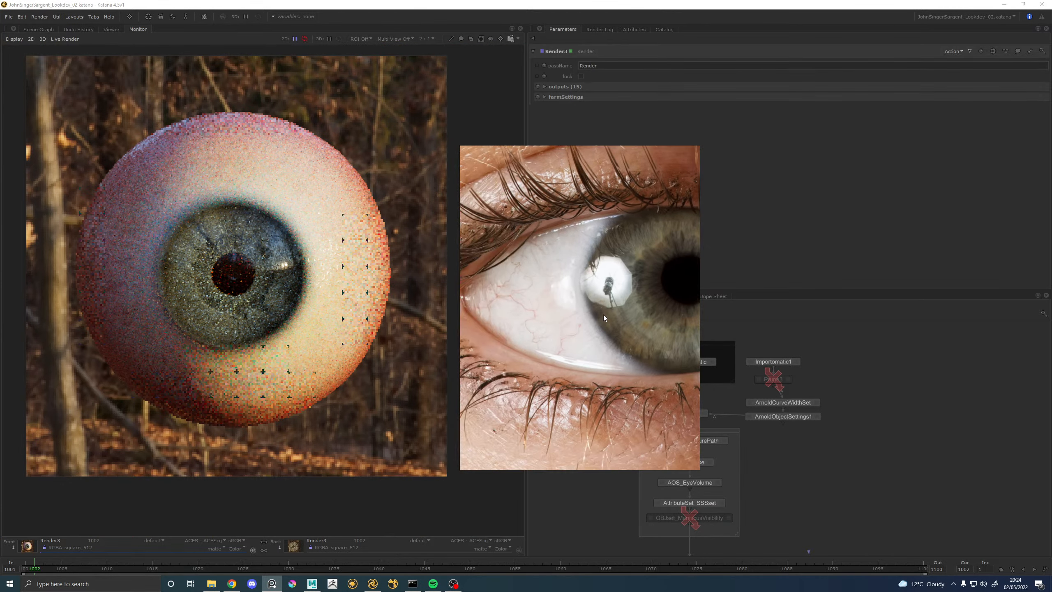
pyautogui.scroll(4, 567, 340)
pyautogui.moveTo(530, 324); pyautogui.dragTo(602, 353, button='middle')
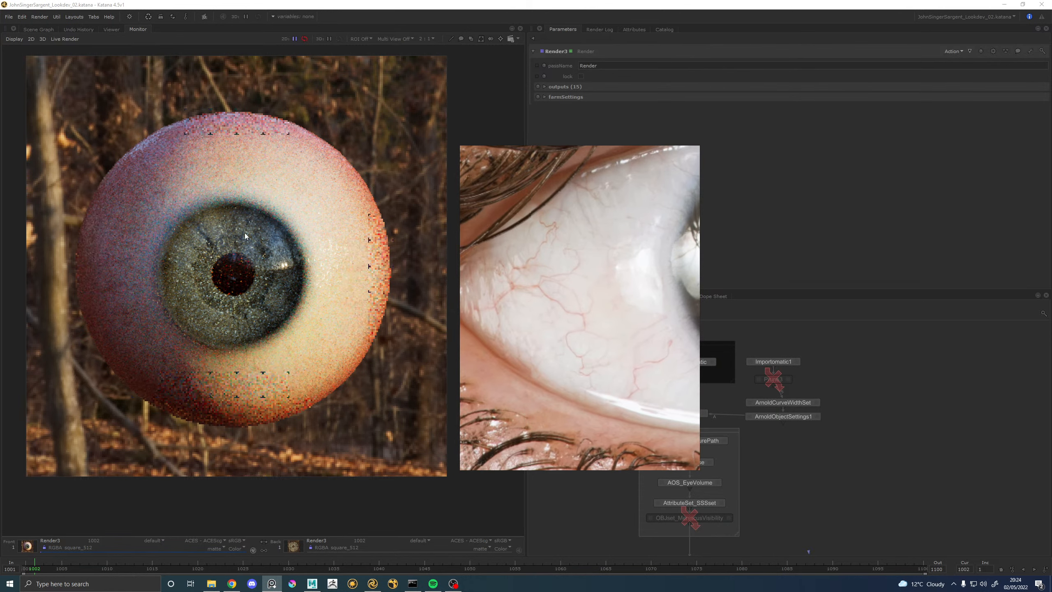
# Examine the macro photo's iris fibres and the transition from the iris edge into the white of the eye.
pyautogui.scroll(-5, 641, 284)
pyautogui.moveTo(642, 283); pyautogui.dragTo(479, 310, button='middle')
pyautogui.scroll(2, 479, 311)
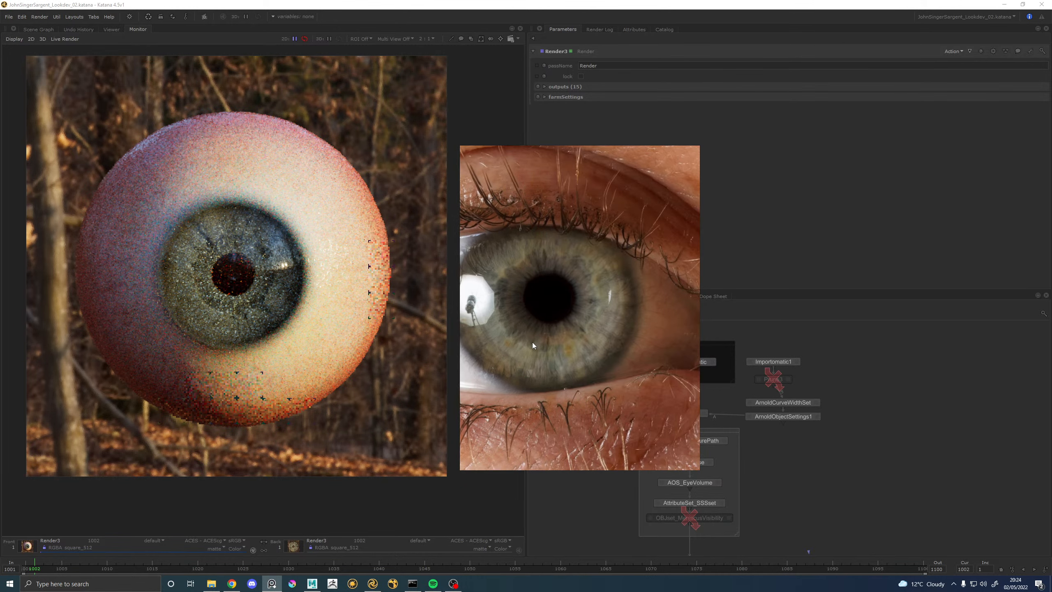
pyautogui.scroll(1, 531, 342)
pyautogui.moveTo(530, 343); pyautogui.dragTo(592, 323, button='middle')
pyautogui.scroll(2, 567, 352)
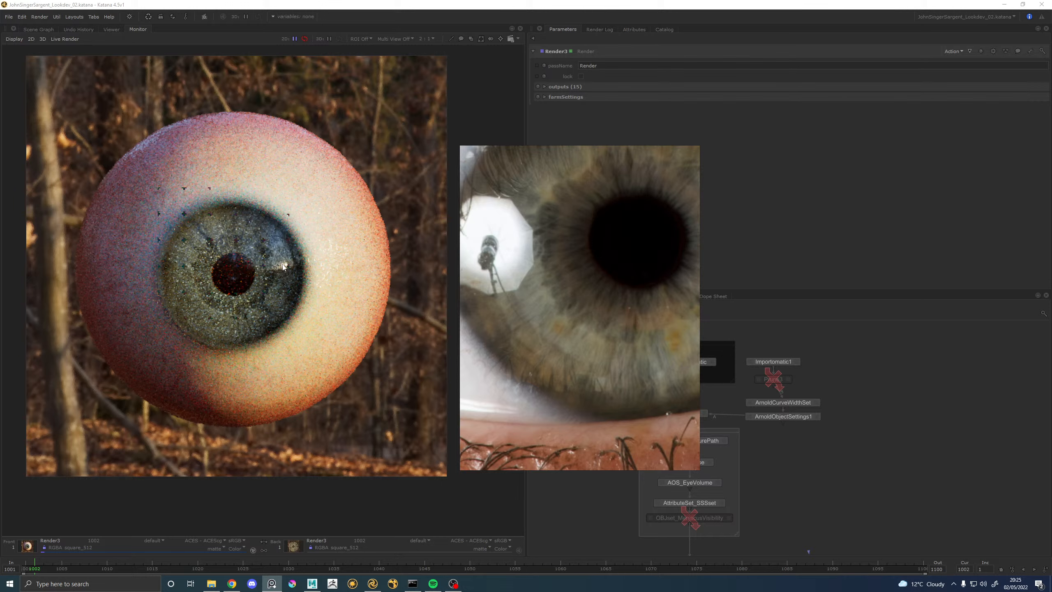
# Move the macro photo closer to the render and compare the full iris, pupil and surrounding sclera.
pyautogui.click(317, 134)
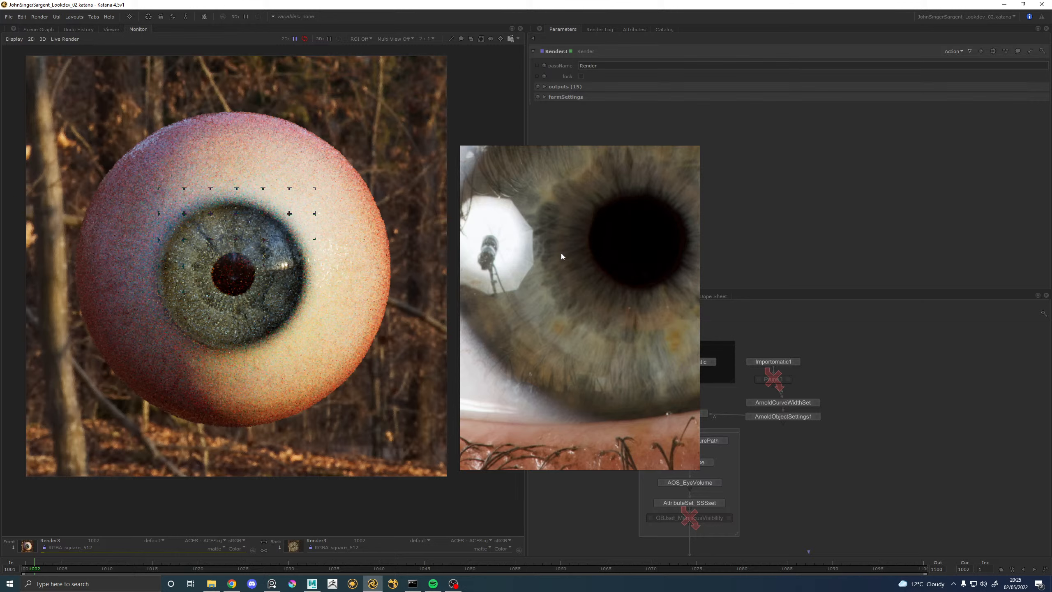
pyautogui.moveTo(593, 263); pyautogui.dragTo(559, 323)
pyautogui.scroll(-2, 560, 322)
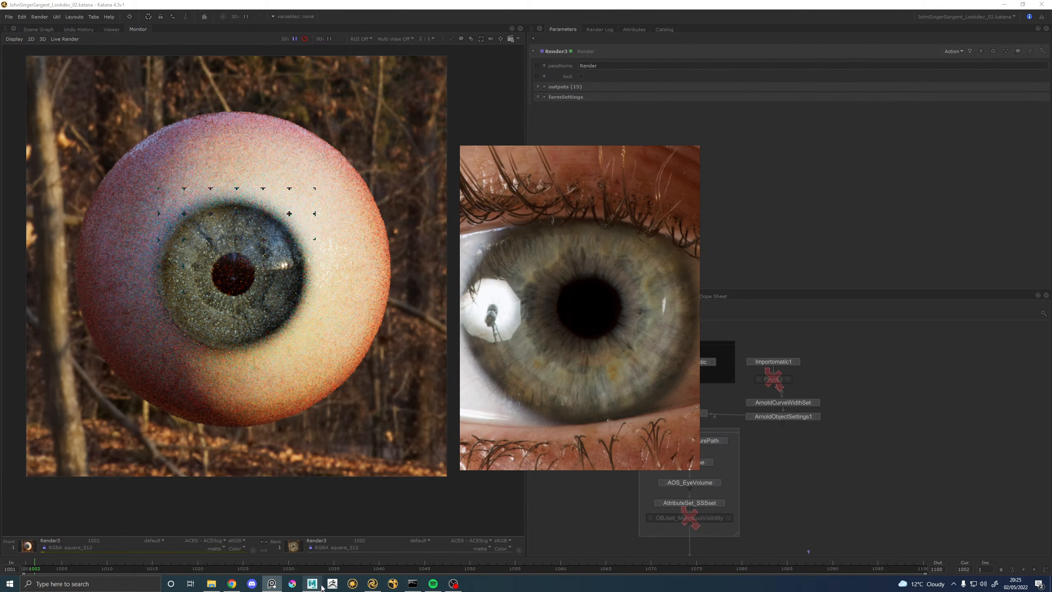
pyautogui.moveTo(609, 283); pyautogui.dragTo(573, 267, button='right')
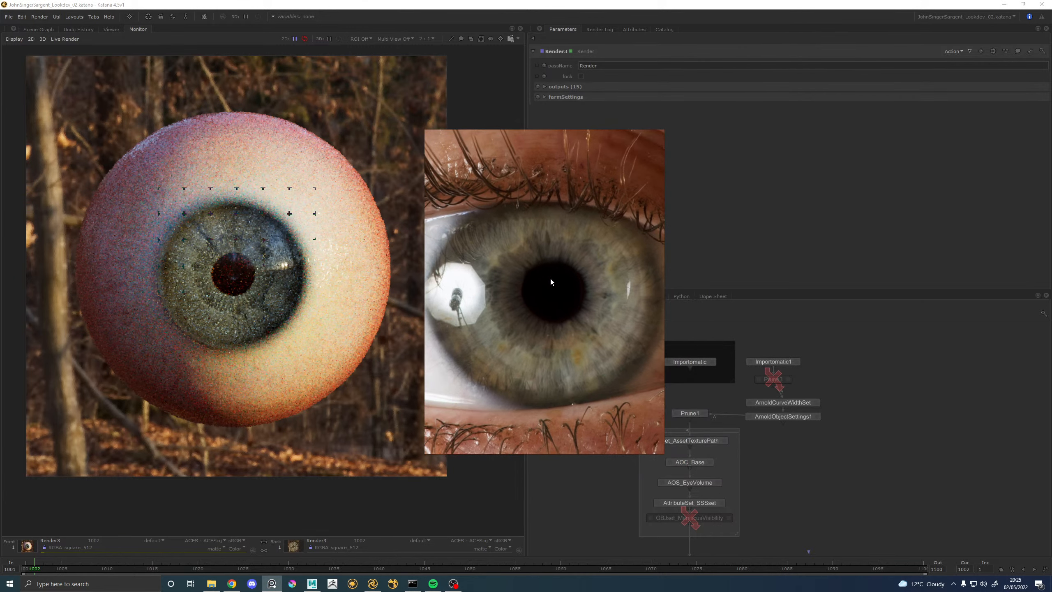
pyautogui.scroll(-2, 520, 299)
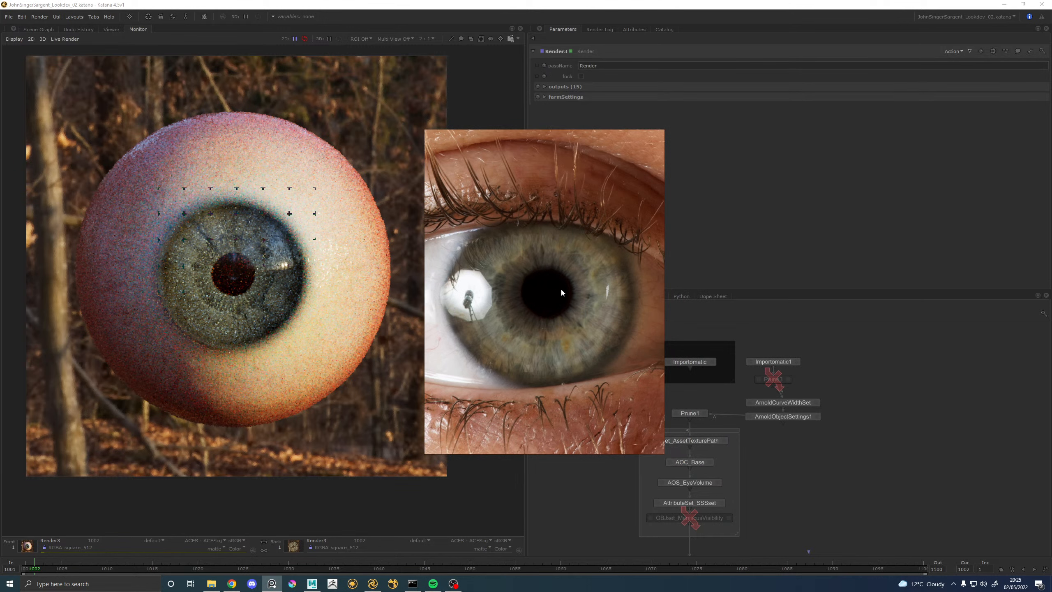
pyautogui.moveTo(506, 302); pyautogui.dragTo(546, 300, button='middle')
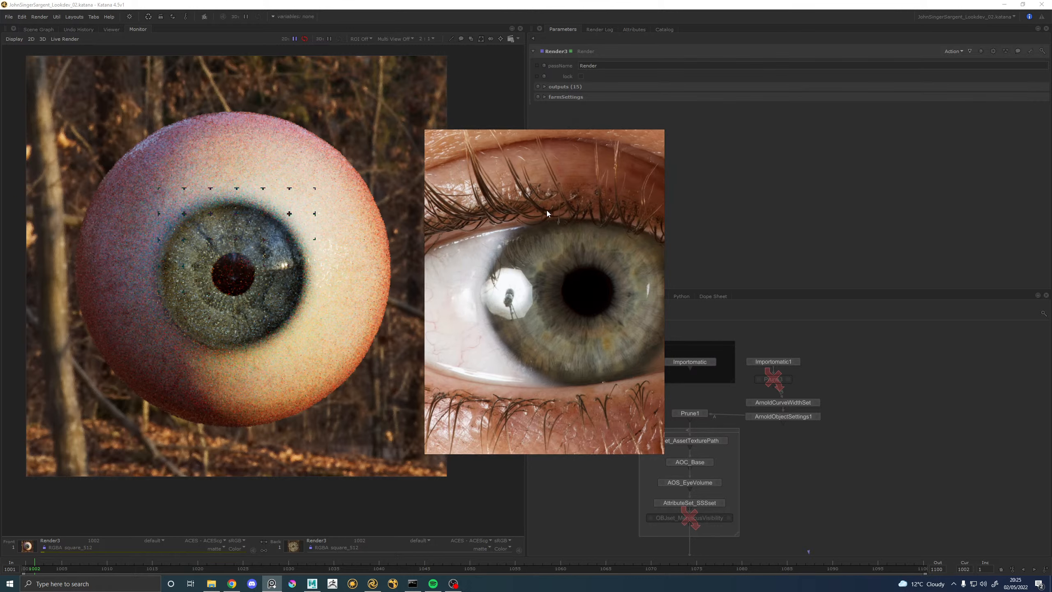
pyautogui.moveTo(590, 334); pyautogui.dragTo(561, 330, button='middle')
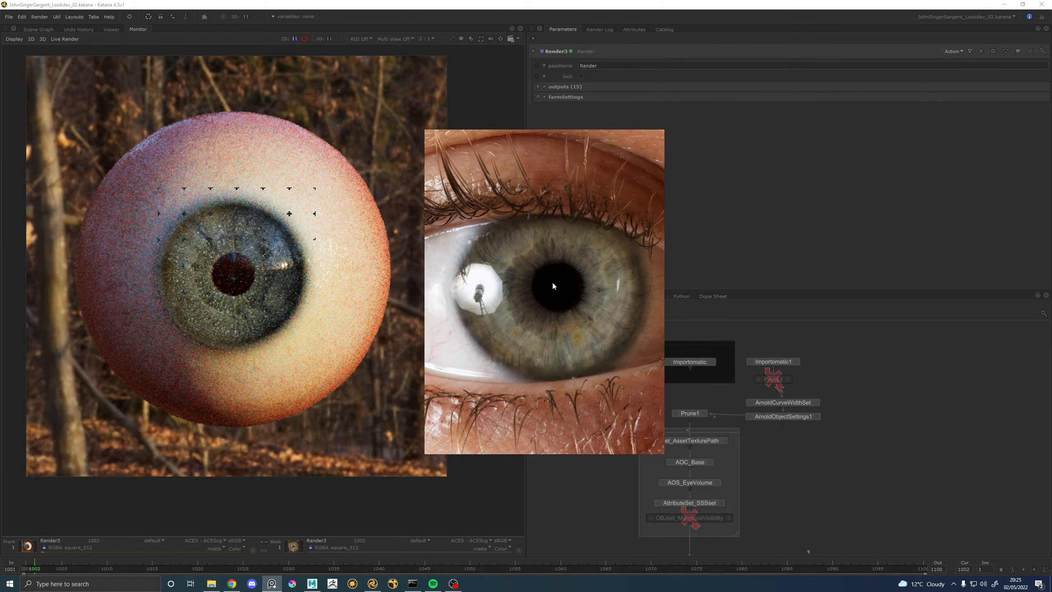
# Switch to Maya, move the reference photo out of the way, and open the UV Editor for Eye_IrisStroma_GEO.
pyautogui.click(311, 588)
pyautogui.moveTo(581, 227); pyautogui.dragTo(0, 267)
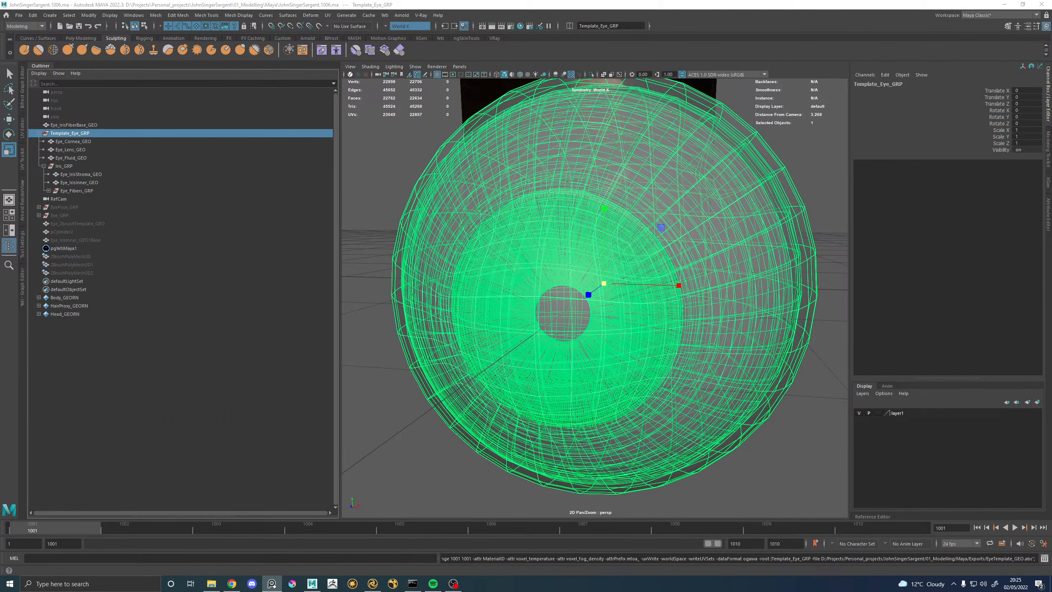
pyautogui.click(94, 175)
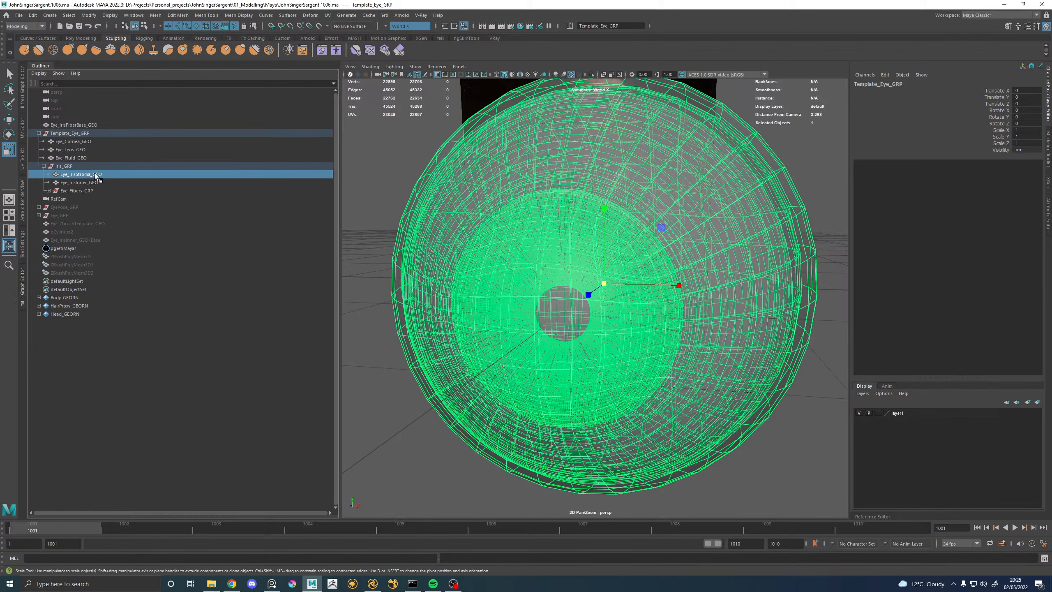
pyautogui.keyDown('alt'); pyautogui.moveTo(490, 240); pyautogui.dragTo(514, 224); pyautogui.keyUp('alt')
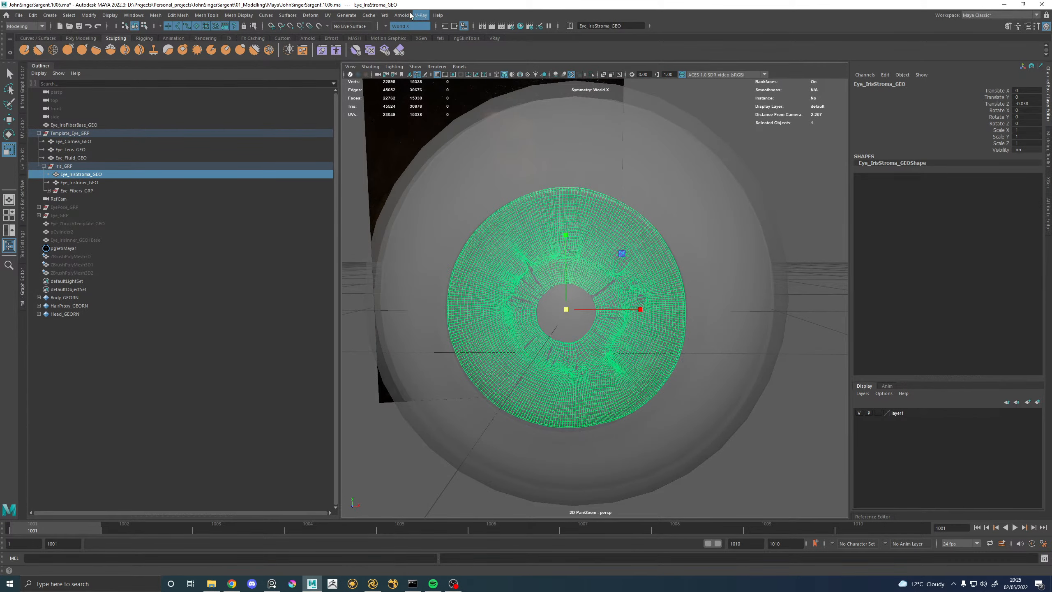
pyautogui.click(384, 16)
pyautogui.click(348, 32)
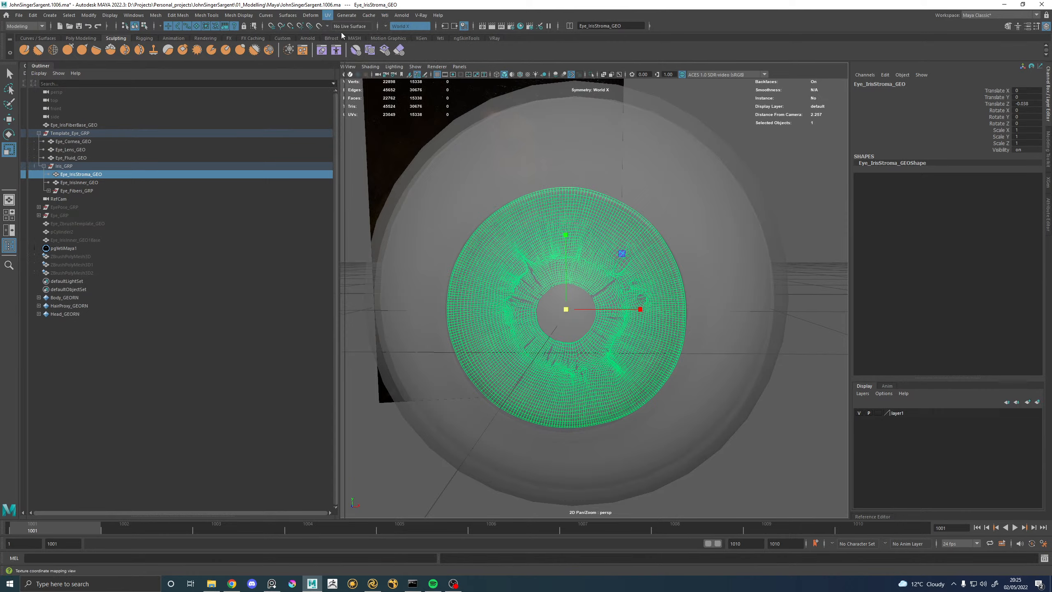
# Compare the UV layouts of Eye_IrisInner_GEO and Eye_IrisStroma_GEO separately and overlaid, check their outer-edge UVs, and switch back to Katana.
pyautogui.click(440, 183)
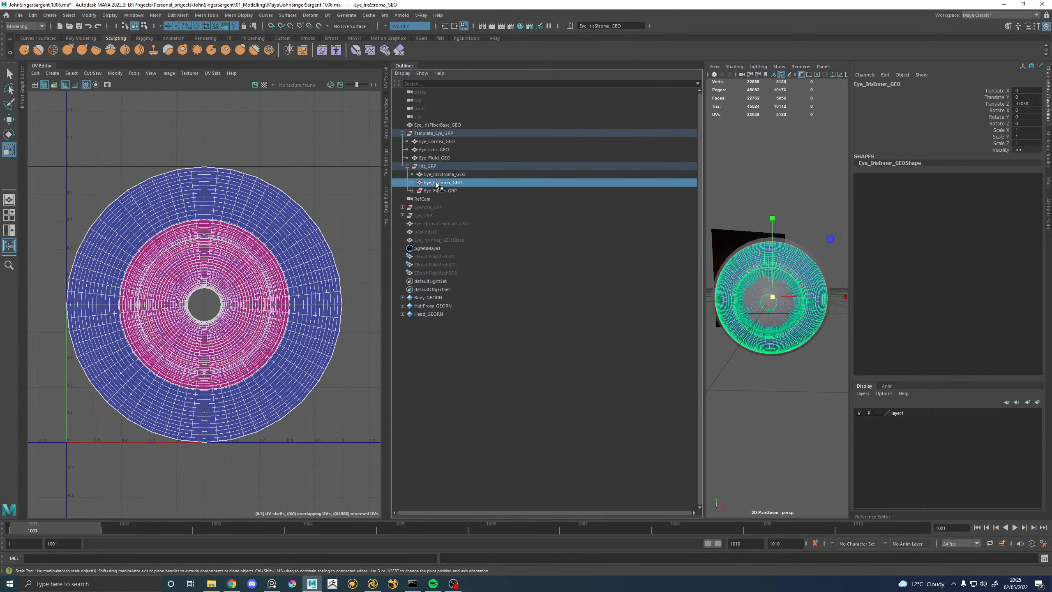
pyautogui.click(456, 175)
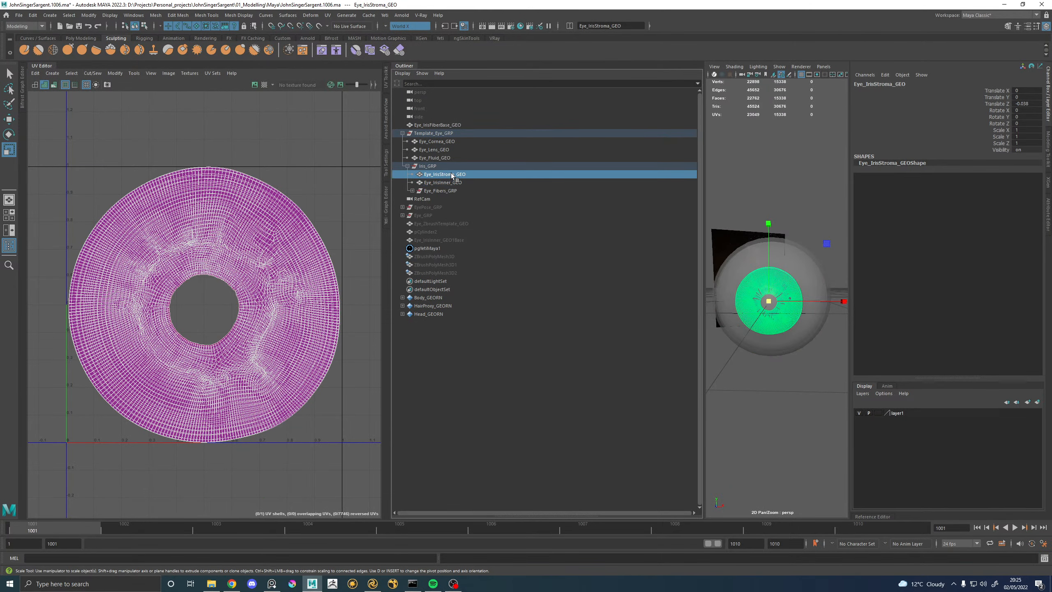
pyautogui.keyDown('ctrl'); pyautogui.click(448, 184); pyautogui.keyUp('ctrl')
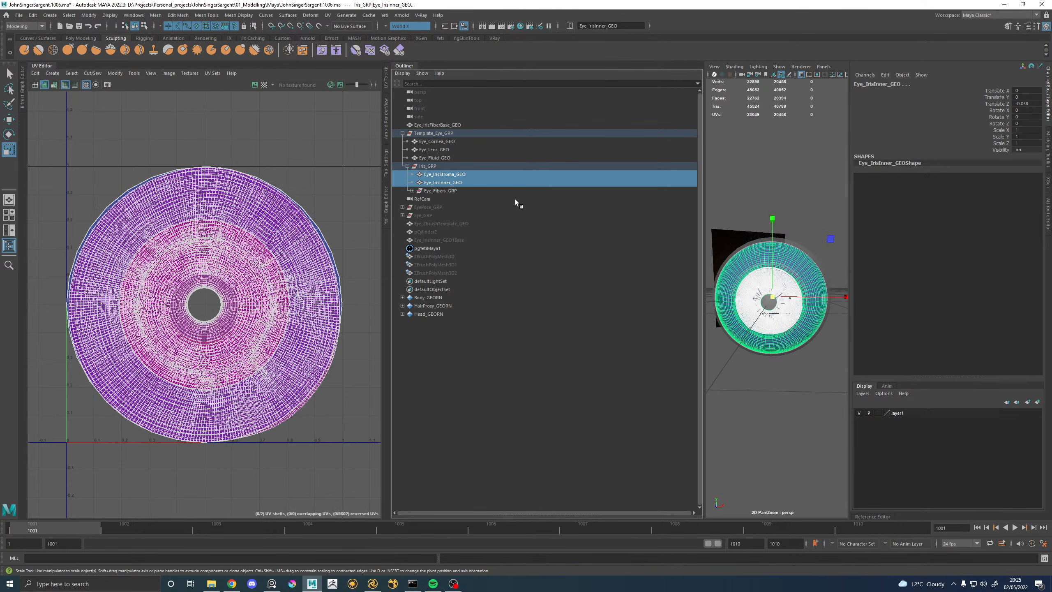
pyautogui.moveTo(273, 141); pyautogui.dragTo(315, 140, button='right')
pyautogui.click(227, 174)
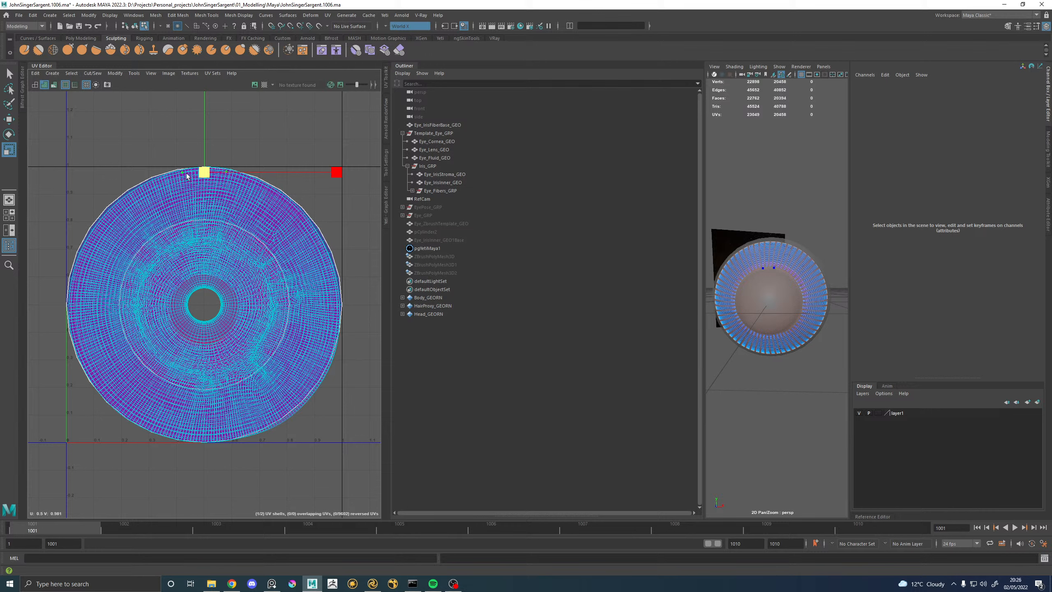
pyautogui.click(372, 584)
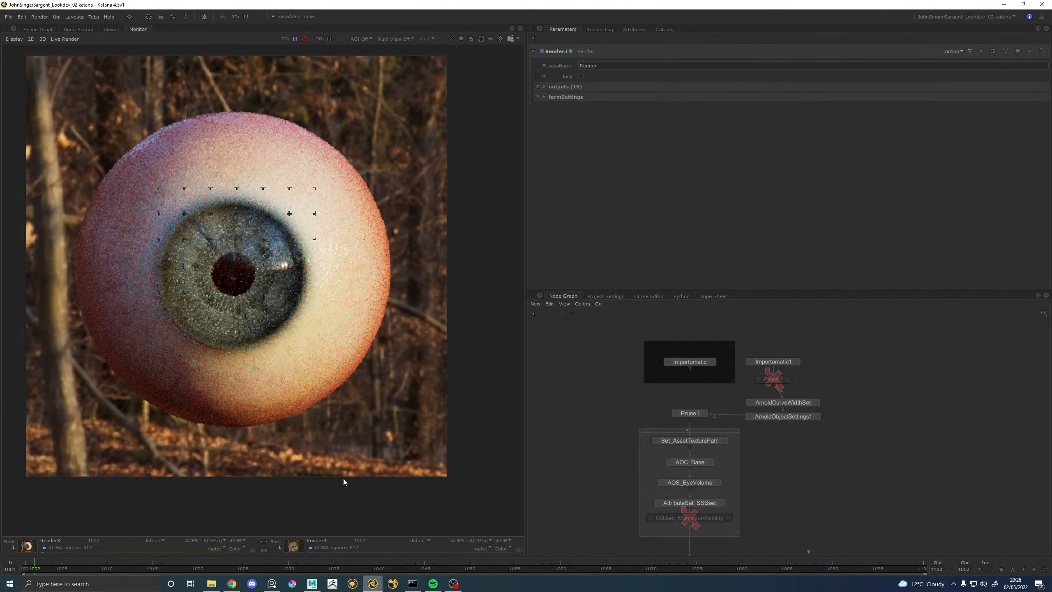
# Inspect the eye render, comparing the iris and pupil up close with the whole eyeball at full view.
pyautogui.scroll(1, 227, 247)
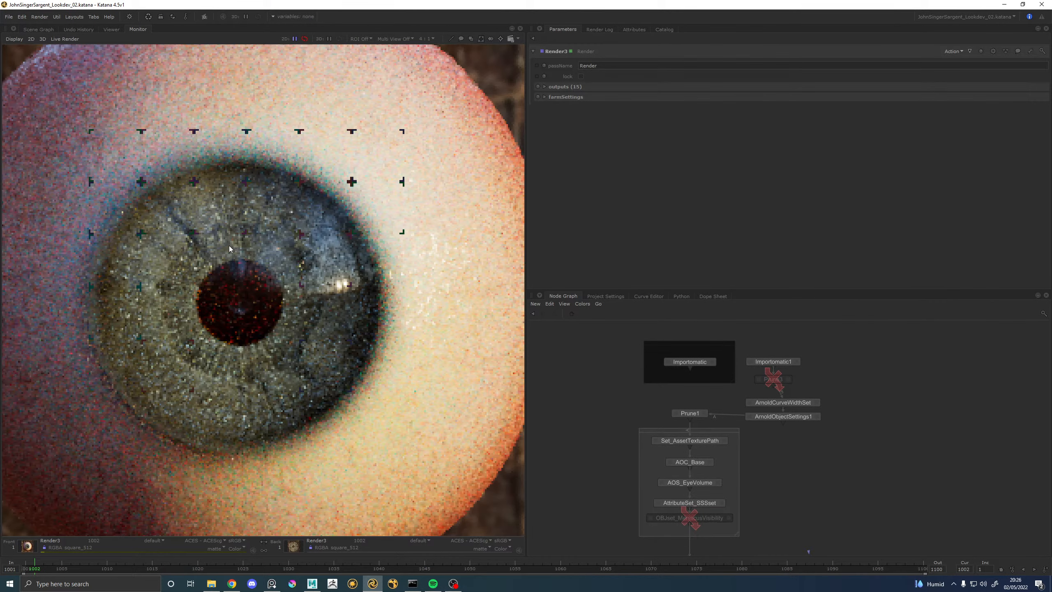
pyautogui.scroll(-1, 230, 245)
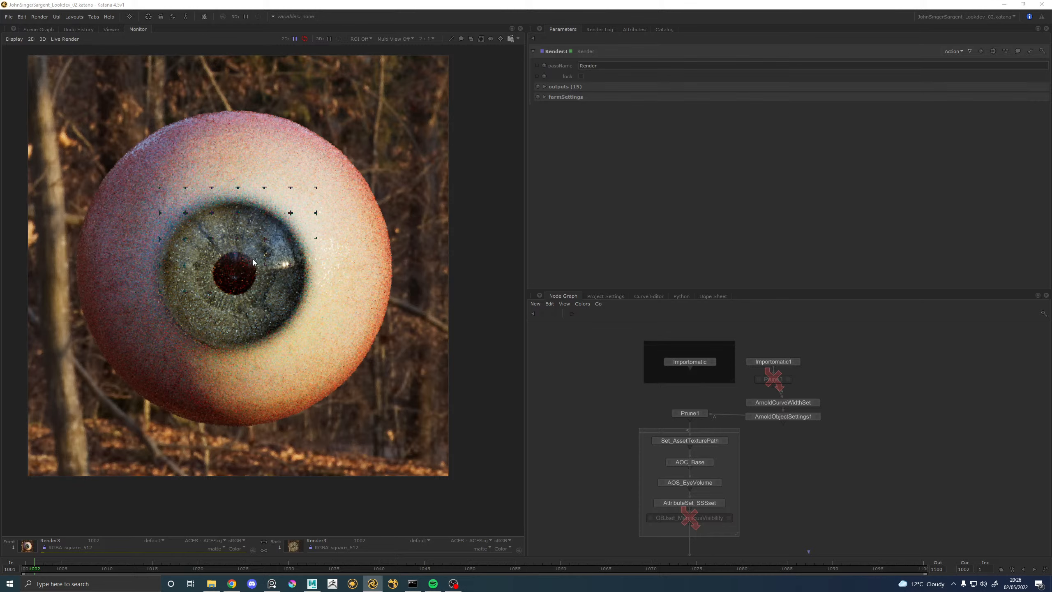
pyautogui.scroll(-2, 199, 267)
pyautogui.scroll(3, 199, 268)
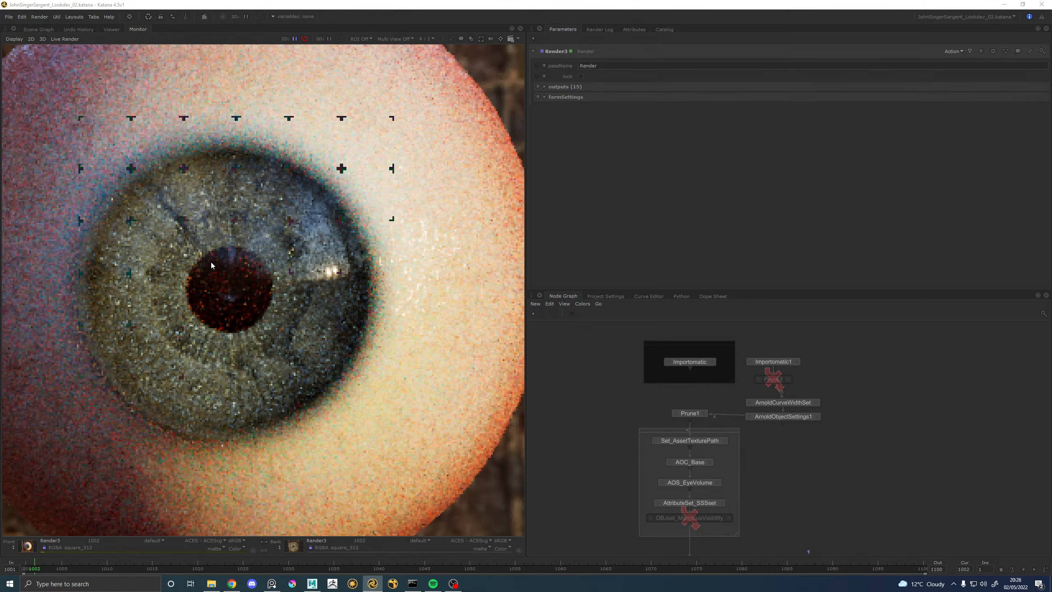
pyautogui.scroll(-1, 205, 260)
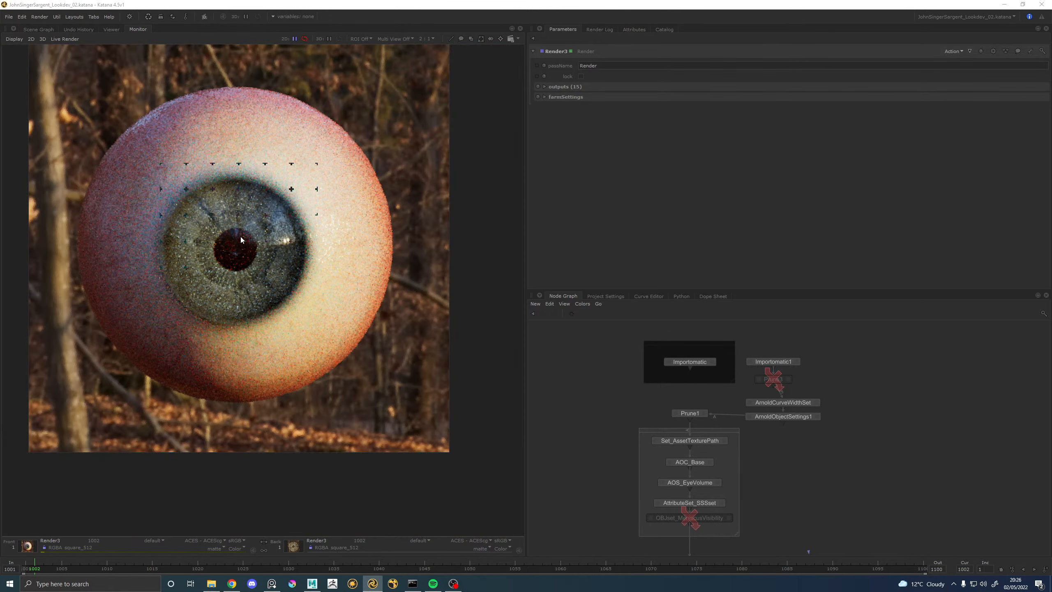
pyautogui.scroll(-2, 240, 237)
pyautogui.scroll(2, 238, 243)
# Switch to Maya, turn symmetry off with the Eye_IrisStroma_GEO UV shell selected, and save the scene as incremental version 1007.
pyautogui.hotkey('alt', 'Tab')
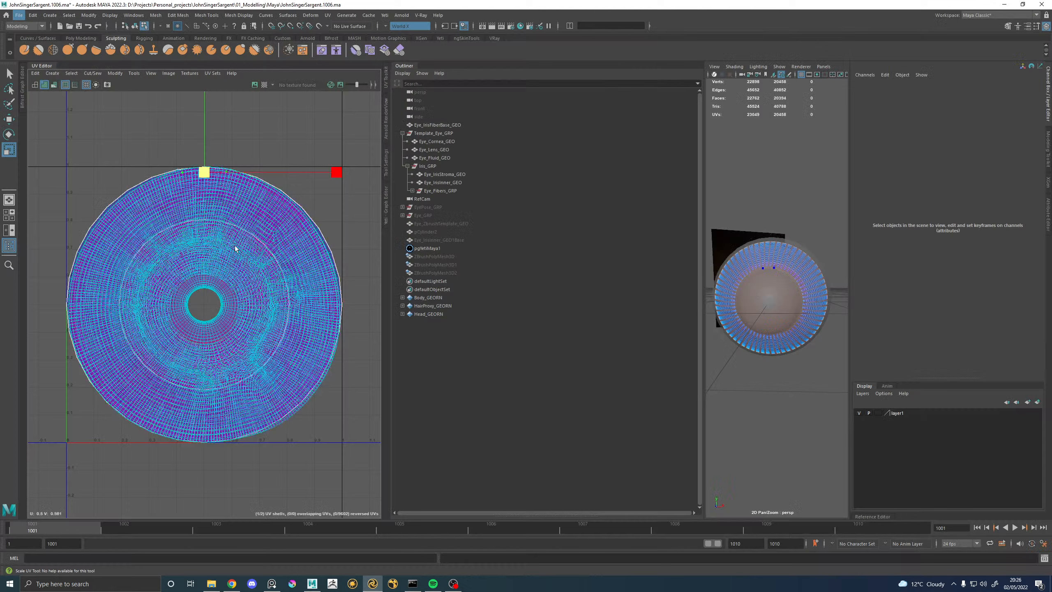
pyautogui.doubleClick(235, 245)
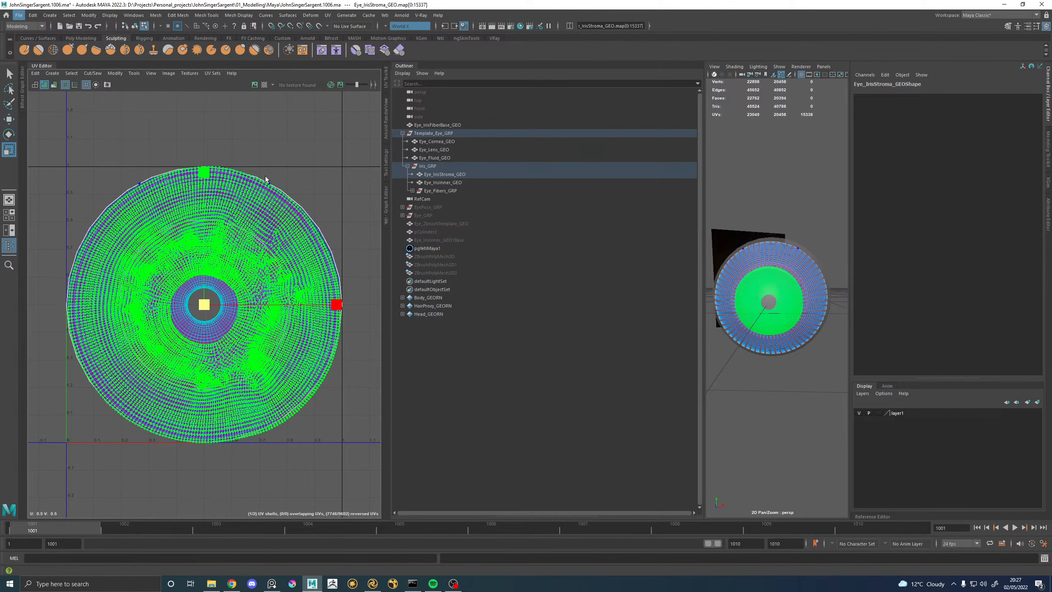
pyautogui.click(391, 27)
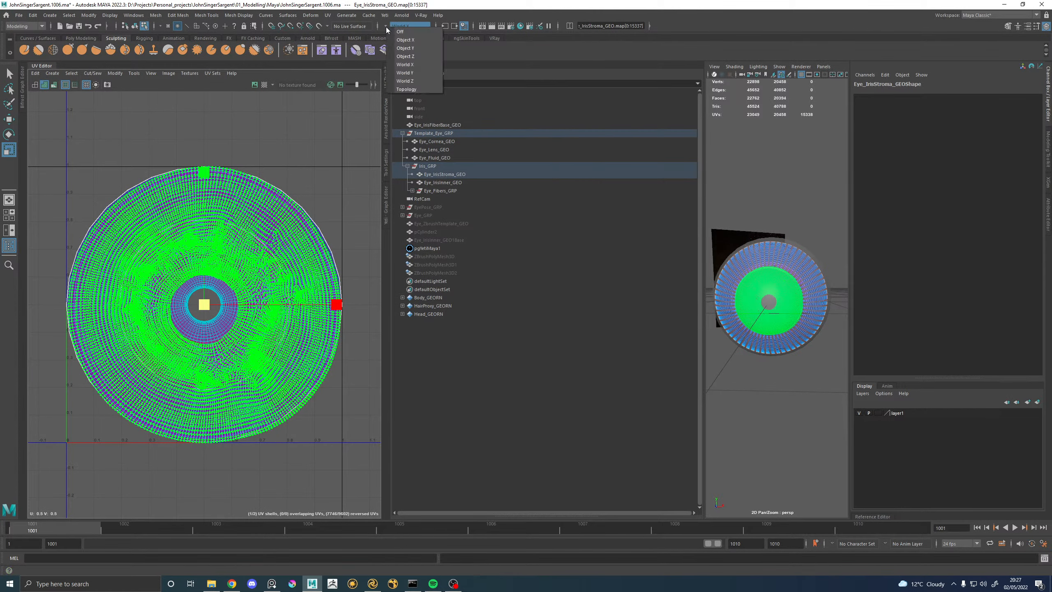
pyautogui.click(410, 33)
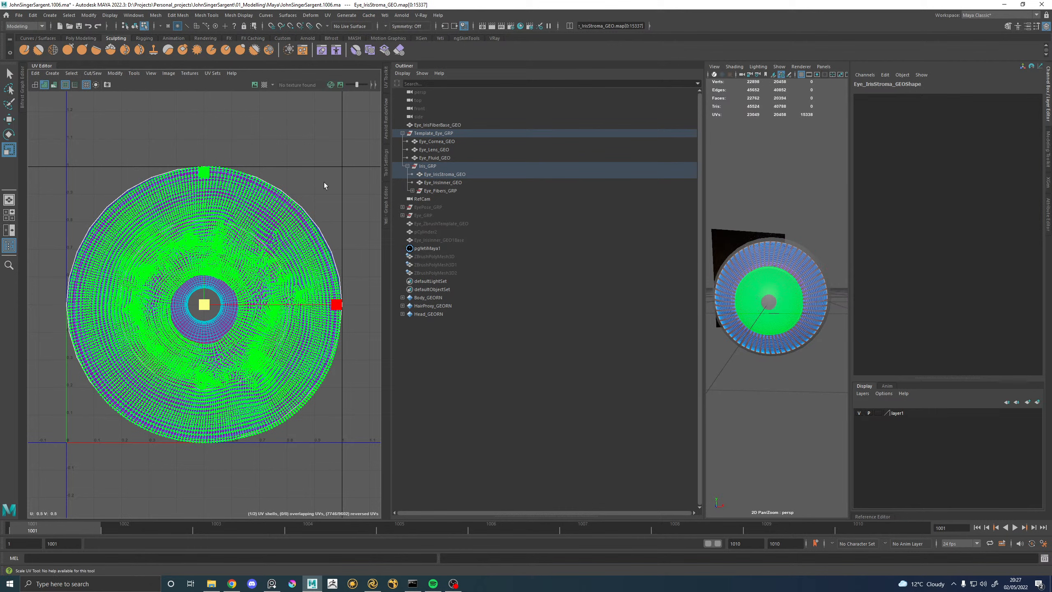
pyautogui.hotkey('ctrl', 'alt', 's')
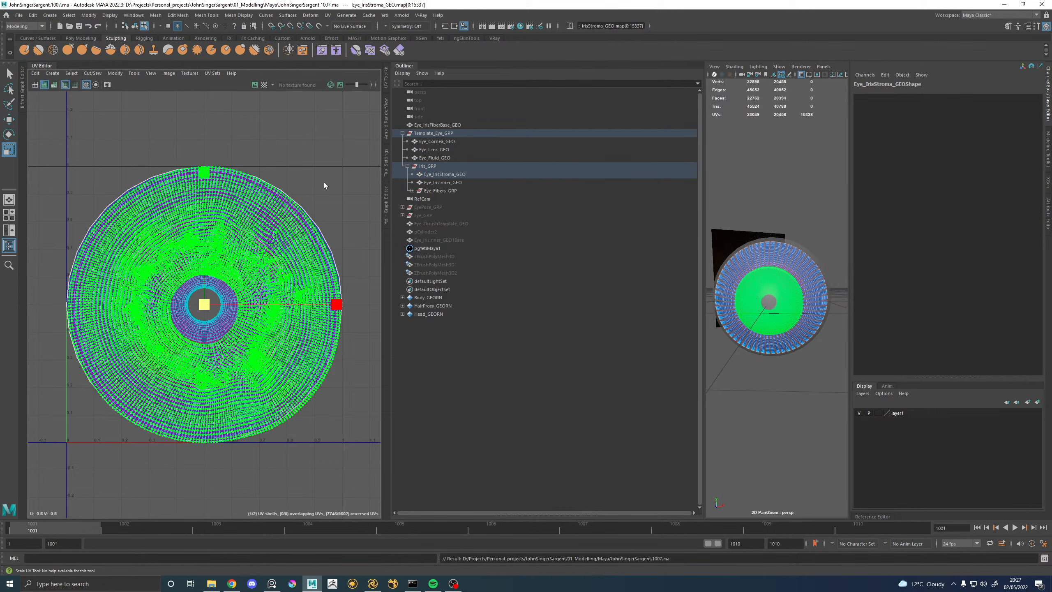
# Scale the Eye_IrisStroma_GEO UV shell down uniformly to fit the inner circle of the overlaid iris layout, and return to object selection.
pyautogui.moveTo(202, 306); pyautogui.dragTo(152, 315)
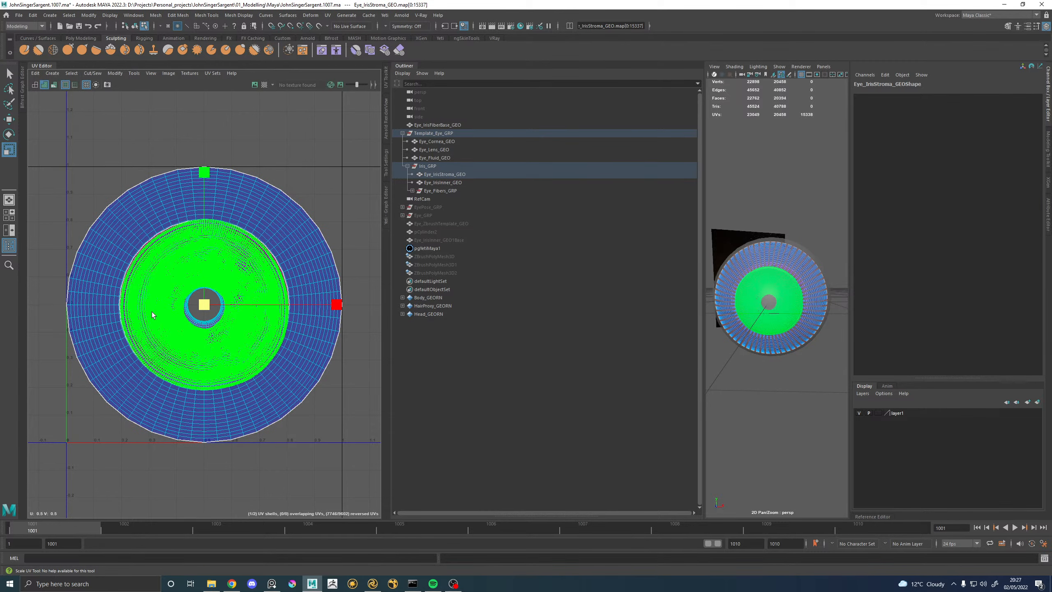
pyautogui.click(318, 166)
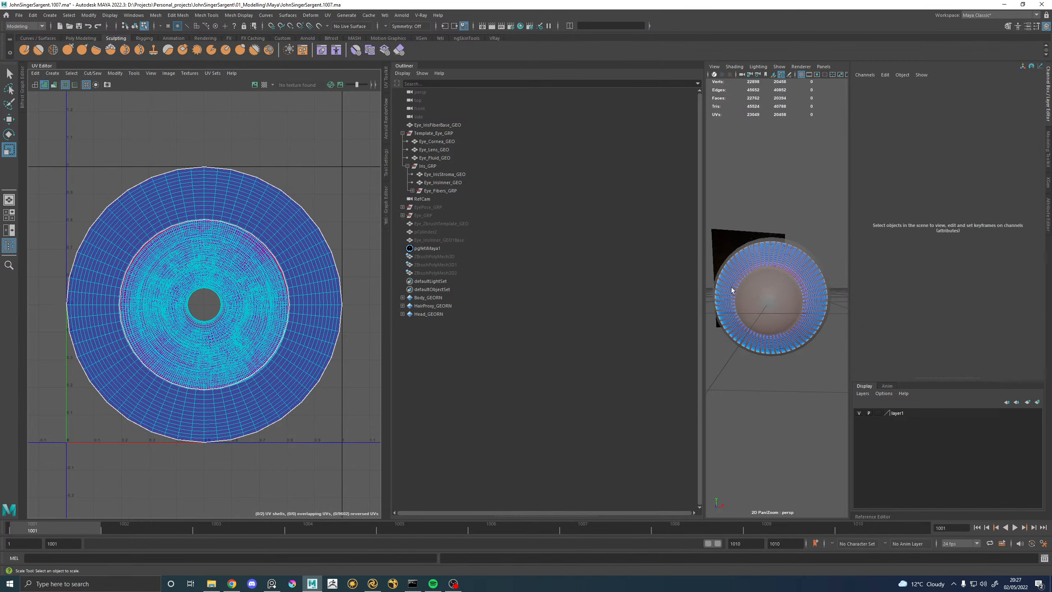
pyautogui.moveTo(746, 265); pyautogui.dragTo(806, 223, button='right')
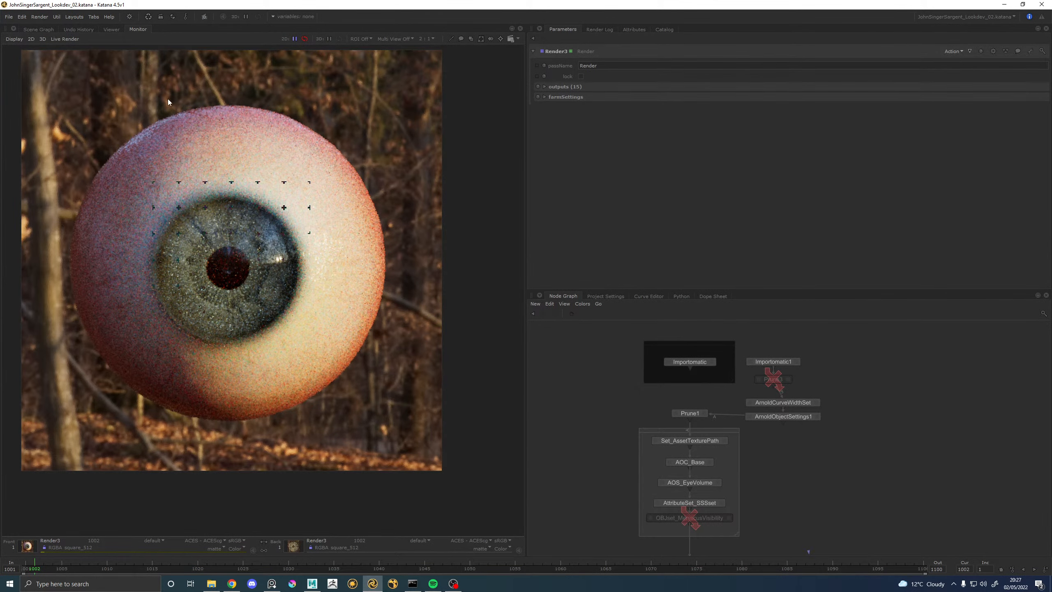
# Switch to Katana, collapse the scene graph to its root, and flush the caches.
pyautogui.click(30, 31)
pyautogui.click(5, 59)
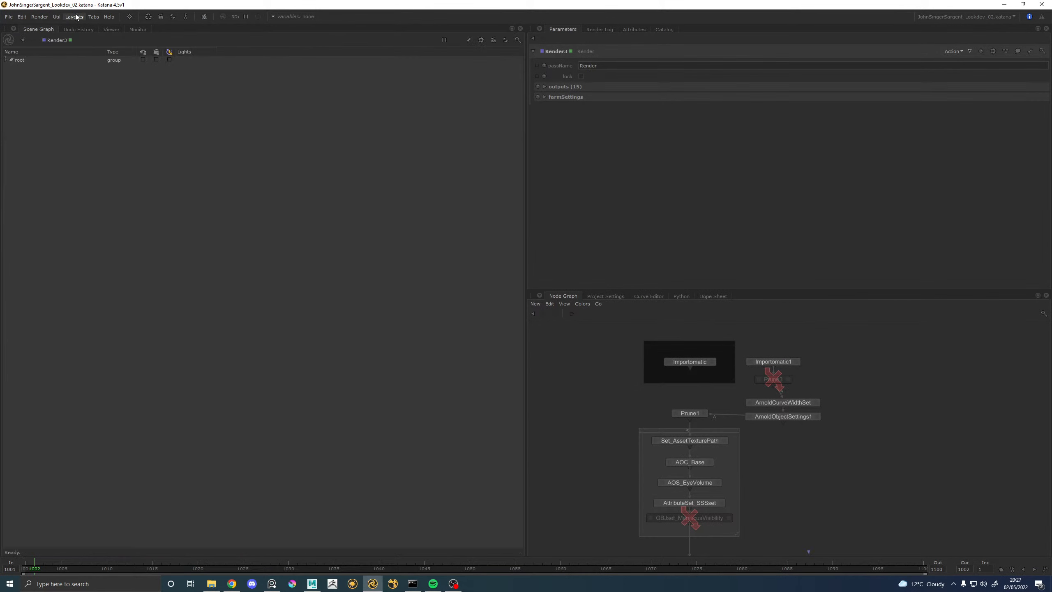
pyautogui.click(56, 17)
pyautogui.click(66, 26)
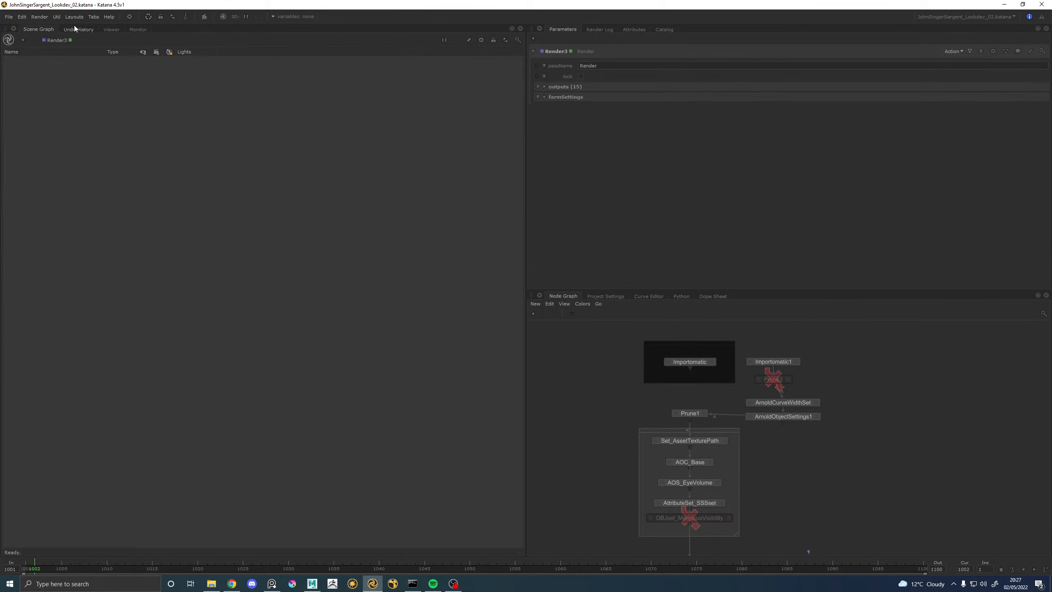
# Switch to Maya and export Template_Eye_GRP as an Alembic cache, overwriting EyeTemplate_GEO.abc.
pyautogui.click(312, 584)
pyautogui.click(430, 133)
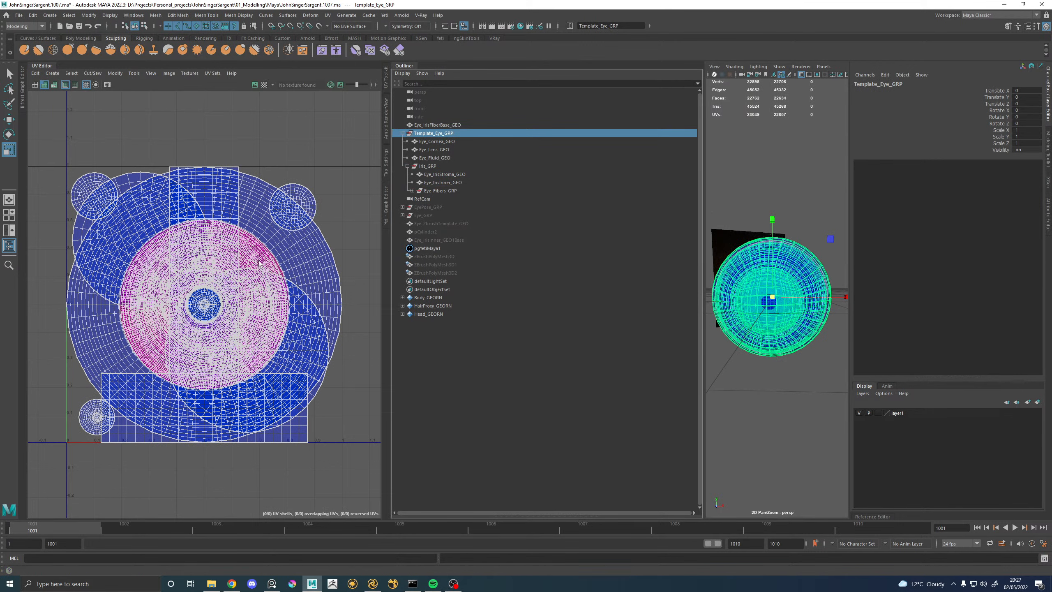
pyautogui.click(333, 15)
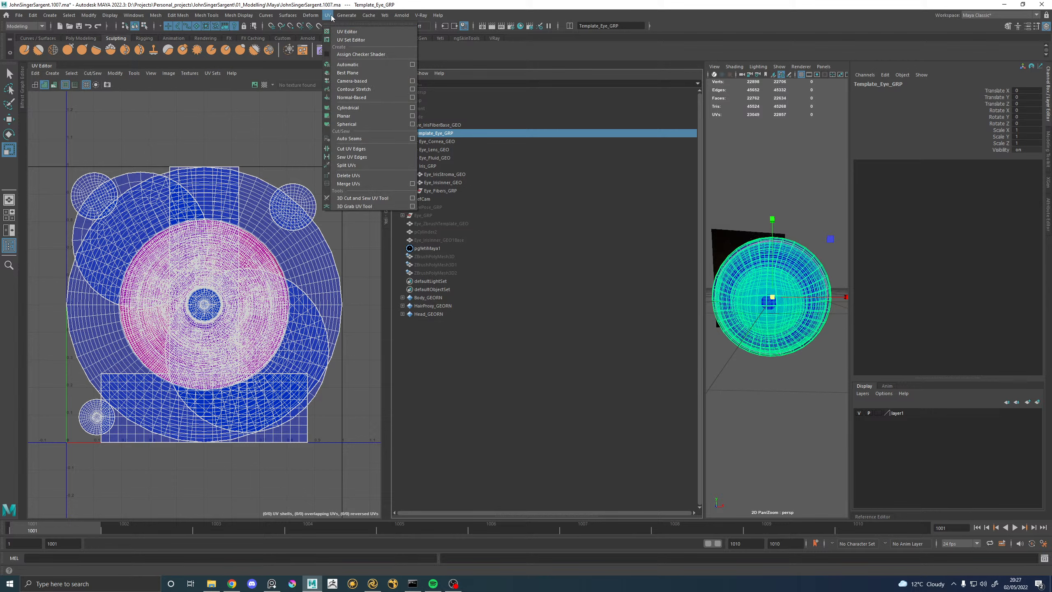
pyautogui.moveTo(369, 15)
pyautogui.moveTo(385, 33)
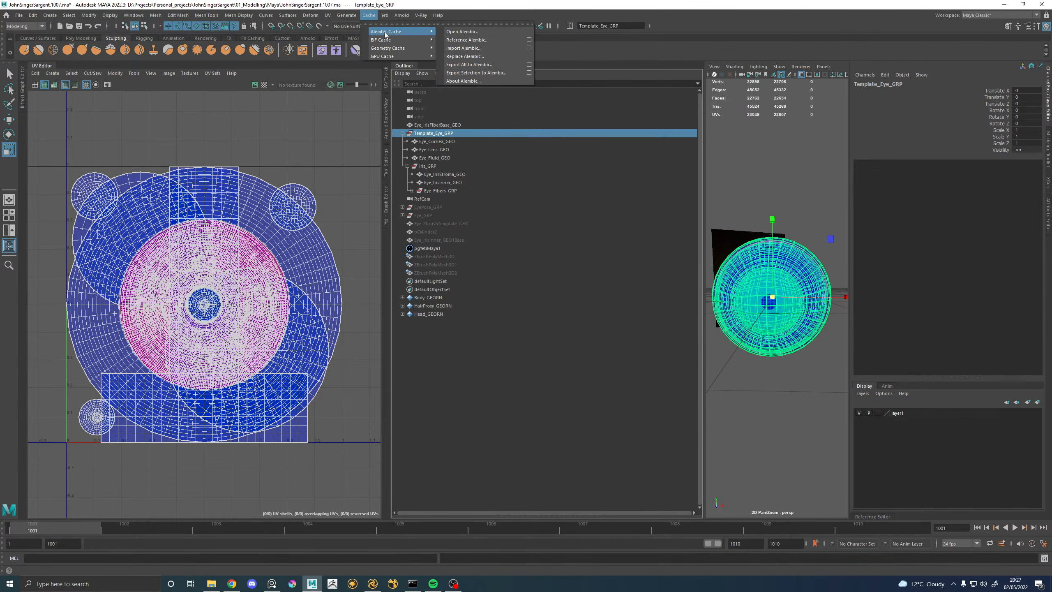
pyautogui.click(471, 73)
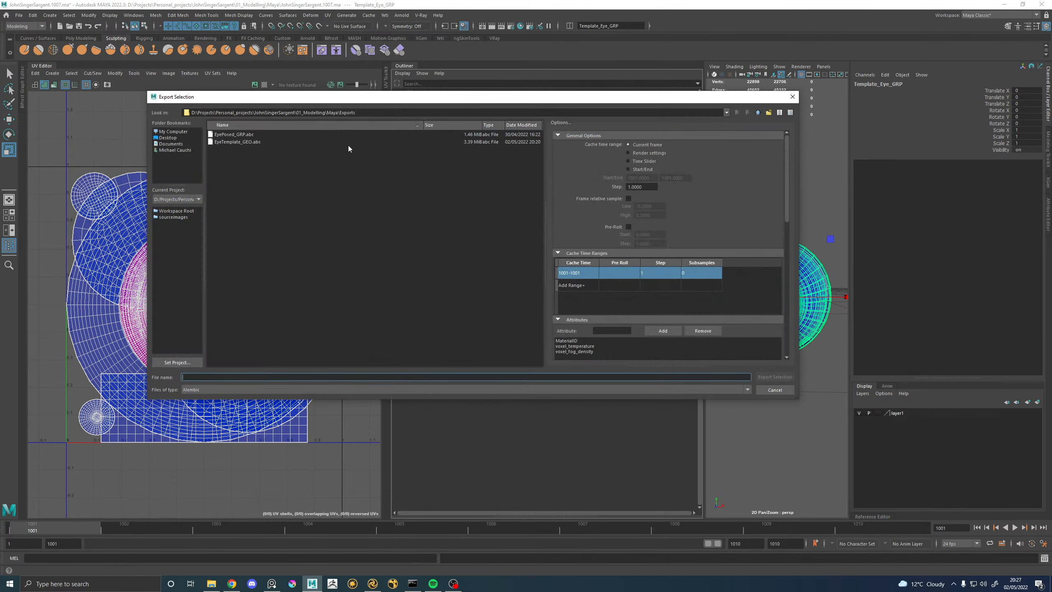
pyautogui.click(237, 142)
pyautogui.click(771, 377)
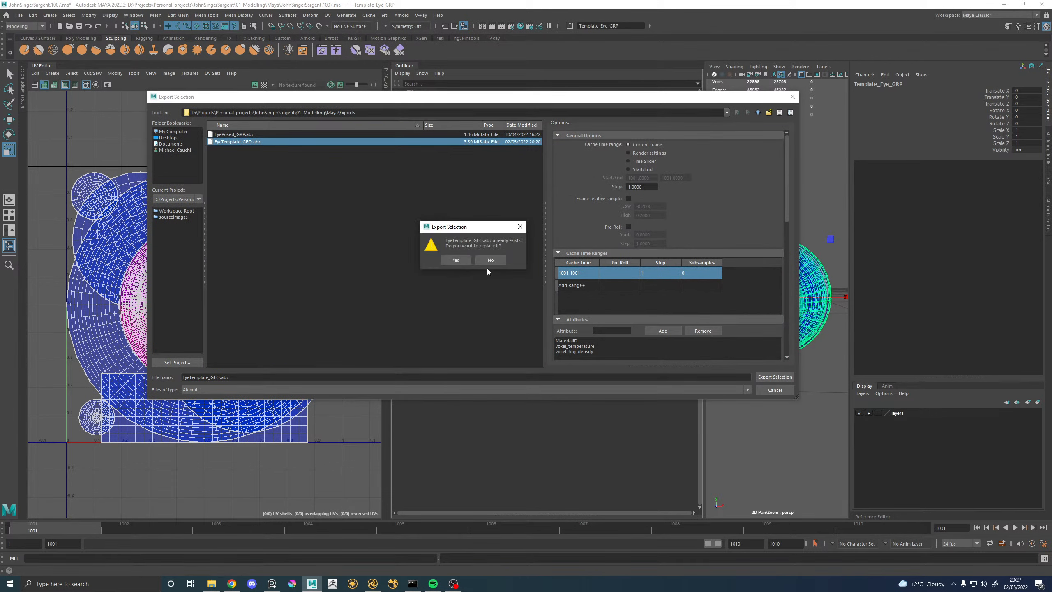
pyautogui.click(461, 260)
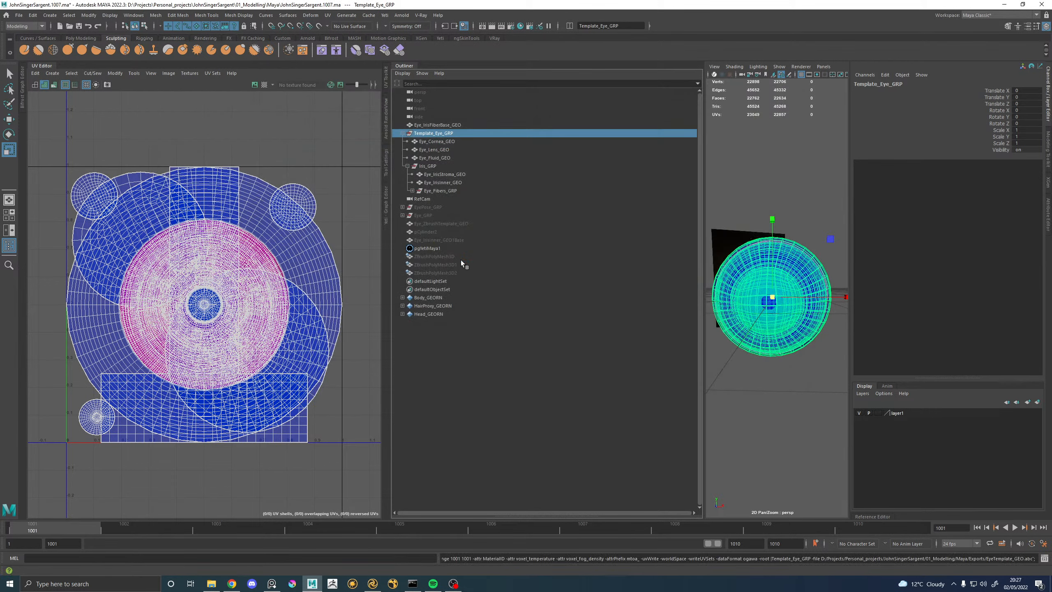
# Switch to Katana, enable the Prune3 node, and show its list of pruned paths.
pyautogui.click(375, 583)
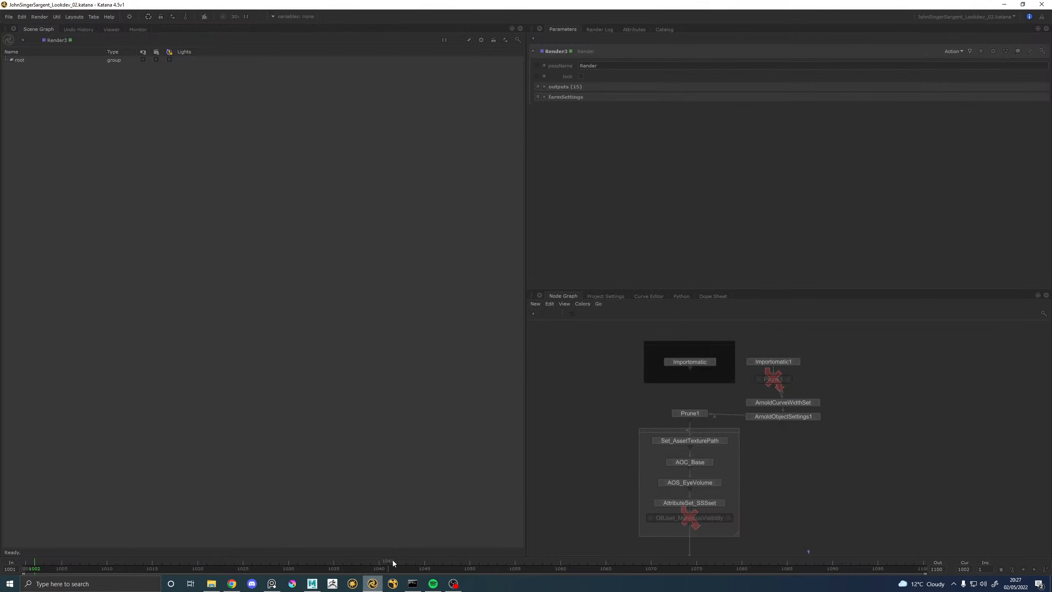
pyautogui.press('d')
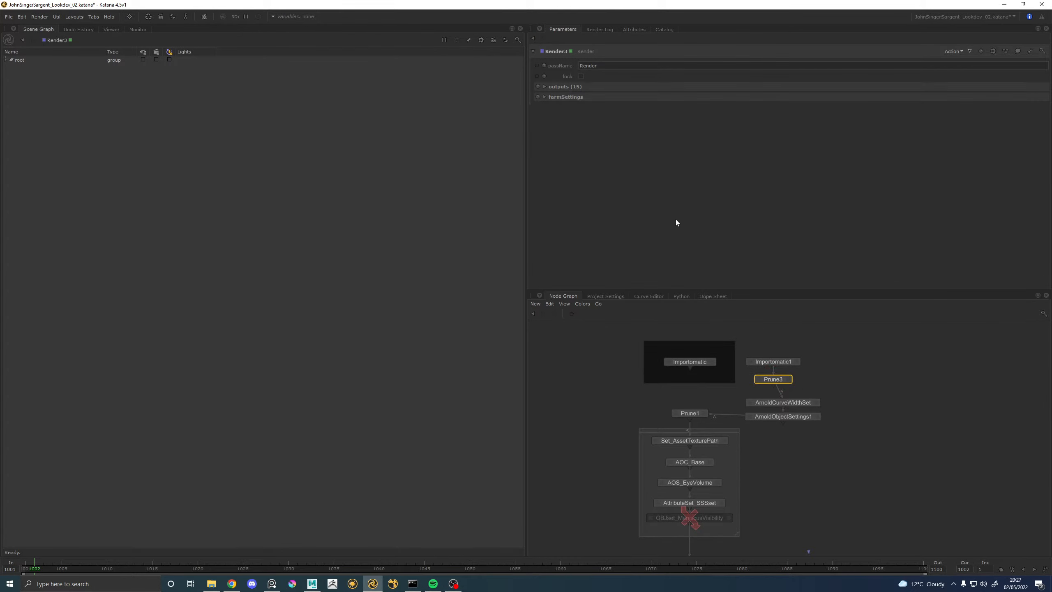
pyautogui.click(790, 380)
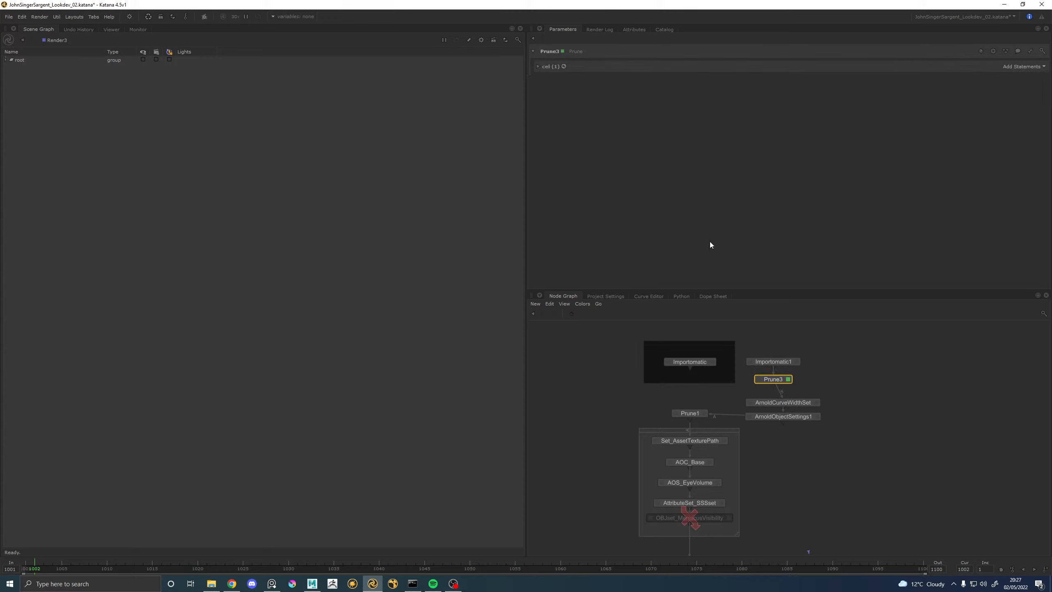
pyautogui.click(536, 66)
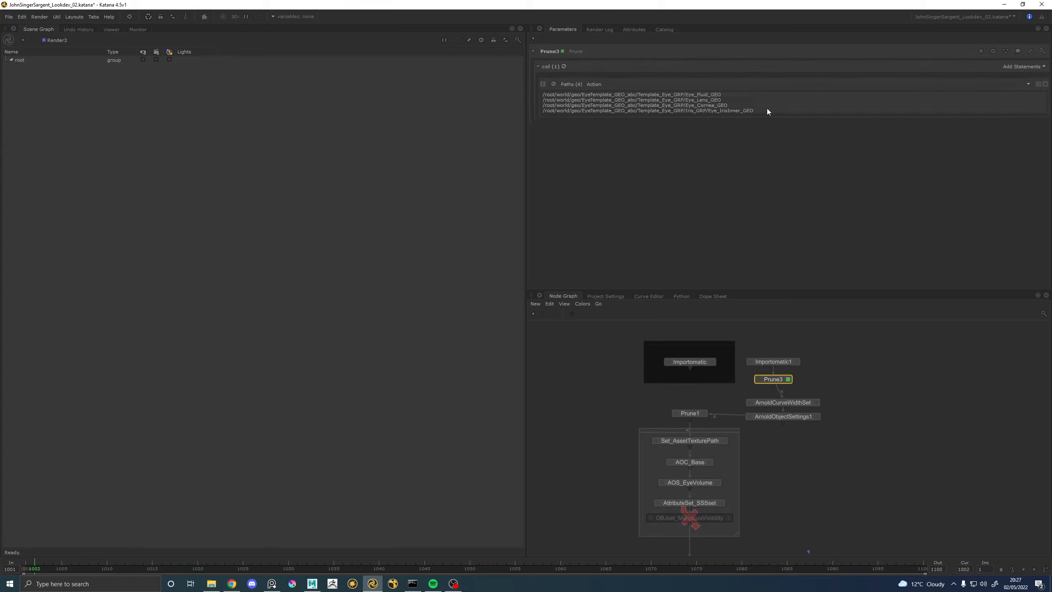
# Restart the Render3 render and inspect the isolated iris up close.
pyautogui.scroll(-5, 818, 432)
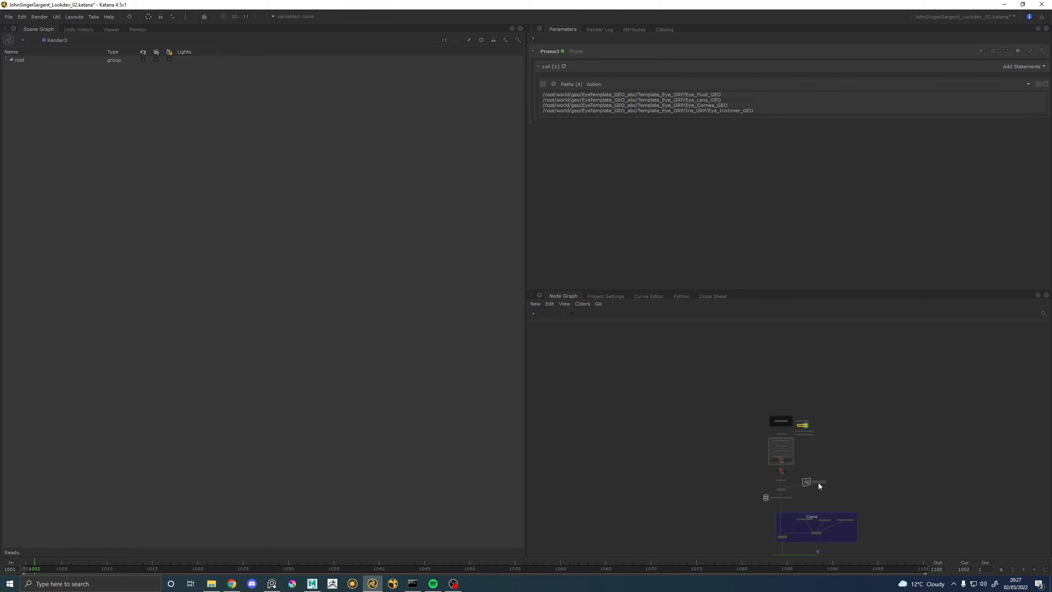
pyautogui.moveTo(819, 483); pyautogui.dragTo(755, 383, button='middle')
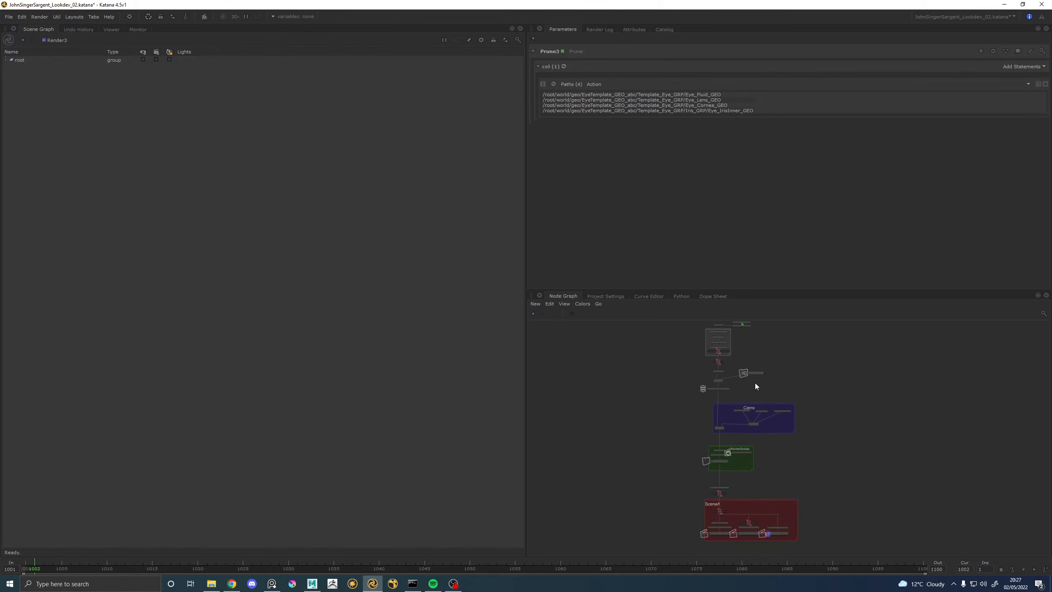
pyautogui.click(132, 29)
pyautogui.press('\\')
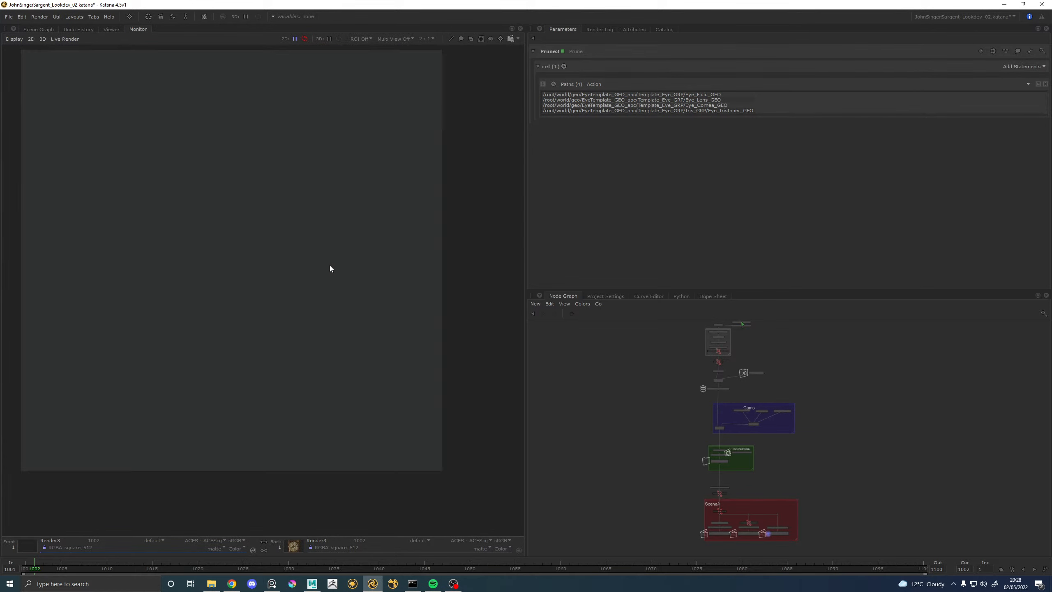
pyautogui.scroll(1, 255, 269)
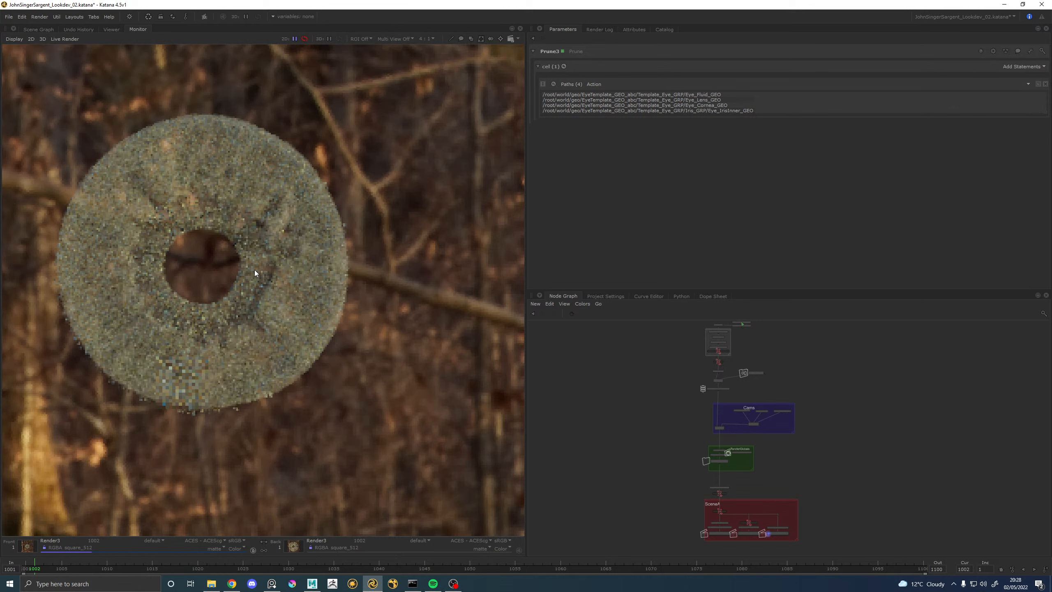
# Add the iris fibres from the scene graph to Prune3's list of pruned paths.
pyautogui.moveTo(802, 368); pyautogui.dragTo(805, 479, button='middle')
pyautogui.scroll(5, 767, 427)
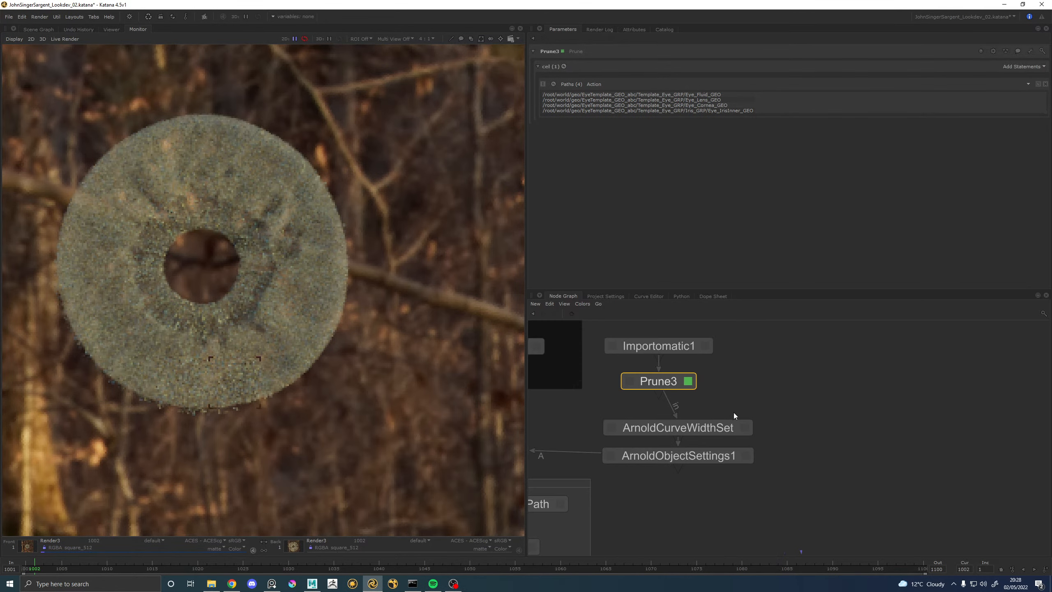
pyautogui.click(38, 29)
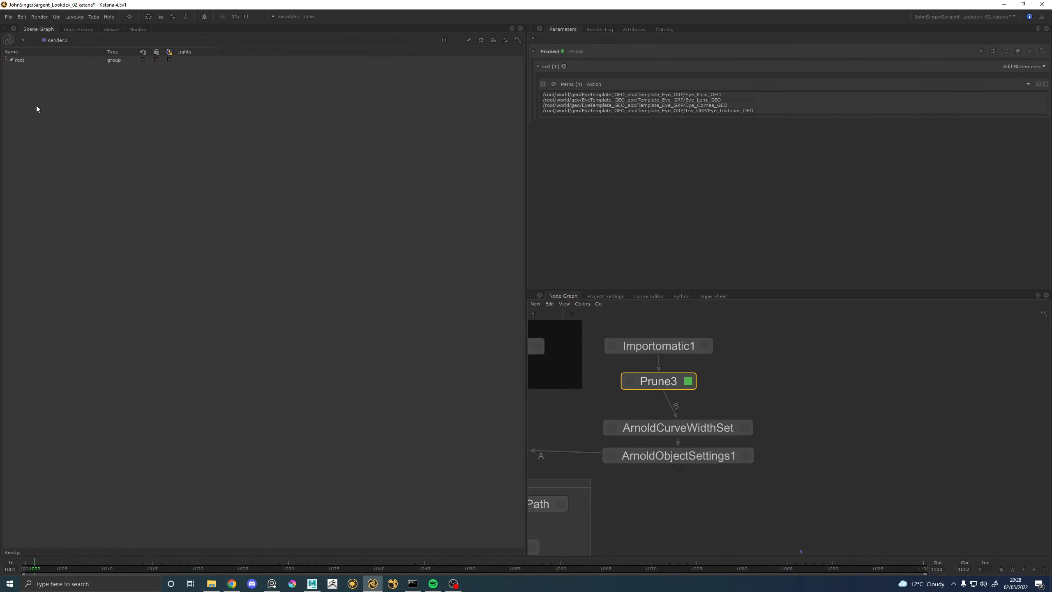
pyautogui.click(6, 60)
pyautogui.moveTo(60, 120); pyautogui.dragTo(797, 105)
# Check the pruned iris stroma without its fibres in both the 3D viewer and the updated render.
pyautogui.click(138, 29)
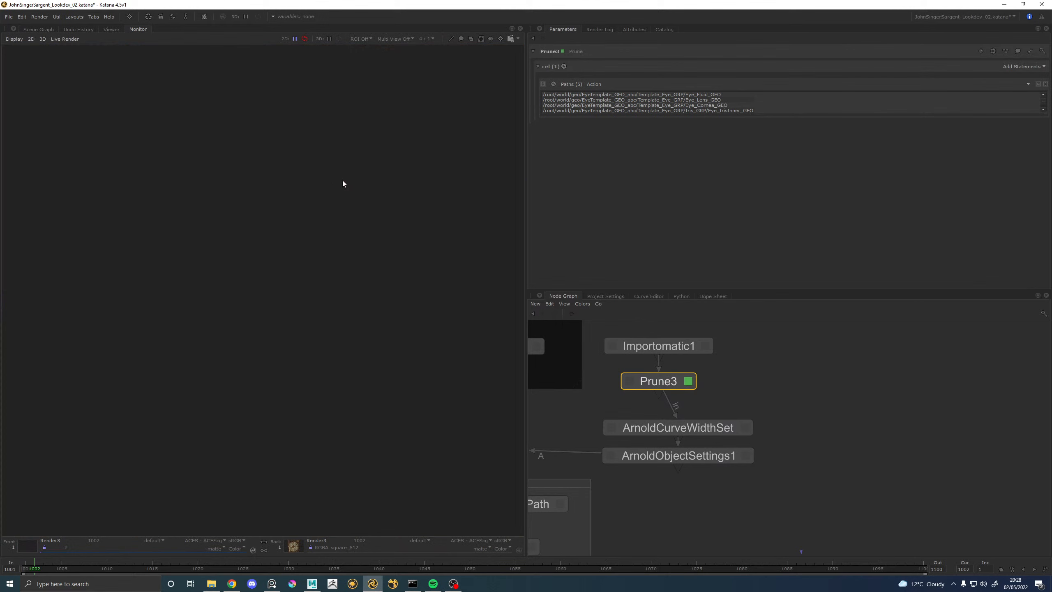
pyautogui.click(111, 29)
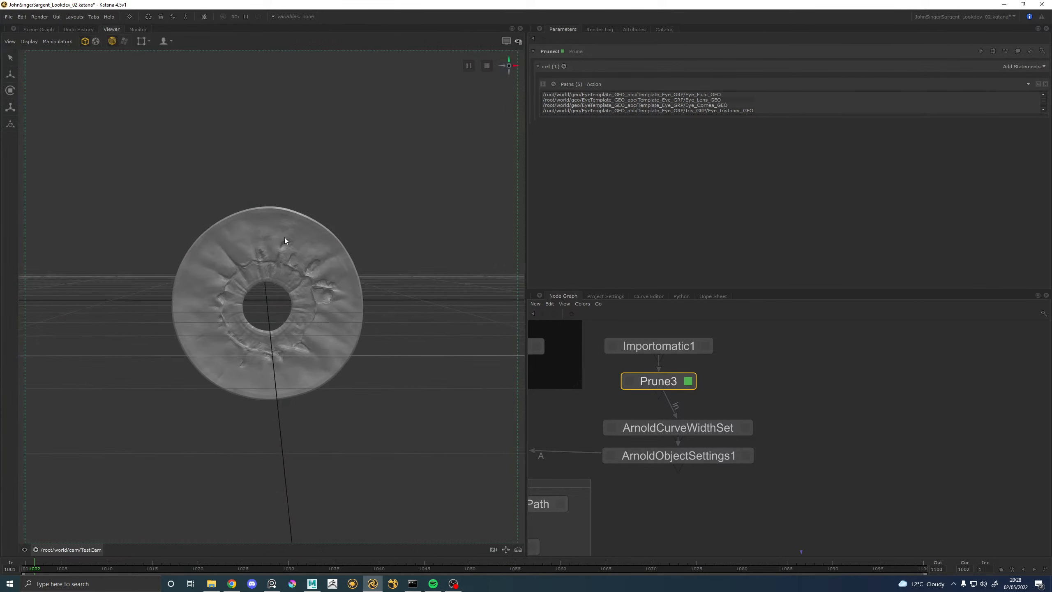
pyautogui.scroll(3, 315, 241)
pyautogui.scroll(-1, 299, 166)
pyautogui.click(138, 29)
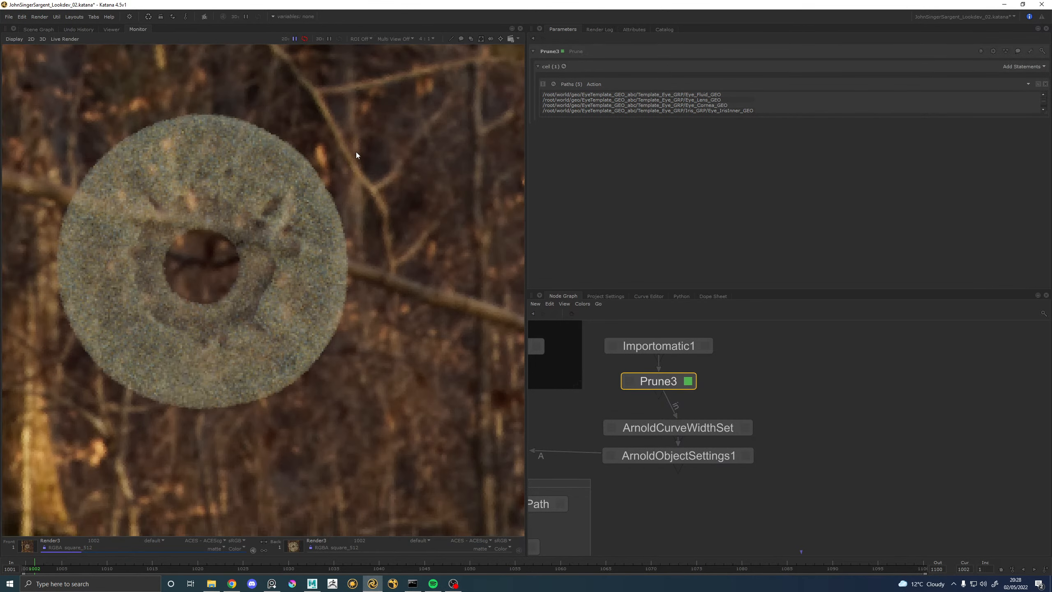
pyautogui.scroll(-8, 735, 441)
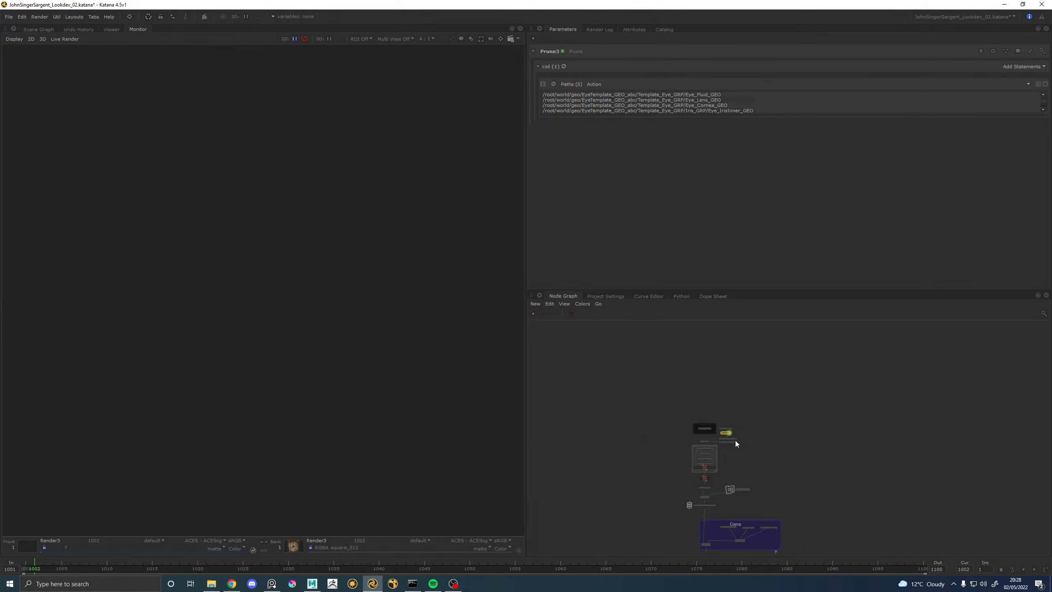
pyautogui.moveTo(735, 441); pyautogui.dragTo(686, 286, button='middle')
pyautogui.scroll(-1, 184, 248)
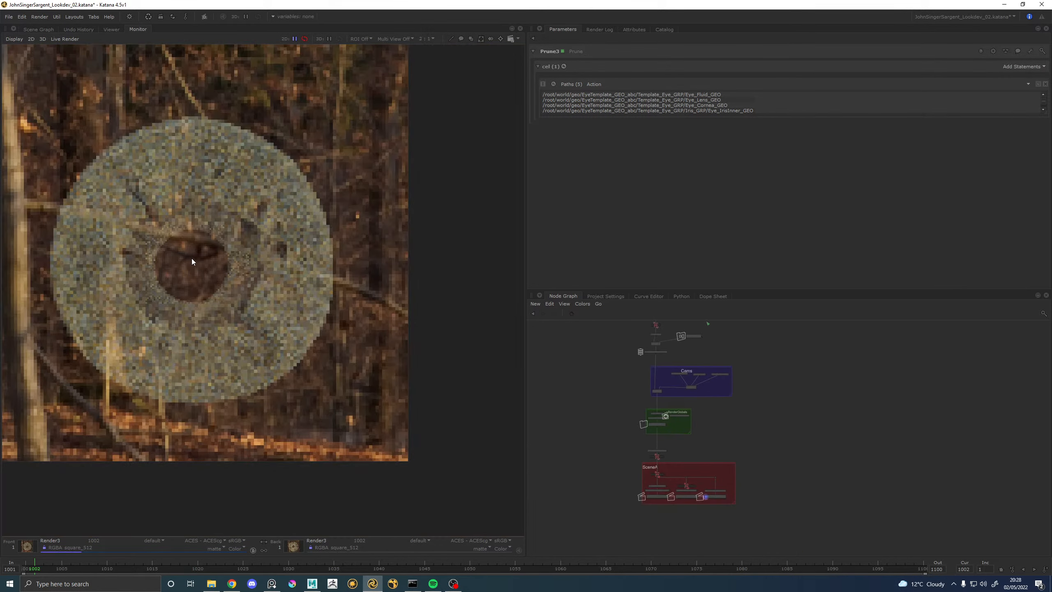
# Open the NMC_Eye_mats material network and move the iris stroma's volume shader clear above the fibres' hair shader.
pyautogui.moveTo(178, 264); pyautogui.dragTo(200, 266, button='middle')
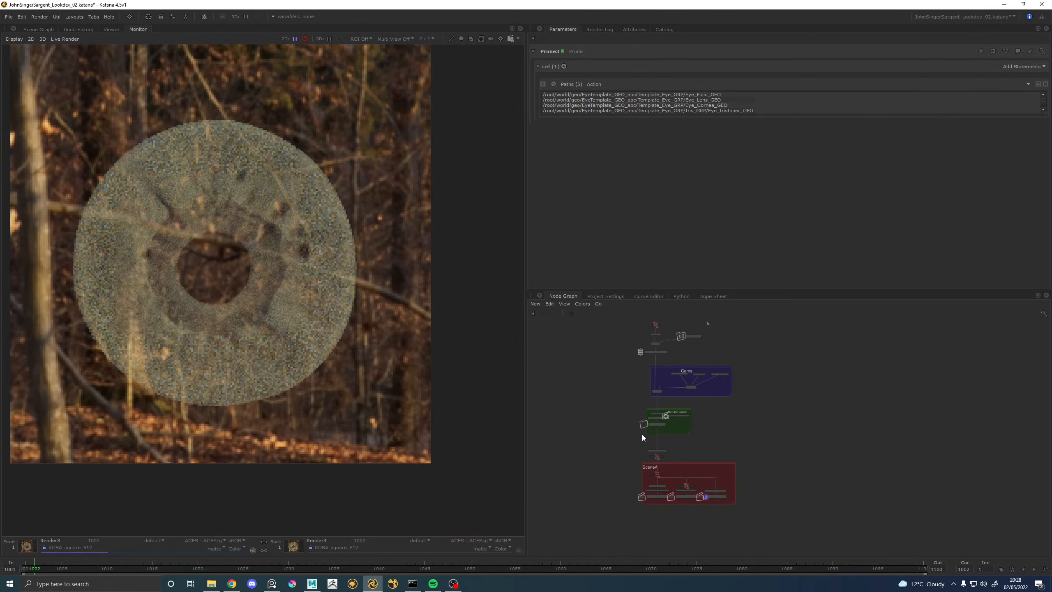
pyautogui.scroll(6, 724, 373)
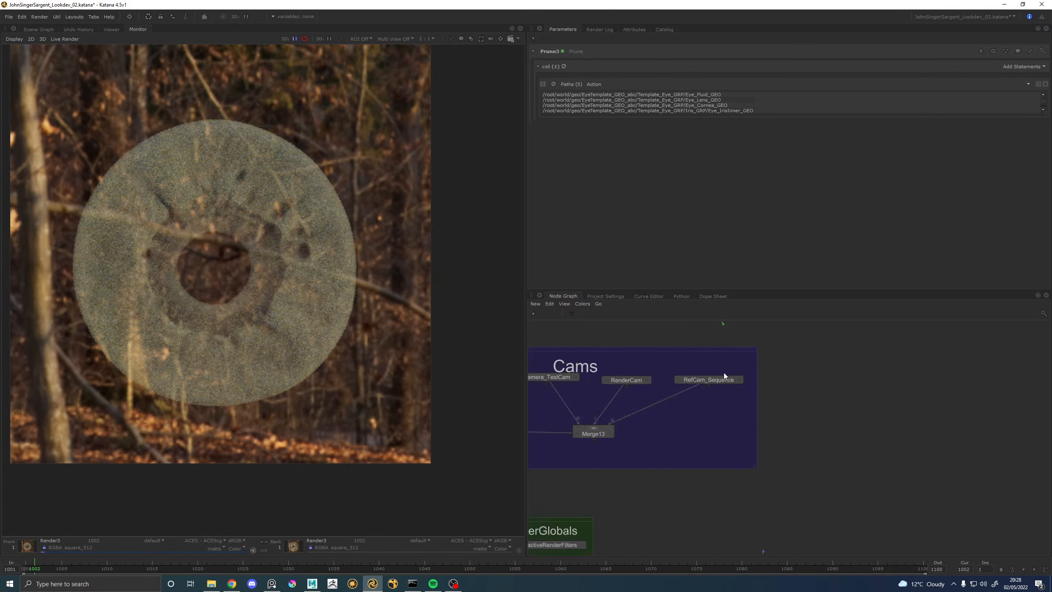
pyautogui.scroll(-2, 707, 361)
pyautogui.moveTo(707, 361); pyautogui.dragTo(759, 508, button='middle')
pyautogui.click(647, 372)
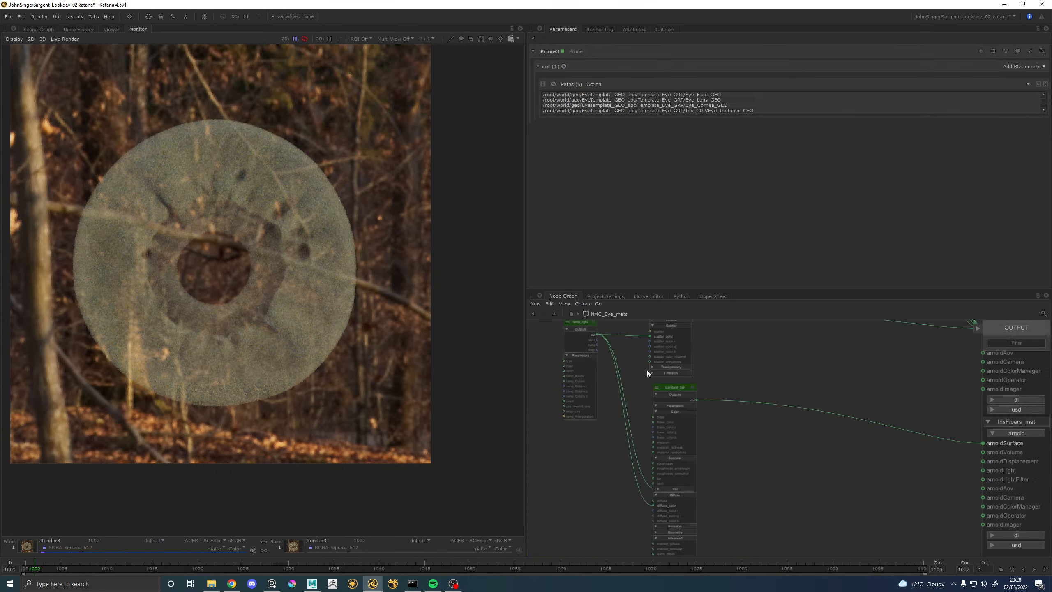
pyautogui.moveTo(688, 385); pyautogui.dragTo(690, 415, button='middle')
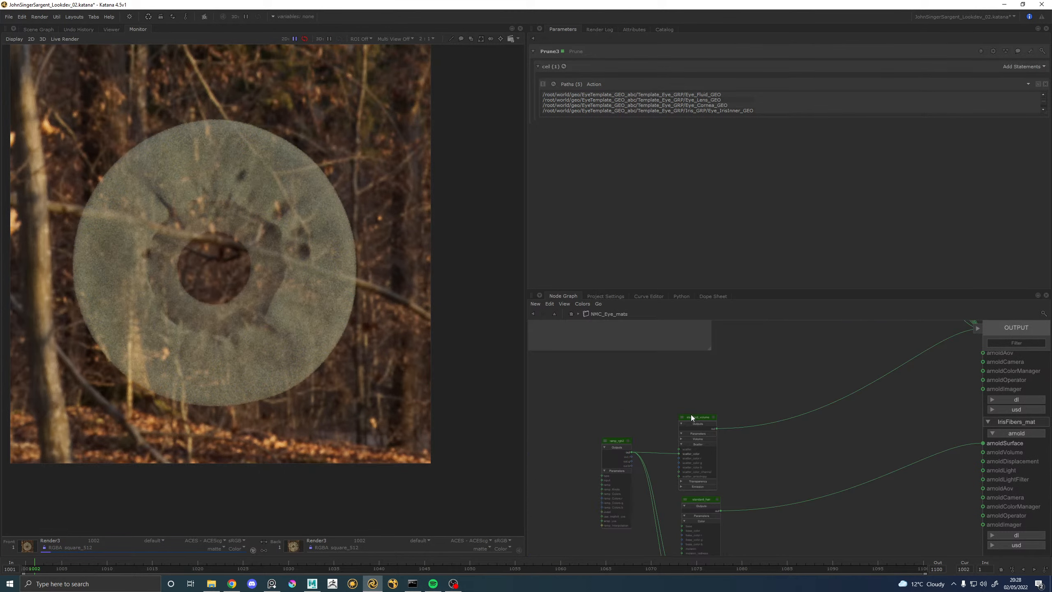
pyautogui.moveTo(691, 415); pyautogui.dragTo(692, 387)
pyautogui.scroll(3, 1011, 413)
pyautogui.scroll(2, 1011, 414)
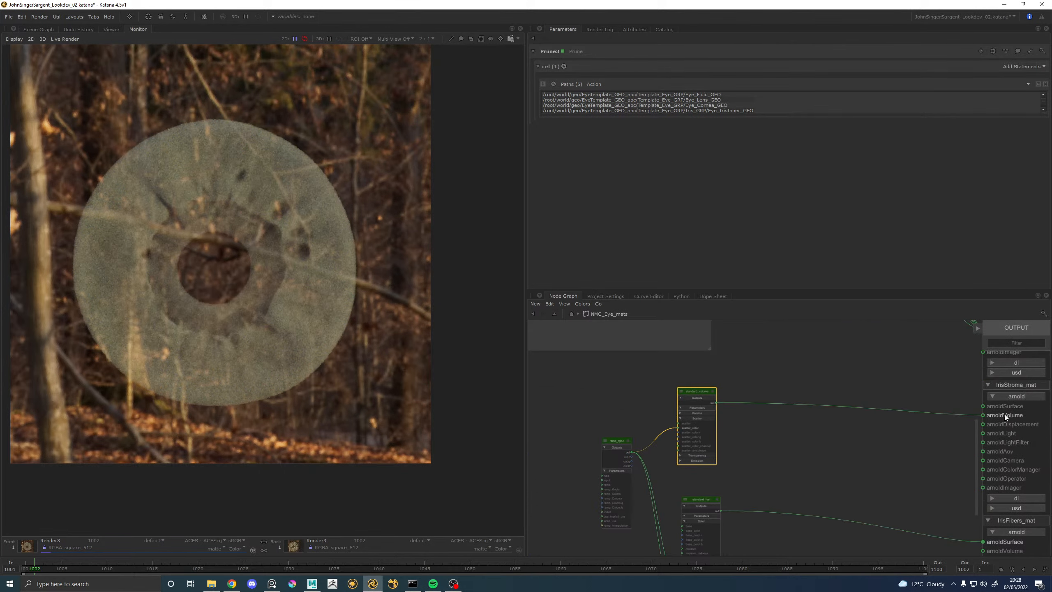
pyautogui.moveTo(700, 390); pyautogui.dragTo(702, 363)
pyautogui.click(749, 436)
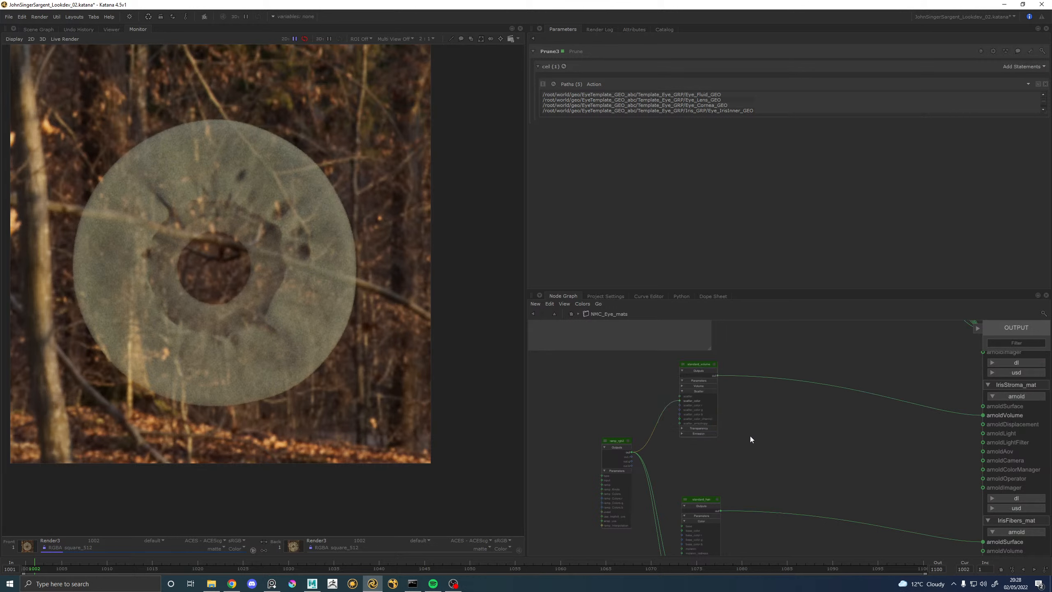
# Add an image node beside the iris stroma's volume shader.
pyautogui.press('Tab')
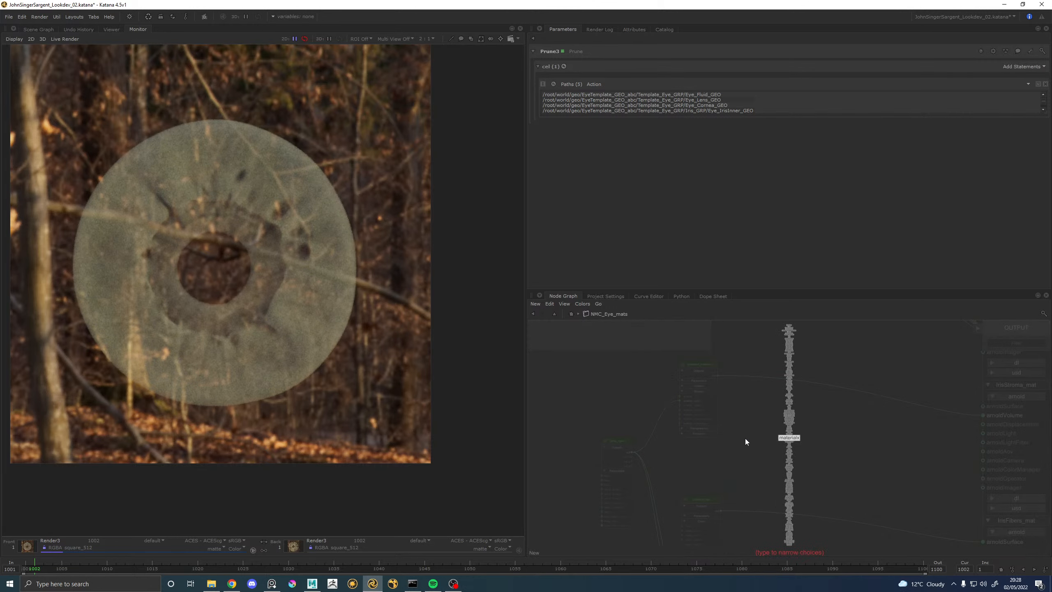
pyautogui.write('ima')
pyautogui.click(801, 339)
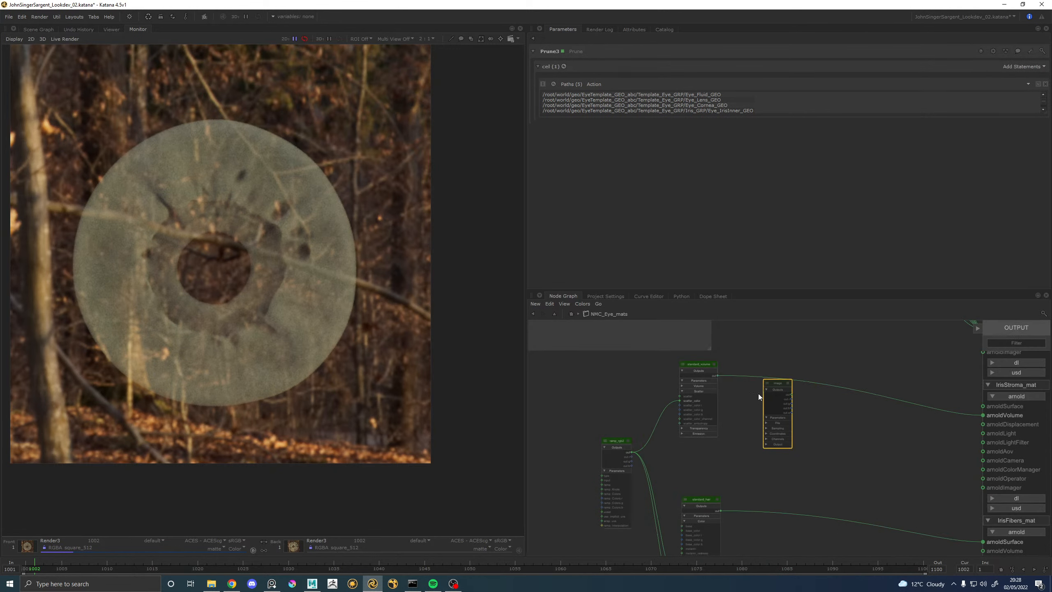
pyautogui.click(749, 425)
# Find the image_EyeCOL node in the eye materials and select its entire filename expression.
pyautogui.scroll(-5, 784, 386)
pyautogui.moveTo(789, 353); pyautogui.dragTo(791, 491, button='middle')
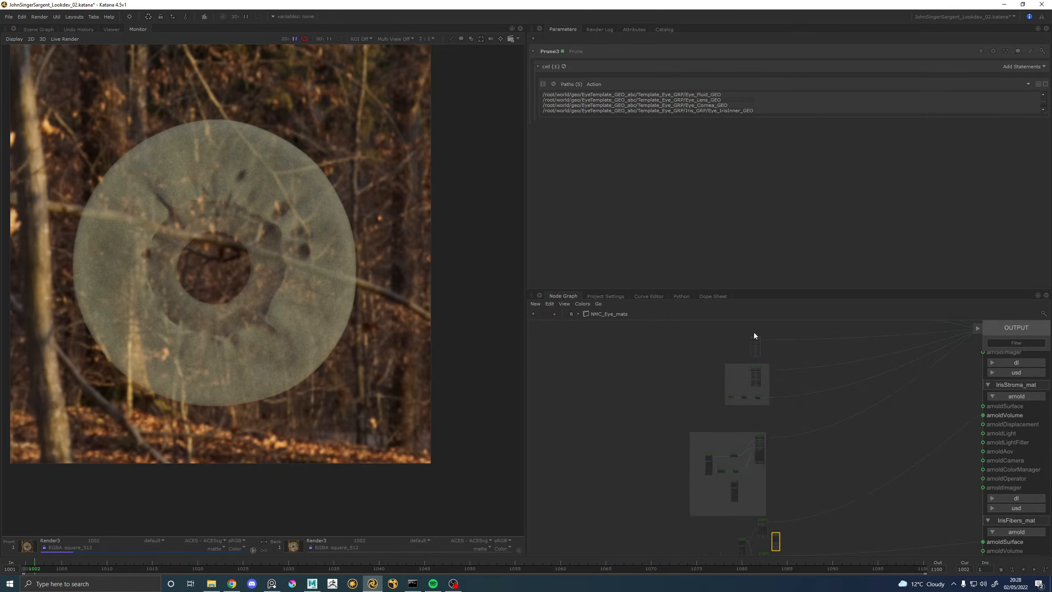
pyautogui.scroll(5, 756, 334)
pyautogui.scroll(-7, 766, 337)
pyautogui.moveTo(767, 336); pyautogui.dragTo(766, 460, button='middle')
pyautogui.scroll(7, 746, 386)
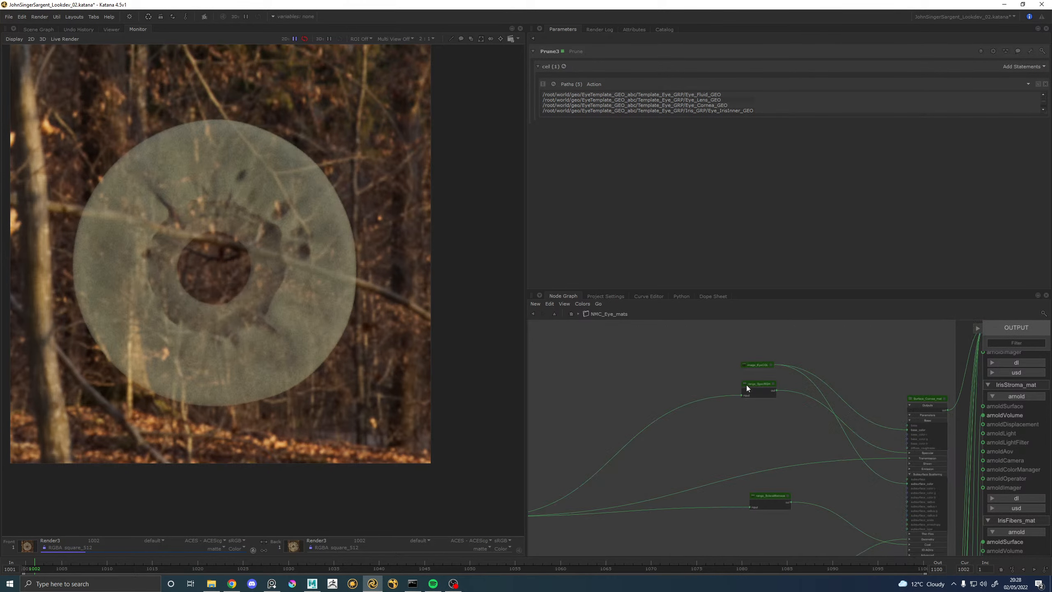
pyautogui.scroll(3, 770, 364)
pyautogui.click(770, 362)
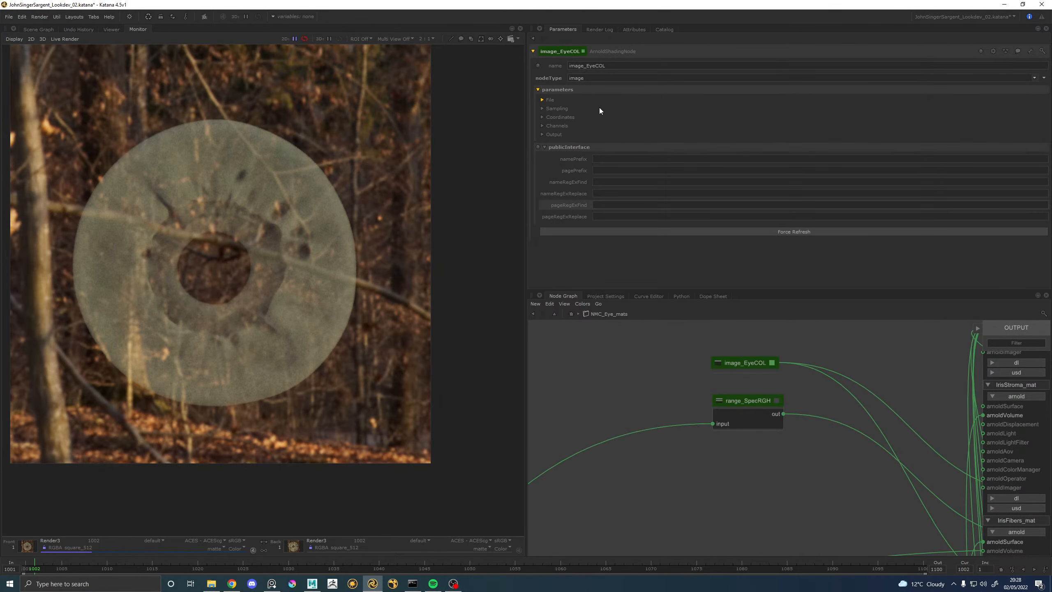
pyautogui.click(541, 100)
pyautogui.click(630, 110)
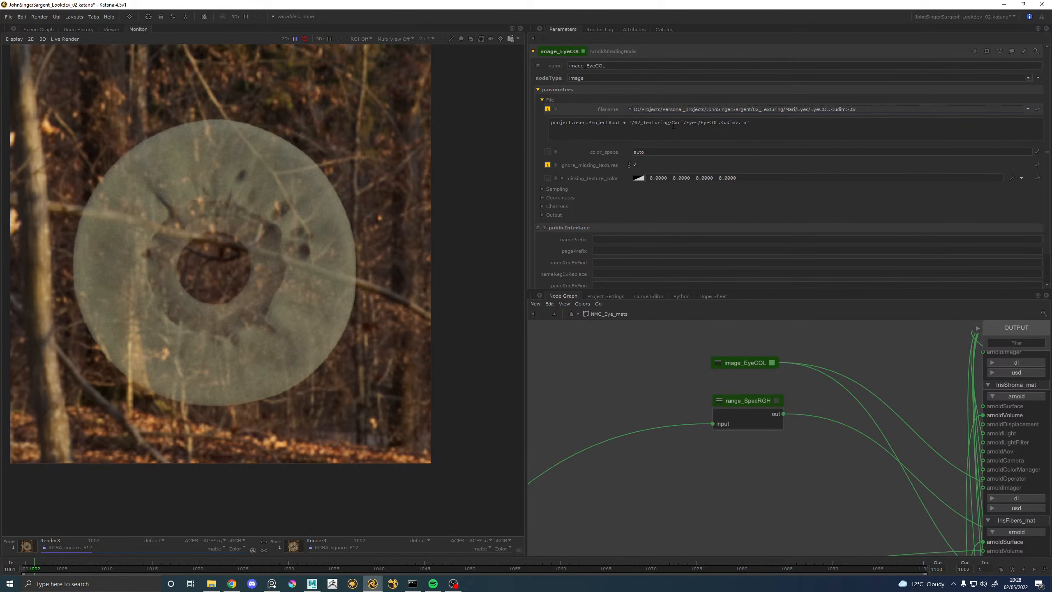
pyautogui.hotkey('ctrl', 'a')
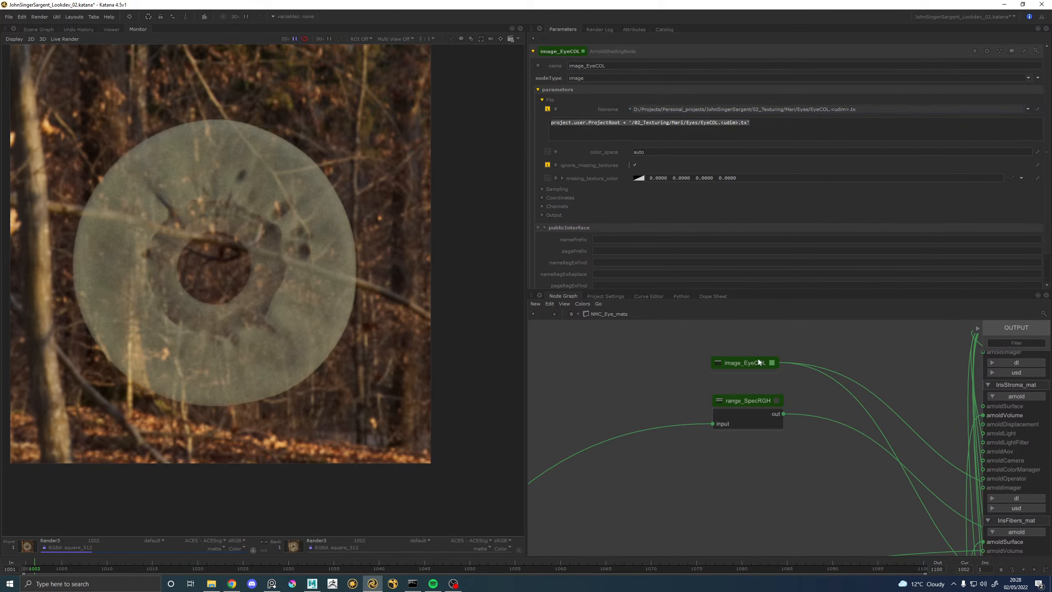
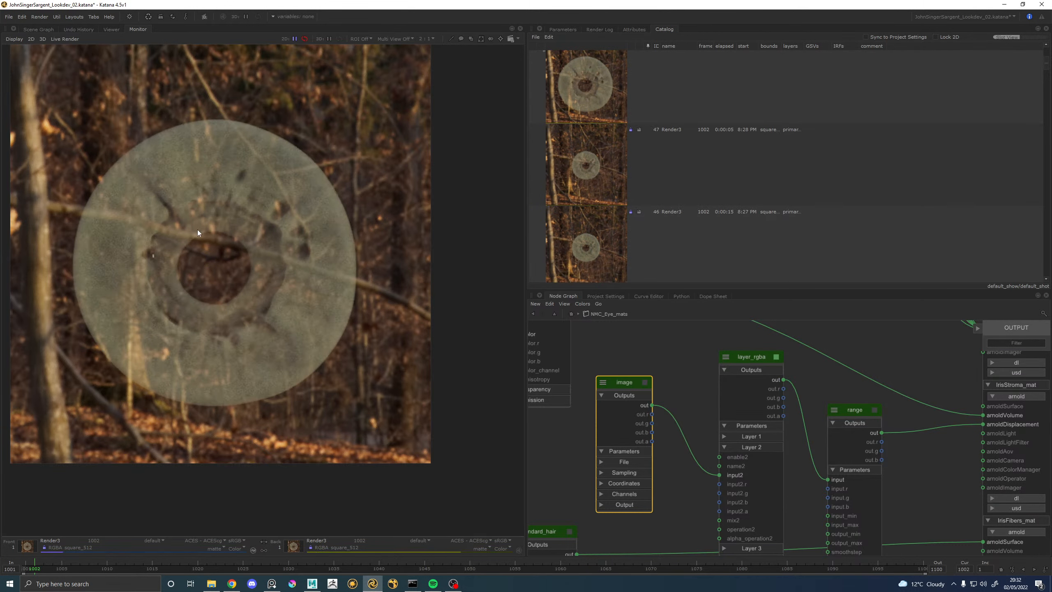
# Re-render the iris stroma to check its displacement, and set the Rings layer mix in layer_rgba to 0.1.
pyautogui.scroll(1, 245, 188)
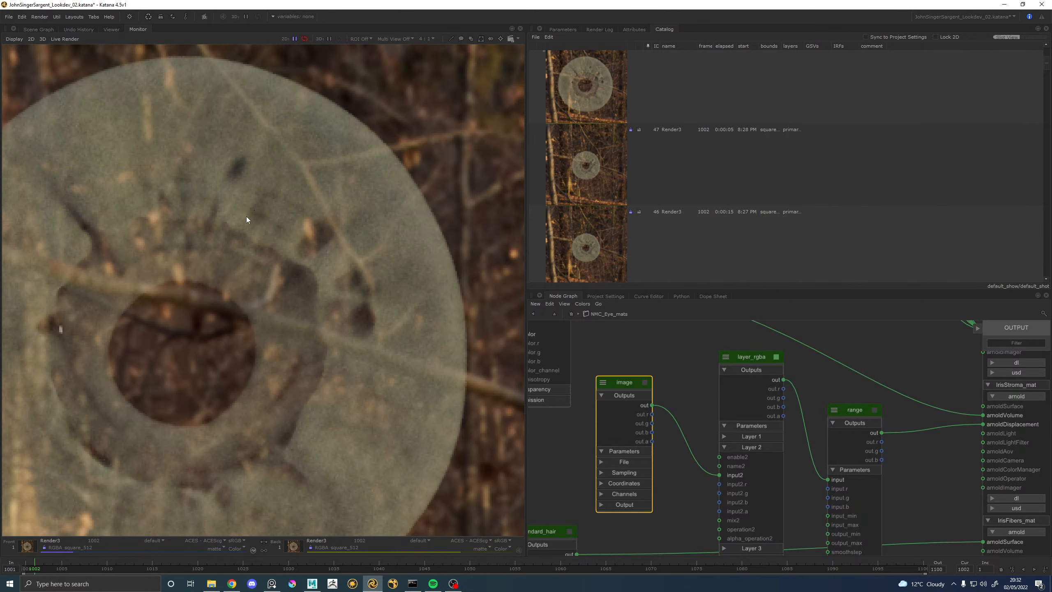
pyautogui.scroll(-1, 197, 297)
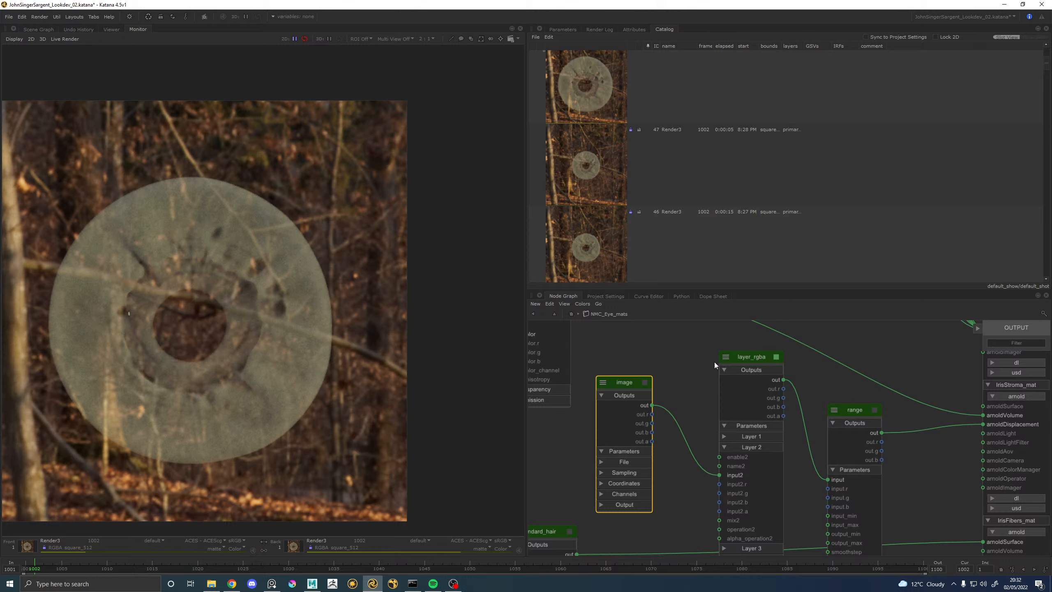
pyautogui.click(763, 358)
pyautogui.click(562, 29)
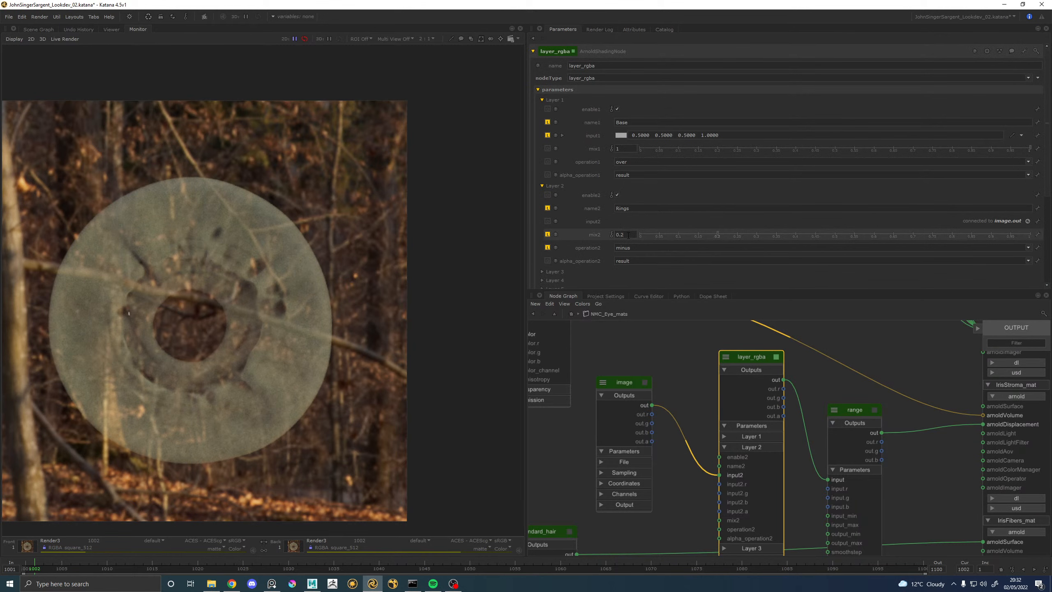
pyautogui.press('\\')
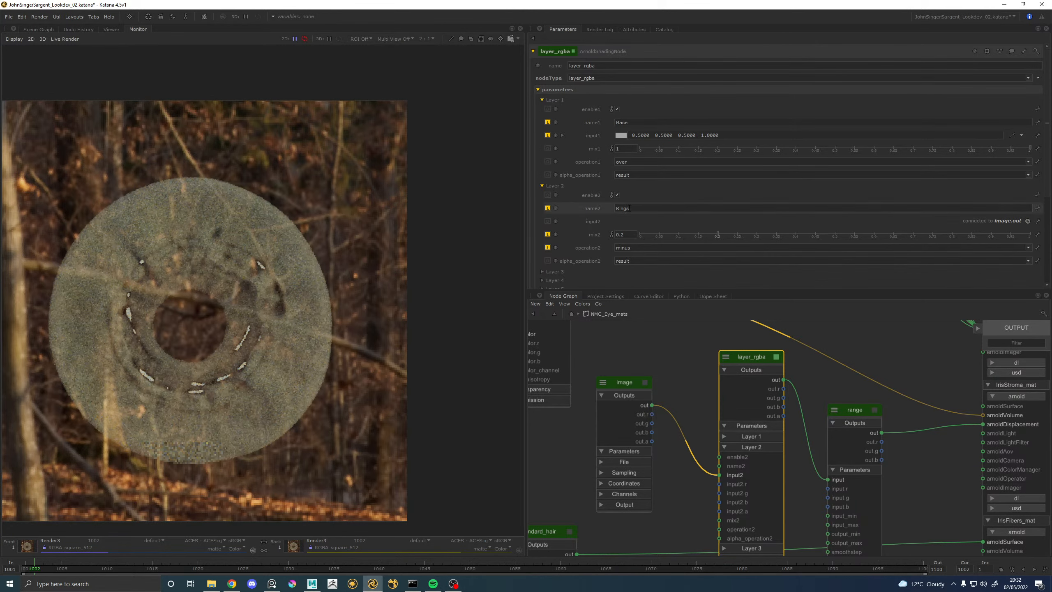
pyautogui.click(628, 234)
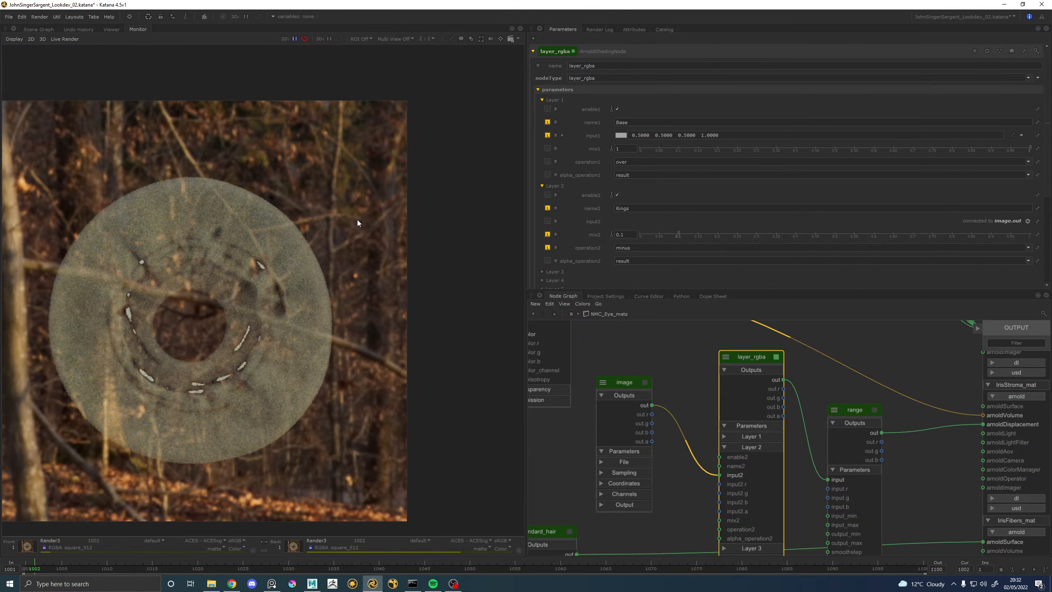
# Save the Katana scene, collapse the scene graph root, and flush the caches.
pyautogui.hotkey('ctrl', 's')
pyautogui.click(28, 30)
pyautogui.click(6, 60)
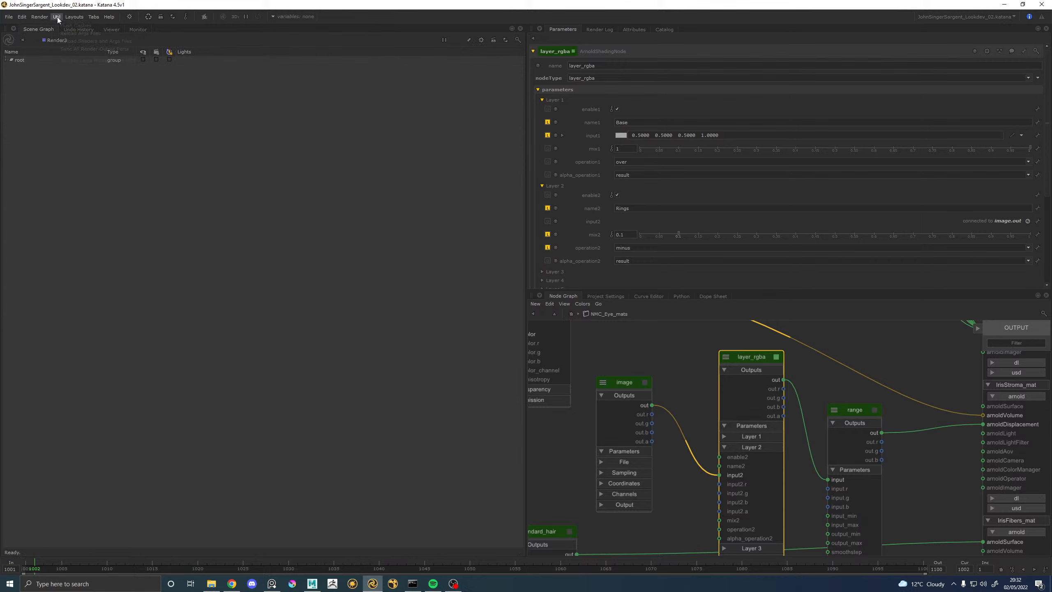
pyautogui.click(74, 25)
# Switch to Maya and scale the Eye_IrisStroma_GEO UVs down uniformly about their centre.
pyautogui.click(312, 583)
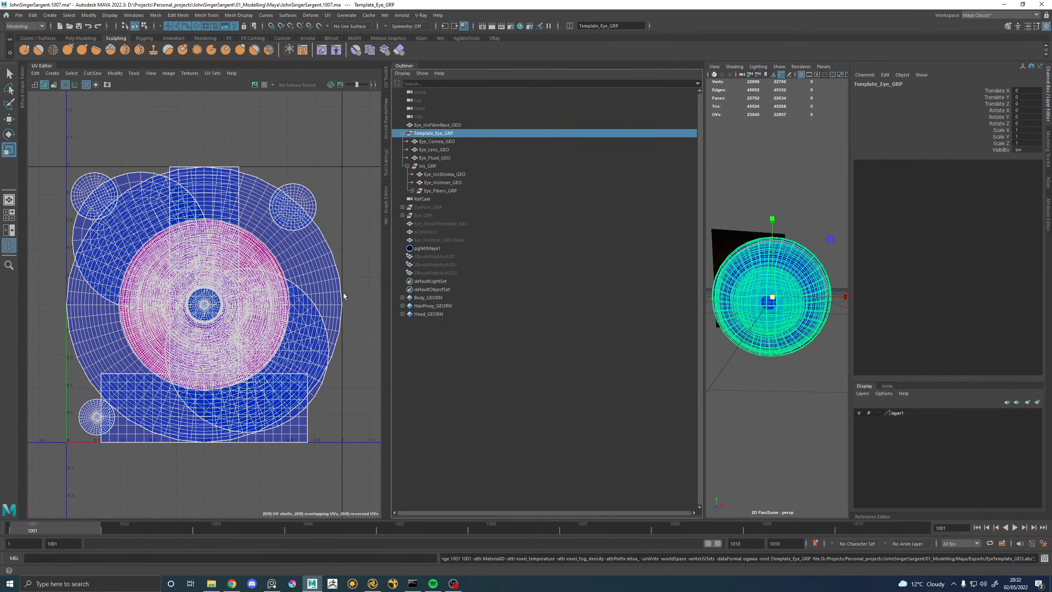
pyautogui.click(437, 158)
pyautogui.click(439, 150)
pyautogui.click(438, 142)
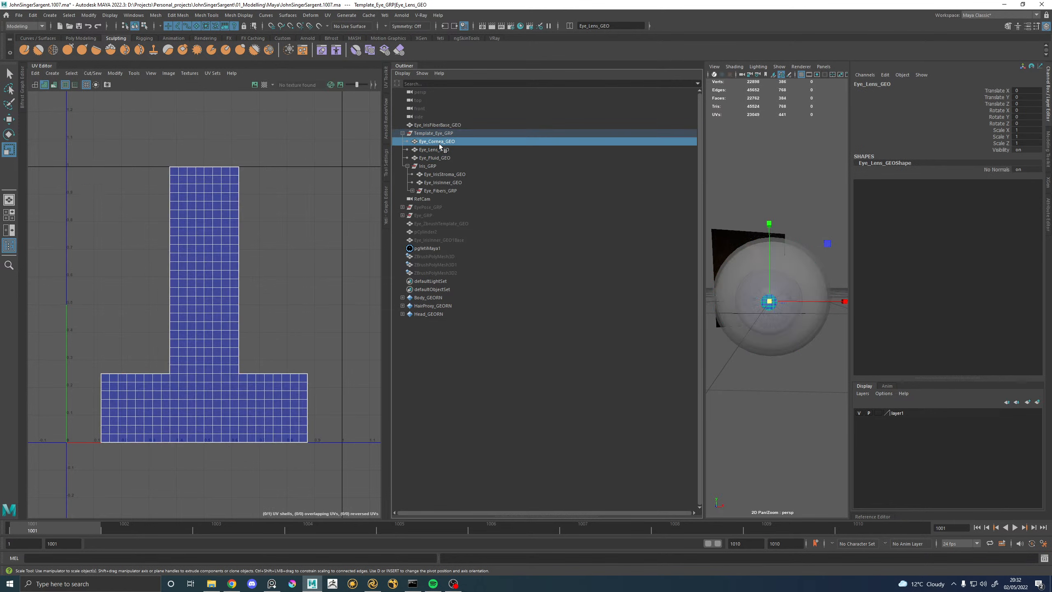
pyautogui.click(445, 175)
pyautogui.moveTo(222, 257); pyautogui.dragTo(222, 259, button='right')
pyautogui.click(222, 259)
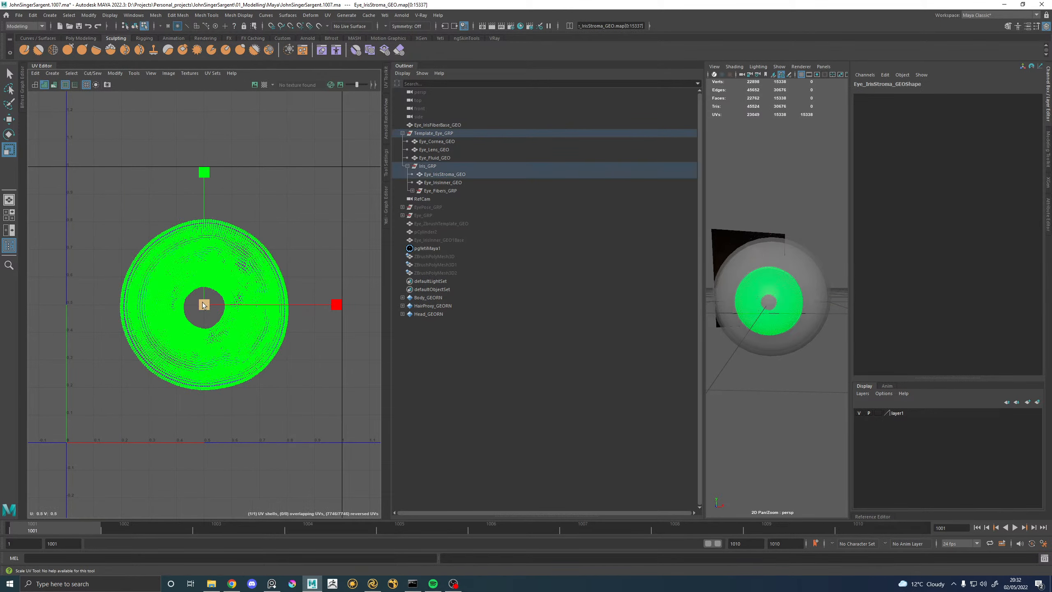
pyautogui.moveTo(205, 302); pyautogui.dragTo(169, 306)
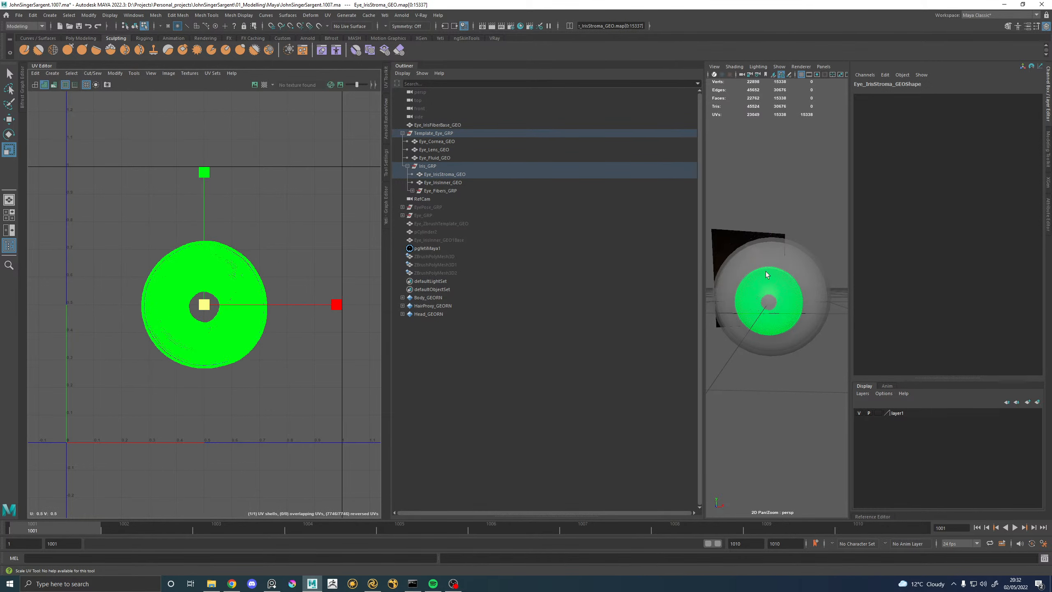
pyautogui.moveTo(783, 277); pyautogui.dragTo(813, 220, button='right')
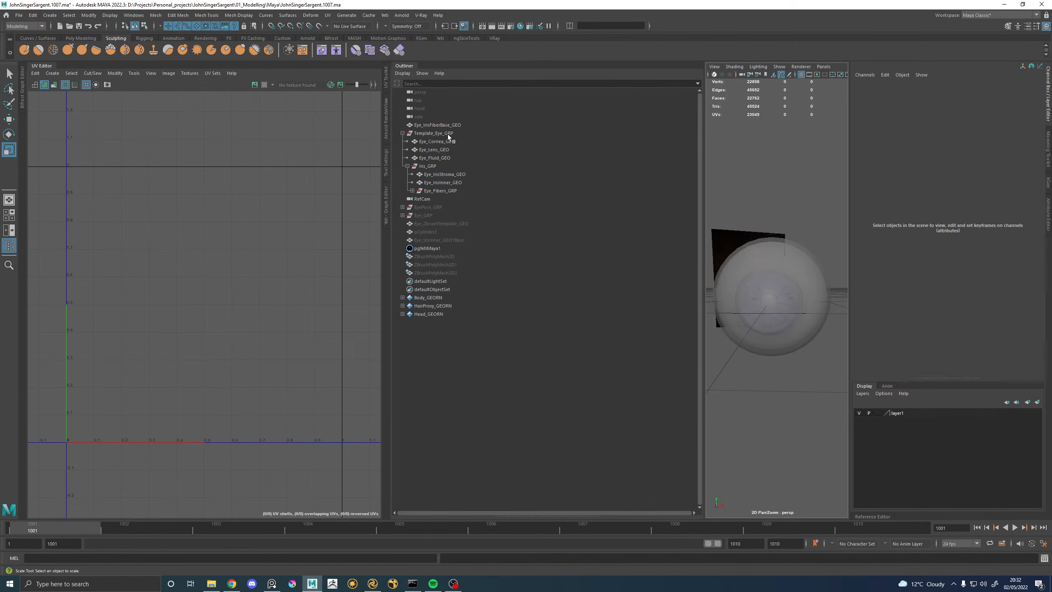
# Save the Maya scene and export Template_Eye_GRP as Alembic, overwriting EyeTemplate_GEO.abc.
pyautogui.click(443, 132)
pyautogui.hotkey('ctrl', 's')
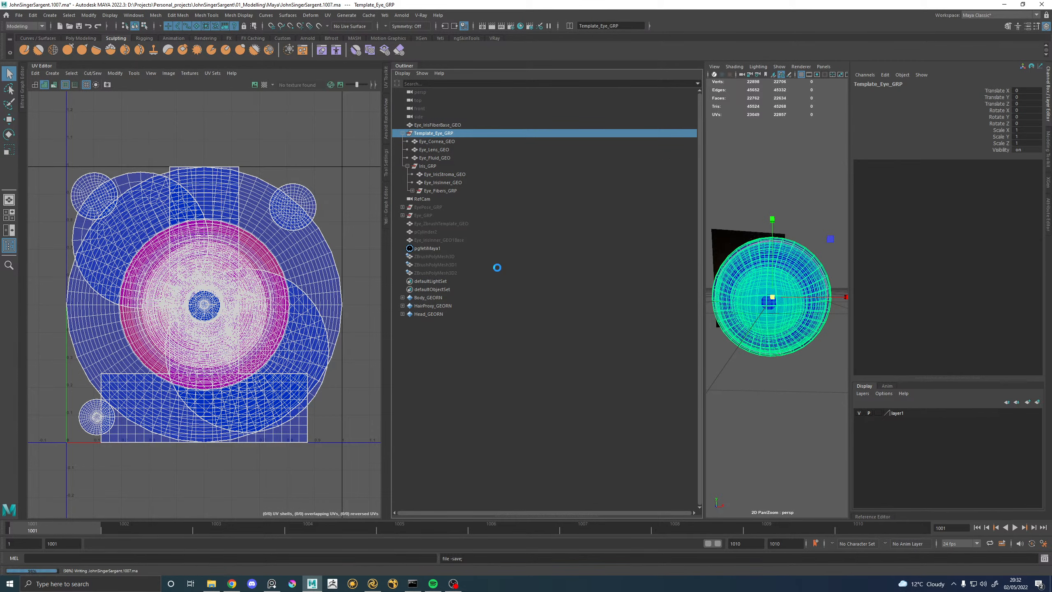
pyautogui.click(327, 15)
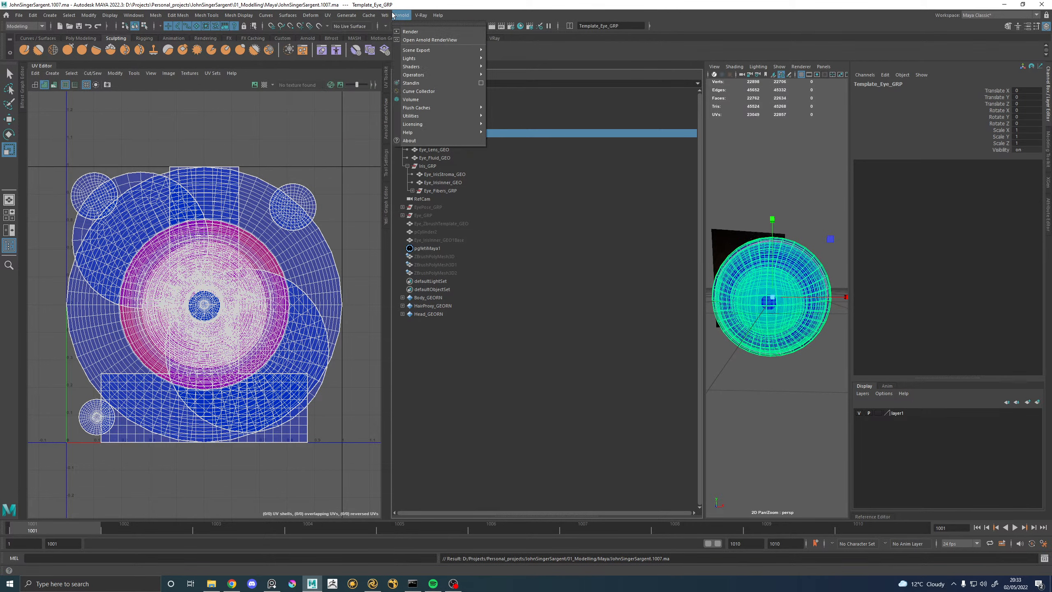
pyautogui.moveTo(368, 15)
pyautogui.moveTo(398, 32)
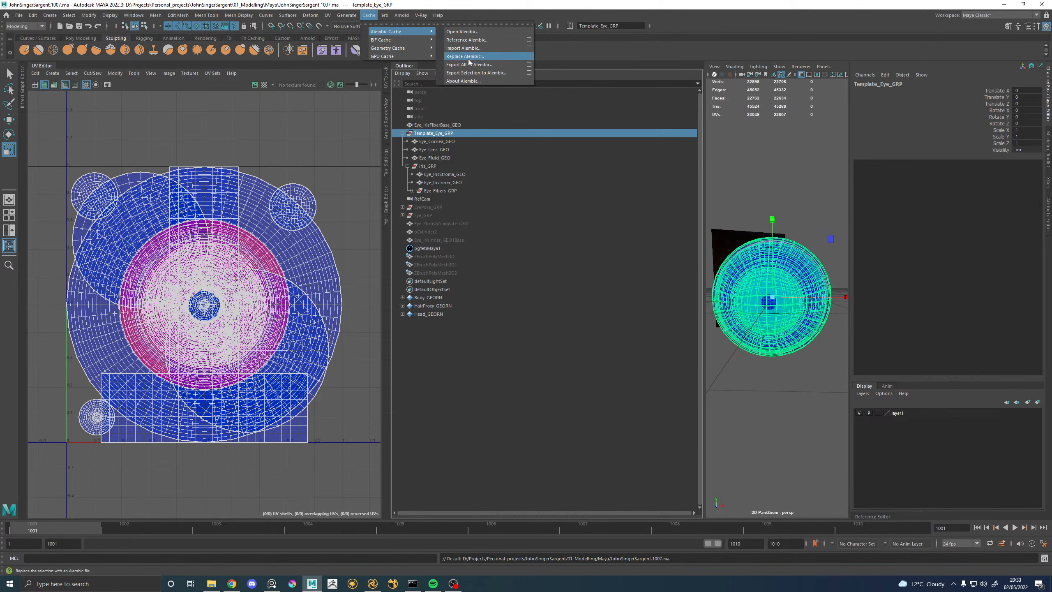
pyautogui.click(477, 72)
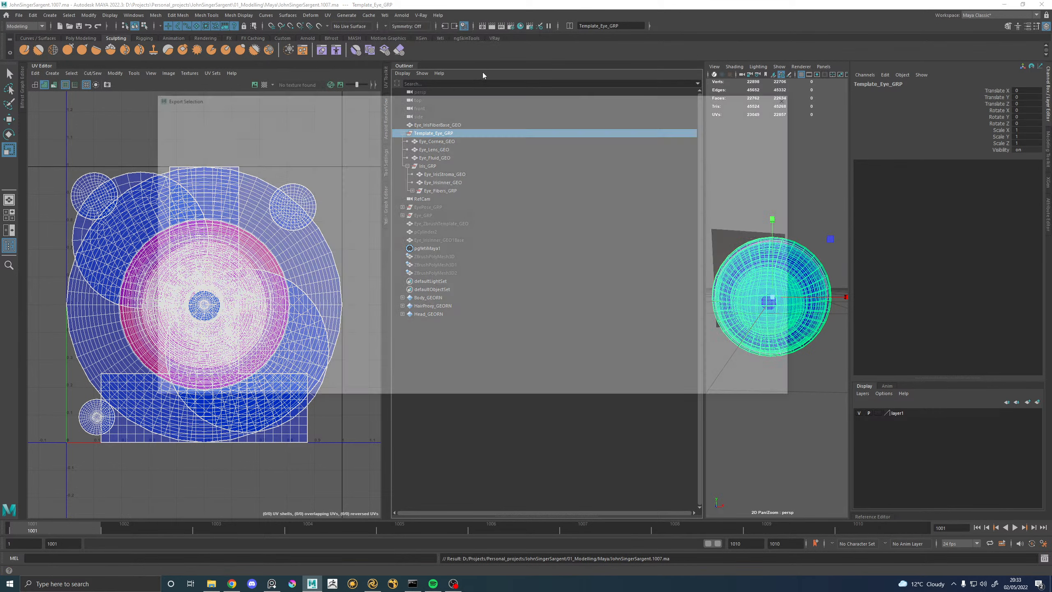
pyautogui.click(235, 142)
pyautogui.click(776, 377)
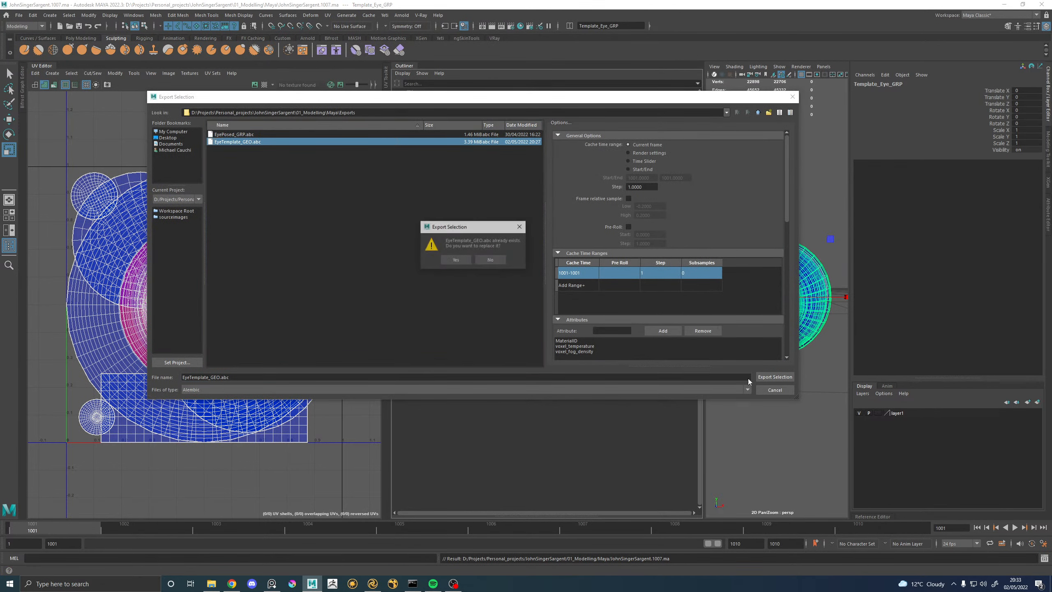
pyautogui.click(454, 258)
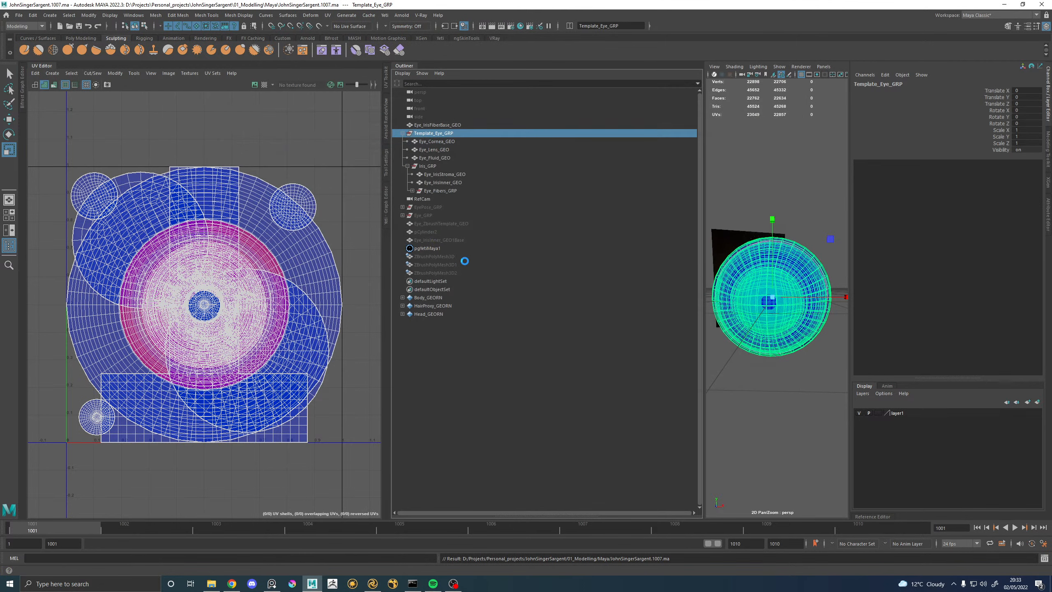
# Switch back to Katana, re-render the stroma, and place the eye reference photo beside the render for comparison.
pyautogui.click(372, 583)
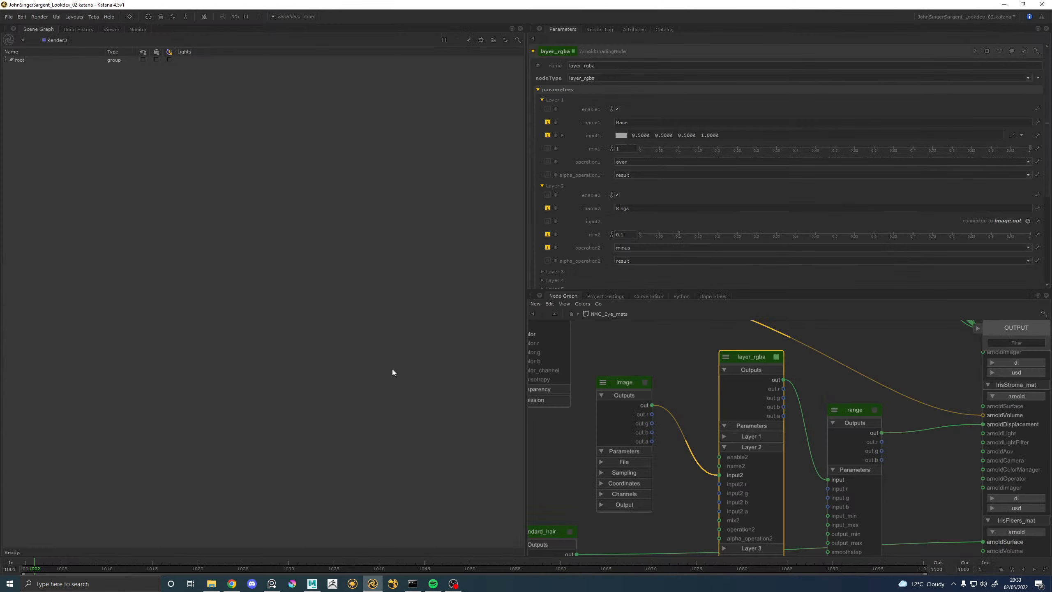
pyautogui.click(128, 31)
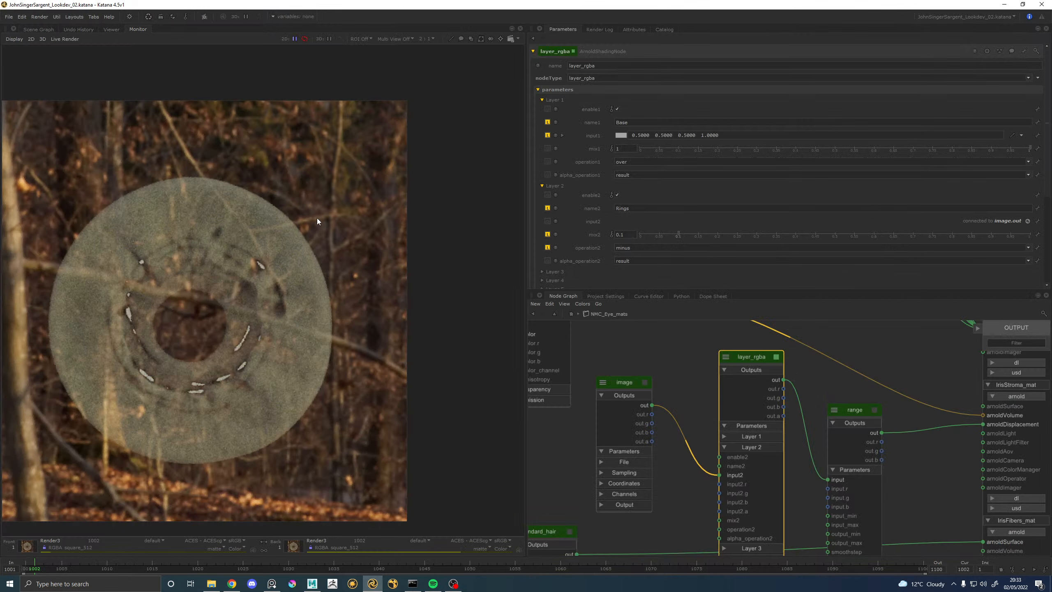
pyautogui.press('\\')
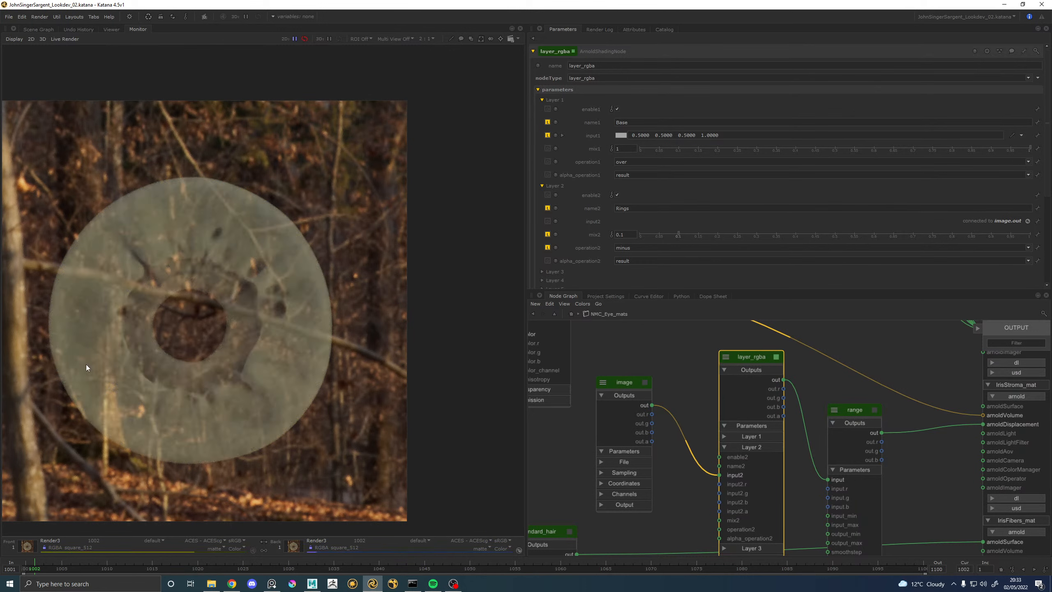
pyautogui.moveTo(0, 301); pyautogui.dragTo(463, 265, button='right')
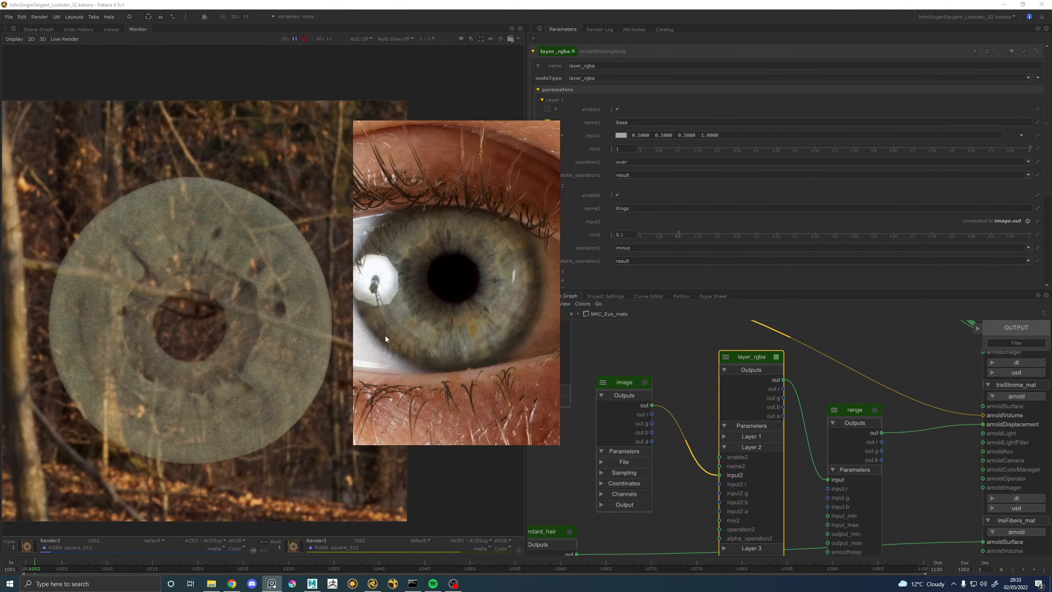
# Compare the stroma render with the eye reference photo, bring up the scene graph, and flush the Katana caches.
pyautogui.click(225, 258)
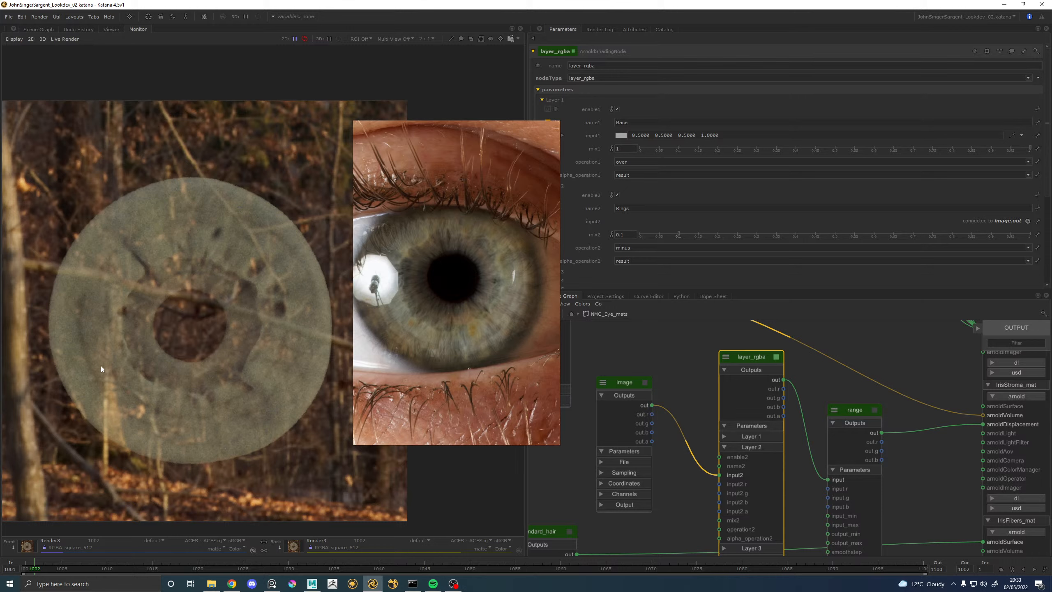
pyautogui.scroll(-2, 165, 274)
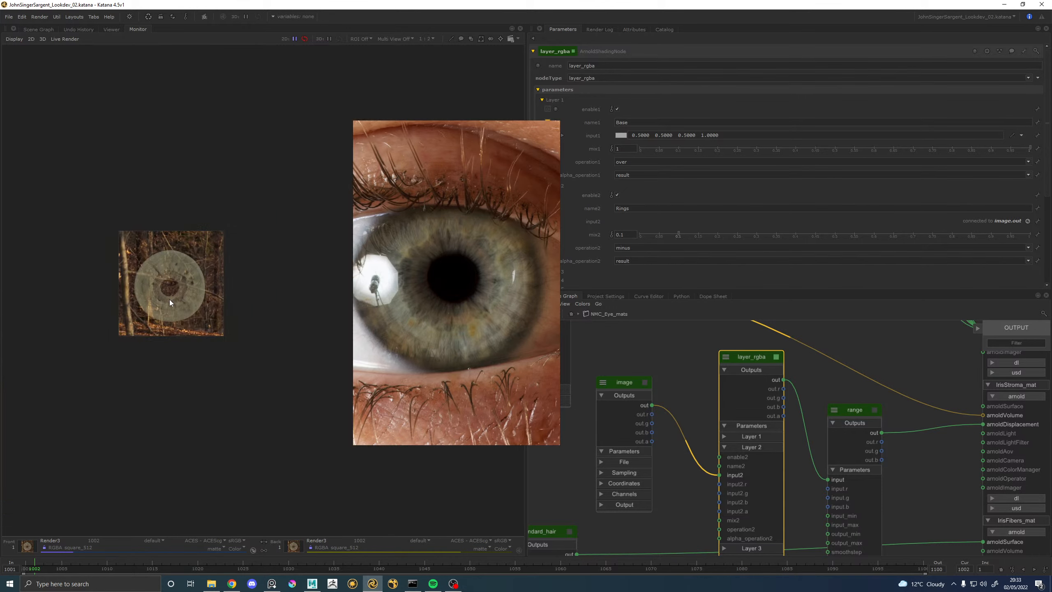
pyautogui.scroll(2, 170, 301)
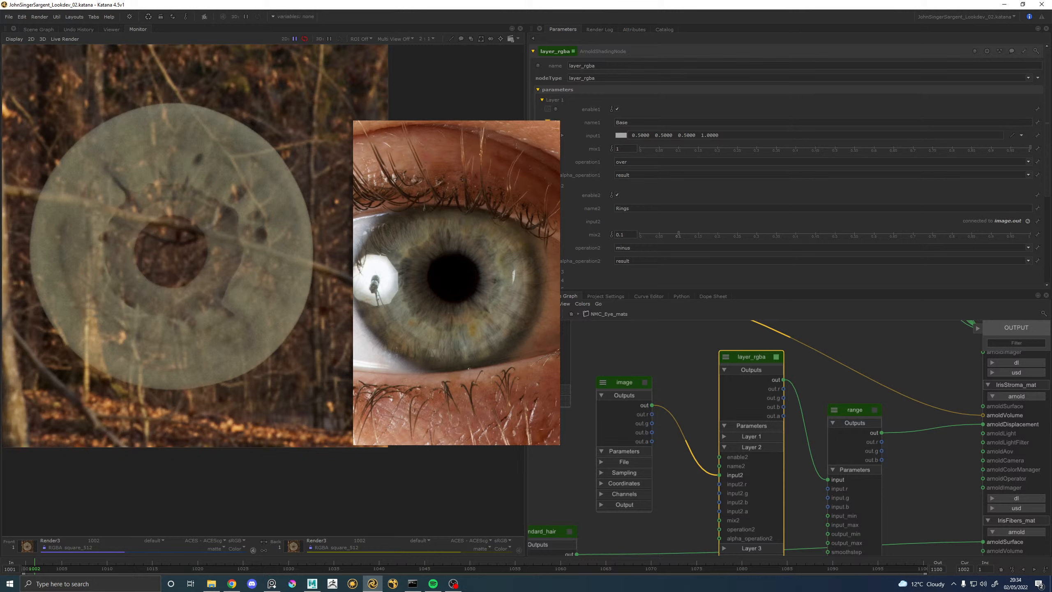
pyautogui.hotkey('alt', 'Tab')
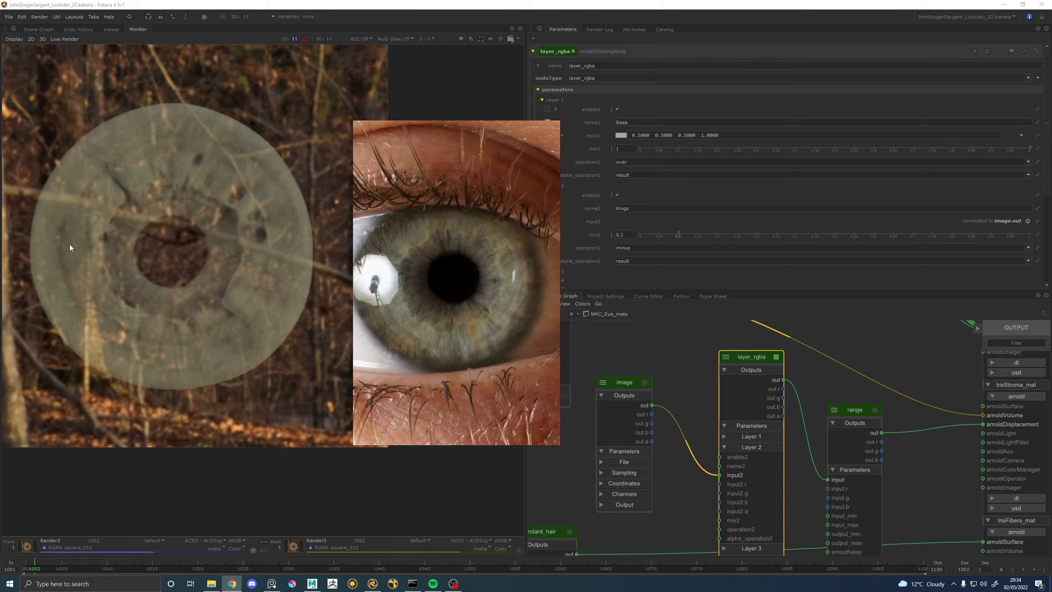
pyautogui.click(98, 245)
pyautogui.click(30, 29)
pyautogui.click(55, 16)
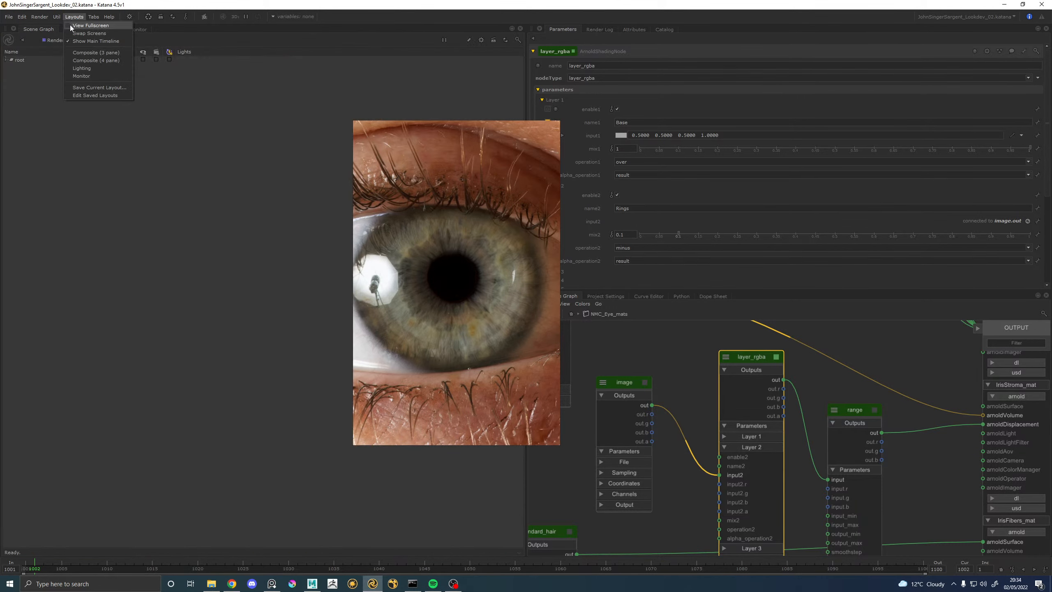
pyautogui.click(66, 27)
# Switch to Maya and scale the Eye_IrisStroma_GEO UVs down further, uniformly about their centre.
pyautogui.click(312, 583)
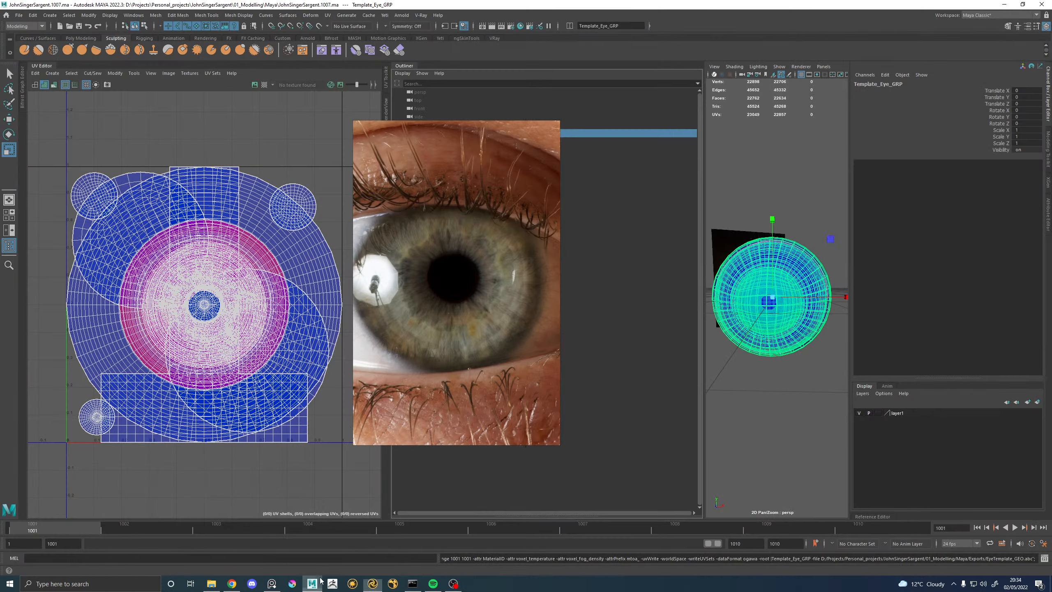
pyautogui.moveTo(560, 139); pyautogui.dragTo(749, 236)
pyautogui.click(439, 183)
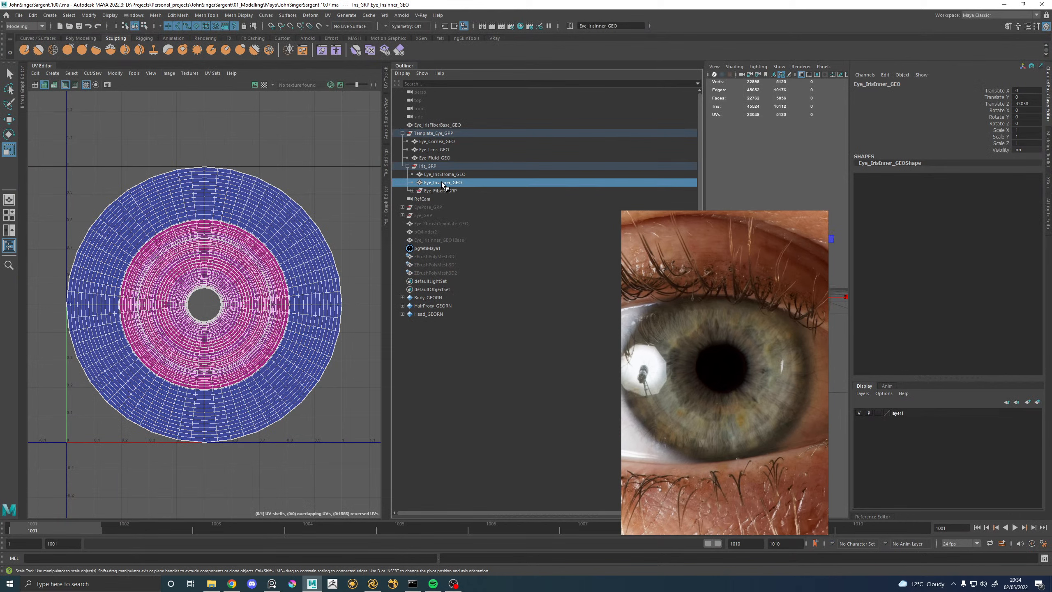
pyautogui.click(451, 175)
pyautogui.keyDown('ctrl'); pyautogui.moveTo(262, 186); pyautogui.dragTo(297, 186, button='right'); pyautogui.keyUp('ctrl')
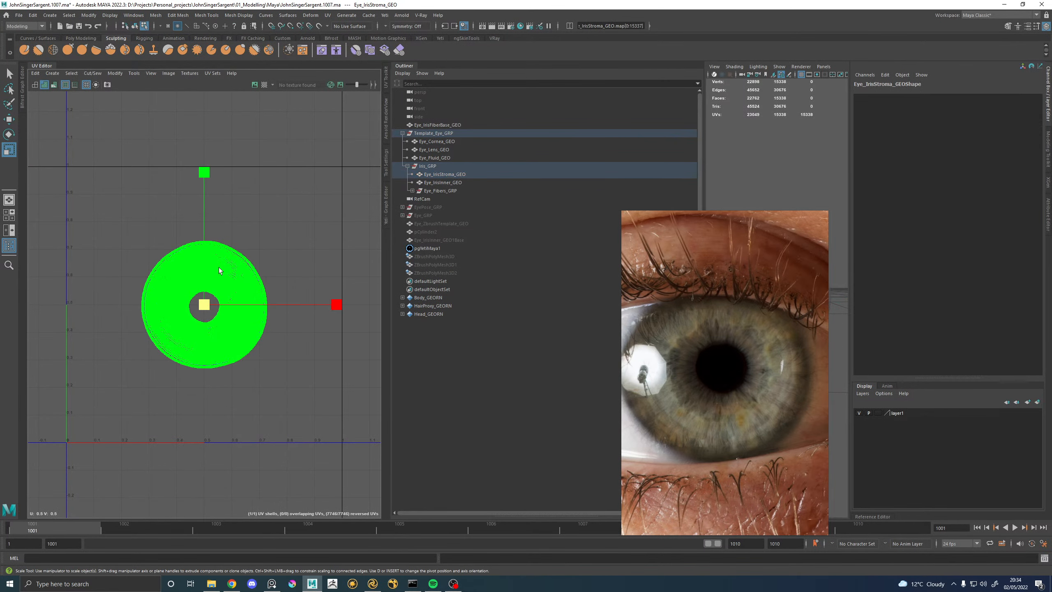
pyautogui.moveTo(209, 305); pyautogui.dragTo(191, 306)
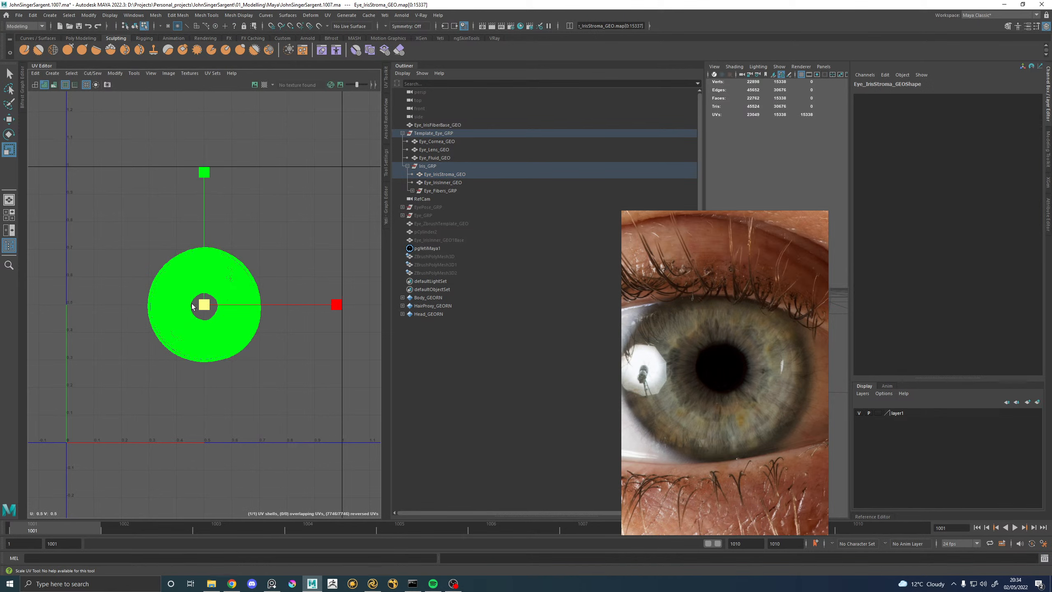
pyautogui.moveTo(244, 278); pyautogui.dragTo(294, 265, button='right')
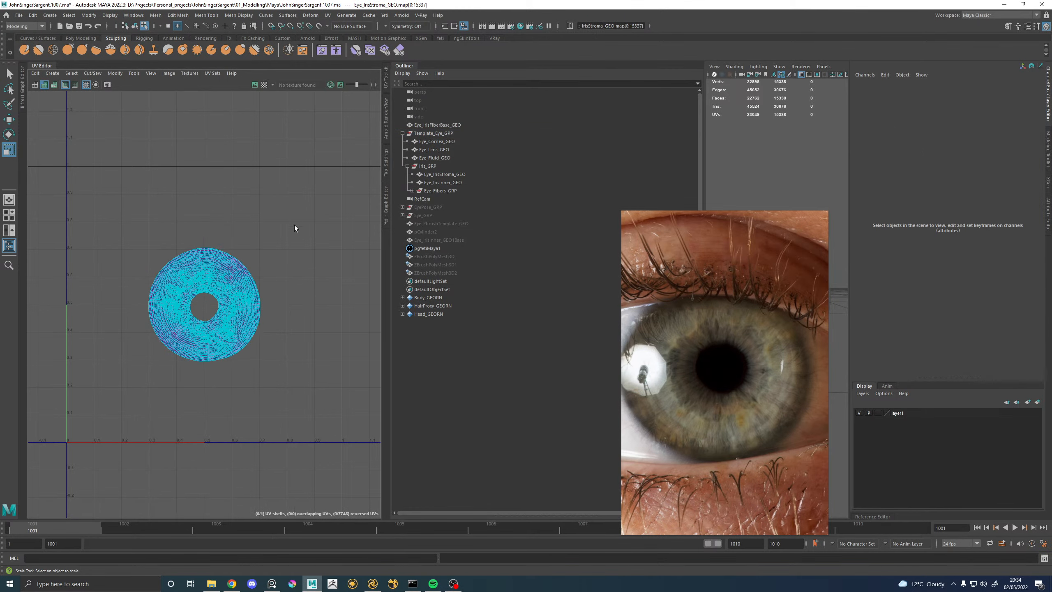
# Try to export Template_Eye_GRP as Alembic over the existing EyeTemplate_GEO.abc.
pyautogui.click(432, 133)
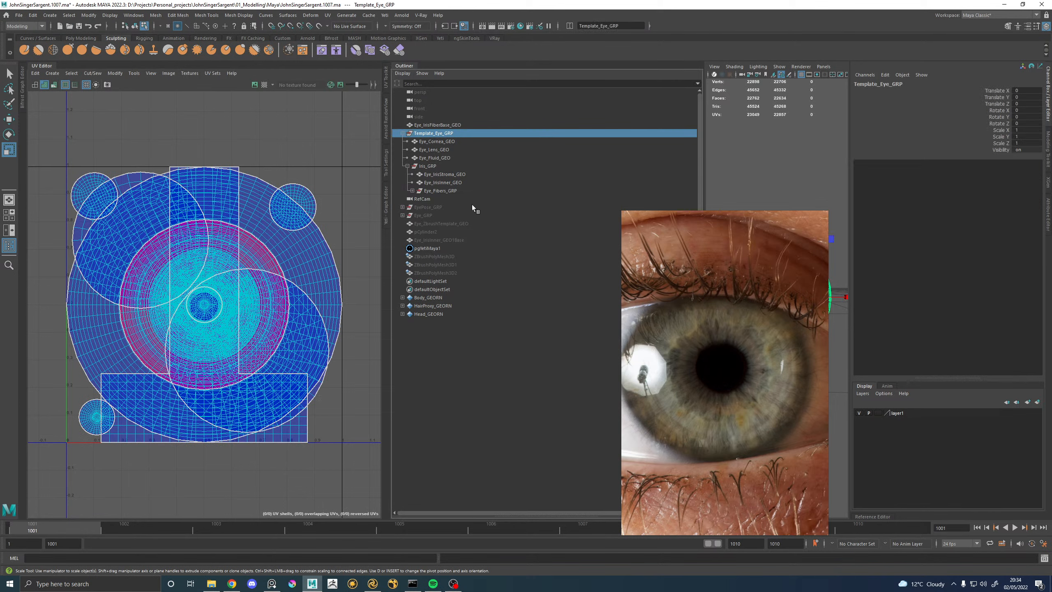
pyautogui.click(369, 16)
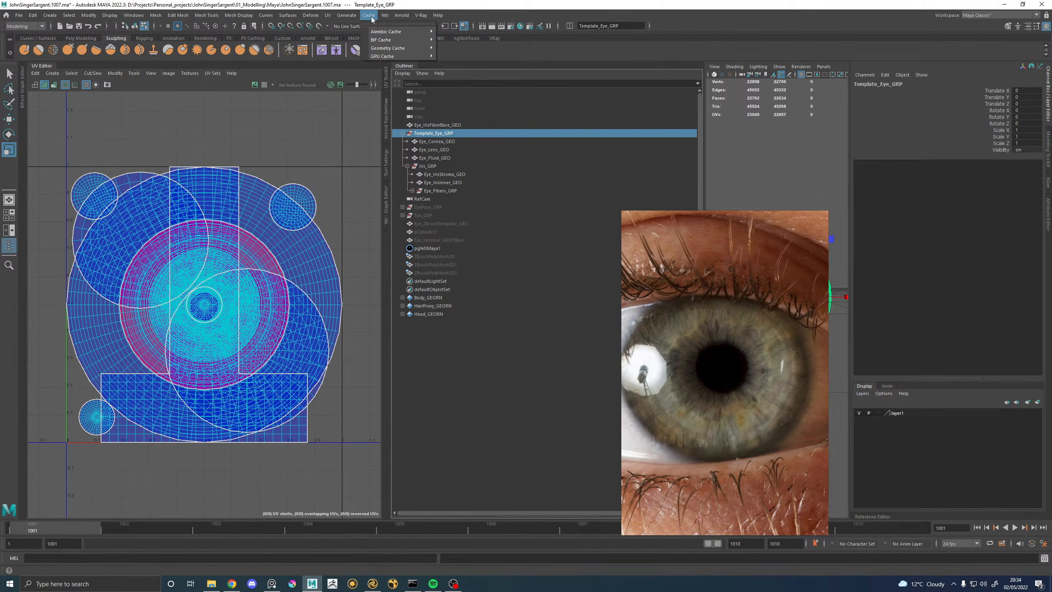
pyautogui.moveTo(398, 32)
pyautogui.click(480, 73)
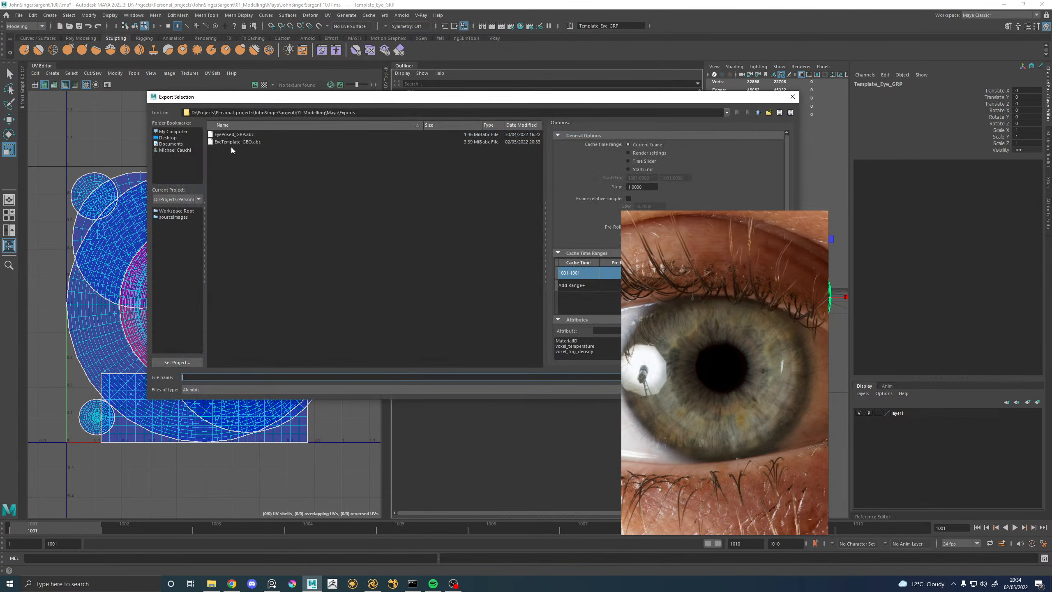
pyautogui.click(232, 142)
pyautogui.click(772, 377)
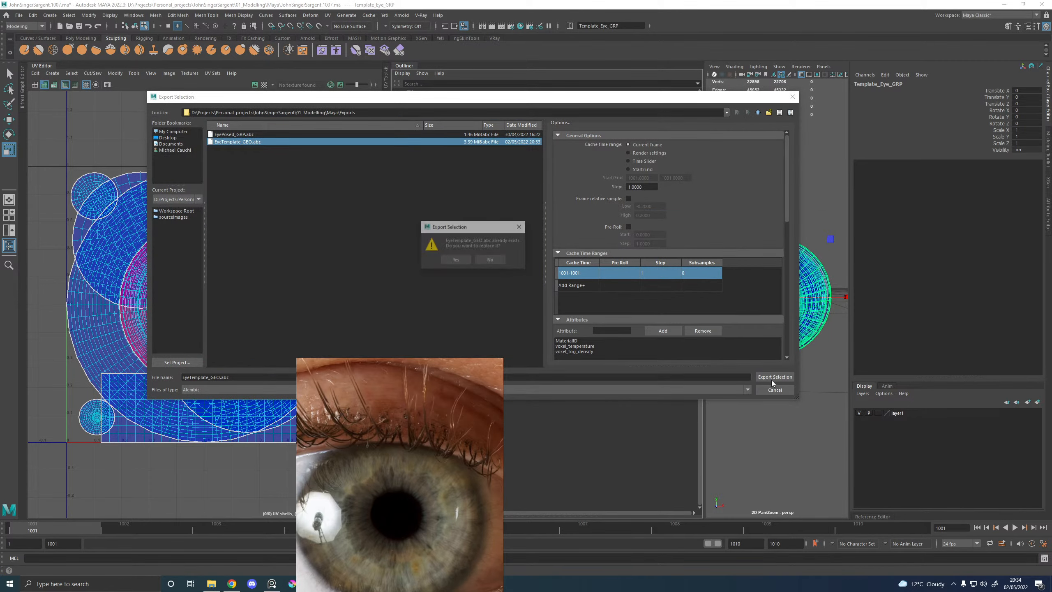
pyautogui.click(467, 258)
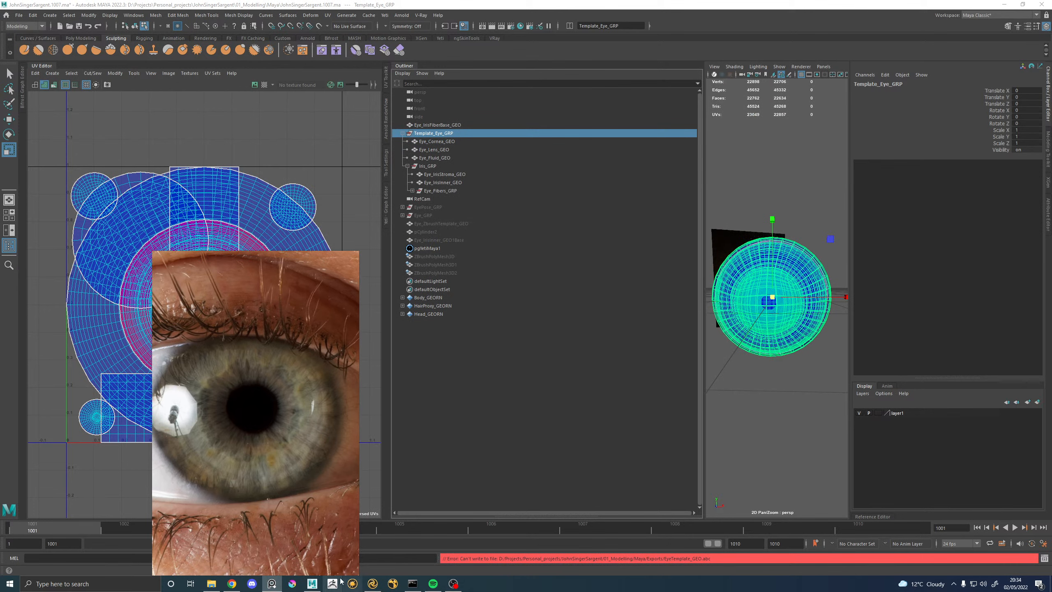
# Switch back to Katana and flush the caches again to release the Alembic file.
pyautogui.click(373, 584)
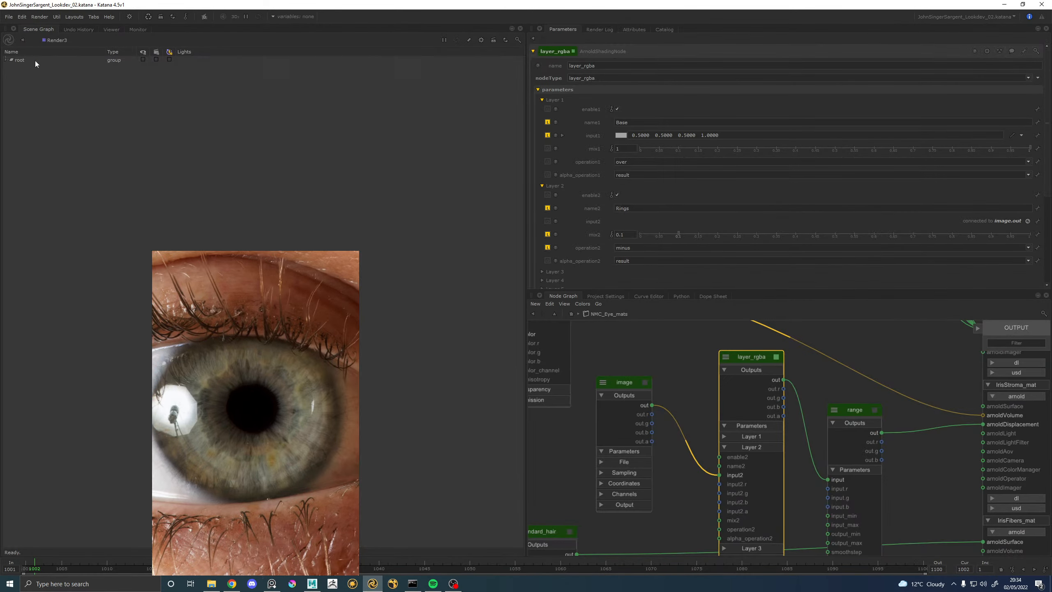
pyautogui.click(57, 16)
pyautogui.click(63, 25)
pyautogui.moveTo(265, 353); pyautogui.dragTo(202, 210)
# Return to Maya and export the Template_Eye_GRP selection as Alembic, replacing EyeTemplate_GEO.abc.
pyautogui.click(312, 584)
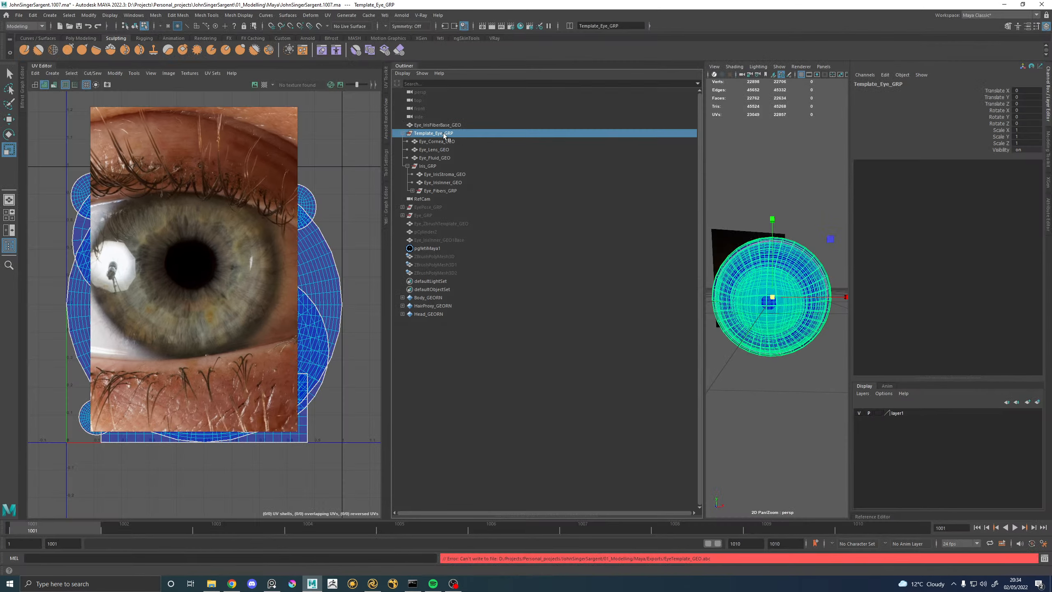
pyautogui.click(370, 15)
pyautogui.moveTo(385, 31)
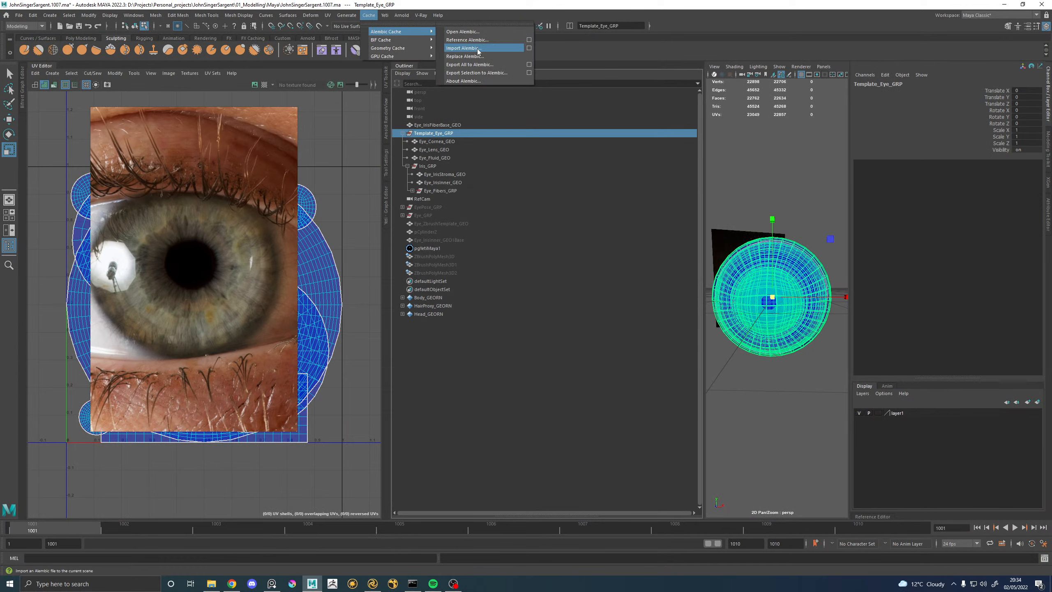
pyautogui.click(466, 73)
pyautogui.moveTo(214, 163); pyautogui.dragTo(524, 328)
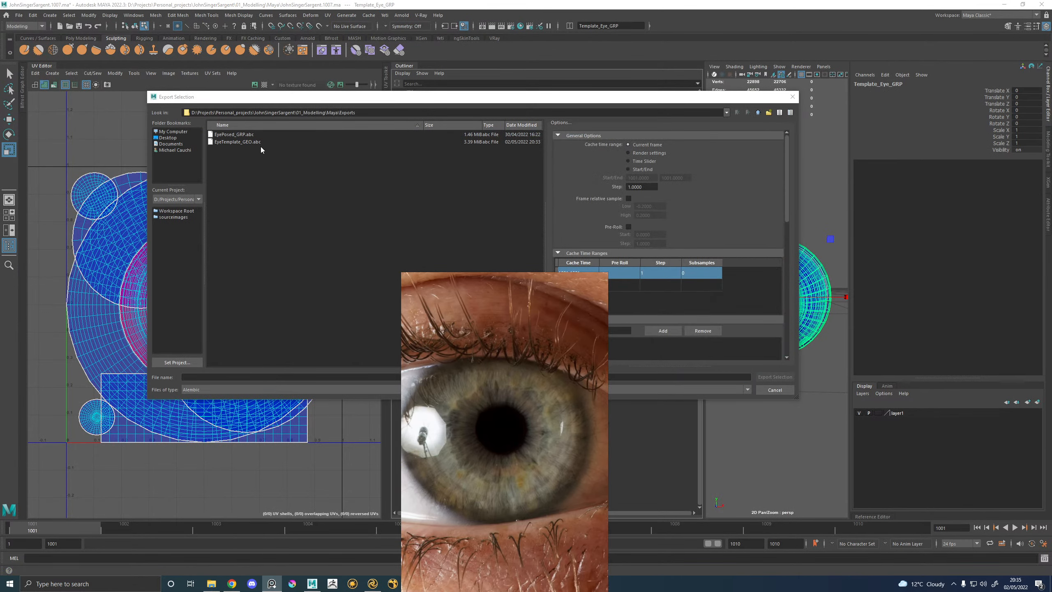
pyautogui.click(238, 142)
pyautogui.click(778, 377)
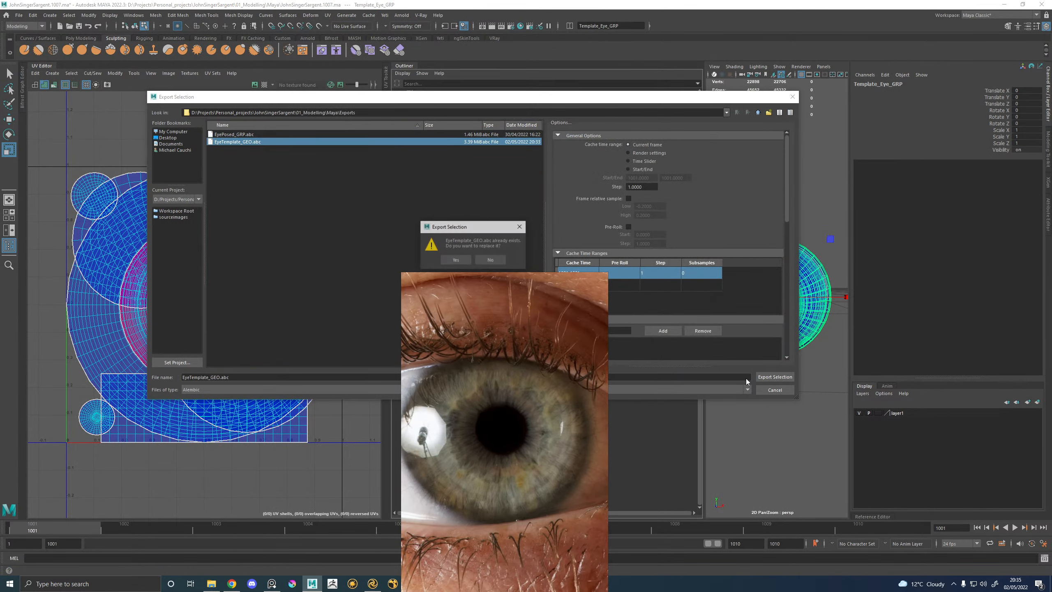
pyautogui.click(456, 259)
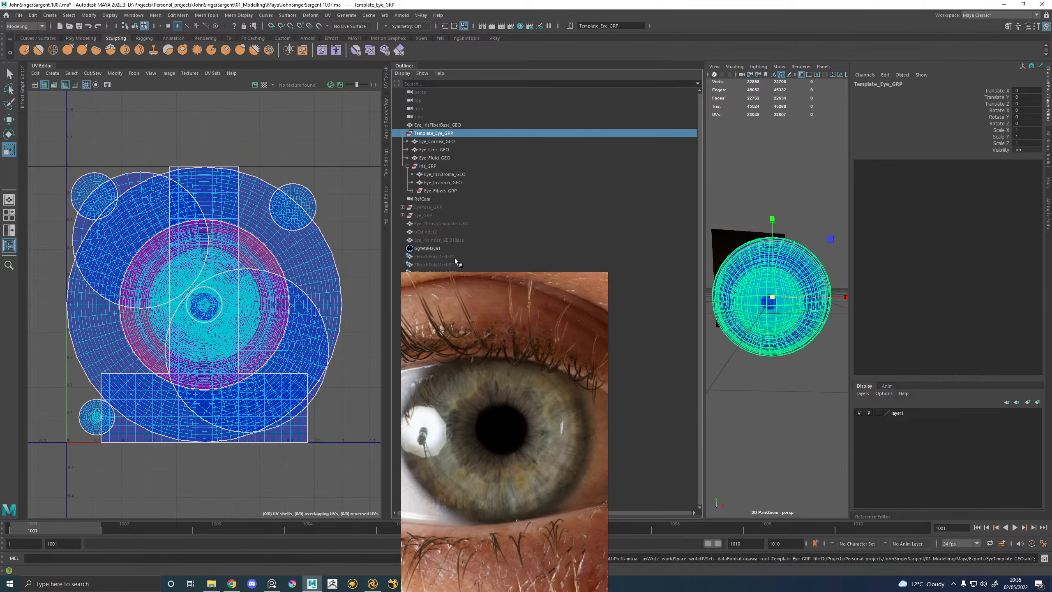
# Switch to Katana, place the eye reference photo beside the monitor image, and re-render the stroma.
pyautogui.moveTo(508, 404); pyautogui.dragTo(485, 277, button='right')
pyautogui.click(373, 584)
pyautogui.click(136, 32)
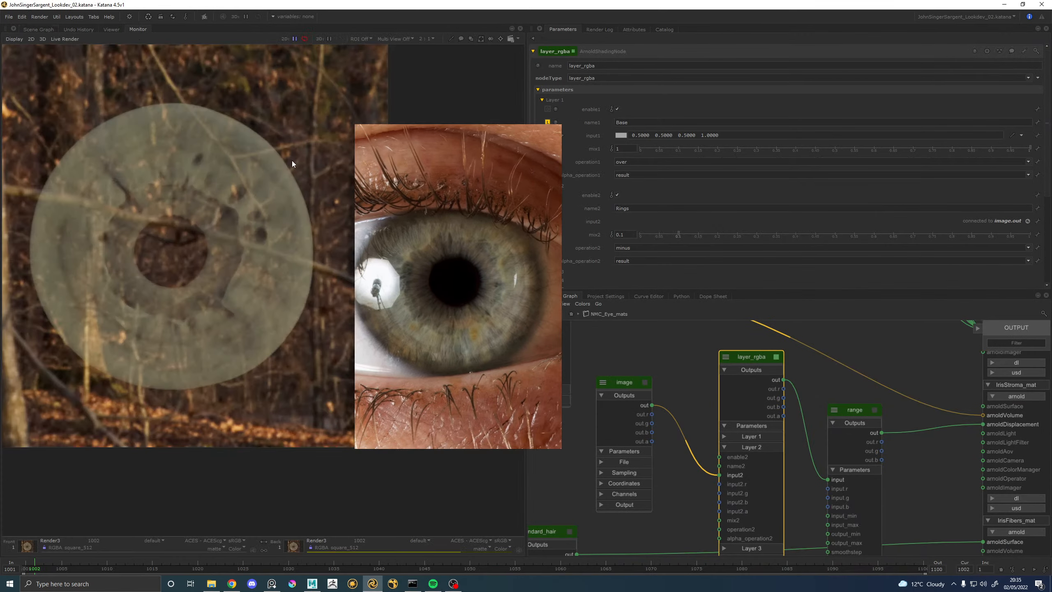
pyautogui.press('\\')
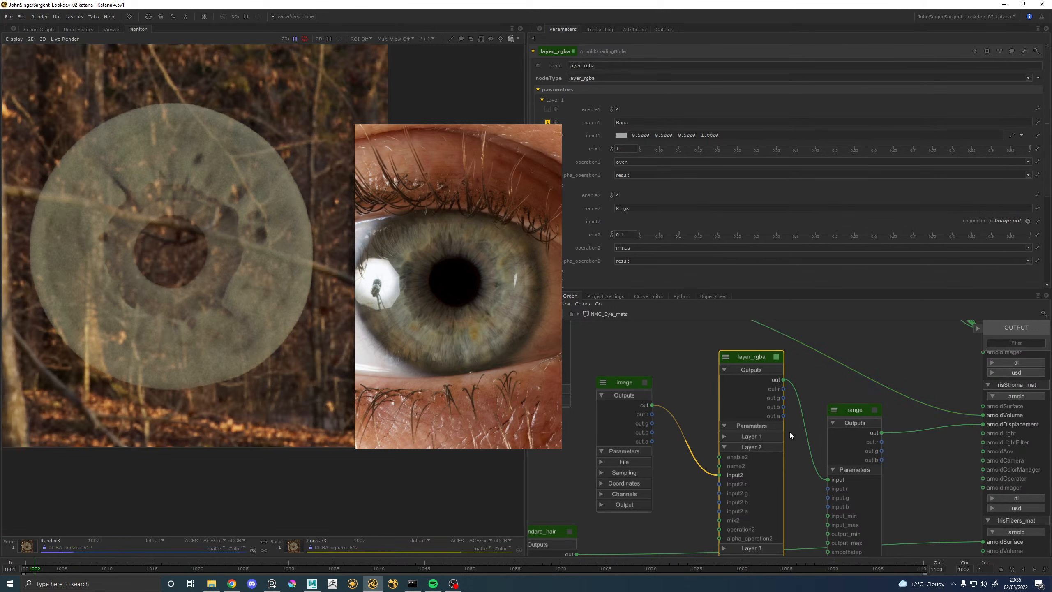
# Leave the NMC_Eye_mats material network and disable the Prune3 node below Importomatic1.
pyautogui.scroll(-2, 804, 360)
pyautogui.click(572, 313)
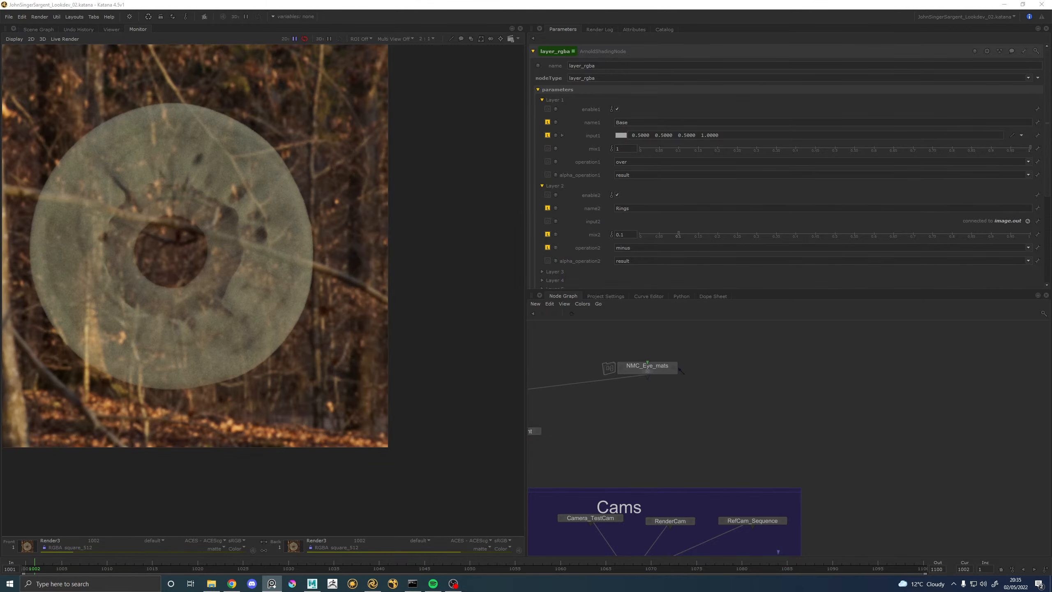
pyautogui.click(354, 352)
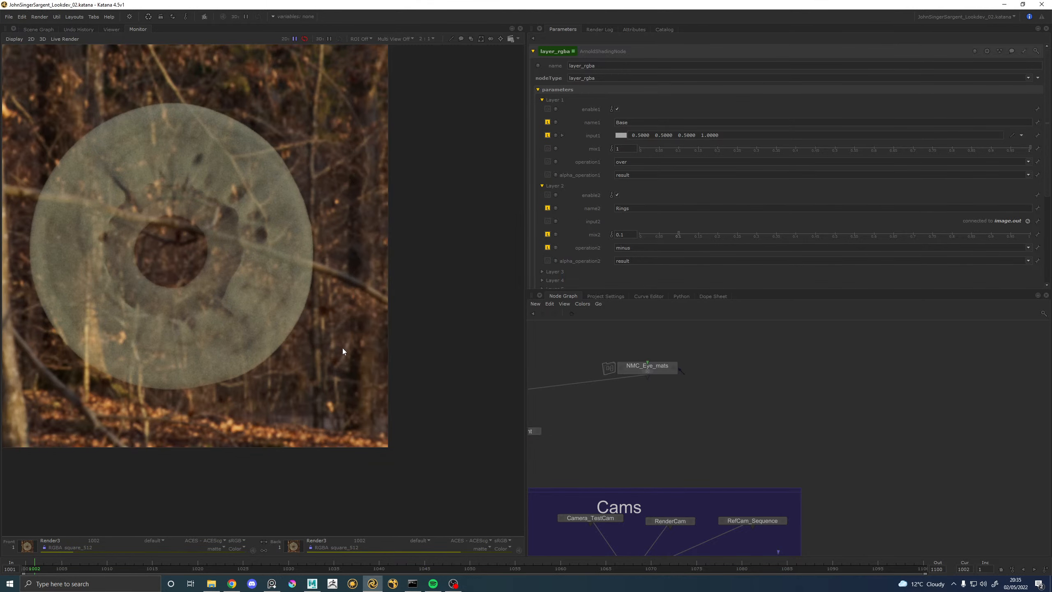
pyautogui.doubleClick(649, 366)
pyautogui.scroll(-8, 696, 434)
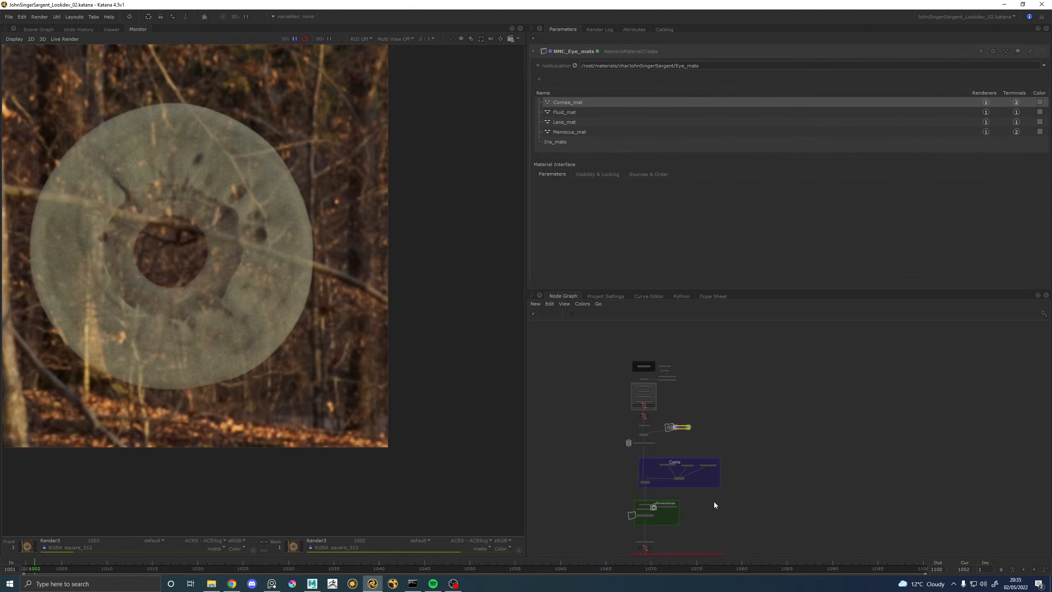
pyautogui.scroll(6, 675, 378)
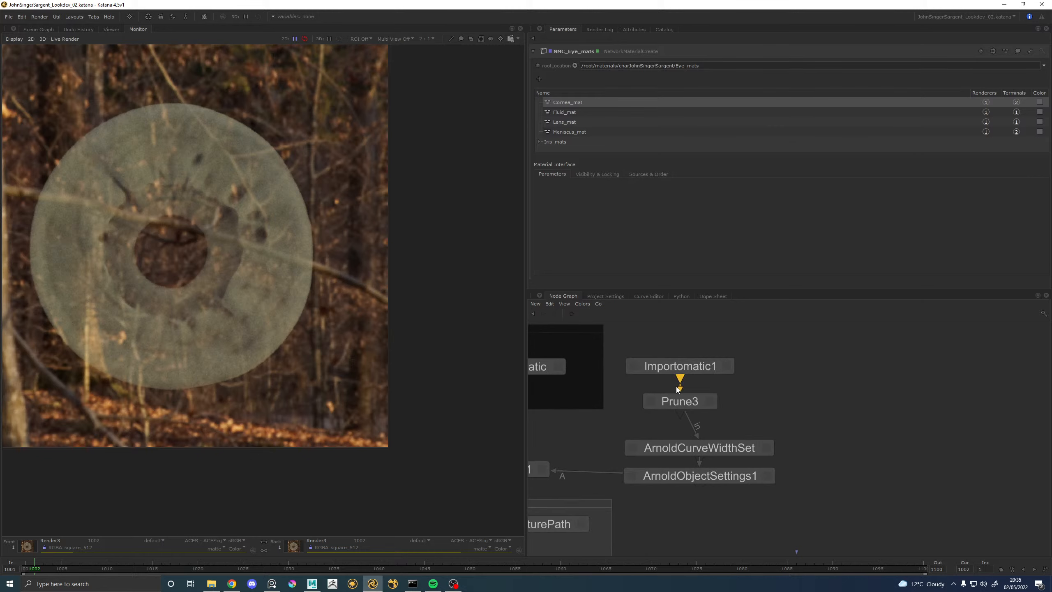
pyautogui.click(690, 403)
pyautogui.press('d')
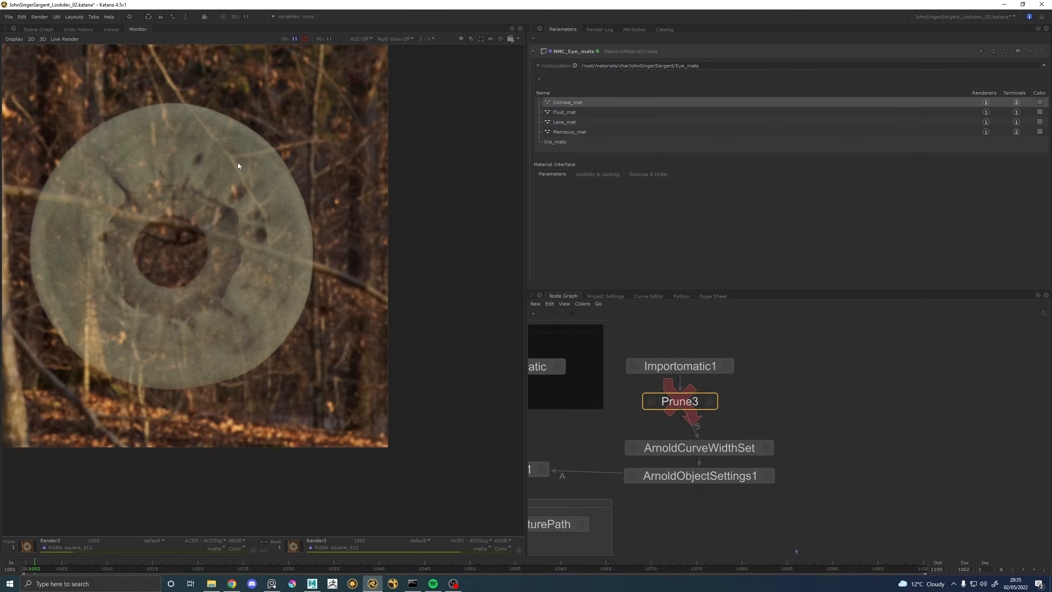
# Bring up the 3D viewer and make Render3 the viewed and edited node.
pyautogui.click(112, 29)
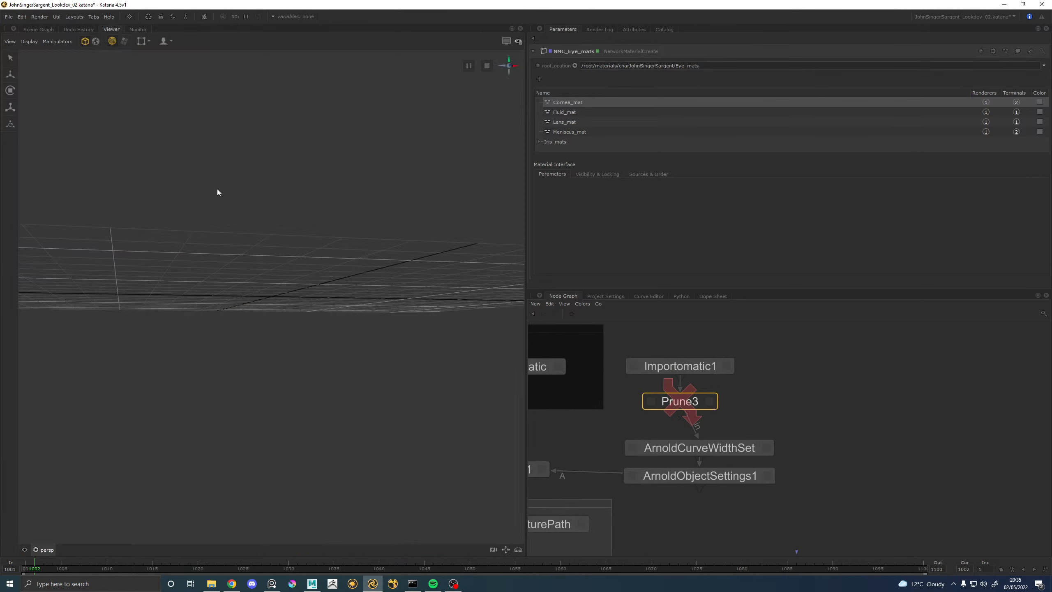
pyautogui.click(52, 544)
pyautogui.click(46, 523)
pyautogui.scroll(-8, 814, 507)
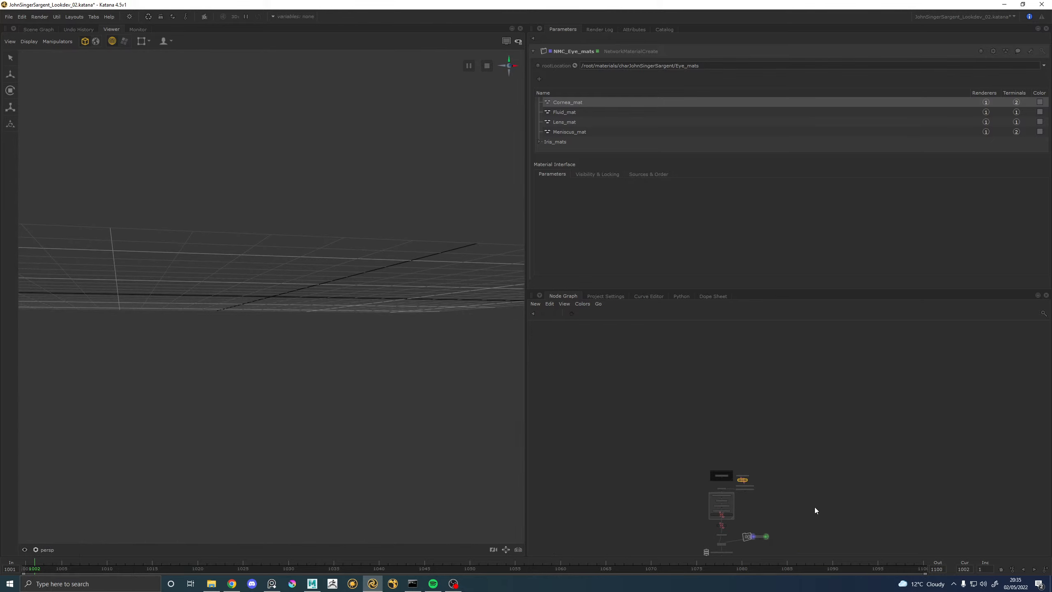
pyautogui.scroll(10, 721, 482)
pyautogui.click(748, 543)
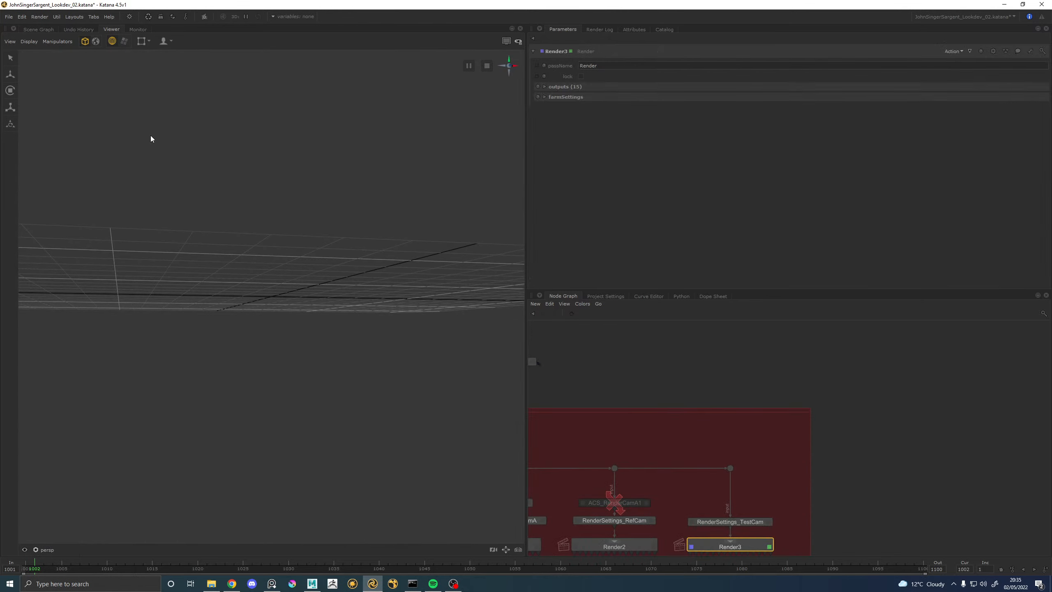
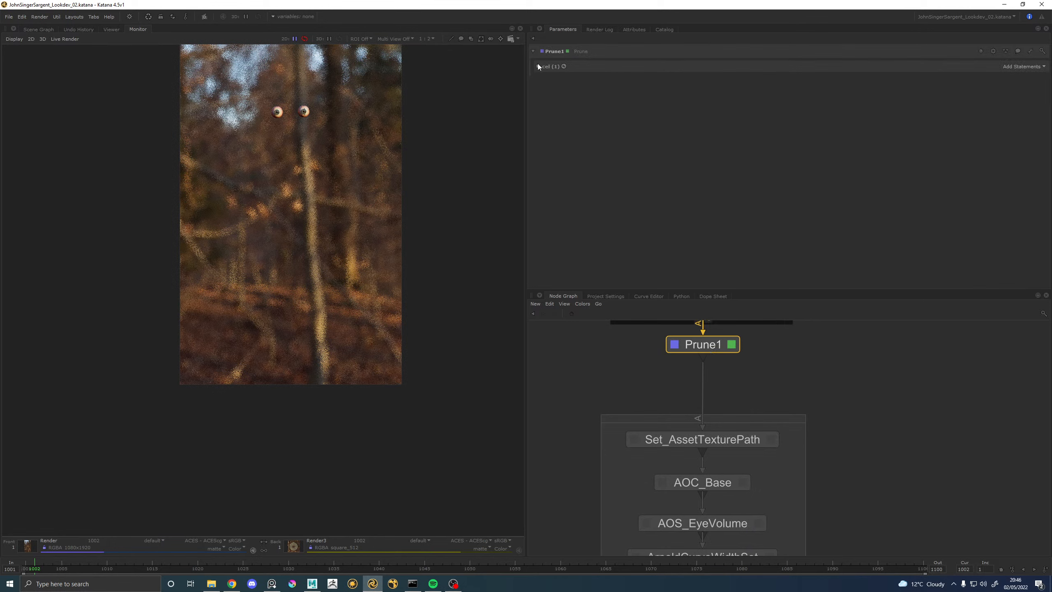
# Inspect both eyeballs up close in the portrait render.
pyautogui.scroll(2, 290, 106)
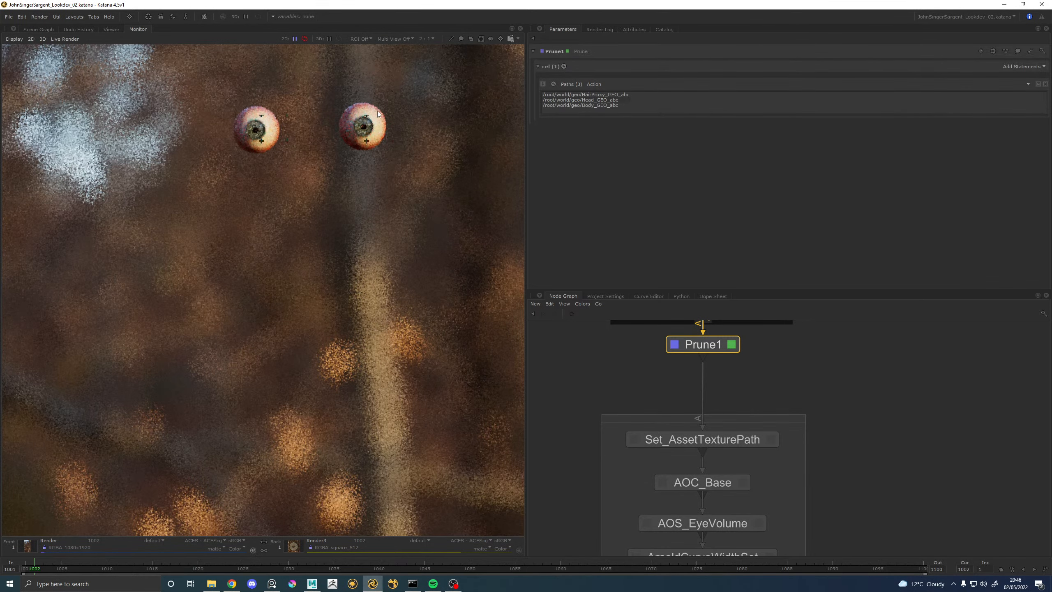
pyautogui.moveTo(378, 113); pyautogui.dragTo(325, 212, button='middle')
pyautogui.scroll(1, 311, 207)
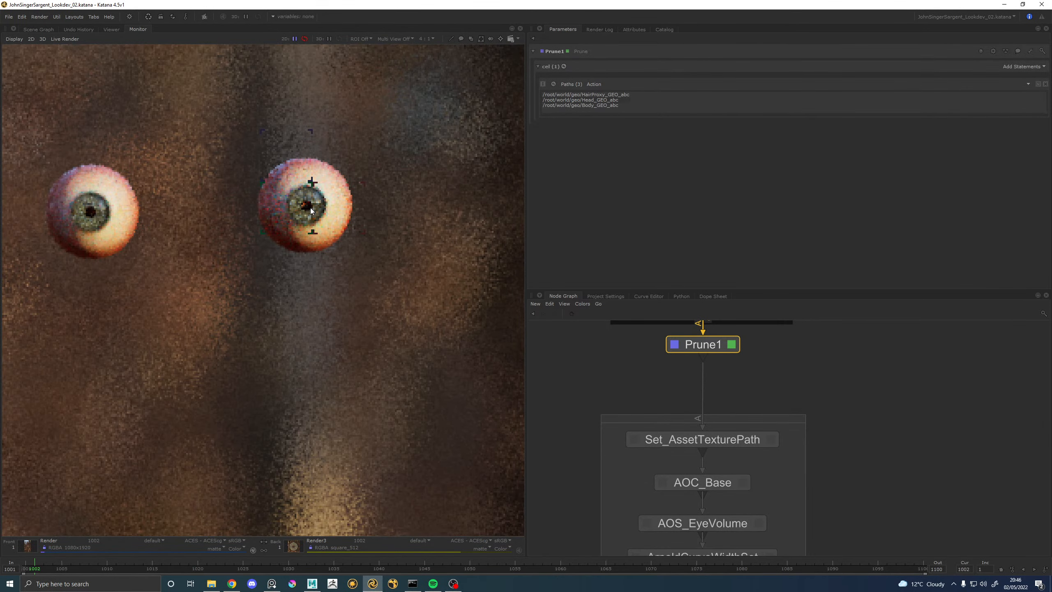
pyautogui.scroll(-2, 311, 207)
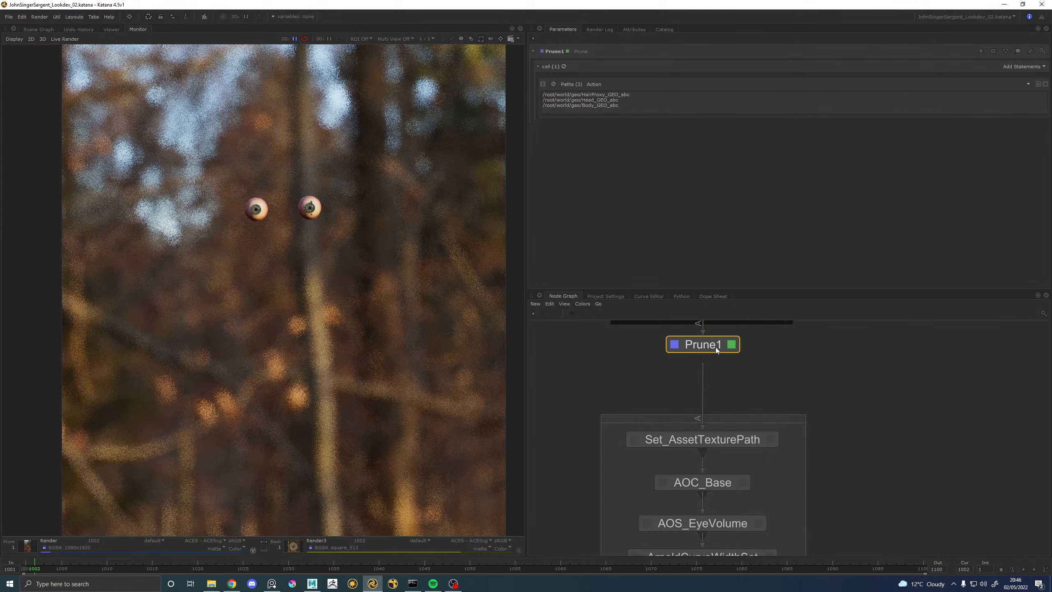
# Disable the Prune1 node to bring the head, body and hair proxy back into the render, and frame the face.
pyautogui.press('d')
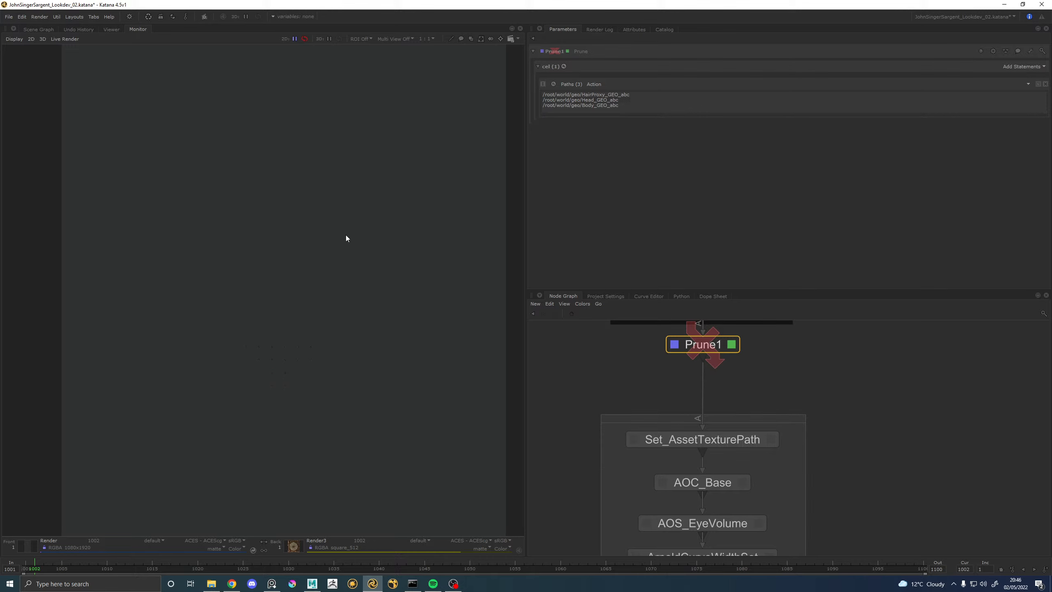
pyautogui.scroll(-2, 309, 229)
pyautogui.scroll(1, 312, 229)
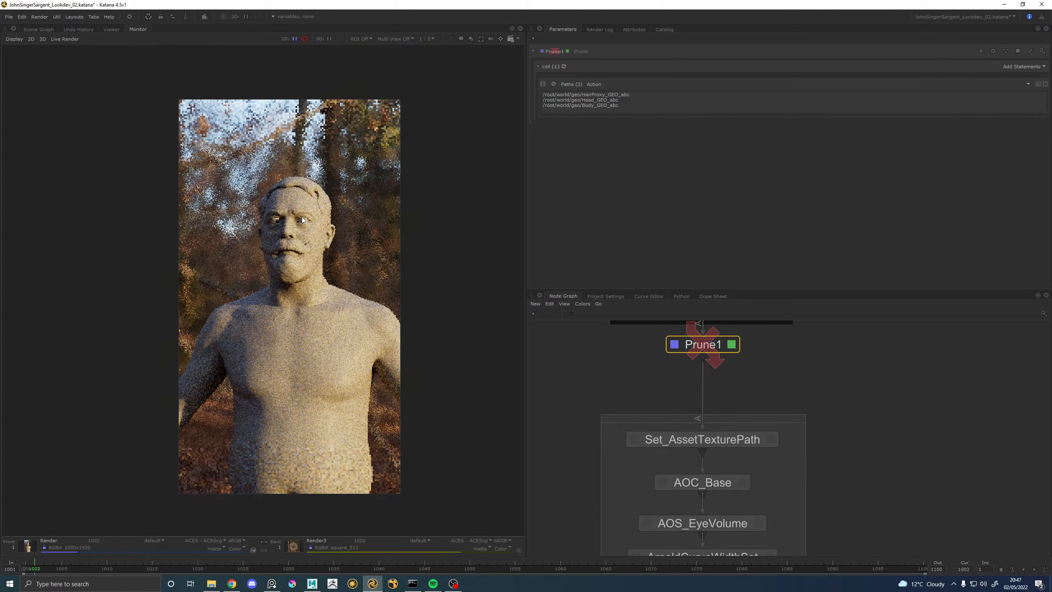
pyautogui.scroll(2, 323, 220)
pyautogui.scroll(-2, 332, 244)
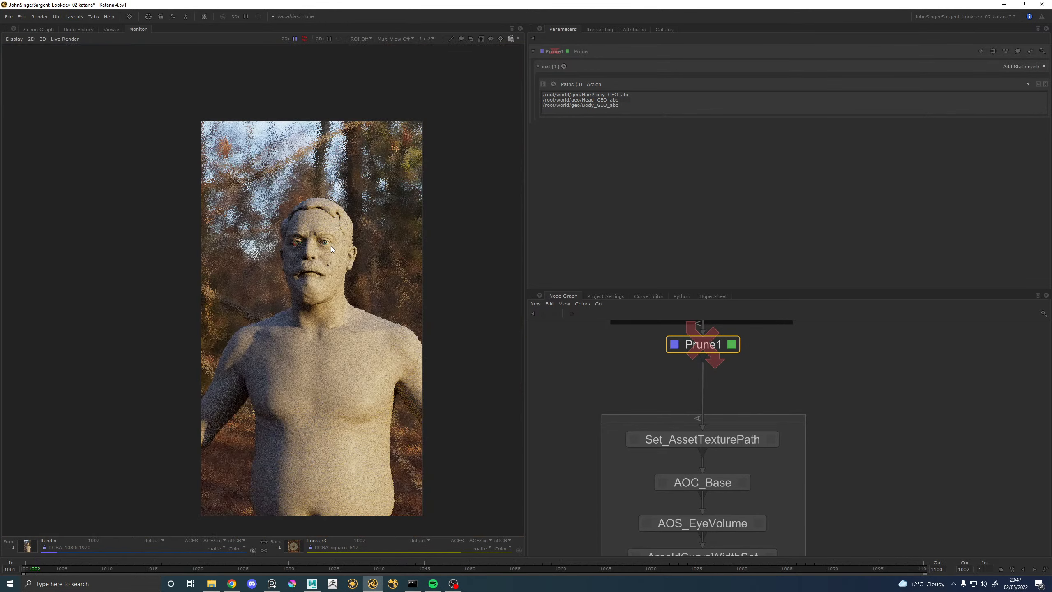
pyautogui.scroll(2, 330, 238)
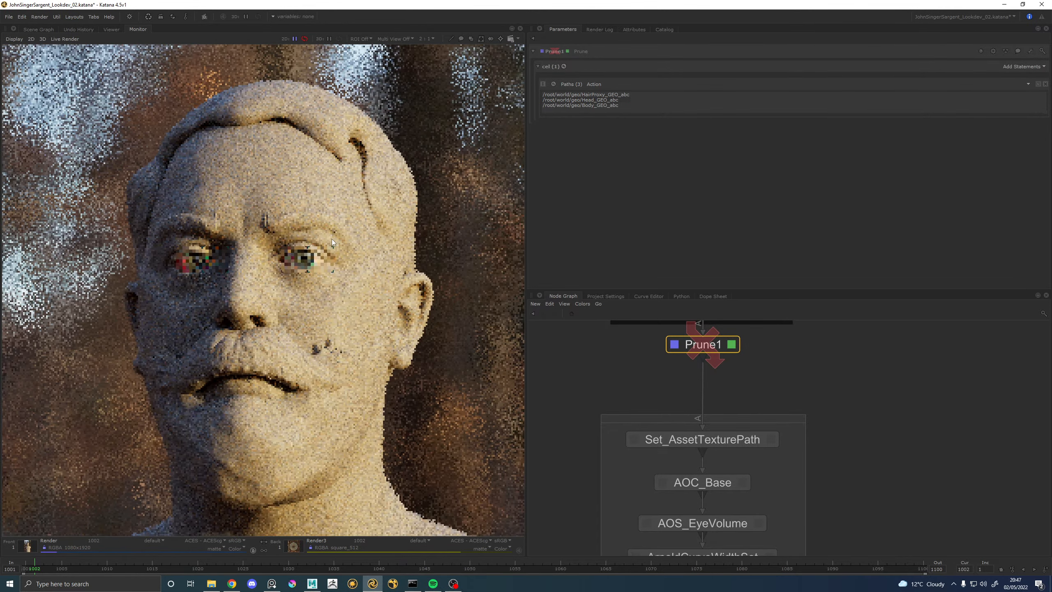
# Check the sss output of the head render, and return the monitor to the default output.
pyautogui.click(149, 539)
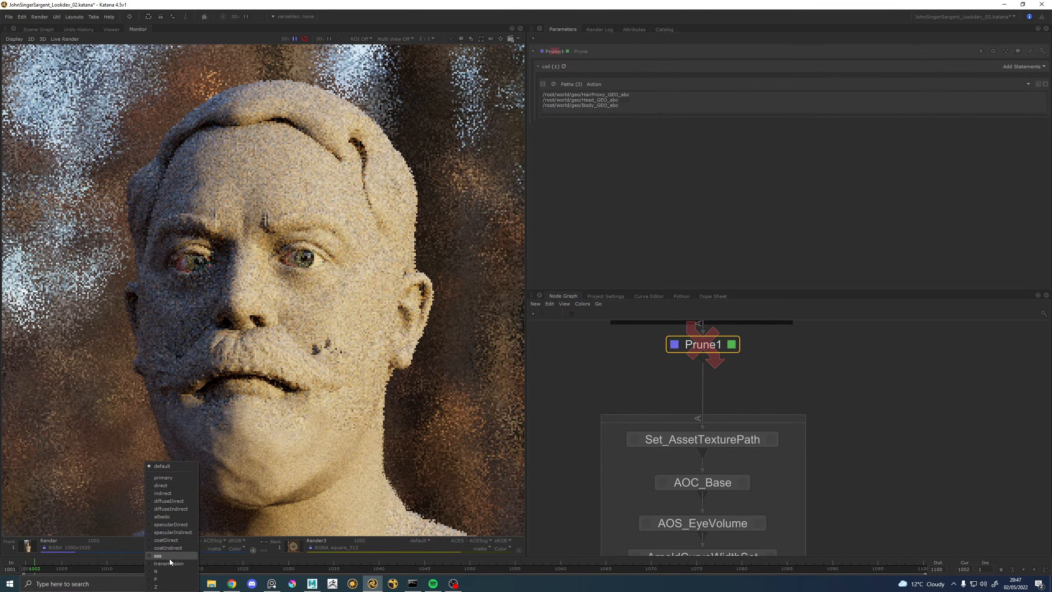
pyautogui.click(167, 559)
pyautogui.click(159, 541)
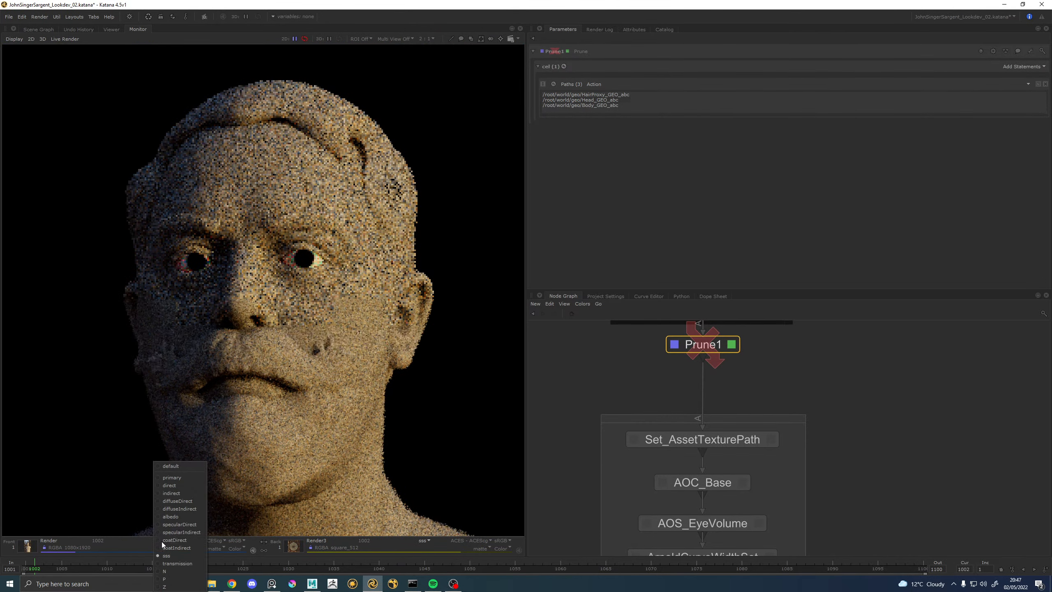
pyautogui.click(165, 467)
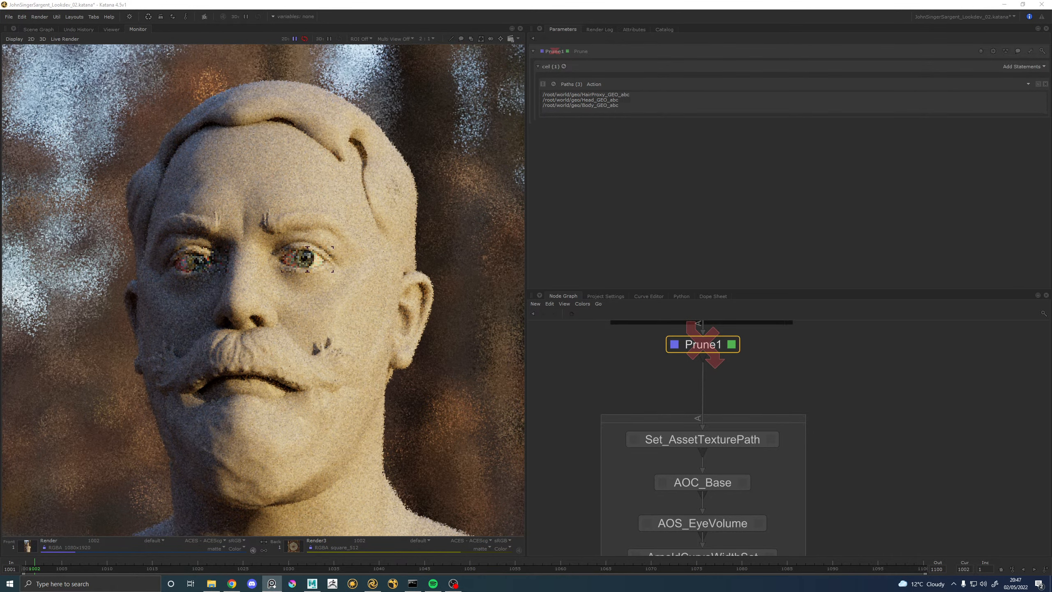
# Bring the painted portrait reference beside the rendered head and enlarge its face.
pyautogui.moveTo(0, 266); pyautogui.dragTo(512, 254, button='right')
pyautogui.scroll(5, 550, 257)
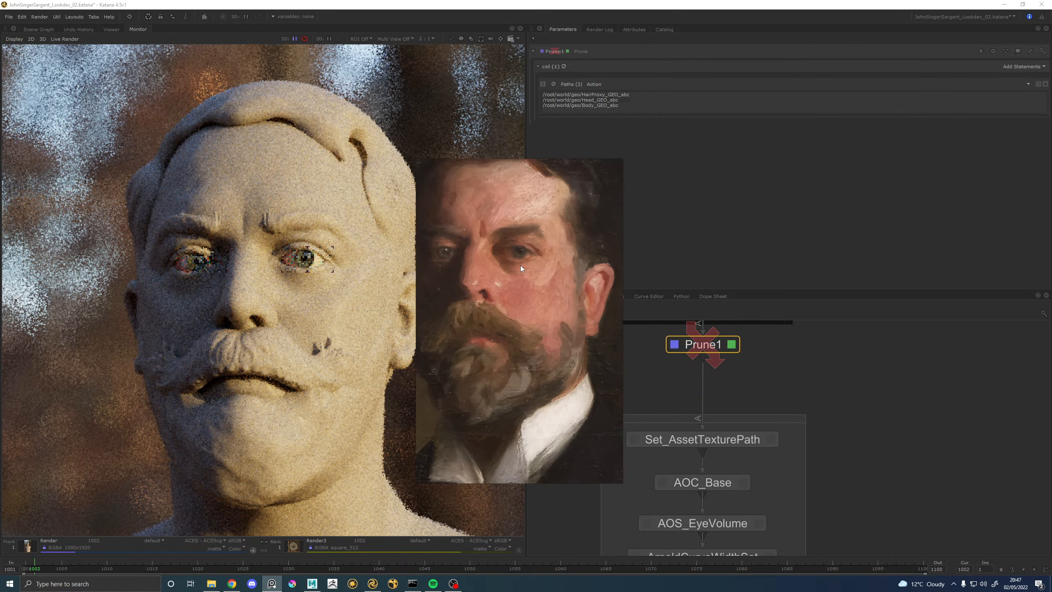
pyautogui.scroll(1, 513, 260)
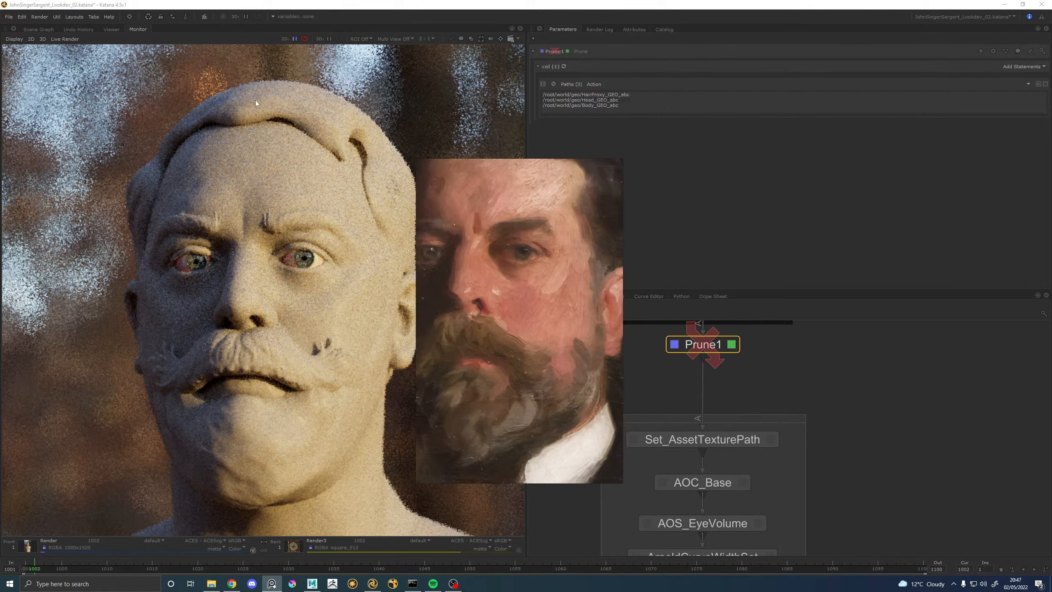
# Compare the rendered eye on the lit side of the face with the same eye in the painting.
pyautogui.scroll(2, 302, 254)
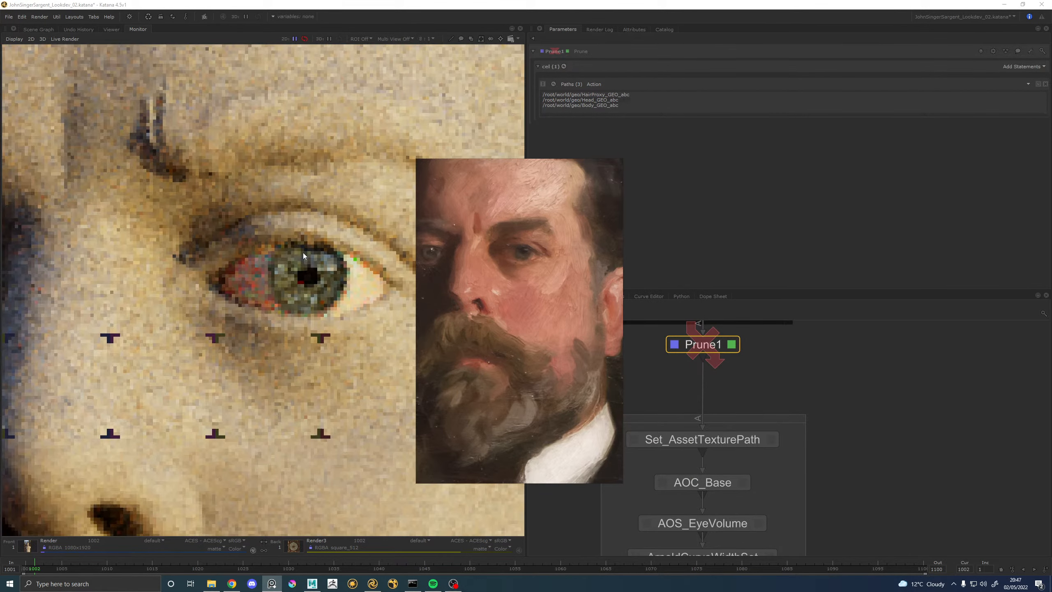
pyautogui.scroll(-1, 327, 260)
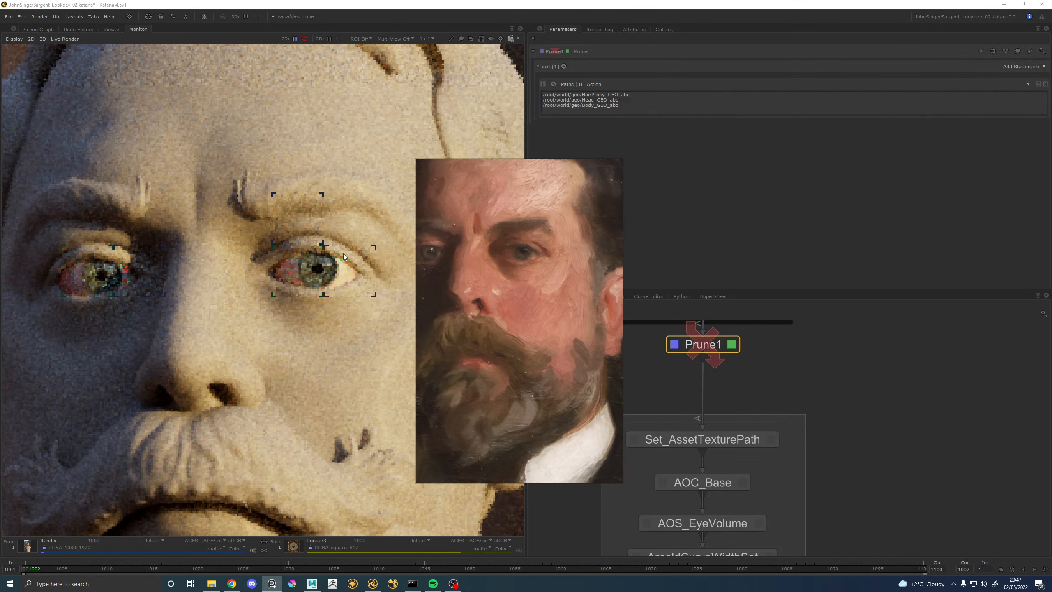
pyautogui.scroll(-1, 344, 253)
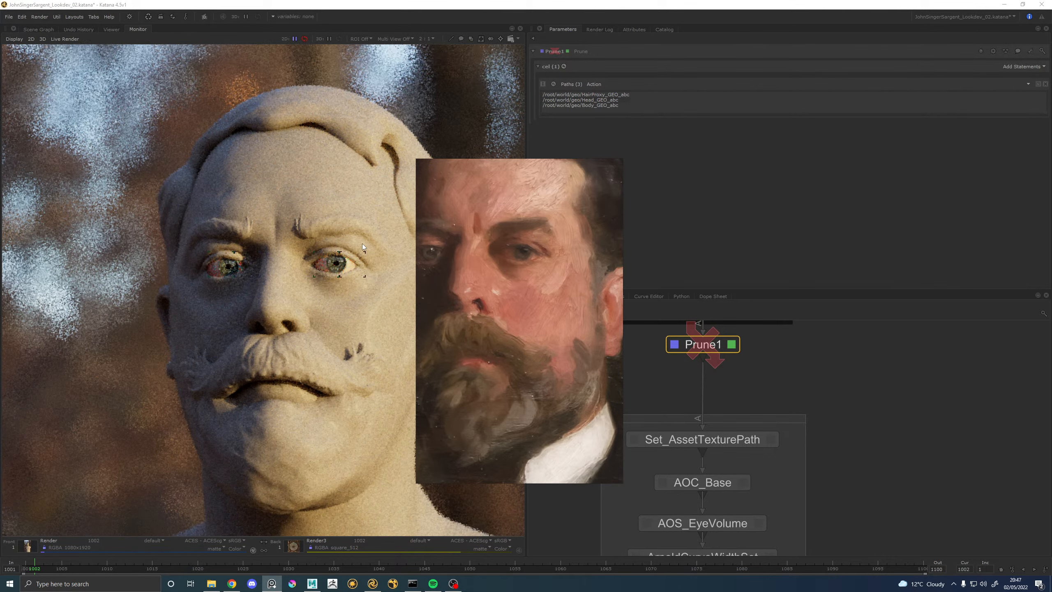
pyautogui.scroll(-2, 365, 245)
pyautogui.scroll(4, 387, 239)
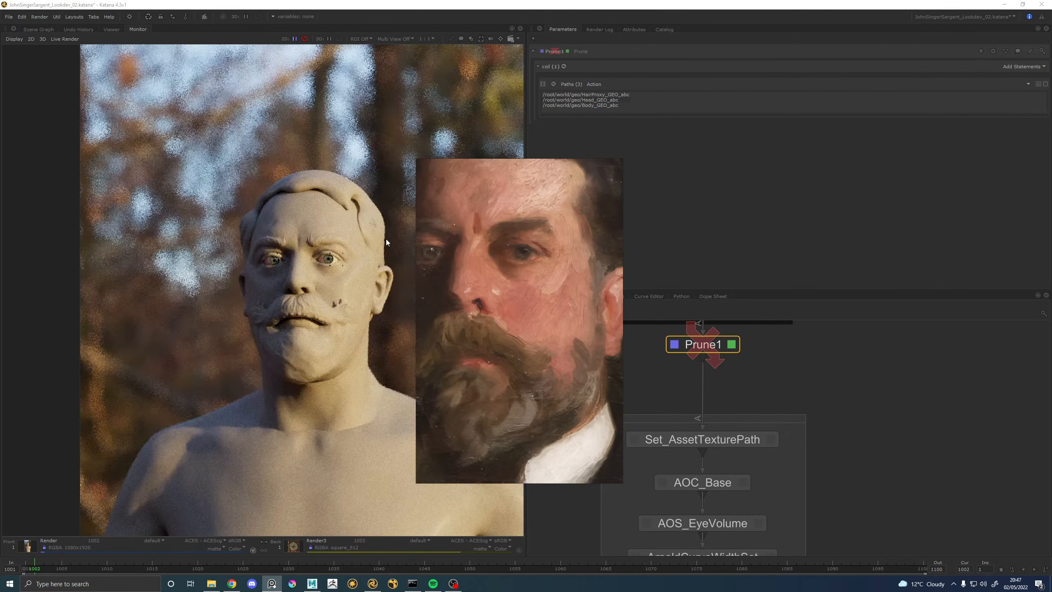
pyautogui.scroll(-2, 293, 268)
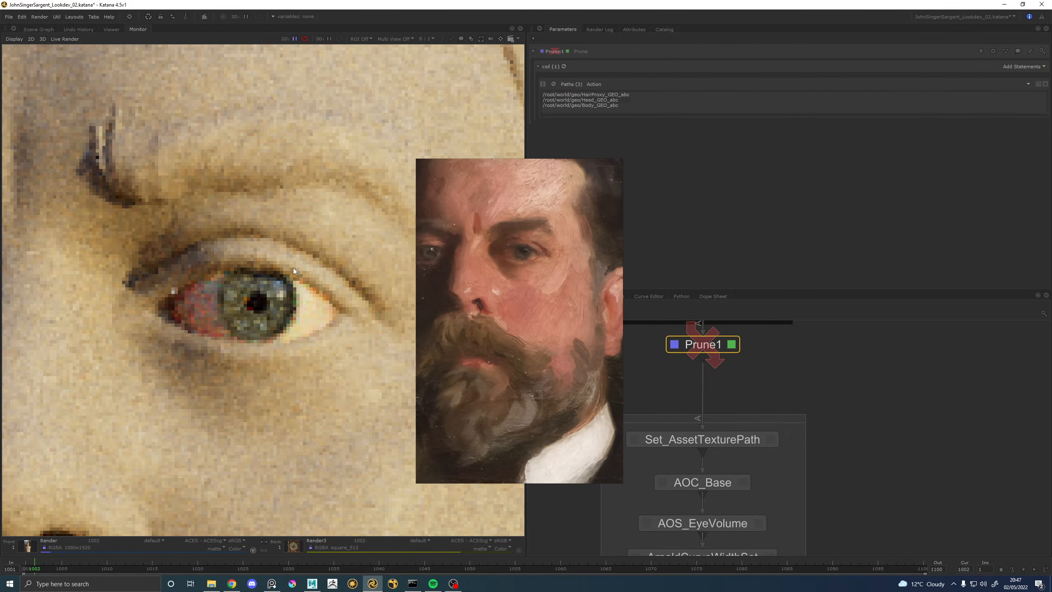
pyautogui.scroll(3, 523, 251)
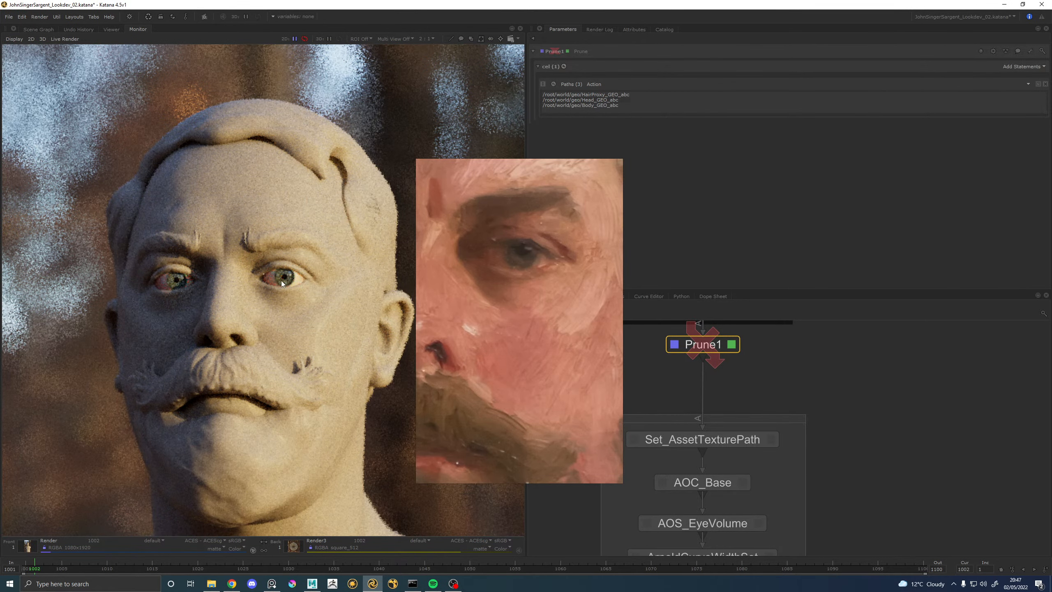
pyautogui.scroll(2, 268, 266)
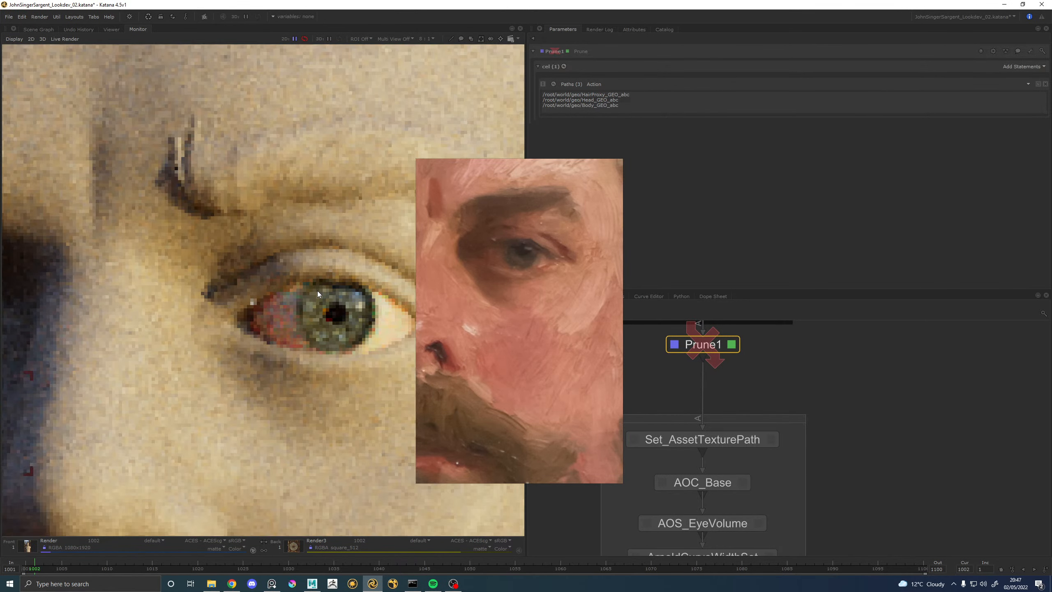
# Examine the painting's shadowed eye and its highlight against the iris and reflections in the render.
pyautogui.scroll(-1, 295, 290)
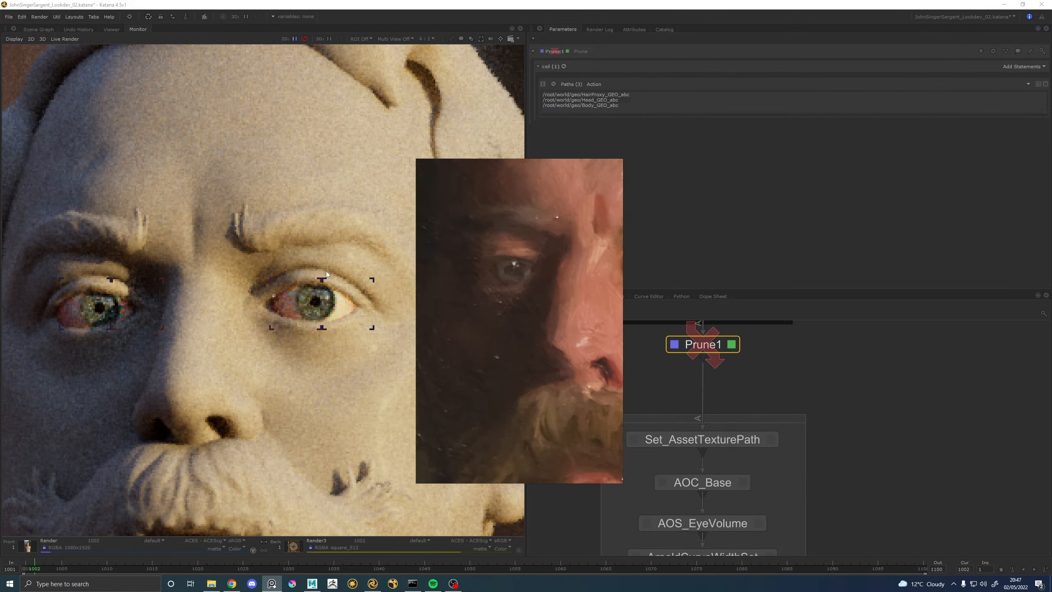
pyautogui.scroll(-2, 326, 272)
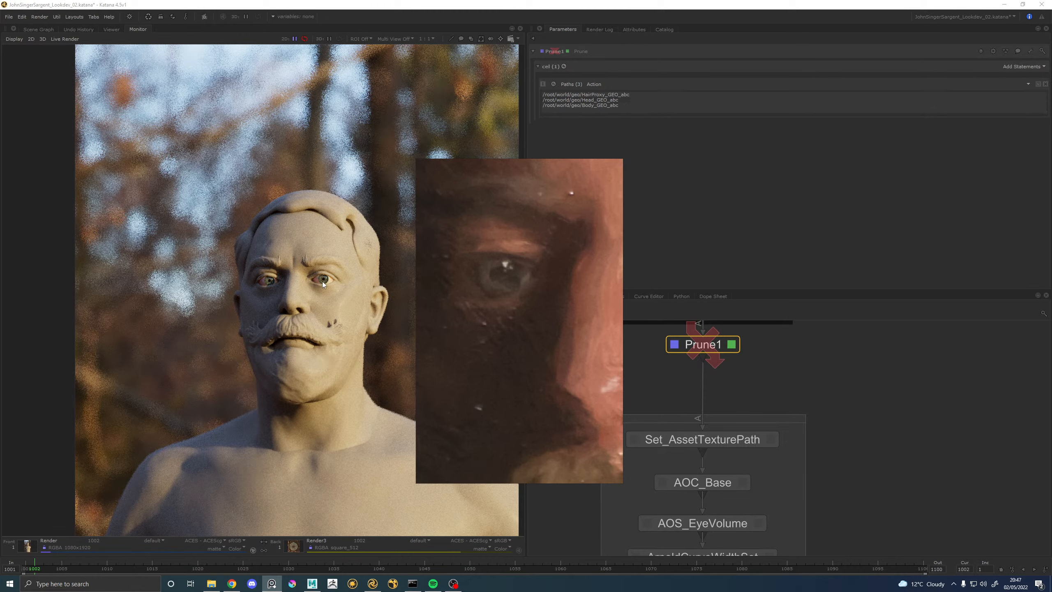
pyautogui.scroll(3, 322, 282)
pyautogui.scroll(-2, 319, 281)
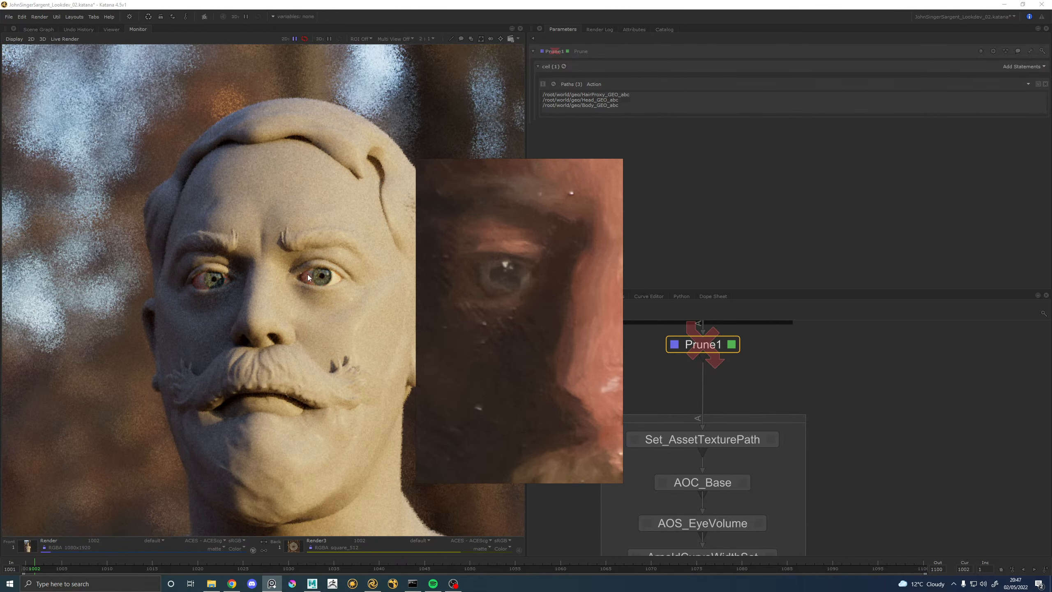
pyautogui.scroll(3, 326, 275)
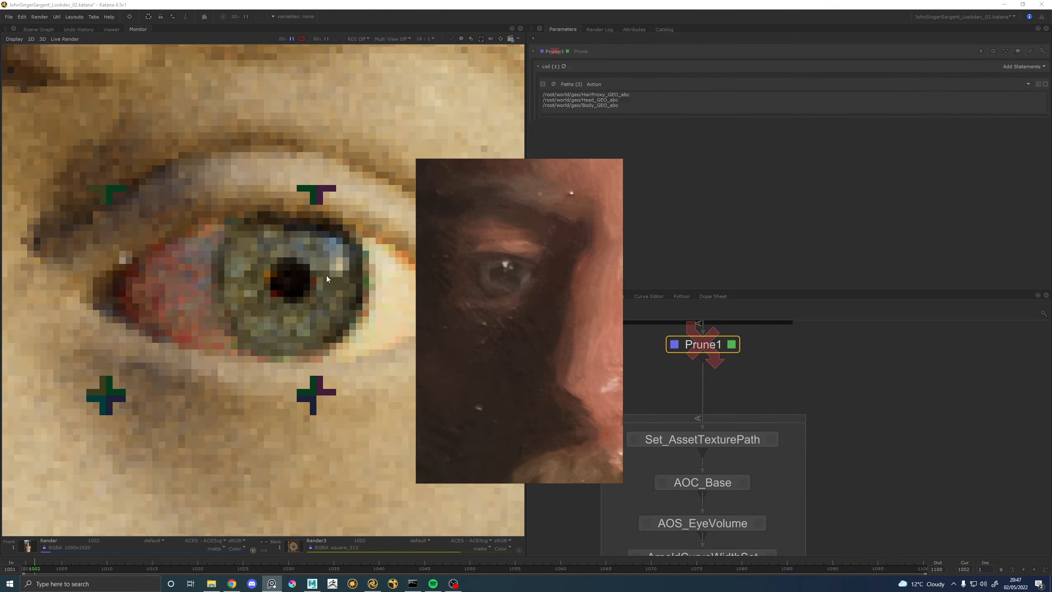
pyautogui.scroll(-3, 327, 276)
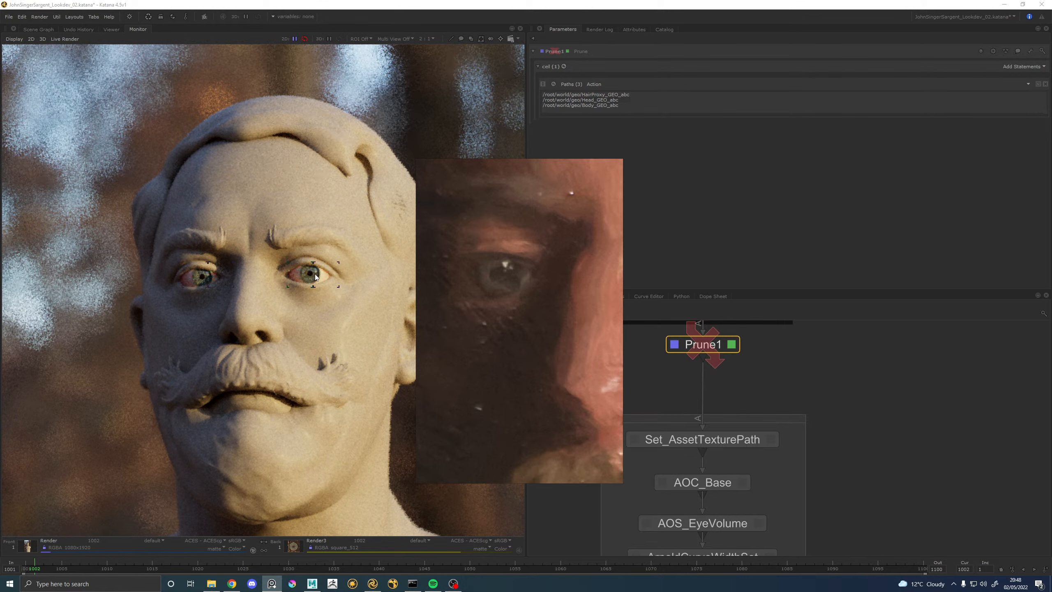
pyautogui.scroll(3, 316, 277)
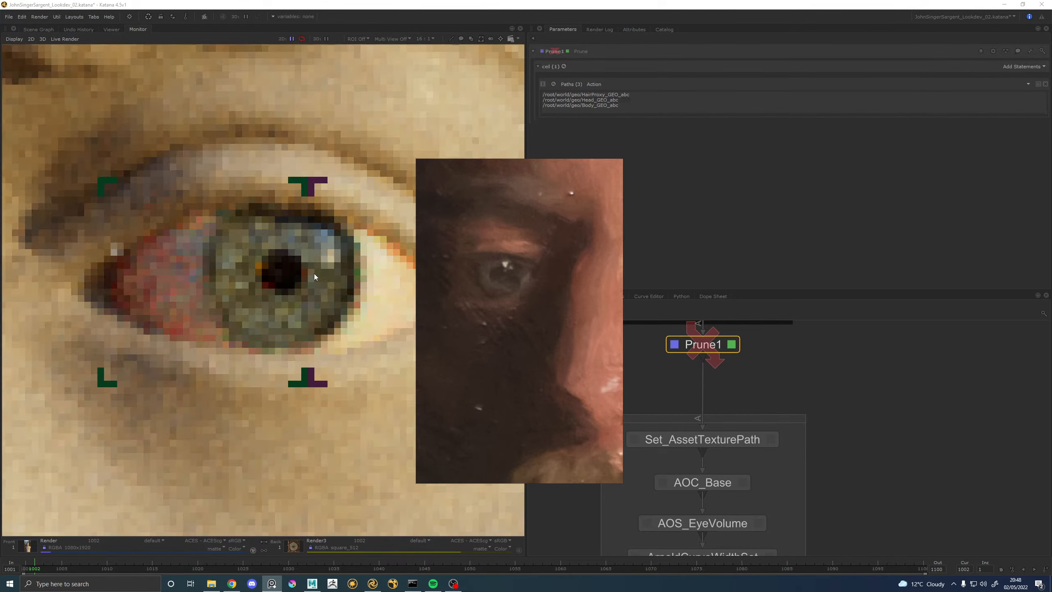
pyautogui.scroll(-1, 314, 275)
pyautogui.scroll(-1, 316, 278)
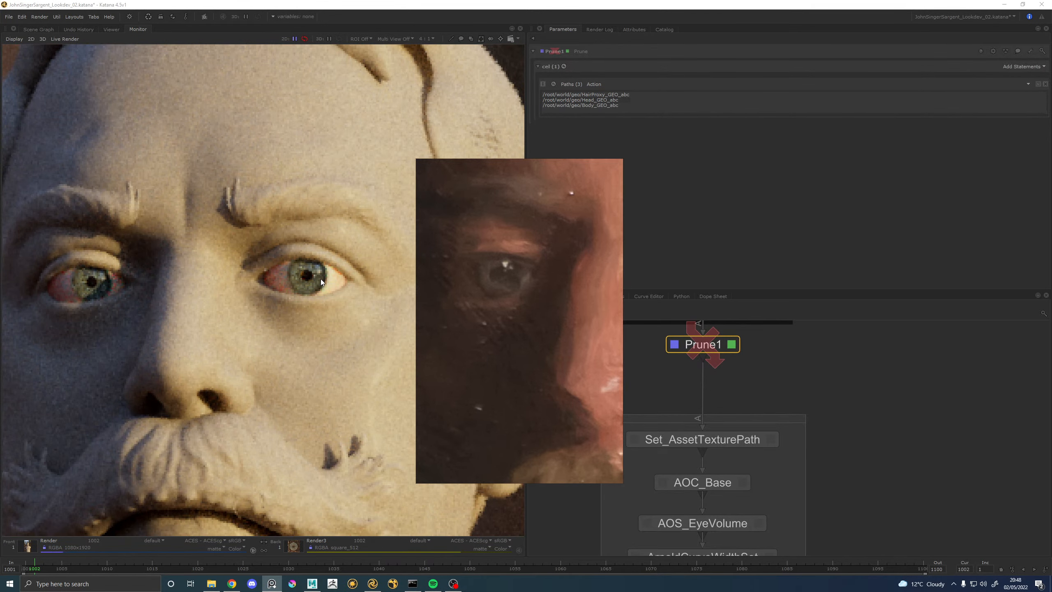
# Compare the rendered eyes with the whole painted portrait, both in close-up and at full-figure framing.
pyautogui.scroll(-2, 512, 292)
pyautogui.moveTo(600, 288); pyautogui.dragTo(487, 288, button='middle')
pyautogui.scroll(-2, 533, 287)
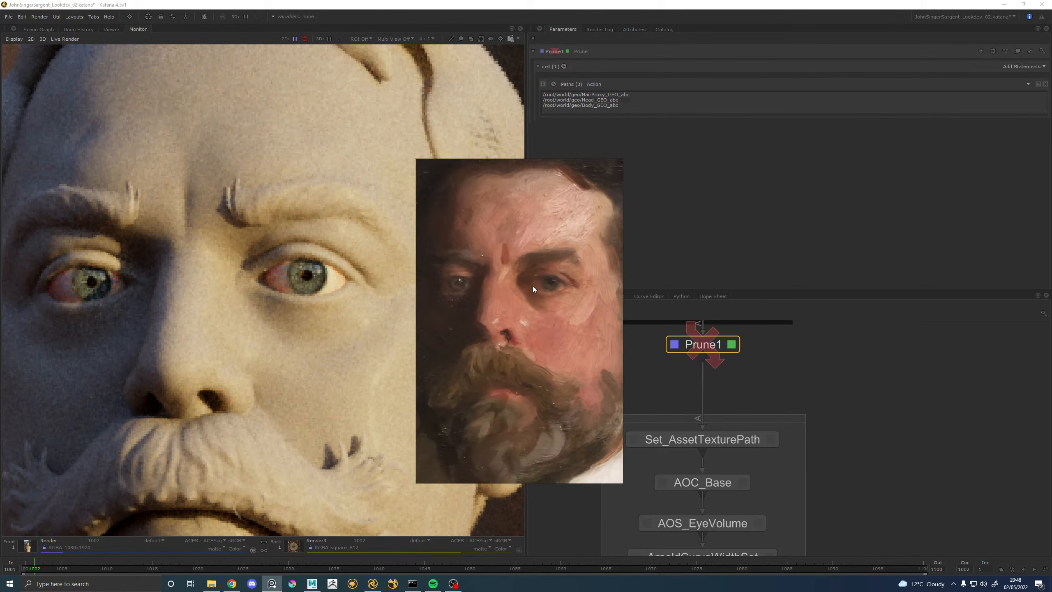
pyautogui.scroll(-2, 216, 293)
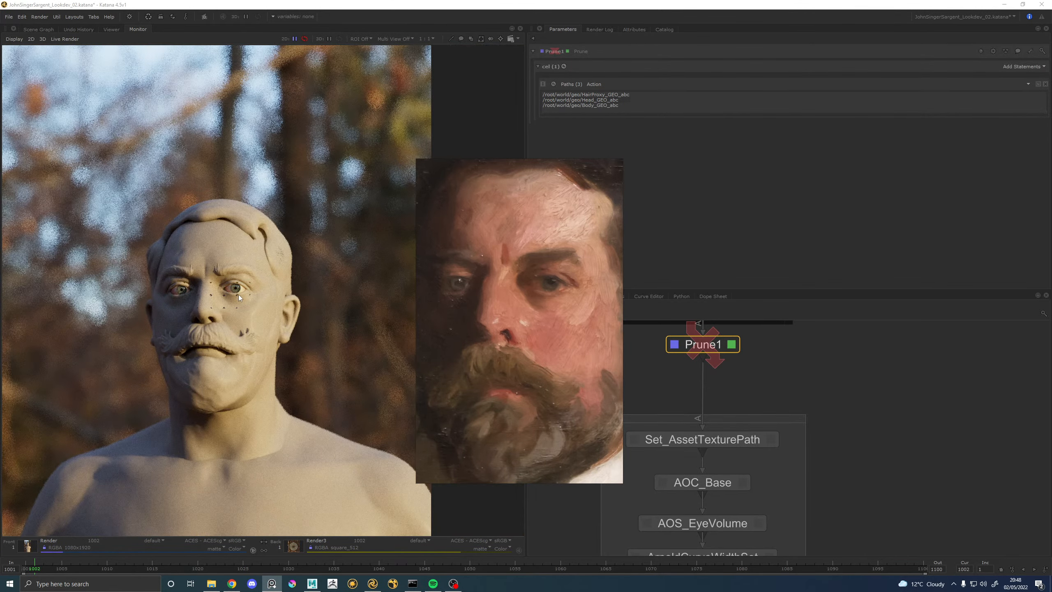
pyautogui.scroll(2, 222, 299)
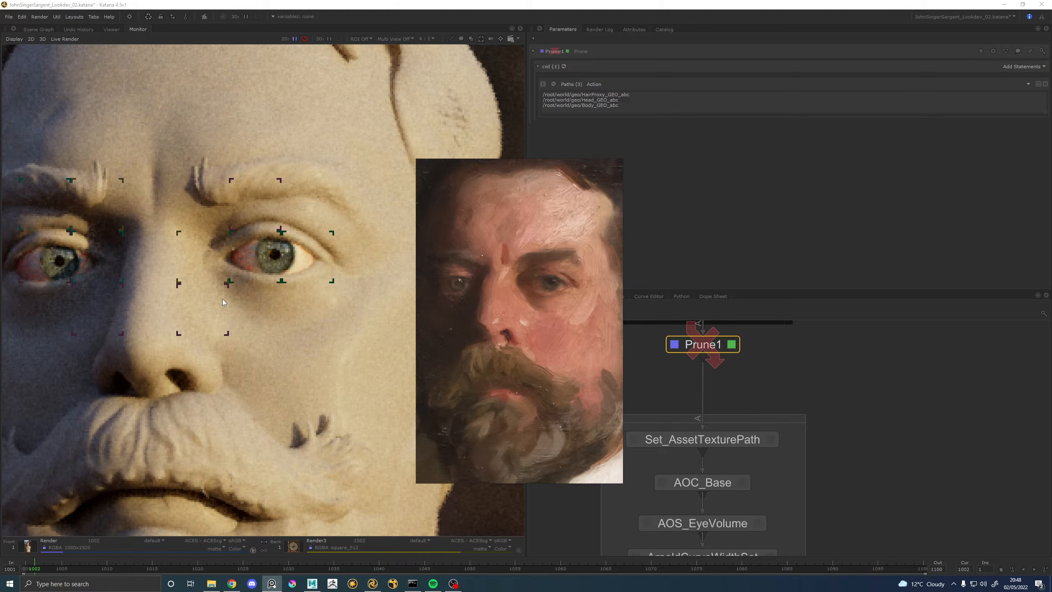
pyautogui.scroll(-1, 222, 299)
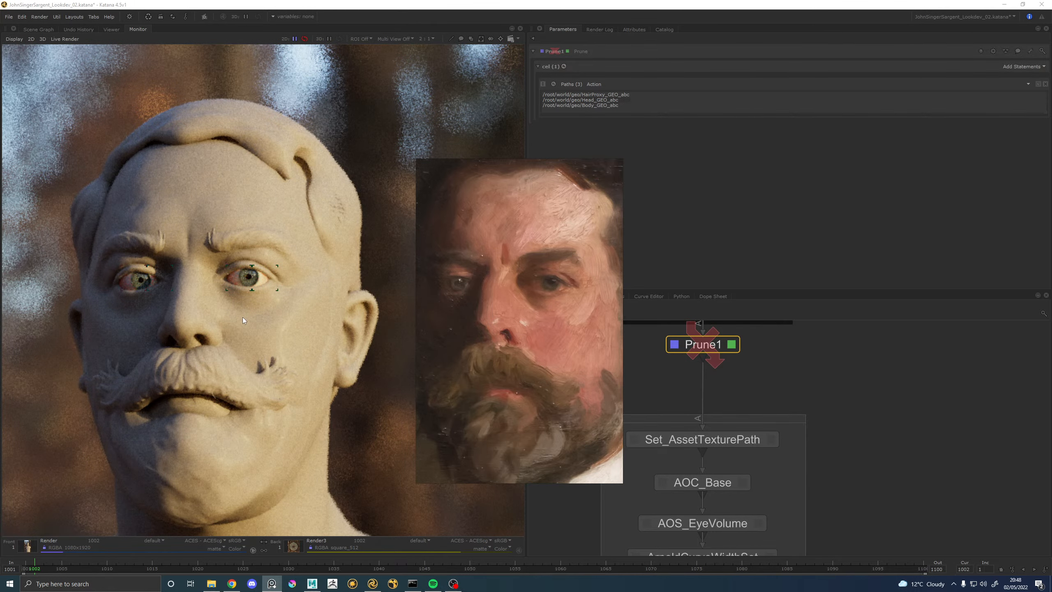
pyautogui.scroll(-2, 485, 290)
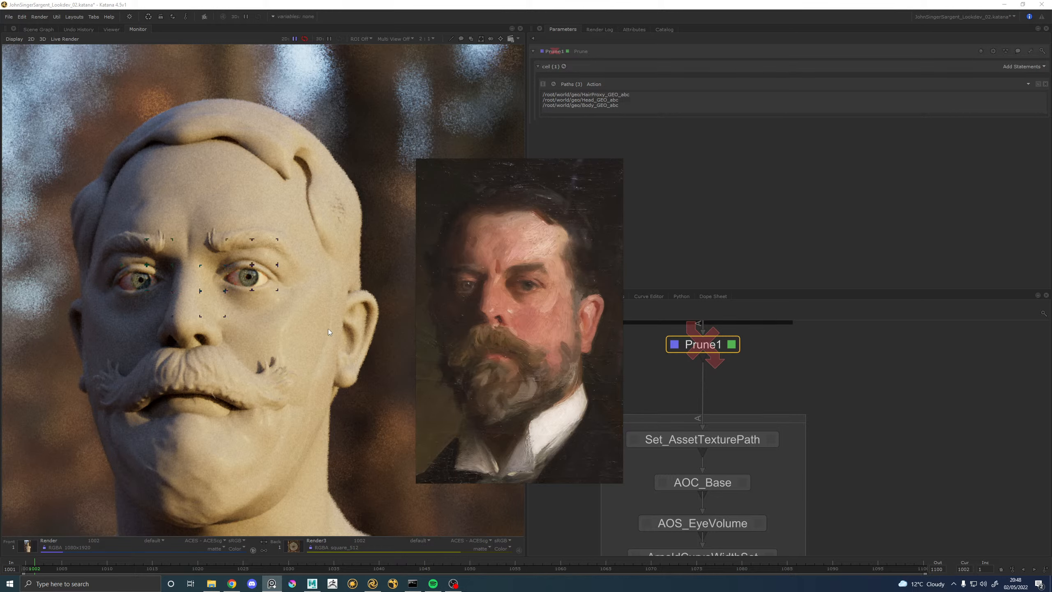
pyautogui.scroll(-1, 246, 266)
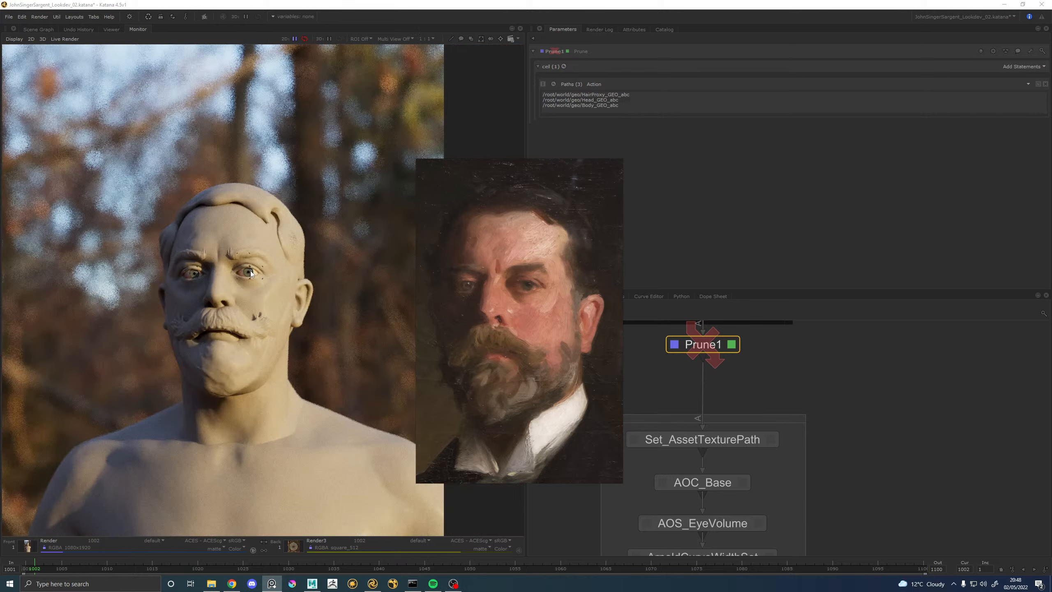
pyautogui.scroll(2, 252, 274)
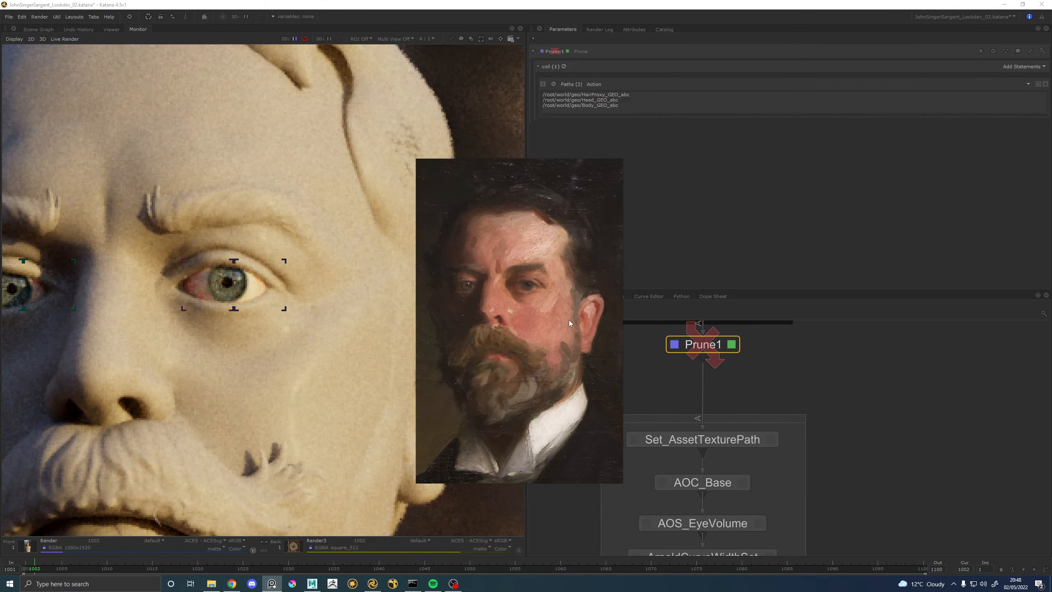
pyautogui.scroll(-1, 179, 287)
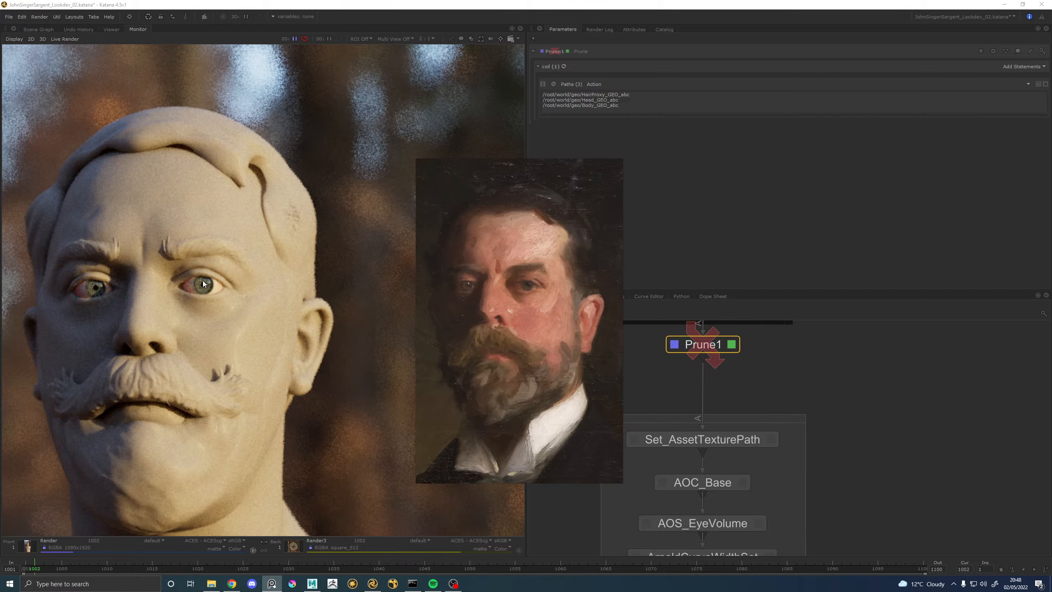
pyautogui.scroll(2, 204, 286)
pyautogui.scroll(1, 204, 286)
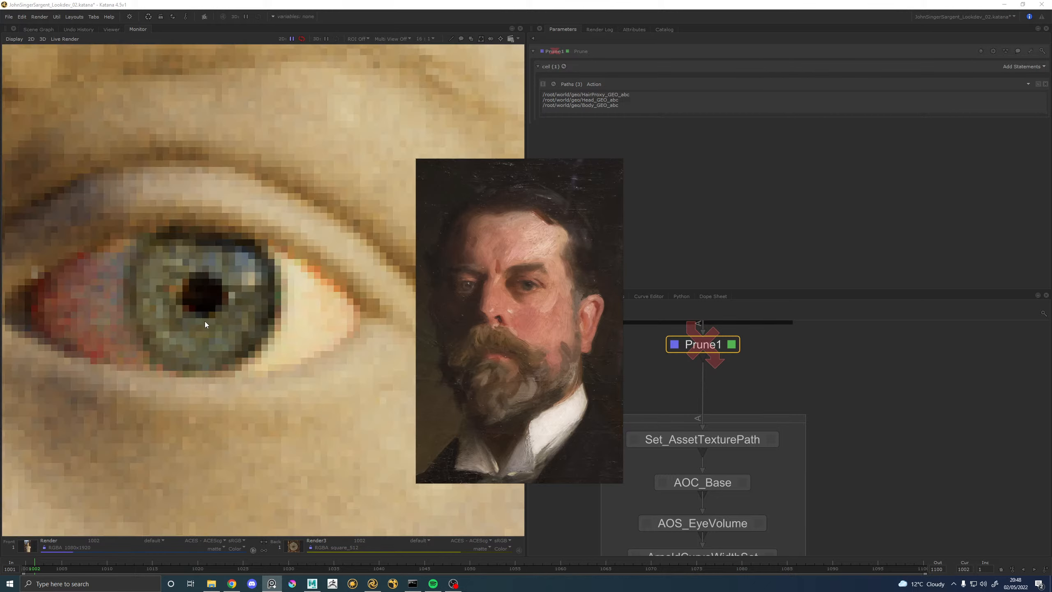
pyautogui.scroll(-1, 229, 306)
pyautogui.scroll(-1, 247, 297)
pyautogui.scroll(-1, 245, 297)
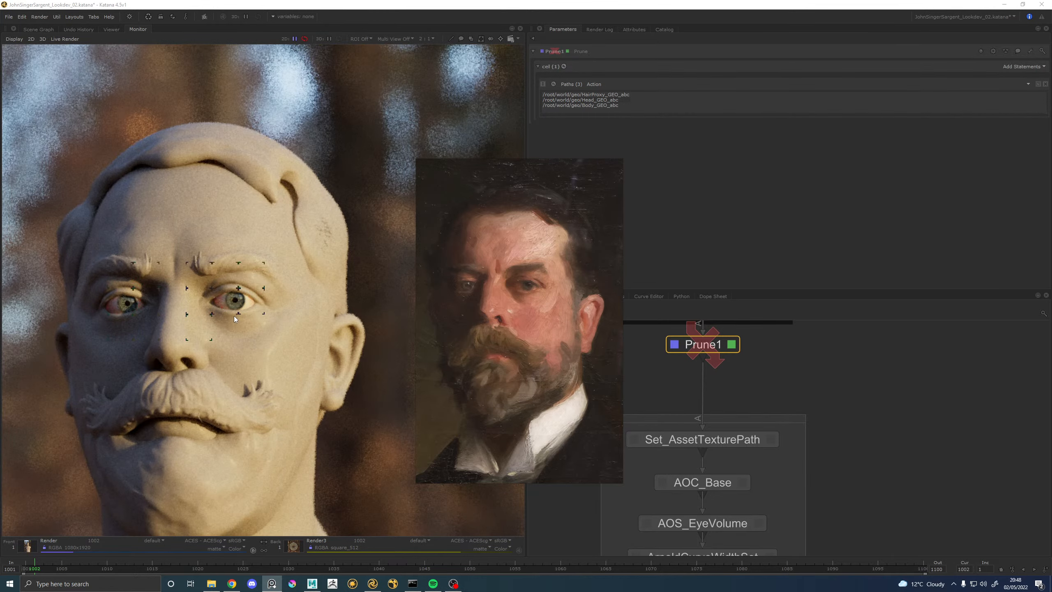
pyautogui.moveTo(234, 316); pyautogui.dragTo(265, 308, button='middle')
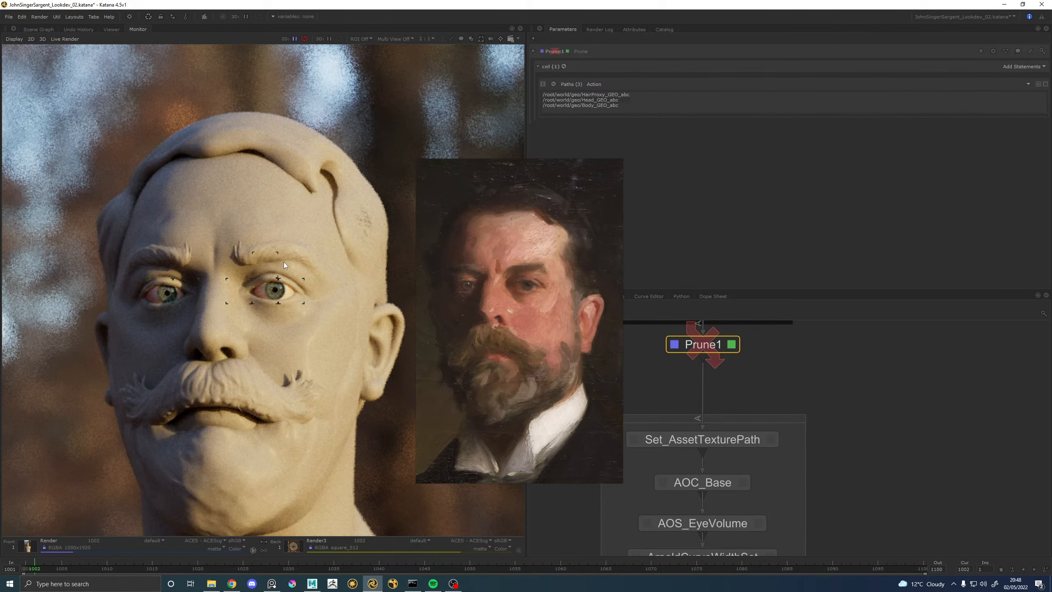
pyautogui.scroll(-2, 284, 261)
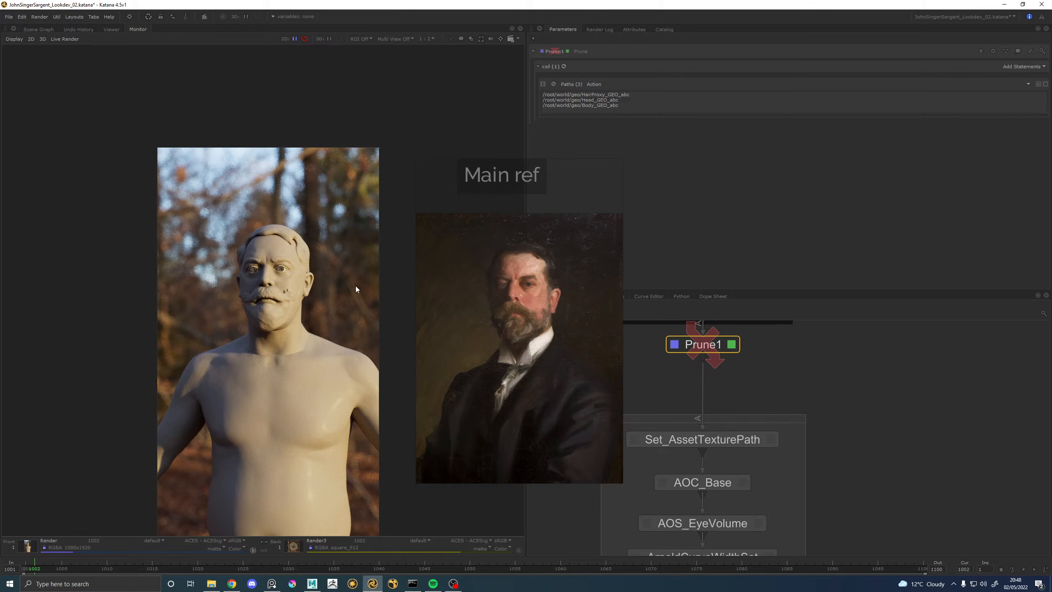
# Inspect the rendered eye up close in the full character render.
pyautogui.scroll(2, 287, 272)
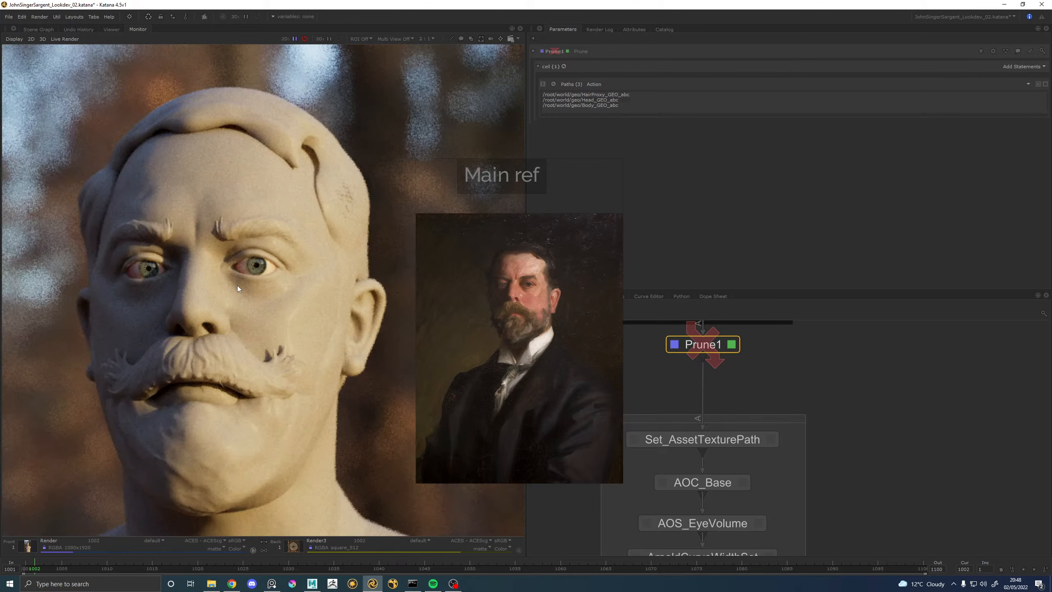
pyautogui.scroll(3, 260, 262)
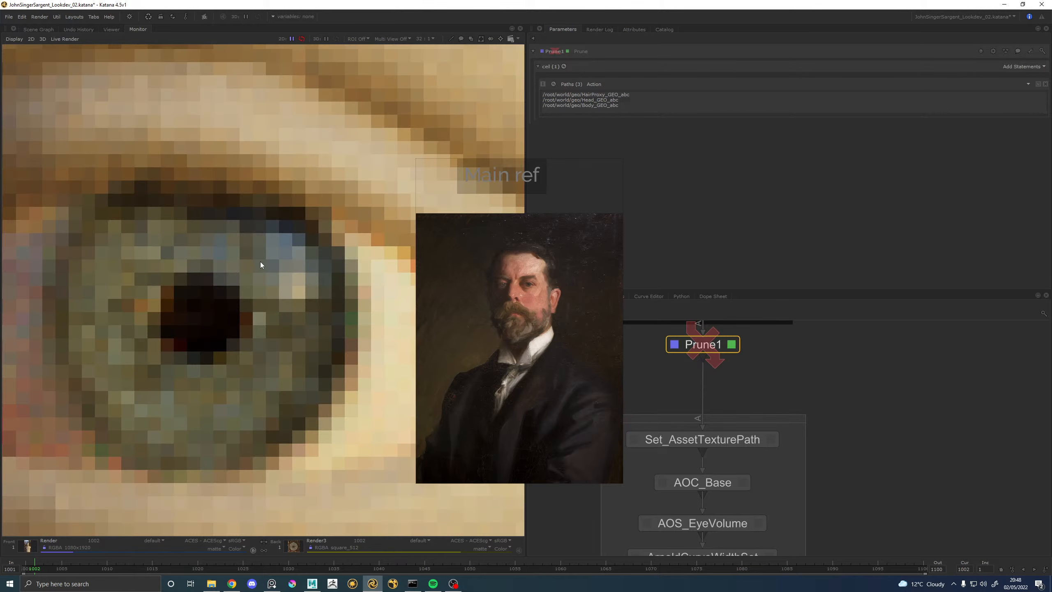
pyautogui.scroll(-2, 260, 261)
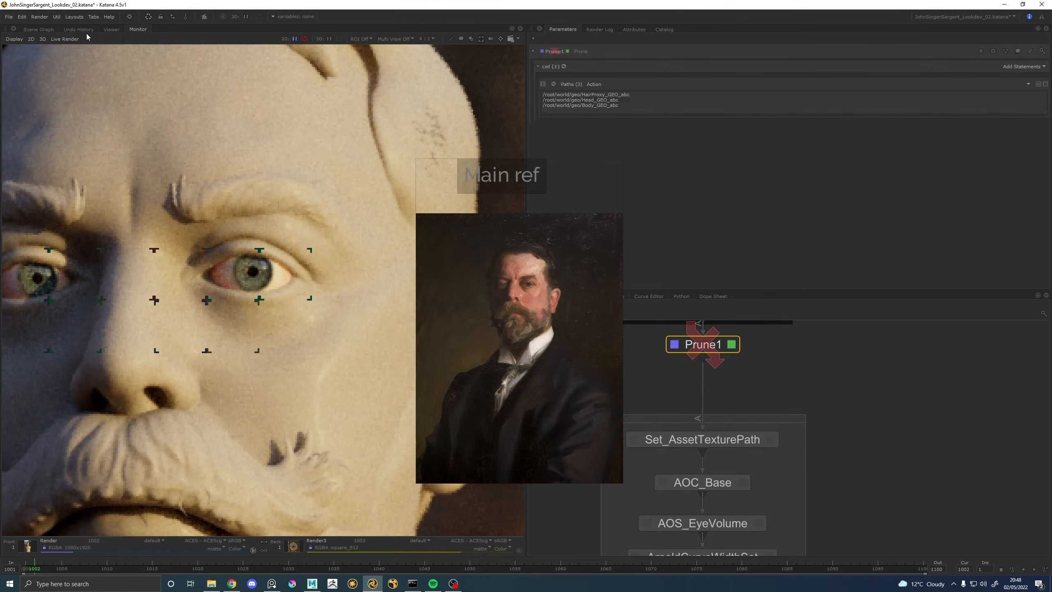
# Show the scene of the Render3 node in the 3D viewer and look through the TestCam camera.
pyautogui.click(108, 30)
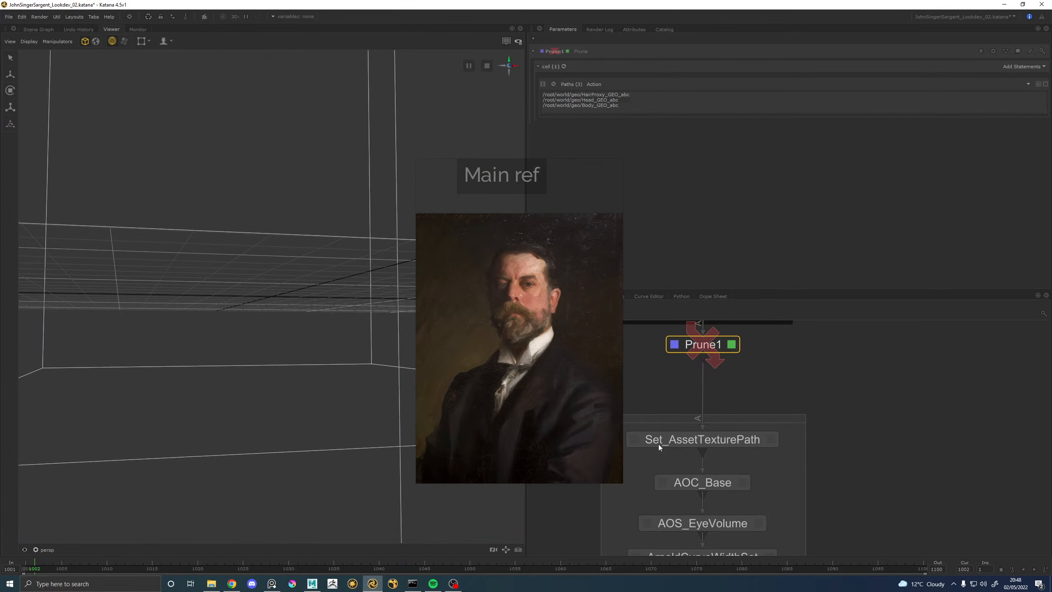
pyautogui.scroll(-3, 745, 481)
pyautogui.moveTo(865, 516); pyautogui.dragTo(736, 325, button='middle')
pyautogui.moveTo(727, 486); pyautogui.dragTo(726, 478, button='middle')
pyautogui.click(727, 475)
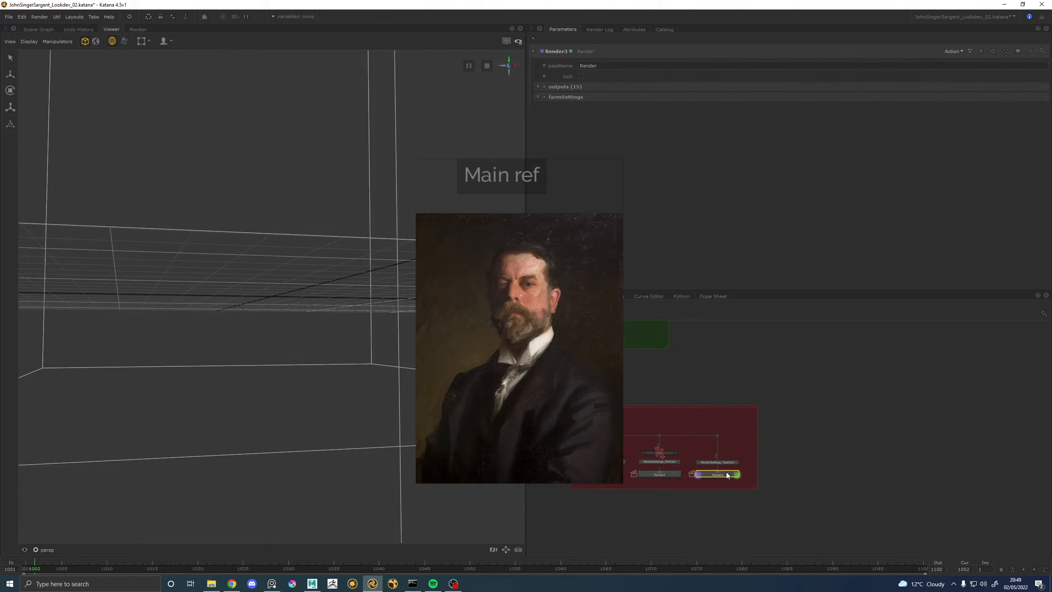
pyautogui.click(47, 554)
pyautogui.click(95, 538)
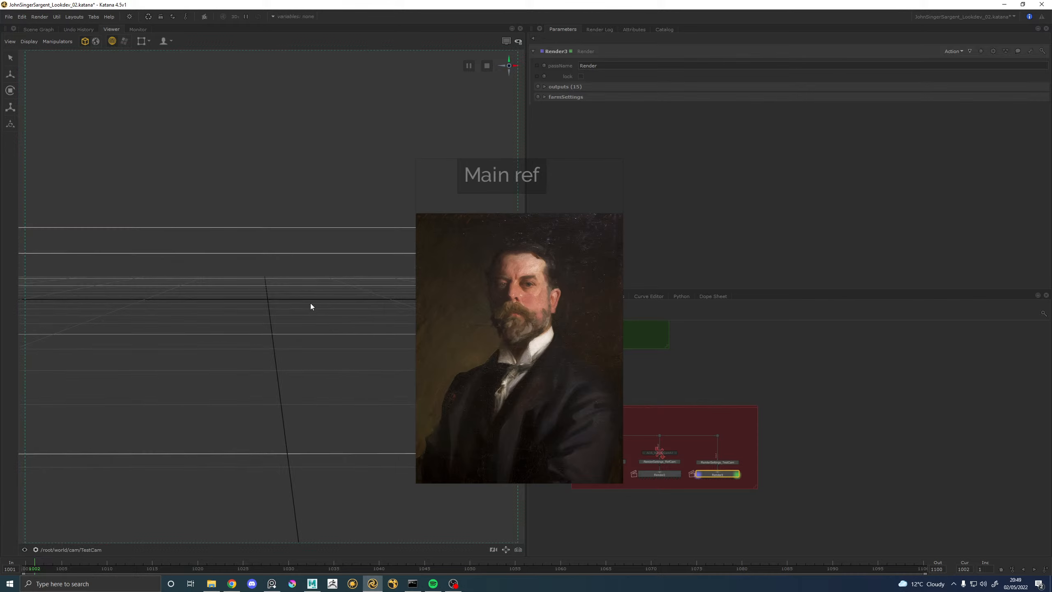
# Move TestCam to an angled close view of the character's bounding boxes.
pyautogui.keyDown('alt'); pyautogui.moveTo(310, 302); pyautogui.dragTo(298, 282, button='right'); pyautogui.keyUp('alt')
pyautogui.keyDown('alt'); pyautogui.moveTo(283, 182); pyautogui.dragTo(280, 200, button='middle'); pyautogui.keyUp('alt')
pyautogui.keyDown('alt'); pyautogui.moveTo(281, 200); pyautogui.dragTo(415, 348, button='right'); pyautogui.keyUp('alt')
pyautogui.keyDown('alt'); pyautogui.moveTo(332, 302); pyautogui.dragTo(278, 285); pyautogui.keyUp('alt')
pyautogui.keyDown('alt'); pyautogui.moveTo(278, 285); pyautogui.dragTo(291, 312, button='middle'); pyautogui.keyUp('alt')
pyautogui.keyDown('alt'); pyautogui.moveTo(291, 312); pyautogui.dragTo(288, 263, button='right'); pyautogui.keyUp('alt')
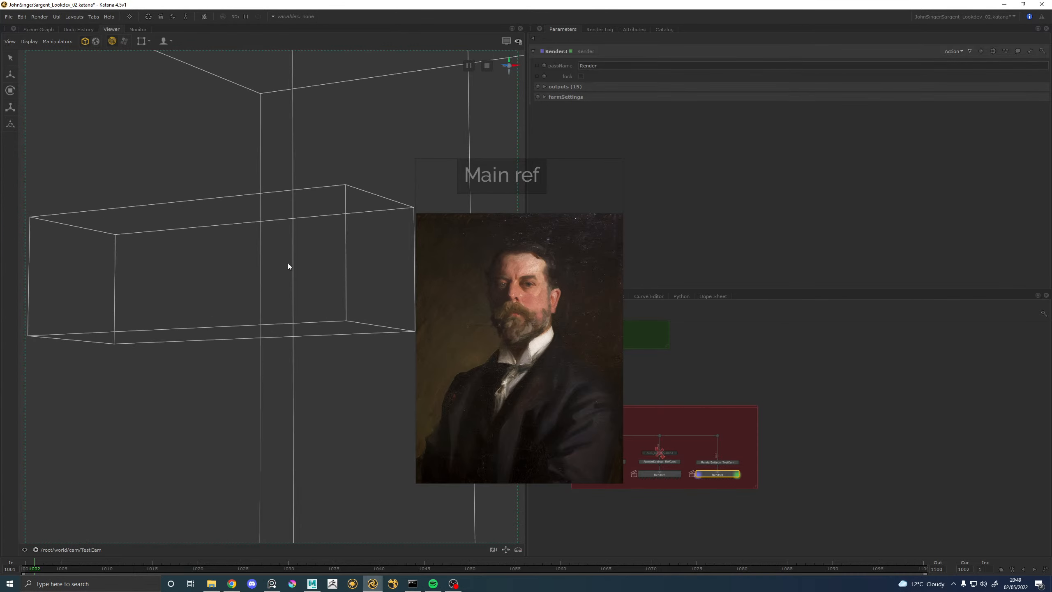
# Load the body mesh by expanding Body_GEO_abc, pull the camera view back and move the portrait reference out of the way.
pyautogui.click(46, 30)
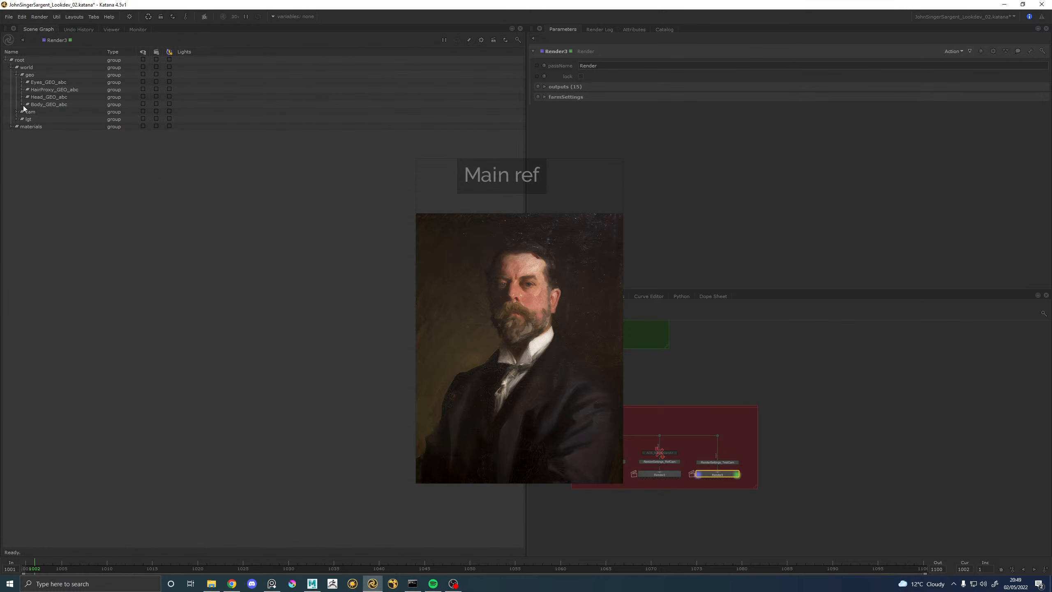
pyautogui.click(20, 104)
pyautogui.click(27, 112)
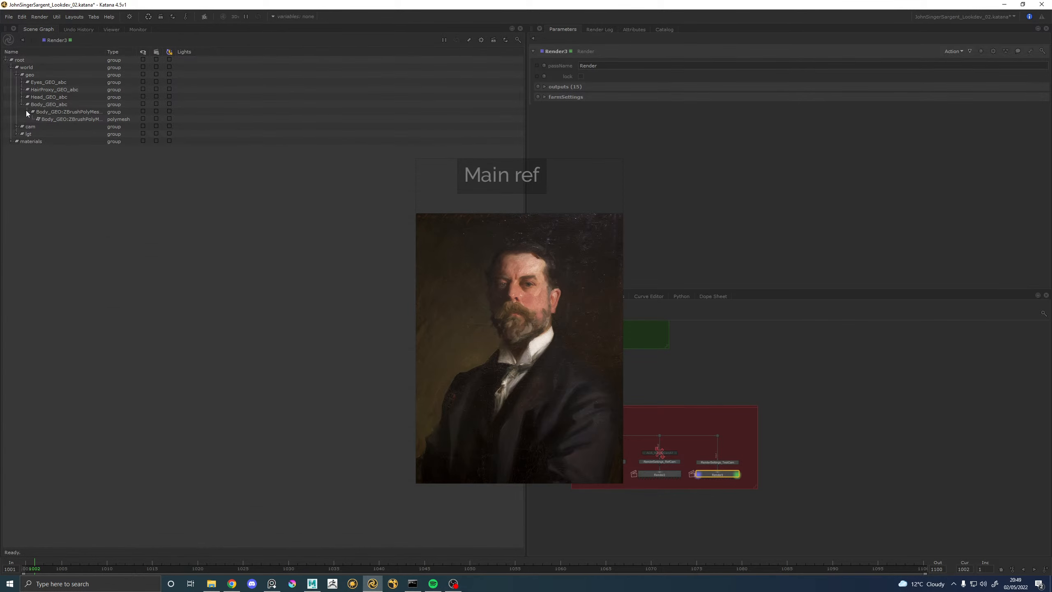
pyautogui.click(111, 30)
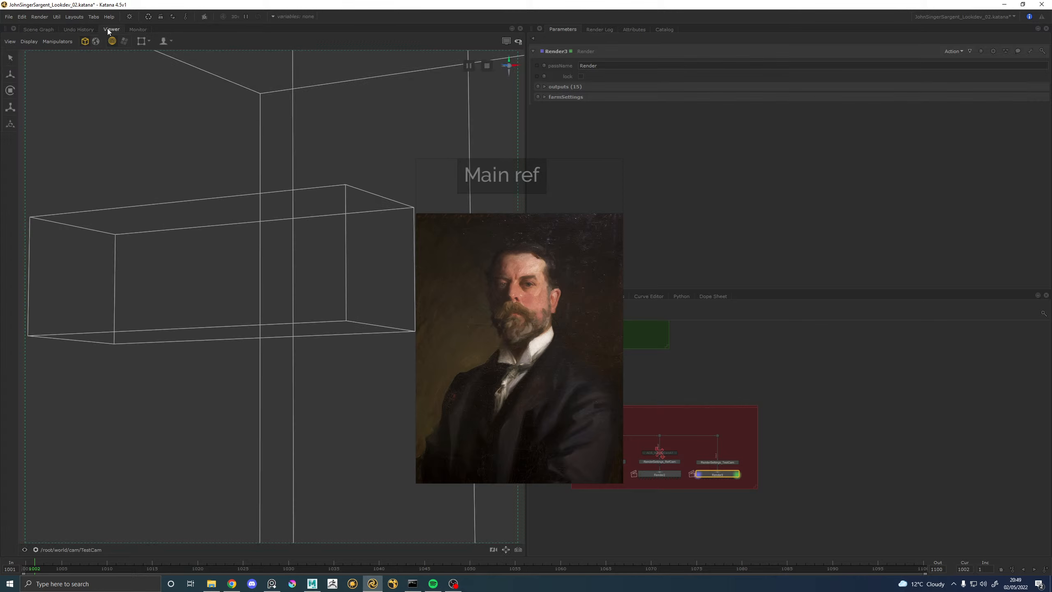
pyautogui.keyDown('alt'); pyautogui.moveTo(336, 248); pyautogui.dragTo(431, 269); pyautogui.keyUp('alt')
pyautogui.moveTo(570, 275); pyautogui.dragTo(0, 305, button='right')
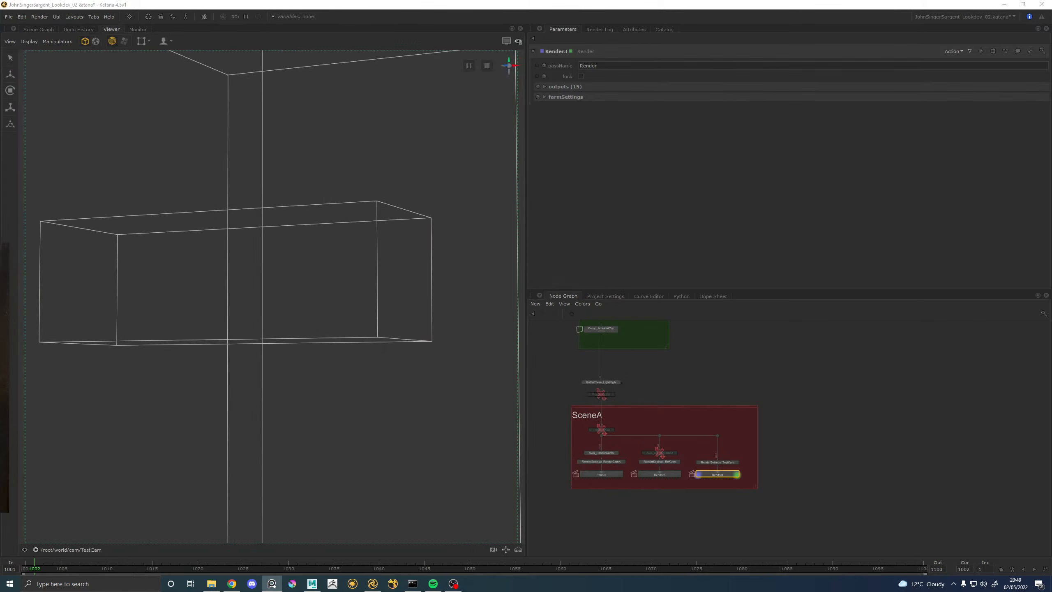
pyautogui.scroll(-5, 395, 284)
pyautogui.scroll(-3, 395, 286)
# Expand Head_GEO_abc down to its polymesh and display the head in the 3D viewer.
pyautogui.click(39, 30)
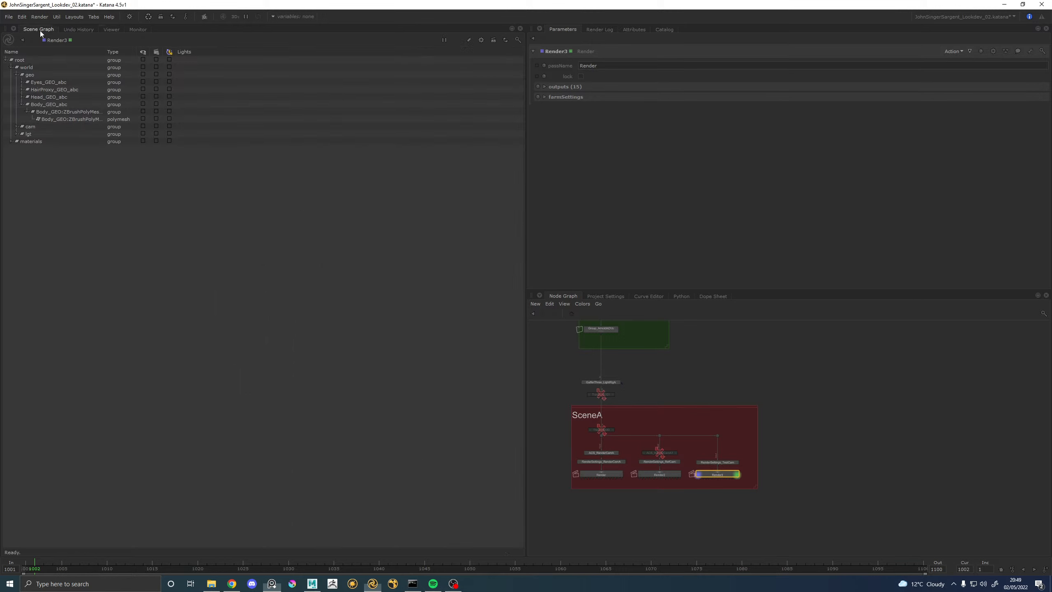
pyautogui.click(87, 97)
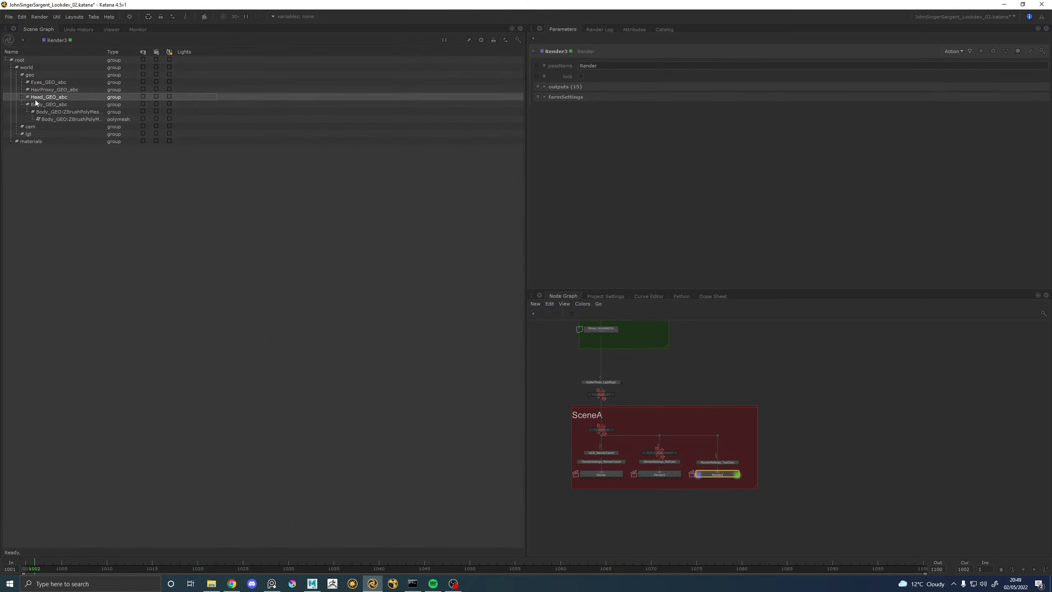
pyautogui.click(20, 97)
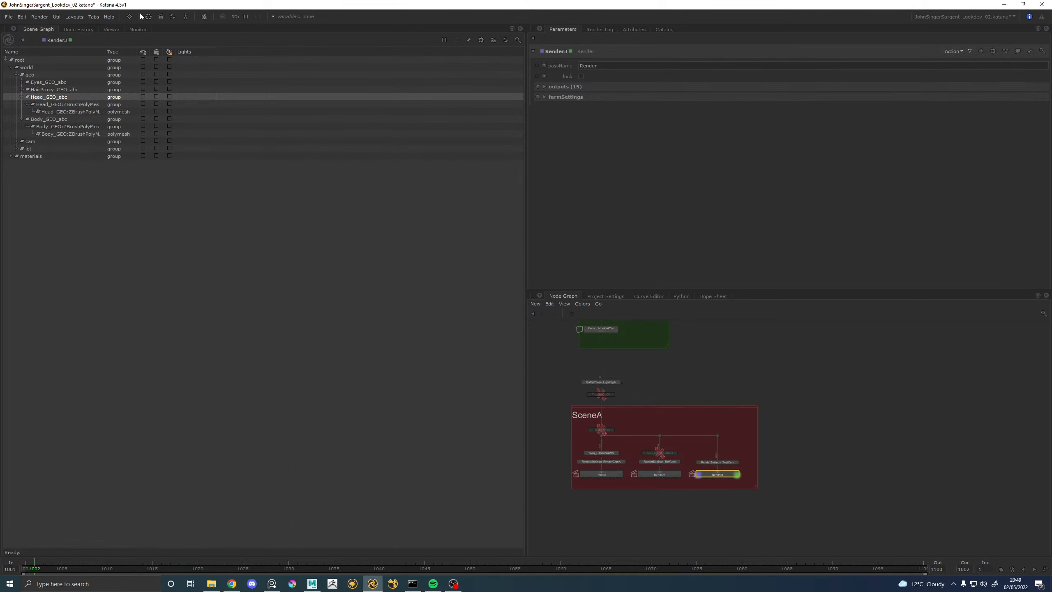
pyautogui.click(136, 29)
pyautogui.click(111, 29)
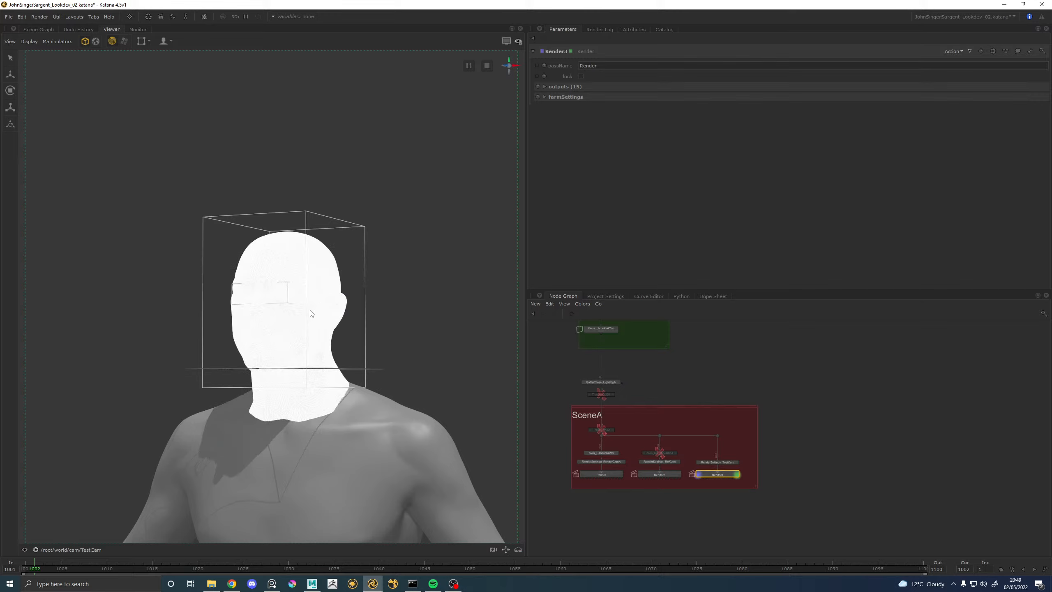
# Frame TestCam tightly on the eyes and the upper part of the face.
pyautogui.moveTo(219, 283)
pyautogui.keyDown('alt'); pyautogui.mouseDown(button='right')
pyautogui.moveTo(397, 275)
pyautogui.moveTo(357, 271)
pyautogui.moveTo(535, 197)
pyautogui.mouseUp(button='right'); pyautogui.keyUp('alt')
pyautogui.keyDown('alt'); pyautogui.moveTo(347, 265); pyautogui.dragTo(354, 269, button='right'); pyautogui.keyUp('alt')
pyautogui.keyDown('alt'); pyautogui.moveTo(353, 268); pyautogui.dragTo(347, 273); pyautogui.keyUp('alt')
pyautogui.keyDown('alt'); pyautogui.moveTo(347, 274); pyautogui.dragTo(326, 305, button='middle'); pyautogui.keyUp('alt')
# Start a preview render of the TestCam view from the Render3 node.
pyautogui.click(136, 29)
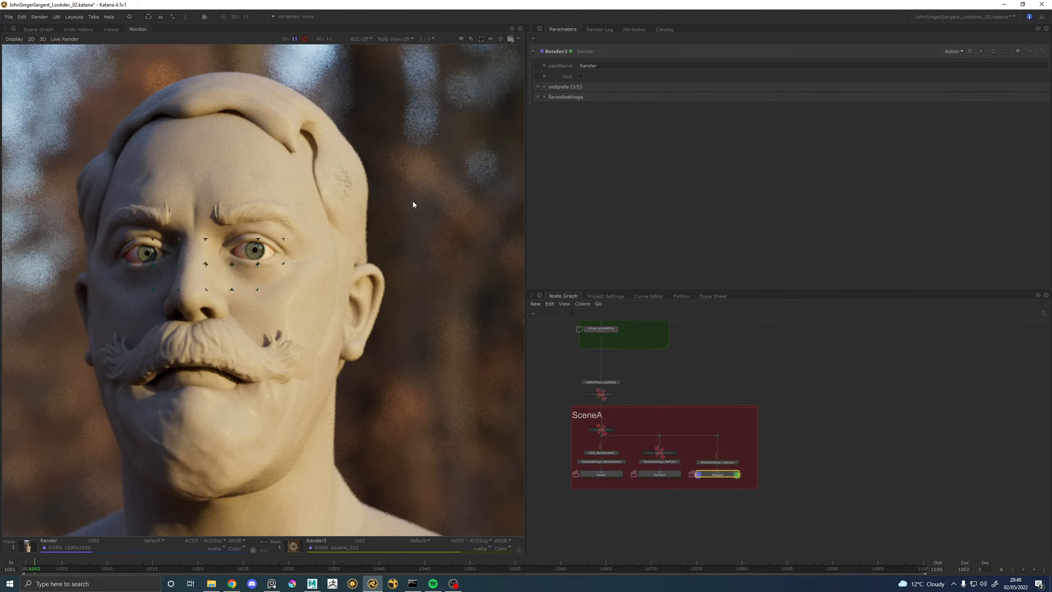
pyautogui.rightClick(729, 474)
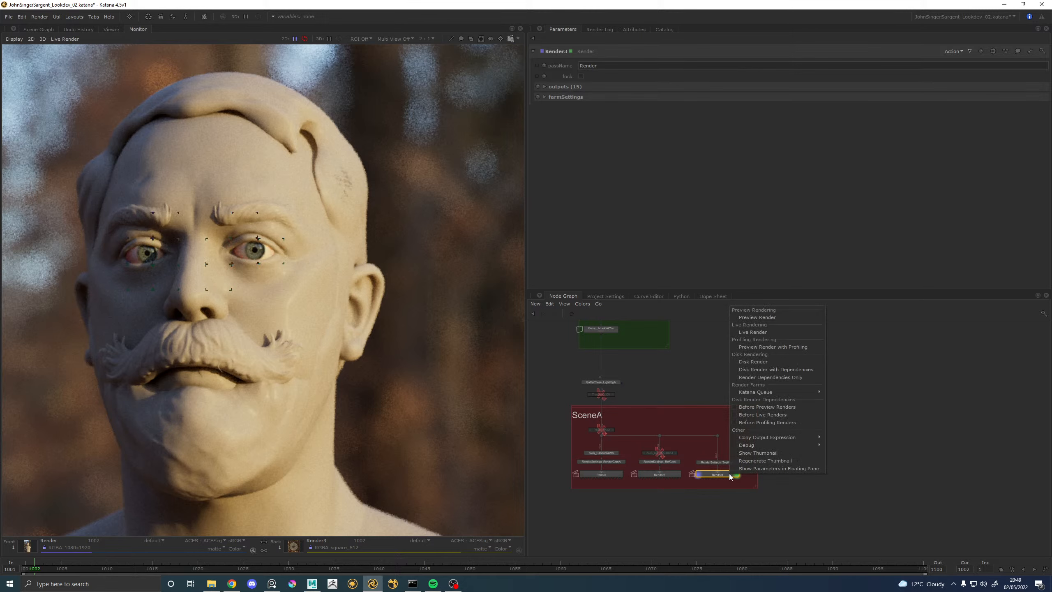
pyautogui.click(765, 317)
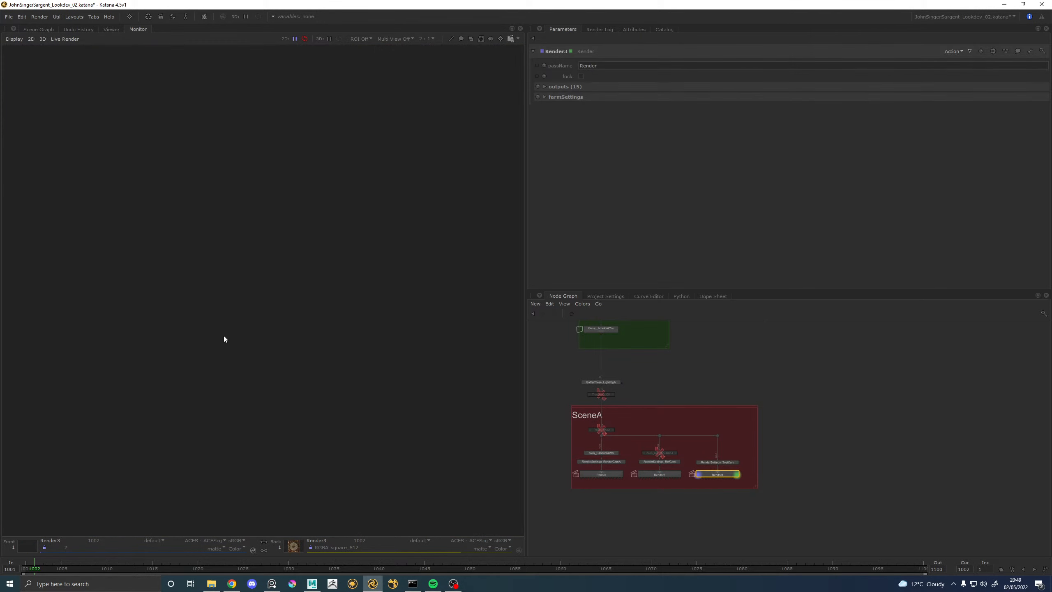
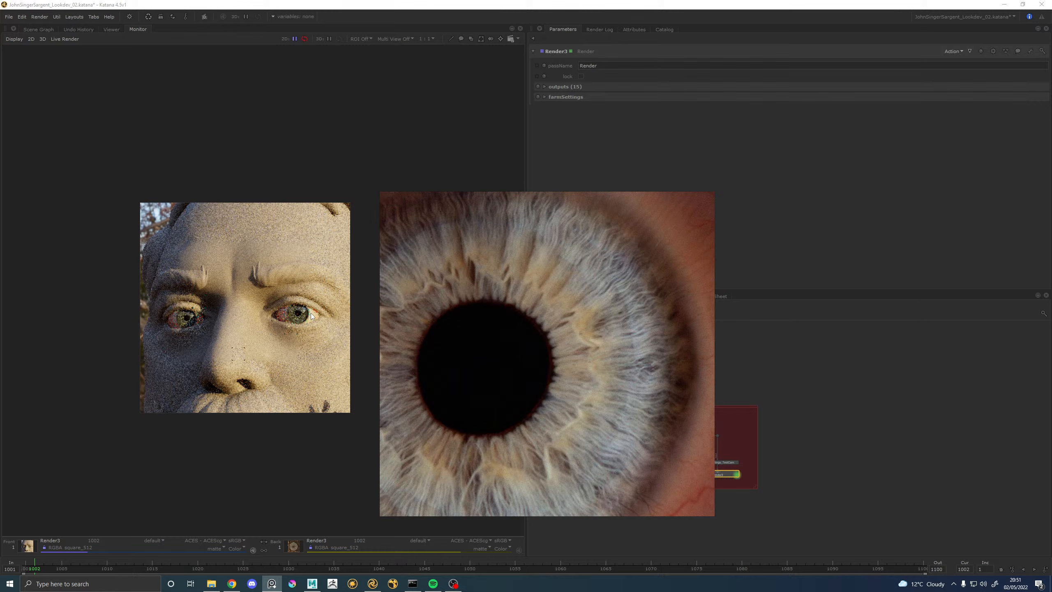
# Compare the lit eye in the close-up render with the macro iris reference photo.
pyautogui.scroll(1, 311, 314)
pyautogui.scroll(-1, 309, 316)
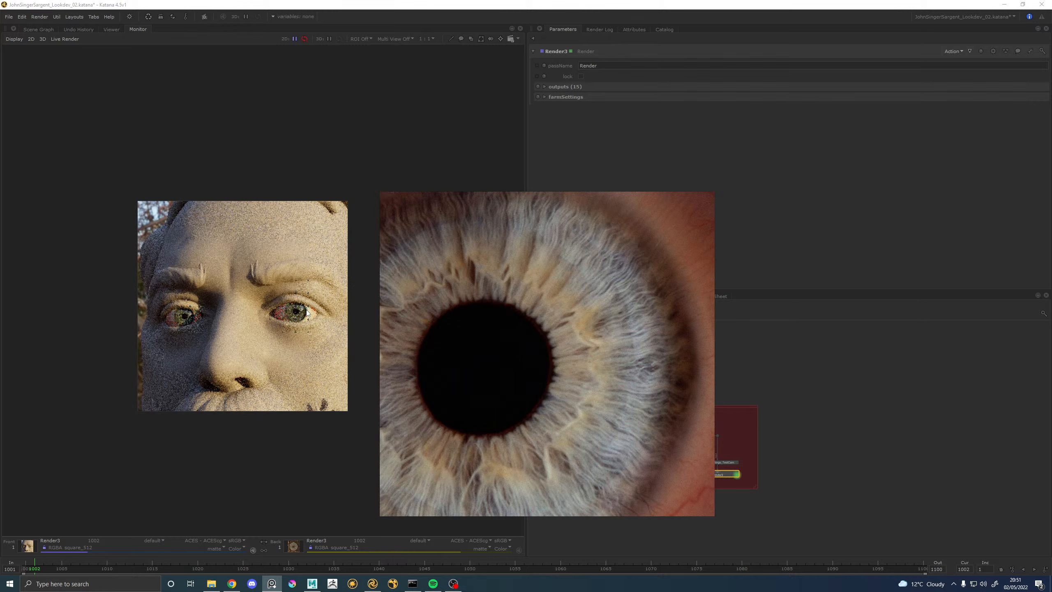
pyautogui.scroll(2, 306, 315)
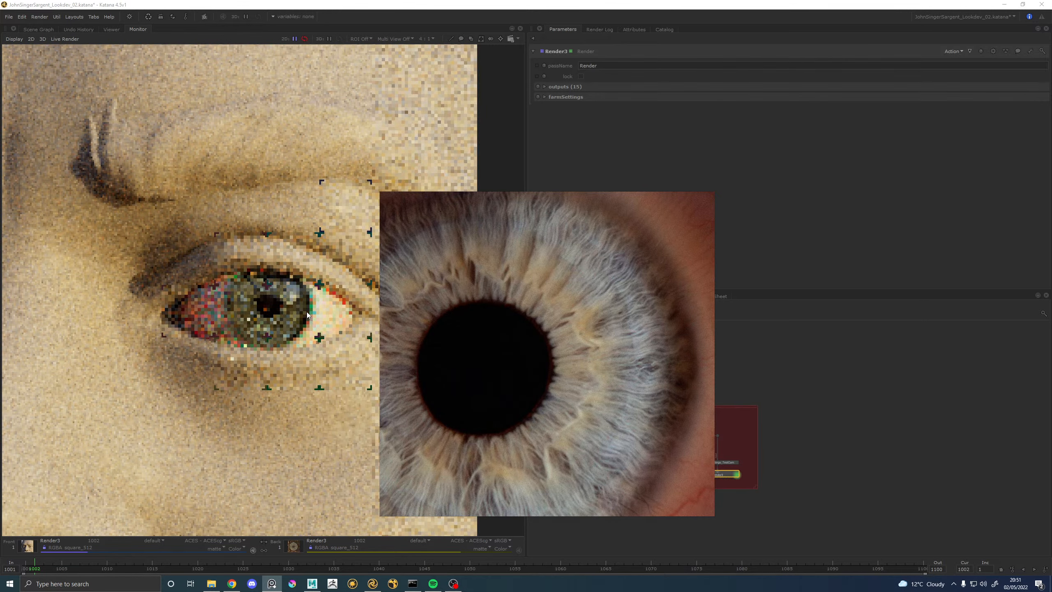
pyautogui.scroll(-2, 300, 302)
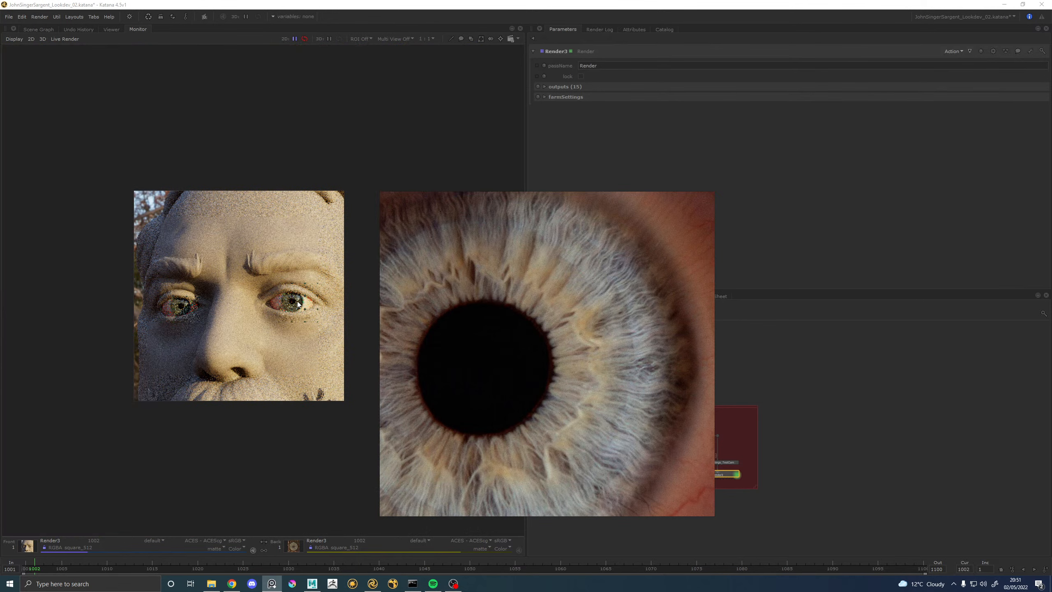
pyautogui.scroll(2, 291, 294)
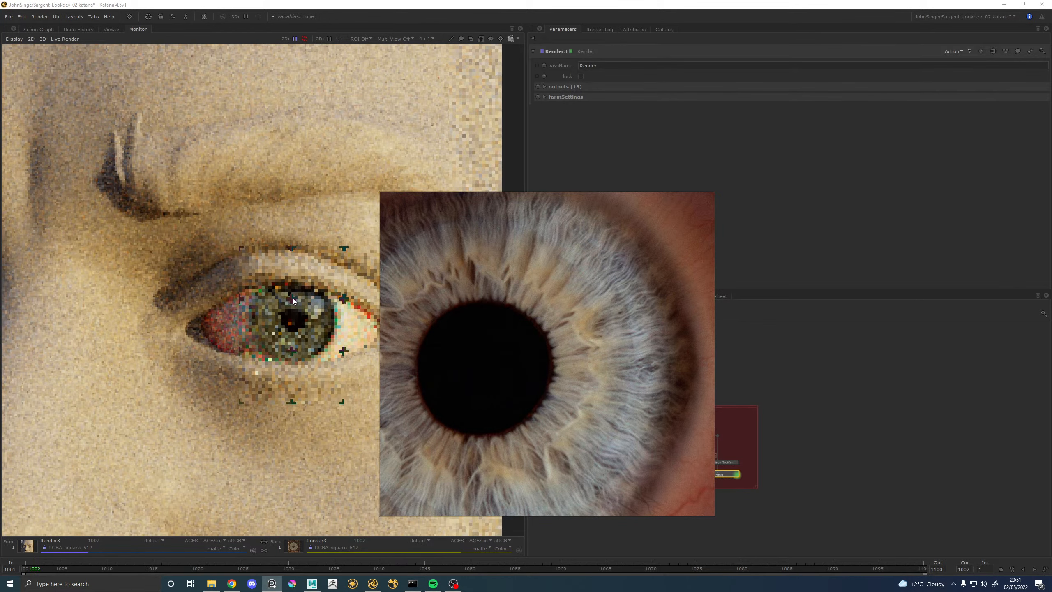
# Display the parameters of the Camera_TestCam node in the Cams group.
pyautogui.click(736, 463)
pyautogui.moveTo(670, 332); pyautogui.dragTo(660, 420, button='middle')
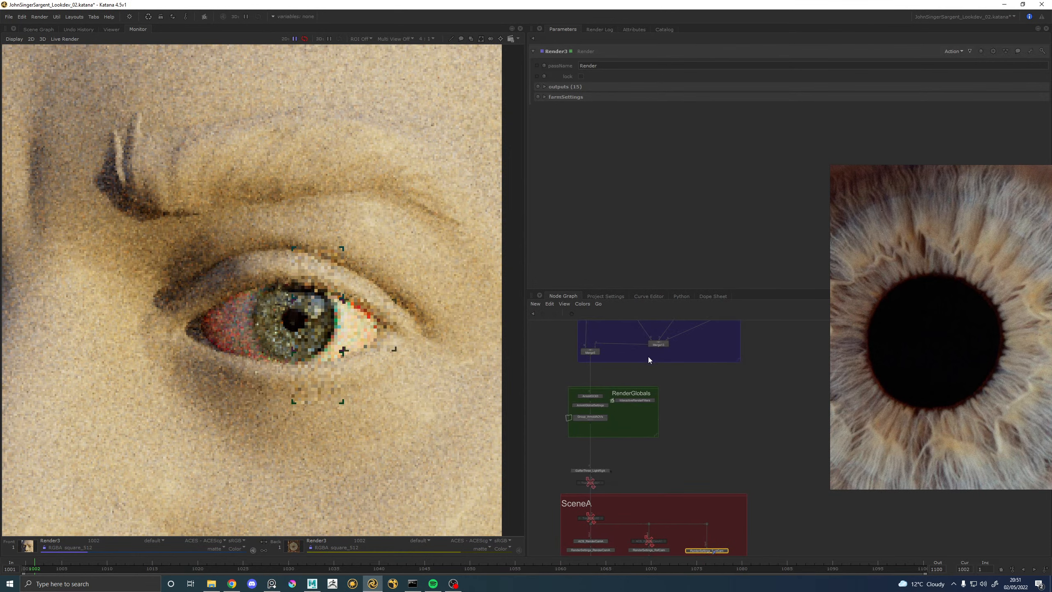
pyautogui.moveTo(649, 360); pyautogui.dragTo(648, 423, button='middle')
pyautogui.scroll(5, 646, 404)
pyautogui.click(646, 397)
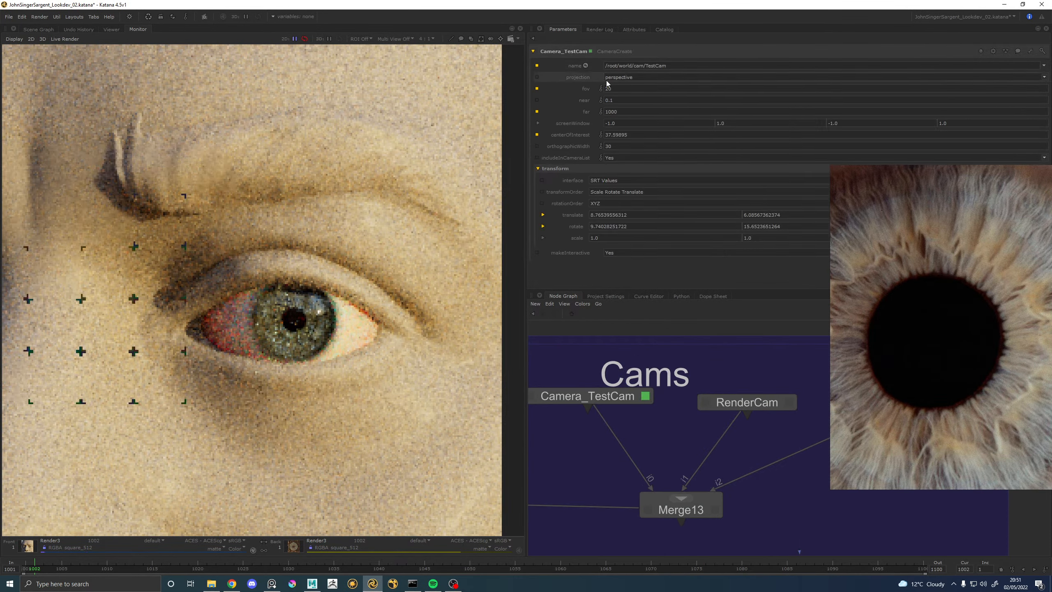
# Limit the render to a rectangular region of interest around the lit eye.
pyautogui.scroll(-2, 327, 255)
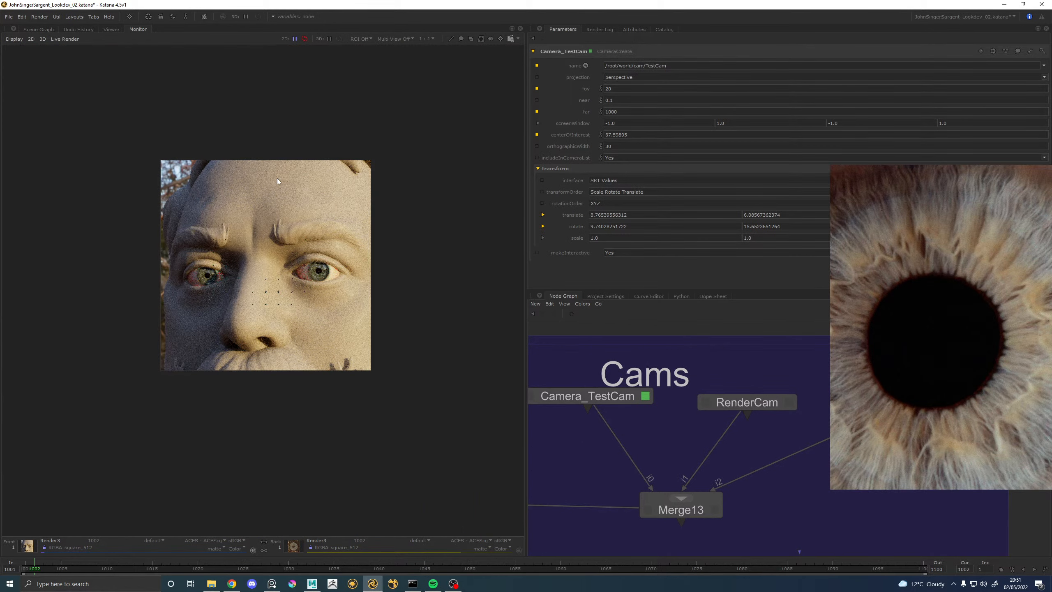
pyautogui.scroll(1, 298, 267)
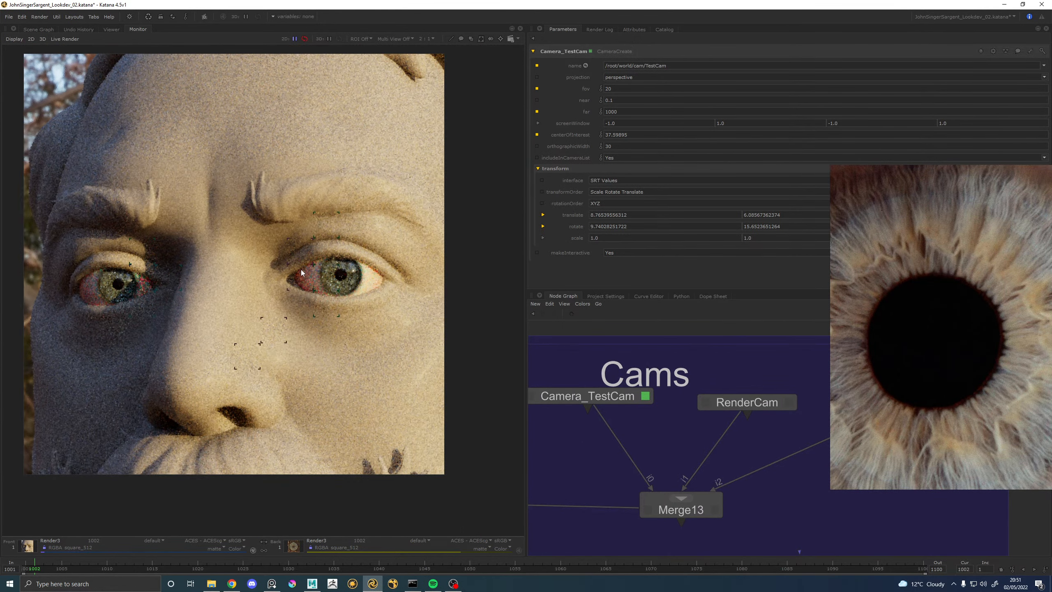
pyautogui.scroll(3, 359, 267)
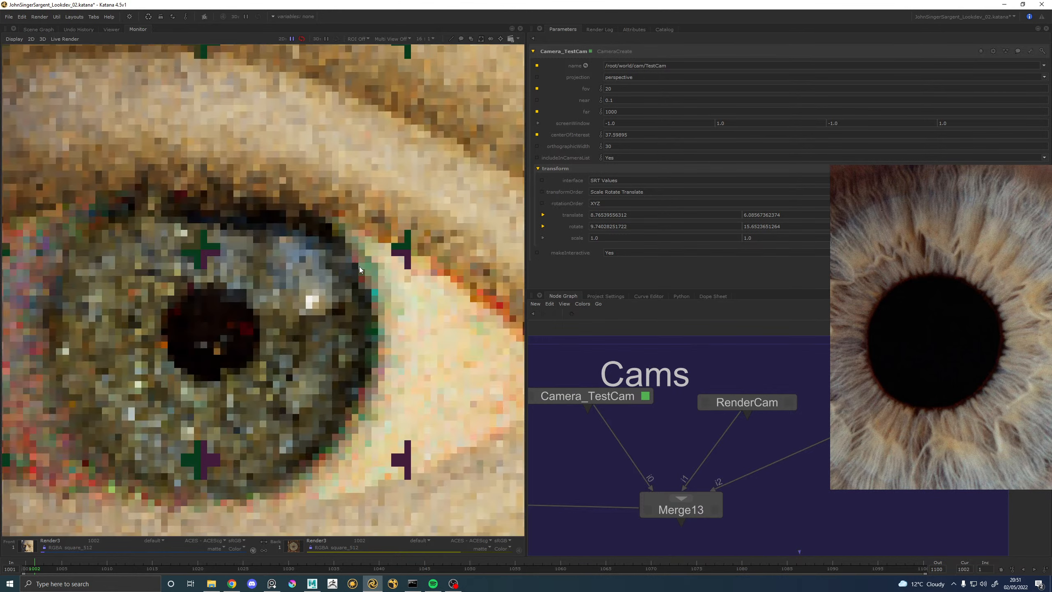
pyautogui.scroll(-4, 356, 269)
pyautogui.scroll(2, 356, 271)
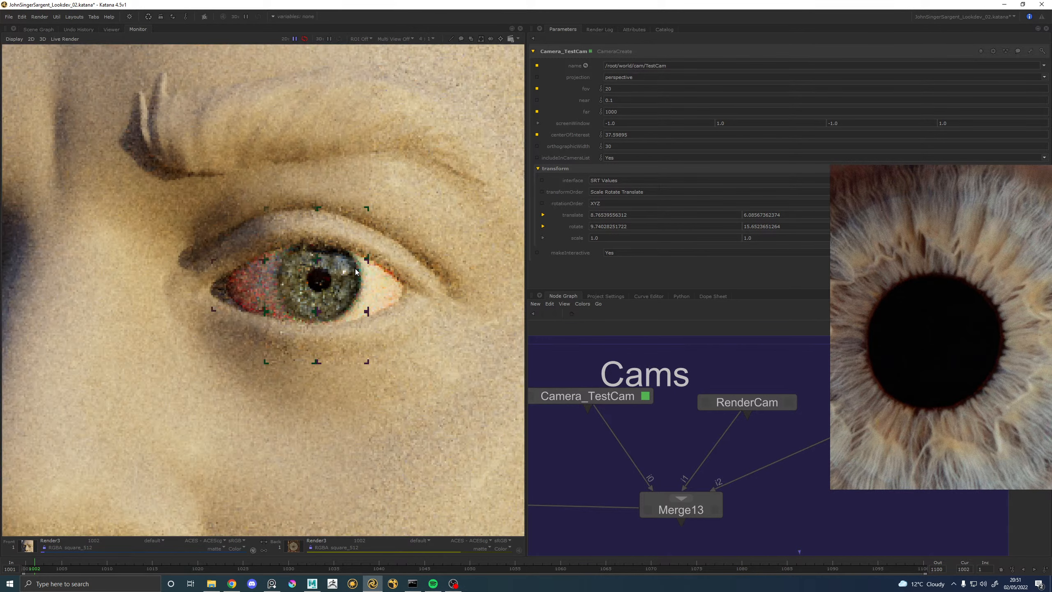
pyautogui.keyDown('ctrl'); pyautogui.moveTo(164, 166); pyautogui.dragTo(477, 386); pyautogui.keyUp('ctrl')
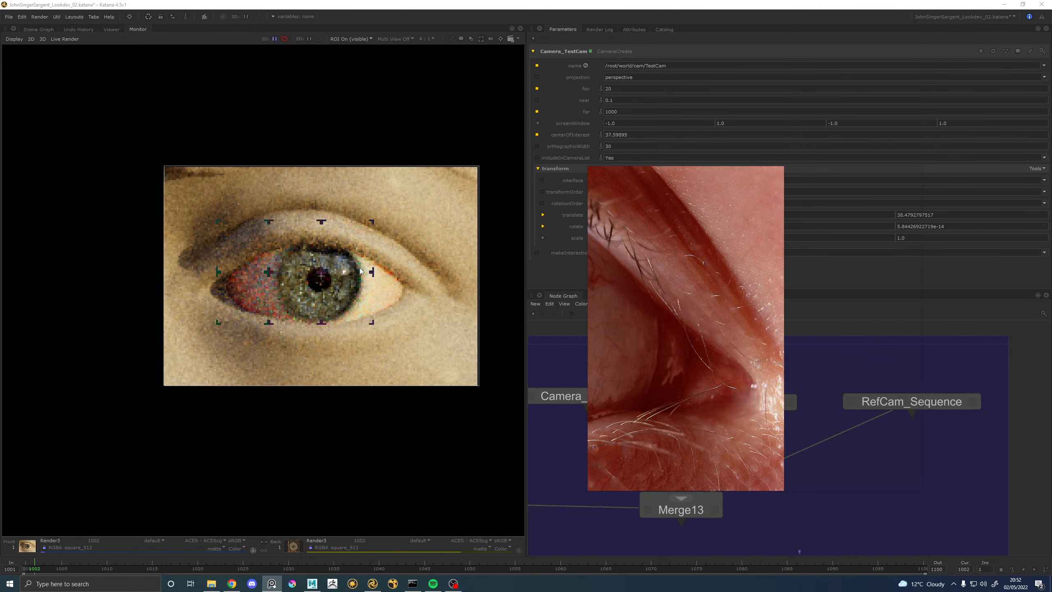
# Examine the rendered iris, pupil and corneal highlight against the macro photo of the green-grey eye.
pyautogui.scroll(1, 324, 271)
pyautogui.scroll(-4, 371, 264)
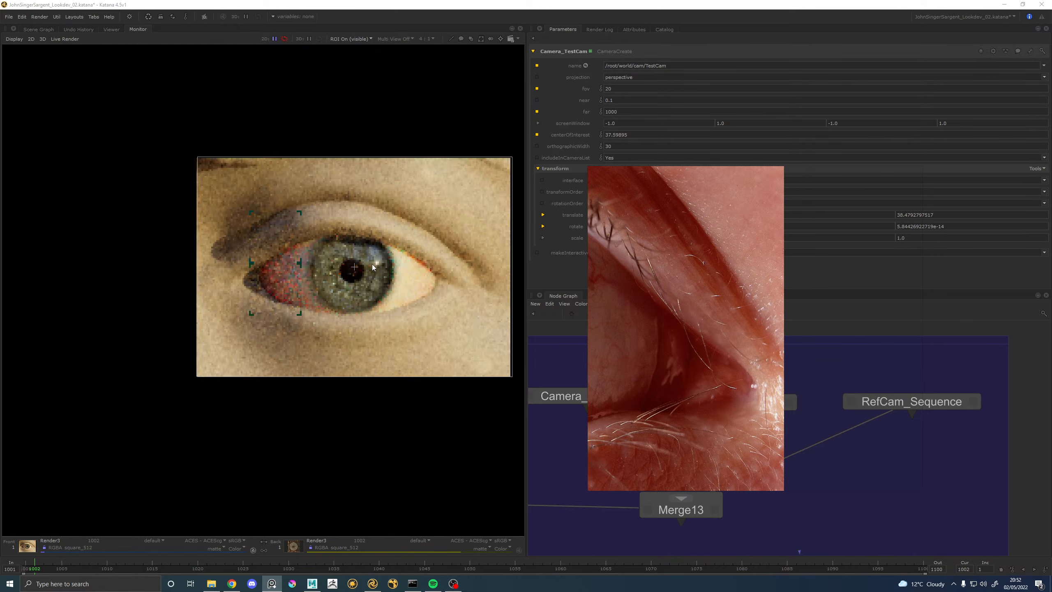
pyautogui.scroll(4, 372, 264)
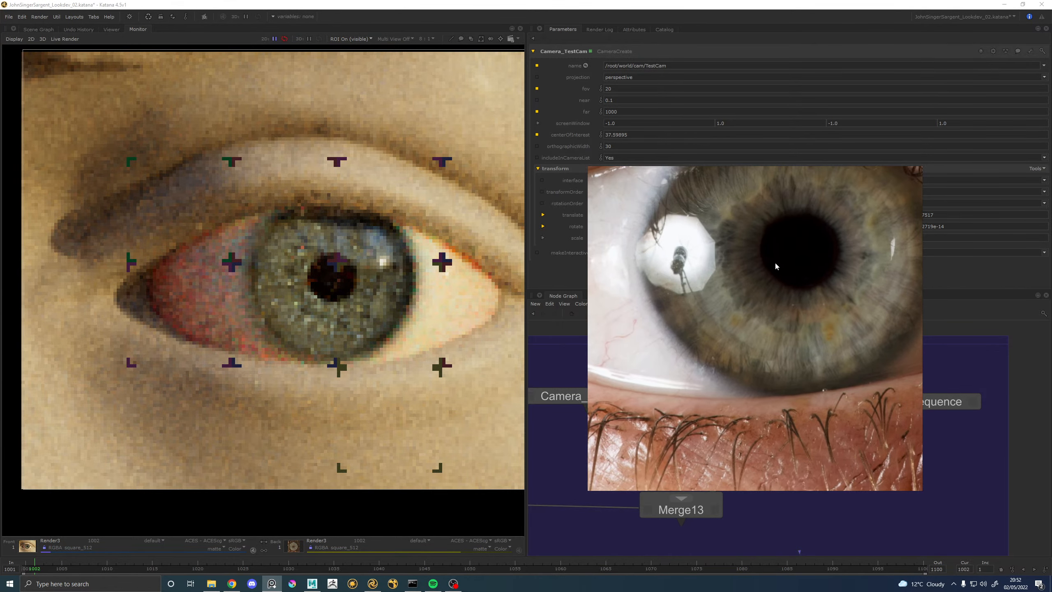
pyautogui.moveTo(777, 264); pyautogui.dragTo(707, 358, button='middle')
pyautogui.scroll(-2, 316, 278)
pyautogui.scroll(3, 334, 278)
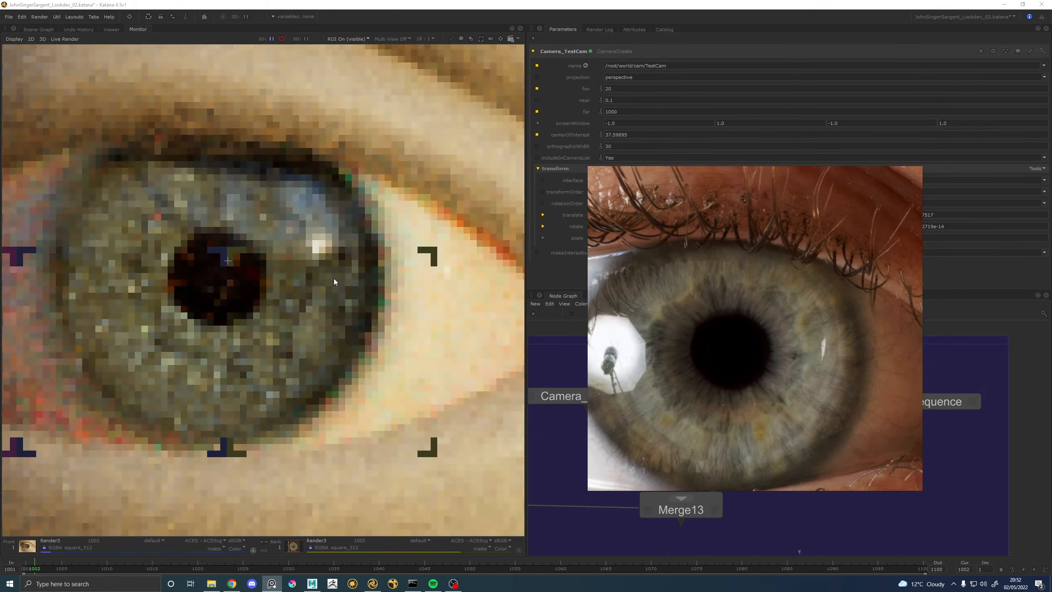
pyautogui.scroll(-2, 334, 278)
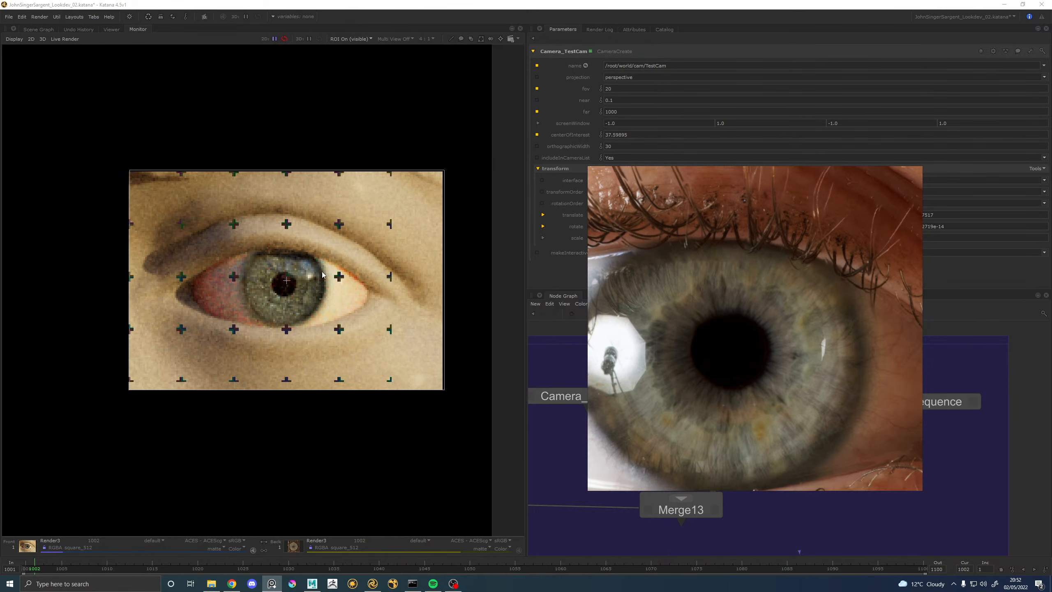
pyautogui.scroll(2, 293, 280)
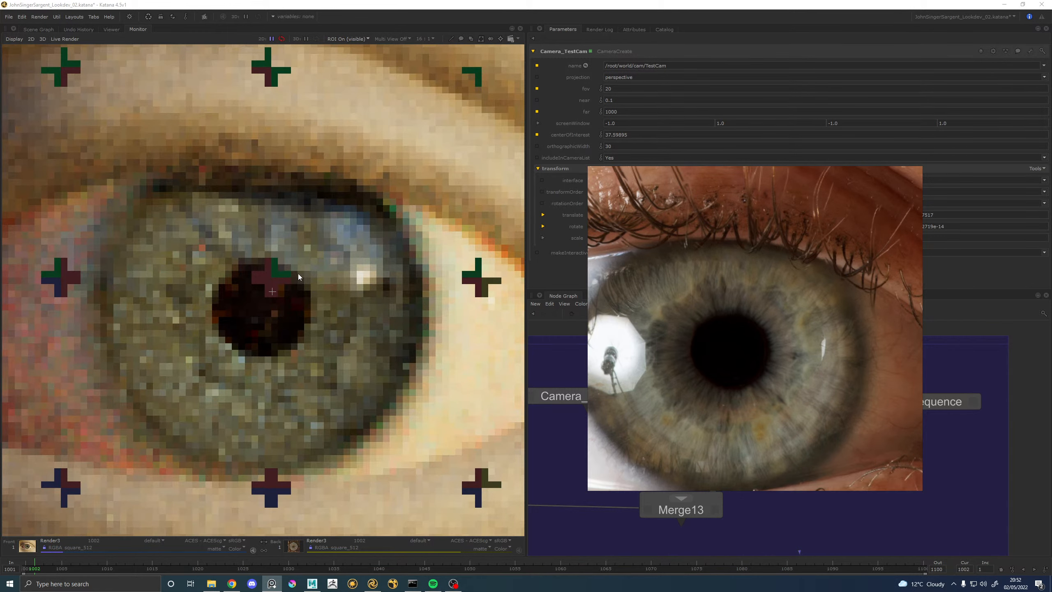
# Compare the rendered iris, at several magnifications, with the macro photo of the green-grey eye.
pyautogui.scroll(-1, 304, 334)
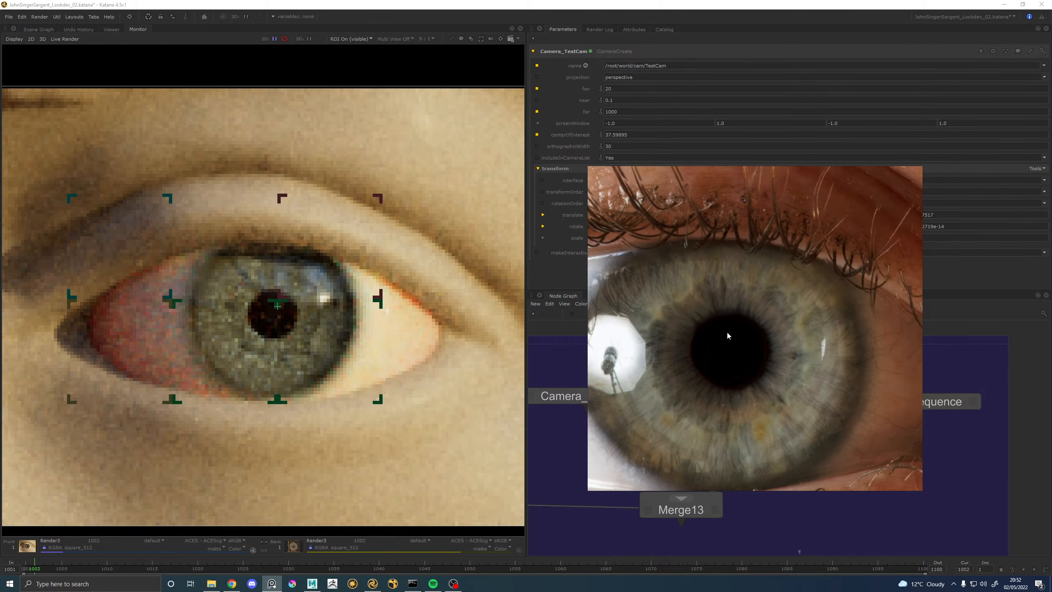
pyautogui.scroll(2, 287, 314)
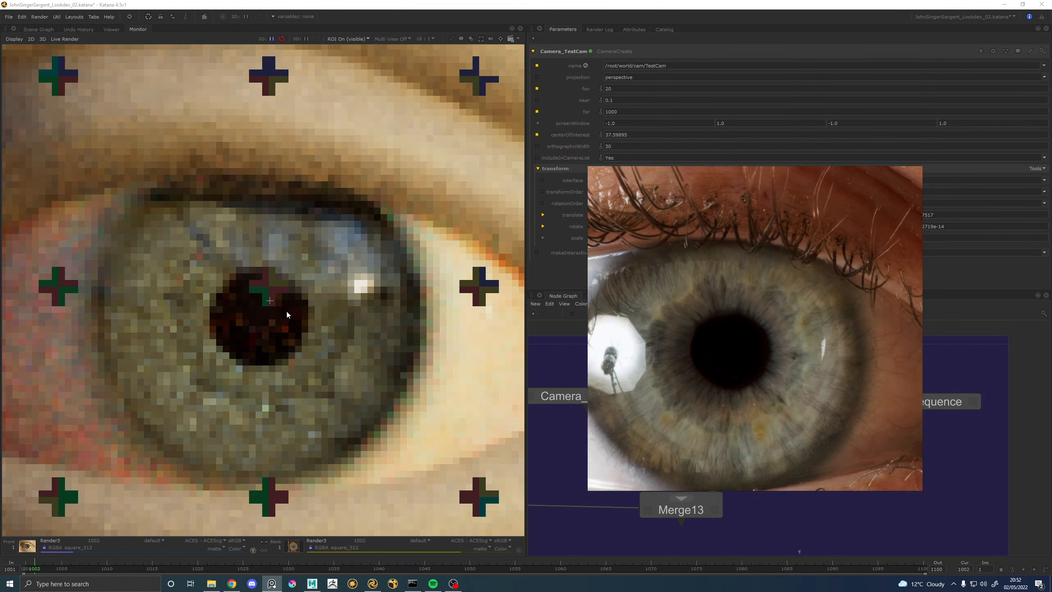
pyautogui.scroll(-1, 288, 313)
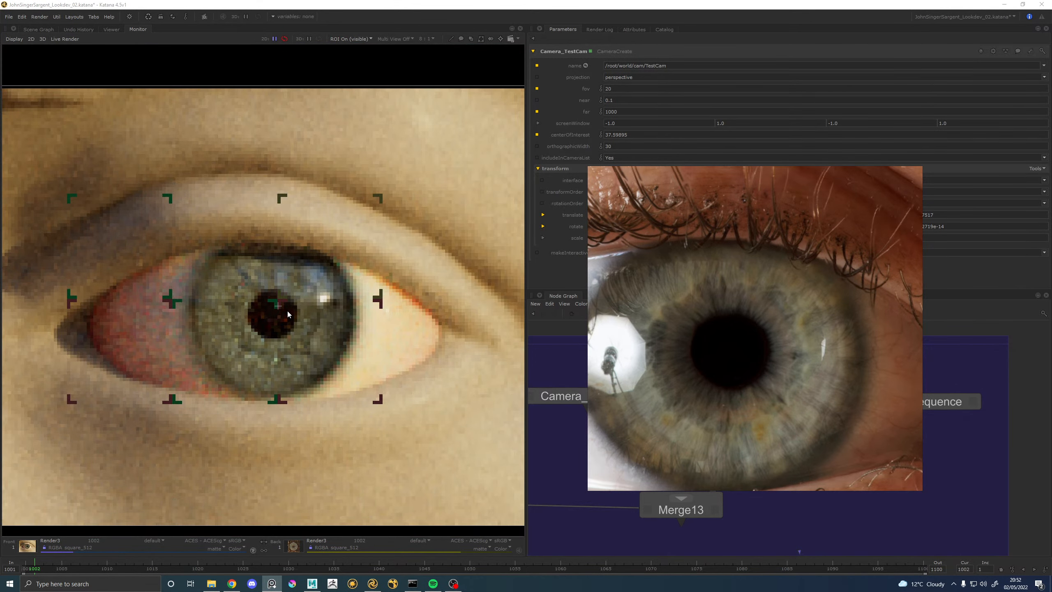
pyautogui.scroll(-2, 227, 299)
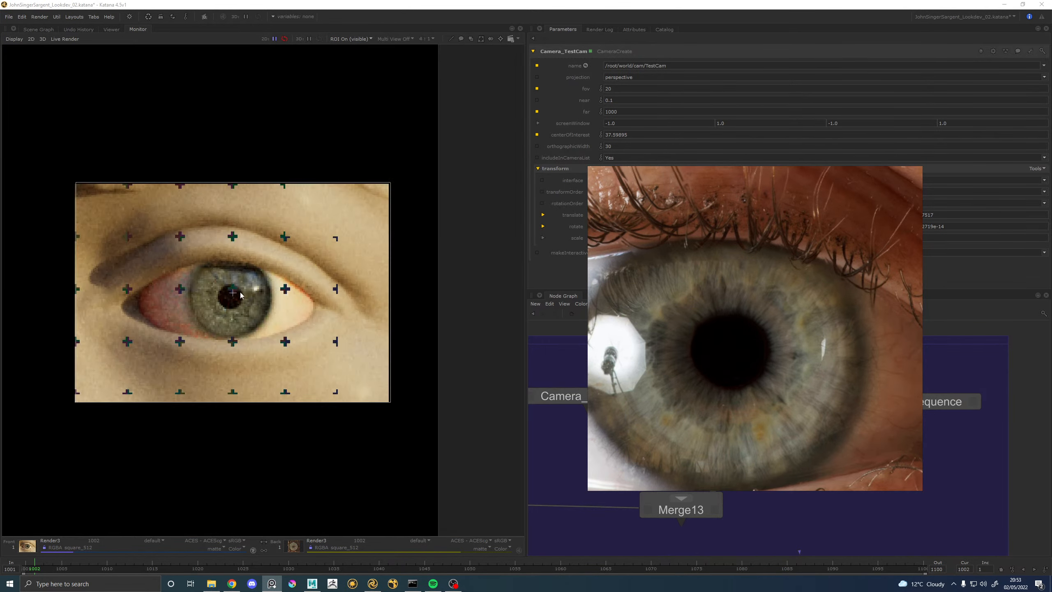
pyautogui.scroll(2, 243, 308)
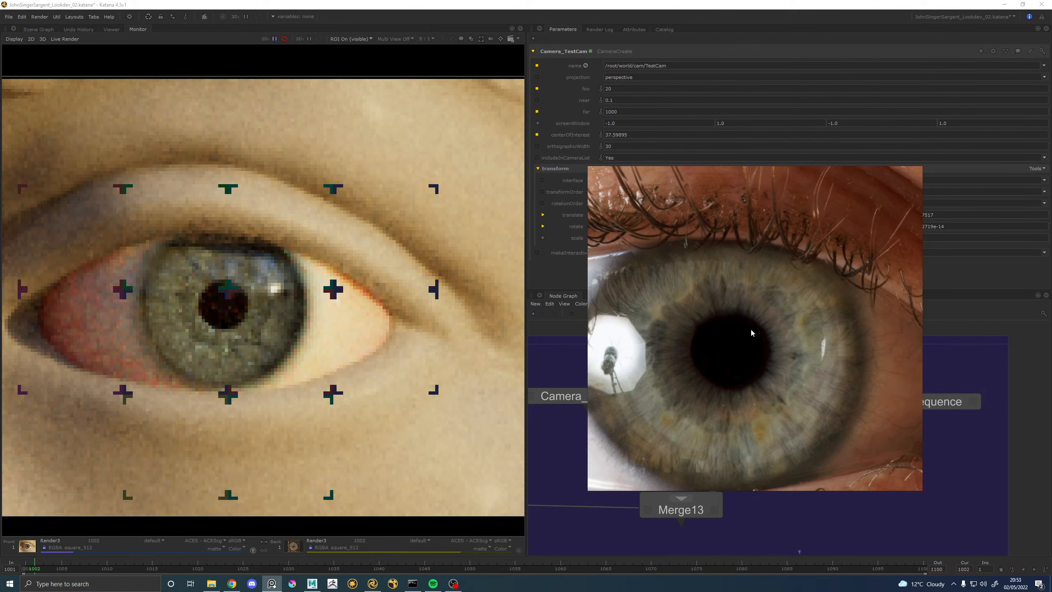
# Check the iris detail in the other macro eye photos and the painted portrait against the close-up render.
pyautogui.scroll(-3, 750, 327)
pyautogui.scroll(-2, 837, 327)
pyautogui.scroll(3, 829, 326)
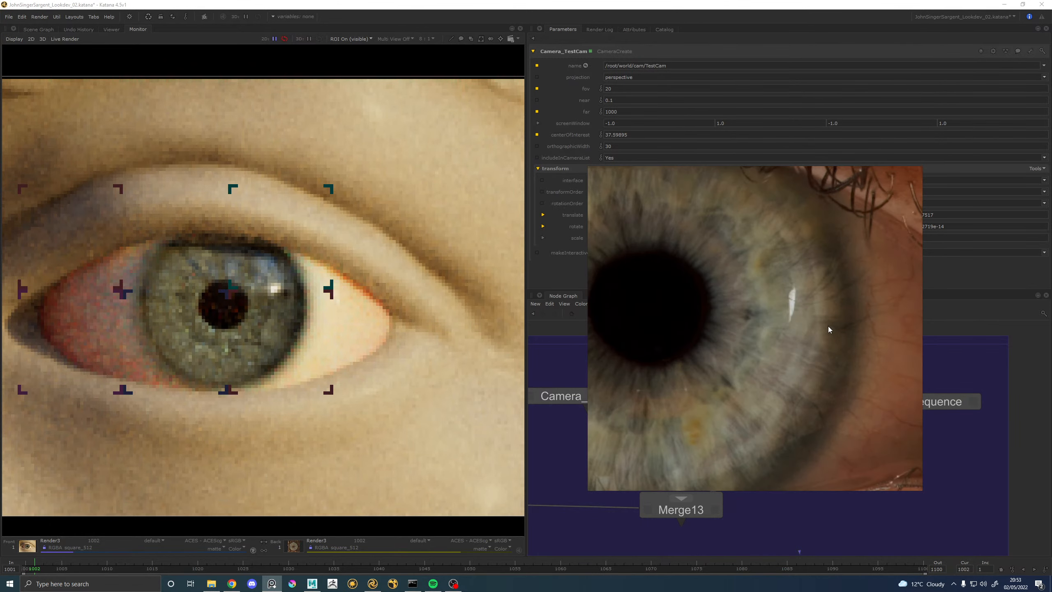
pyautogui.scroll(-5, 801, 326)
pyautogui.scroll(5, 791, 283)
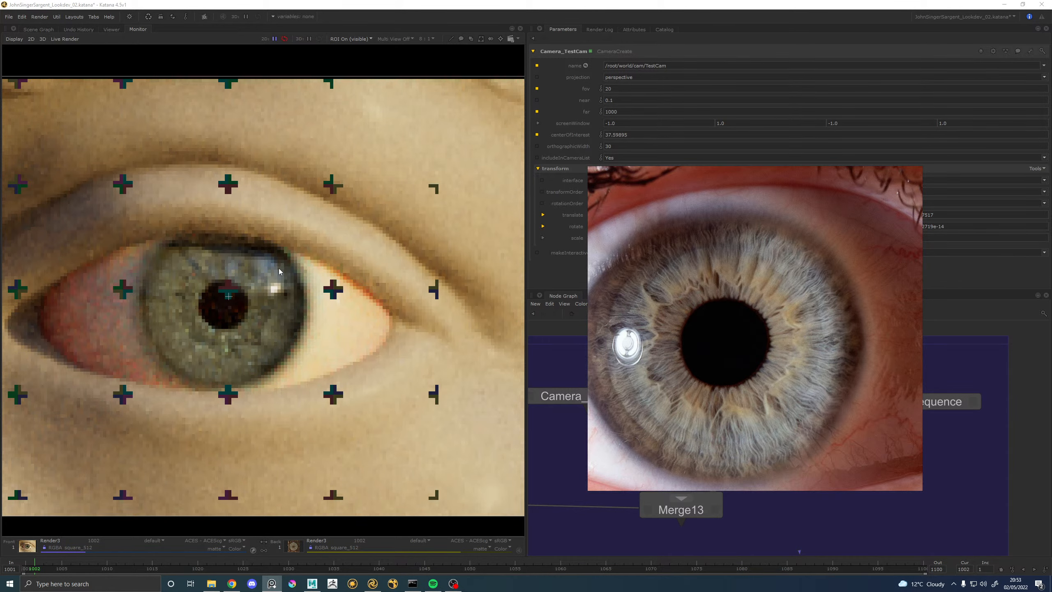
pyautogui.scroll(-4, 271, 272)
pyautogui.scroll(1, 265, 281)
pyautogui.scroll(2, 266, 282)
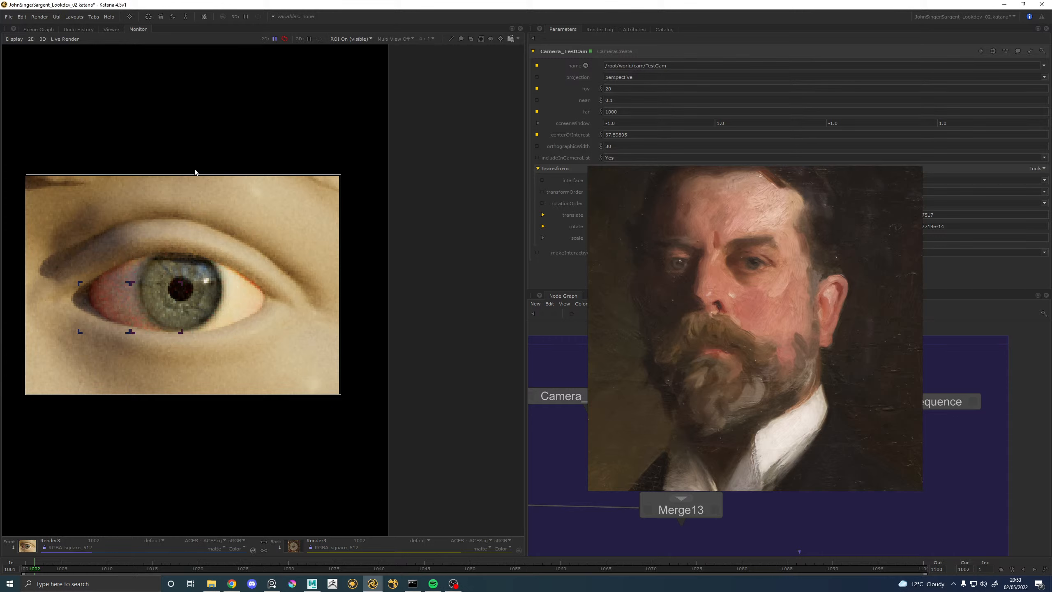
# Place the painted portrait beside the rendered eye and open the NMC_Eye_mats material network.
pyautogui.moveTo(805, 307); pyautogui.dragTo(511, 326, button='right')
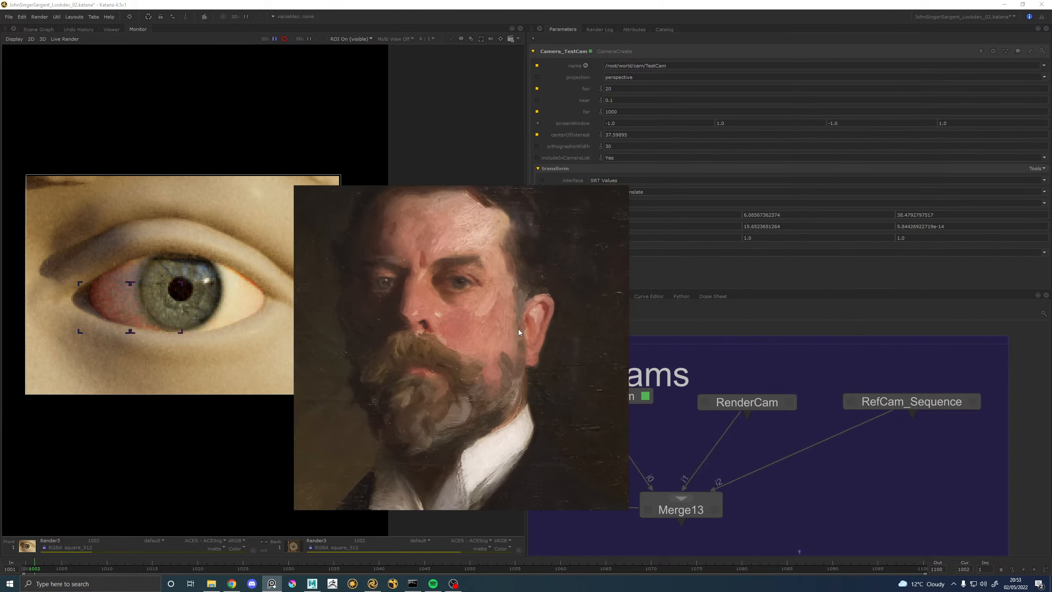
pyautogui.scroll(-10, 806, 443)
pyautogui.scroll(9, 805, 434)
pyautogui.keyDown('ctrl'); pyautogui.middleClick(864, 428); pyautogui.keyUp('ctrl')
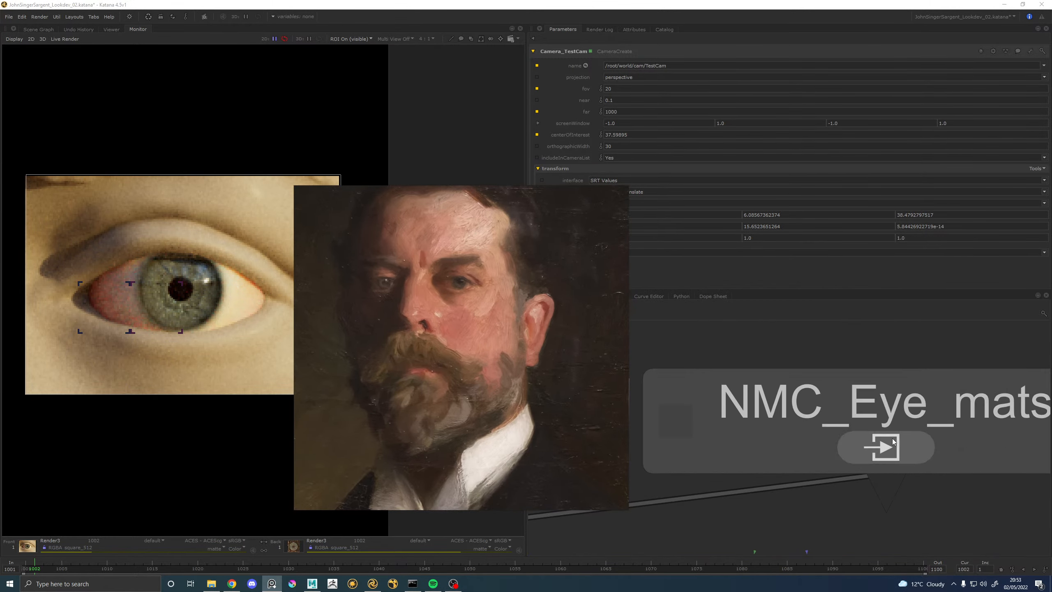
# Display the parameters of the ramp_rgb2 node and open the color of its ramp's first knot.
pyautogui.scroll(6, 745, 397)
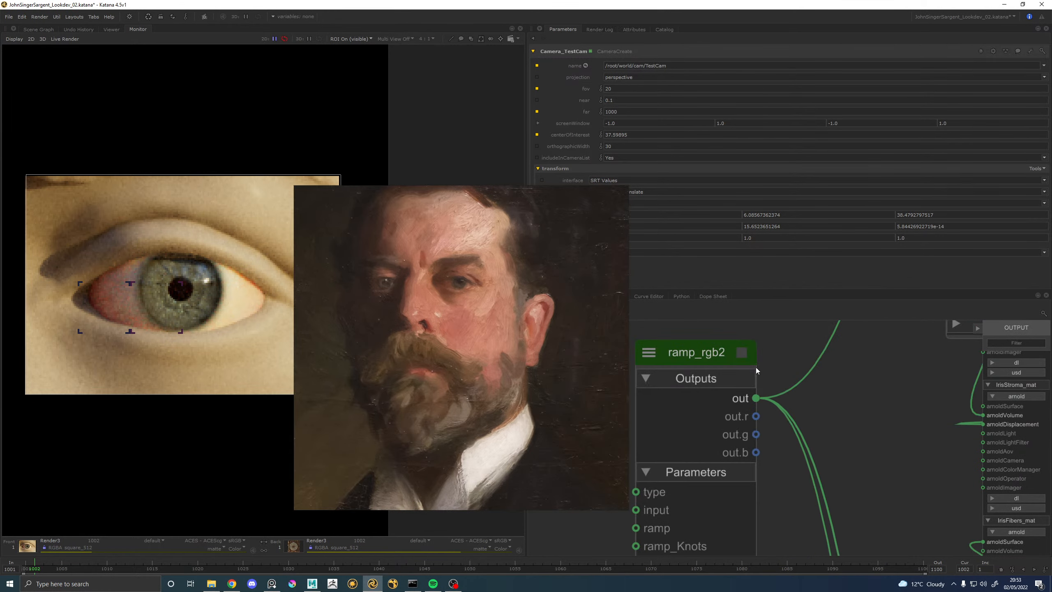
pyautogui.click(741, 353)
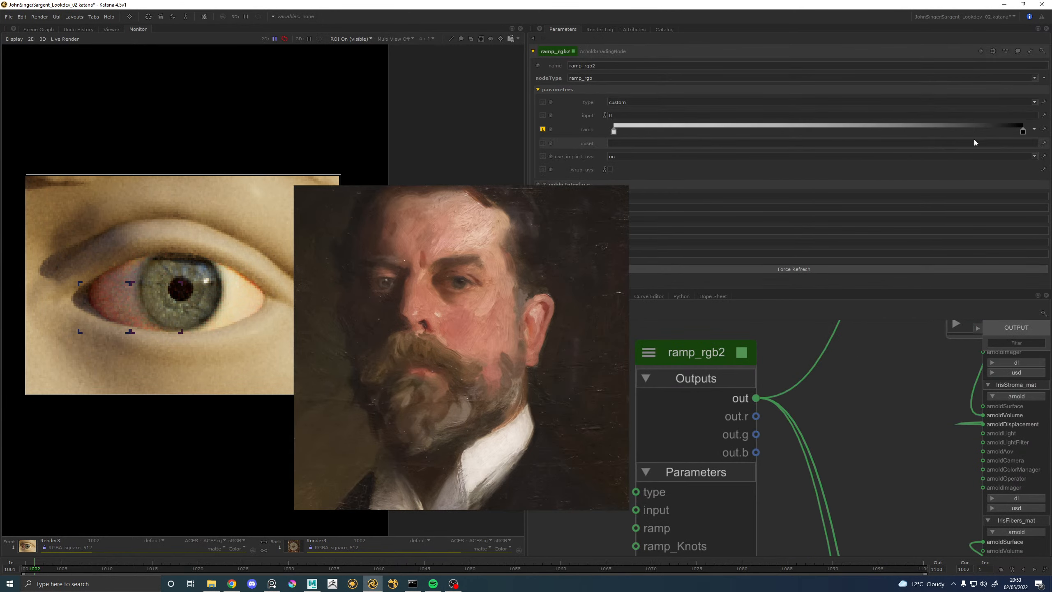
pyautogui.scroll(-5, 799, 371)
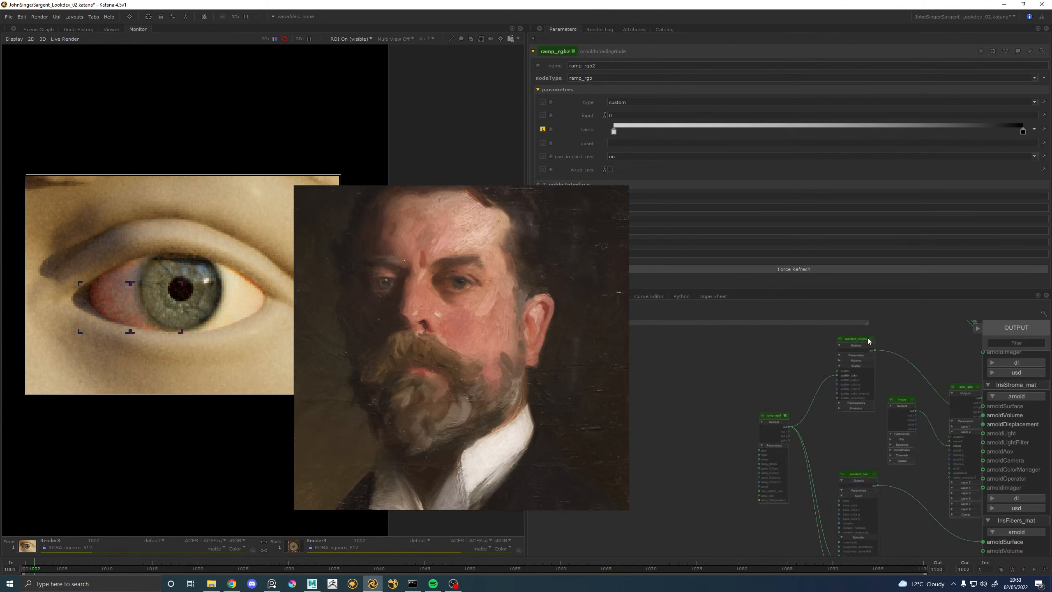
pyautogui.doubleClick(616, 134)
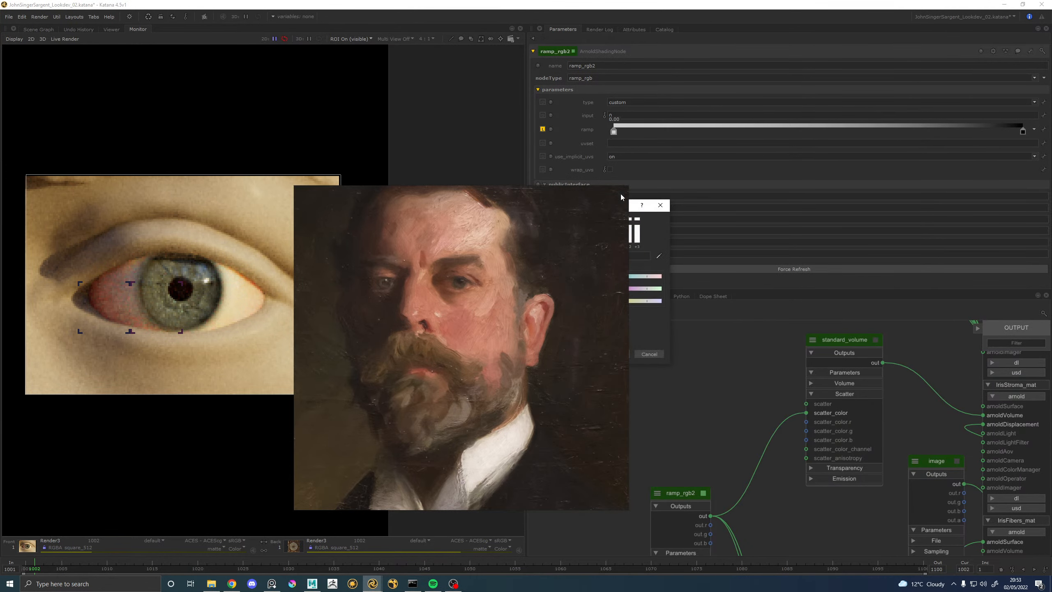
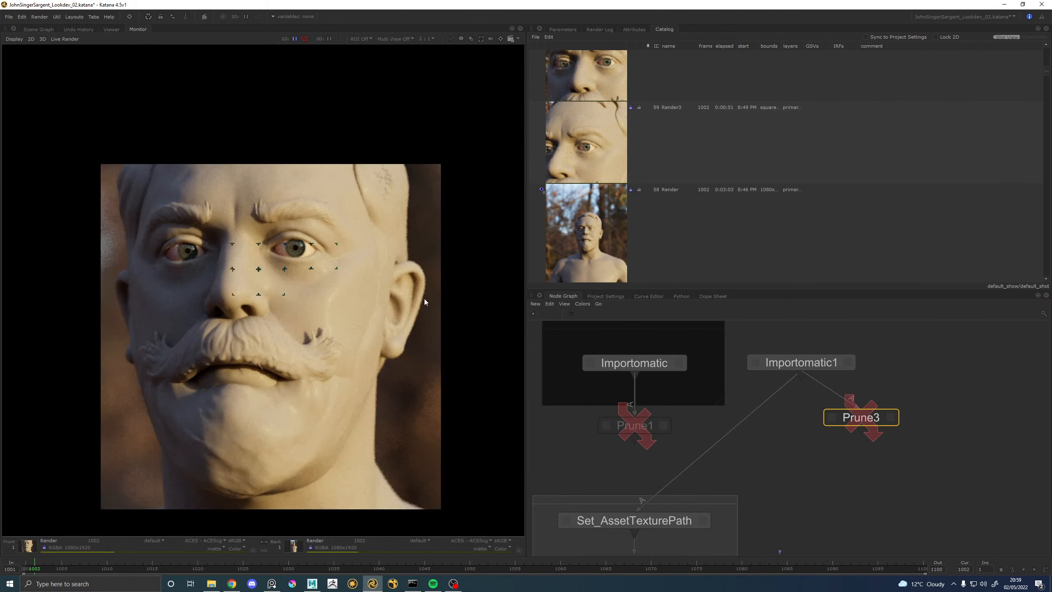
# Start a render from the Render3 node fed by RenderSettings_TestCam and inspect the isolated eyeball up close.
pyautogui.scroll(-2, 340, 305)
pyautogui.scroll(-3, 745, 459)
pyautogui.moveTo(746, 458); pyautogui.dragTo(662, 299, button='middle')
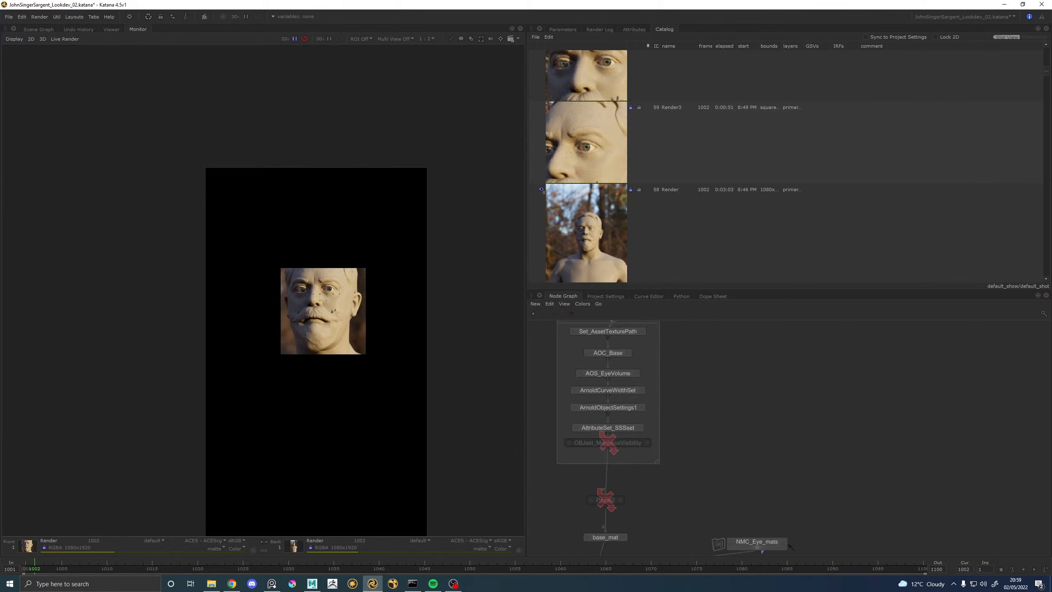
pyautogui.moveTo(749, 478); pyautogui.dragTo(681, 315, button='middle')
pyautogui.moveTo(728, 514); pyautogui.dragTo(659, 323, button='middle')
pyautogui.scroll(-3, 690, 382)
pyautogui.moveTo(713, 497); pyautogui.dragTo(664, 323, button='middle')
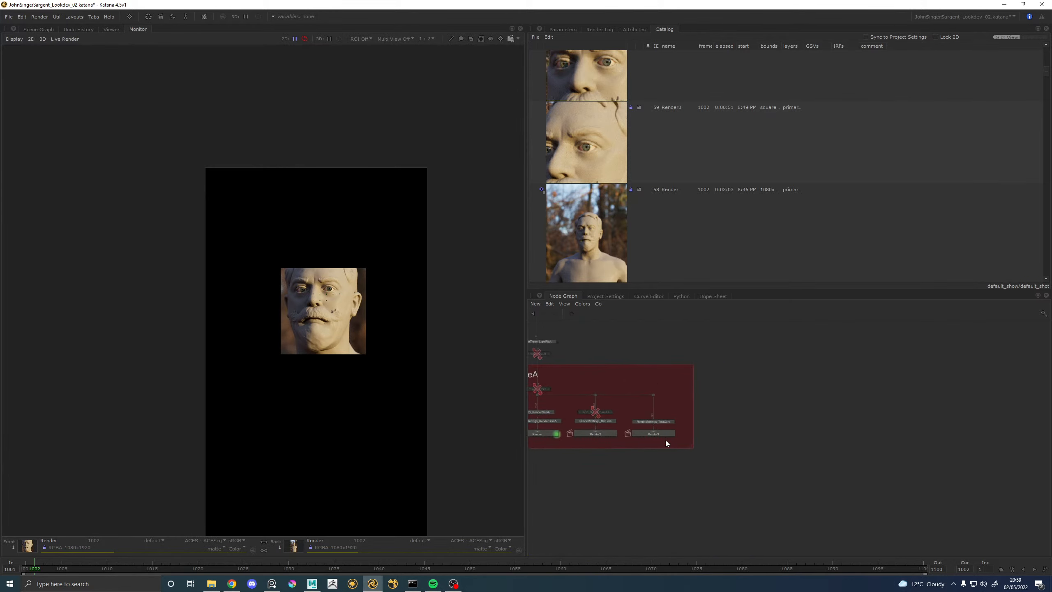
pyautogui.scroll(5, 666, 440)
pyautogui.doubleClick(661, 418)
pyautogui.rightClick(661, 418)
pyautogui.click(687, 429)
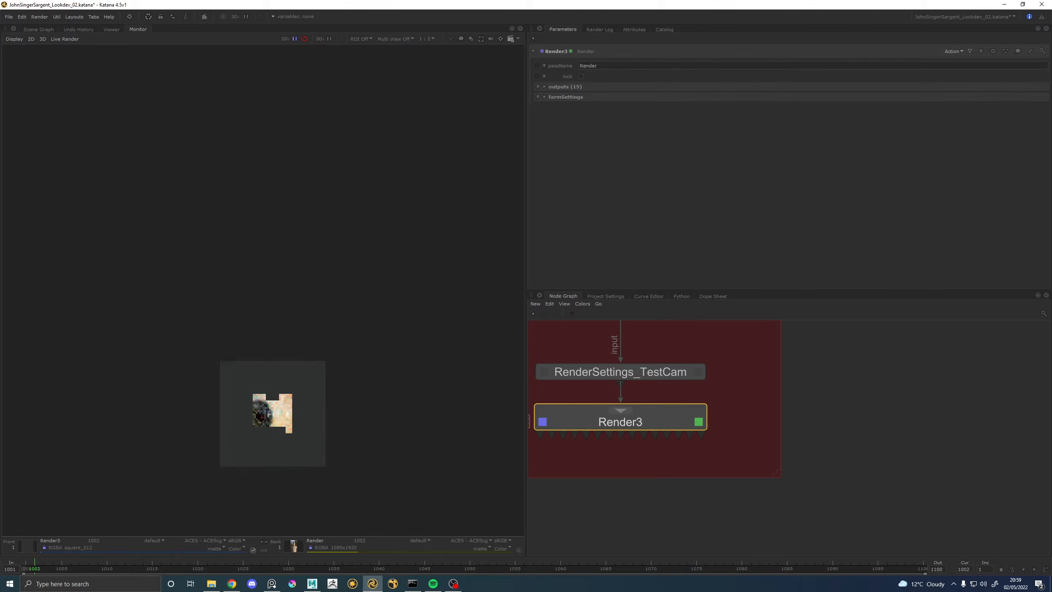
pyautogui.scroll(2, 271, 425)
pyautogui.moveTo(271, 424); pyautogui.dragTo(272, 318, button='middle')
pyautogui.scroll(2, 260, 323)
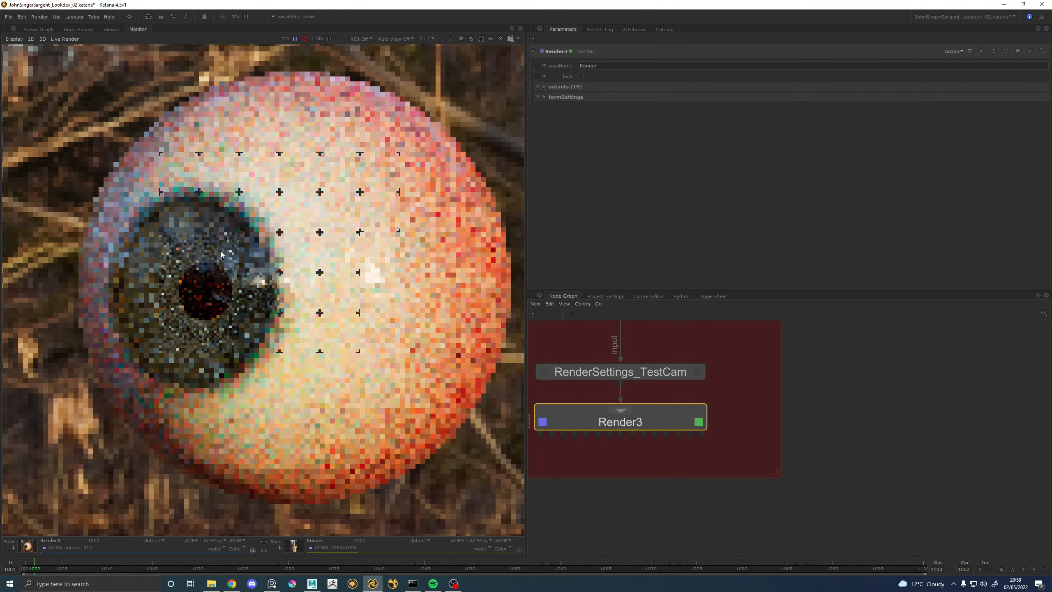
# Examine the iris, pupil and sclera of the live eyeball render up close and as a whole.
pyautogui.scroll(-2, 188, 291)
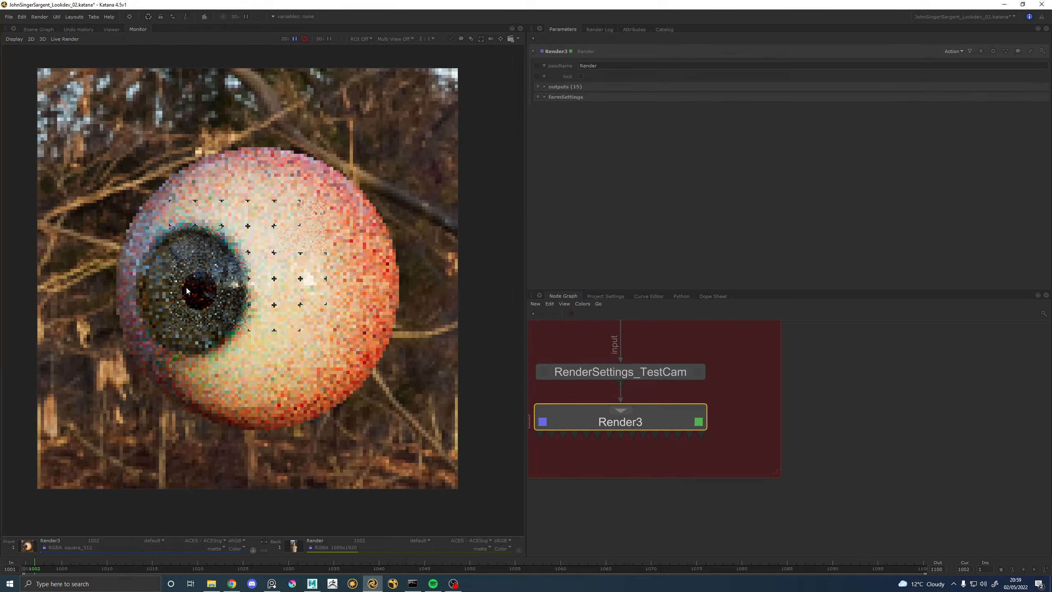
pyautogui.scroll(2, 204, 280)
pyautogui.scroll(-2, 224, 273)
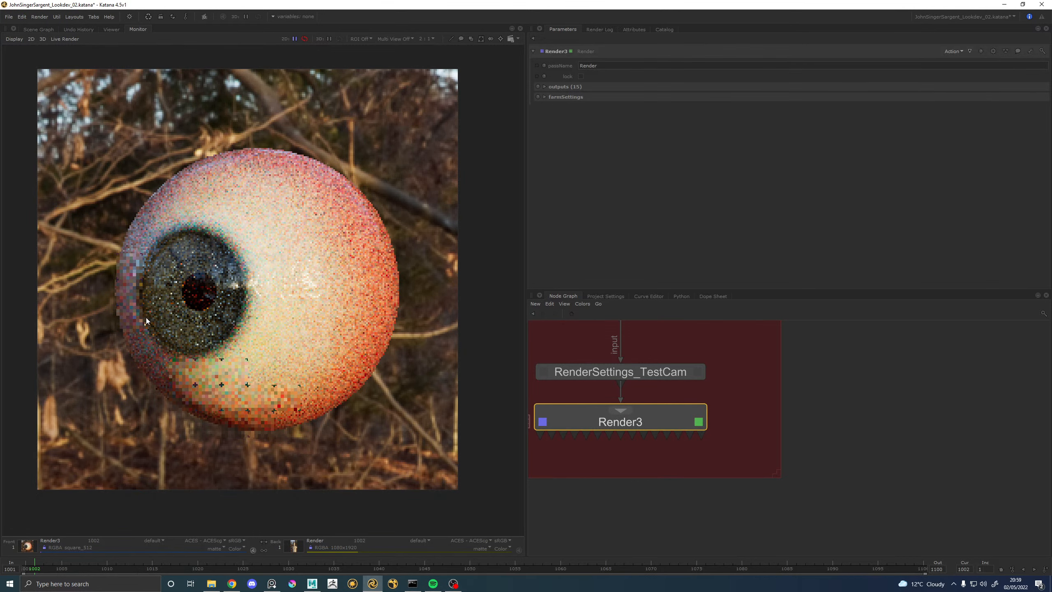
pyautogui.scroll(1, 153, 329)
pyautogui.scroll(1, 154, 330)
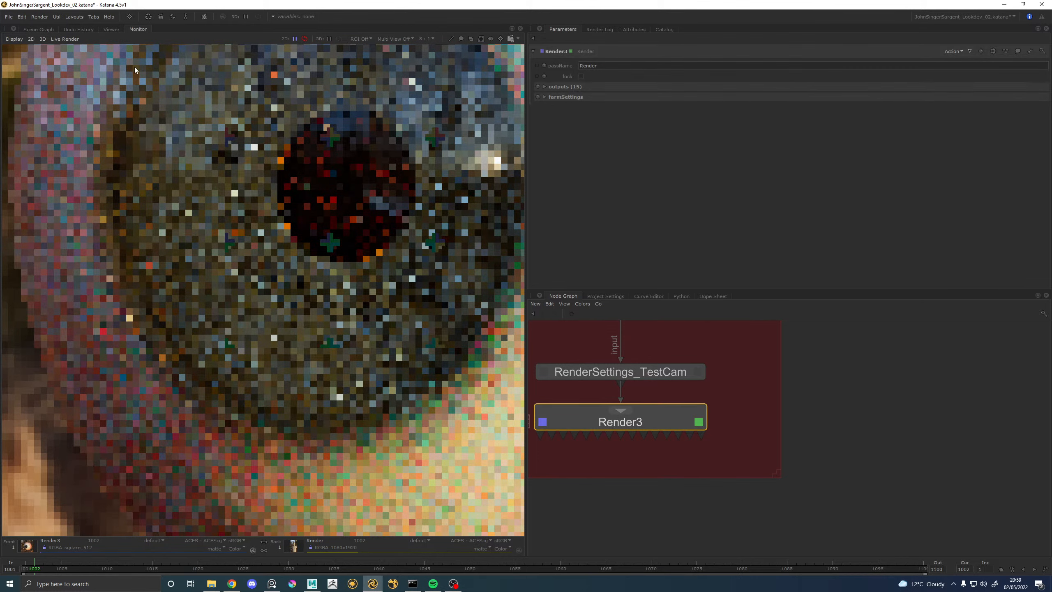
pyautogui.scroll(-2, 156, 229)
pyautogui.scroll(1, 147, 201)
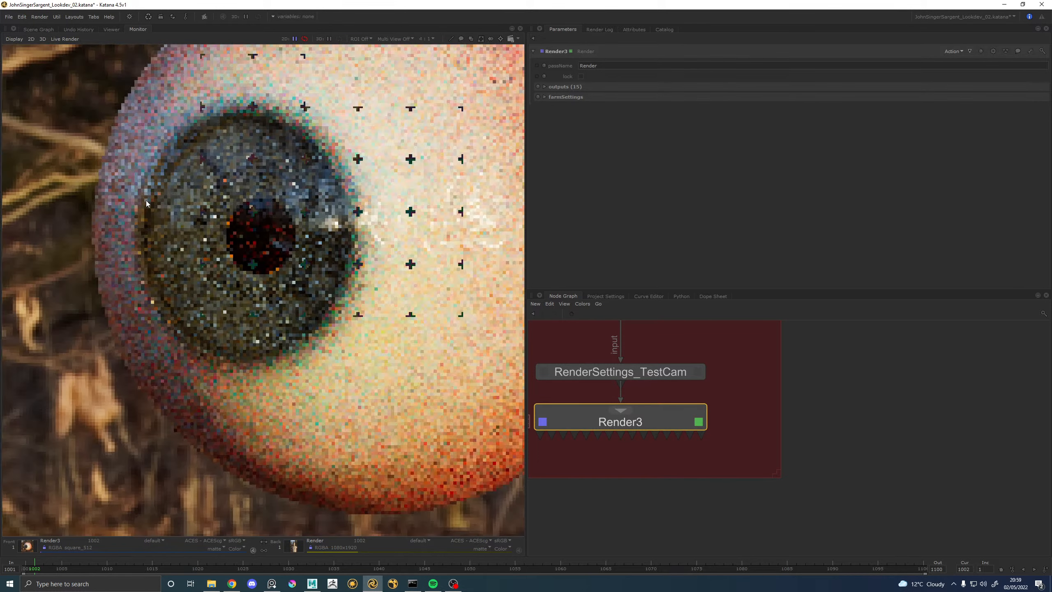
pyautogui.scroll(-1, 160, 224)
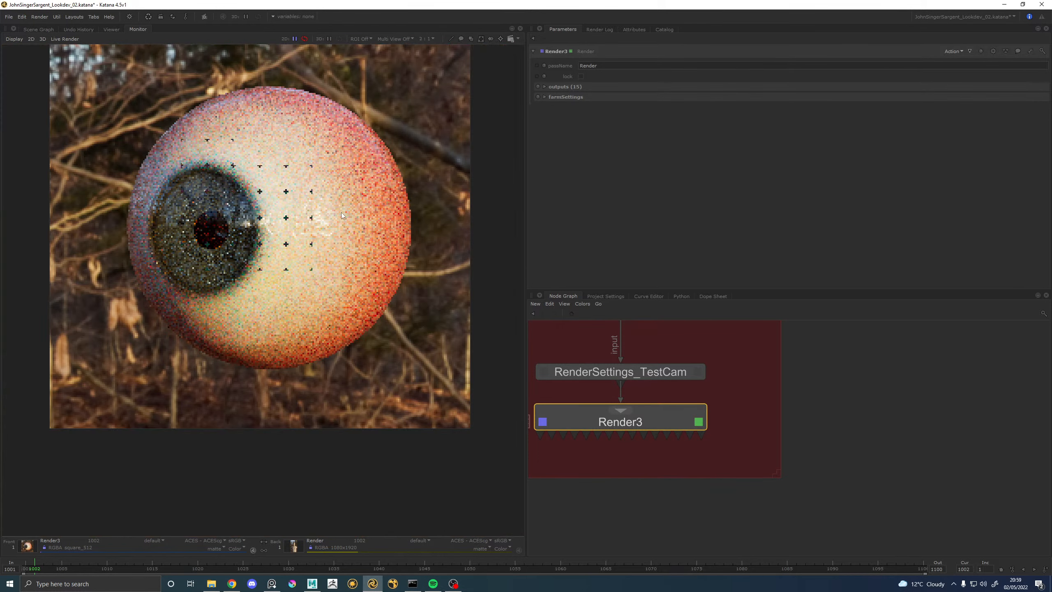
pyautogui.moveTo(341, 212); pyautogui.dragTo(310, 256, button='middle')
pyautogui.scroll(1, 196, 287)
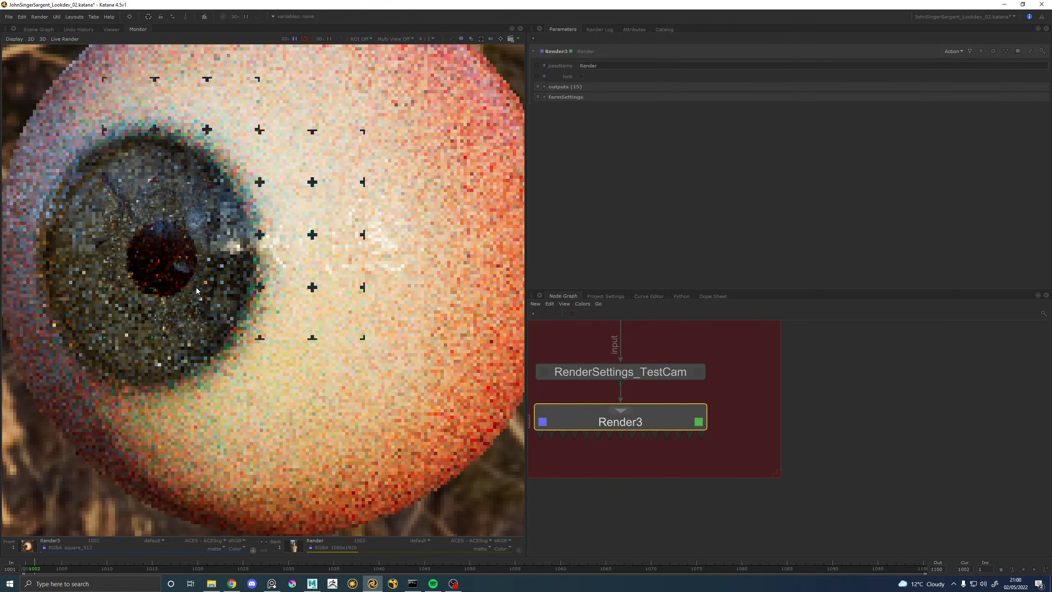
pyautogui.scroll(-1, 198, 289)
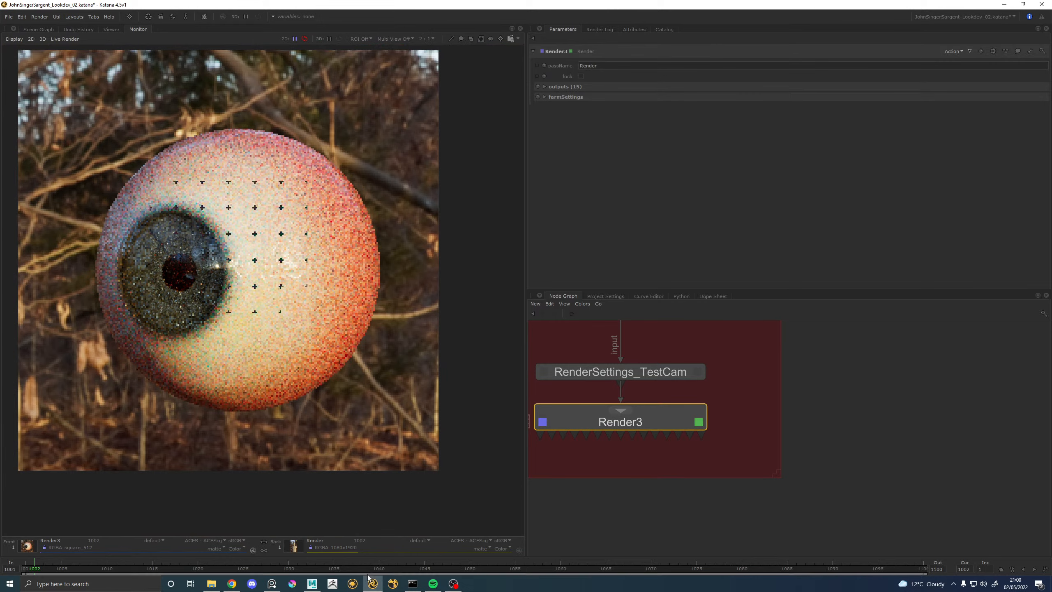
# Switch to Maya, hide EyePose_GRP and show Template_Eye_GRP framed in the viewport.
pyautogui.click(312, 583)
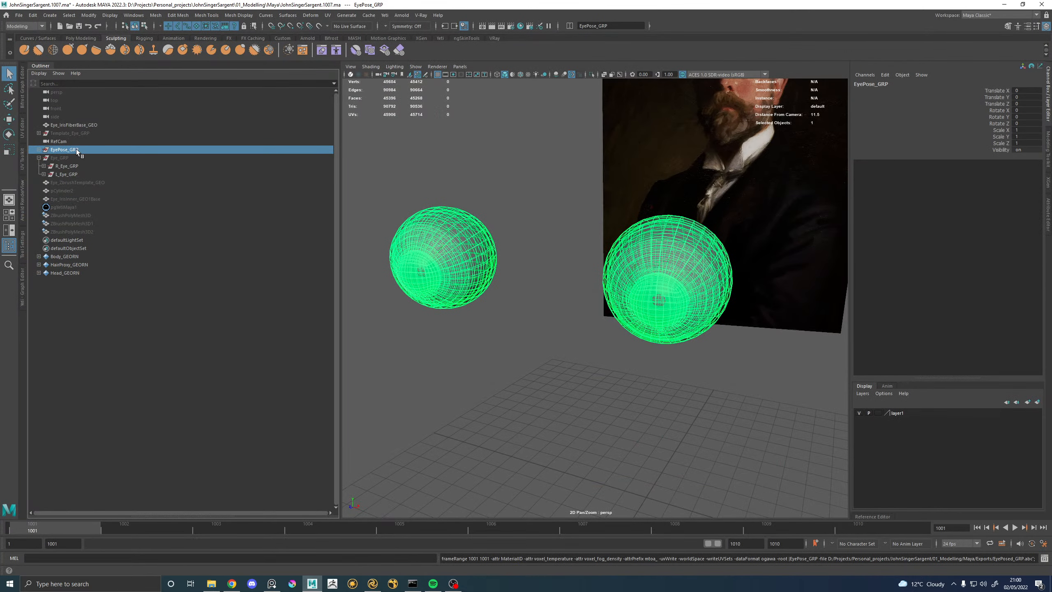
pyautogui.press('h')
pyautogui.click(76, 133)
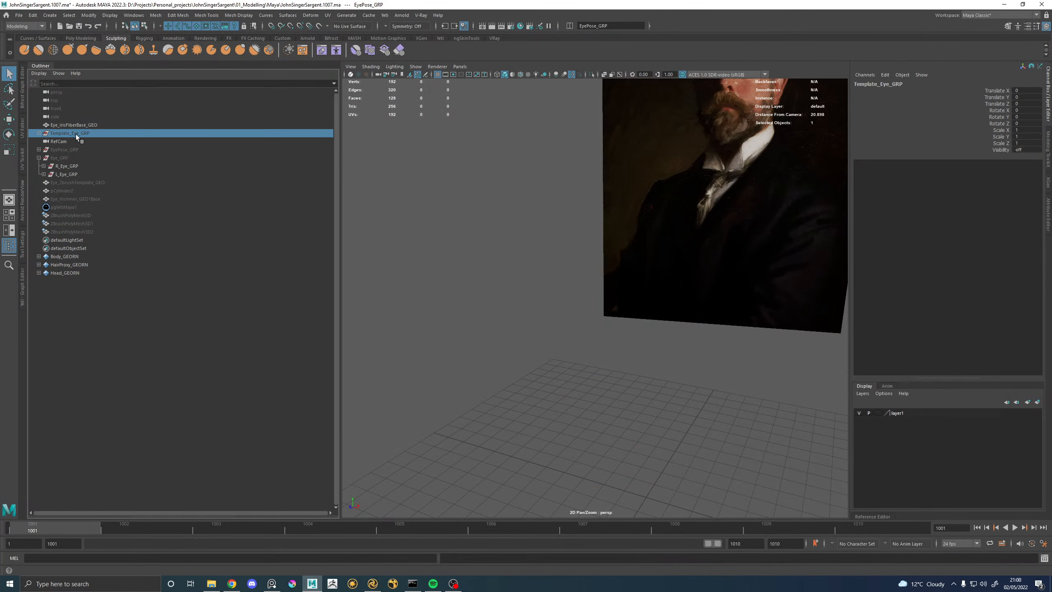
pyautogui.press('h')
pyautogui.keyDown('alt'); pyautogui.moveTo(565, 372); pyautogui.dragTo(634, 352); pyautogui.keyUp('alt')
pyautogui.press('f')
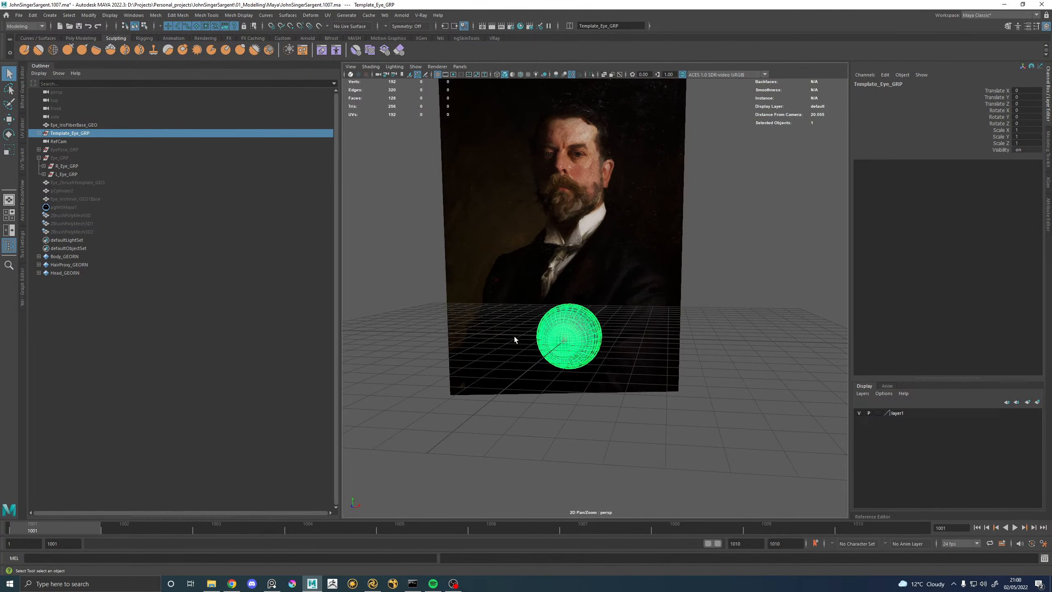
pyautogui.press('f')
pyautogui.keyDown('alt'); pyautogui.moveTo(712, 286); pyautogui.dragTo(747, 284); pyautogui.keyUp('alt')
pyautogui.click(747, 284)
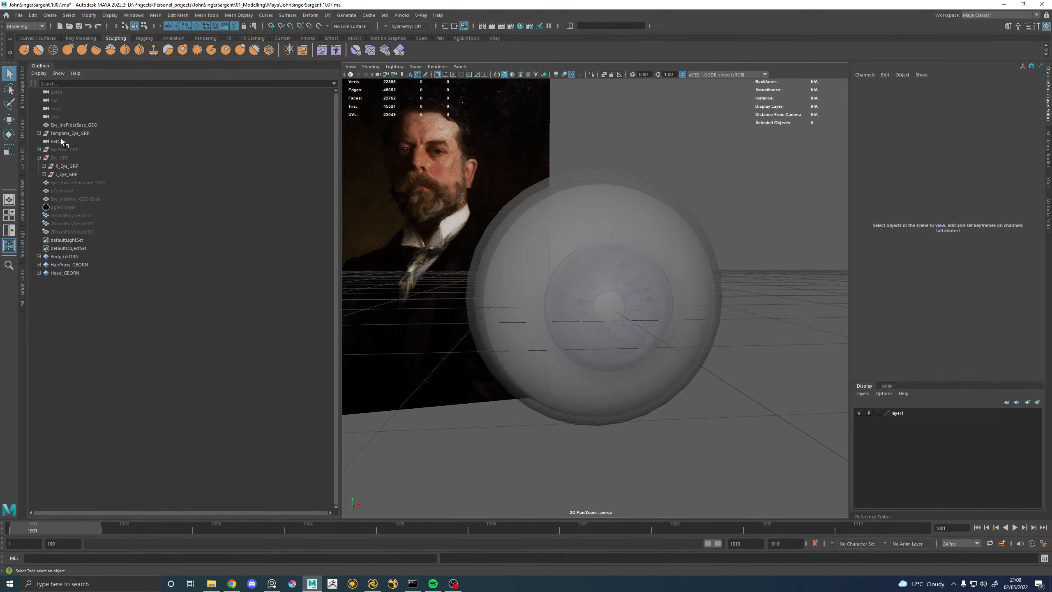
# Expand Template_Eye_GRP down to Eye_Fibers_GRP and delete the scattered iris fibre curves inside it.
pyautogui.click(39, 133)
pyautogui.click(57, 191)
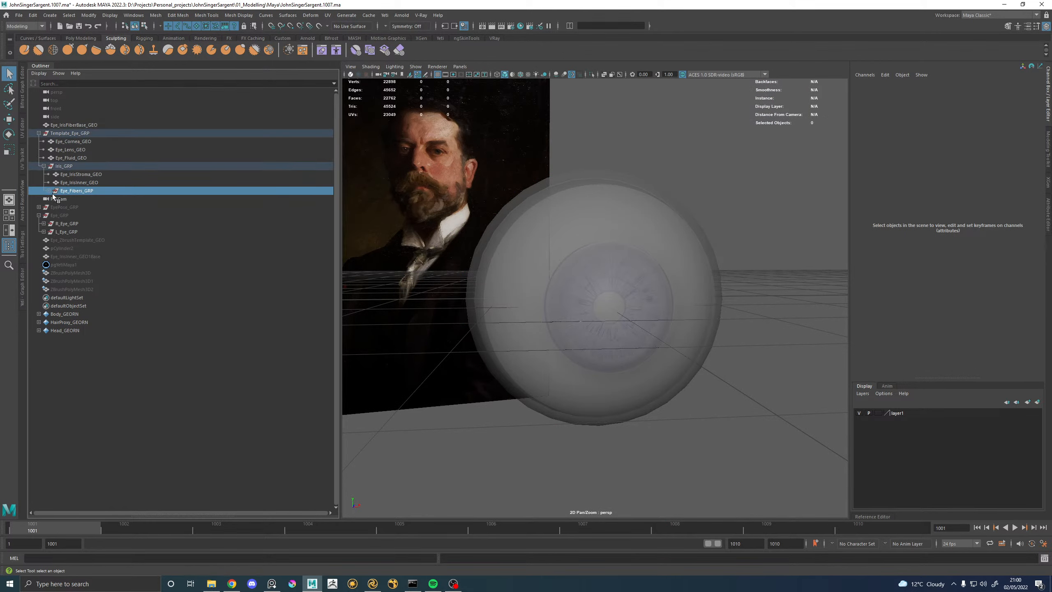
pyautogui.click(49, 191)
pyautogui.click(83, 199)
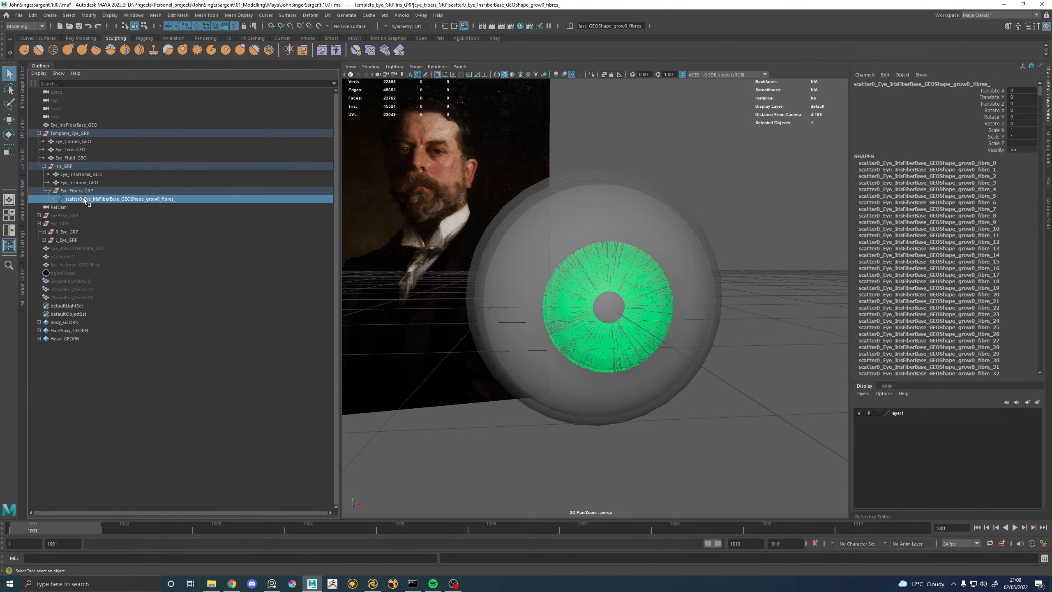
pyautogui.press('Delete')
# Show the pgYetiMaya1 node and hide the Eye_Cornea_GEO, Eye_Lens_GEO and Eye_Fluid_GEO meshes to expose the iris.
pyautogui.click(69, 266)
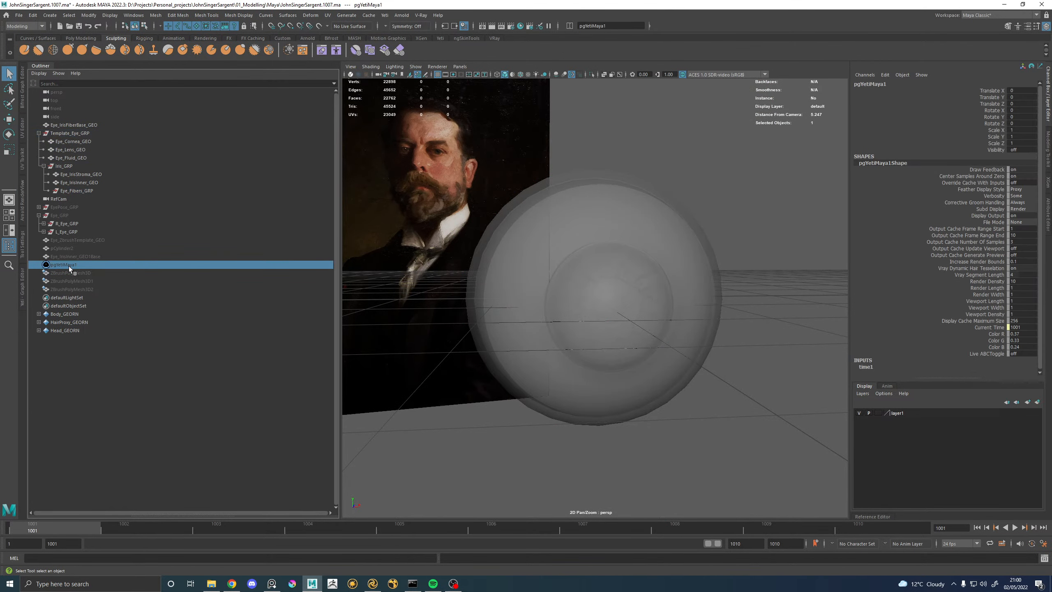
pyautogui.press('f')
pyautogui.keyDown('alt'); pyautogui.moveTo(659, 296); pyautogui.dragTo(719, 283); pyautogui.keyUp('alt')
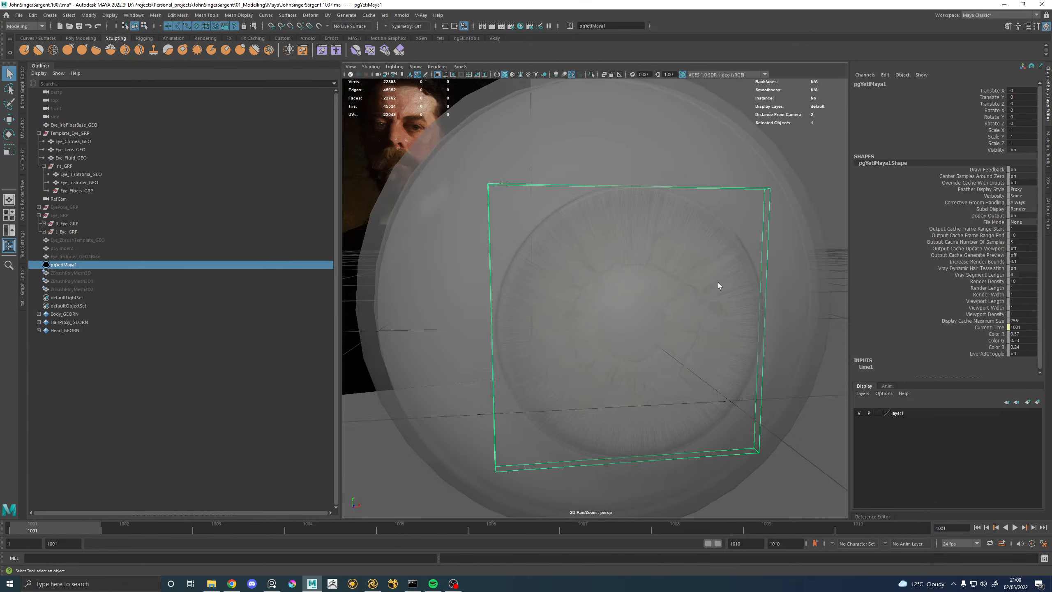
pyautogui.click(793, 206)
pyautogui.moveTo(70, 143); pyautogui.dragTo(73, 159)
pyautogui.press('h')
pyautogui.click(789, 187)
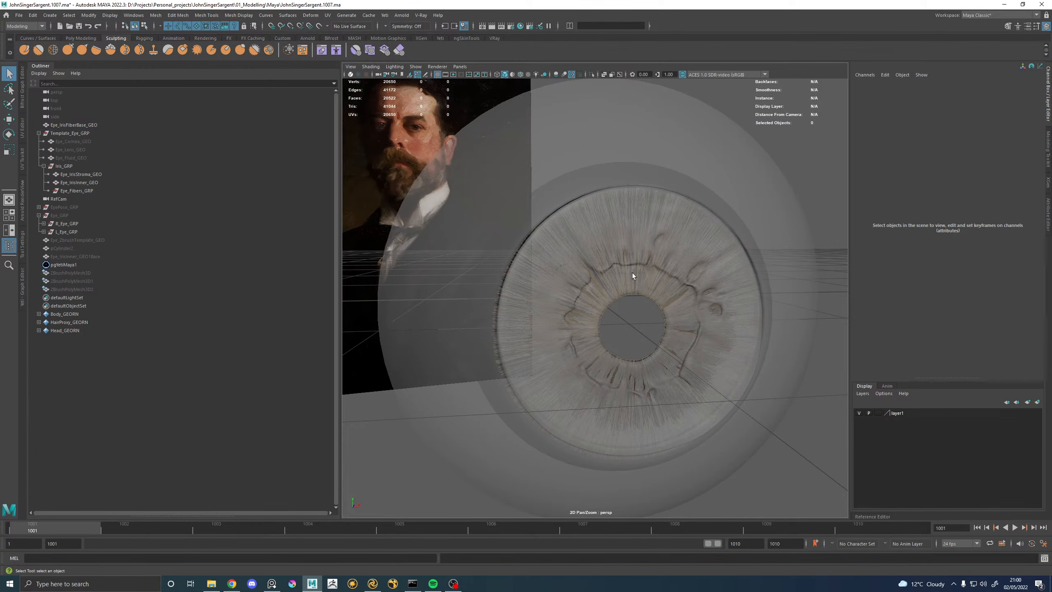
# Inspect the iris fibres up close, then load the pgYetiMaya1 graph in the Yeti Graph Editor and enlarge the viewport beside it.
pyautogui.keyDown('alt'); pyautogui.moveTo(632, 274); pyautogui.dragTo(608, 277); pyautogui.keyUp('alt')
pyautogui.keyDown('alt'); pyautogui.moveTo(608, 277); pyautogui.dragTo(674, 286, button='right'); pyautogui.keyUp('alt')
pyautogui.keyDown('alt'); pyautogui.moveTo(674, 290); pyautogui.dragTo(562, 255); pyautogui.keyUp('alt')
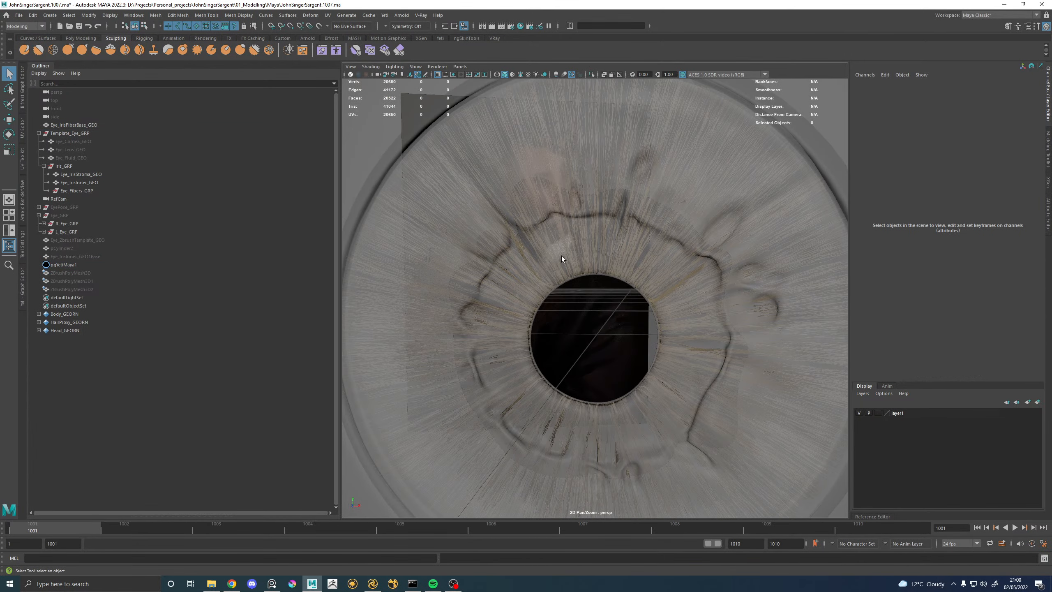
pyautogui.keyDown('alt'); pyautogui.moveTo(561, 255); pyautogui.dragTo(475, 250, button='middle'); pyautogui.keyUp('alt')
pyautogui.keyDown('alt'); pyautogui.moveTo(474, 250); pyautogui.dragTo(542, 267, button='right'); pyautogui.keyUp('alt')
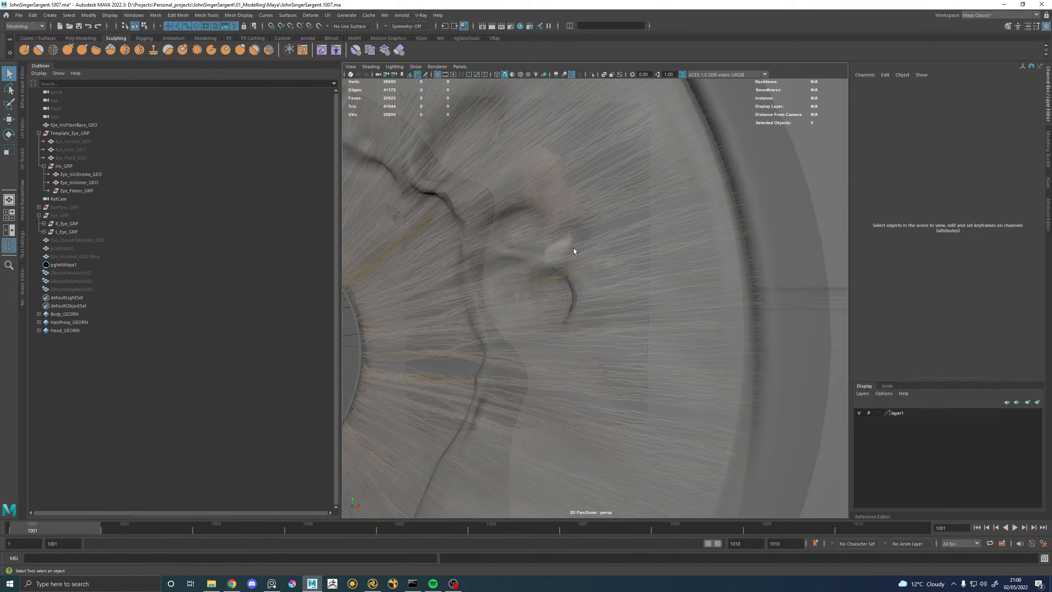
pyautogui.keyDown('alt'); pyautogui.moveTo(431, 241); pyautogui.dragTo(529, 253, button='middle'); pyautogui.keyUp('alt')
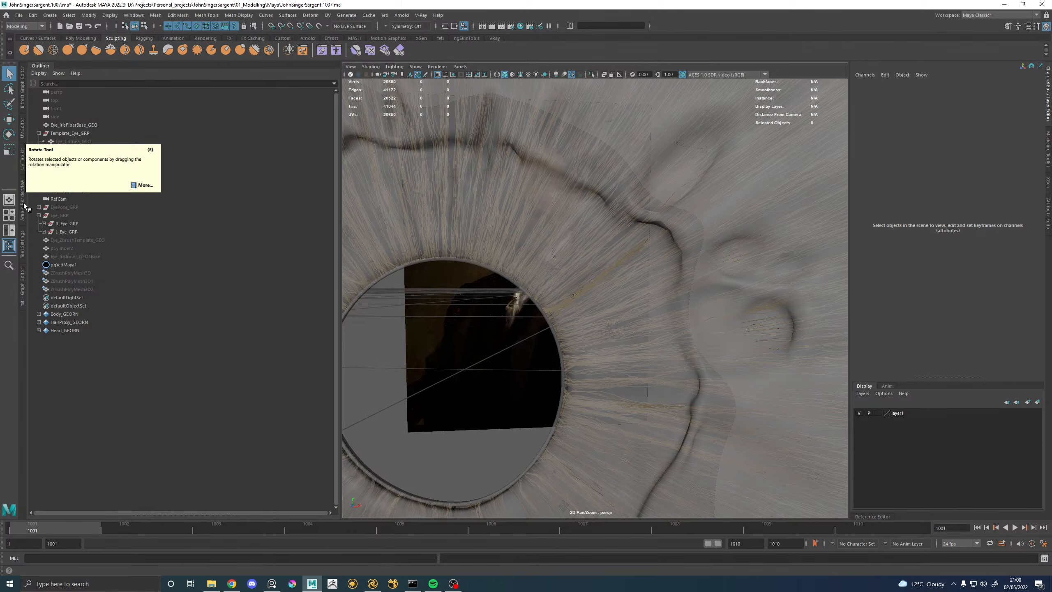
pyautogui.click(22, 286)
pyautogui.click(472, 65)
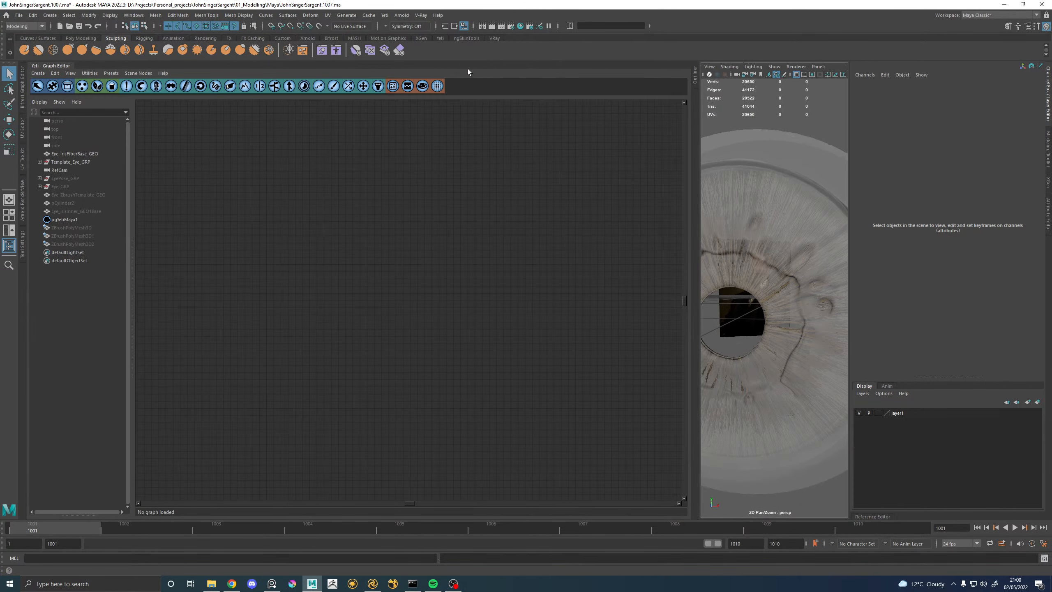
pyautogui.click(66, 219)
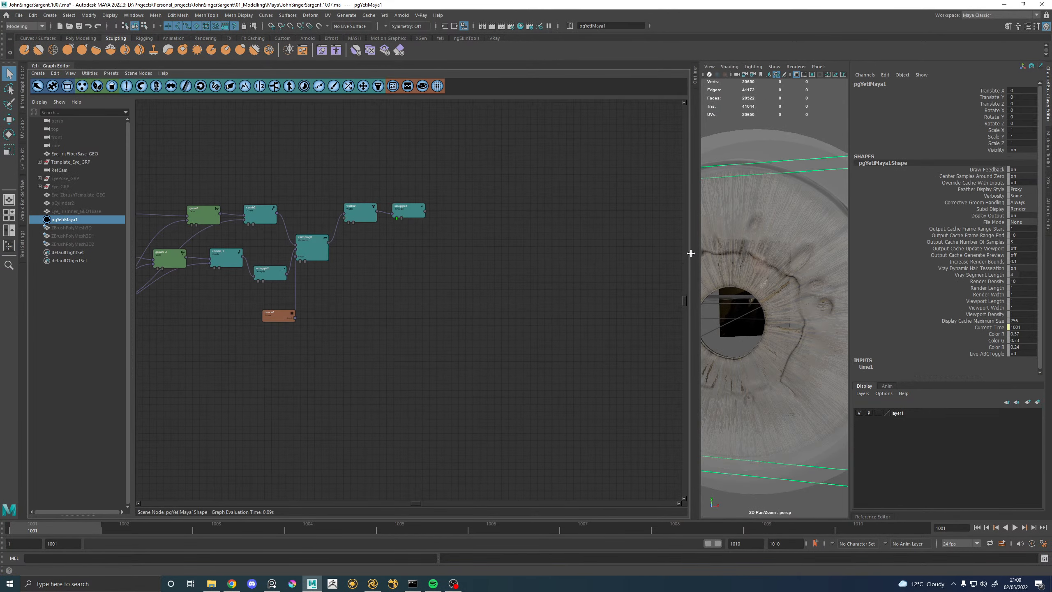
pyautogui.moveTo(695, 253); pyautogui.dragTo(441, 255)
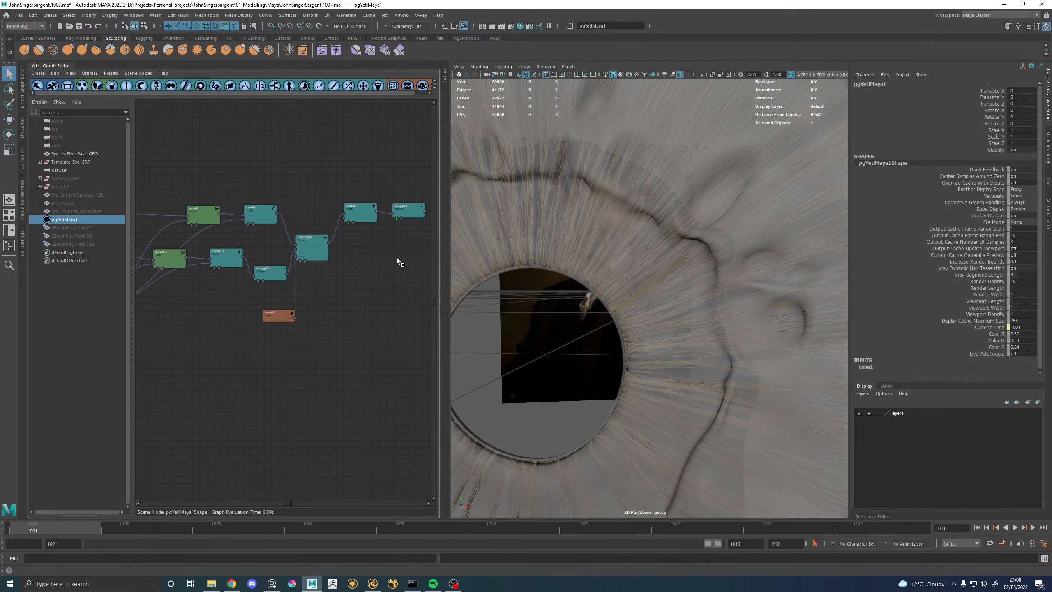
# Spread out the node where the two fibre branches meet, and line up the lower branch's scraggle node with the orange node beneath it.
pyautogui.click(272, 316)
pyautogui.moveTo(311, 237); pyautogui.dragTo(319, 209)
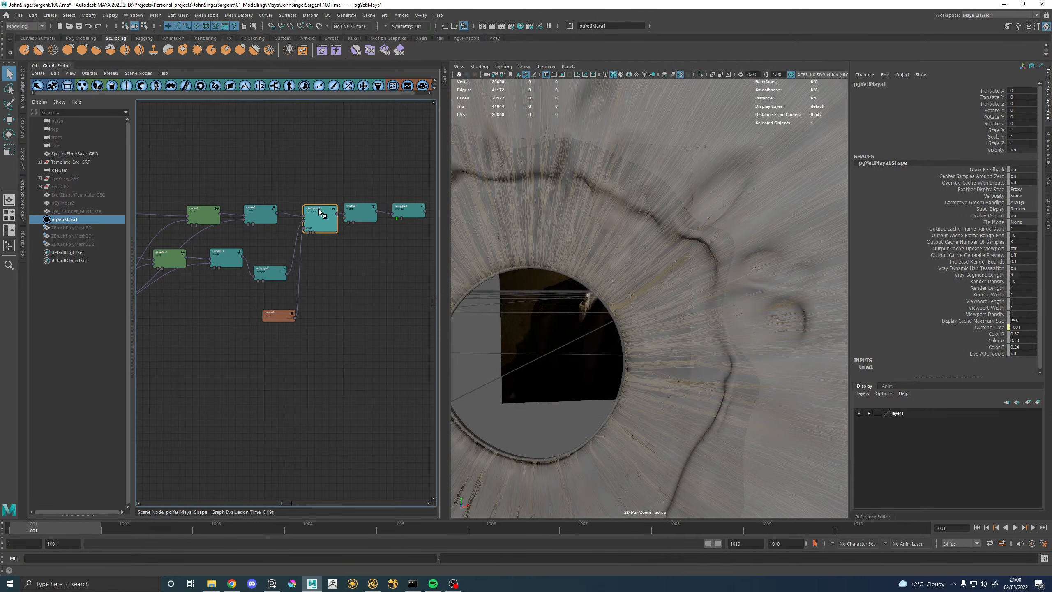
pyautogui.moveTo(422, 236); pyautogui.dragTo(427, 208)
pyautogui.moveTo(324, 217); pyautogui.dragTo(367, 219)
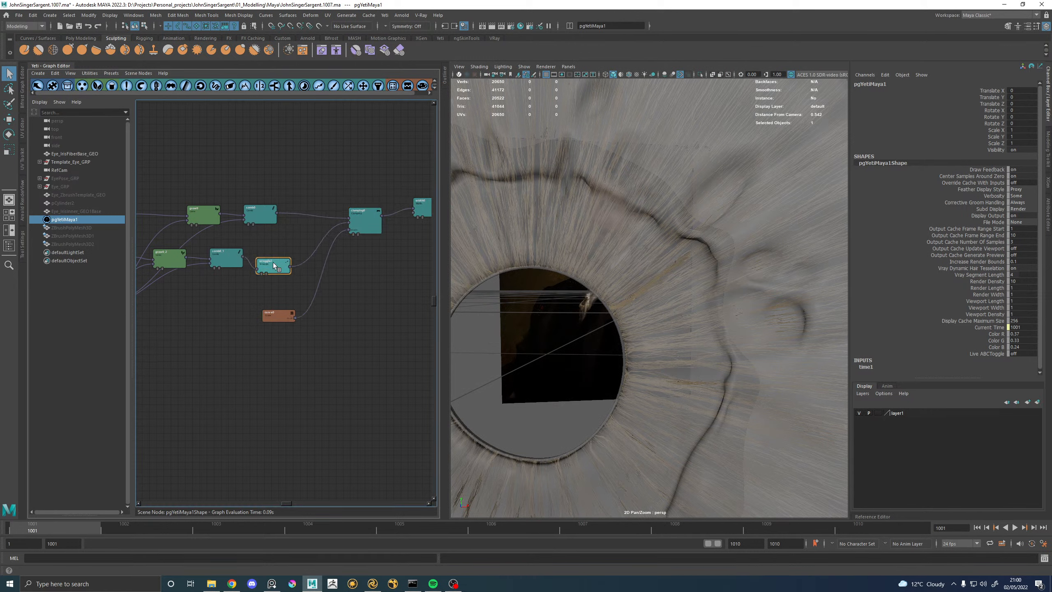
pyautogui.moveTo(270, 273); pyautogui.dragTo(276, 255)
pyautogui.moveTo(280, 316); pyautogui.dragTo(277, 282)
pyautogui.moveTo(315, 307); pyautogui.dragTo(269, 251)
pyautogui.moveTo(274, 255); pyautogui.dragTo(293, 252)
pyautogui.click(273, 304)
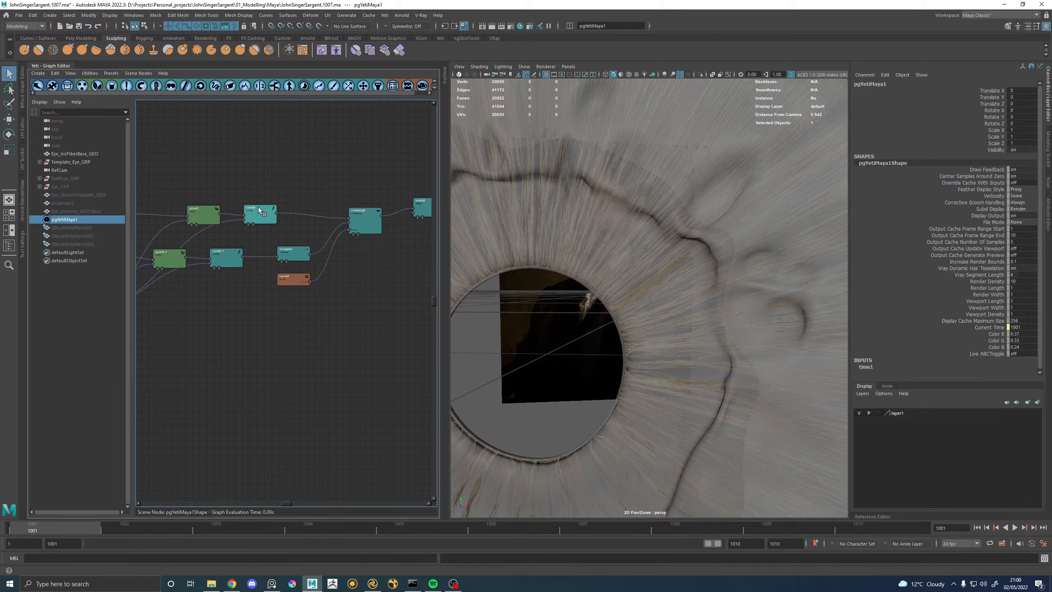
# Align the upper branch's grow and width nodes above their lower-branch counterparts, and nudge the scatter node feeding grow0_1.
pyautogui.moveTo(248, 208); pyautogui.dragTo(260, 213)
pyautogui.moveTo(259, 214); pyautogui.dragTo(227, 215)
pyautogui.click(238, 203)
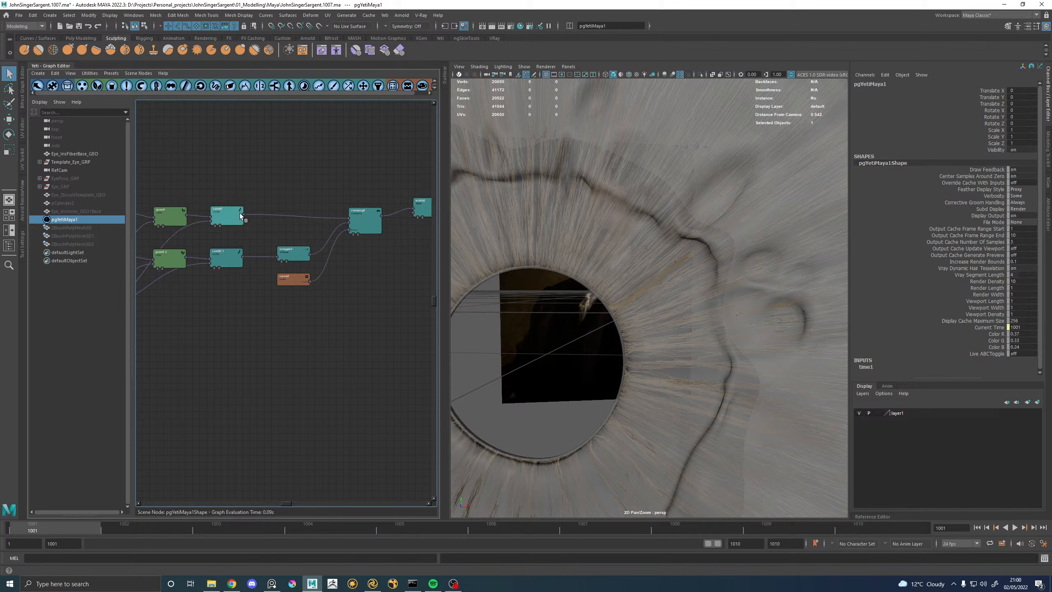
pyautogui.keyDown('alt'); pyautogui.moveTo(257, 240); pyautogui.dragTo(434, 234, button='middle'); pyautogui.keyUp('alt')
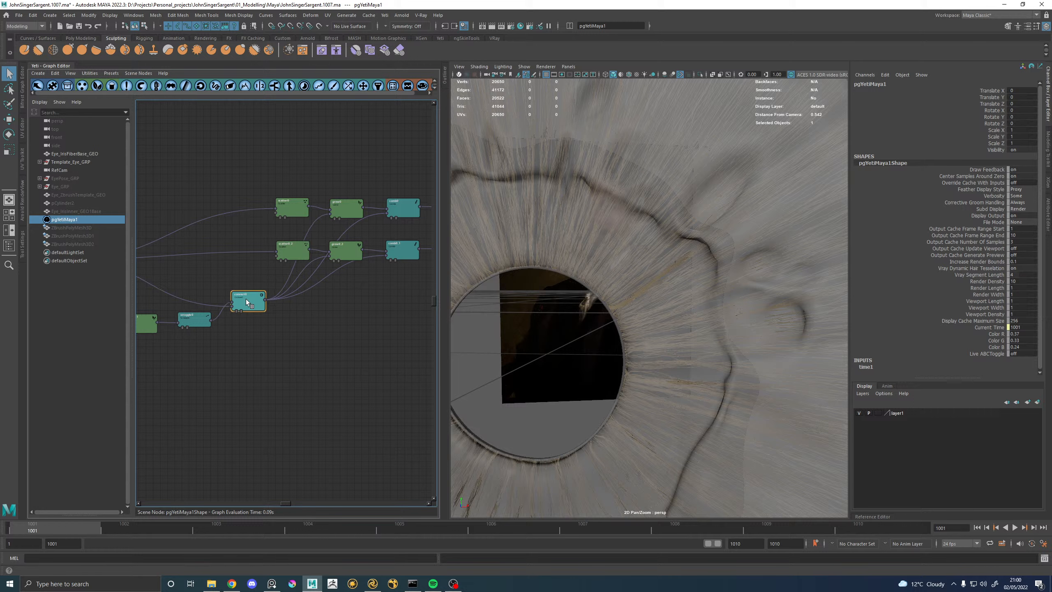
pyautogui.keyDown('alt'); pyautogui.moveTo(202, 283); pyautogui.dragTo(334, 270, button='middle'); pyautogui.keyUp('alt')
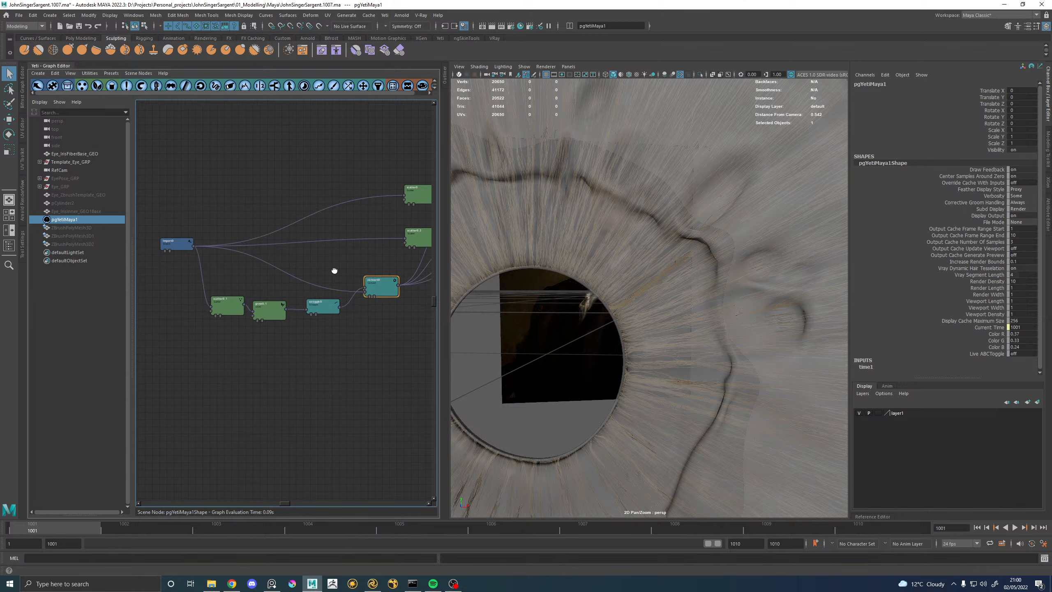
pyautogui.moveTo(222, 307); pyautogui.dragTo(218, 312)
pyautogui.keyDown('alt'); pyautogui.moveTo(372, 336); pyautogui.dragTo(335, 345, button='middle'); pyautogui.keyUp('alt')
pyautogui.scroll(3, 326, 303)
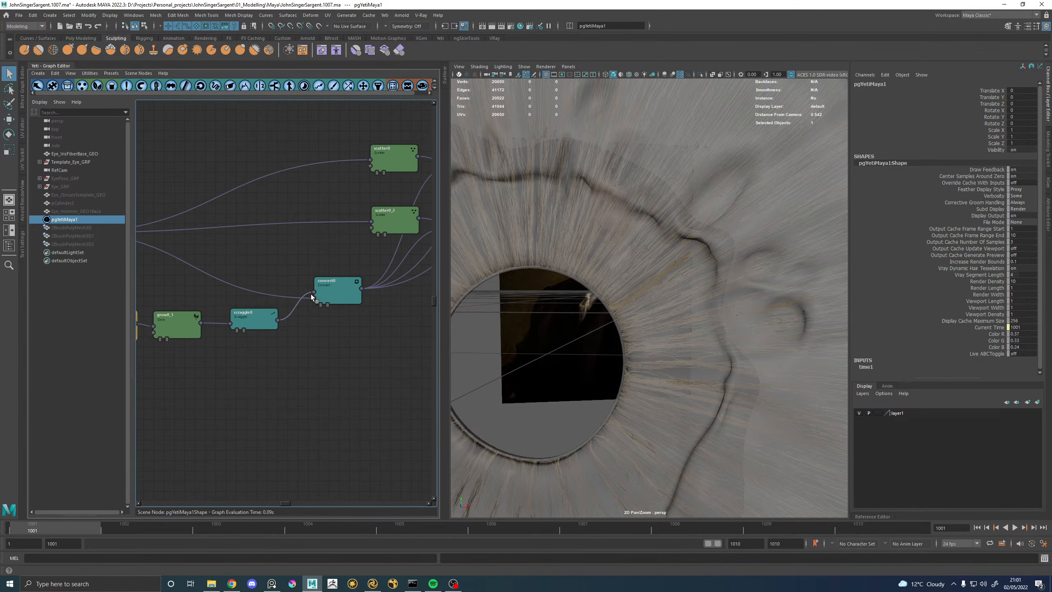
# Bring up the close-up iris reference photo and place it over the node graph, clear of the viewport.
pyautogui.keyDown('alt'); pyautogui.moveTo(674, 282); pyautogui.dragTo(707, 289, button='middle'); pyautogui.keyUp('alt')
pyautogui.keyDown('alt'); pyautogui.moveTo(682, 291); pyautogui.dragTo(728, 288, button='right'); pyautogui.keyUp('alt')
pyautogui.scroll(-3, 392, 247)
pyautogui.keyDown('alt'); pyautogui.moveTo(359, 251); pyautogui.dragTo(139, 283, button='middle'); pyautogui.keyUp('alt')
pyautogui.keyDown('alt'); pyautogui.moveTo(304, 253); pyautogui.dragTo(221, 264, button='middle'); pyautogui.keyUp('alt')
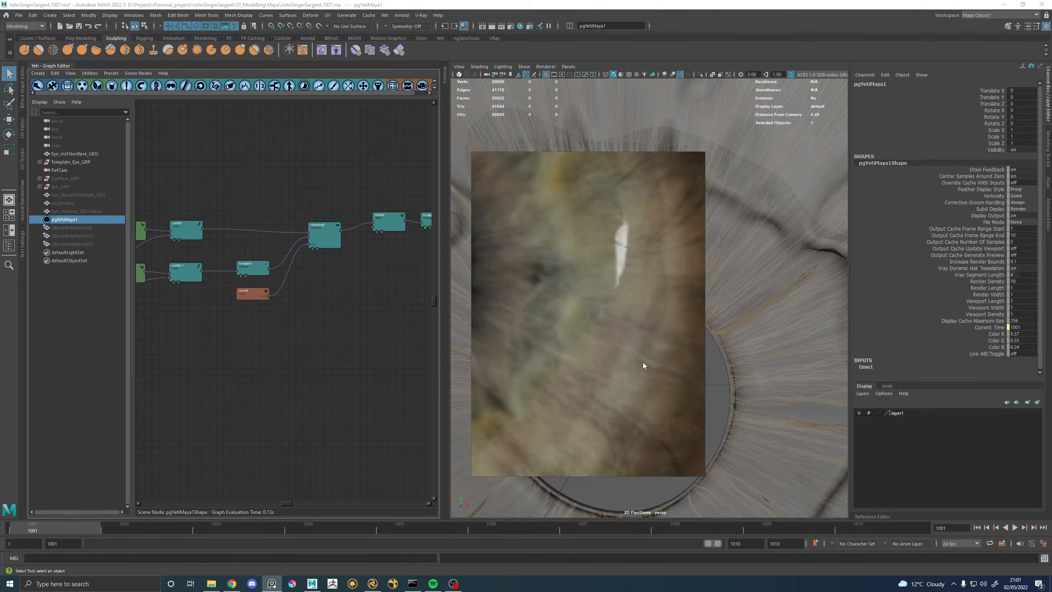
pyautogui.moveTo(629, 301); pyautogui.dragTo(169, 293, button='right')
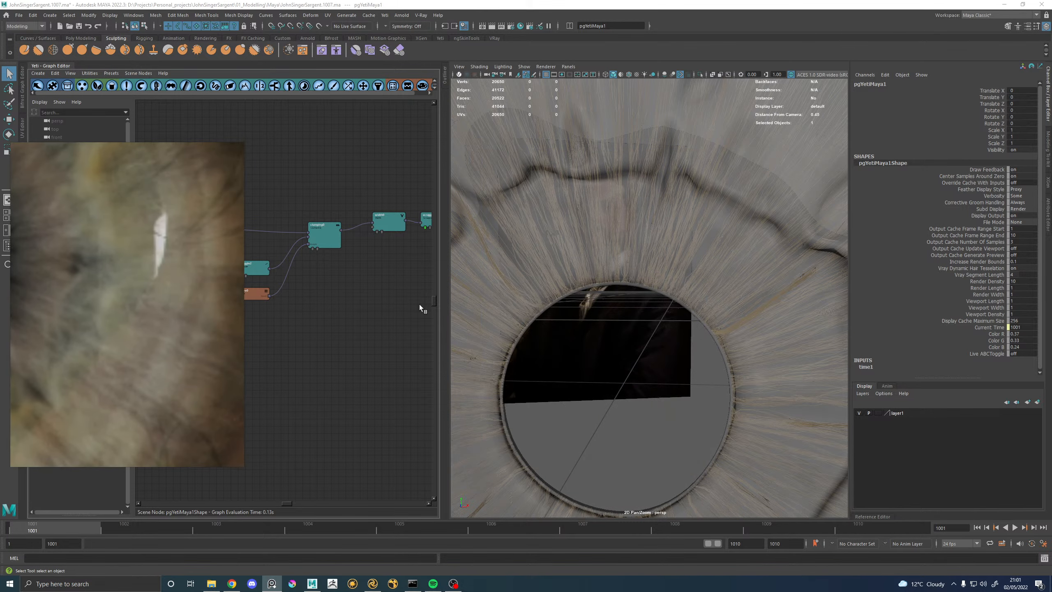
# Set the Density Multiplier of the scatter0 node to 30000 and check the thinned fibres around the pupil.
pyautogui.keyDown('alt'); pyautogui.moveTo(771, 319); pyautogui.dragTo(672, 319, button='right'); pyautogui.keyUp('alt')
pyautogui.keyDown('alt'); pyautogui.moveTo(731, 322); pyautogui.dragTo(672, 310, button='middle'); pyautogui.keyUp('alt')
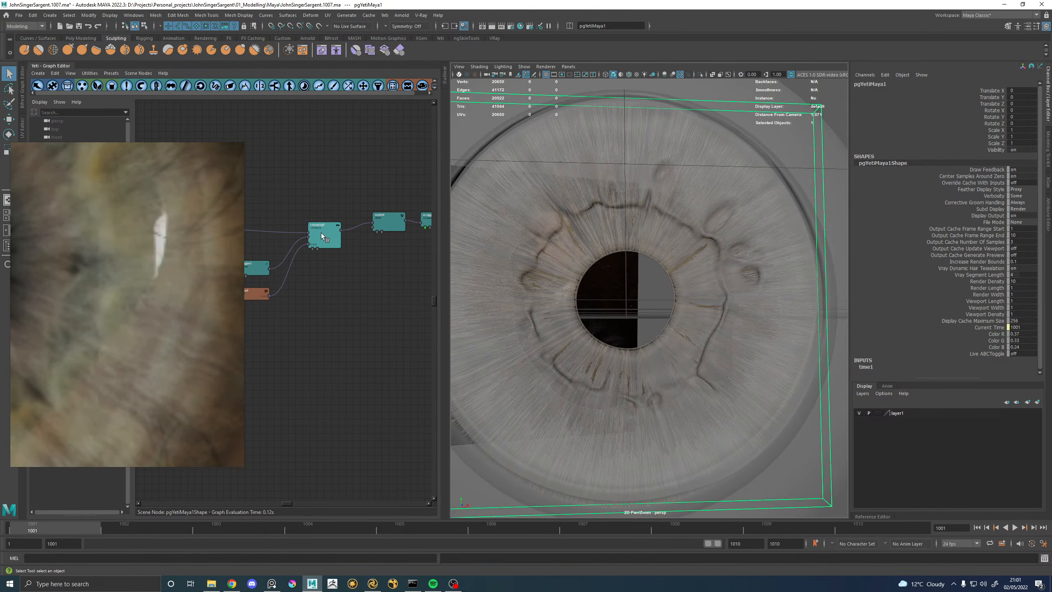
pyautogui.keyDown('alt'); pyautogui.moveTo(321, 233); pyautogui.dragTo(459, 204, button='middle'); pyautogui.keyUp('alt')
pyautogui.keyDown('alt'); pyautogui.moveTo(279, 196); pyautogui.dragTo(430, 192, button='middle'); pyautogui.keyUp('alt')
pyautogui.doubleClick(356, 224)
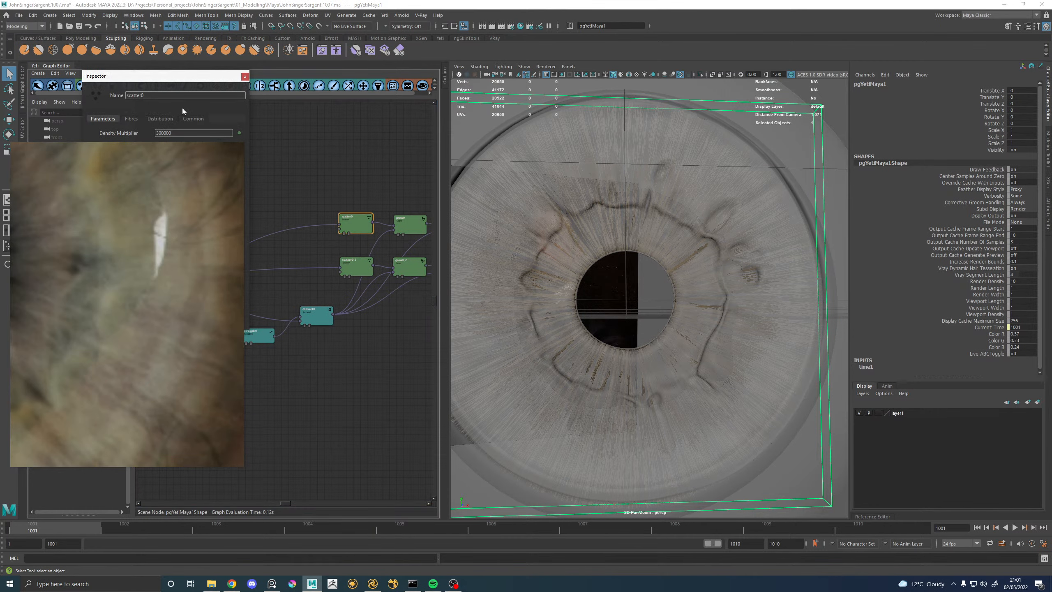
pyautogui.press('Return')
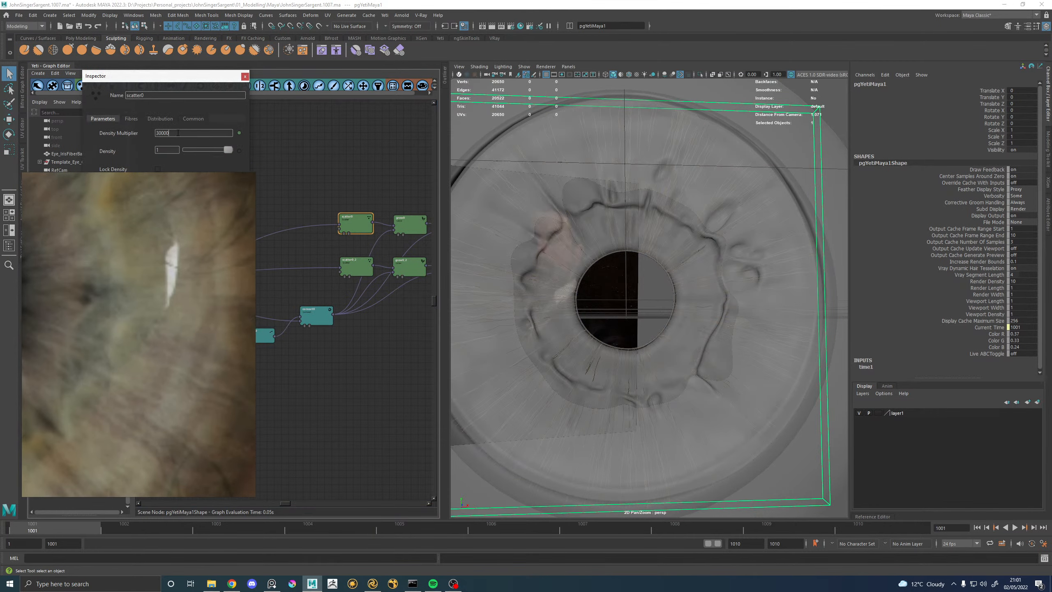
pyautogui.keyDown('alt'); pyautogui.moveTo(729, 289); pyautogui.dragTo(683, 296); pyautogui.keyUp('alt')
pyautogui.keyDown('alt'); pyautogui.moveTo(684, 296); pyautogui.dragTo(756, 309, button='right'); pyautogui.keyUp('alt')
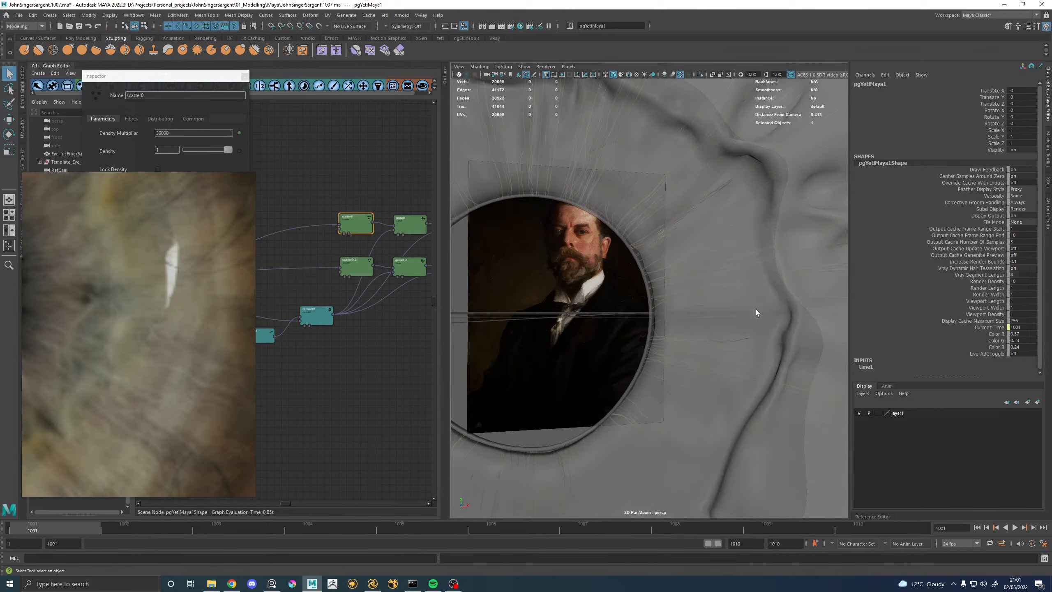
# Widen the reference photo's view to include part of the pupil and compare its fibre pattern with the iris in the viewport.
pyautogui.keyDown('alt'); pyautogui.moveTo(756, 309); pyautogui.dragTo(704, 291, button='middle'); pyautogui.keyUp('alt')
pyautogui.keyDown('alt'); pyautogui.moveTo(704, 291); pyautogui.dragTo(680, 293, button='right'); pyautogui.keyUp('alt')
pyautogui.moveTo(170, 277); pyautogui.dragTo(340, 251, button='right')
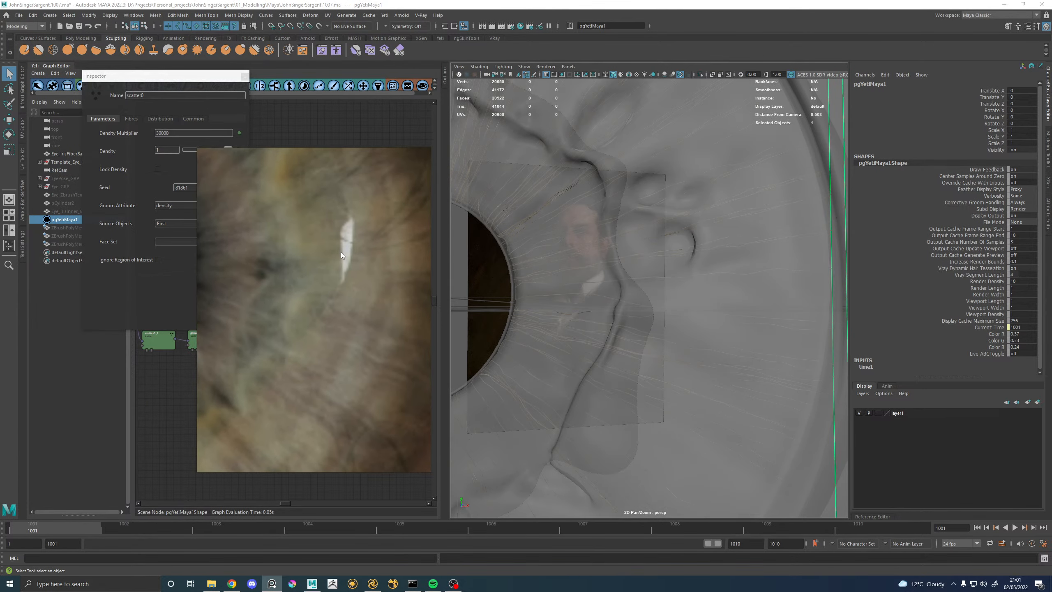
pyautogui.scroll(-2, 334, 313)
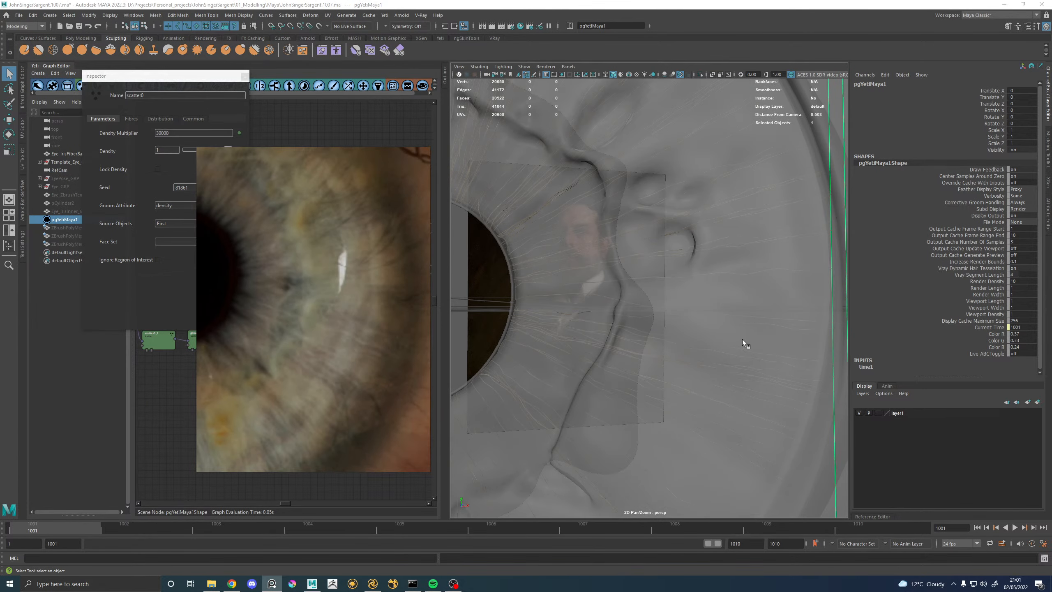
pyautogui.keyDown('alt'); pyautogui.moveTo(742, 339); pyautogui.dragTo(740, 338); pyautogui.keyUp('alt')
pyautogui.moveTo(350, 212); pyautogui.dragTo(249, 265, button='right')
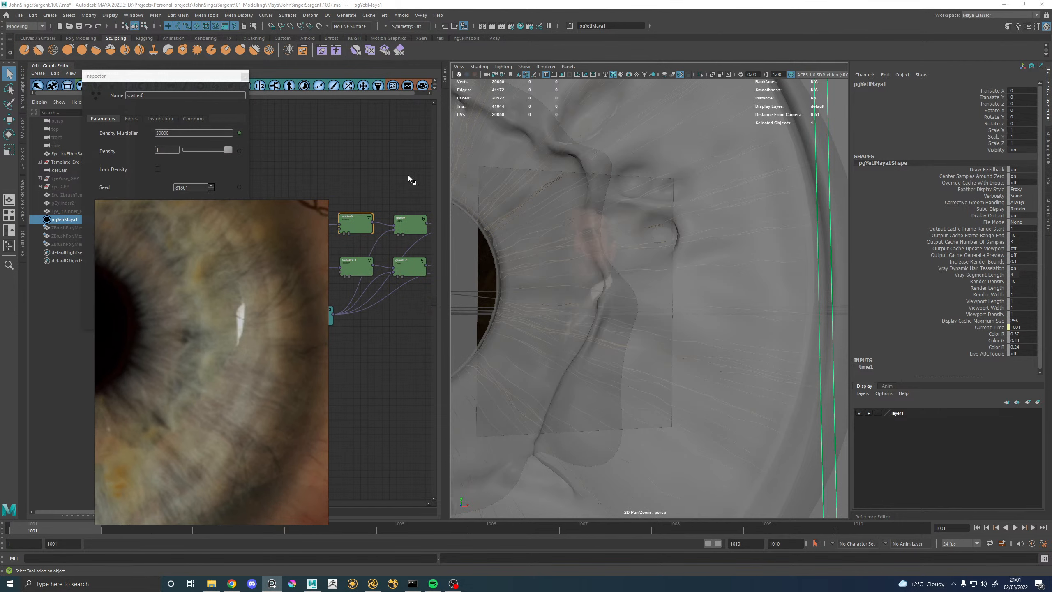
# Try a Width Multiplier of 0.01 on the width0 node after the merged fibre branches and inspect the fibres.
pyautogui.keyDown('alt'); pyautogui.moveTo(369, 170); pyautogui.dragTo(329, 171, button='middle'); pyautogui.keyUp('alt')
pyautogui.keyDown('alt'); pyautogui.moveTo(426, 173); pyautogui.dragTo(375, 174, button='middle'); pyautogui.keyUp('alt')
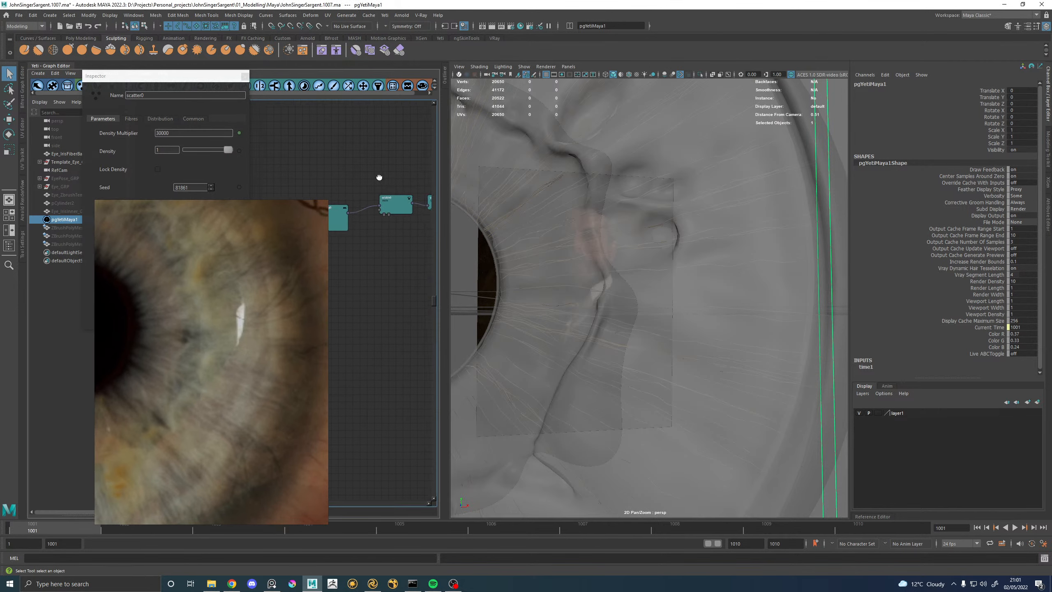
pyautogui.doubleClick(386, 203)
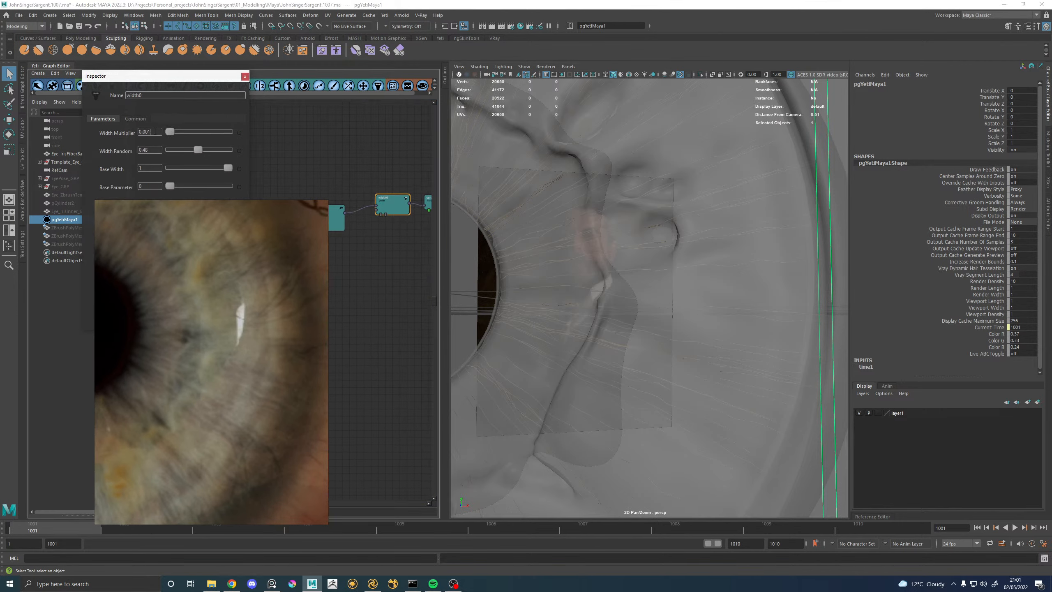
pyautogui.press('Return')
pyautogui.scroll(-3, 638, 267)
pyautogui.keyDown('alt'); pyautogui.moveTo(637, 267); pyautogui.dragTo(641, 274); pyautogui.keyUp('alt')
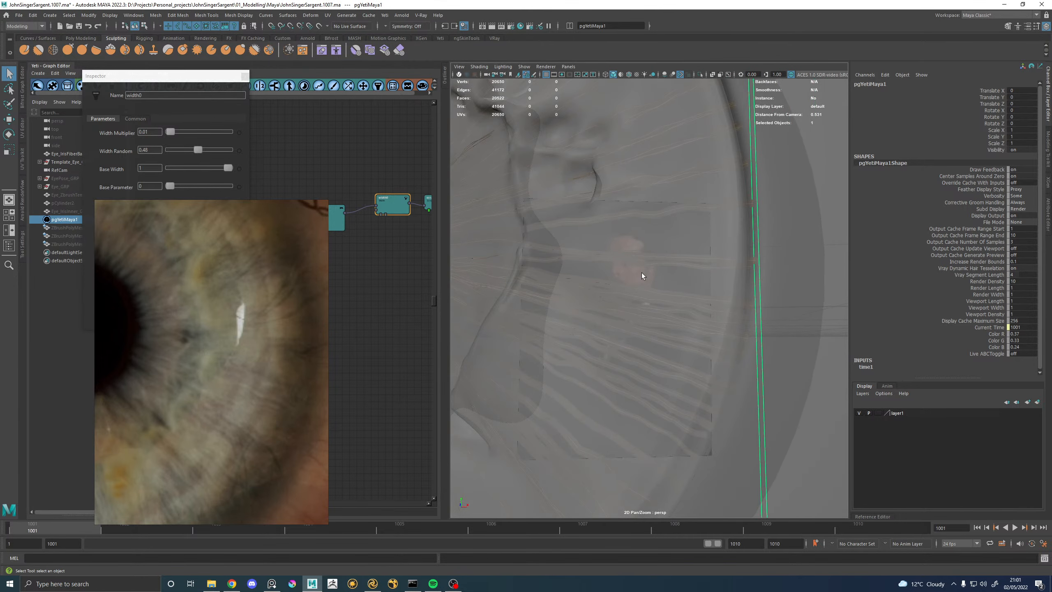
# Try a Width Multiplier of 0.005 on width0 and compare the fibres up close and across the whole iris.
pyautogui.click(149, 132)
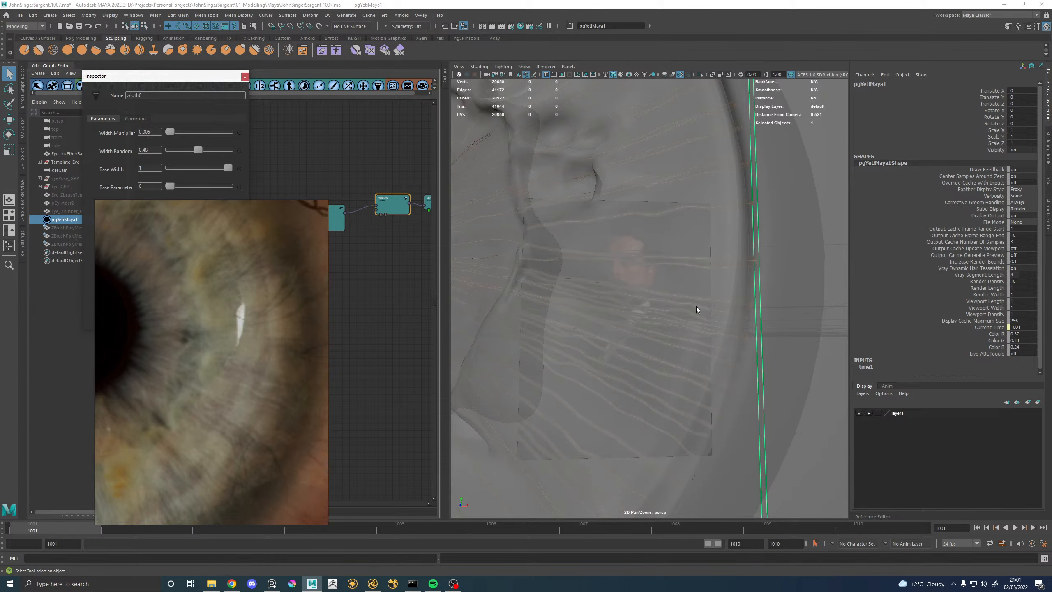
pyautogui.keyDown('alt'); pyautogui.moveTo(644, 309); pyautogui.dragTo(648, 310); pyautogui.keyUp('alt')
pyautogui.keyDown('alt'); pyautogui.moveTo(719, 306); pyautogui.dragTo(634, 309, button='right'); pyautogui.keyUp('alt')
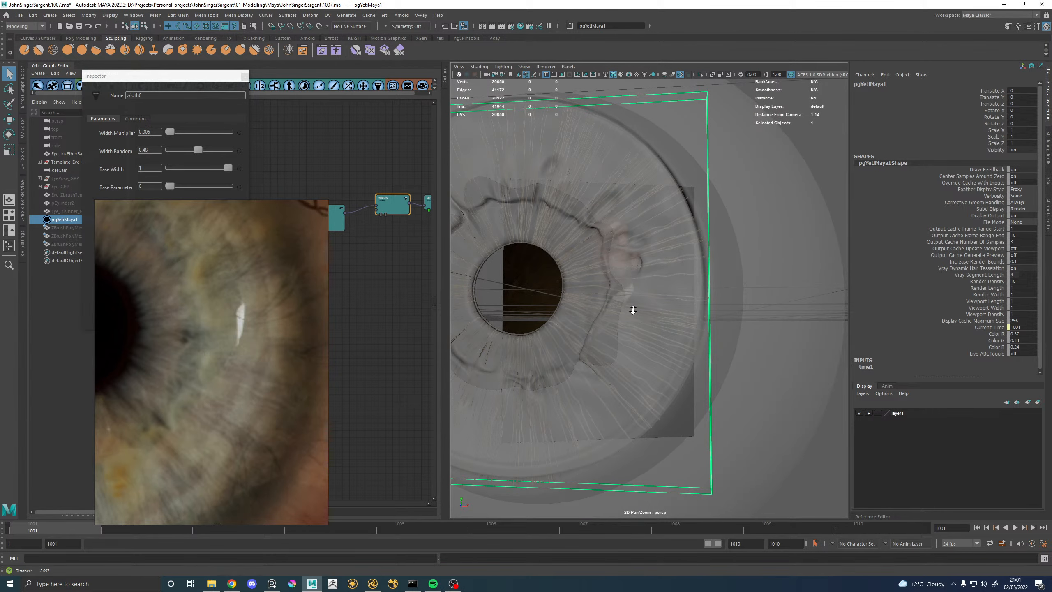
pyautogui.keyDown('alt'); pyautogui.moveTo(633, 310); pyautogui.dragTo(611, 310); pyautogui.keyUp('alt')
pyautogui.keyDown('alt'); pyautogui.moveTo(610, 310); pyautogui.dragTo(691, 326, button='right'); pyautogui.keyUp('alt')
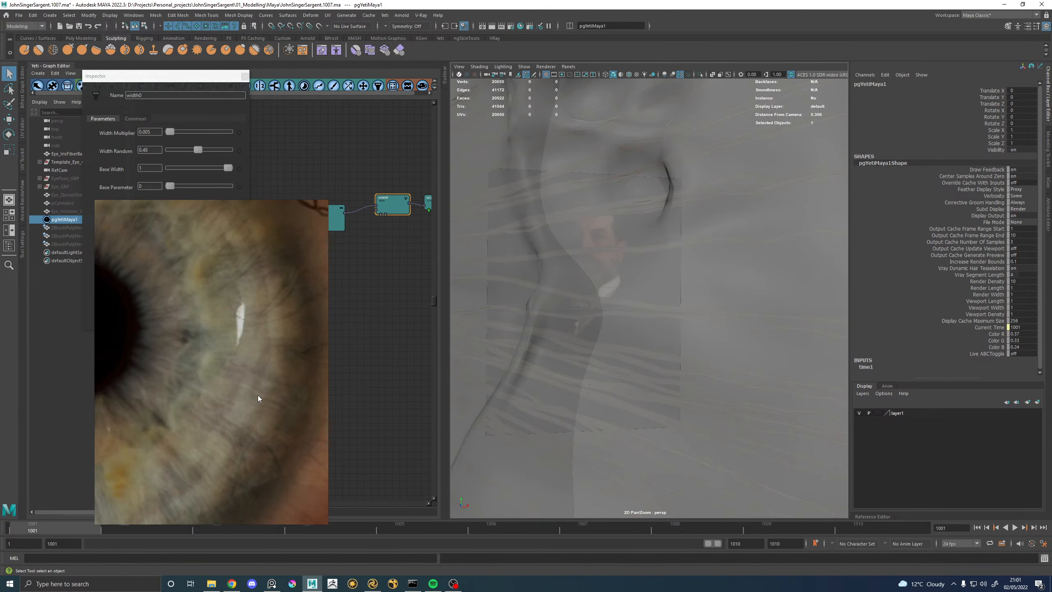
# Set the Width Multiplier of width0 to 0.004 and check the fibres along the outer iris.
pyautogui.click(156, 133)
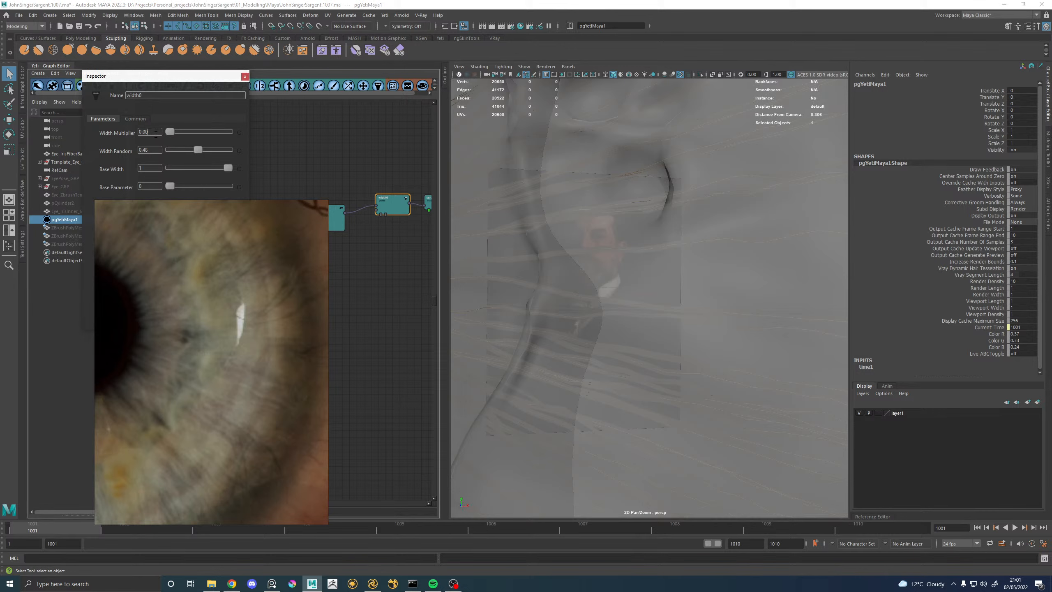
pyautogui.keyDown('alt'); pyautogui.moveTo(725, 276); pyautogui.dragTo(665, 277, button='right'); pyautogui.keyUp('alt')
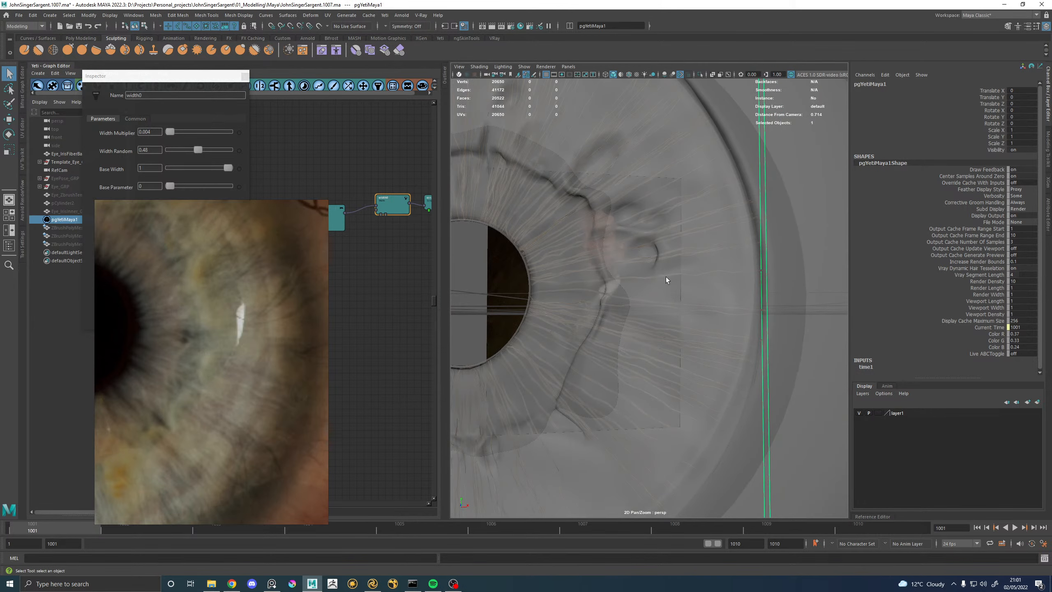
pyautogui.keyDown('alt'); pyautogui.moveTo(665, 277); pyautogui.dragTo(609, 276, button='middle'); pyautogui.keyUp('alt')
pyautogui.click(158, 133)
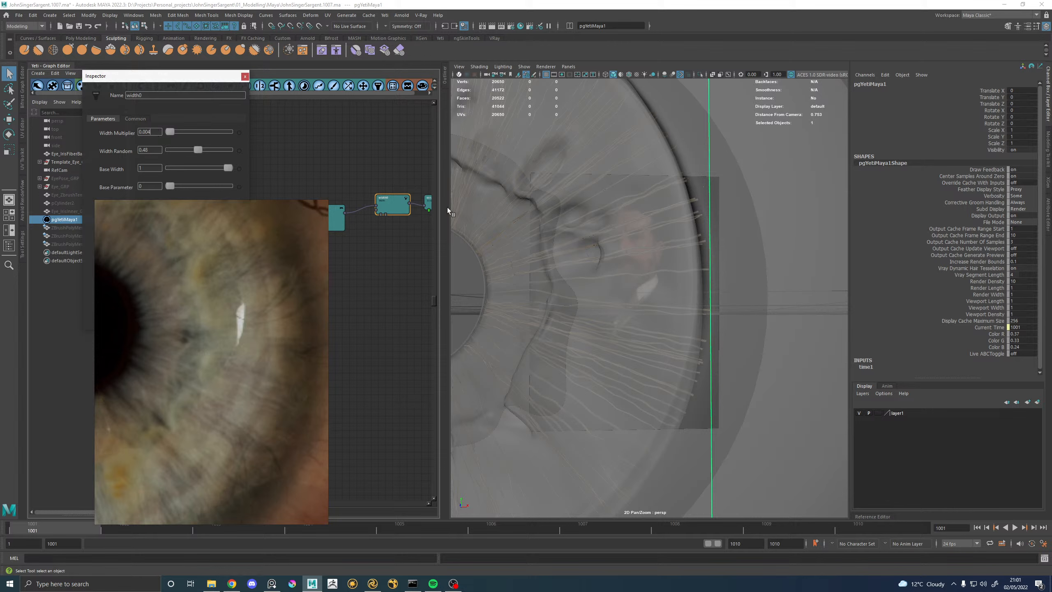
# Move the iris reference photo over the Channel Box, clear the selection to view the whole eye, and close the node inspector.
pyautogui.moveTo(257, 301); pyautogui.dragTo(934, 168)
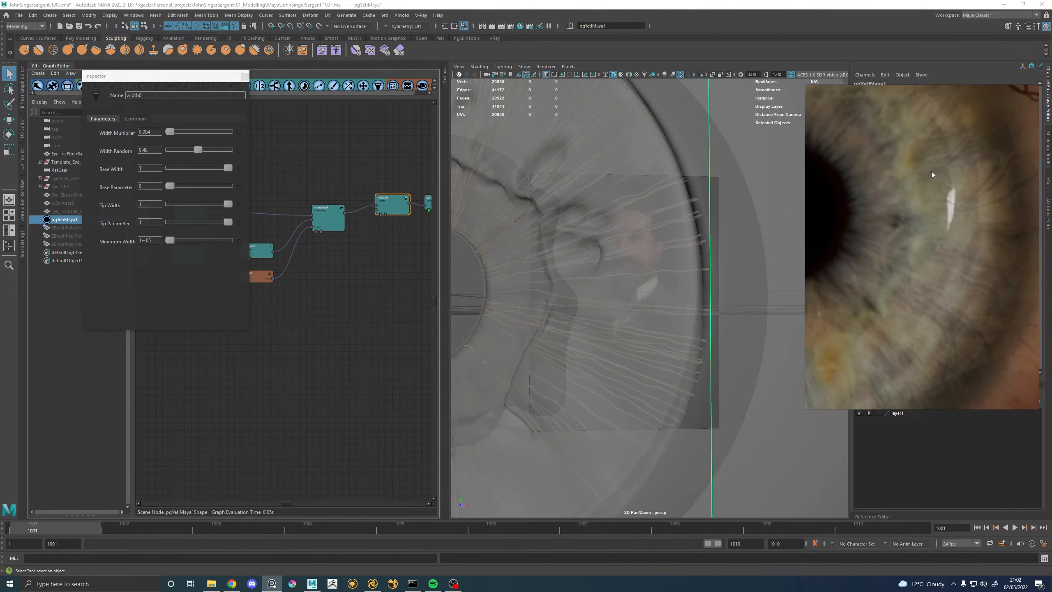
pyautogui.keyDown('alt'); pyautogui.moveTo(622, 297); pyautogui.dragTo(584, 282, button='right'); pyautogui.keyUp('alt')
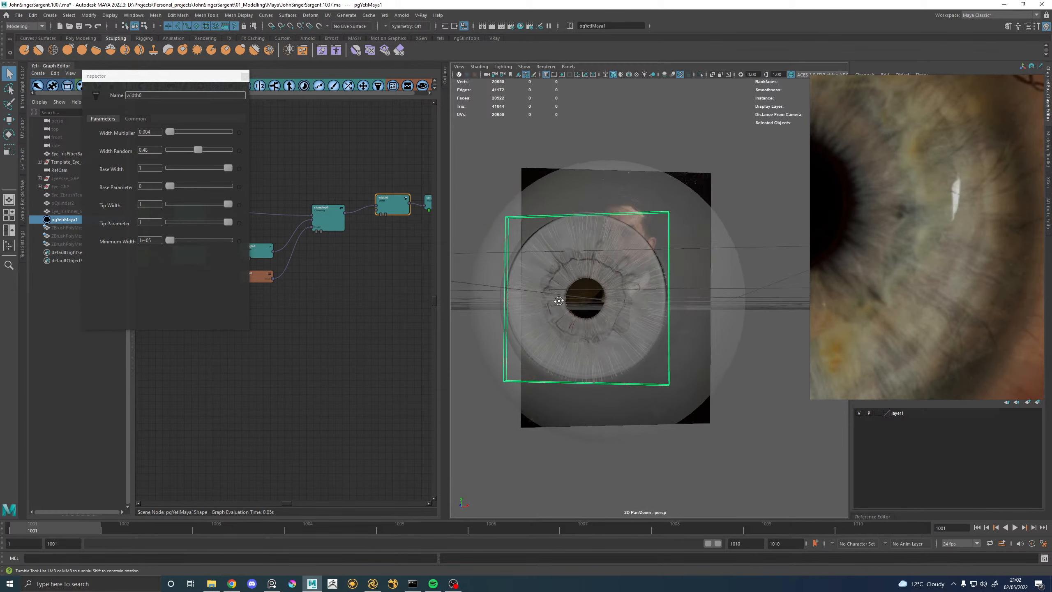
pyautogui.keyDown('alt'); pyautogui.moveTo(584, 282); pyautogui.dragTo(621, 294); pyautogui.keyUp('alt')
pyautogui.click(740, 183)
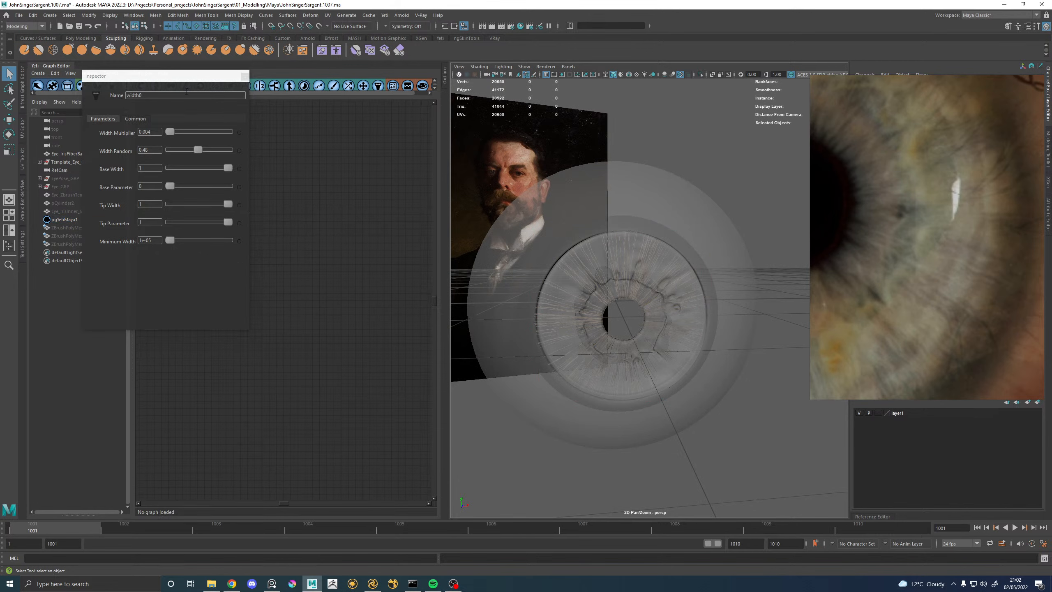
pyautogui.click(245, 77)
# Select pgYetiMaya1, set the Density Multiplier of its scatter0 node to 300000, and inspect the dense fibres up close.
pyautogui.click(64, 219)
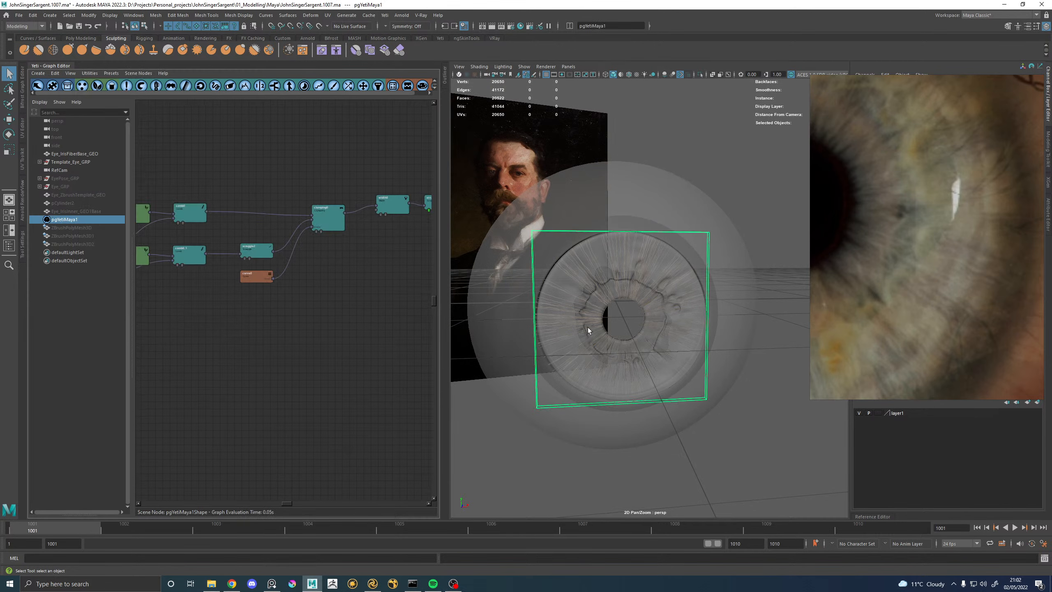
pyautogui.keyDown('alt'); pyautogui.moveTo(198, 169); pyautogui.dragTo(310, 173, button='middle'); pyautogui.keyUp('alt')
pyautogui.doubleClick(197, 210)
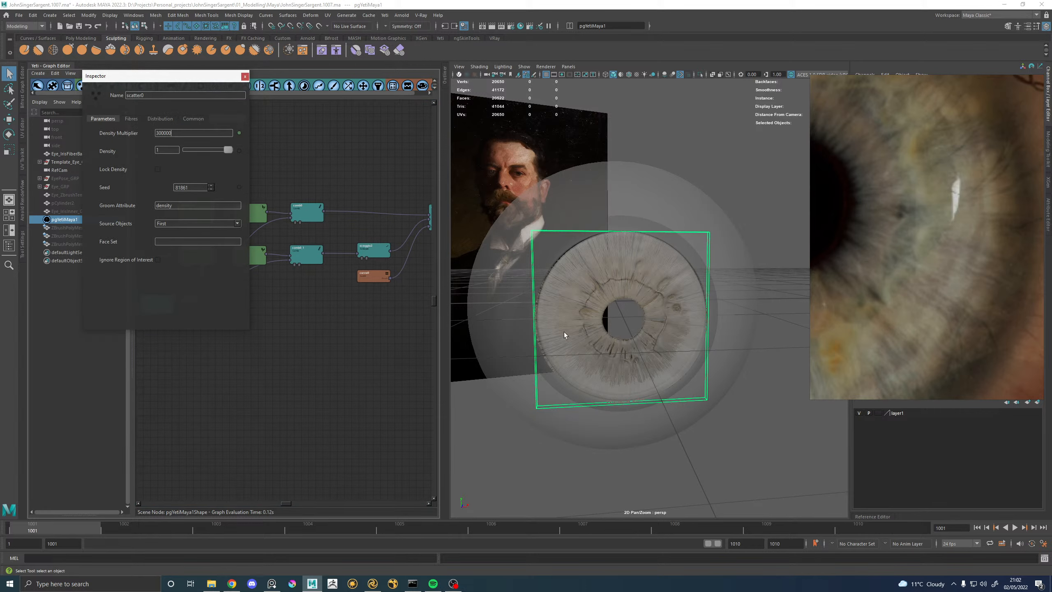
pyautogui.scroll(10, 704, 364)
pyautogui.scroll(10, 705, 340)
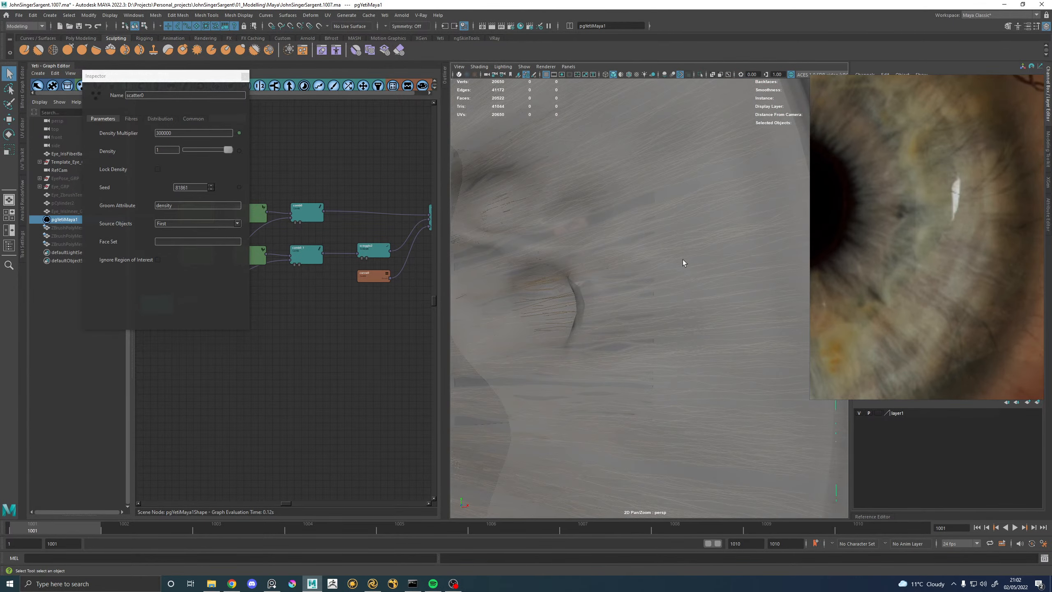
pyautogui.scroll(10, 688, 261)
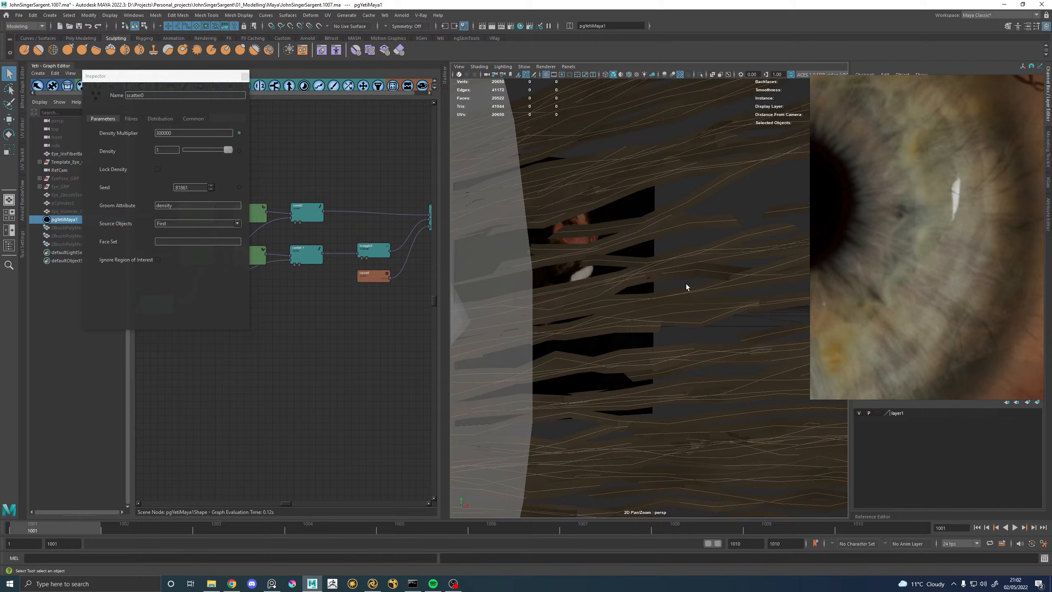
# Toggle the width0 node's bypass on and off to compare the iris fibres with and without its width settings.
pyautogui.moveTo(384, 196); pyautogui.dragTo(273, 204, button='middle')
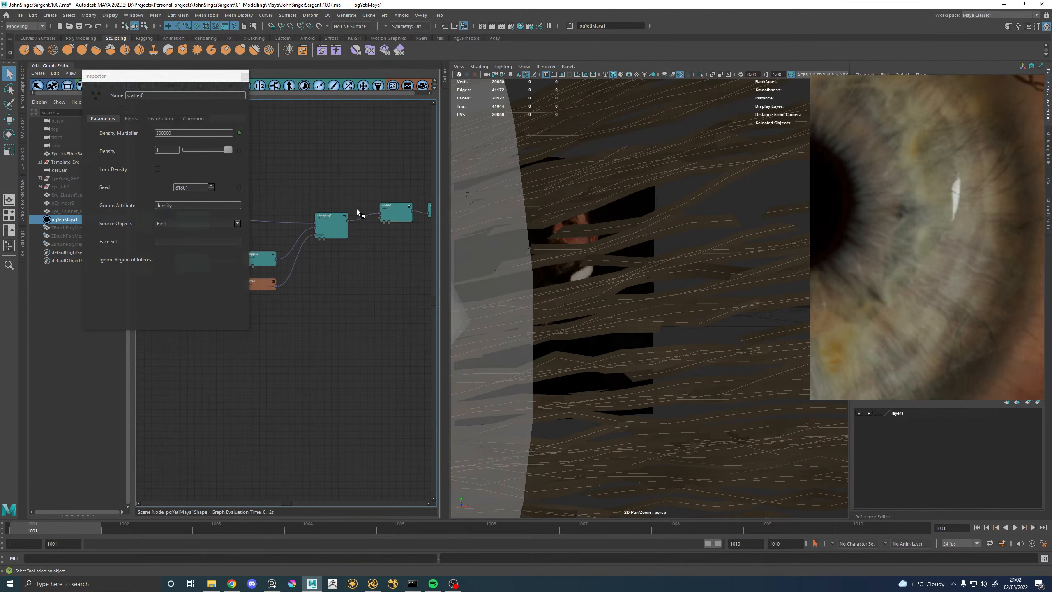
pyautogui.click(389, 224)
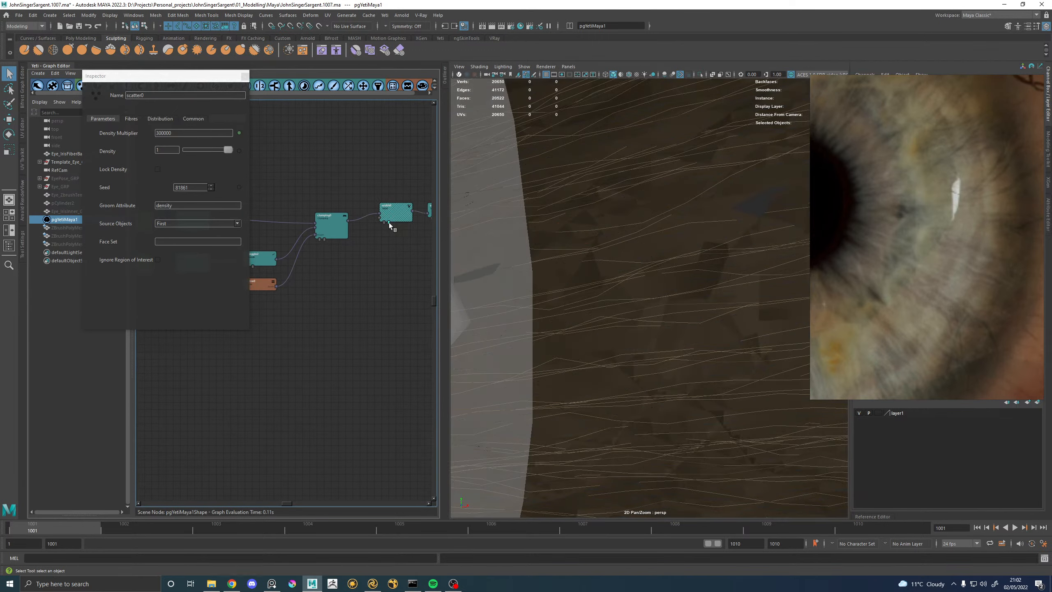
pyautogui.scroll(-10, 691, 271)
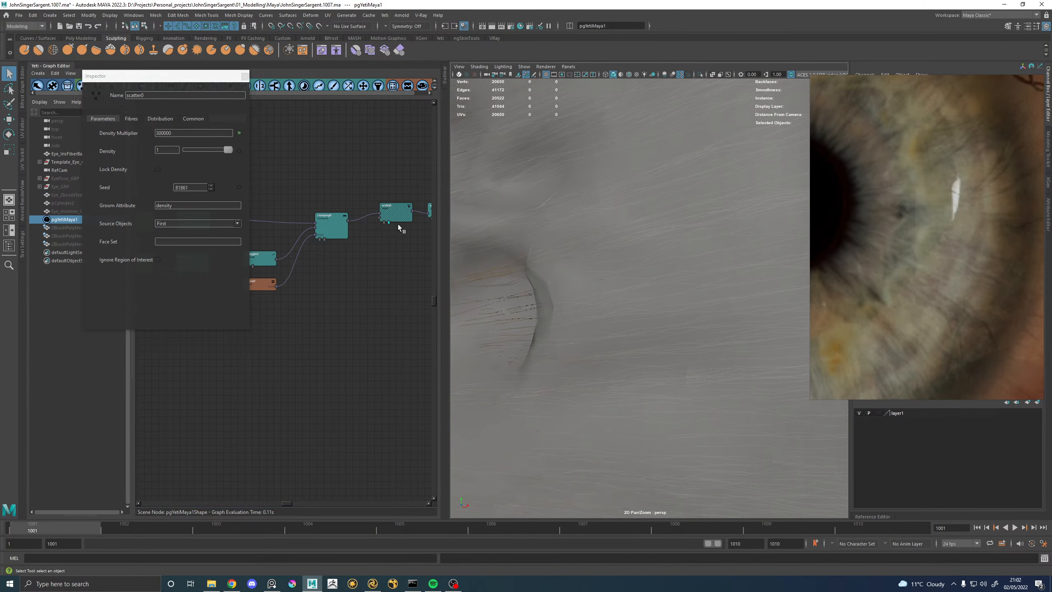
pyautogui.click(389, 223)
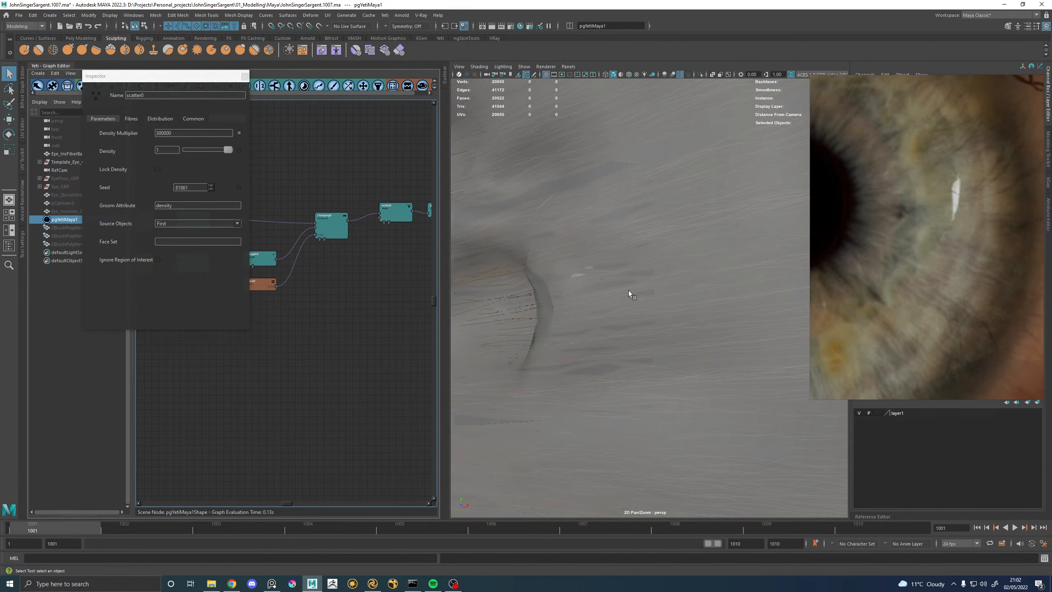
pyautogui.scroll(5, 575, 290)
pyautogui.scroll(-5, 574, 296)
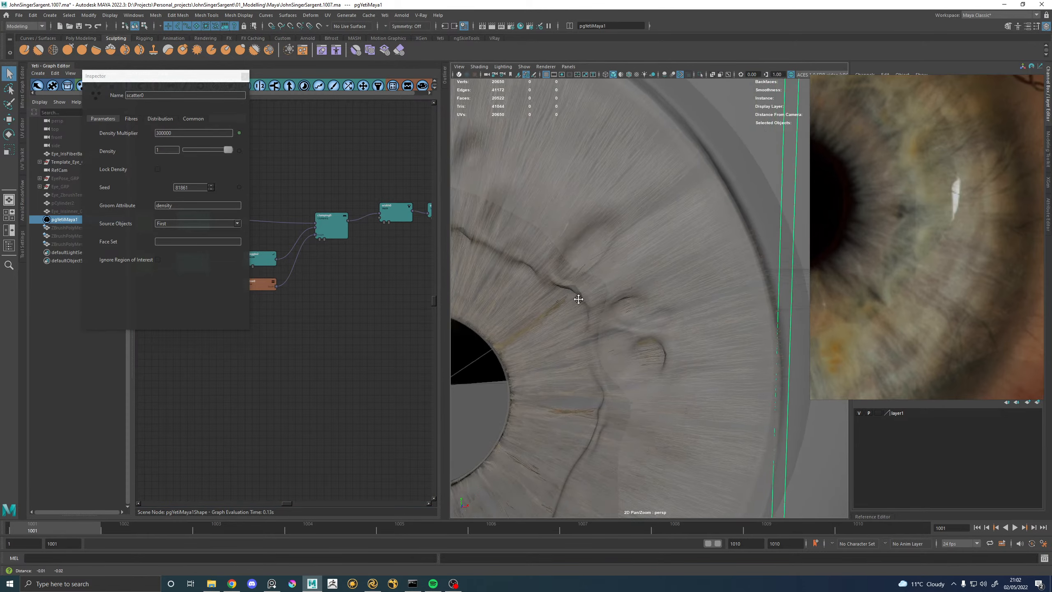
# Hide the Eye_IrisStroma_GEO and Eye_IrisInner_GEO meshes that cover the fibres.
pyautogui.click(620, 234)
pyautogui.press('h')
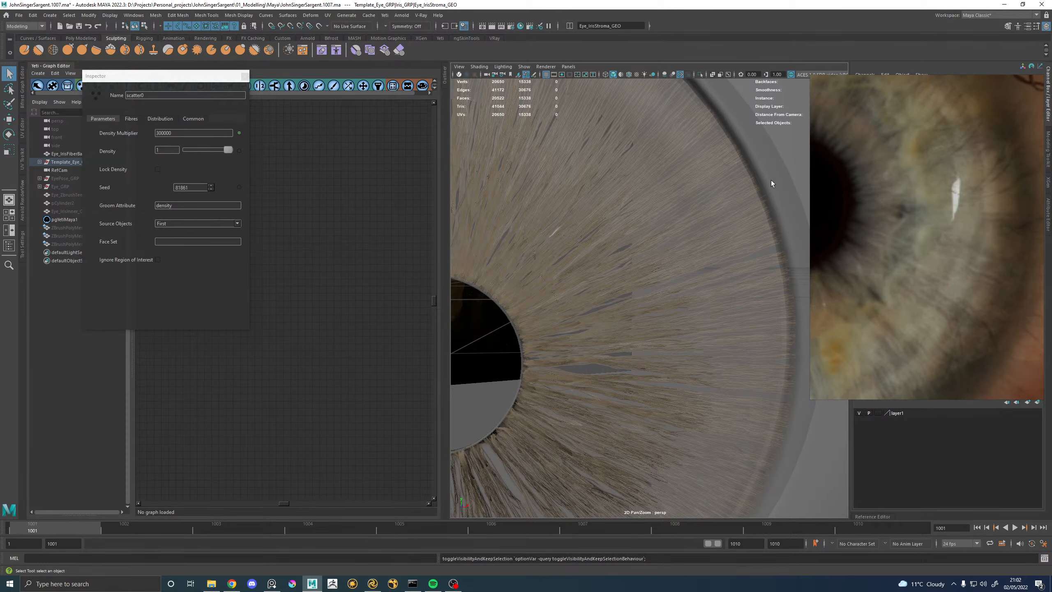
pyautogui.keyDown('alt'); pyautogui.moveTo(732, 287); pyautogui.dragTo(716, 304); pyautogui.keyUp('alt')
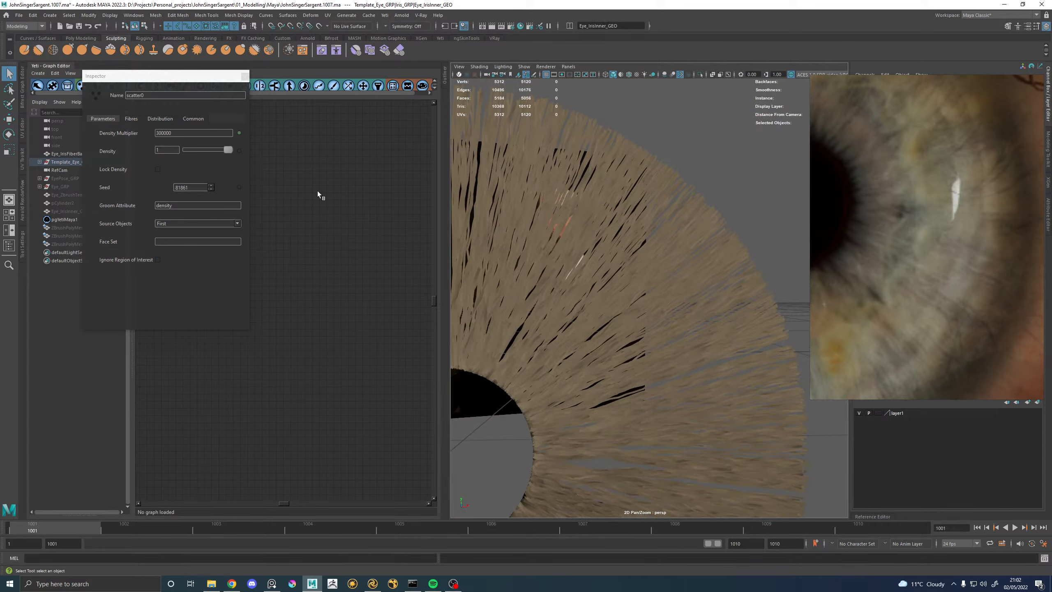
pyautogui.scroll(2, 580, 218)
# Expand Template_Eye_GRP and its Iris_GRP, and unhide the iris meshes inside.
pyautogui.click(39, 162)
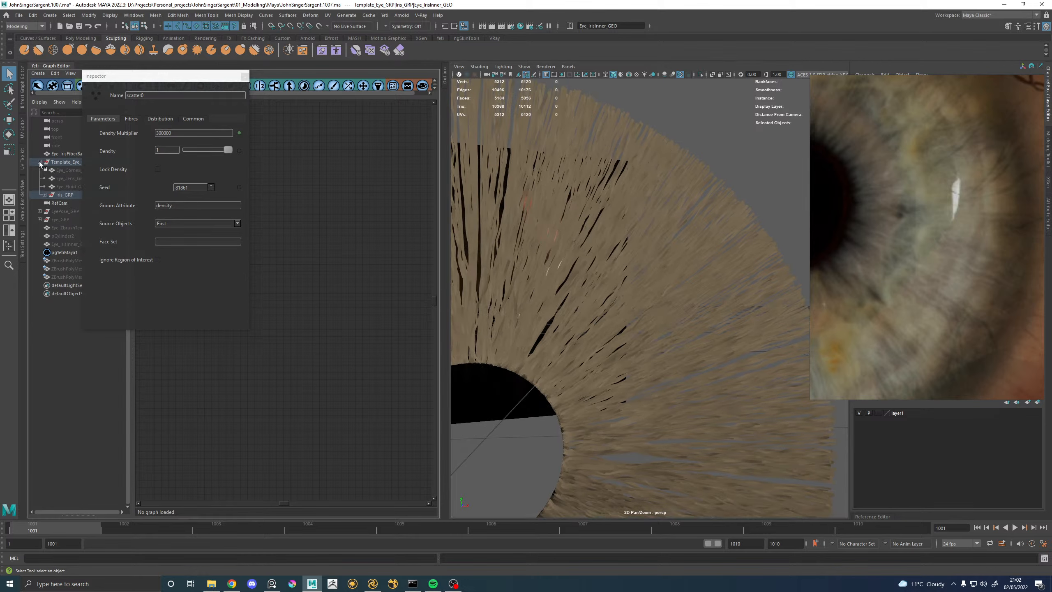
pyautogui.click(44, 195)
pyautogui.click(70, 212)
pyautogui.press('h')
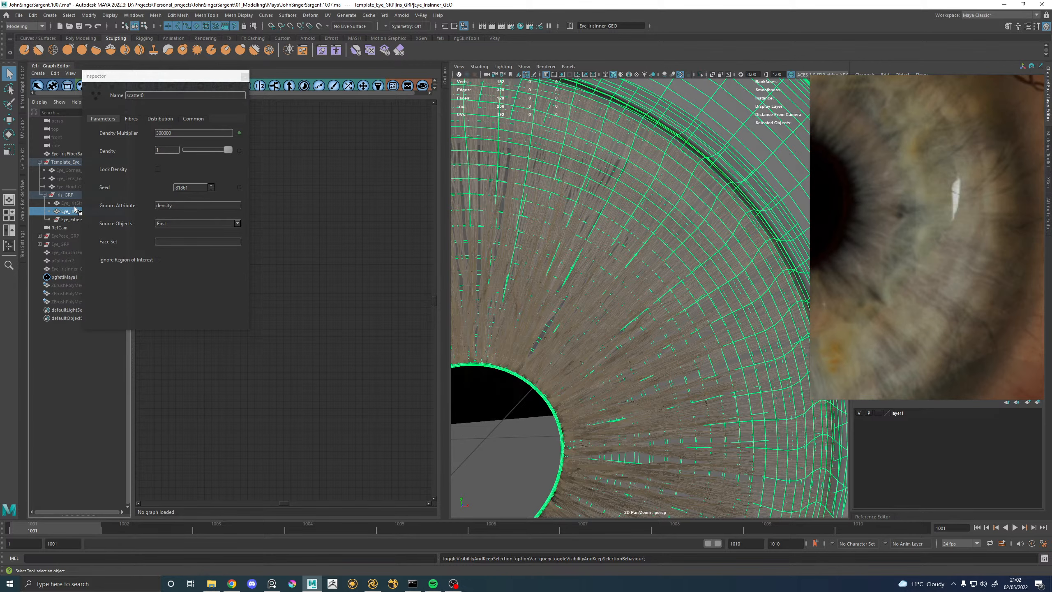
# Hide the whole Template_Eye_GRP to compare the bare fibres with the reference photo, and save the scene.
pyautogui.click(61, 163)
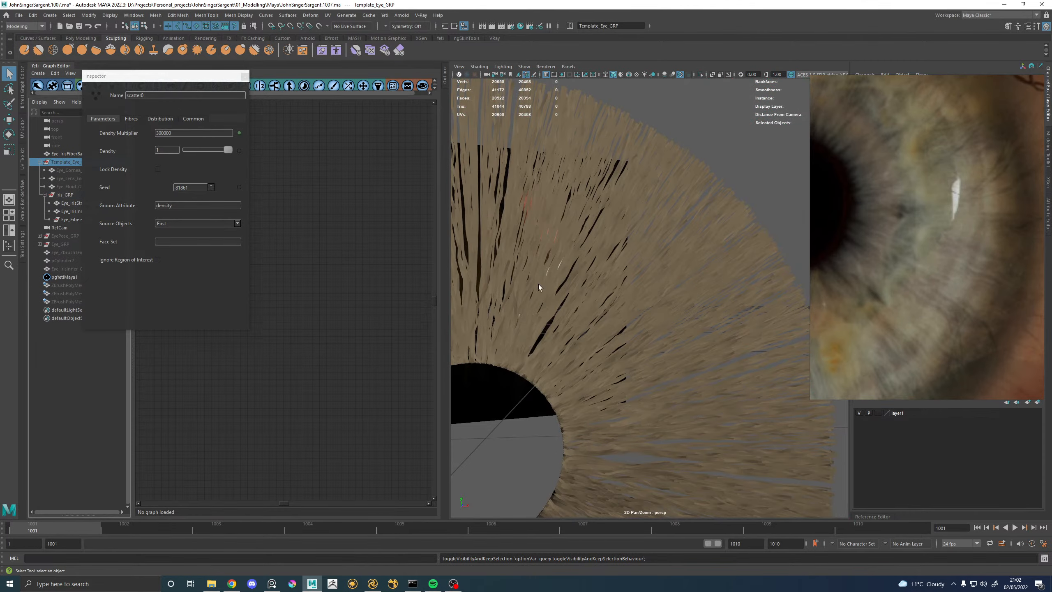
pyautogui.keyDown('alt'); pyautogui.moveTo(726, 289); pyautogui.dragTo(699, 313, button='right'); pyautogui.keyUp('alt')
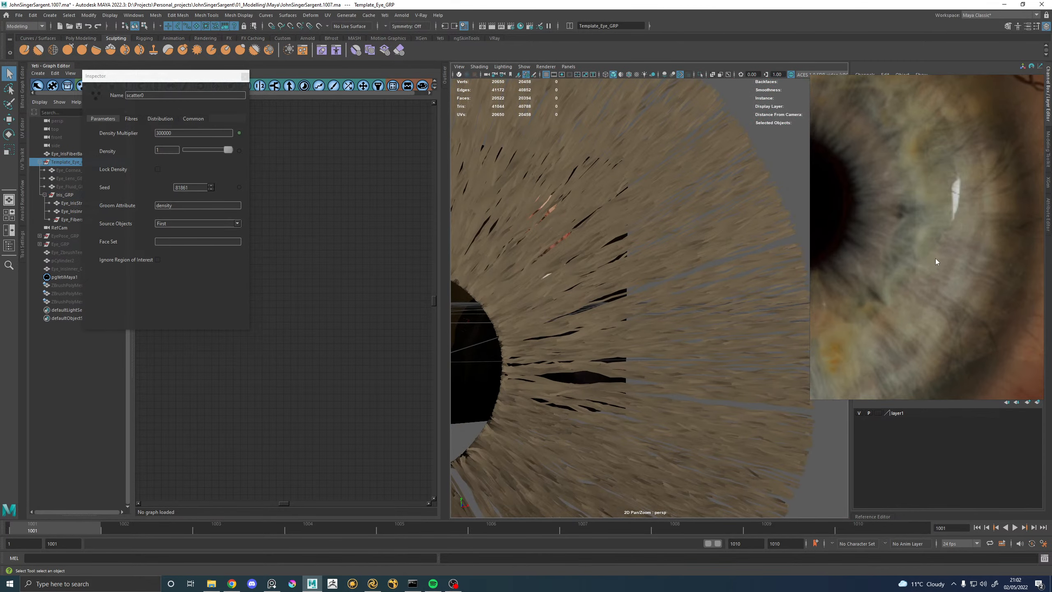
pyautogui.moveTo(937, 262); pyautogui.dragTo(909, 266)
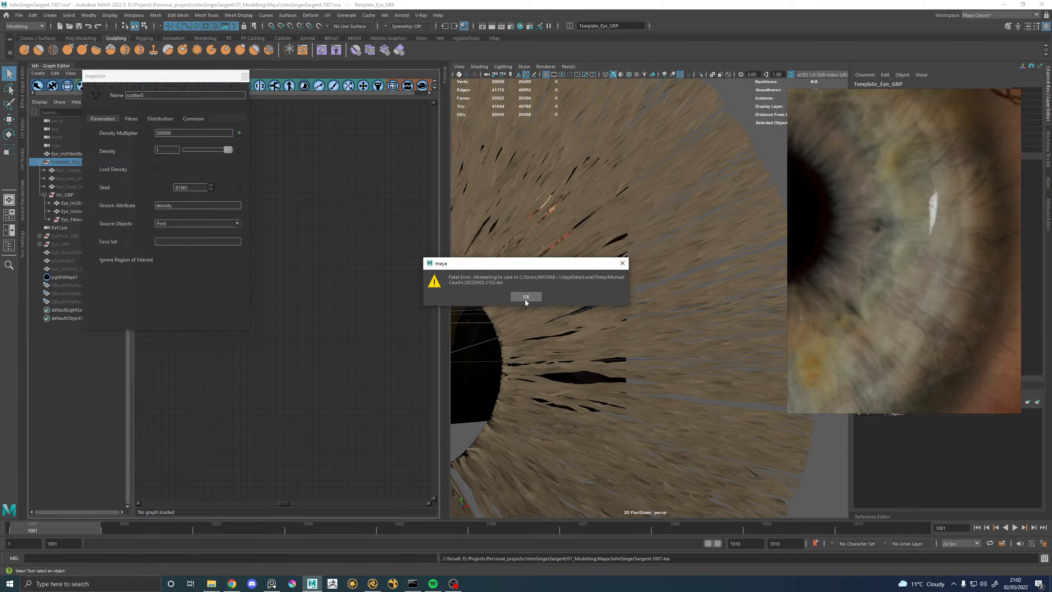
# Acknowledge the Maya fatal error and close the error report without sending it.
pyautogui.click(525, 297)
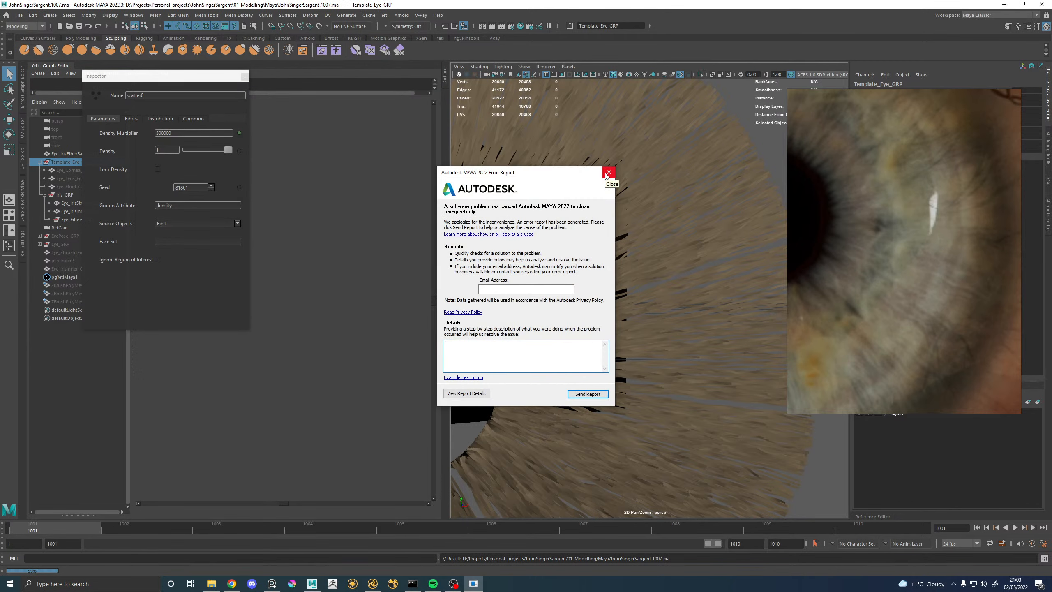
pyautogui.click(607, 173)
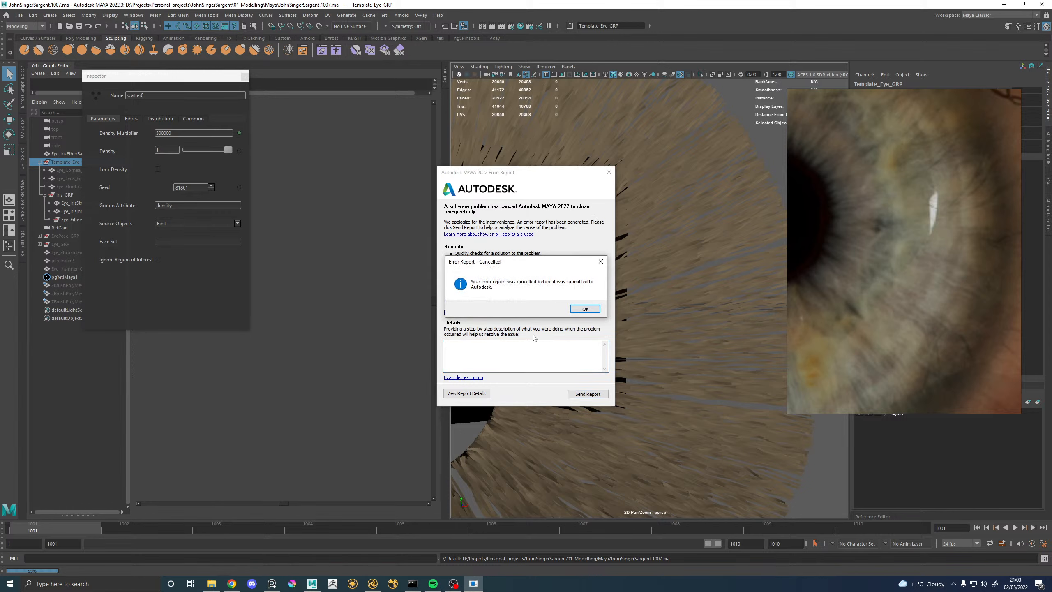
pyautogui.click(585, 308)
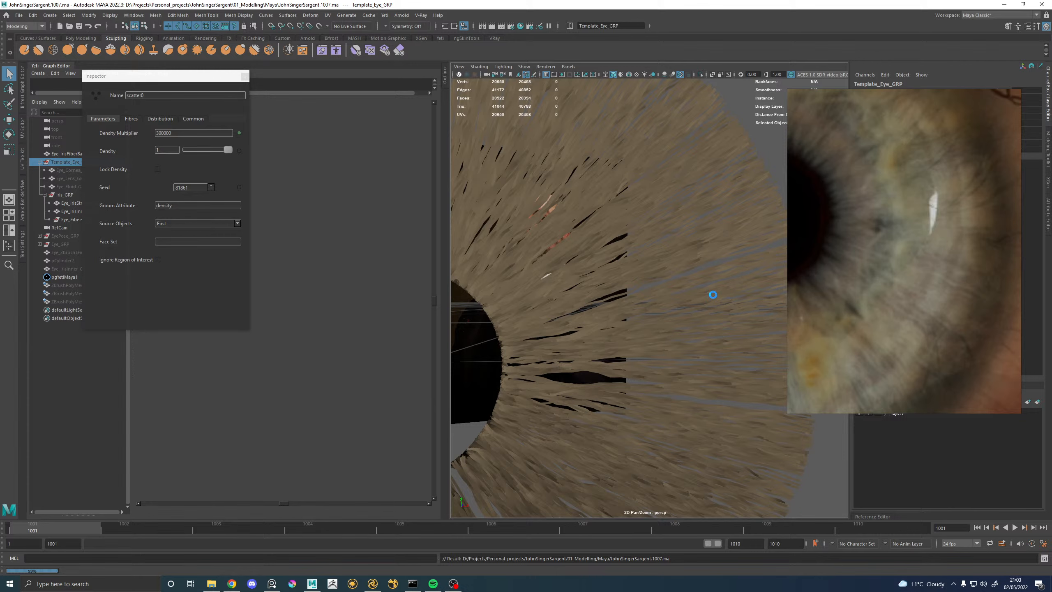
# Switch to Katana and take a closer look at the iris in the eye render.
pyautogui.hotkey('alt', 'Tab')
pyautogui.scroll(3, 174, 277)
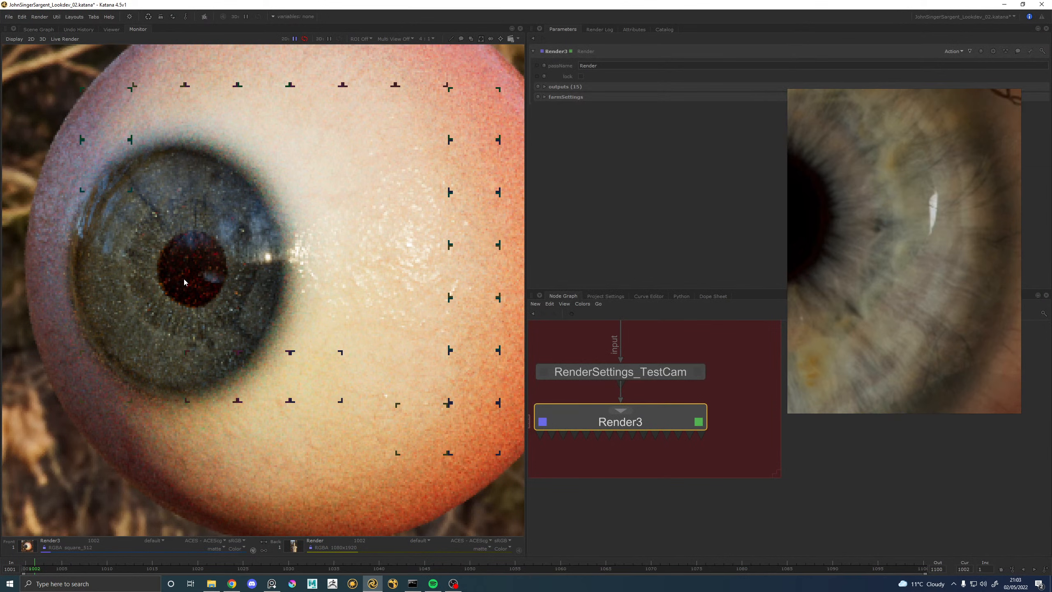
# Reopen the scene JohnSingerSargent.1007.ma from the project's Maya folder, discarding the untitled scene.
pyautogui.scroll(-3, 189, 284)
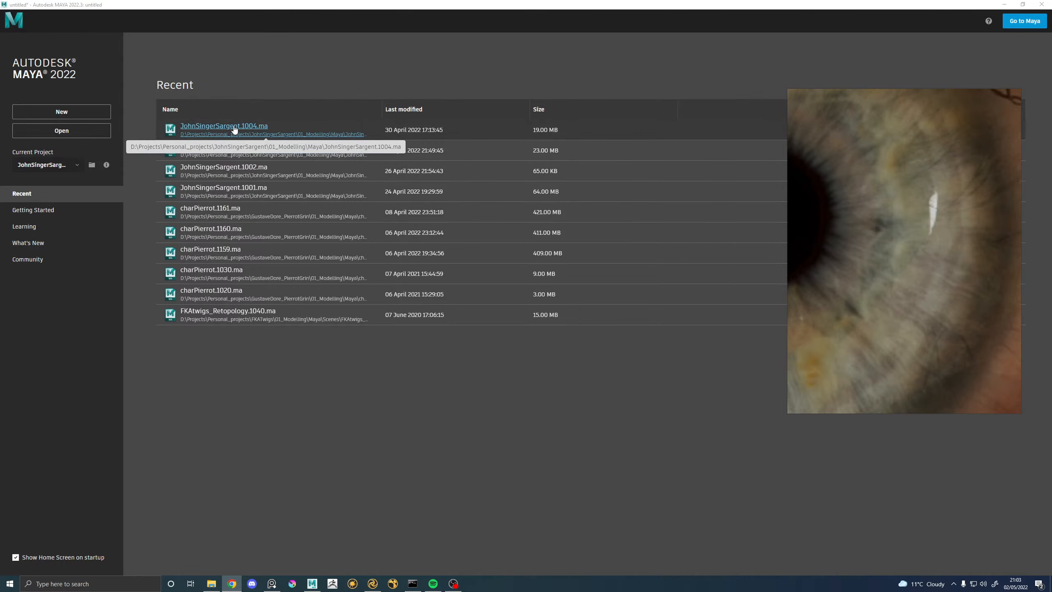
pyautogui.click(80, 136)
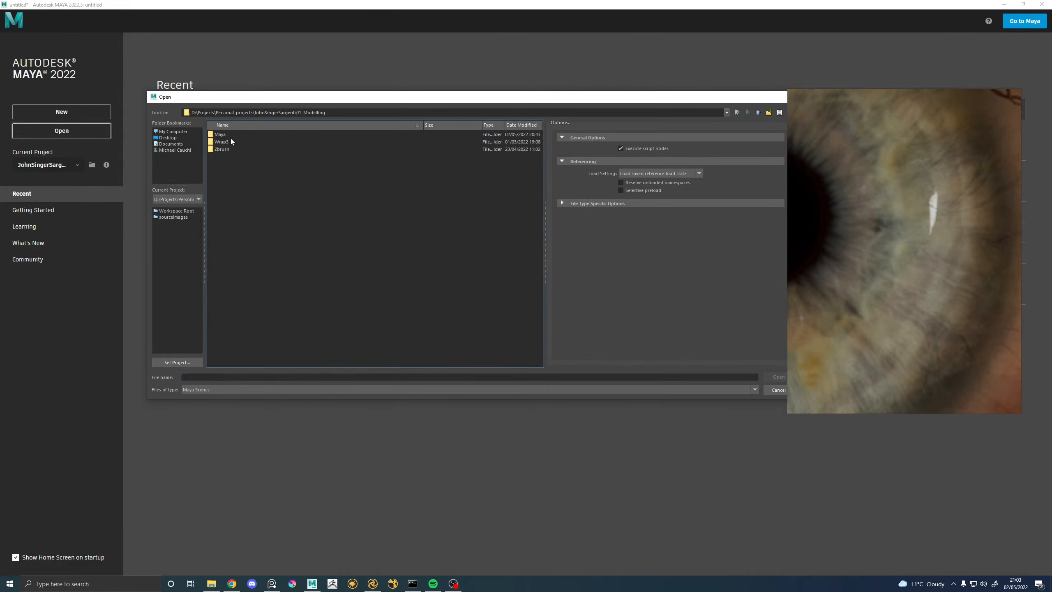
pyautogui.doubleClick(222, 135)
pyautogui.click(262, 187)
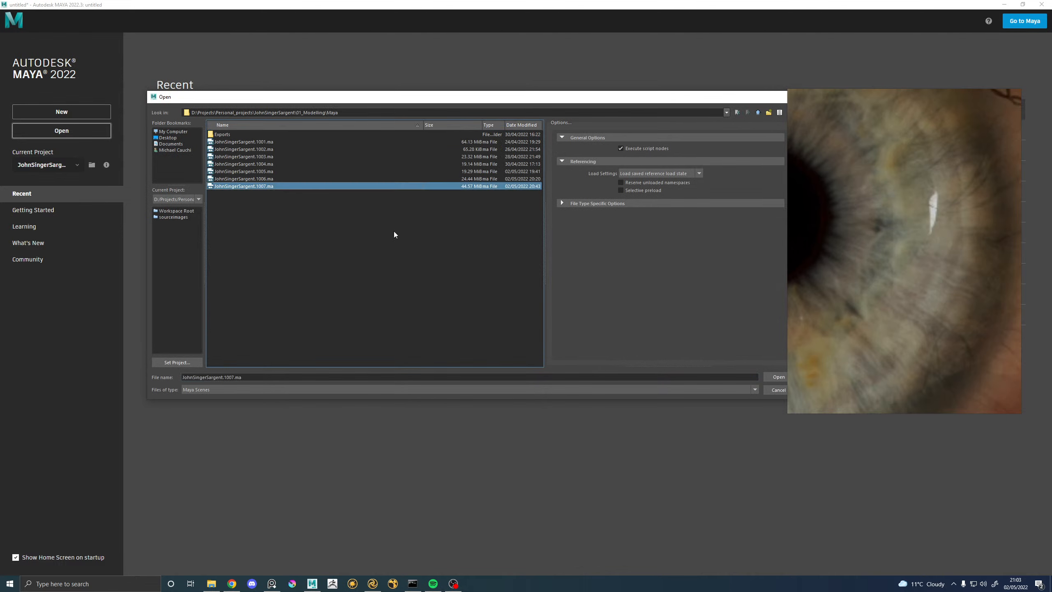
pyautogui.click(776, 380)
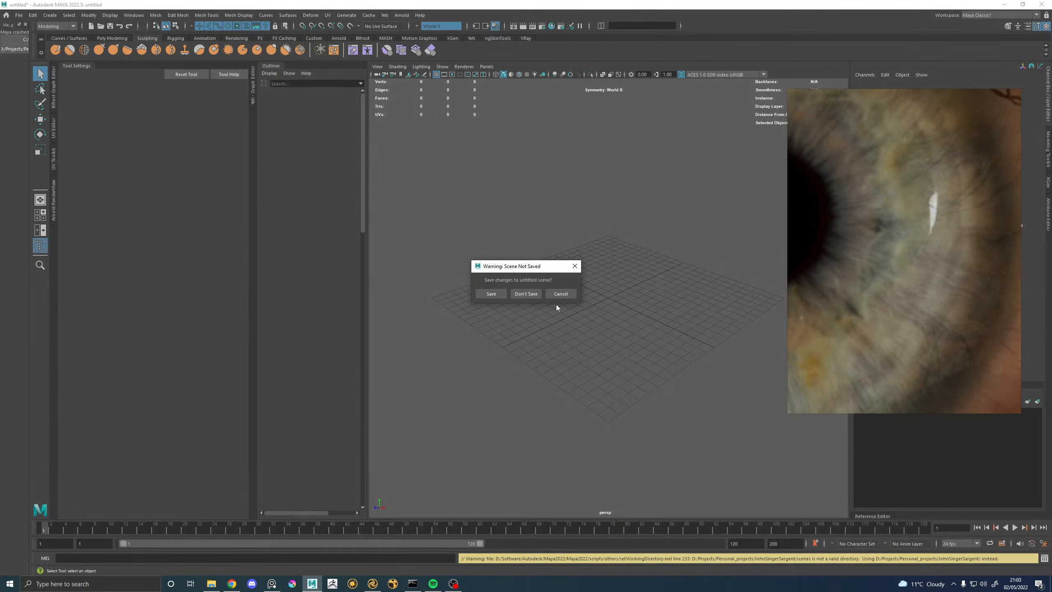
pyautogui.click(523, 295)
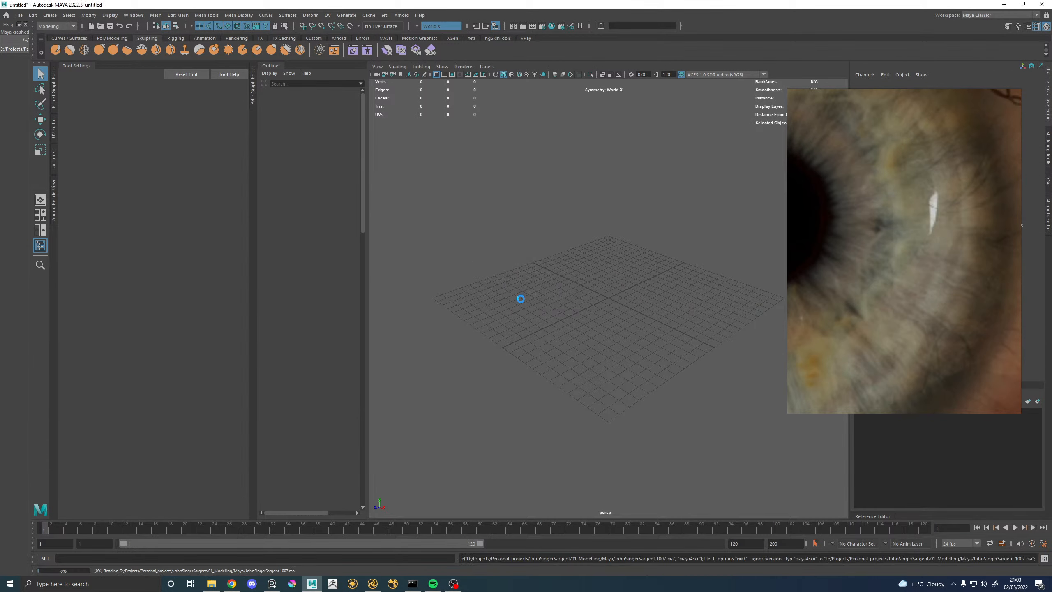
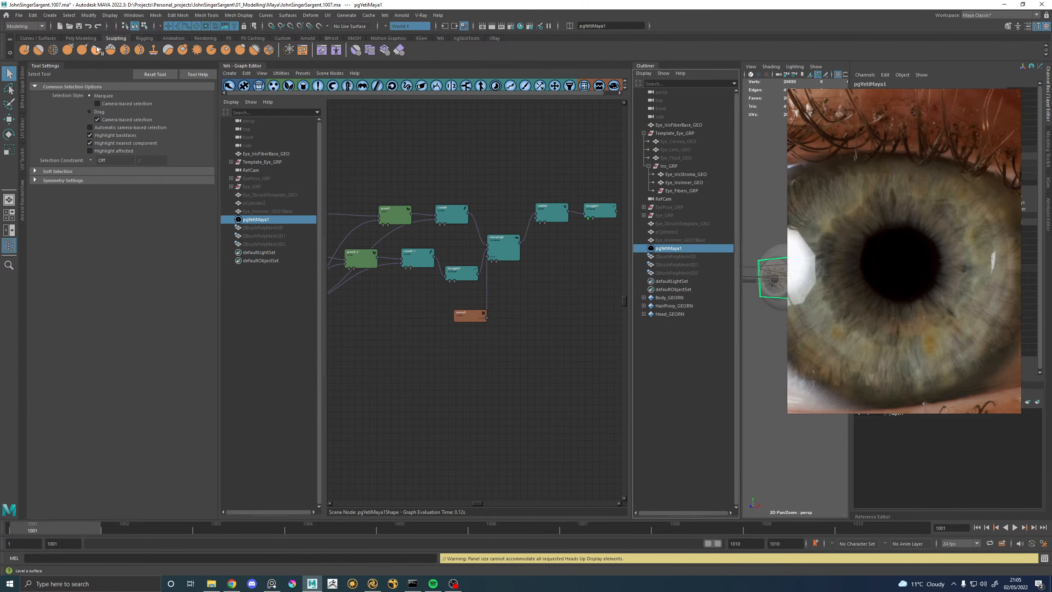
# Collapse the Tool Settings and the separate Outliner, and widen the viewport next to the Yeti Graph Editor.
pyautogui.rightClick(54, 66)
pyautogui.click(68, 100)
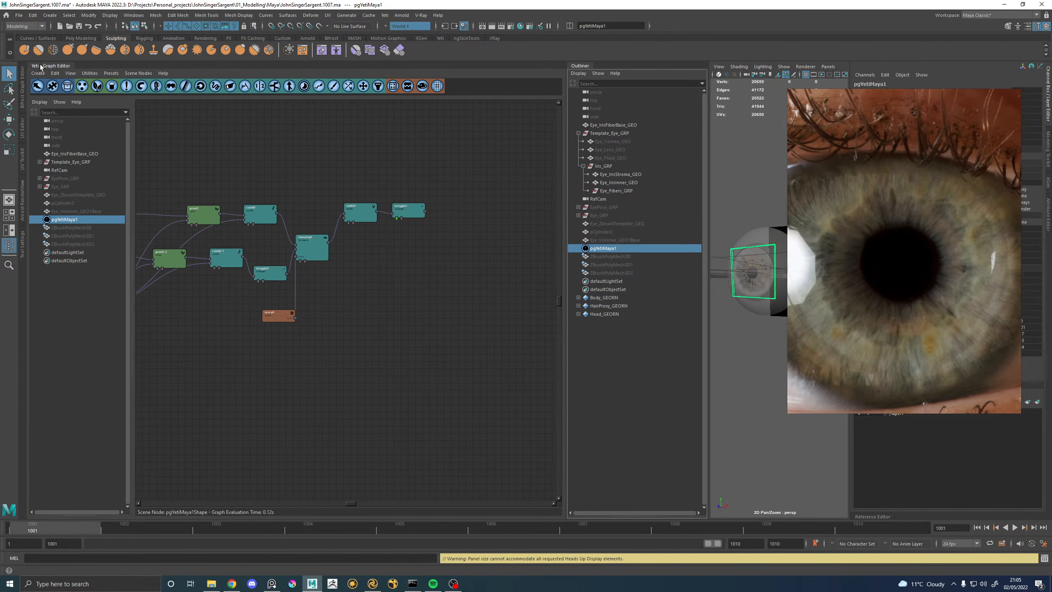
pyautogui.click(605, 64)
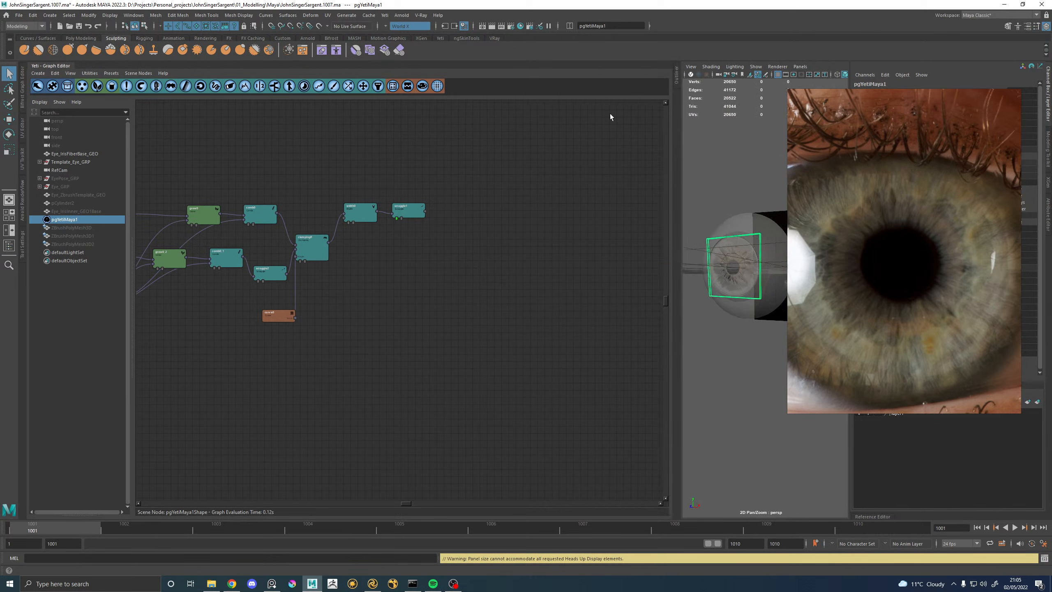
pyautogui.moveTo(672, 276); pyautogui.dragTo(448, 292)
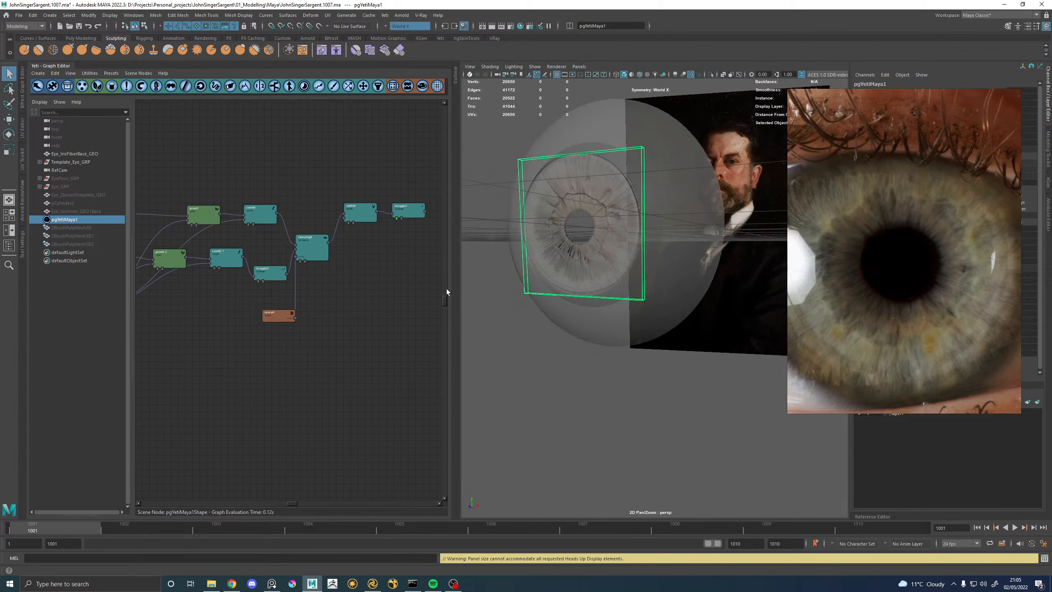
# Set the Width Multiplier of the Yeti width0 node to 0.004.
pyautogui.click(349, 222)
pyautogui.click(396, 217)
pyautogui.doubleClick(360, 212)
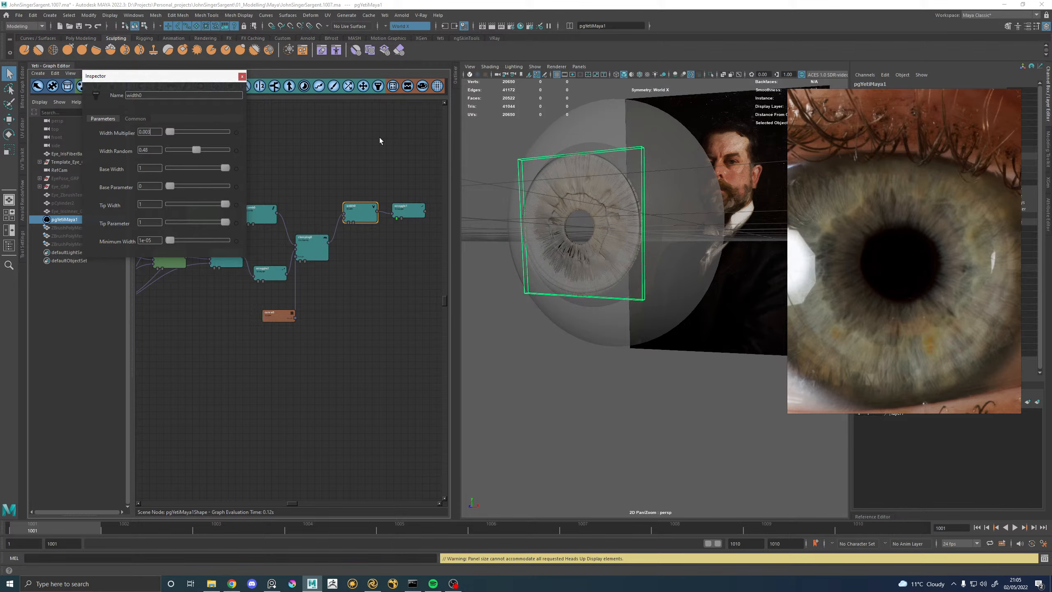
pyautogui.scroll(5, 678, 186)
pyautogui.scroll(4, 678, 186)
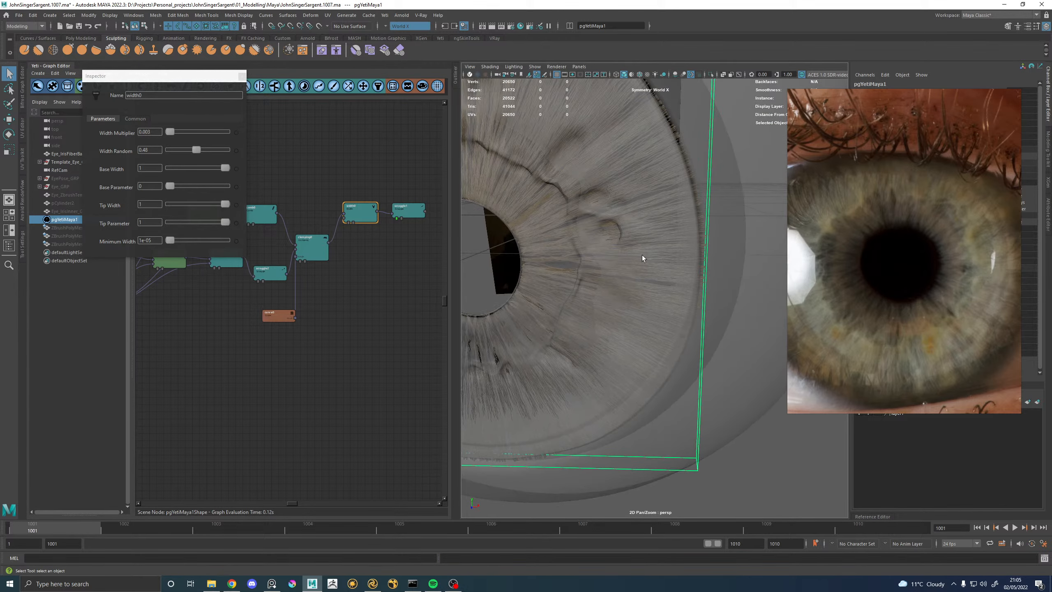
pyautogui.click(152, 133)
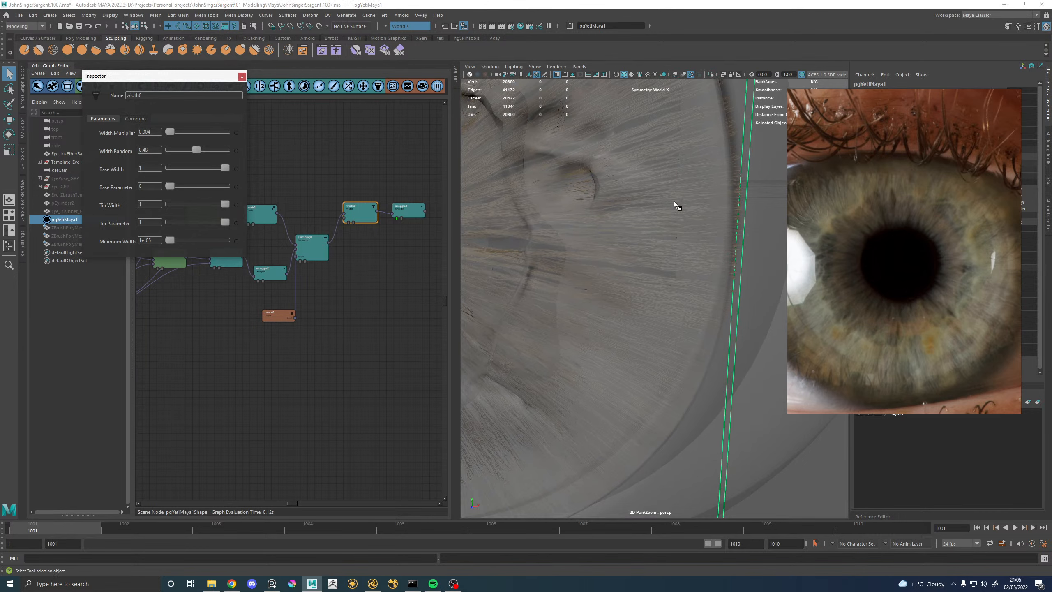
# Check the iris fibres up close and as a whole, save the scene, and close the node's parameters.
pyautogui.keyDown('alt'); pyautogui.moveTo(640, 186); pyautogui.dragTo(634, 211, button='middle'); pyautogui.keyUp('alt')
pyautogui.keyDown('alt'); pyautogui.moveTo(635, 211); pyautogui.dragTo(630, 260, button='right'); pyautogui.keyUp('alt')
pyautogui.keyDown('alt'); pyautogui.moveTo(631, 260); pyautogui.dragTo(627, 253); pyautogui.keyUp('alt')
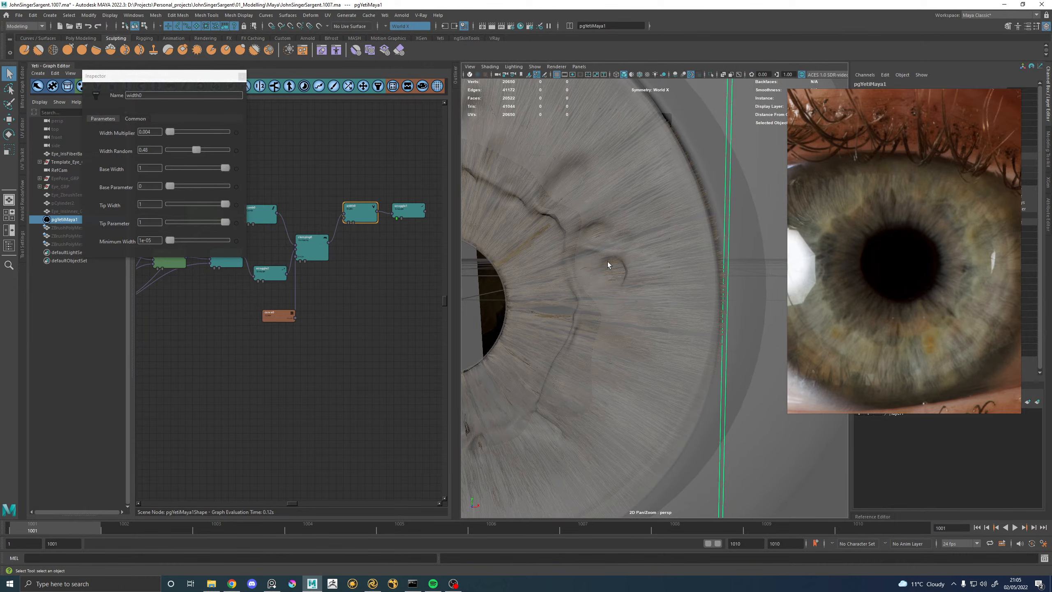
pyautogui.keyDown('alt'); pyautogui.moveTo(486, 251); pyautogui.dragTo(512, 251, button='right'); pyautogui.keyUp('alt')
pyautogui.keyDown('alt'); pyautogui.moveTo(512, 251); pyautogui.dragTo(574, 251, button='middle'); pyautogui.keyUp('alt')
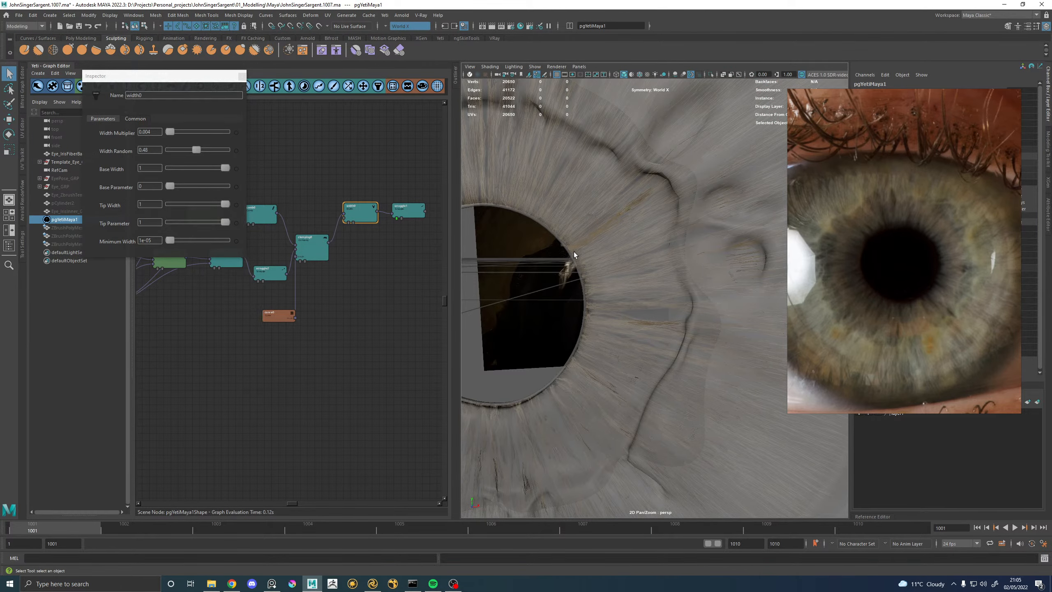
pyautogui.press('f')
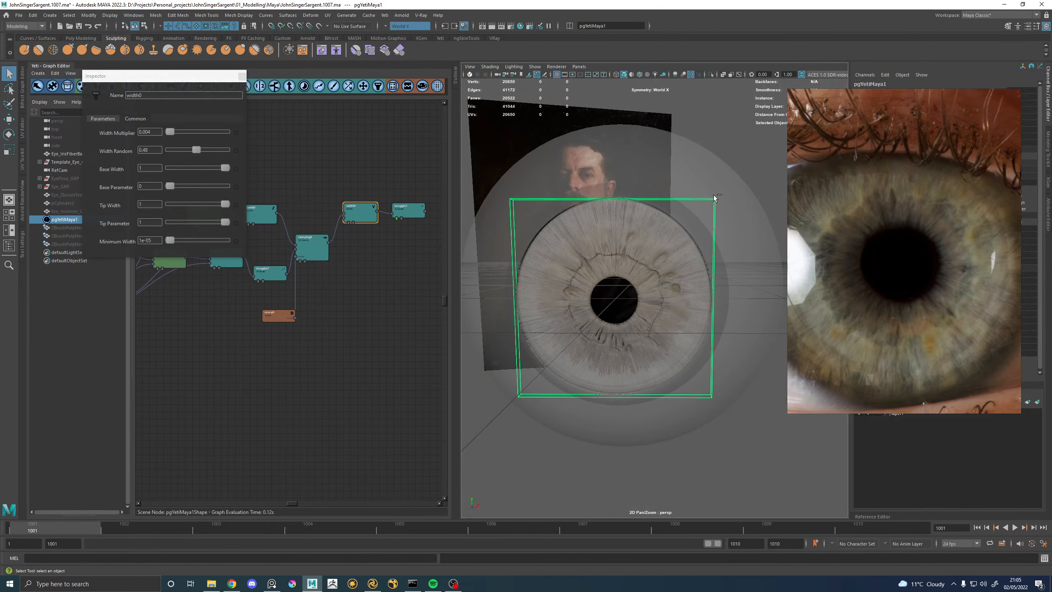
pyautogui.hotkey('ctrl', 's')
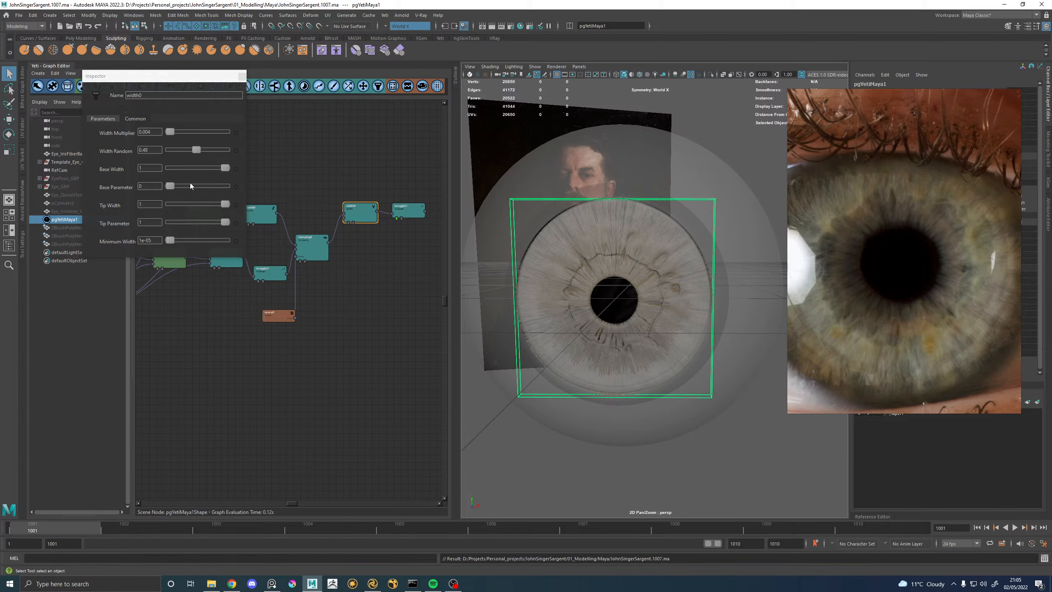
pyautogui.click(242, 77)
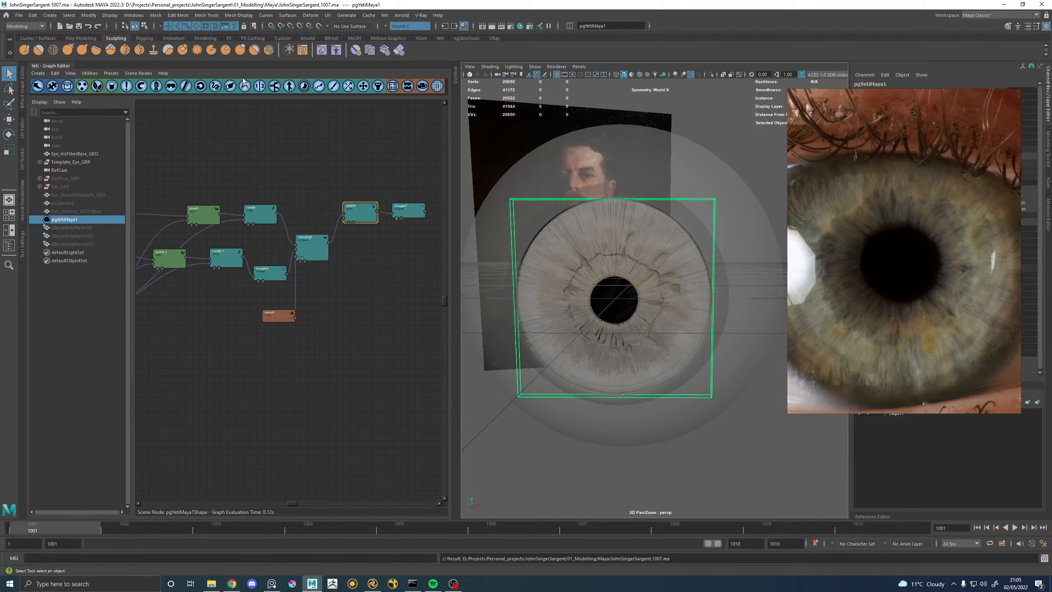
# Hide Template_Eye_GRP to examine the bare Yeti fibres around the pupil.
pyautogui.keyDown('alt'); pyautogui.moveTo(644, 313); pyautogui.dragTo(704, 261); pyautogui.keyUp('alt')
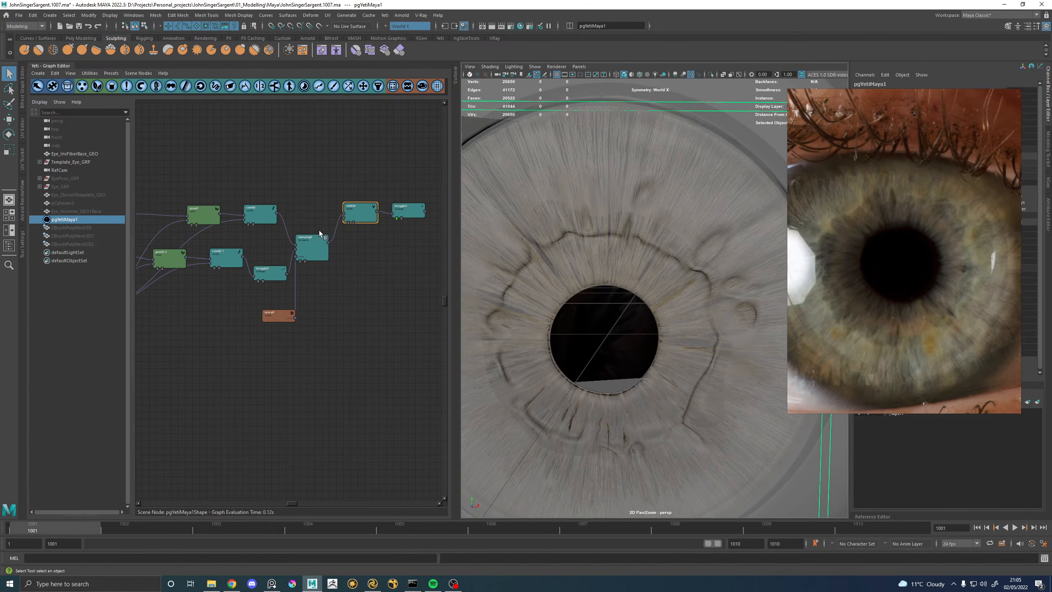
pyautogui.click(76, 162)
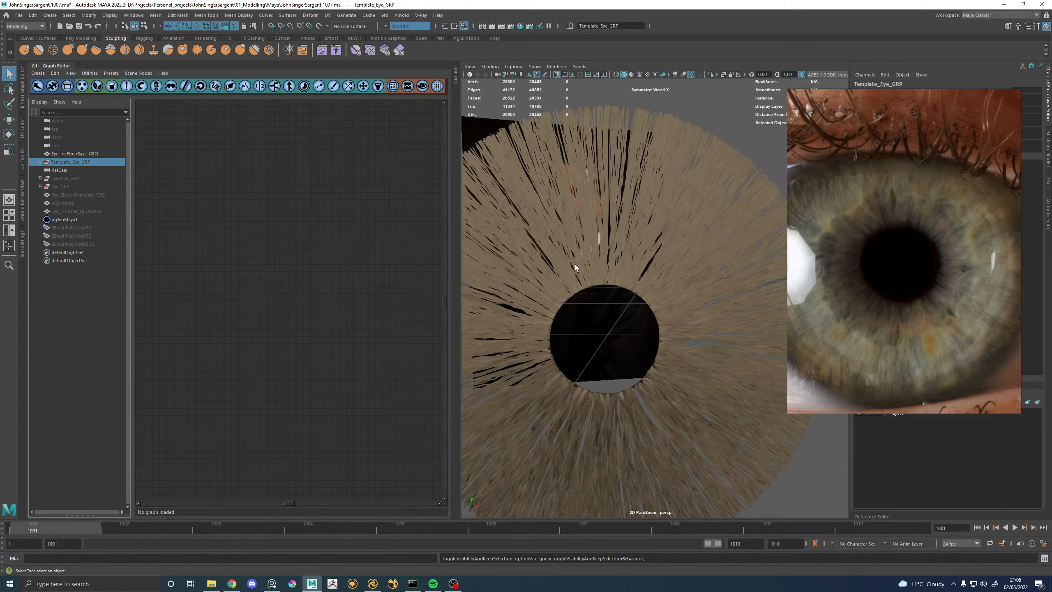
pyautogui.keyDown('alt'); pyautogui.moveTo(636, 268); pyautogui.dragTo(629, 269, button='right'); pyautogui.keyUp('alt')
pyautogui.keyDown('alt'); pyautogui.moveTo(684, 316); pyautogui.dragTo(644, 263, button='middle'); pyautogui.keyUp('alt')
pyautogui.keyDown('alt'); pyautogui.moveTo(643, 263); pyautogui.dragTo(647, 308, button='right'); pyautogui.keyUp('alt')
pyautogui.scroll(3, 648, 312)
# Temporarily disable the scraggle1 node of pgYetiMaya1 to compare the fibres with and without scraggle, and re-enable it.
pyautogui.click(62, 219)
pyautogui.click(401, 218)
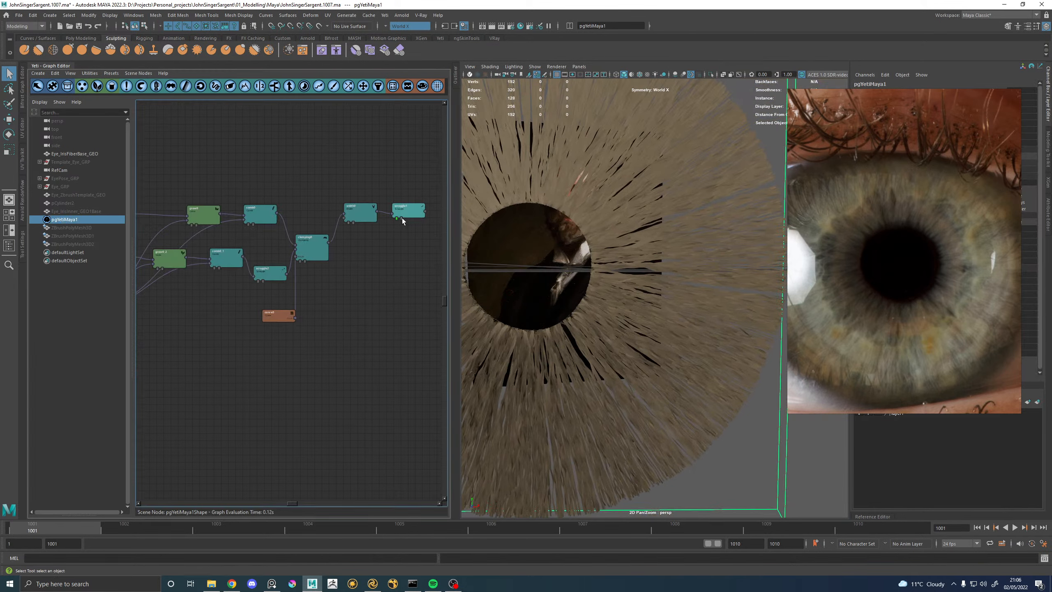
pyautogui.scroll(-2, 632, 261)
pyautogui.keyDown('alt'); pyautogui.moveTo(631, 259); pyautogui.dragTo(630, 265); pyautogui.keyUp('alt')
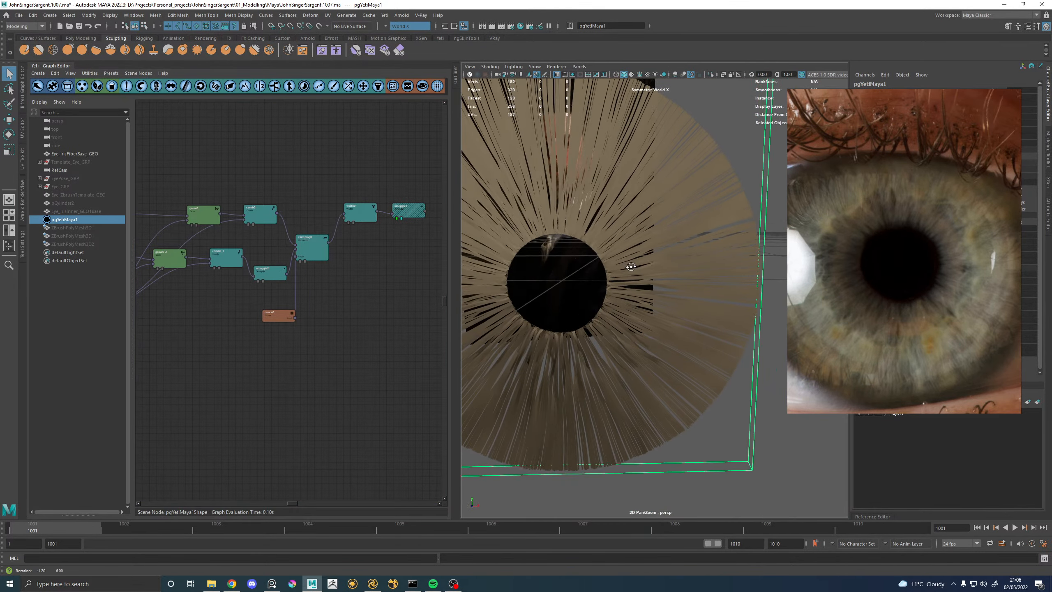
pyautogui.scroll(6, 672, 294)
pyautogui.moveTo(673, 294)
pyautogui.keyDown('alt'); pyautogui.mouseDown()
pyautogui.moveTo(576, 292)
pyautogui.moveTo(627, 301)
pyautogui.moveTo(672, 292)
pyautogui.mouseUp(); pyautogui.keyUp('alt')
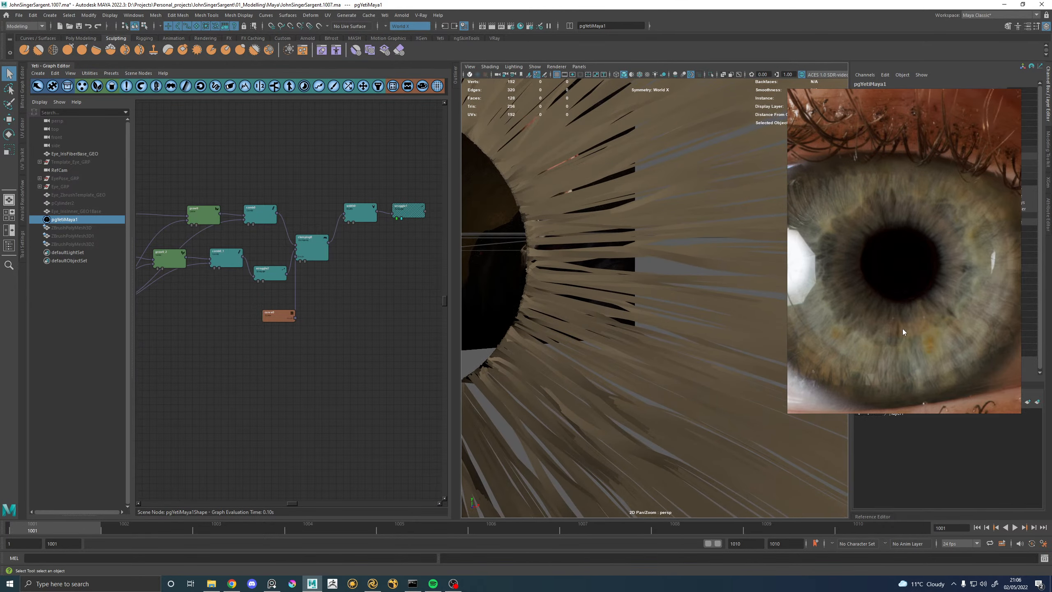
pyautogui.scroll(-5, 662, 282)
pyautogui.keyDown('alt'); pyautogui.moveTo(645, 297); pyautogui.dragTo(636, 292); pyautogui.keyUp('alt')
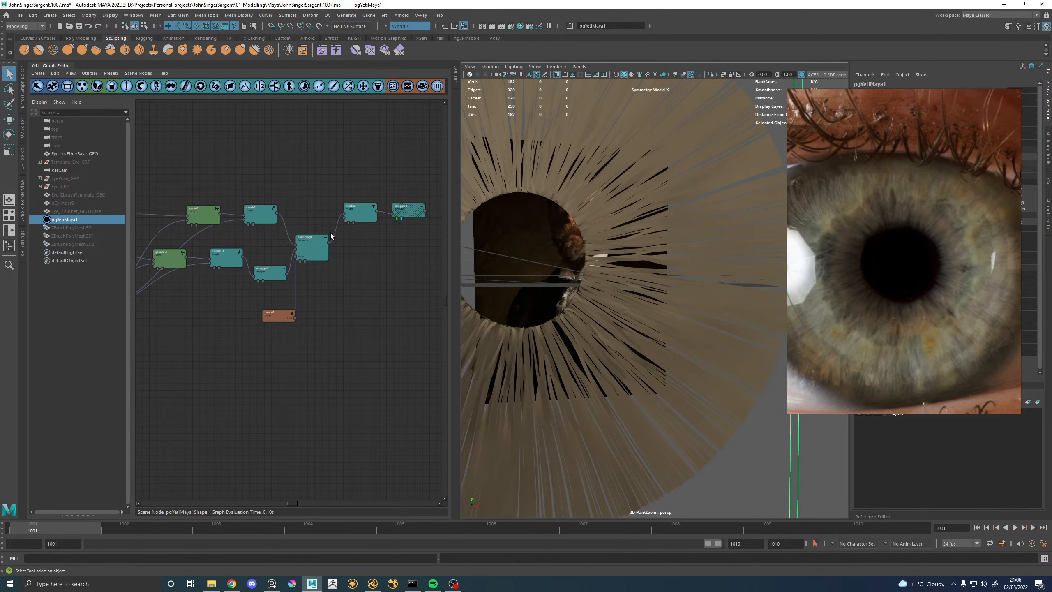
pyautogui.click(401, 219)
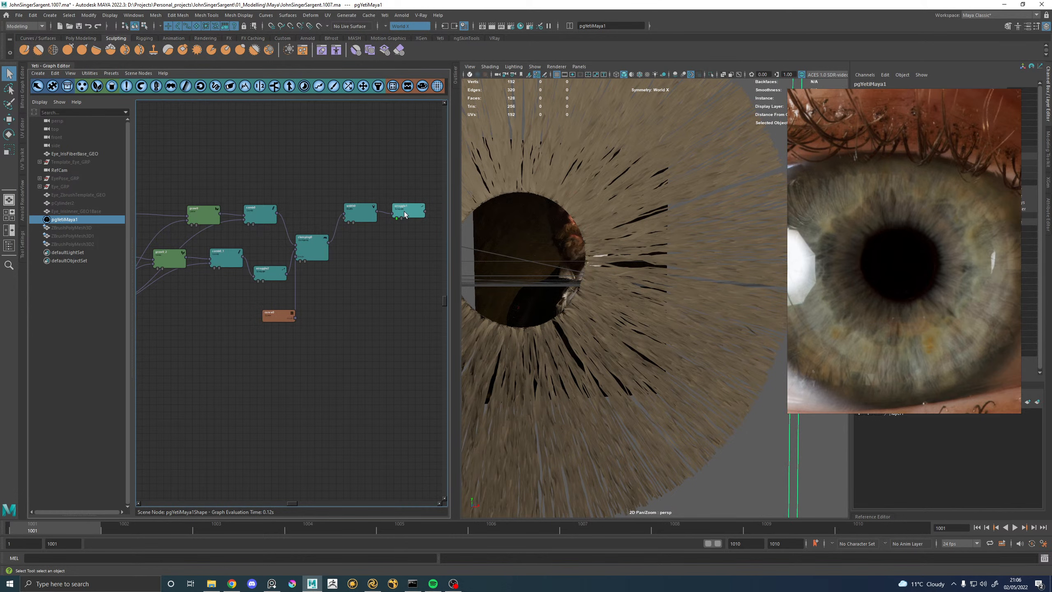
# Set the Distribution of the scraggle1 node to Uniform and inspect the fibres up close.
pyautogui.doubleClick(404, 214)
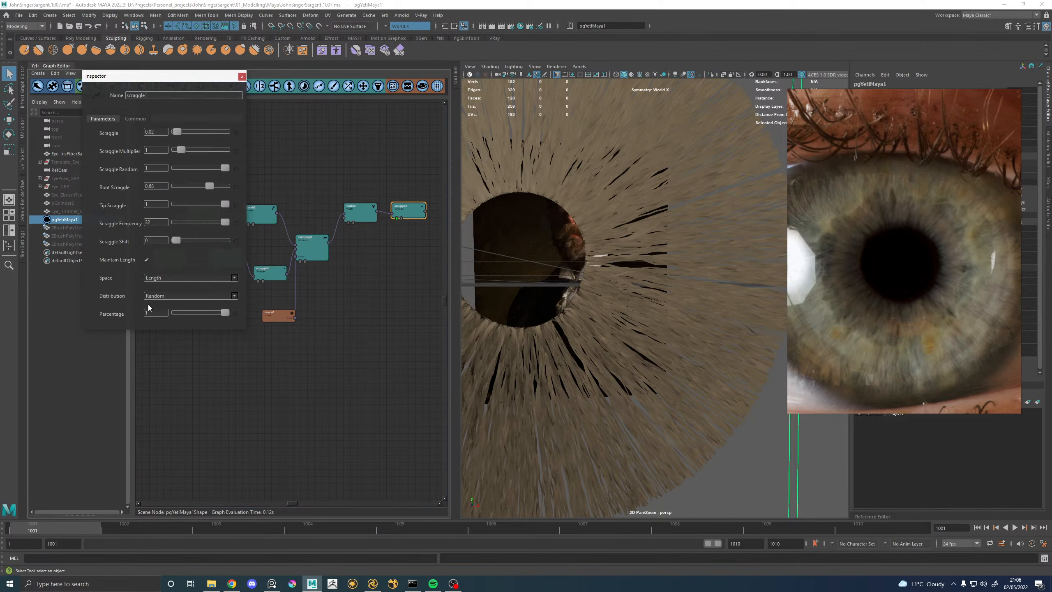
pyautogui.click(169, 296)
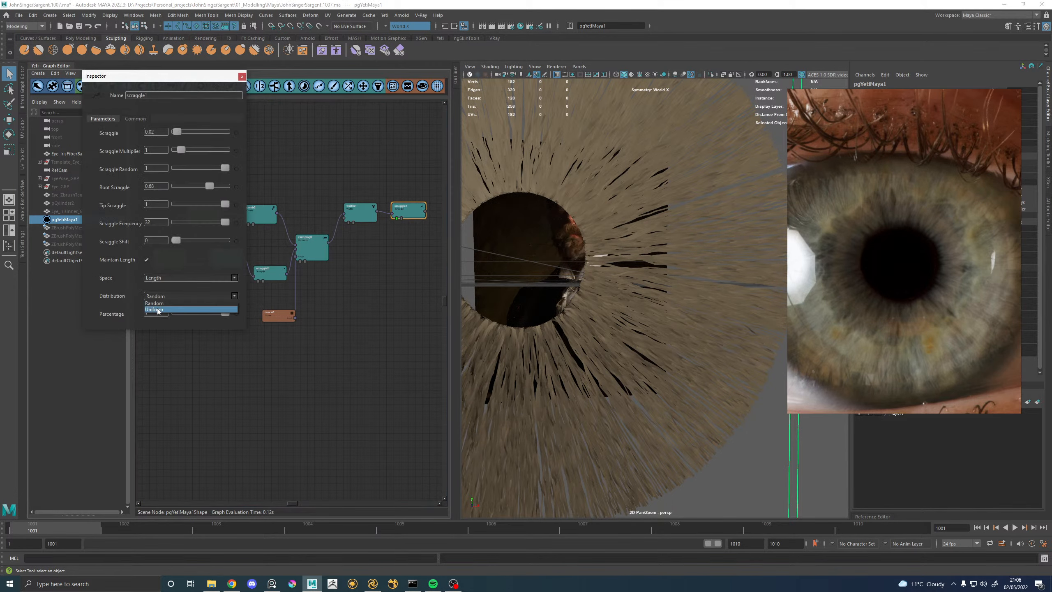
pyautogui.click(174, 307)
pyautogui.keyDown('alt'); pyautogui.moveTo(668, 224); pyautogui.dragTo(636, 262, button='middle'); pyautogui.keyUp('alt')
pyautogui.keyDown('alt'); pyautogui.moveTo(635, 261); pyautogui.dragTo(616, 256, button='right'); pyautogui.keyUp('alt')
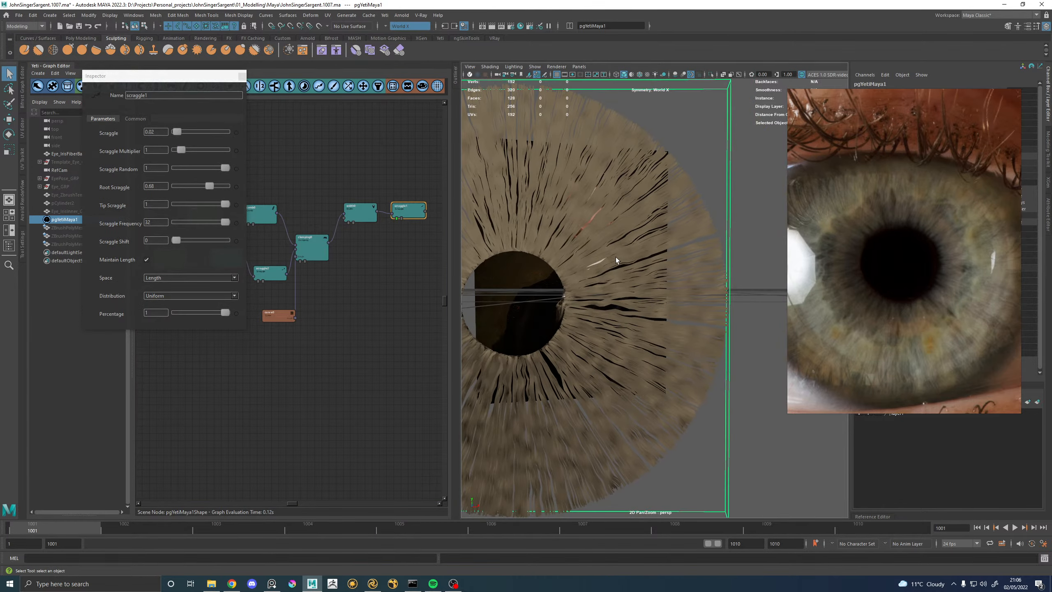
pyautogui.keyDown('alt'); pyautogui.moveTo(615, 257); pyautogui.dragTo(720, 295, button='middle'); pyautogui.keyUp('alt')
pyautogui.keyDown('alt'); pyautogui.moveTo(624, 254); pyautogui.dragTo(592, 272, button='right'); pyautogui.keyUp('alt')
pyautogui.keyDown('alt'); pyautogui.moveTo(704, 272); pyautogui.dragTo(584, 260, button='middle'); pyautogui.keyUp('alt')
pyautogui.keyDown('alt'); pyautogui.moveTo(638, 274); pyautogui.dragTo(707, 305, button='right'); pyautogui.keyUp('alt')
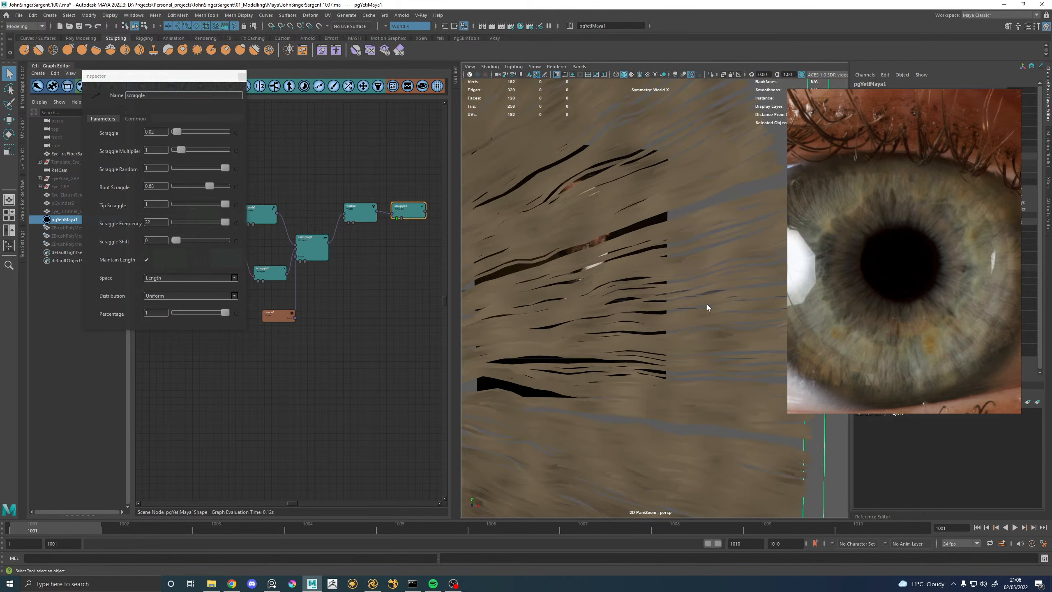
# Compare the fibres with the iris reference, set Scraggle Random on the scraggle1 node to 0, and check the whole iris.
pyautogui.moveTo(970, 264); pyautogui.dragTo(912, 251, button='middle')
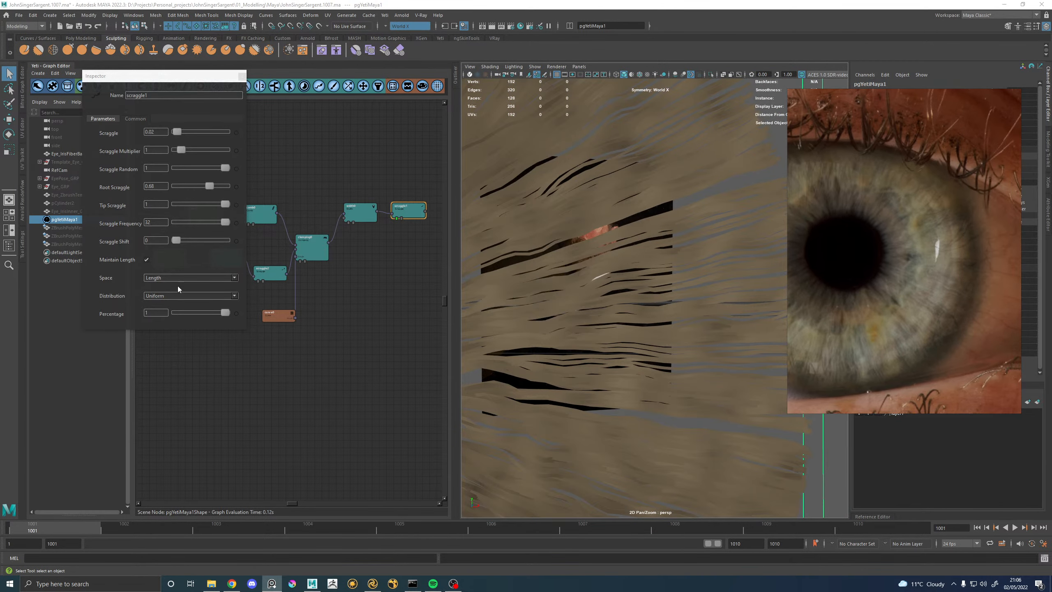
pyautogui.moveTo(178, 240); pyautogui.dragTo(153, 241)
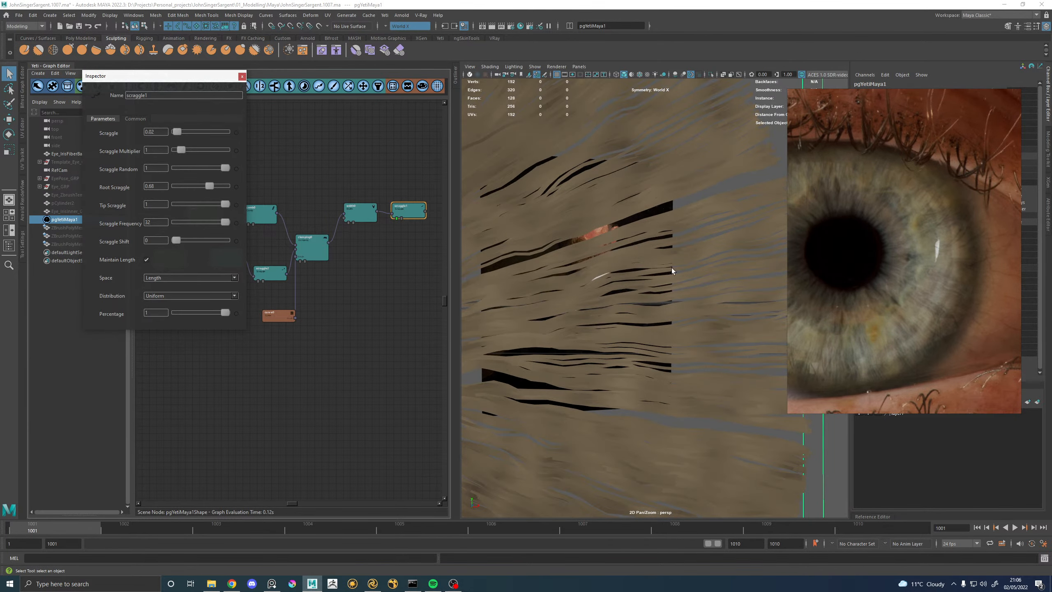
pyautogui.keyDown('alt'); pyautogui.moveTo(672, 268); pyautogui.dragTo(626, 266, button='right'); pyautogui.keyUp('alt')
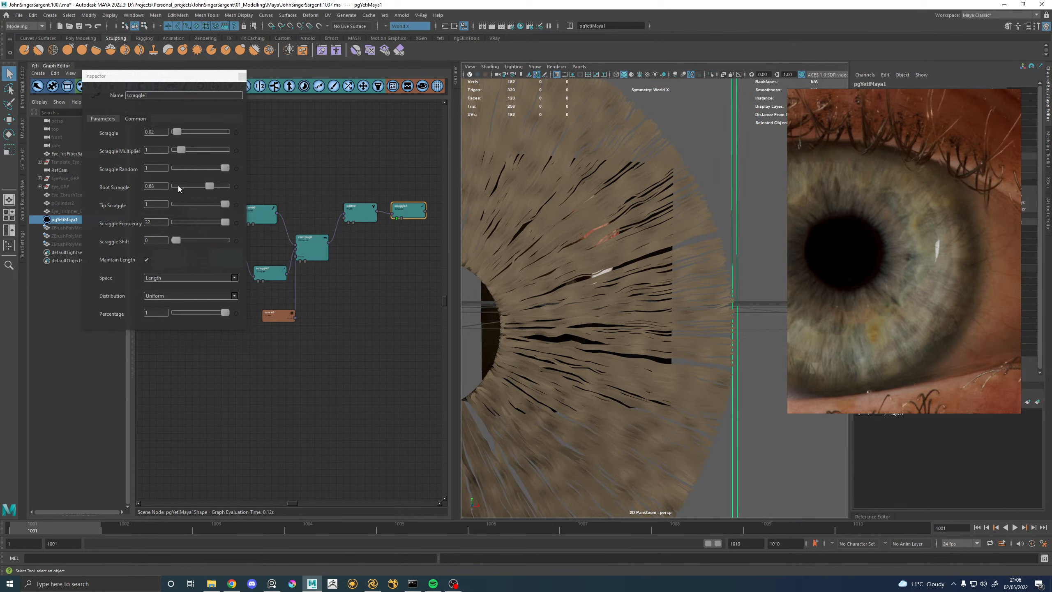
pyautogui.moveTo(226, 171); pyautogui.dragTo(99, 173)
pyautogui.keyDown('alt'); pyautogui.moveTo(533, 302); pyautogui.dragTo(611, 207, button='middle'); pyautogui.keyUp('alt')
pyautogui.keyDown('alt'); pyautogui.moveTo(684, 255); pyautogui.dragTo(727, 268, button='right'); pyautogui.keyUp('alt')
pyautogui.keyDown('alt'); pyautogui.moveTo(726, 269); pyautogui.dragTo(691, 293); pyautogui.keyUp('alt')
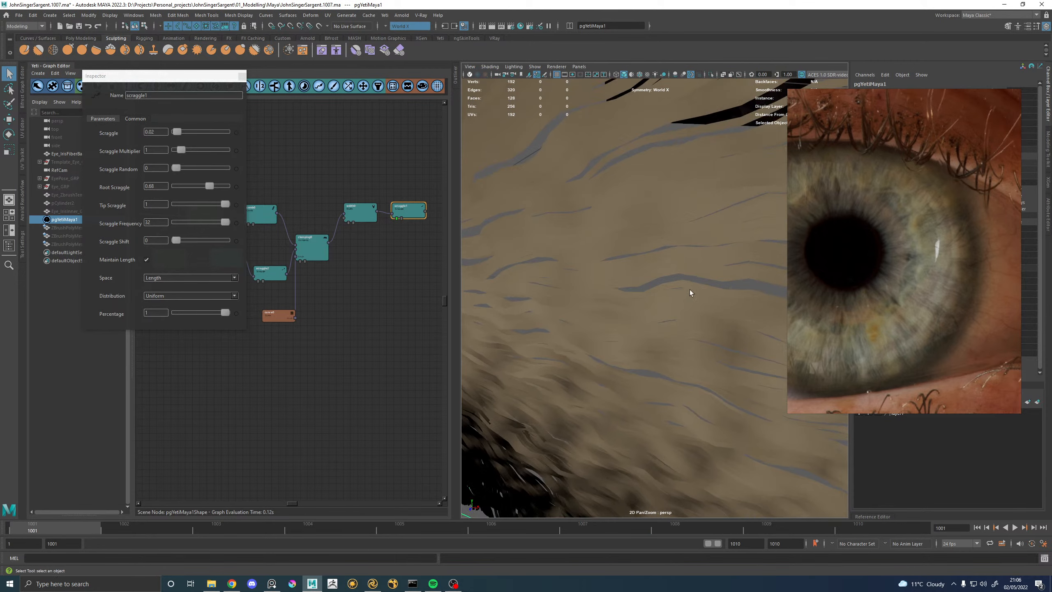
pyautogui.keyDown('alt'); pyautogui.moveTo(690, 293); pyautogui.dragTo(615, 291, button='right'); pyautogui.keyUp('alt')
pyautogui.keyDown('alt'); pyautogui.moveTo(616, 291); pyautogui.dragTo(634, 274); pyautogui.keyUp('alt')
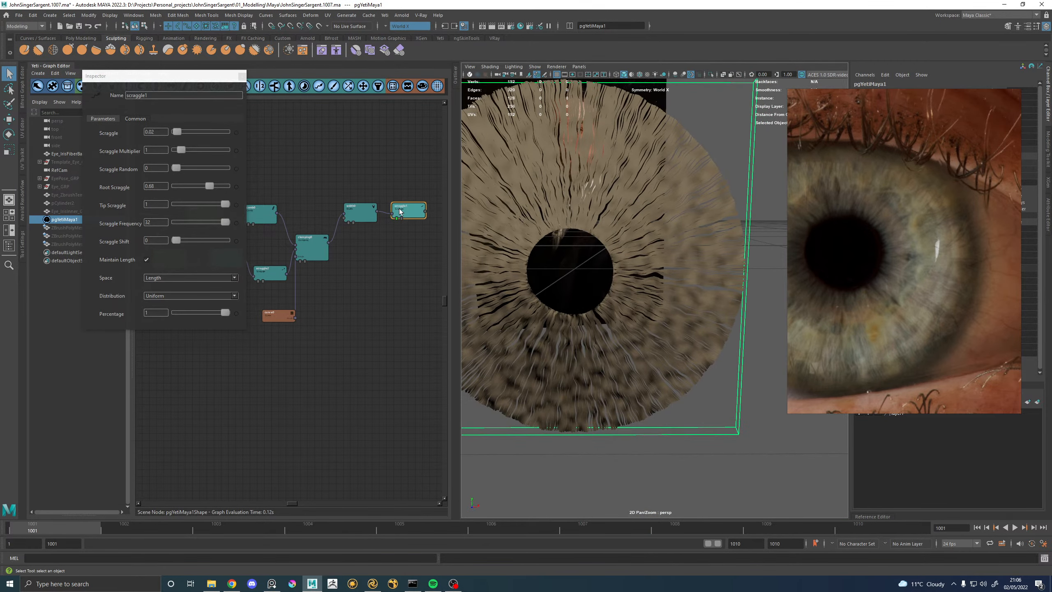
# Add a Curve node to the Yeti graph and connect it to the Scraggle Multiplier of scraggle1.
pyautogui.moveTo(399, 211); pyautogui.dragTo(416, 210)
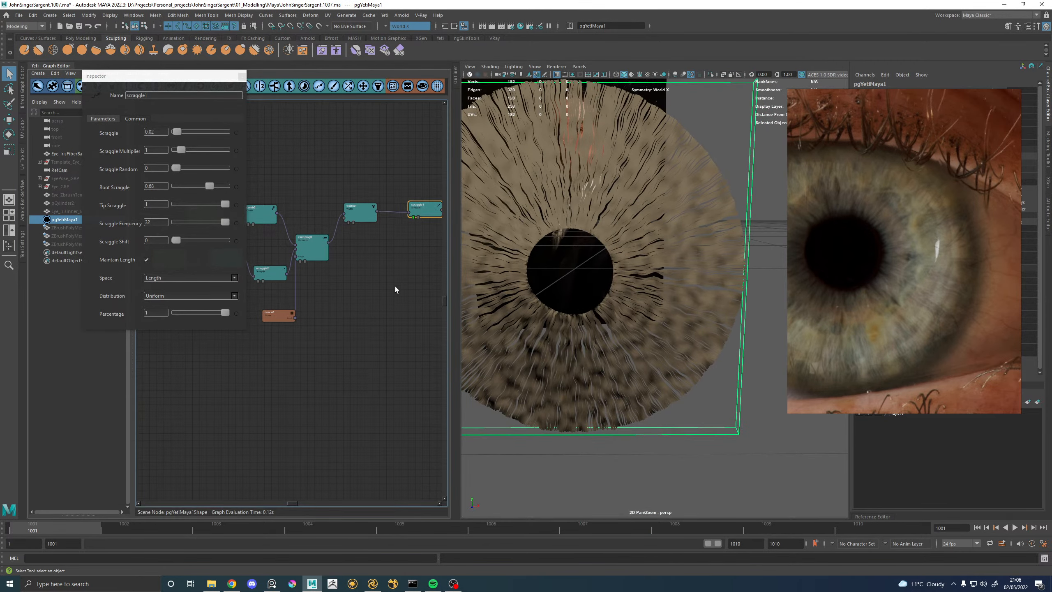
pyautogui.click(390, 267)
pyautogui.rightClick(341, 296)
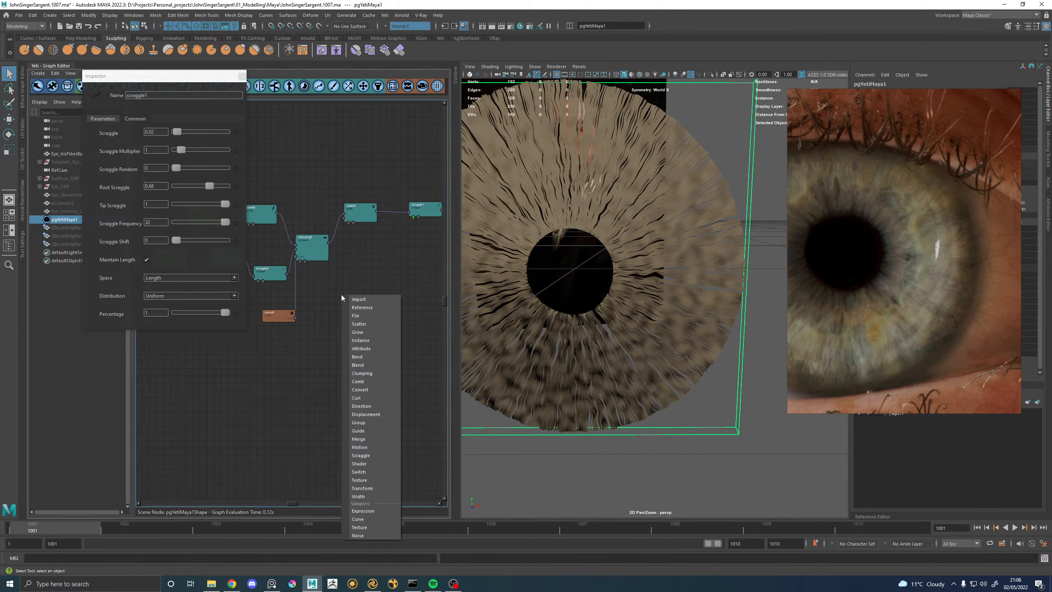
pyautogui.click(357, 519)
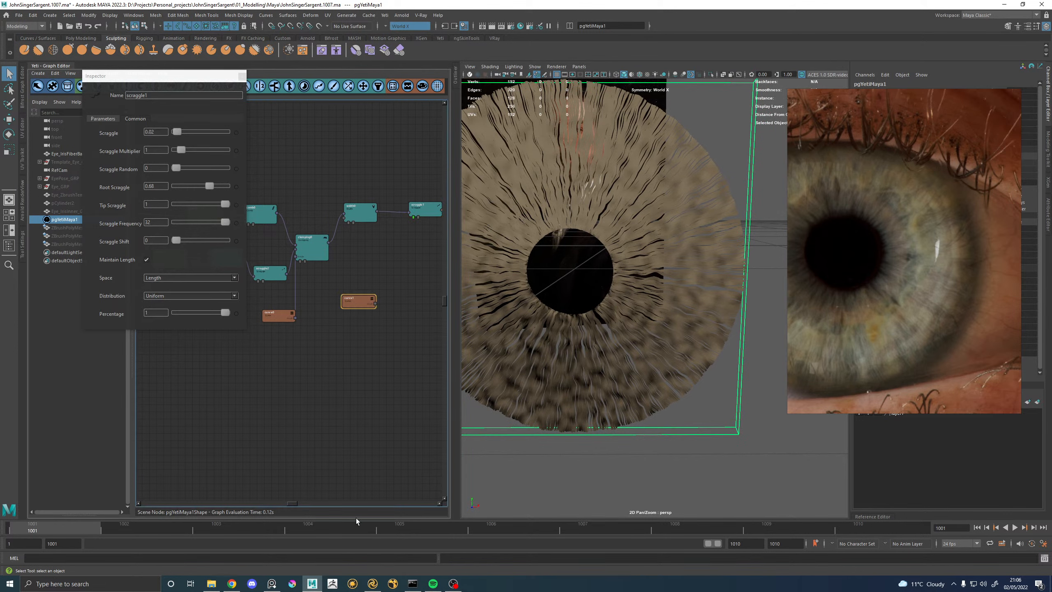
pyautogui.moveTo(376, 305); pyautogui.dragTo(413, 216)
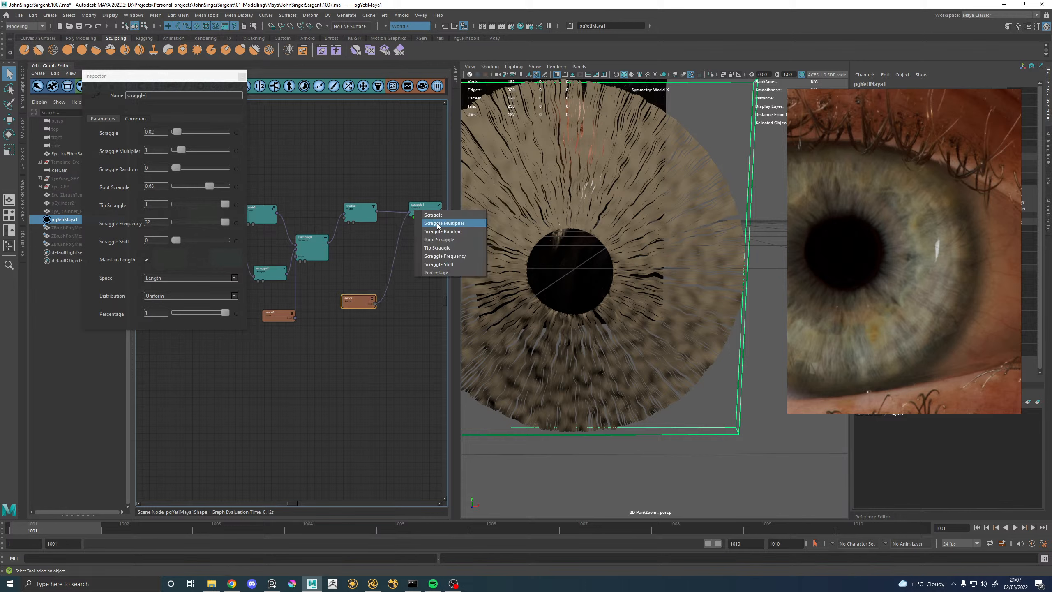
pyautogui.click(438, 224)
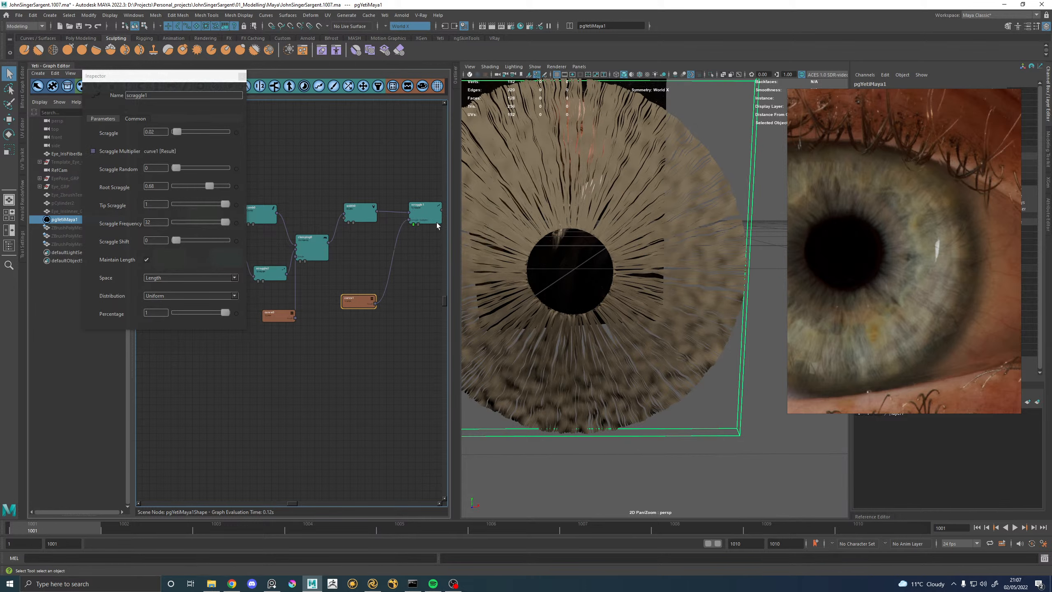
# Raise the middle point of curve1 to value 0.773 at position 0.510 with Linear interpolation, and check the fibres.
pyautogui.click(358, 301)
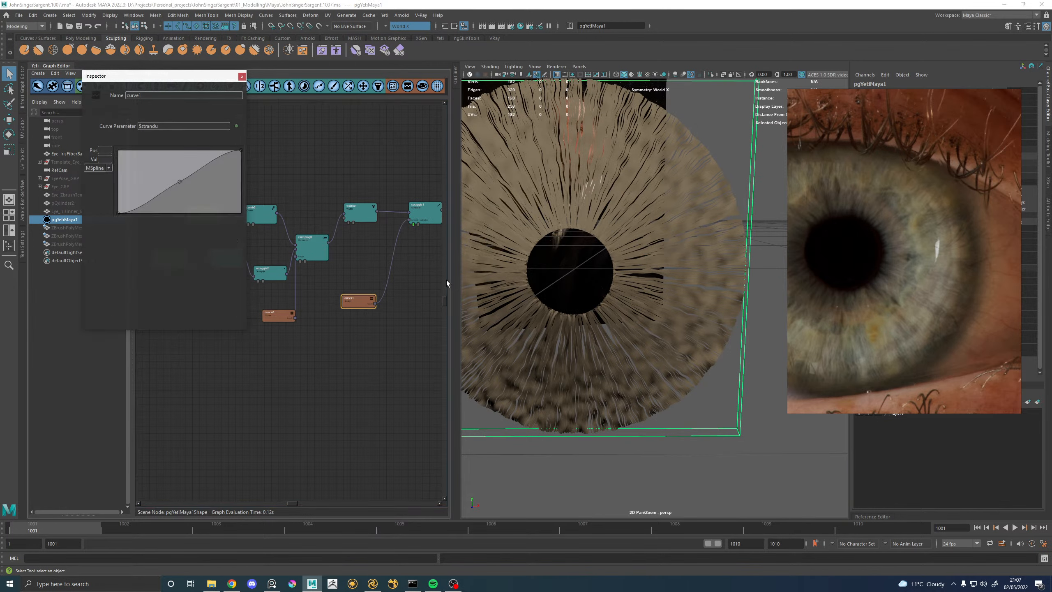
pyautogui.moveTo(181, 182)
pyautogui.mouseDown()
pyautogui.moveTo(192, 153)
pyautogui.moveTo(181, 164)
pyautogui.mouseUp()
pyautogui.click(101, 167)
pyautogui.click(93, 181)
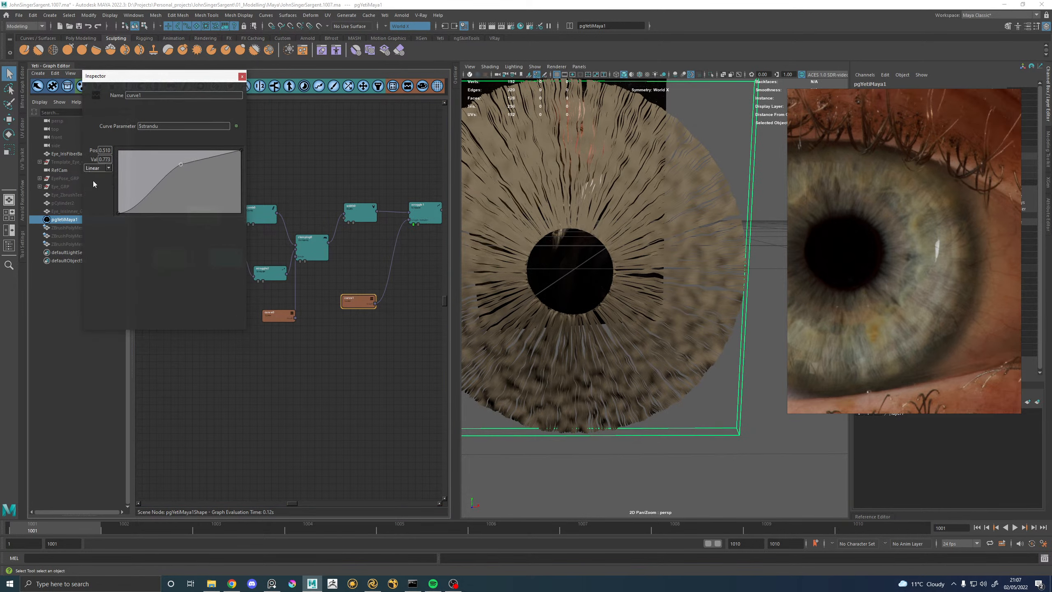
pyautogui.keyDown('alt'); pyautogui.moveTo(596, 282); pyautogui.dragTo(626, 248); pyautogui.keyUp('alt')
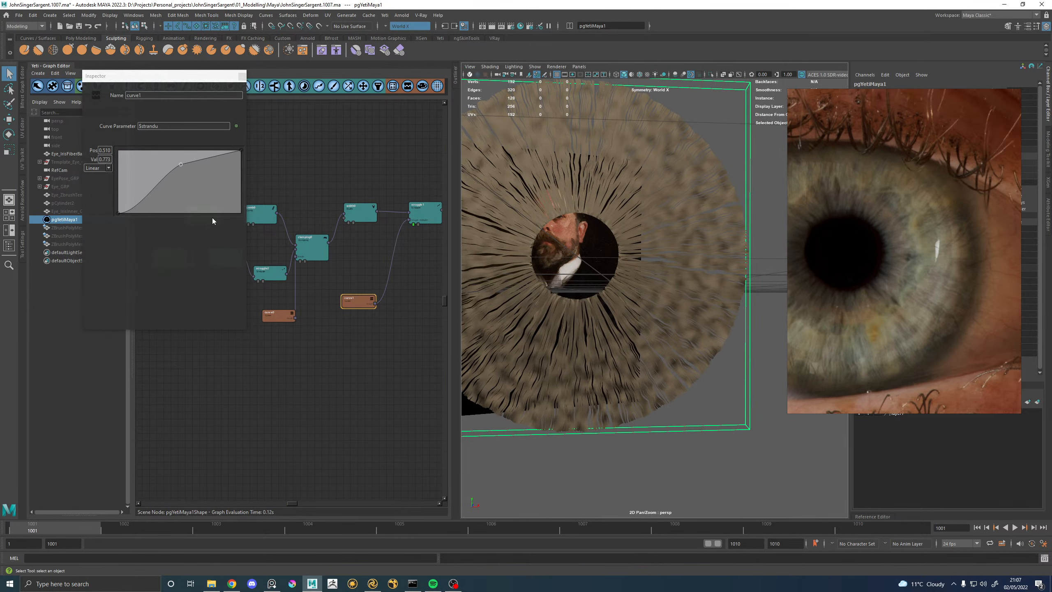
# Make the start point of curve1 Linear, move it to position 0.130 at value 0, and check the fibres near the pupil.
pyautogui.click(117, 213)
pyautogui.click(102, 167)
pyautogui.click(92, 182)
pyautogui.moveTo(118, 213); pyautogui.dragTo(134, 213)
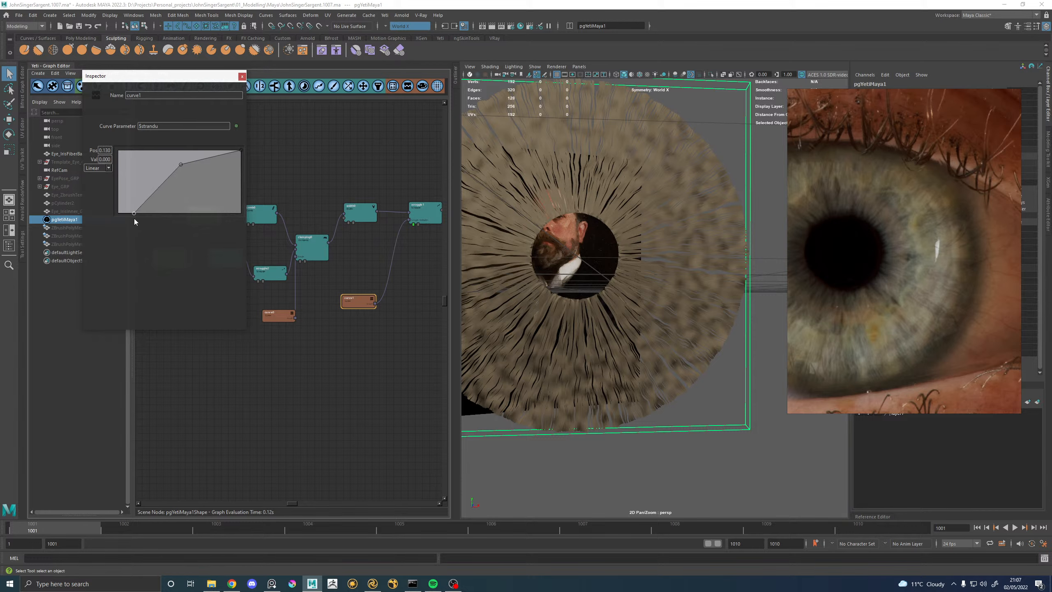
pyautogui.keyDown('alt'); pyautogui.moveTo(625, 269); pyautogui.dragTo(691, 290); pyautogui.keyUp('alt')
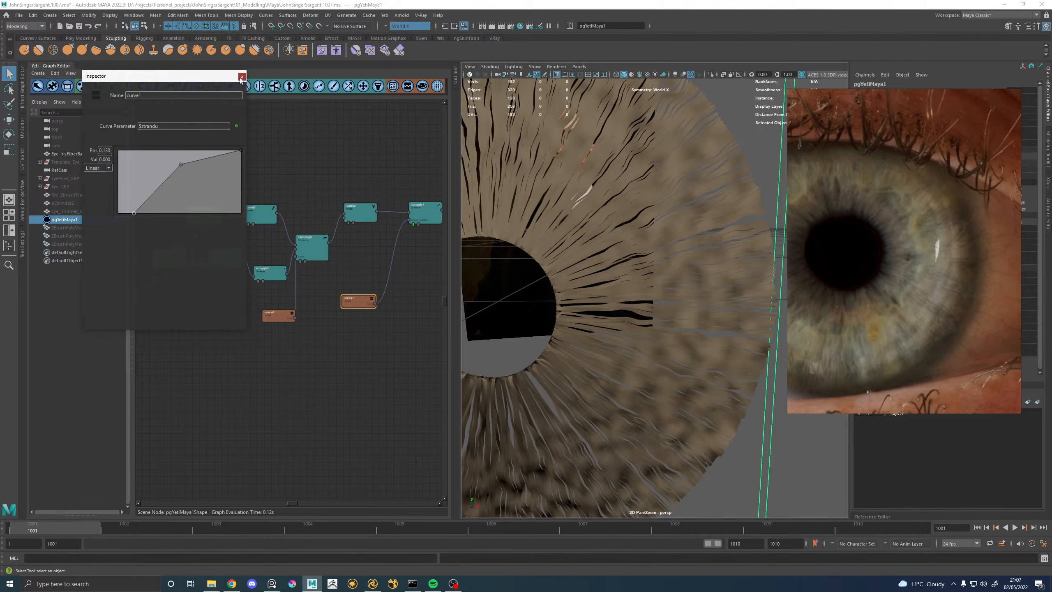
# Try a Scraggle Frequency of 16 on the scraggle1 node and inspect the fibres up close.
pyautogui.click(427, 210)
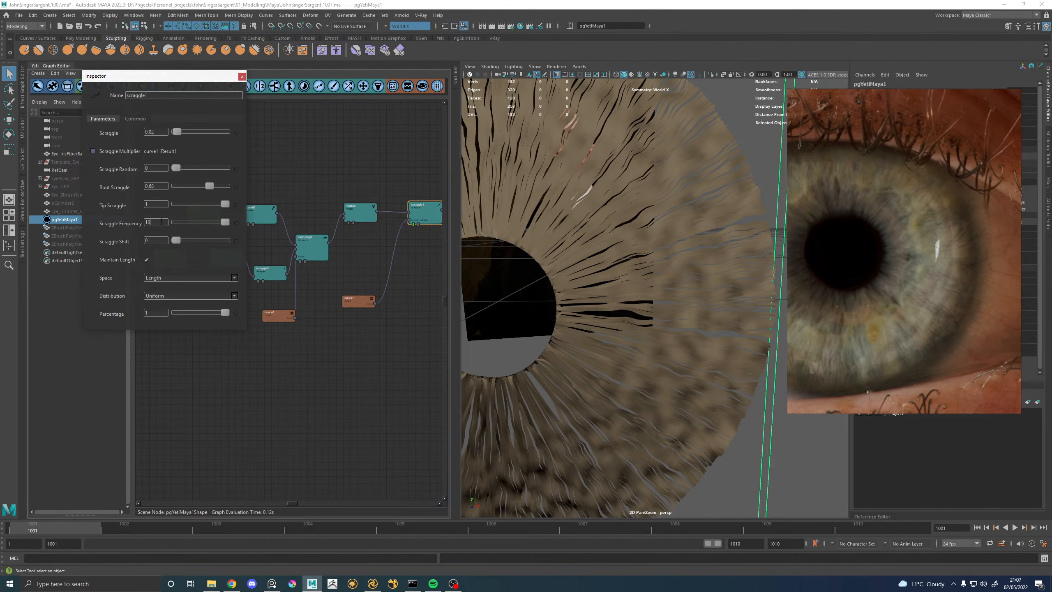
pyautogui.press('Return')
pyautogui.keyDown('alt'); pyautogui.moveTo(704, 290); pyautogui.dragTo(717, 330, button='right'); pyautogui.keyUp('alt')
pyautogui.keyDown('alt'); pyautogui.moveTo(698, 257); pyautogui.dragTo(652, 319, button='middle'); pyautogui.keyUp('alt')
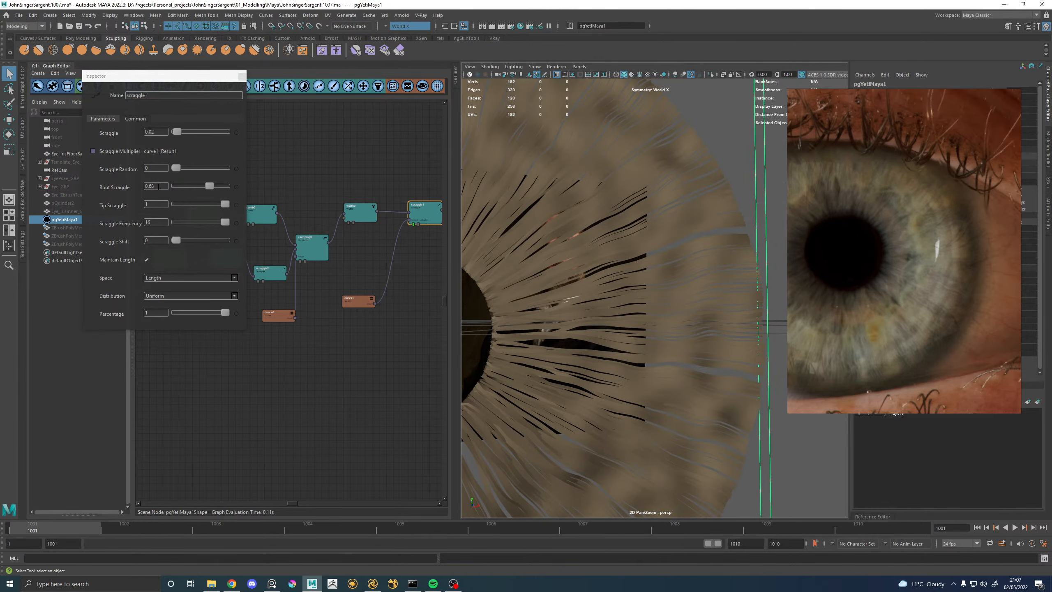
# Set the Scraggle Frequency of scraggle1 to 24 and compare the fibres with an enlarged view of the iris reference.
pyautogui.doubleClick(155, 220)
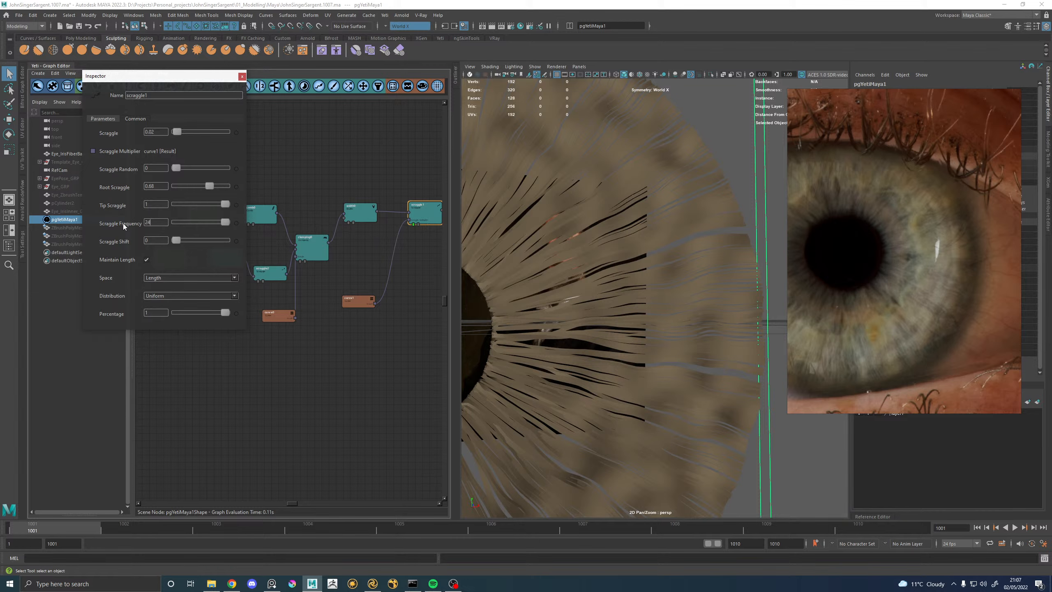
pyautogui.write('24')
pyautogui.press('Return')
pyautogui.keyDown('alt'); pyautogui.moveTo(573, 289); pyautogui.dragTo(620, 291, button='right'); pyautogui.keyUp('alt')
pyautogui.moveTo(621, 292)
pyautogui.keyDown('alt'); pyautogui.mouseDown()
pyautogui.moveTo(613, 382)
pyautogui.moveTo(626, 290)
pyautogui.mouseUp(); pyautogui.keyUp('alt')
pyautogui.keyDown('alt'); pyautogui.moveTo(626, 290); pyautogui.dragTo(716, 315, button='right'); pyautogui.keyUp('alt')
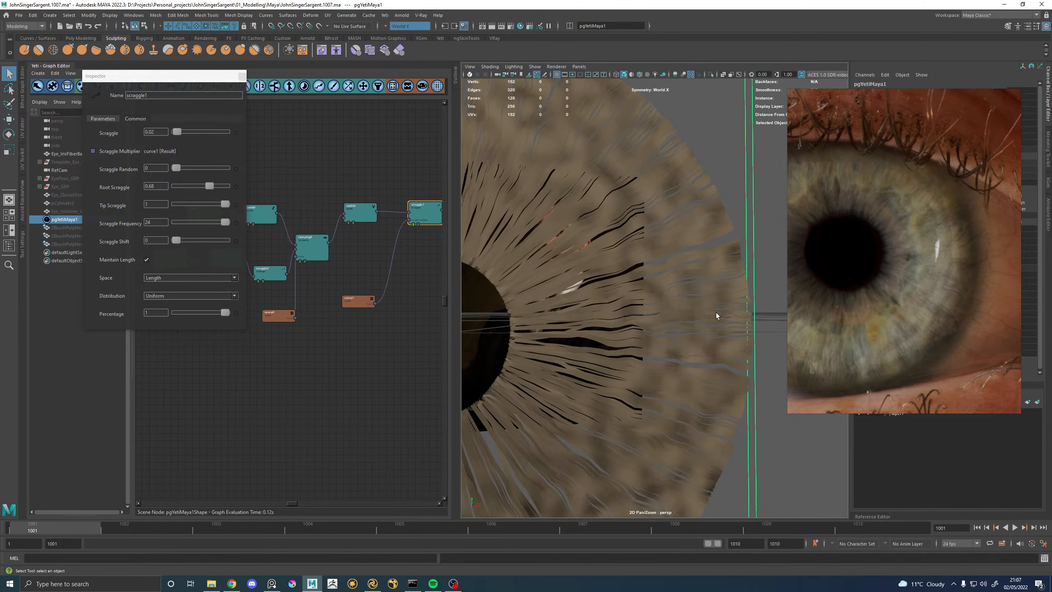
pyautogui.scroll(3, 943, 291)
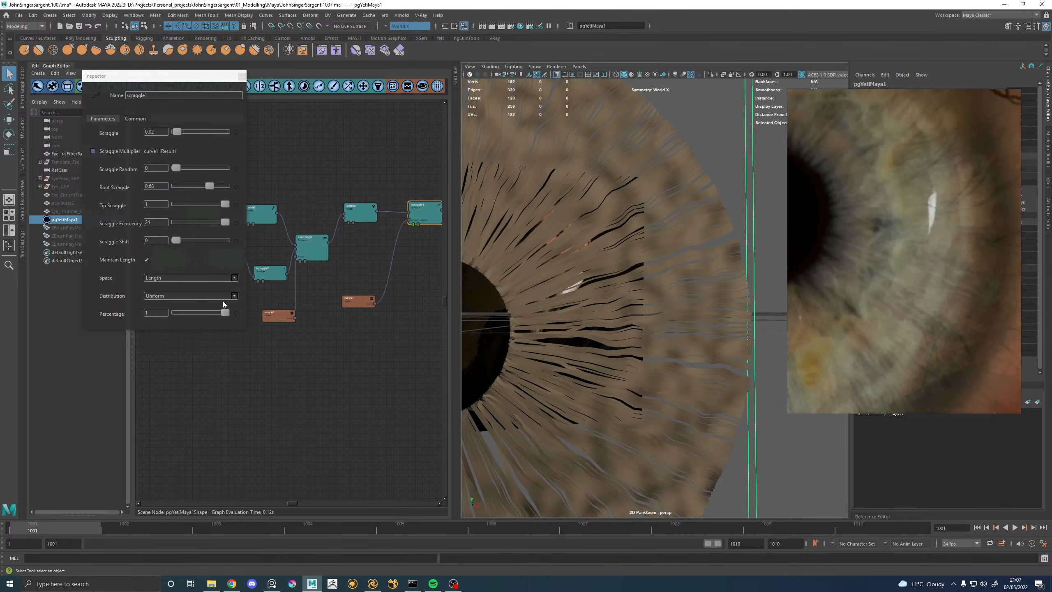
# Set the Scraggle Shift of scraggle1 to 1.6 and inspect the fibres from several angles.
pyautogui.moveTo(177, 240); pyautogui.dragTo(183, 240)
pyautogui.keyDown('alt'); pyautogui.moveTo(627, 278); pyautogui.dragTo(573, 270, button='right'); pyautogui.keyUp('alt')
pyautogui.keyDown('alt'); pyautogui.moveTo(573, 270); pyautogui.dragTo(663, 284, button='middle'); pyautogui.keyUp('alt')
pyautogui.keyDown('alt'); pyautogui.moveTo(601, 303); pyautogui.dragTo(740, 328, button='right'); pyautogui.keyUp('alt')
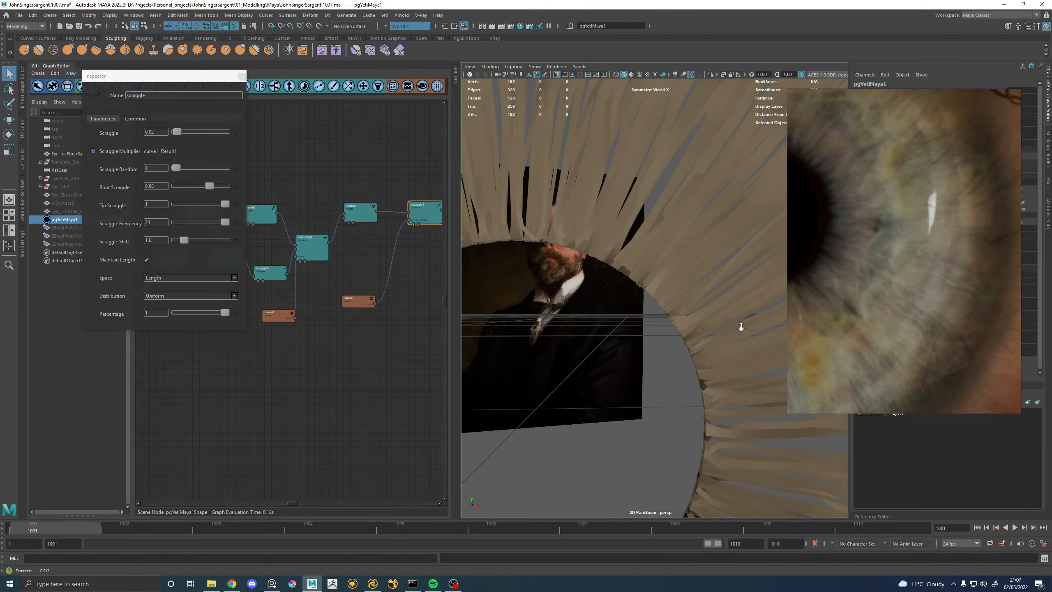
pyautogui.keyDown('alt'); pyautogui.moveTo(683, 298); pyautogui.dragTo(673, 333); pyautogui.keyUp('alt')
pyautogui.keyDown('alt'); pyautogui.moveTo(704, 324); pyautogui.dragTo(633, 333, button='right'); pyautogui.keyUp('alt')
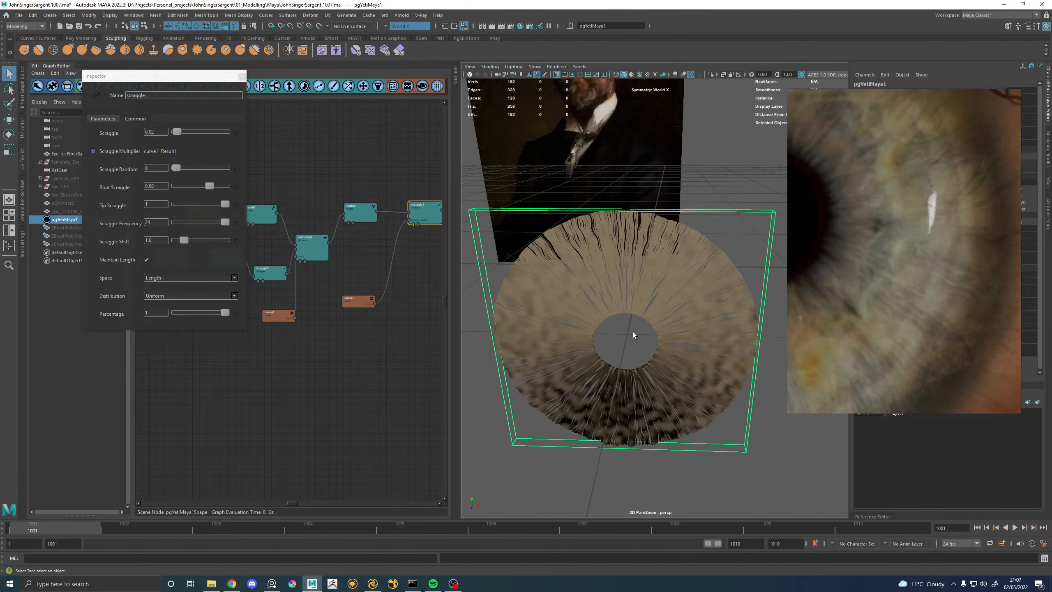
pyautogui.moveTo(633, 332)
pyautogui.keyDown('alt'); pyautogui.mouseDown()
pyautogui.moveTo(628, 318)
pyautogui.moveTo(626, 344)
pyautogui.moveTo(642, 337)
pyautogui.mouseUp(); pyautogui.keyUp('alt')
pyautogui.keyDown('alt'); pyautogui.moveTo(624, 356); pyautogui.dragTo(672, 362, button='right'); pyautogui.keyUp('alt')
pyautogui.keyDown('alt'); pyautogui.moveTo(672, 362); pyautogui.dragTo(687, 328); pyautogui.keyUp('alt')
pyautogui.click(241, 78)
# Add another Scraggle node after scraggle1 at the end of the graph and turn off its Maintain Length.
pyautogui.moveTo(360, 135); pyautogui.dragTo(231, 146, button='middle')
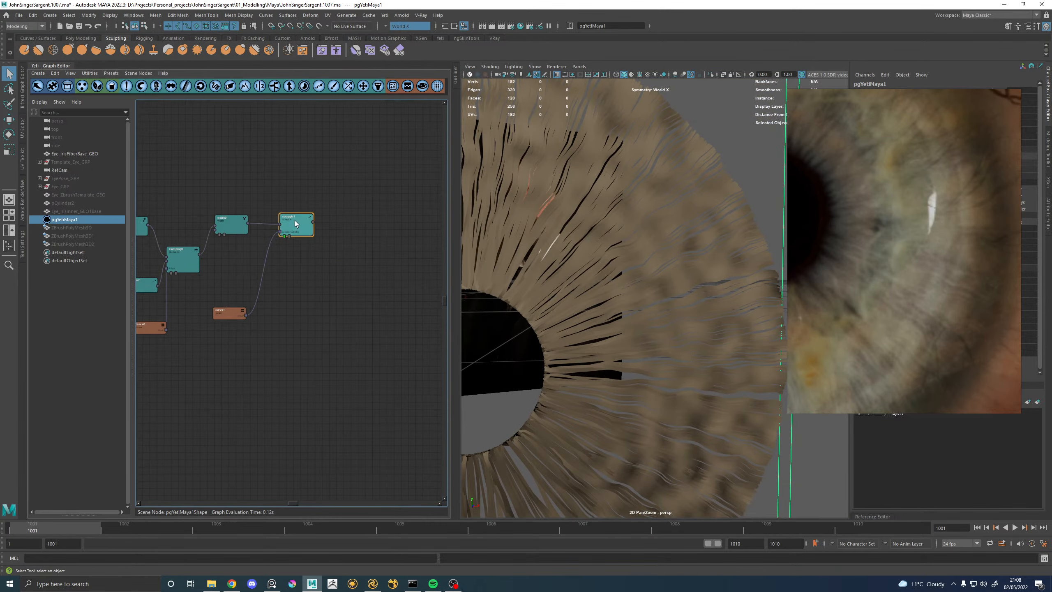
pyautogui.click(319, 86)
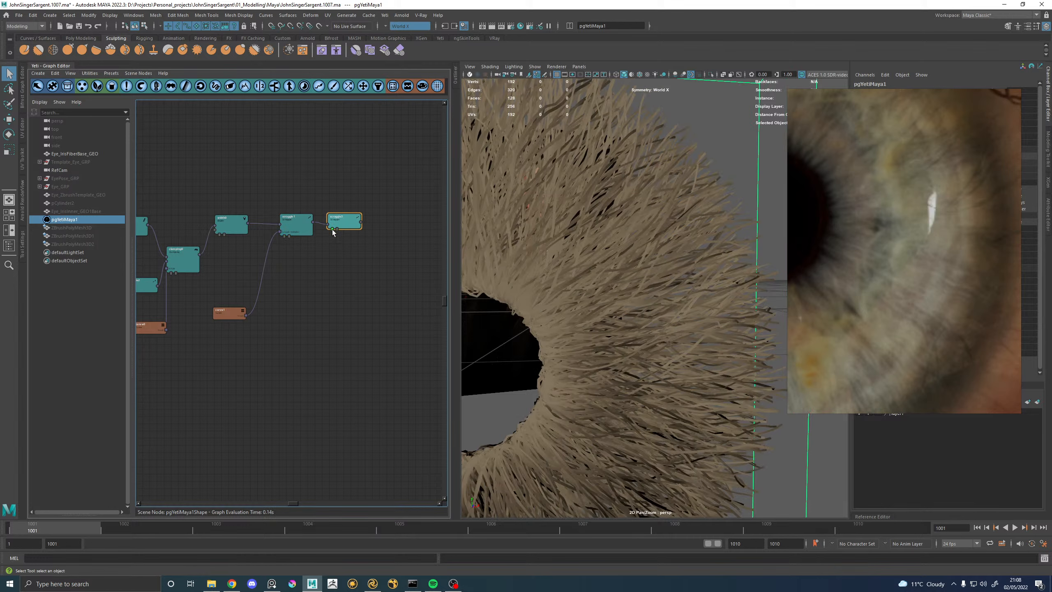
pyautogui.doubleClick(349, 219)
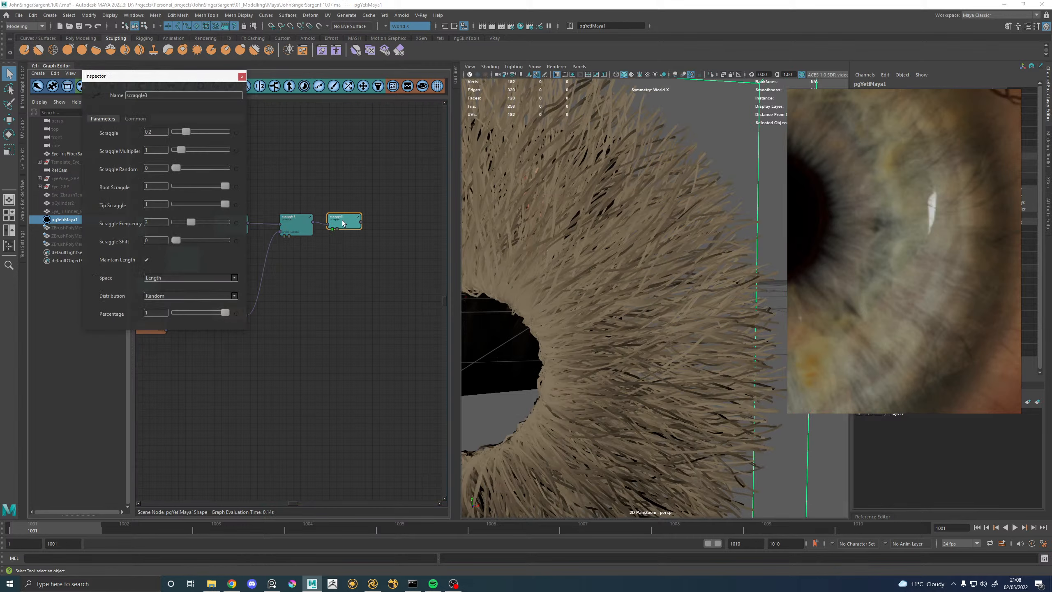
pyautogui.click(147, 260)
pyautogui.click(242, 77)
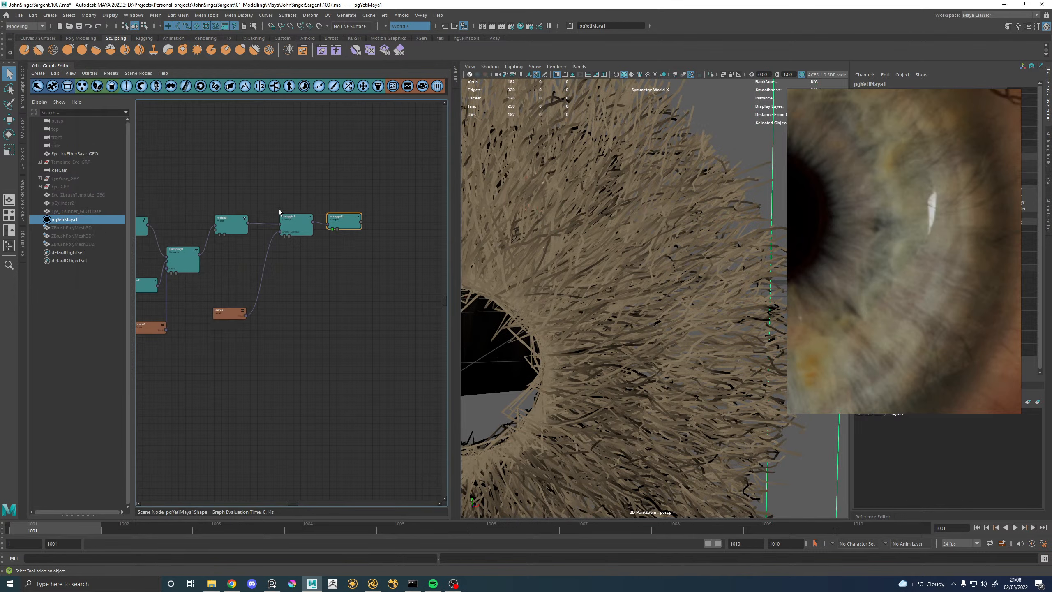
# Turn off Maintain Length on the scraggle1 and scraggle2 nodes.
pyautogui.doubleClick(290, 221)
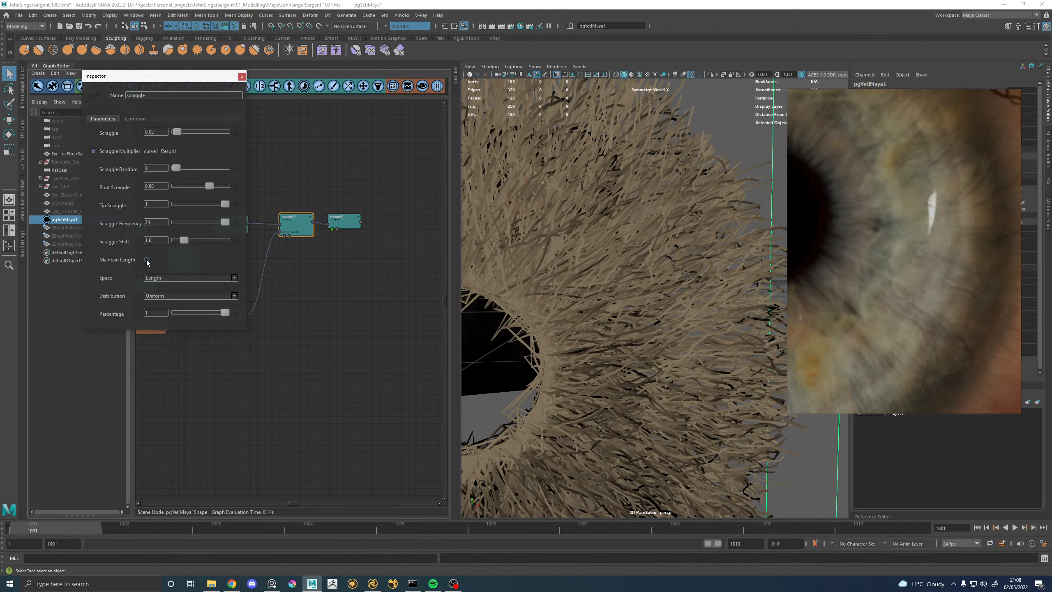
pyautogui.click(147, 259)
pyautogui.click(242, 77)
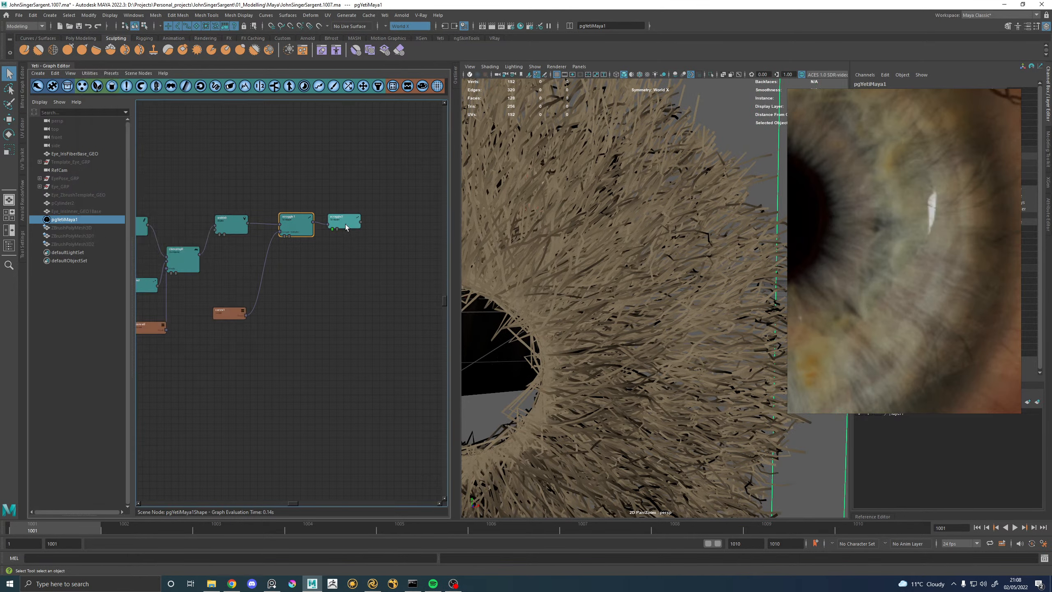
pyautogui.keyDown('alt'); pyautogui.moveTo(242, 276); pyautogui.dragTo(349, 250, button='middle'); pyautogui.keyUp('alt')
pyautogui.keyDown('alt'); pyautogui.moveTo(401, 161); pyautogui.dragTo(368, 162, button='middle'); pyautogui.keyUp('alt')
pyautogui.doubleClick(254, 242)
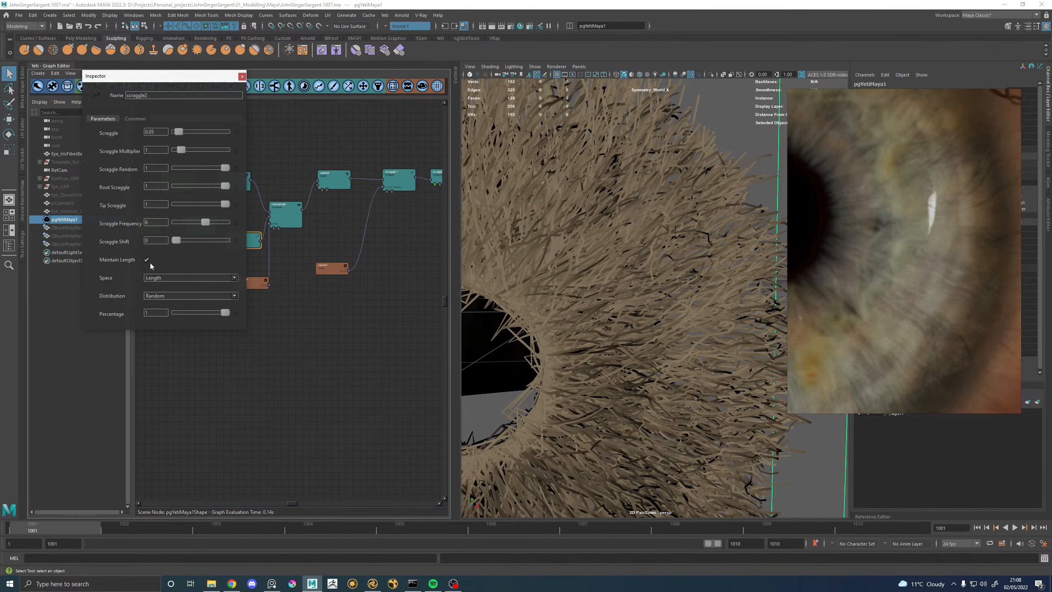
pyautogui.click(146, 260)
pyautogui.click(242, 77)
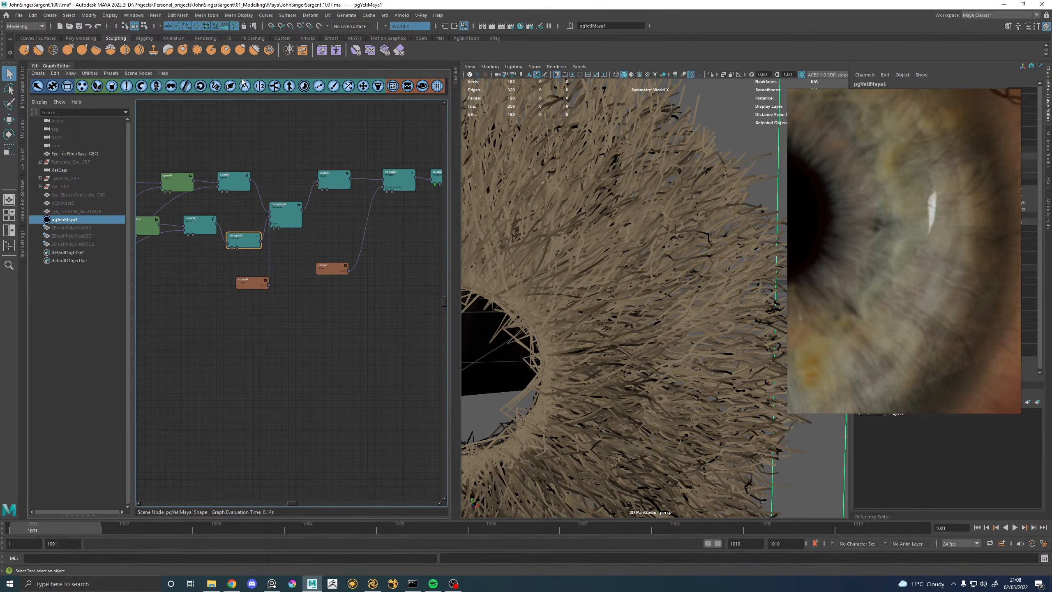
# Reduce the Scraggle amount of the scraggle3 node to 0.02 and inspect the fibres around the pupil.
pyautogui.keyDown('alt'); pyautogui.moveTo(414, 209); pyautogui.dragTo(352, 229, button='middle'); pyautogui.keyUp('alt')
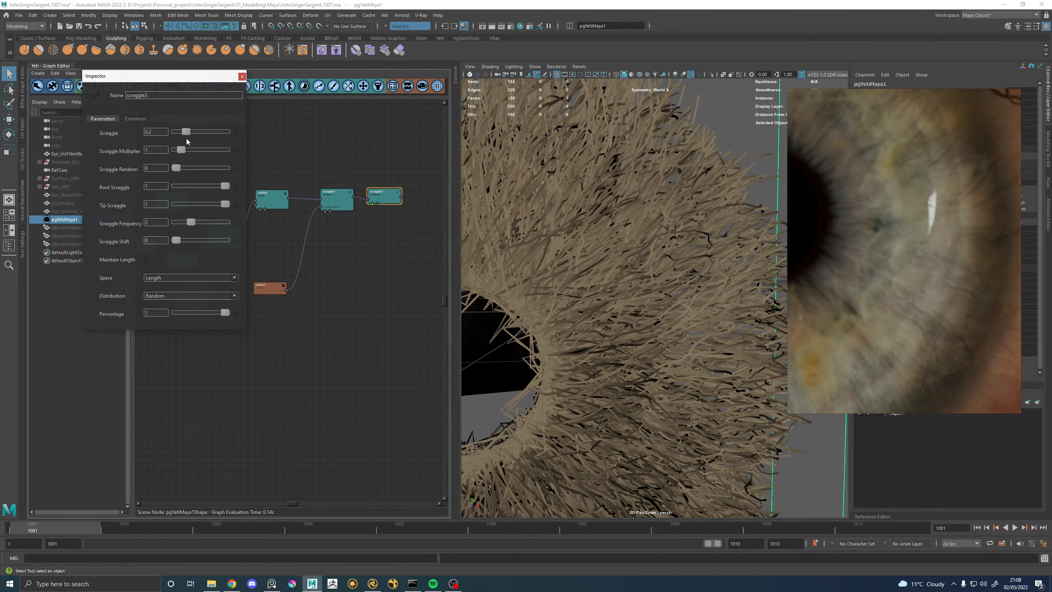
pyautogui.moveTo(187, 132); pyautogui.dragTo(129, 134)
pyautogui.keyDown('alt'); pyautogui.moveTo(640, 240); pyautogui.dragTo(599, 275); pyautogui.keyUp('alt')
pyautogui.moveTo(175, 132); pyautogui.dragTo(175, 132)
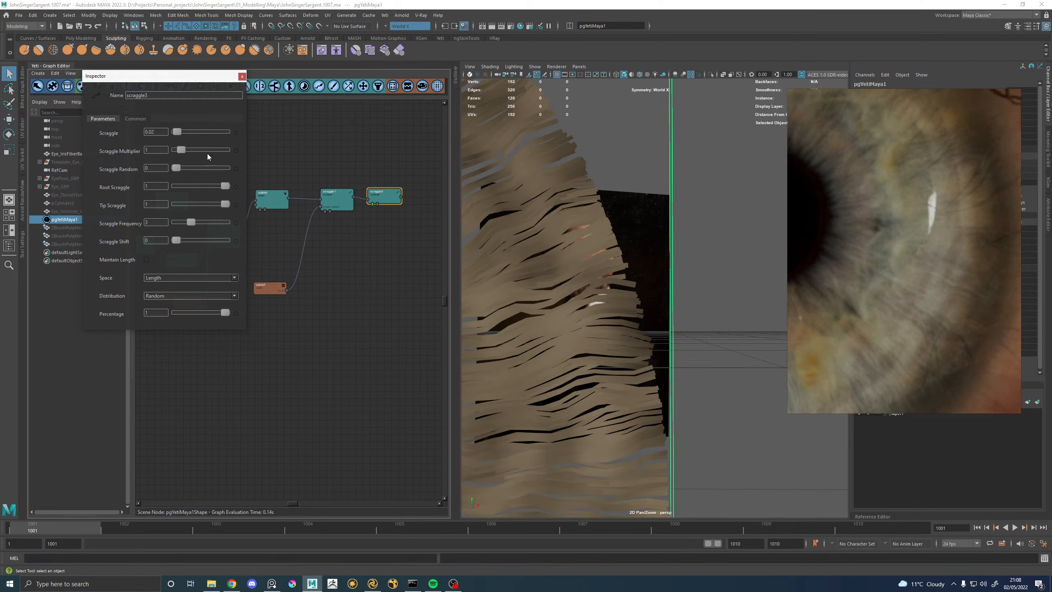
pyautogui.keyDown('alt'); pyautogui.moveTo(587, 270); pyautogui.dragTo(620, 288); pyautogui.keyUp('alt')
pyautogui.scroll(-4, 683, 267)
pyautogui.keyDown('alt'); pyautogui.moveTo(681, 265); pyautogui.dragTo(503, 257, button='middle'); pyautogui.keyUp('alt')
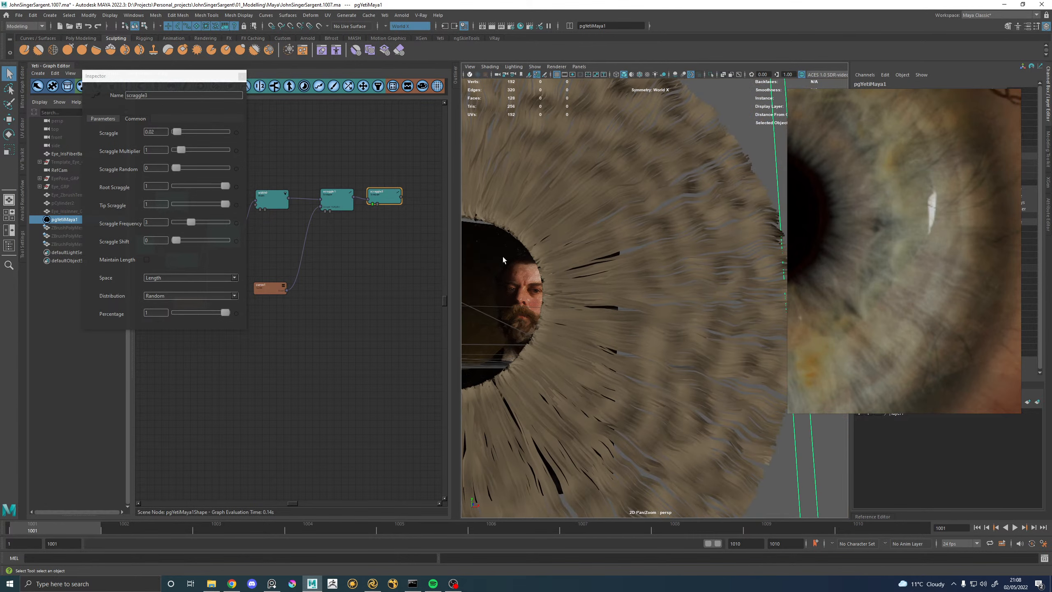
# Set Scraggle Random to 1 and Scraggle Frequency to 24 on scraggle3, and inspect the fibres close up and as a whole.
pyautogui.moveTo(175, 170); pyautogui.dragTo(305, 173)
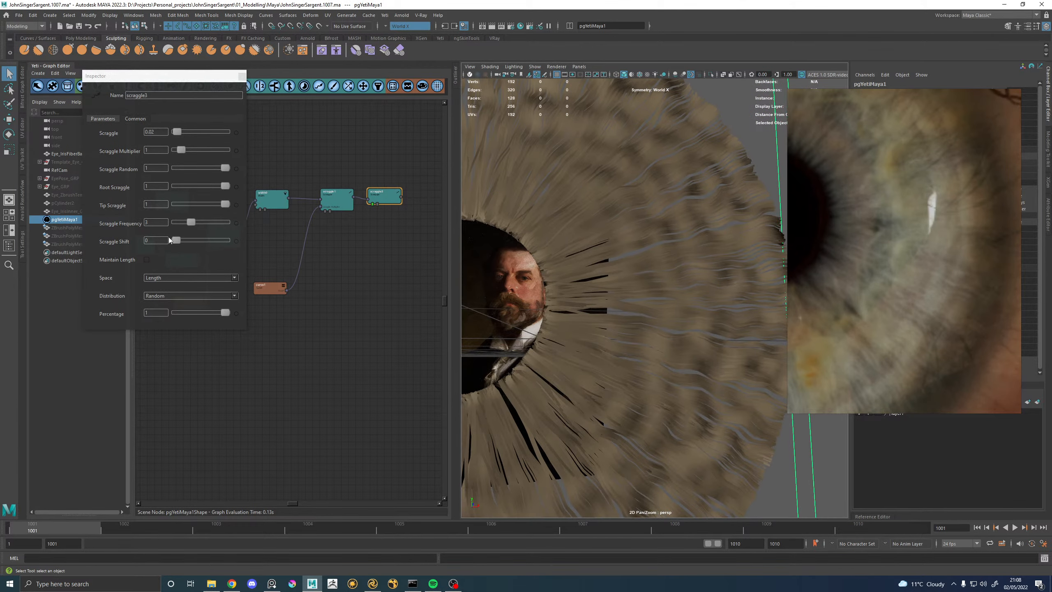
pyautogui.click(145, 222)
pyautogui.write('24')
pyautogui.press('Return')
pyautogui.keyDown('alt'); pyautogui.moveTo(708, 215); pyautogui.dragTo(719, 219); pyautogui.keyUp('alt')
pyautogui.keyDown('alt'); pyautogui.moveTo(719, 219); pyautogui.dragTo(714, 296, button='right'); pyautogui.keyUp('alt')
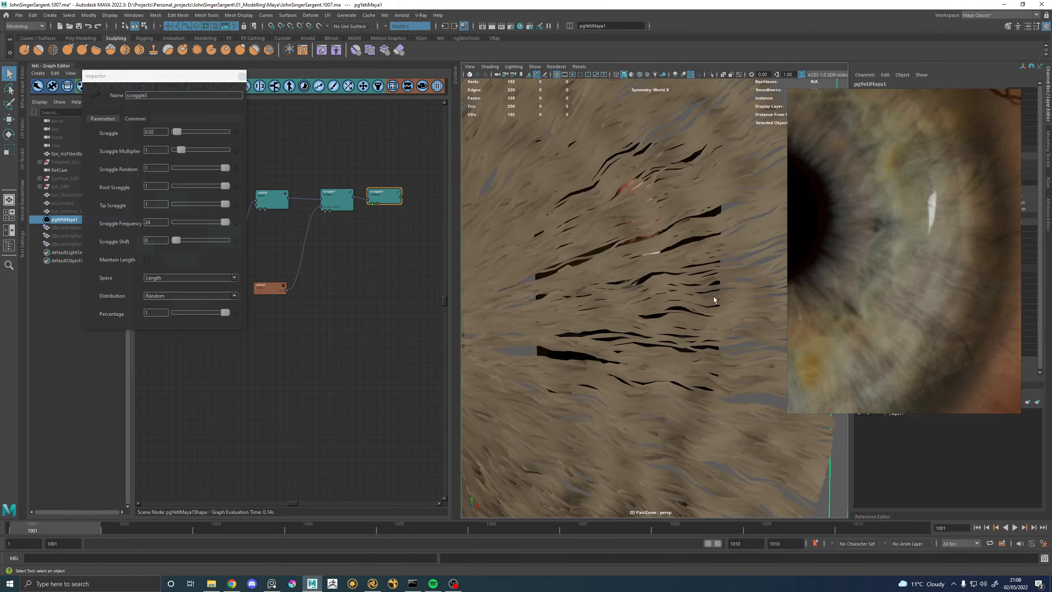
pyautogui.keyDown('alt'); pyautogui.moveTo(714, 296); pyautogui.dragTo(657, 300); pyautogui.keyUp('alt')
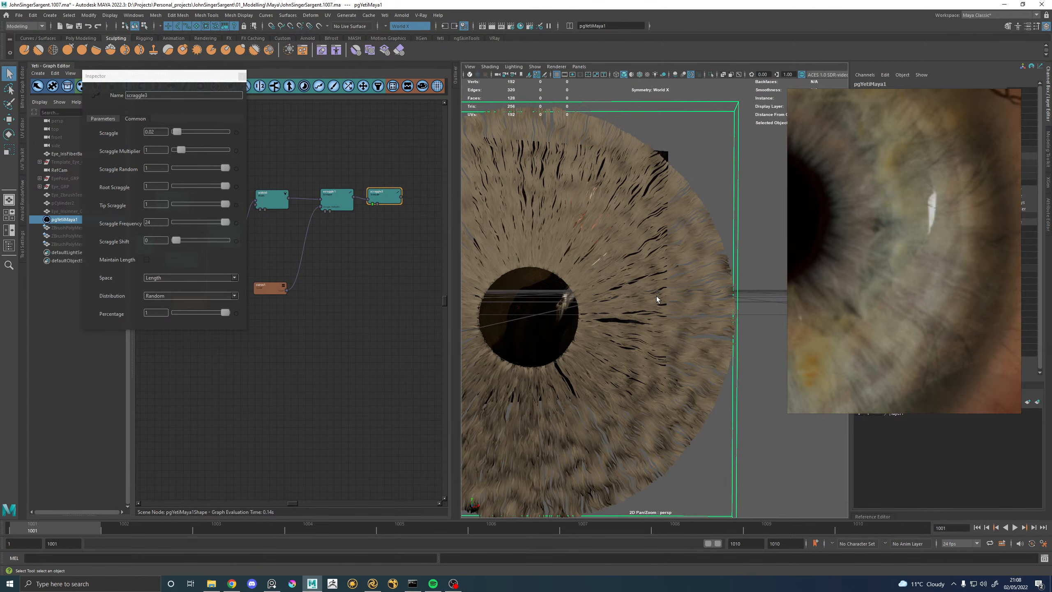
pyautogui.moveTo(661, 224)
pyautogui.keyDown('alt'); pyautogui.mouseDown(button='right')
pyautogui.moveTo(666, 246)
pyautogui.moveTo(724, 236)
pyautogui.moveTo(691, 201)
pyautogui.moveTo(686, 226)
pyautogui.moveTo(659, 232)
pyautogui.mouseUp(button='right'); pyautogui.keyUp('alt')
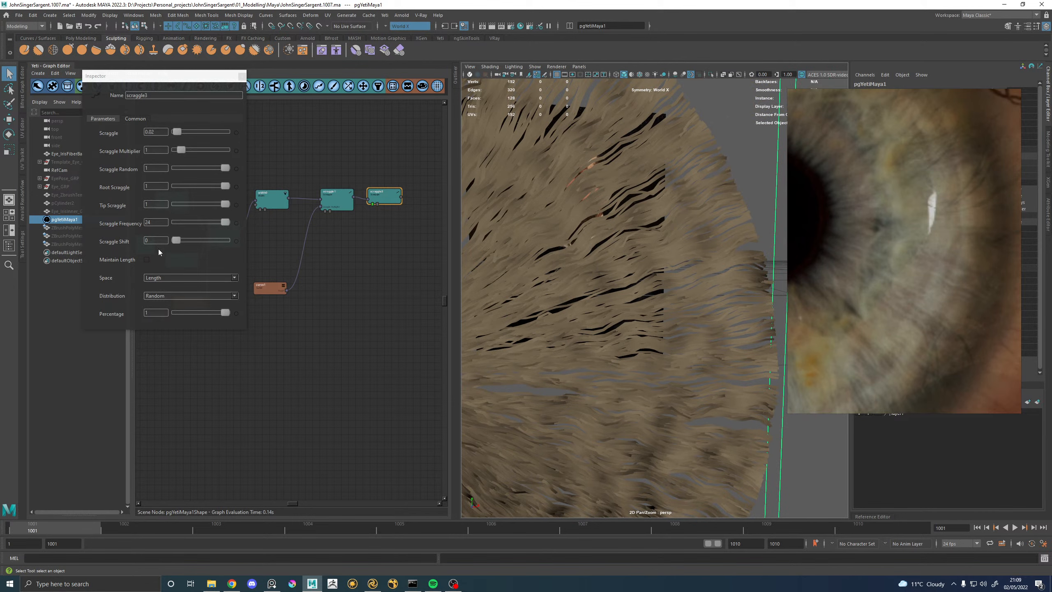
# Set the Scraggle Frequency of scraggle3 to 16, inspect the fibres around the pupil, and close the node's parameters.
pyautogui.moveTo(161, 225); pyautogui.dragTo(136, 227)
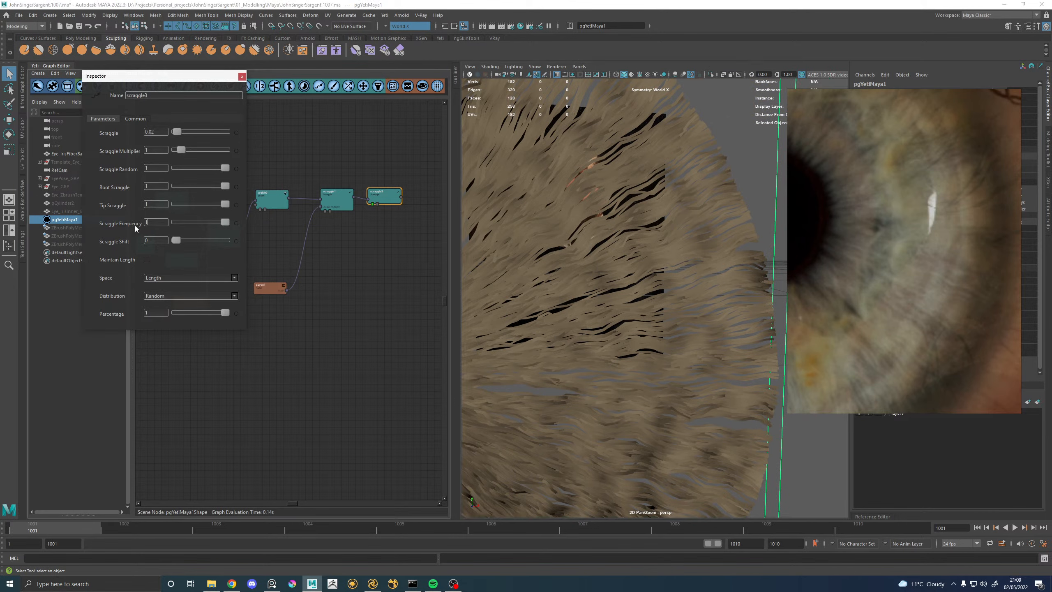
pyautogui.press('Return')
pyautogui.keyDown('alt'); pyautogui.moveTo(704, 248); pyautogui.dragTo(634, 274, button='right'); pyautogui.keyUp('alt')
pyautogui.moveTo(634, 274)
pyautogui.keyDown('alt'); pyautogui.mouseDown()
pyautogui.moveTo(639, 207)
pyautogui.moveTo(627, 271)
pyautogui.moveTo(544, 268)
pyautogui.moveTo(653, 270)
pyautogui.moveTo(635, 268)
pyautogui.mouseUp(); pyautogui.keyUp('alt')
pyautogui.keyDown('alt'); pyautogui.moveTo(564, 272); pyautogui.dragTo(650, 259, button='middle'); pyautogui.keyUp('alt')
pyautogui.keyDown('alt'); pyautogui.moveTo(650, 258); pyautogui.dragTo(677, 270, button='right'); pyautogui.keyUp('alt')
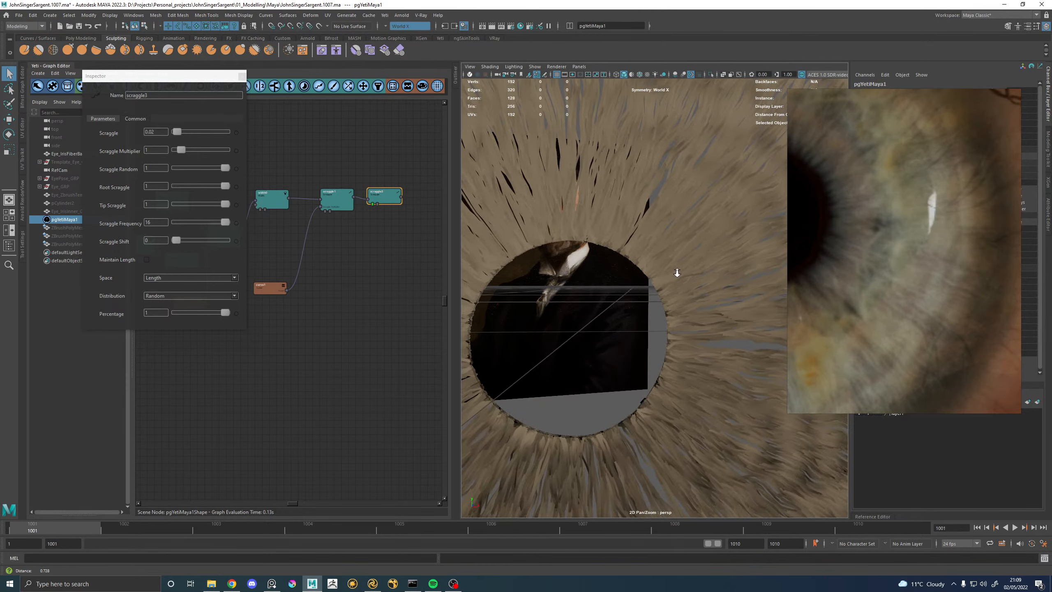
pyautogui.click(241, 78)
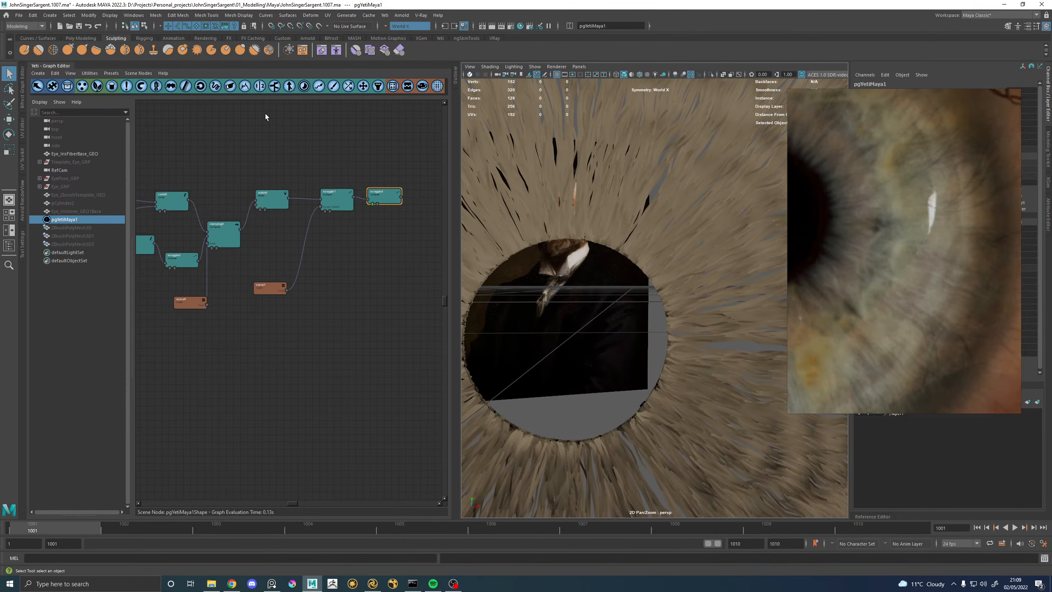
# Compare the fibres at the scraggle3, scraggle1 and clumping0 nodes, and check the curve0 ramp that drives the clumping weight.
pyautogui.click(378, 203)
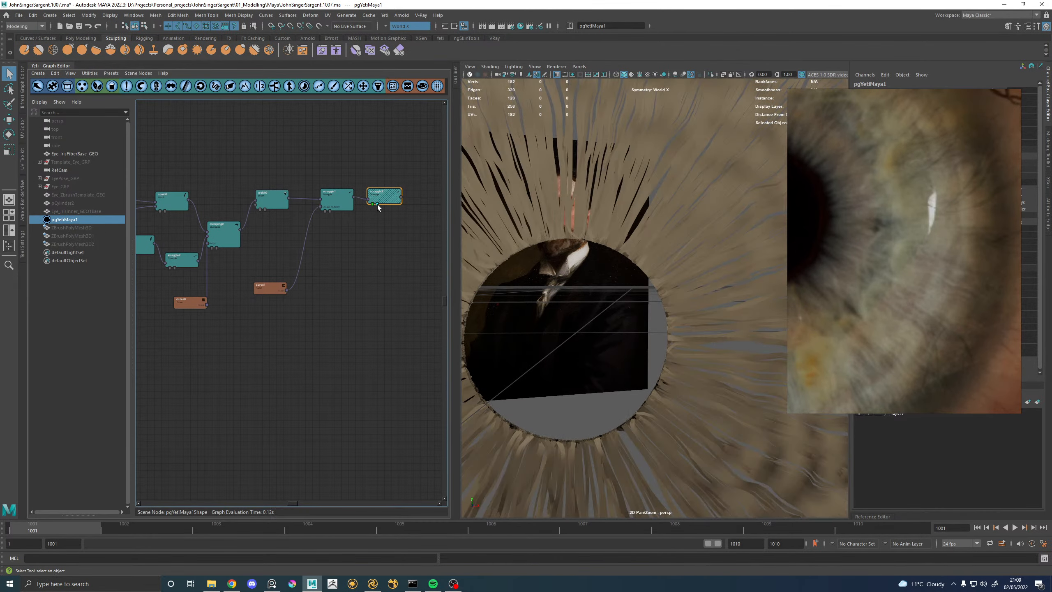
pyautogui.click(328, 210)
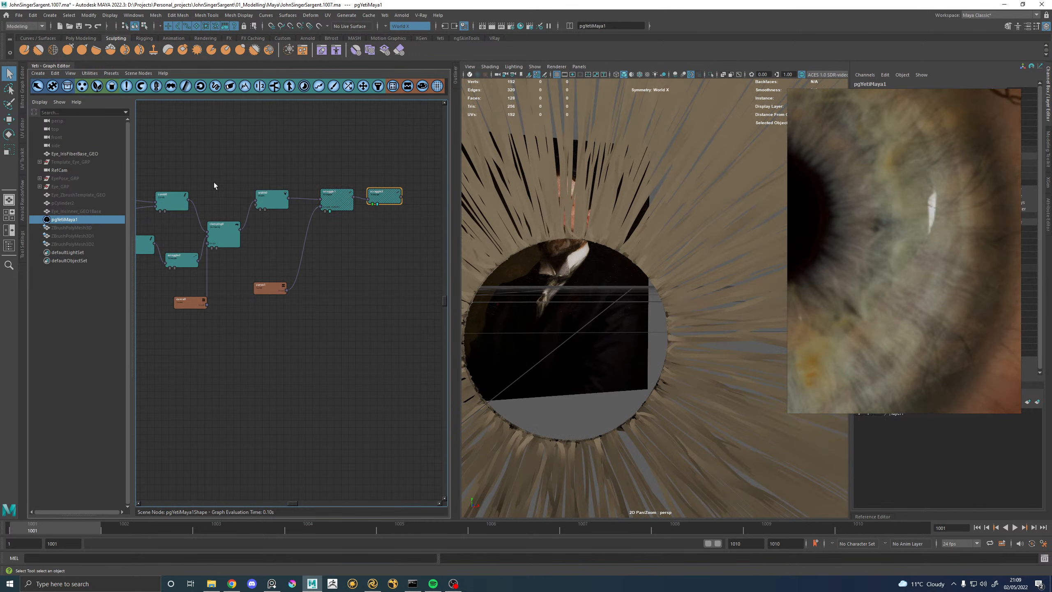
pyautogui.click(222, 237)
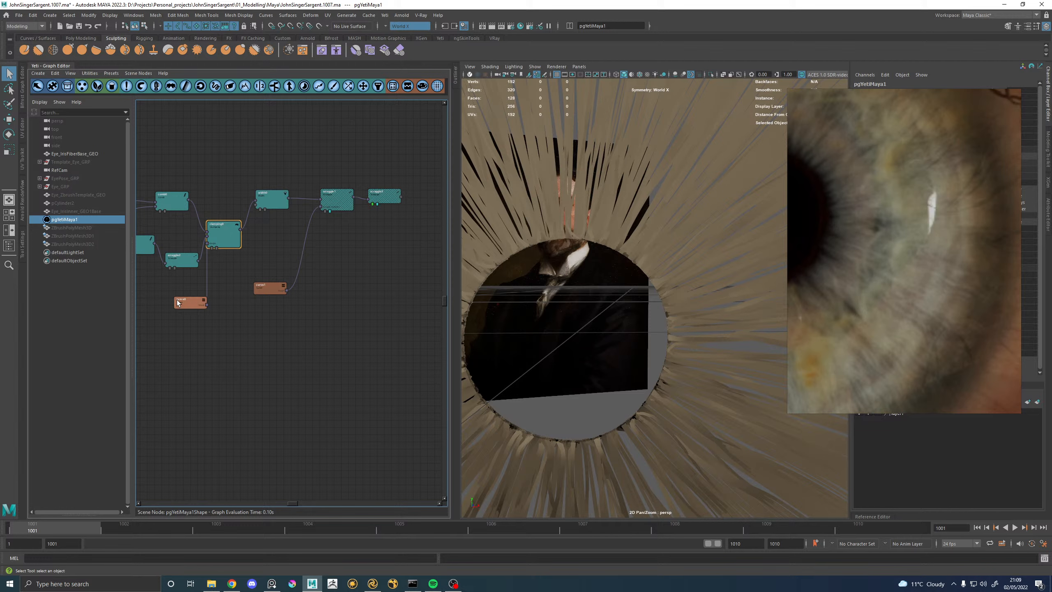
pyautogui.doubleClick(190, 302)
pyautogui.click(145, 153)
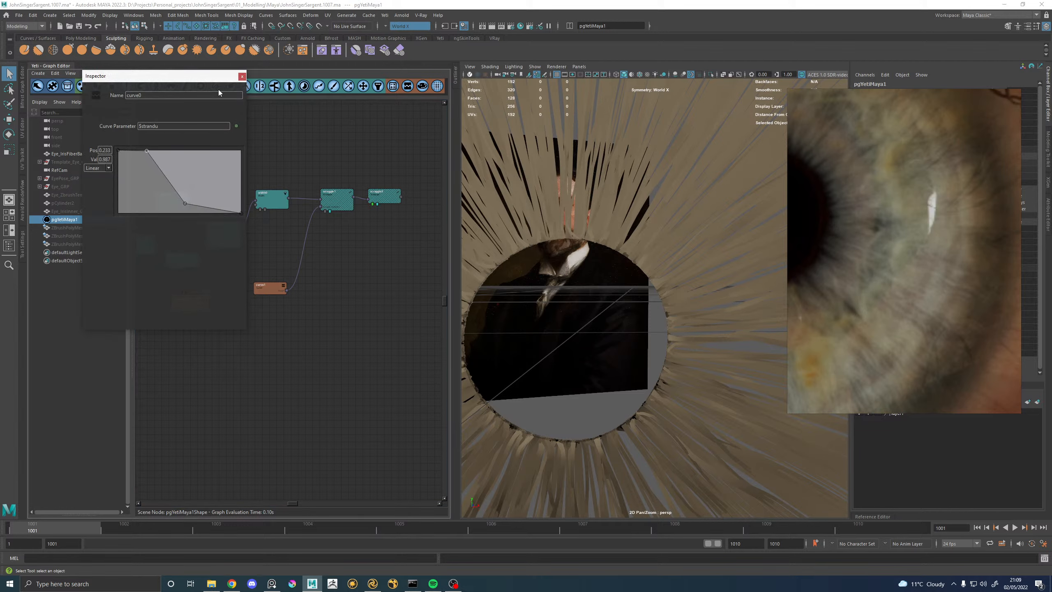
pyautogui.click(242, 77)
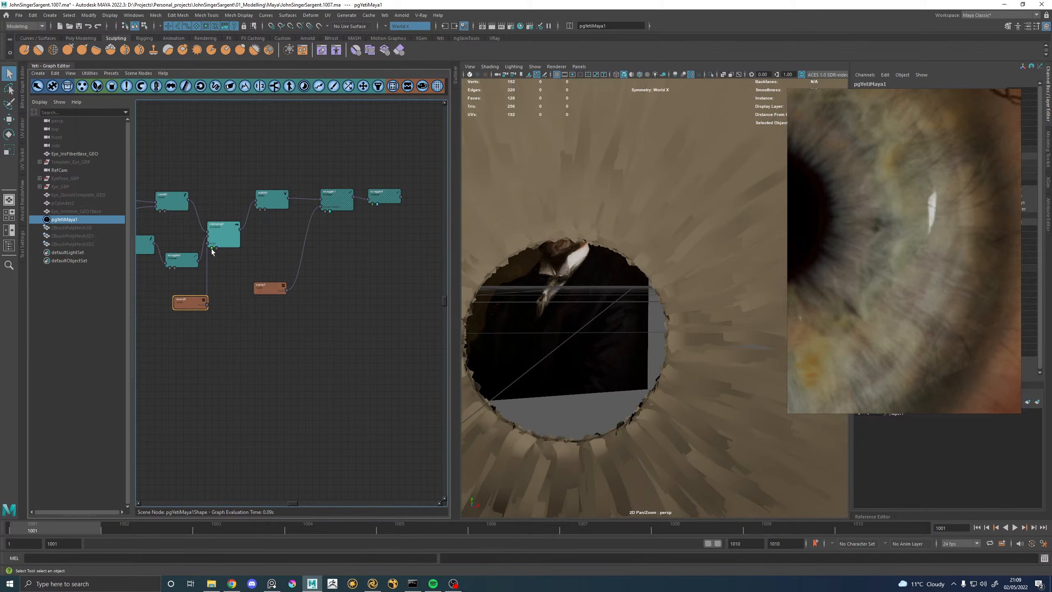
# Display the fibres at the width0 node and set the Base Attraction of clumping0 to 1.
pyautogui.click(261, 209)
pyautogui.doubleClick(219, 245)
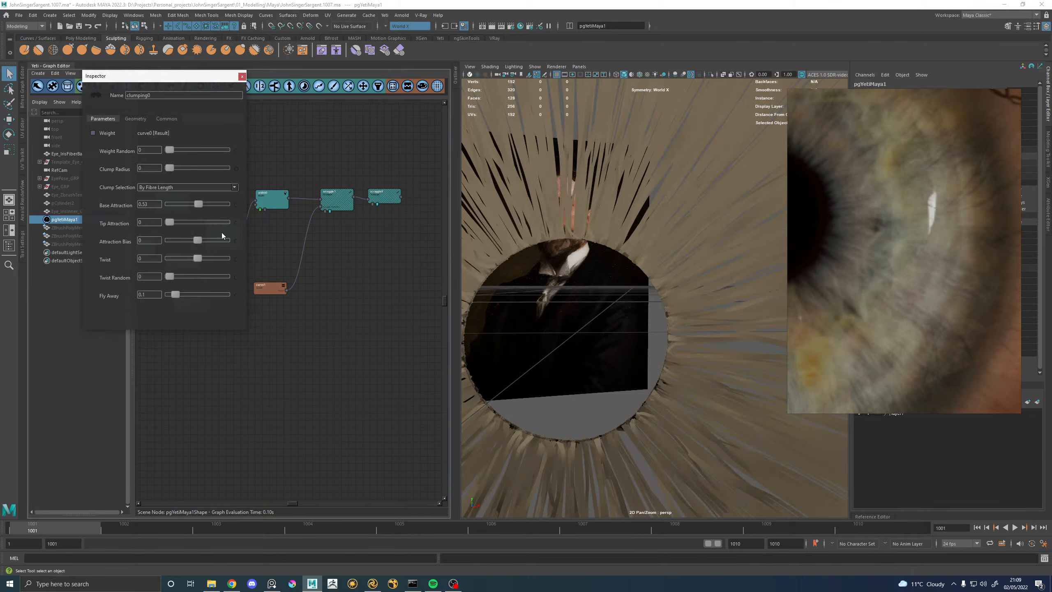
pyautogui.moveTo(198, 204); pyautogui.dragTo(227, 204)
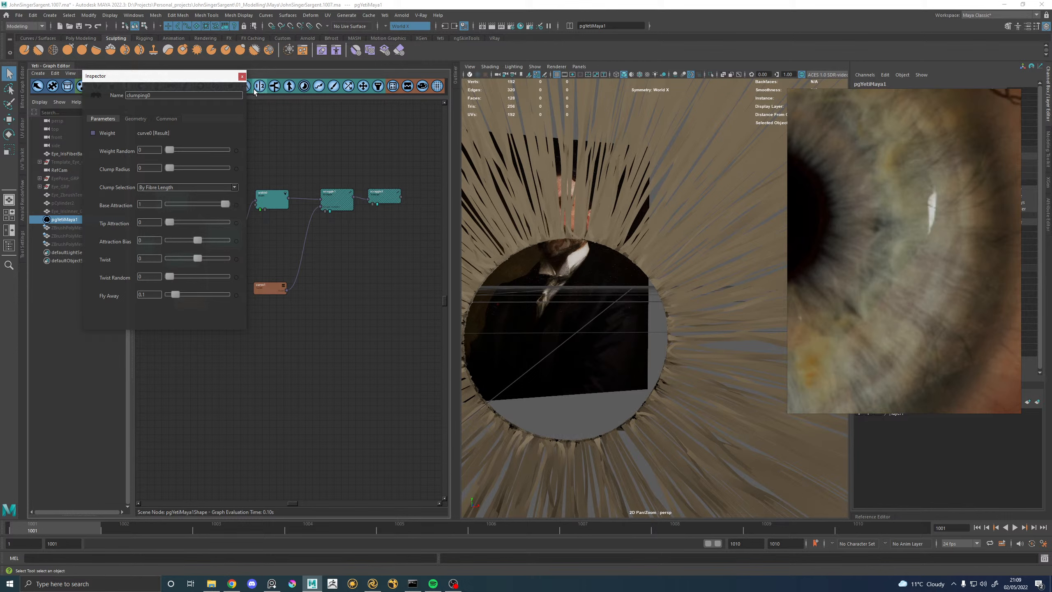
pyautogui.click(242, 77)
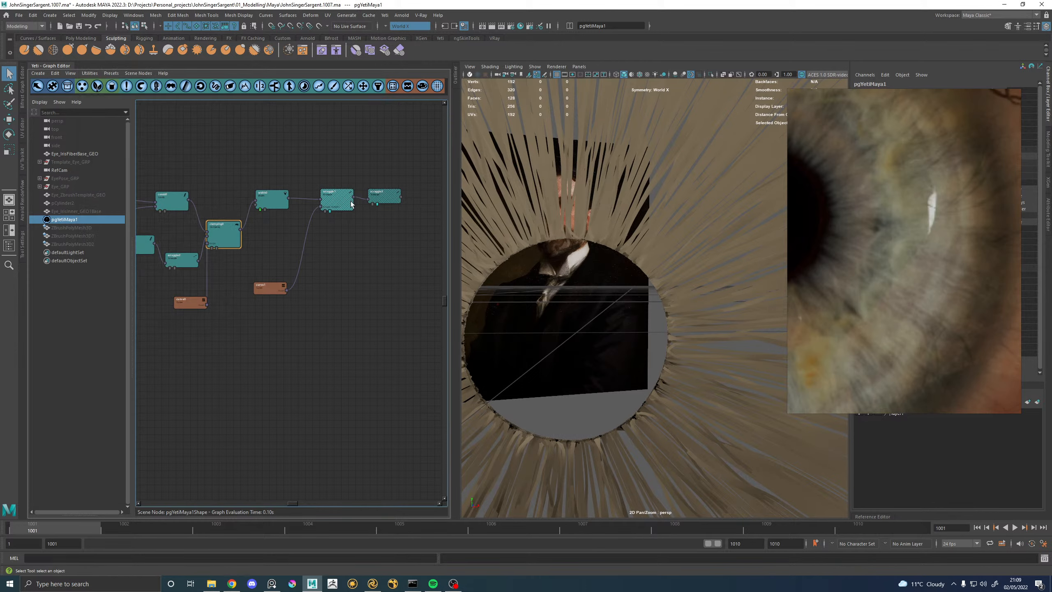
# Display the fibres at scraggle3 again, reduce its Root Scraggle to 0.42, and inspect the whole iris.
pyautogui.click(373, 204)
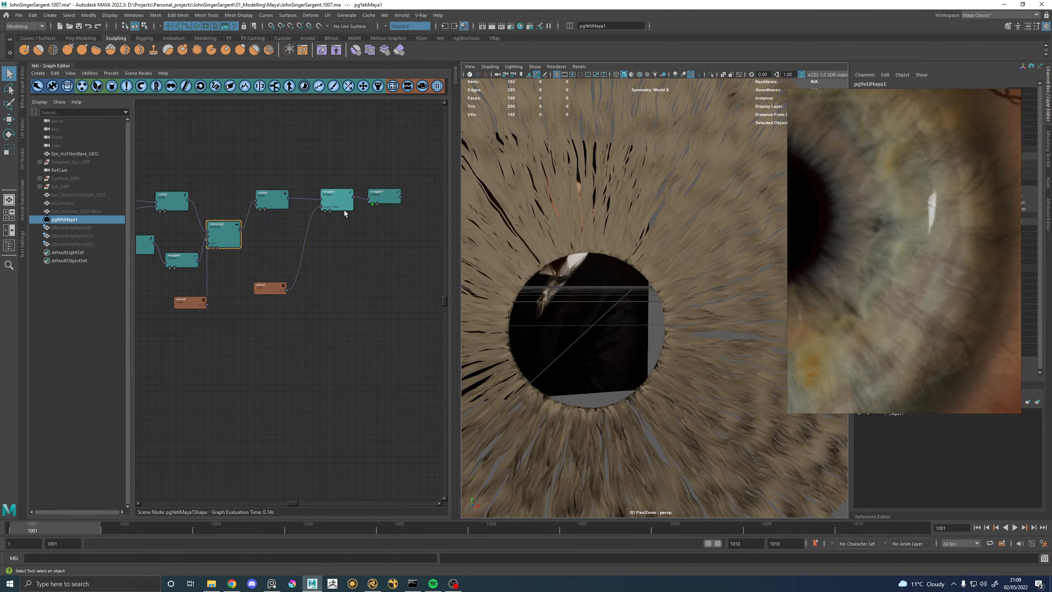
pyautogui.click(331, 211)
pyautogui.click(331, 210)
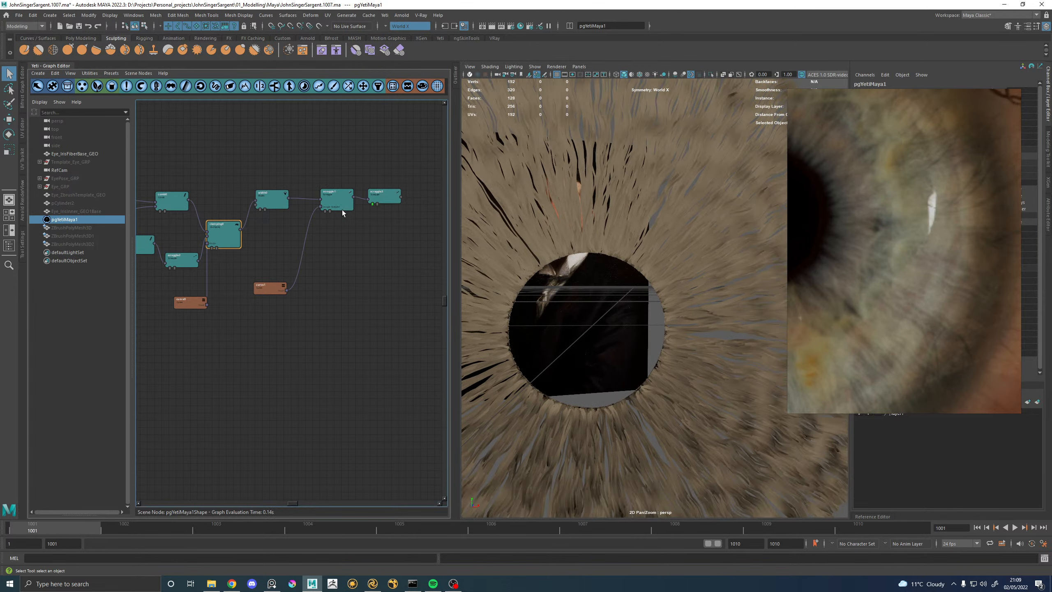
pyautogui.doubleClick(375, 204)
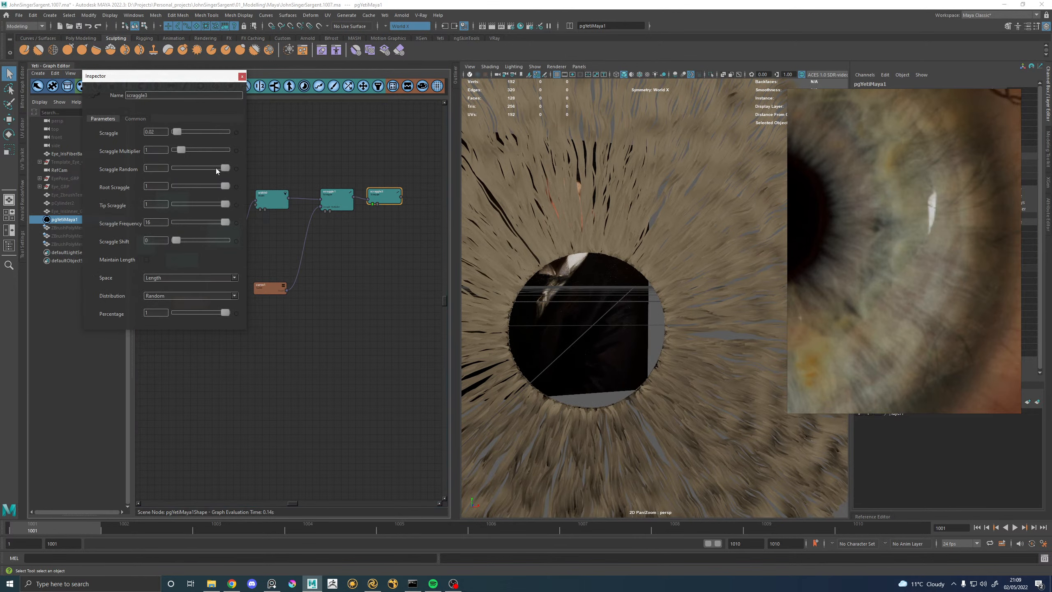
pyautogui.moveTo(220, 187)
pyautogui.mouseDown()
pyautogui.moveTo(166, 188)
pyautogui.moveTo(202, 191)
pyautogui.mouseUp()
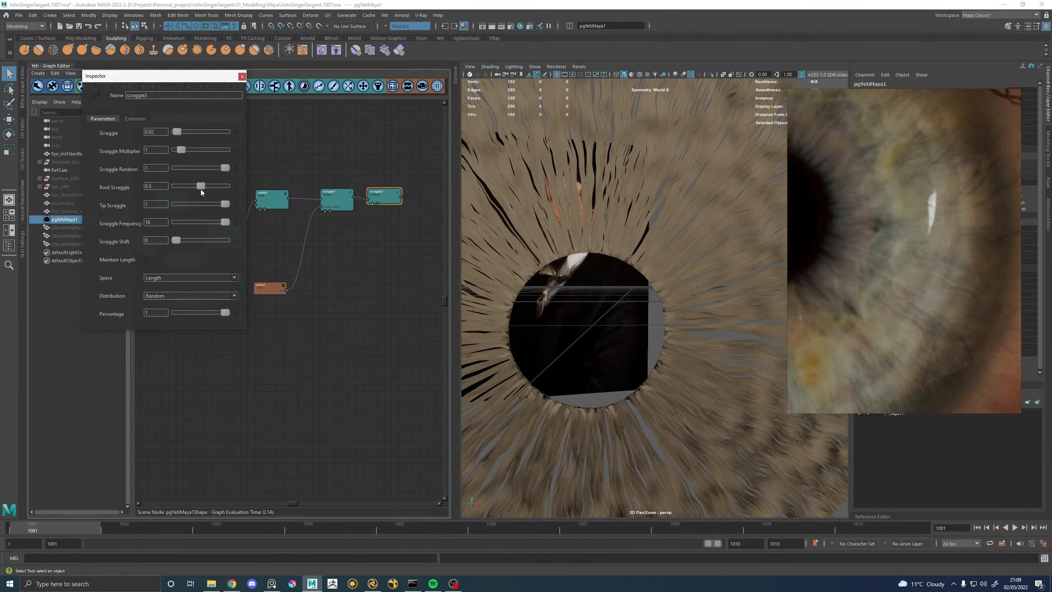
pyautogui.keyDown('alt'); pyautogui.moveTo(630, 270); pyautogui.dragTo(608, 287, button='right'); pyautogui.keyUp('alt')
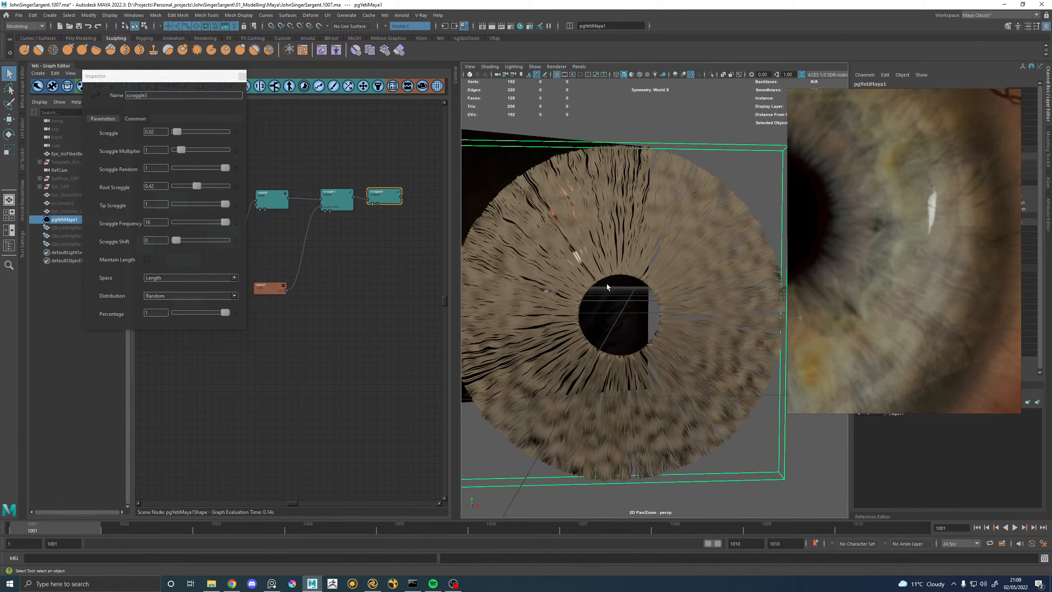
pyautogui.moveTo(608, 286)
pyautogui.keyDown('alt'); pyautogui.mouseDown()
pyautogui.moveTo(594, 285)
pyautogui.moveTo(692, 280)
pyautogui.moveTo(604, 285)
pyautogui.mouseUp(); pyautogui.keyUp('alt')
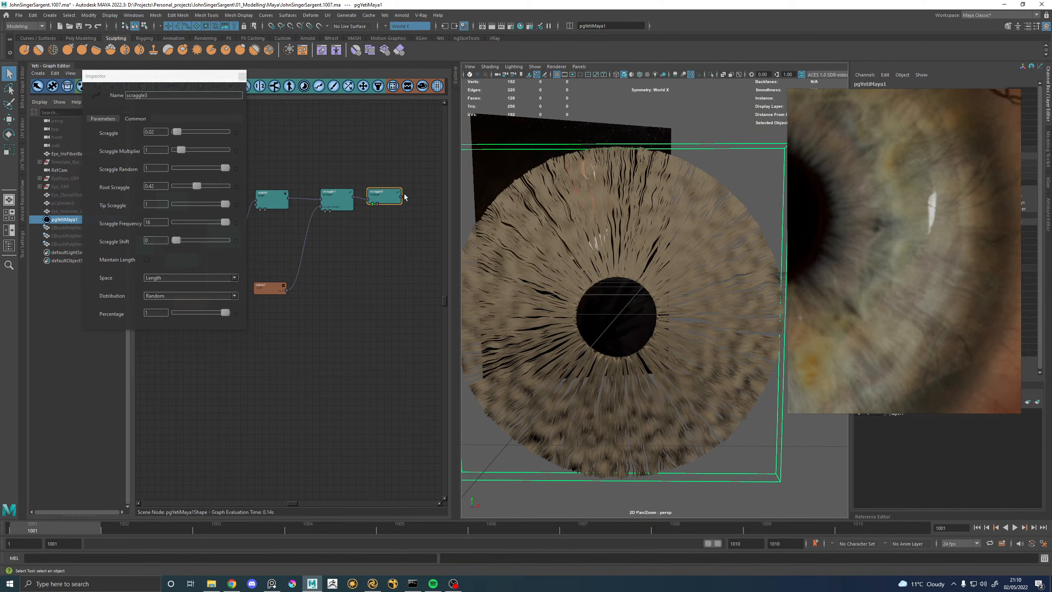
# Set the Scraggle Frequency of the scraggle1 node to 16 and inspect the fibres close up and as a whole.
pyautogui.click(336, 199)
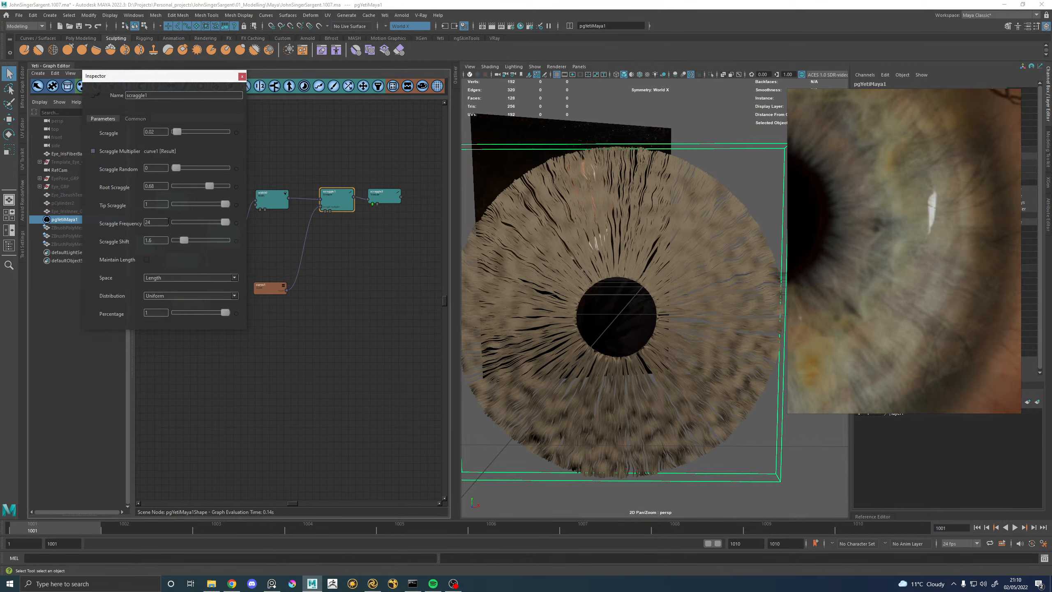
pyautogui.moveTo(159, 222); pyautogui.dragTo(144, 222)
pyautogui.press('Return')
pyautogui.keyDown('alt'); pyautogui.moveTo(659, 255); pyautogui.dragTo(710, 314); pyautogui.keyUp('alt')
pyautogui.keyDown('alt'); pyautogui.moveTo(709, 314); pyautogui.dragTo(719, 305, button='right'); pyautogui.keyUp('alt')
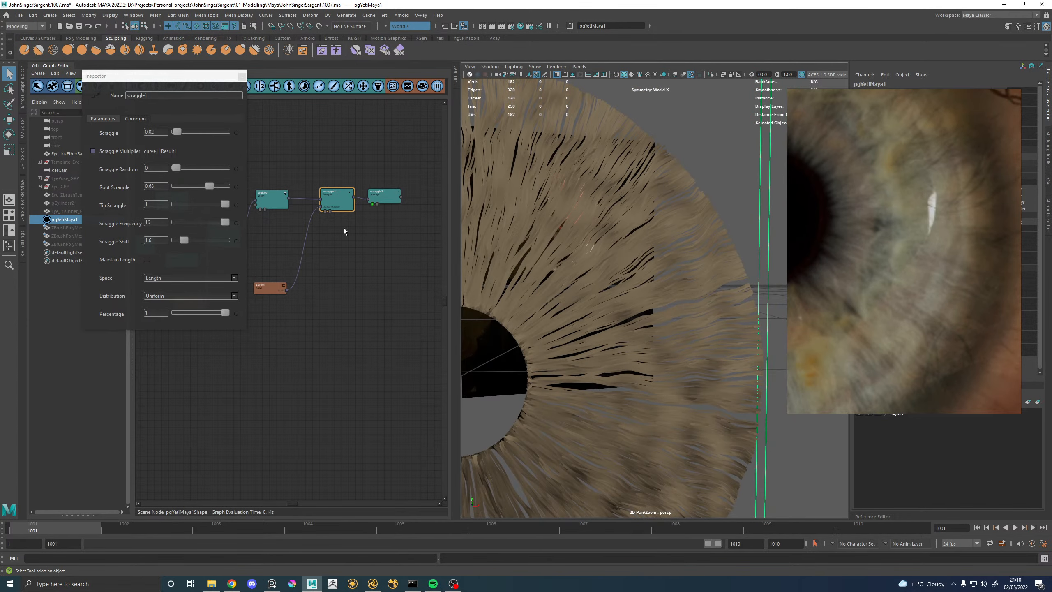
pyautogui.moveTo(679, 265)
pyautogui.keyDown('alt'); pyautogui.mouseDown(button='right')
pyautogui.moveTo(601, 267)
pyautogui.moveTo(690, 267)
pyautogui.mouseUp(button='right'); pyautogui.keyUp('alt')
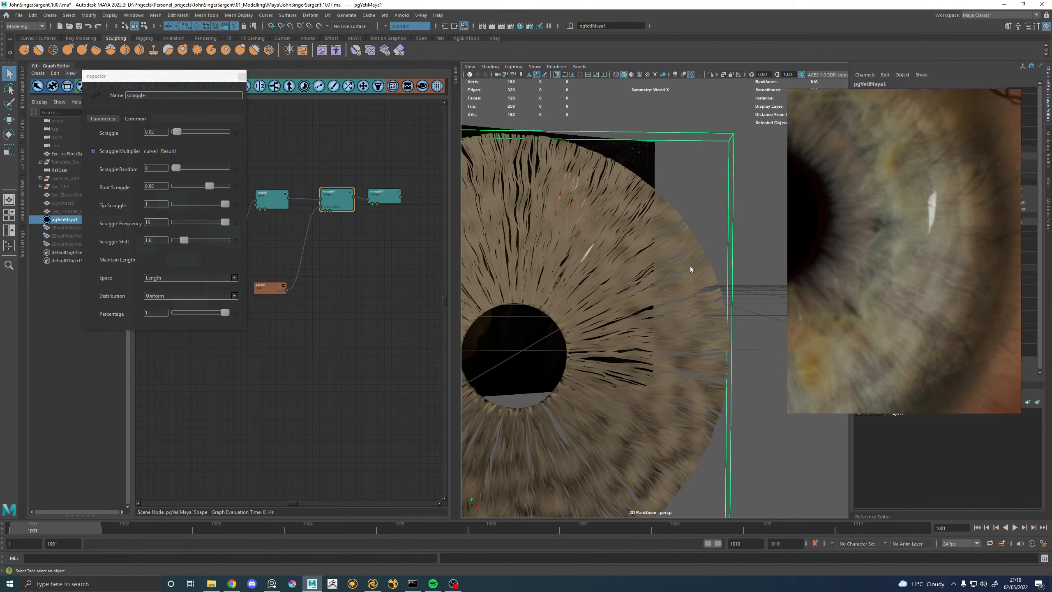
# Reduce the Minimum Length of the grow0 node to 0.9 and inspect the iris's outer edge.
pyautogui.keyDown('alt'); pyautogui.moveTo(281, 174); pyautogui.dragTo(404, 168, button='middle'); pyautogui.keyUp('alt')
pyautogui.keyDown('alt'); pyautogui.moveTo(315, 167); pyautogui.dragTo(408, 167, button='middle'); pyautogui.keyUp('alt')
pyautogui.click(330, 194)
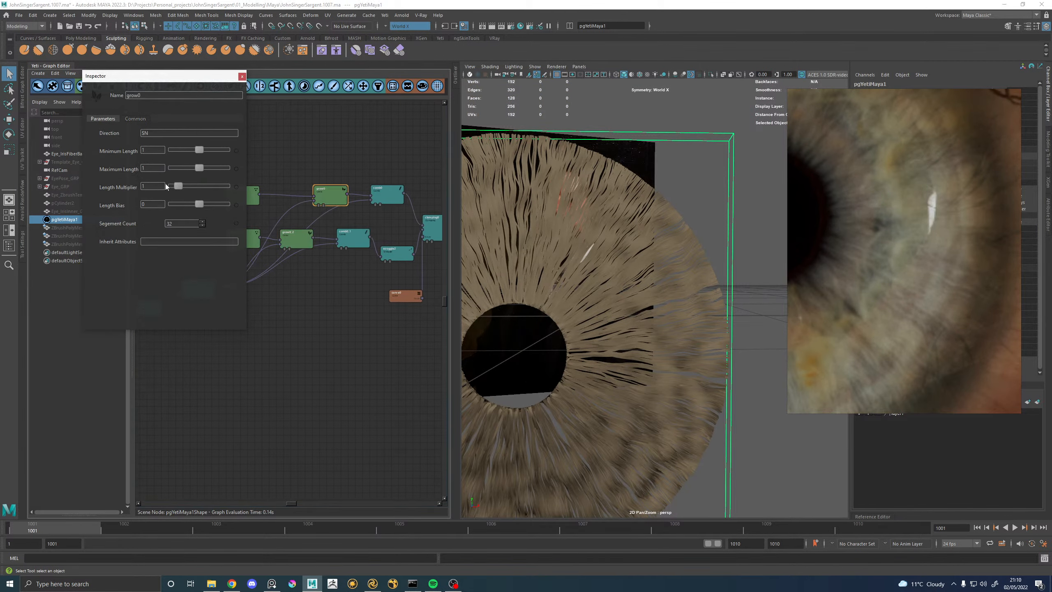
pyautogui.moveTo(195, 149); pyautogui.dragTo(196, 150)
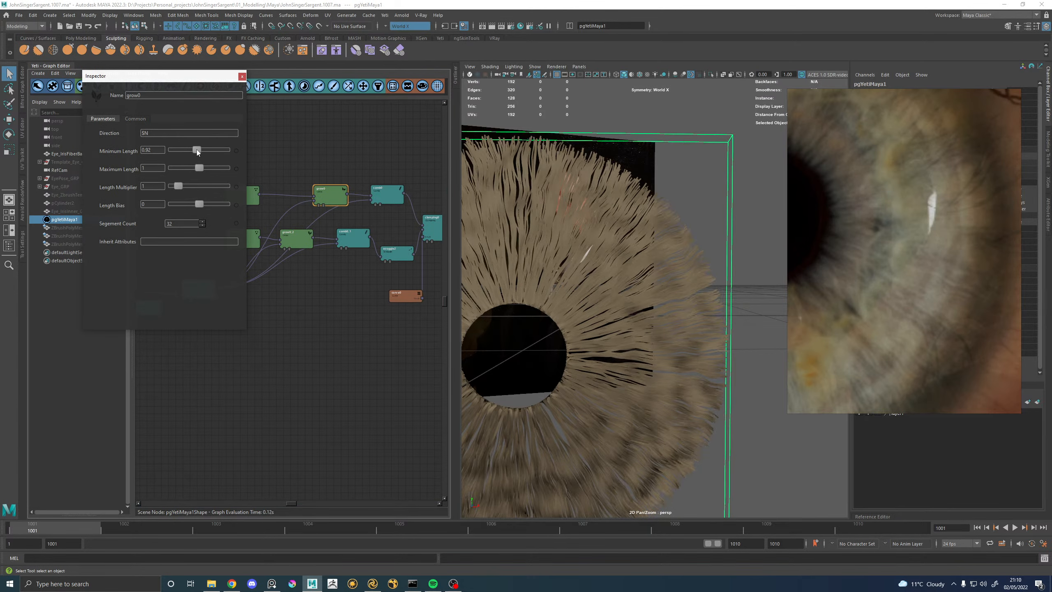
pyautogui.keyDown('alt'); pyautogui.moveTo(536, 275); pyautogui.dragTo(588, 269); pyautogui.keyUp('alt')
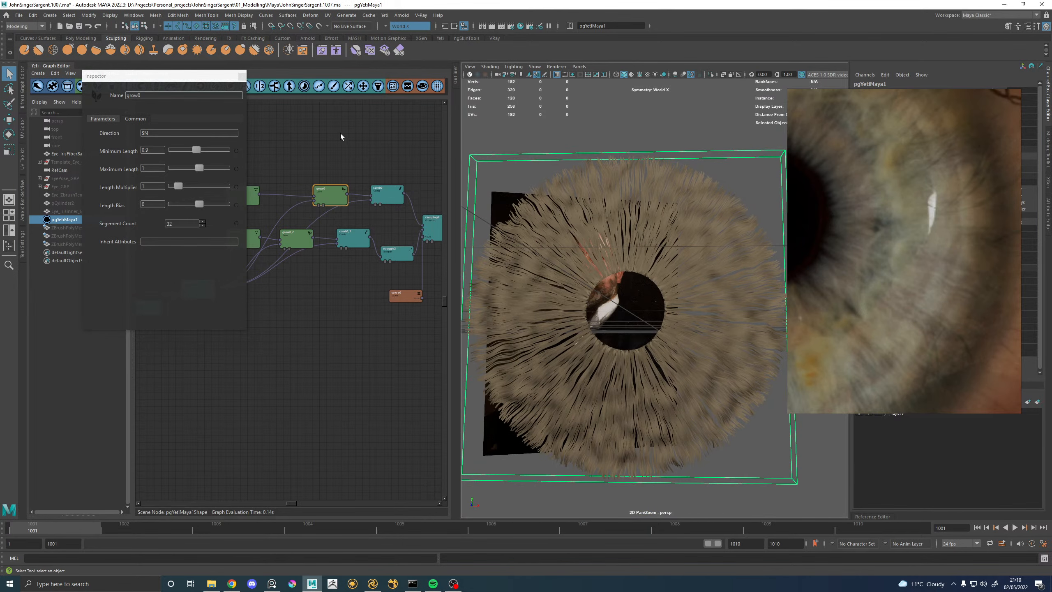
# Increase the segment count of the grow0 node, inspect the fibres close up, and close its parameters.
pyautogui.click(242, 76)
pyautogui.doubleClick(339, 191)
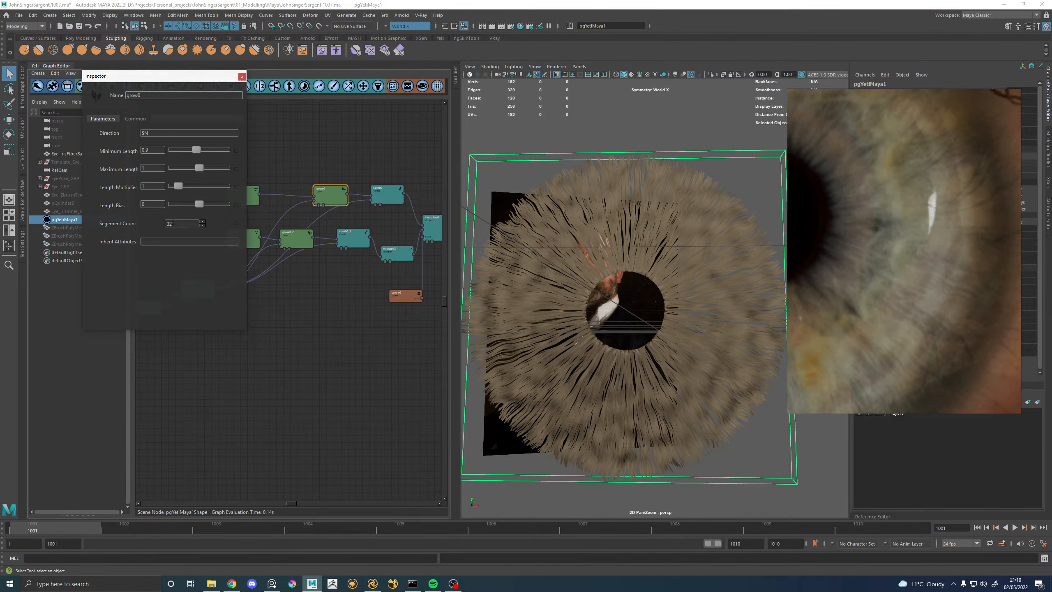
pyautogui.press('Return')
pyautogui.keyDown('alt'); pyautogui.moveTo(682, 268); pyautogui.dragTo(615, 271, button='middle'); pyautogui.keyUp('alt')
pyautogui.keyDown('alt'); pyautogui.moveTo(615, 272); pyautogui.dragTo(756, 318, button='right'); pyautogui.keyUp('alt')
pyautogui.keyDown('alt'); pyautogui.moveTo(672, 296); pyautogui.dragTo(681, 305); pyautogui.keyUp('alt')
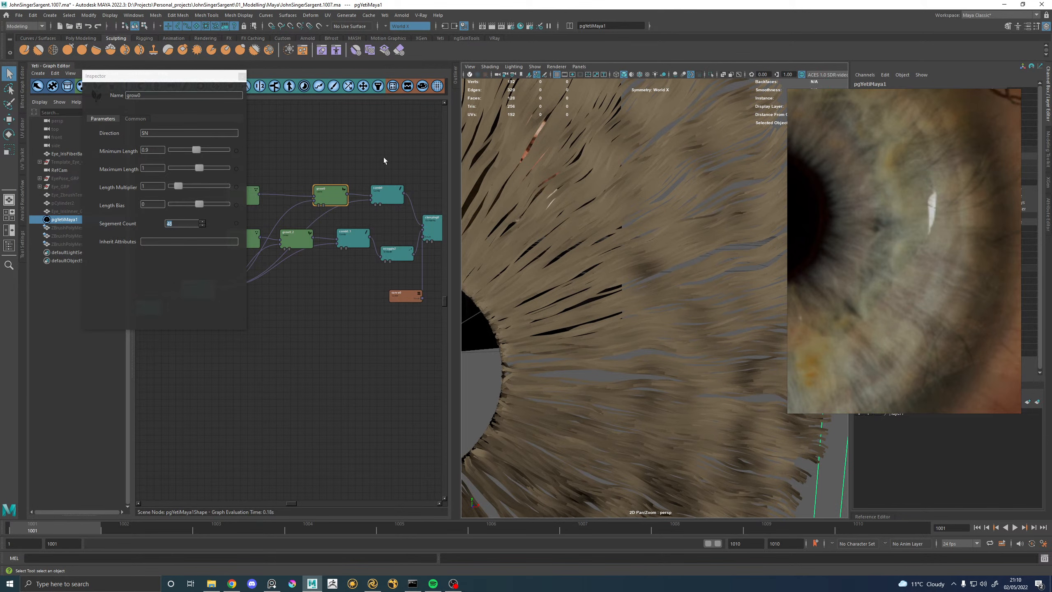
pyautogui.click(242, 77)
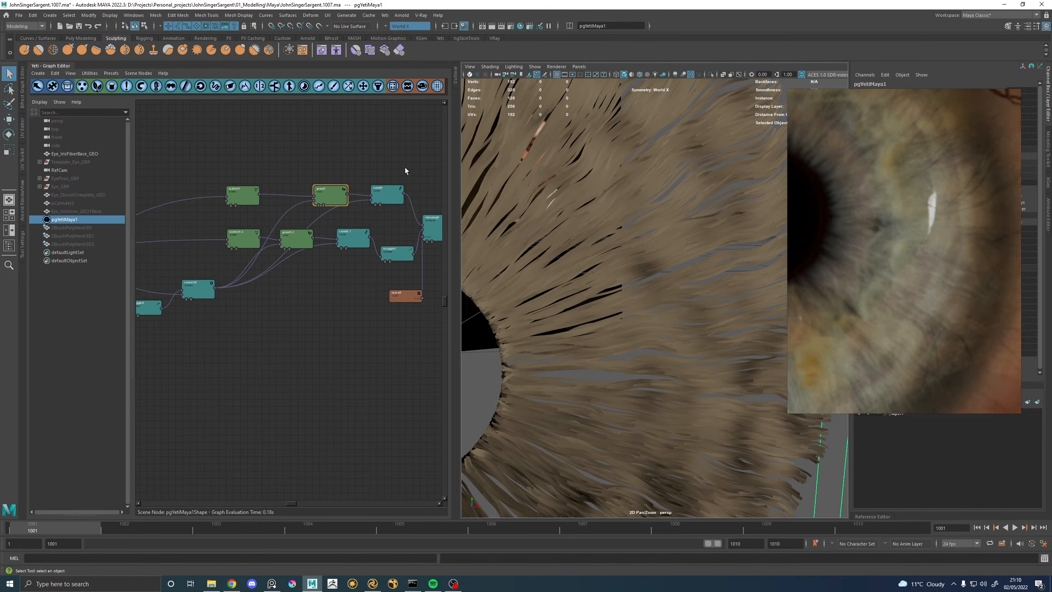
# Review the width0 node's width settings against the fibres close up and as a whole, and save the scene.
pyautogui.keyDown('alt'); pyautogui.moveTo(406, 170); pyautogui.dragTo(242, 191, button='middle'); pyautogui.keyUp('alt')
pyautogui.doubleClick(315, 195)
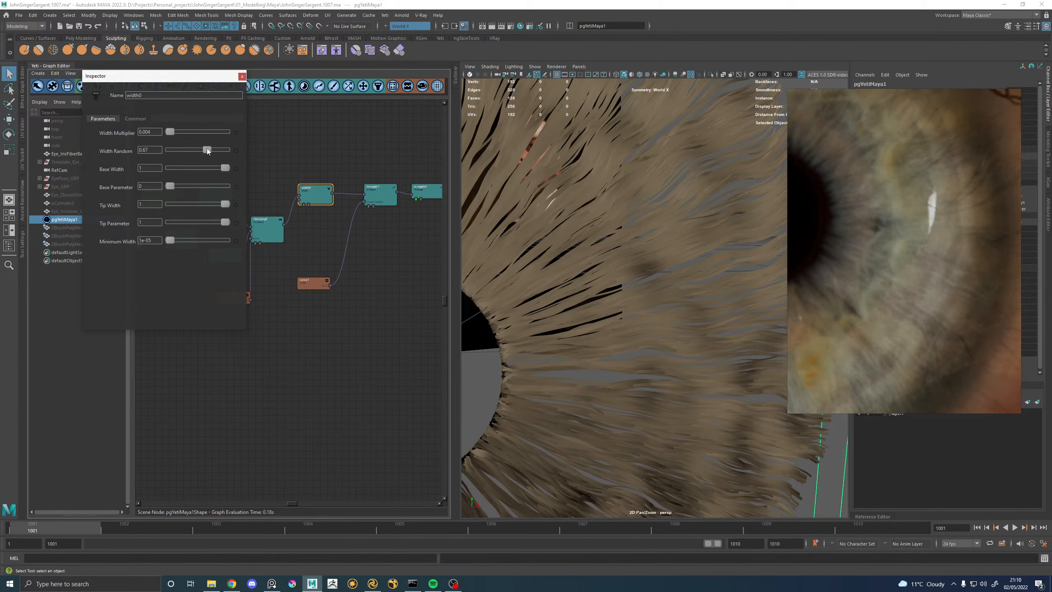
pyautogui.scroll(-7, 599, 242)
pyautogui.keyDown('alt'); pyautogui.moveTo(615, 252); pyautogui.dragTo(628, 288, button='middle'); pyautogui.keyUp('alt')
pyautogui.scroll(3, 676, 296)
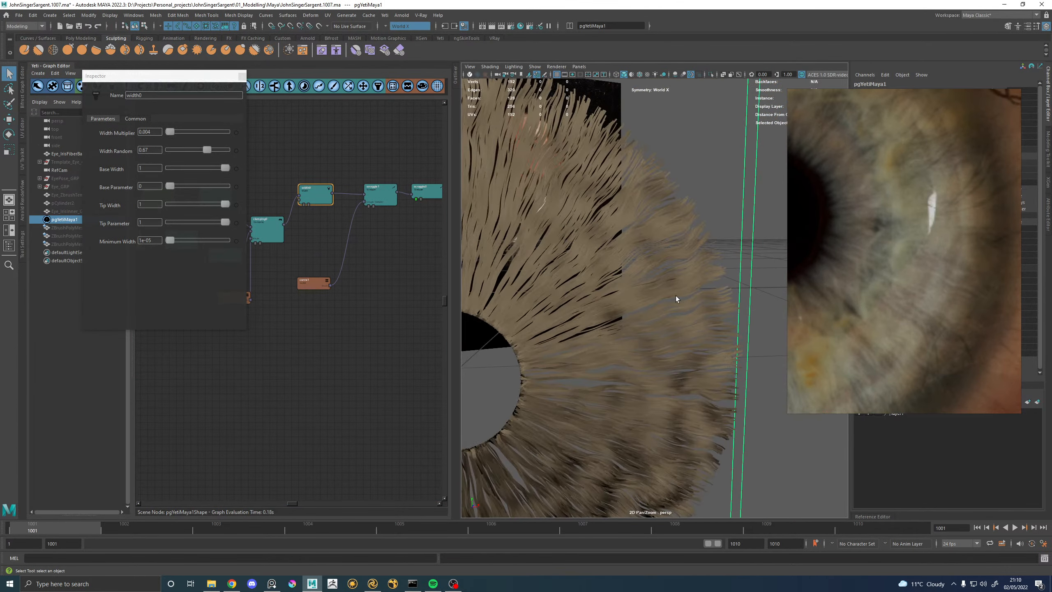
pyautogui.moveTo(676, 296)
pyautogui.keyDown('alt'); pyautogui.mouseDown()
pyautogui.moveTo(659, 290)
pyautogui.moveTo(684, 291)
pyautogui.mouseUp(); pyautogui.keyUp('alt')
pyautogui.scroll(-6, 633, 283)
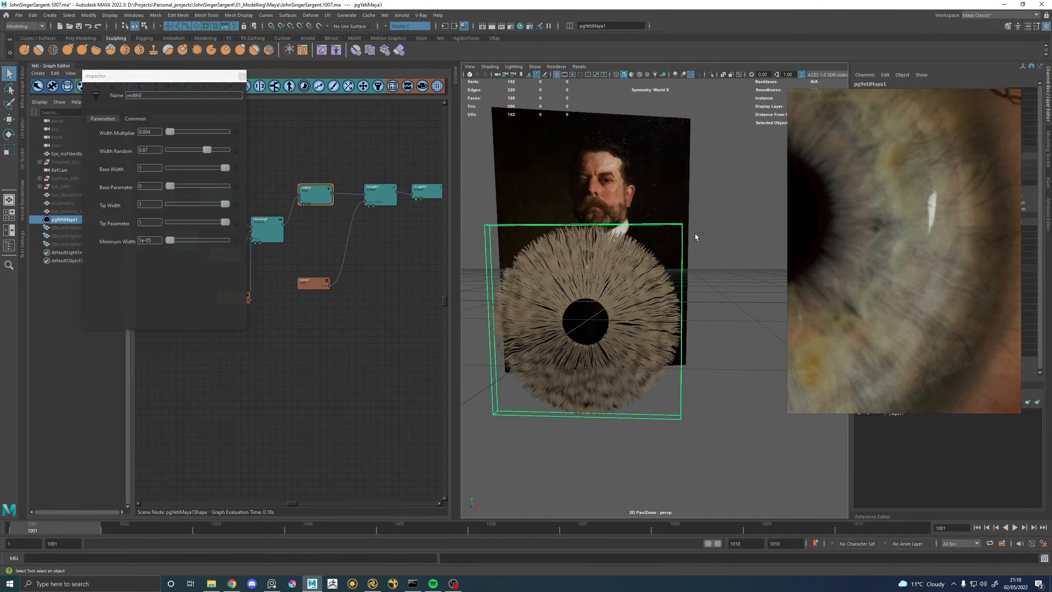
pyautogui.hotkey('ctrl', 's')
pyautogui.click(242, 76)
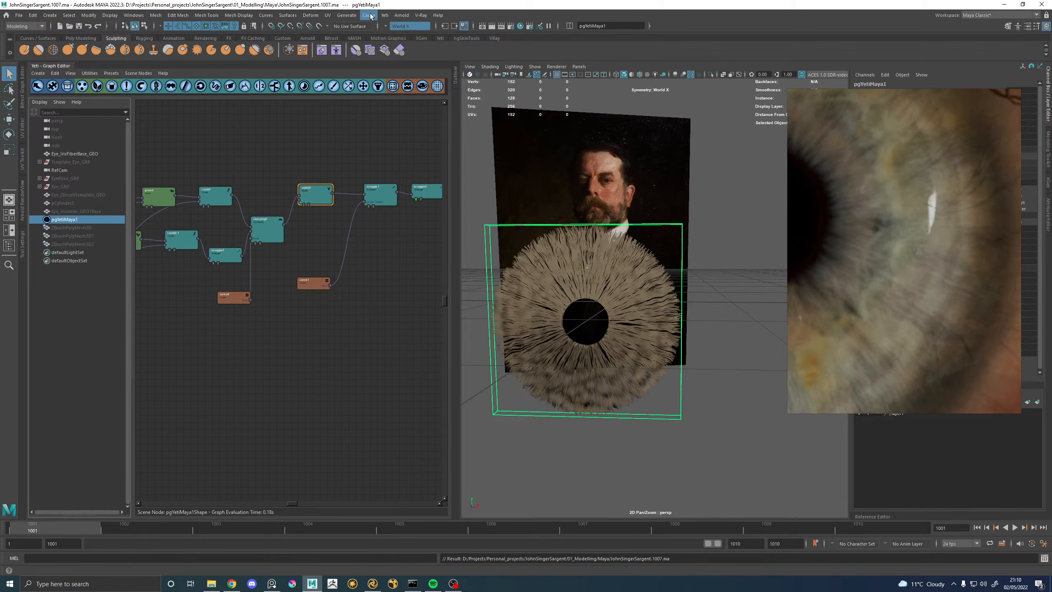
# Convert the Yeti fibres to Maya objects, hide pgYetiMaya1, and select the generated group.
pyautogui.click(384, 15)
pyautogui.click(426, 156)
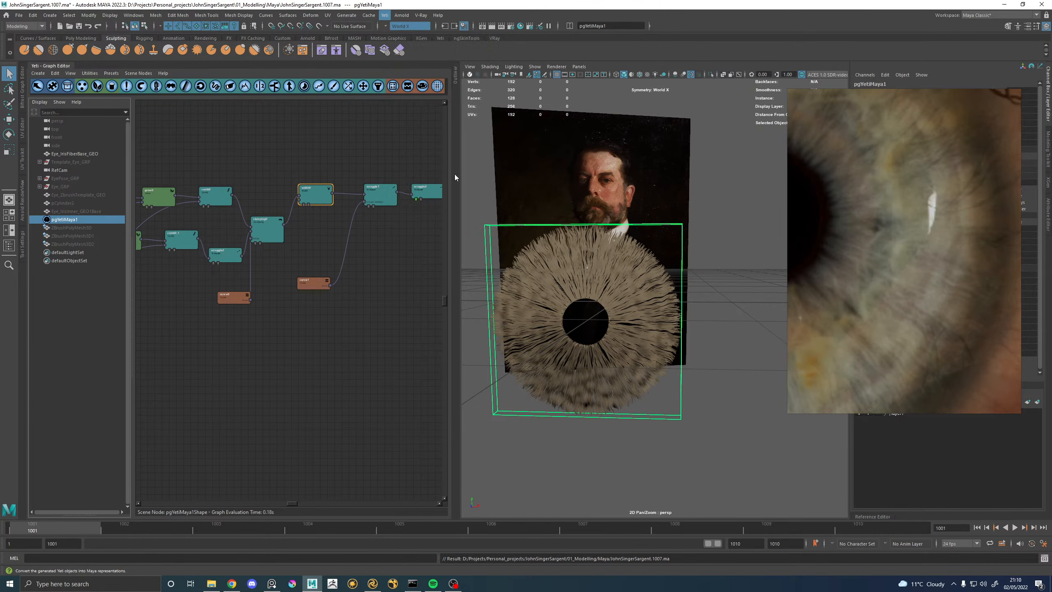
pyautogui.click(65, 219)
pyautogui.hotkey('ctrl', 'h')
pyautogui.click(77, 253)
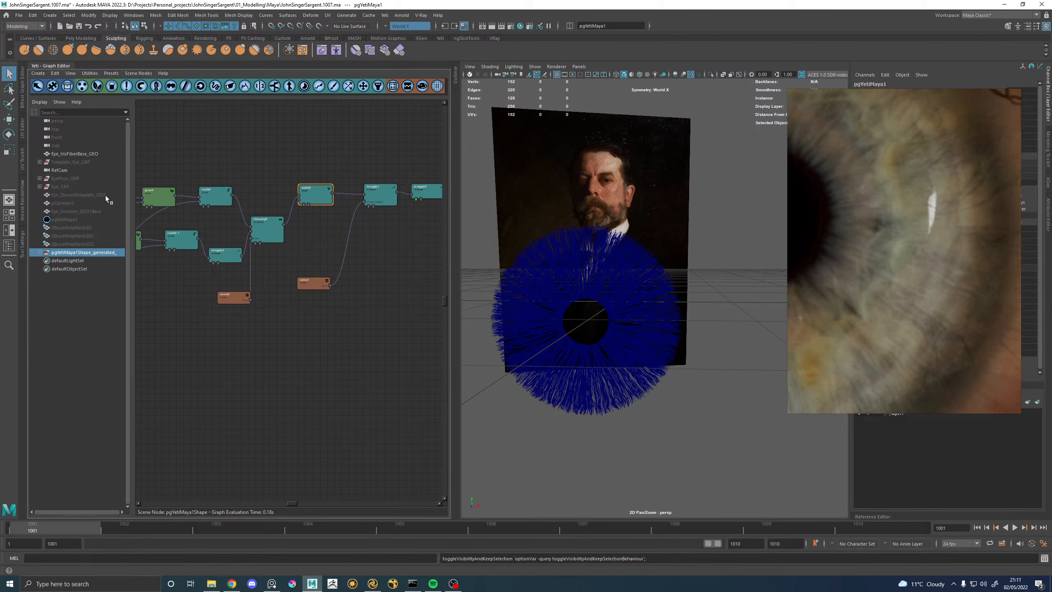
# Move the generated grow0 fibres into Eye_Fibers_GRP under the template eye's Iris_GRP, and select that group.
pyautogui.click(612, 331)
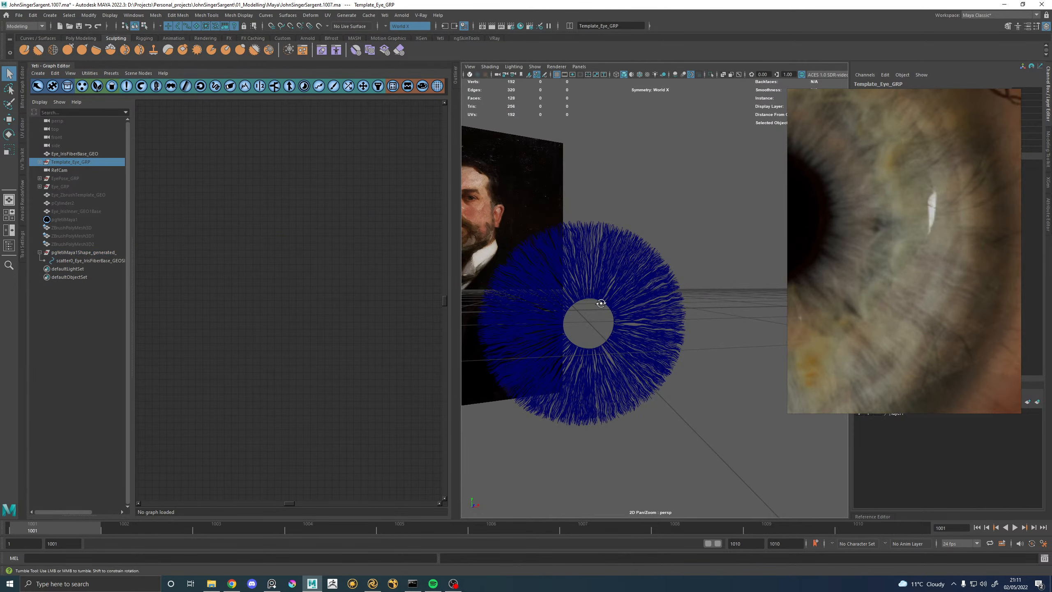
pyautogui.keyDown('alt'); pyautogui.moveTo(601, 303); pyautogui.dragTo(585, 299); pyautogui.keyUp('alt')
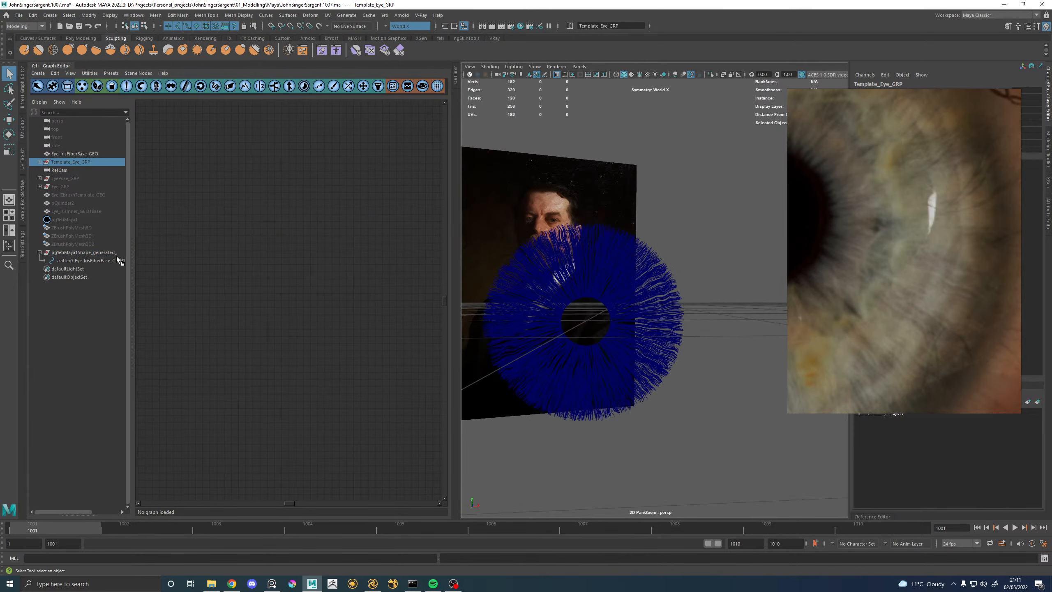
pyautogui.click(40, 161)
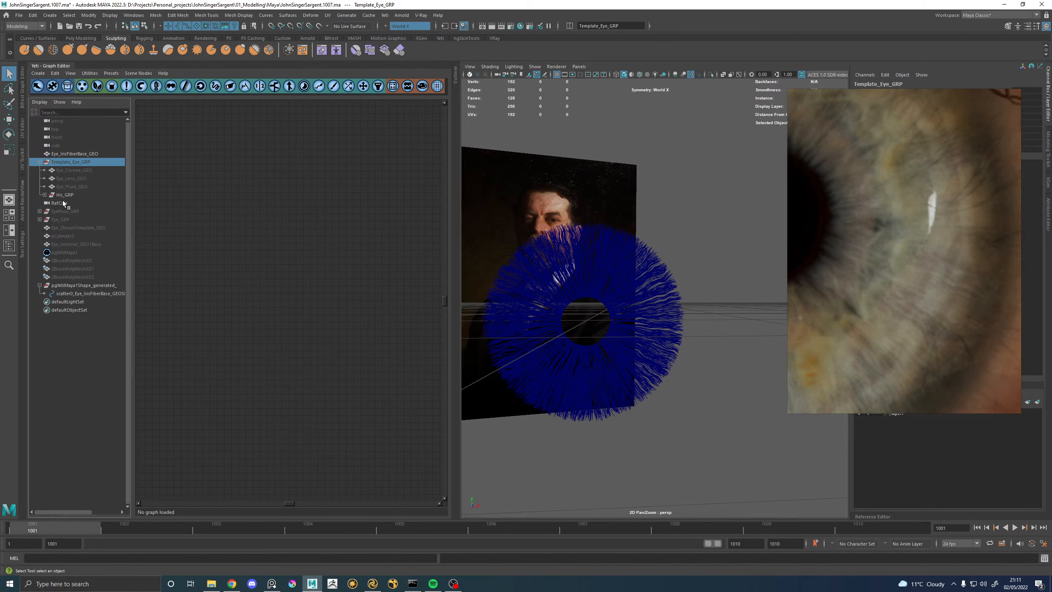
pyautogui.click(45, 195)
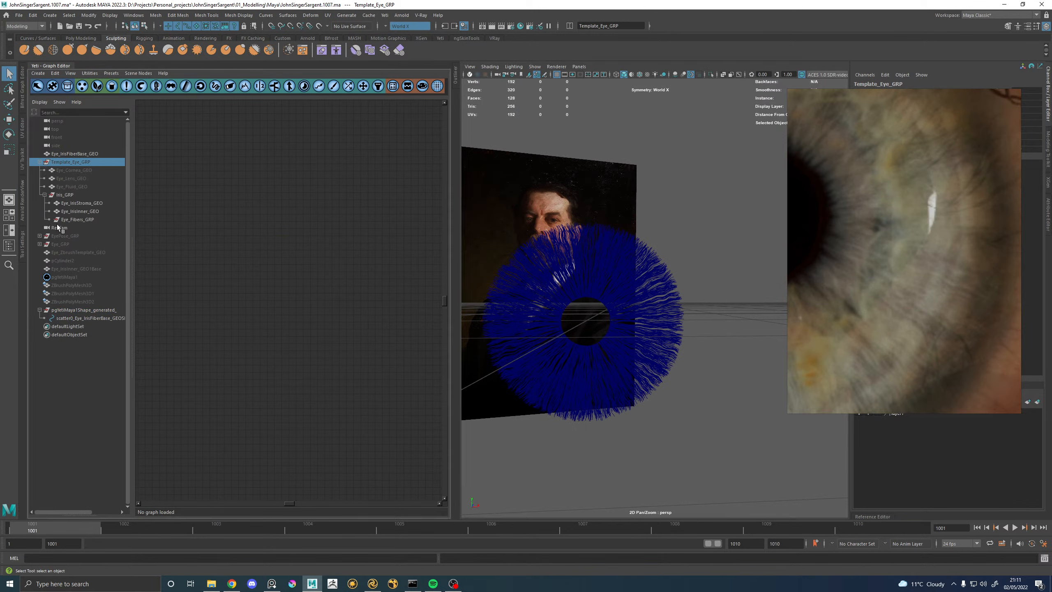
pyautogui.click(74, 317)
pyautogui.press('h')
pyautogui.moveTo(79, 317); pyautogui.dragTo(79, 222, button='middle')
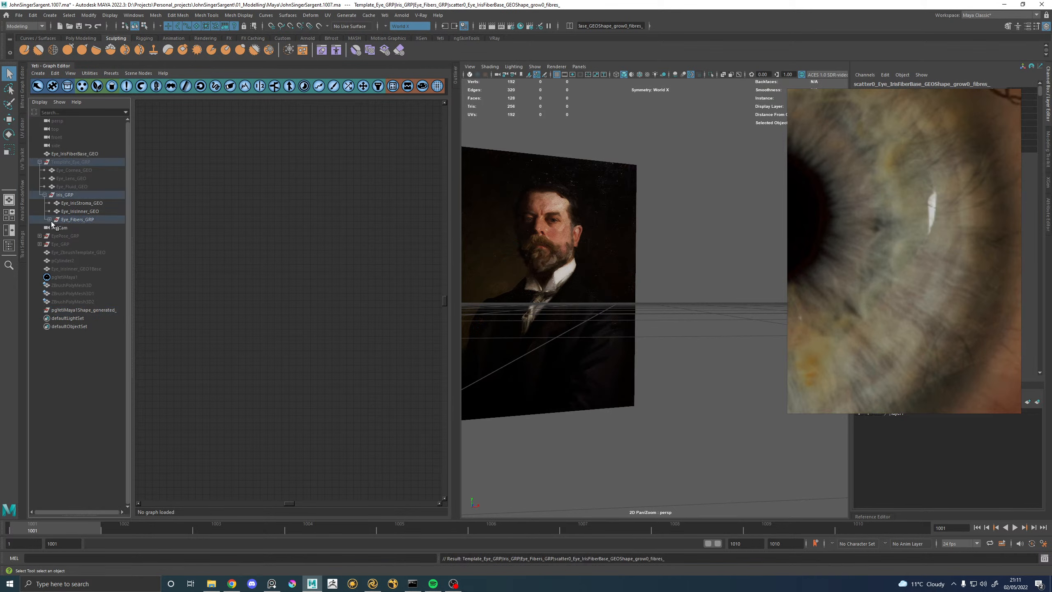
pyautogui.click(50, 219)
pyautogui.click(66, 219)
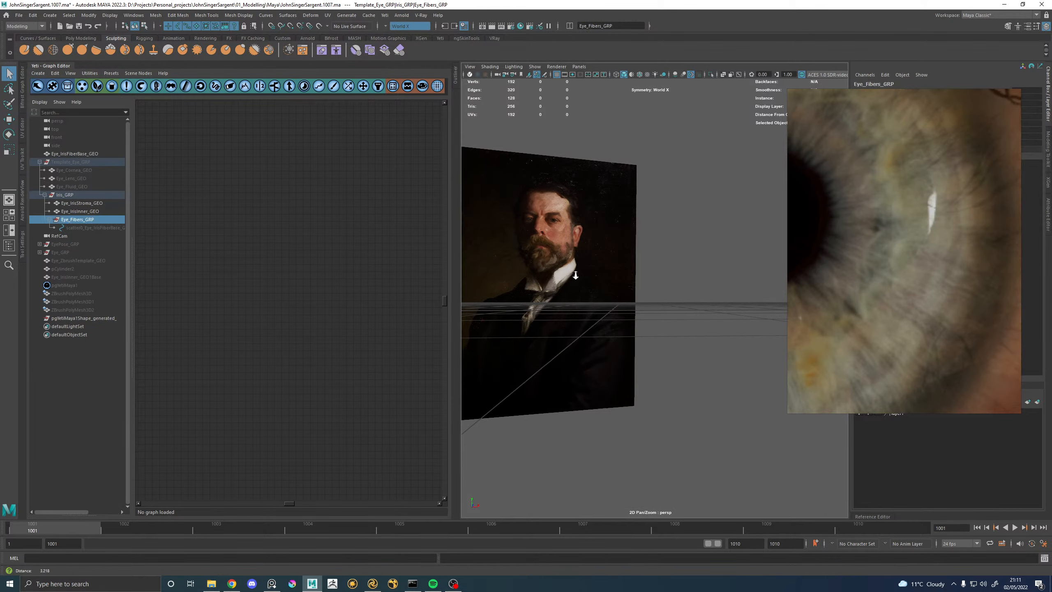
# Unhide Eye_Cornea_GEO, Eye_Lens_GEO and Eye_Fluid_GEO under the template eye, and select Template_Eye_GRP.
pyautogui.click(67, 170)
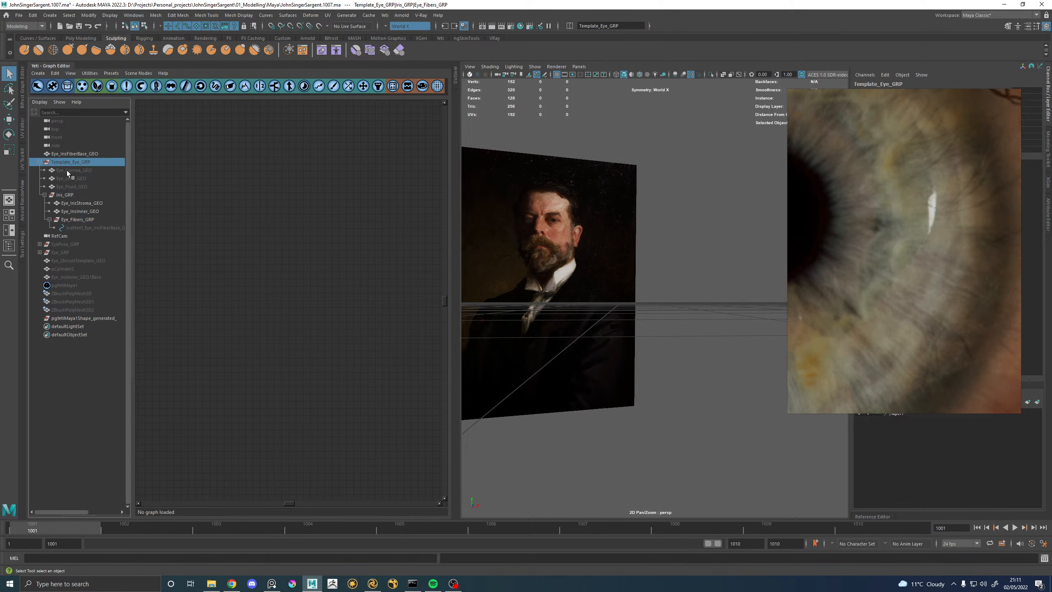
pyautogui.keyDown('shift'); pyautogui.click(63, 187); pyautogui.keyUp('shift')
pyautogui.click(73, 164)
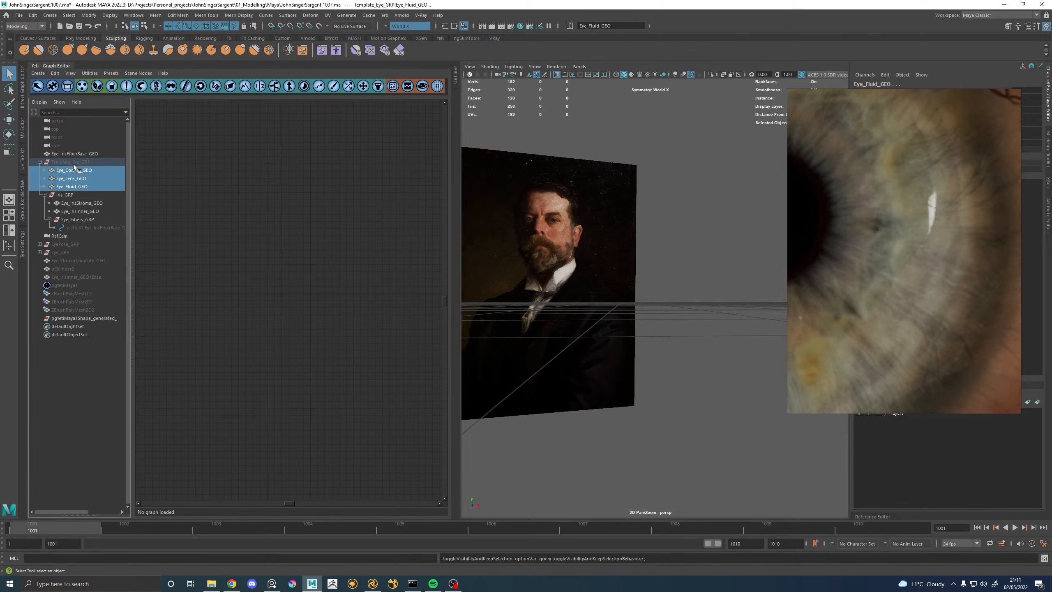
pyautogui.press('h')
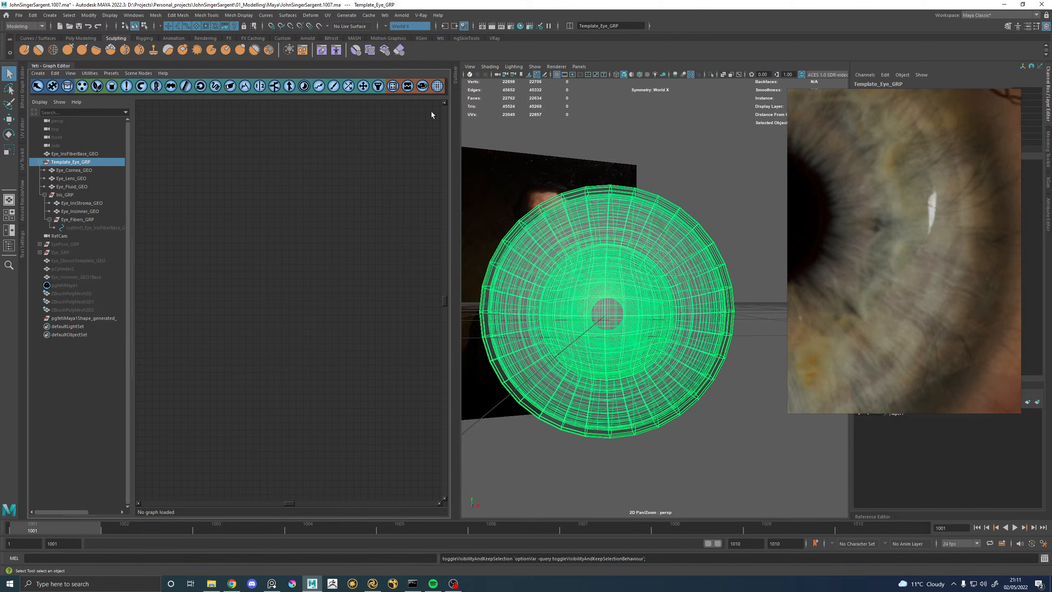
pyautogui.click(372, 16)
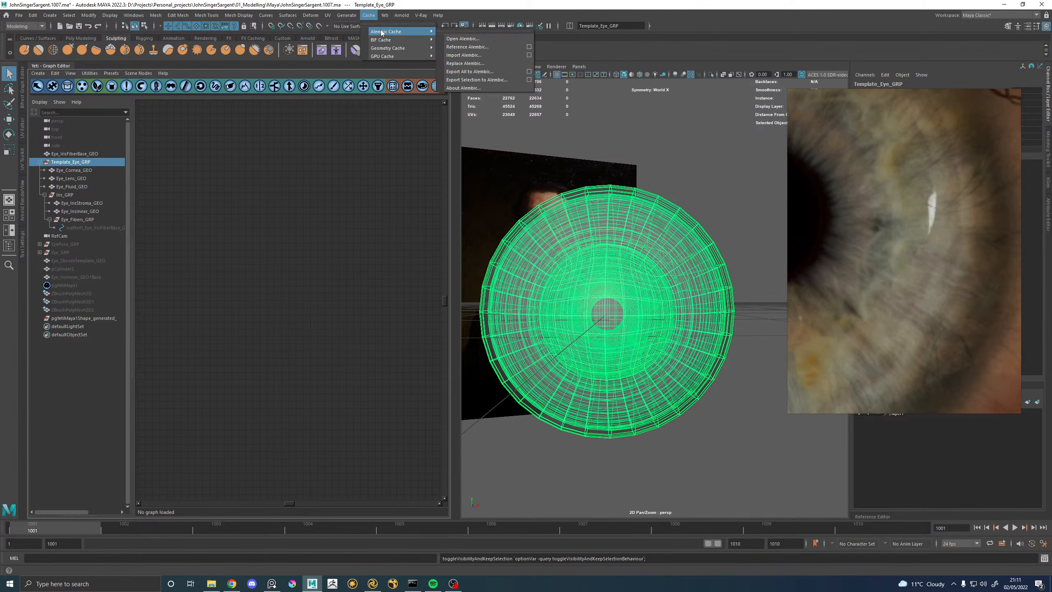
# Switch to Katana, inspect the eye render close up, collapse the scene graph's root, and flush the caches.
pyautogui.click(379, 585)
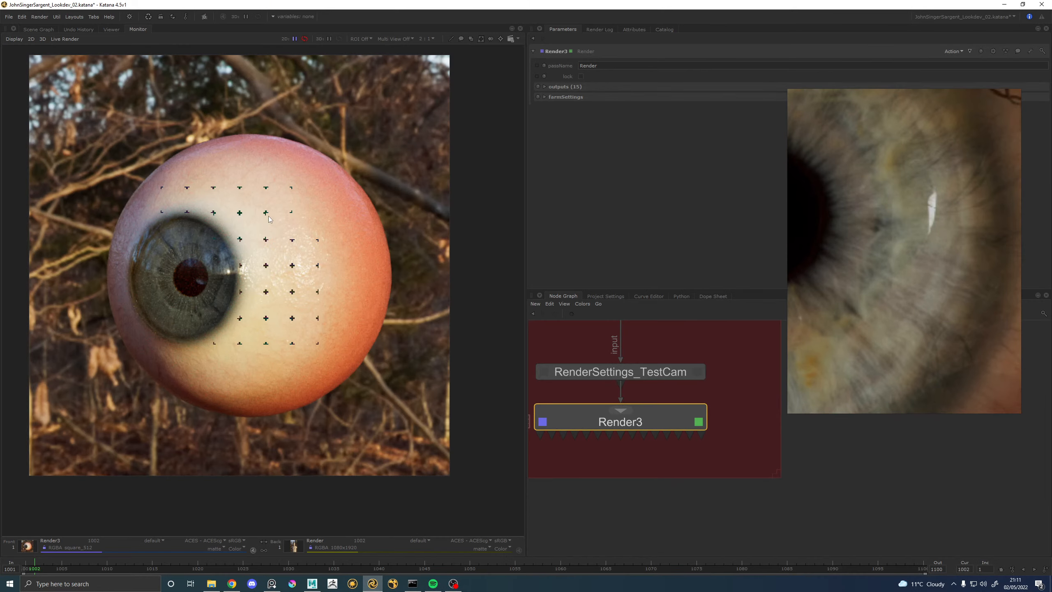
pyautogui.scroll(2, 185, 292)
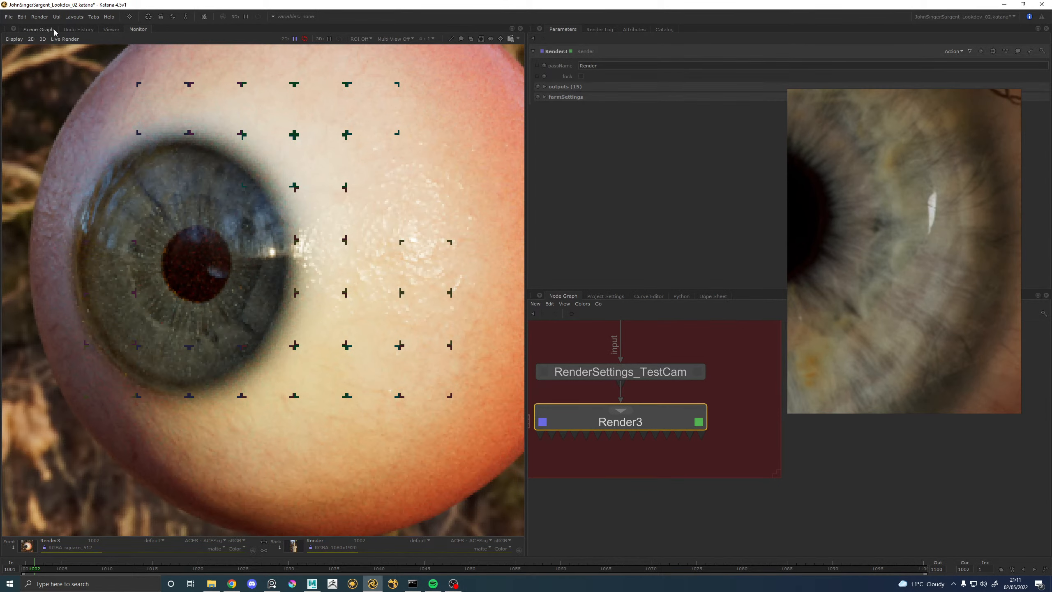
pyautogui.click(42, 31)
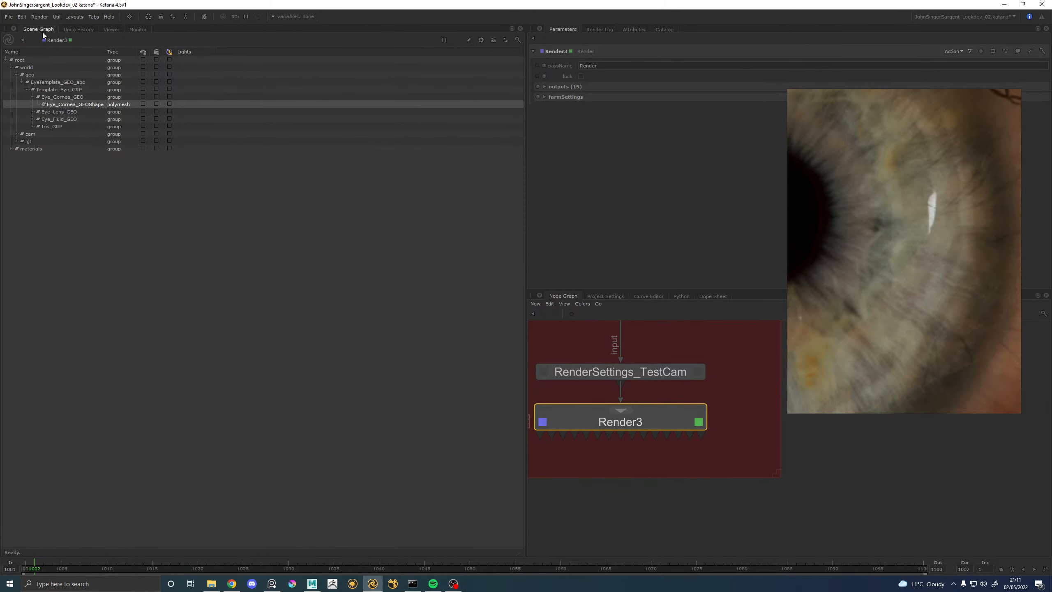
pyautogui.click(6, 61)
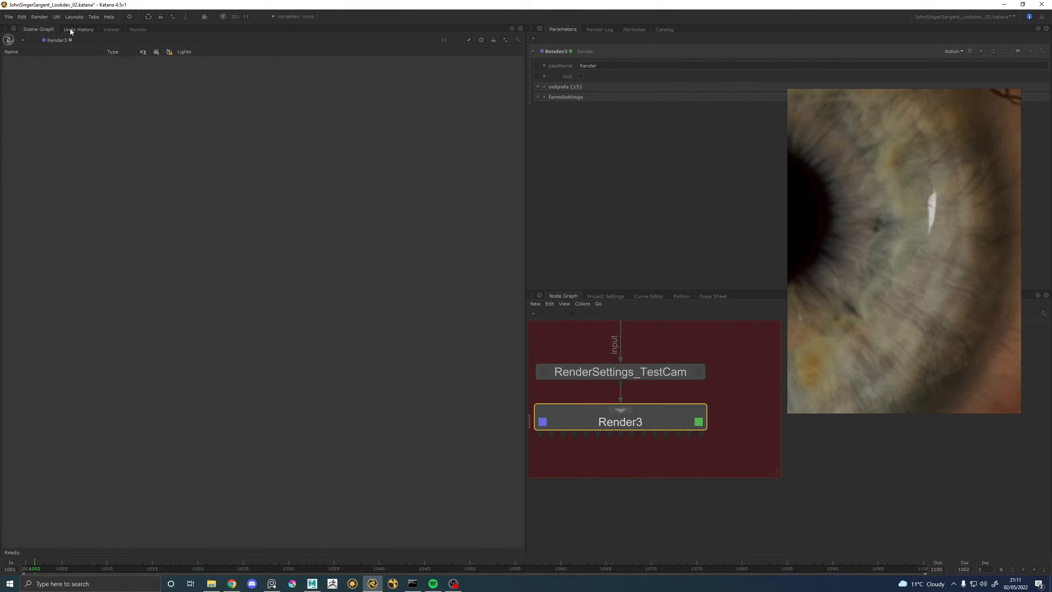
# Return to Maya and export Template_Eye_GRP as Alembic for the current frame, overwriting EyeTemplate_GEO.abc in 01_Modelling\Maya\Exports.
pyautogui.click(313, 585)
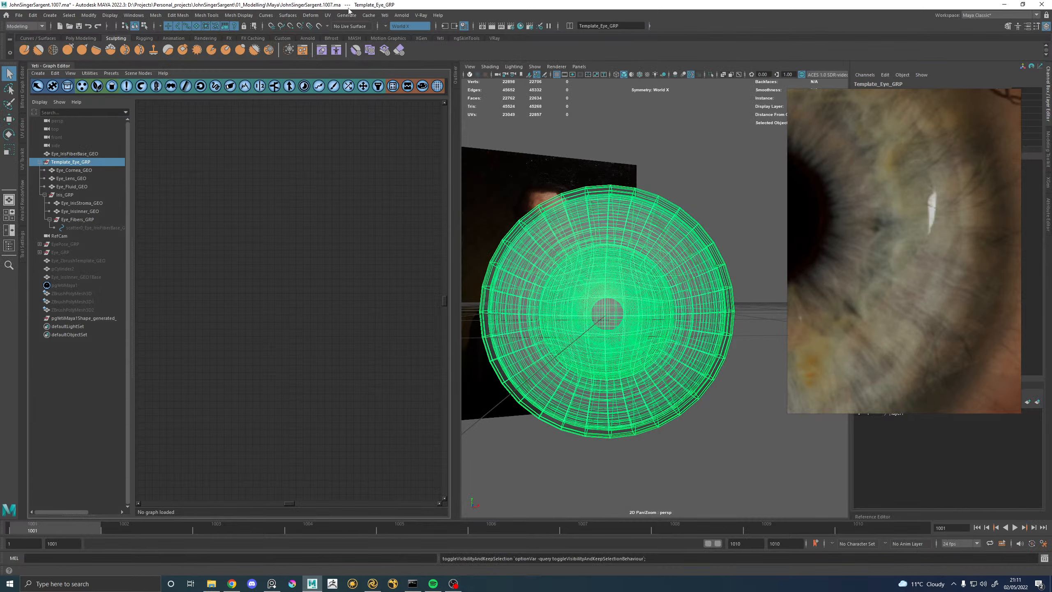
pyautogui.click(369, 15)
pyautogui.moveTo(398, 26)
pyautogui.click(482, 73)
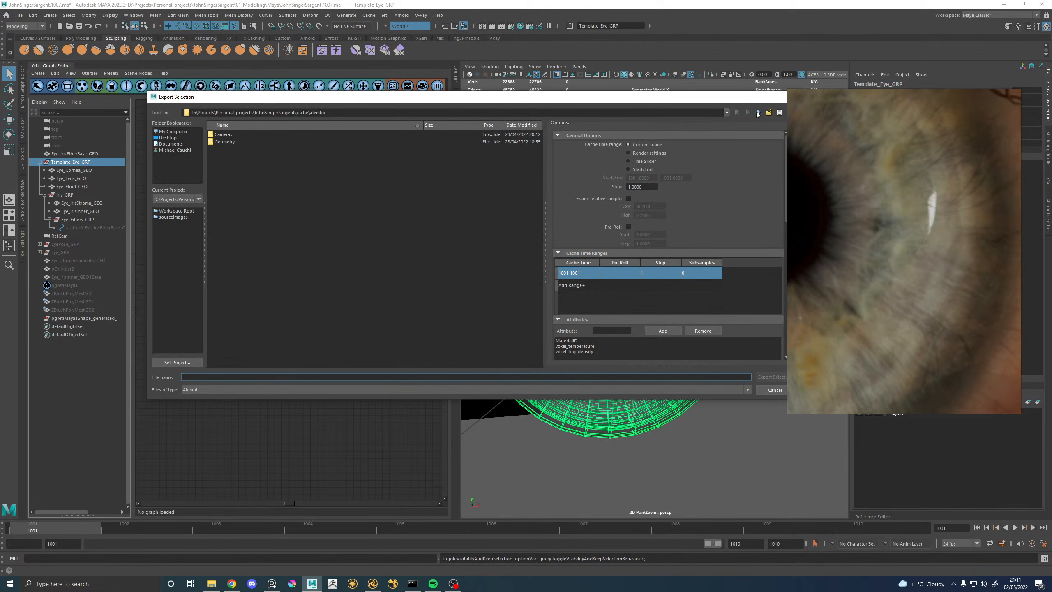
pyautogui.click(758, 112)
pyautogui.click(758, 112)
pyautogui.doubleClick(231, 142)
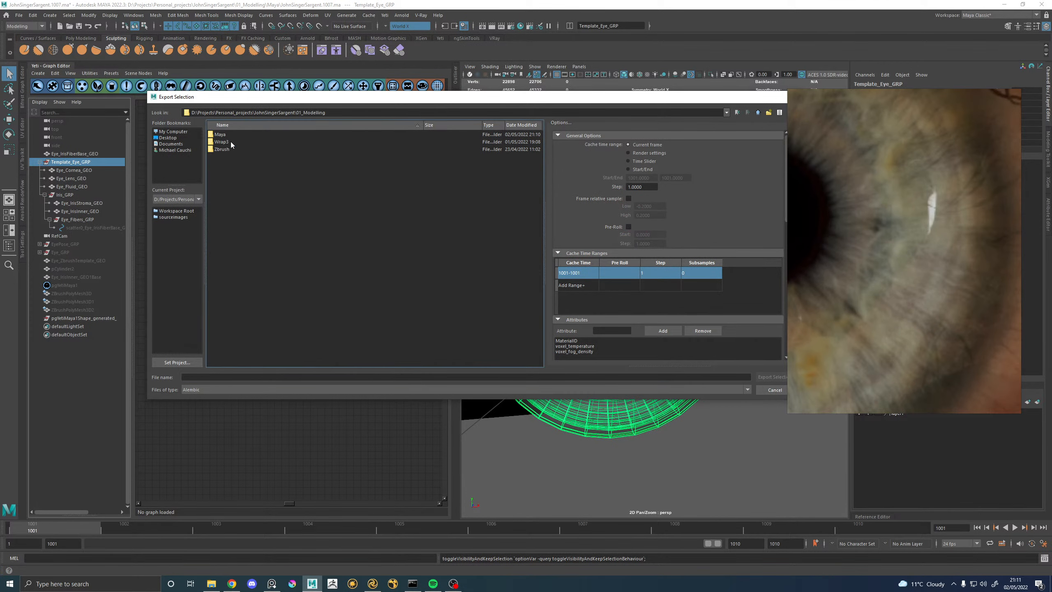
pyautogui.doubleClick(220, 136)
pyautogui.doubleClick(224, 135)
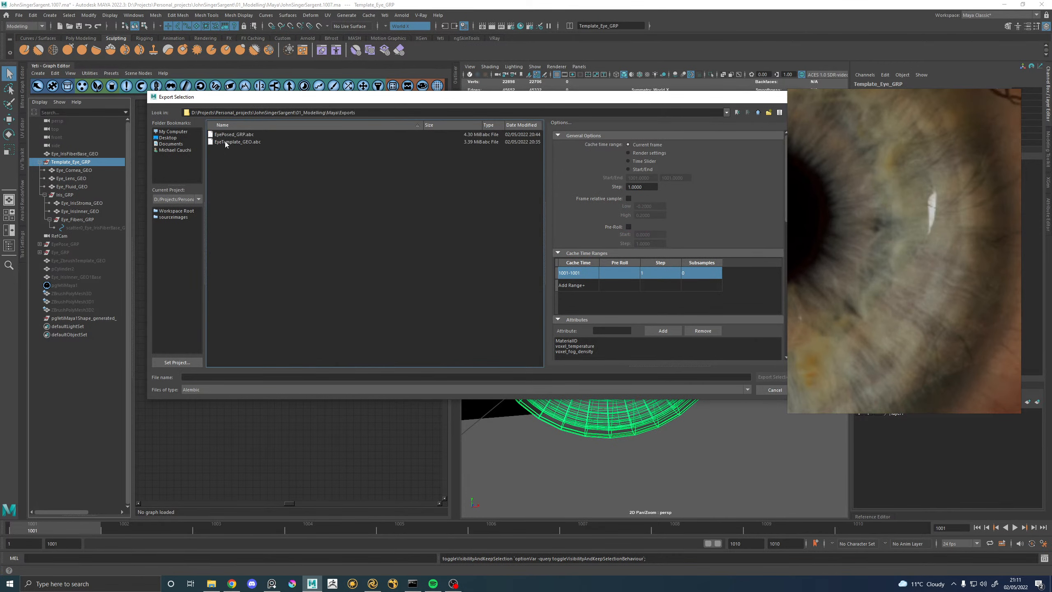
pyautogui.click(226, 142)
pyautogui.click(772, 377)
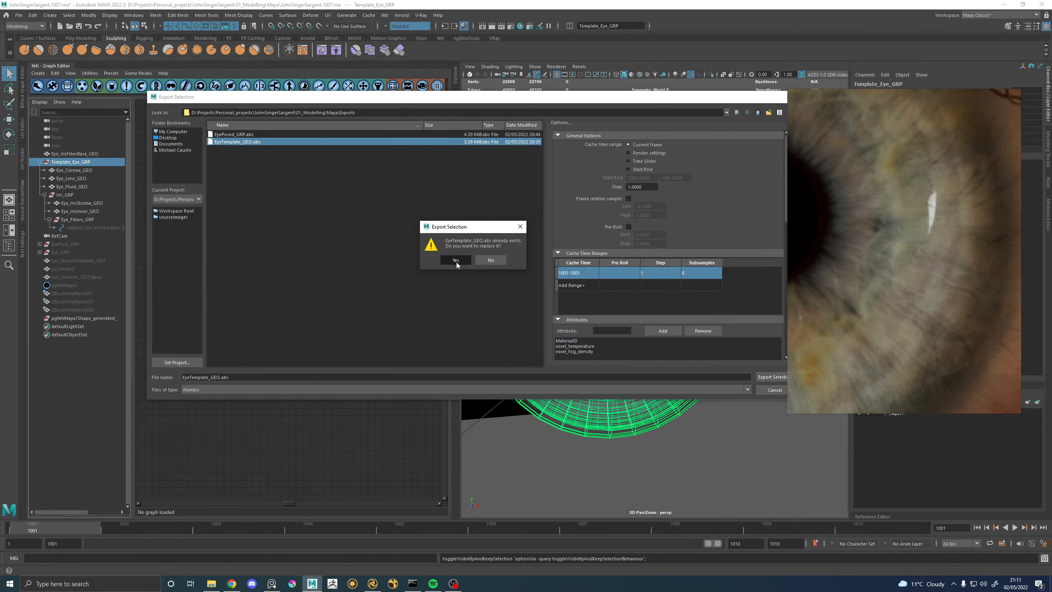
pyautogui.click(455, 260)
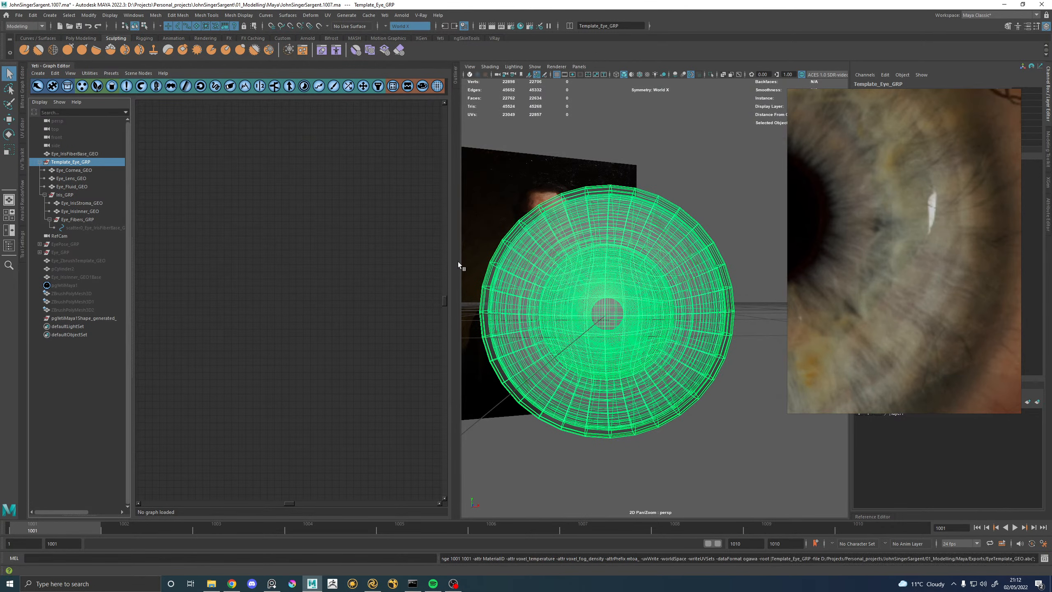
pyautogui.click(74, 164)
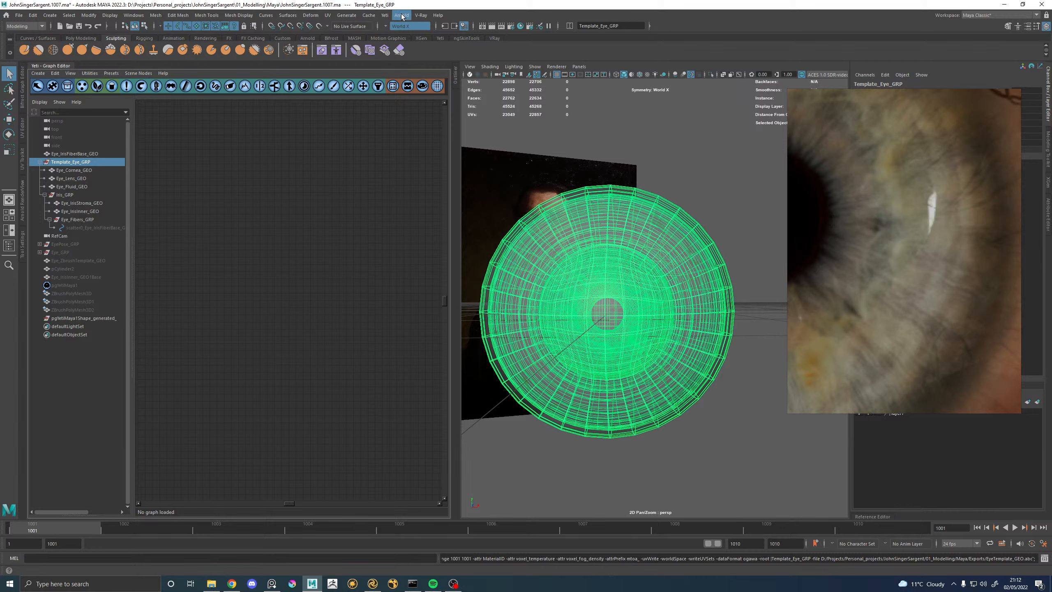
# Switch to Katana, expand the reloaded eye hierarchy, and view and edit the Prune3 node below Importomatic1.
pyautogui.click(373, 583)
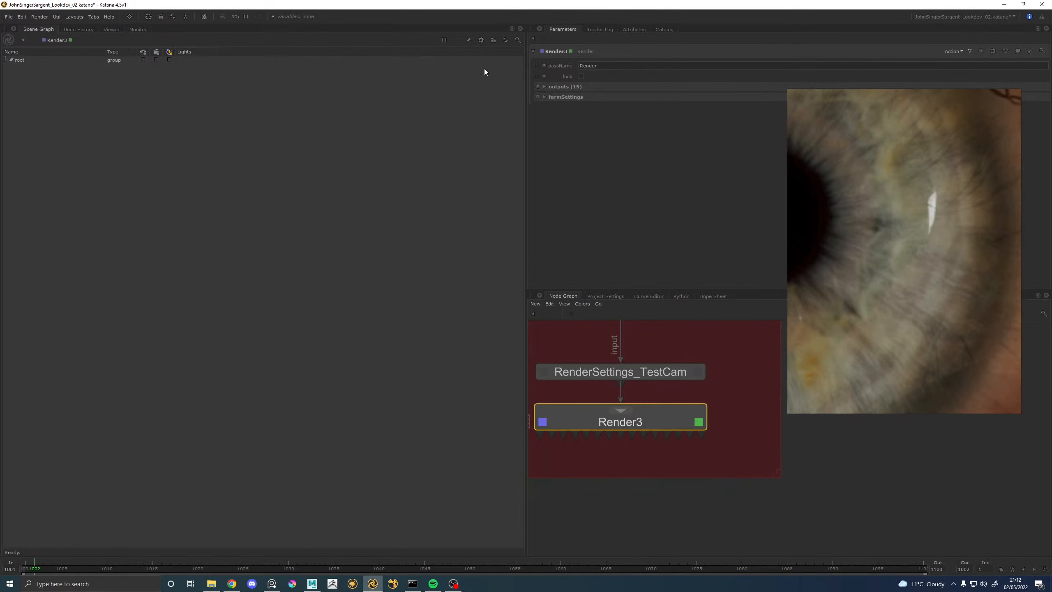
pyautogui.click(6, 60)
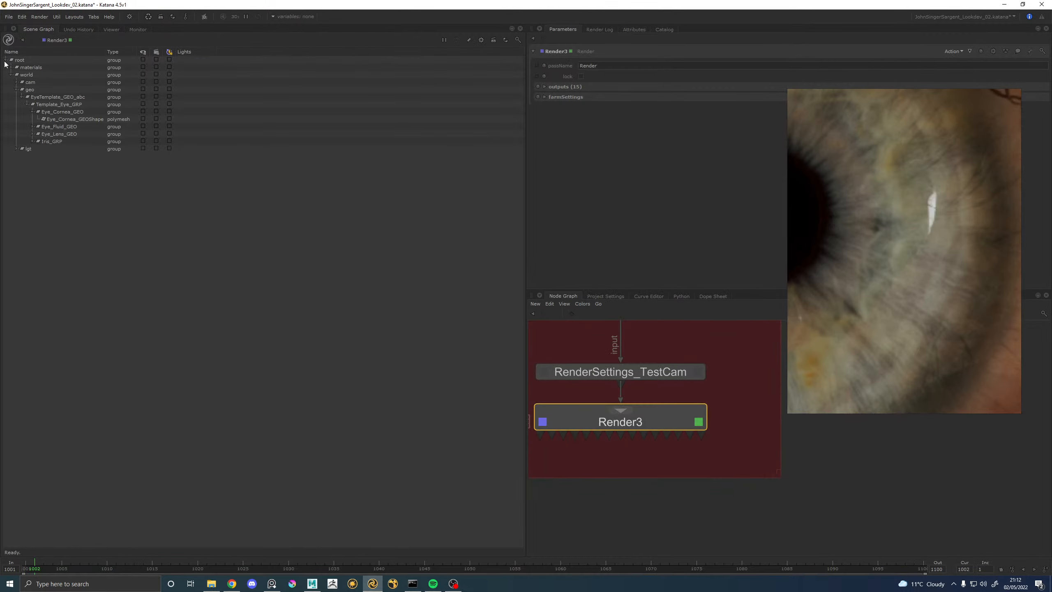
pyautogui.click(111, 29)
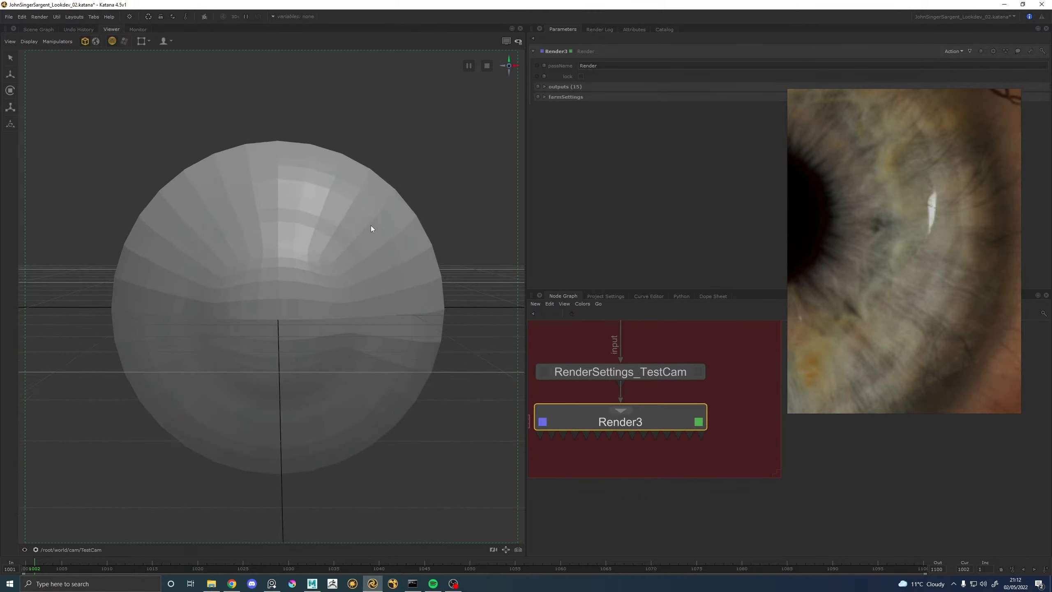
pyautogui.scroll(-8, 725, 404)
pyautogui.scroll(3, 717, 363)
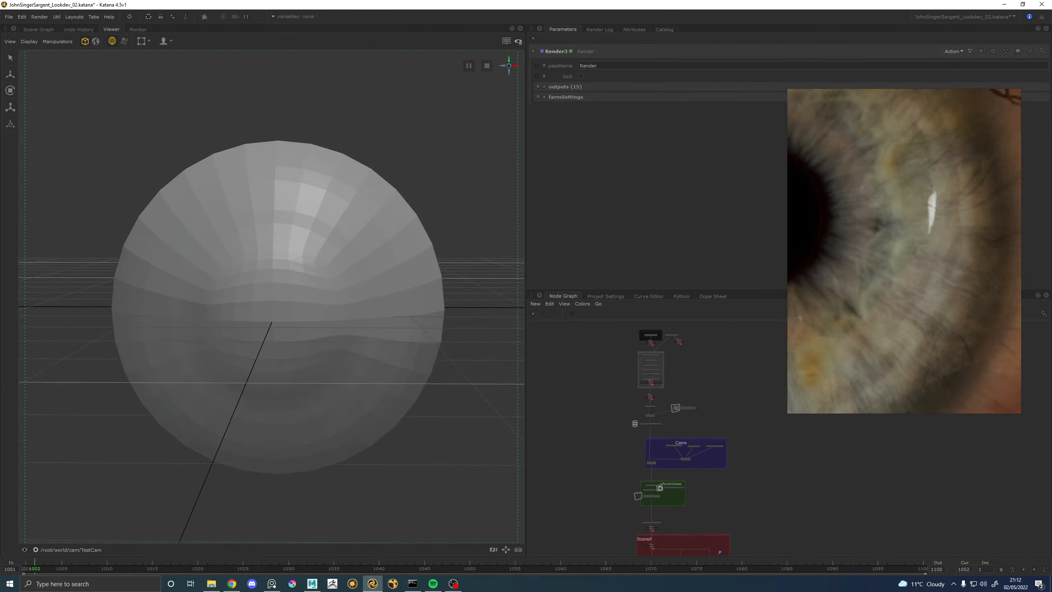
pyautogui.scroll(6, 687, 367)
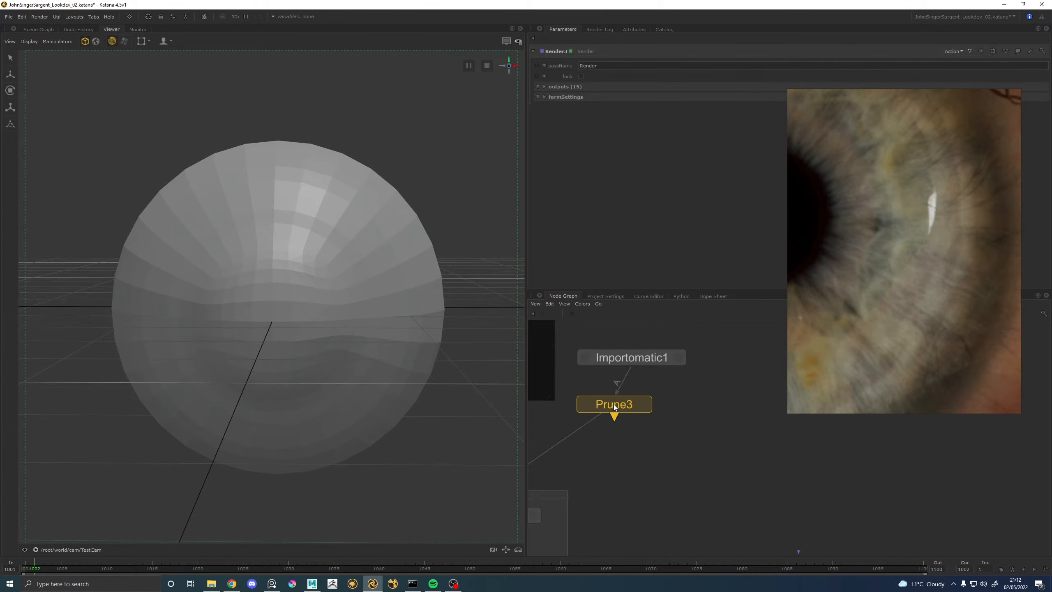
pyautogui.click(625, 406)
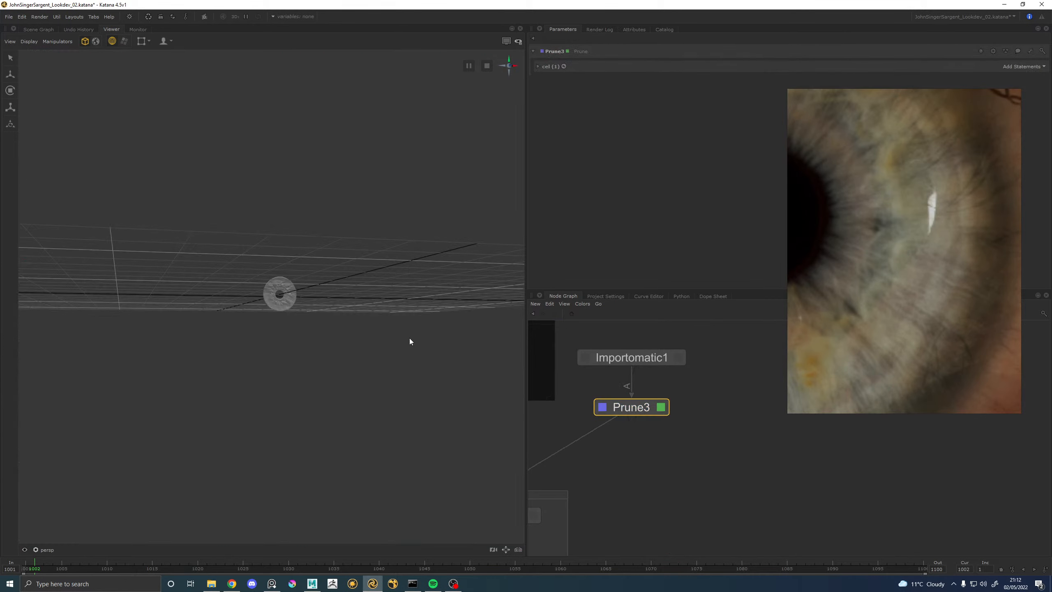
# Repeat the previous render and examine the rendered iris close up against the full eye reference.
pyautogui.click(137, 29)
pyautogui.press('\\')
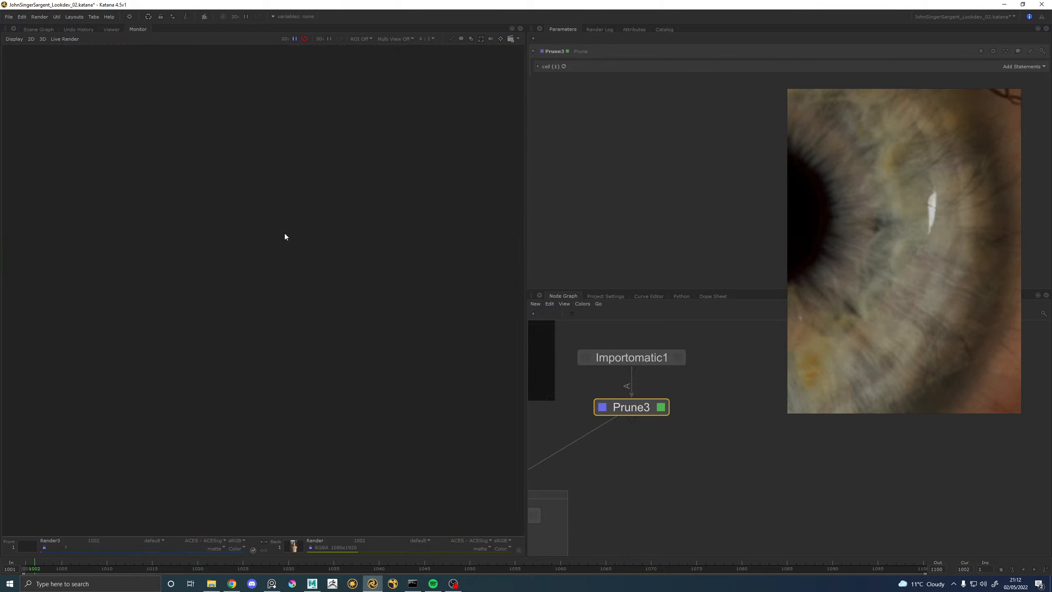
pyautogui.scroll(-3, 905, 297)
pyautogui.moveTo(871, 240); pyautogui.dragTo(906, 260, button='middle')
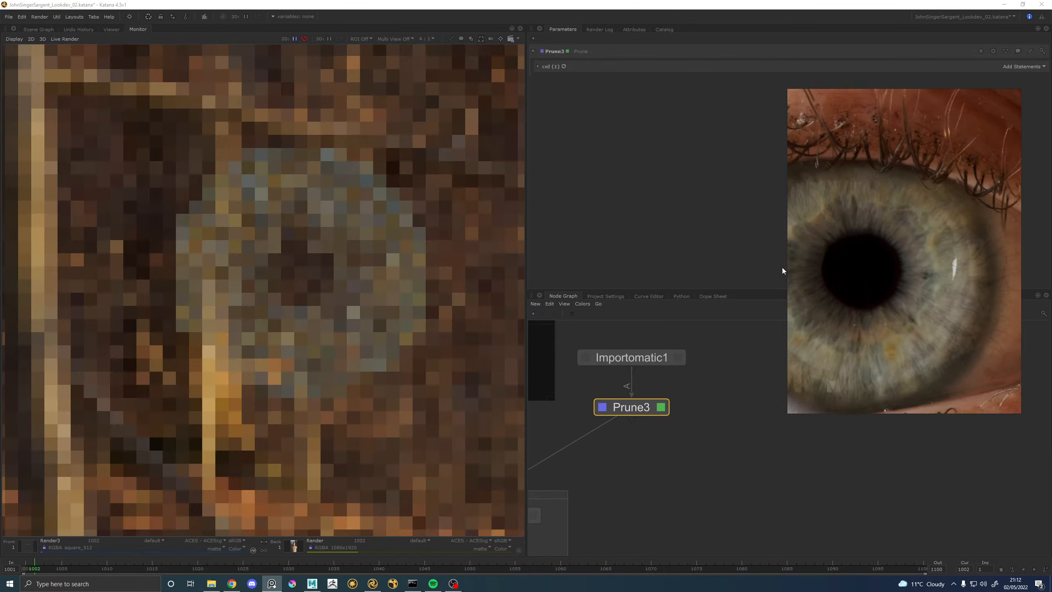
pyautogui.scroll(-2, 313, 258)
pyautogui.scroll(2, 312, 258)
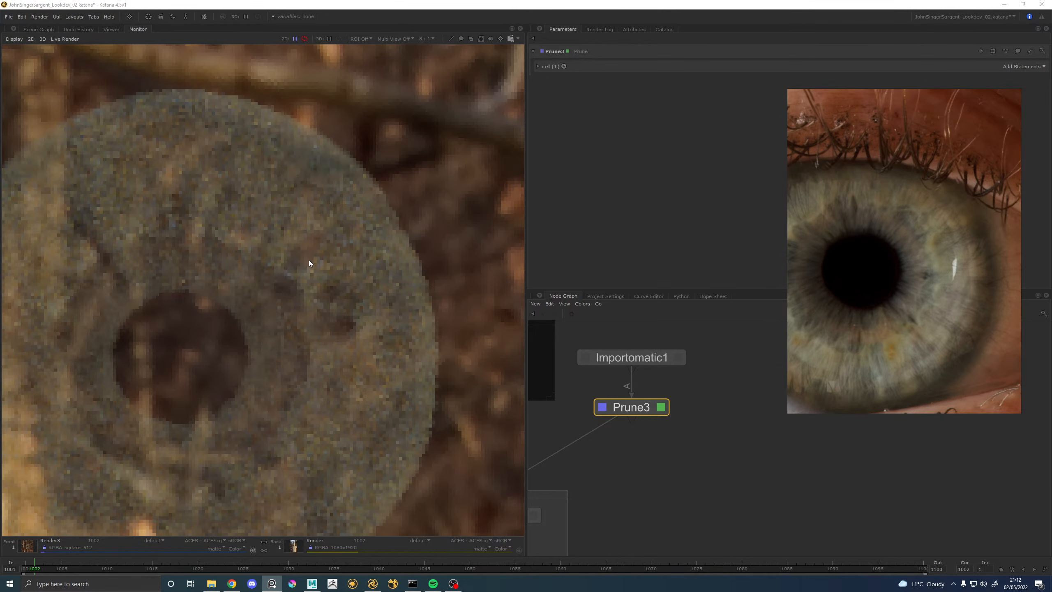
pyautogui.scroll(1, 306, 275)
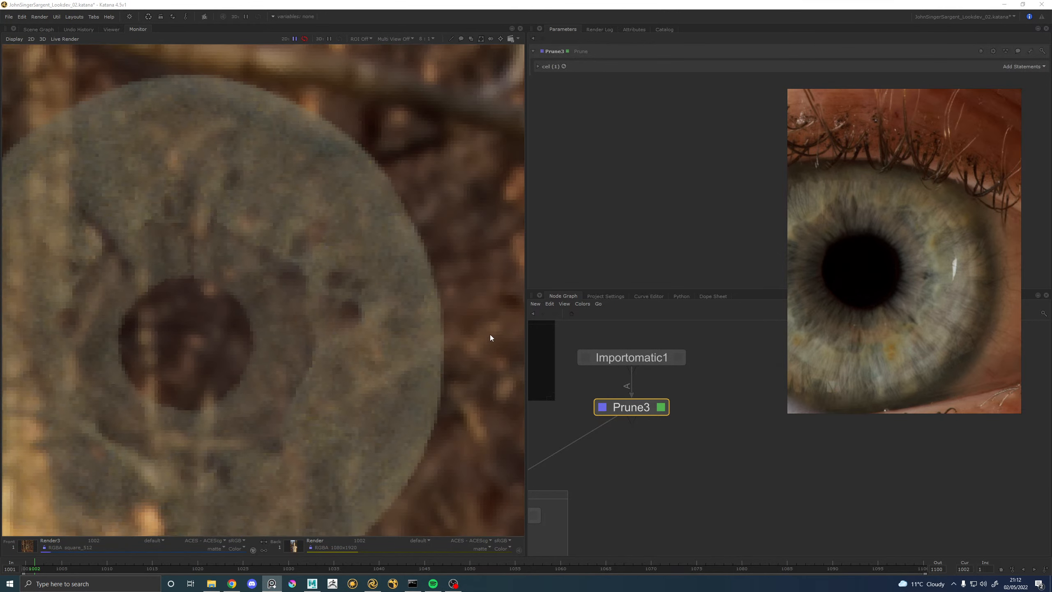
pyautogui.moveTo(244, 284); pyautogui.dragTo(303, 258, button='middle')
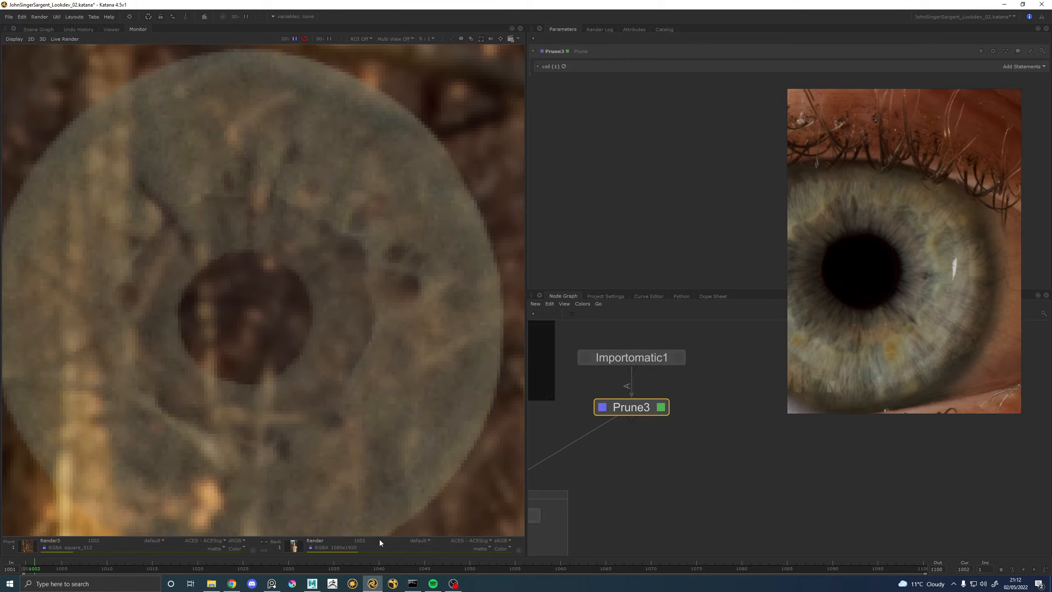
# Collapse the root of Prune3's scene graph and flush Katana's caches.
pyautogui.click(39, 29)
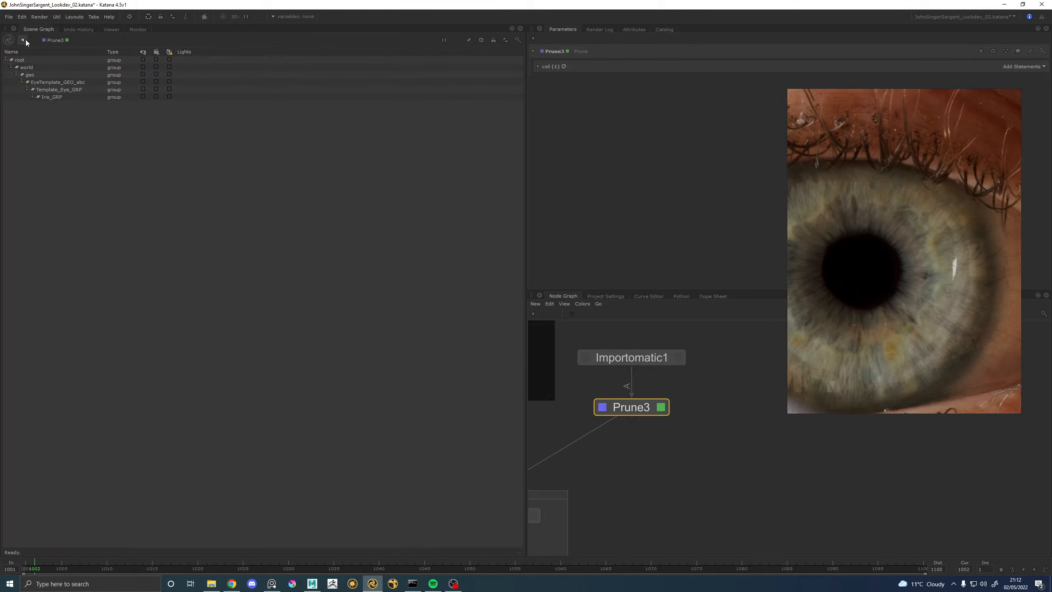
pyautogui.click(6, 60)
pyautogui.click(56, 16)
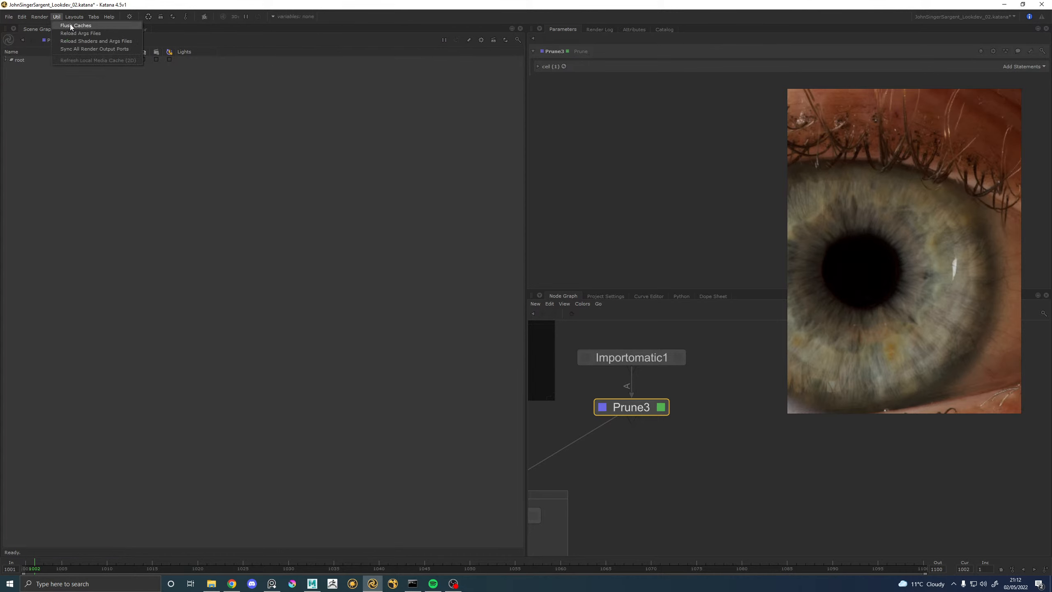
pyautogui.click(72, 25)
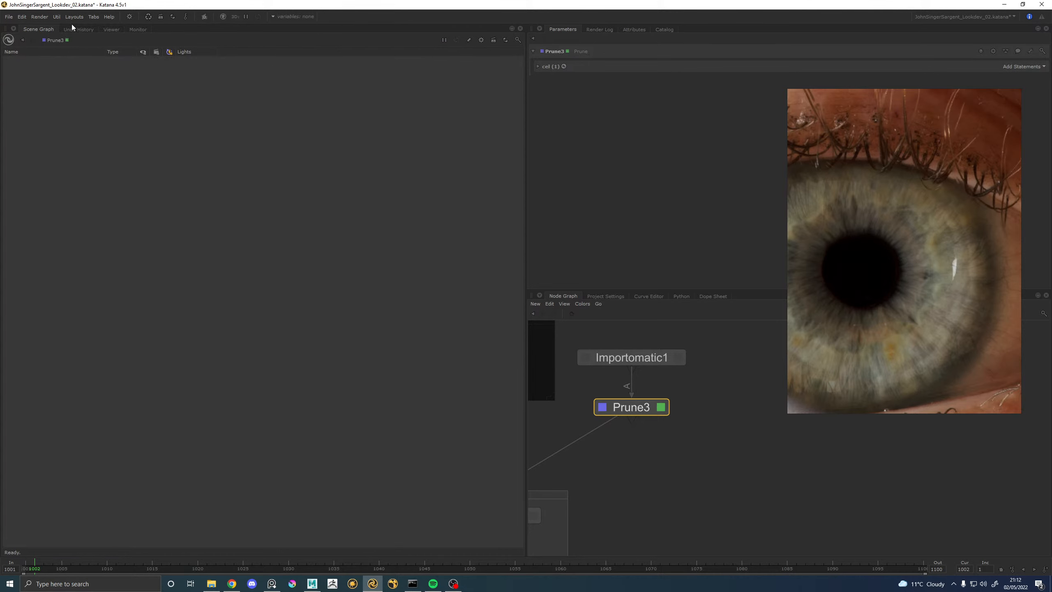
# Return to Maya, review the Alembic export options for Template_Eye_GRP through to the callbacks, and switch back to Katana.
pyautogui.click(312, 584)
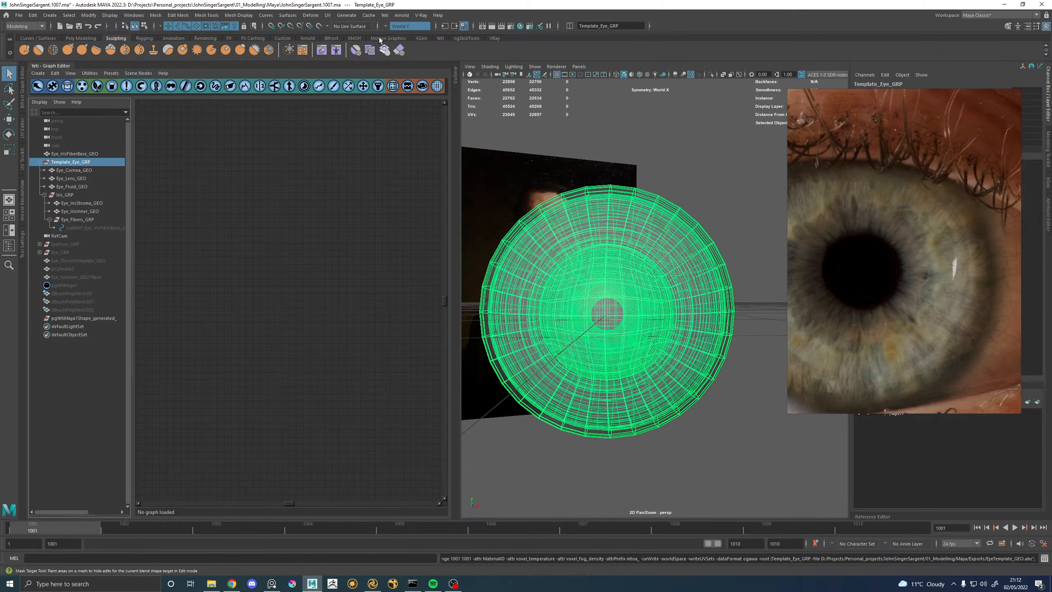
pyautogui.click(368, 15)
pyautogui.moveTo(383, 33)
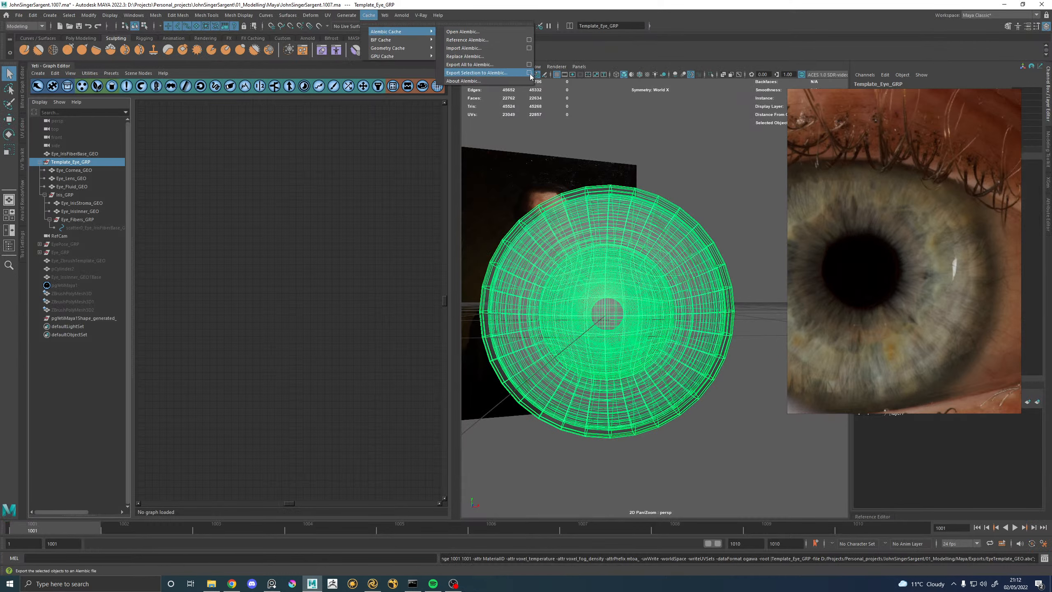
pyautogui.click(530, 73)
pyautogui.scroll(-3, 639, 219)
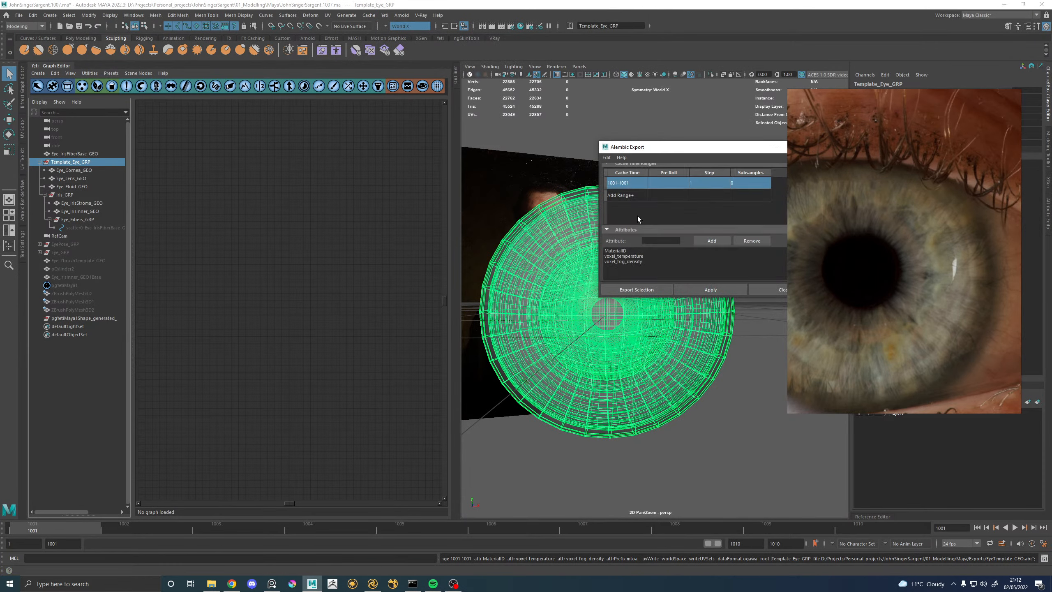
pyautogui.scroll(-5, 638, 219)
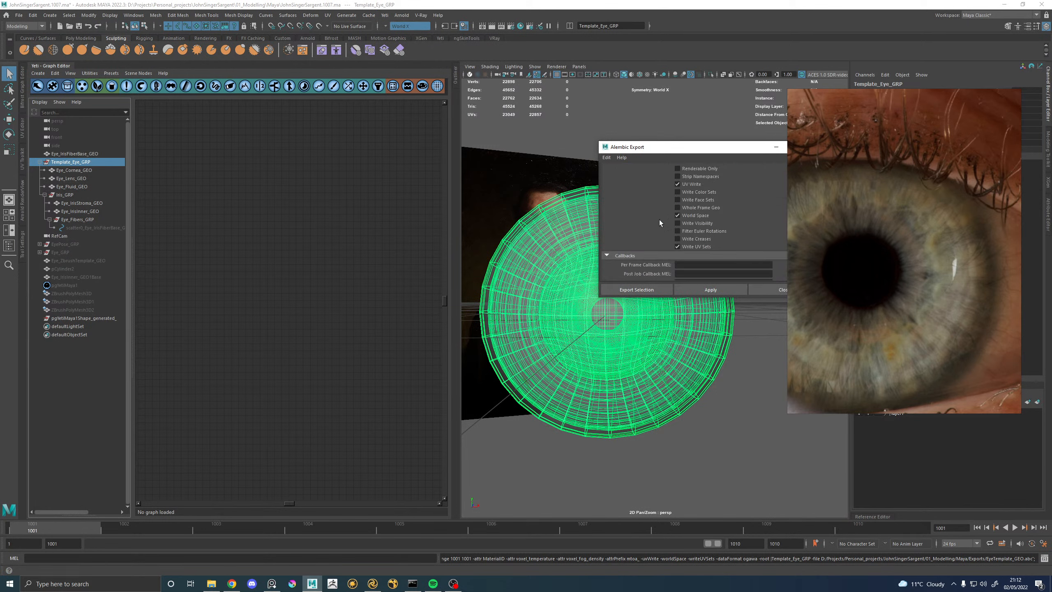
pyautogui.scroll(-1, 660, 214)
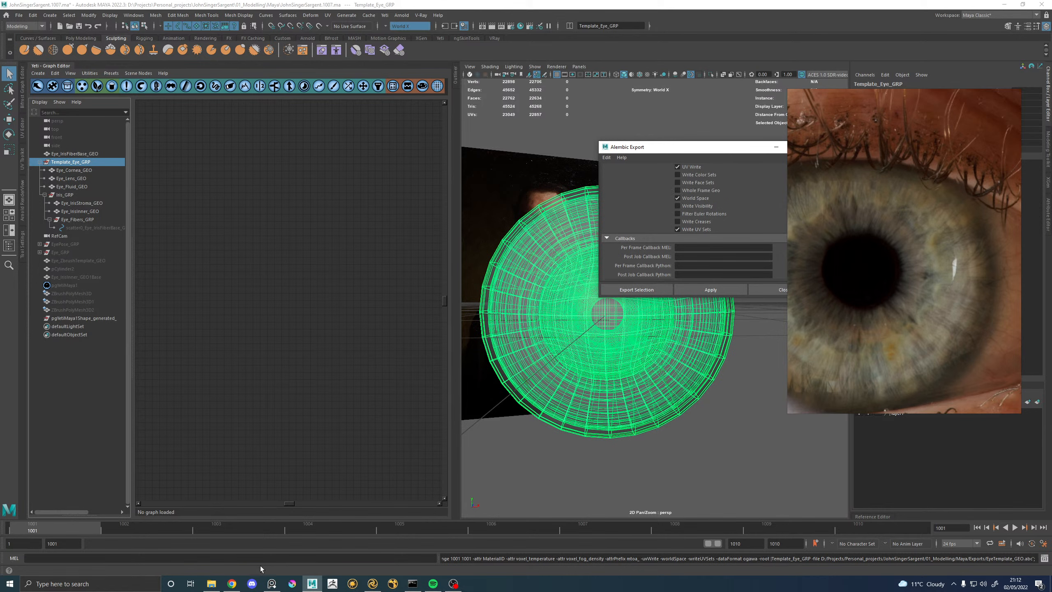
pyautogui.click(372, 584)
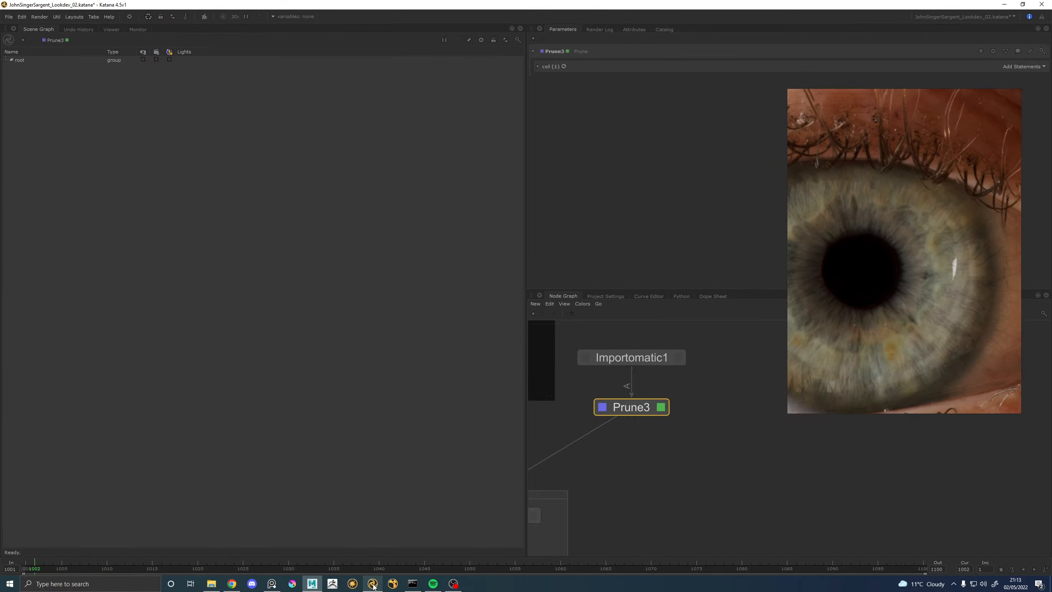
# Expand the scene graph and inspect Importomatic1's iris hierarchy down to the scatter curves inside Eye_Fibers_GRP.
pyautogui.click(5, 60)
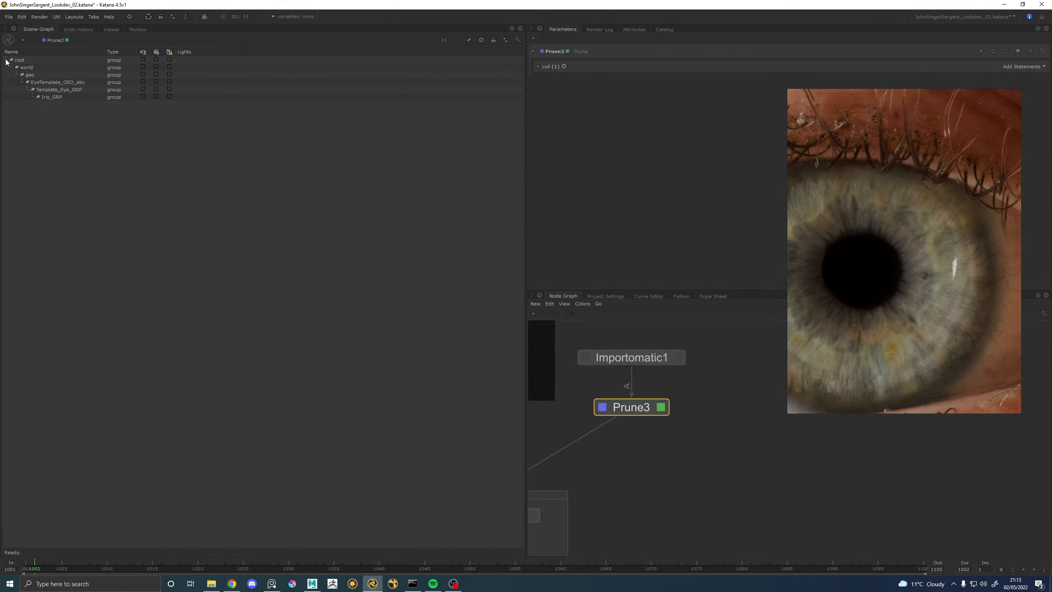
pyautogui.click(597, 366)
pyautogui.click(32, 119)
pyautogui.click(38, 142)
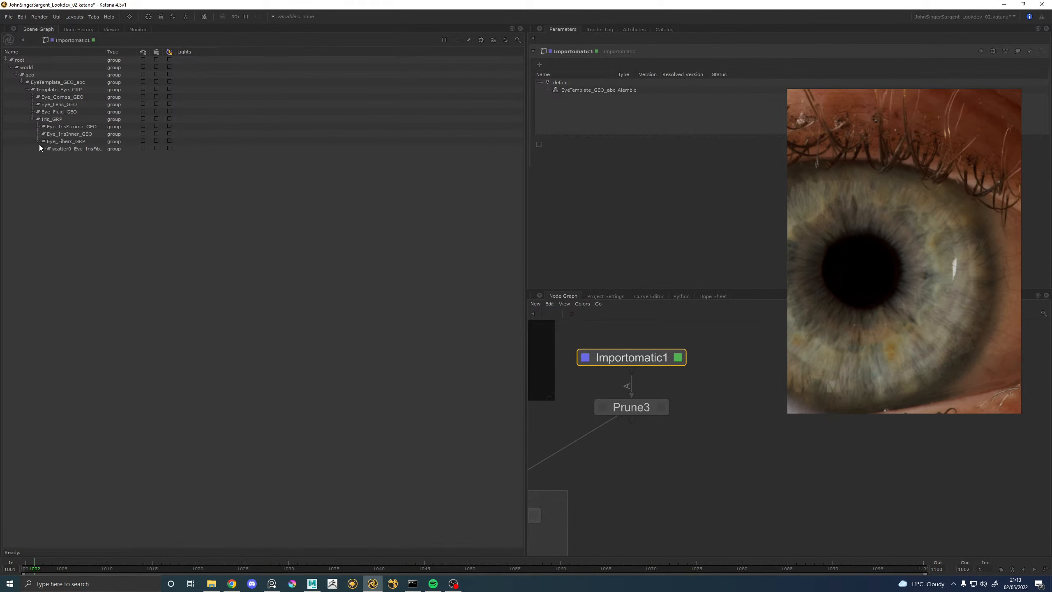
pyautogui.click(42, 148)
pyautogui.click(40, 147)
pyautogui.click(37, 142)
pyautogui.scroll(-3, 640, 417)
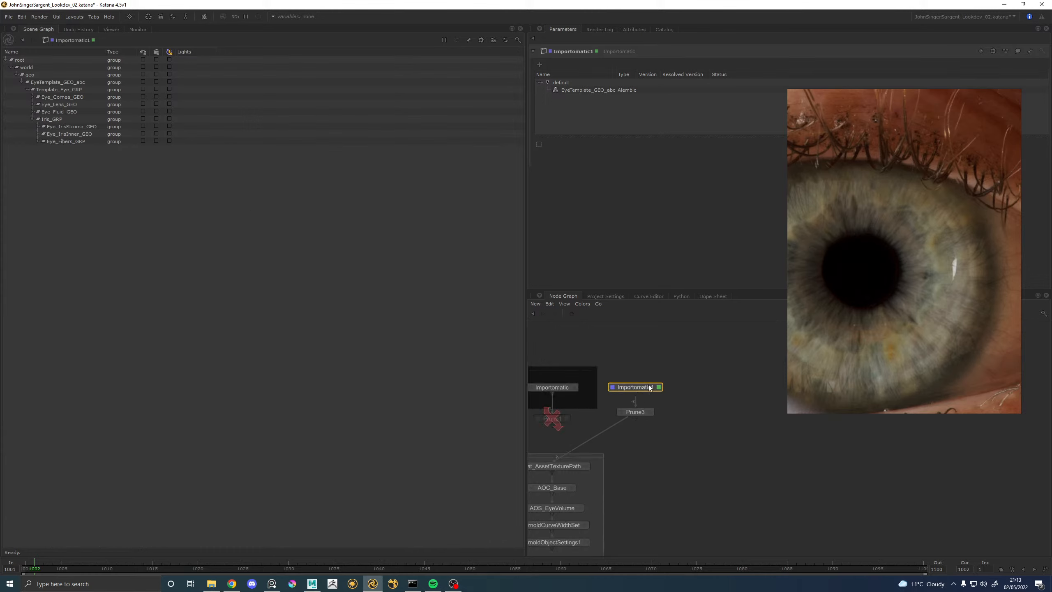
pyautogui.click(37, 141)
pyautogui.click(43, 149)
# Open Prune3 for viewing and editing, and inspect its iris geometry in the 3D viewer.
pyautogui.click(118, 29)
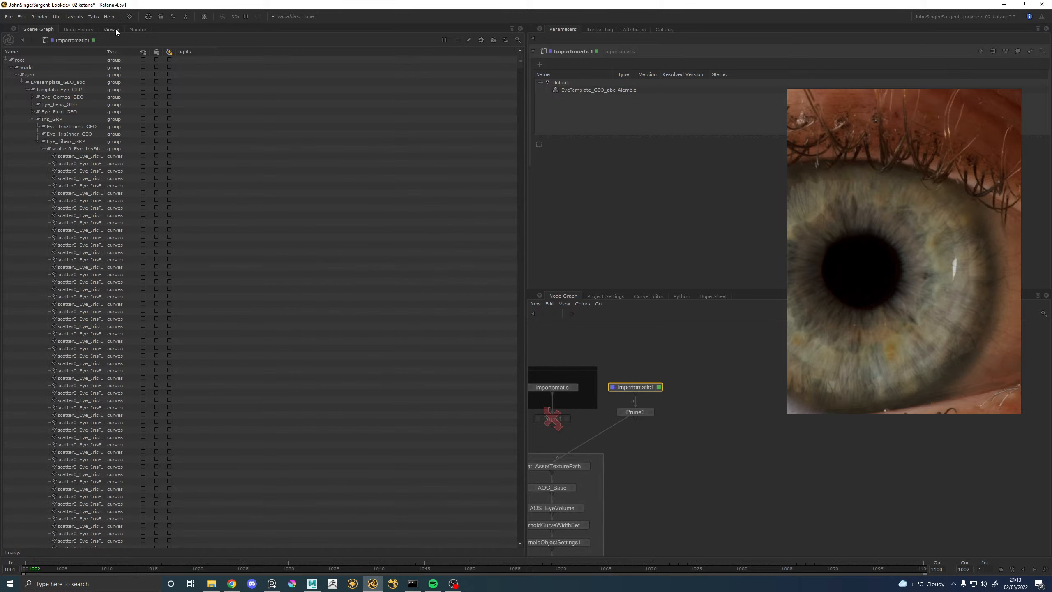
pyautogui.doubleClick(635, 412)
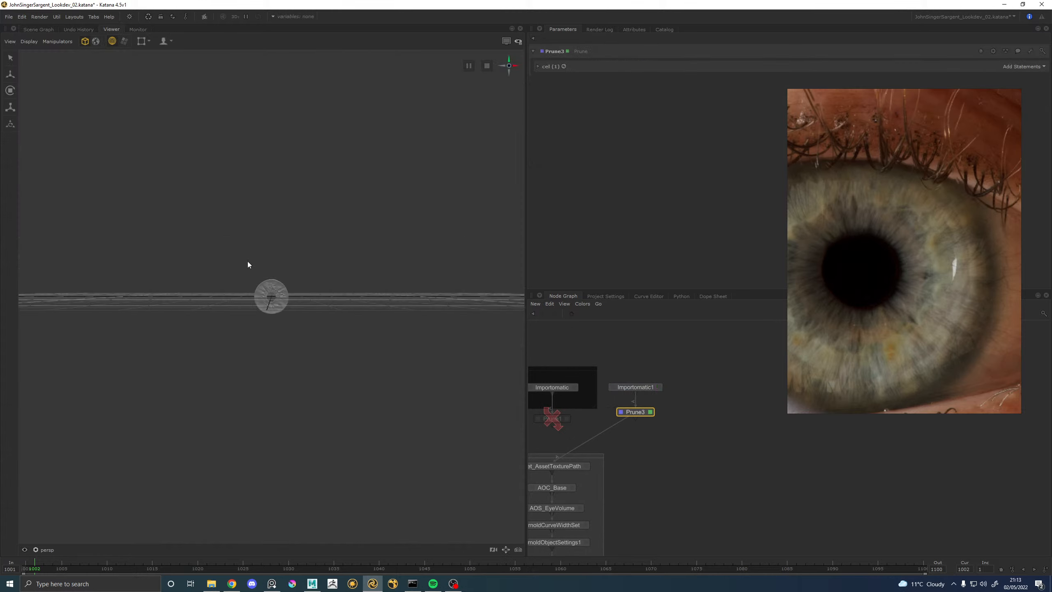
pyautogui.click(318, 201)
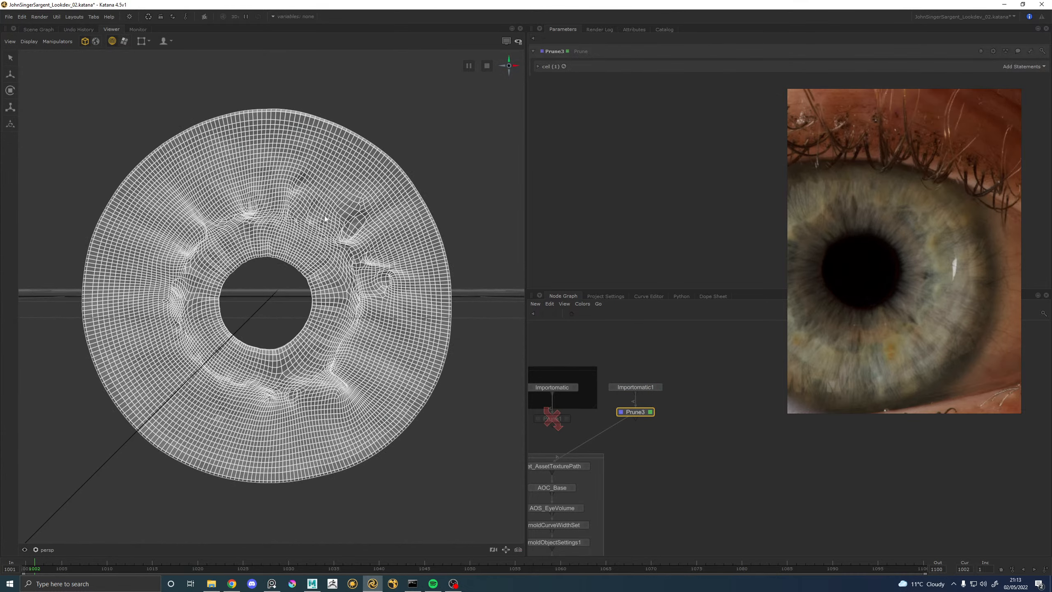
# Remove the Eye_Fibers_GRP path from Prune3's list of pruned locations.
pyautogui.click(538, 66)
pyautogui.click(37, 30)
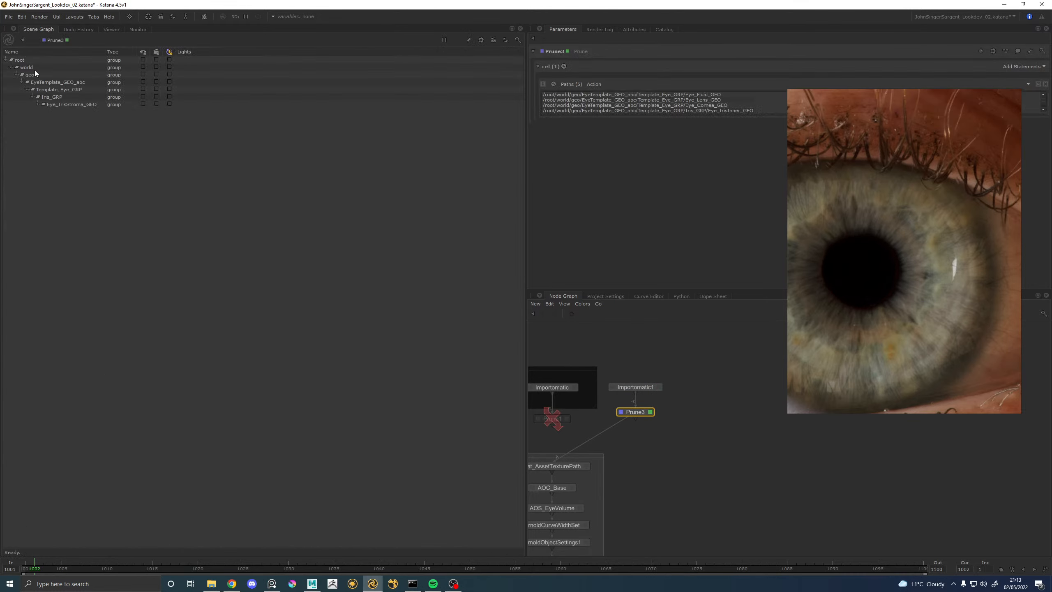
pyautogui.click(68, 106)
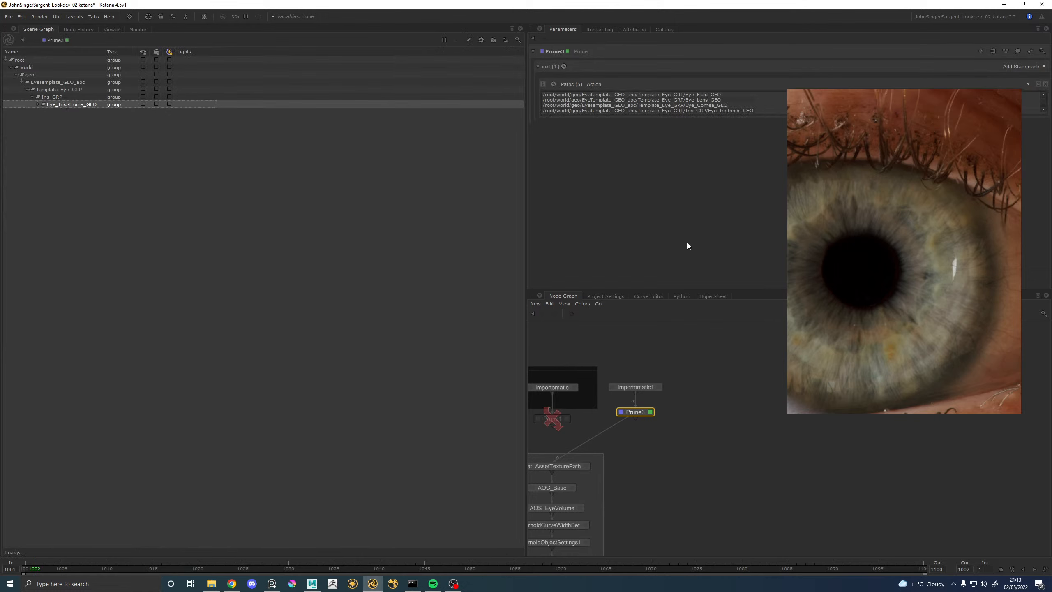
pyautogui.scroll(-1, 712, 101)
pyautogui.click(738, 108)
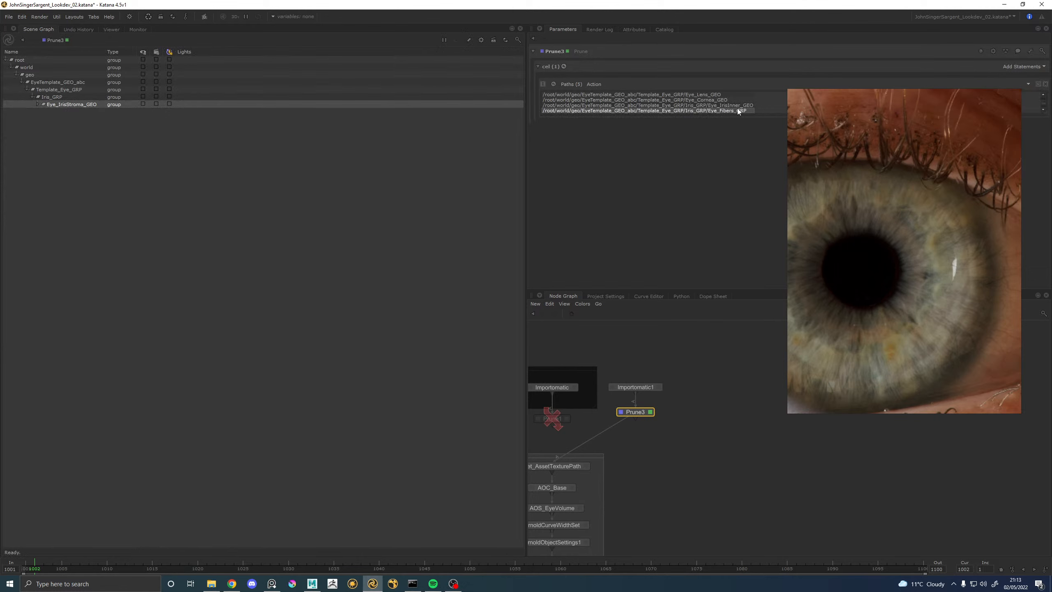
pyautogui.rightClick(737, 108)
pyautogui.click(755, 134)
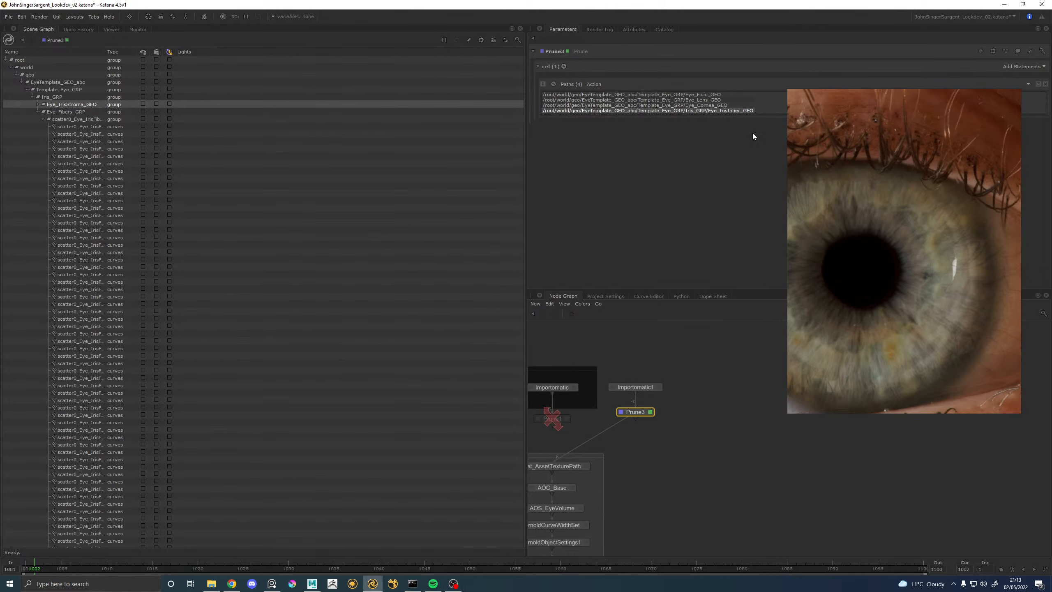
# Inspect the iris with its fibres in the 3D viewer, and collapse the scatter group in the scene graph.
pyautogui.click(111, 29)
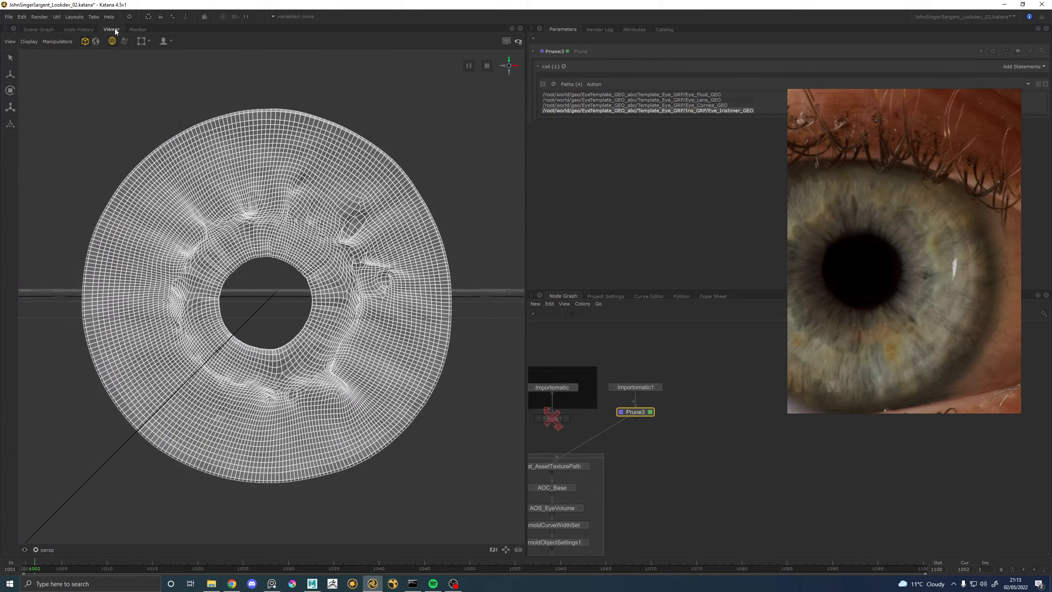
pyautogui.click(383, 139)
pyautogui.moveTo(352, 196)
pyautogui.keyDown('alt'); pyautogui.mouseDown()
pyautogui.moveTo(328, 195)
pyautogui.moveTo(337, 194)
pyautogui.mouseUp(); pyautogui.keyUp('alt')
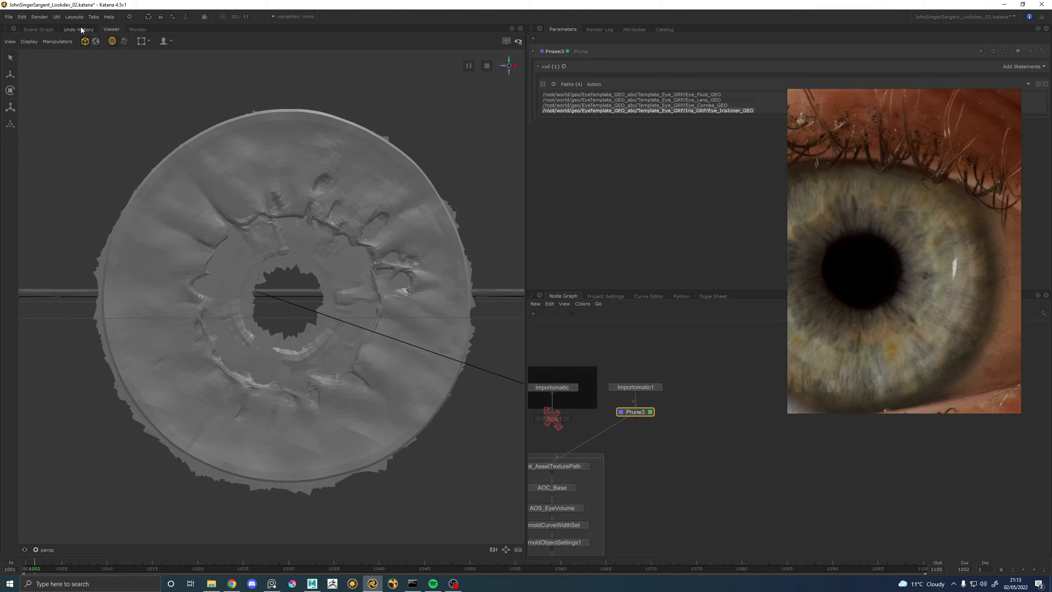
pyautogui.click(49, 30)
pyautogui.click(43, 119)
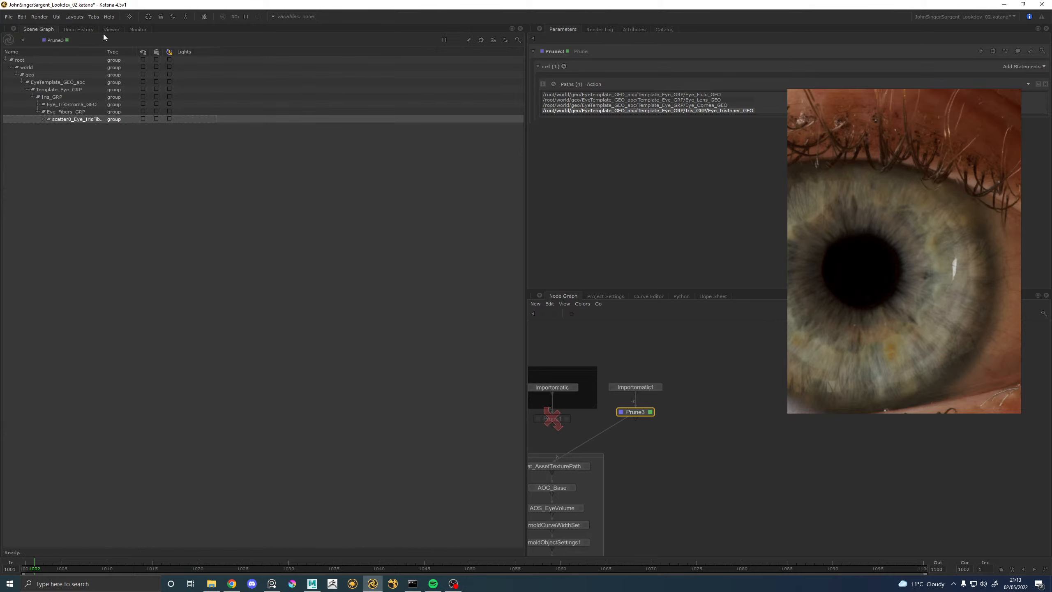
# Repeat the previous render and examine the iris fibres close up.
pyautogui.click(141, 30)
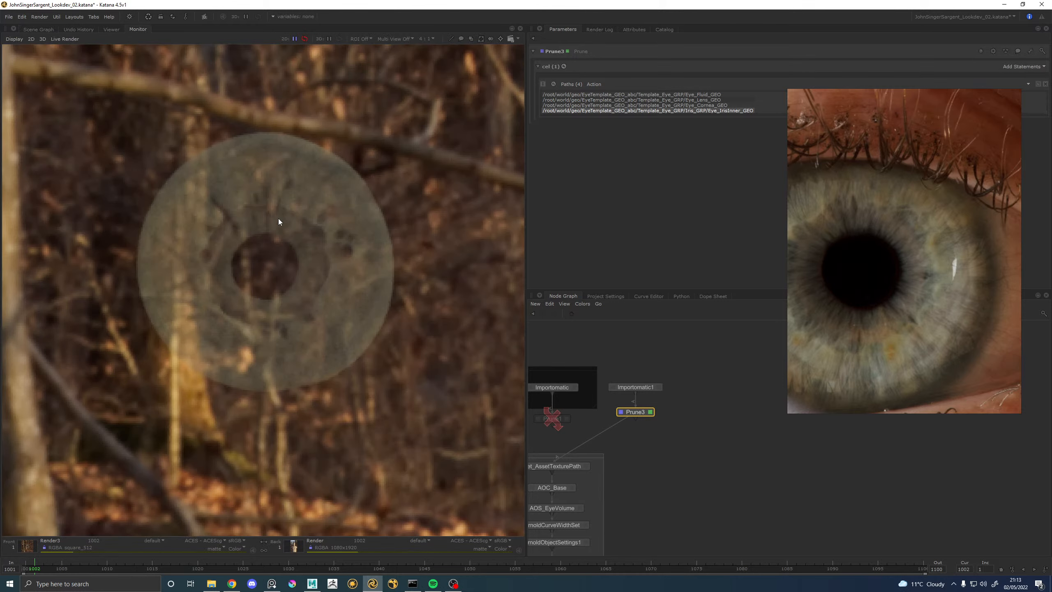
pyautogui.press('\\')
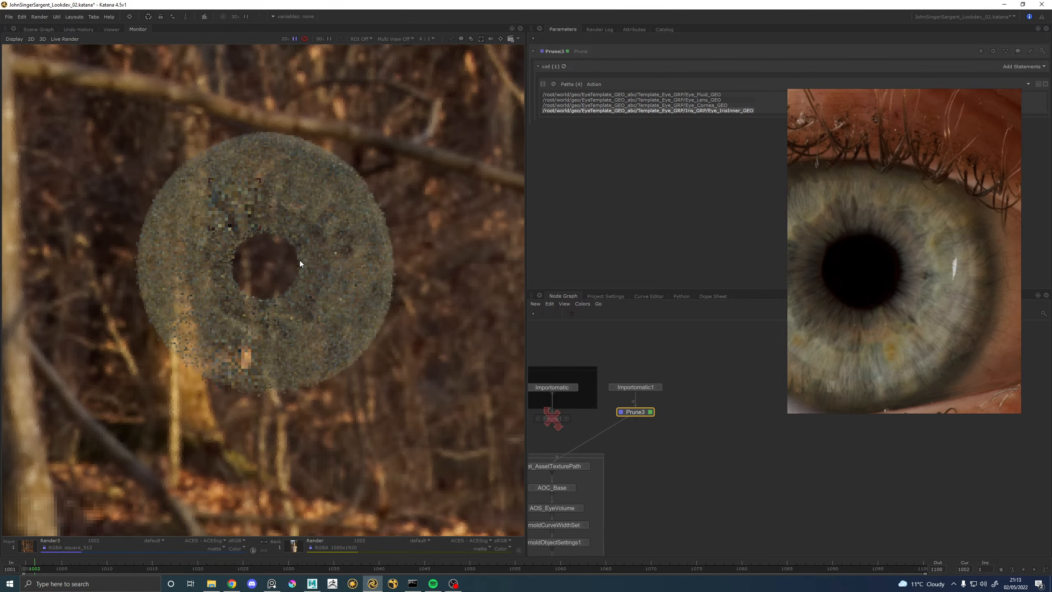
pyautogui.scroll(1, 300, 262)
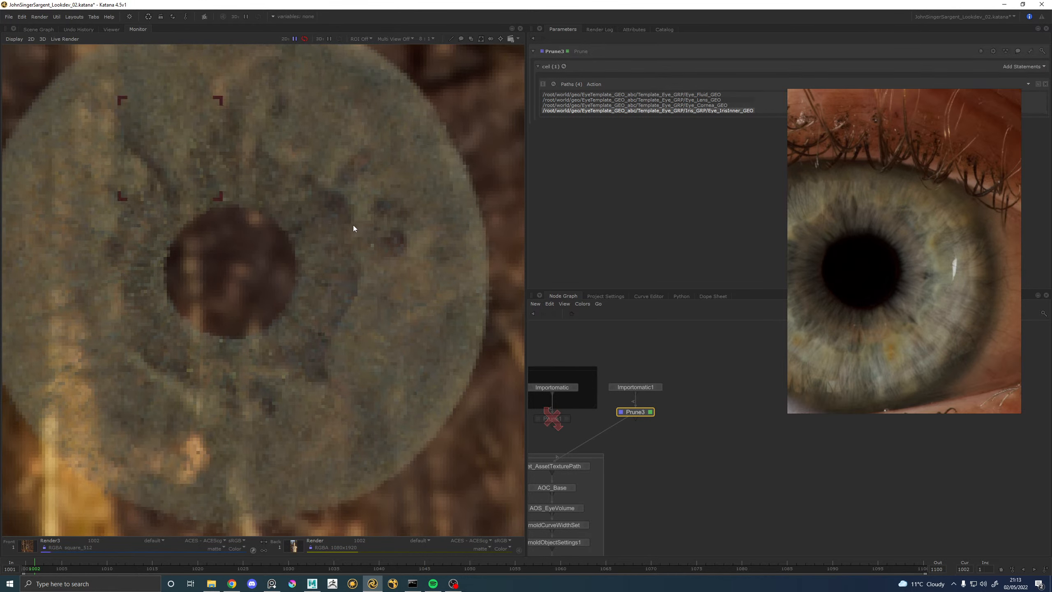
pyautogui.scroll(-1, 339, 264)
pyautogui.scroll(1, 312, 241)
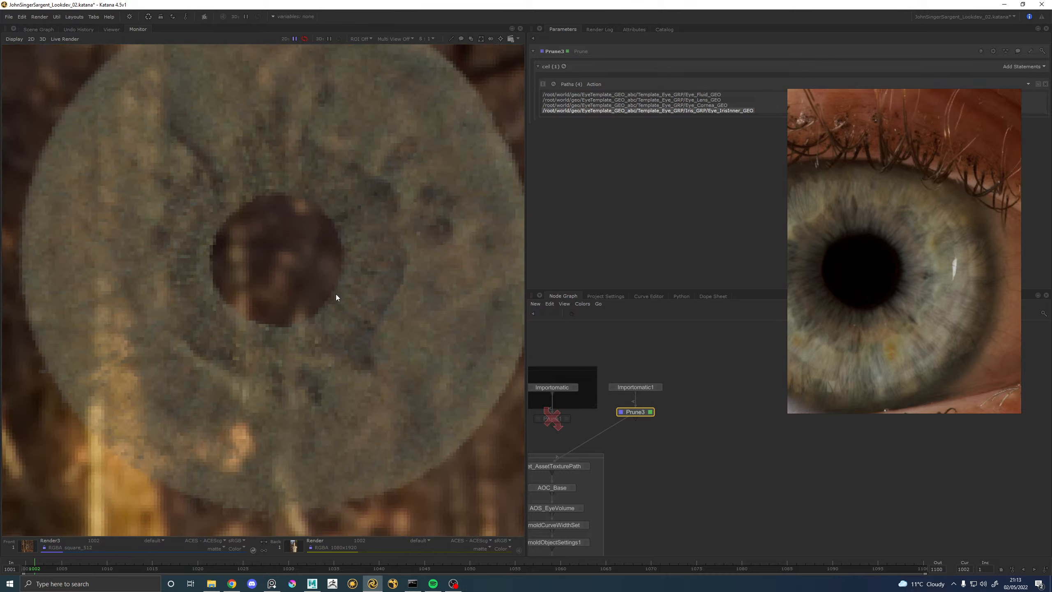
# Set ArnoldCurveWidthSet's random_min to 0.0006 and random_max to 0.001.
pyautogui.moveTo(585, 515); pyautogui.dragTo(627, 436, button='middle')
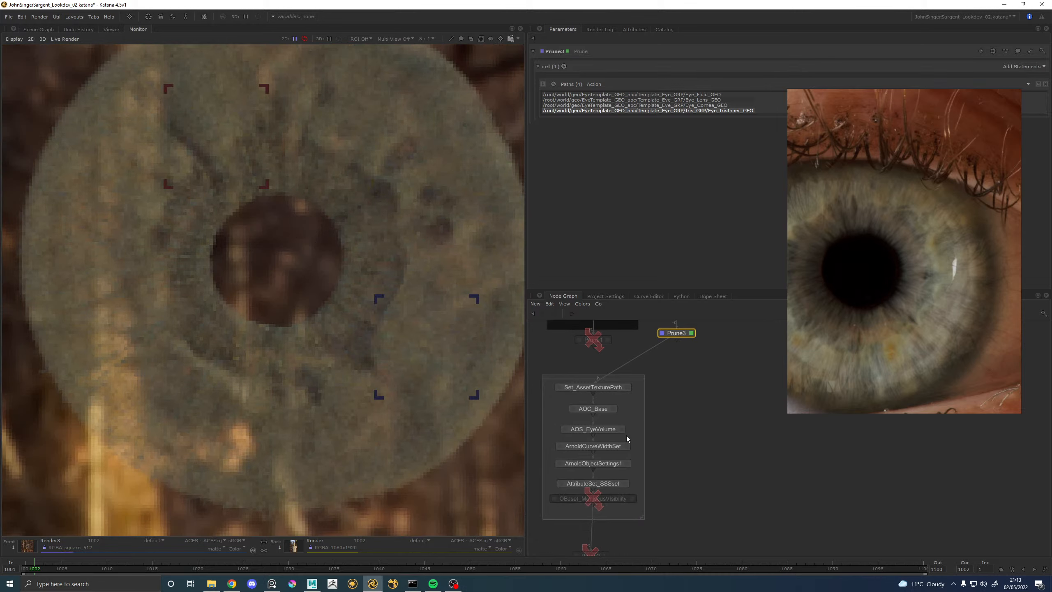
pyautogui.click(627, 447)
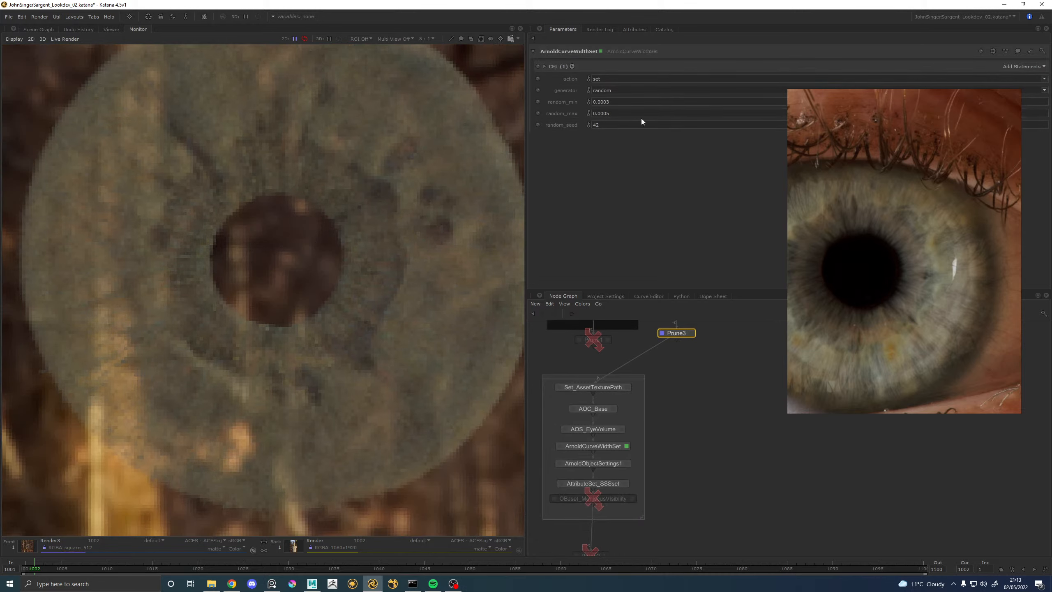
pyautogui.click(614, 113)
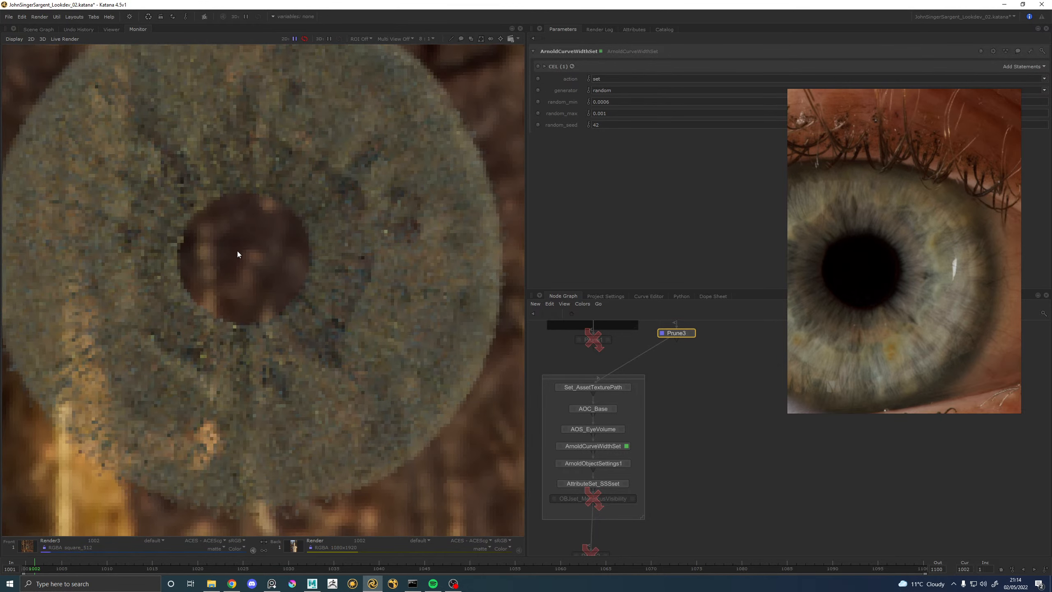
# Check the render's alpha channel, and display the direct output in colour.
pyautogui.press('a')
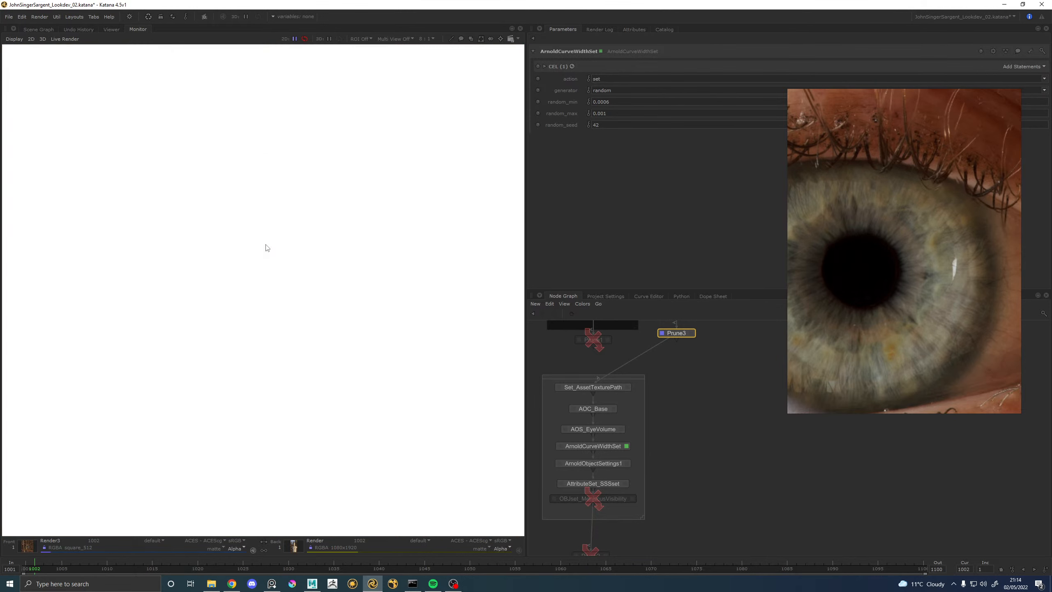
pyautogui.press('a')
pyautogui.click(148, 541)
pyautogui.click(160, 485)
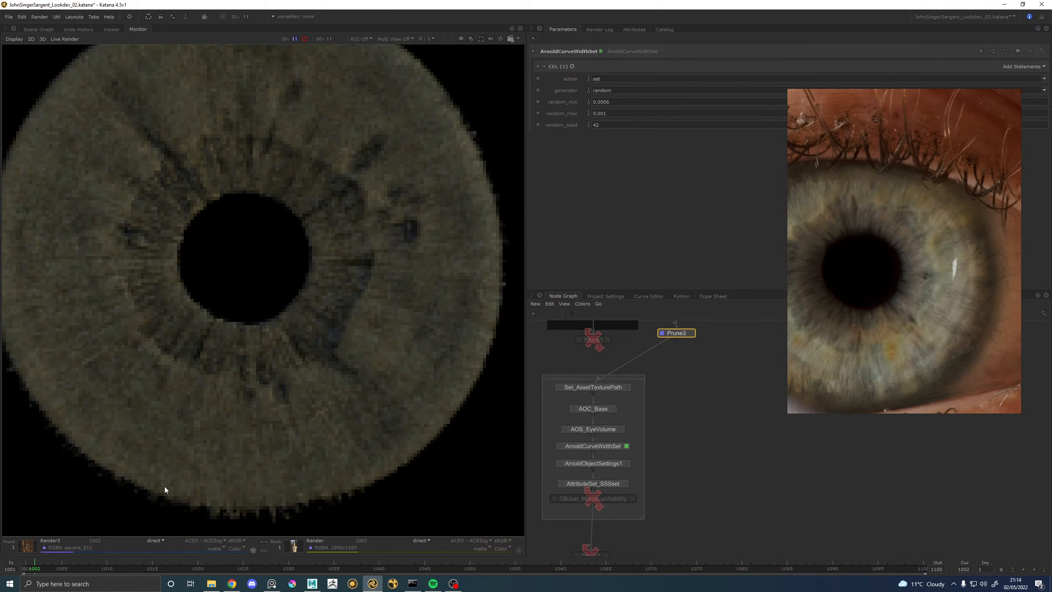
# Examine the iris fibres in the albedo output, and return the render view to the default output.
pyautogui.click(159, 541)
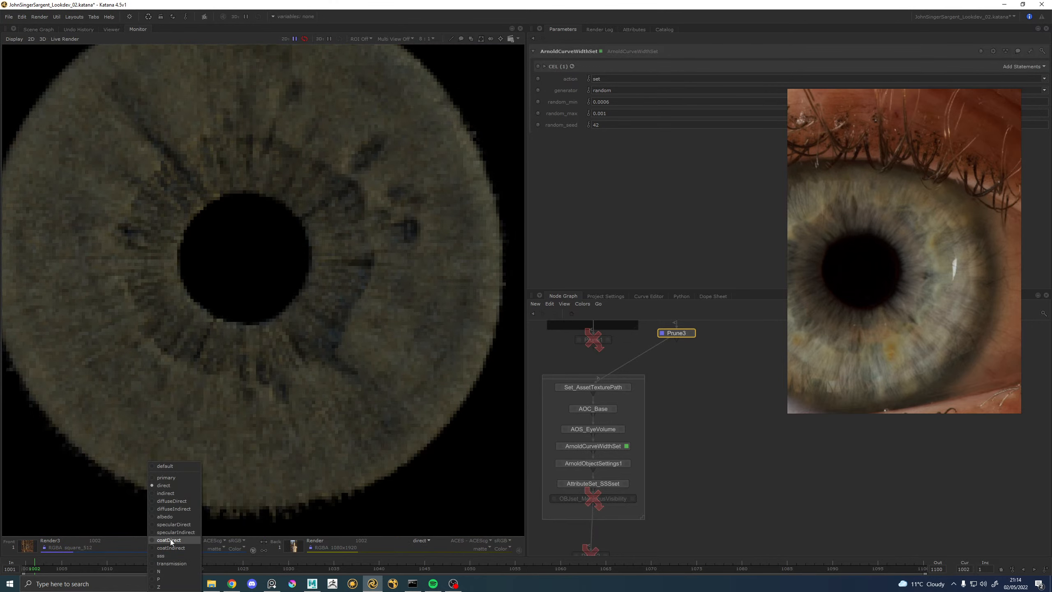
pyautogui.click(165, 516)
pyautogui.scroll(-1, 305, 258)
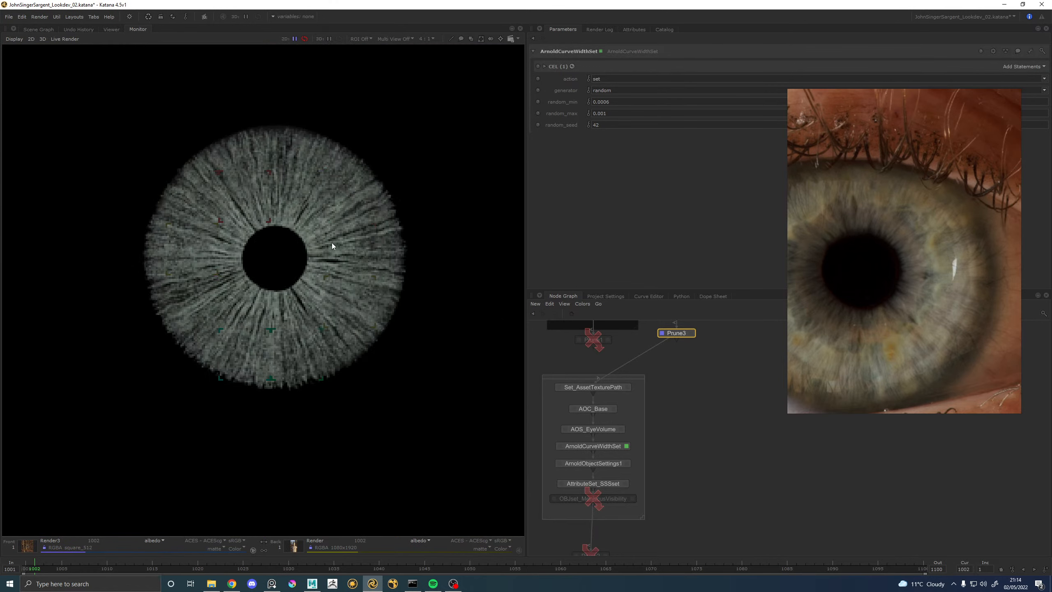
pyautogui.scroll(1, 342, 235)
pyautogui.click(141, 540)
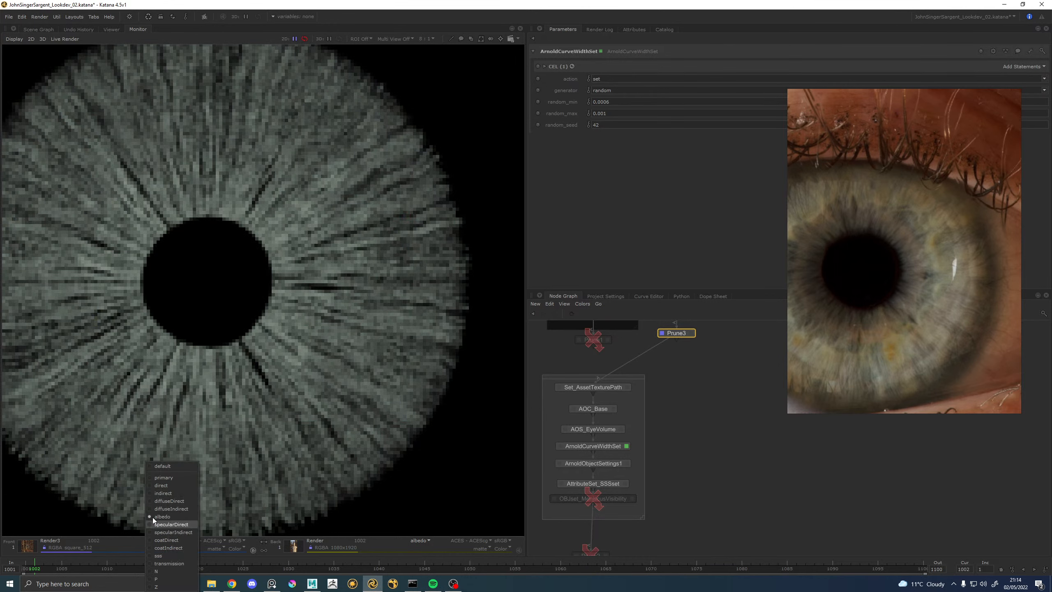
pyautogui.click(166, 467)
# Examine the rendered iris fibres, pupil edge and outer rim at several magnifications against the eye reference.
pyautogui.scroll(-1, 268, 326)
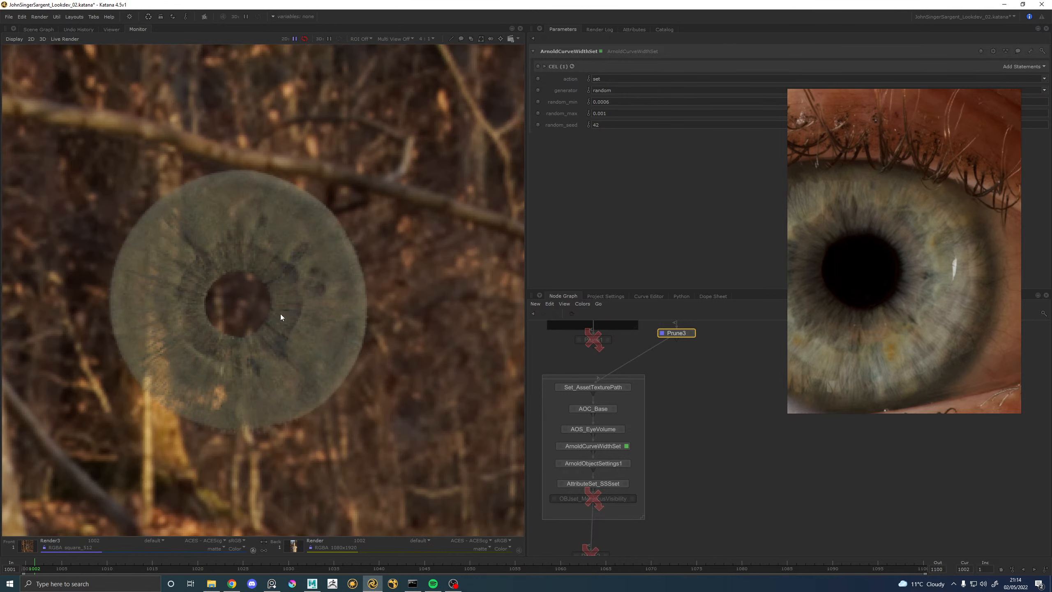
pyautogui.scroll(2, 238, 263)
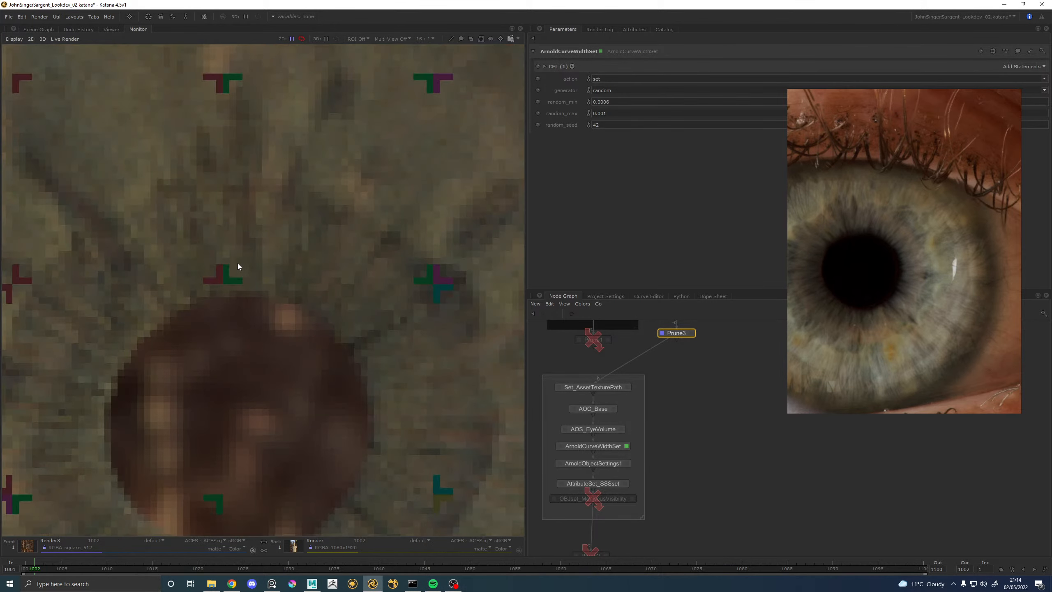
pyautogui.scroll(-2, 239, 266)
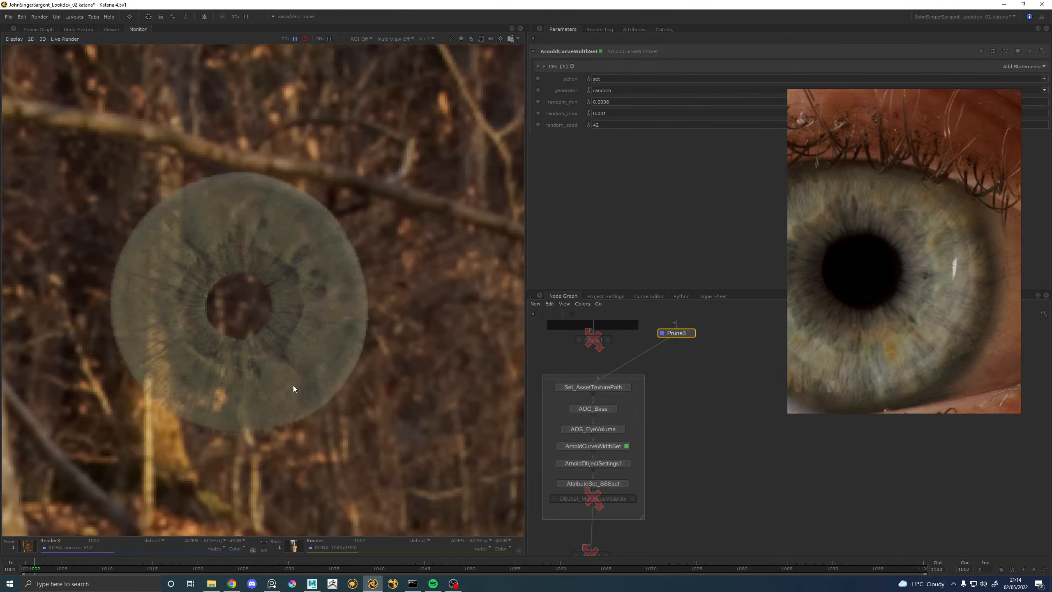
pyautogui.scroll(2, 194, 387)
pyautogui.scroll(-1, 206, 382)
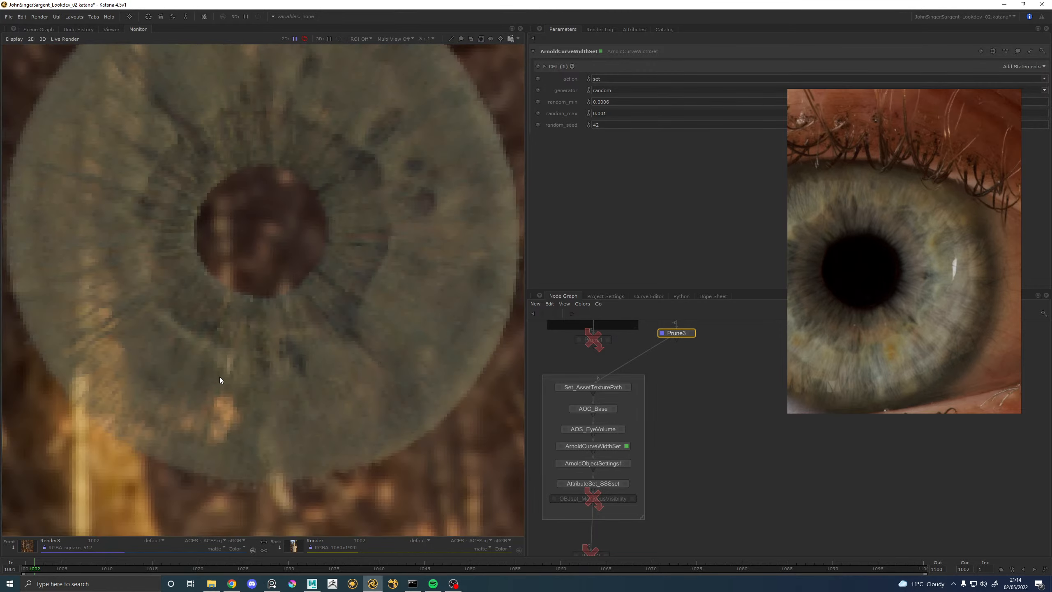
pyautogui.moveTo(405, 209); pyautogui.dragTo(371, 297, button='middle')
pyautogui.scroll(-1, 368, 297)
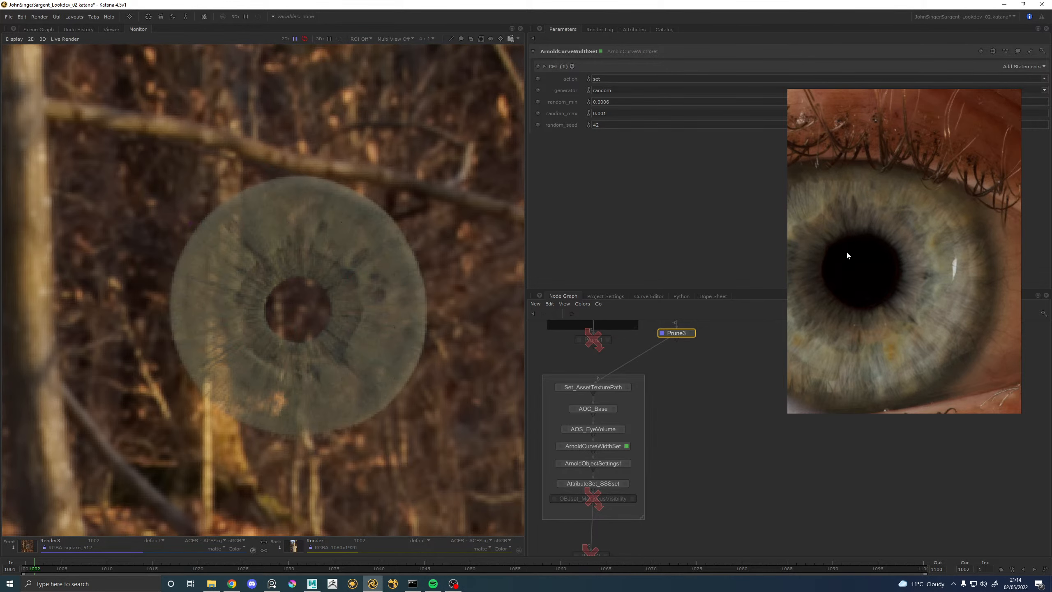
pyautogui.scroll(2, 395, 268)
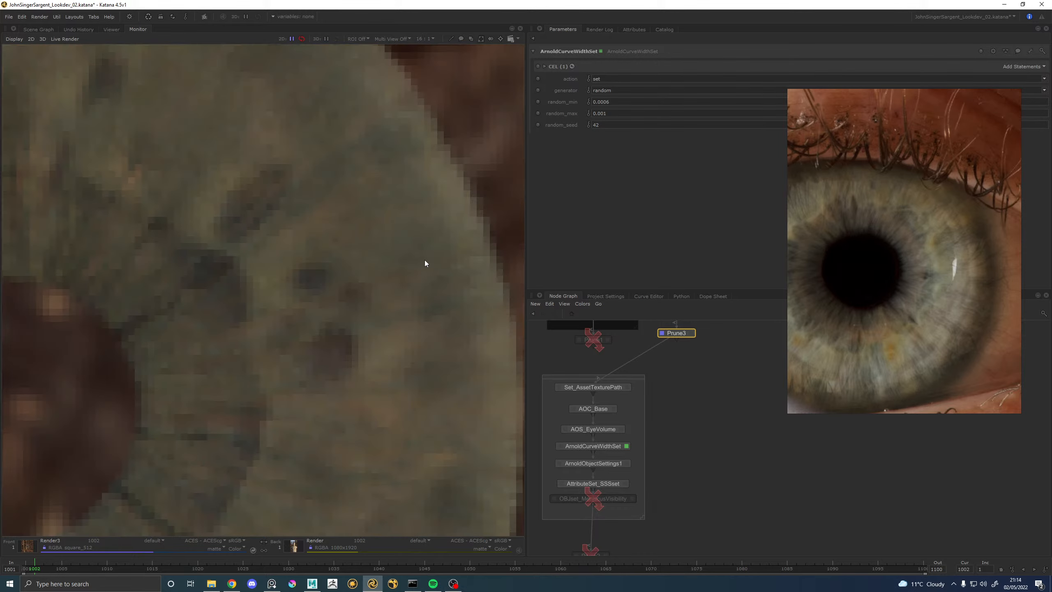
pyautogui.scroll(-2, 425, 260)
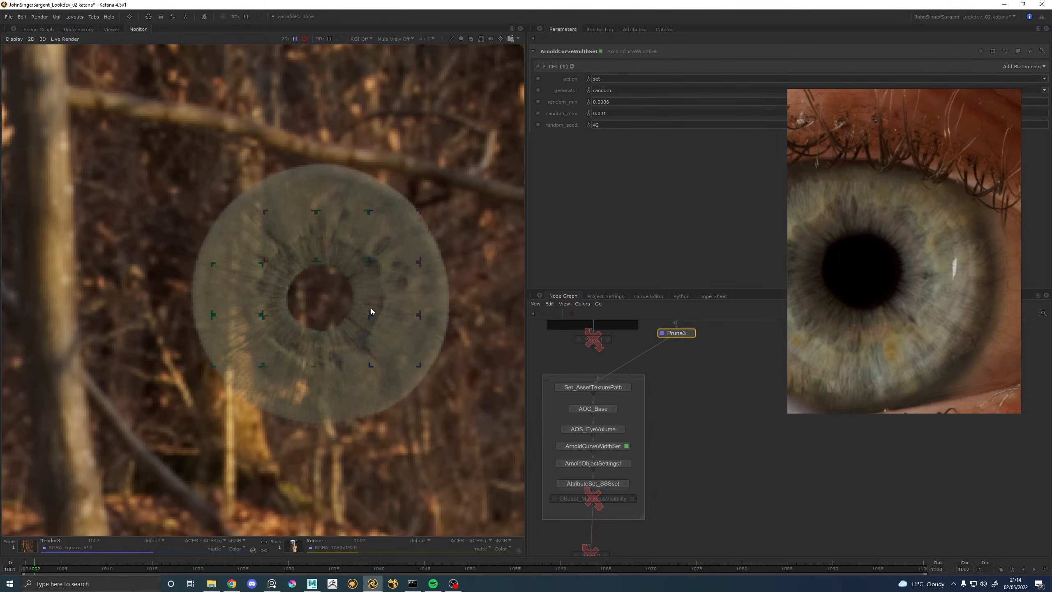
pyautogui.scroll(1, 341, 263)
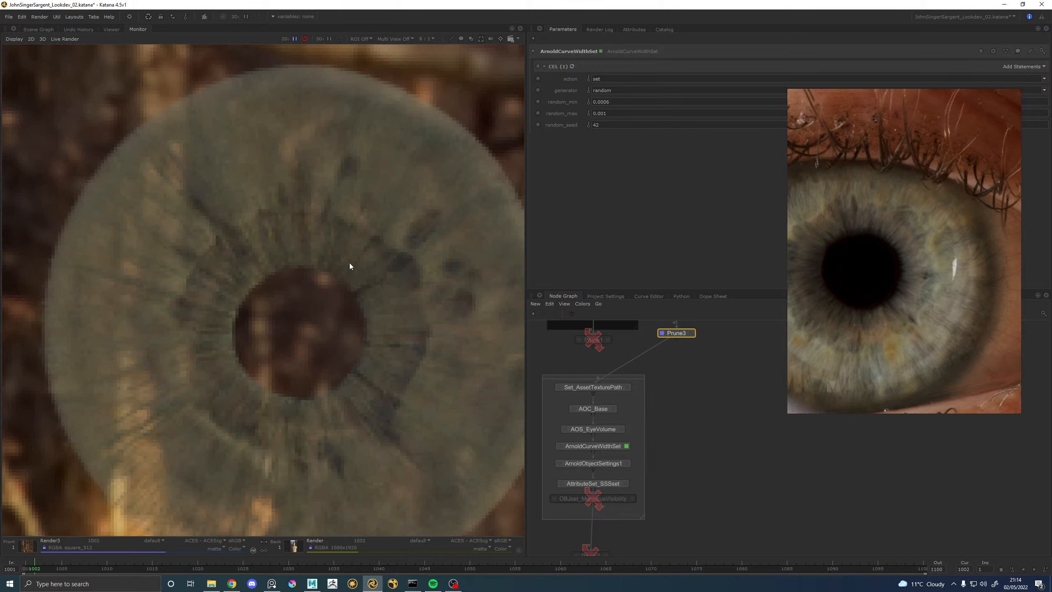
pyautogui.scroll(-1, 408, 270)
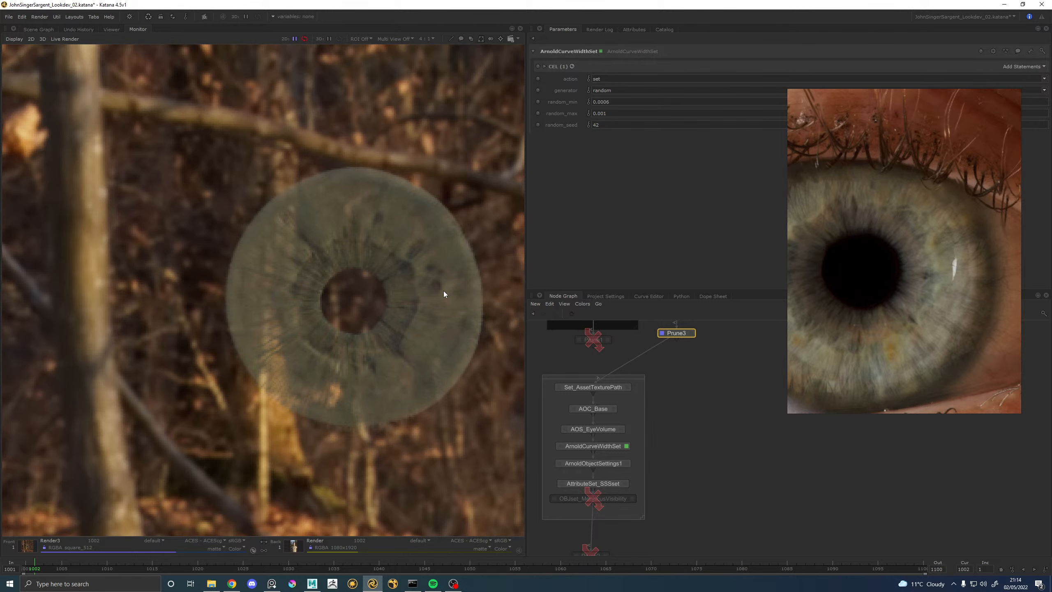
pyautogui.scroll(-1, 424, 268)
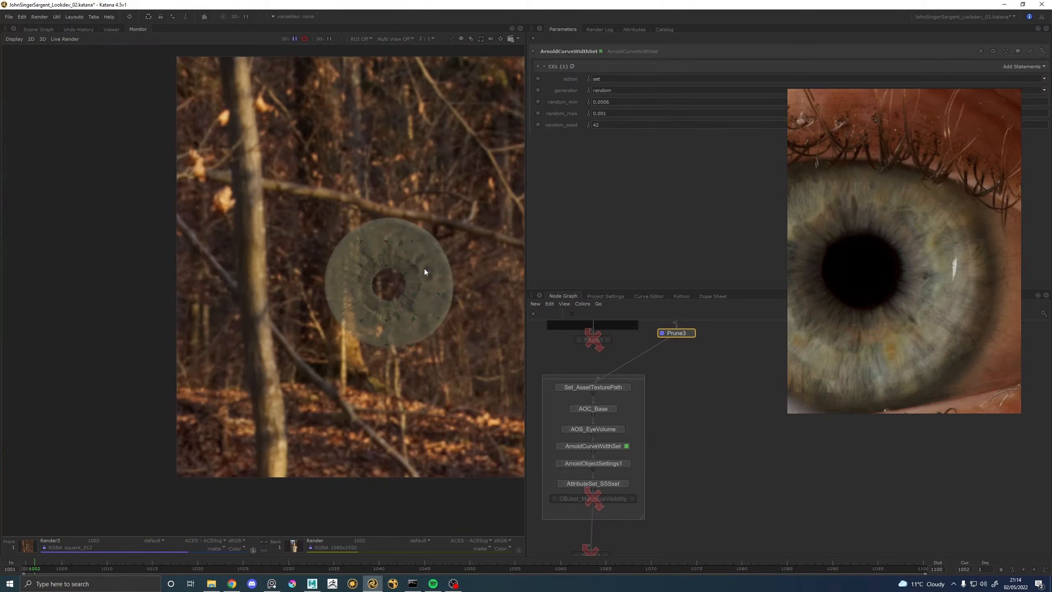
# View the scene at the Render3 node in the viewer and look through the TestCam camera.
pyautogui.scroll(2, 410, 280)
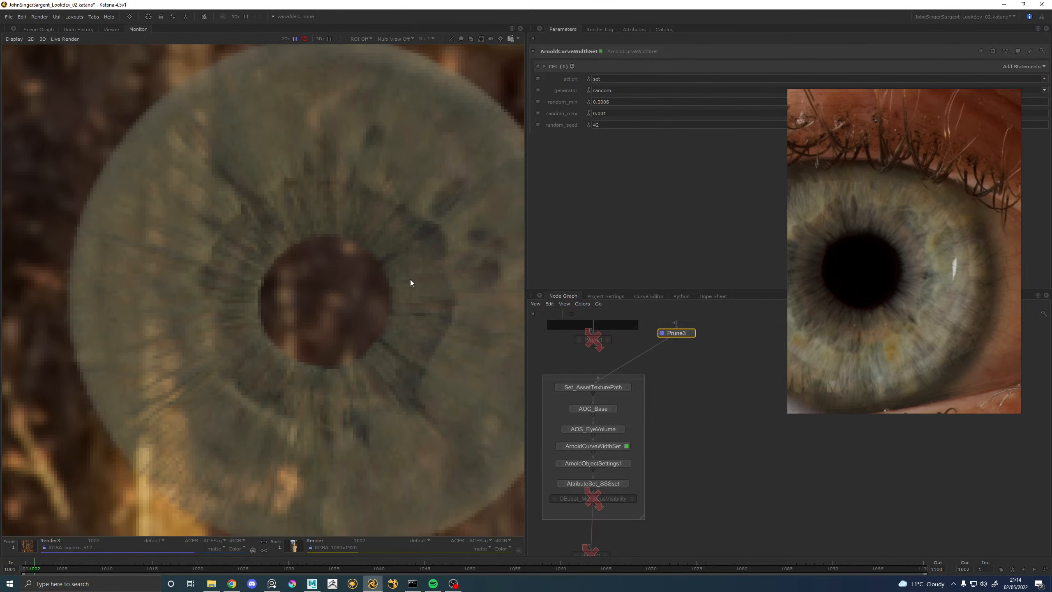
pyautogui.scroll(-3, 414, 278)
pyautogui.scroll(1, 444, 280)
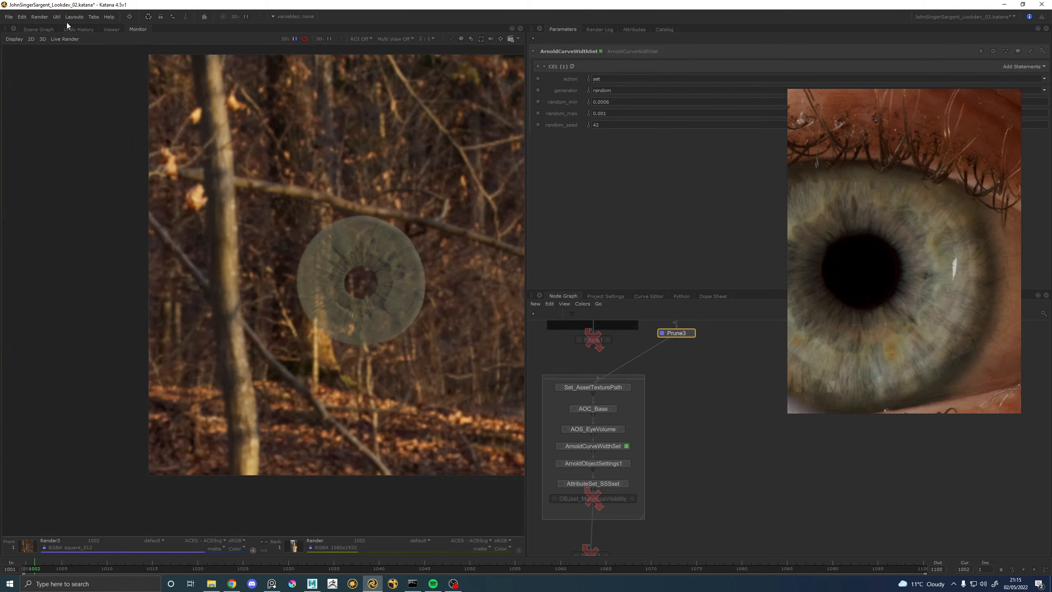
pyautogui.click(111, 29)
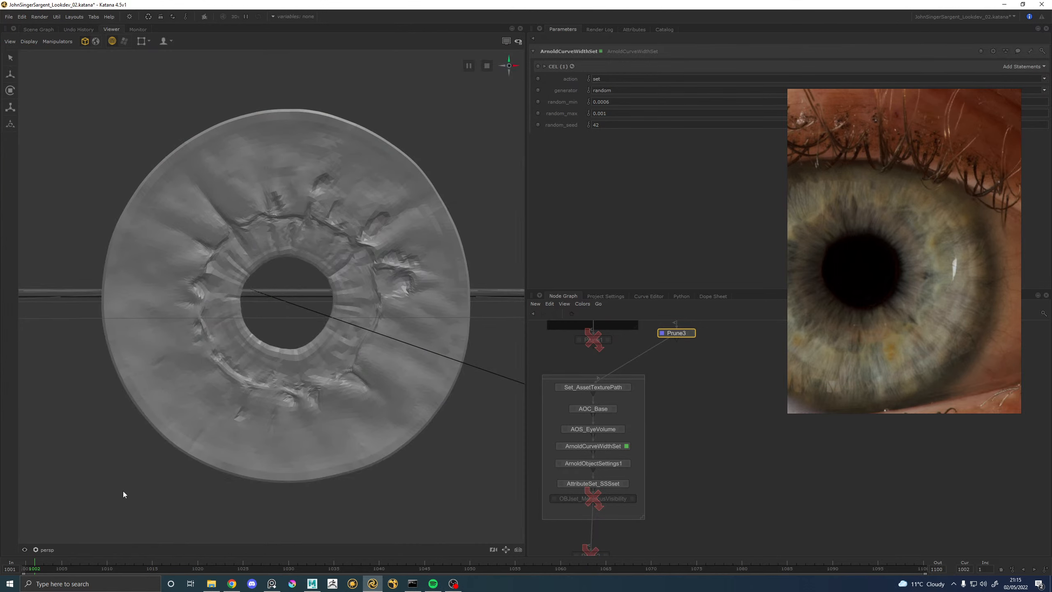
pyautogui.scroll(-5, 682, 518)
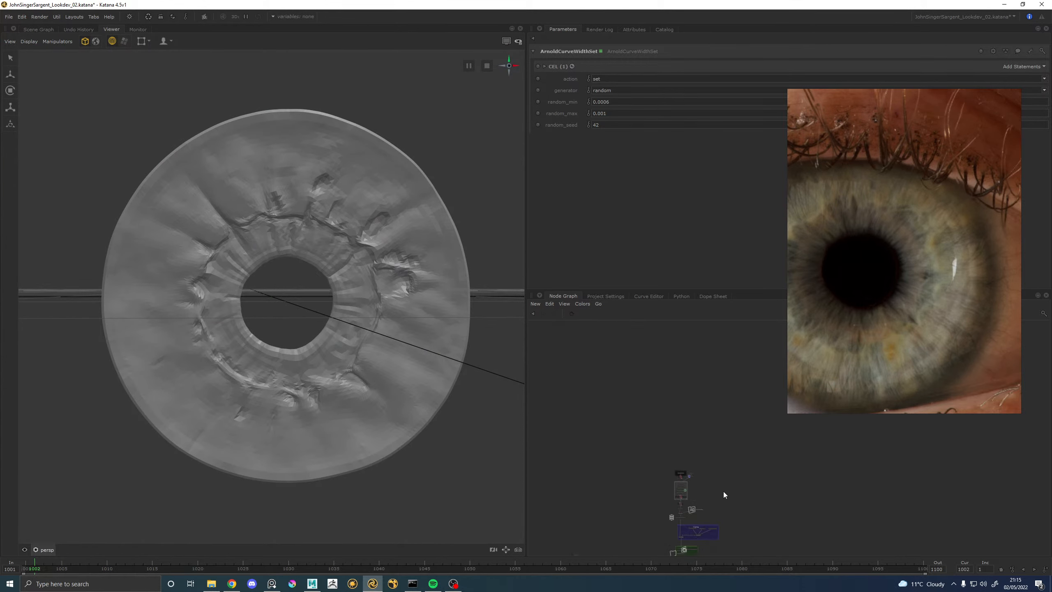
pyautogui.scroll(8, 679, 373)
pyautogui.click(588, 414)
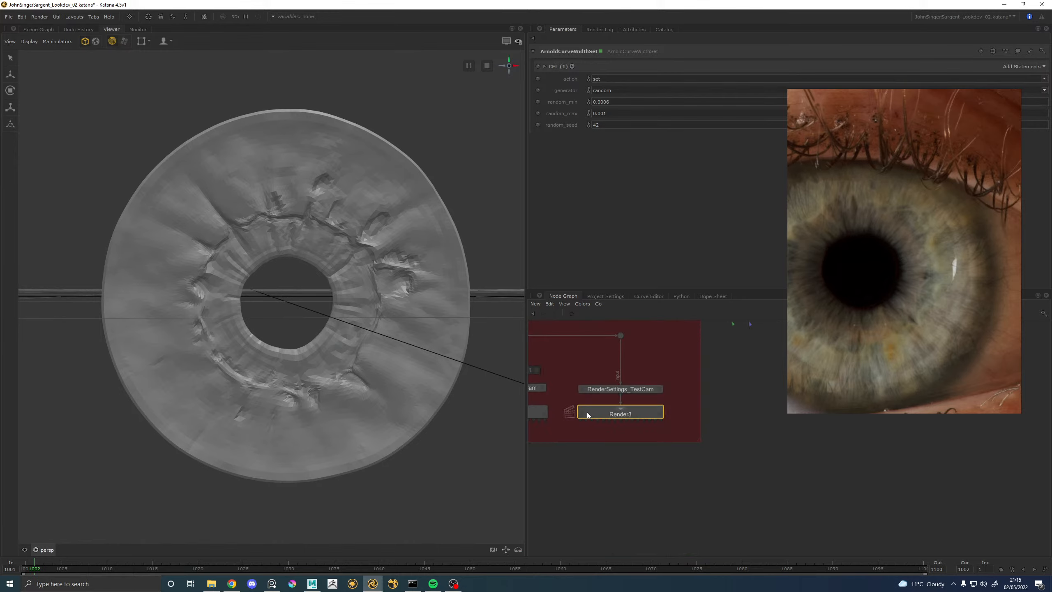
pyautogui.click(42, 550)
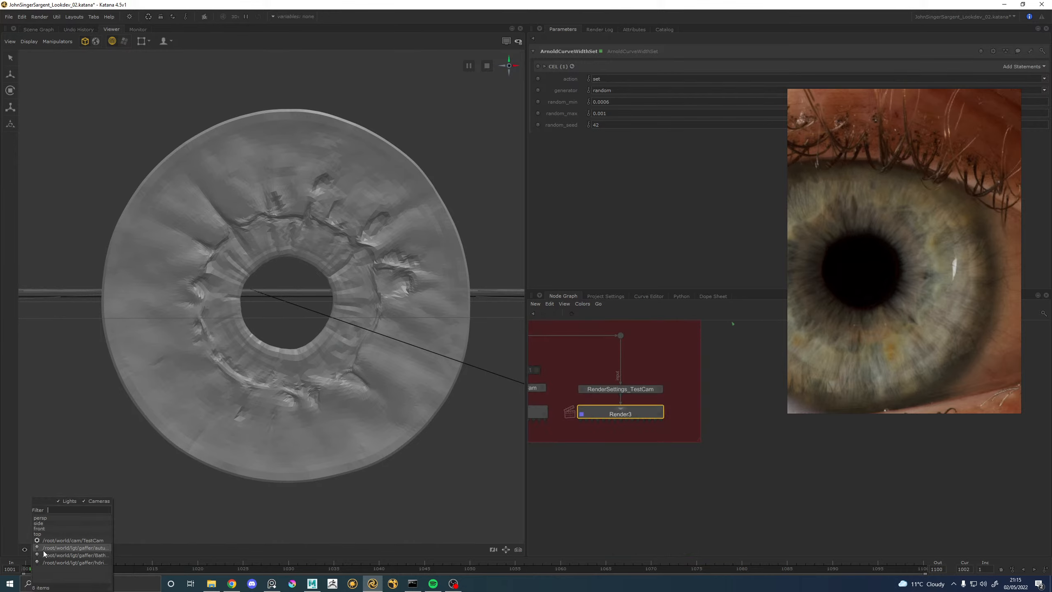
pyautogui.click(43, 549)
pyautogui.click(44, 549)
pyautogui.click(67, 540)
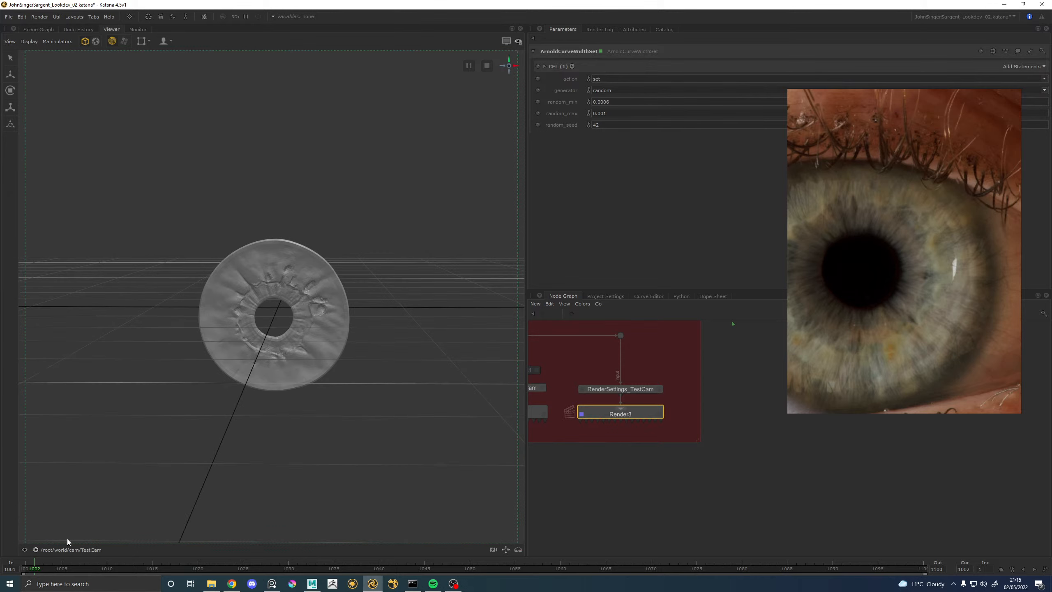
# Move TestCam closer until the iris nearly fills its frame, and render Render3 again.
pyautogui.scroll(5, 294, 318)
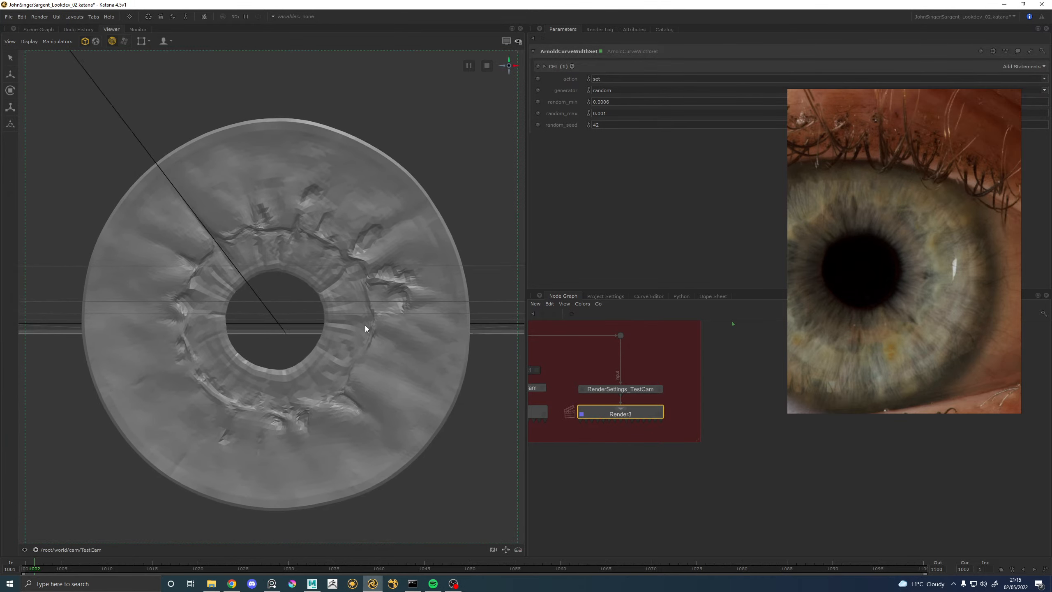
pyautogui.click(138, 29)
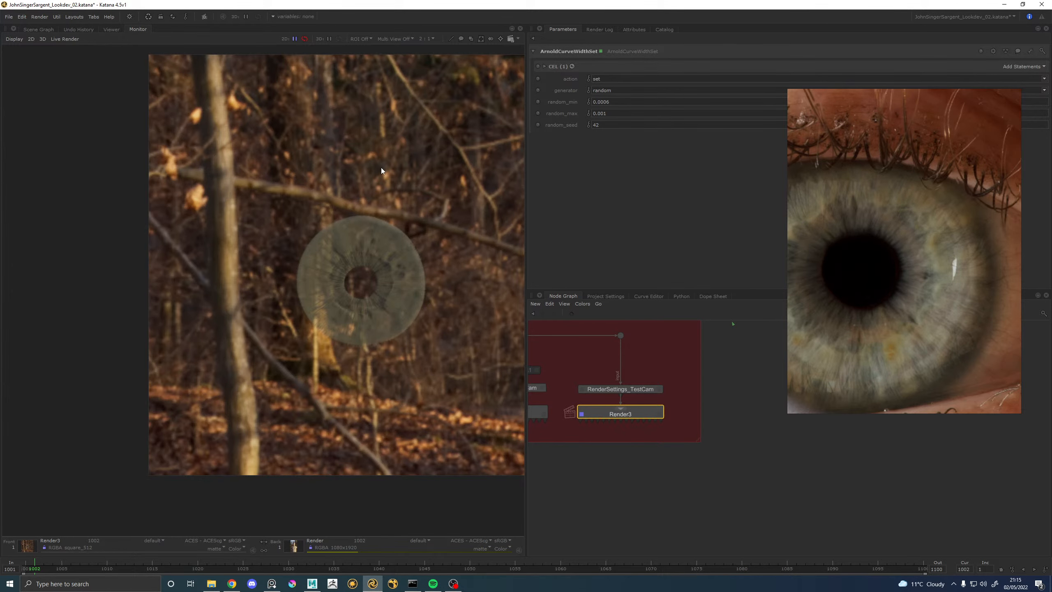
pyautogui.press('\\')
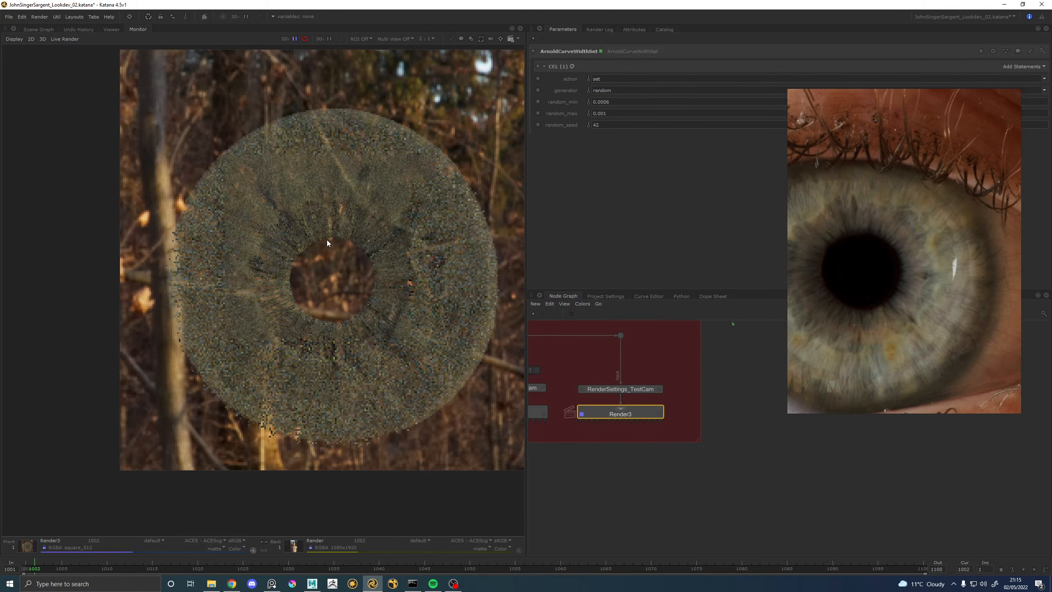
# Find the NMC_Eye_mats material group in the node graph and open its shading network.
pyautogui.scroll(-5, 725, 386)
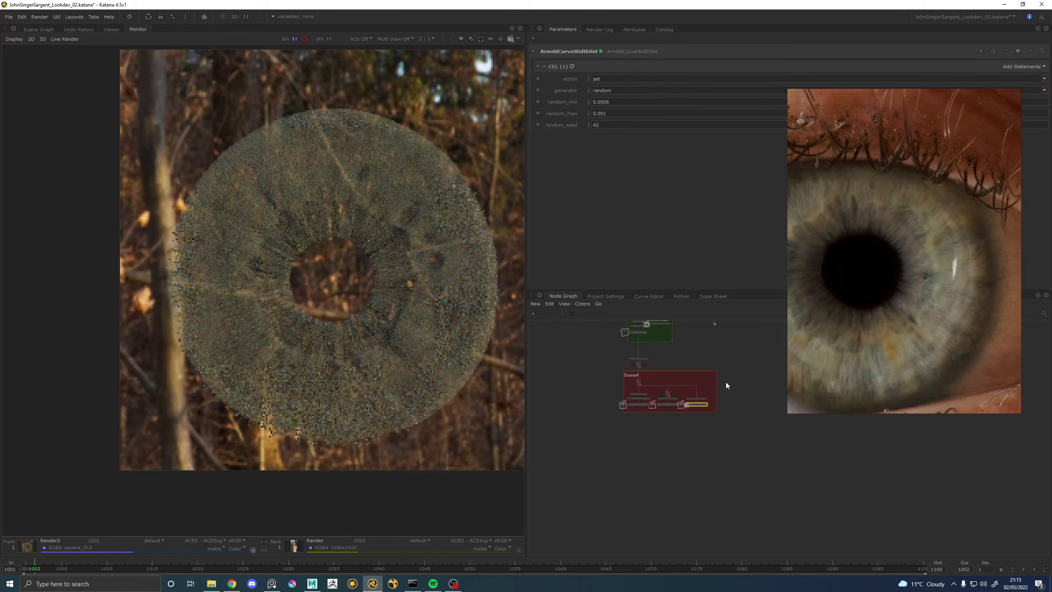
pyautogui.moveTo(751, 344); pyautogui.dragTo(689, 463, button='middle')
pyautogui.moveTo(687, 361); pyautogui.dragTo(706, 478, button='middle')
pyautogui.scroll(4, 622, 425)
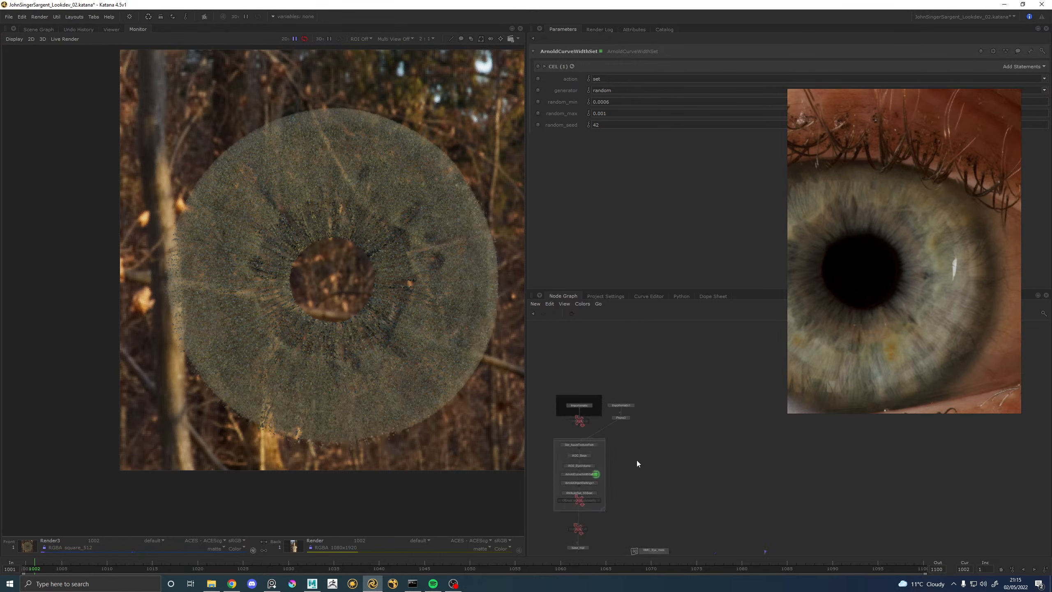
pyautogui.moveTo(636, 460); pyautogui.dragTo(630, 379, button='middle')
pyautogui.moveTo(640, 457)
pyautogui.mouseDown(button='middle')
pyautogui.moveTo(650, 321)
pyautogui.moveTo(679, 439)
pyautogui.mouseUp(button='middle')
pyautogui.keyDown('ctrl'); pyautogui.middleClick(649, 389); pyautogui.keyUp('ctrl')
pyautogui.moveTo(741, 461); pyautogui.dragTo(727, 458, button='middle')
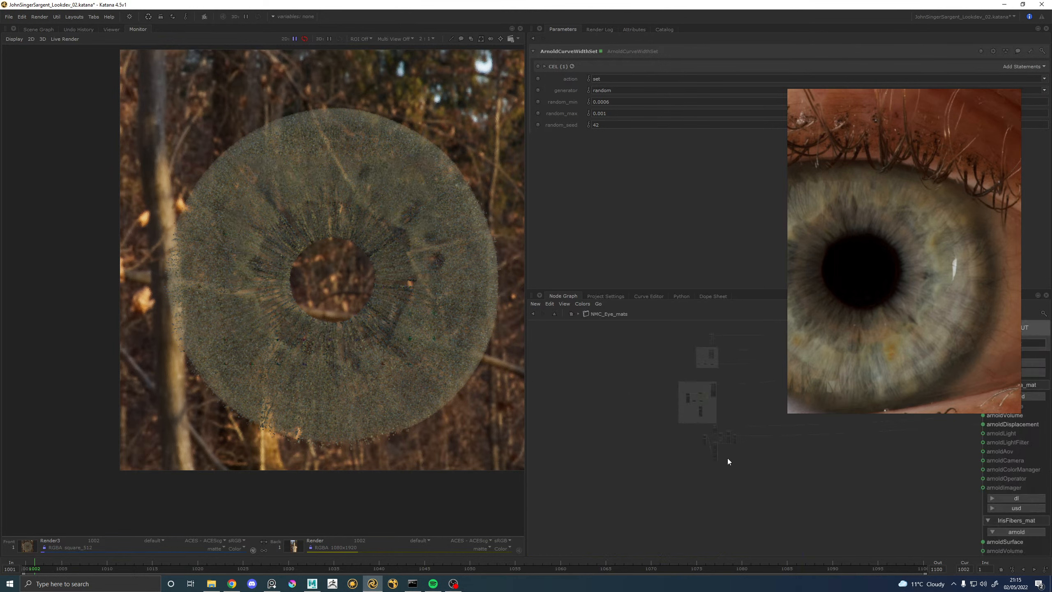
# Rename the ramp_rgb2 shading node as ramp_IrisCOL.
pyautogui.scroll(6, 720, 445)
pyautogui.click(546, 347)
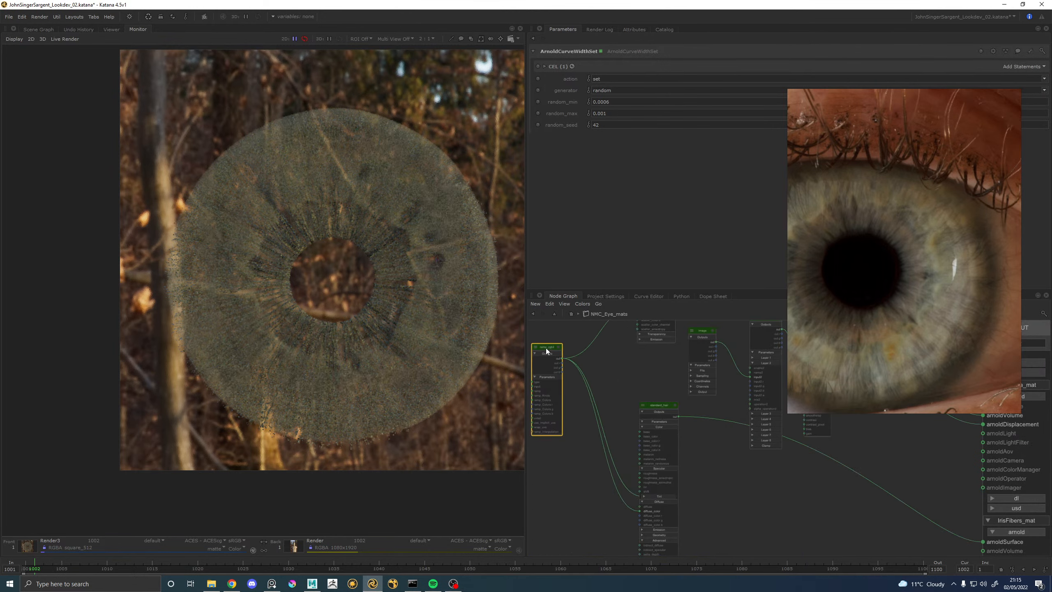
pyautogui.press('e')
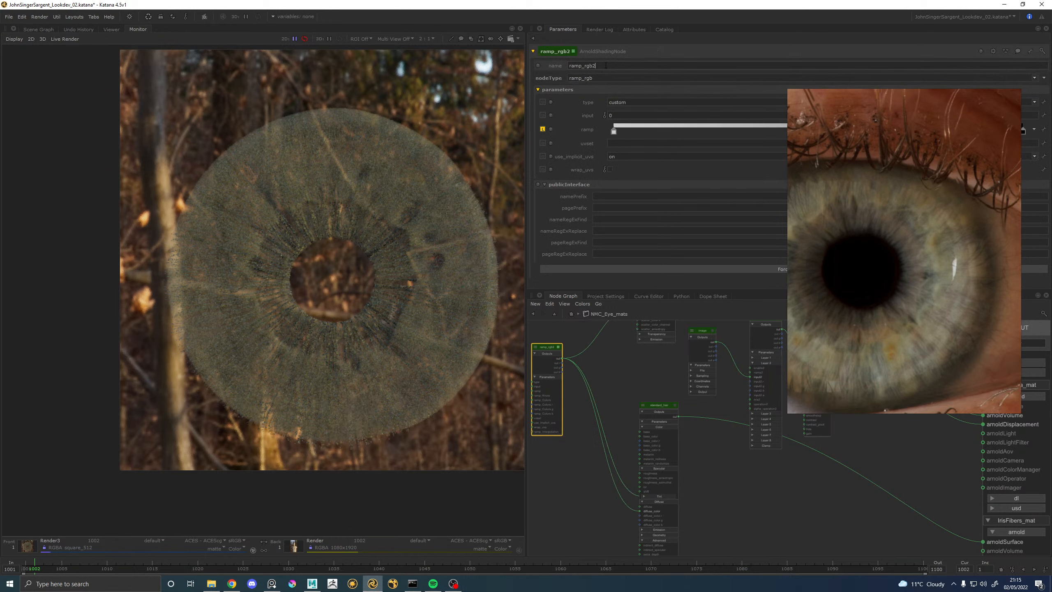
pyautogui.press('BackSpace')
pyautogui.press('BackSpace')
pyautogui.press('BackSpace')
pyautogui.press('Return')
# Add an Arnold random shading node and place it between the iris colour ramp and the fibres' hair shader.
pyautogui.click(620, 385)
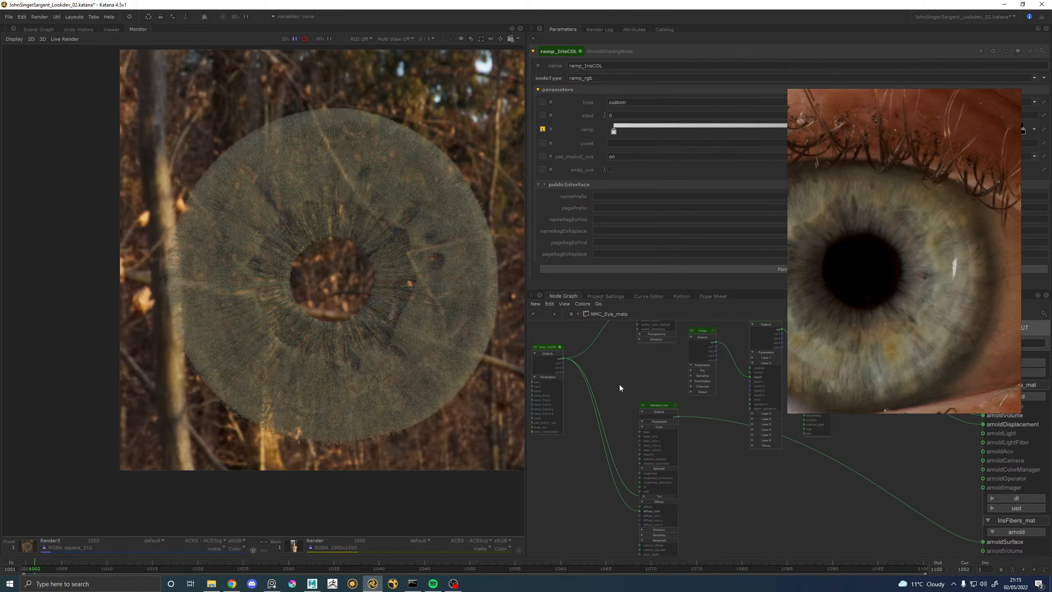
pyautogui.press('Tab')
pyautogui.write('vary')
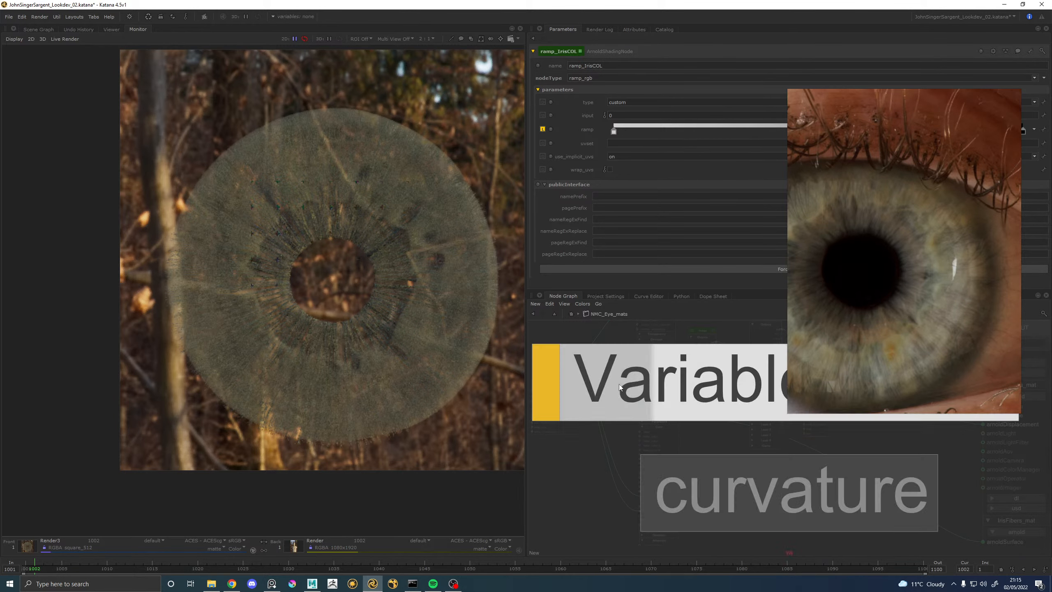
pyautogui.press('BackSpace')
pyautogui.press('BackSpace')
pyautogui.press('BackSpace')
pyautogui.press('BackSpace')
pyautogui.write('rand')
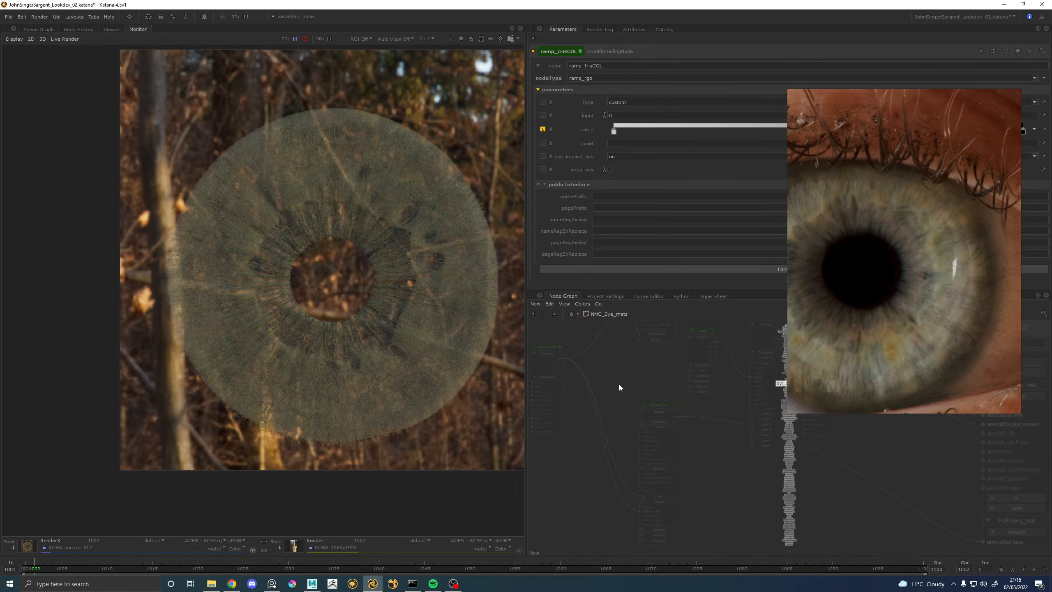
pyautogui.click(634, 400)
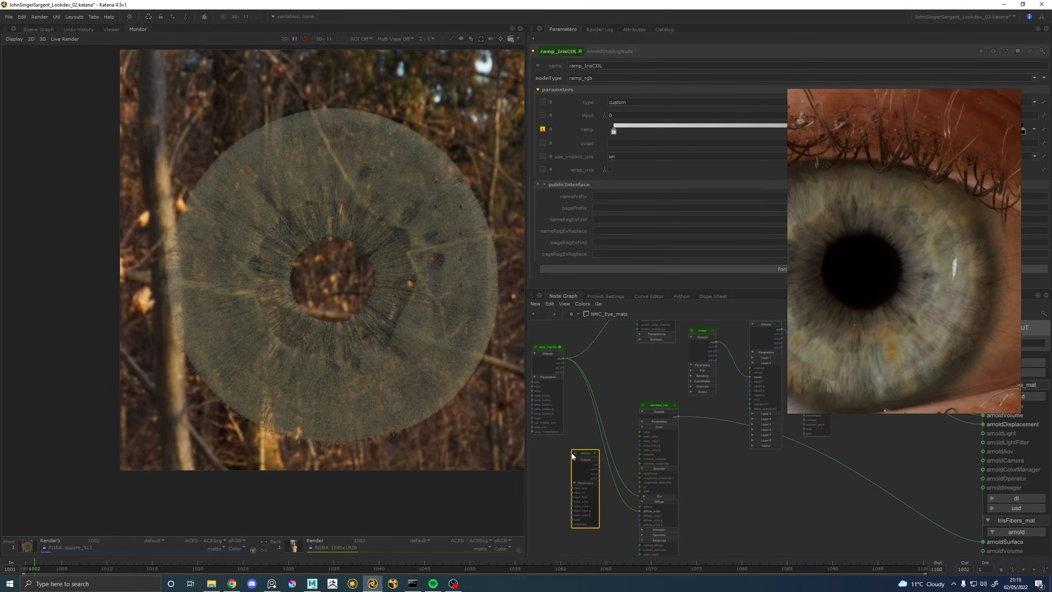
pyautogui.click(575, 458)
pyautogui.moveTo(572, 430); pyautogui.dragTo(582, 406, button='middle')
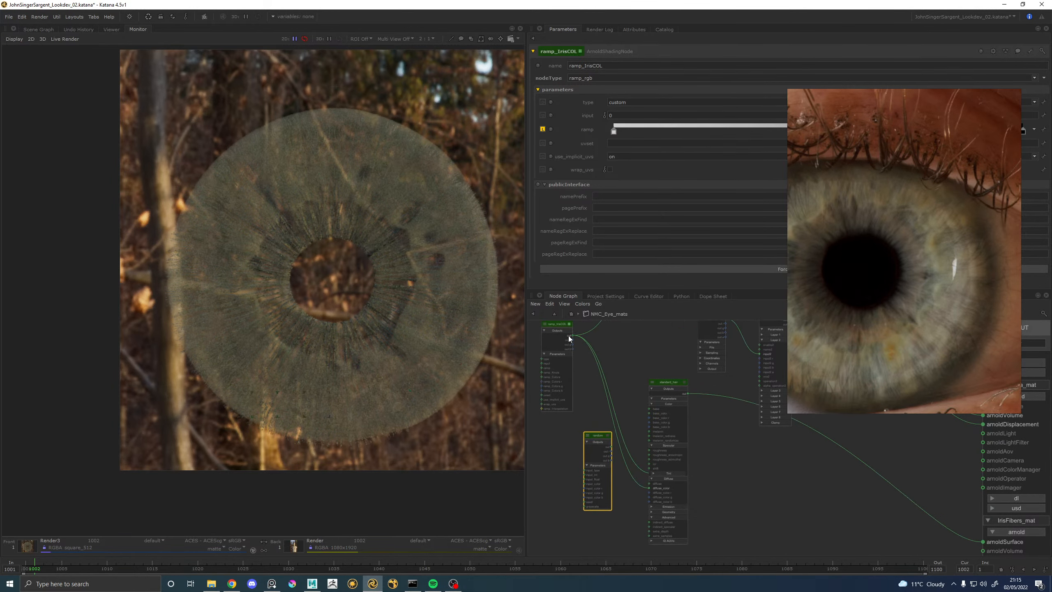
# Connect ramp_IrisCOL's output to the random node's colour input, and feed the random output into the hair shader's colour inputs.
pyautogui.moveTo(569, 336); pyautogui.dragTo(584, 484)
pyautogui.moveTo(590, 349); pyautogui.dragTo(612, 446)
pyautogui.moveTo(588, 344); pyautogui.dragTo(615, 443)
pyautogui.moveTo(591, 349); pyautogui.dragTo(611, 450)
# Set the random node's input_type to color, and move the eye reference aside to read its input connection.
pyautogui.click(608, 436)
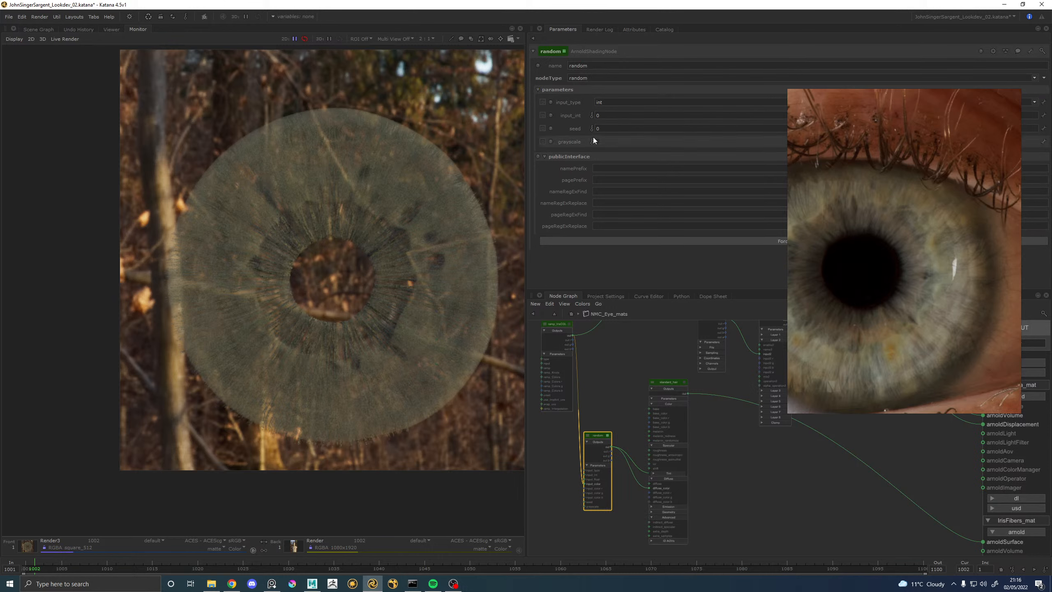
pyautogui.click(608, 102)
pyautogui.click(602, 120)
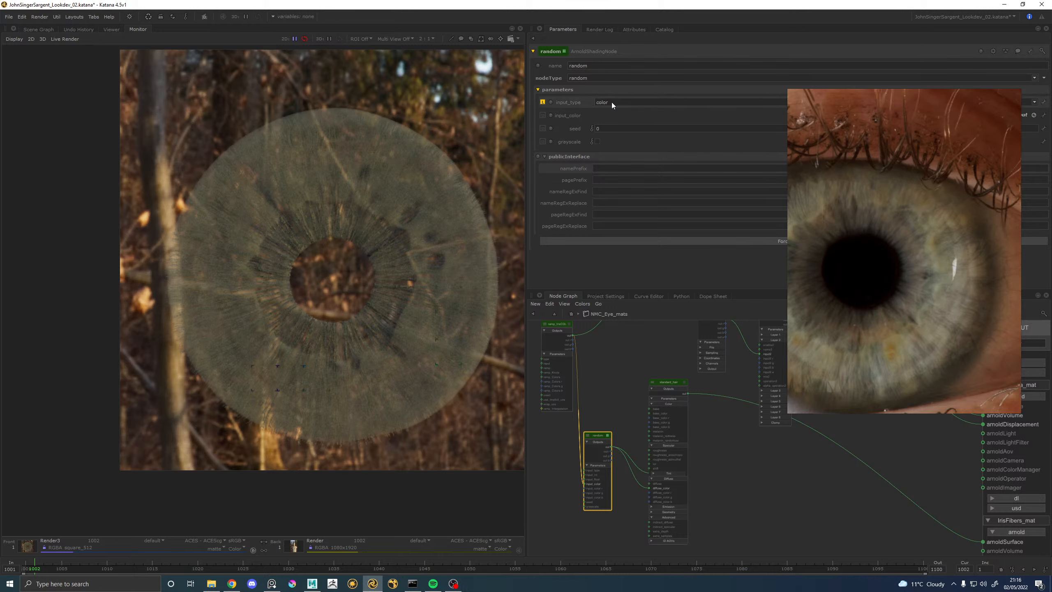
pyautogui.moveTo(847, 158); pyautogui.dragTo(762, 231)
pyautogui.click(625, 381)
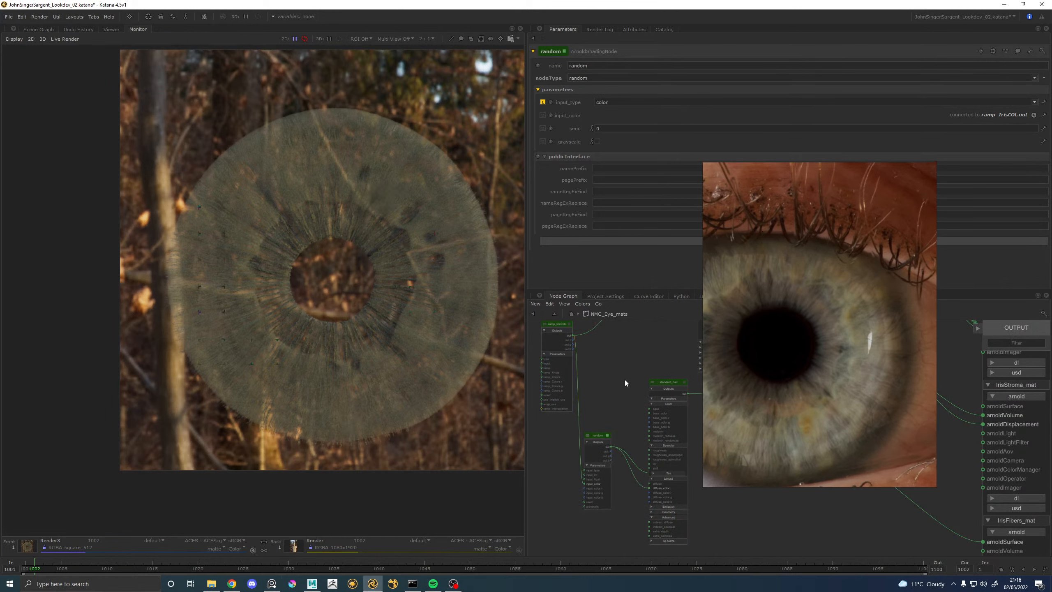
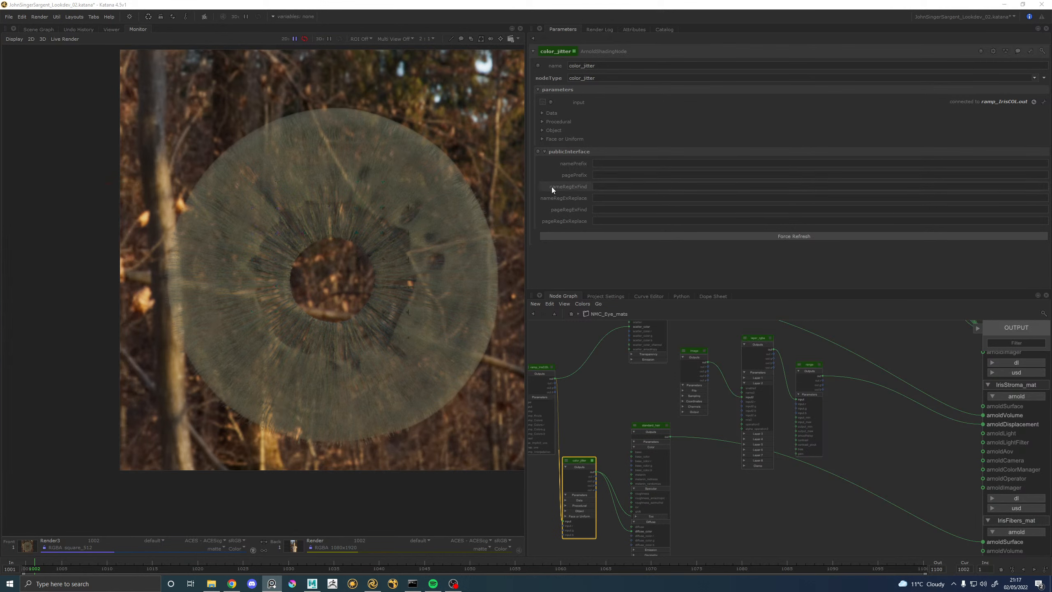
# Expand color_jitter's Object parameters and set obj_gain_max to 1.
pyautogui.click(551, 113)
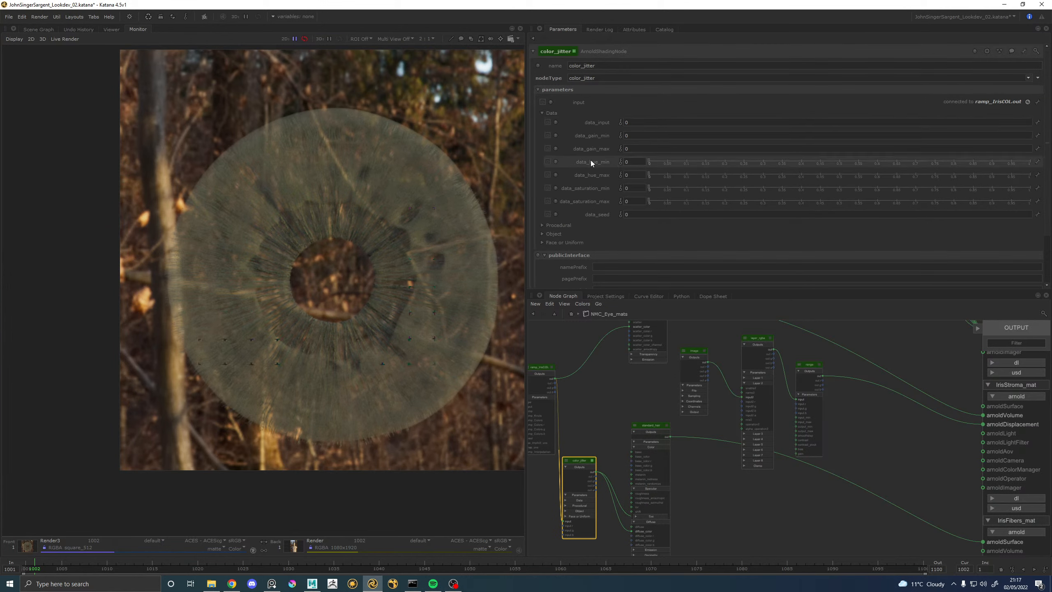
pyautogui.click(553, 113)
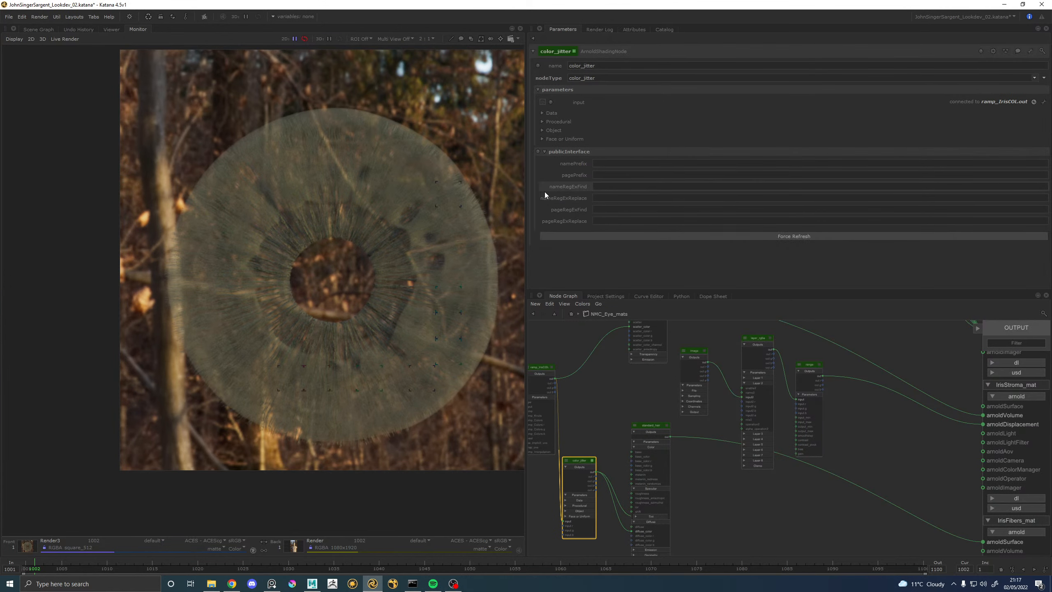
pyautogui.click(554, 131)
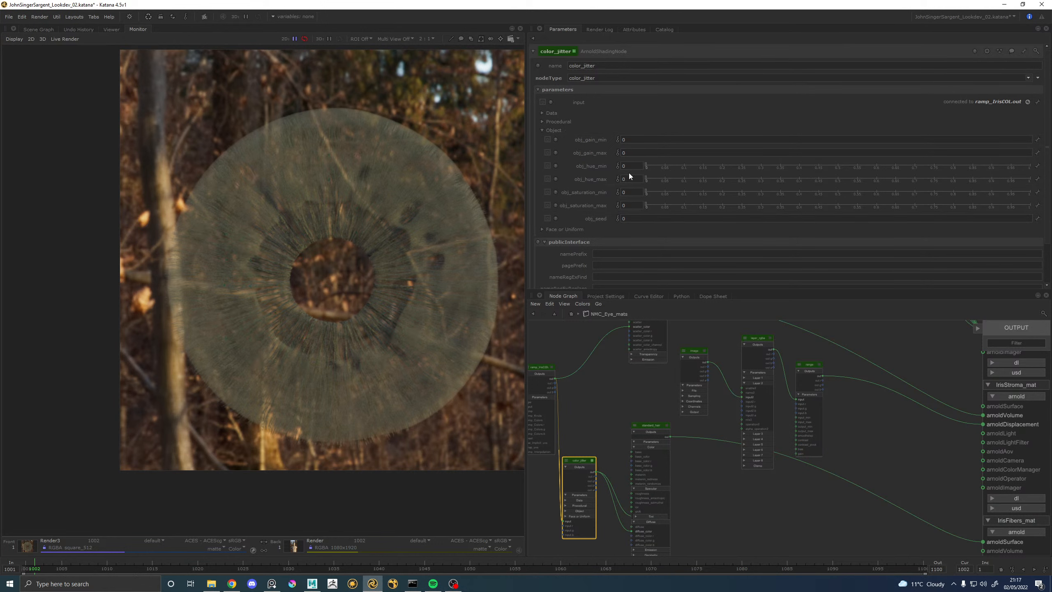
pyautogui.write('1')
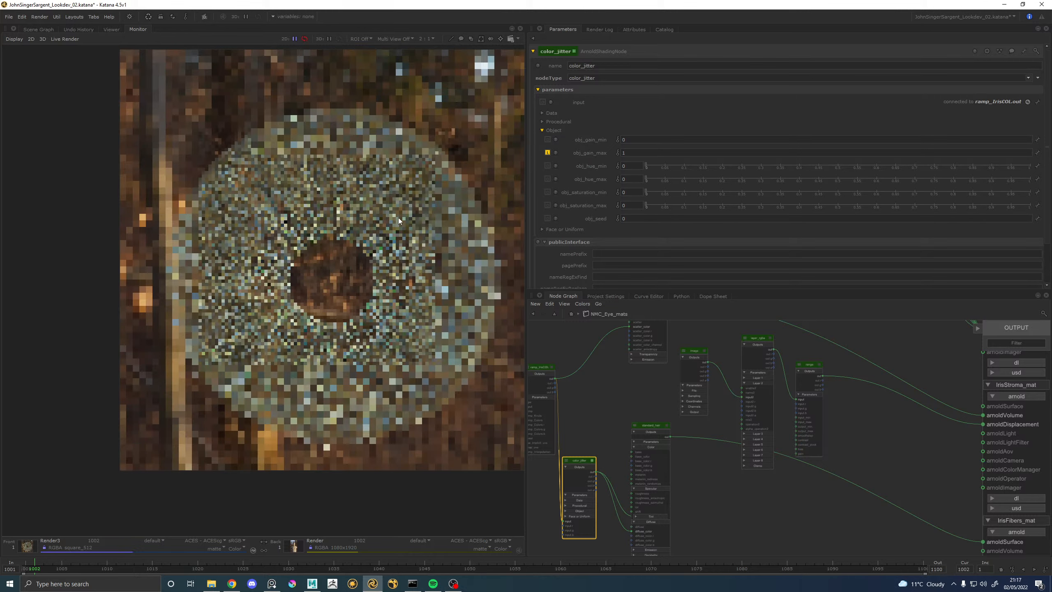
# Set color_jitter's obj_gain_max to 0.1 and obj_gain_min to -0.1.
pyautogui.write('0.1')
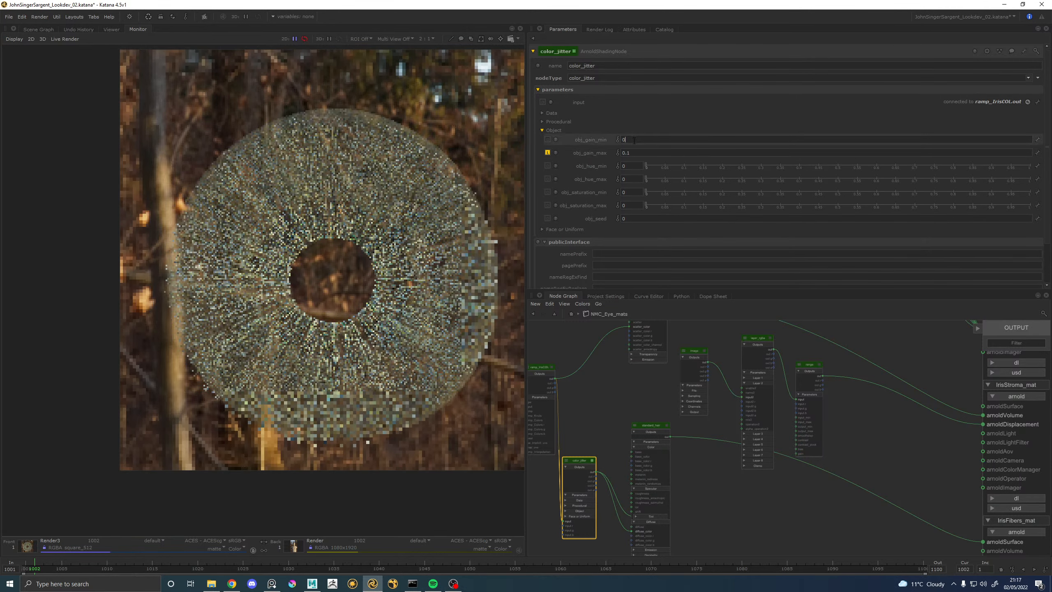
pyautogui.moveTo(626, 140); pyautogui.dragTo(601, 140)
pyautogui.write('-')
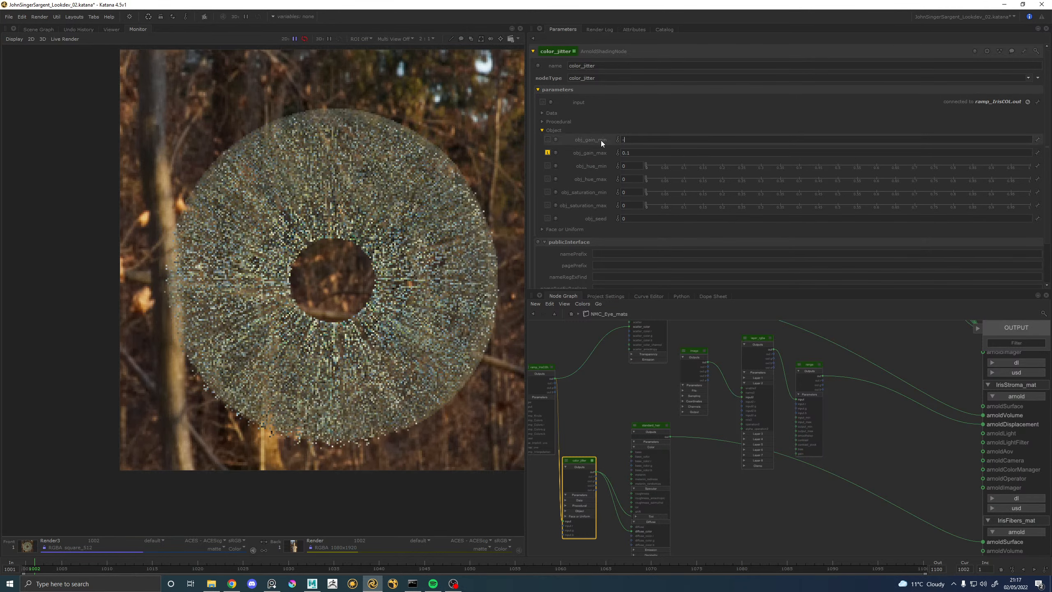
pyautogui.write('0.1')
pyautogui.press('Return')
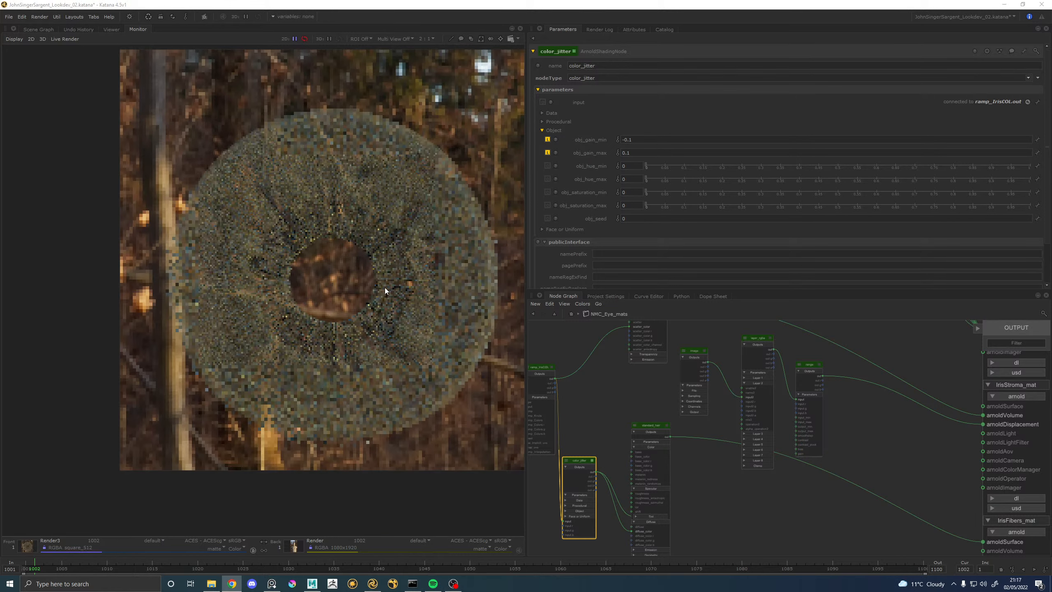
# Load the earlier render from before the colour jitter as the back image and compare it with the new render.
pyautogui.click(661, 28)
pyautogui.scroll(10, 563, 78)
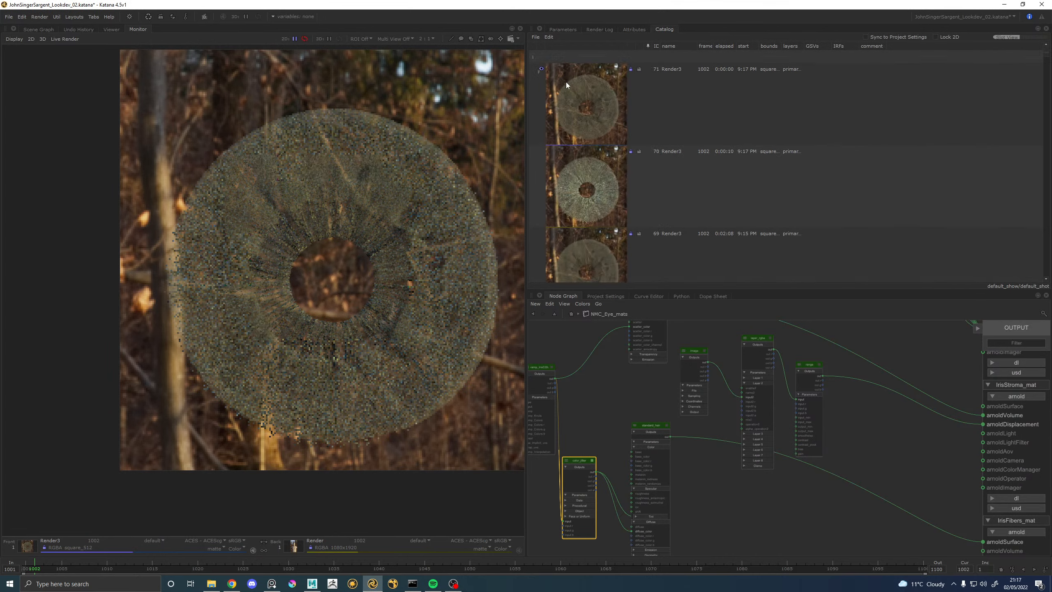
pyautogui.click(539, 233)
pyautogui.press('Tab')
pyautogui.press('Tab')
pyautogui.press('Tab')
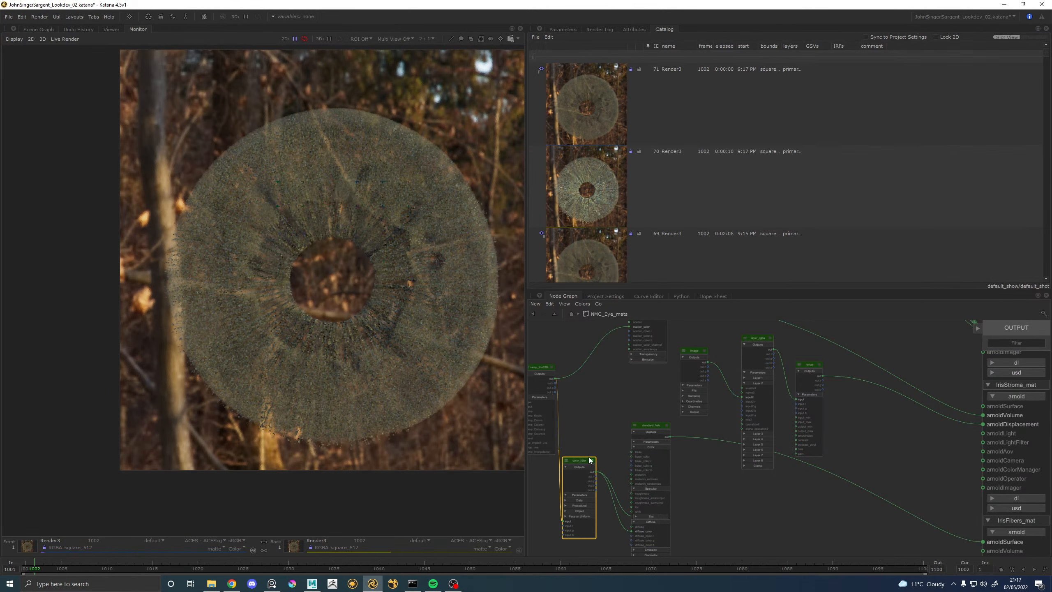
# Set color_jitter's obj_gain_max to 0.3 and render the iris fibres again.
pyautogui.click(578, 29)
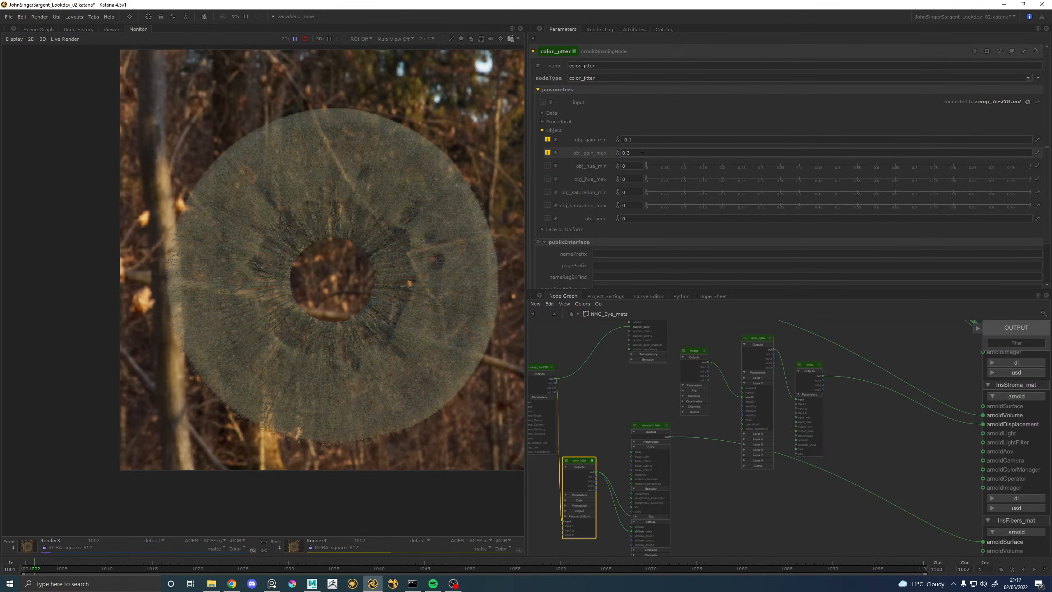
pyautogui.press('\\')
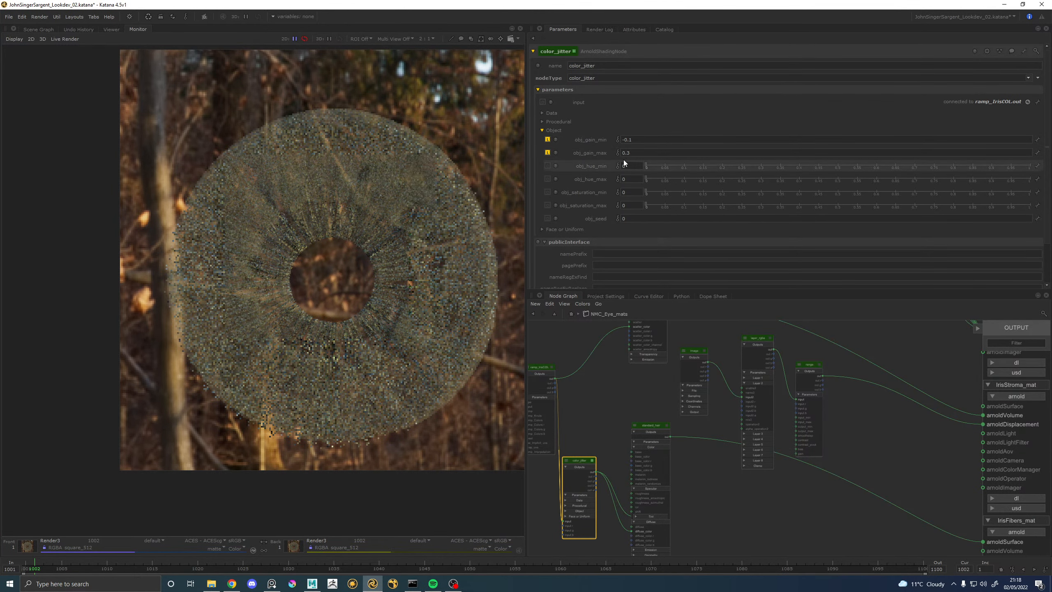
# Set color_jitter's obj_gain_min to -0.2 and obj_gain_max to 0.2.
pyautogui.click(636, 139)
pyautogui.press('BackSpace')
pyautogui.write('2')
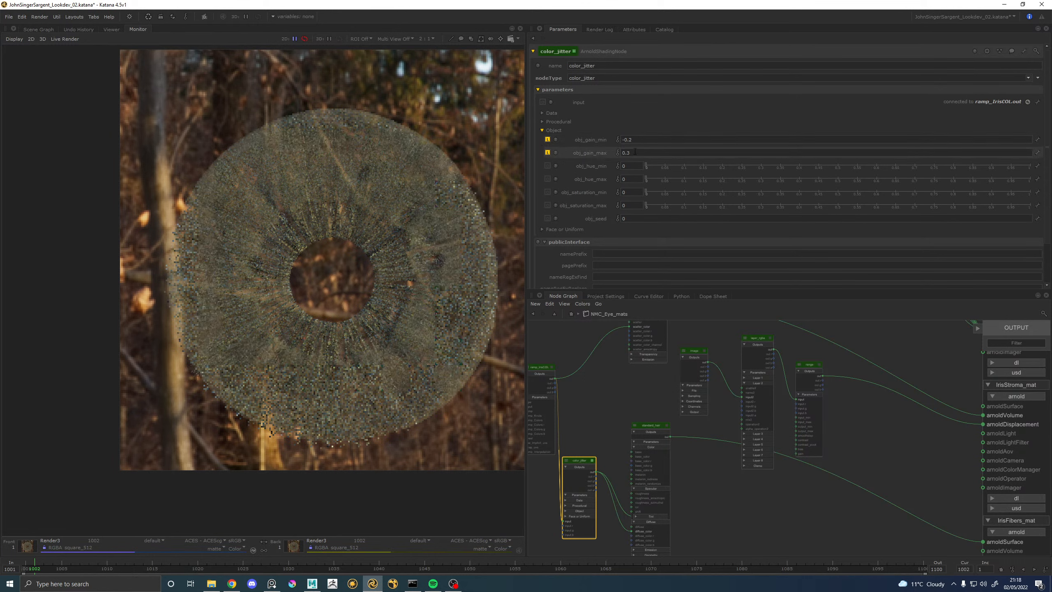
pyautogui.click(635, 152)
pyautogui.press('BackSpace')
pyautogui.write('2')
pyautogui.press('Return')
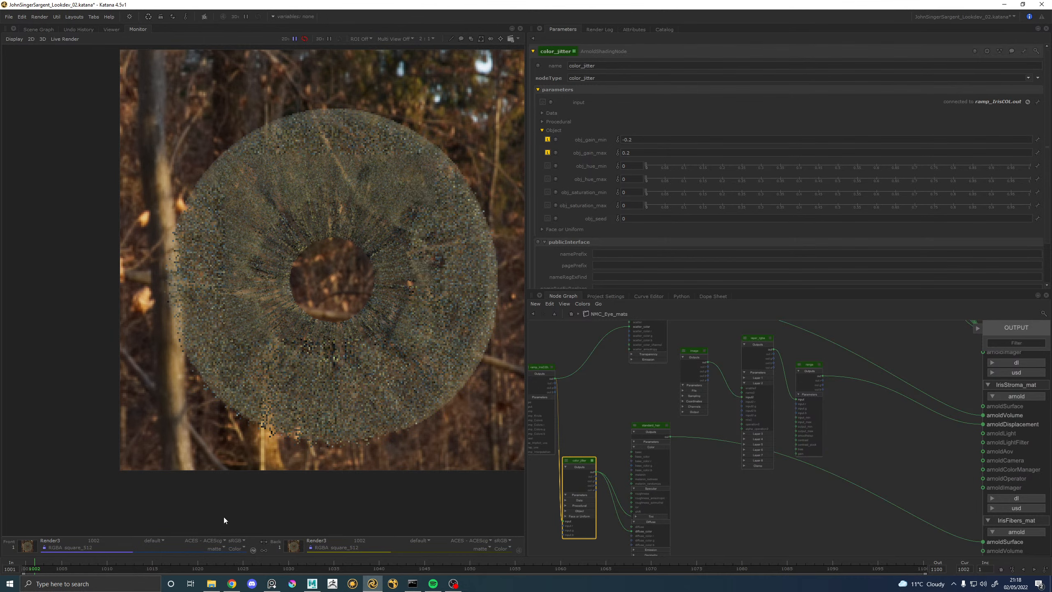
# Display the albedo pass of the iris fibre render in the Monitor.
pyautogui.click(153, 540)
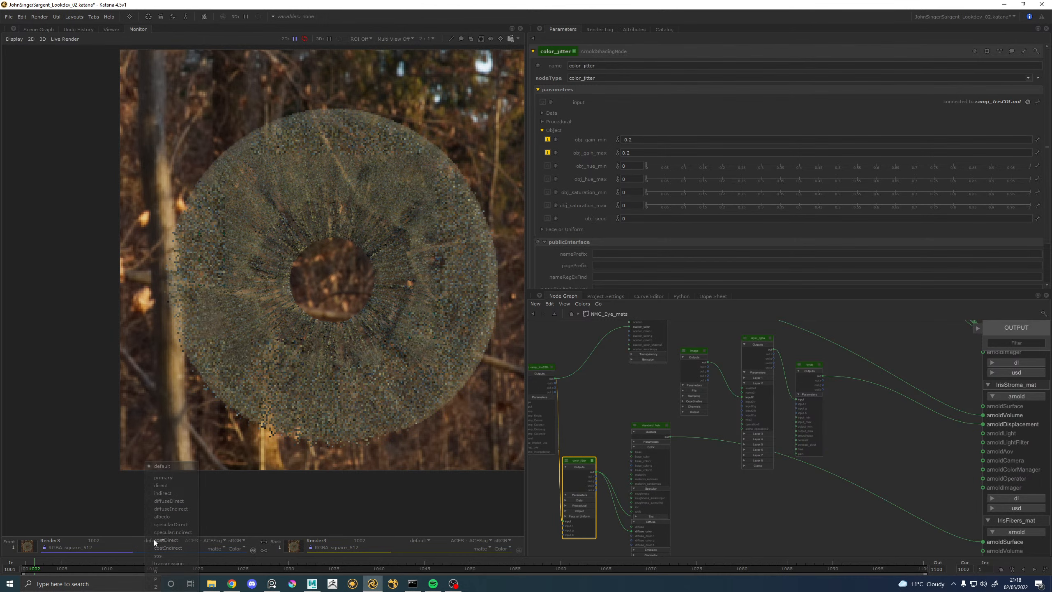
pyautogui.click(166, 518)
pyautogui.scroll(1, 419, 259)
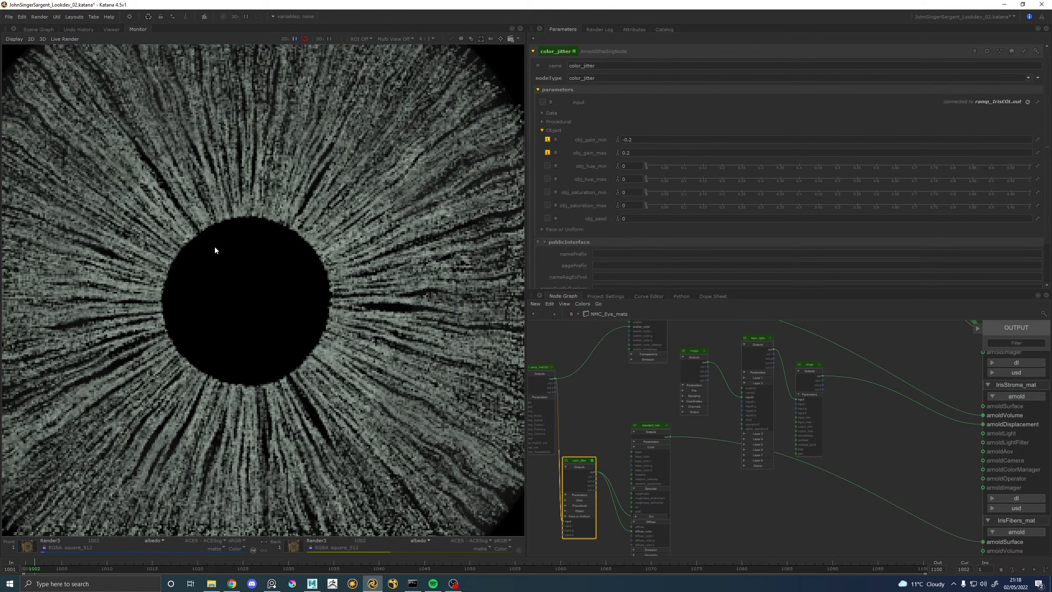
pyautogui.scroll(-1, 214, 245)
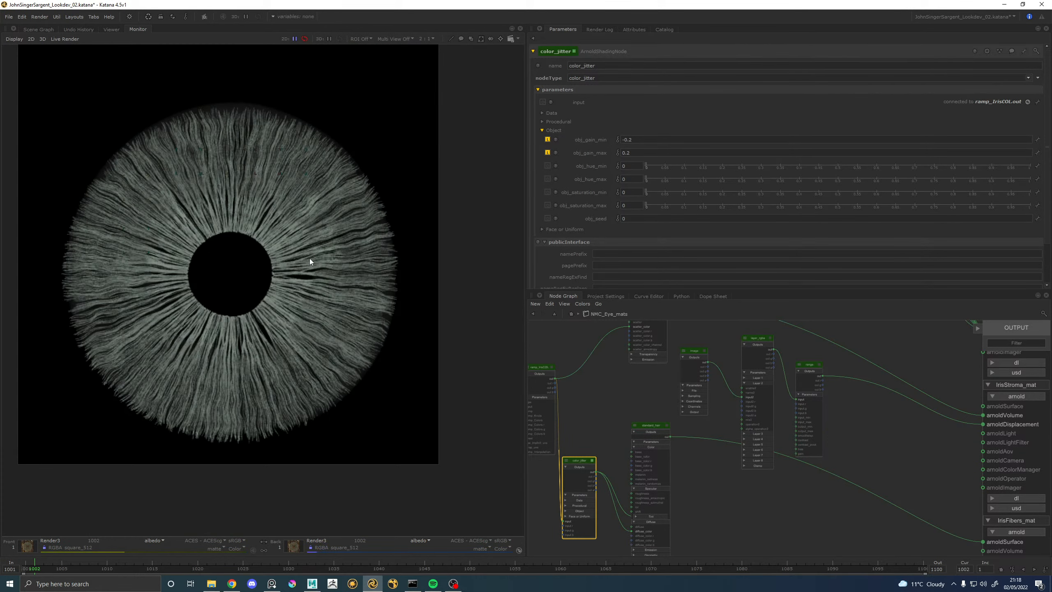
# Compare the fibres' brightness variation near the iris's outer edge between the front and back renders in the albedo pass.
pyautogui.scroll(2, 309, 258)
pyautogui.press('Tab')
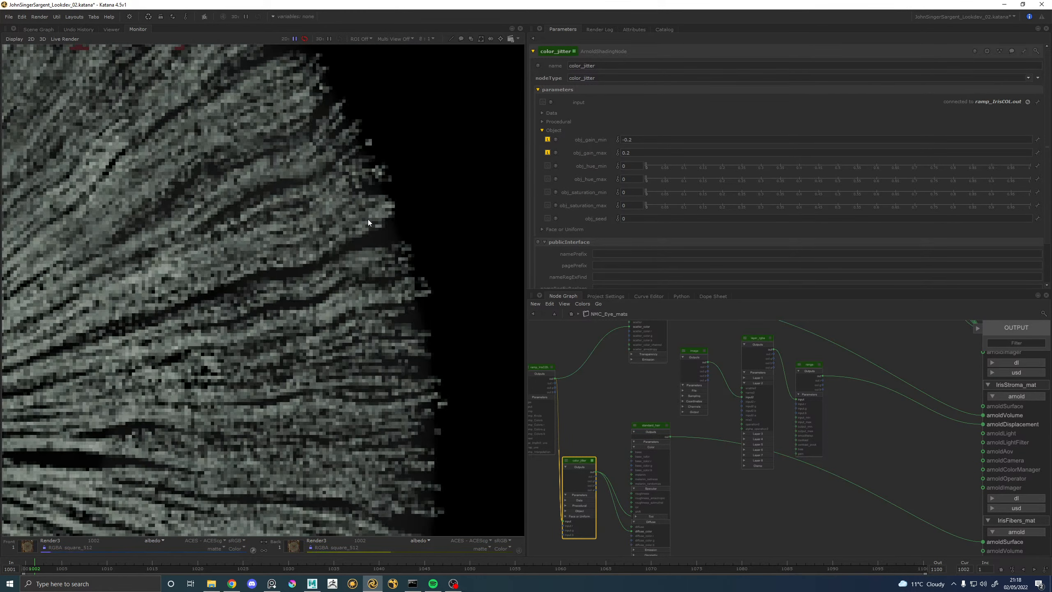
pyautogui.scroll(-1, 246, 280)
pyautogui.moveTo(170, 293); pyautogui.dragTo(285, 263, button='middle')
pyautogui.press('Tab')
pyautogui.press('Tab')
pyautogui.press('Tab')
pyautogui.press('Tab')
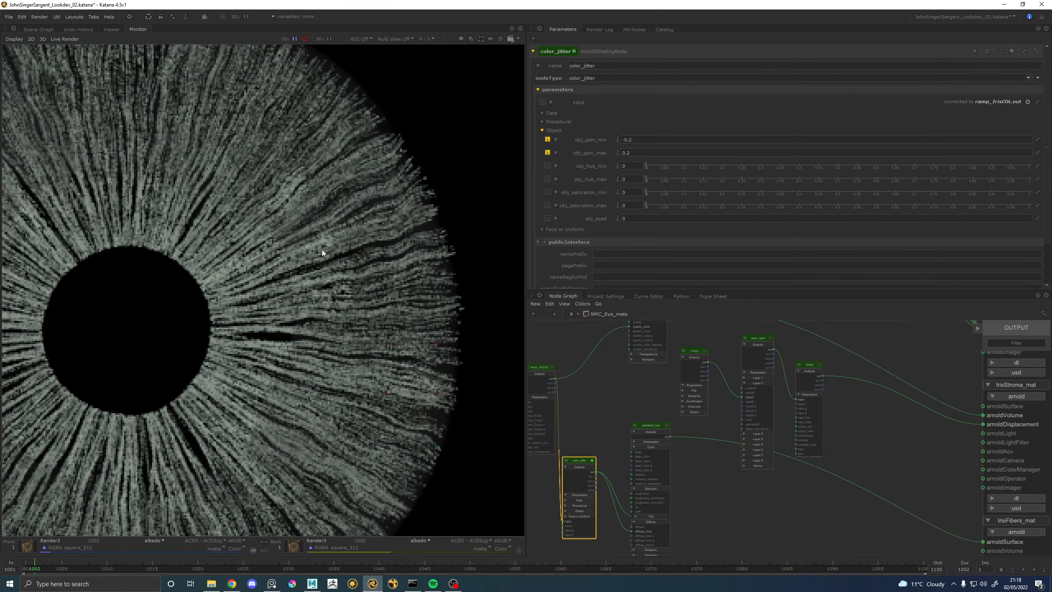
pyautogui.press('Tab')
pyautogui.press('Tab')
pyautogui.scroll(1, 424, 197)
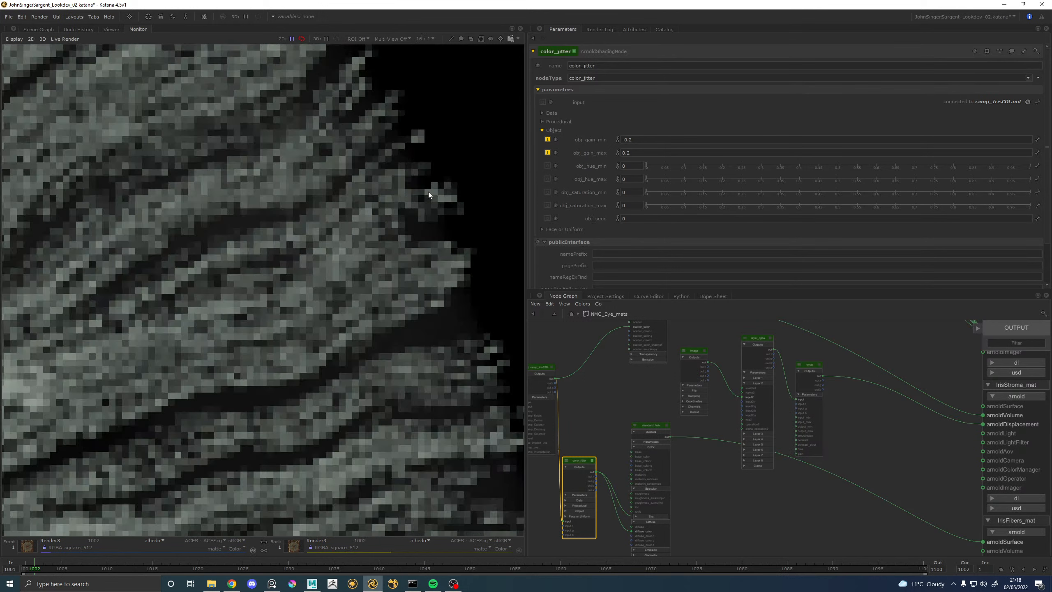
pyautogui.scroll(-1, 428, 196)
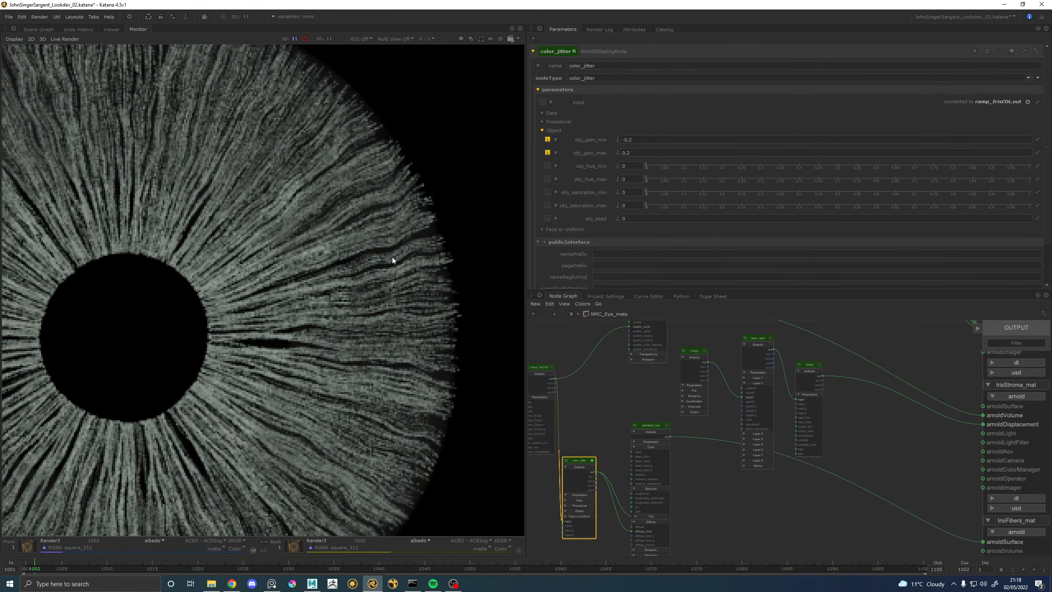
pyautogui.scroll(1, 393, 258)
pyautogui.scroll(-1, 403, 258)
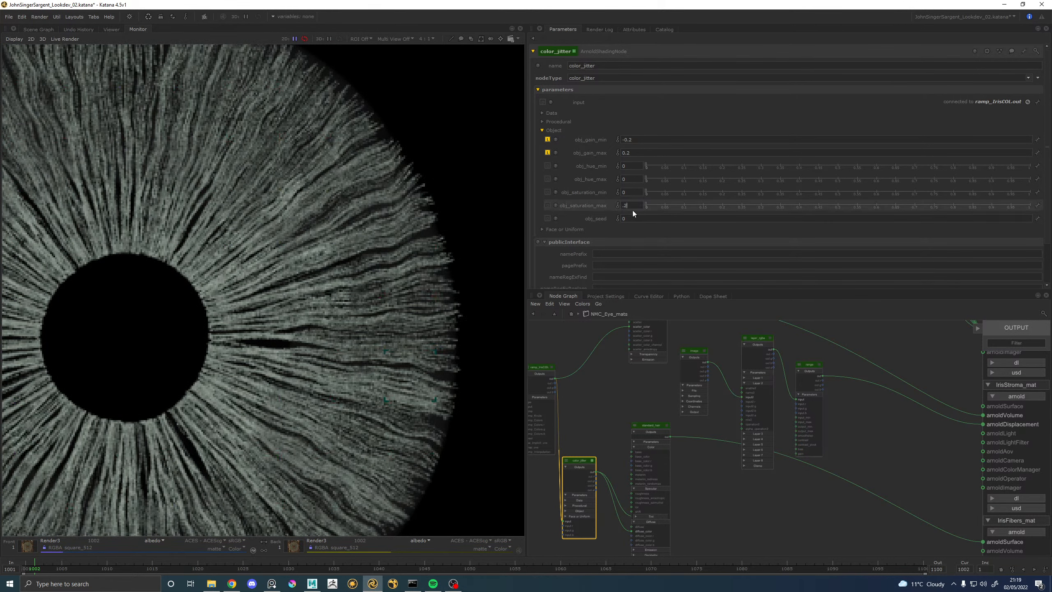
# Set color_jitter's obj_saturation_max to 0.2 and obj_saturation_min to -0.2.
pyautogui.press('Return')
pyautogui.click(628, 192)
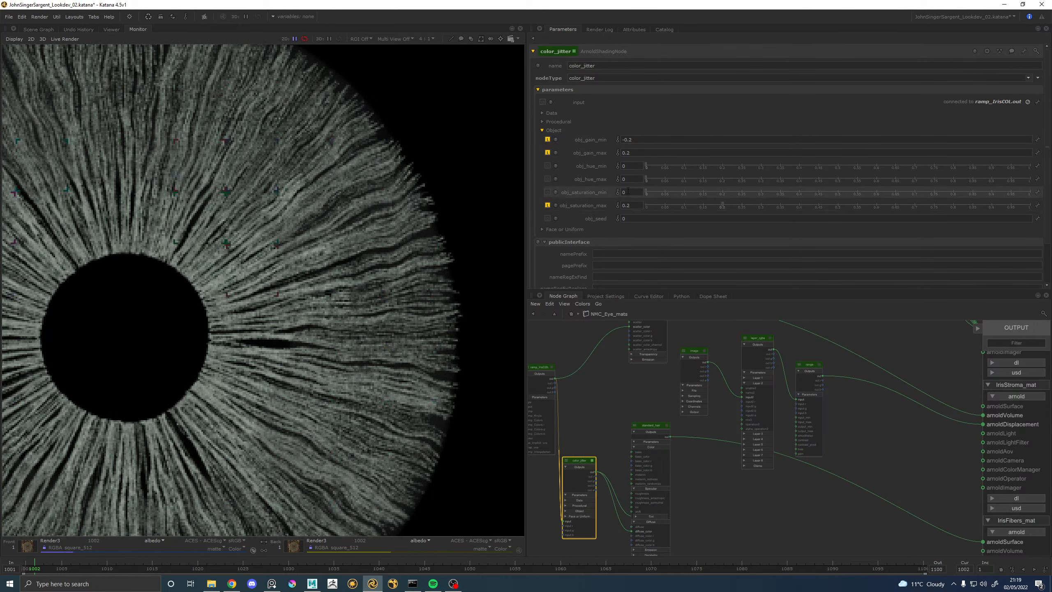
pyautogui.write('-0.2')
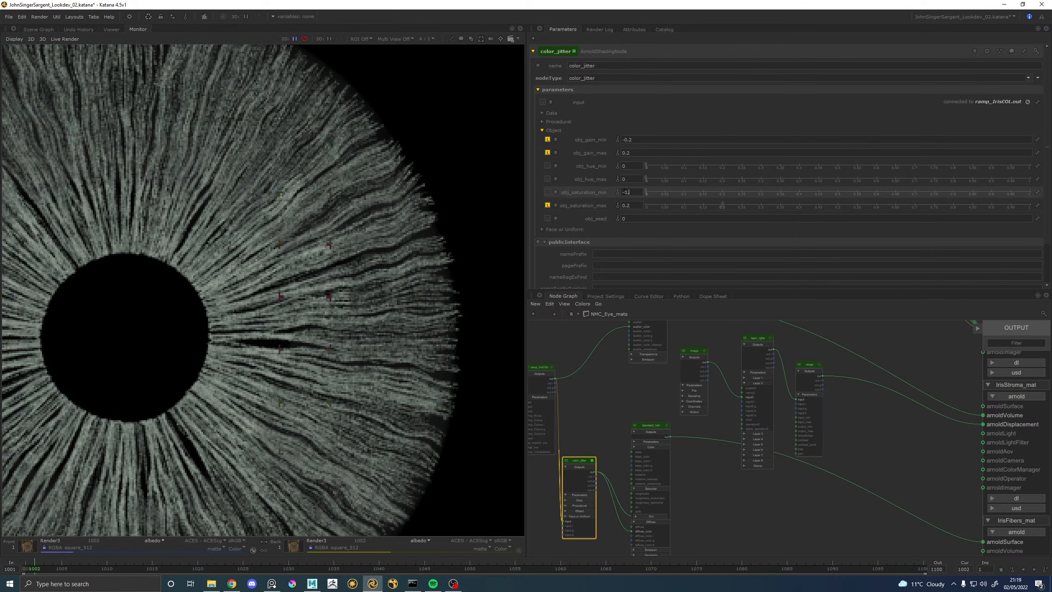
pyautogui.press('Return')
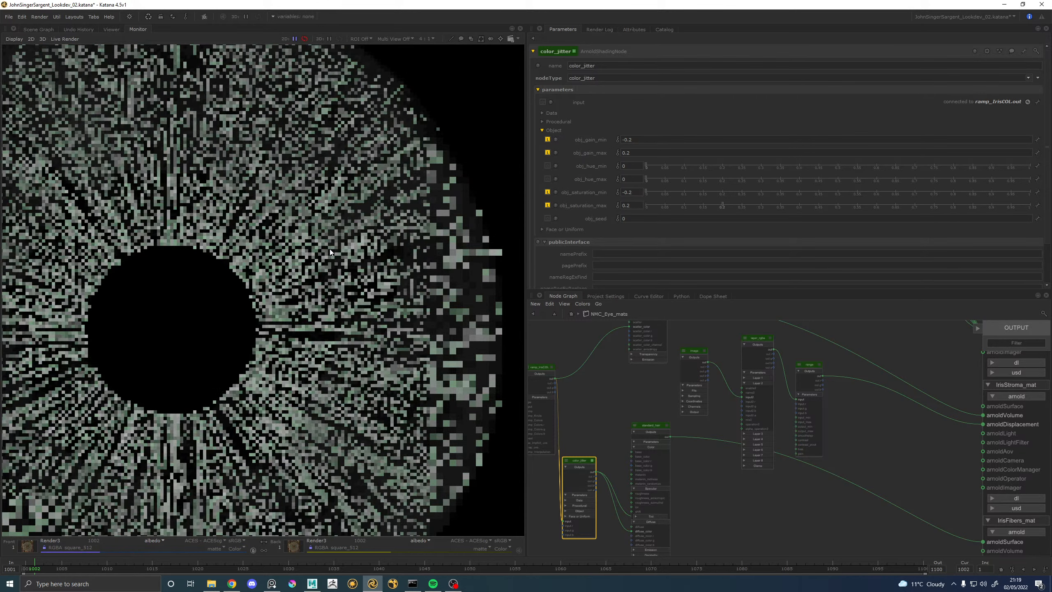
# Examine the fibres' colour variation in the new render, alternating between the default and albedo passes and ending on default.
pyautogui.click(153, 540)
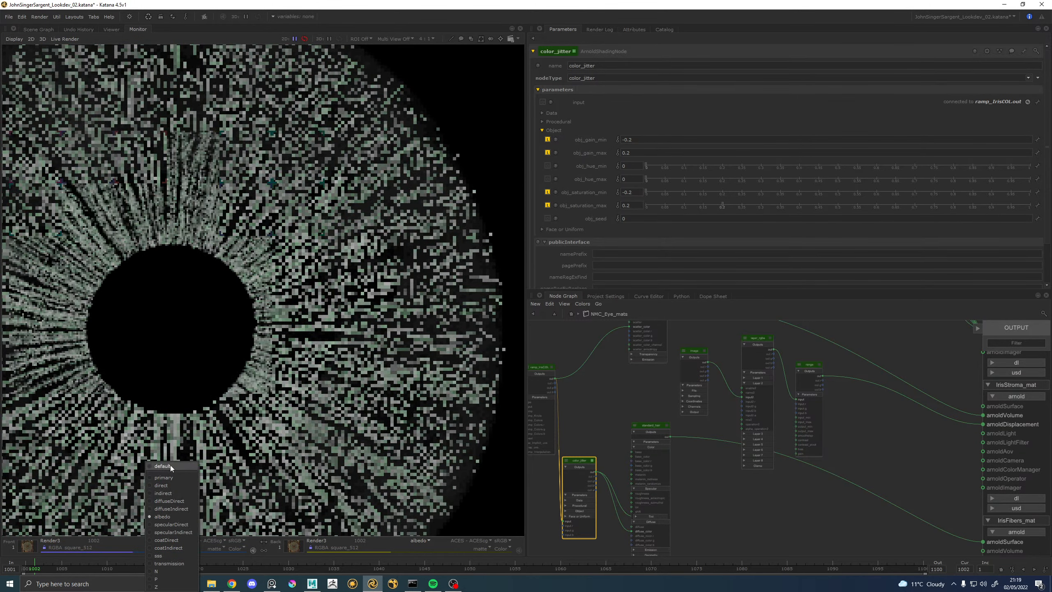
pyautogui.click(170, 465)
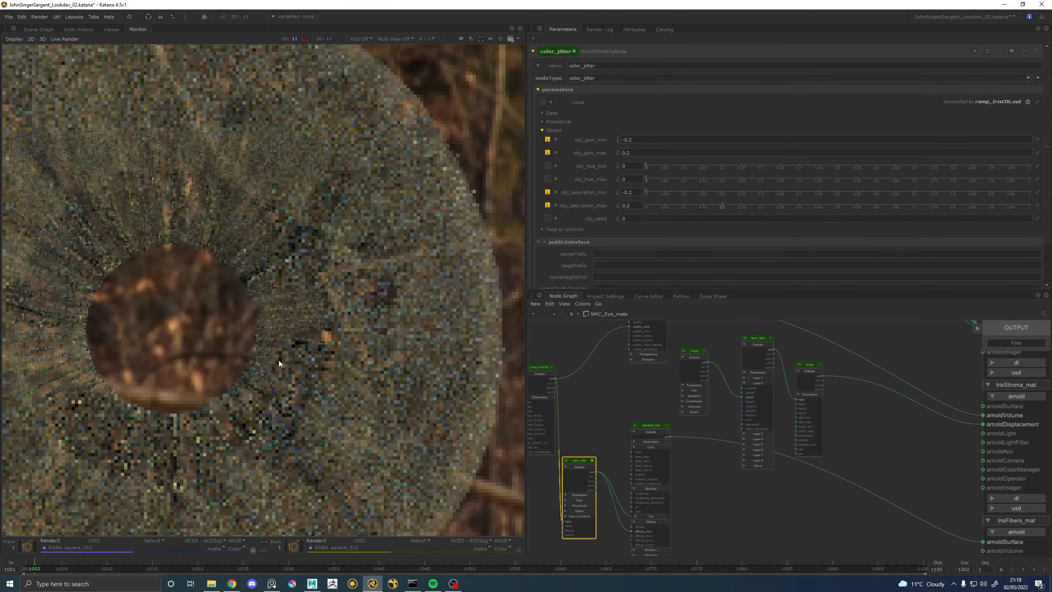
pyautogui.click(158, 540)
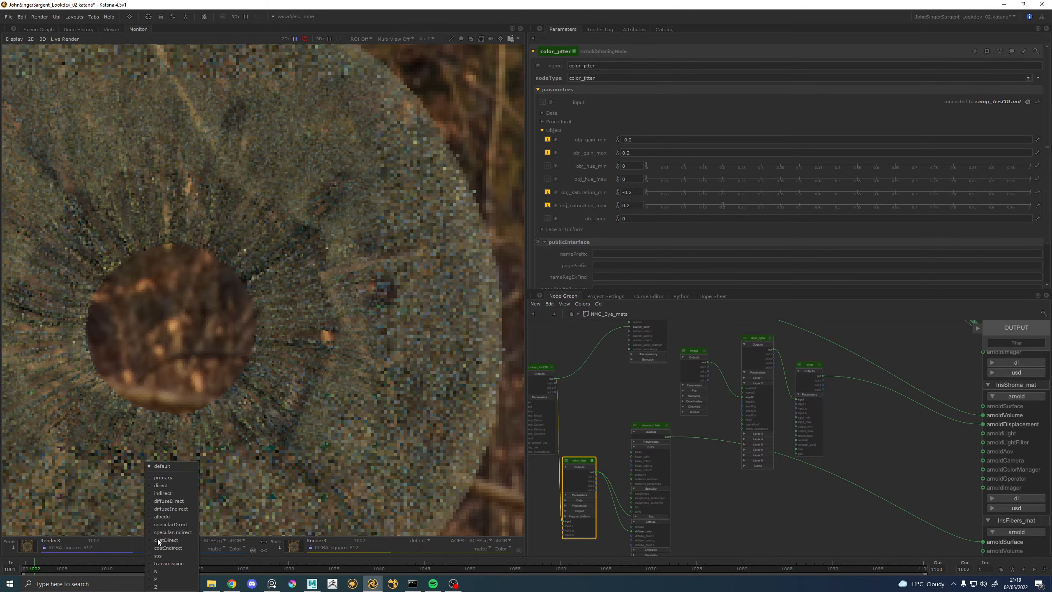
pyautogui.click(166, 516)
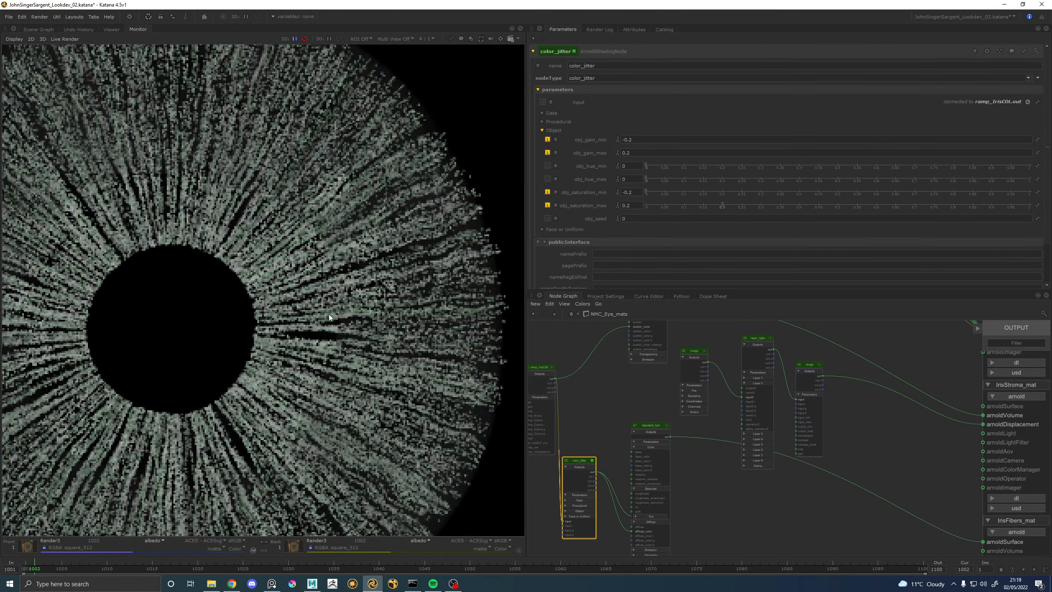
pyautogui.scroll(-1, 312, 317)
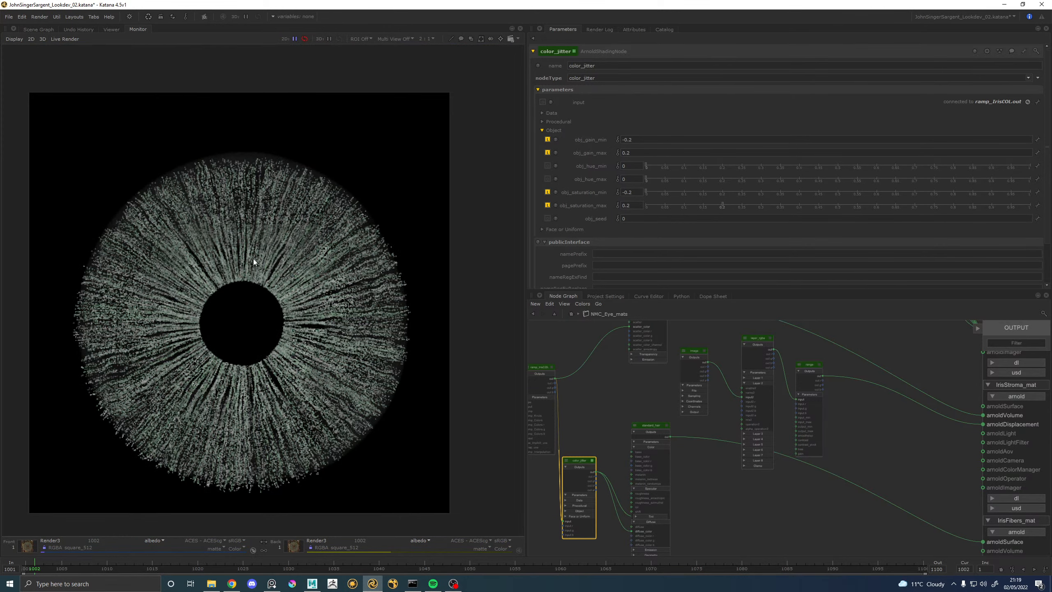
pyautogui.scroll(2, 175, 264)
pyautogui.scroll(-2, 175, 268)
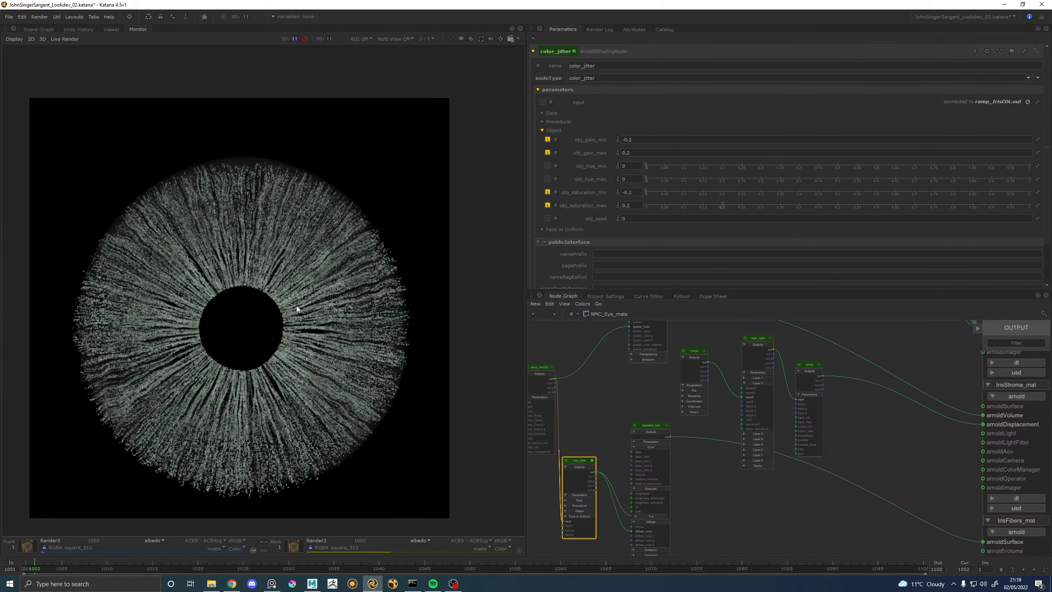
pyautogui.click(157, 541)
pyautogui.click(165, 469)
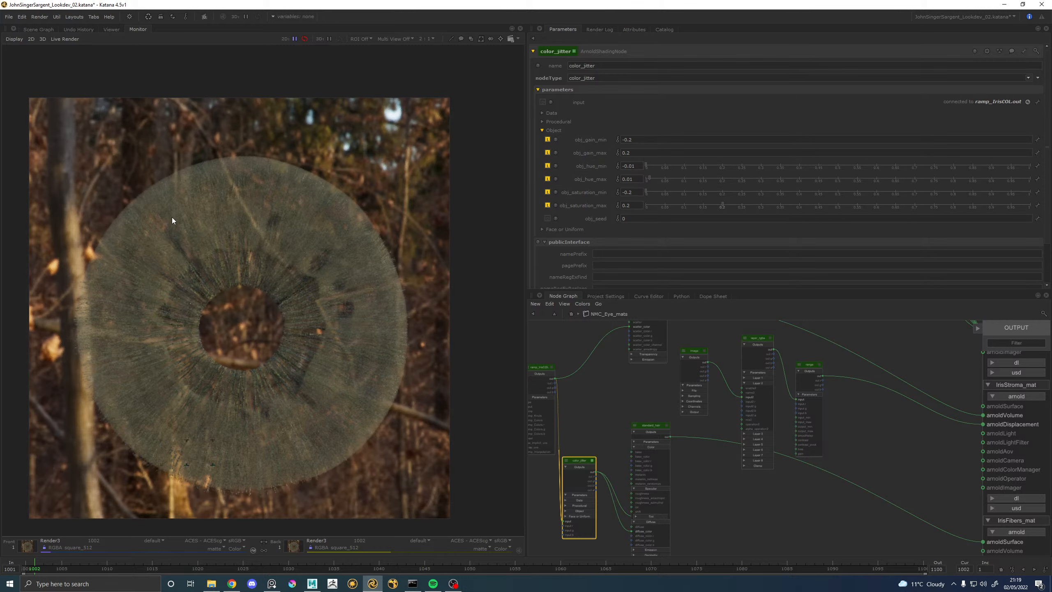
# Render the iris fibres again with the hue jitter and inspect them in the albedo pass.
pyautogui.press('\\')
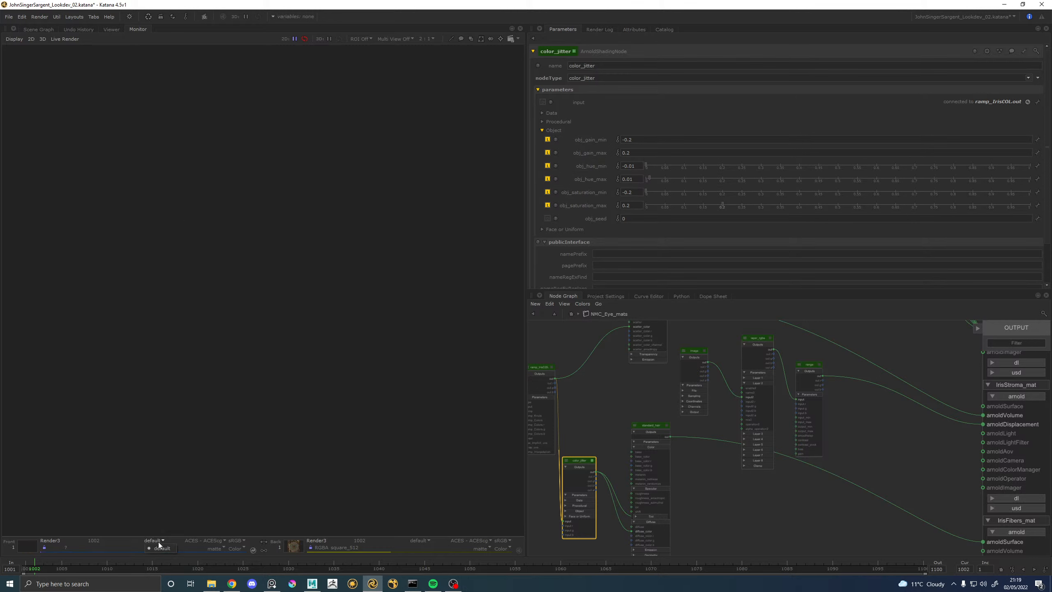
pyautogui.click(156, 541)
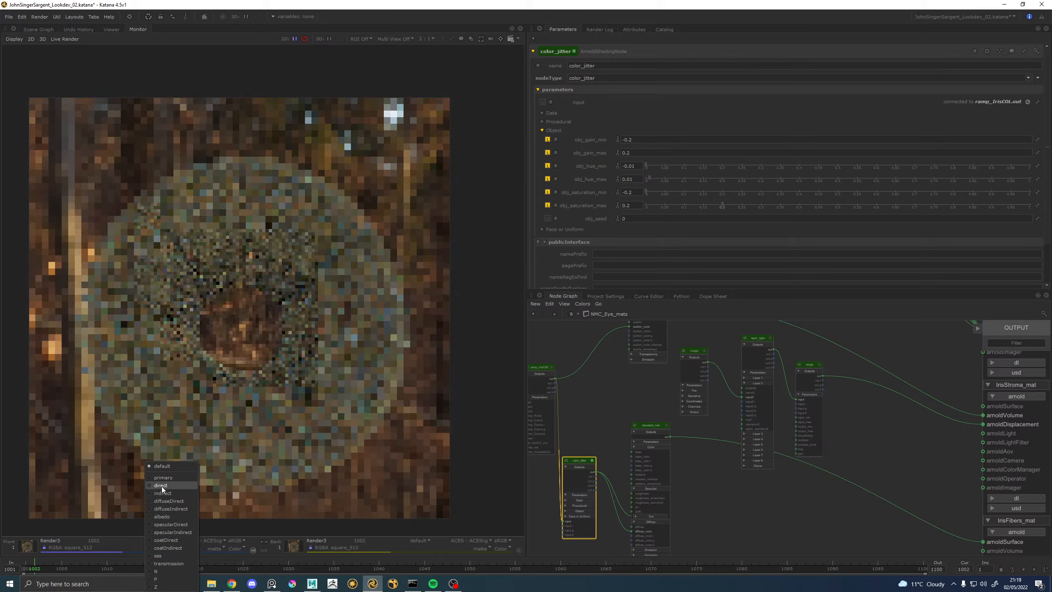
pyautogui.click(166, 516)
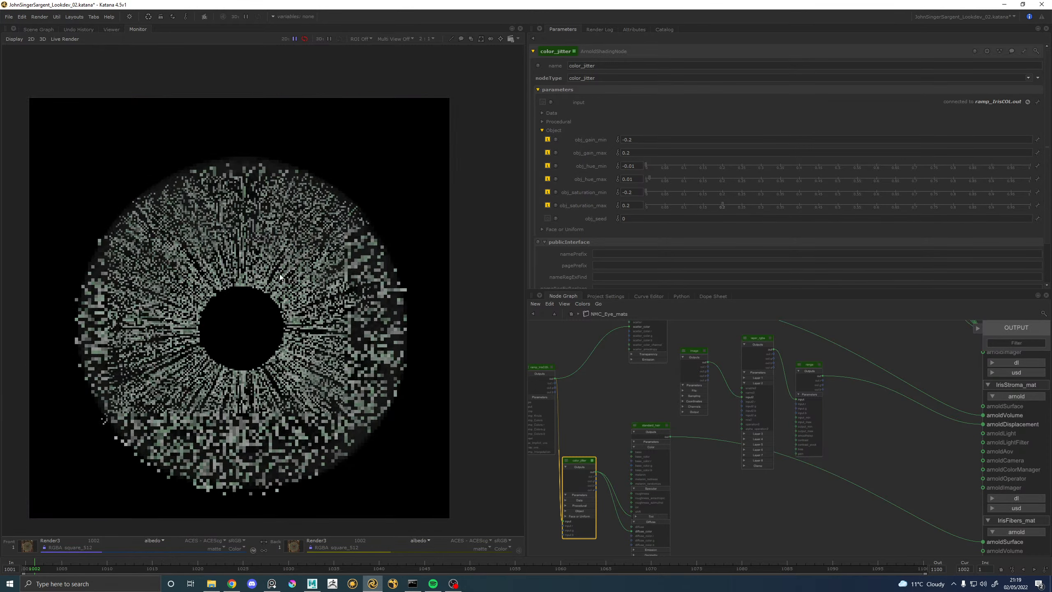
pyautogui.scroll(1, 281, 275)
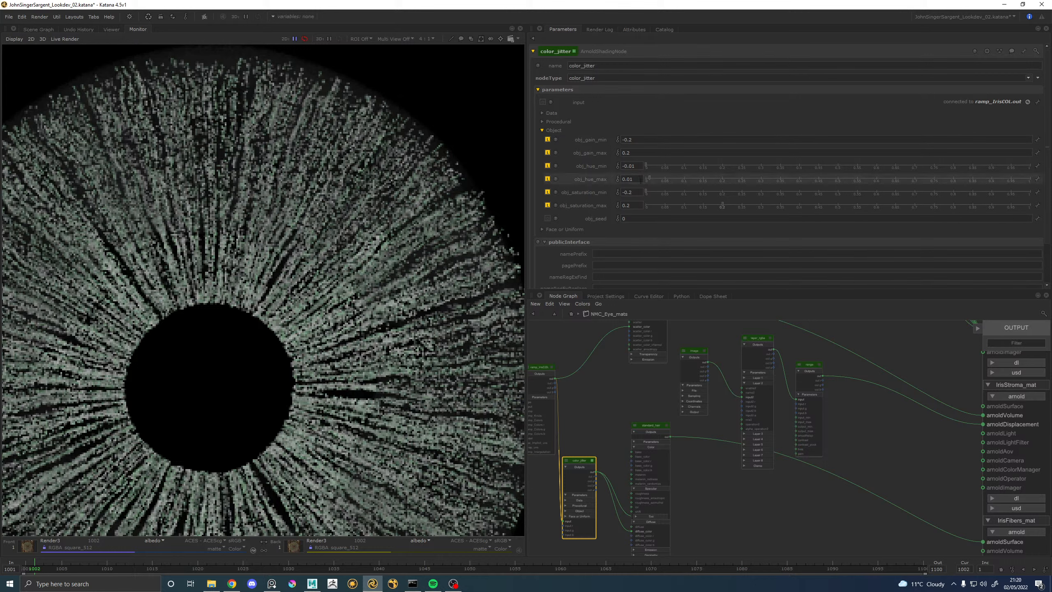
# Set color_jitter's obj_saturation_max to 0.1 and obj_saturation_min to -0.1.
pyautogui.click(638, 205)
pyautogui.press('BackSpace')
pyautogui.write('1')
pyautogui.press('Return')
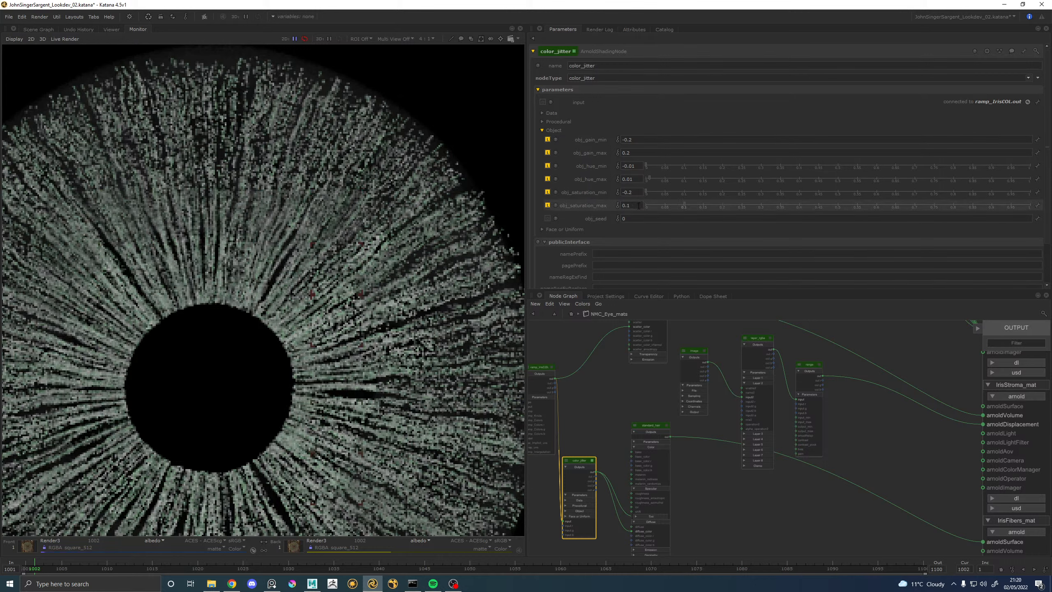
pyautogui.click(638, 192)
pyautogui.press('BackSpace')
pyautogui.write('1')
pyautogui.press('Return')
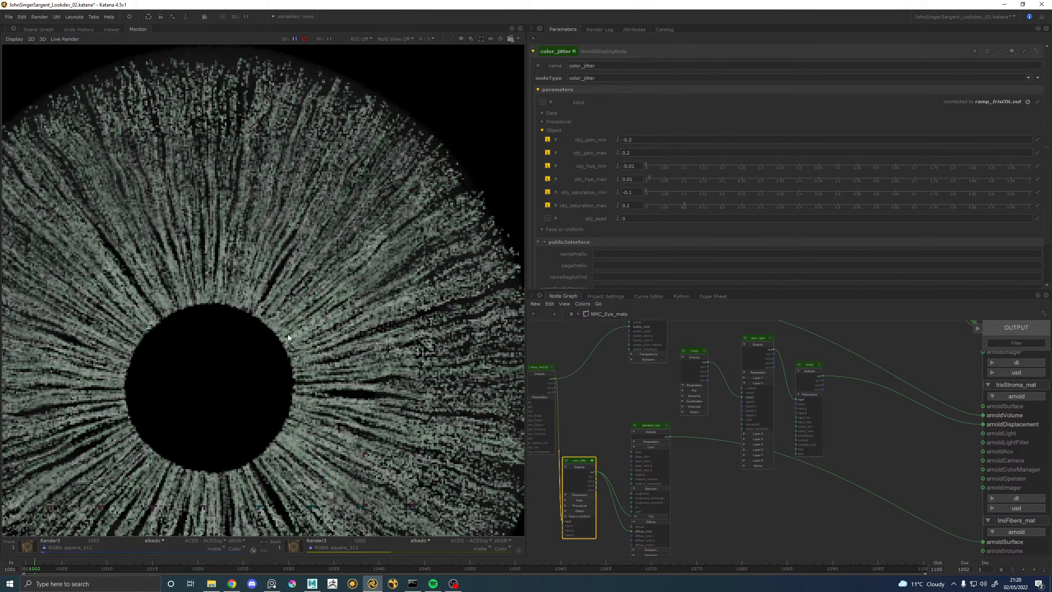
# Render the iris fibres again with the reduced saturation jitter and return the display to the default pass.
pyautogui.press('pageup')
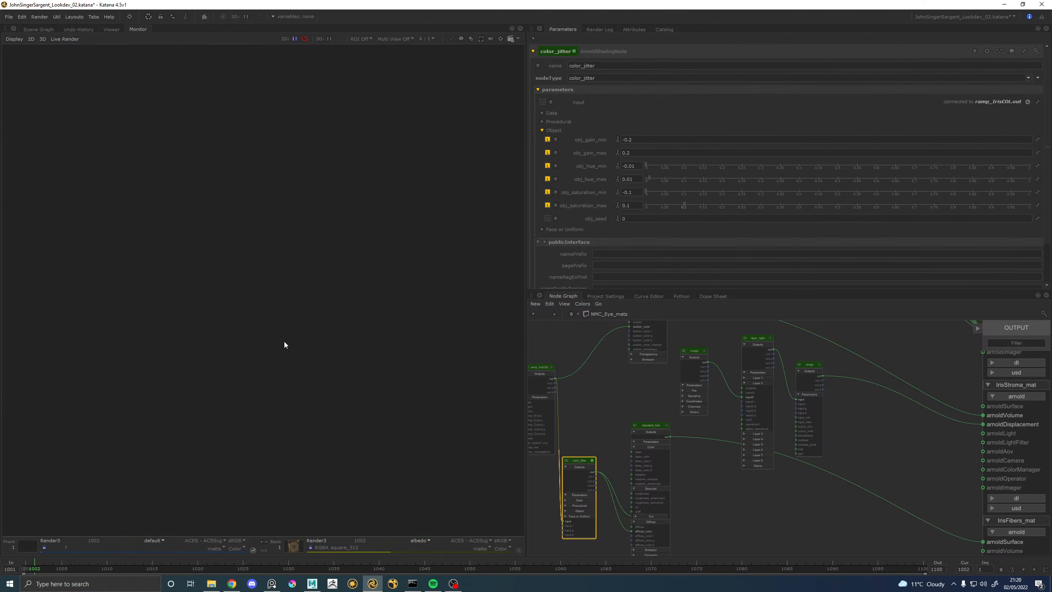
pyautogui.press('pagedown')
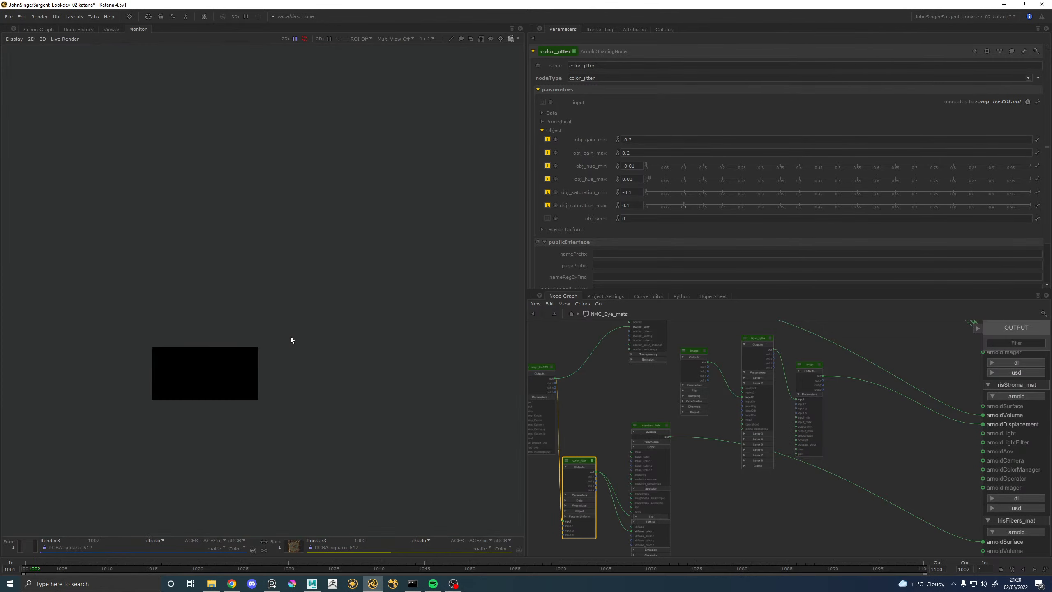
pyautogui.scroll(-1, 256, 387)
pyautogui.moveTo(263, 377); pyautogui.dragTo(264, 341, button='middle')
pyautogui.click(153, 540)
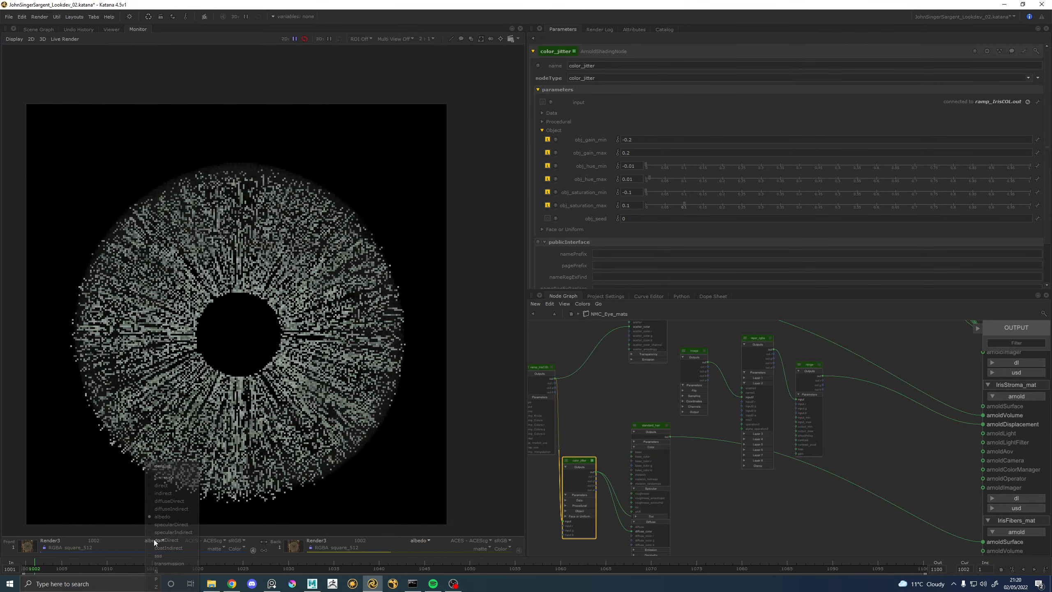
pyautogui.click(163, 466)
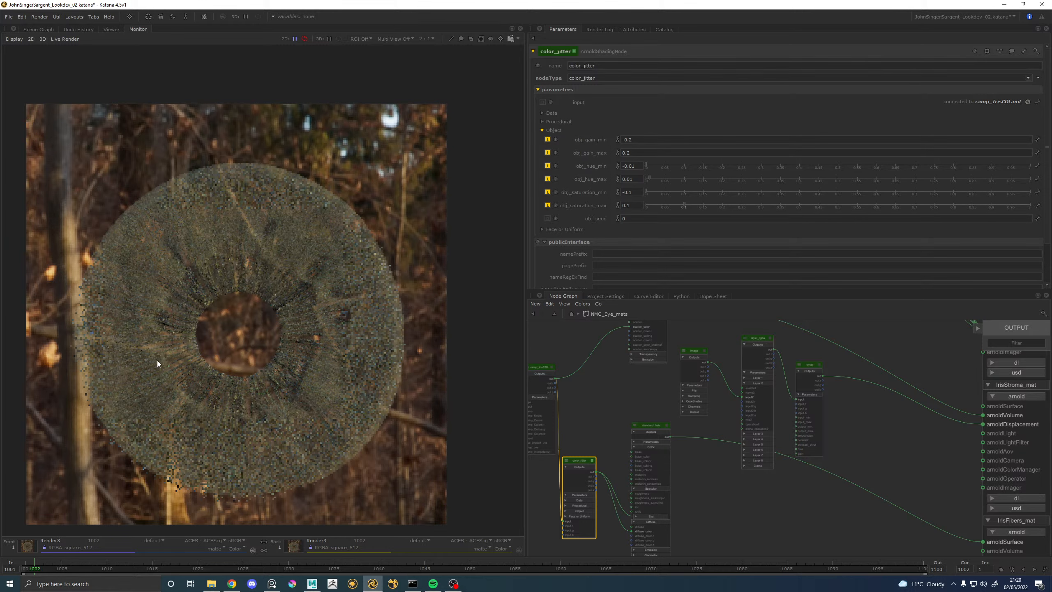
# Examine the rendered fibres around the pupil and toward the iris's outer edge for colour variation.
pyautogui.scroll(2, 166, 361)
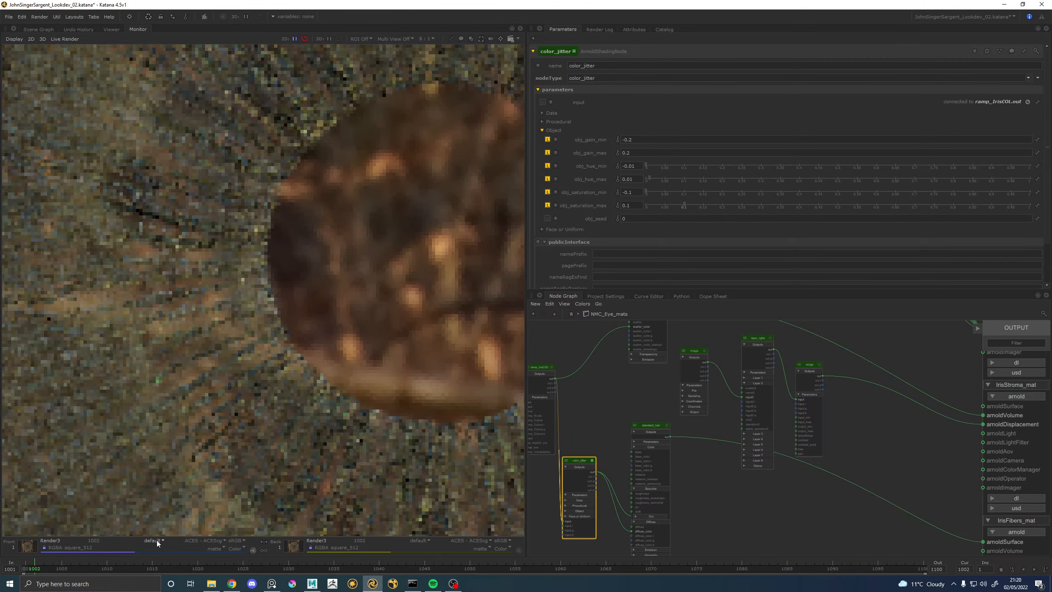
pyautogui.scroll(-1, 253, 326)
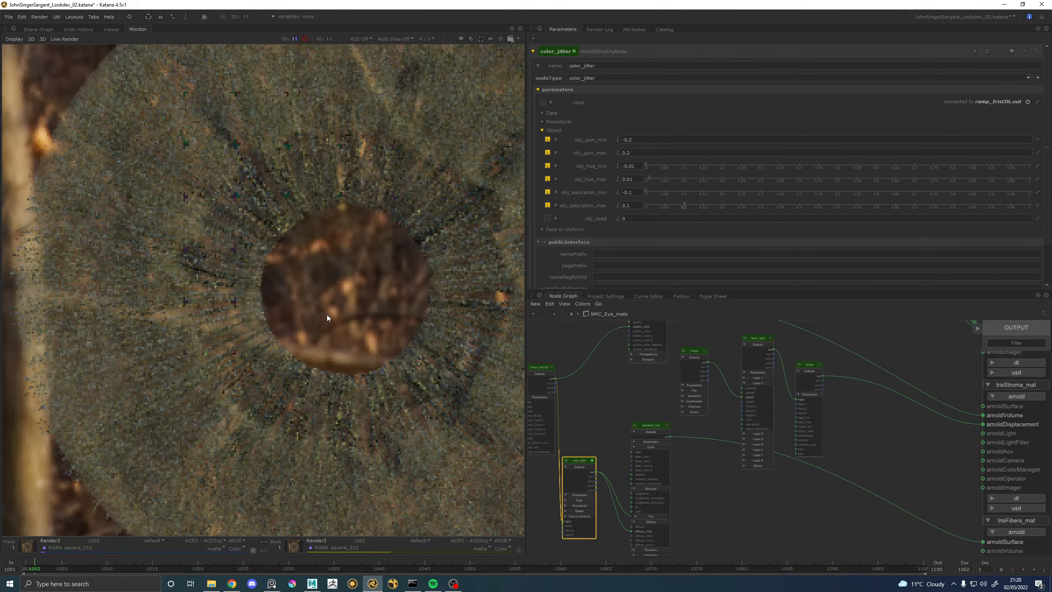
pyautogui.scroll(-1, 309, 249)
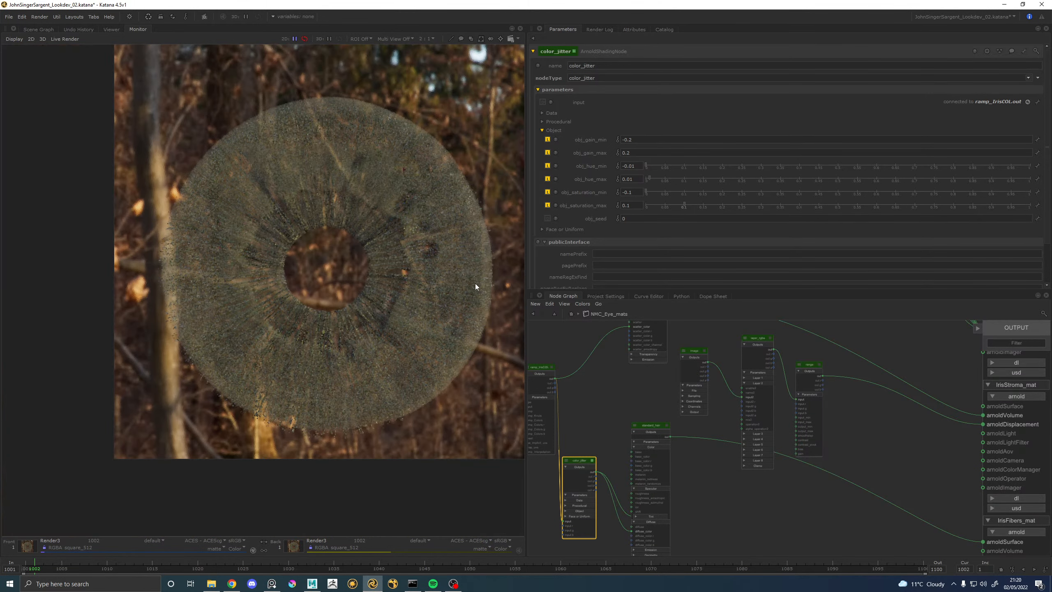
pyautogui.scroll(2, 367, 240)
pyautogui.scroll(-1, 370, 239)
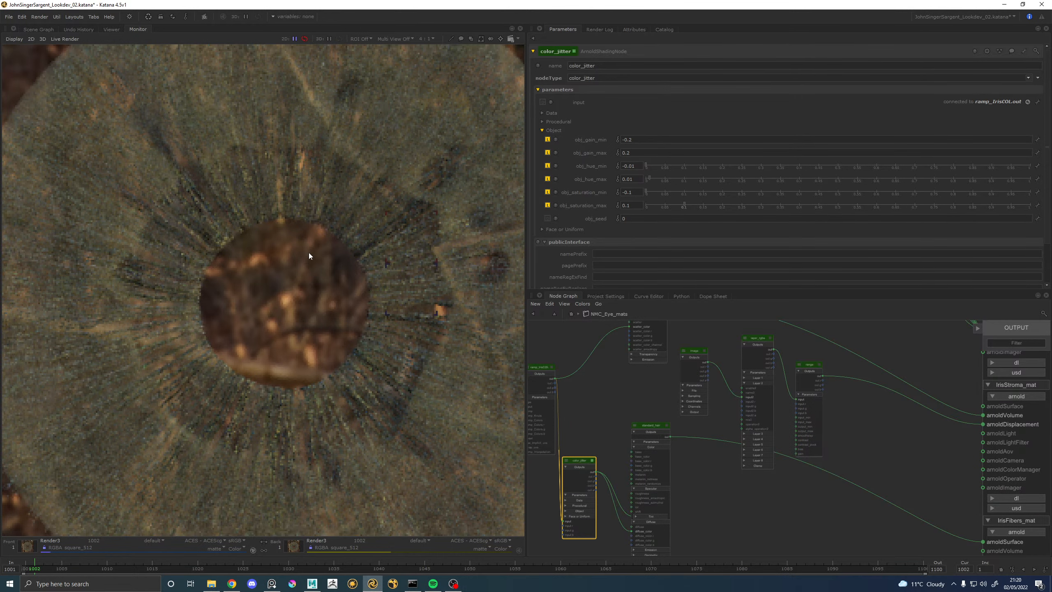
pyautogui.scroll(-1, 290, 281)
pyautogui.scroll(1, 429, 264)
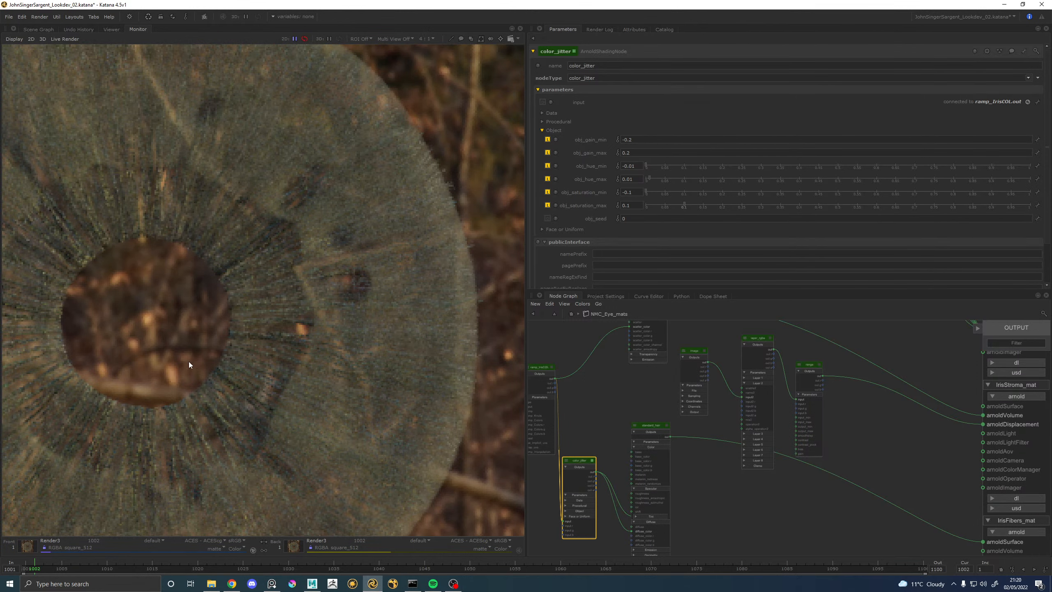
# Inspect the iris fibre render up close, check its alpha channel, and swap the front and back renders.
pyautogui.scroll(1, 156, 428)
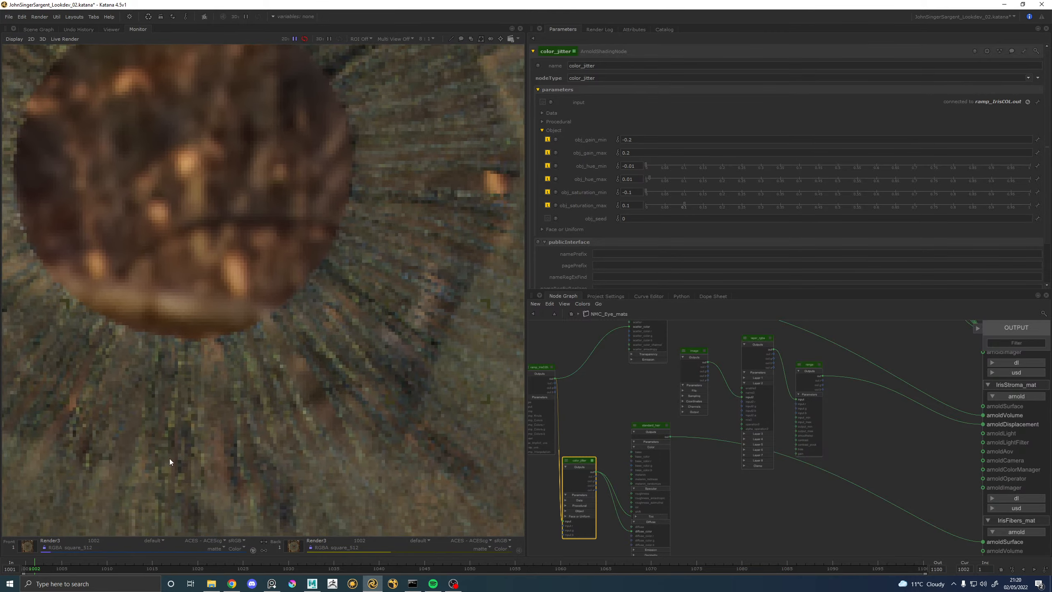
pyautogui.scroll(-2, 175, 365)
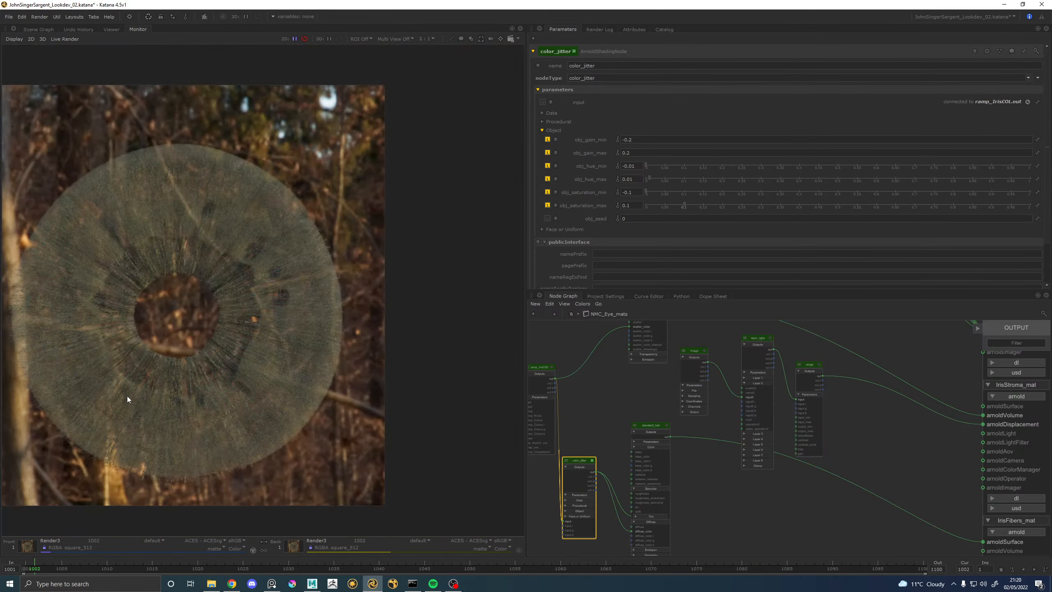
pyautogui.press('a')
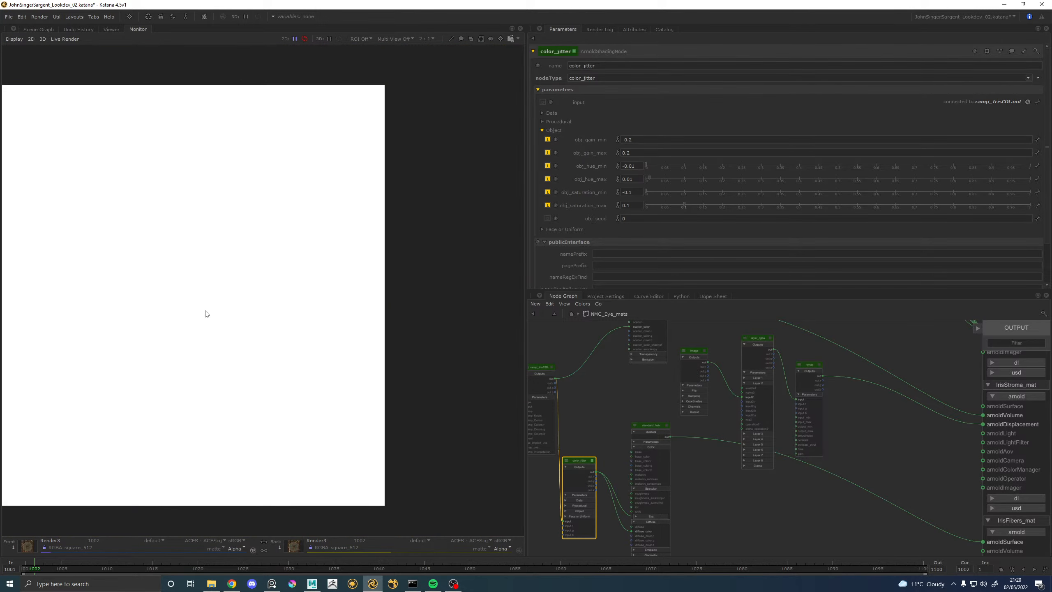
pyautogui.press('a')
pyautogui.press('Tab')
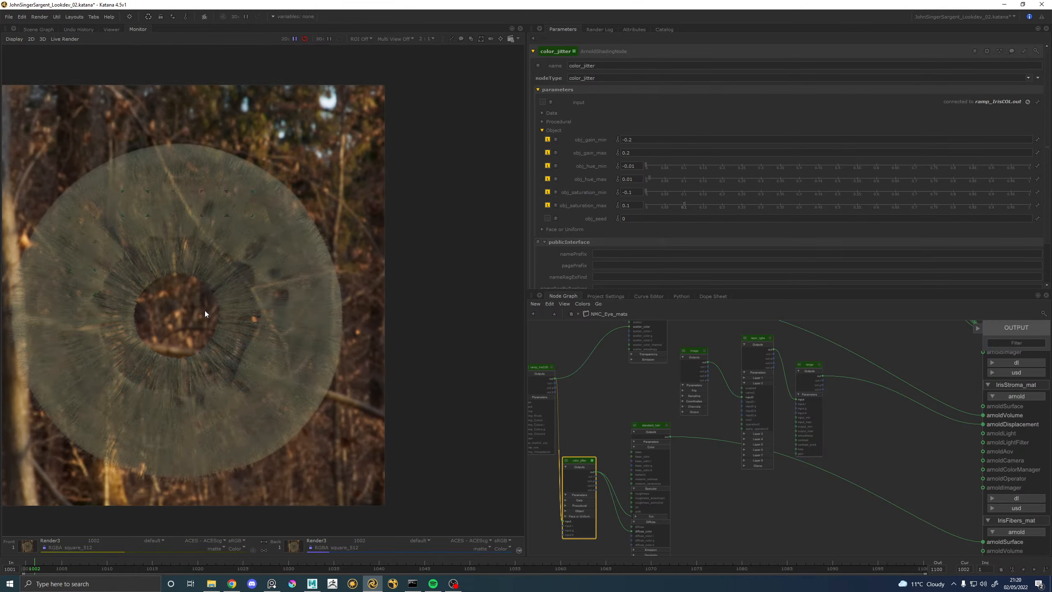
# Compare the front and back renders of the iris fibres around the pupil and across the whole iris.
pyautogui.scroll(1, 197, 310)
pyautogui.scroll(1, 196, 312)
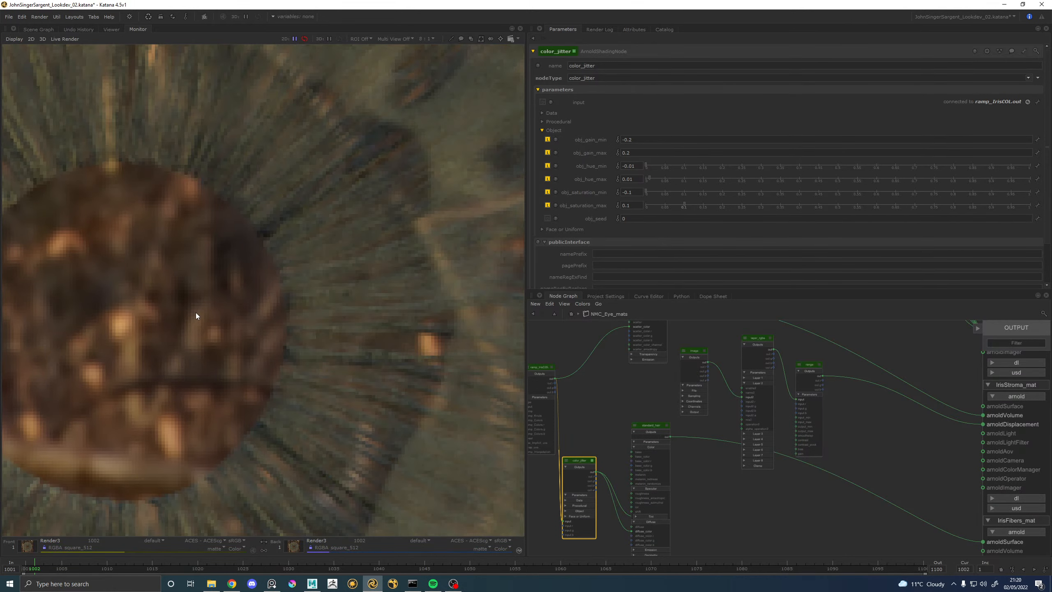
pyautogui.scroll(-1, 217, 306)
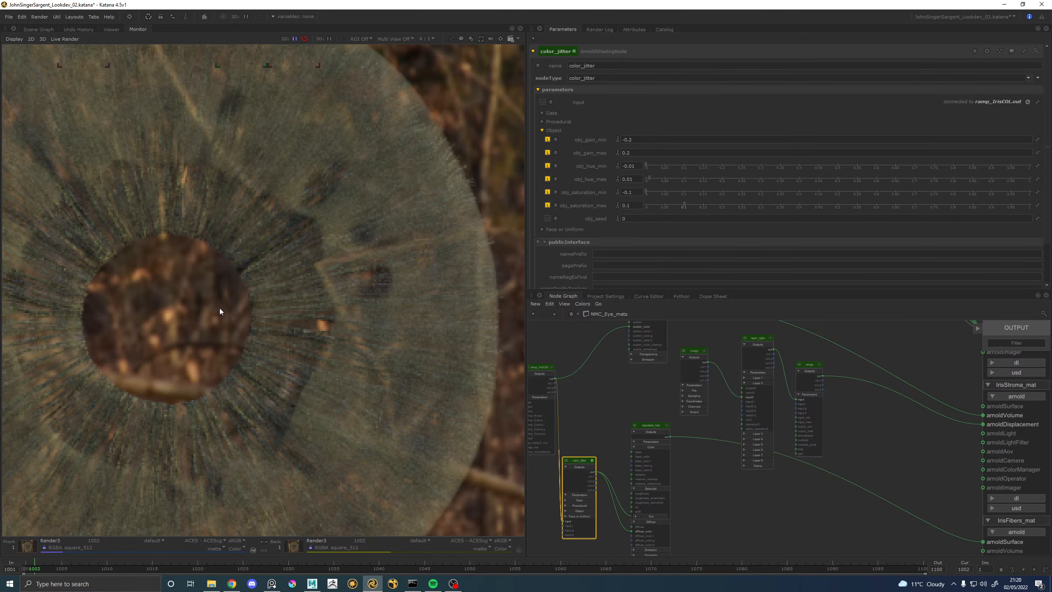
pyautogui.scroll(-1, 219, 307)
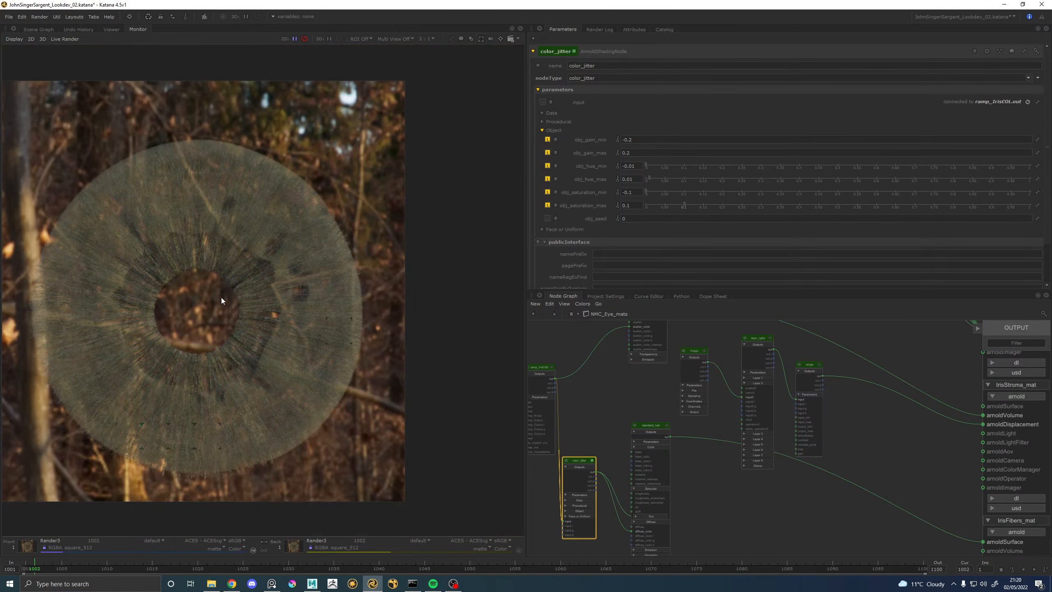
pyautogui.scroll(1, 228, 259)
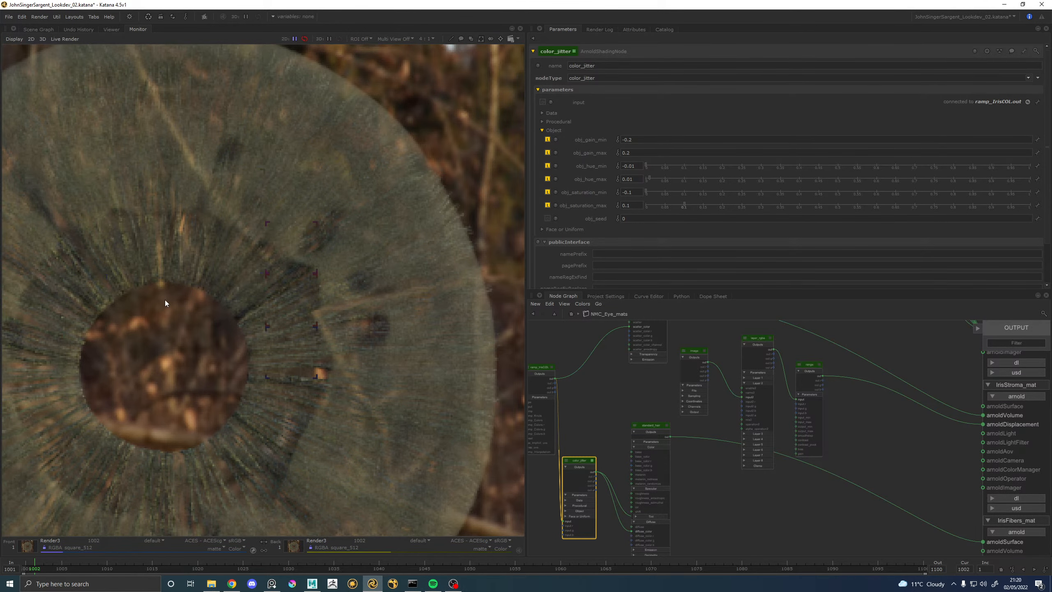
pyautogui.scroll(2, 226, 281)
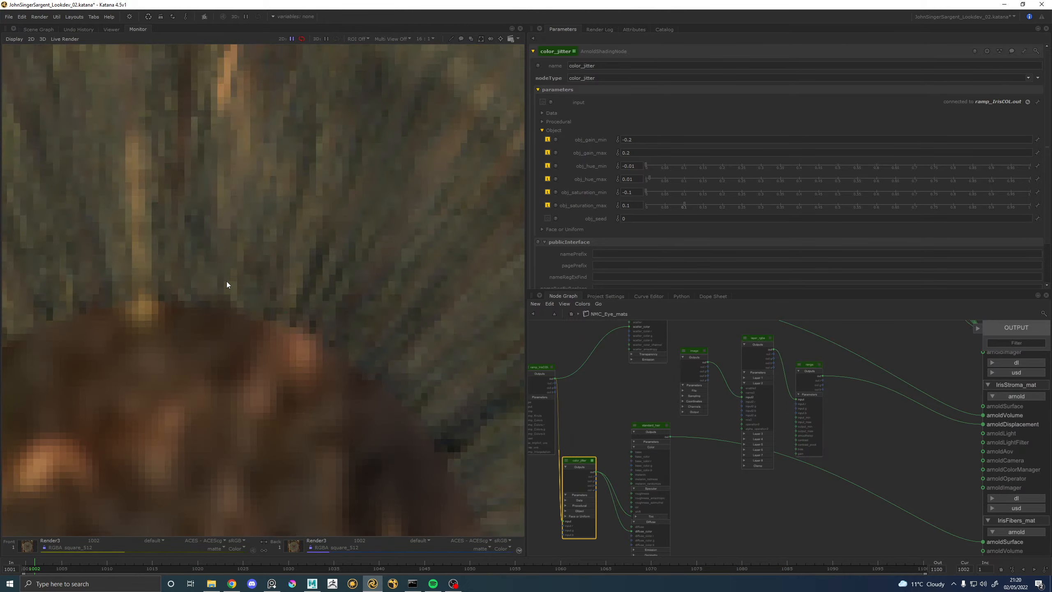
pyautogui.scroll(-1, 227, 281)
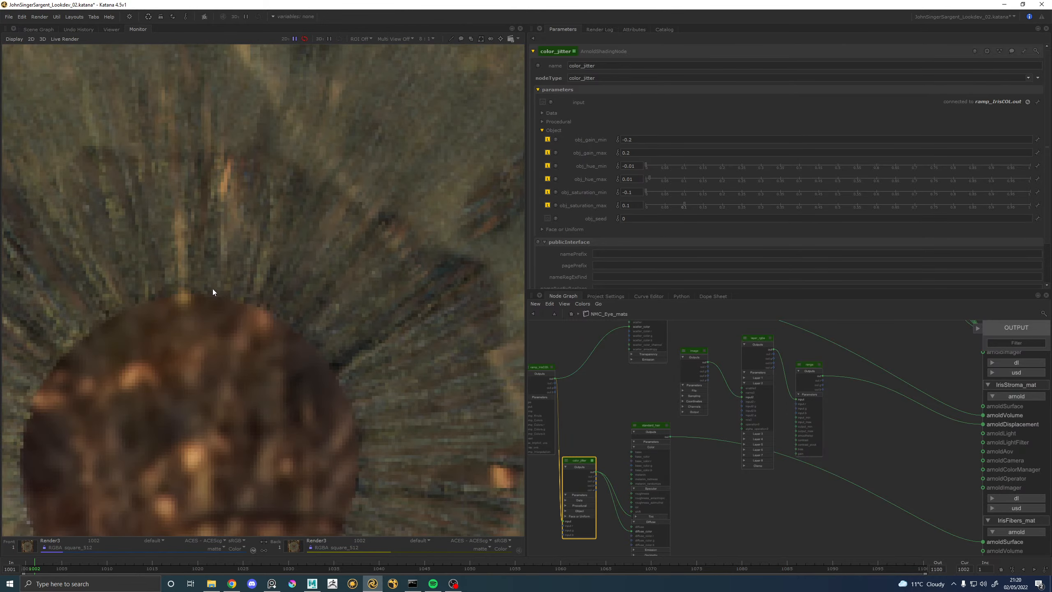
pyautogui.scroll(-1, 206, 286)
pyautogui.scroll(1, 208, 296)
pyautogui.scroll(-2, 161, 275)
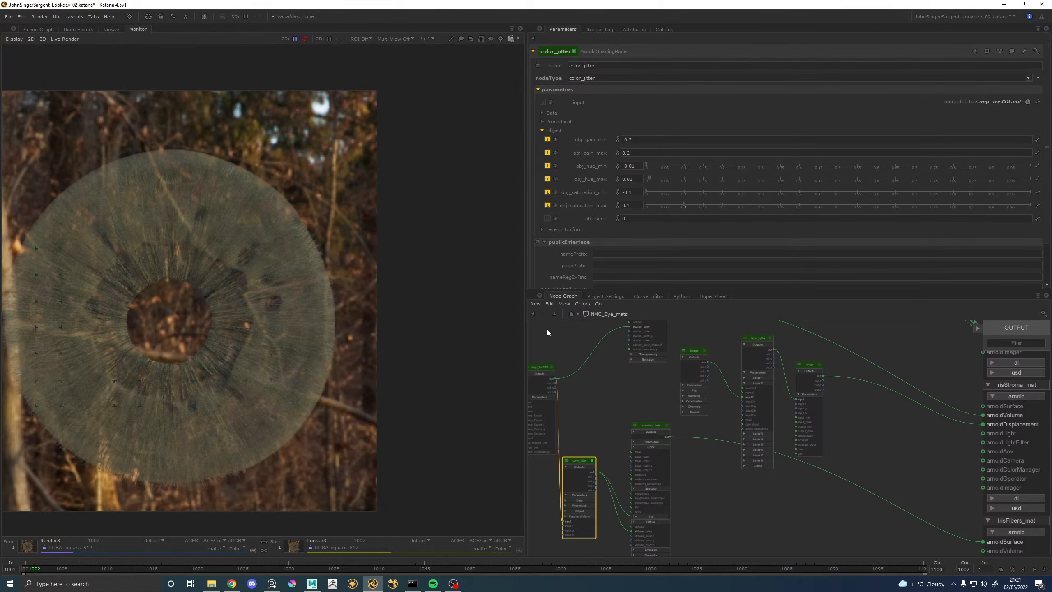
# Leave the NMC_Eye_mats group, disable the Prune3 node below Importomatic1, and save the scene.
pyautogui.click(555, 314)
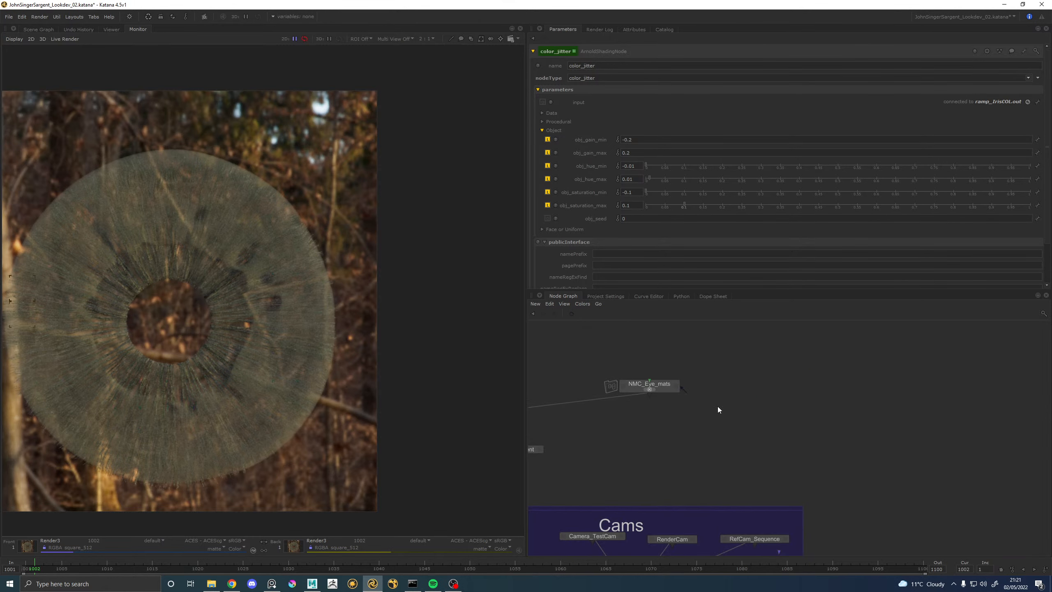
pyautogui.scroll(-3, 686, 403)
pyautogui.moveTo(687, 404); pyautogui.dragTo(713, 568, button='middle')
pyautogui.scroll(5, 669, 422)
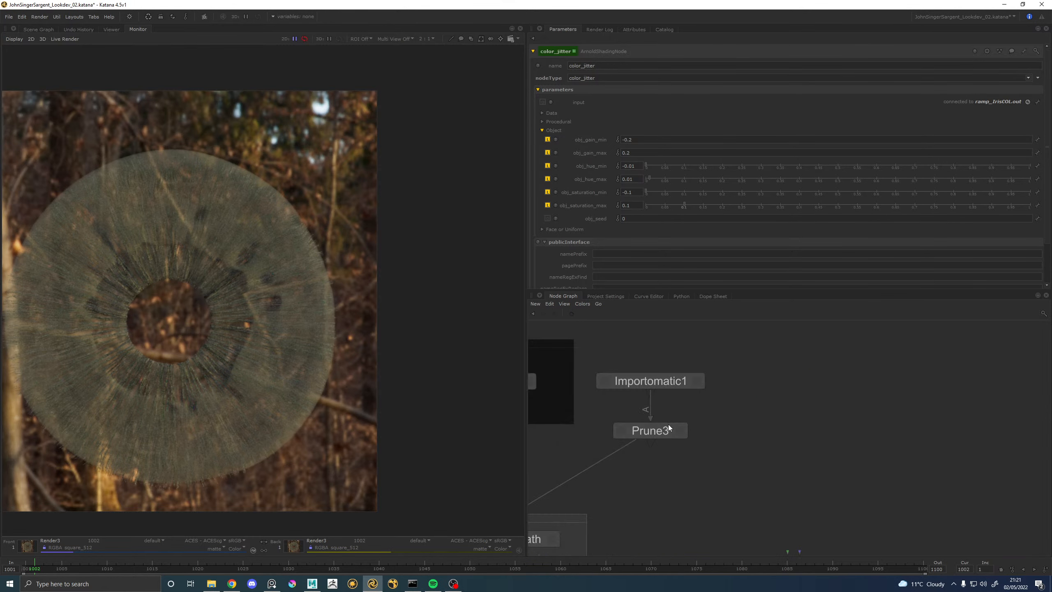
pyautogui.click(669, 424)
pyautogui.press('d')
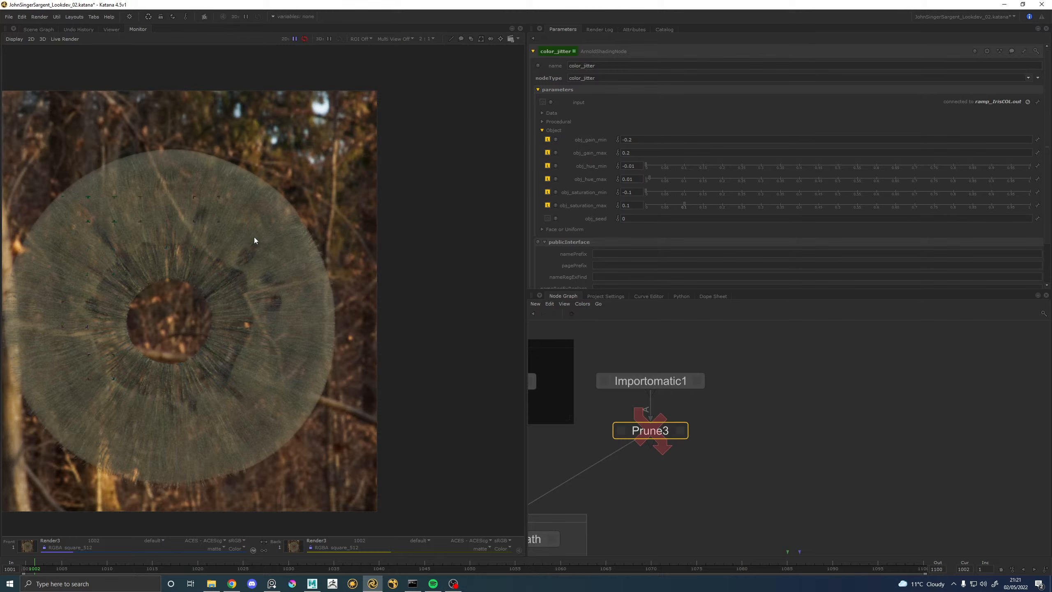
pyautogui.hotkey('ctrl', 's')
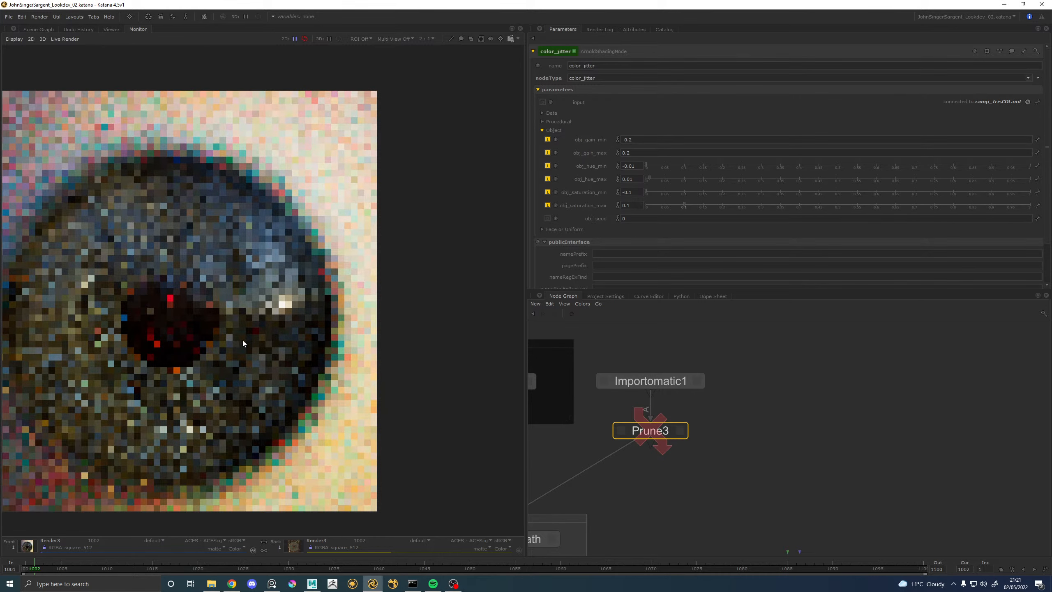
# Bring up the eye reference photo and centre its iris for comparison with the new full-eye render.
pyautogui.scroll(-1, 242, 341)
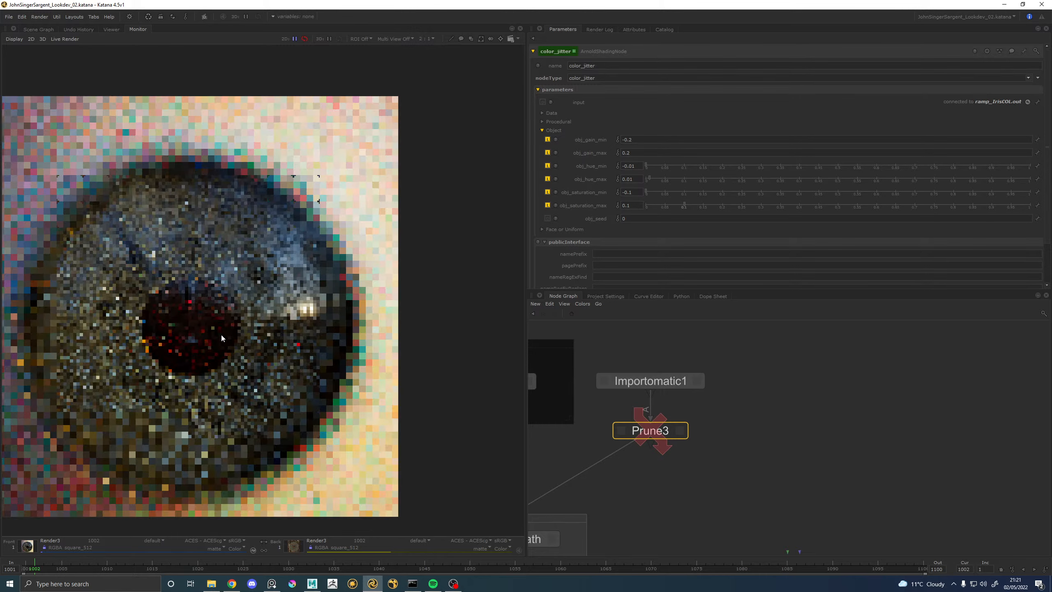
pyautogui.scroll(1, 220, 334)
pyautogui.hotkey('alt', 'Tab')
pyautogui.moveTo(123, 312); pyautogui.dragTo(564, 291, button='right')
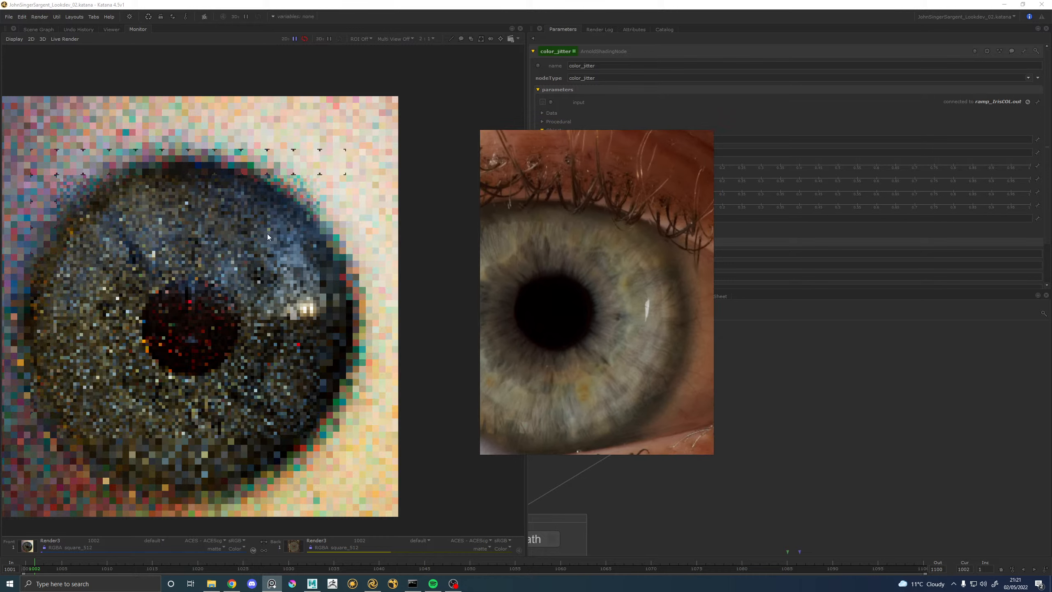
pyautogui.moveTo(575, 291); pyautogui.dragTo(638, 246, button='middle')
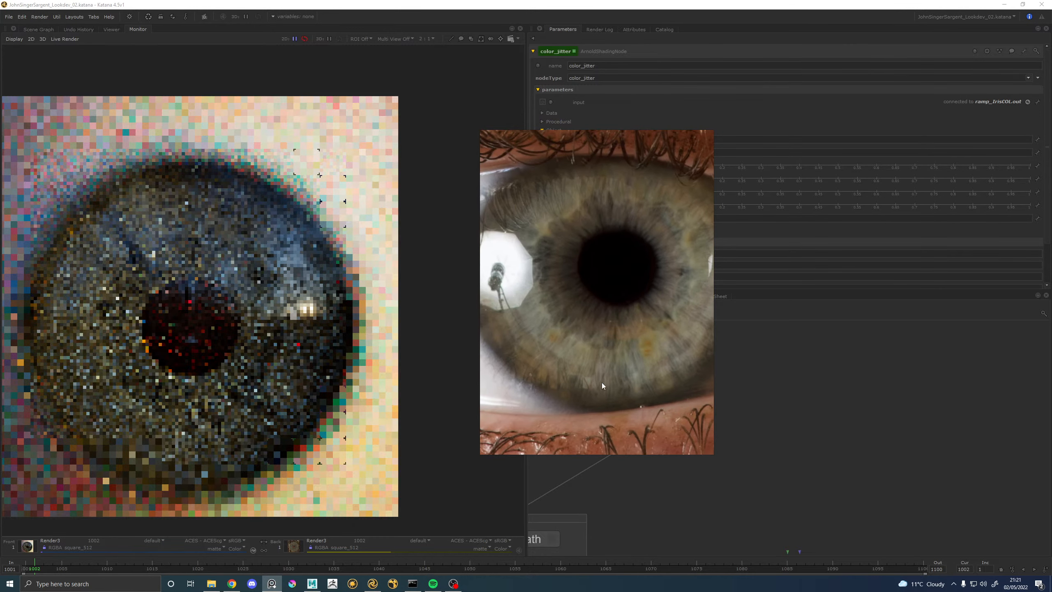